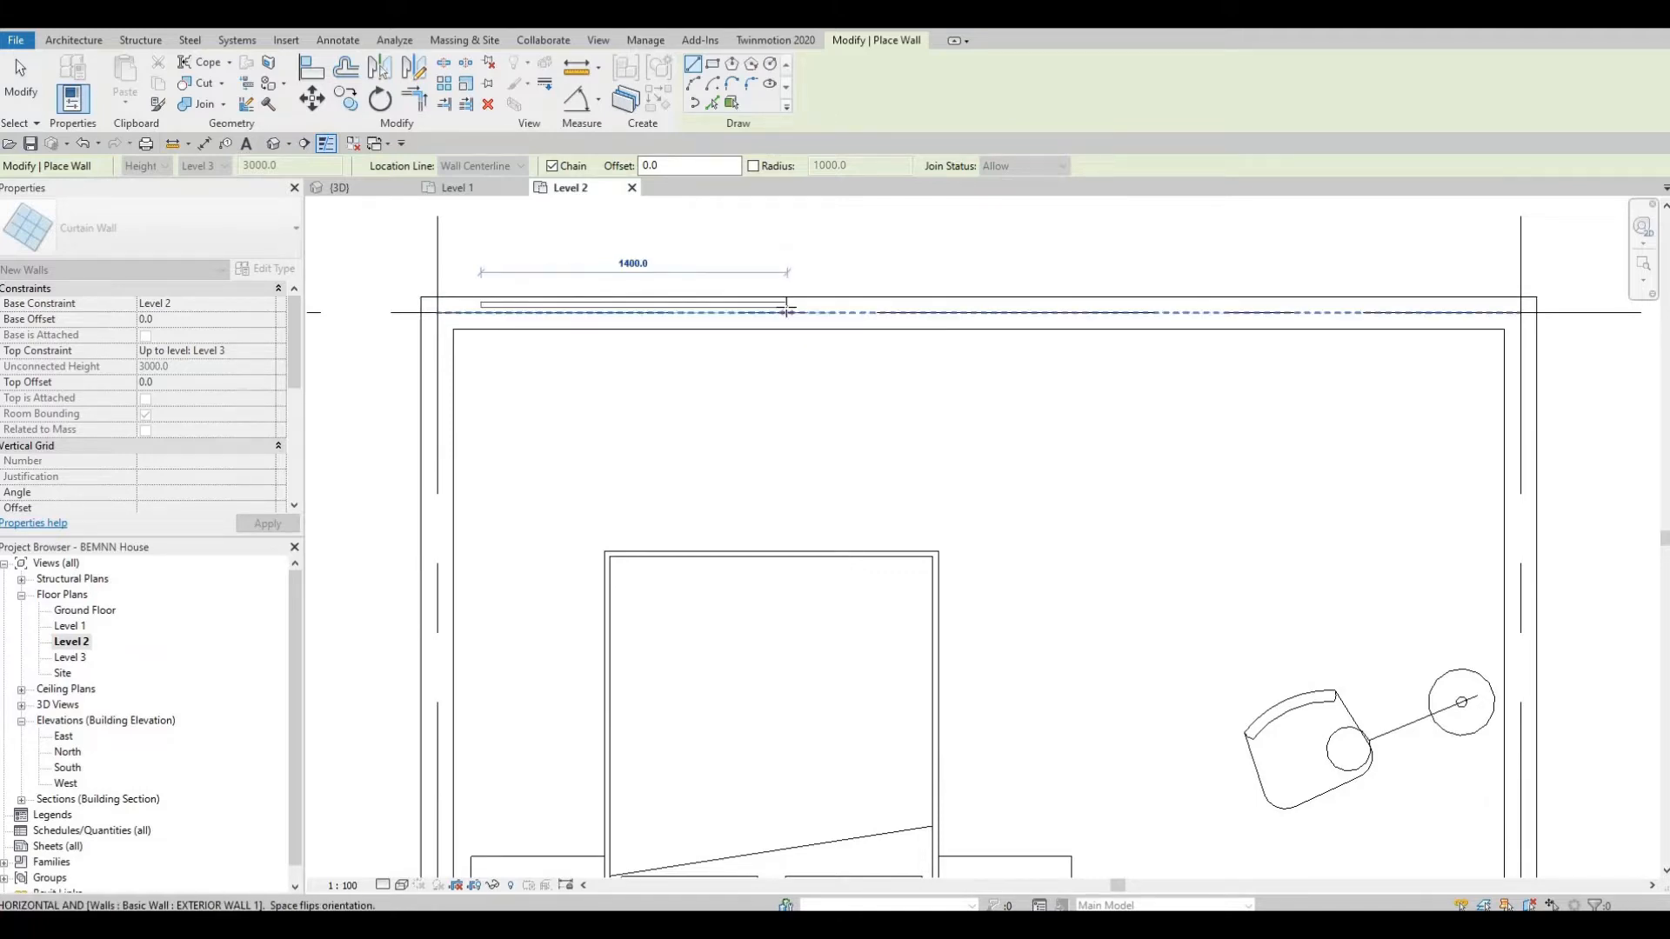
- Flip the curtain wall's orientation toward the room and finish it about 4675 mm long in the top bedroom's north exterior wall
{"action": "key", "text": "space"}
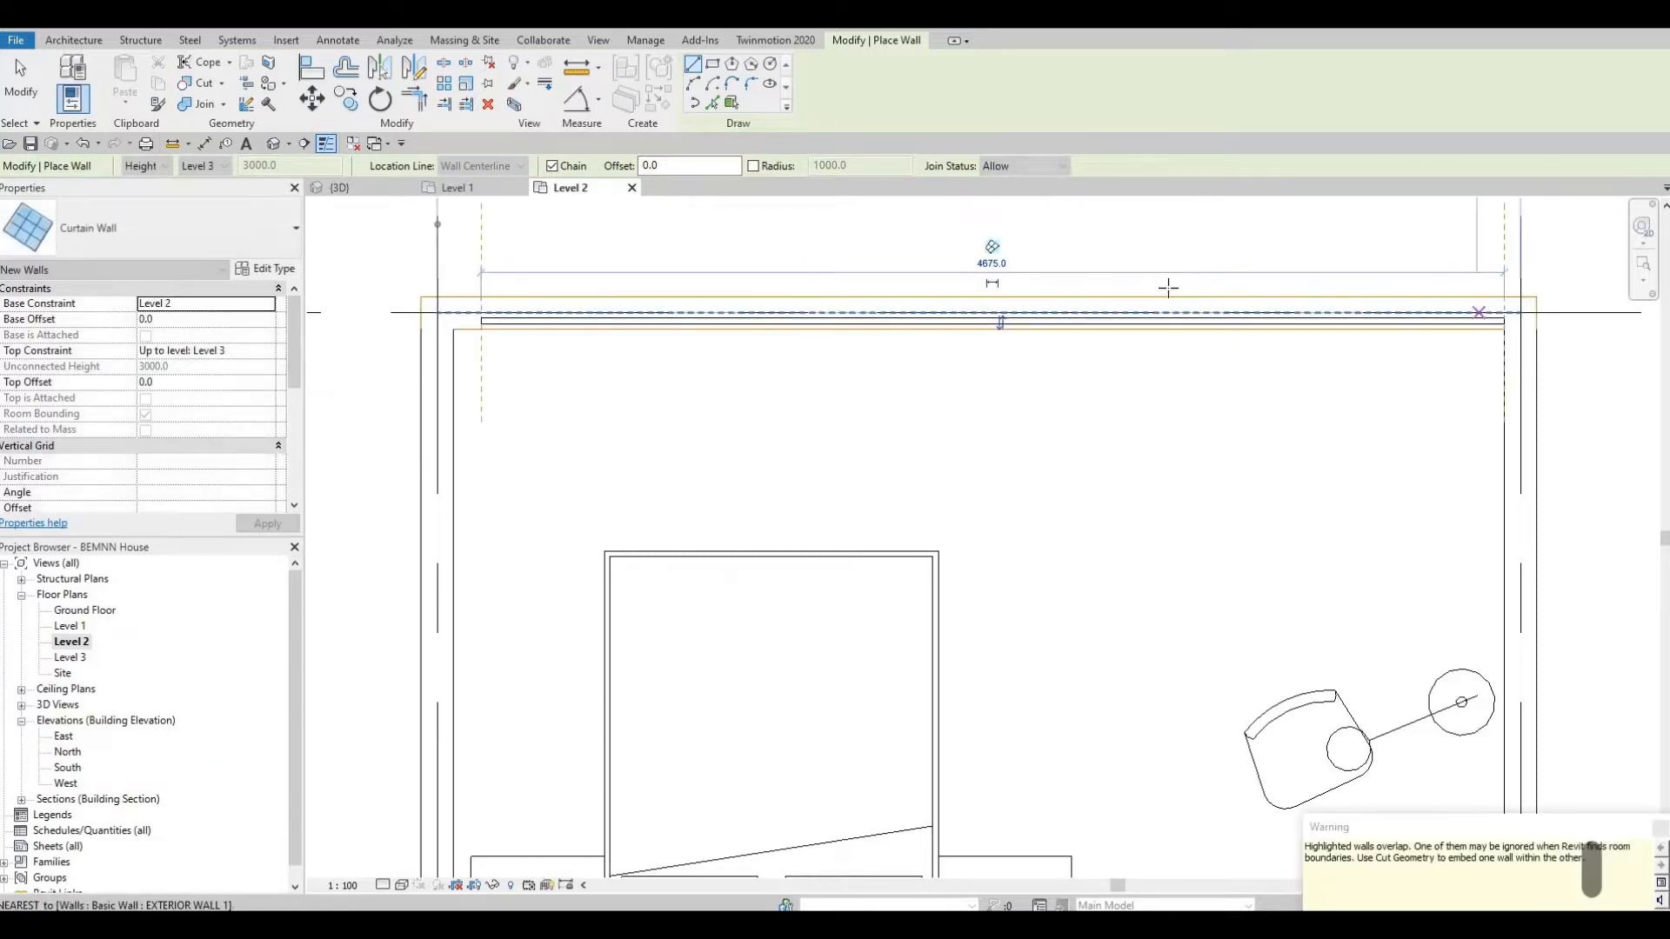
{"action": "key", "text": "Escape"}
- Draw a curtain wall in the top bedroom's west exterior wall, from near the bathroom partition up to the north corner
{"action": "scroll", "coordinate": [589, 522], "scroll_direction": "down", "scroll_amount": 3}
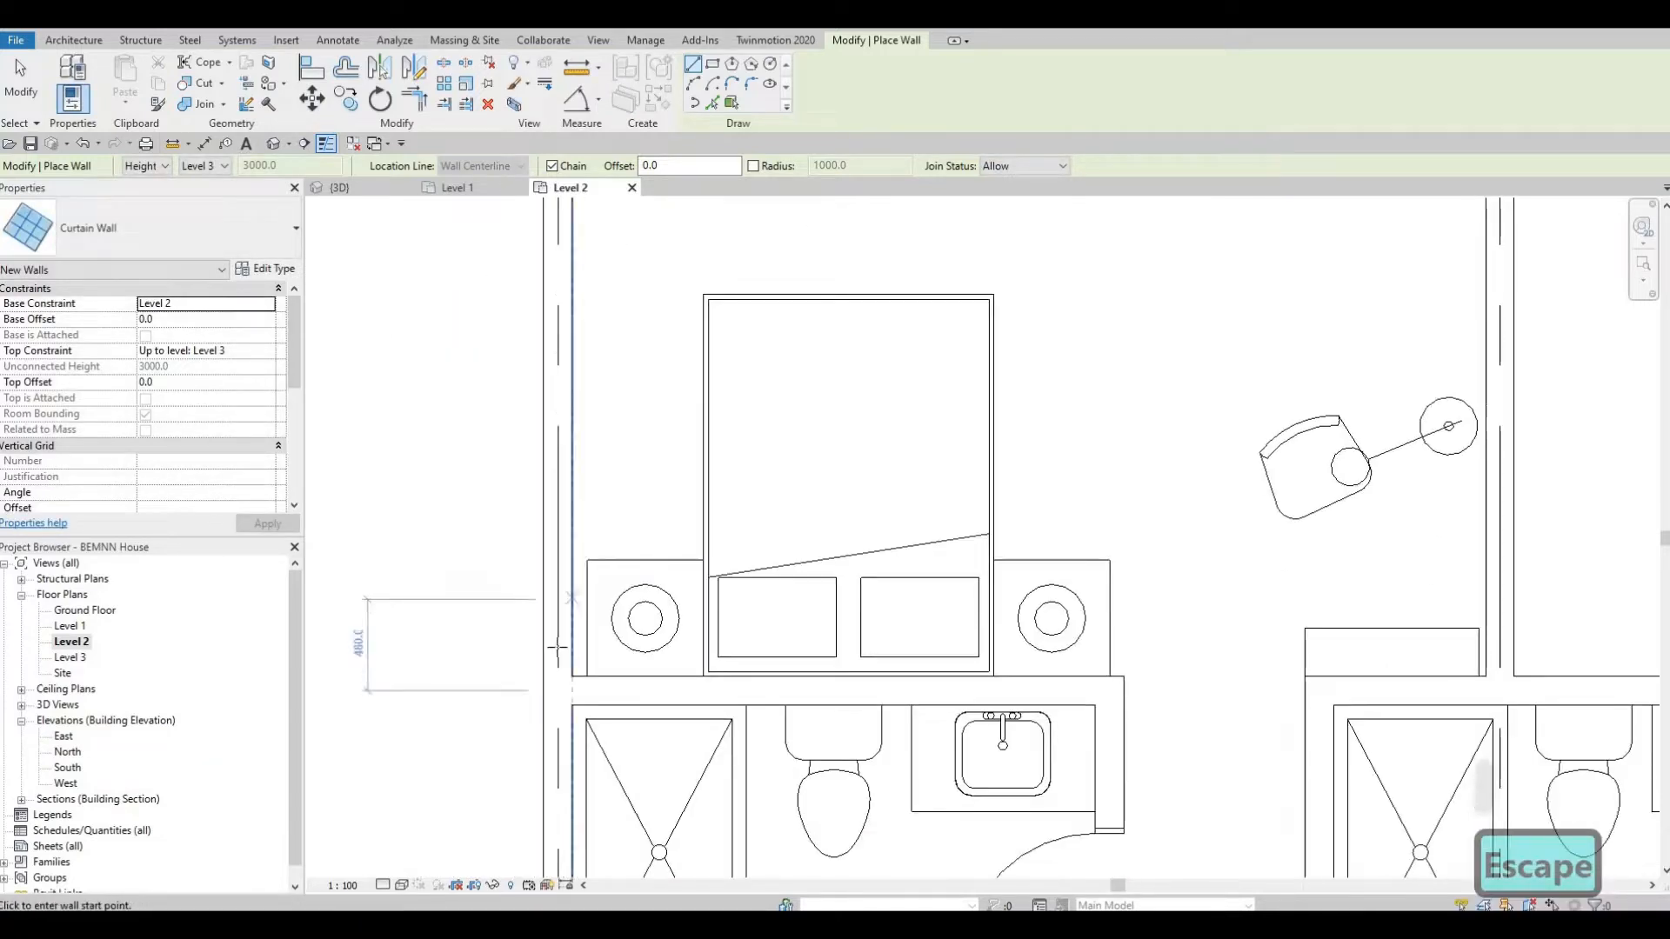
{"action": "left_click", "coordinate": [558, 654]}
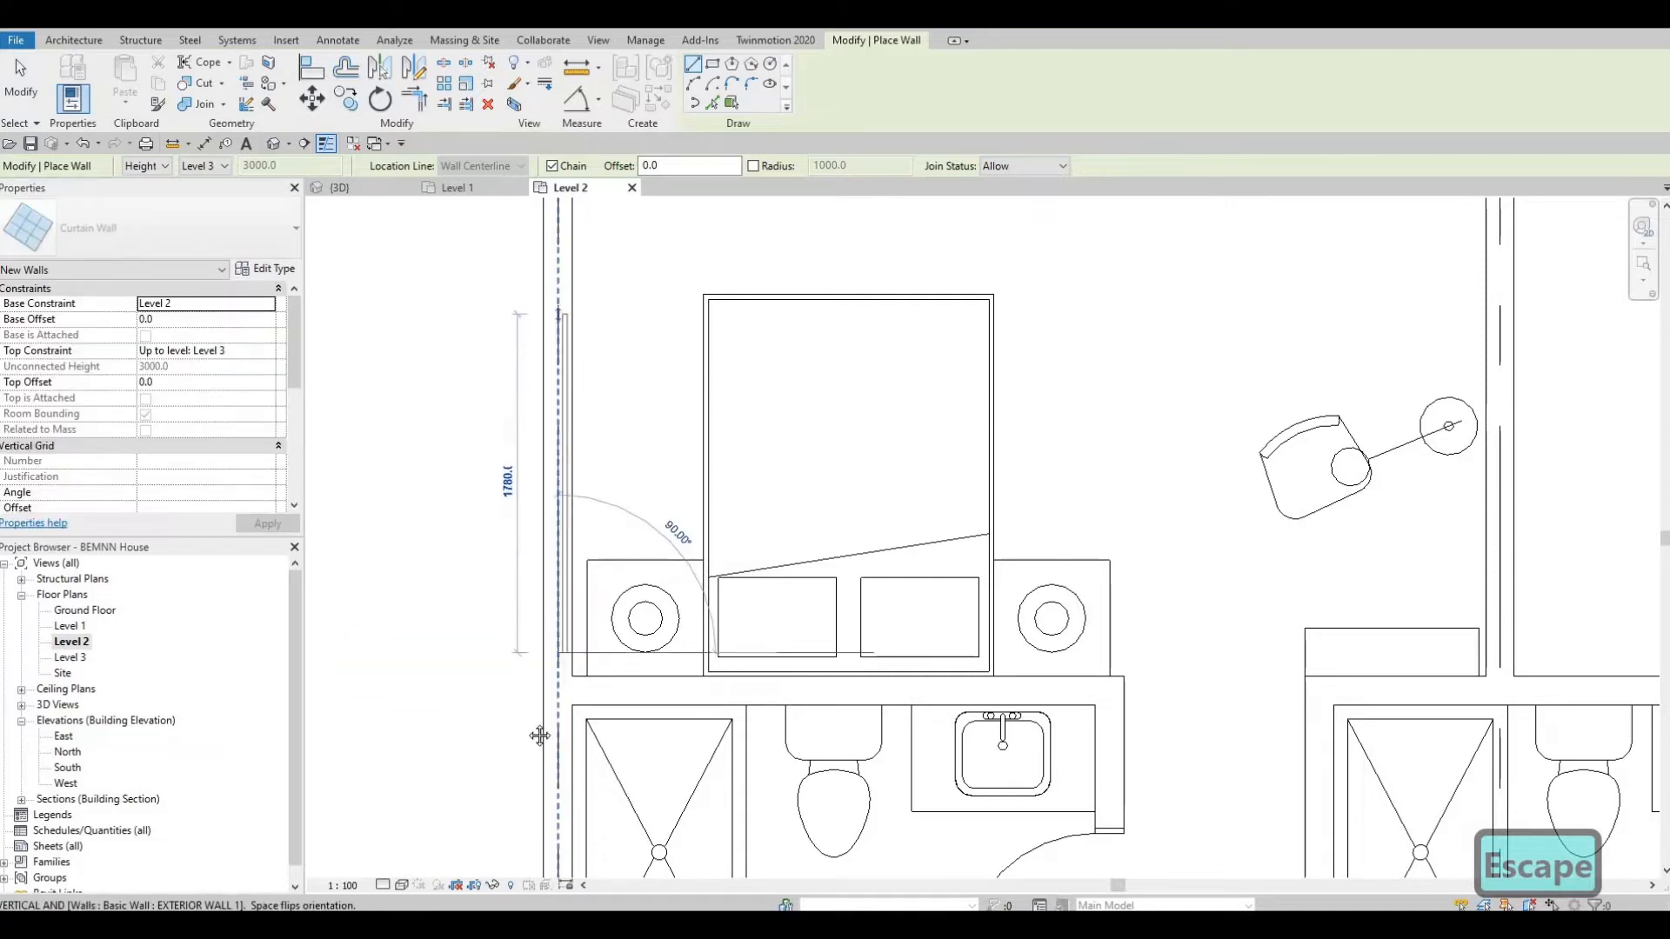
{"action": "middle_click_drag", "start_coordinate": [563, 427], "coordinate": [548, 525]}
{"action": "scroll", "coordinate": [520, 517], "scroll_direction": "up", "scroll_amount": 2}
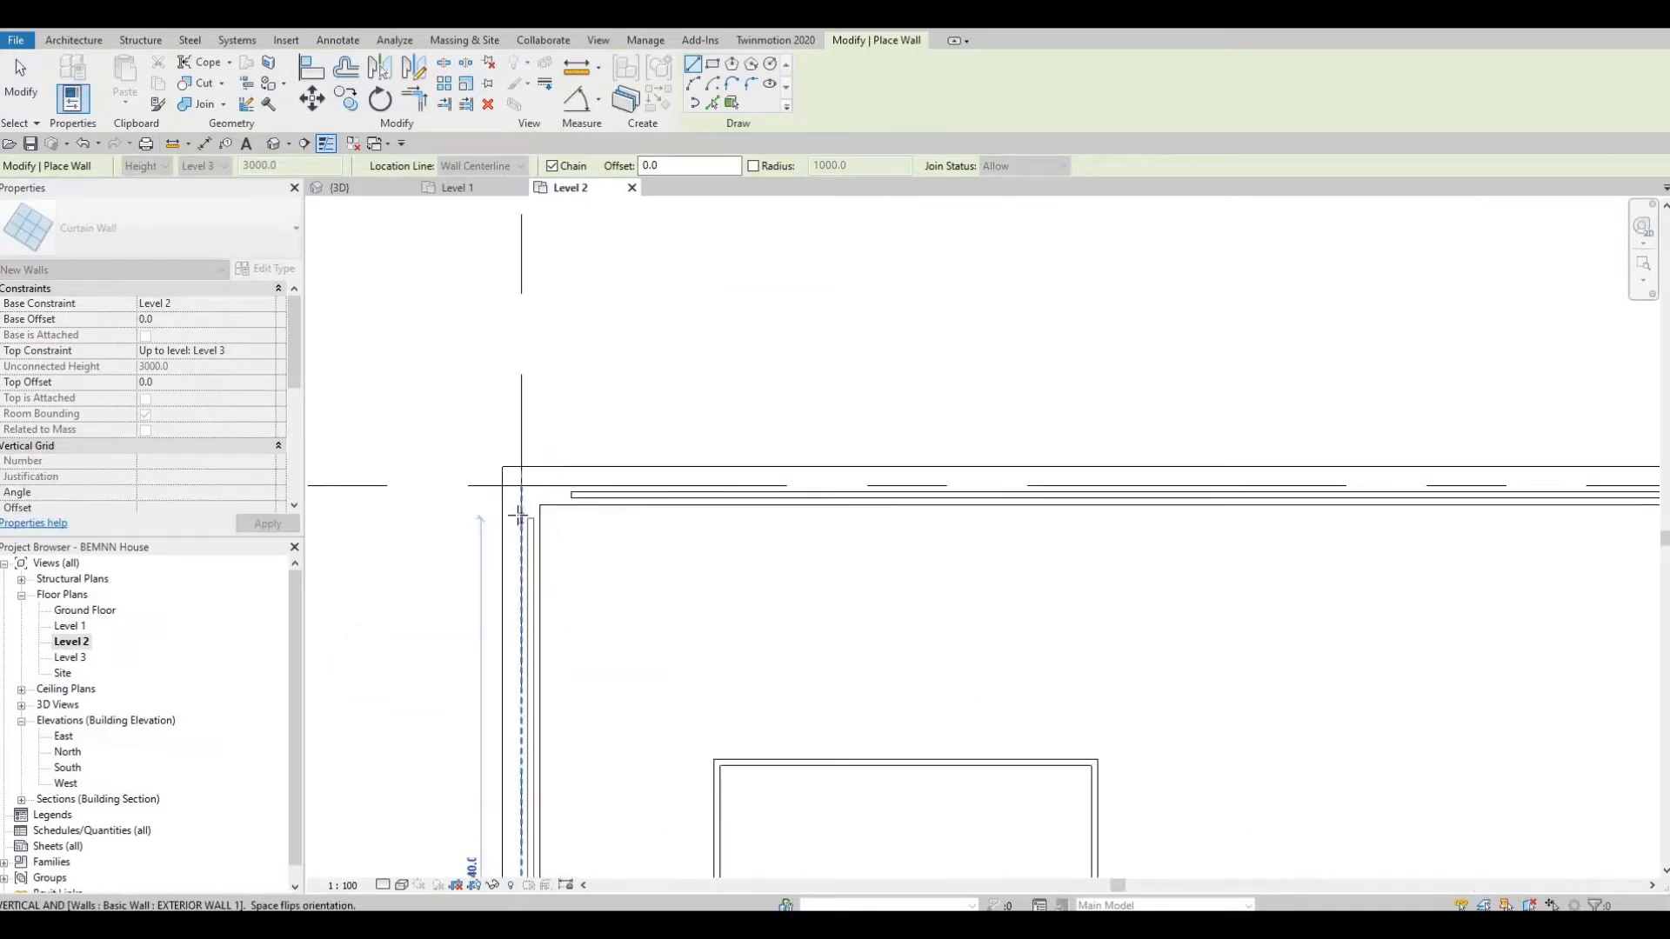
{"action": "left_click", "coordinate": [522, 513]}
{"action": "key", "text": "Escape"}
- Draw a curtain wall in the top bedroom's east exterior wall, from near the north corner down to just above the bathroom wall
{"action": "middle_click_drag", "start_coordinate": [1556, 532], "coordinate": [1083, 384]}
{"action": "scroll", "coordinate": [1096, 387], "scroll_direction": "down", "scroll_amount": 1}
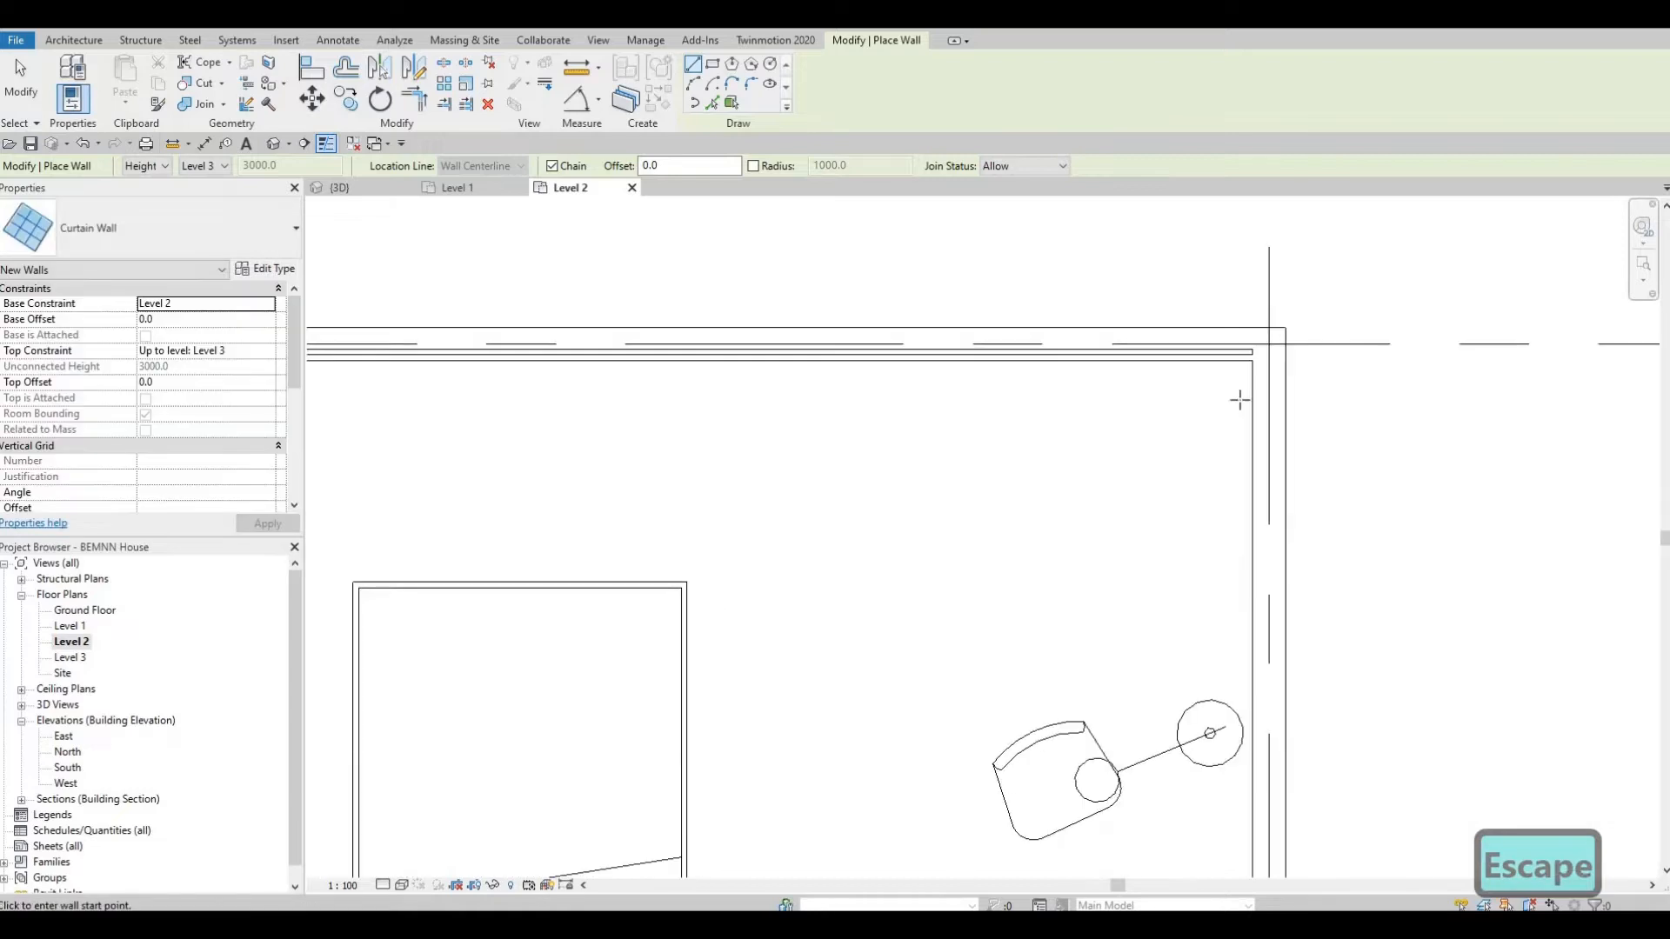
{"action": "middle_click_drag", "start_coordinate": [1265, 367], "coordinate": [1109, 254]}
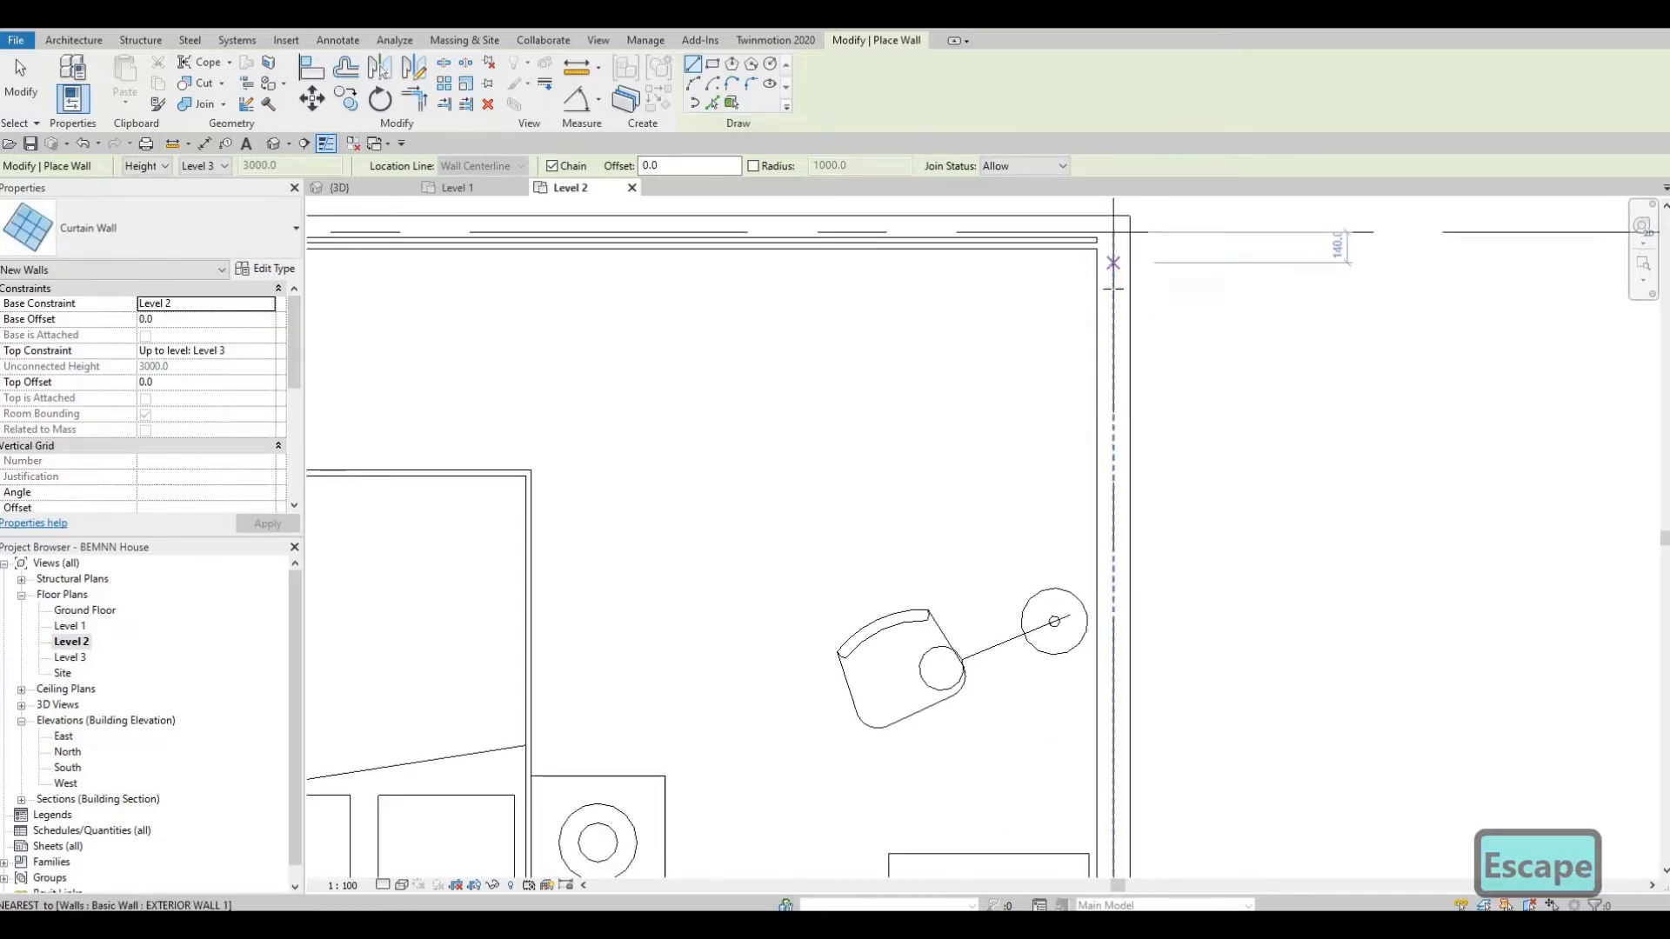
{"action": "left_click", "coordinate": [1114, 256]}
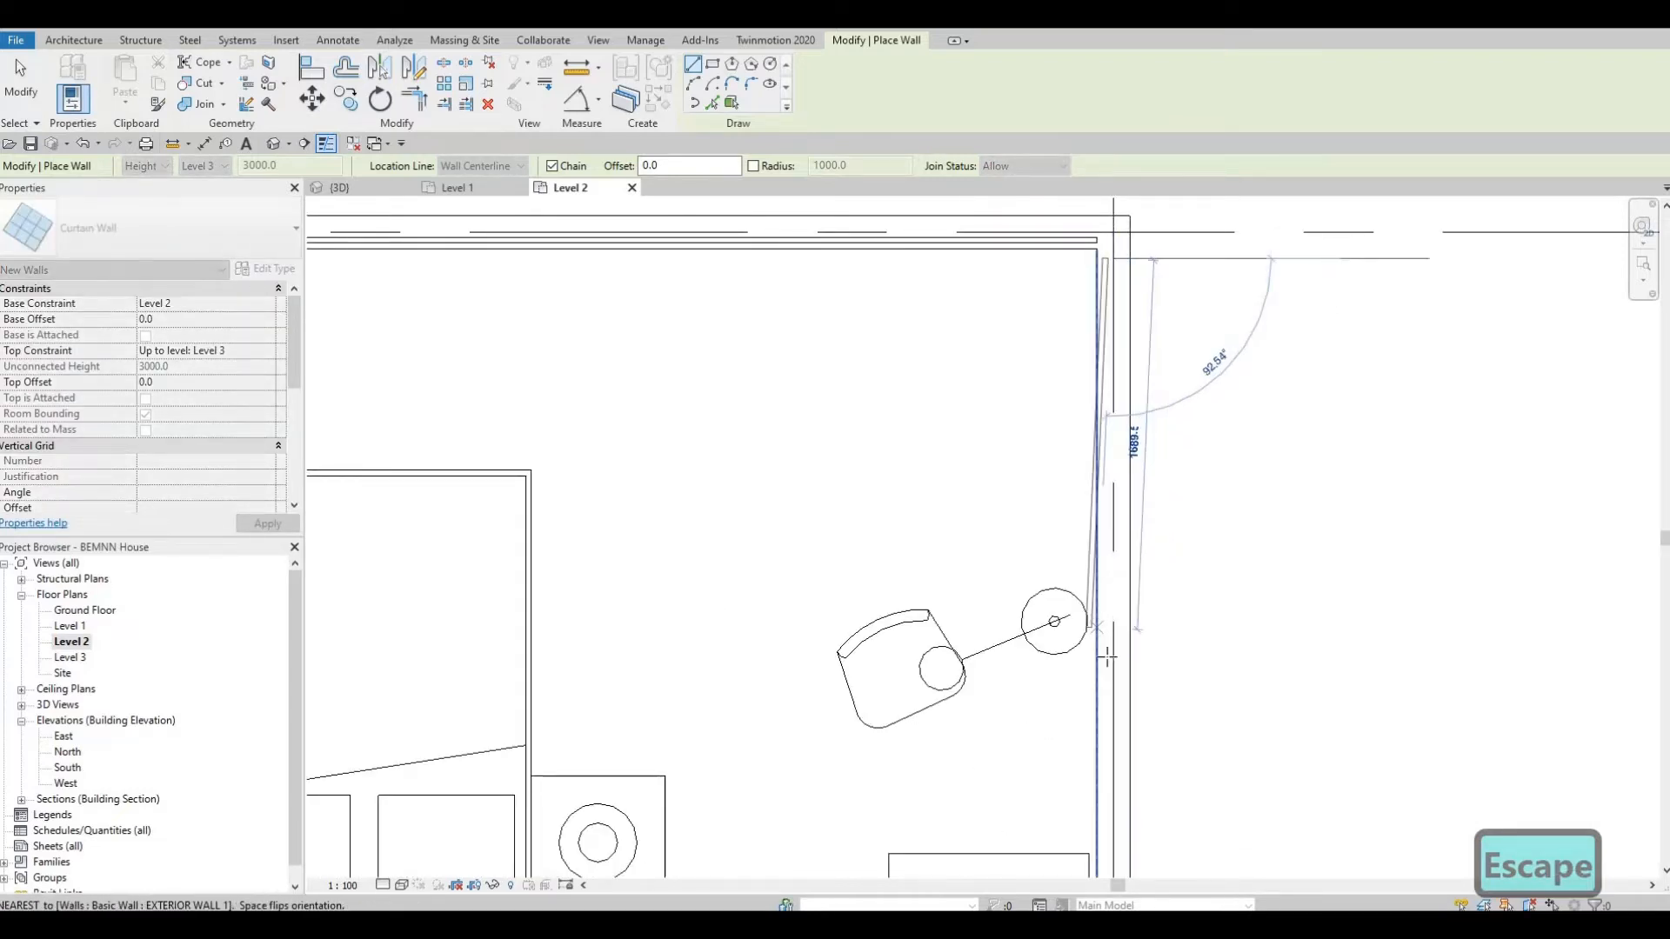
{"action": "middle_click_drag", "start_coordinate": [1107, 530], "coordinate": [1110, 565]}
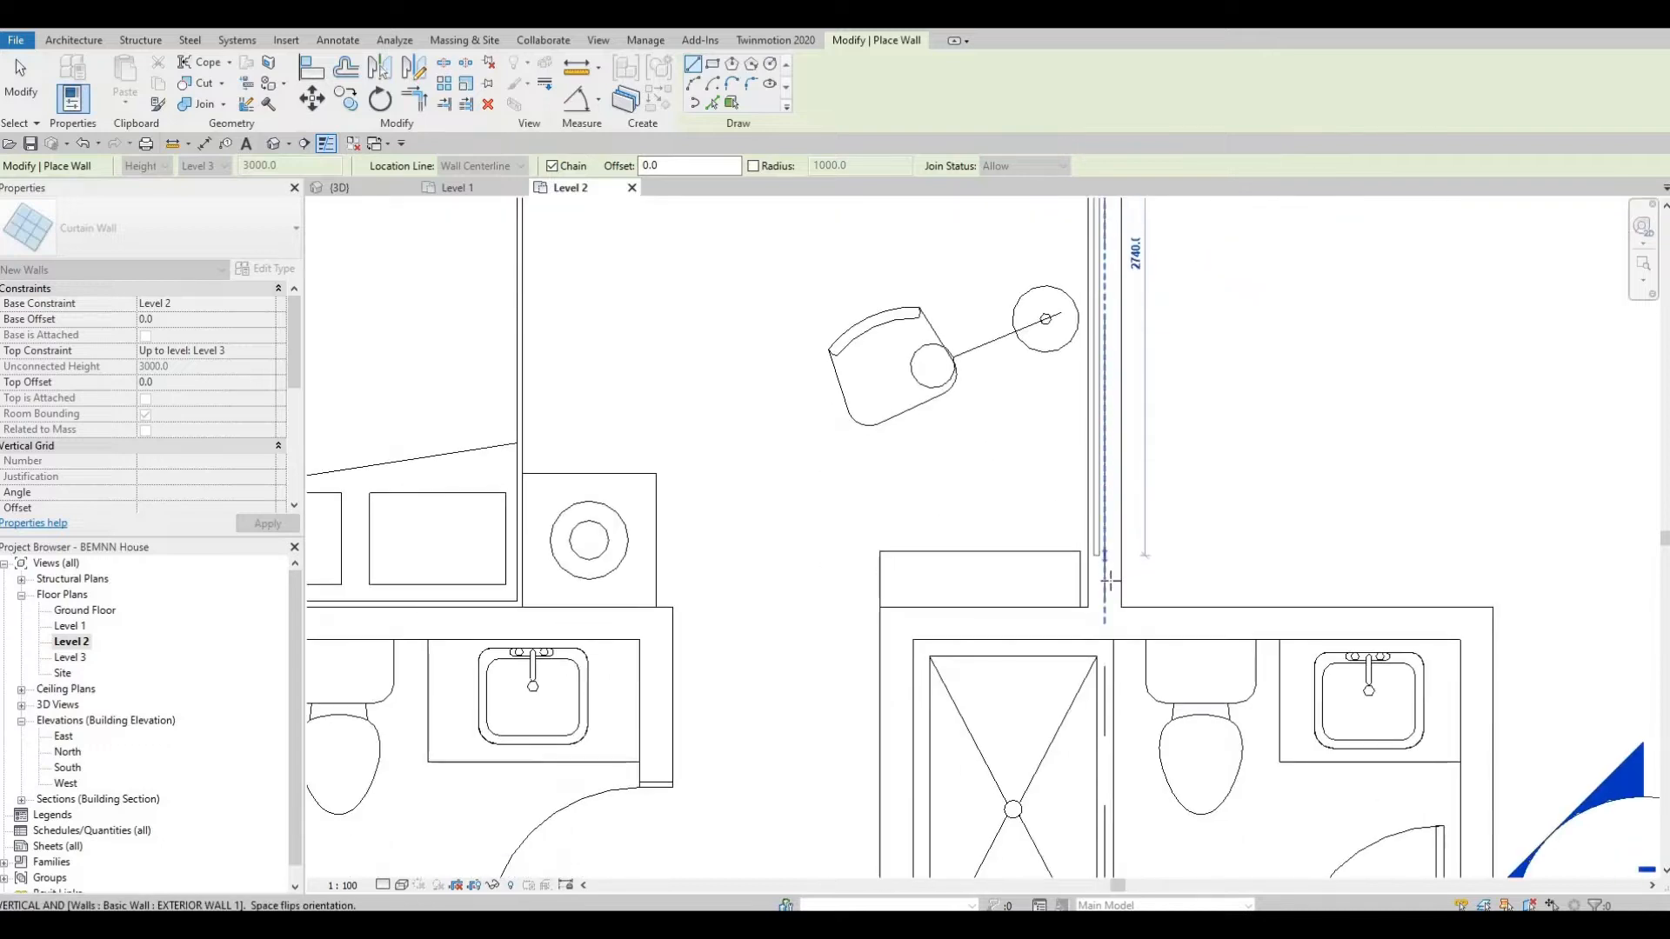
{"action": "left_click", "coordinate": [1096, 418]}
{"action": "key", "text": "Escape"}
- Draw a curtain wall about 2740 mm long in the north exterior wall of the east bedroom
{"action": "scroll", "coordinate": [1070, 487], "scroll_direction": "down", "scroll_amount": 3}
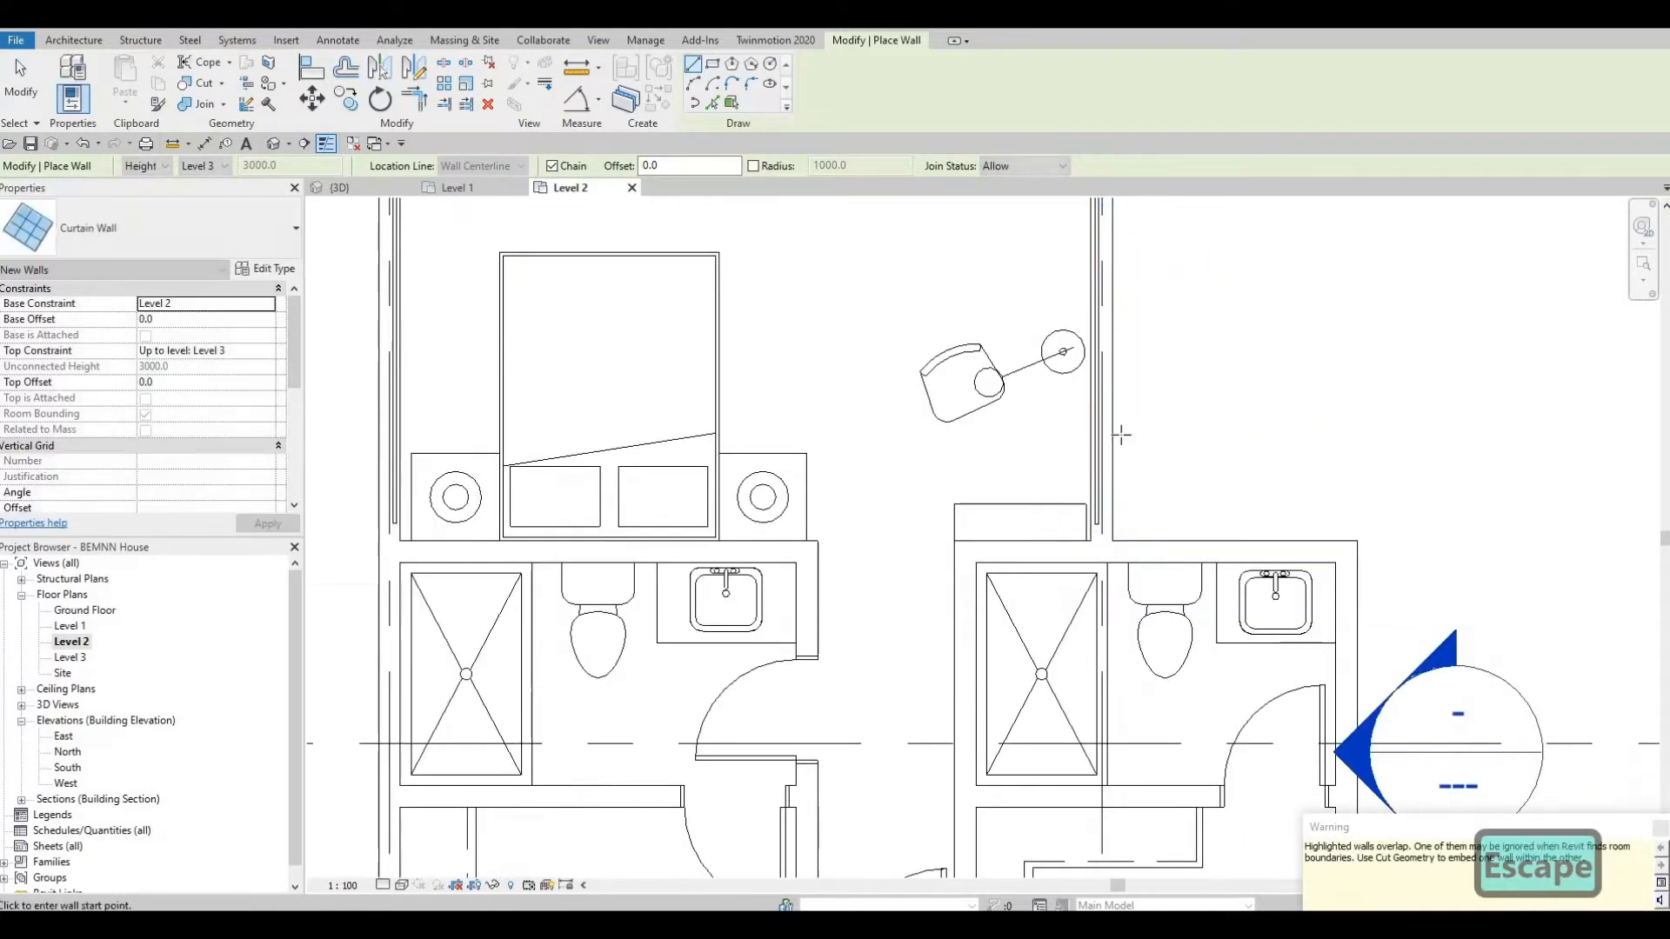
{"action": "mouse_move", "coordinate": [1070, 487]}
{"action": "middle_mouse_down"}
{"action": "mouse_move", "coordinate": [956, 487]}
{"action": "mouse_move", "coordinate": [1046, 508]}
{"action": "middle_mouse_up"}
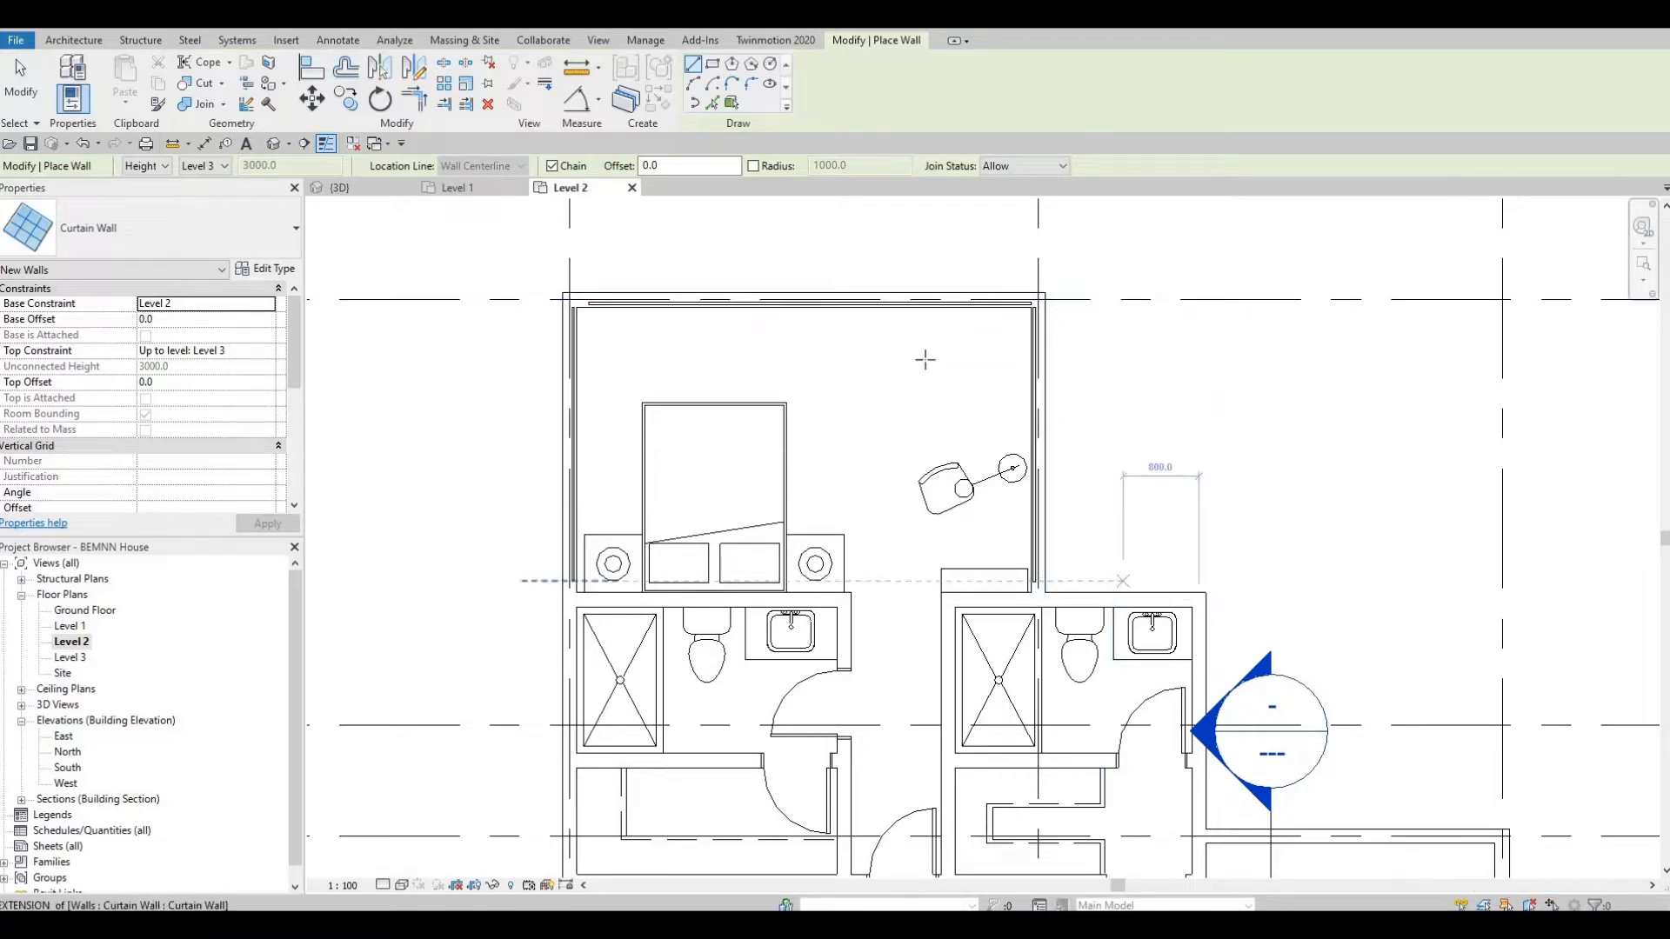
{"action": "scroll", "coordinate": [1067, 628], "scroll_direction": "down", "scroll_amount": 2}
{"action": "middle_click_drag", "start_coordinate": [1066, 628], "coordinate": [1016, 459]}
{"action": "scroll", "coordinate": [904, 367], "scroll_direction": "up", "scroll_amount": 3}
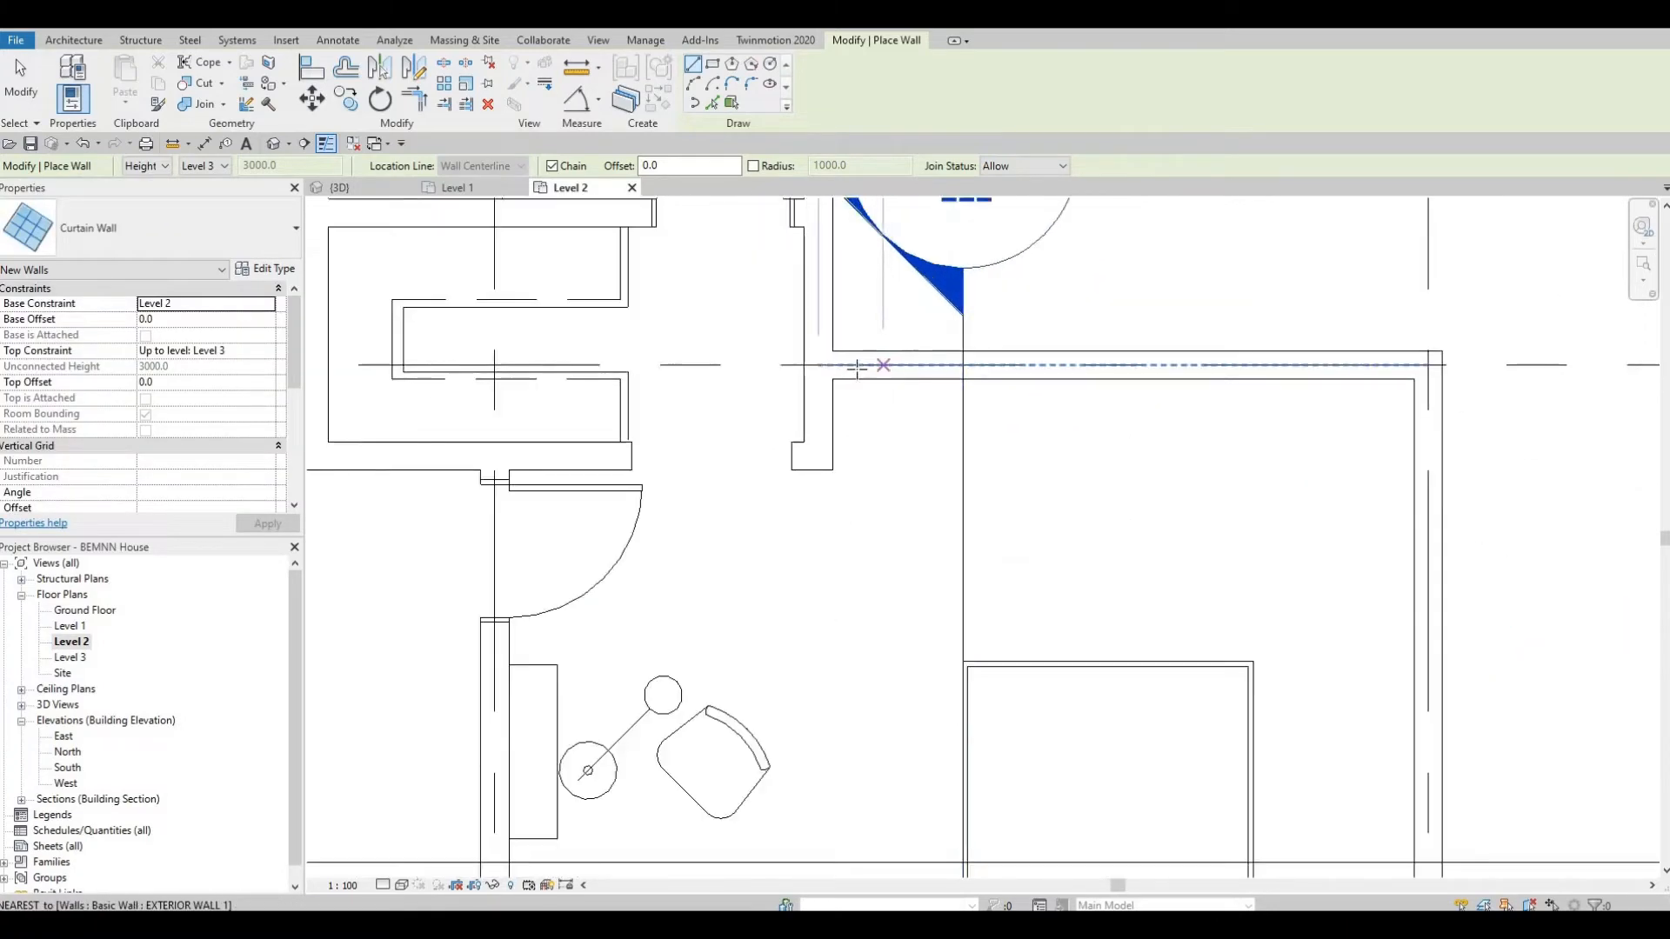
{"action": "left_click", "coordinate": [856, 365]}
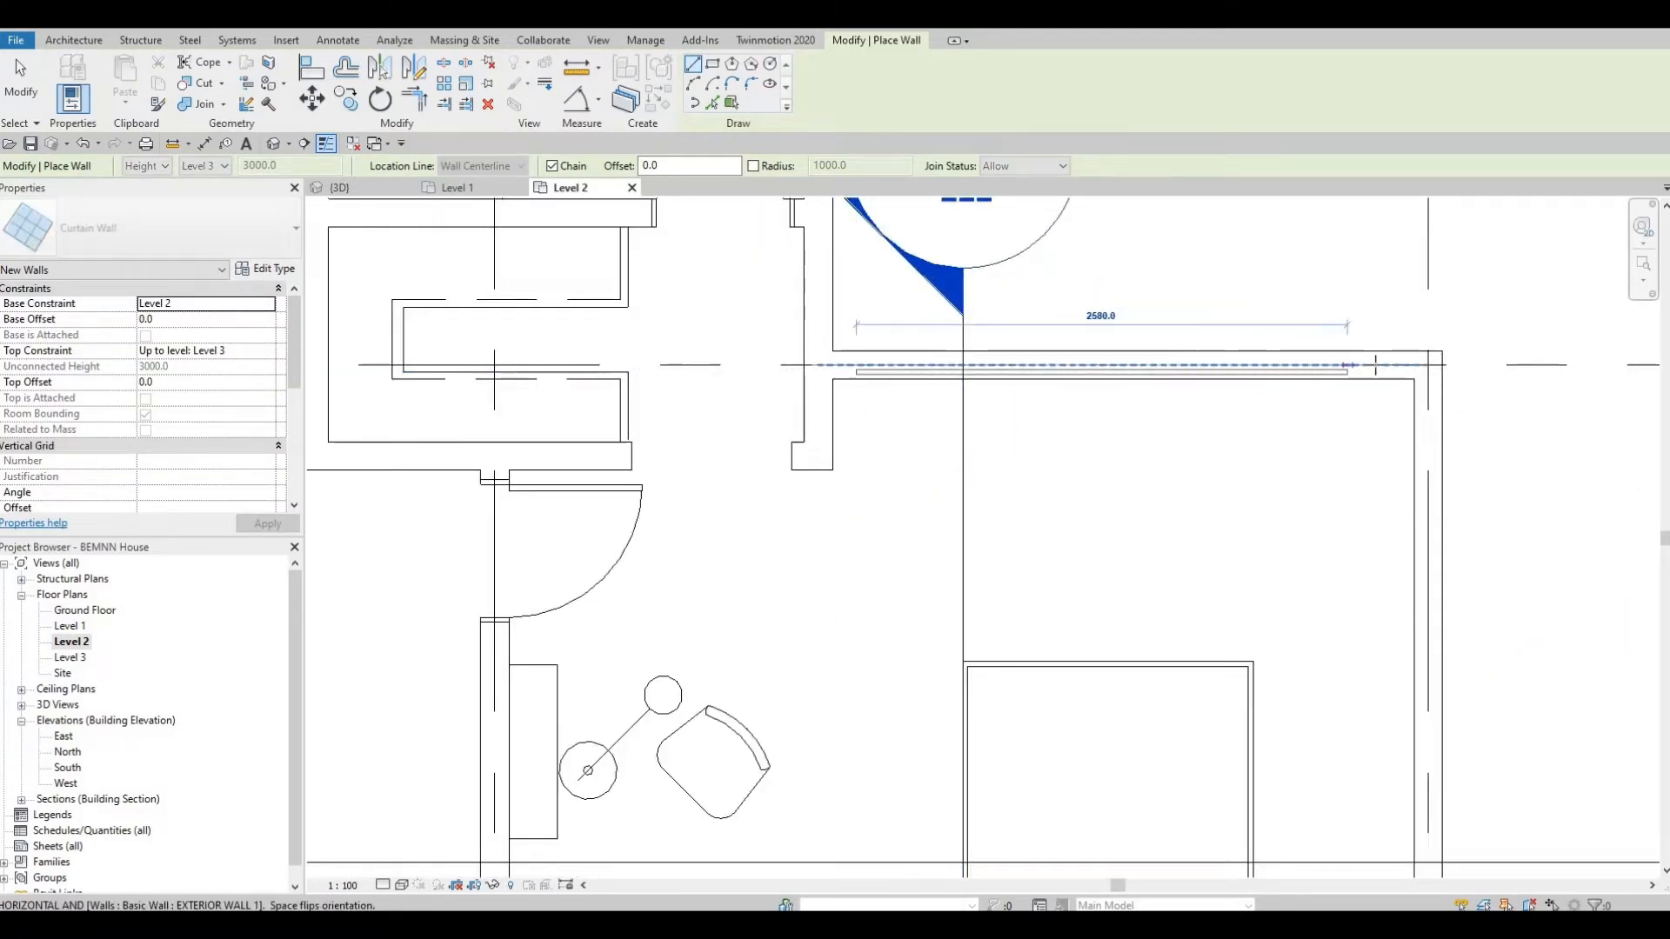
{"action": "key", "text": "Escape"}
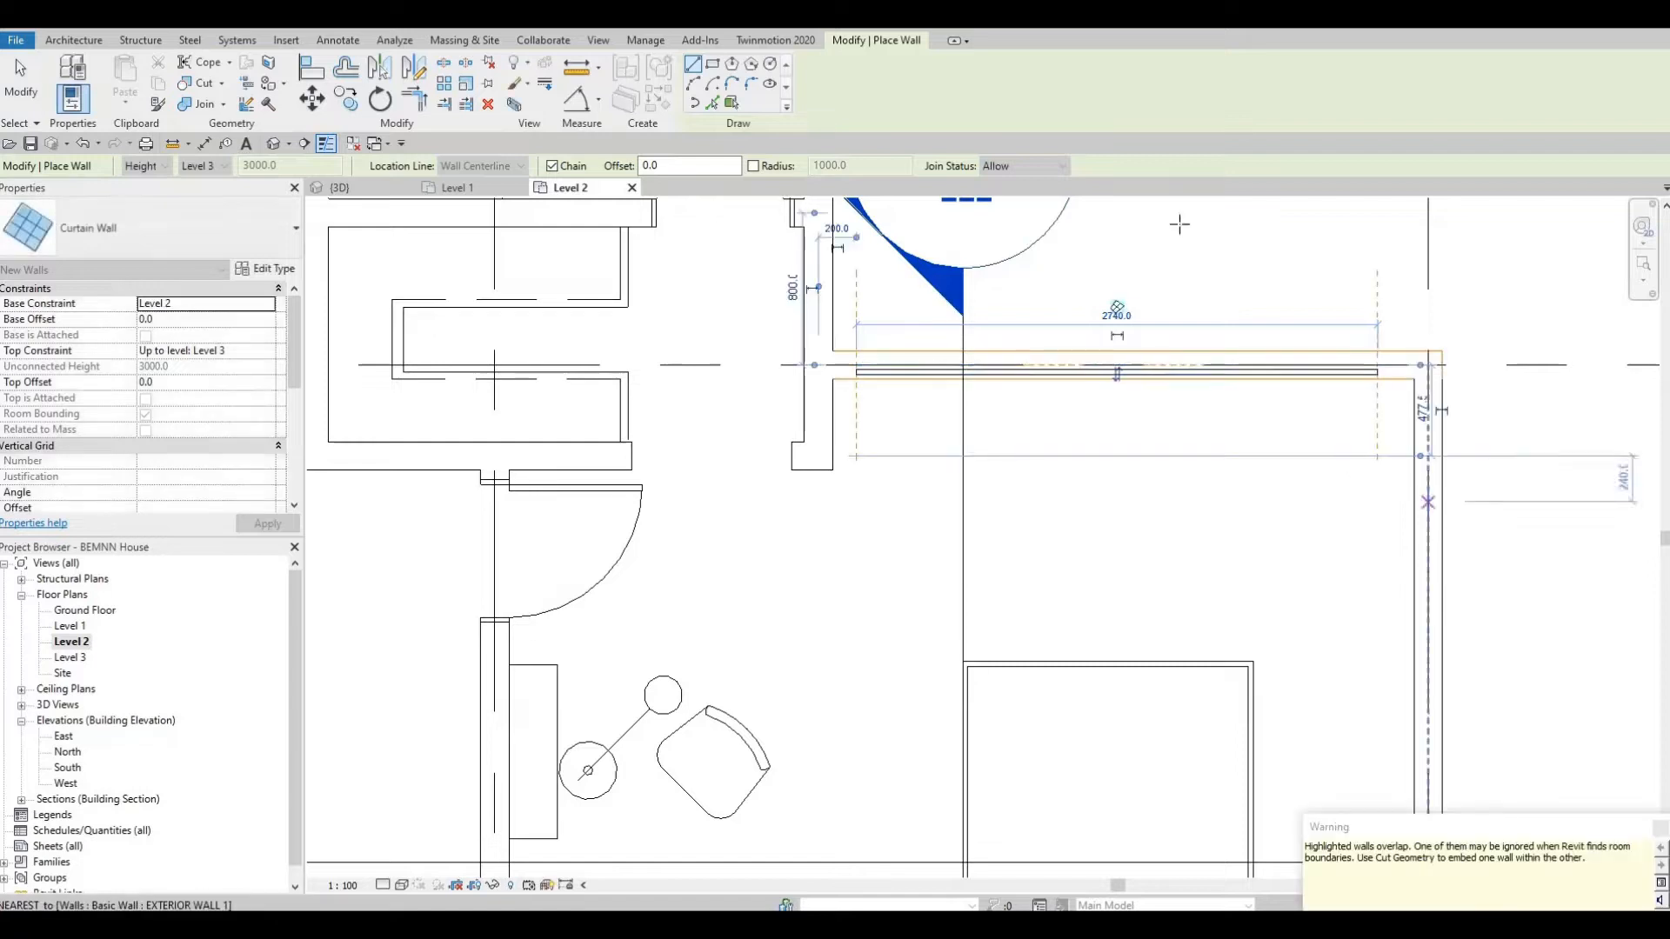
- Draw a curtain wall about 3140 mm long in the east bedroom's east exterior wall, starting 200 mm from the north grid line
{"action": "scroll", "coordinate": [1178, 342], "scroll_direction": "down", "scroll_amount": 2}
{"action": "mouse_move", "coordinate": [1178, 343]}
{"action": "middle_mouse_down"}
{"action": "mouse_move", "coordinate": [1163, 417]}
{"action": "mouse_move", "coordinate": [1175, 340]}
{"action": "middle_mouse_up"}
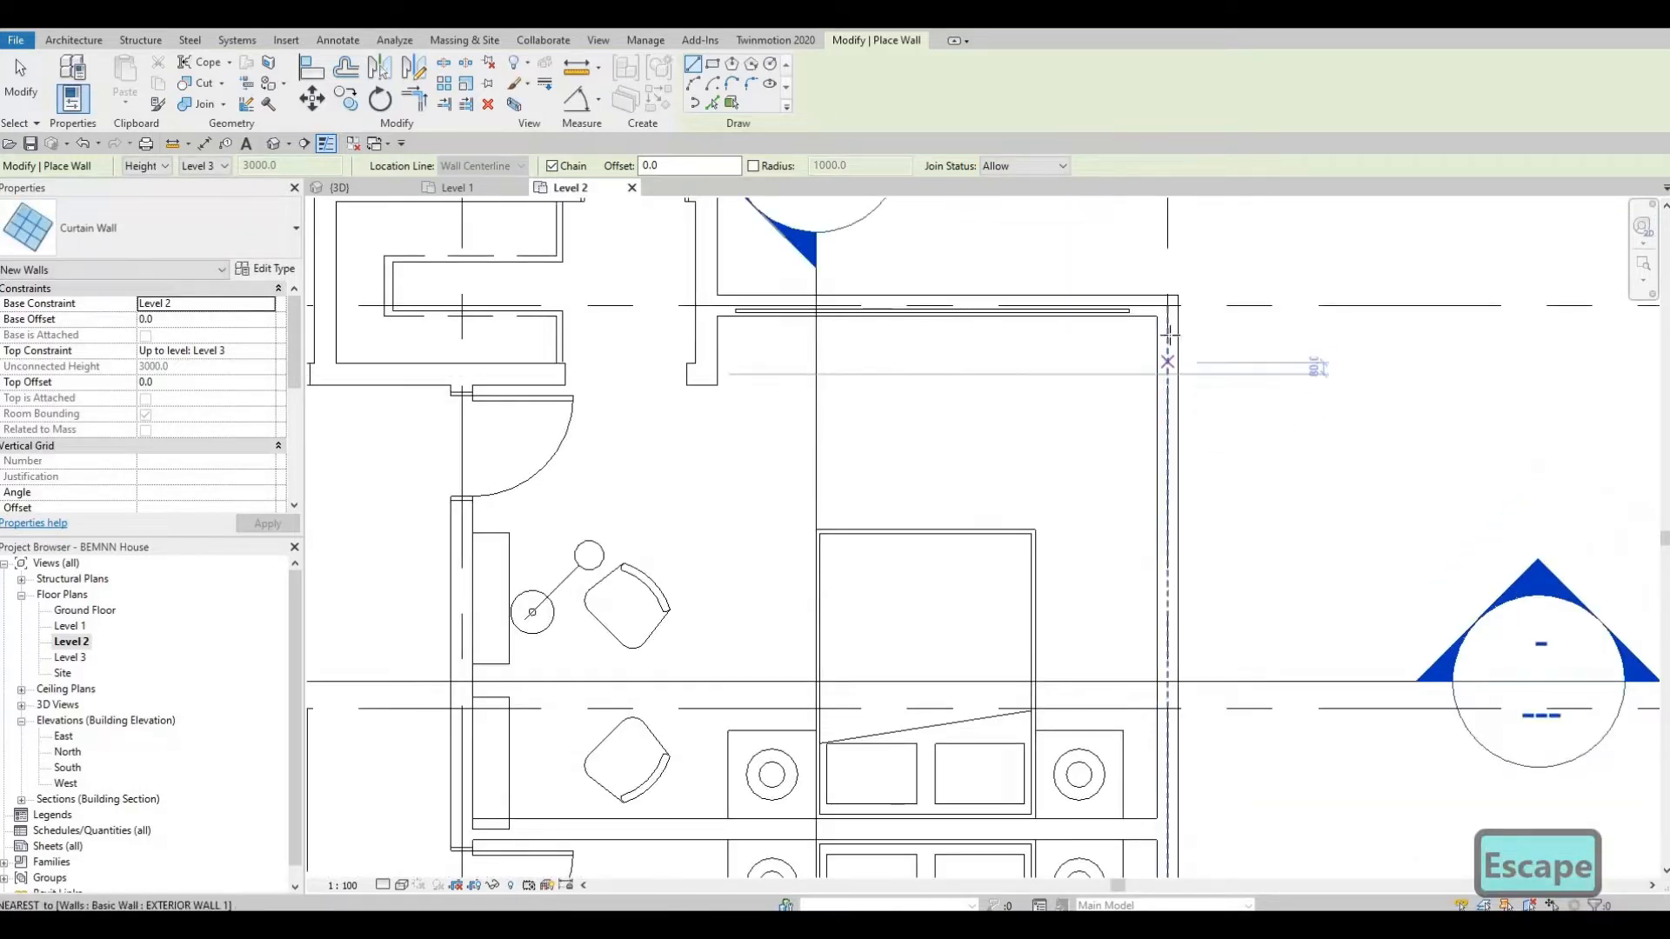
{"action": "left_click", "coordinate": [1167, 335]}
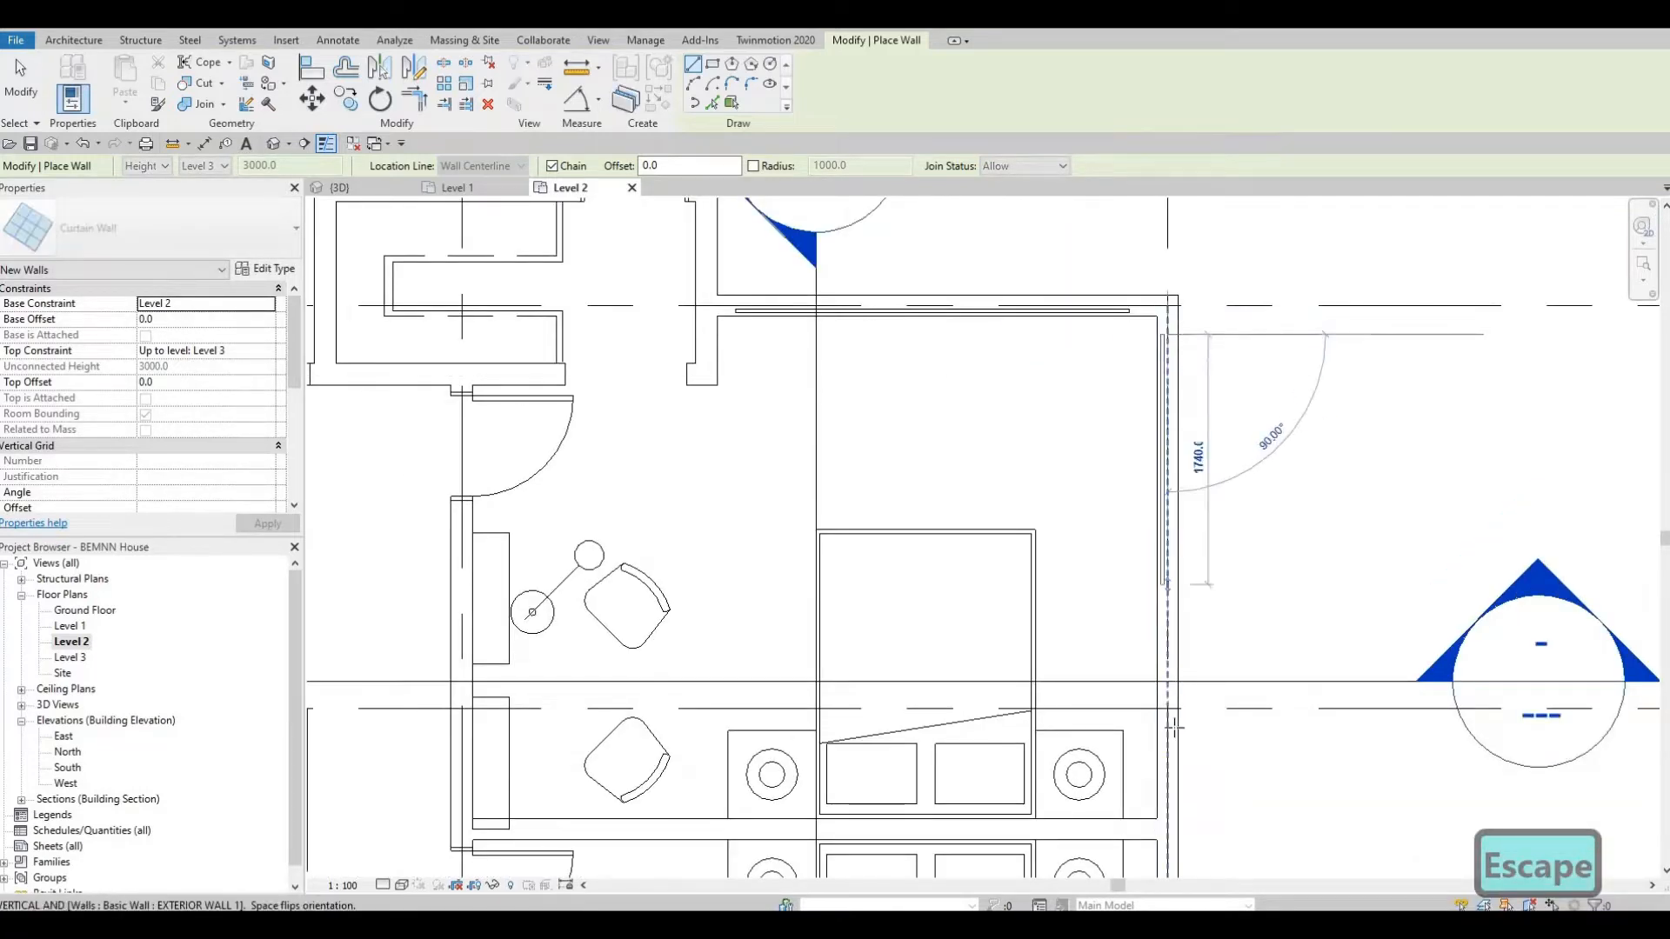
{"action": "left_click", "coordinate": [1203, 790]}
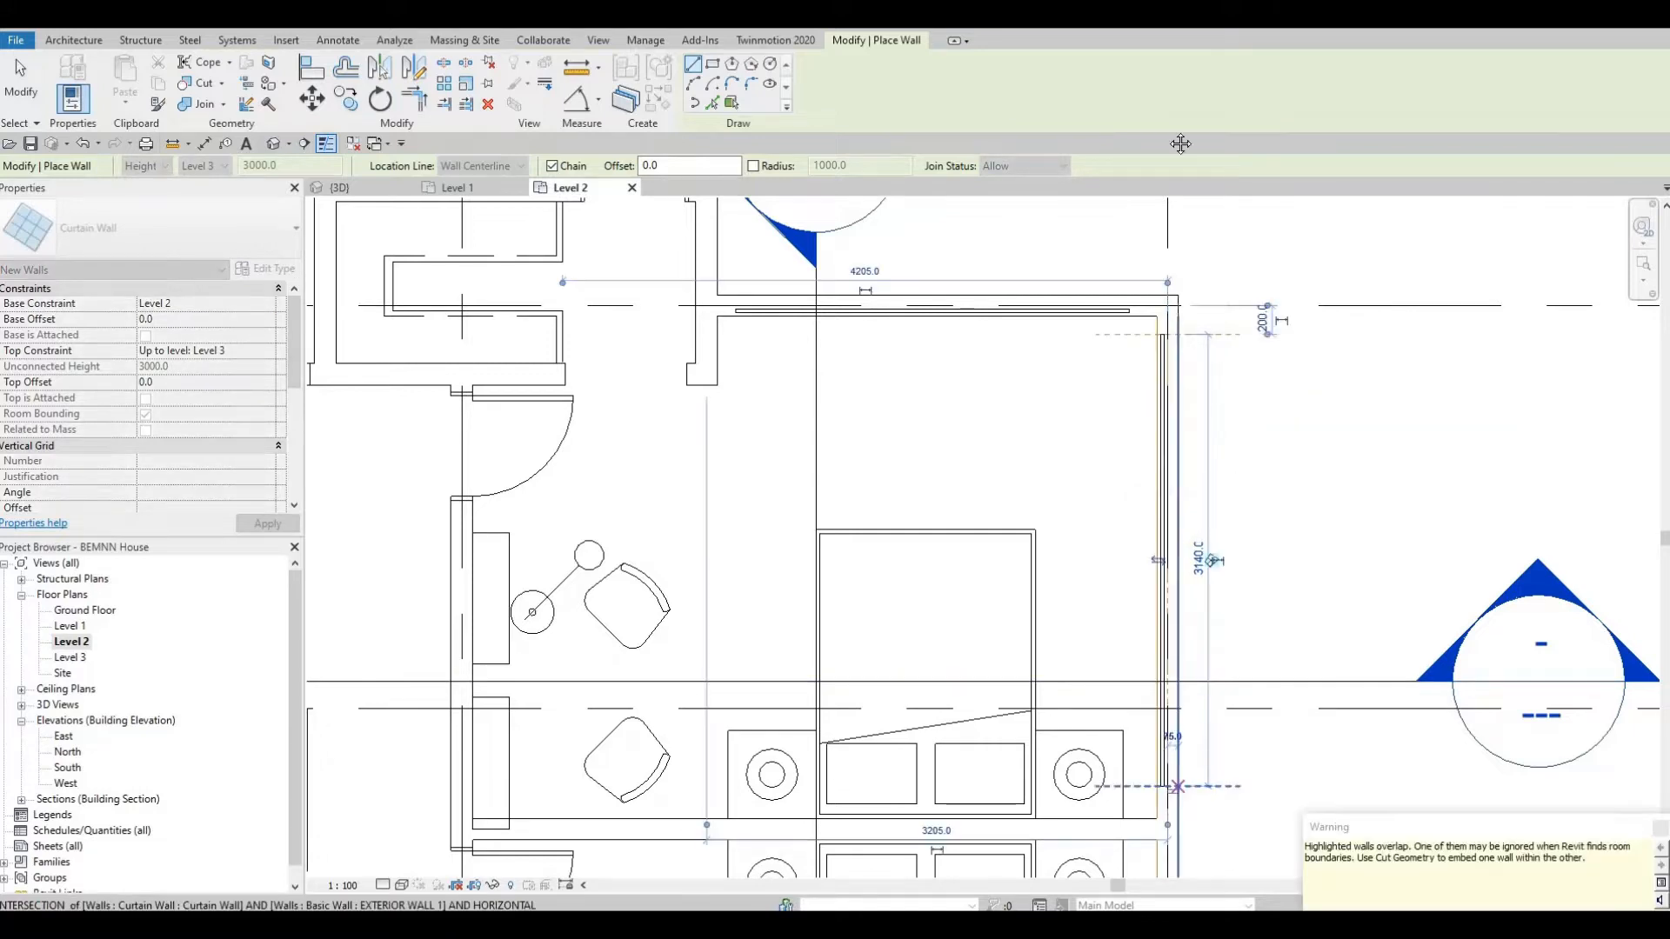
{"action": "key", "text": "Escape"}
- Draw a curtain wall in the southeast bedroom's east exterior wall, from near the dividing partition to just above the south corner
{"action": "middle_click_drag", "start_coordinate": [1155, 786], "coordinate": [1116, 547]}
{"action": "left_click", "coordinate": [1126, 318]}
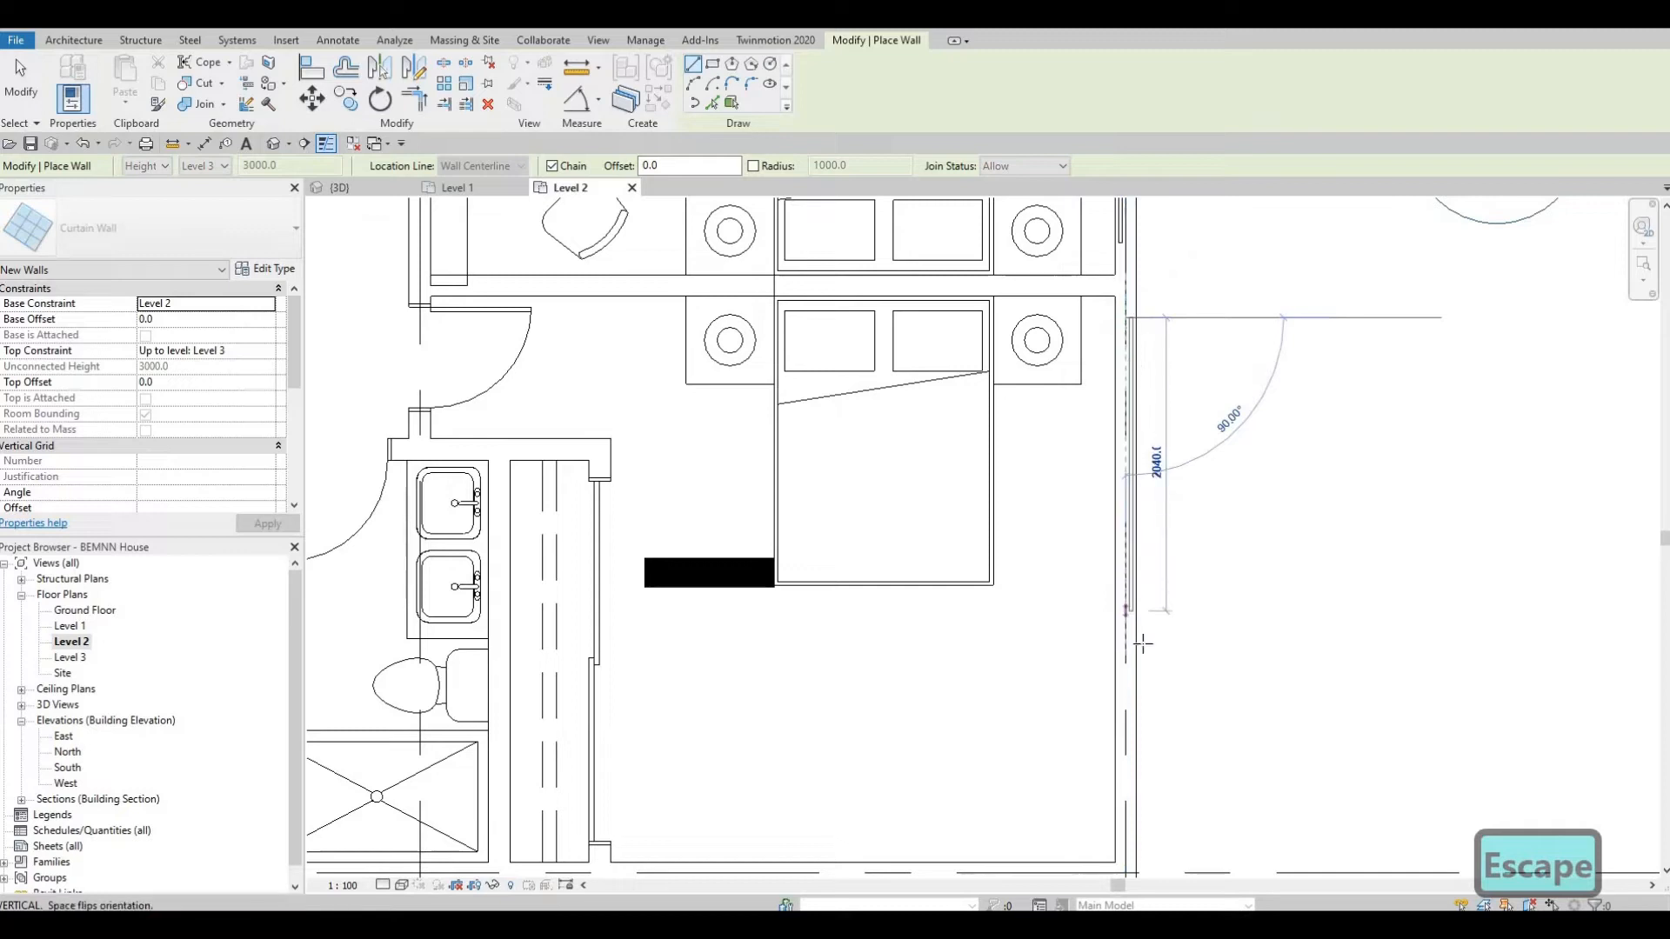
{"action": "middle_click_drag", "start_coordinate": [1136, 638], "coordinate": [1129, 163]}
{"action": "left_click", "coordinate": [1133, 365]}
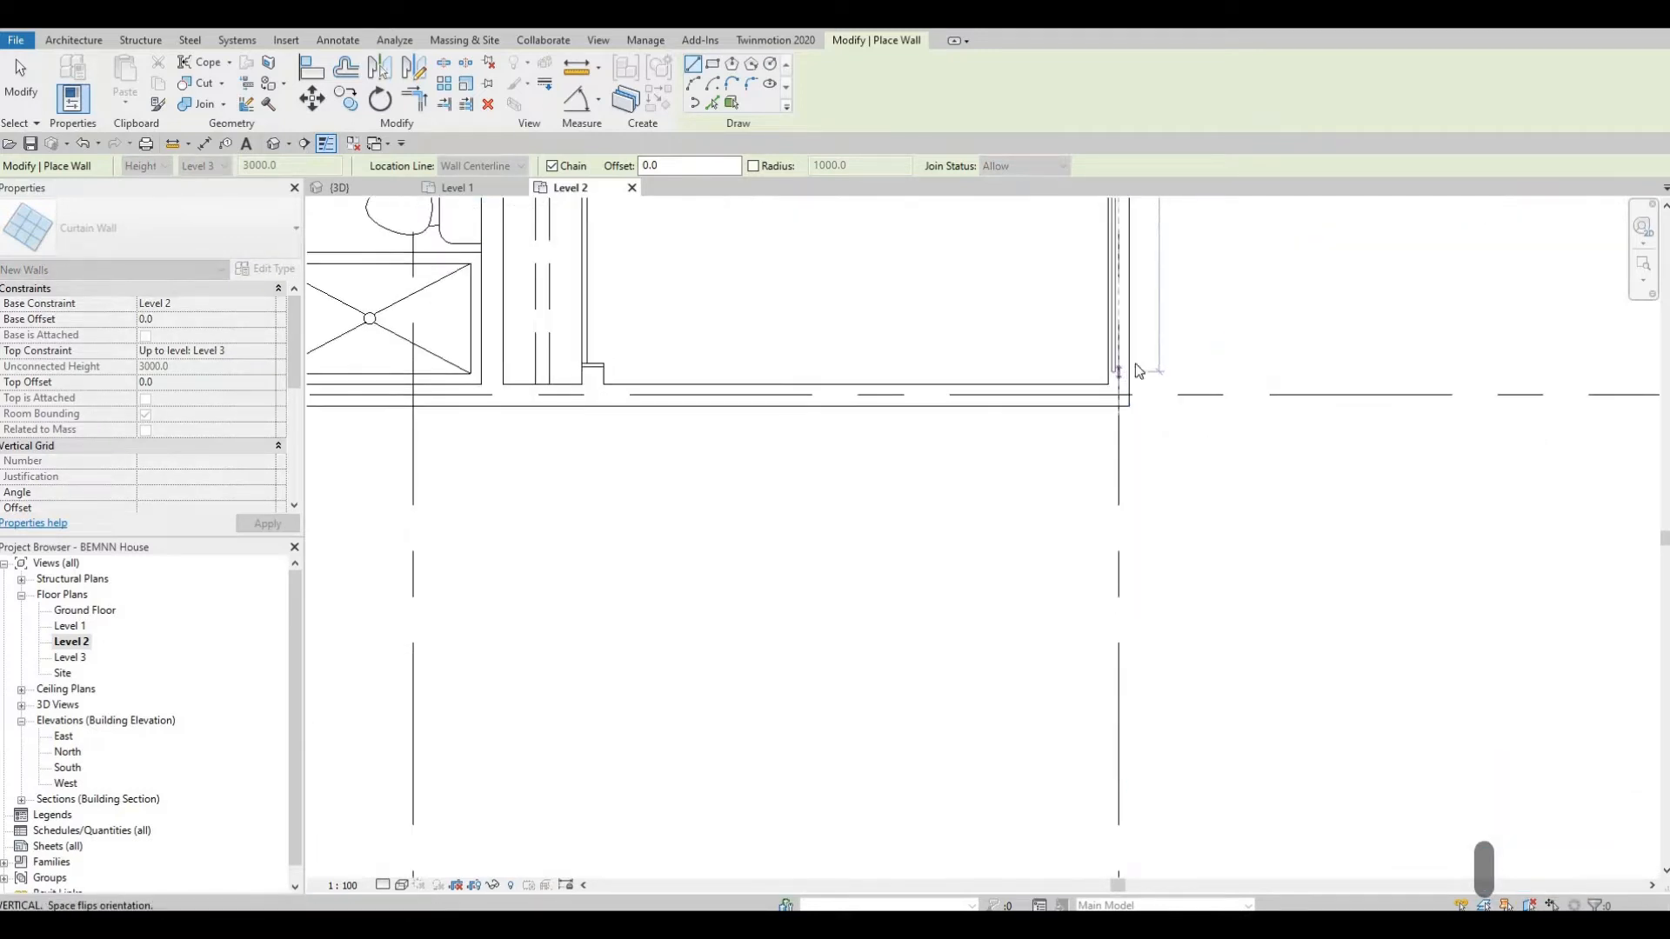
{"action": "key", "text": "Escape"}
- Draw a curtain wall about 3060 mm long in the southeast bedroom's south exterior wall and end the wall command
{"action": "left_click", "coordinate": [630, 391]}
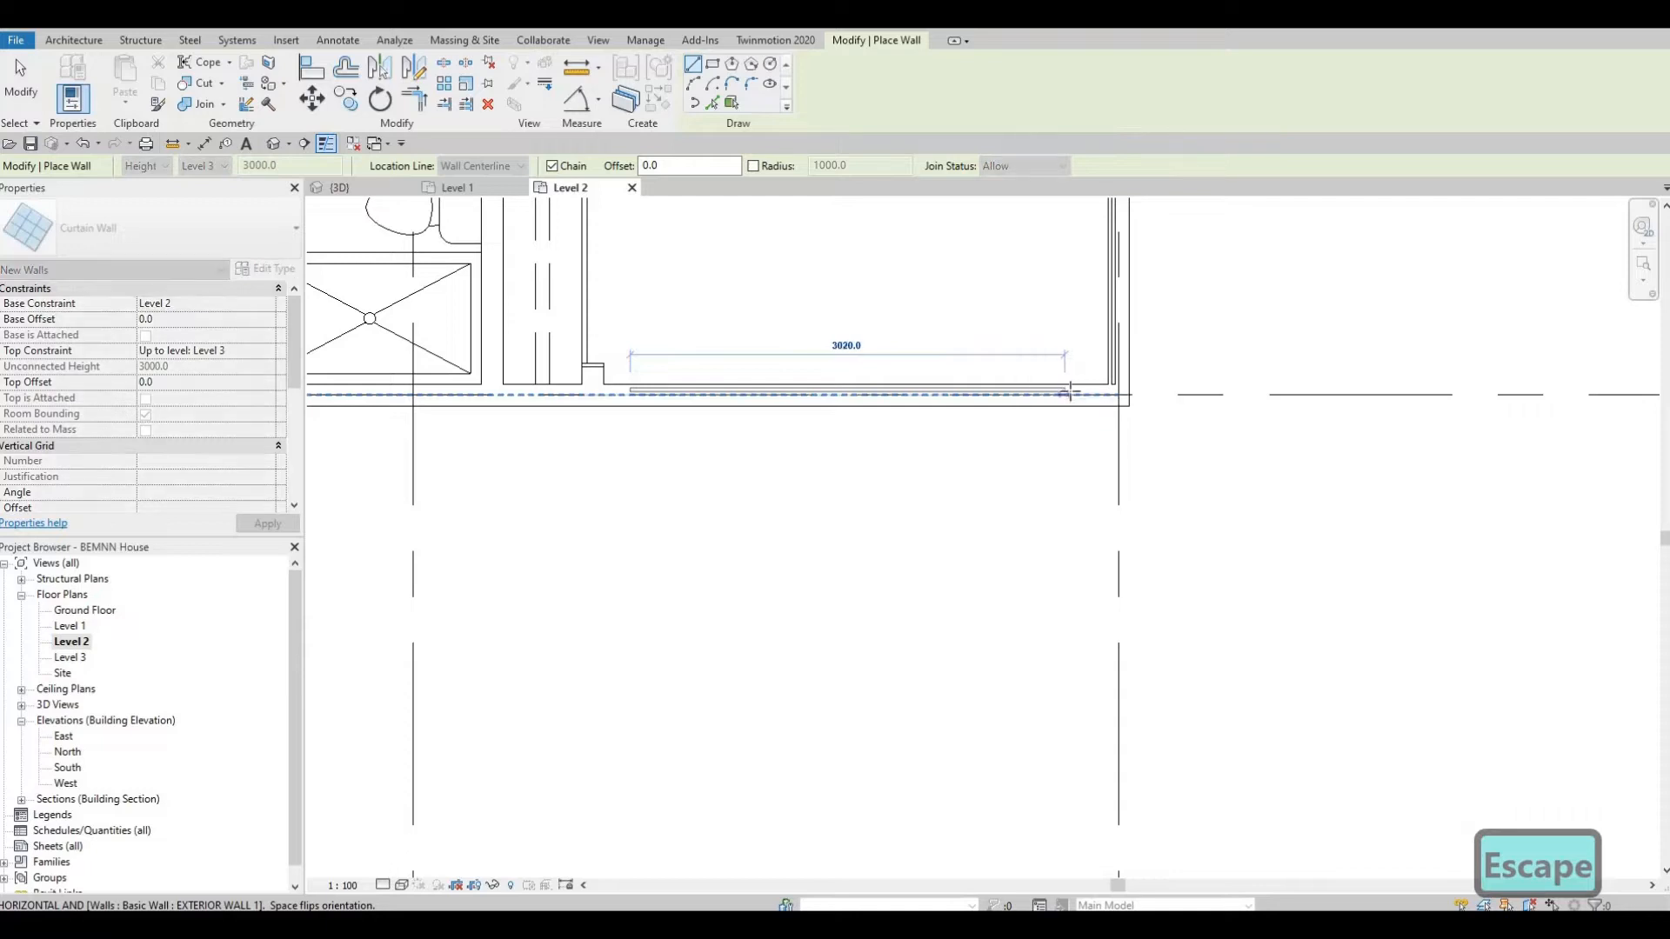
{"action": "left_click", "coordinate": [1079, 348]}
{"action": "key", "text": "Escape"}
{"action": "key", "text": "Escape"}
- Create a similar curtain wall in the southwest bedroom's west exterior wall, from below the closet to near the south corner
{"action": "scroll", "coordinate": [1082, 356], "scroll_direction": "down", "scroll_amount": 3}
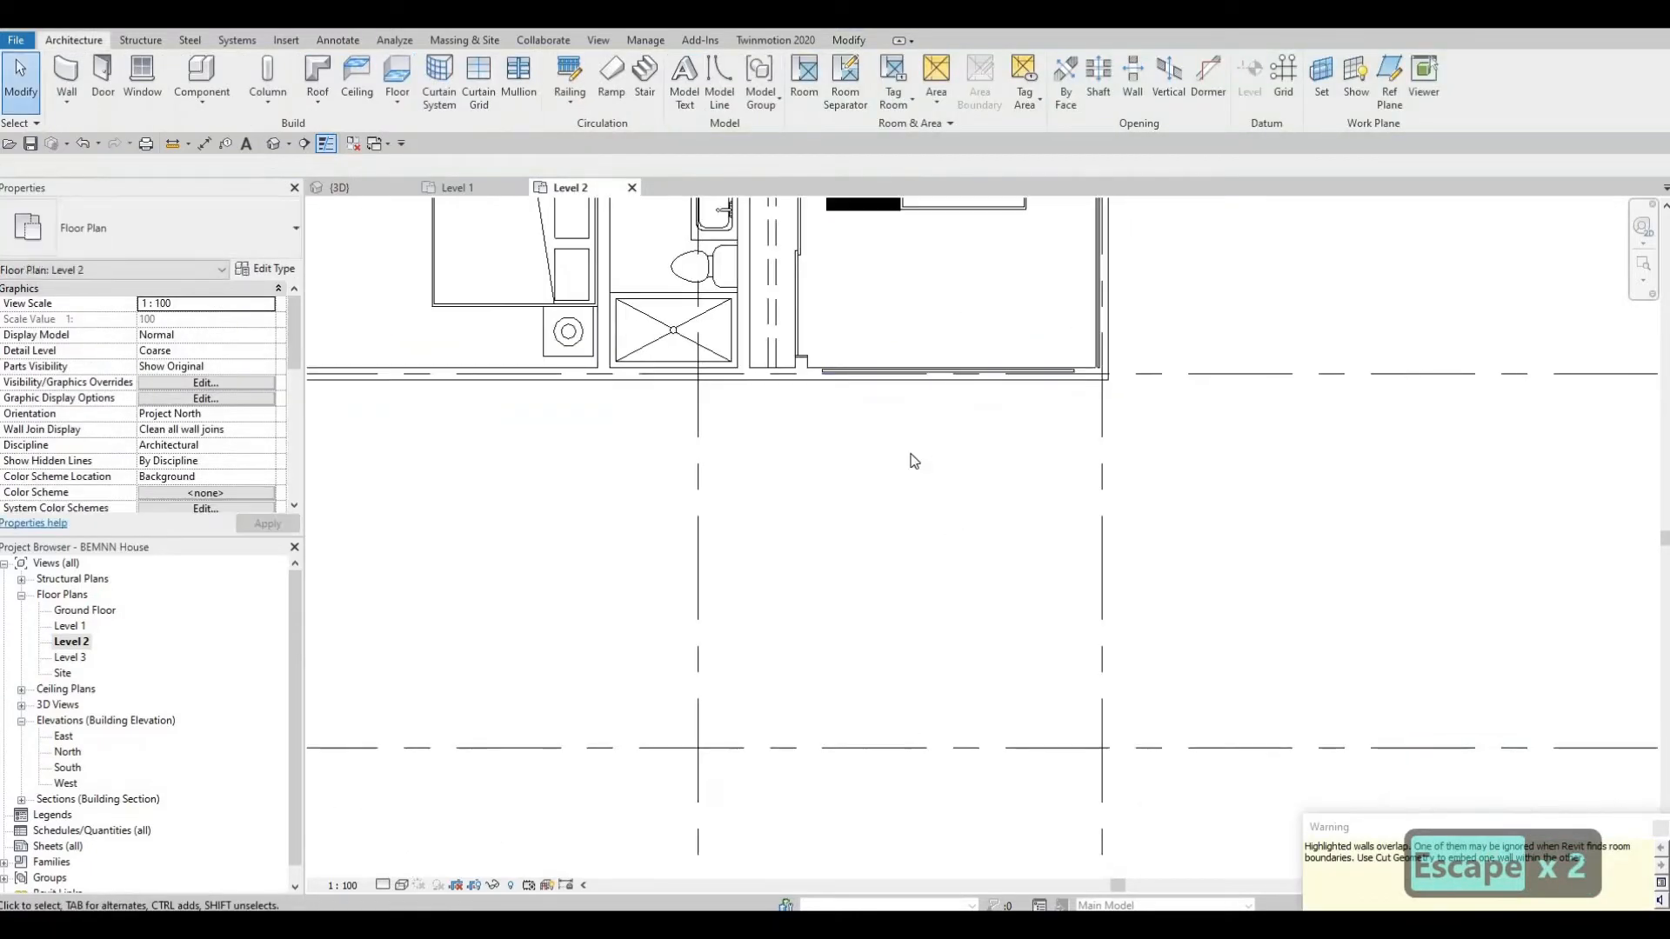
{"action": "middle_click_drag", "start_coordinate": [765, 403], "coordinate": [1039, 587]}
{"action": "scroll", "coordinate": [1038, 587], "scroll_direction": "down", "scroll_amount": 1}
{"action": "middle_click_drag", "start_coordinate": [821, 514], "coordinate": [928, 452]}
{"action": "scroll", "coordinate": [848, 487], "scroll_direction": "up", "scroll_amount": 1}
{"action": "scroll", "coordinate": [839, 470], "scroll_direction": "up", "scroll_amount": 2}
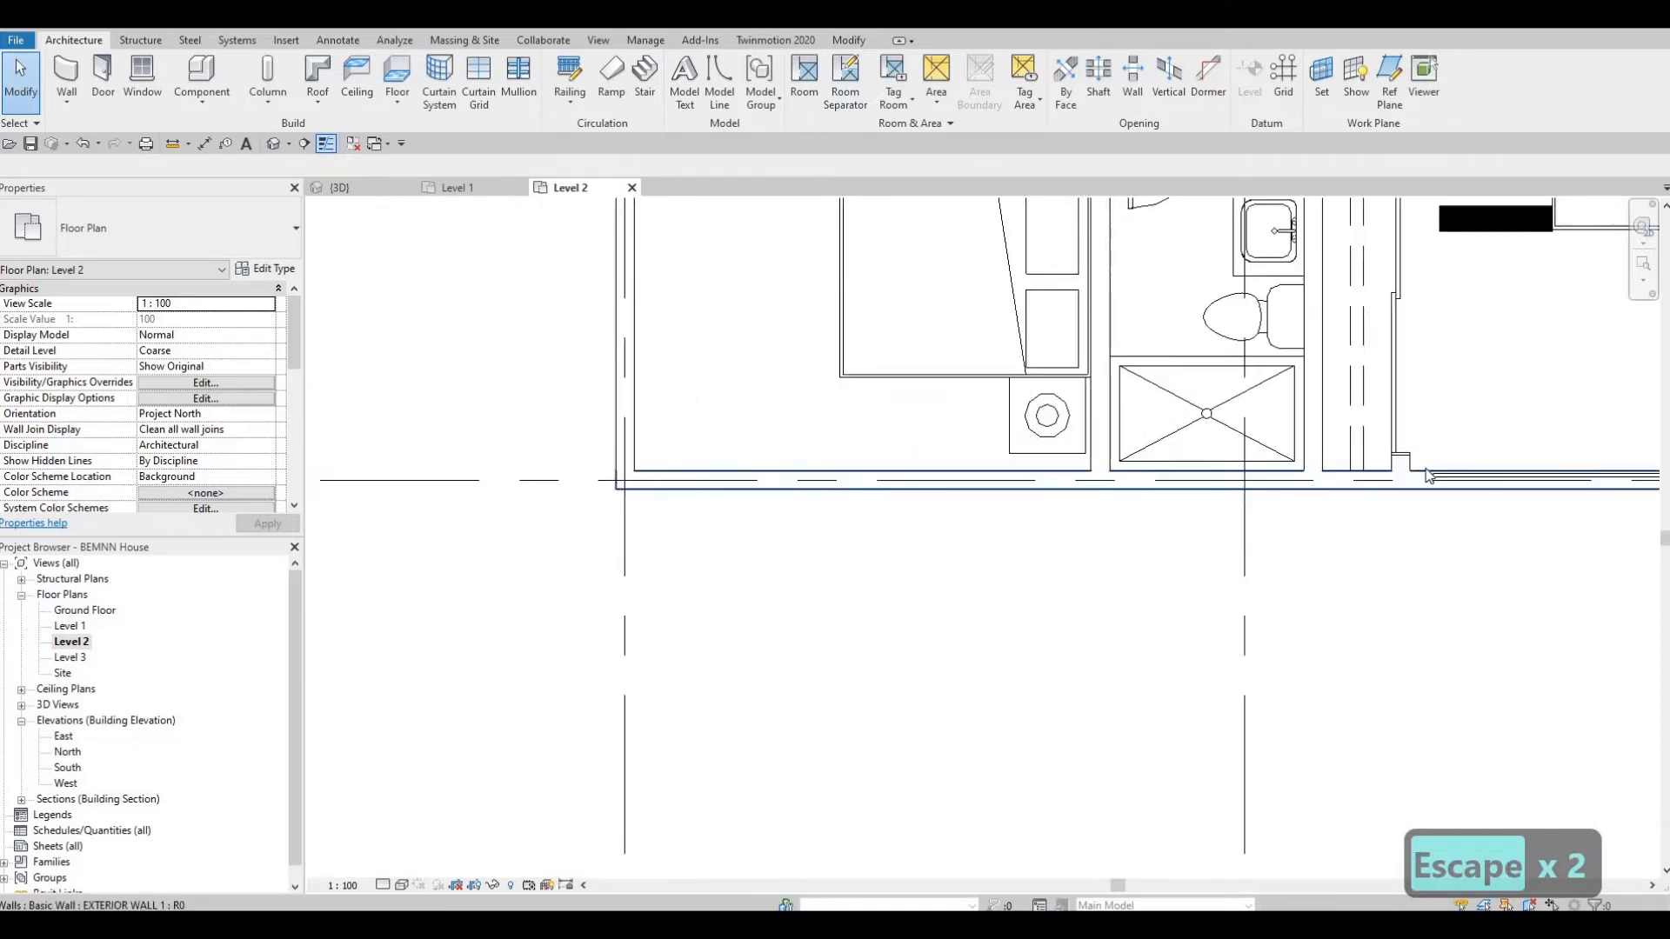
{"action": "left_click", "coordinate": [1432, 475]}
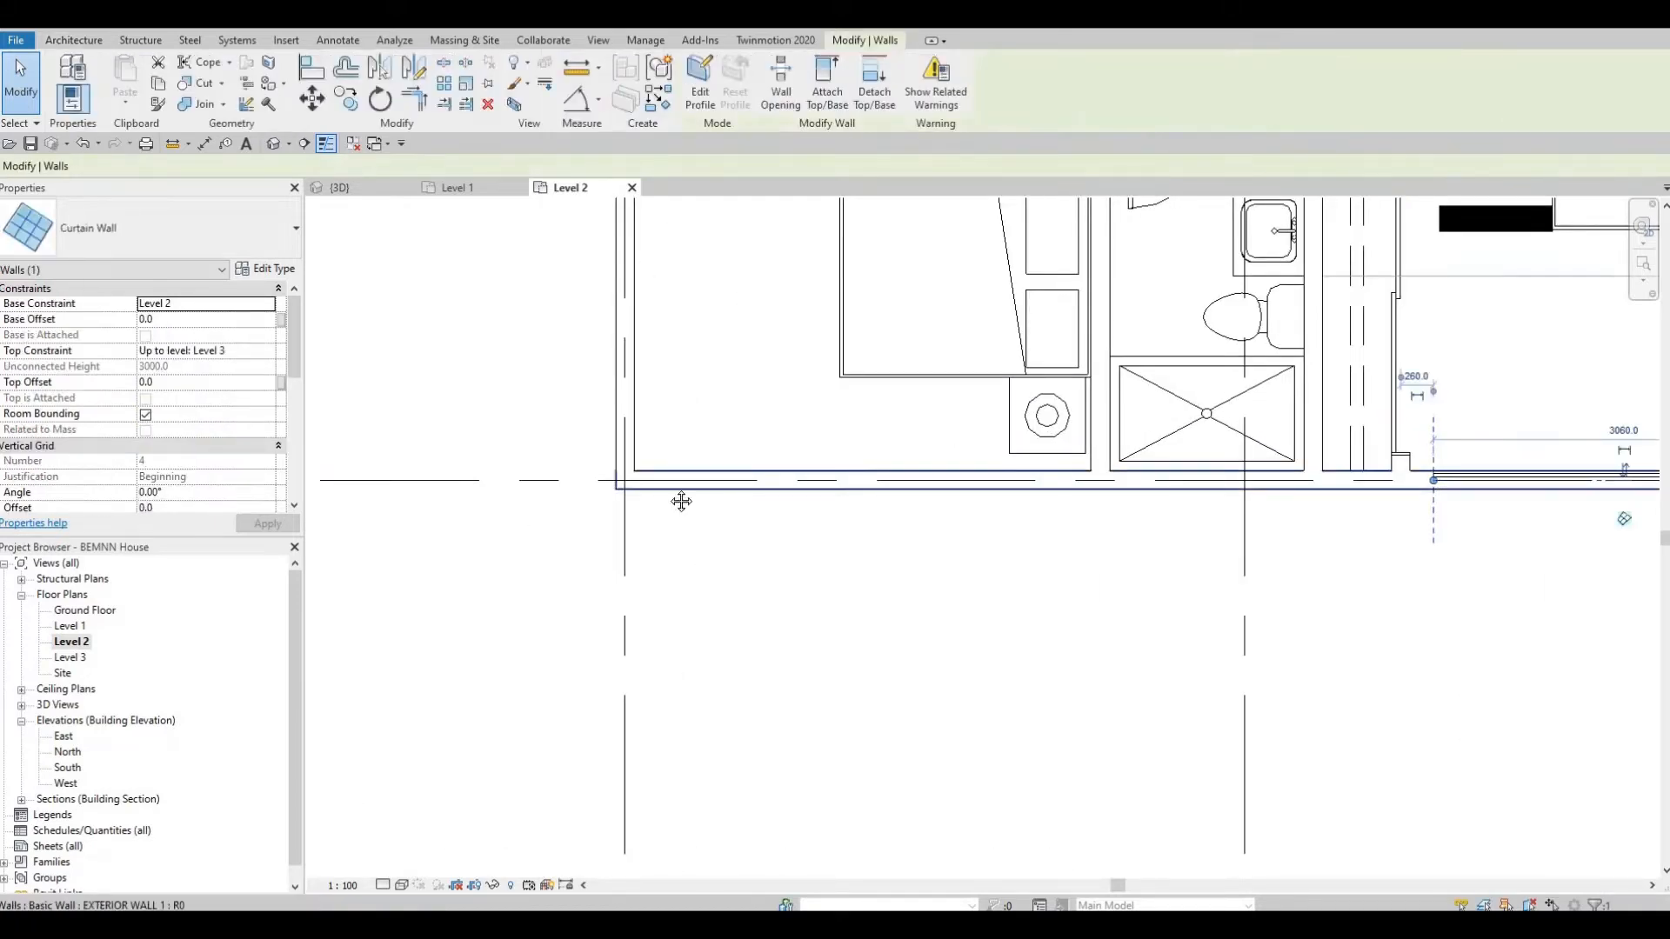
{"action": "key", "text": "c"}
{"action": "key", "text": "s"}
{"action": "middle_click_drag", "start_coordinate": [626, 362], "coordinate": [744, 794]}
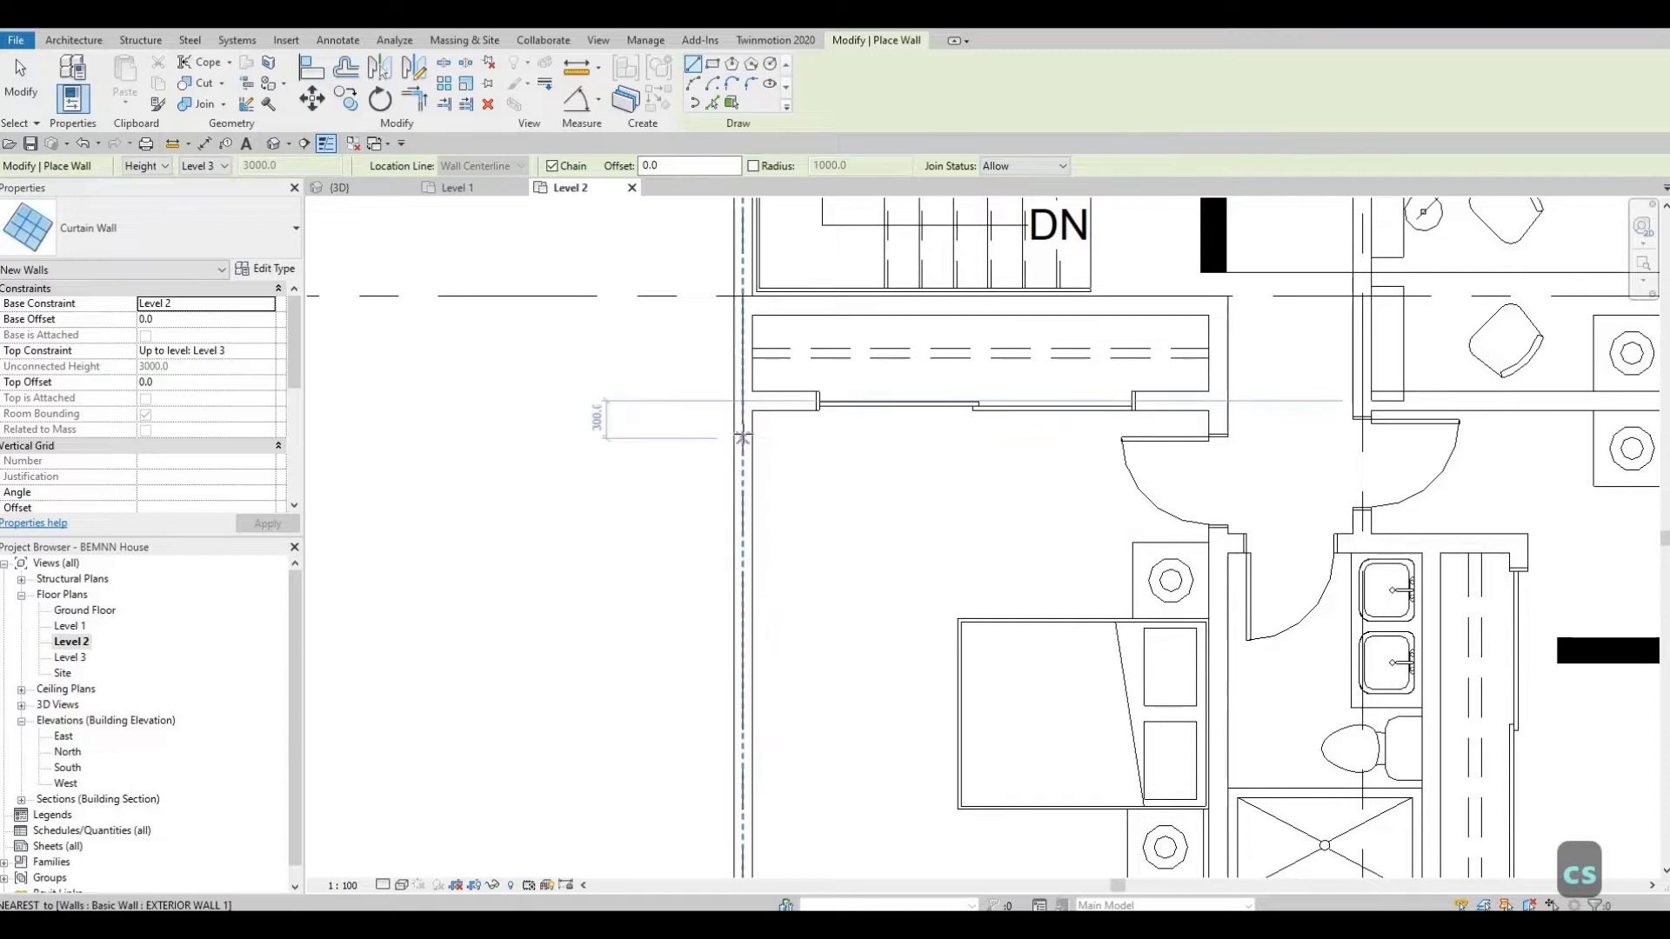
{"action": "left_click", "coordinate": [745, 438]}
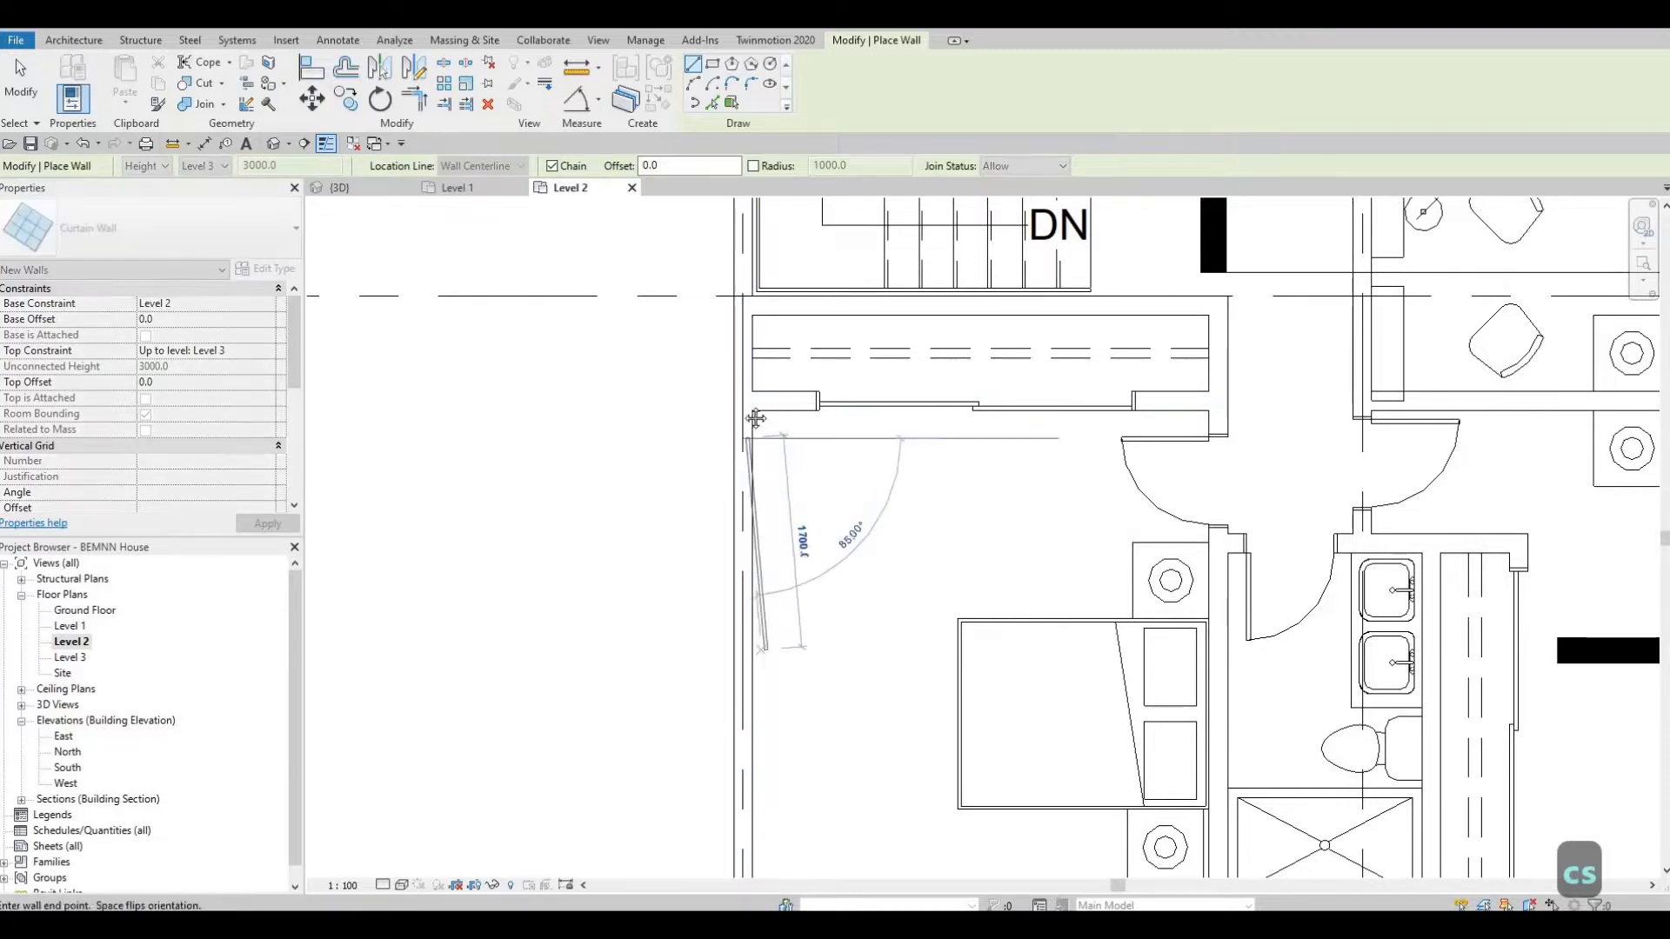
{"action": "middle_click_drag", "start_coordinate": [753, 872], "coordinate": [738, 568]}
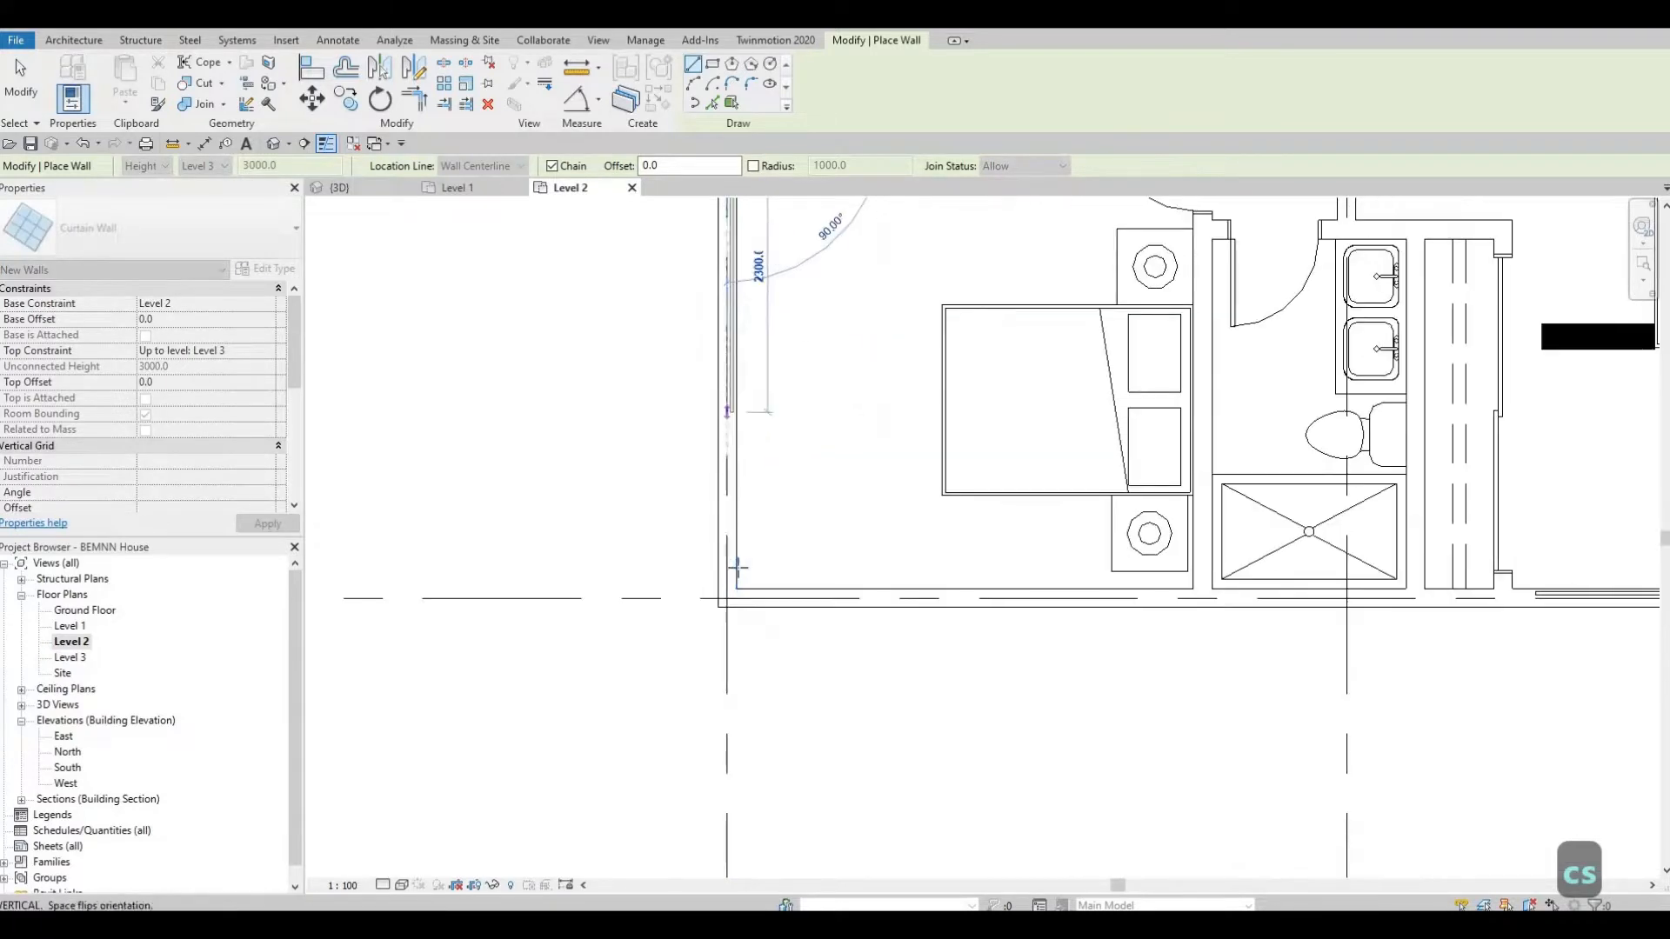
{"action": "left_click", "coordinate": [834, 576]}
{"action": "key", "text": "Escape"}
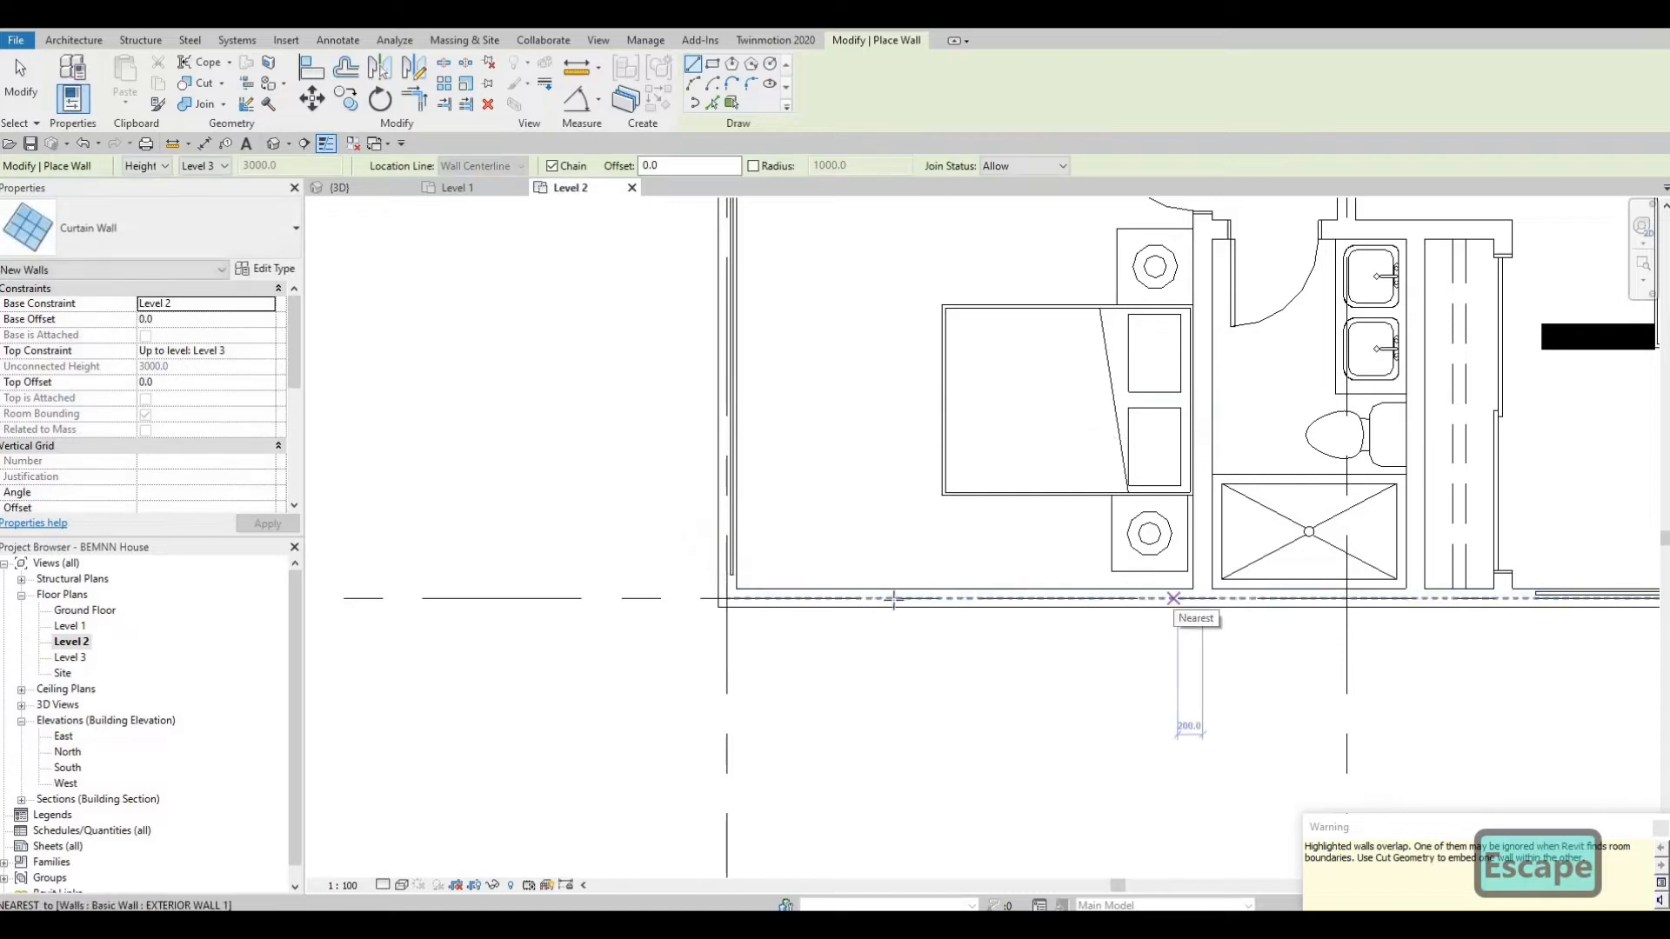
- Draw a curtain wall about 3390 mm long in the southwest bedroom's south exterior wall and end the wall command
{"action": "left_click", "coordinate": [1178, 599]}
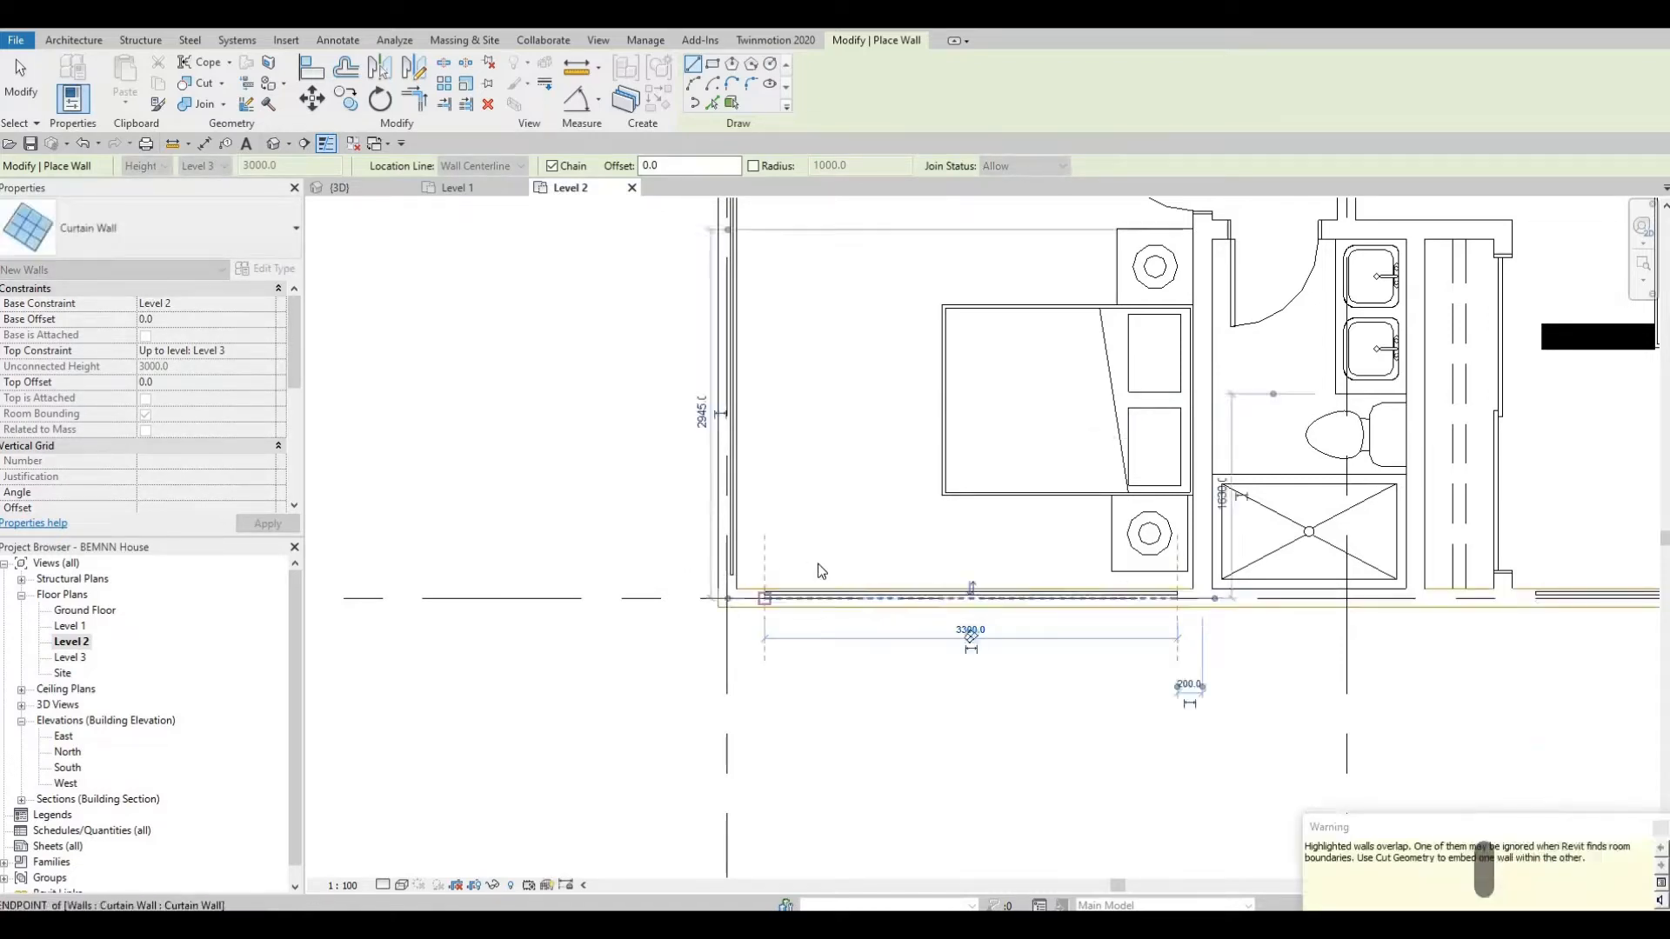
{"action": "key", "text": "Escape"}
{"action": "key", "text": "Escape"}
- Shorten the top bedroom's north curtain wall by pulling its east end back from the corner
{"action": "scroll", "coordinate": [884, 461], "scroll_direction": "down", "scroll_amount": 2}
{"action": "middle_click_drag", "start_coordinate": [883, 463], "coordinate": [817, 859]}
{"action": "scroll", "coordinate": [896, 667], "scroll_direction": "down", "scroll_amount": 1}
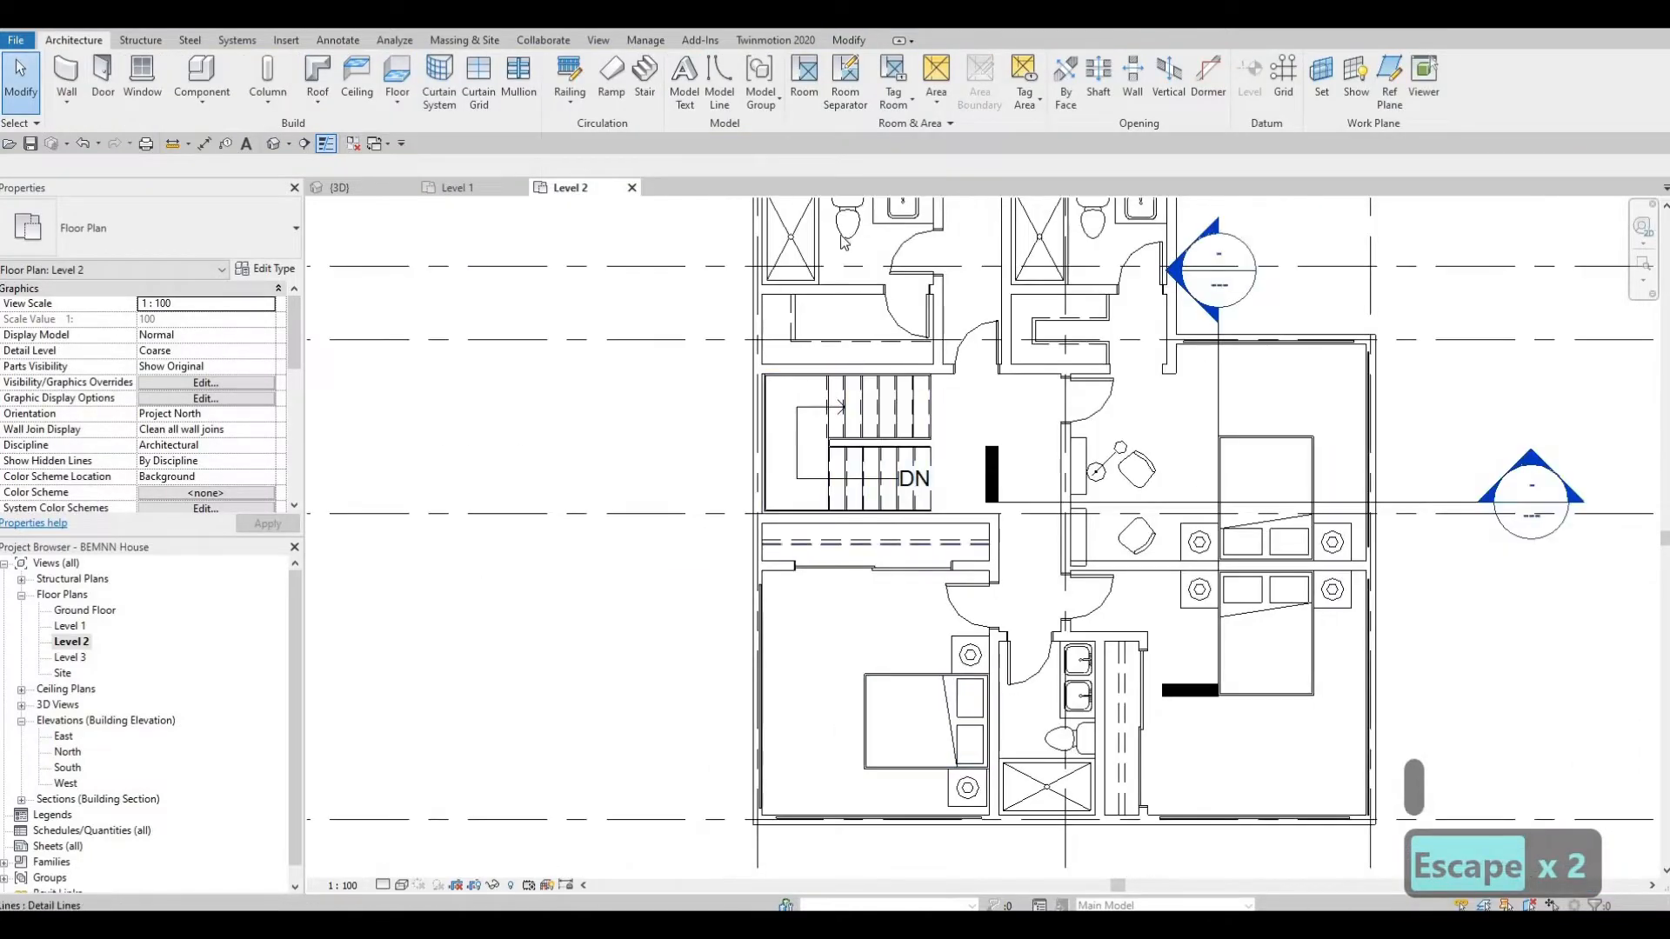
{"action": "middle_click_drag", "start_coordinate": [870, 435], "coordinate": [862, 712]}
{"action": "scroll", "coordinate": [765, 283], "scroll_direction": "up", "scroll_amount": 4}
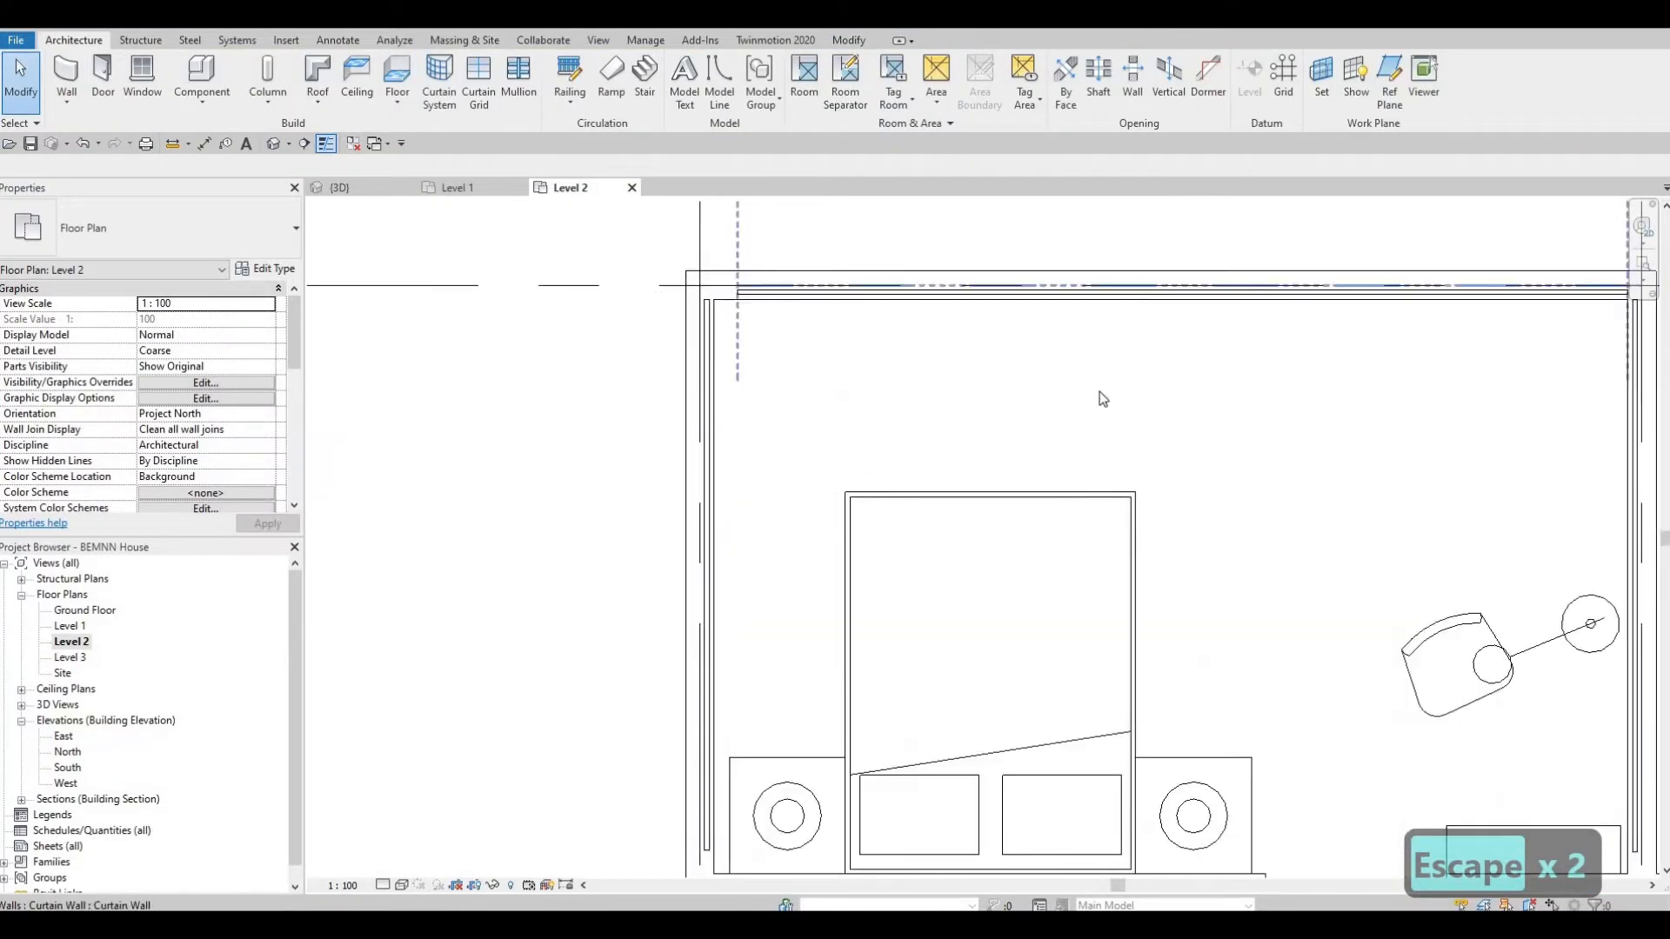
{"action": "middle_click_drag", "start_coordinate": [1258, 347], "coordinate": [815, 473]}
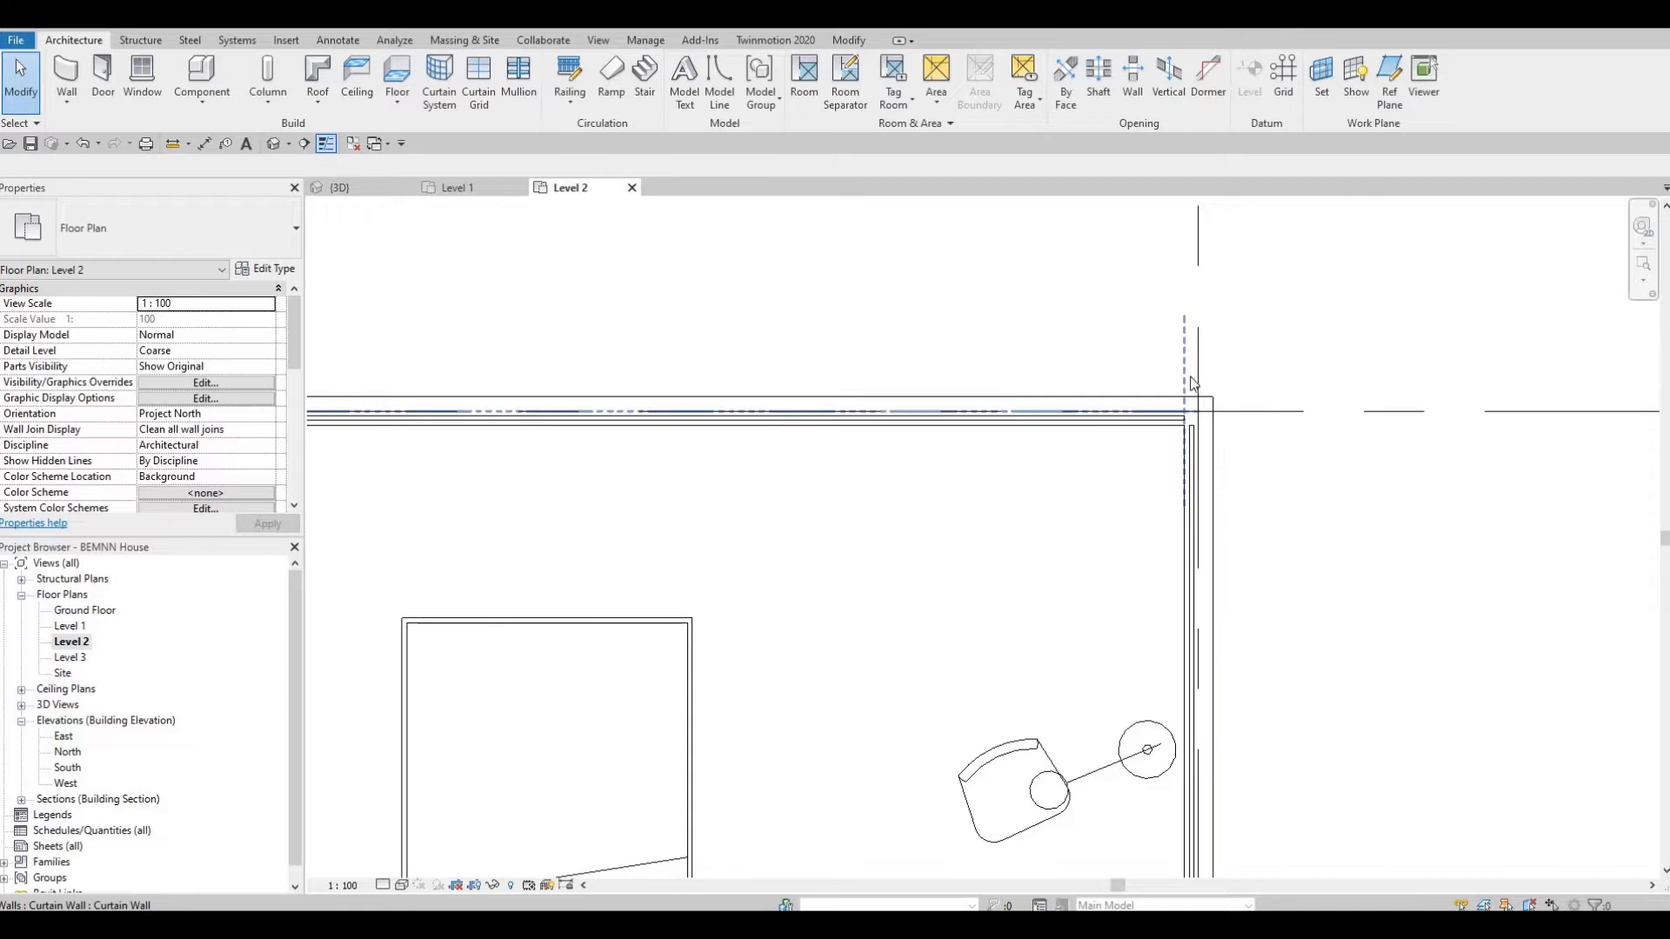
{"action": "left_click", "coordinate": [1198, 410]}
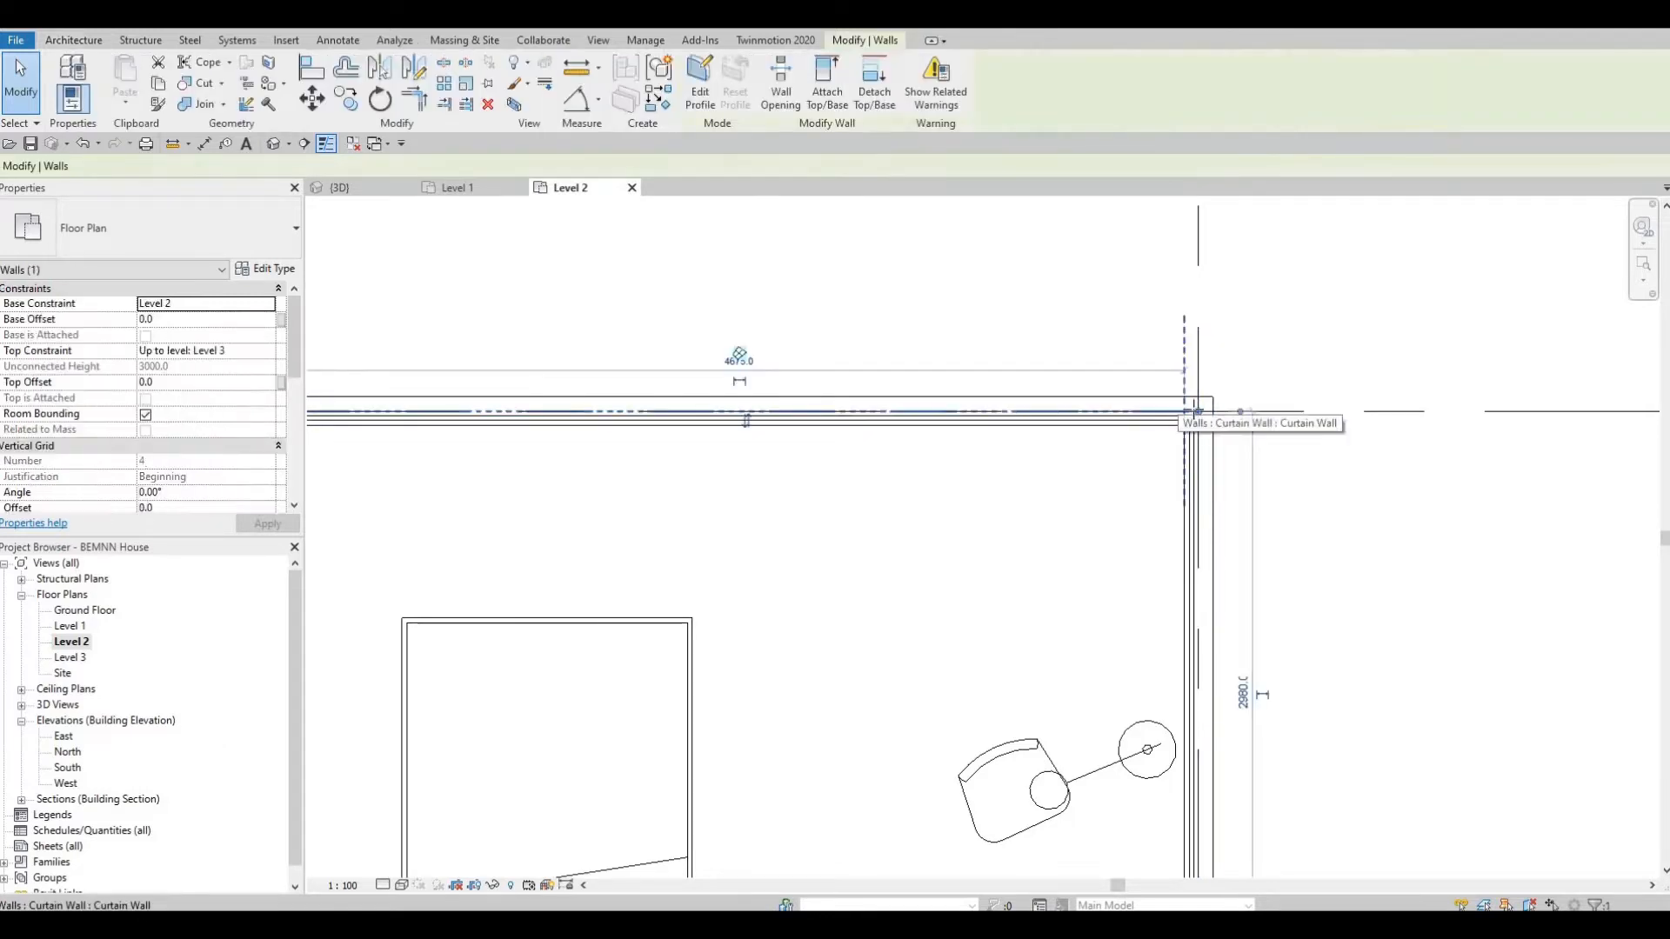
{"action": "left_click_drag", "start_coordinate": [1162, 410], "coordinate": [1151, 416]}
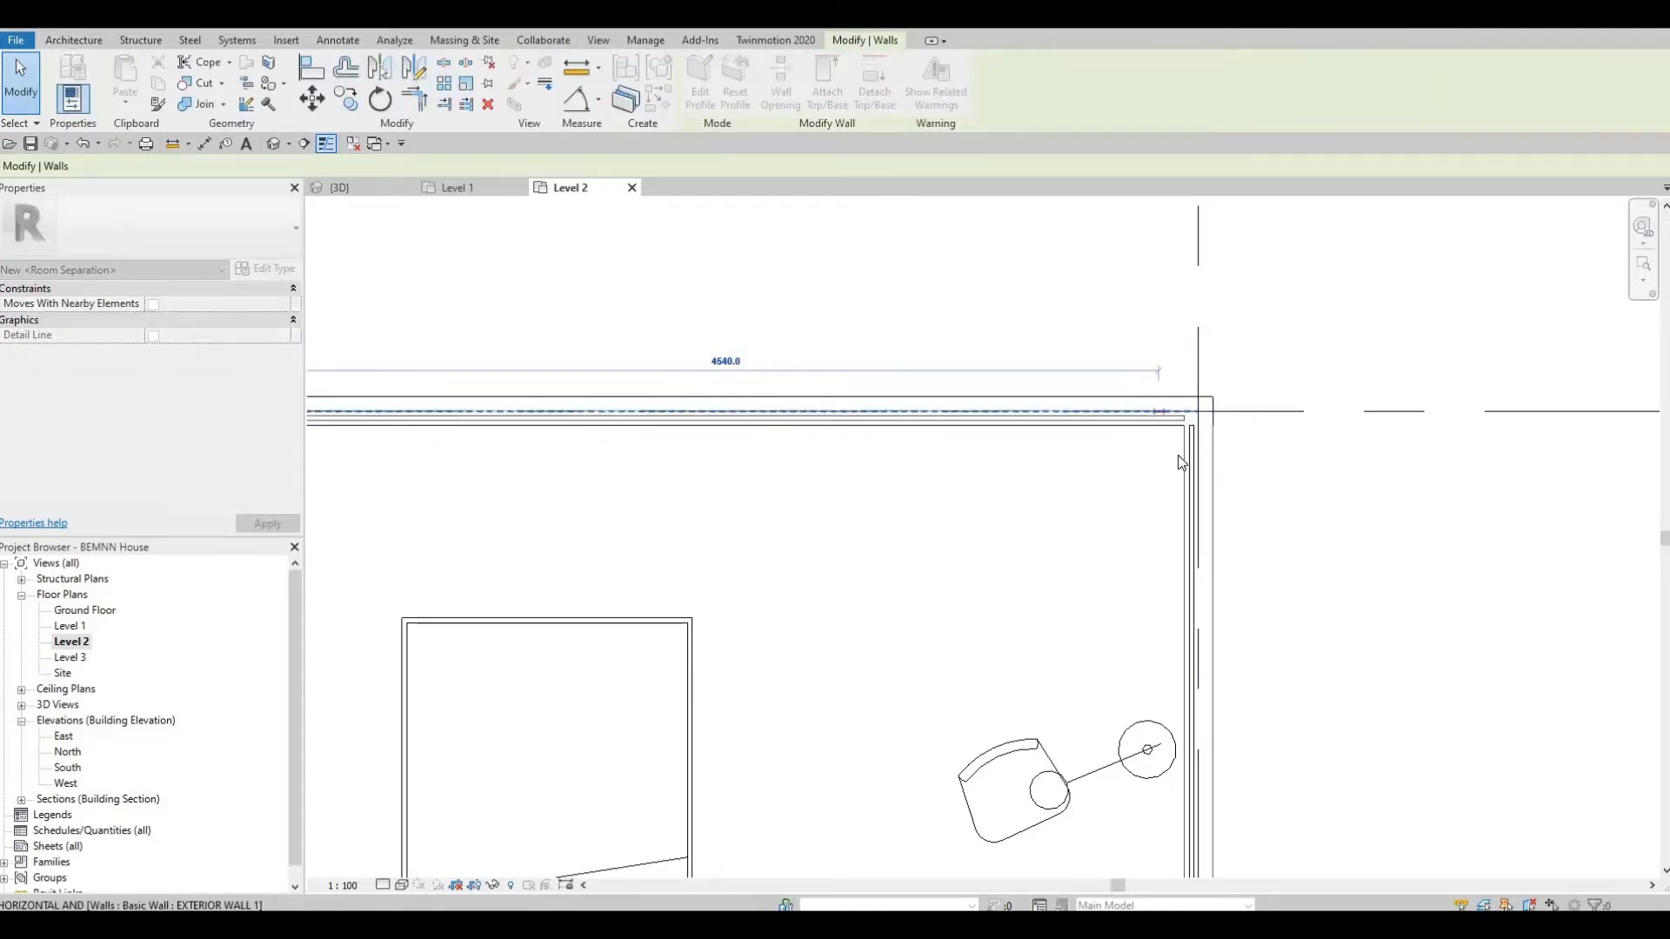
- Shorten the top bedroom's east curtain wall to about 2780 mm, with its upper end 200 mm from the north grid line
{"action": "left_click", "coordinate": [1198, 468]}
{"action": "key", "text": "Escape"}
{"action": "left_click", "coordinate": [1198, 448]}
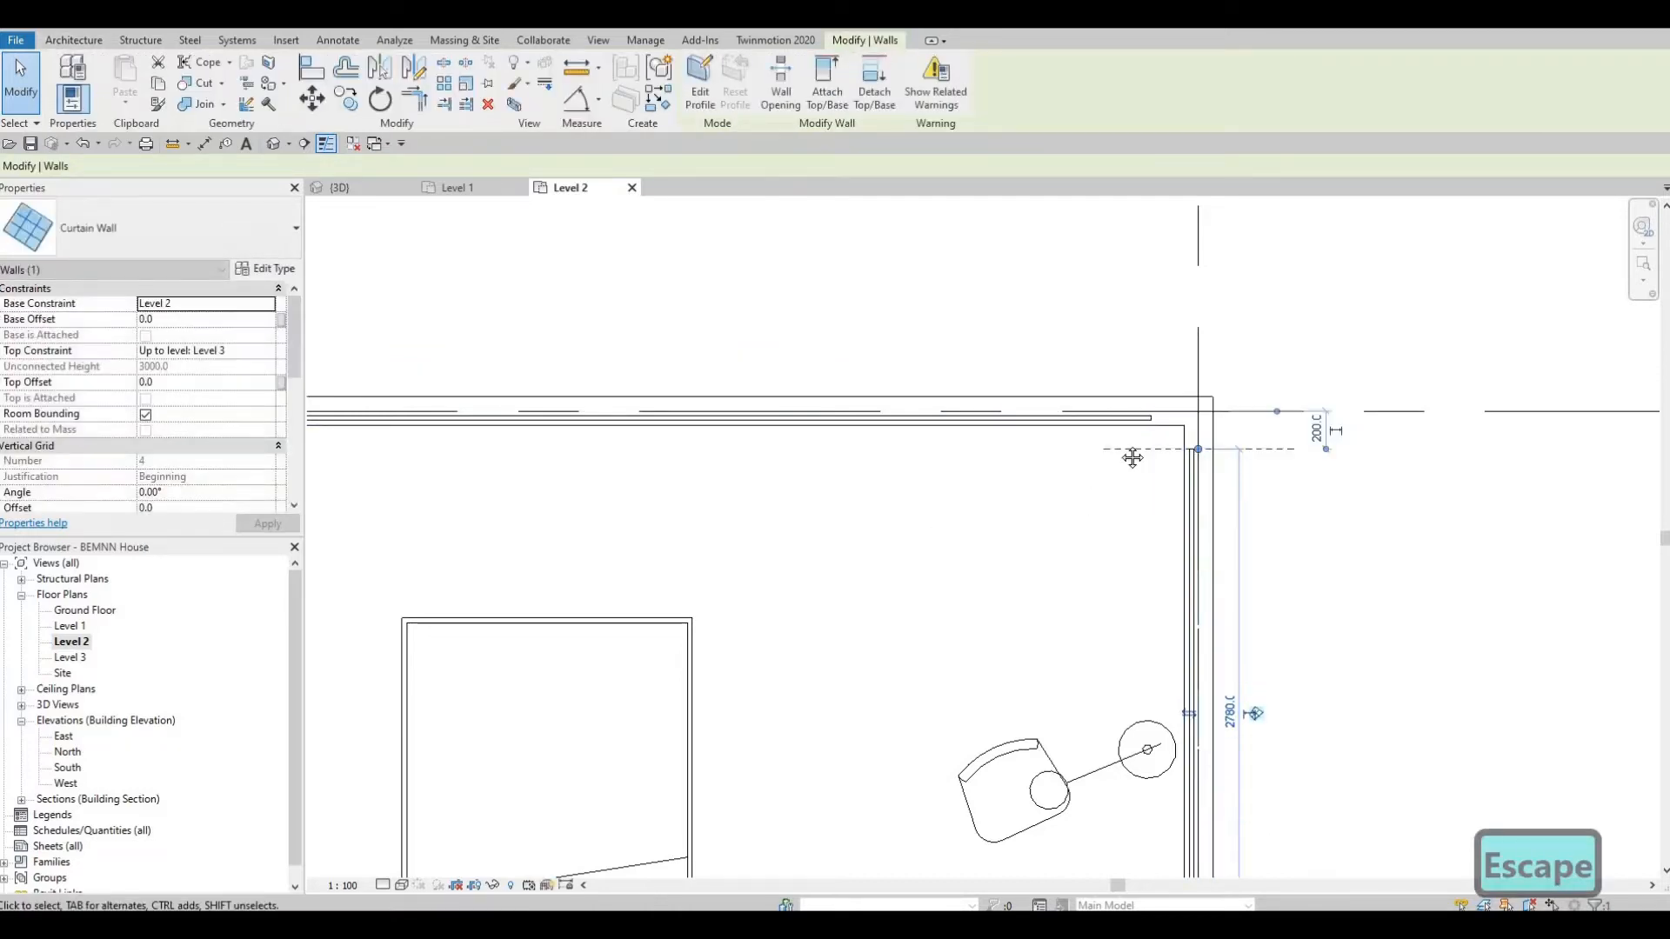
- Shorten the top bedroom's west curtain wall to about 2770 mm by pulling its upper end away from the corner
{"action": "scroll", "coordinate": [1129, 458], "scroll_direction": "down", "scroll_amount": 2}
{"action": "middle_click_drag", "start_coordinate": [729, 376], "coordinate": [857, 291]}
{"action": "scroll", "coordinate": [685, 352], "scroll_direction": "up", "scroll_amount": 3}
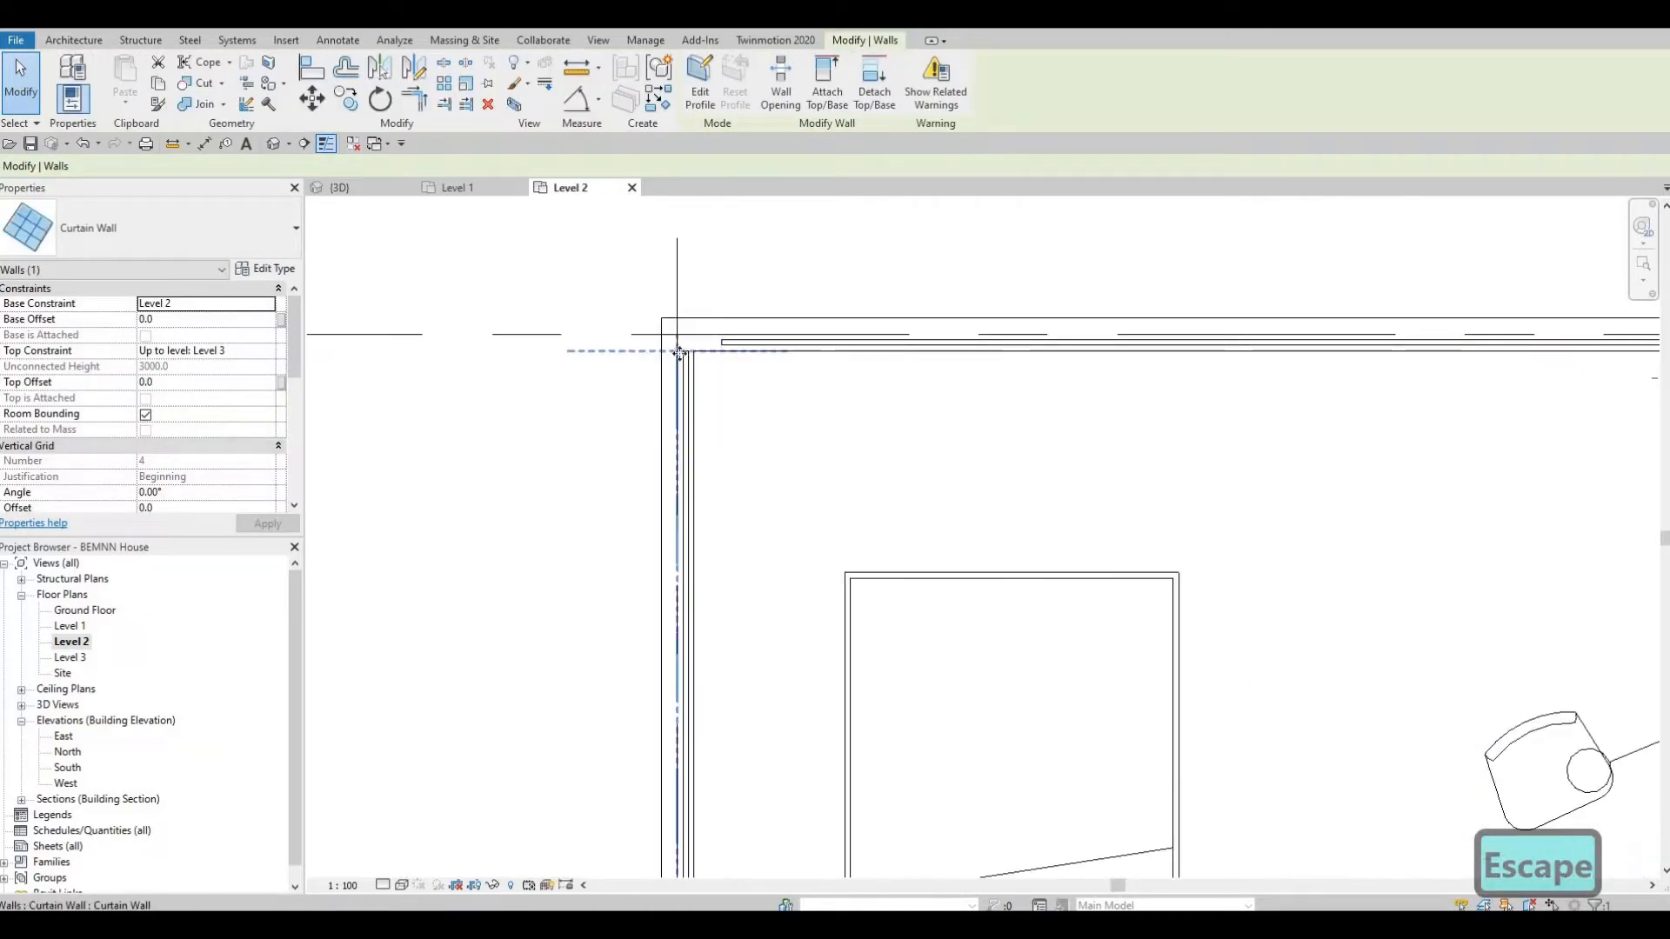
{"action": "mouse_move", "coordinate": [686, 358]}
{"action": "left_mouse_down"}
{"action": "mouse_move", "coordinate": [694, 398]}
{"action": "mouse_move", "coordinate": [673, 348]}
{"action": "mouse_move", "coordinate": [678, 398]}
{"action": "mouse_move", "coordinate": [677, 384]}
{"action": "mouse_move", "coordinate": [715, 421]}
{"action": "mouse_move", "coordinate": [674, 374]}
{"action": "left_mouse_up"}
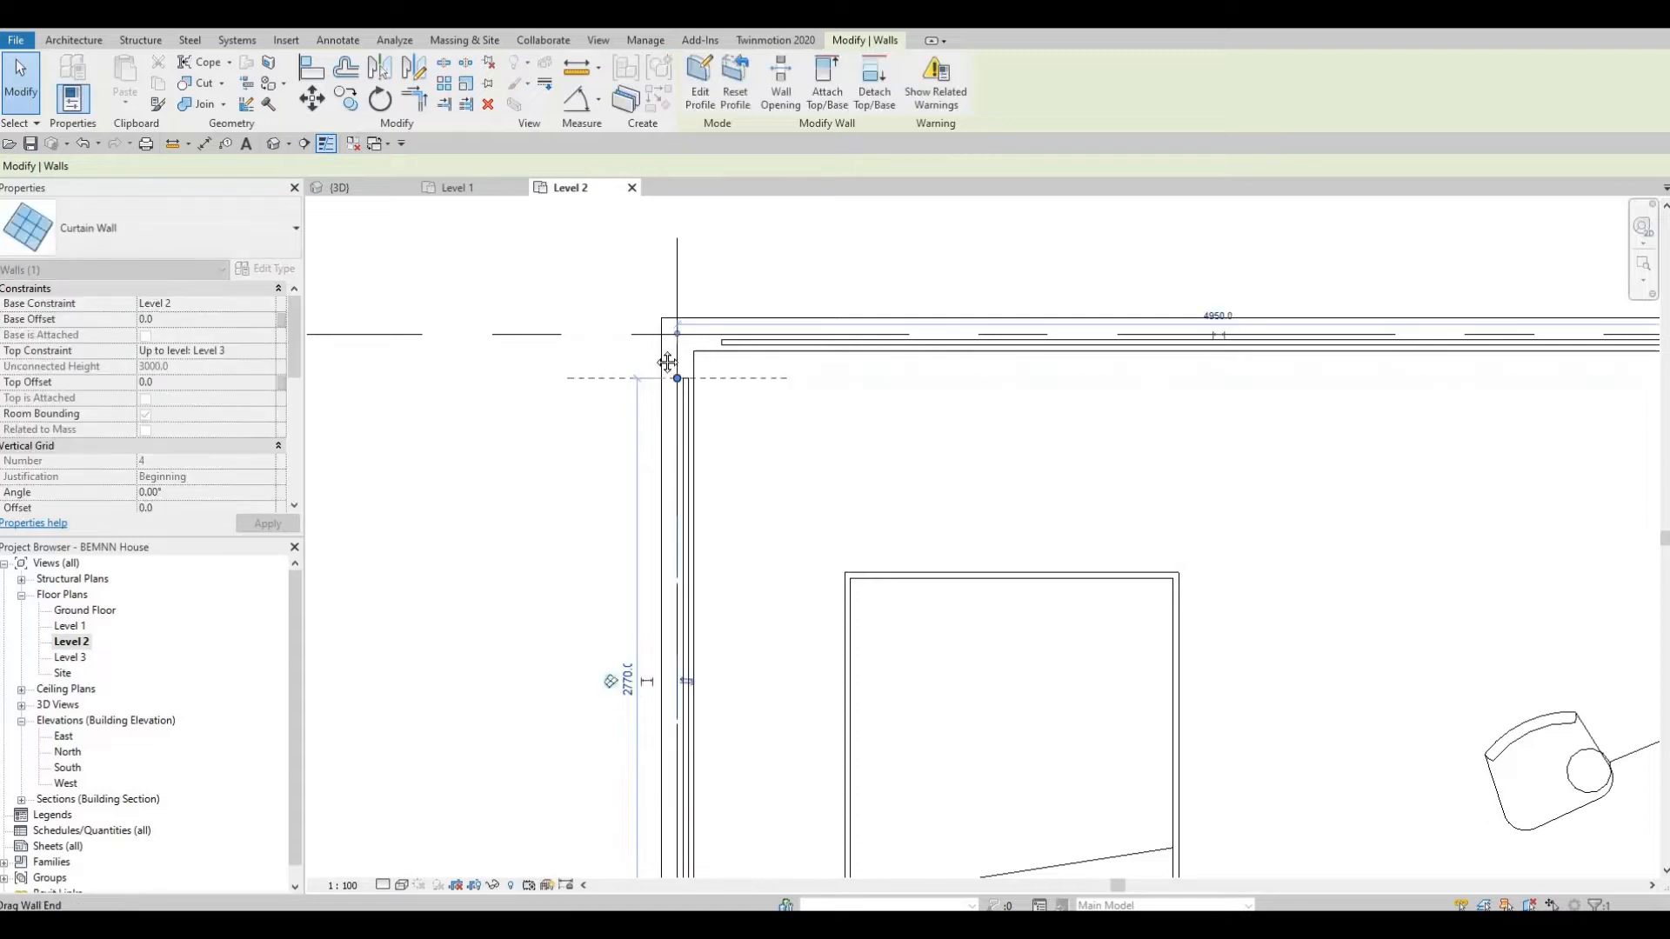
- Extend the east bedroom's north curtain wall to about 2820 mm by moving its east end toward the corner
{"action": "key", "text": "Escape"}
{"action": "scroll", "coordinate": [904, 522], "scroll_direction": "down", "scroll_amount": 2}
{"action": "middle_click_drag", "start_coordinate": [946, 603], "coordinate": [1048, 471]}
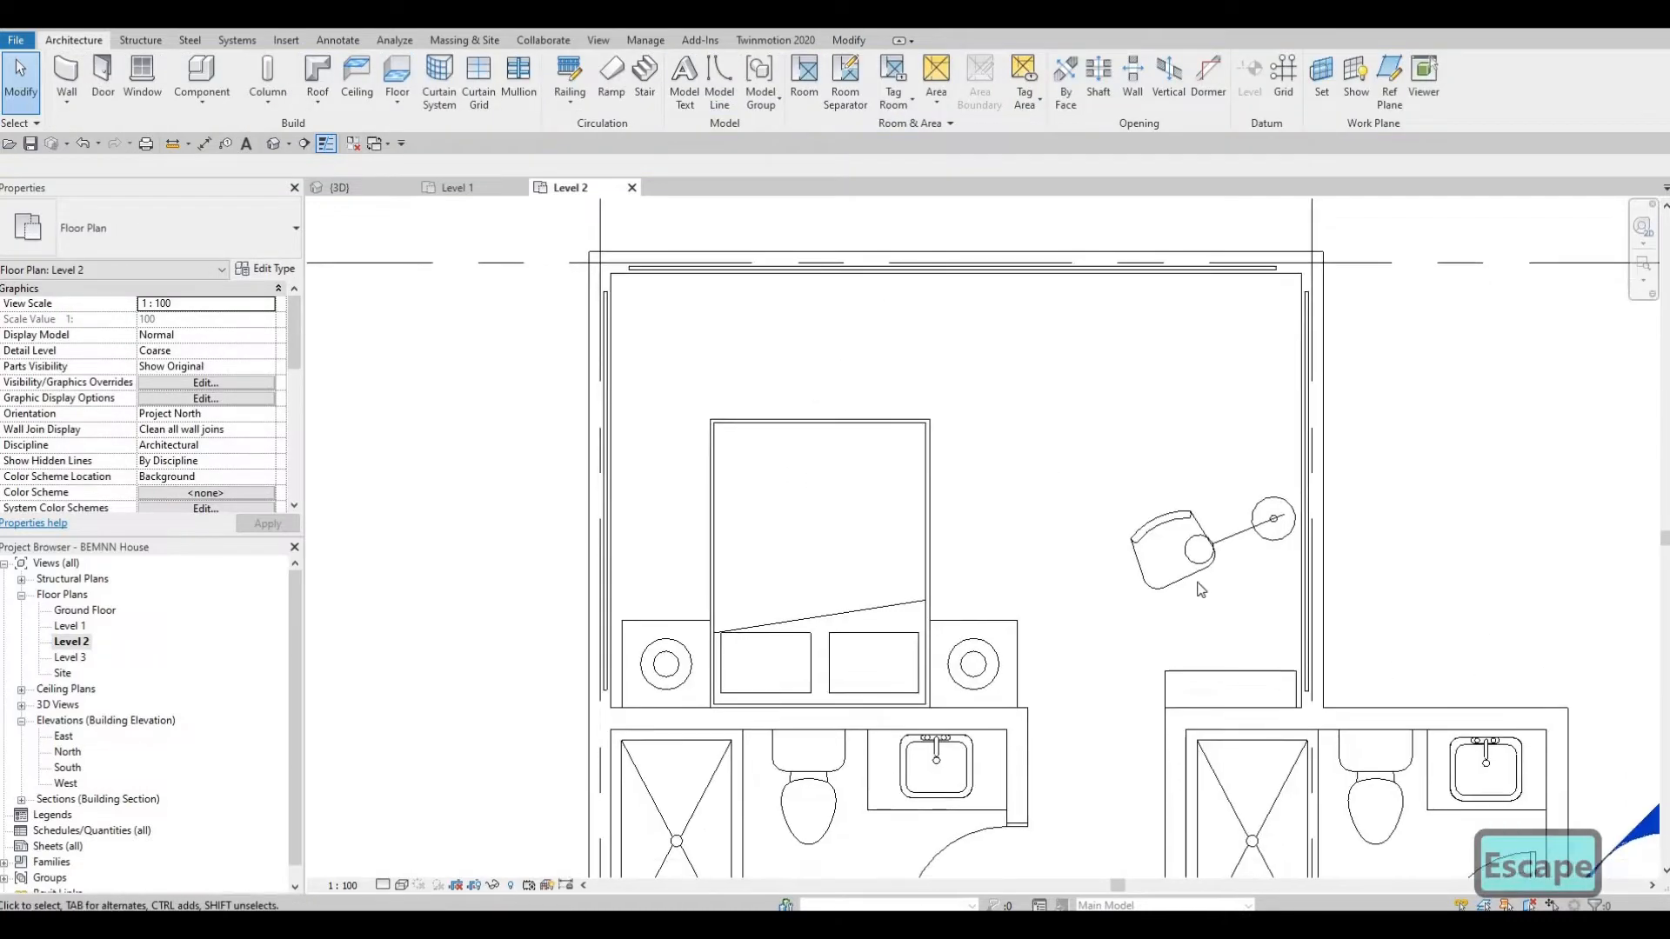
{"action": "middle_click_drag", "start_coordinate": [1200, 590], "coordinate": [1148, 508]}
{"action": "mouse_move", "coordinate": [1383, 627]}
{"action": "middle_mouse_down"}
{"action": "mouse_move", "coordinate": [1133, 435]}
{"action": "mouse_move", "coordinate": [1035, 327]}
{"action": "middle_mouse_up"}
{"action": "scroll", "coordinate": [1087, 391], "scroll_direction": "down", "scroll_amount": 1}
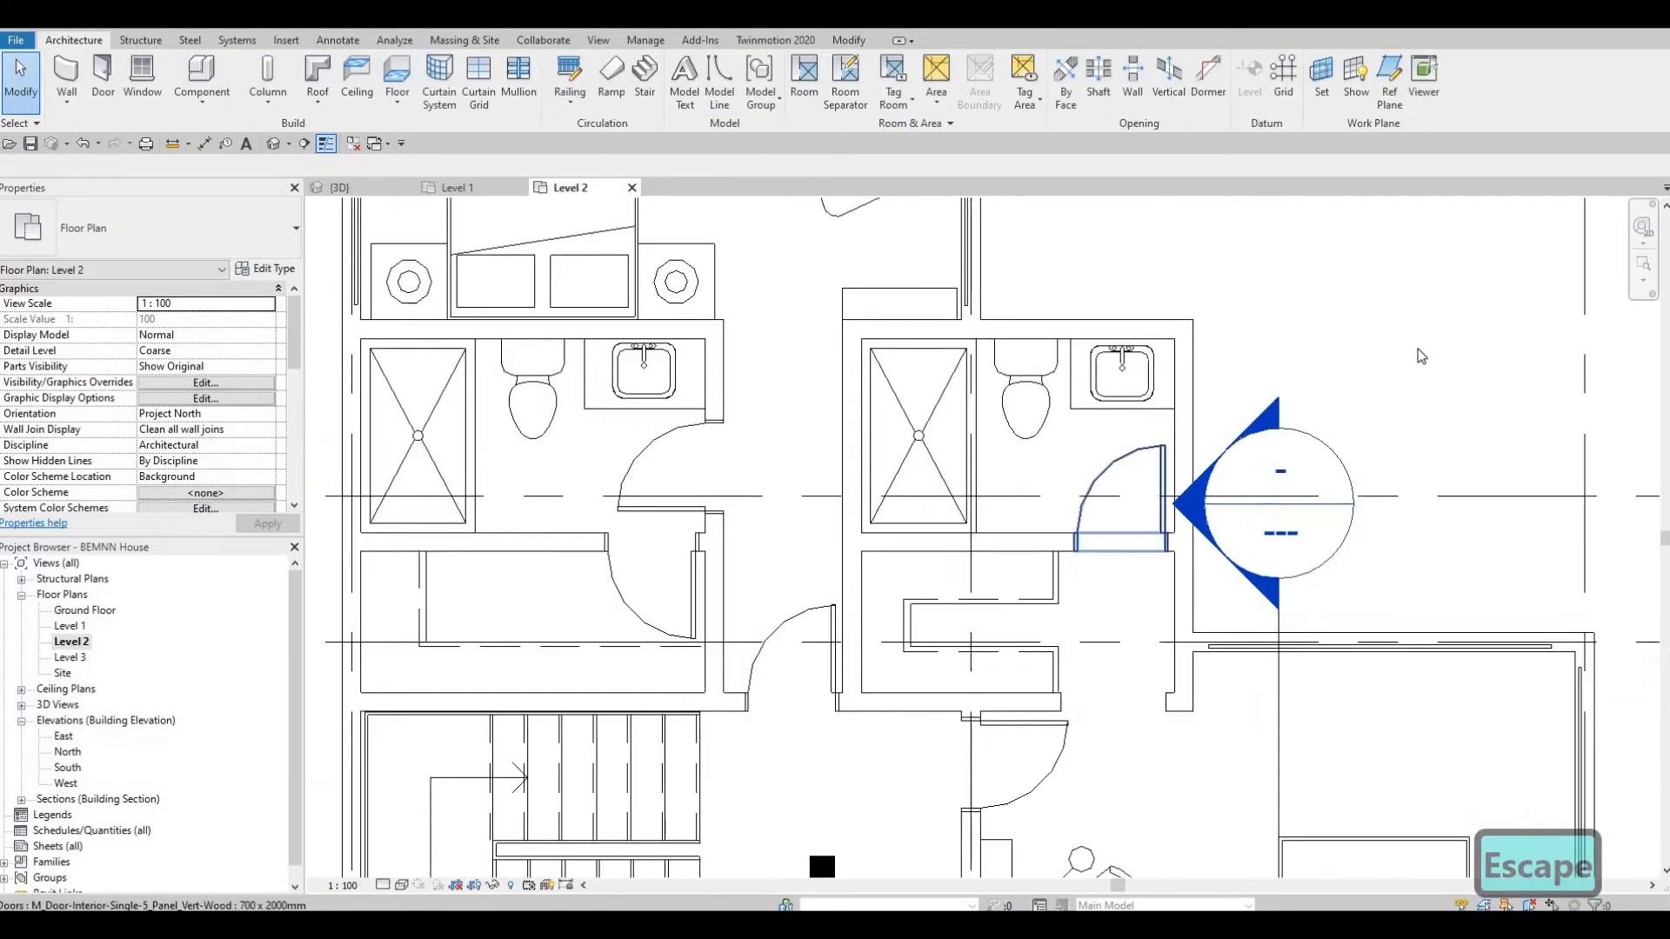
{"action": "mouse_move", "coordinate": [1390, 578]}
{"action": "middle_mouse_down"}
{"action": "mouse_move", "coordinate": [1244, 409]}
{"action": "mouse_move", "coordinate": [1189, 426]}
{"action": "middle_mouse_up"}
{"action": "scroll", "coordinate": [1188, 425], "scroll_direction": "up", "scroll_amount": 2}
{"action": "middle_click_drag", "start_coordinate": [1441, 561], "coordinate": [1044, 266]}
{"action": "scroll", "coordinate": [1027, 349], "scroll_direction": "up", "scroll_amount": 2}
{"action": "middle_click_drag", "start_coordinate": [1027, 350], "coordinate": [1015, 400]}
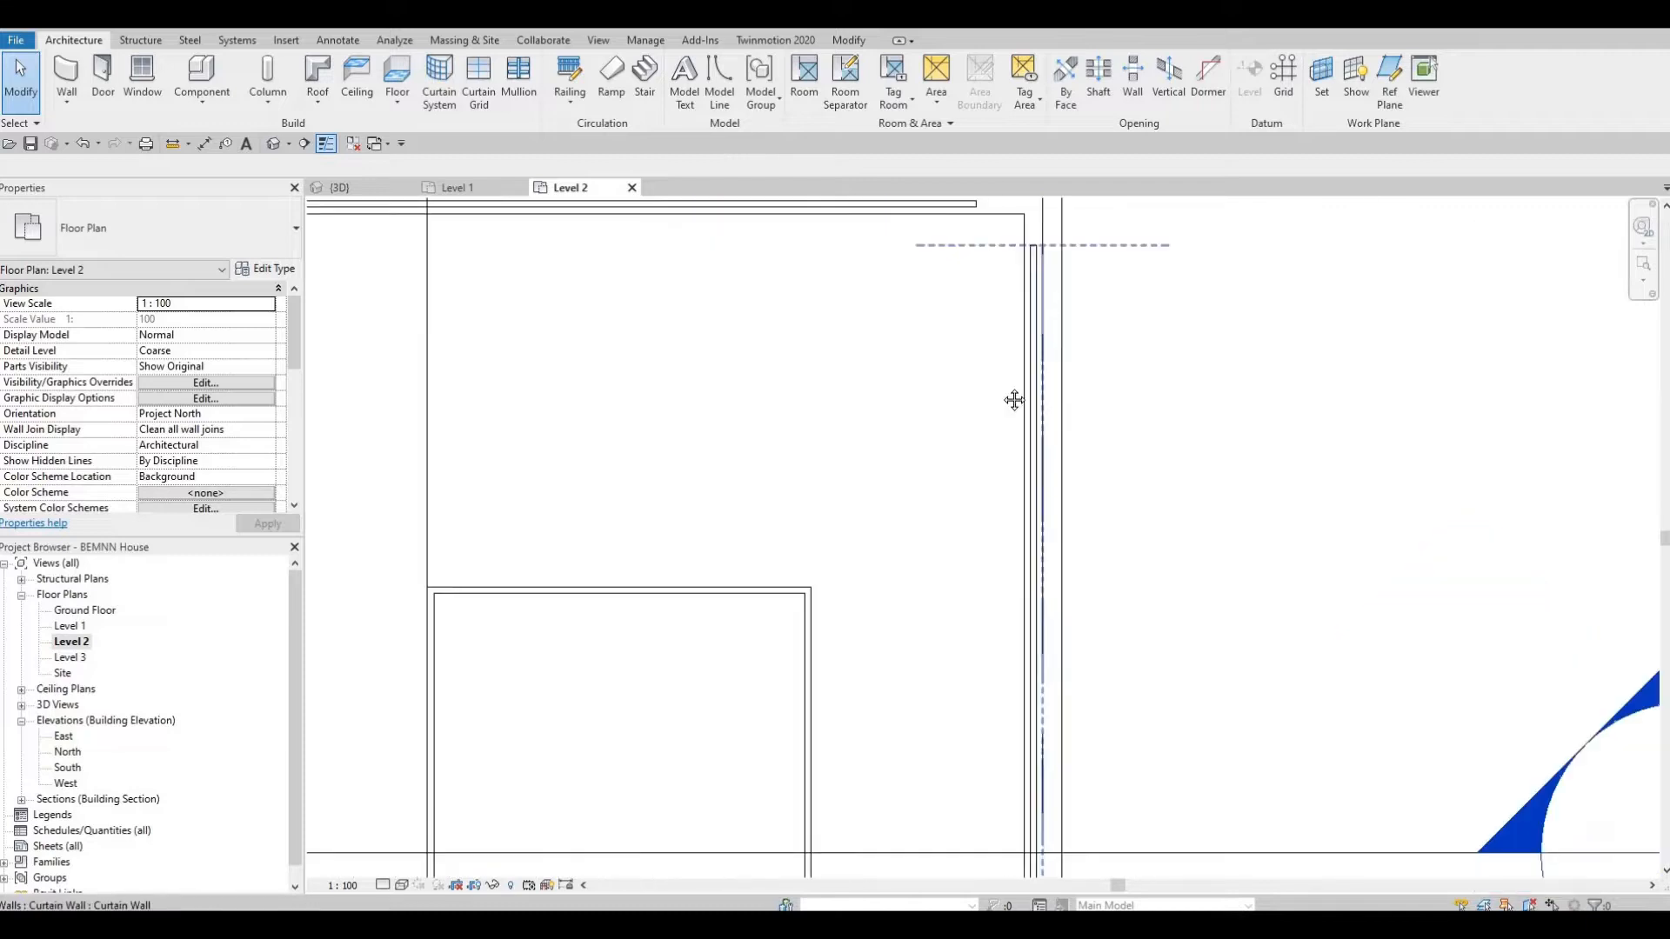
{"action": "middle_click_drag", "start_coordinate": [946, 331], "coordinate": [939, 456]}
{"action": "left_click", "coordinate": [964, 329]}
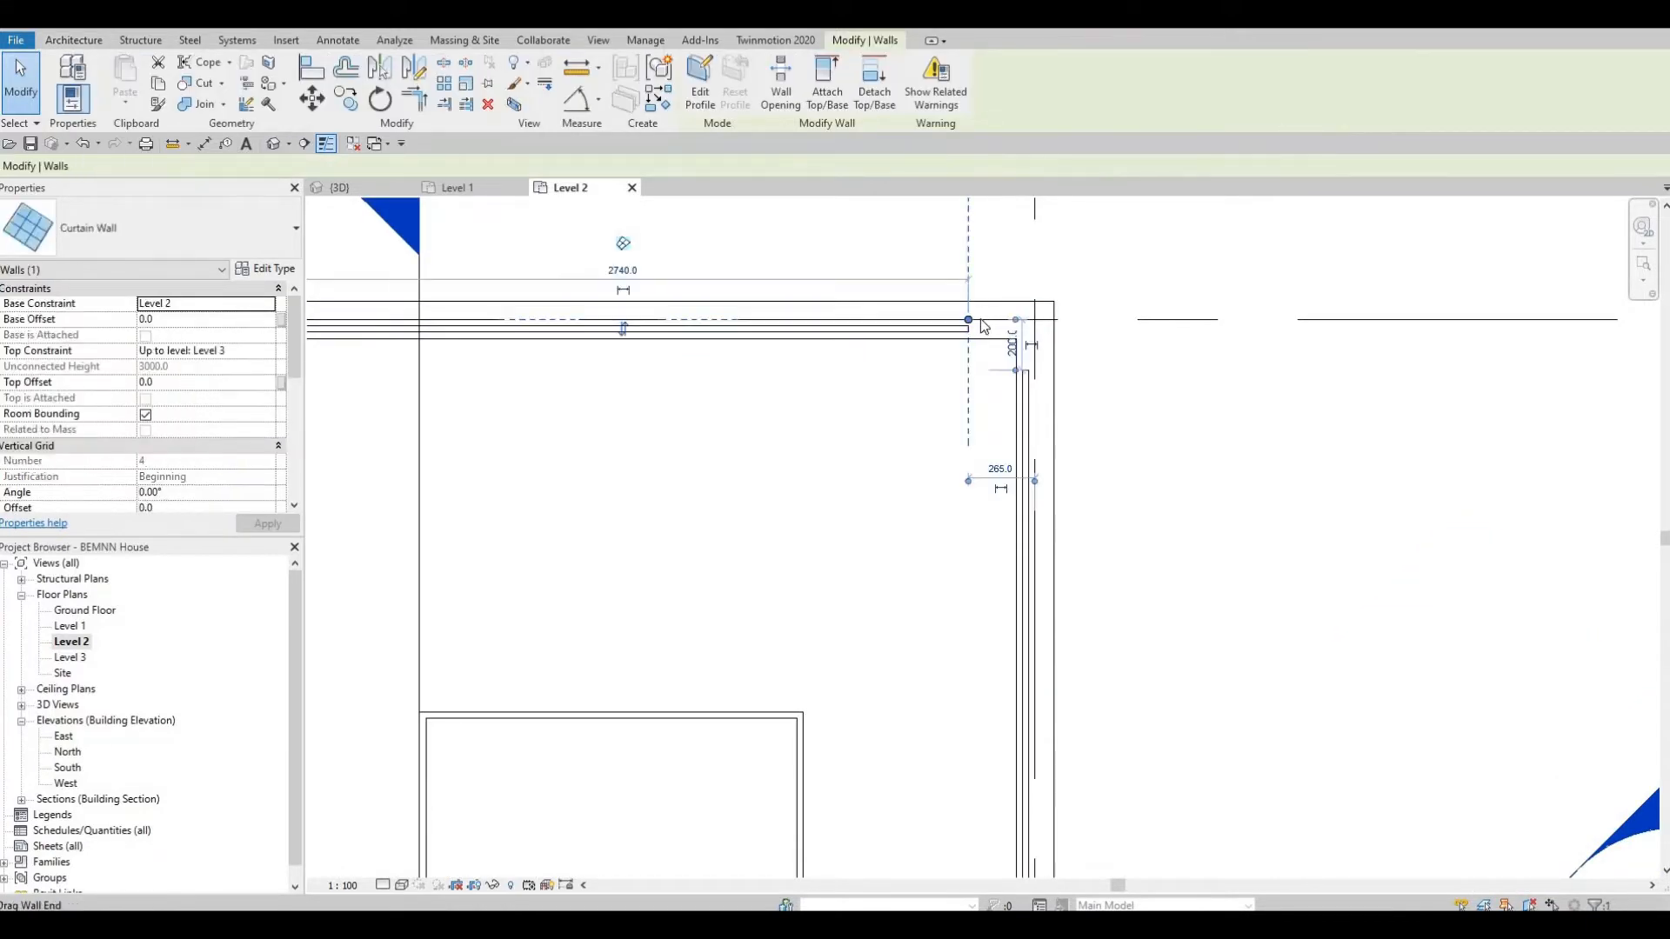
{"action": "left_click_drag", "start_coordinate": [969, 329], "coordinate": [988, 320]}
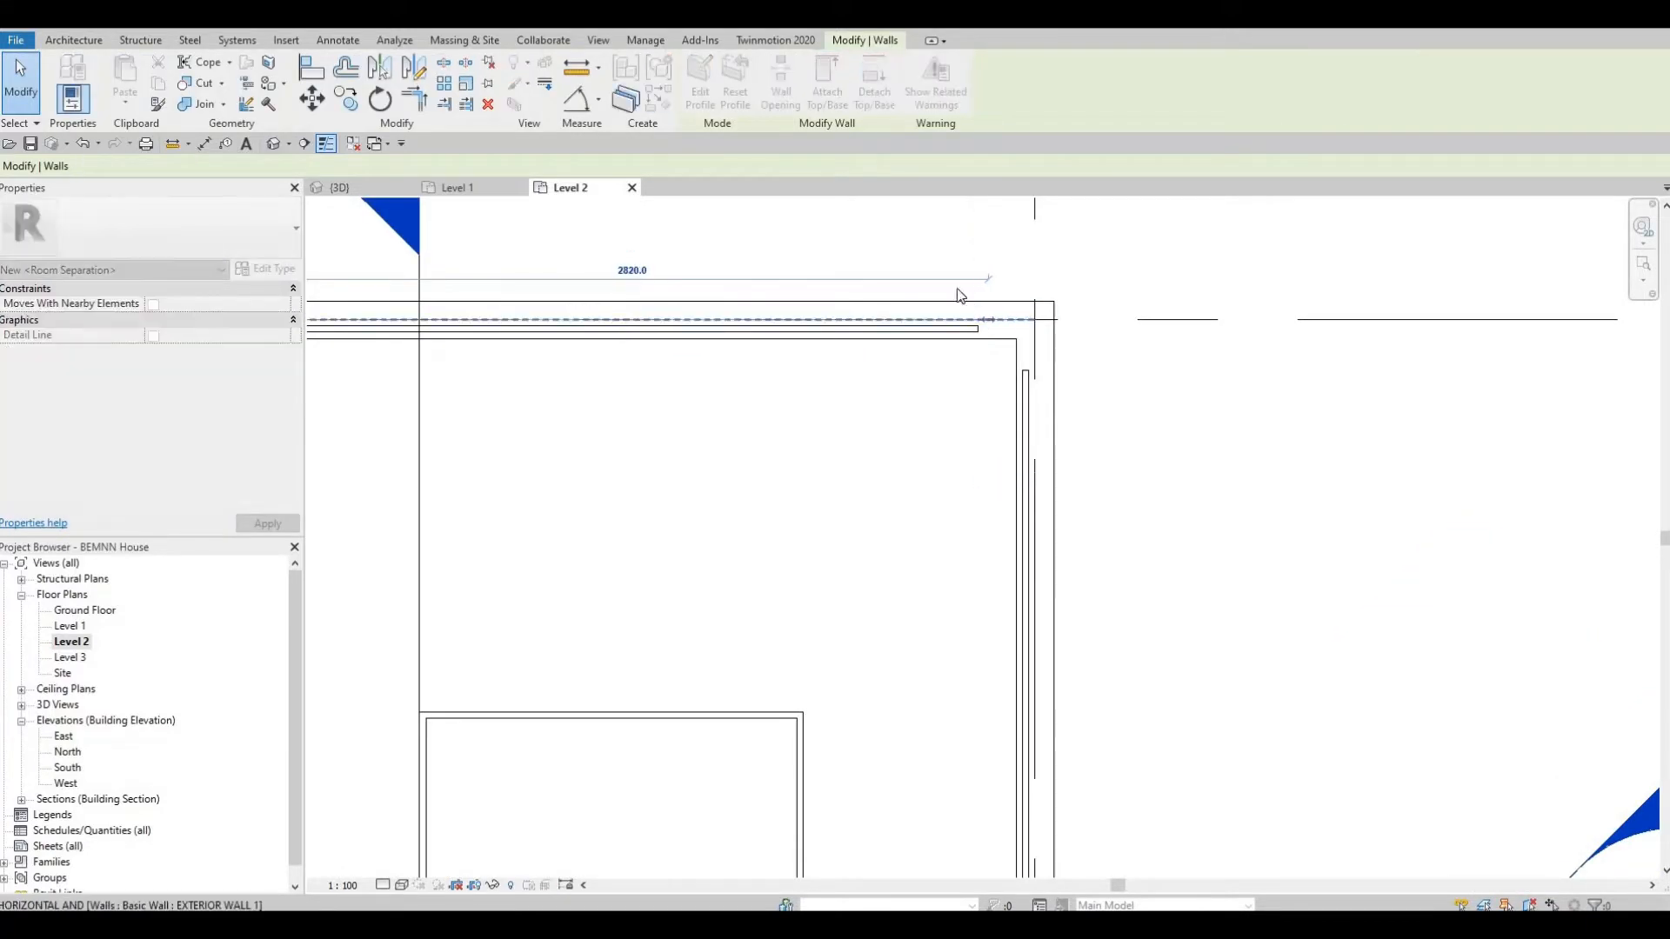
- Shorten the southeast bedroom's east curtain wall so its lower end sits about 322.5 mm from the south grid line
{"action": "scroll", "coordinate": [930, 335], "scroll_direction": "down", "scroll_amount": 1}
{"action": "middle_click_drag", "start_coordinate": [934, 537], "coordinate": [948, 217]}
{"action": "scroll", "coordinate": [1047, 507], "scroll_direction": "down", "scroll_amount": 1}
{"action": "scroll", "coordinate": [1047, 507], "scroll_direction": "down", "scroll_amount": 1}
{"action": "middle_click_drag", "start_coordinate": [1047, 507], "coordinate": [1134, 321]}
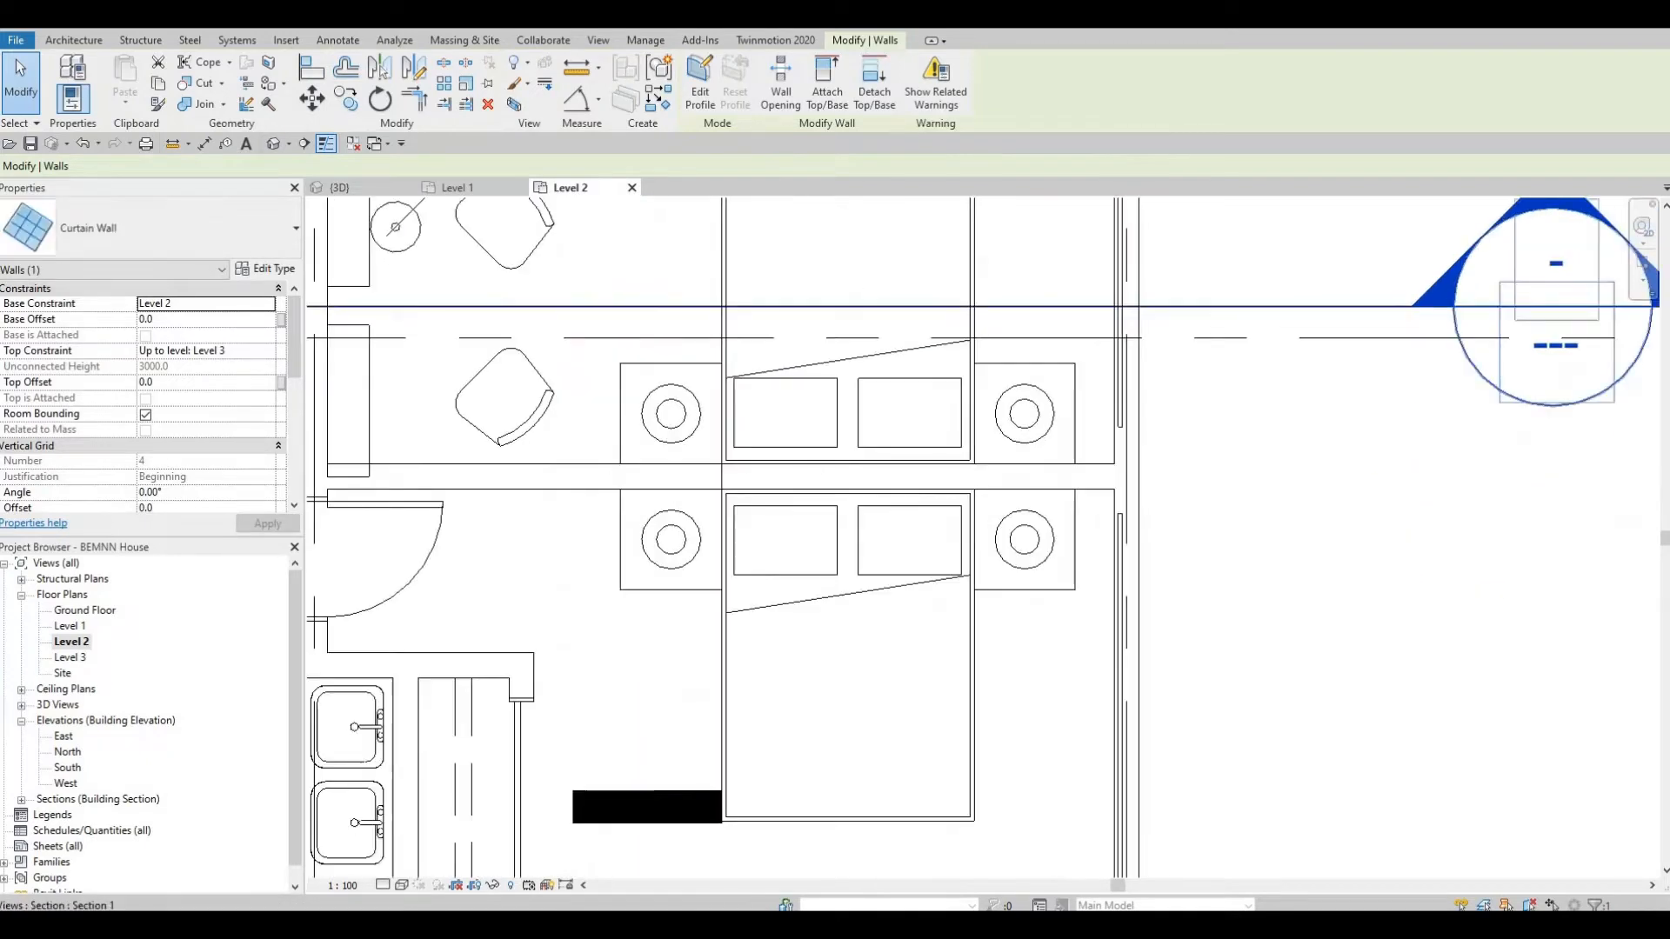
{"action": "middle_click_drag", "start_coordinate": [943, 526], "coordinate": [772, 37]}
{"action": "middle_click_drag", "start_coordinate": [967, 584], "coordinate": [1068, 441]}
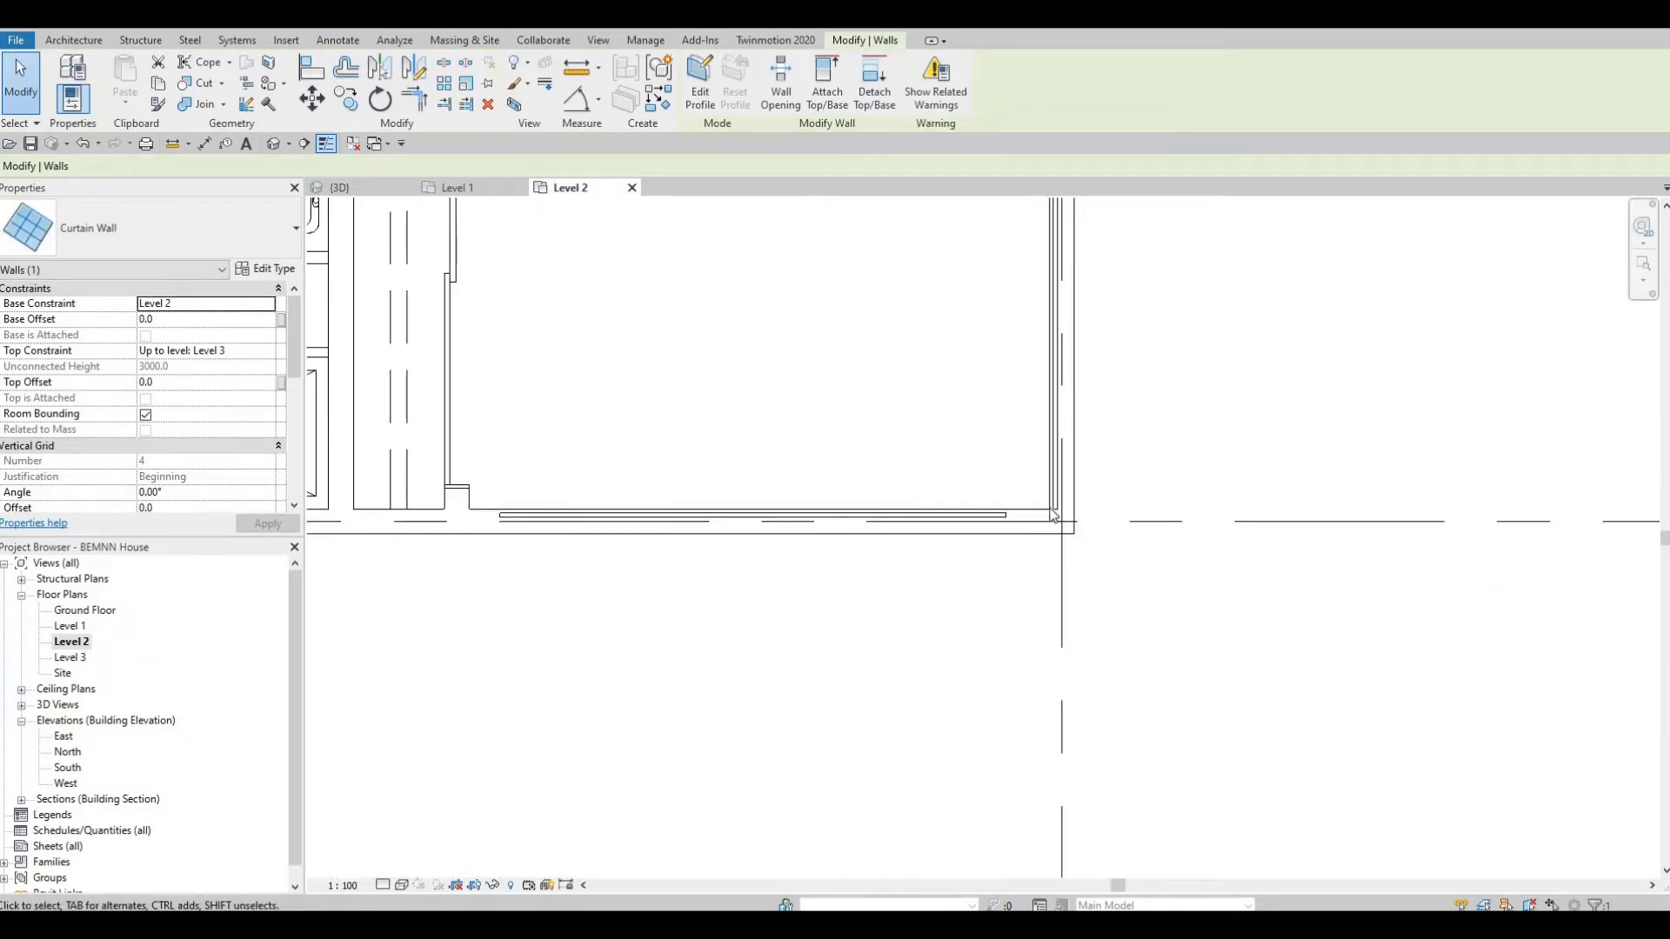
{"action": "scroll", "coordinate": [1051, 508], "scroll_direction": "up", "scroll_amount": 2}
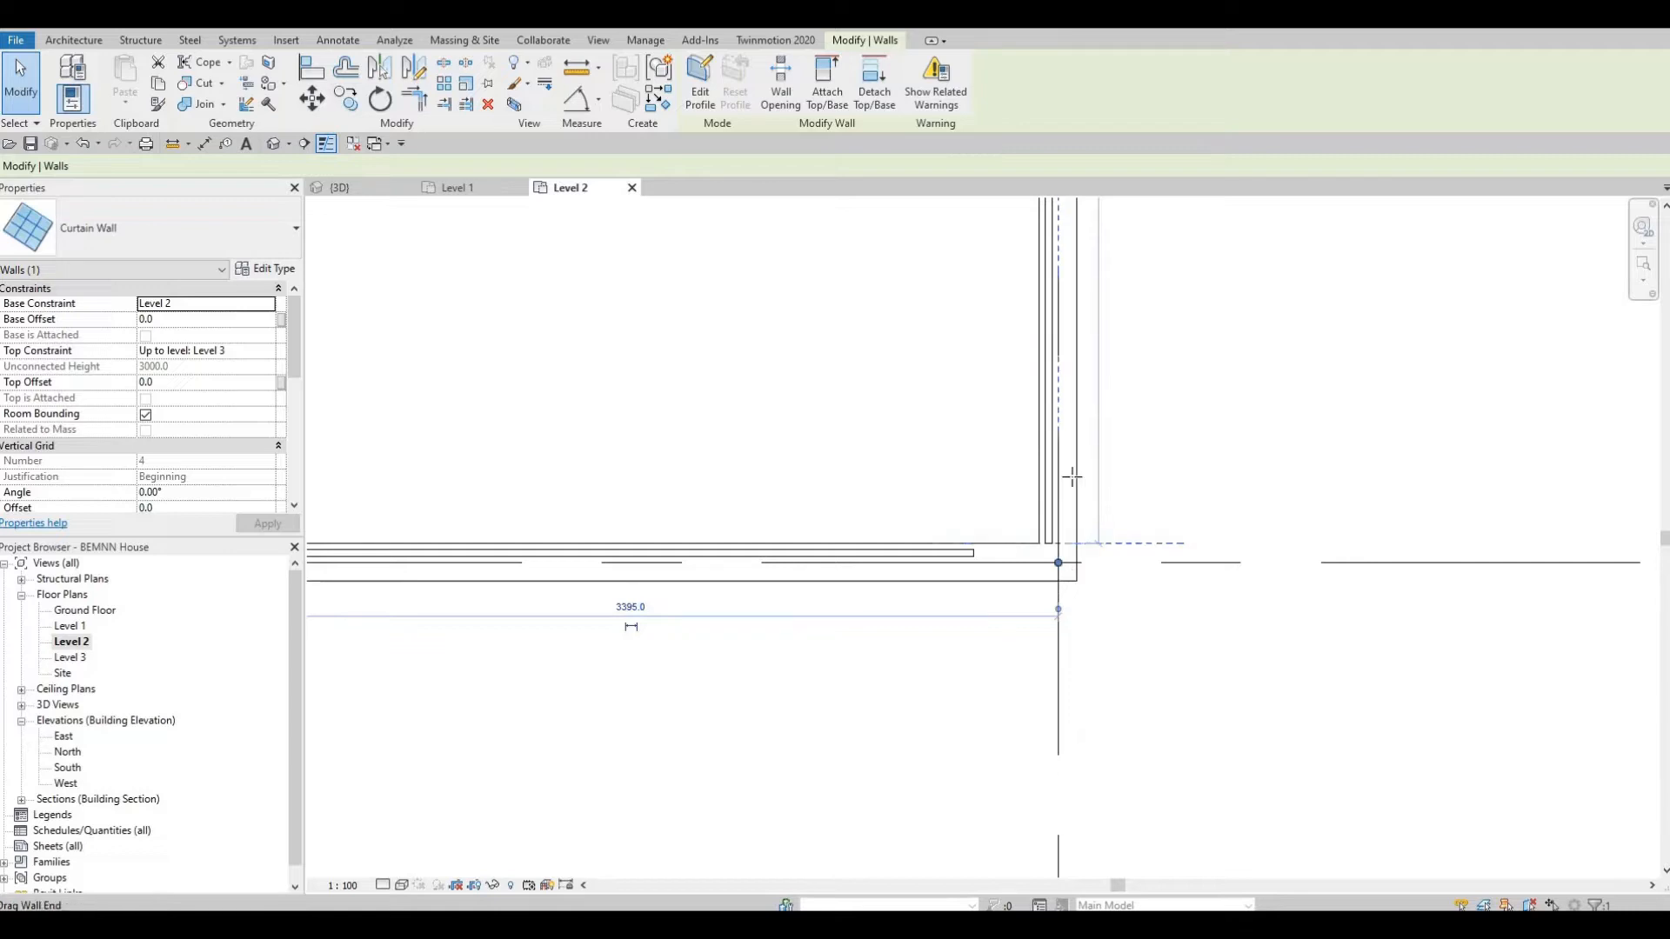
{"action": "left_click_drag", "start_coordinate": [1070, 478], "coordinate": [1000, 510]}
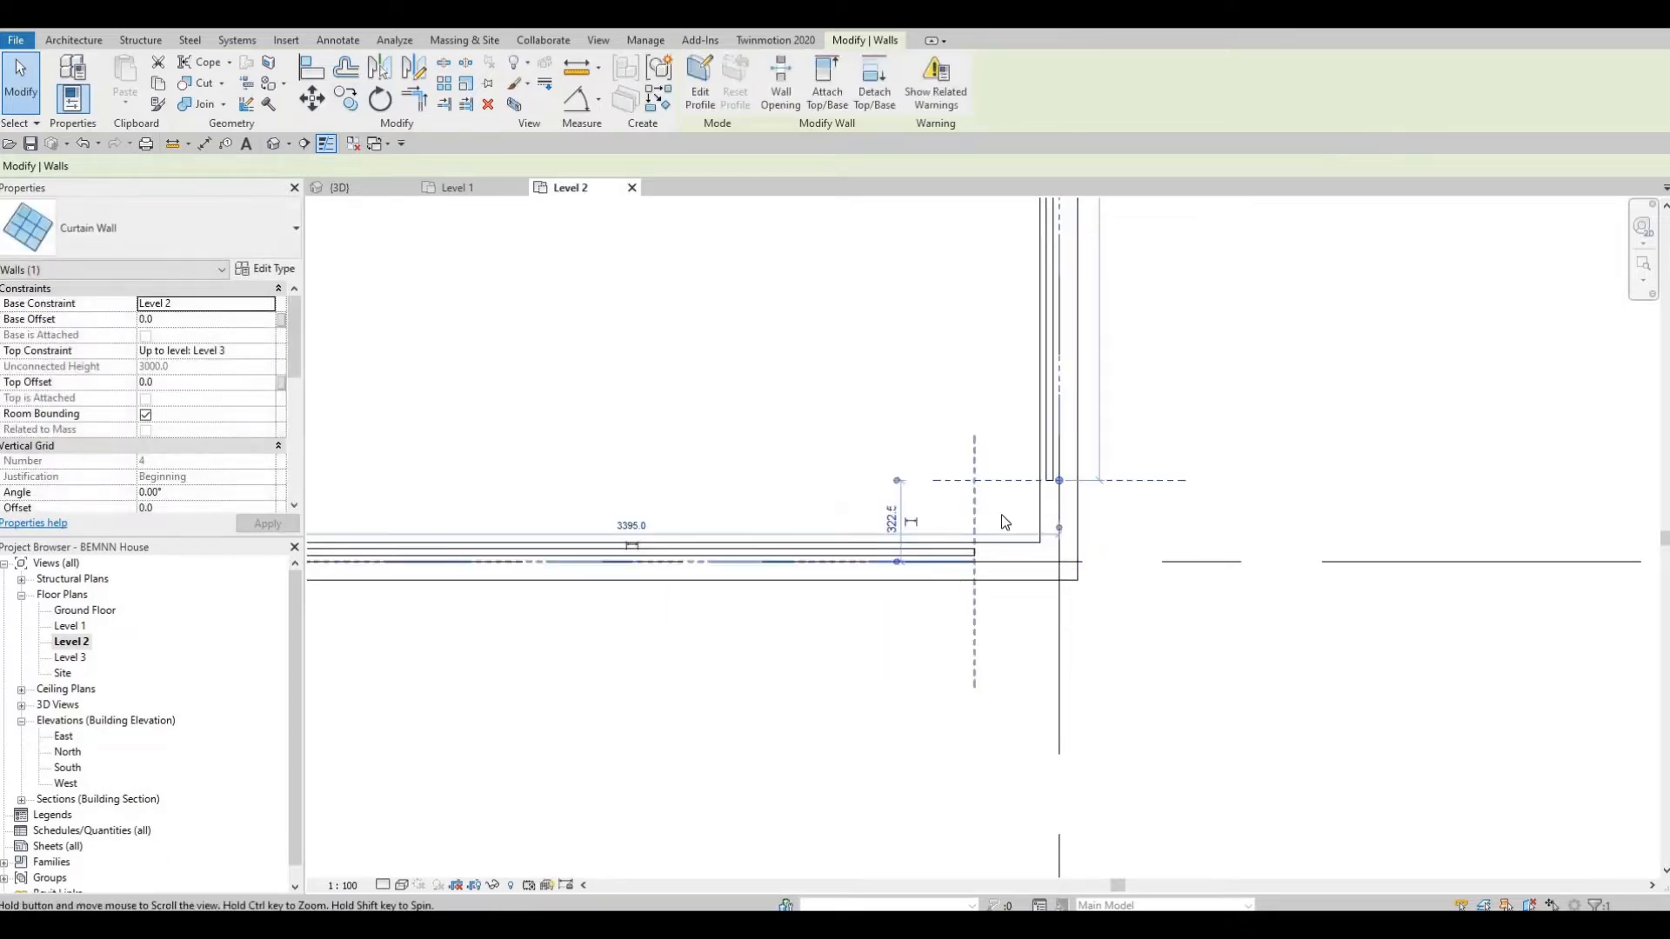
- Extend the southeast bedroom's south curtain wall to about 3180 mm by moving its east end toward the corner
{"action": "middle_click_drag", "start_coordinate": [1001, 515], "coordinate": [1001, 511]}
{"action": "left_click", "coordinate": [1047, 515]}
{"action": "left_click_drag", "start_coordinate": [1060, 519], "coordinate": [1092, 520]}
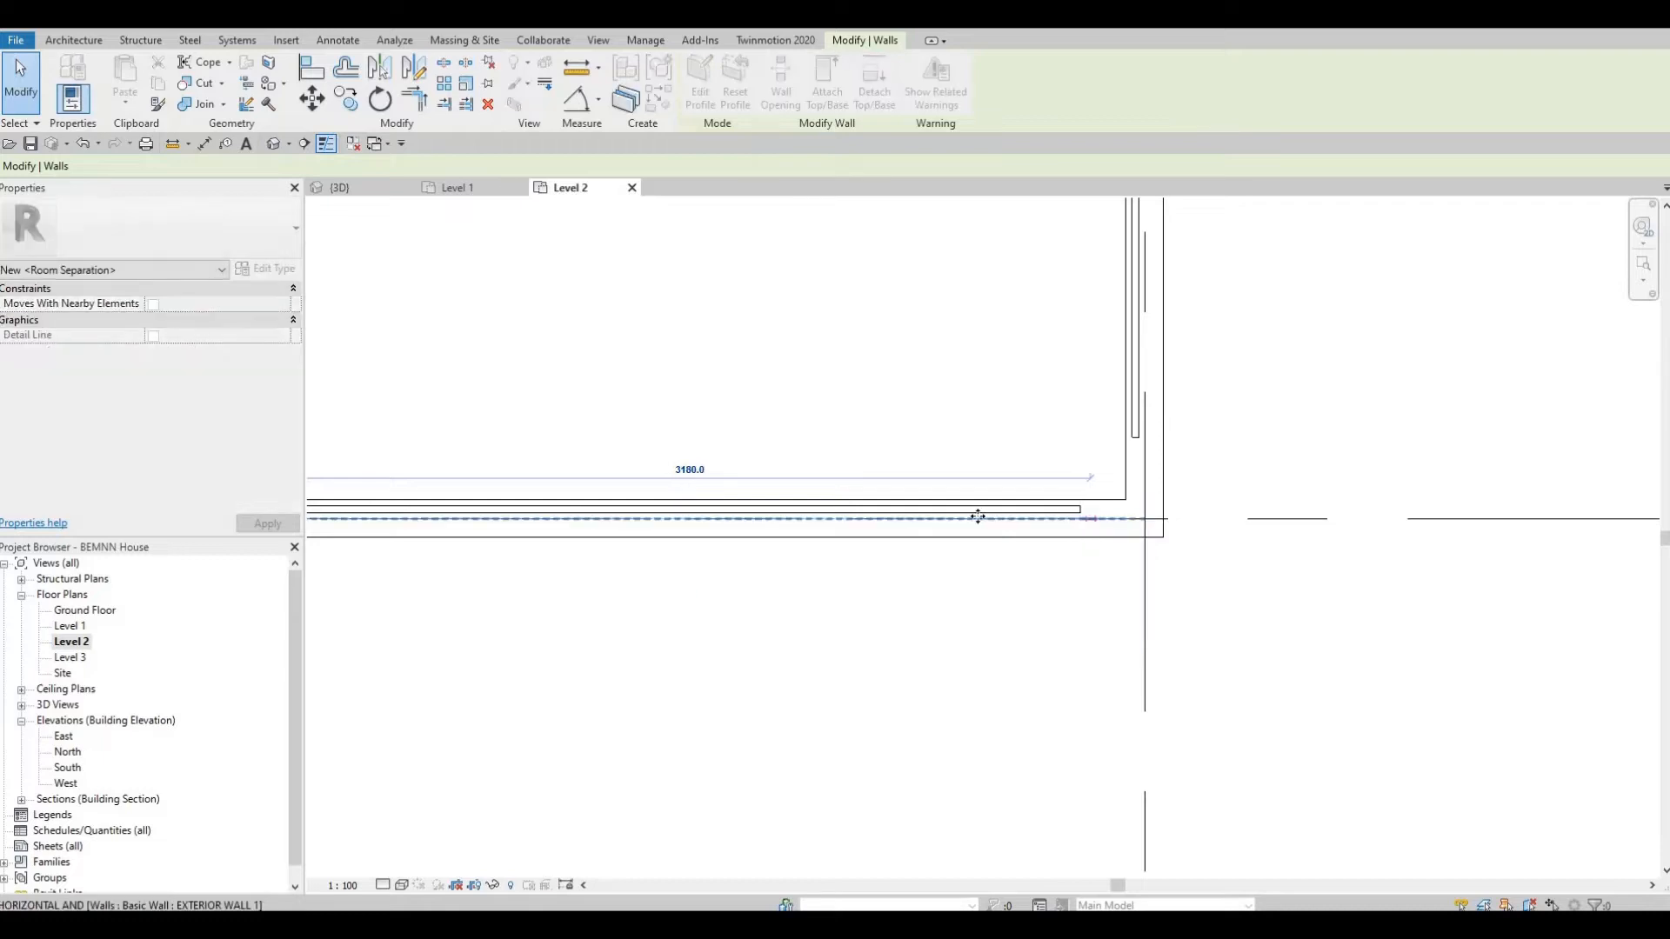
- Lengthen the southwest bedroom's south curtain wall slightly by moving its west end toward the corner, and deselect it
{"action": "middle_click_drag", "start_coordinate": [440, 535], "coordinate": [1065, 510]}
{"action": "middle_click_drag", "start_coordinate": [529, 432], "coordinate": [1032, 507]}
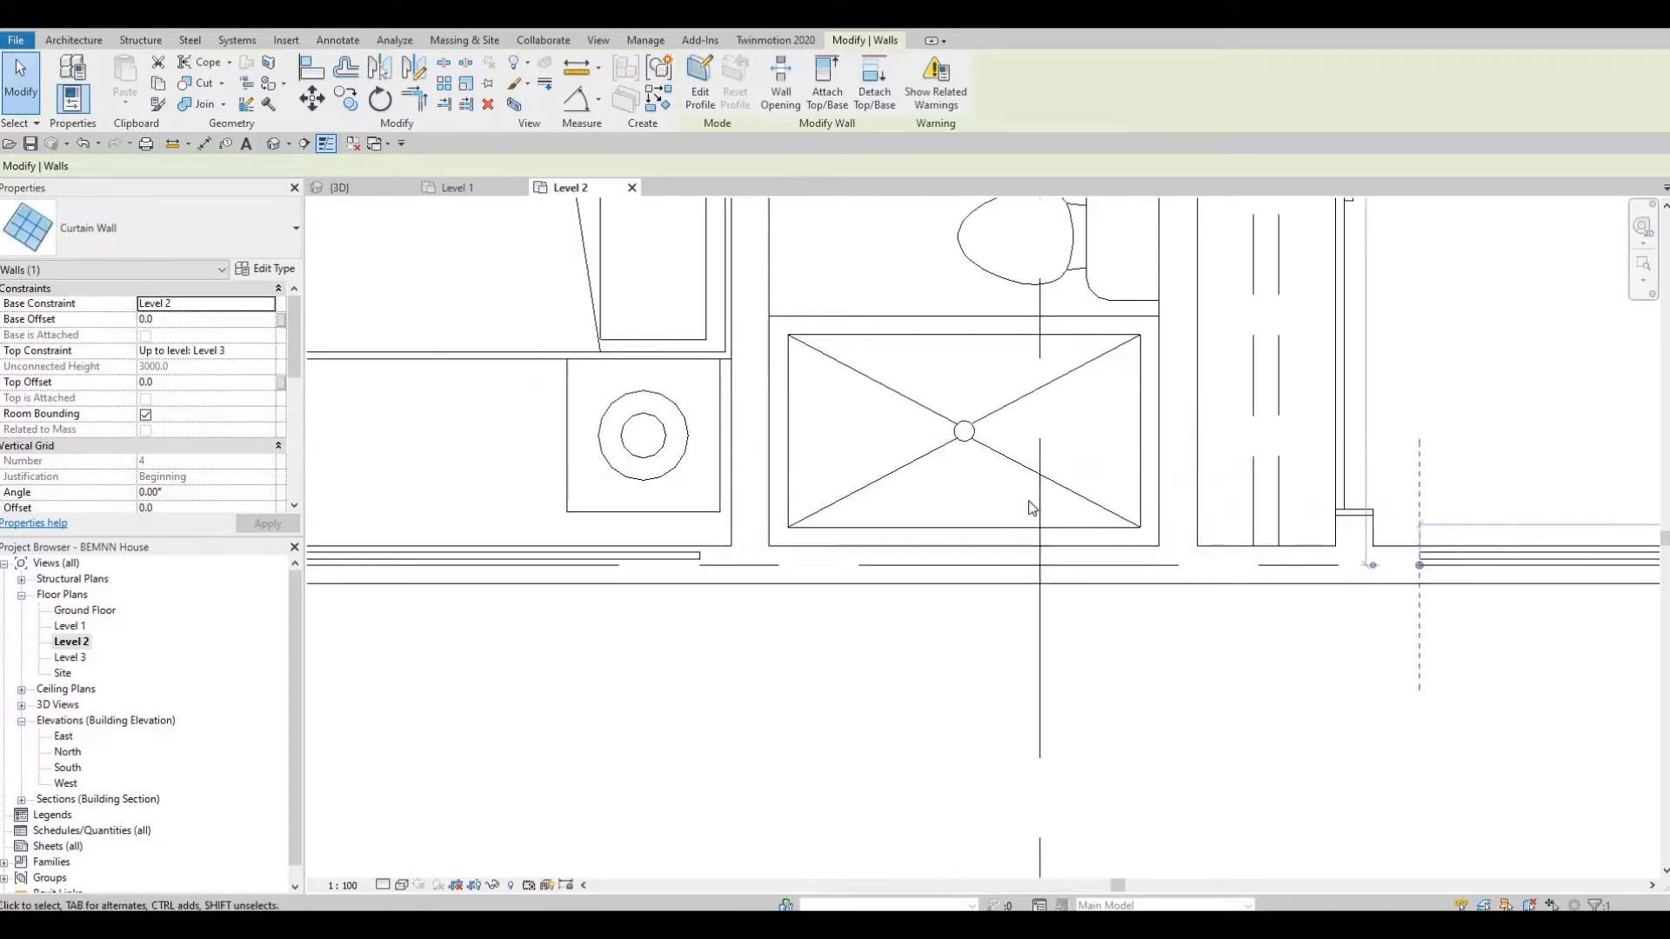
{"action": "middle_click_drag", "start_coordinate": [339, 539], "coordinate": [1110, 500]}
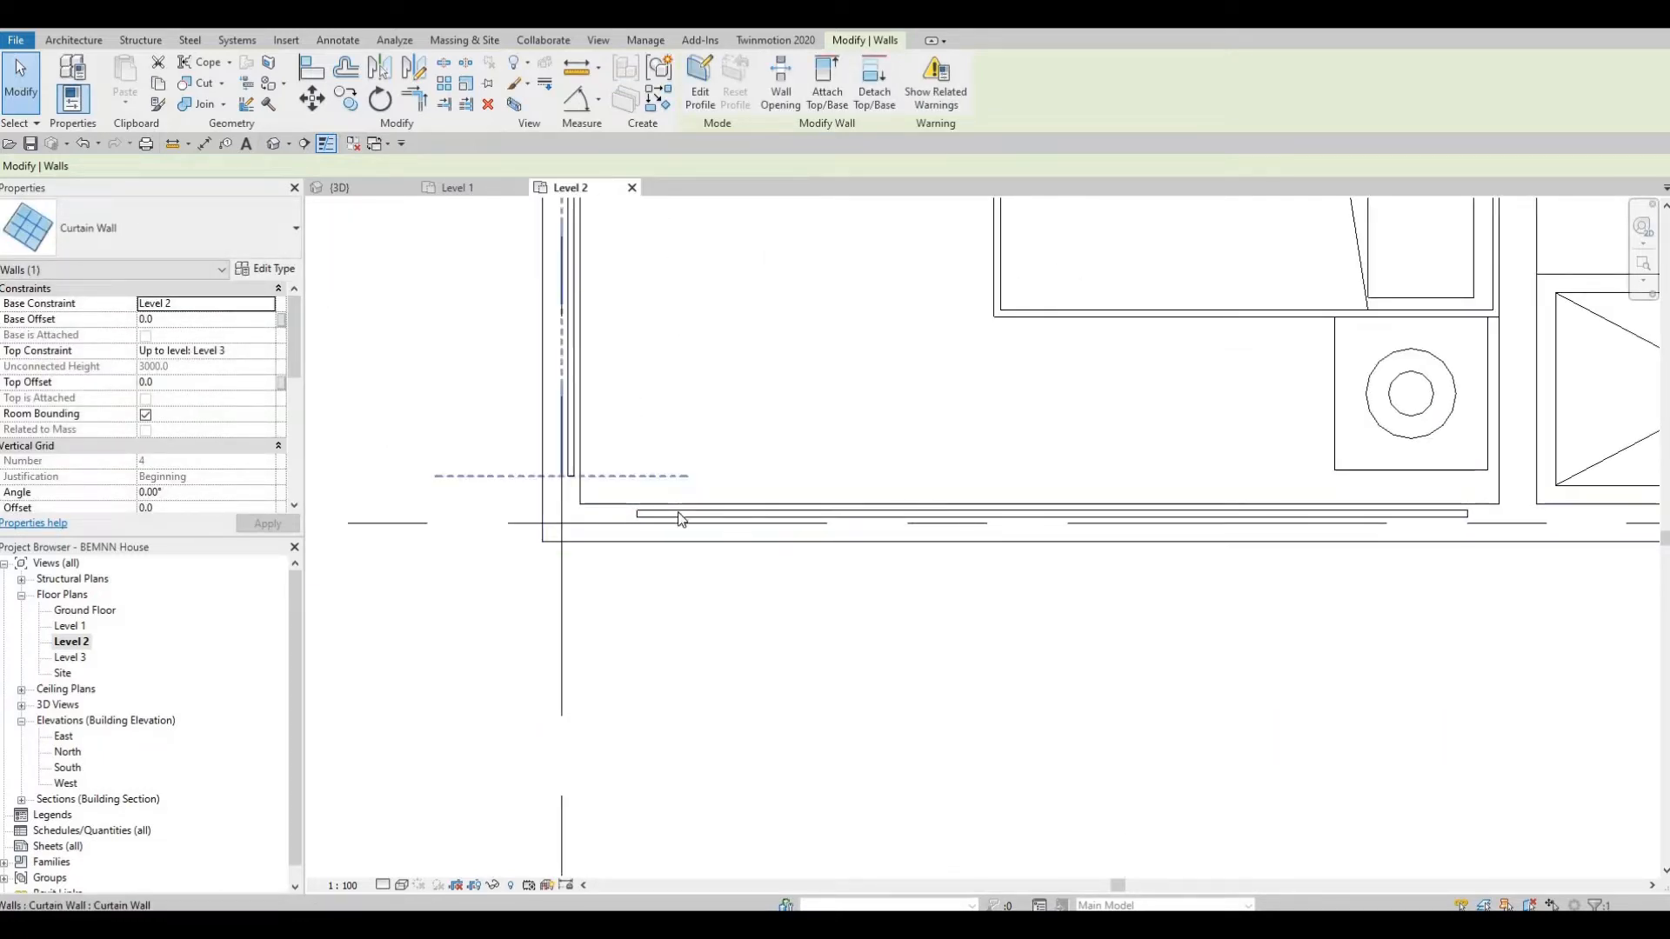
{"action": "left_click", "coordinate": [631, 523]}
{"action": "left_click_drag", "start_coordinate": [631, 523], "coordinate": [622, 522]}
{"action": "scroll", "coordinate": [676, 517], "scroll_direction": "down", "scroll_amount": 5}
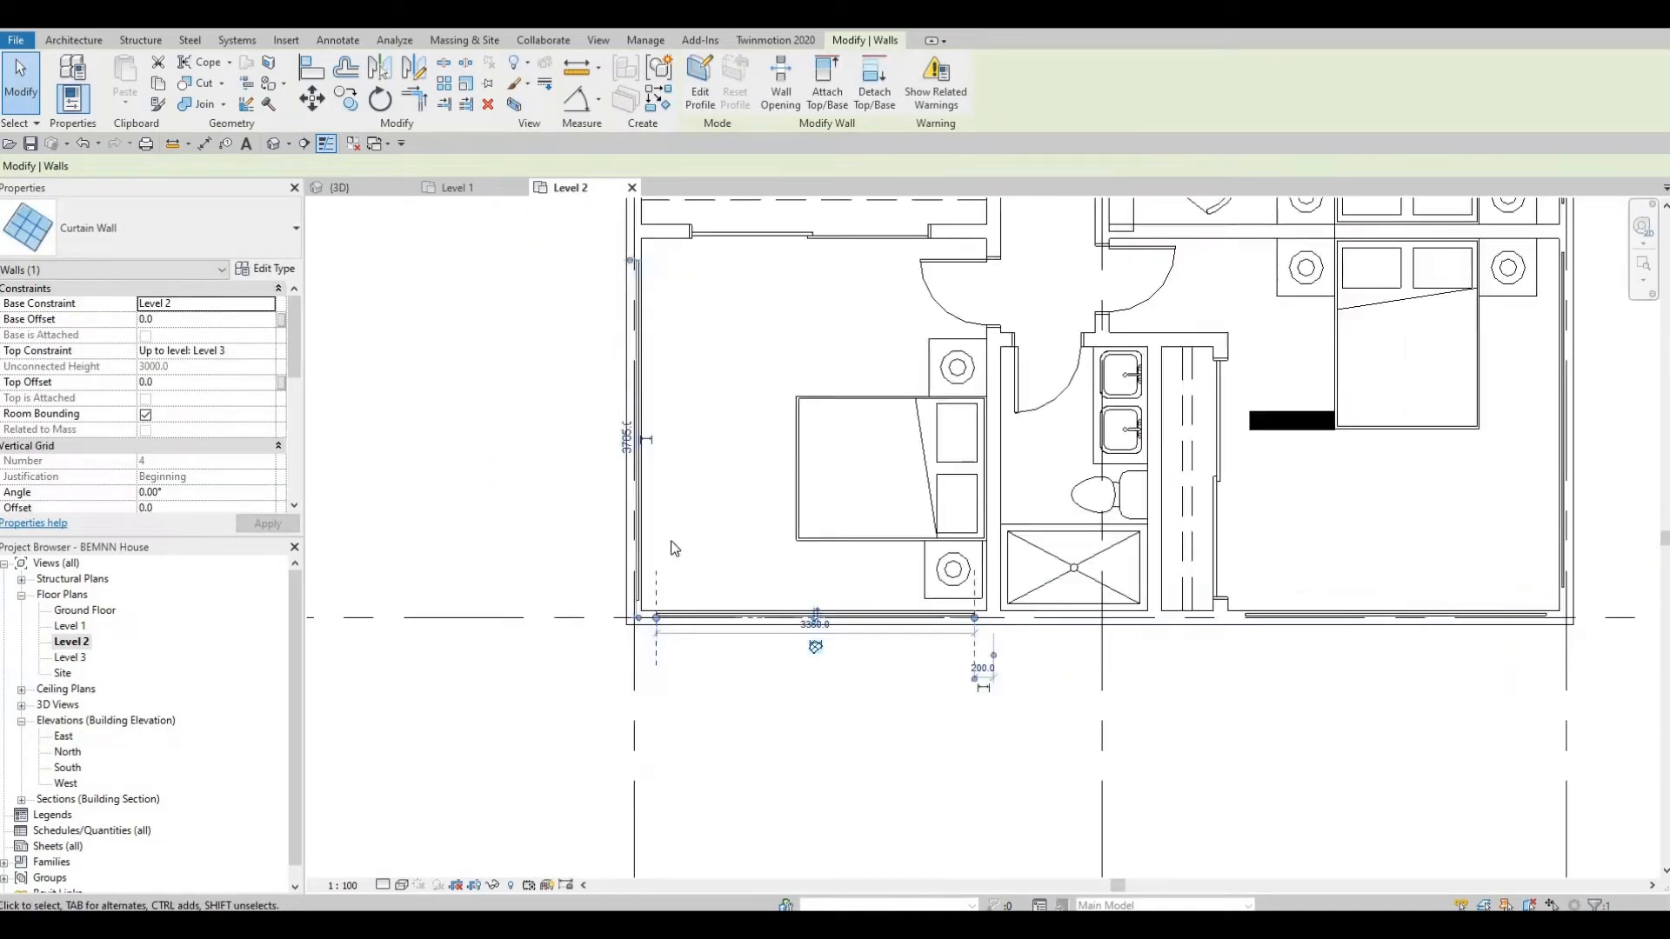
{"action": "key", "text": "Escape"}
- Use Cut Geometry to embed the top bedroom's west, north and east curtain walls in their exterior walls
{"action": "scroll", "coordinate": [599, 350], "scroll_direction": "up", "scroll_amount": 4}
{"action": "scroll", "coordinate": [635, 335], "scroll_direction": "down", "scroll_amount": 5}
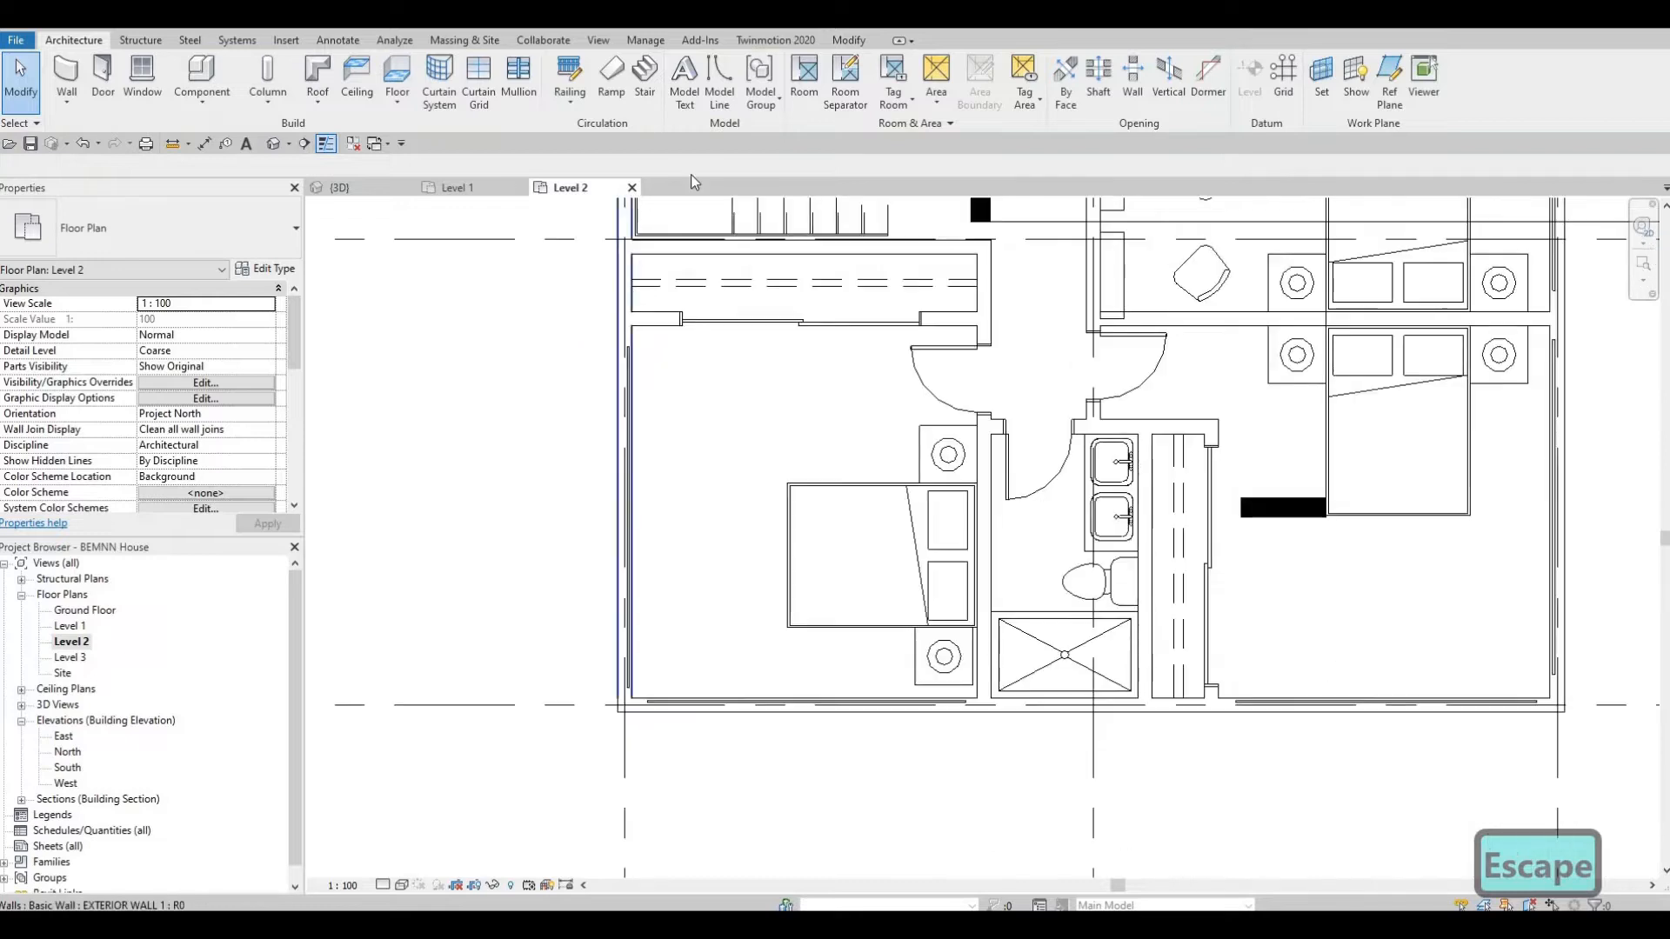
{"action": "left_click", "coordinate": [848, 40]}
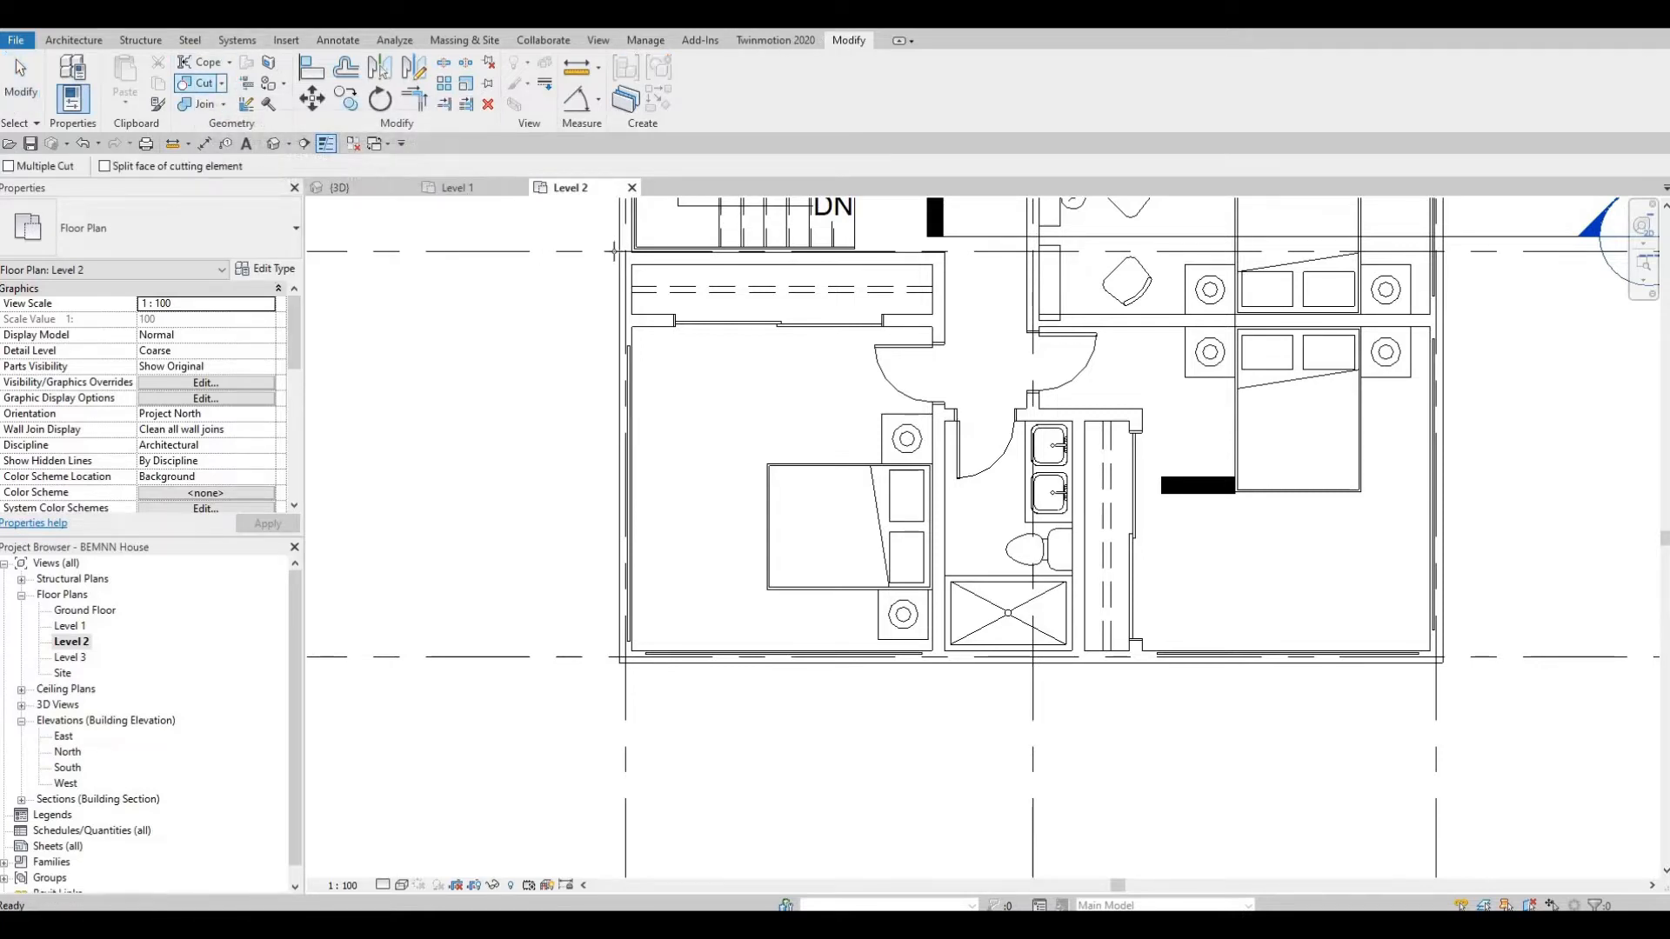
{"action": "mouse_move", "coordinate": [597, 323]}
{"action": "middle_mouse_down"}
{"action": "mouse_move", "coordinate": [585, 652]}
{"action": "mouse_move", "coordinate": [637, 653]}
{"action": "mouse_move", "coordinate": [632, 811]}
{"action": "middle_mouse_up"}
{"action": "middle_click_drag", "start_coordinate": [598, 437], "coordinate": [600, 683]}
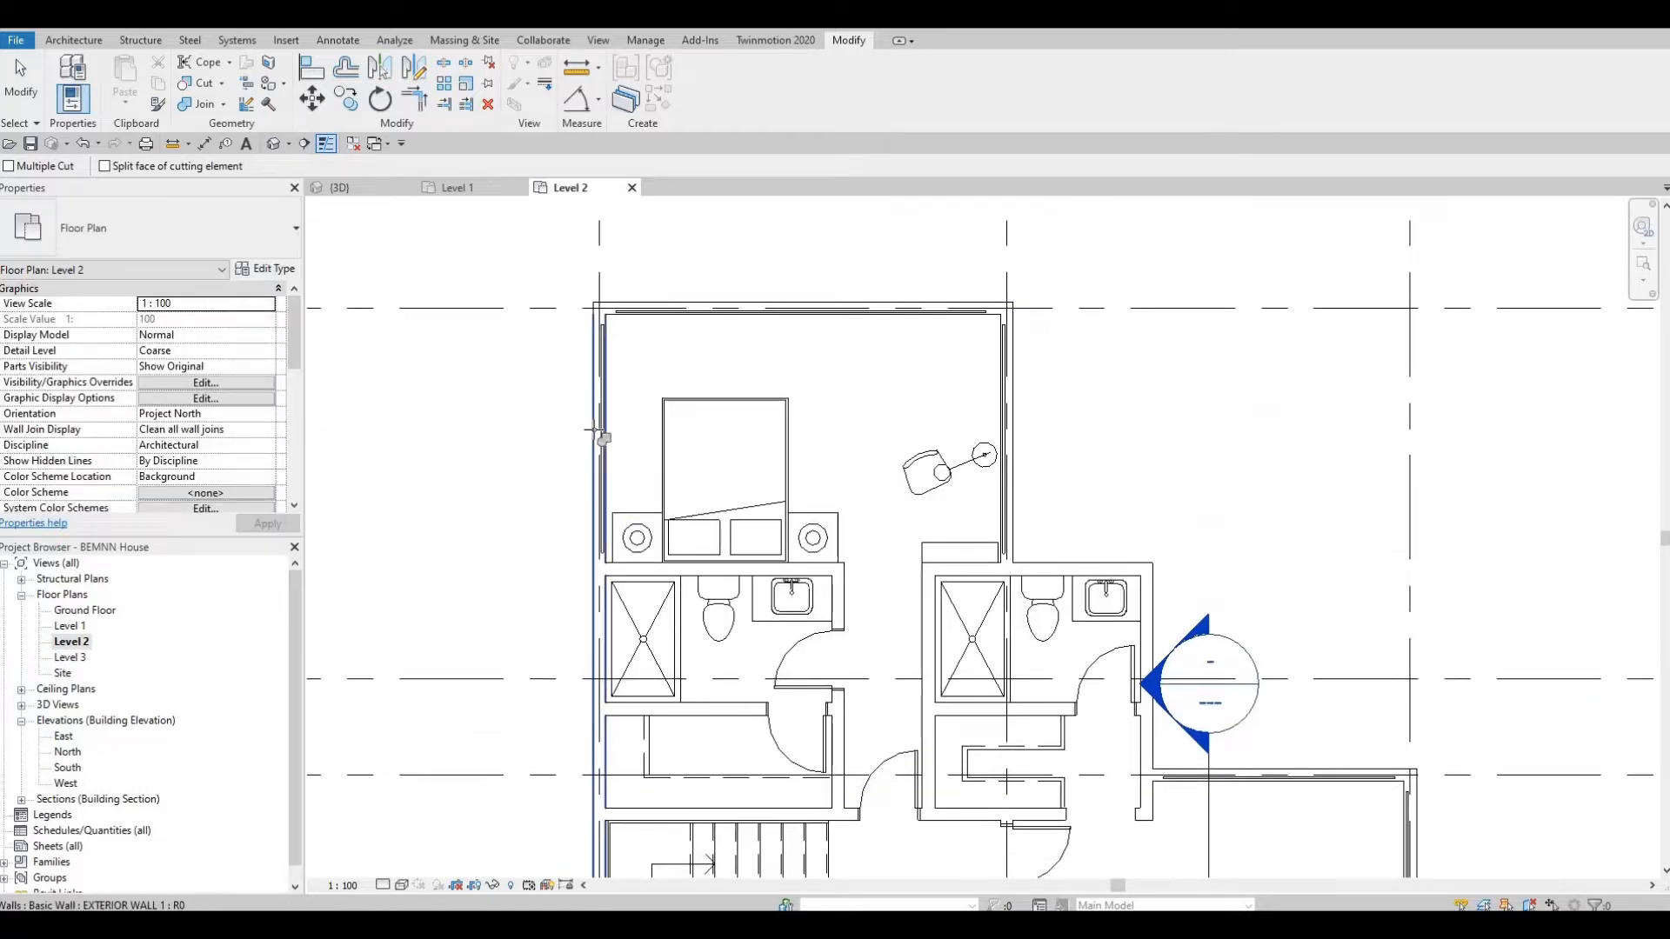
{"action": "left_click", "coordinate": [601, 289]}
{"action": "scroll", "coordinate": [596, 326], "scroll_direction": "up", "scroll_amount": 5}
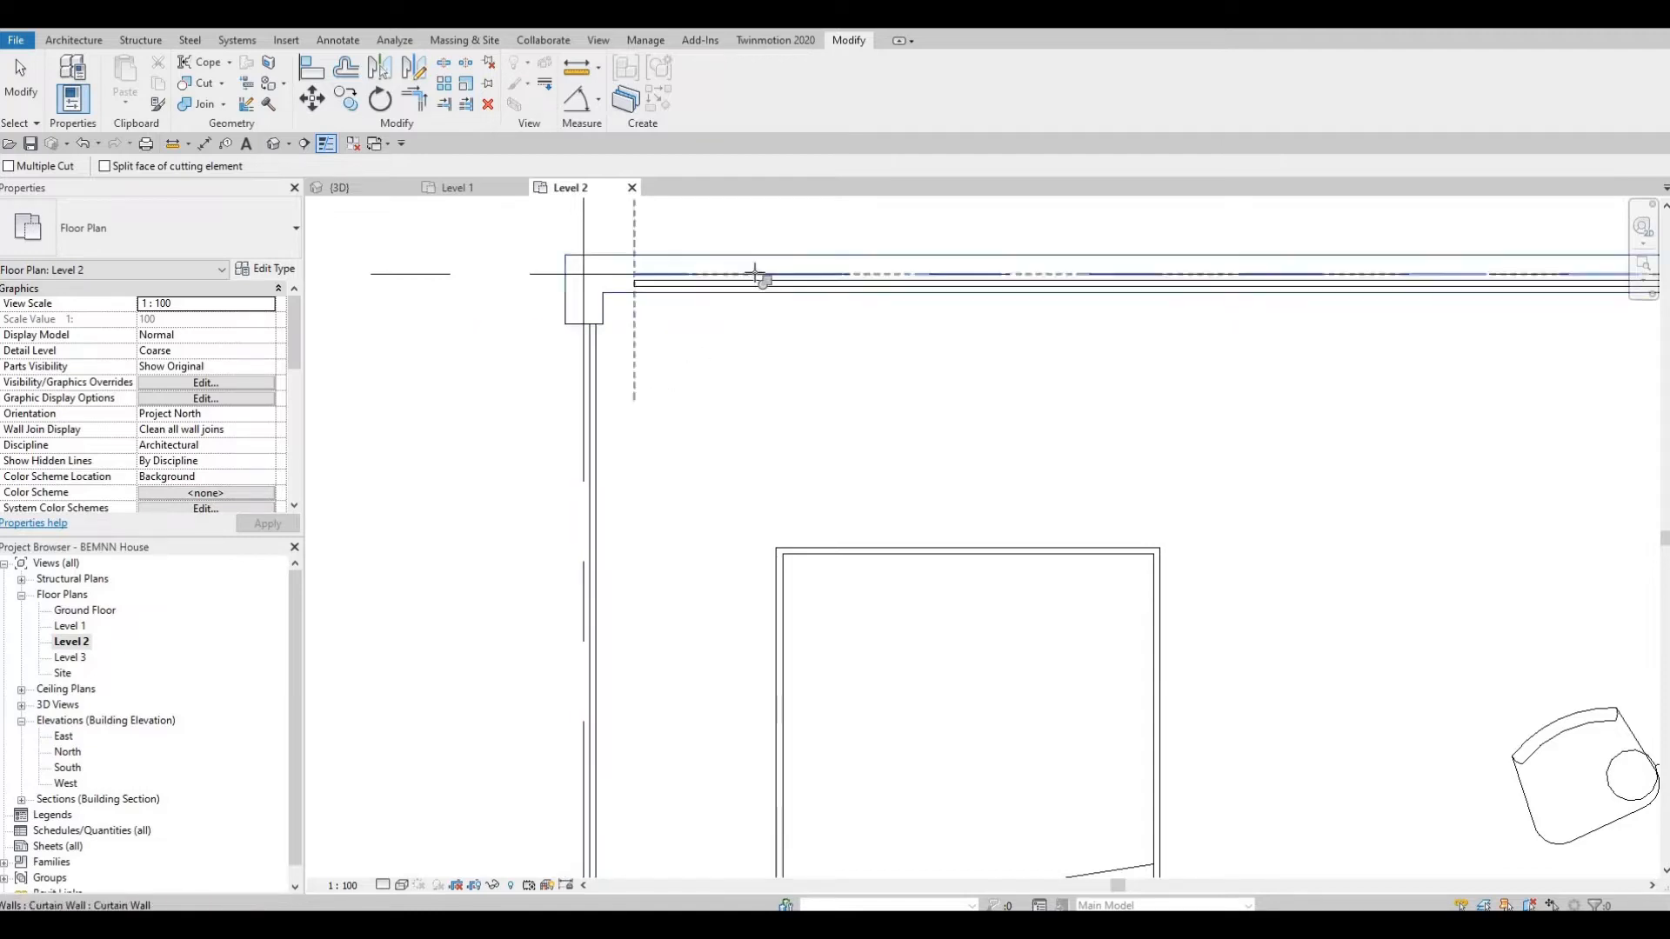
{"action": "left_click", "coordinate": [708, 287]}
{"action": "scroll", "coordinate": [1000, 408], "scroll_direction": "down", "scroll_amount": 5}
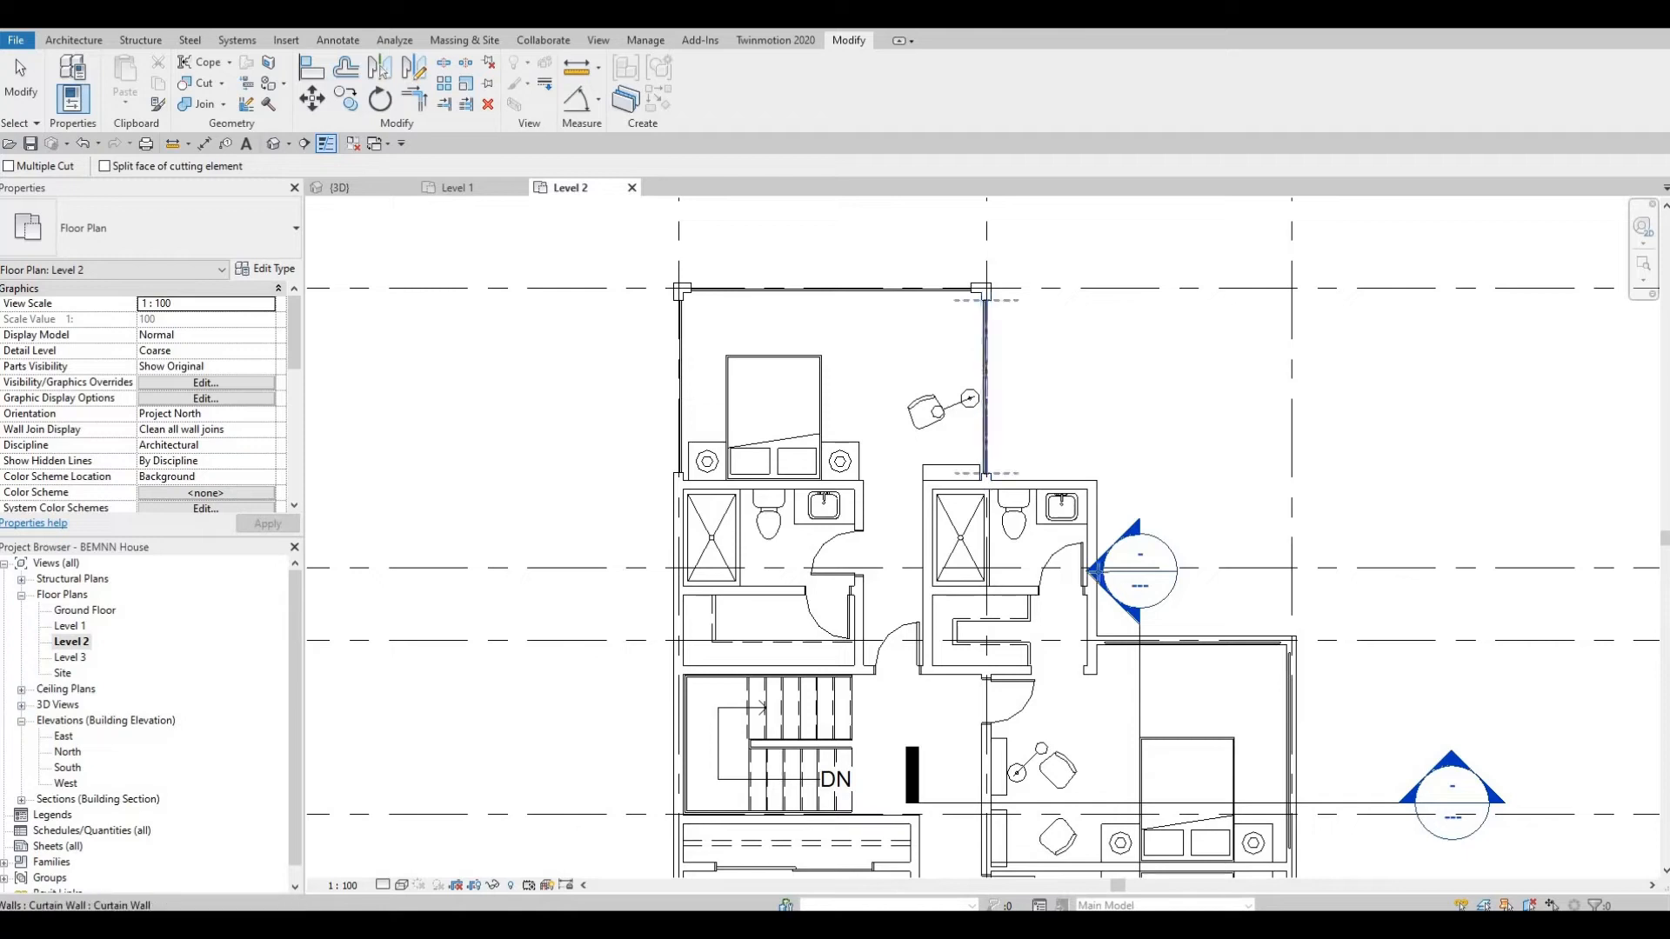
- Cut the exterior walls around the east bedroom's north and east curtain walls
{"action": "middle_click_drag", "start_coordinate": [1176, 624], "coordinate": [1027, 503]}
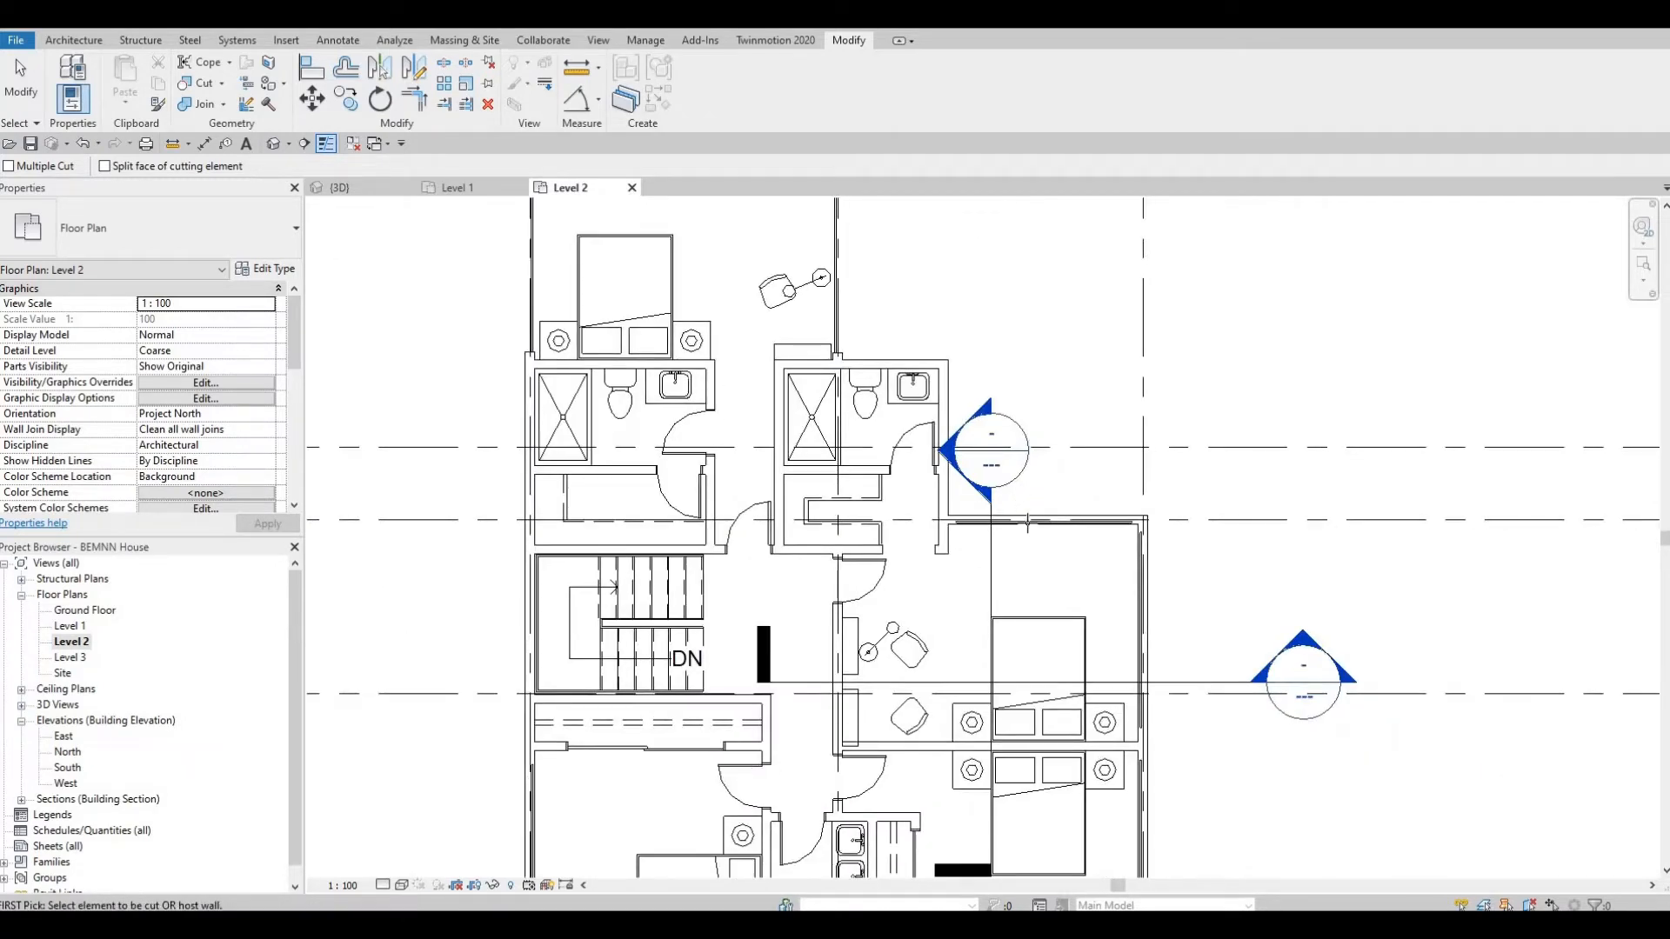
{"action": "left_click", "coordinate": [1147, 577]}
{"action": "left_click", "coordinate": [1141, 577]}
- Cut the exterior walls around the southeast and southwest bedrooms' curtain walls and end the Cut command
{"action": "middle_click_drag", "start_coordinate": [1151, 793], "coordinate": [1098, 393]}
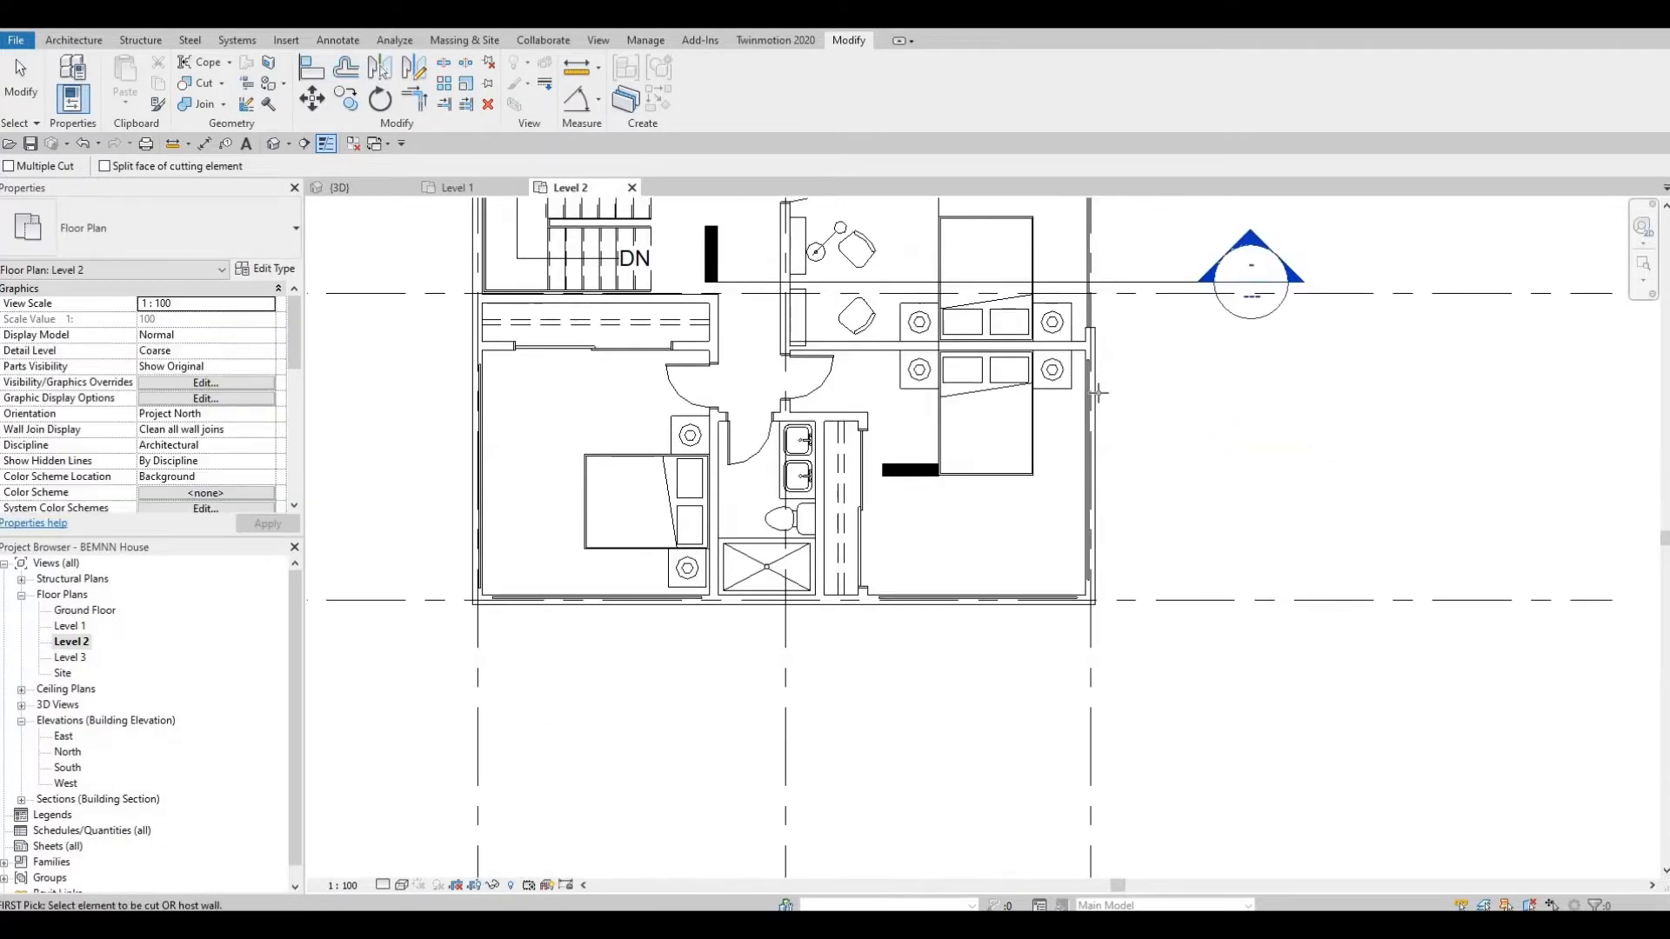
{"action": "left_click", "coordinate": [1087, 406]}
{"action": "left_click", "coordinate": [1090, 407]}
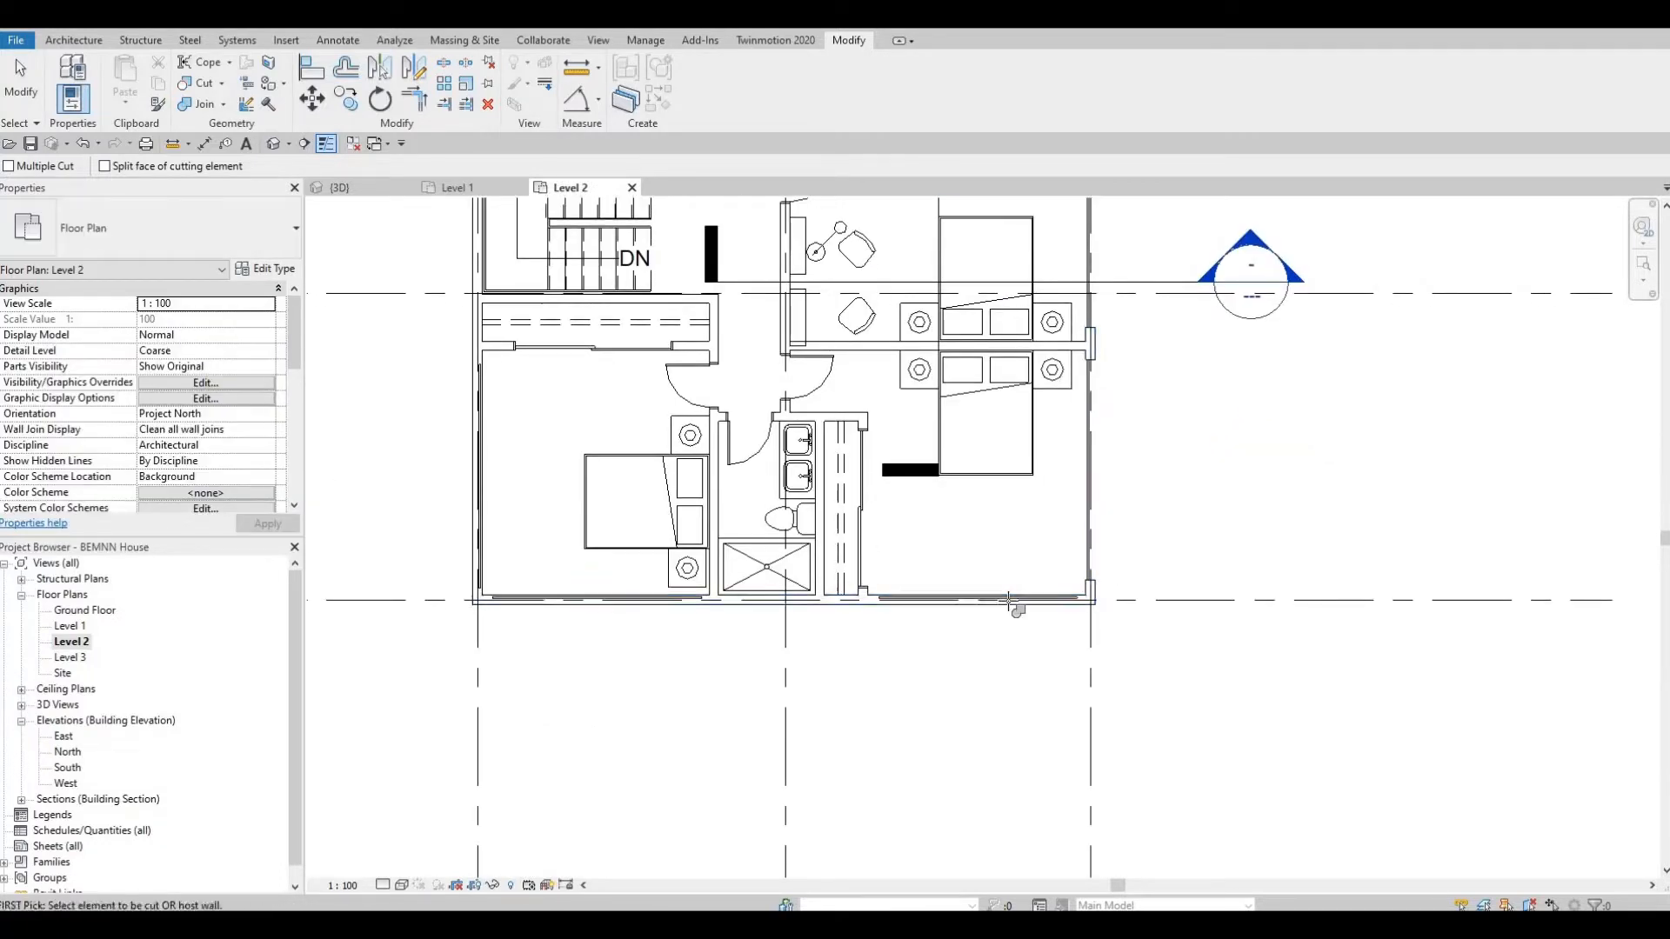
{"action": "left_click", "coordinate": [1010, 602]}
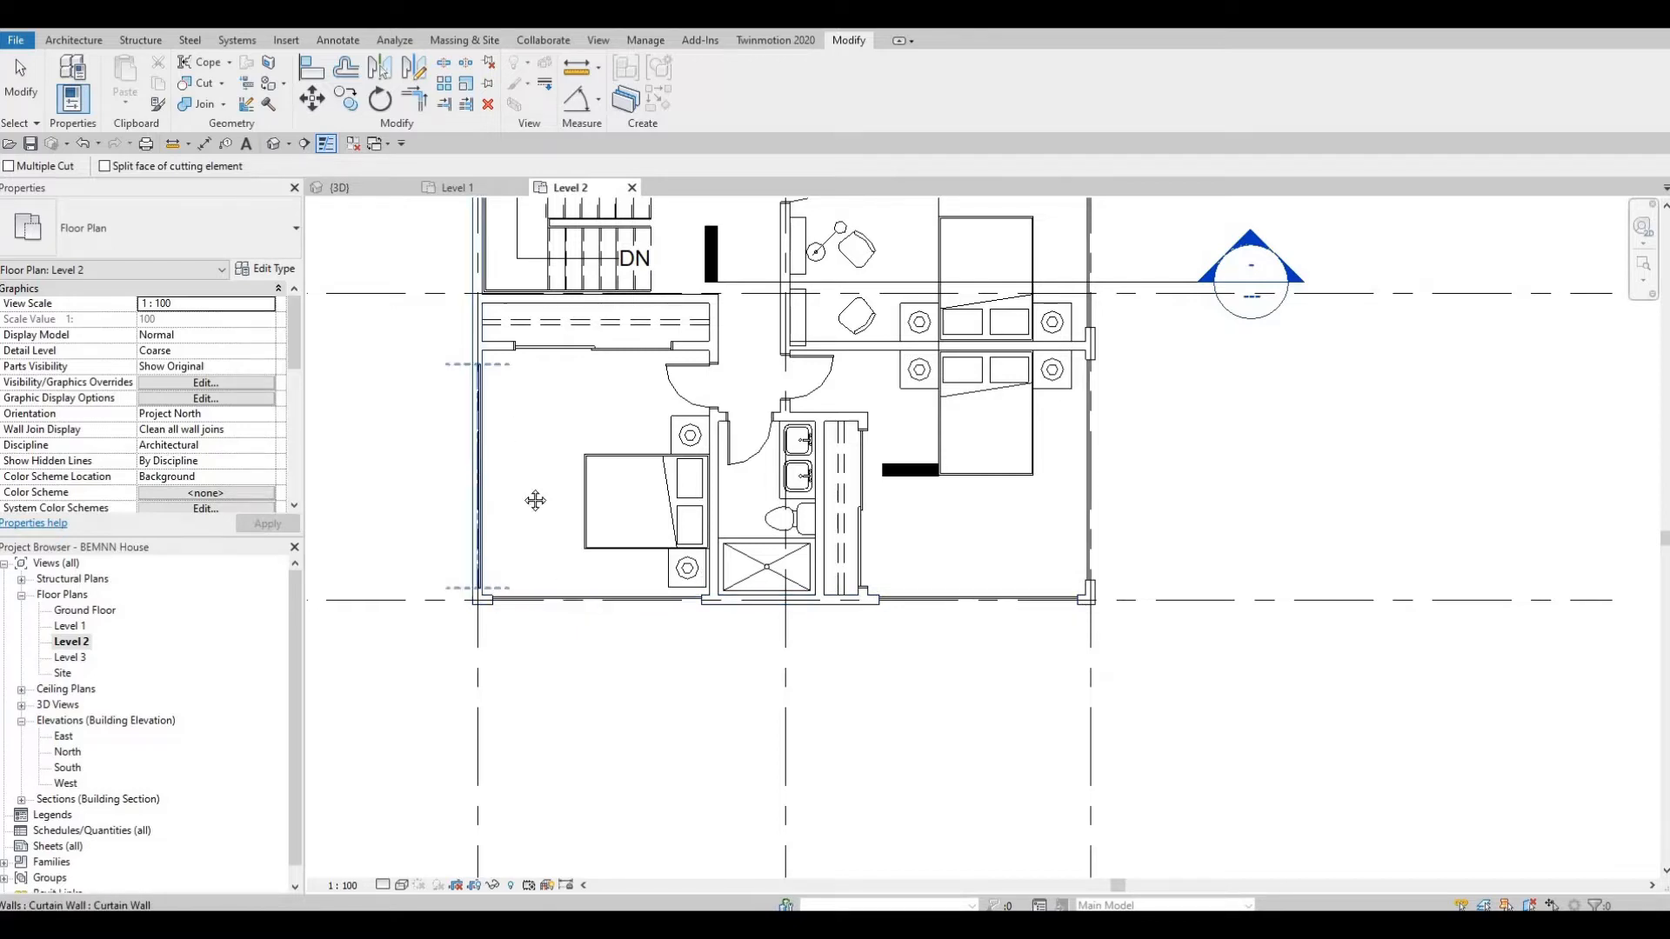
{"action": "middle_click_drag", "start_coordinate": [565, 434], "coordinate": [636, 598]}
{"action": "middle_click_drag", "start_coordinate": [663, 413], "coordinate": [670, 621]}
{"action": "key", "text": "Escape"}
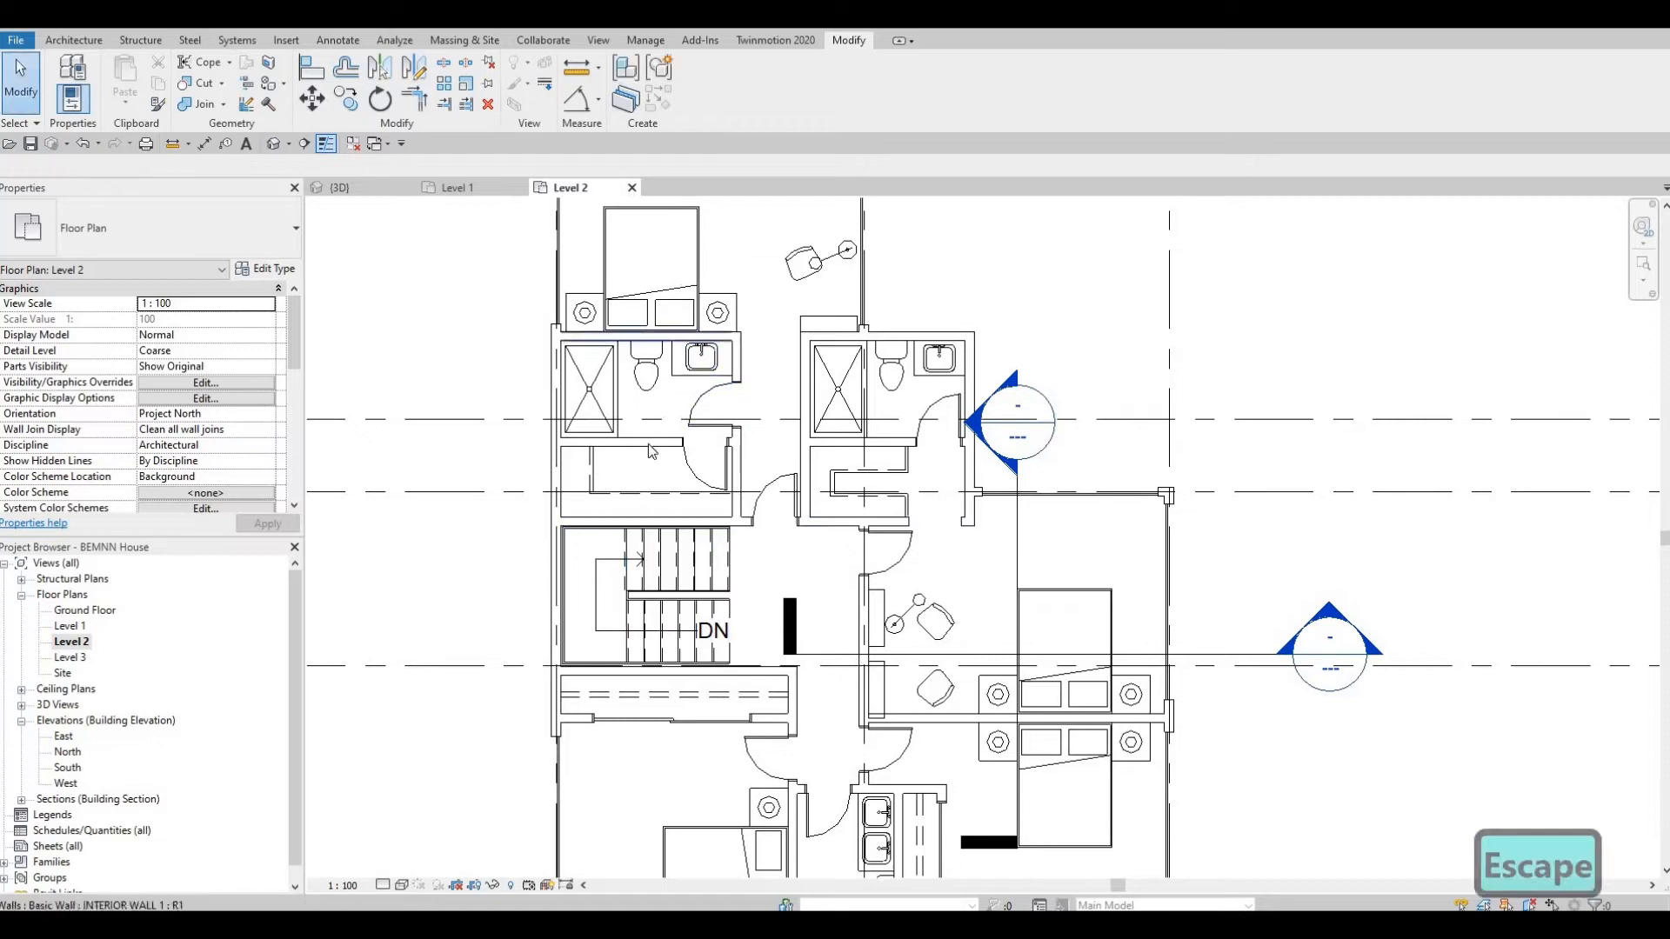
- Create a similar curtain wall about 970 mm long in the west exterior wall beside the northwest bathroom's shower, ending at grid B
{"action": "middle_click_drag", "start_coordinate": [654, 449], "coordinate": [662, 573]}
{"action": "scroll", "coordinate": [601, 550], "scroll_direction": "up", "scroll_amount": 1}
{"action": "scroll", "coordinate": [534, 489], "scroll_direction": "up", "scroll_amount": 2}
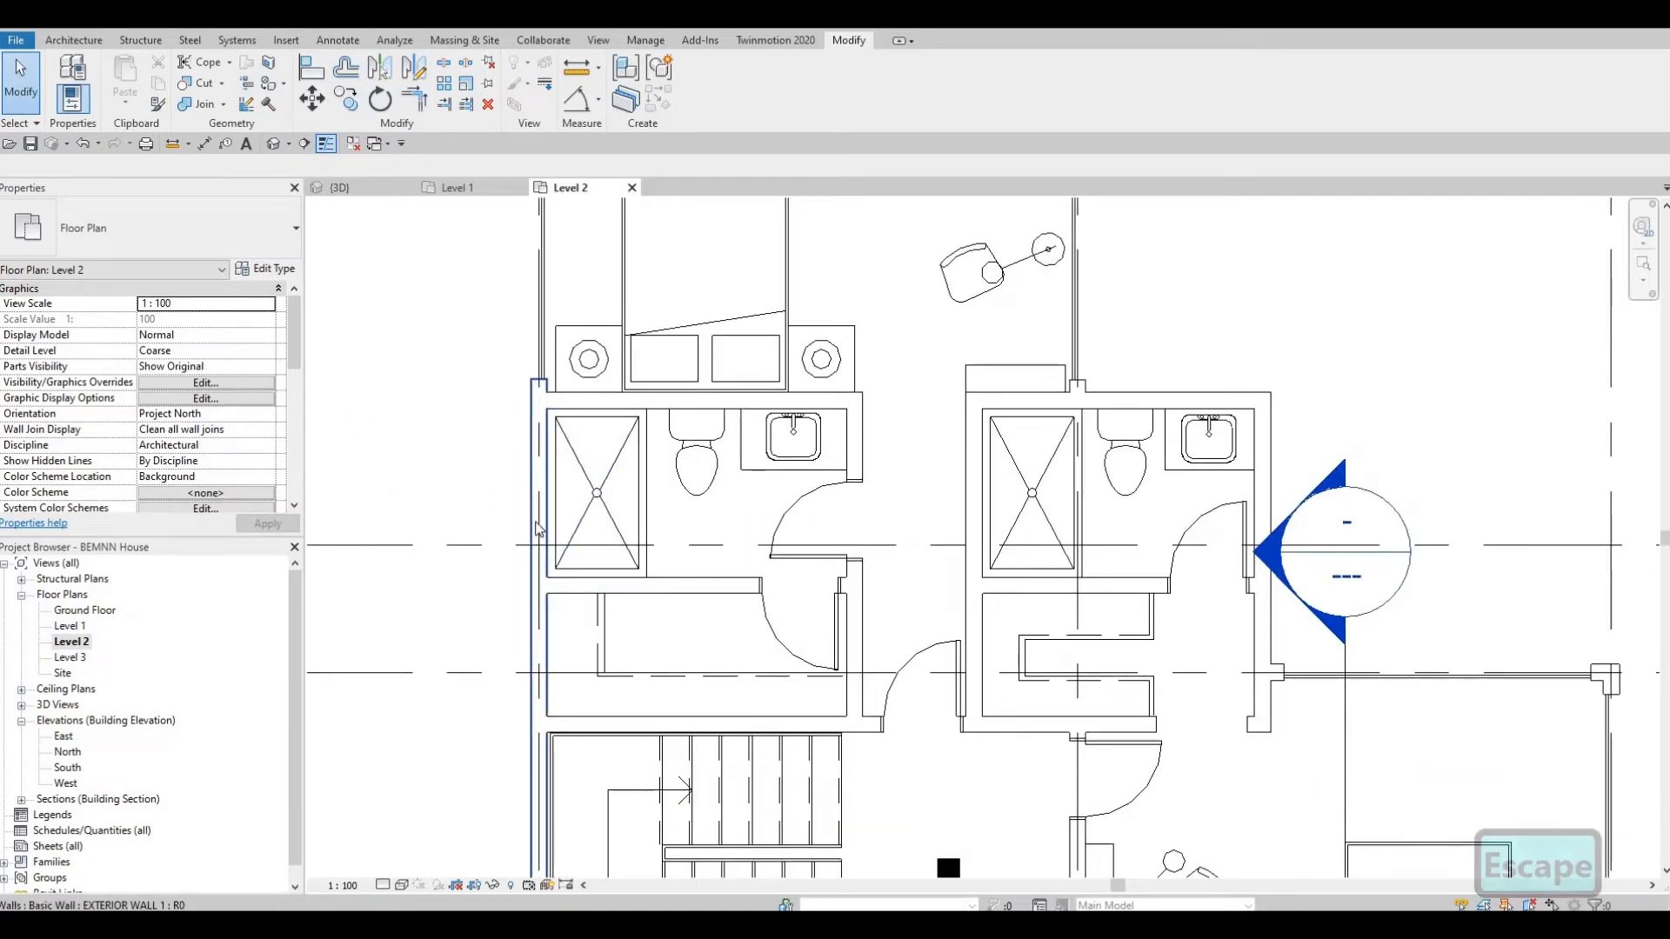
{"action": "scroll", "coordinate": [553, 491], "scroll_direction": "down", "scroll_amount": 2}
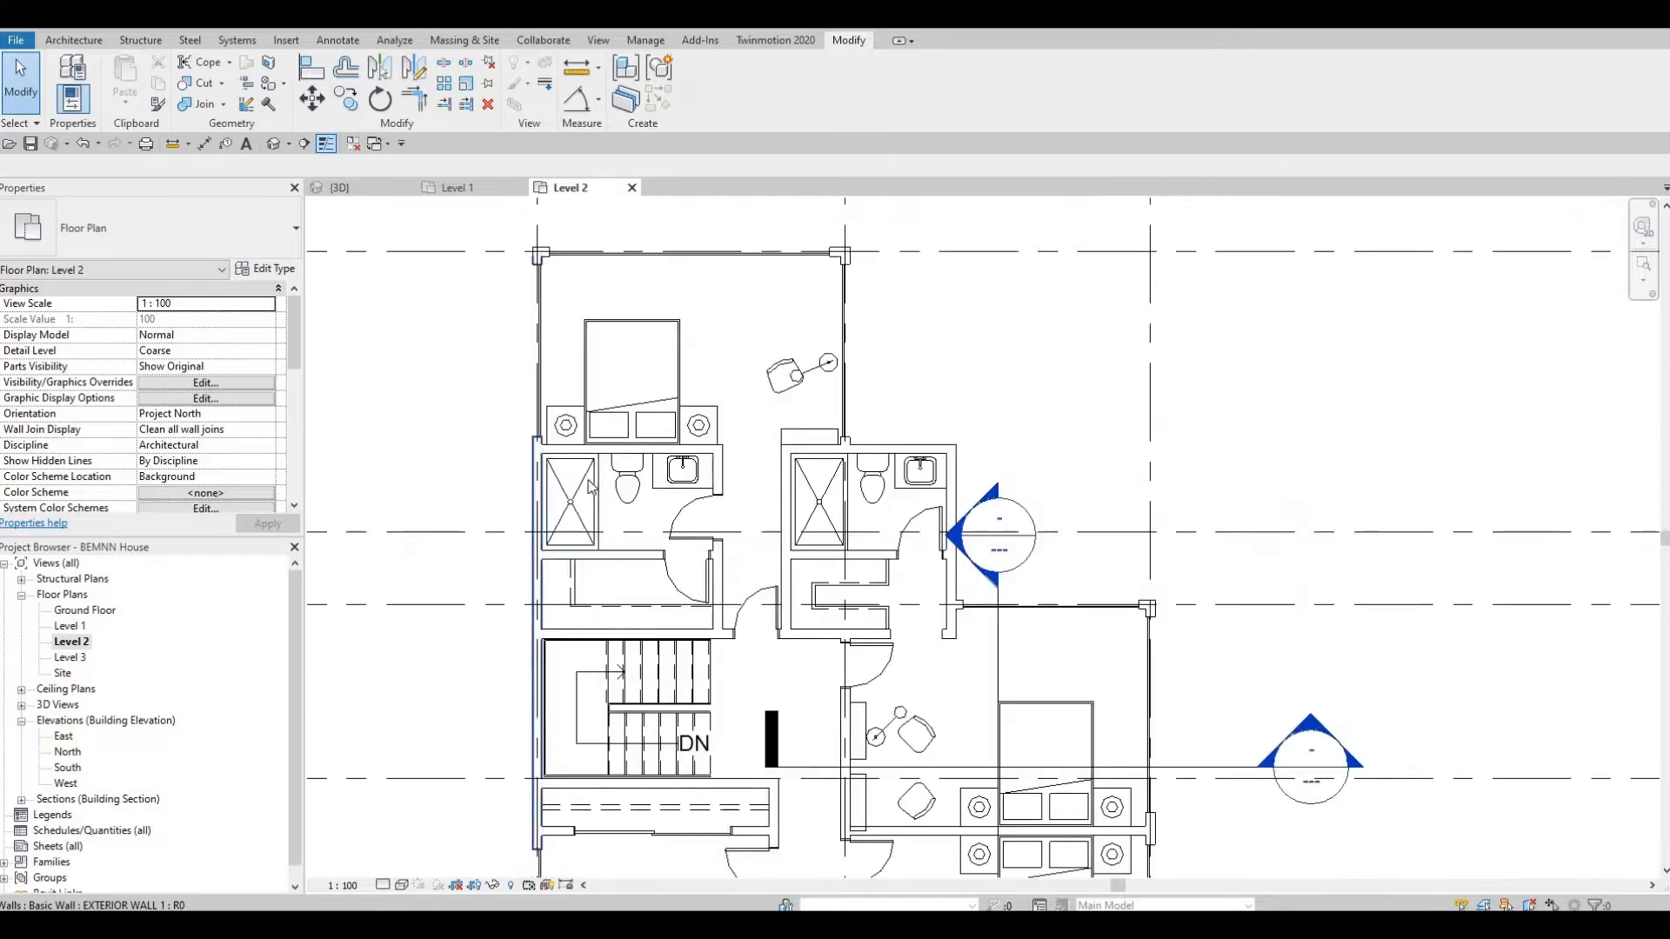
{"action": "key", "text": "Escape"}
{"action": "left_click", "coordinate": [541, 360]}
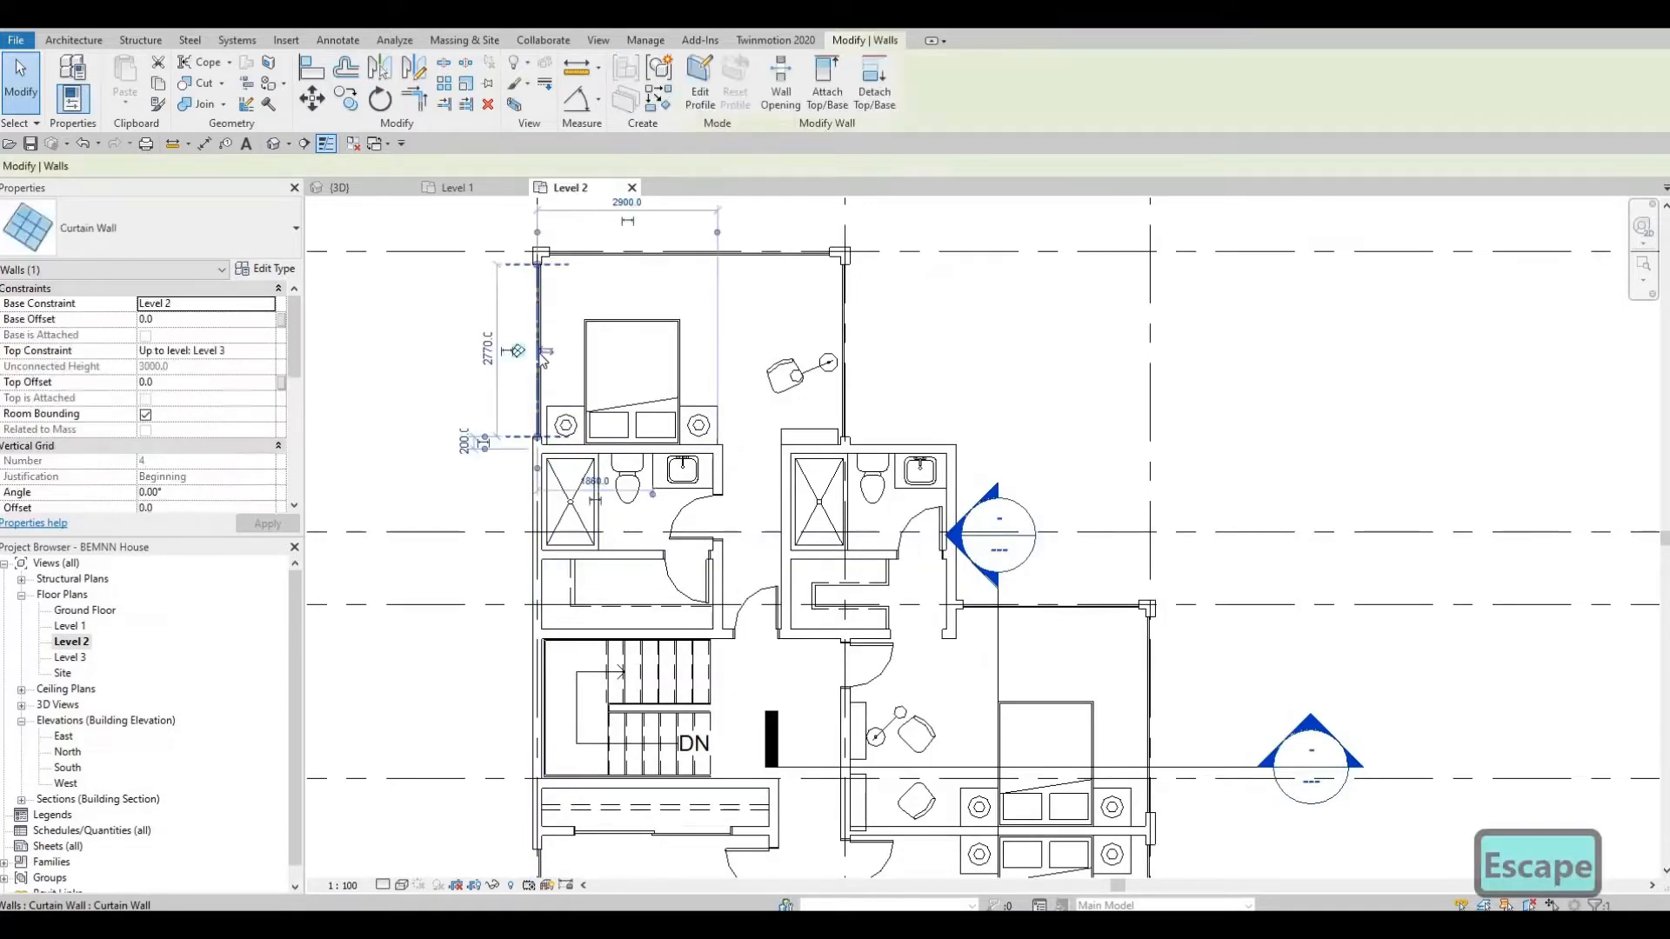
{"action": "key", "text": "c"}
{"action": "key", "text": "s"}
{"action": "scroll", "coordinate": [547, 547], "scroll_direction": "up", "scroll_amount": 5}
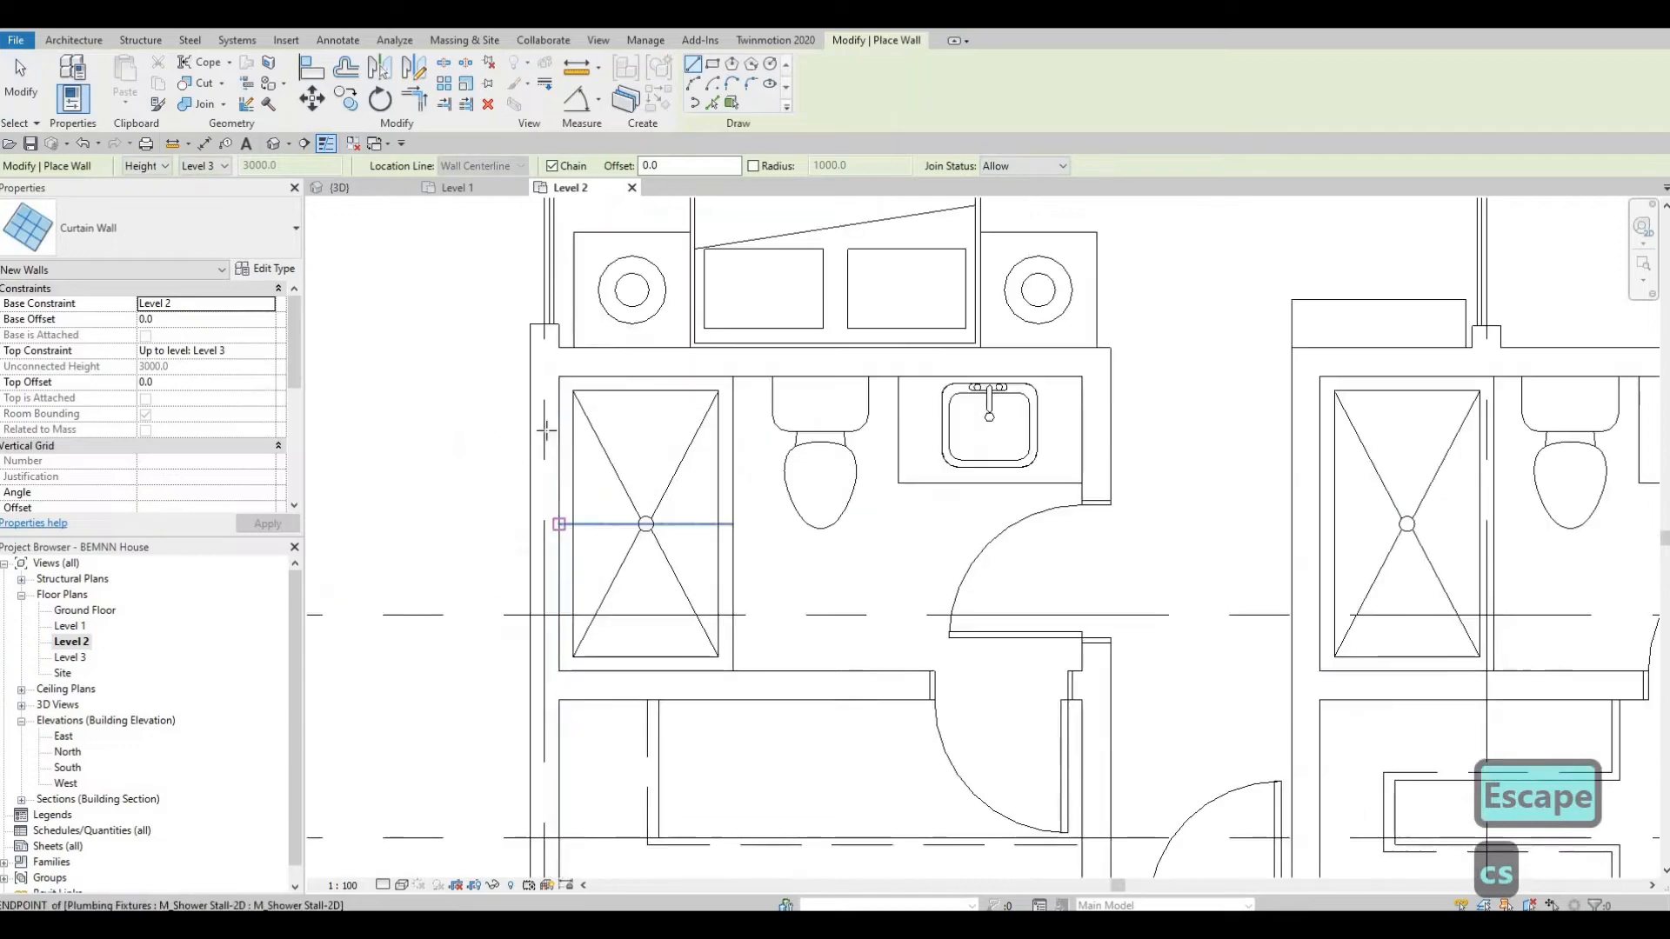
{"action": "left_click", "coordinate": [545, 431]}
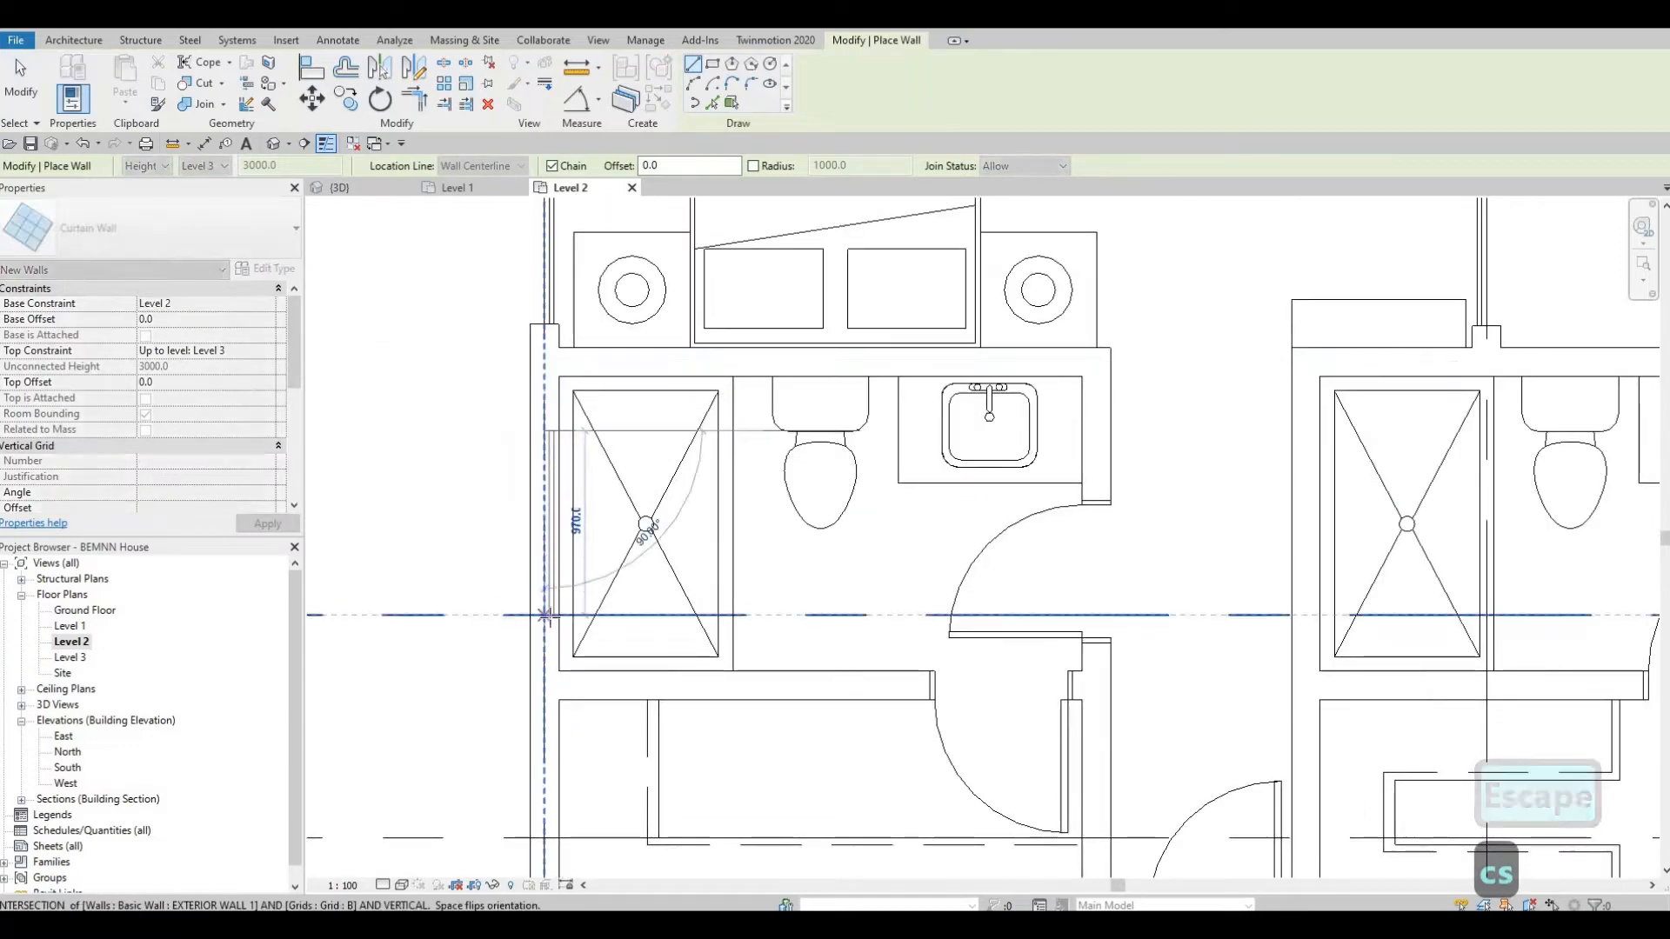
{"action": "left_click", "coordinate": [544, 615]}
{"action": "key", "text": "Escape"}
- Draw a curtain wall about 970 mm long in the east exterior wall of the neighbouring bathroom, ending at grid B
{"action": "scroll", "coordinate": [606, 524], "scroll_direction": "down", "scroll_amount": 2}
{"action": "scroll", "coordinate": [1078, 504], "scroll_direction": "down", "scroll_amount": 1}
{"action": "middle_click_drag", "start_coordinate": [1079, 504], "coordinate": [615, 474]}
{"action": "scroll", "coordinate": [992, 426], "scroll_direction": "up", "scroll_amount": 1}
{"action": "scroll", "coordinate": [991, 425], "scroll_direction": "up", "scroll_amount": 1}
{"action": "left_click", "coordinate": [988, 418]}
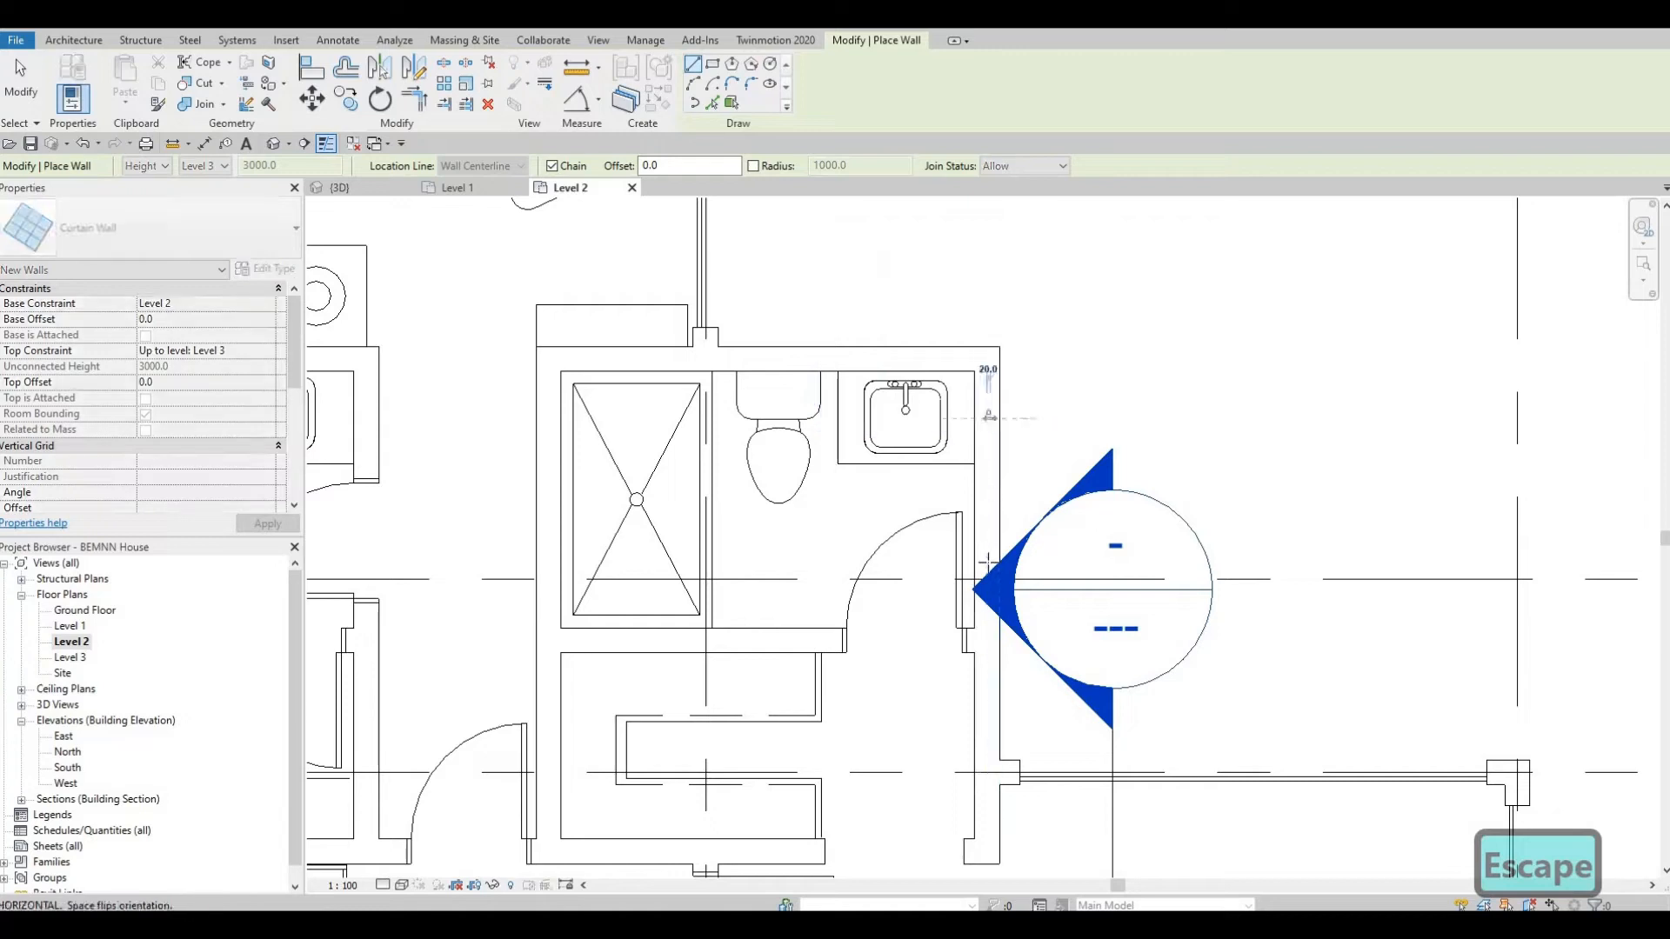
{"action": "left_click", "coordinate": [988, 579]}
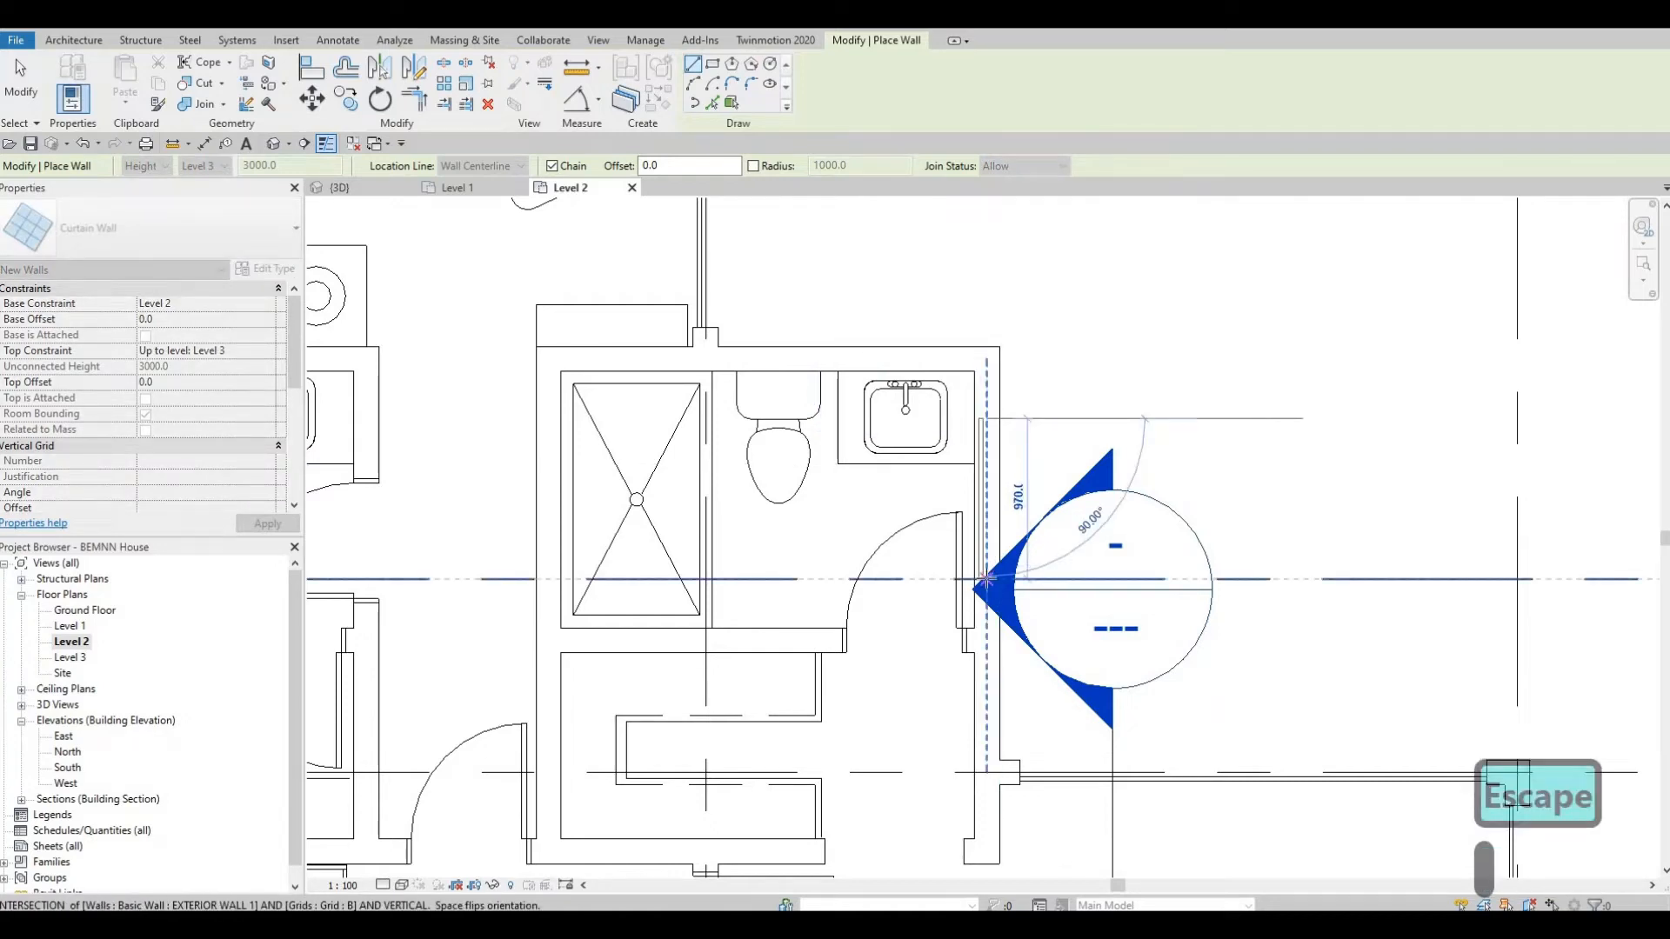
{"action": "key", "text": "Escape"}
- Draw a curtain wall about 1140 mm long, with flipped orientation, in the south exterior wall at the south bathroom's shower and end the command
{"action": "scroll", "coordinate": [1044, 740], "scroll_direction": "down", "scroll_amount": 1}
{"action": "middle_click_drag", "start_coordinate": [1044, 757], "coordinate": [687, 326]}
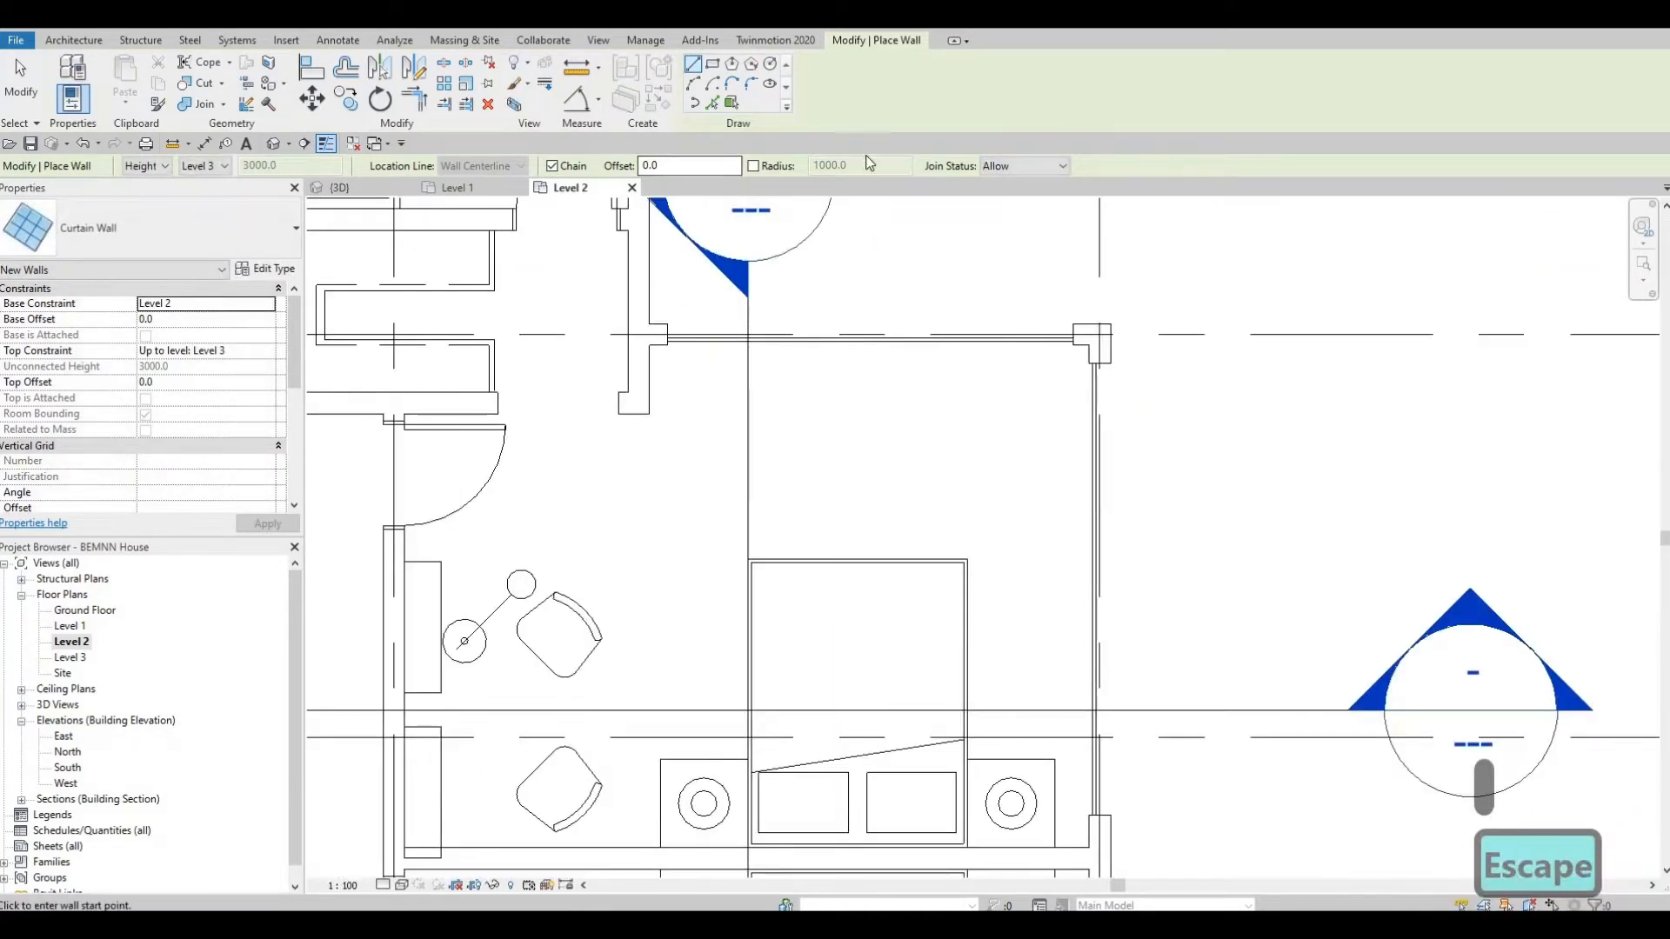
{"action": "scroll", "coordinate": [765, 464], "scroll_direction": "down", "scroll_amount": 5}
{"action": "middle_click_drag", "start_coordinate": [551, 817], "coordinate": [763, 348]}
{"action": "scroll", "coordinate": [740, 502], "scroll_direction": "up", "scroll_amount": 1}
{"action": "scroll", "coordinate": [743, 496], "scroll_direction": "up", "scroll_amount": 4}
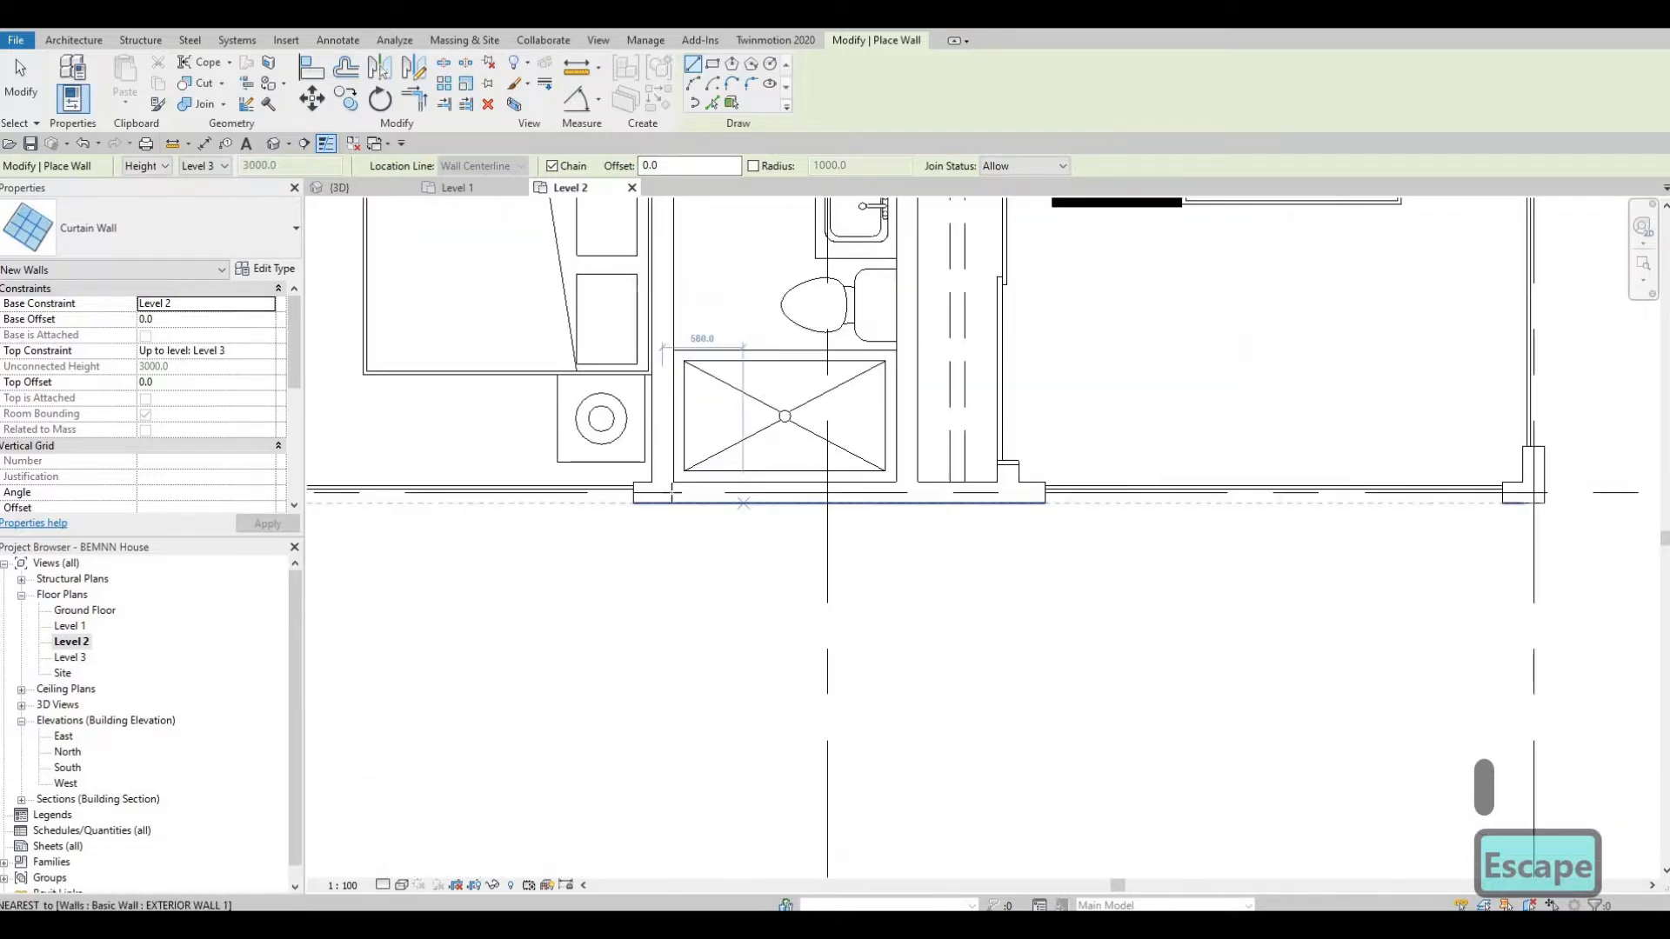
{"action": "scroll", "coordinate": [744, 503], "scroll_direction": "up", "scroll_amount": 2}
{"action": "left_click", "coordinate": [659, 485]}
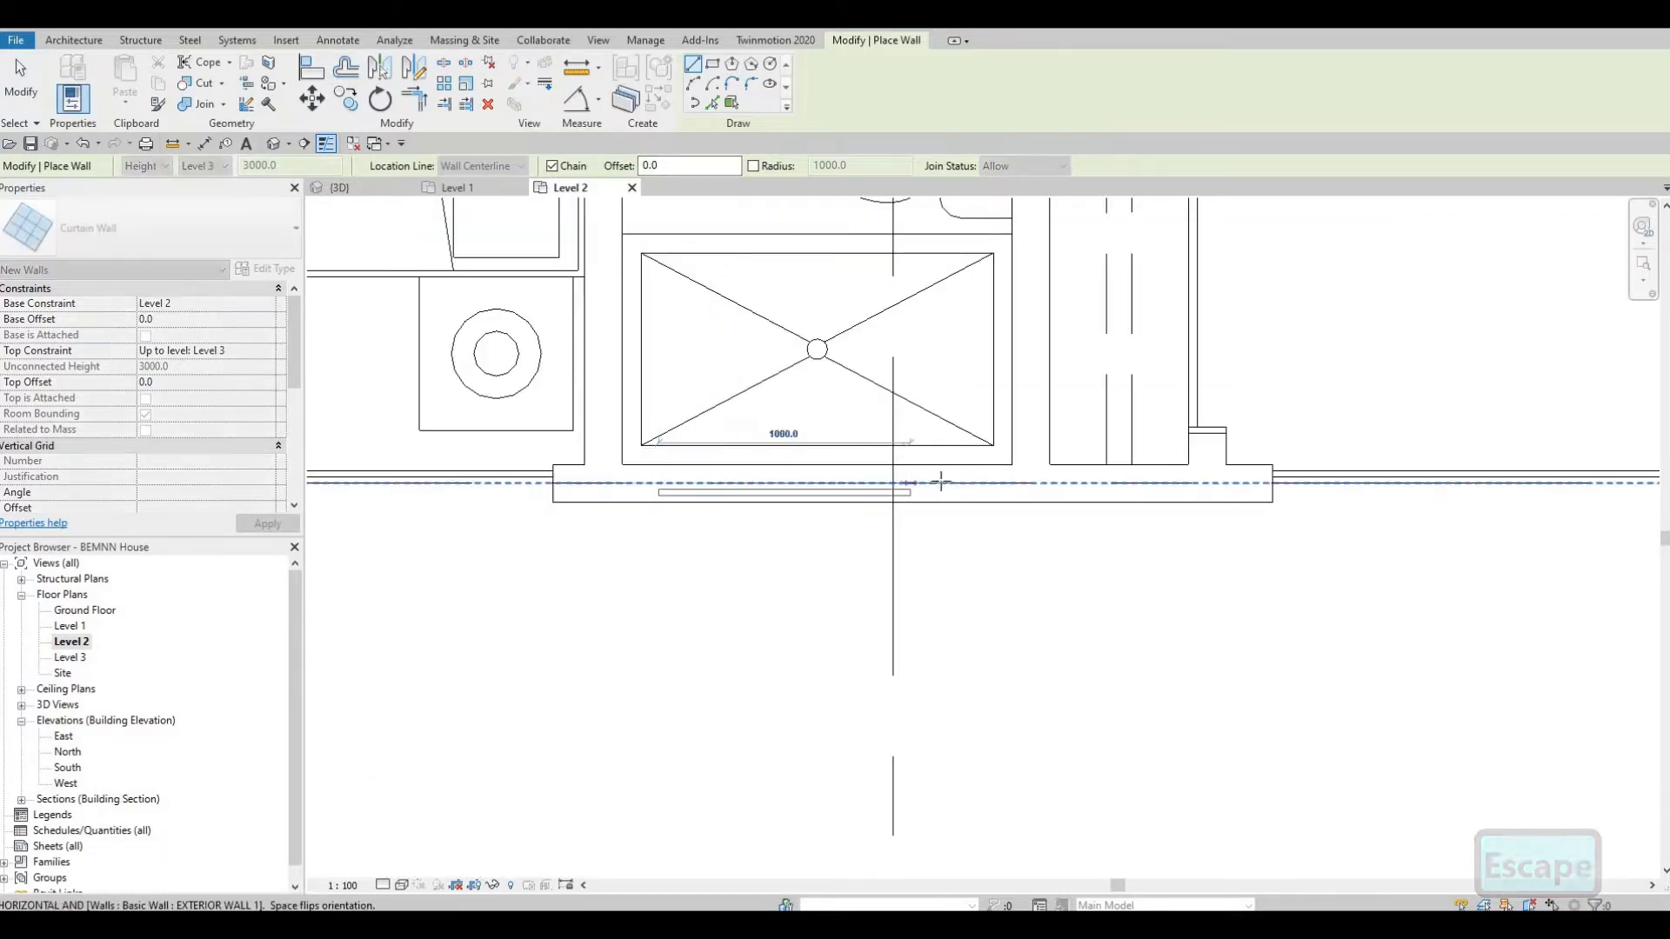
{"action": "key", "text": "space"}
{"action": "left_click", "coordinate": [945, 481]}
{"action": "scroll", "coordinate": [918, 415], "scroll_direction": "down", "scroll_amount": 3}
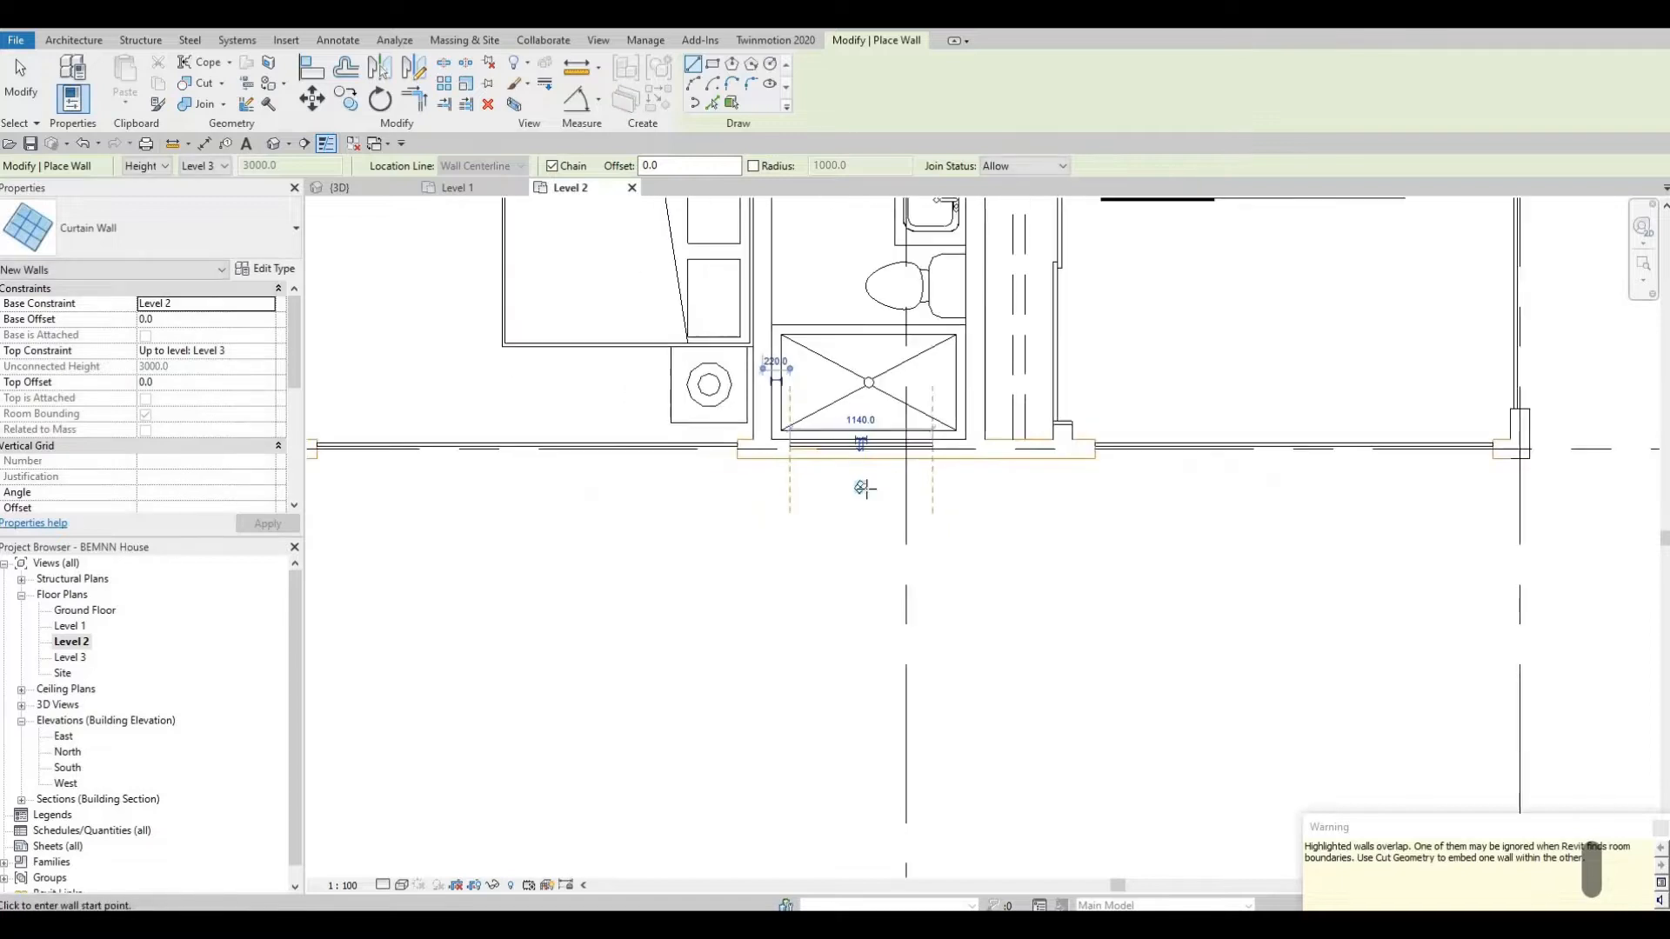
{"action": "middle_click_drag", "start_coordinate": [867, 489], "coordinate": [816, 589]}
{"action": "key", "text": "Escape"}
{"action": "key", "text": "Escape"}
- Nudge the south bathroom's curtain wall two increments east along the exterior wall and deselect it
{"action": "scroll", "coordinate": [814, 574], "scroll_direction": "up", "scroll_amount": 2}
{"action": "left_click", "coordinate": [795, 575]}
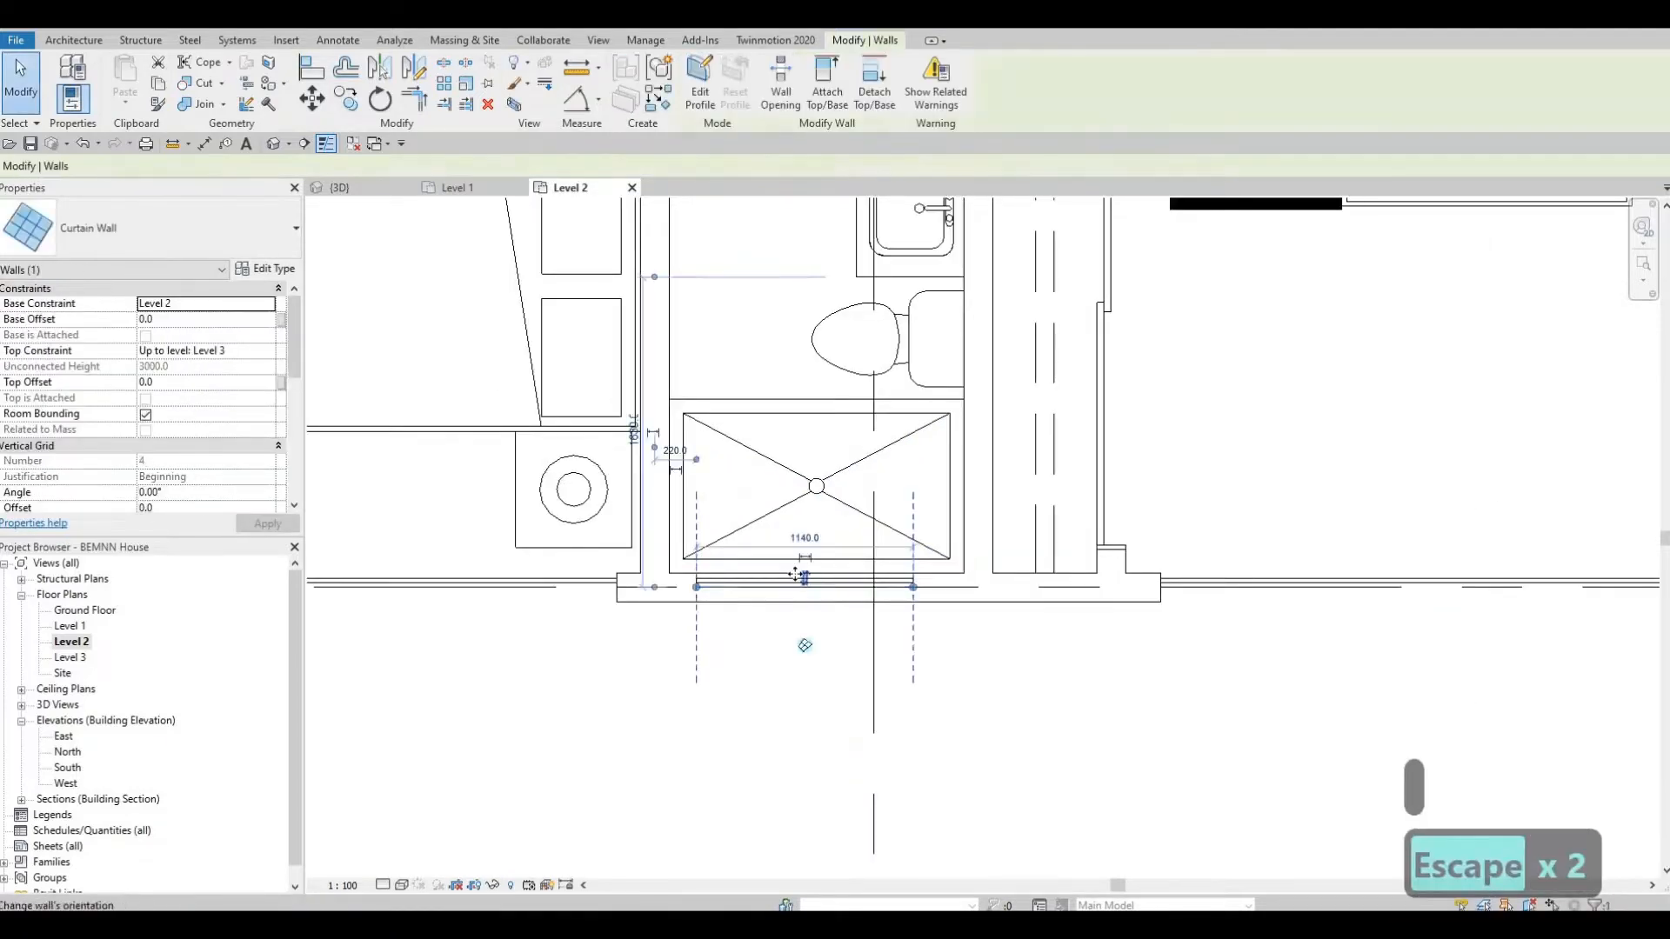
{"action": "key", "text": "Right"}
{"action": "key", "text": "Right"}
{"action": "key", "text": "Escape"}
{"action": "key", "text": "Escape"}
{"action": "key", "text": "Escape"}
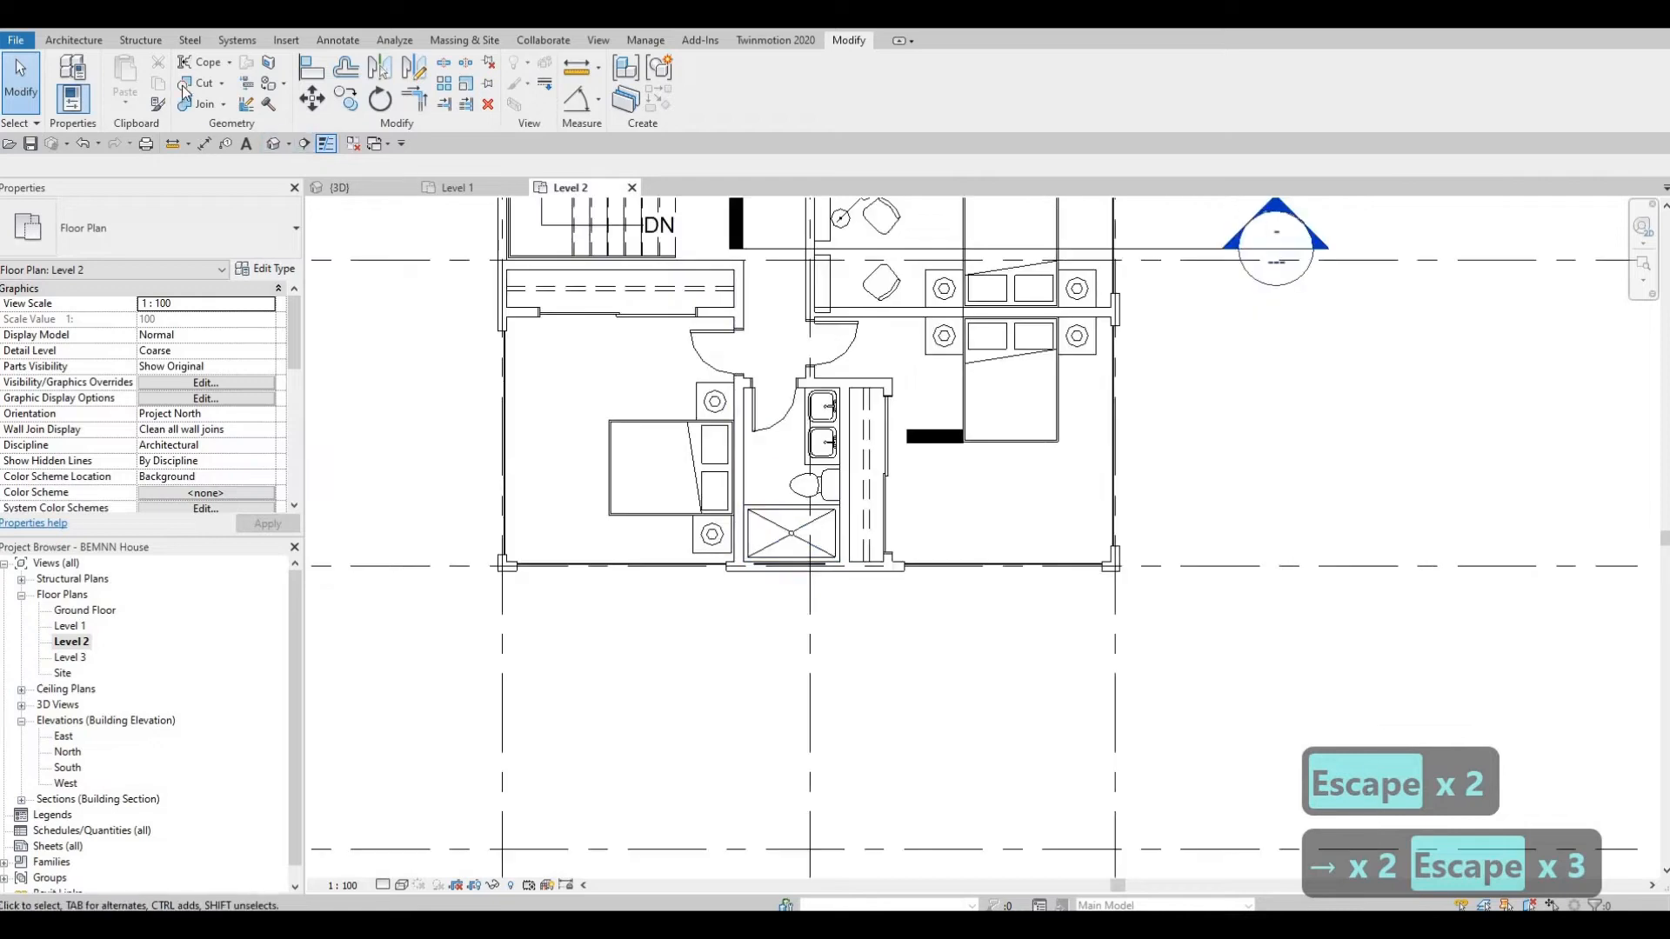
- Cut the exterior walls around the curtain walls of the south, west and east bathrooms and end the Cut command
{"action": "left_click", "coordinate": [186, 85]}
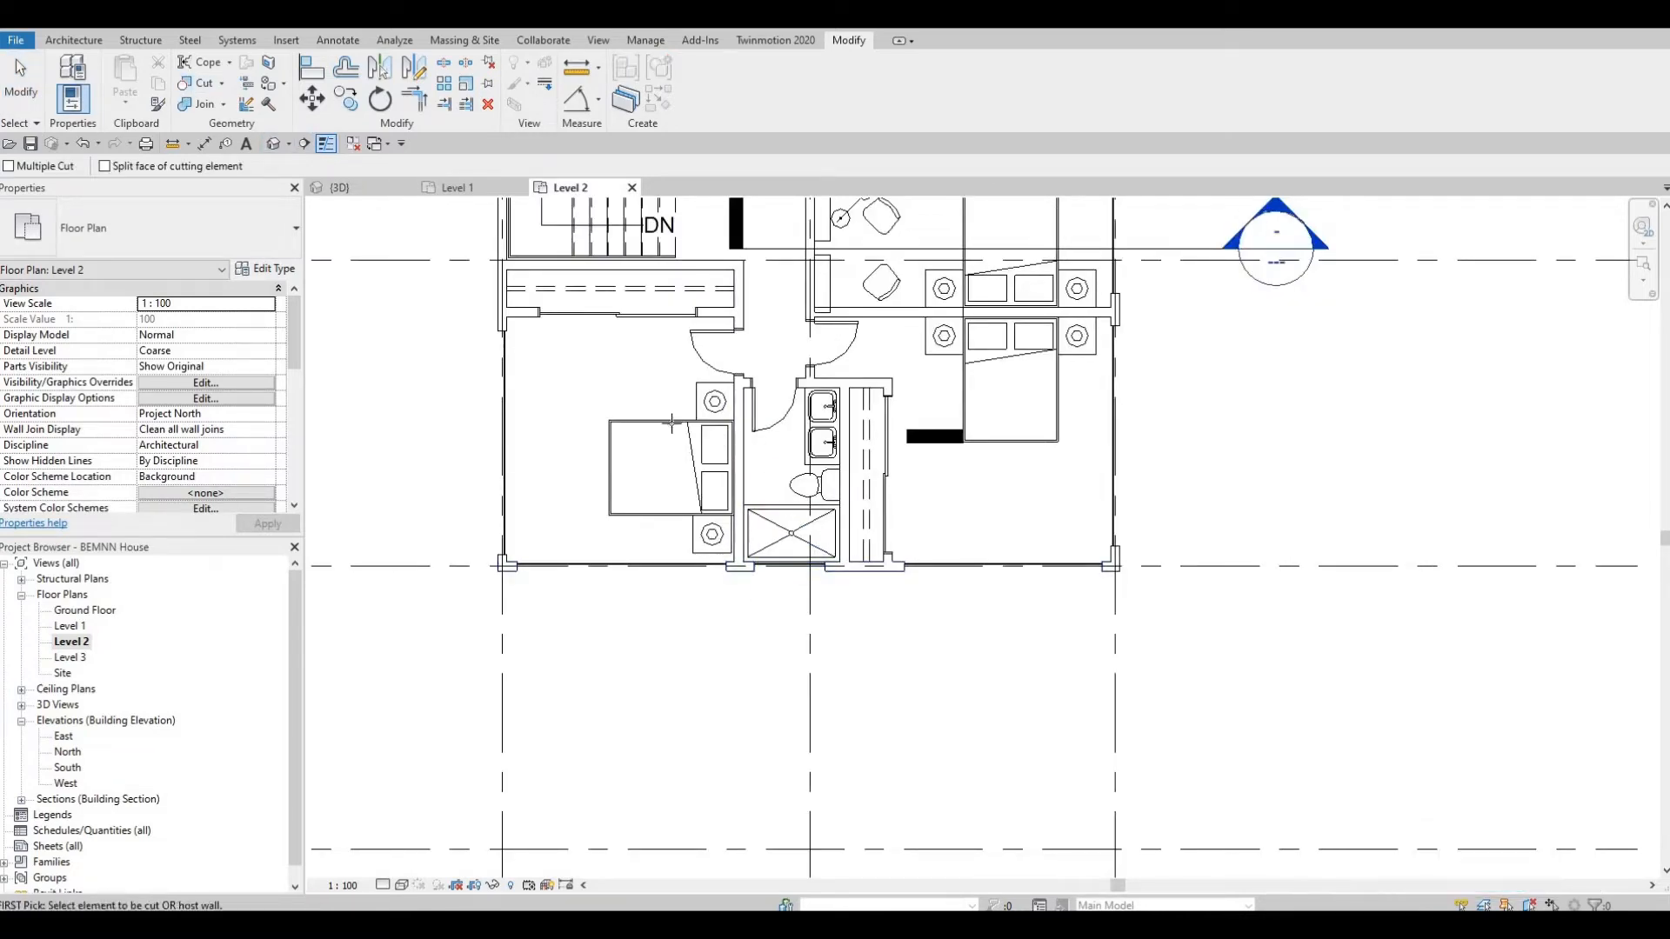
{"action": "scroll", "coordinate": [685, 475], "scroll_direction": "down", "scroll_amount": 1}
{"action": "middle_click_drag", "start_coordinate": [618, 383], "coordinate": [689, 599]}
{"action": "scroll", "coordinate": [600, 257], "scroll_direction": "up", "scroll_amount": 2}
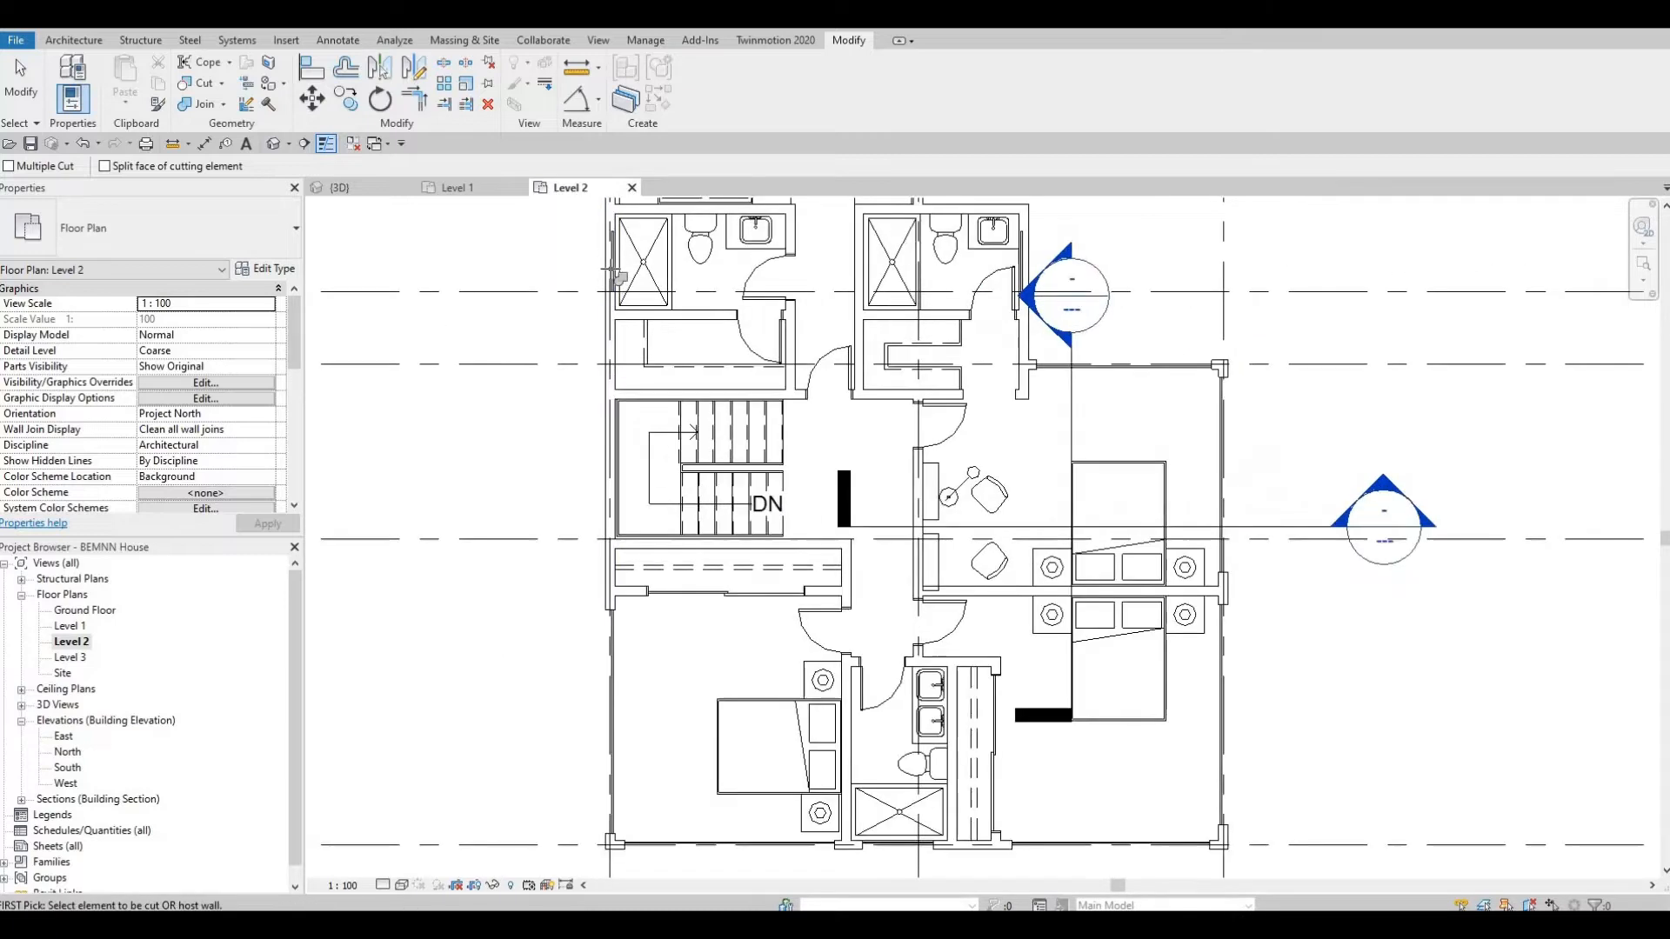
{"action": "middle_click_drag", "start_coordinate": [1250, 606], "coordinate": [948, 537]}
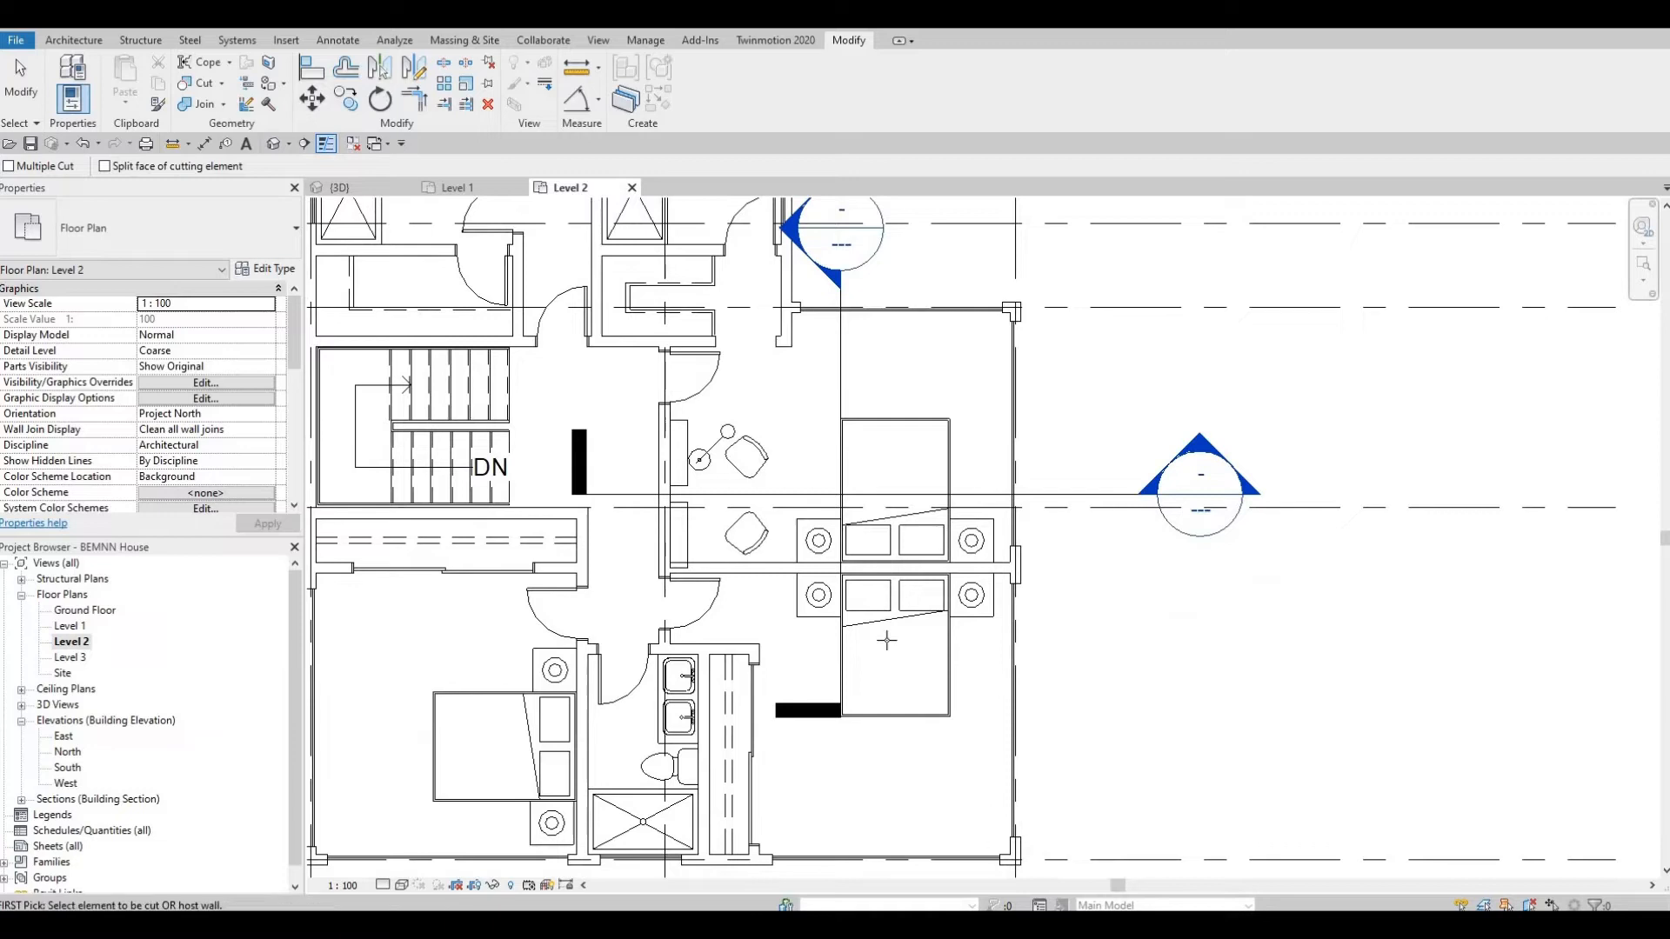
{"action": "middle_click_drag", "start_coordinate": [799, 207], "coordinate": [865, 629]}
{"action": "scroll", "coordinate": [864, 628], "scroll_direction": "up", "scroll_amount": 3}
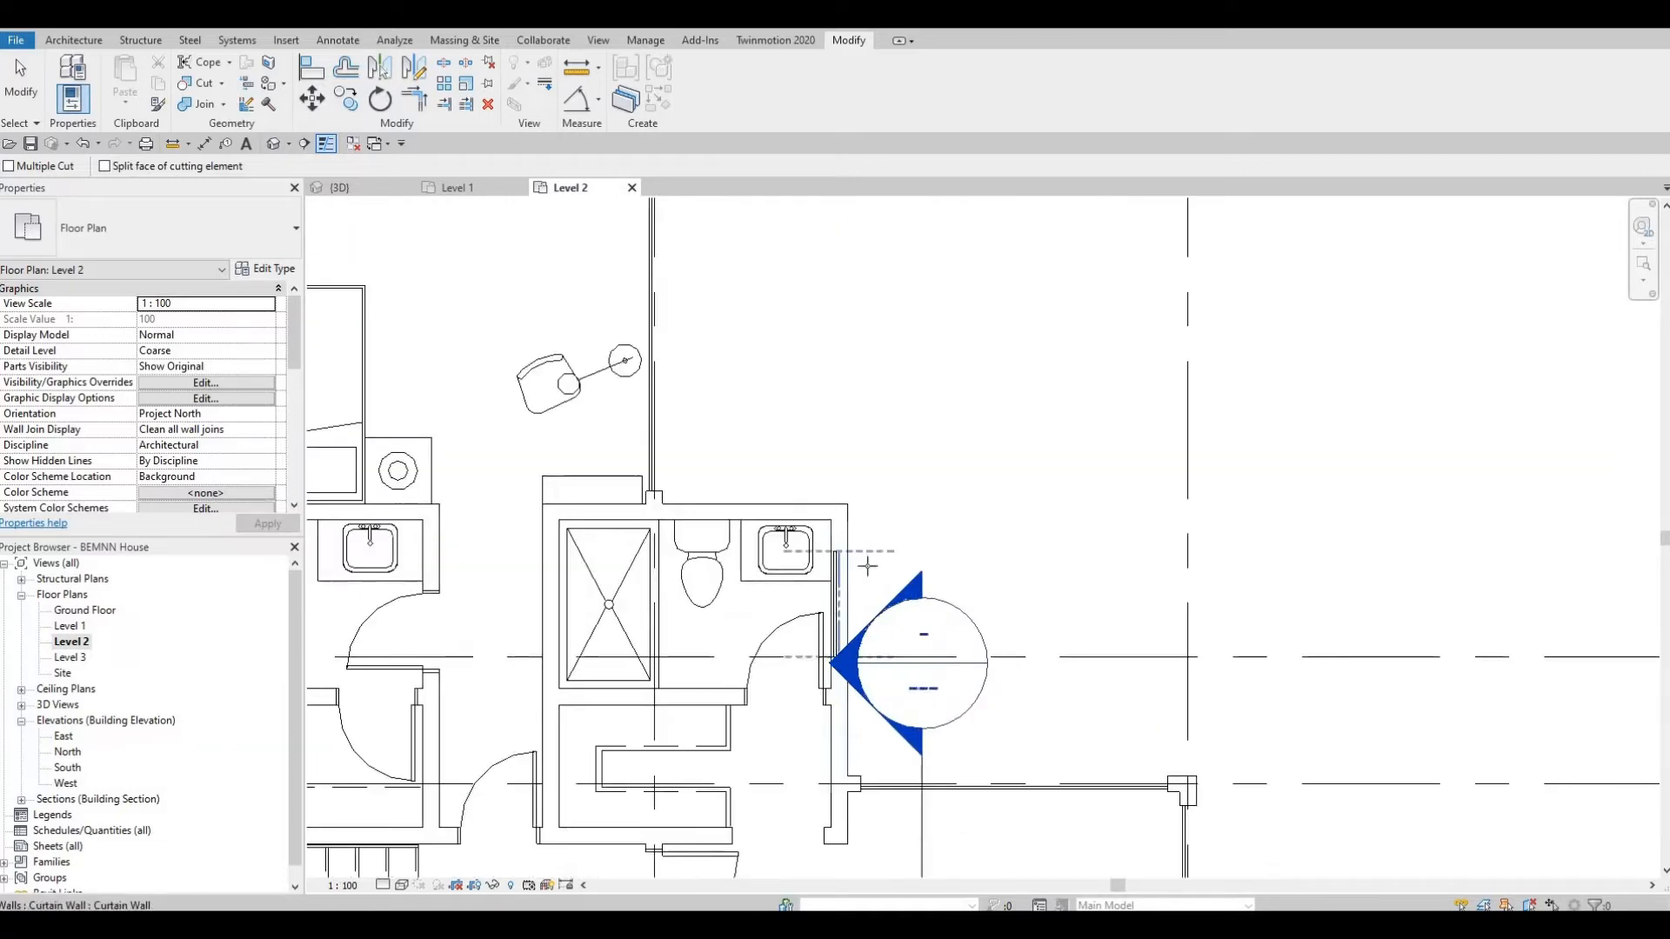
{"action": "scroll", "coordinate": [817, 600], "scroll_direction": "up", "scroll_amount": 2}
{"action": "key", "text": "Escape"}
- Try nudging the east bathroom's curtain wall three increments north and return it to grid B
{"action": "left_click", "coordinate": [813, 593]}
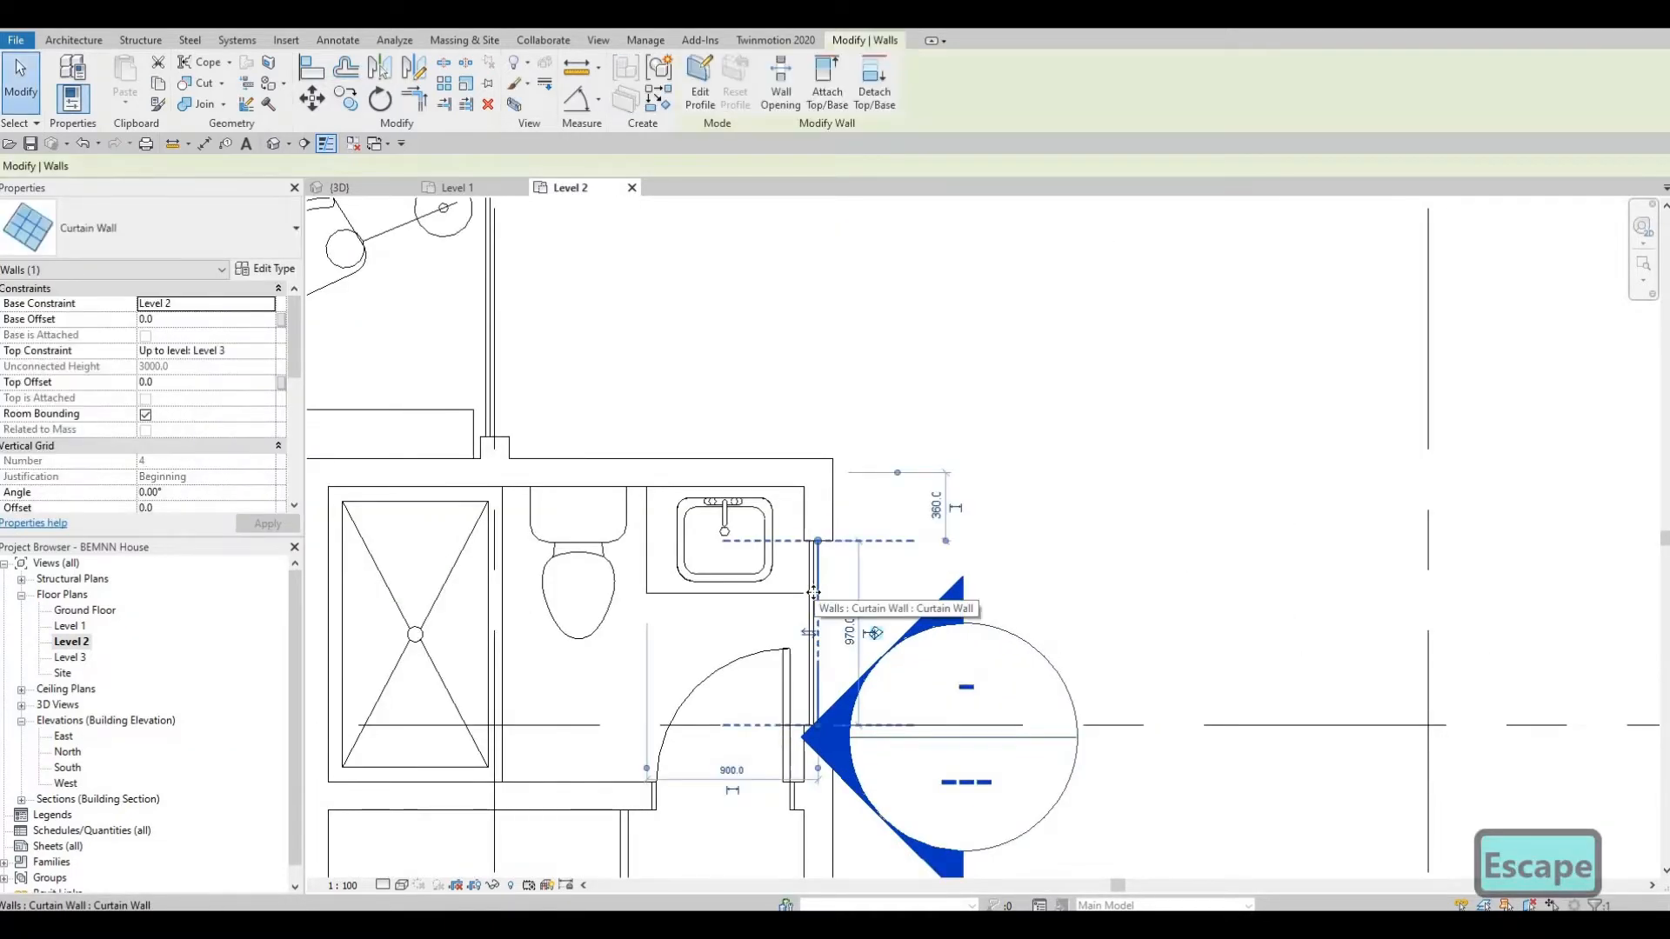
{"action": "key", "text": "Up"}
{"action": "key", "text": "Up"}
{"action": "key", "text": "Up"}
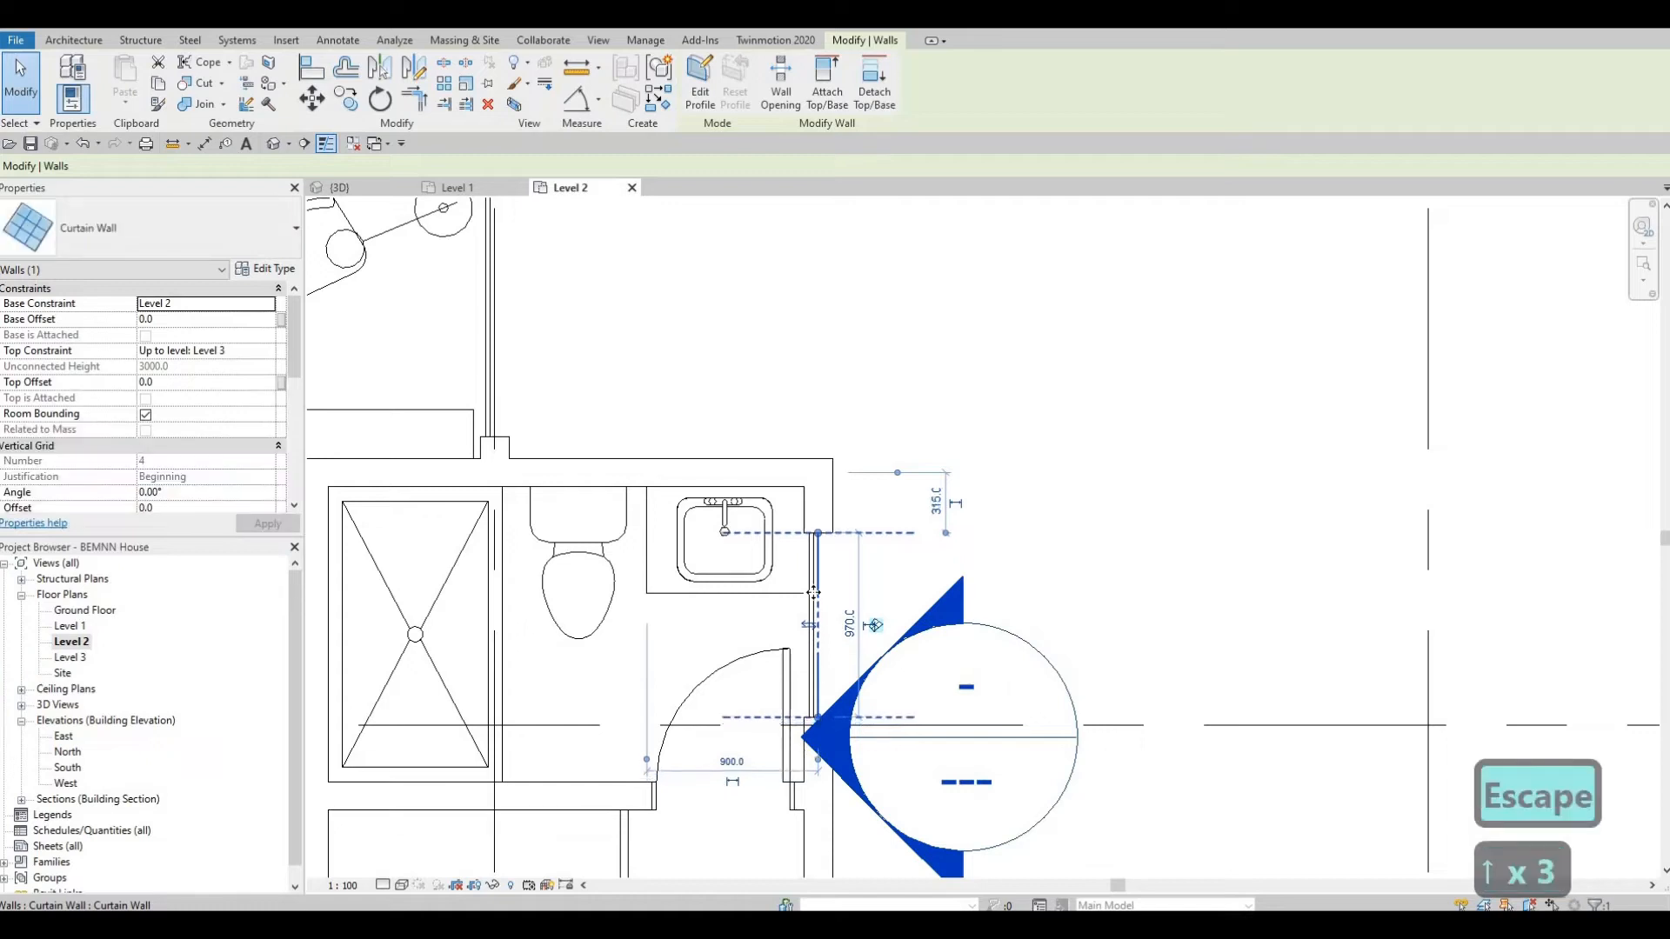
{"action": "key", "text": "Down"}
{"action": "key", "text": "Down"}
{"action": "key", "text": "Down"}
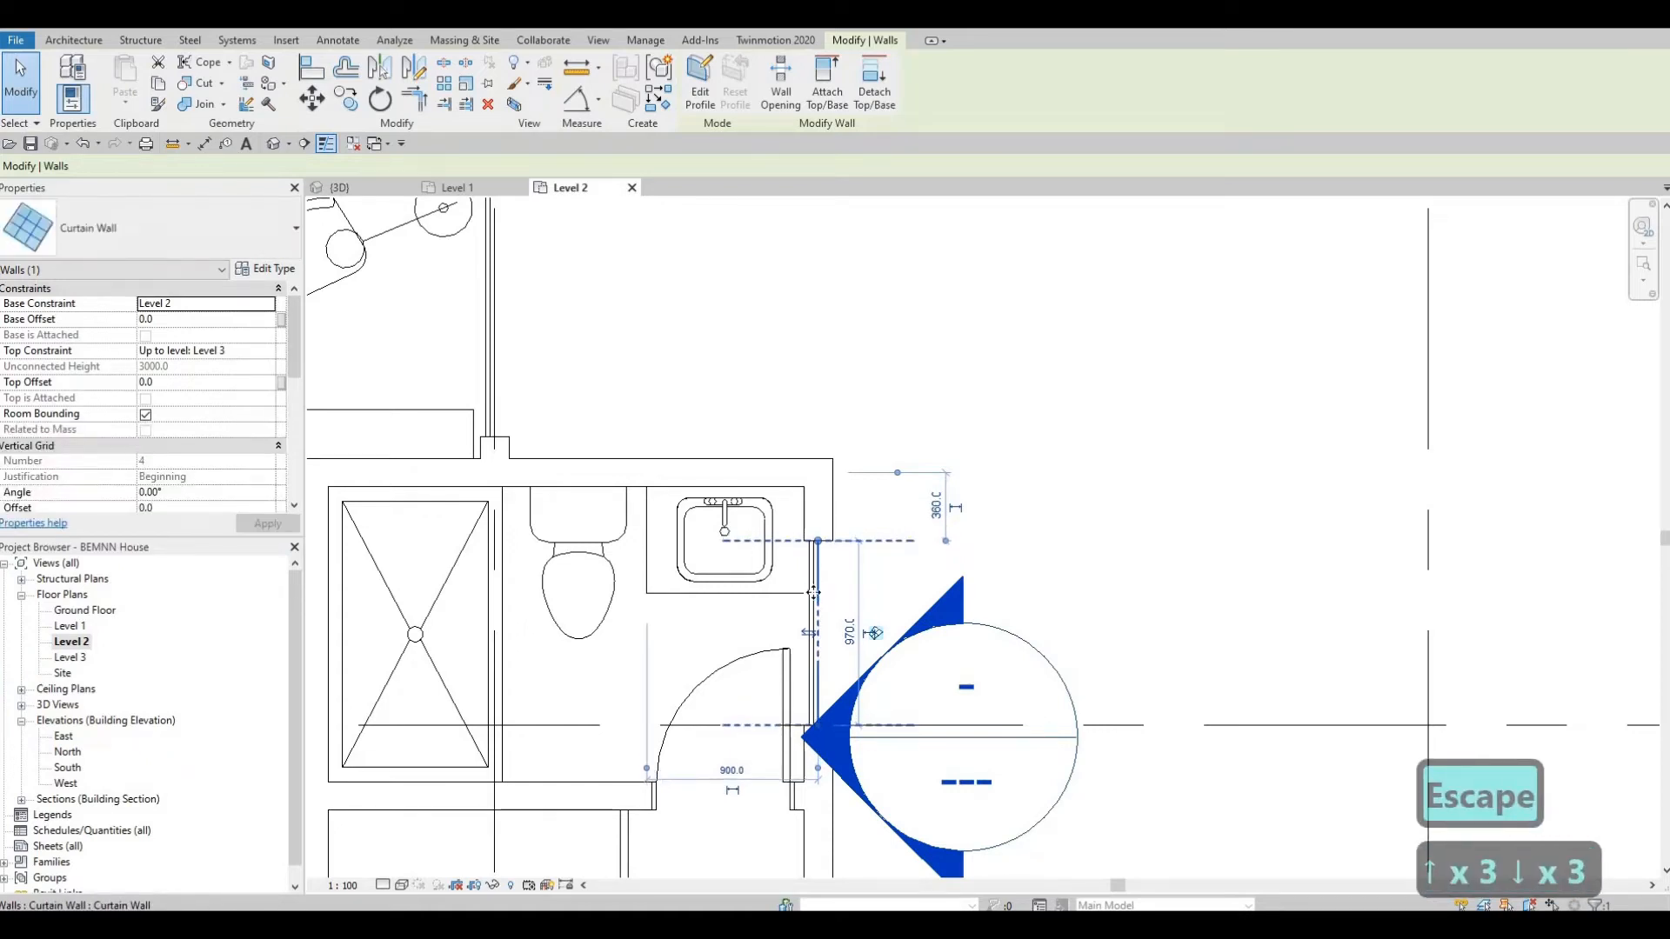
{"action": "key", "text": "Escape"}
{"action": "key", "text": "Escape"}
- Open the 3D view and lower the top of the southwest bedroom's west curtain wall to about 475 mm below Level 3
{"action": "scroll", "coordinate": [817, 574], "scroll_direction": "down", "scroll_amount": 2}
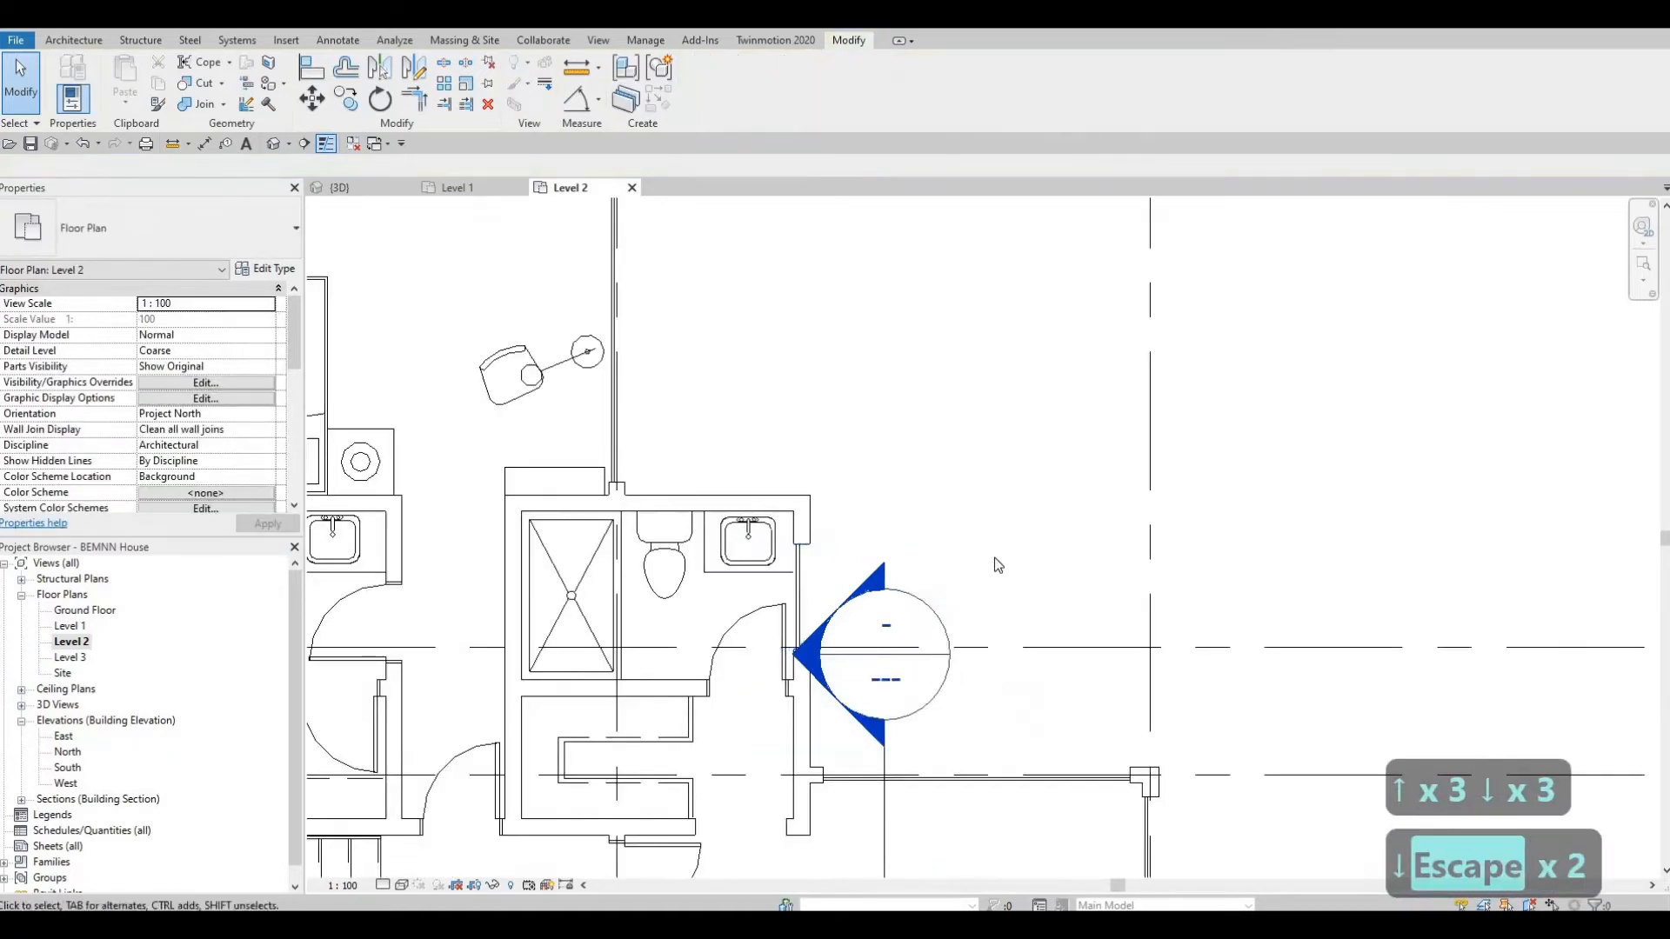
{"action": "scroll", "coordinate": [906, 532], "scroll_direction": "down", "scroll_amount": 2}
{"action": "middle_click_drag", "start_coordinate": [459, 310], "coordinate": [380, 147]}
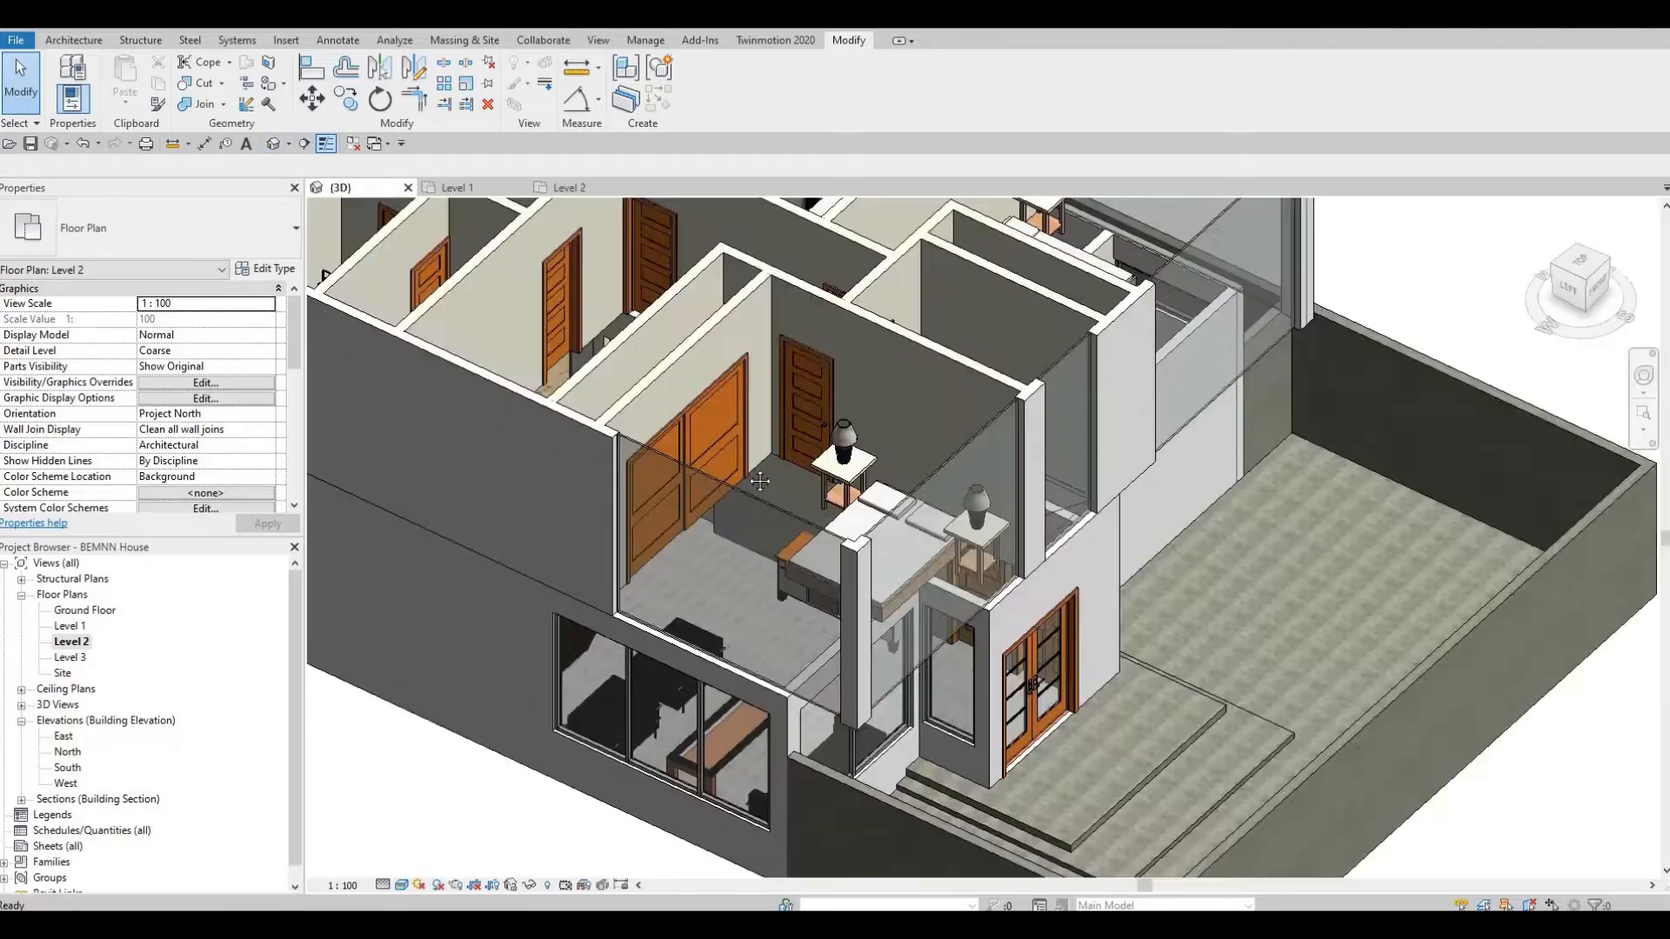
{"action": "middle_click_drag", "start_coordinate": [690, 390], "coordinate": [879, 379], "text": "shift"}
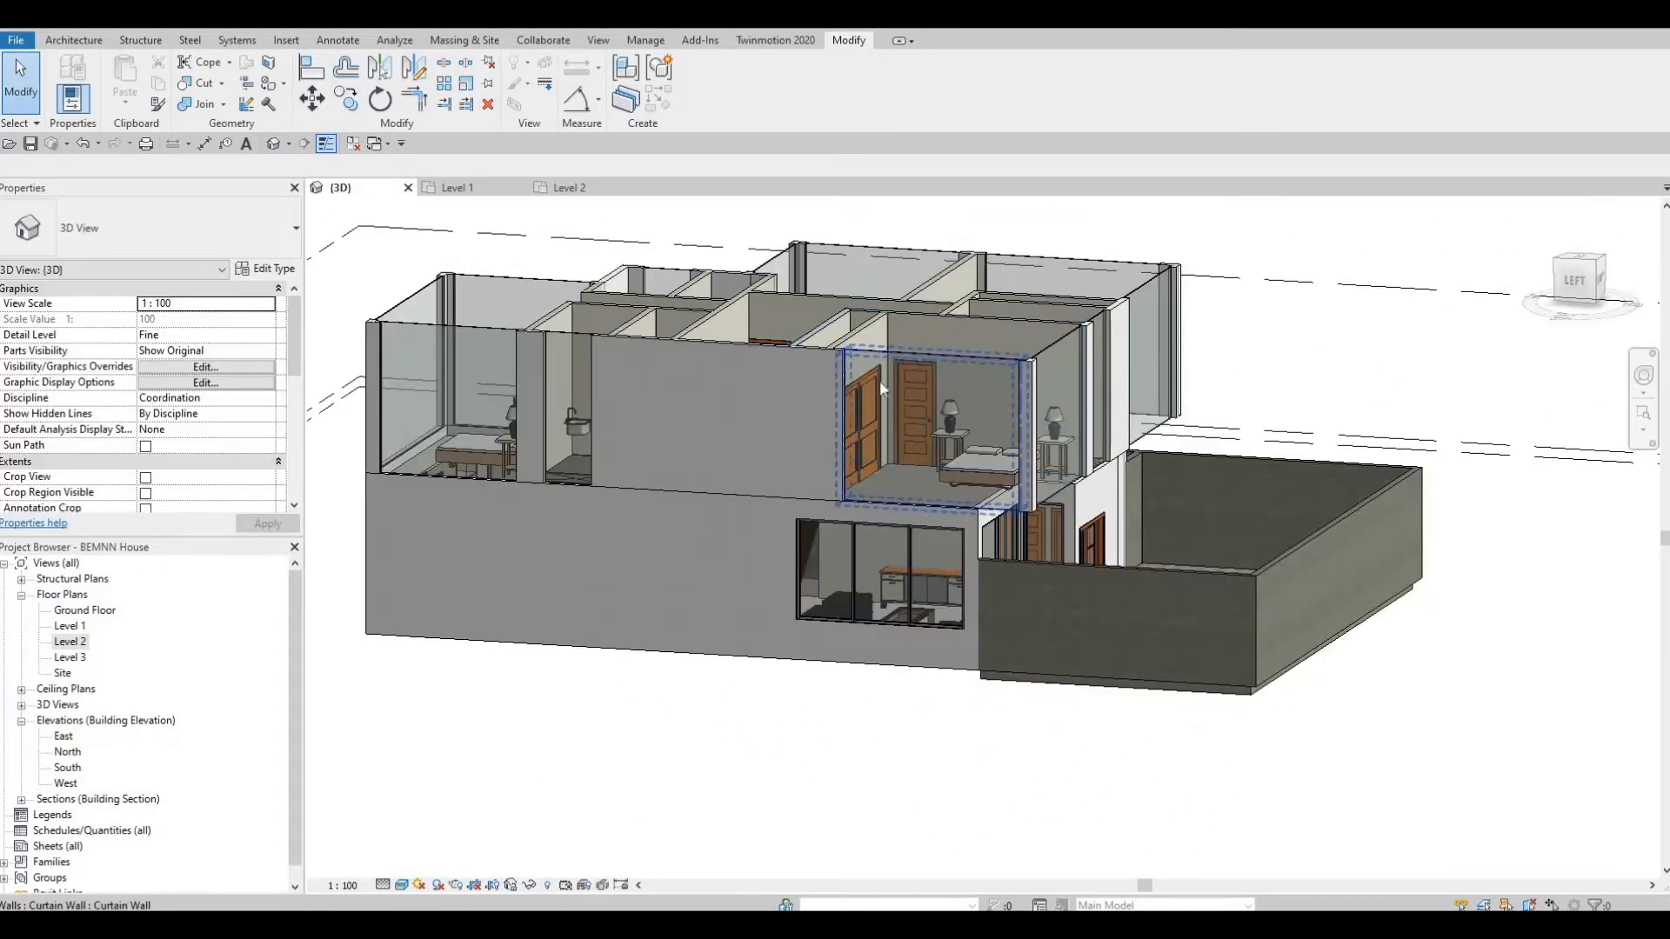
{"action": "left_click", "coordinate": [929, 349]}
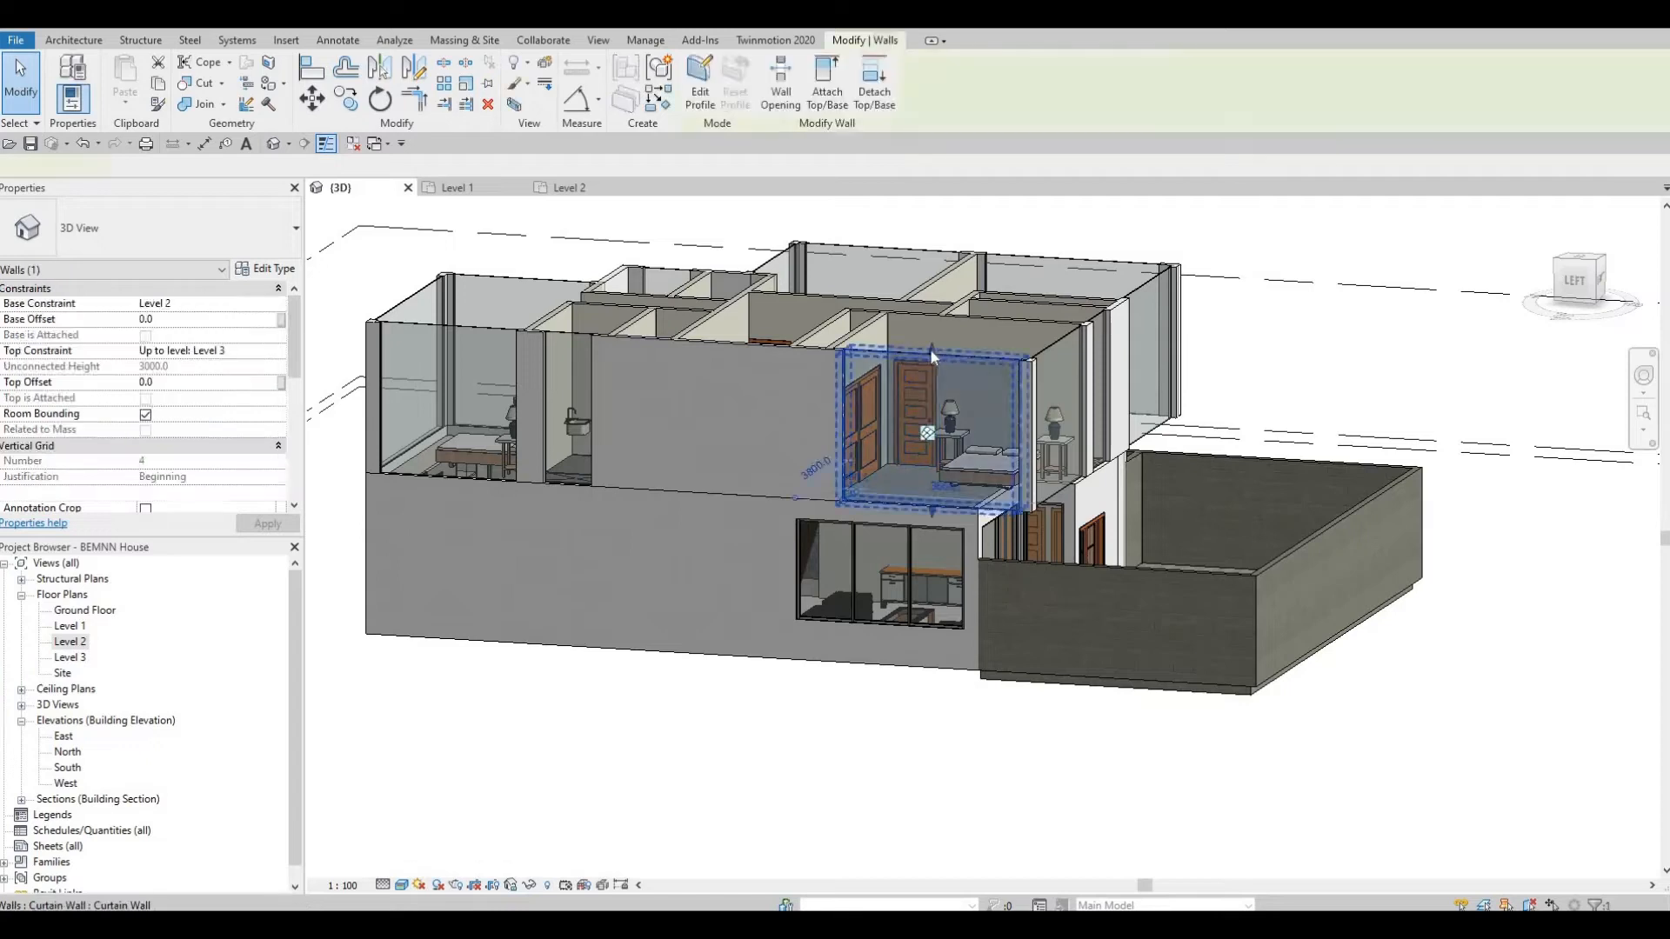
{"action": "left_click_drag", "start_coordinate": [935, 382], "coordinate": [932, 407]}
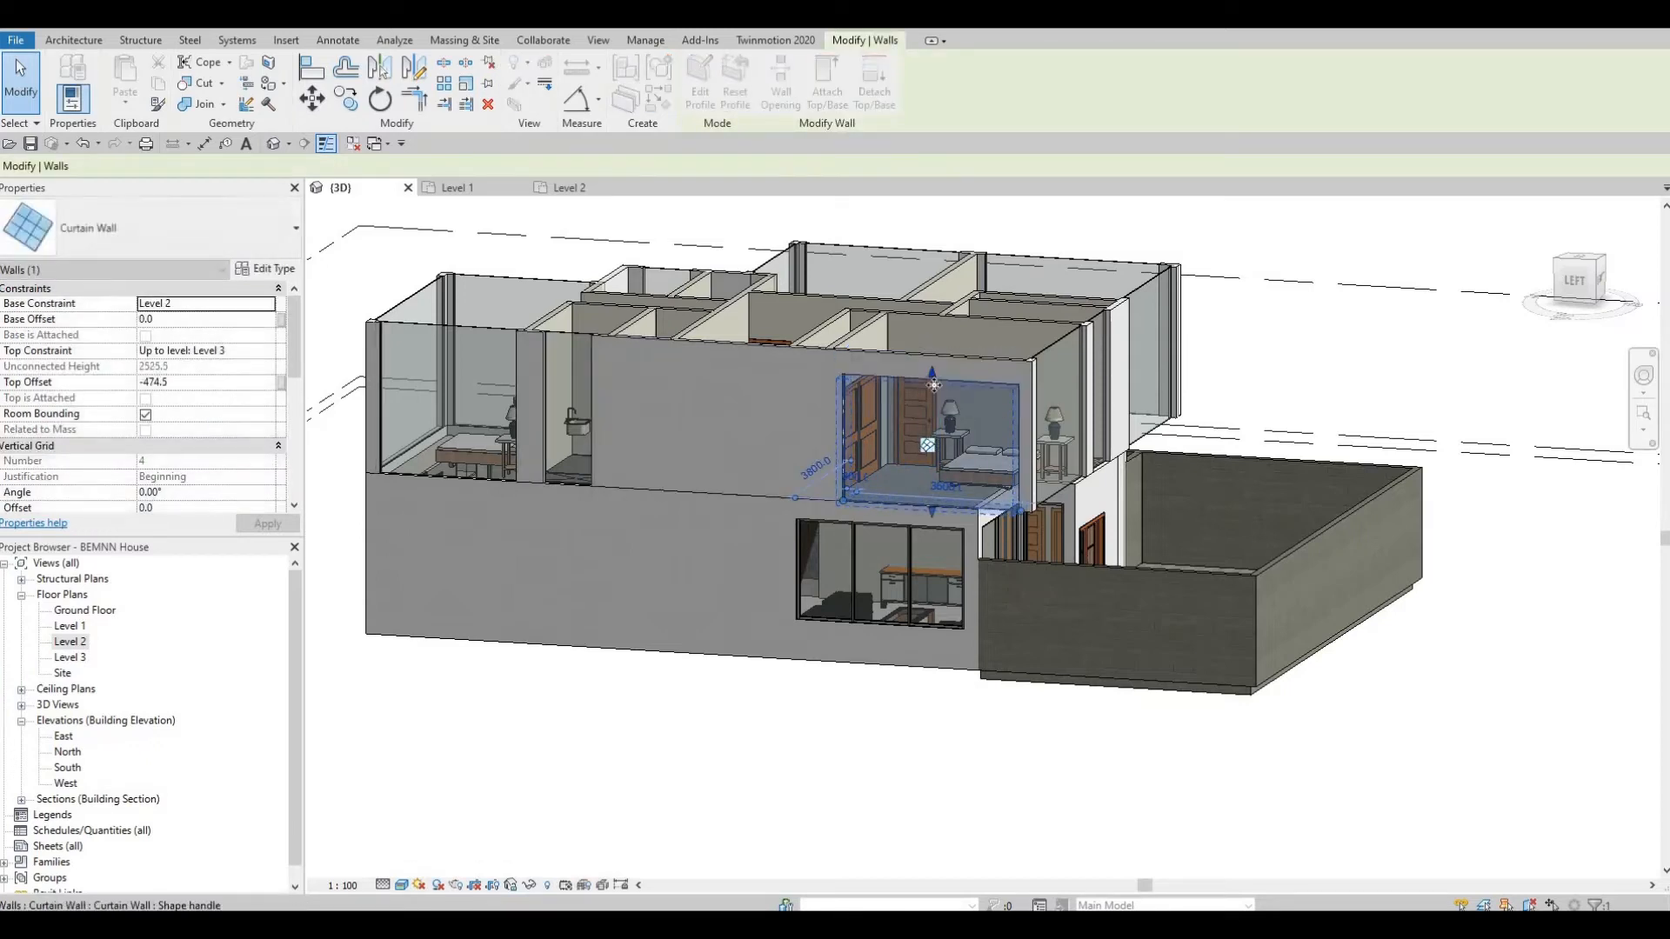
- Try to change the southwest bedroom's west curtain wall to a Top Offset of -400
{"action": "scroll", "coordinate": [900, 409], "scroll_direction": "up", "scroll_amount": 3}
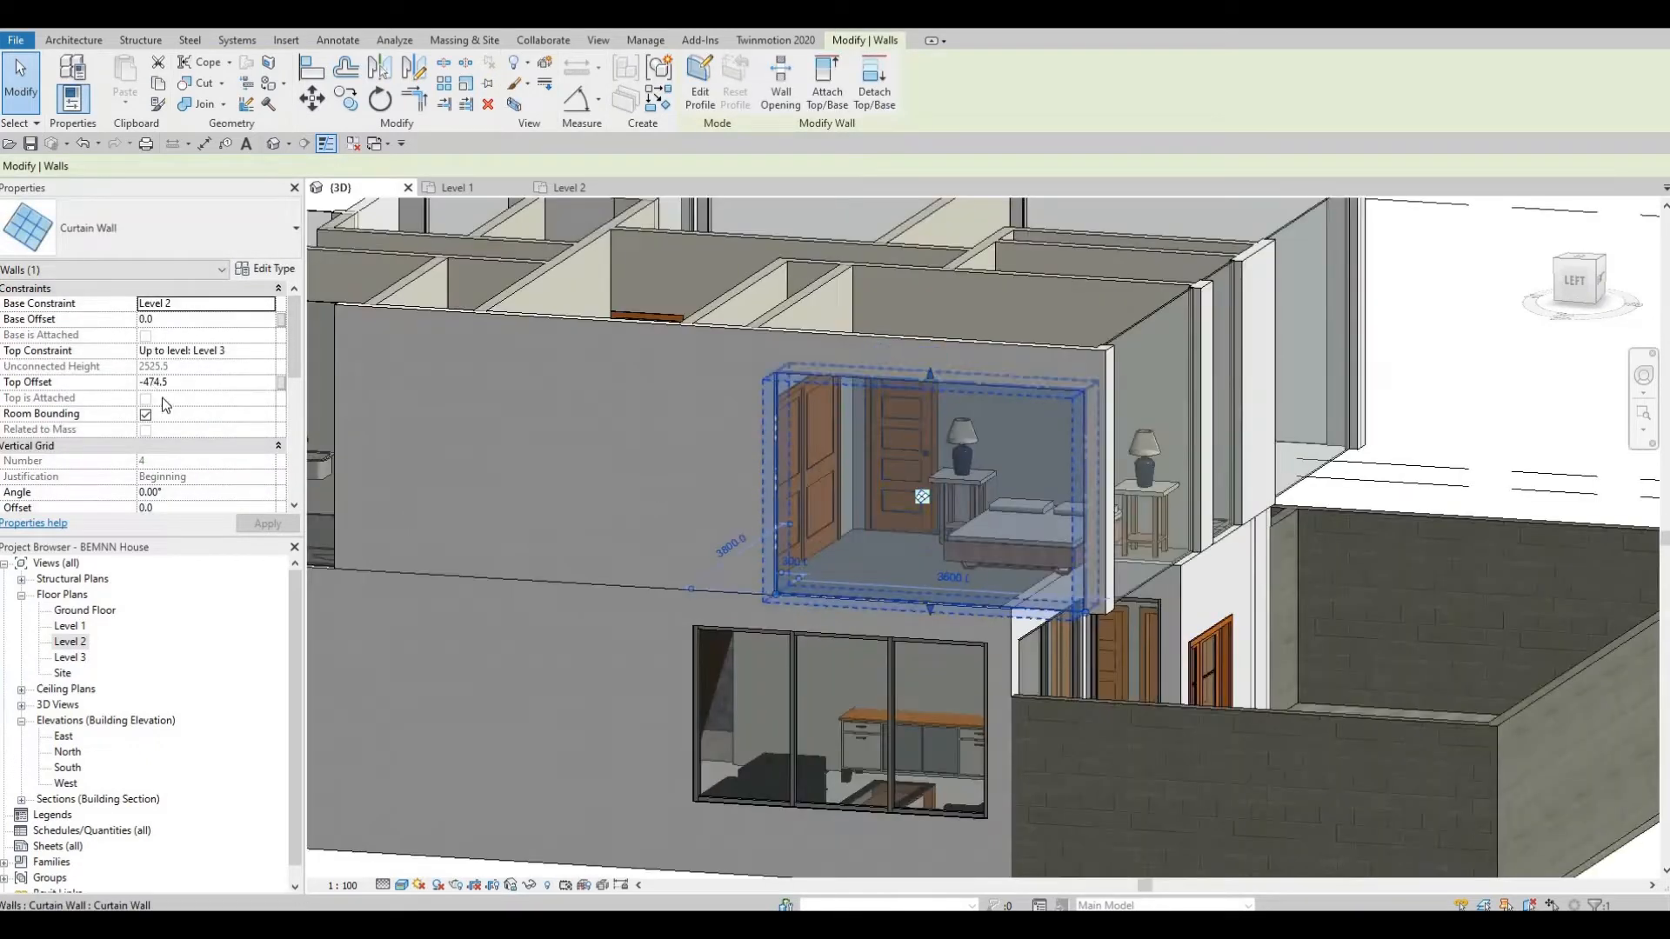
{"action": "left_click", "coordinate": [199, 381]}
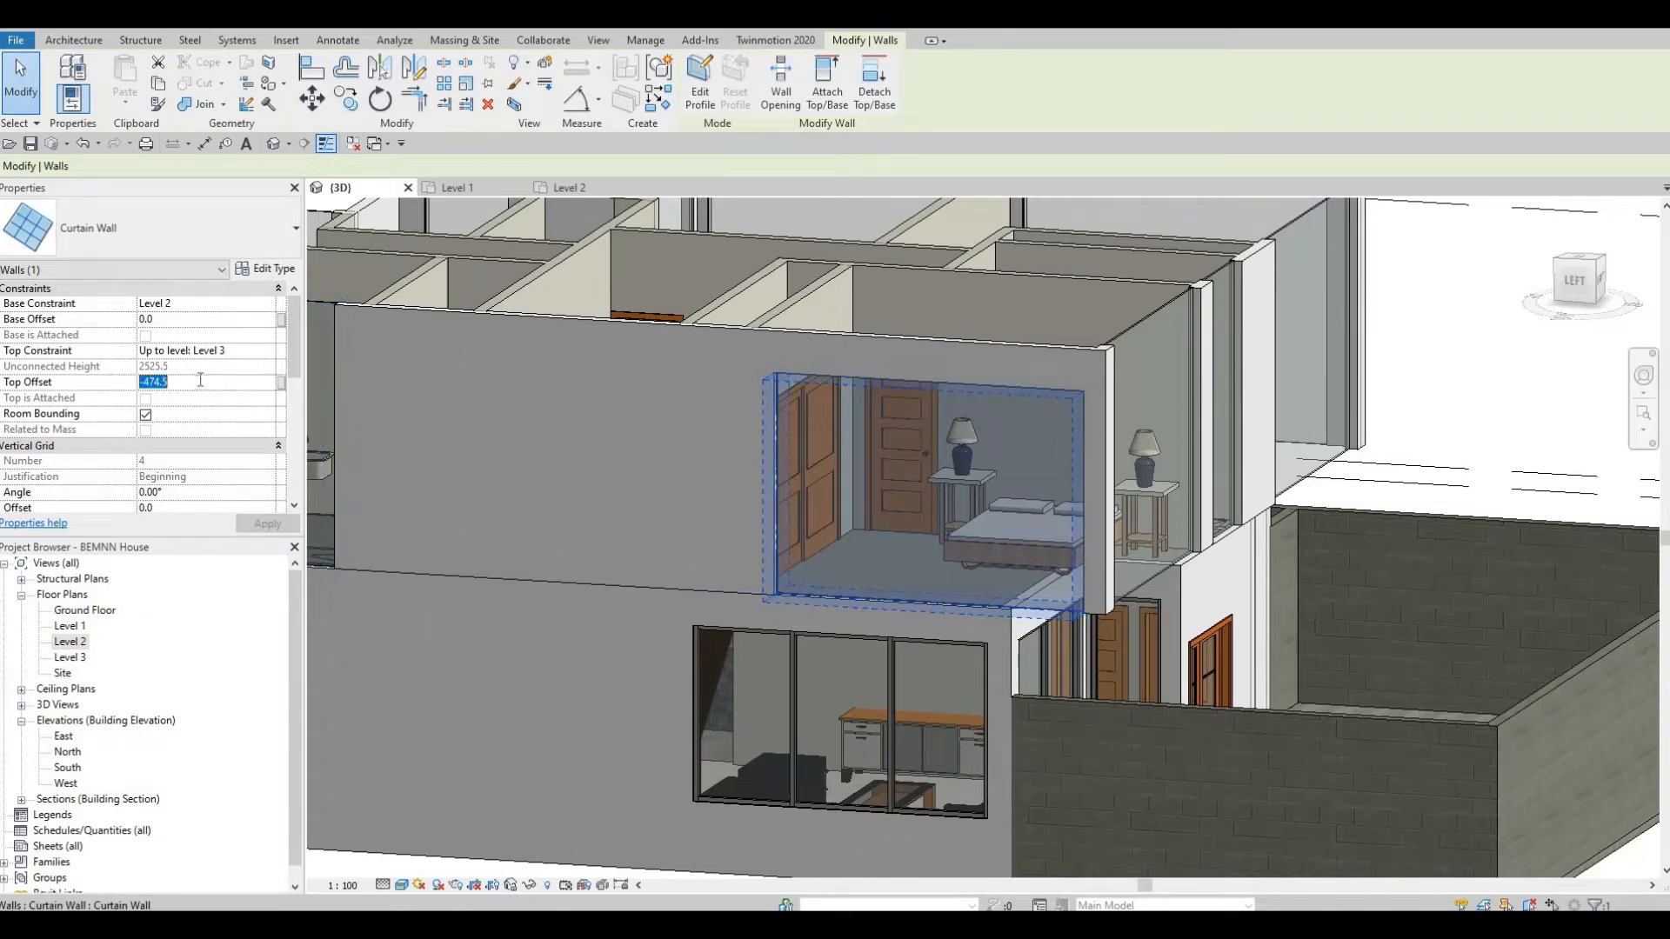
{"action": "type", "text": "-"}
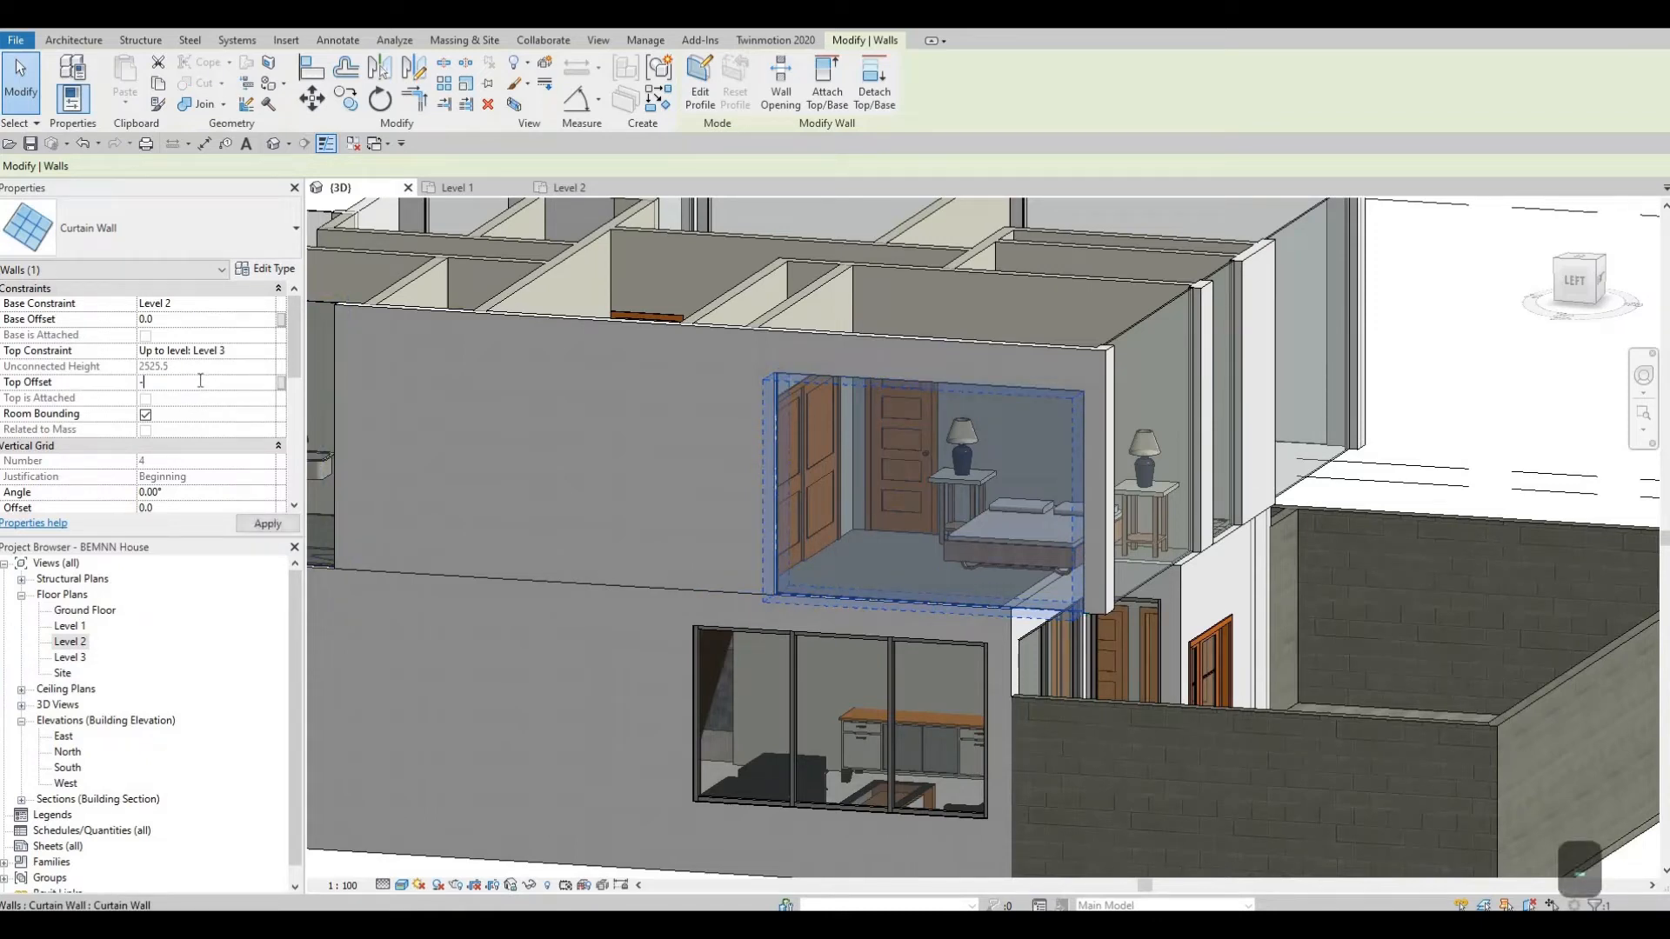
{"action": "type", "text": "40"}
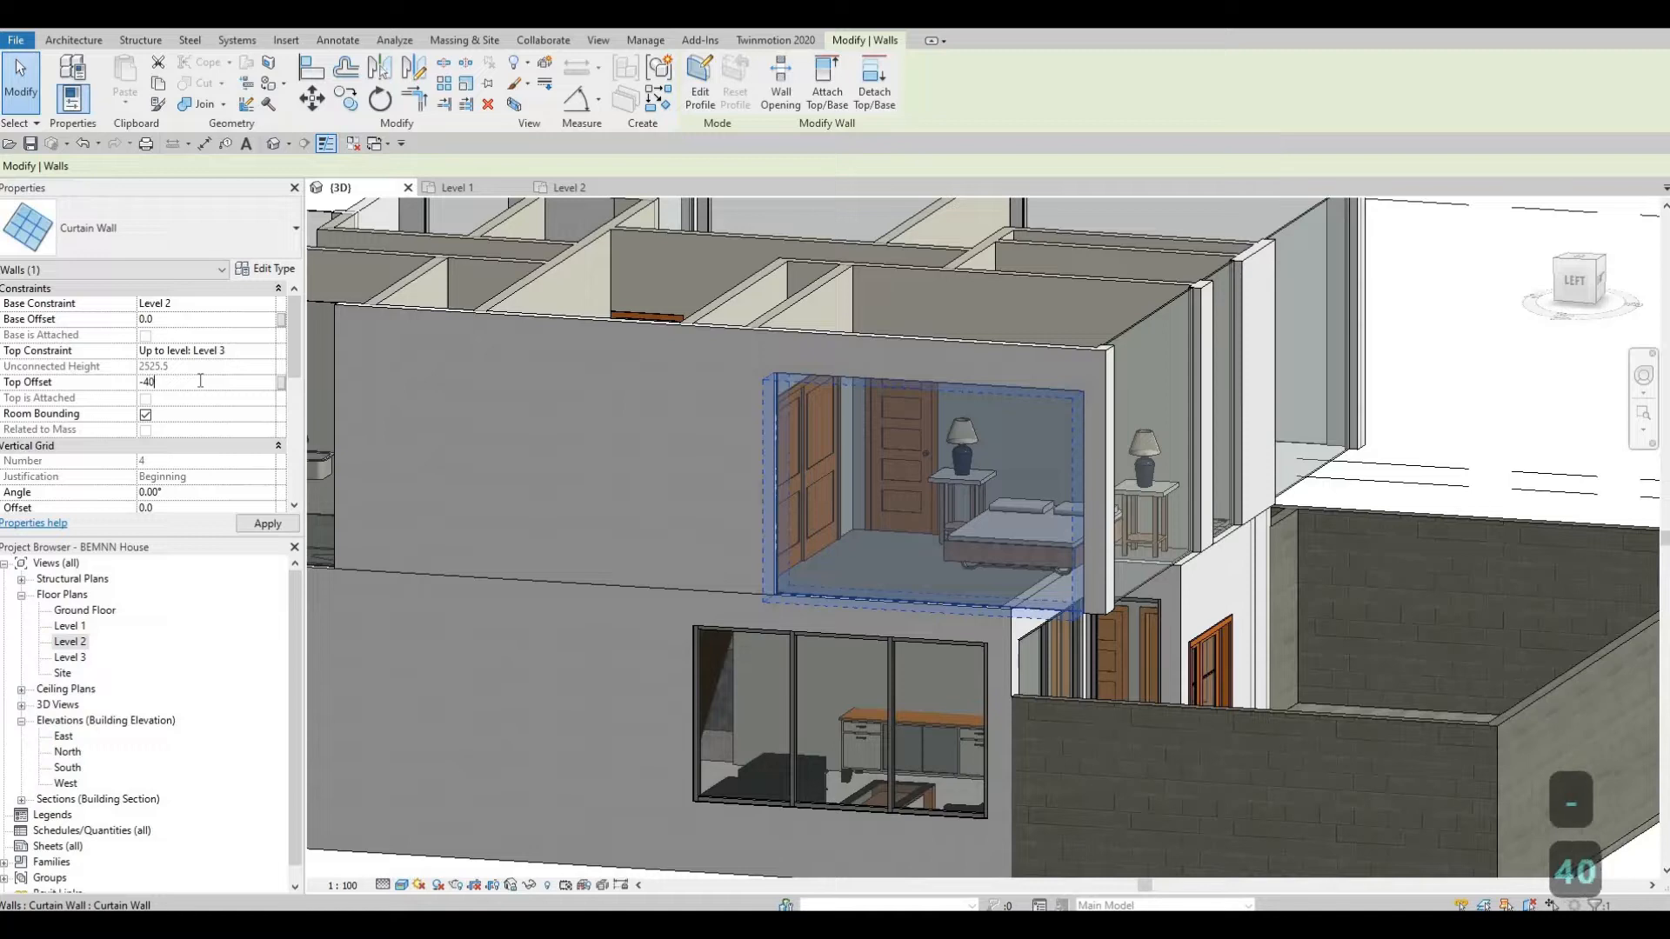
{"action": "type", "text": "0"}
{"action": "key", "text": "Return"}
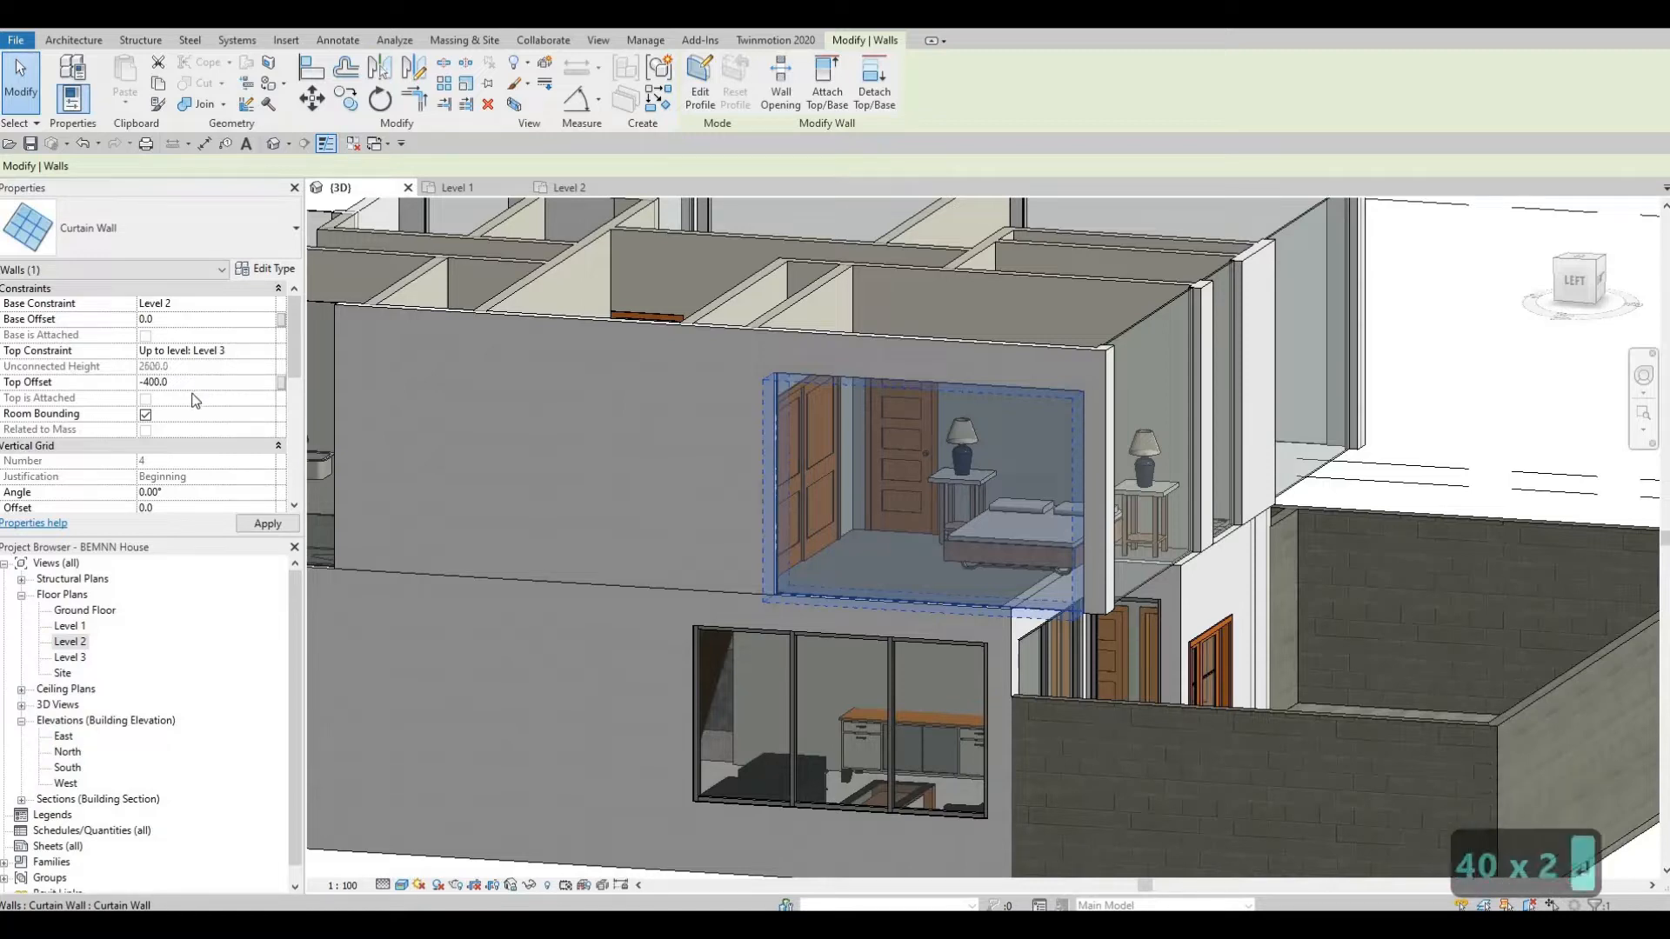
{"action": "key", "text": "Escape"}
{"action": "key", "text": "Escape"}
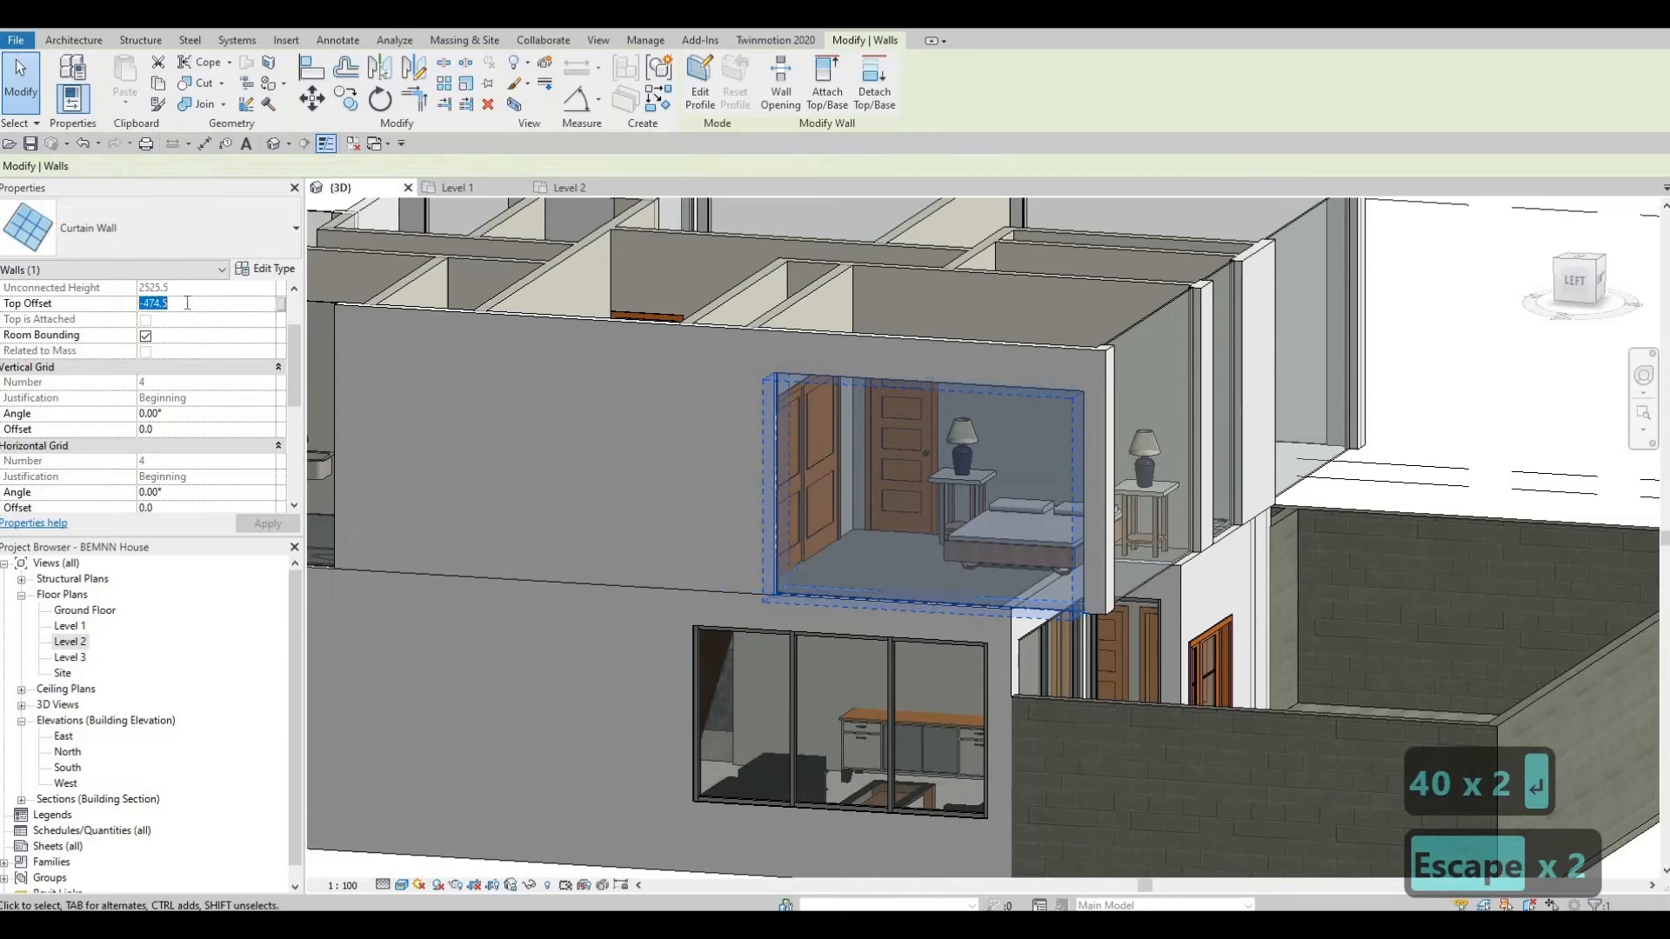
- Set the Top Offset of the southwest bedroom's west curtain wall to -400 and deselect it
{"action": "type", "text": "-400"}
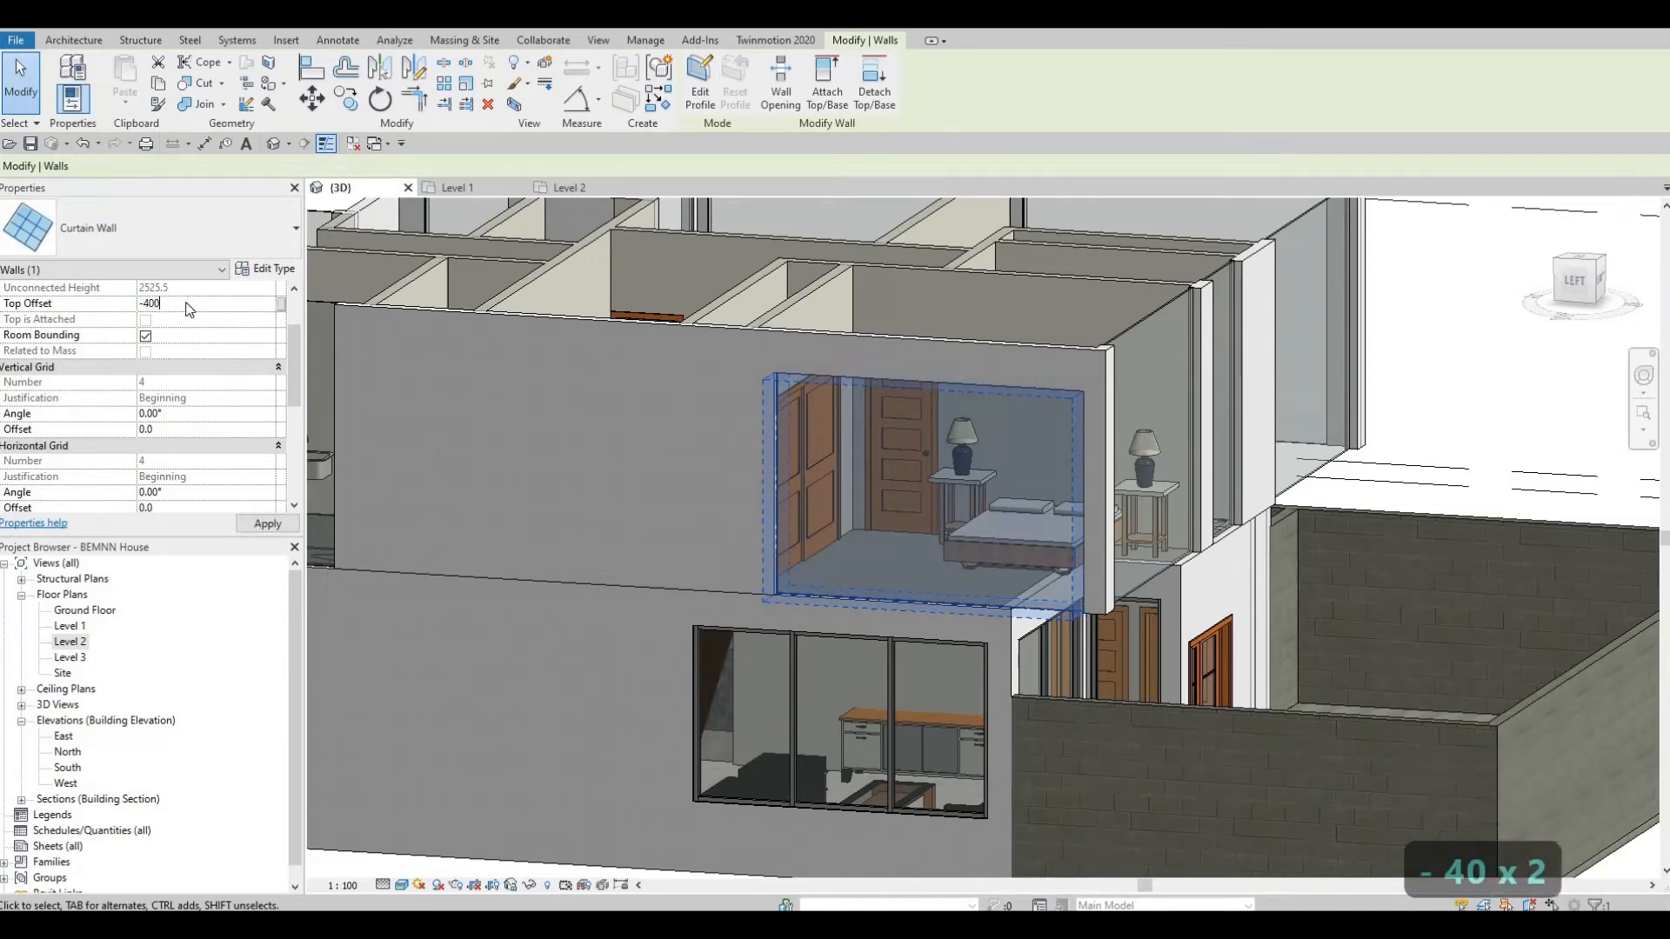
{"action": "key", "text": "Return"}
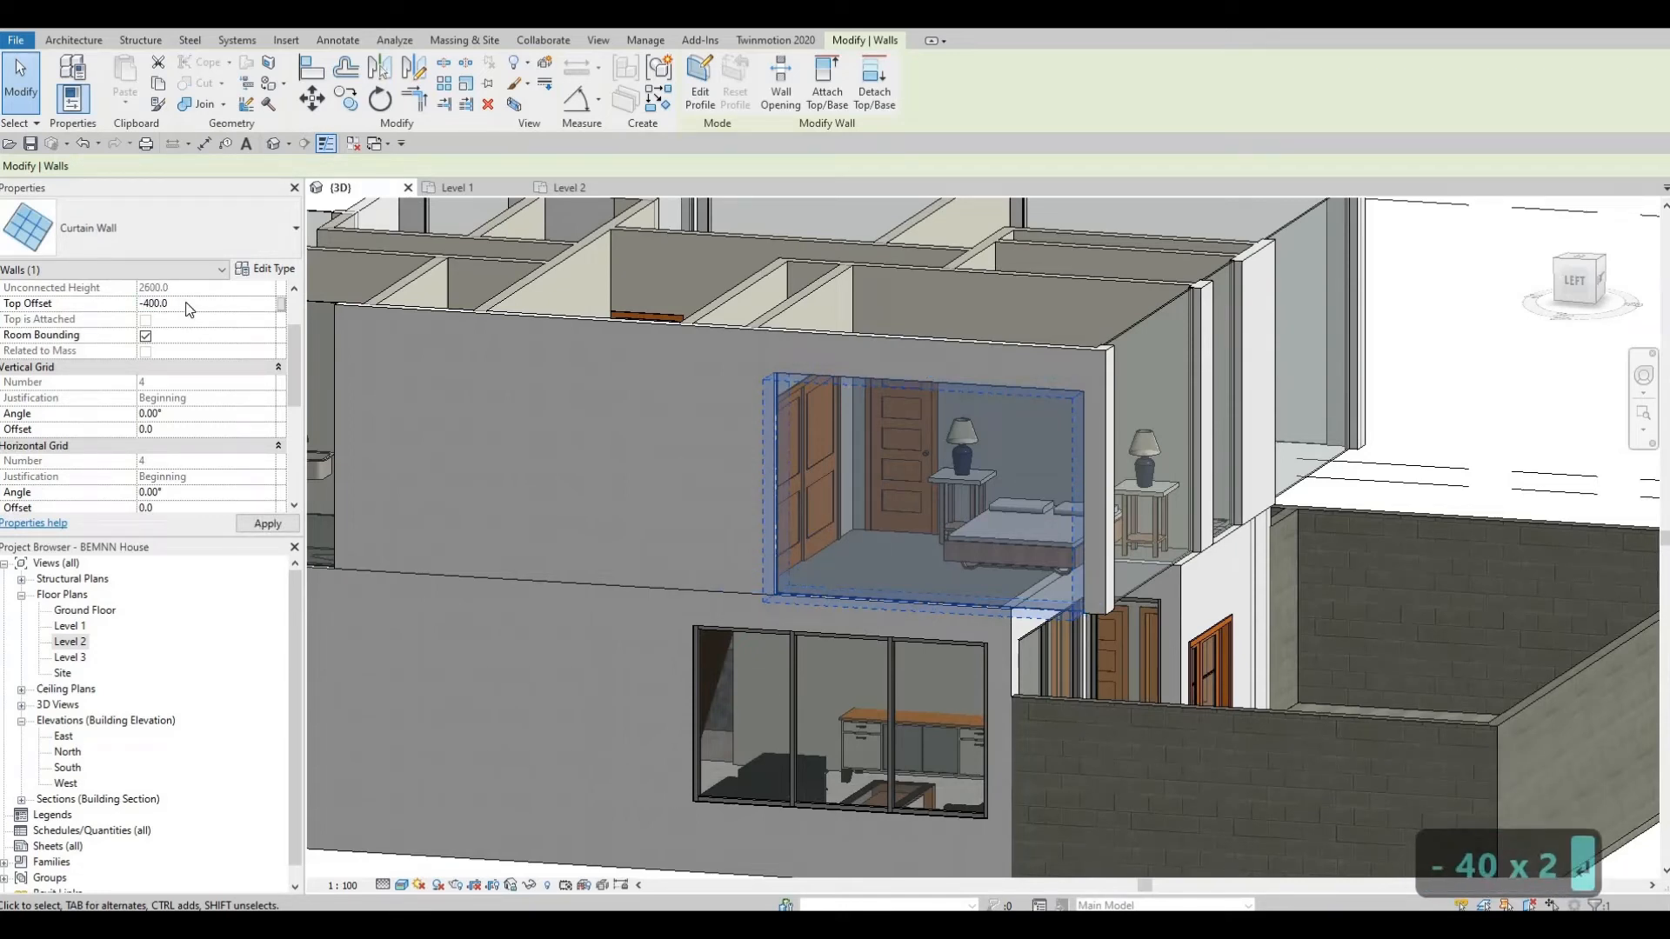
{"action": "key", "text": "Escape"}
{"action": "key", "text": "Escape"}
- Align the tops of the three south-facing curtain walls with the lowered top of the southwest bedroom's west curtain wall
{"action": "middle_click_drag", "start_coordinate": [948, 378], "coordinate": [795, 522], "text": "shift"}
{"action": "key", "text": "a"}
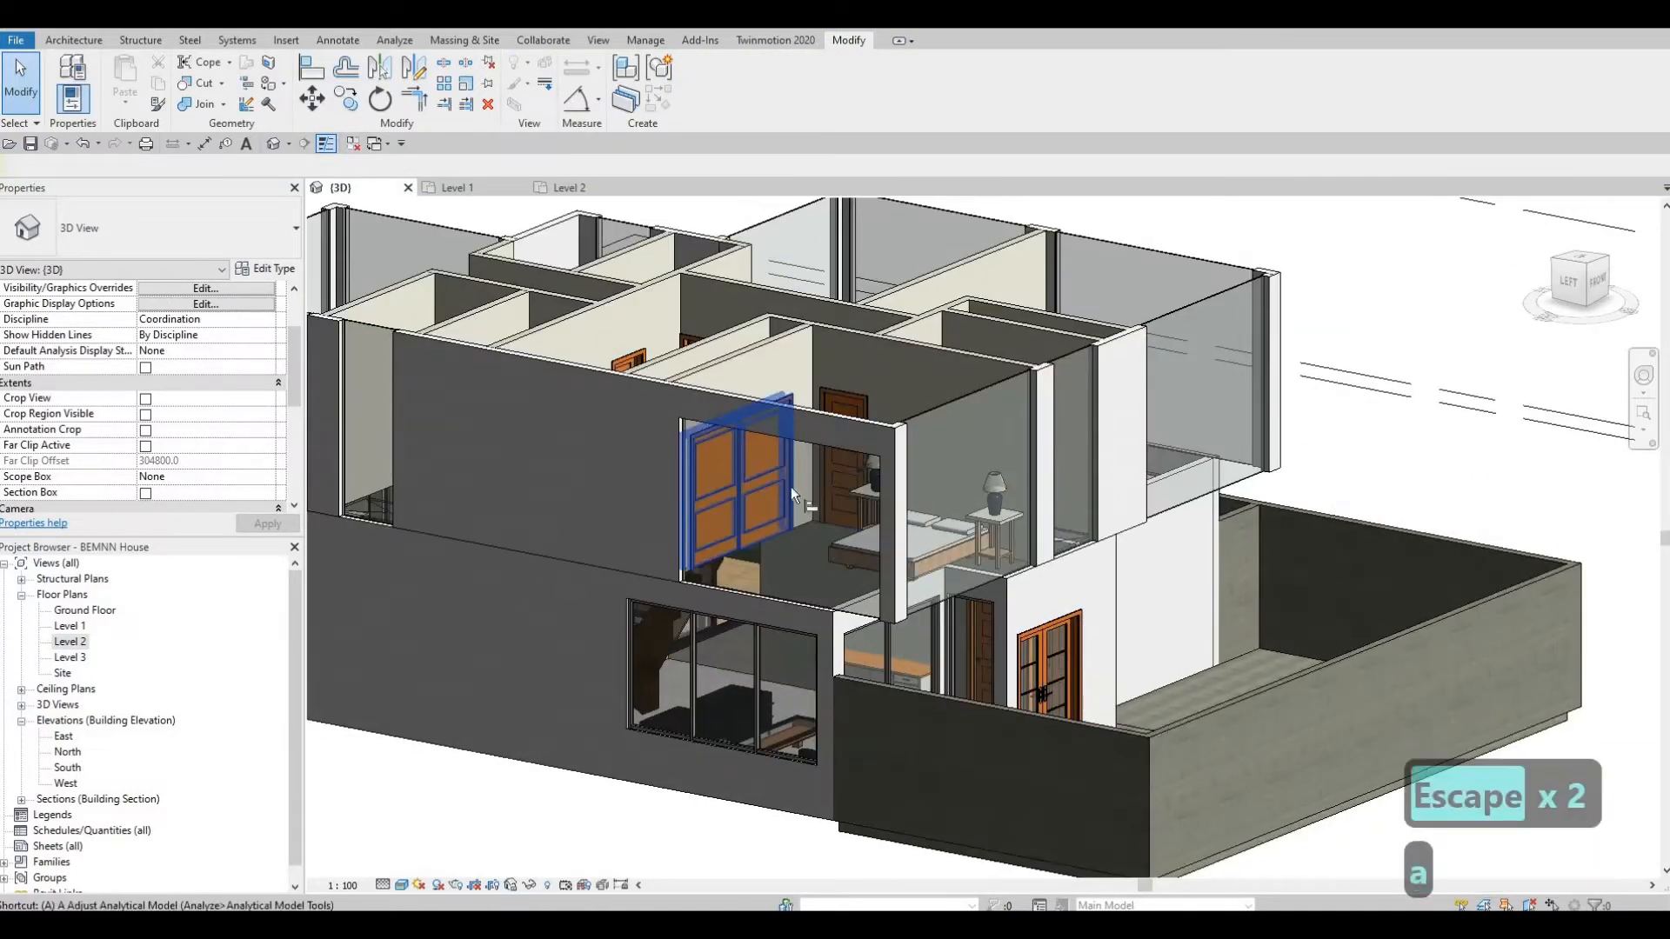
{"action": "key", "text": "l"}
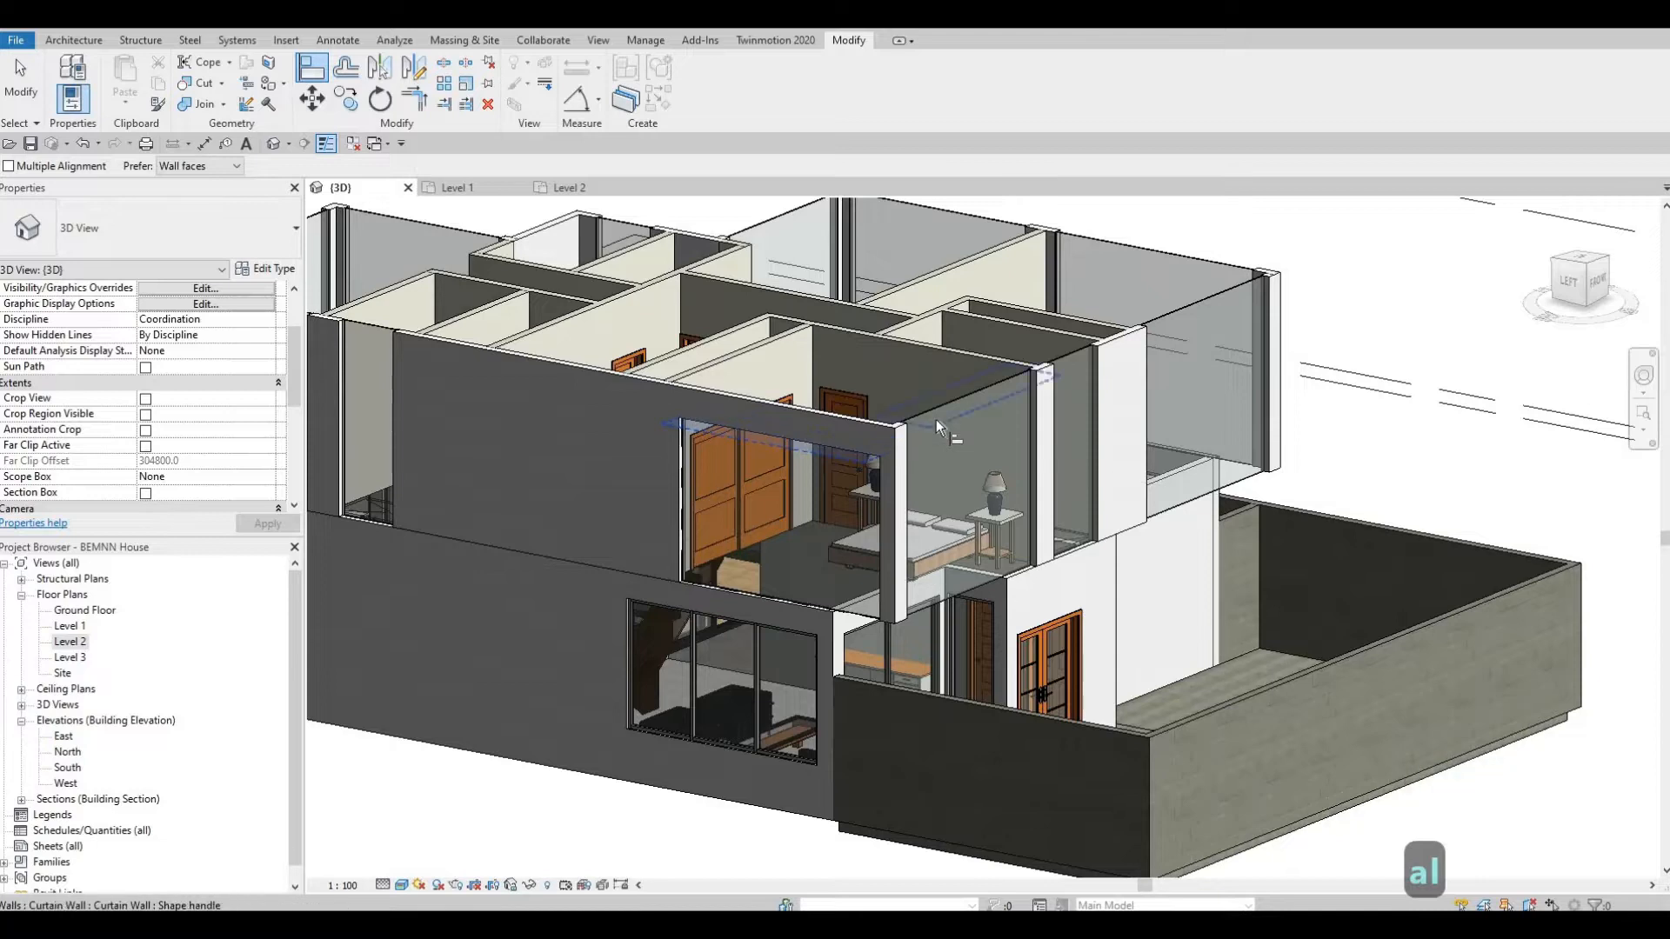
{"action": "left_click", "coordinate": [962, 415]}
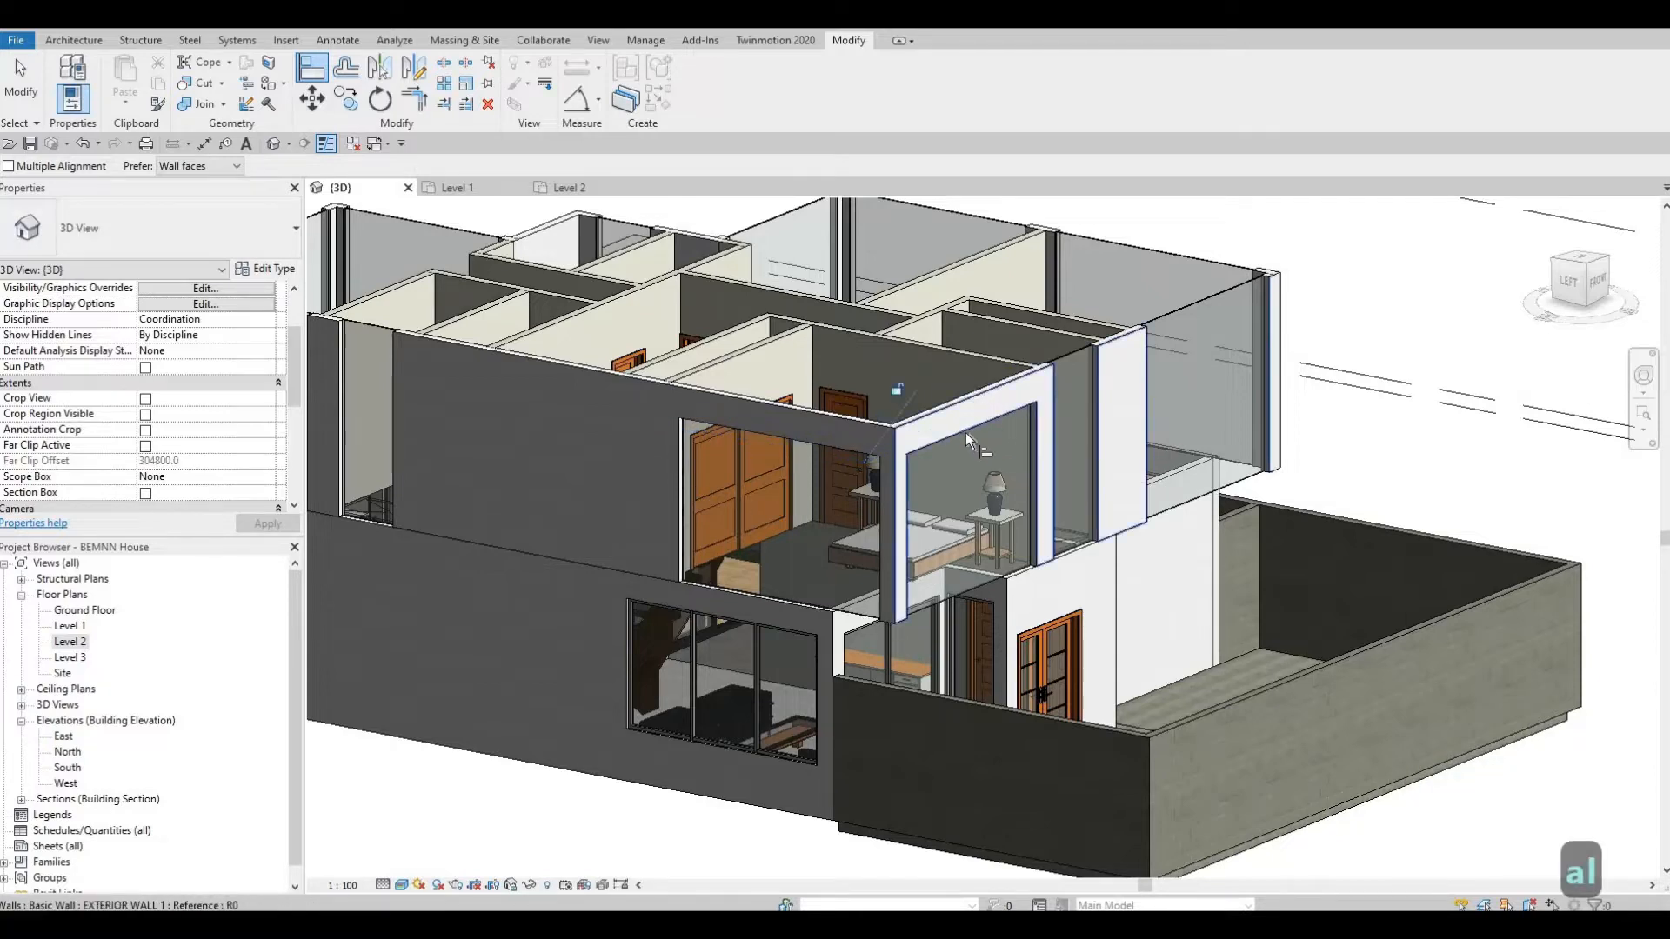
{"action": "left_click", "coordinate": [1082, 363]}
{"action": "left_click", "coordinate": [1005, 421]}
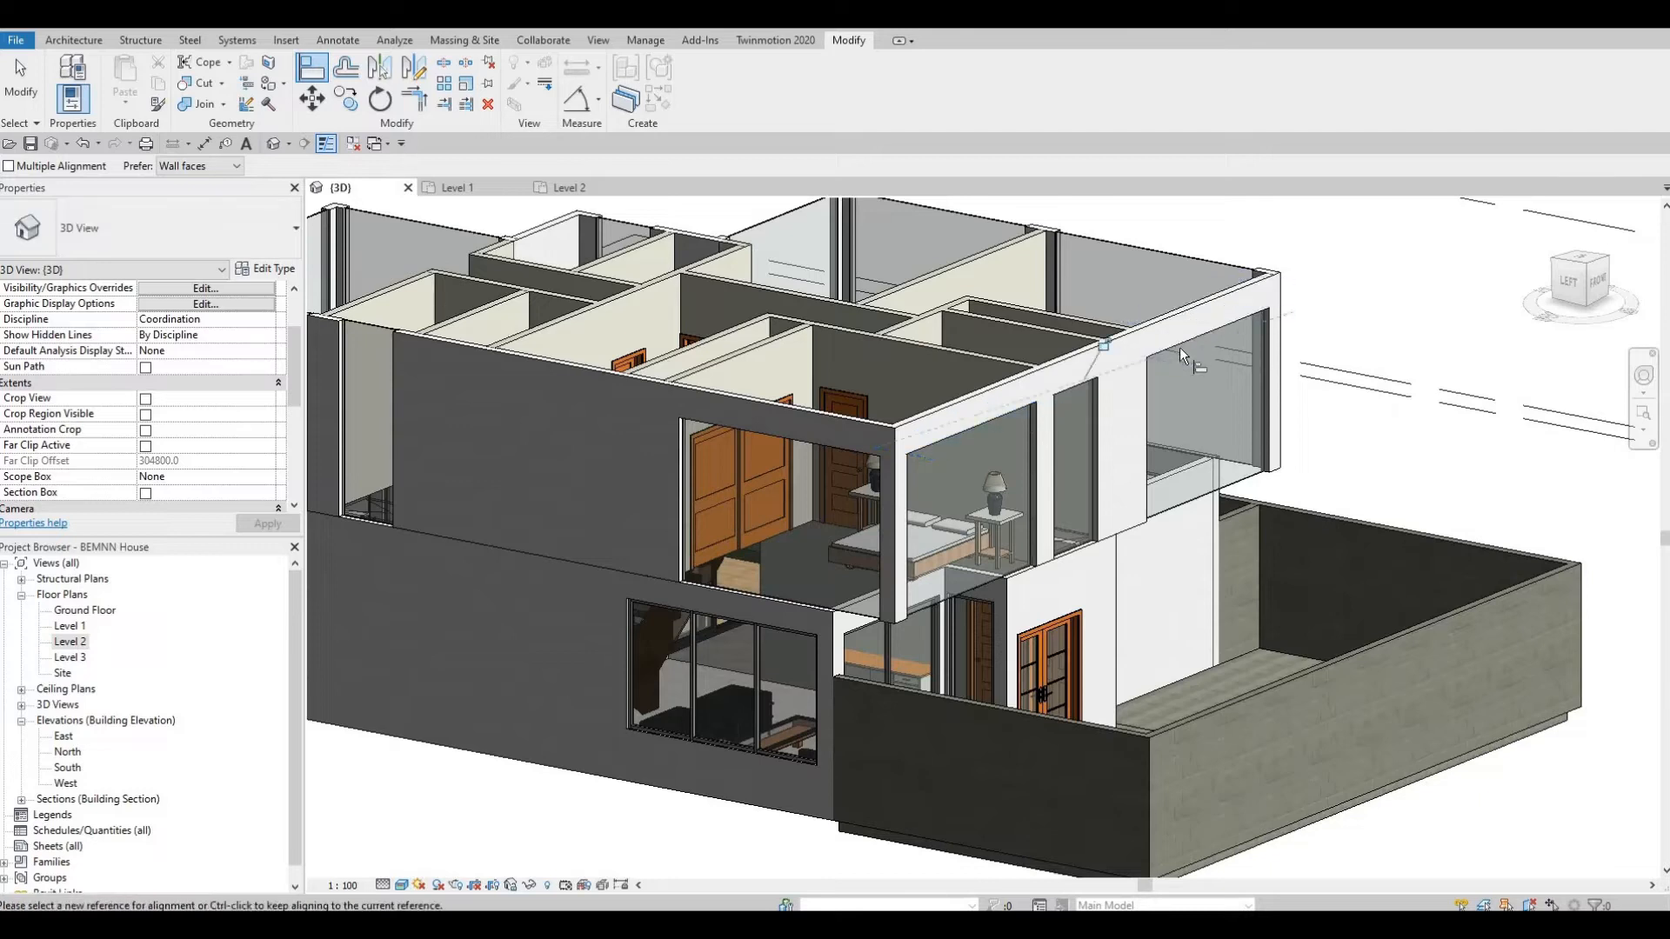
{"action": "left_click", "coordinate": [1177, 351]}
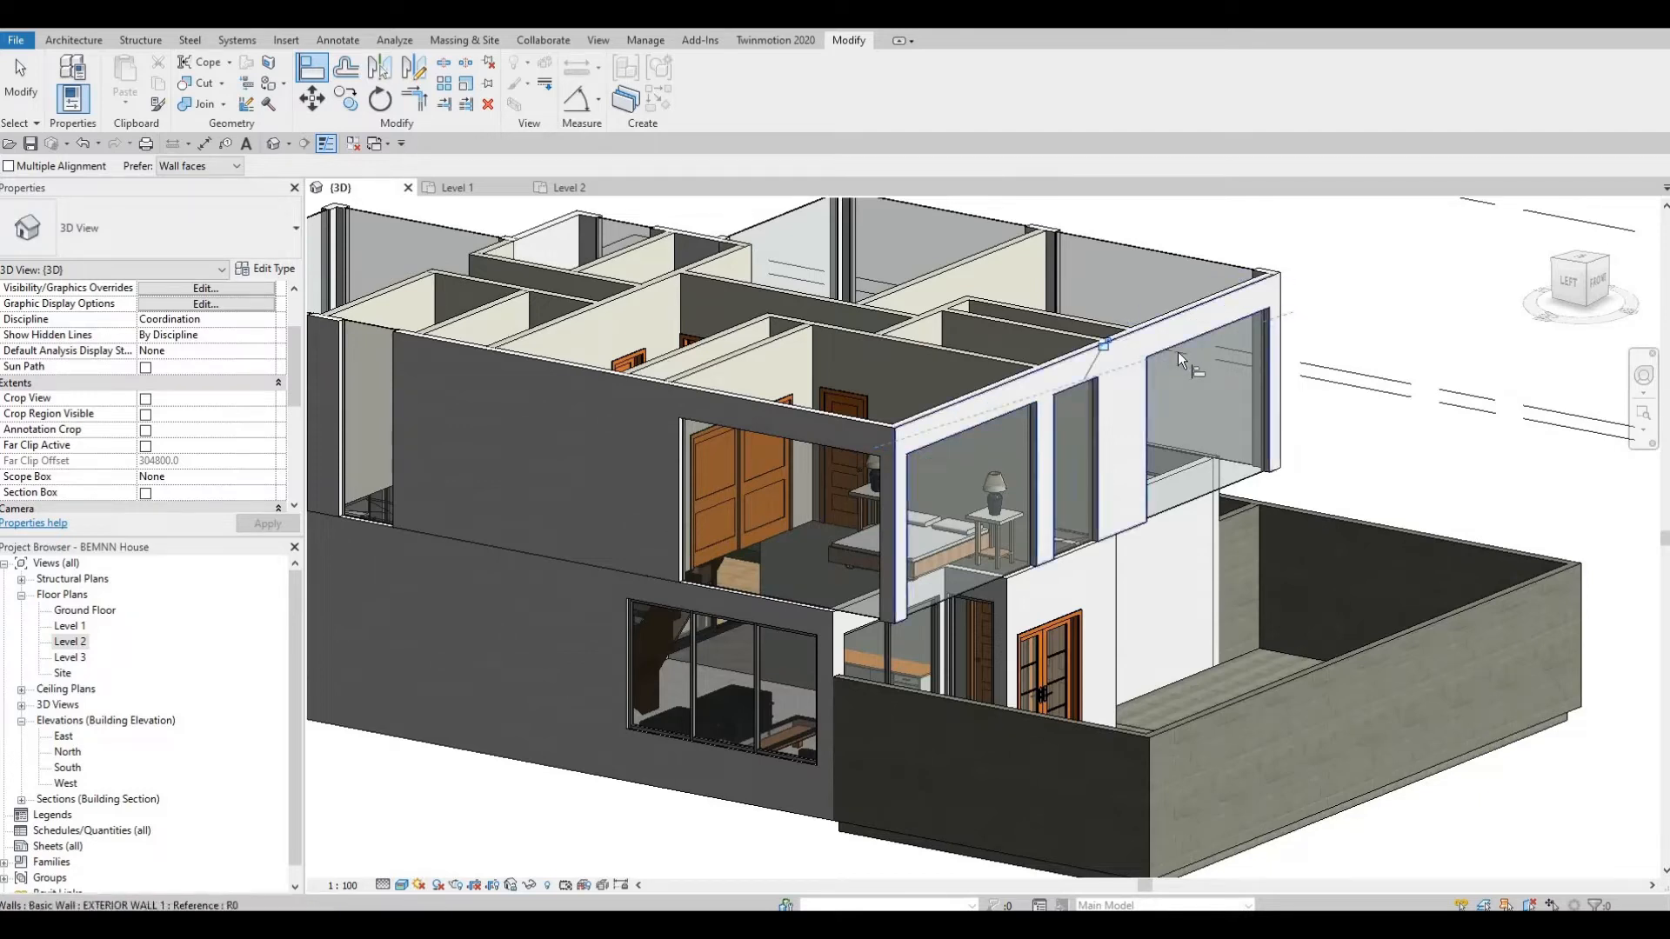
- Align the tops of the eastern bedrooms' remaining curtain walls and the west bathroom's curtain wall with the same lowered height
{"action": "left_click", "coordinate": [1139, 284]}
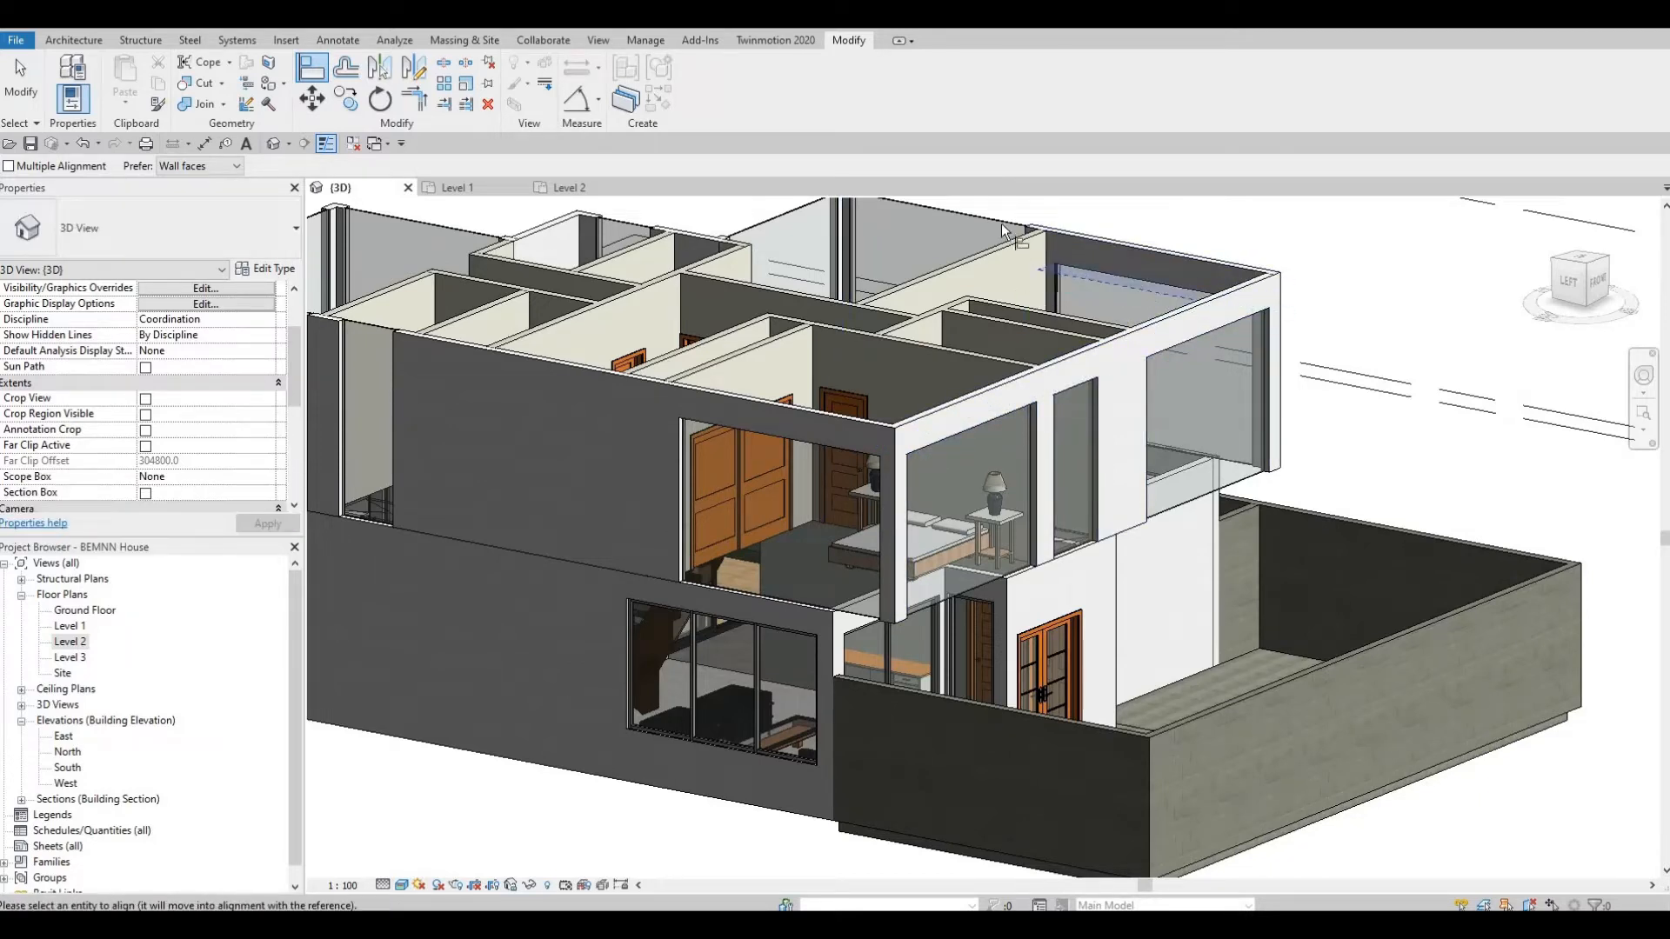
{"action": "left_click", "coordinate": [887, 254]}
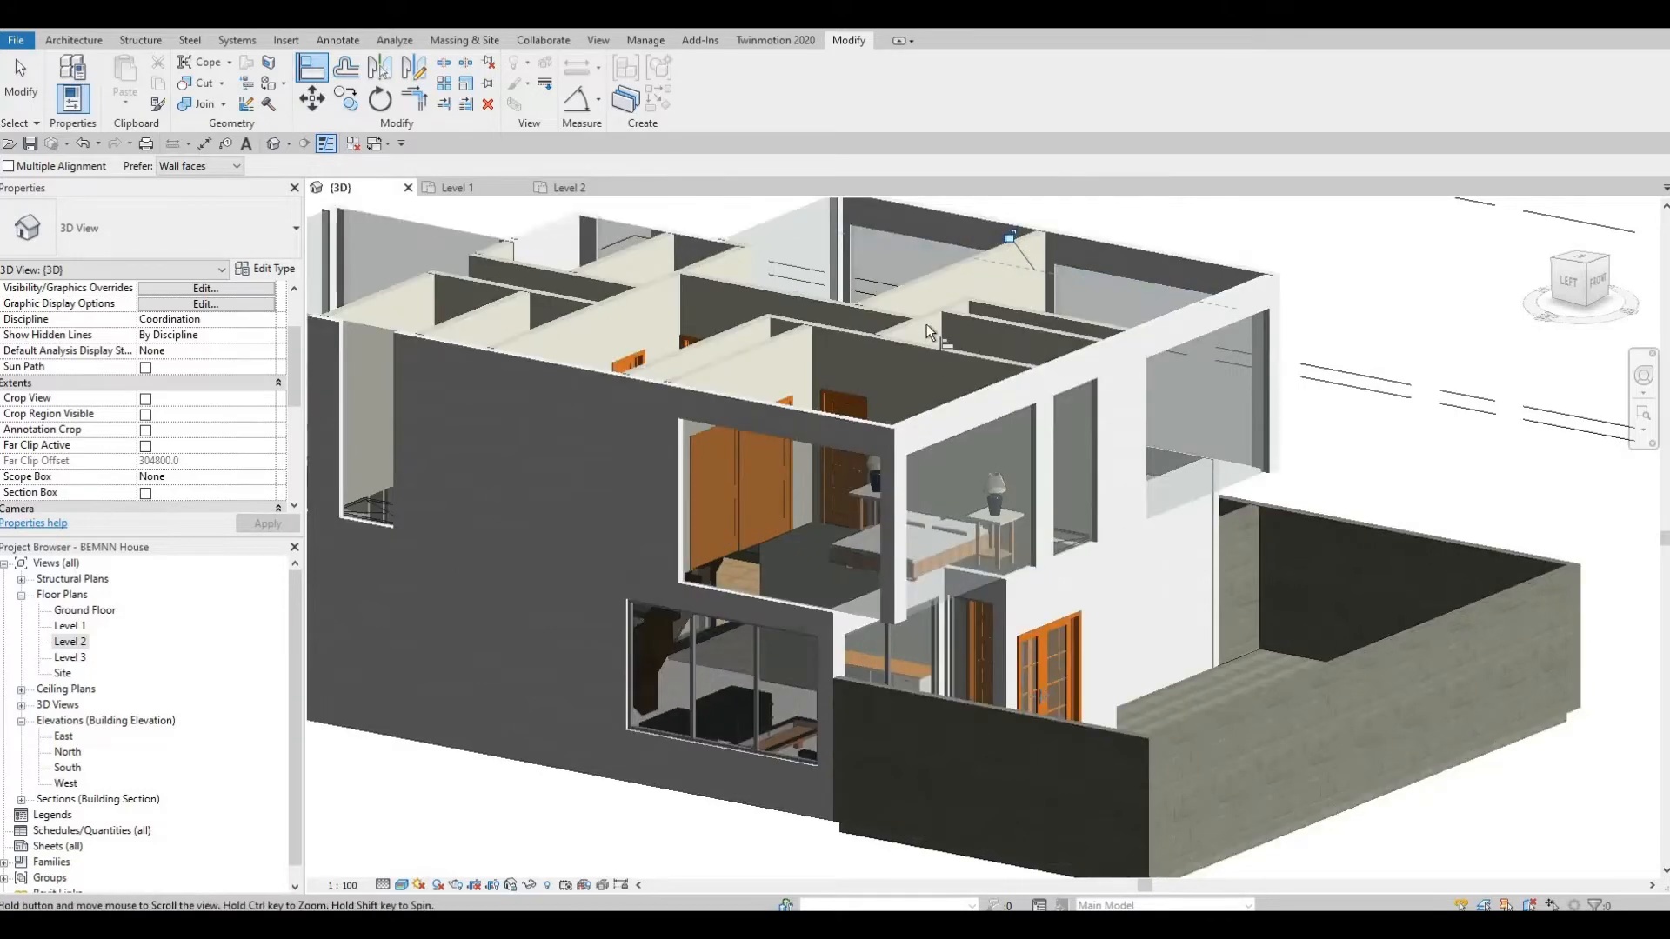
{"action": "middle_click_drag", "start_coordinate": [926, 324], "coordinate": [967, 421]}
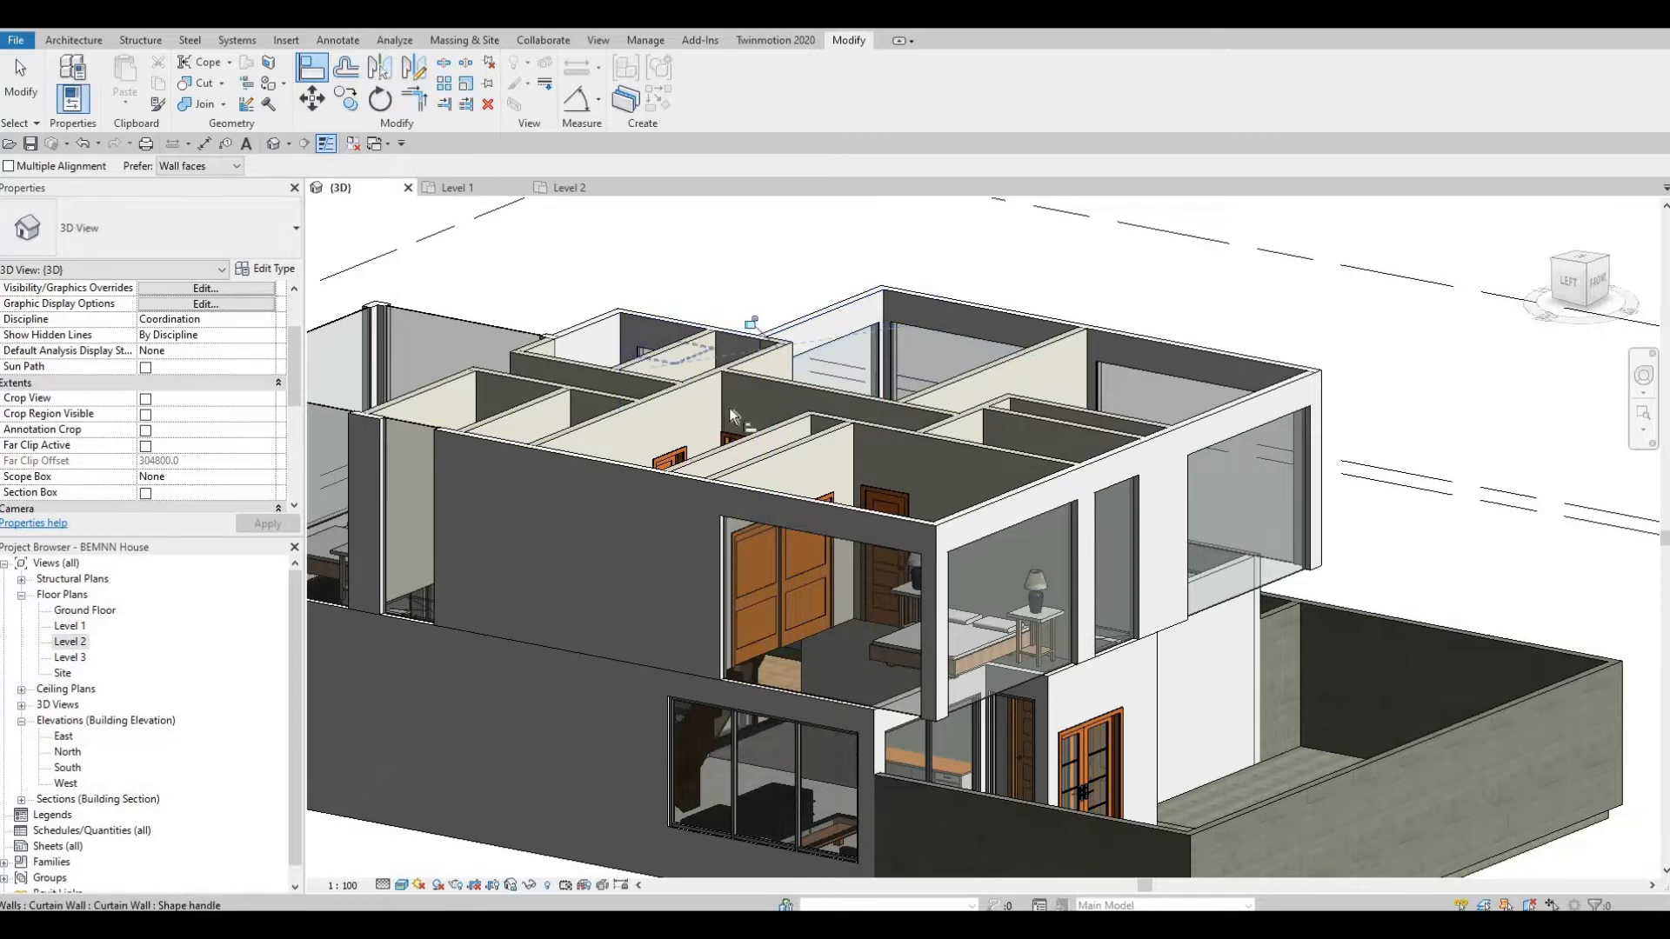
{"action": "left_click", "coordinate": [686, 478]}
{"action": "left_click", "coordinate": [423, 473]}
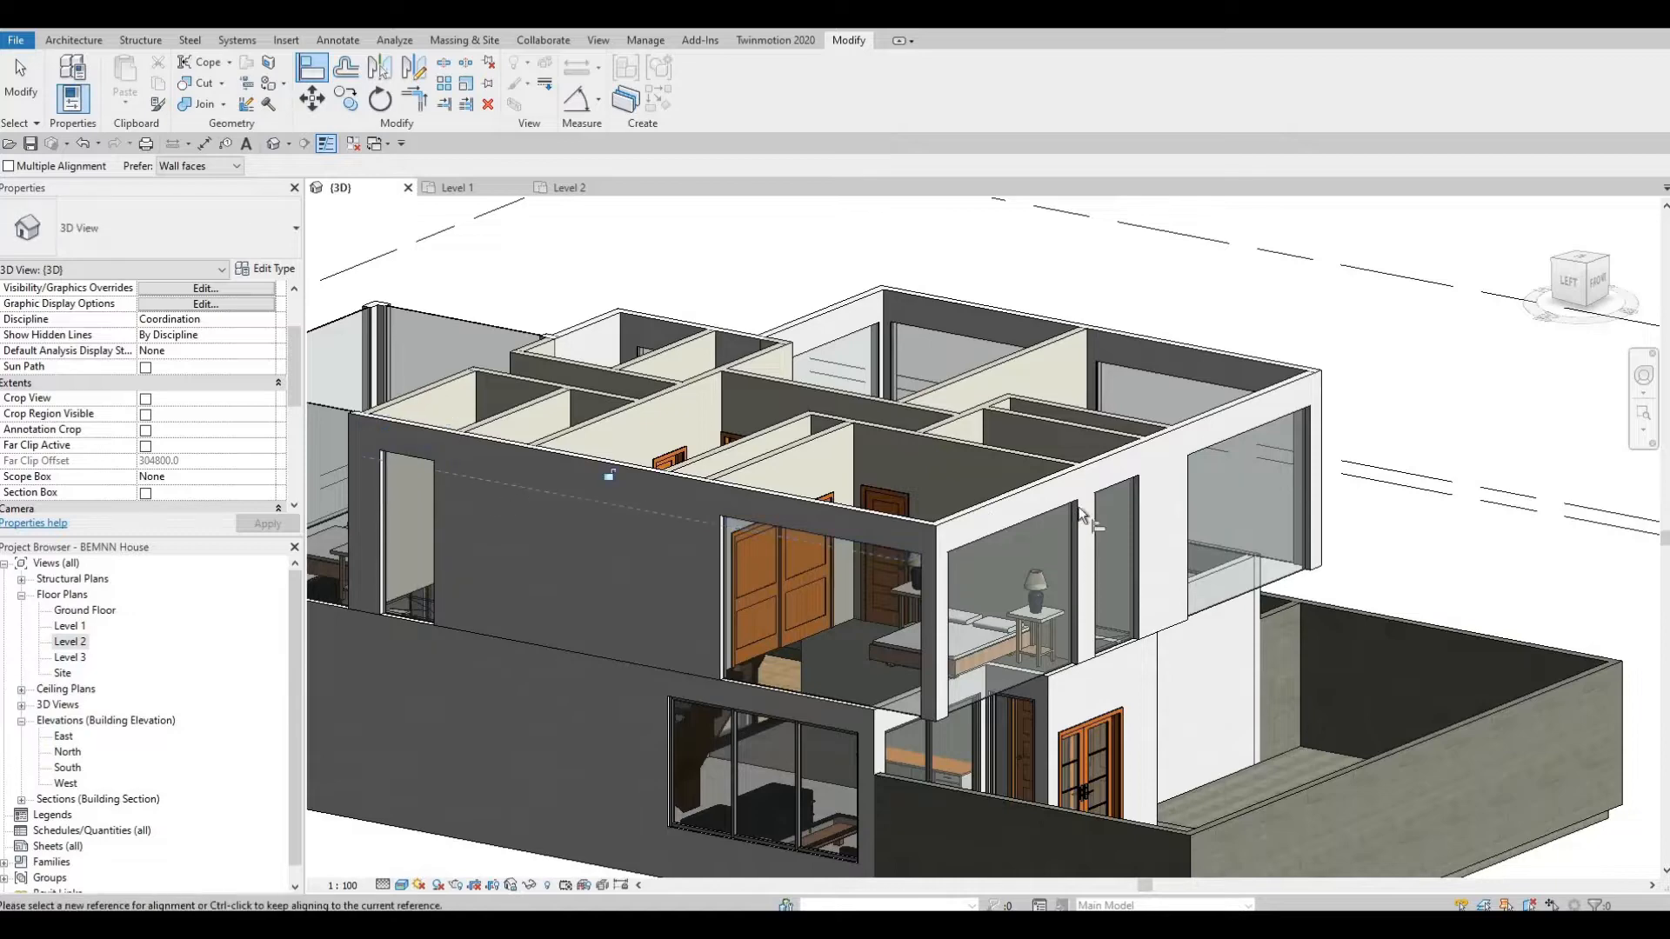
- Align the tops of the northwest bedroom's west, north and east curtain walls with the lowered height of the neighbouring bathroom's curtain wall
{"action": "middle_click_drag", "start_coordinate": [383, 563], "coordinate": [983, 584]}
{"action": "left_click", "coordinate": [998, 500]}
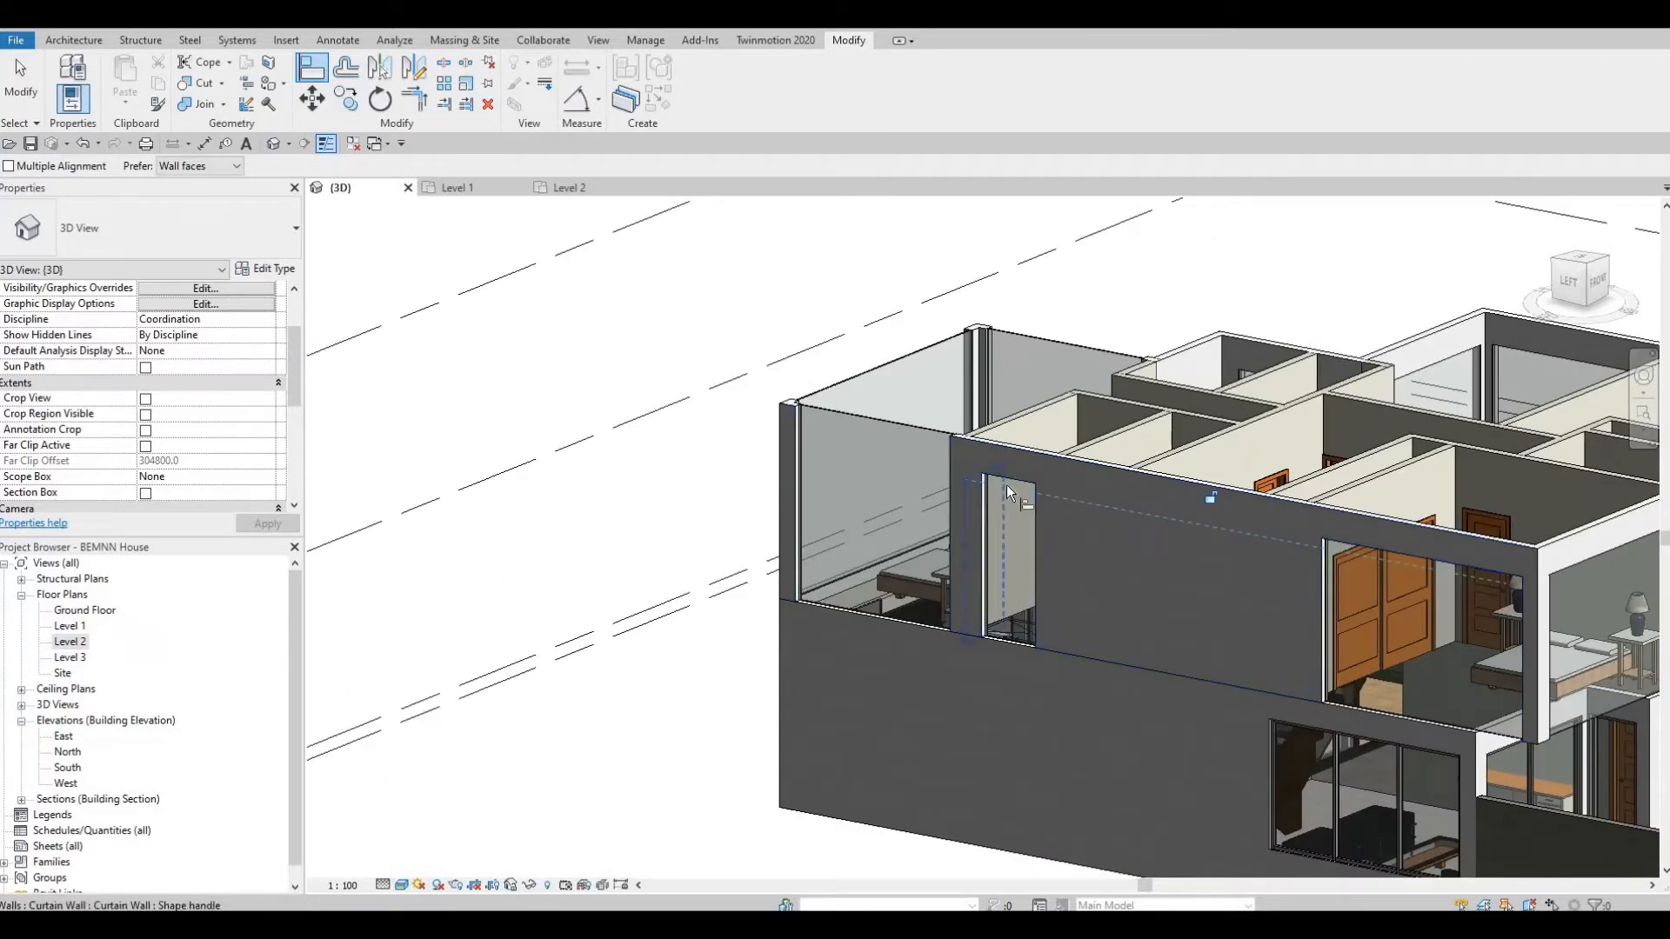
{"action": "left_click", "coordinate": [900, 412]}
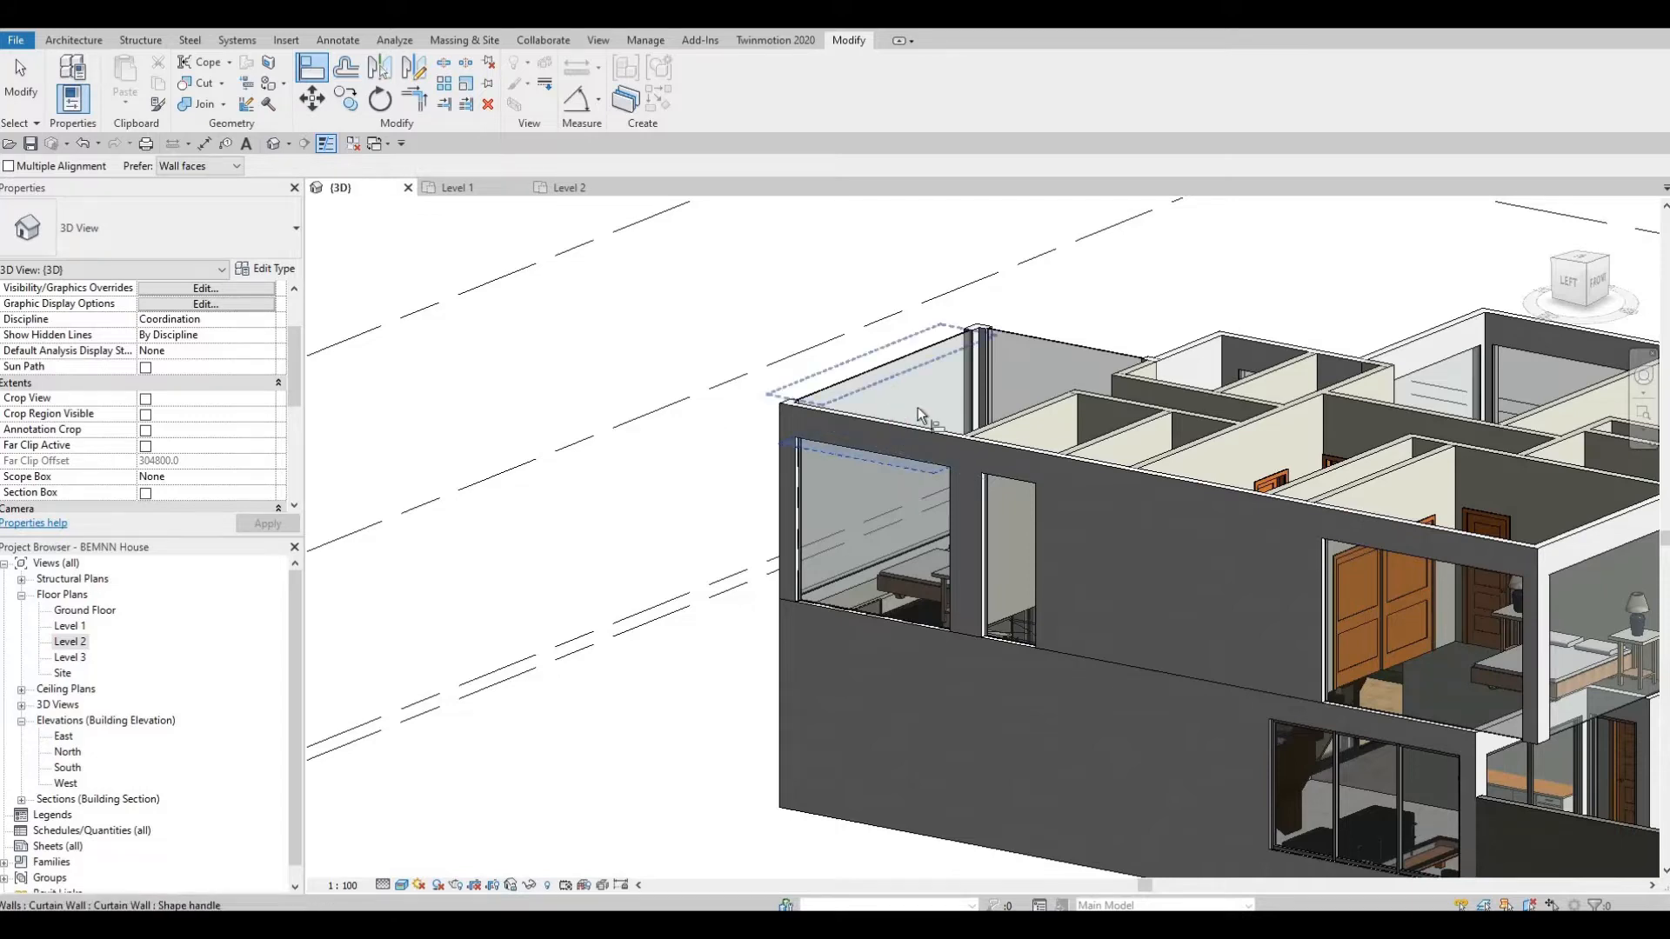
{"action": "left_click", "coordinate": [1068, 352]}
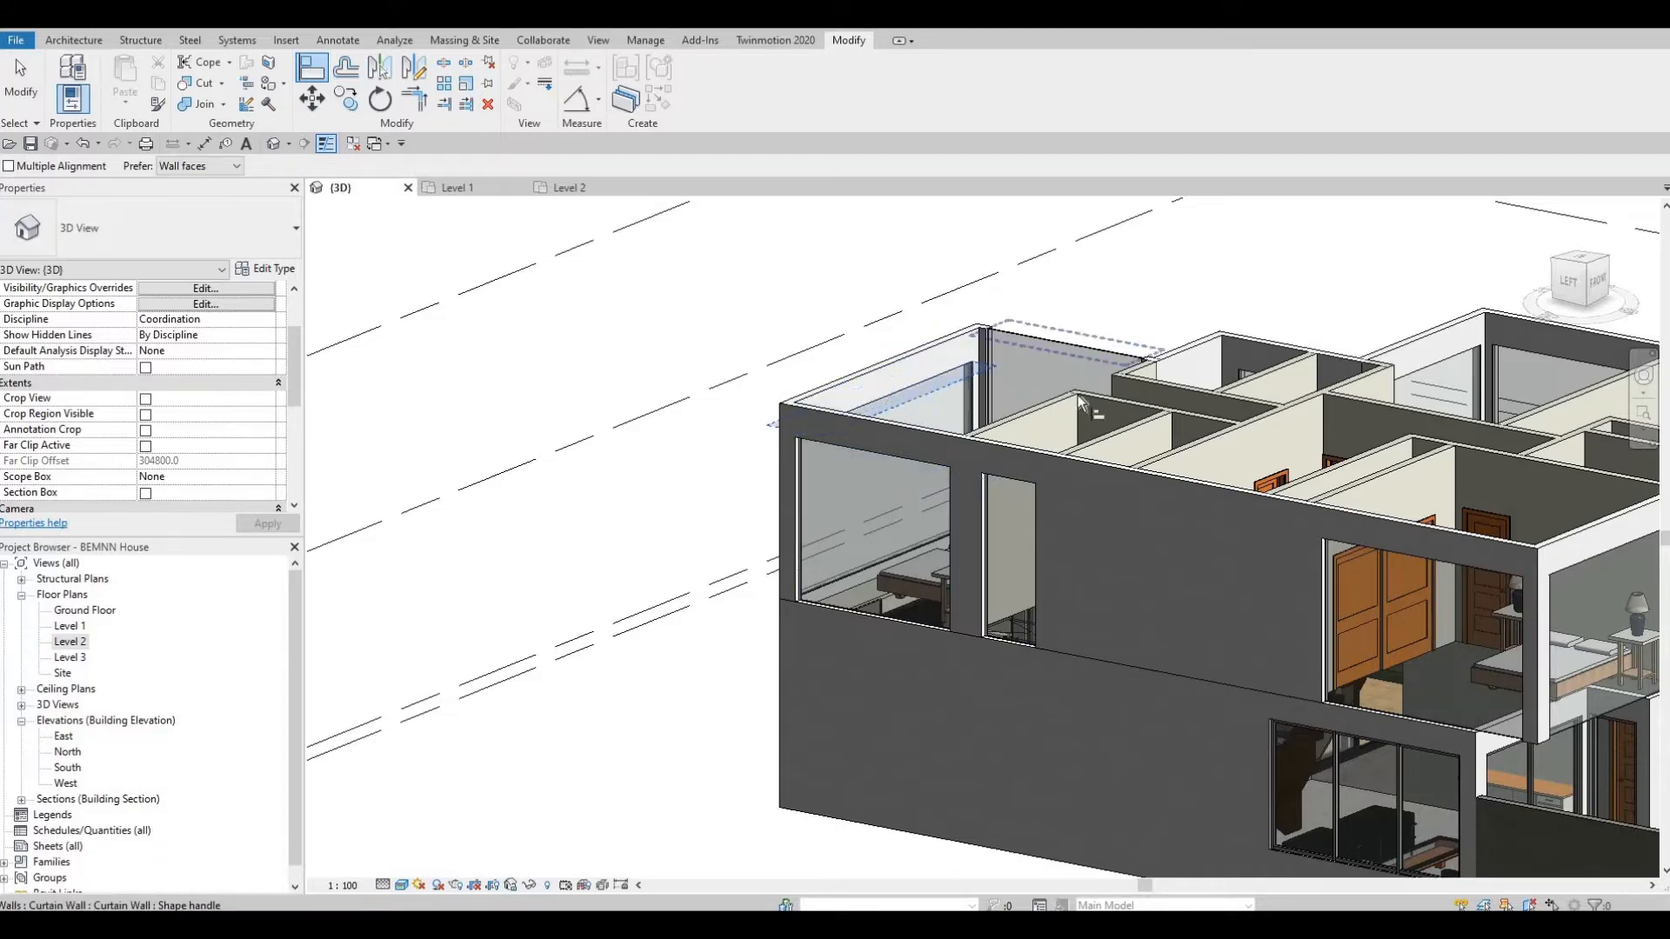
{"action": "left_click", "coordinate": [1078, 395]}
{"action": "middle_click_drag", "start_coordinate": [1318, 559], "coordinate": [839, 323], "text": "shift"}
{"action": "scroll", "coordinate": [839, 323], "scroll_direction": "down", "scroll_amount": 1}
{"action": "middle_click_drag", "start_coordinate": [1082, 448], "coordinate": [987, 422], "text": "shift"}
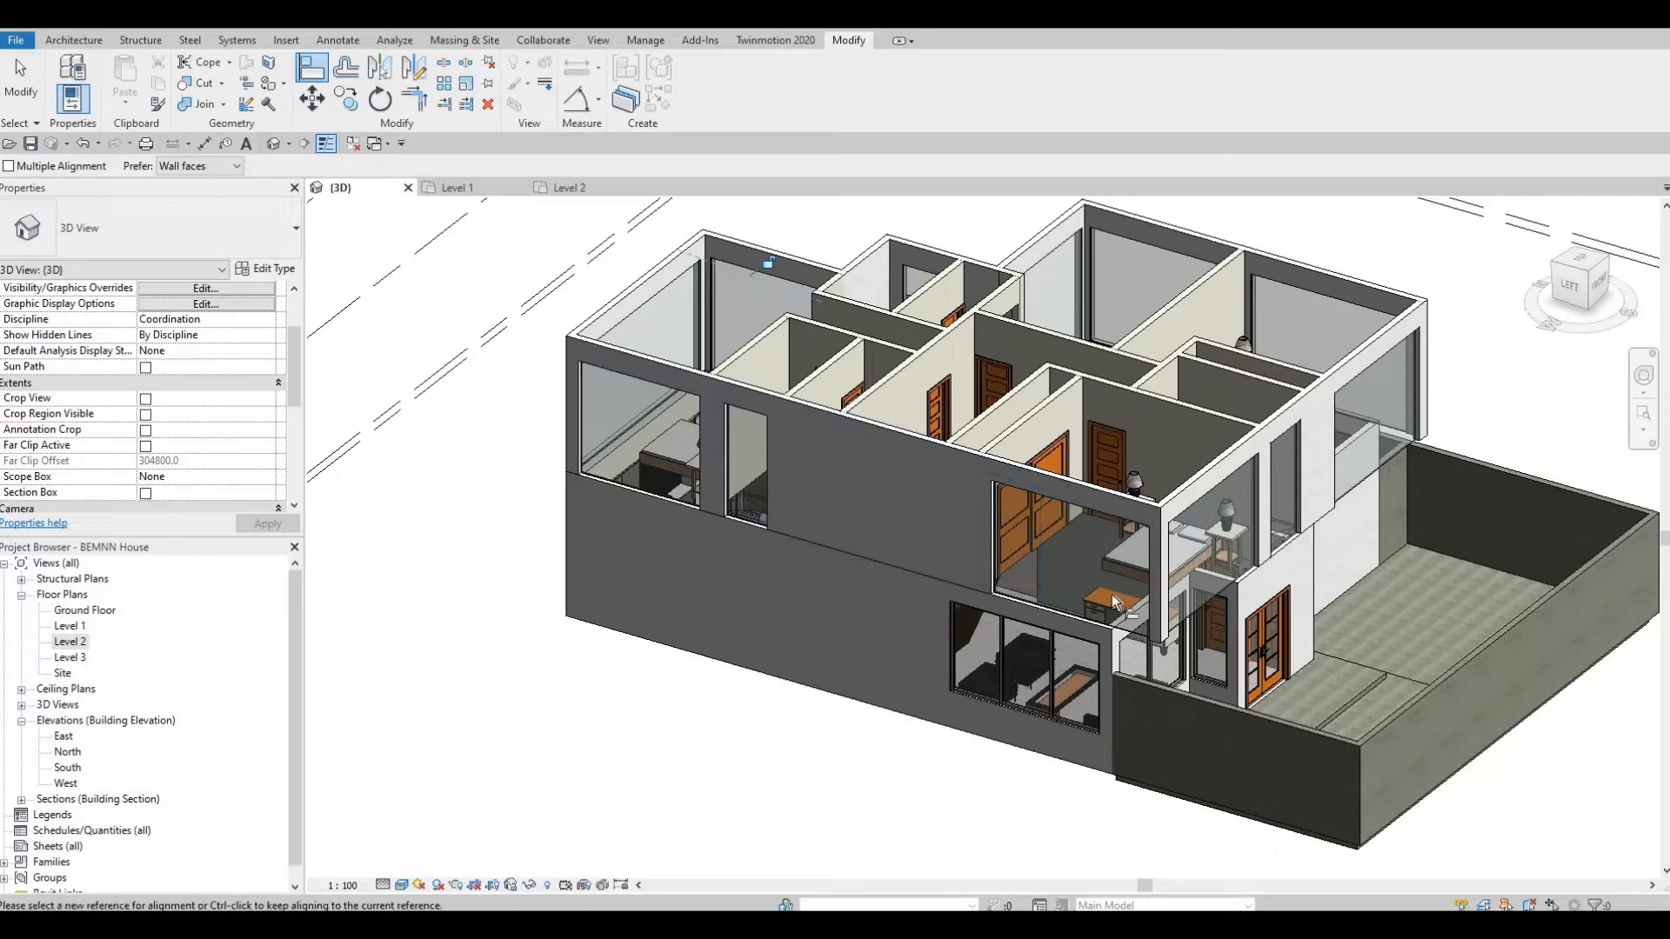
- Raise the bottom edge of the west bathroom's curtain wall to form a small high window, and deselect it
{"action": "middle_click_drag", "start_coordinate": [1058, 859], "coordinate": [1050, 503], "text": "shift"}
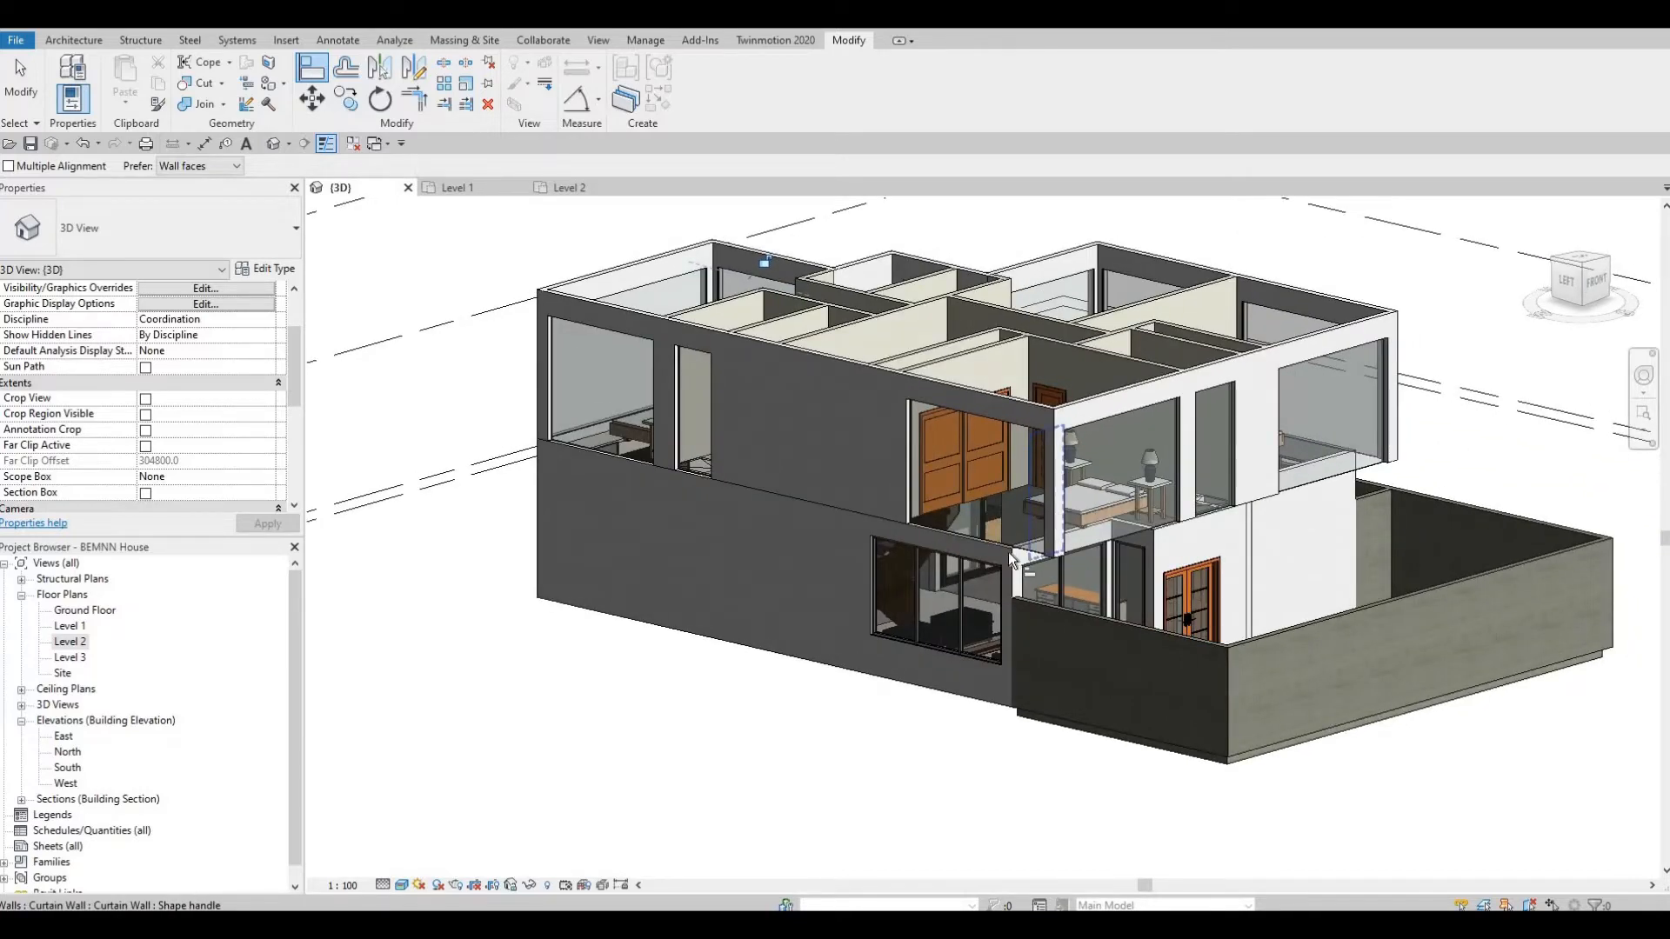
{"action": "scroll", "coordinate": [1000, 552], "scroll_direction": "up", "scroll_amount": 2}
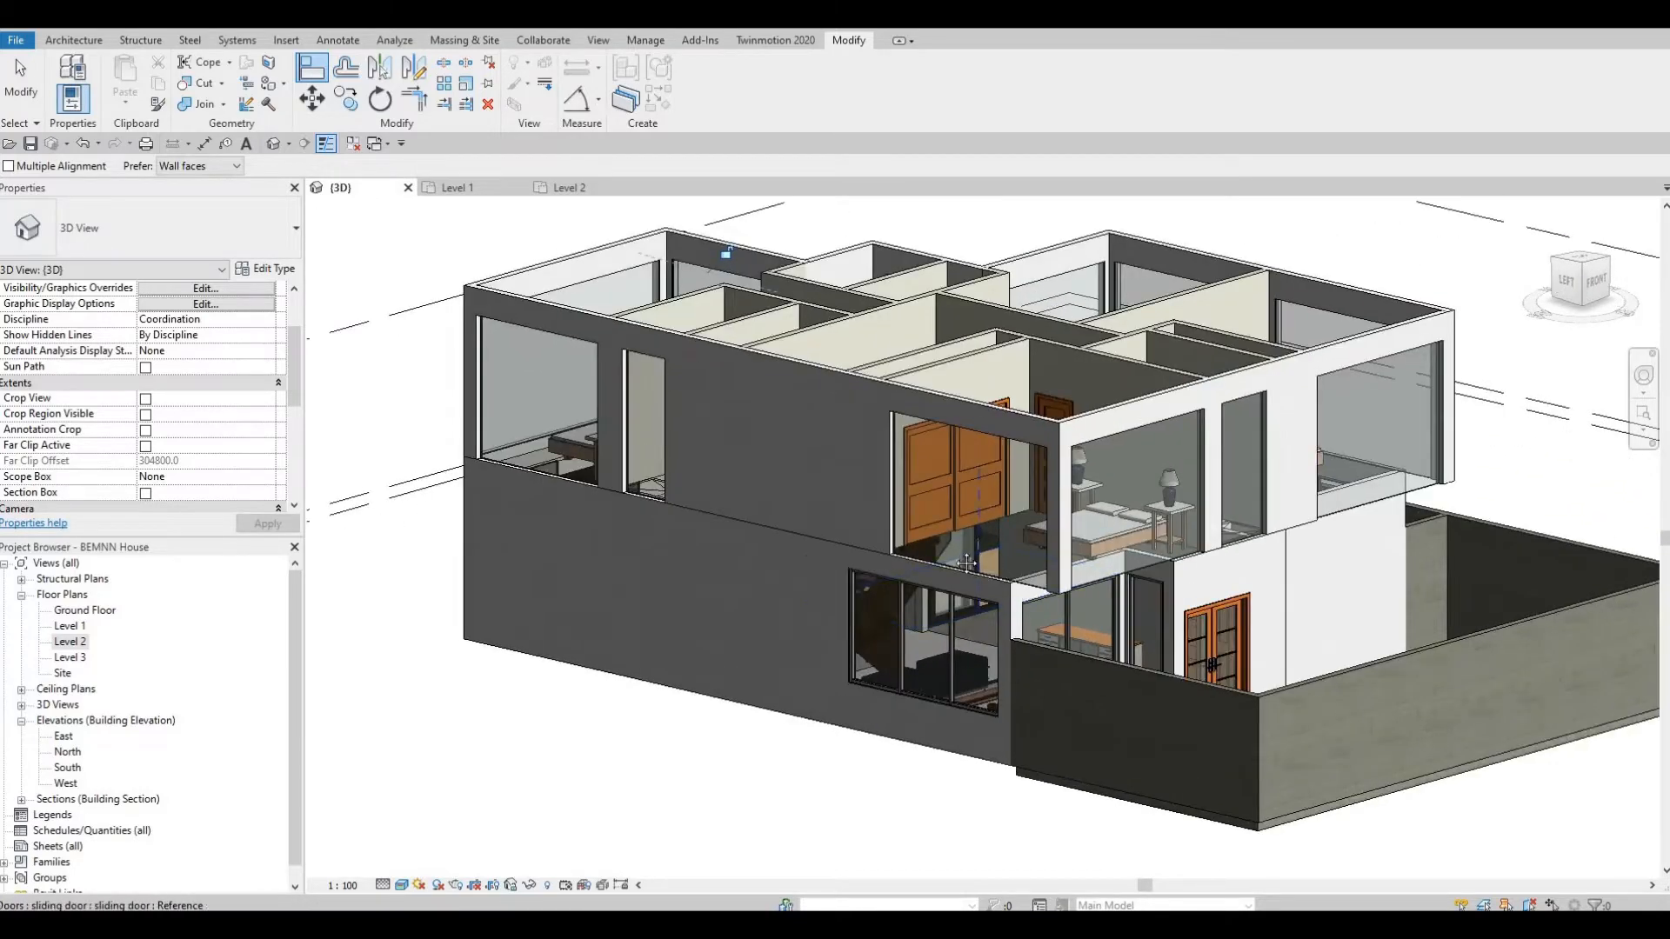
{"action": "middle_click_drag", "start_coordinate": [949, 542], "coordinate": [941, 554]}
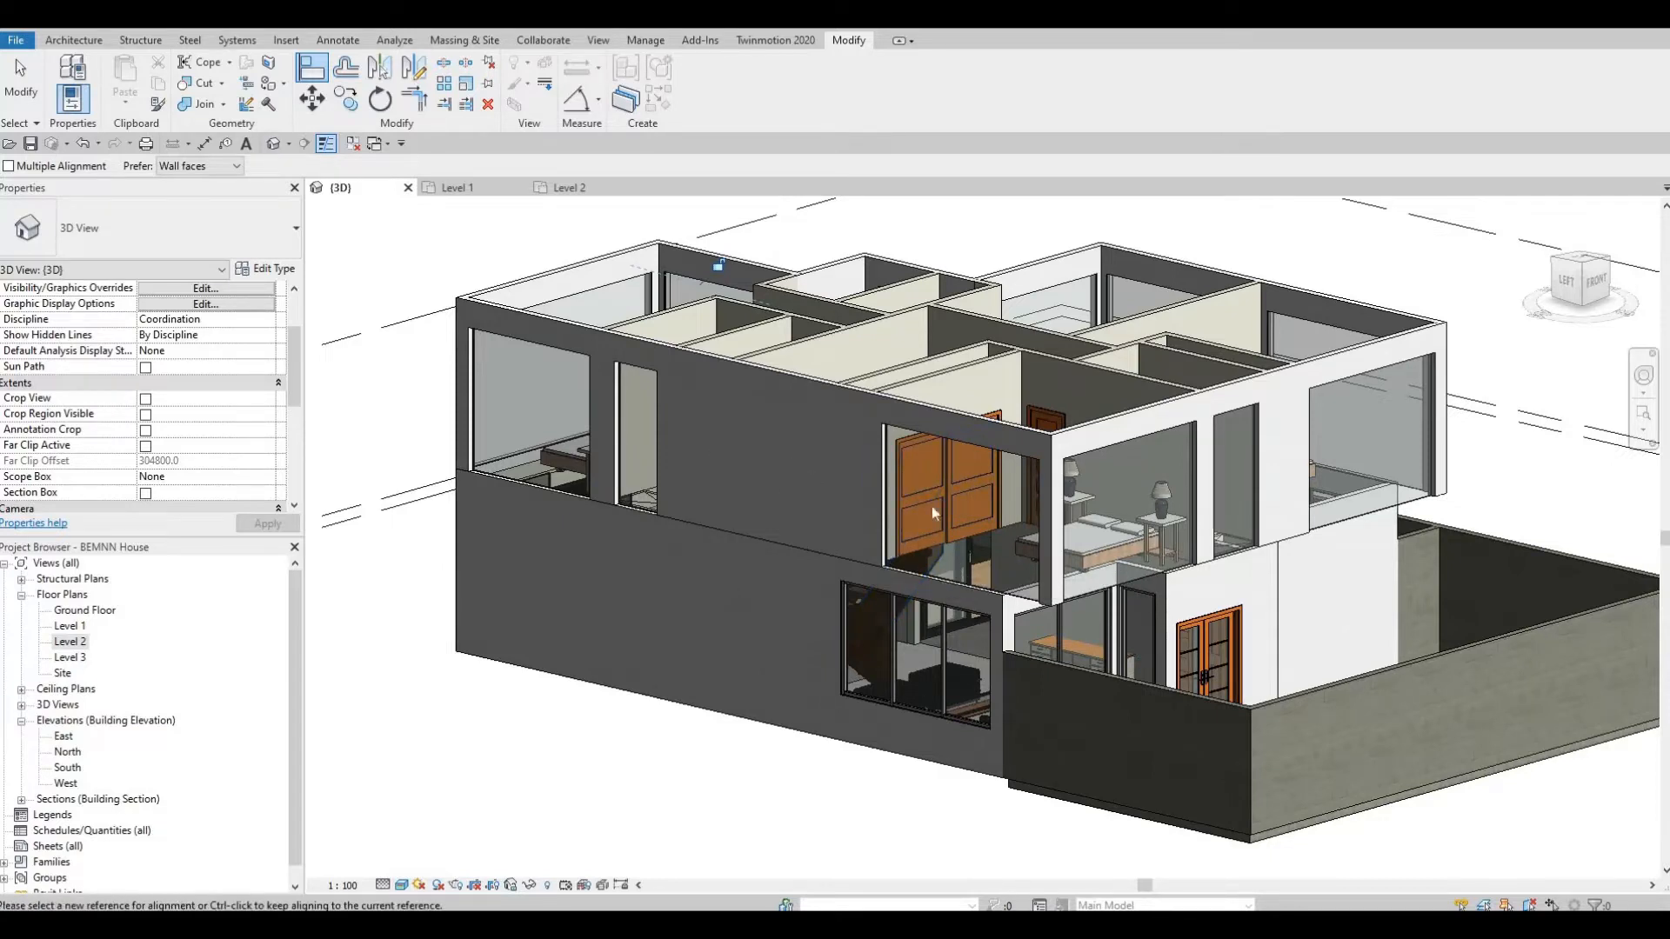
{"action": "key", "text": "Escape"}
{"action": "key", "text": "Escape"}
{"action": "key", "text": "Escape"}
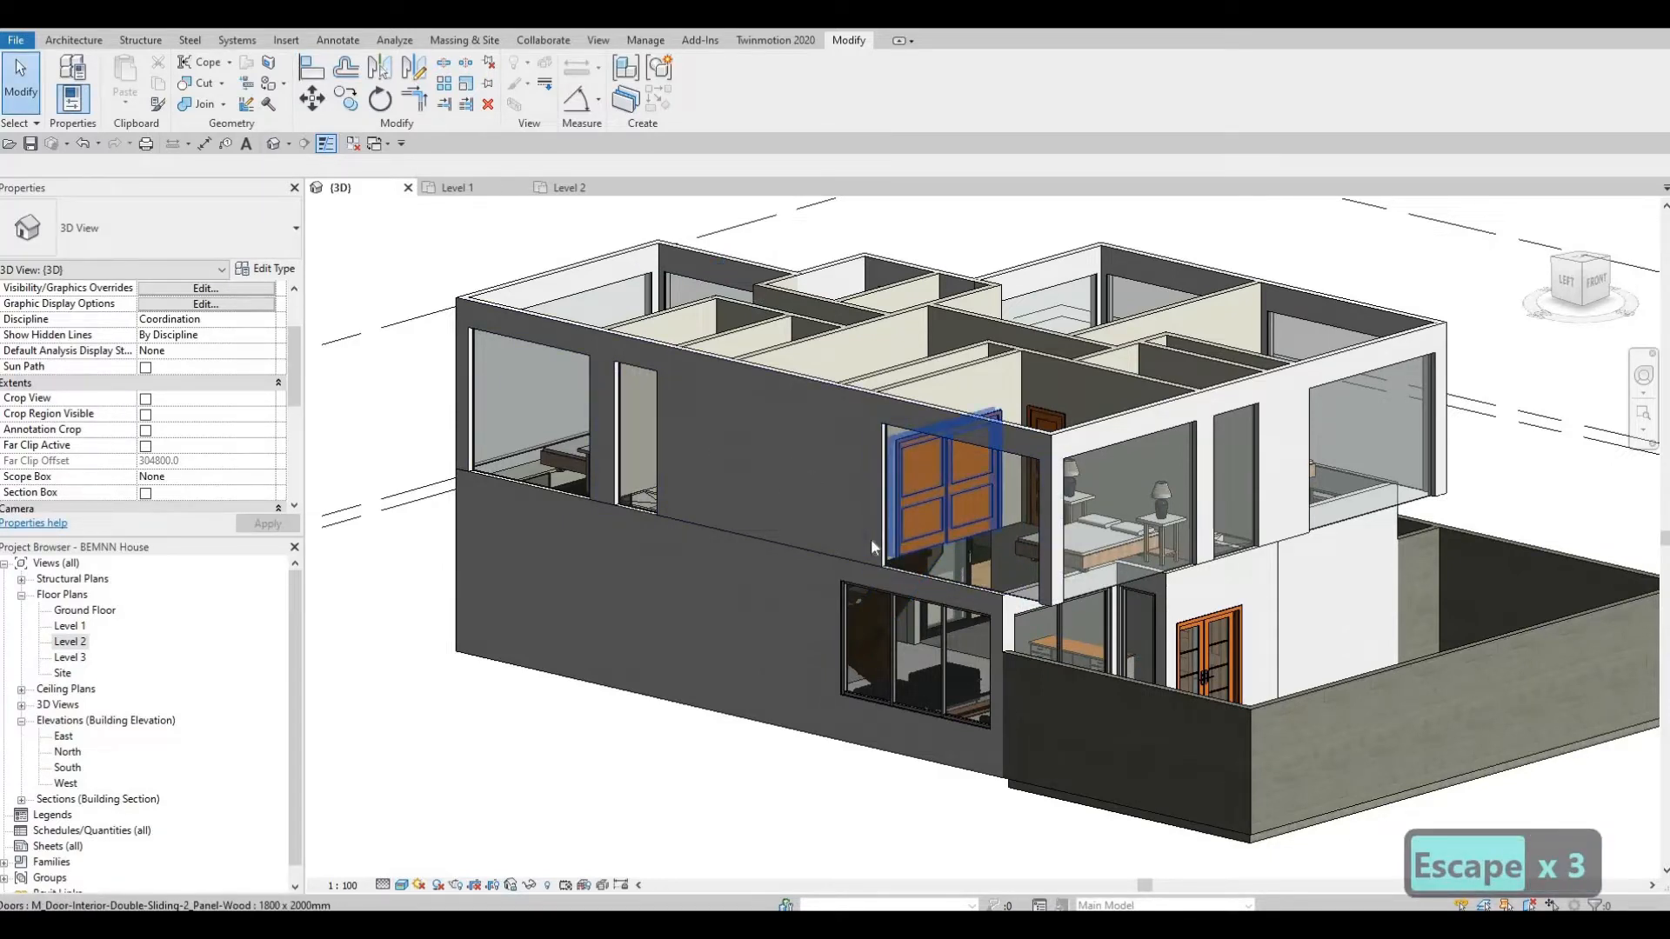
{"action": "middle_click_drag", "start_coordinate": [868, 589], "coordinate": [764, 562]}
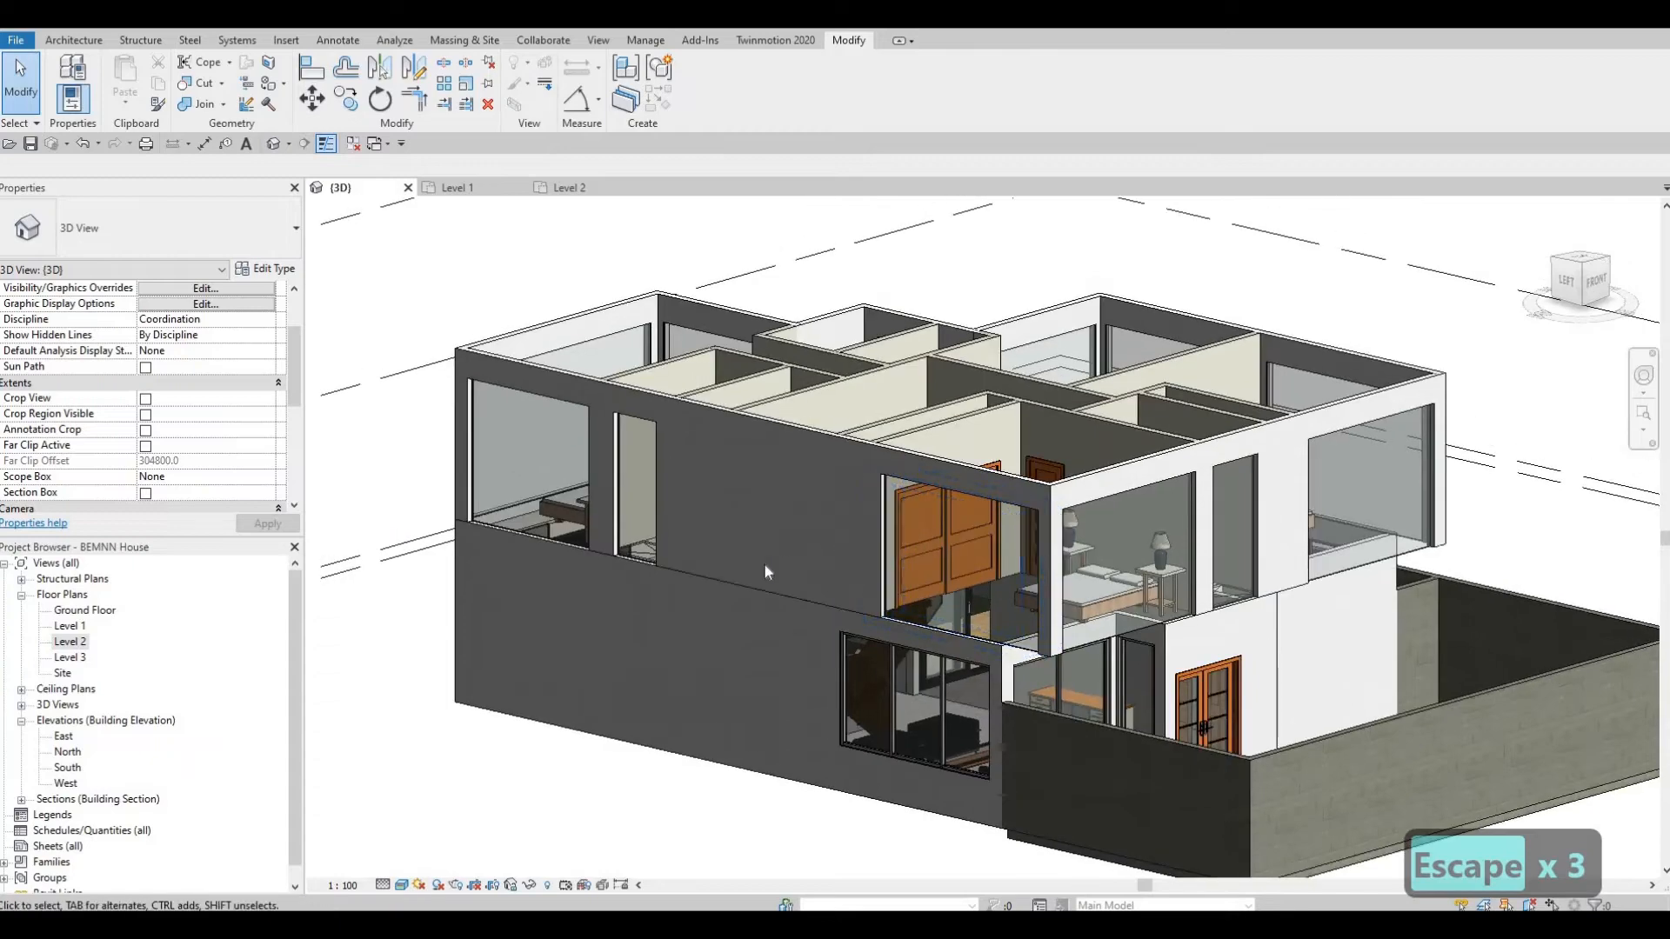
{"action": "scroll", "coordinate": [618, 561], "scroll_direction": "up", "scroll_amount": 2}
{"action": "left_click", "coordinate": [618, 565]}
{"action": "key", "text": "Escape"}
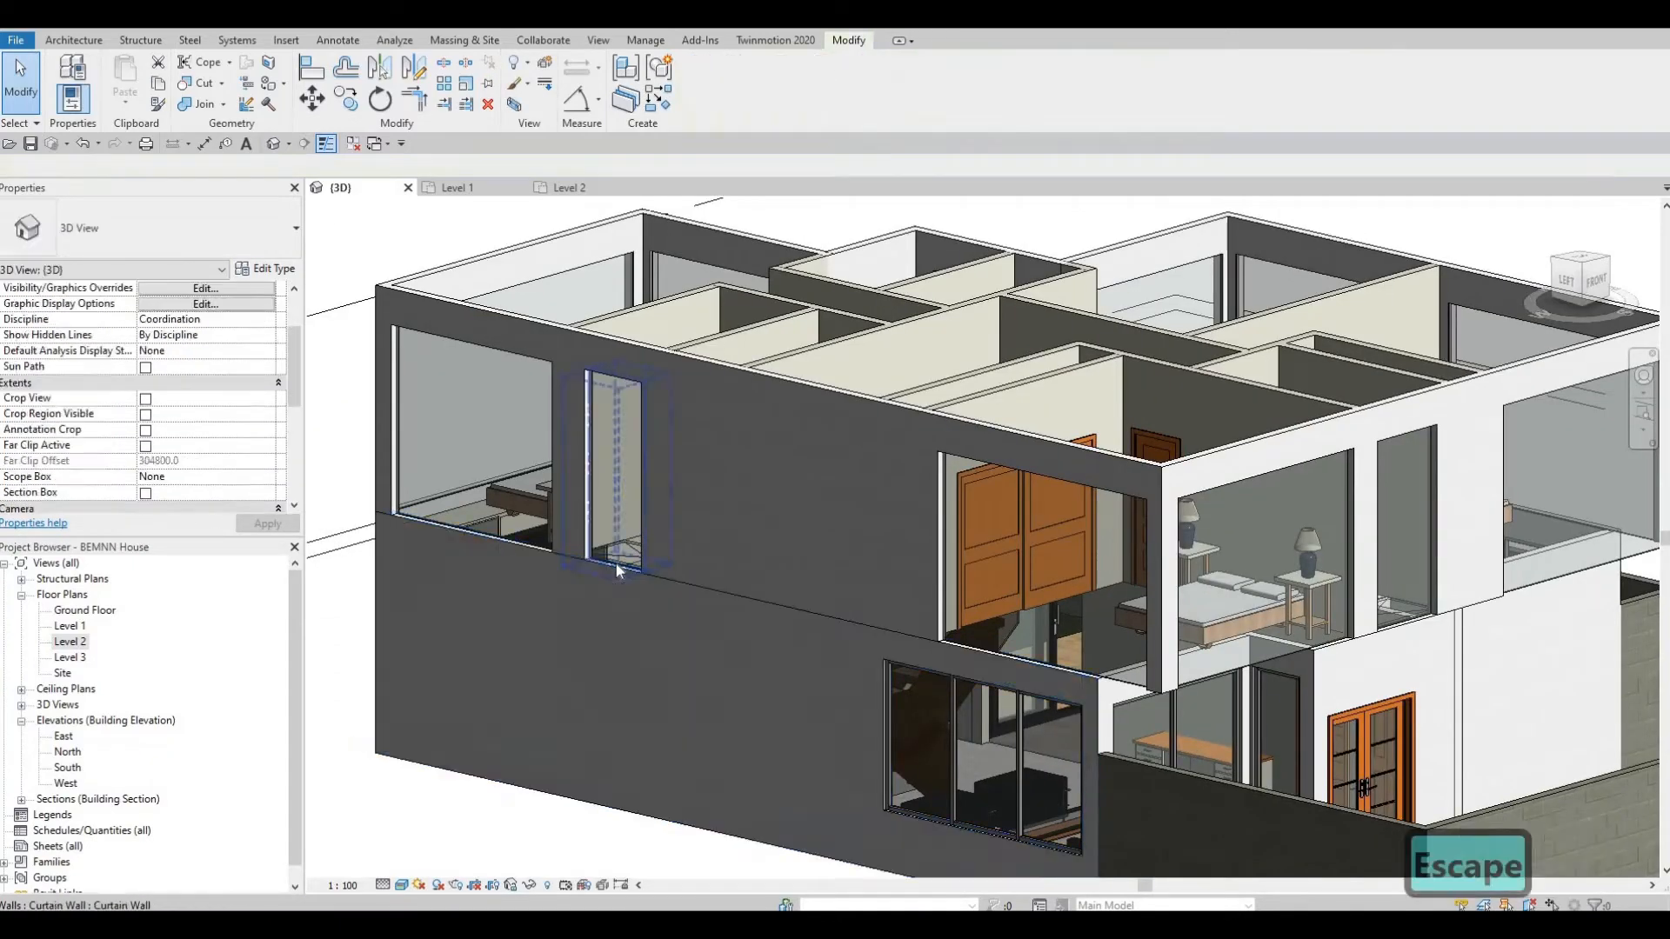
{"action": "left_click", "coordinate": [616, 571]}
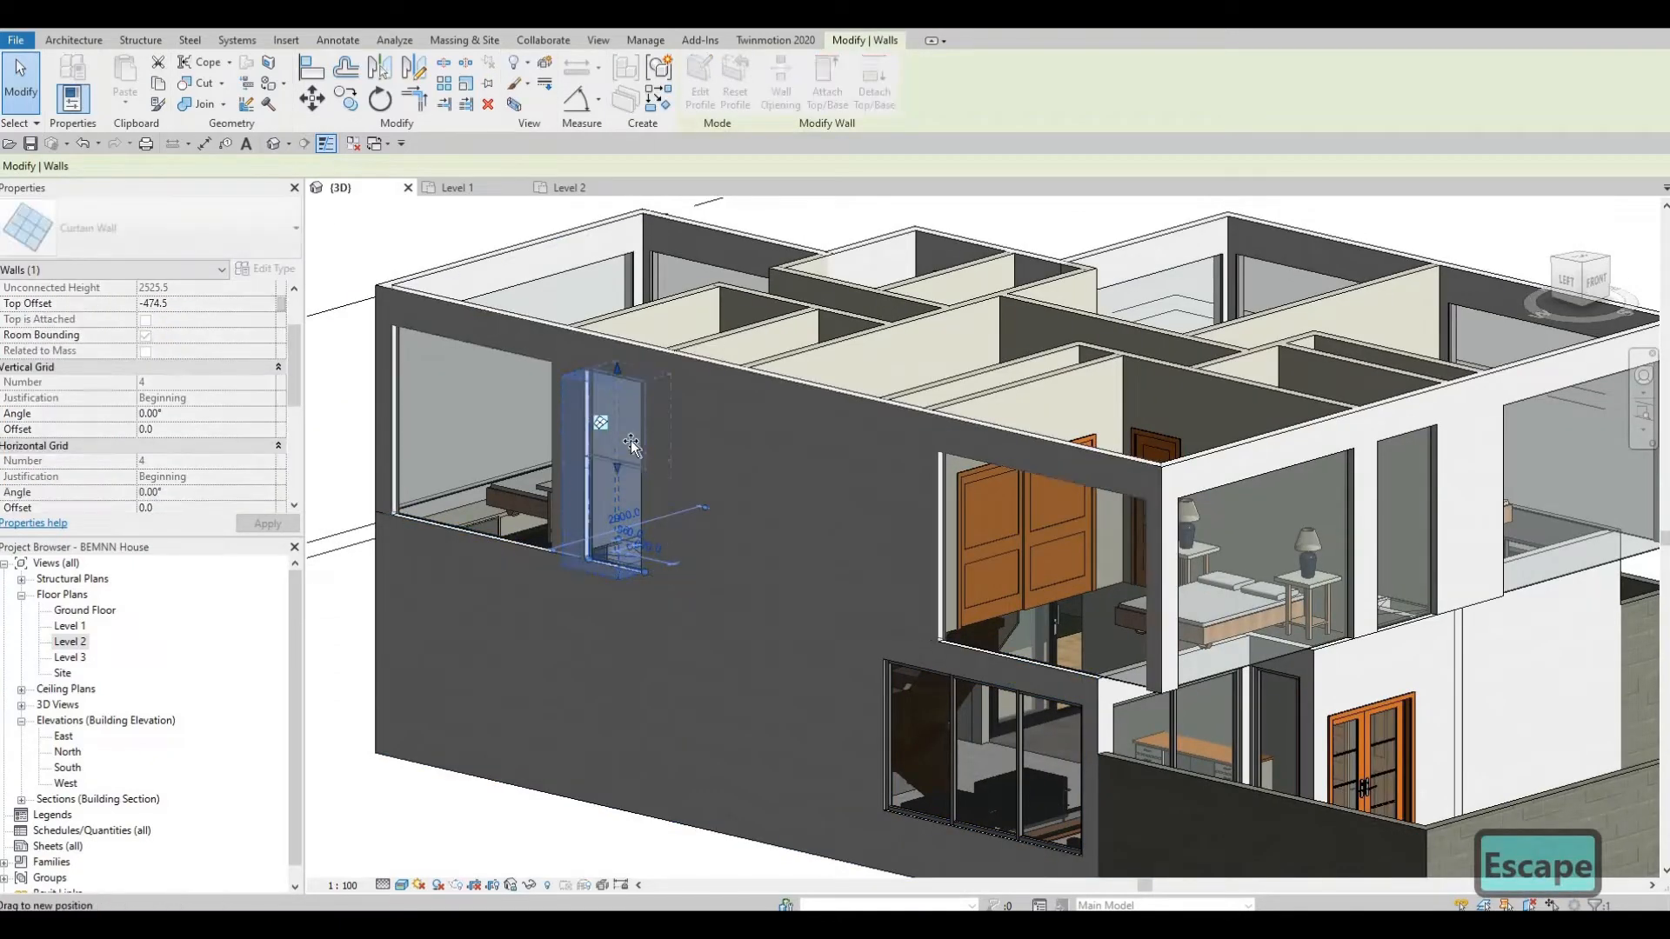
{"action": "left_click_drag", "start_coordinate": [630, 468], "coordinate": [628, 451]}
{"action": "key", "text": "Escape"}
{"action": "key", "text": "Escape"}
{"action": "key", "text": "Escape"}
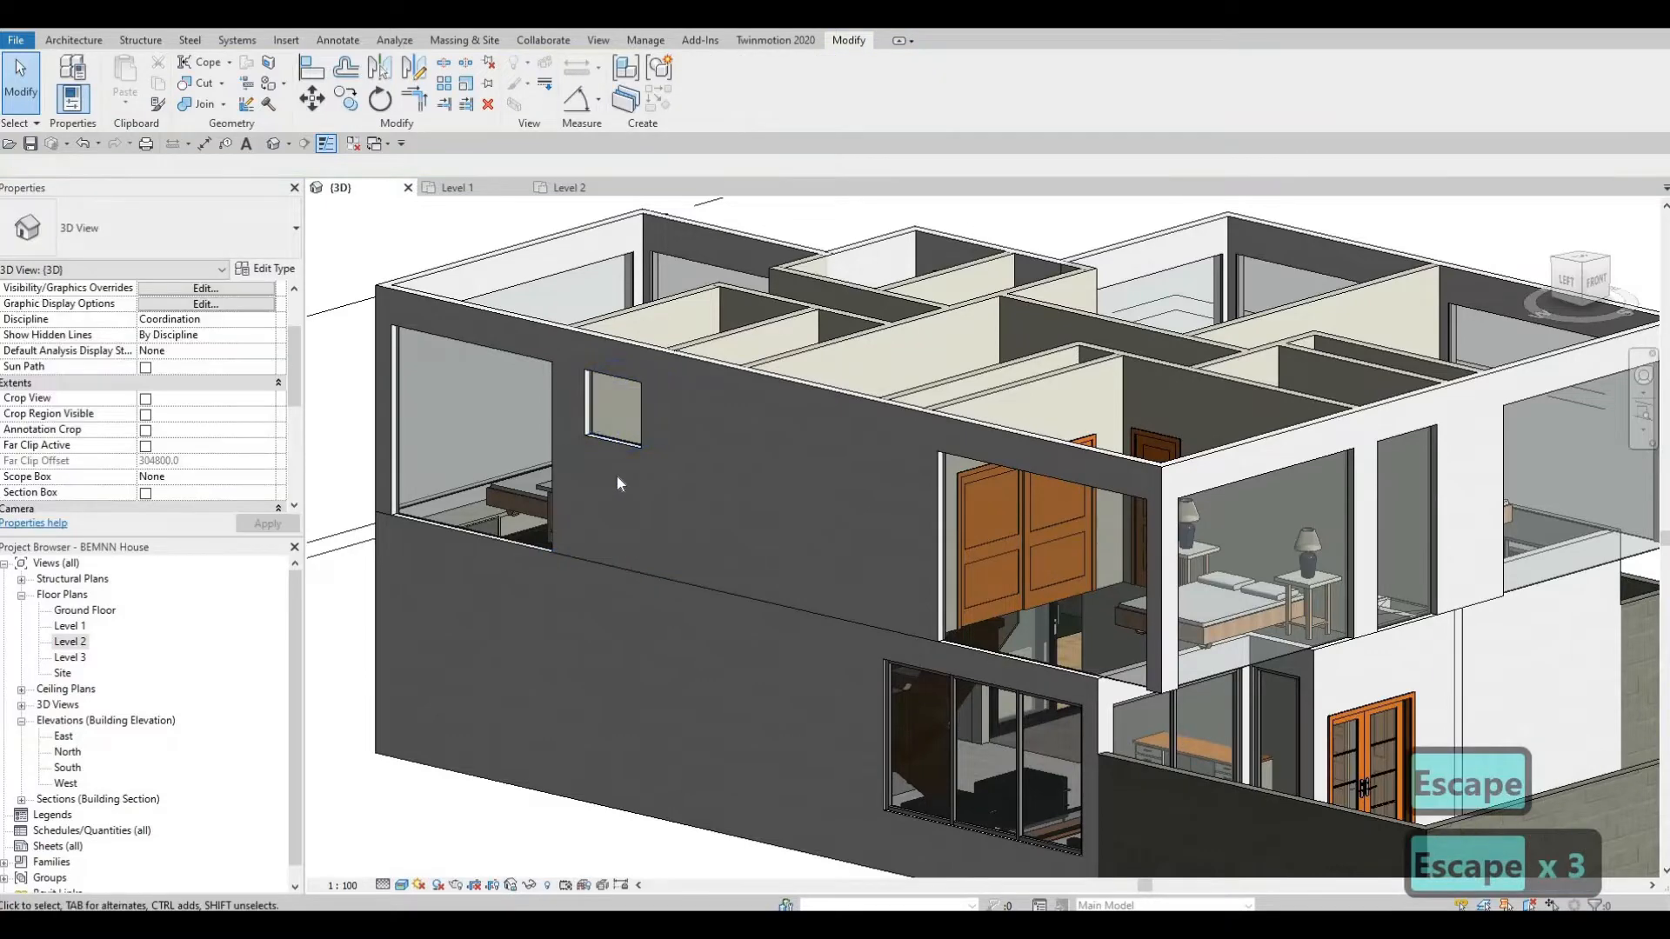
- Align the bottoms of the other northern bathroom's curtain wall and the south bathroom's curtain wall with the west bathroom's raised sill
{"action": "key", "text": "a"}
{"action": "key", "text": "l"}
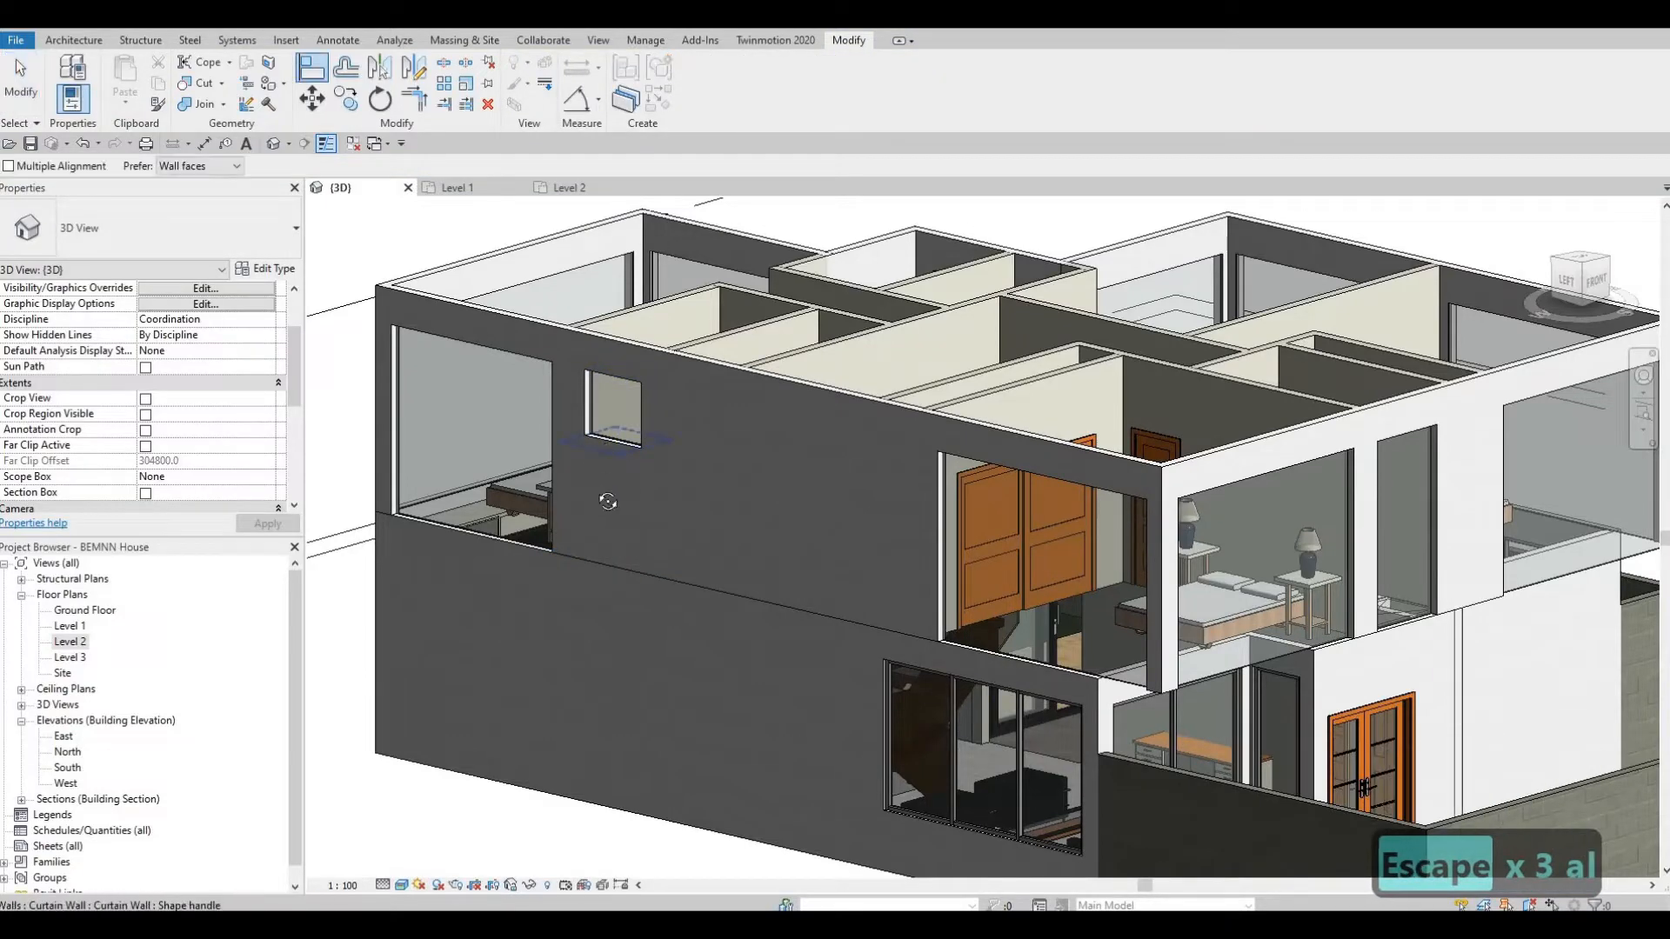
{"action": "middle_click_drag", "start_coordinate": [753, 459], "coordinate": [724, 485], "text": "shift"}
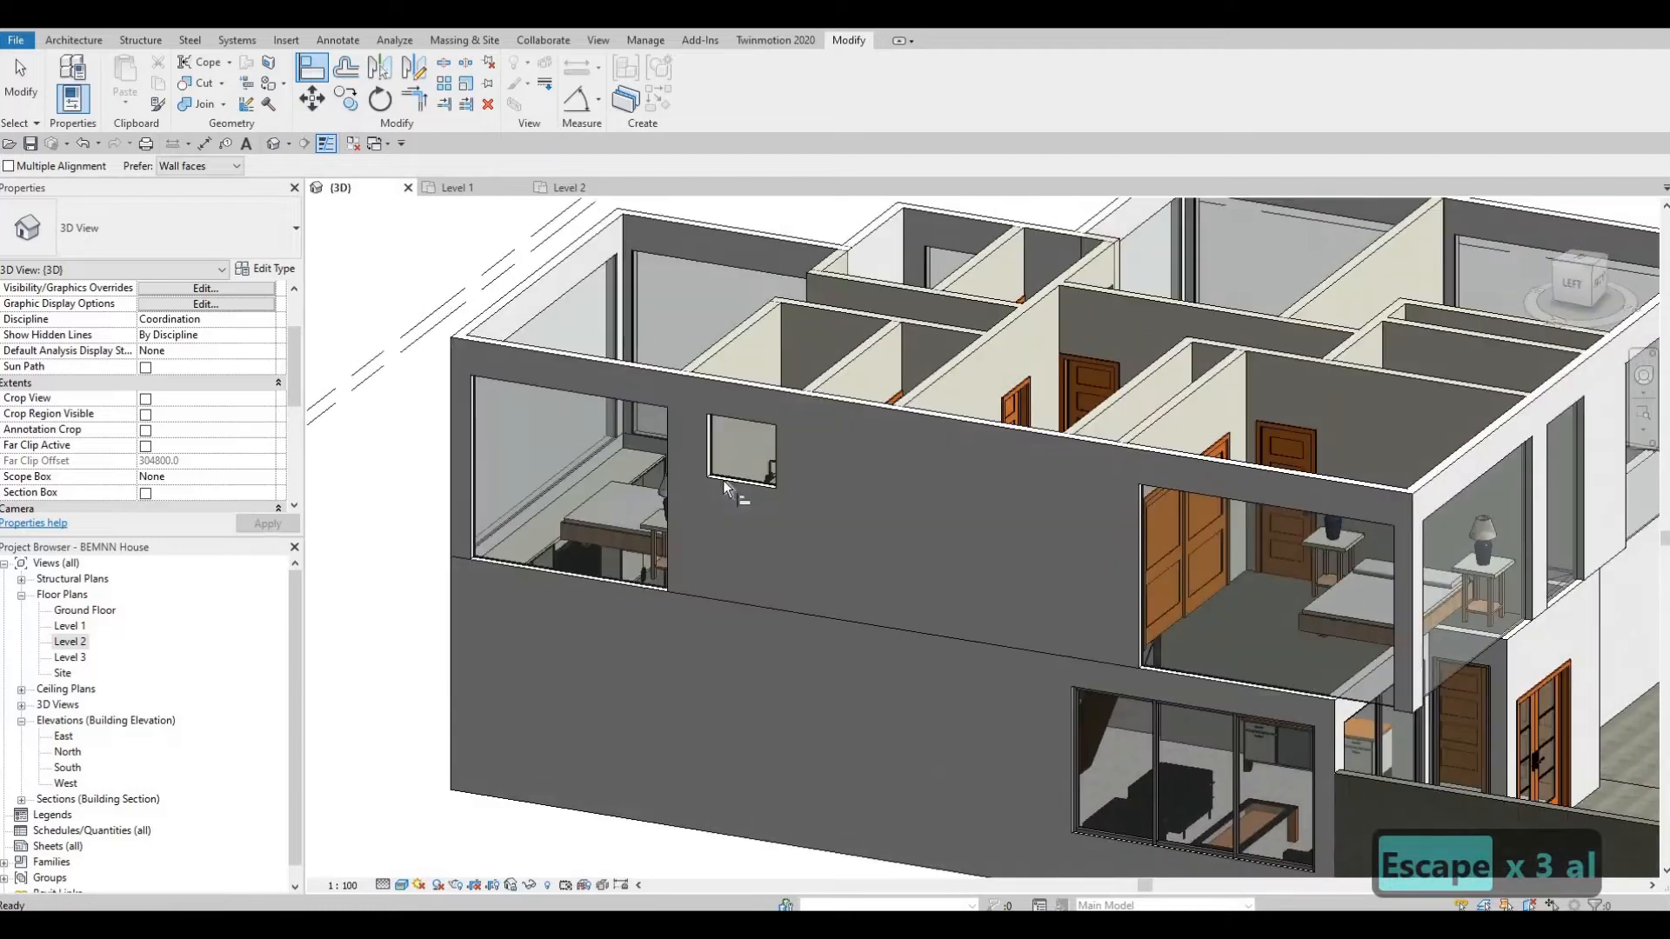
{"action": "middle_click_drag", "start_coordinate": [717, 722], "coordinate": [836, 498], "text": "shift"}
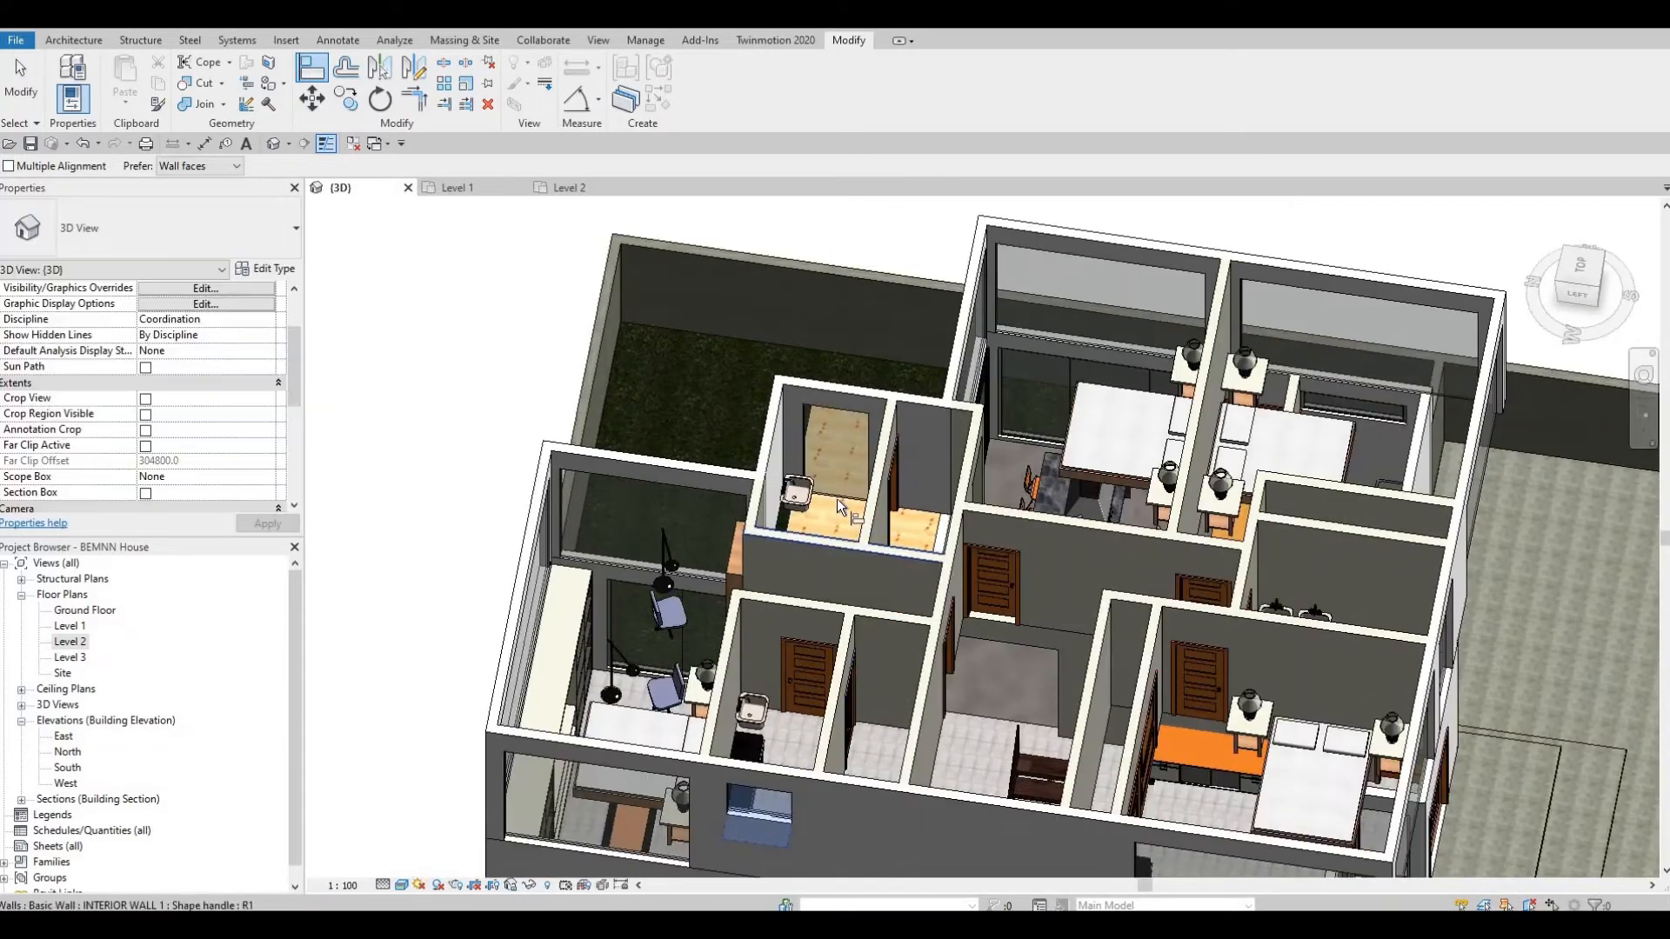
{"action": "left_click", "coordinate": [837, 499]}
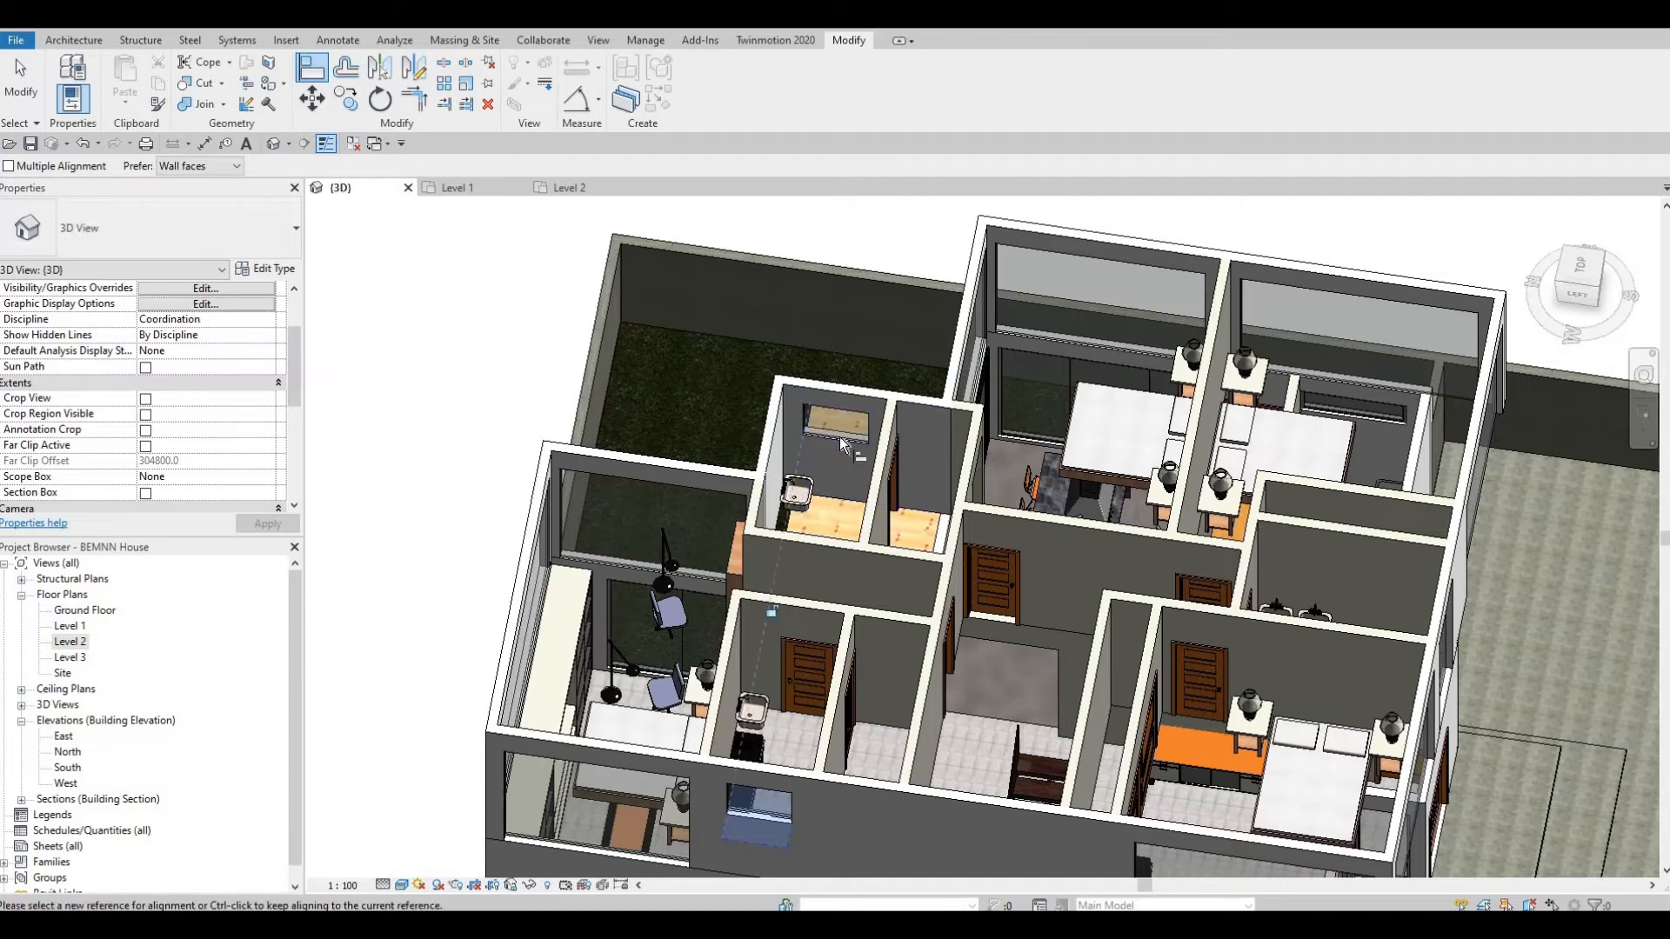
{"action": "middle_click_drag", "start_coordinate": [1170, 661], "coordinate": [998, 522], "text": "shift"}
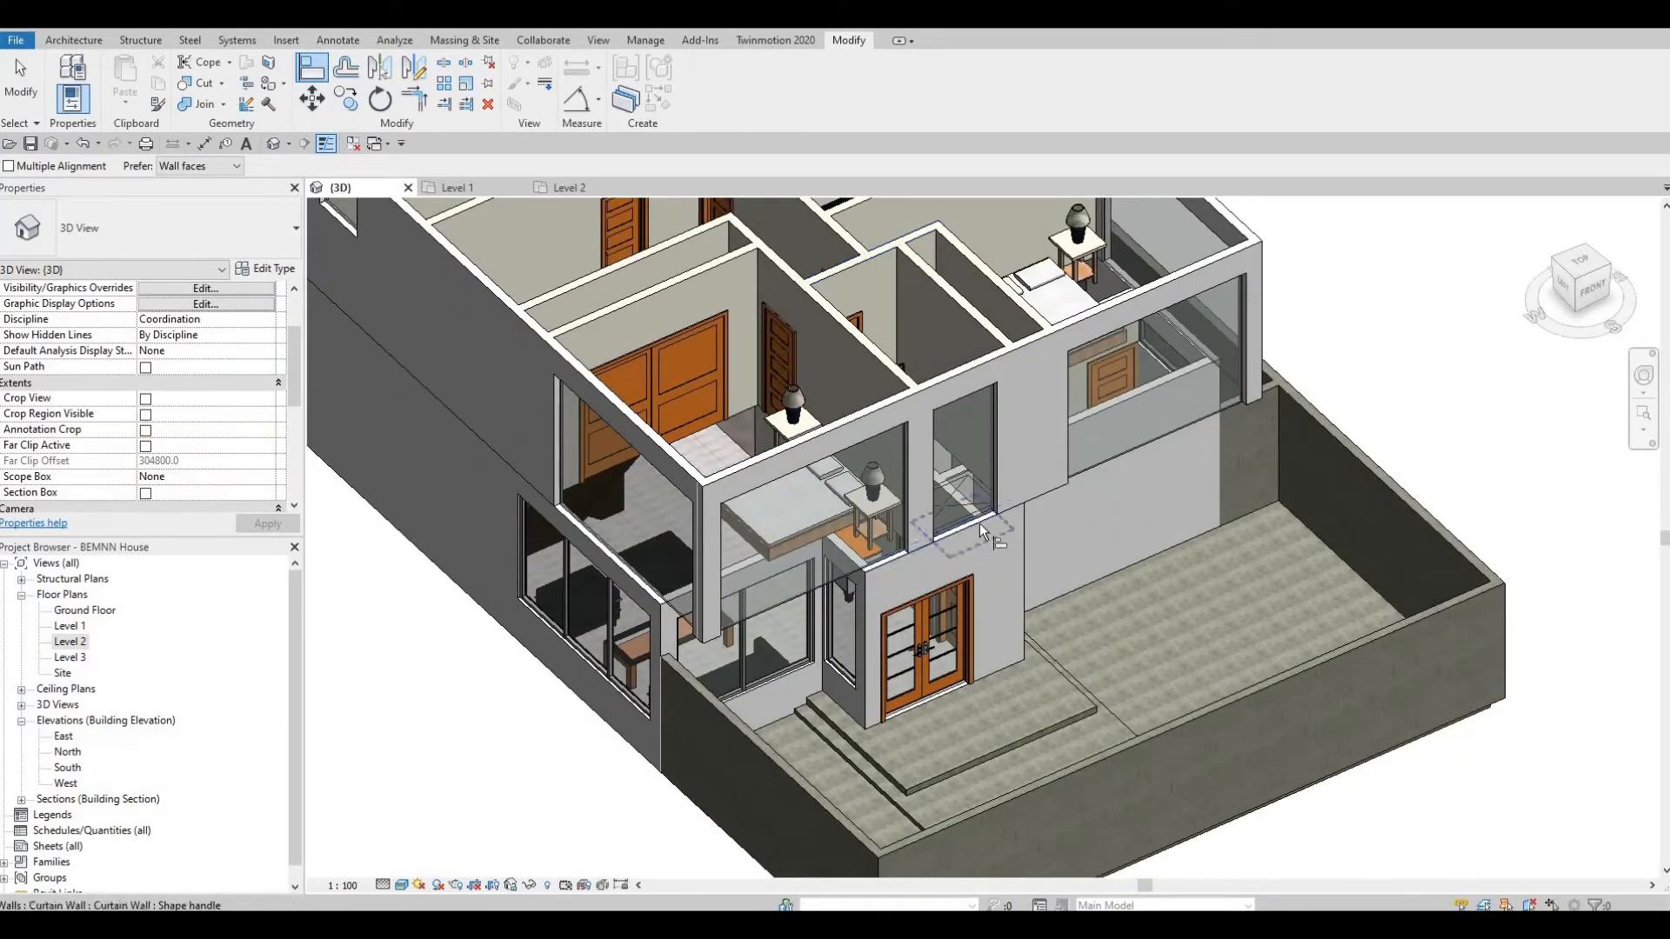
{"action": "left_click", "coordinate": [979, 526]}
{"action": "key", "text": "Escape"}
- Examine the shortened bathroom windows and the south facade in 3D, including the front bedroom openings and the entrance
{"action": "middle_click_drag", "start_coordinate": [844, 563], "coordinate": [703, 409], "text": "shift"}
{"action": "middle_click_drag", "start_coordinate": [588, 456], "coordinate": [734, 492]}
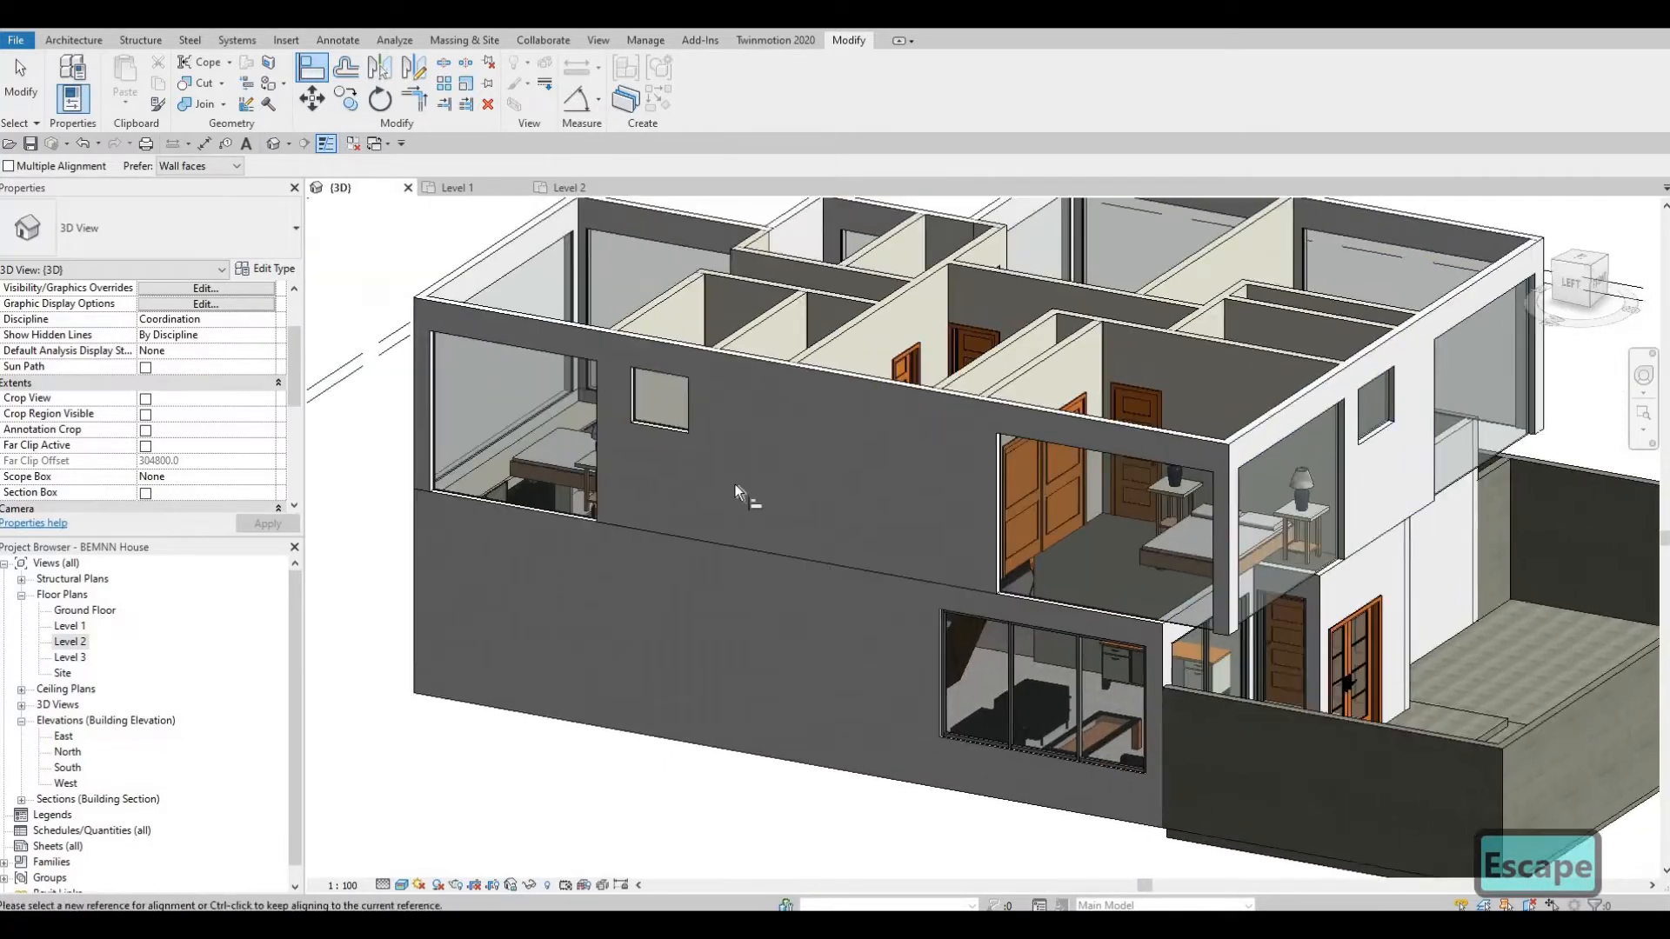
{"action": "left_click", "coordinate": [994, 521]}
{"action": "middle_click_drag", "start_coordinate": [951, 529], "coordinate": [949, 512]}
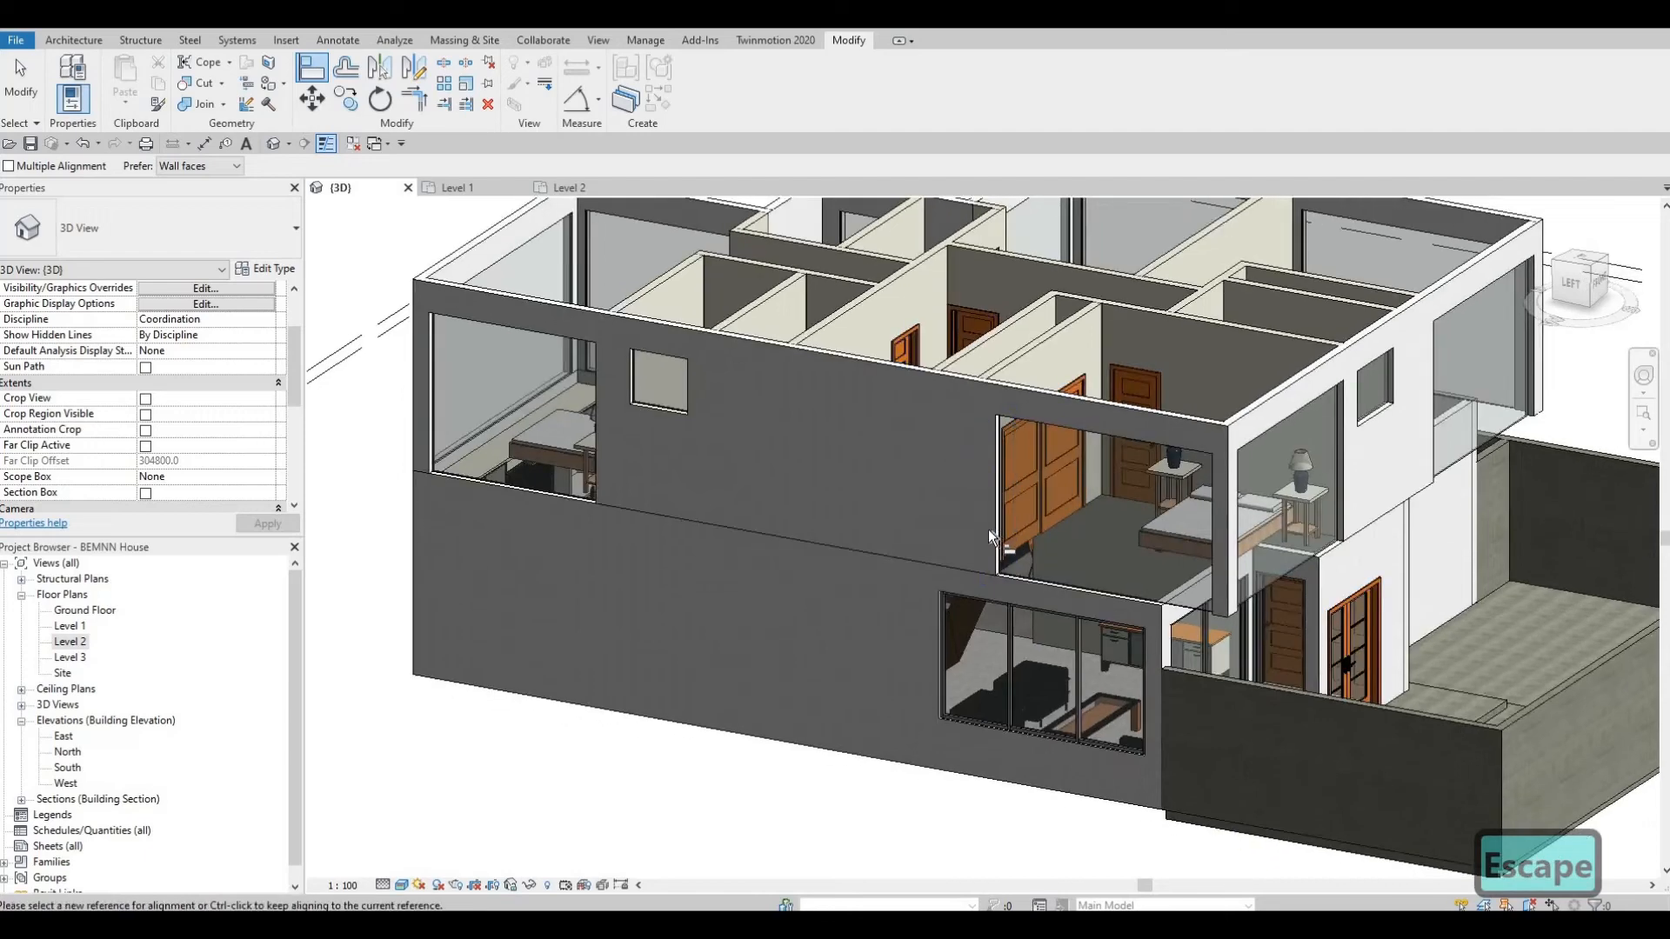
{"action": "middle_click_drag", "start_coordinate": [1260, 547], "coordinate": [1020, 480]}
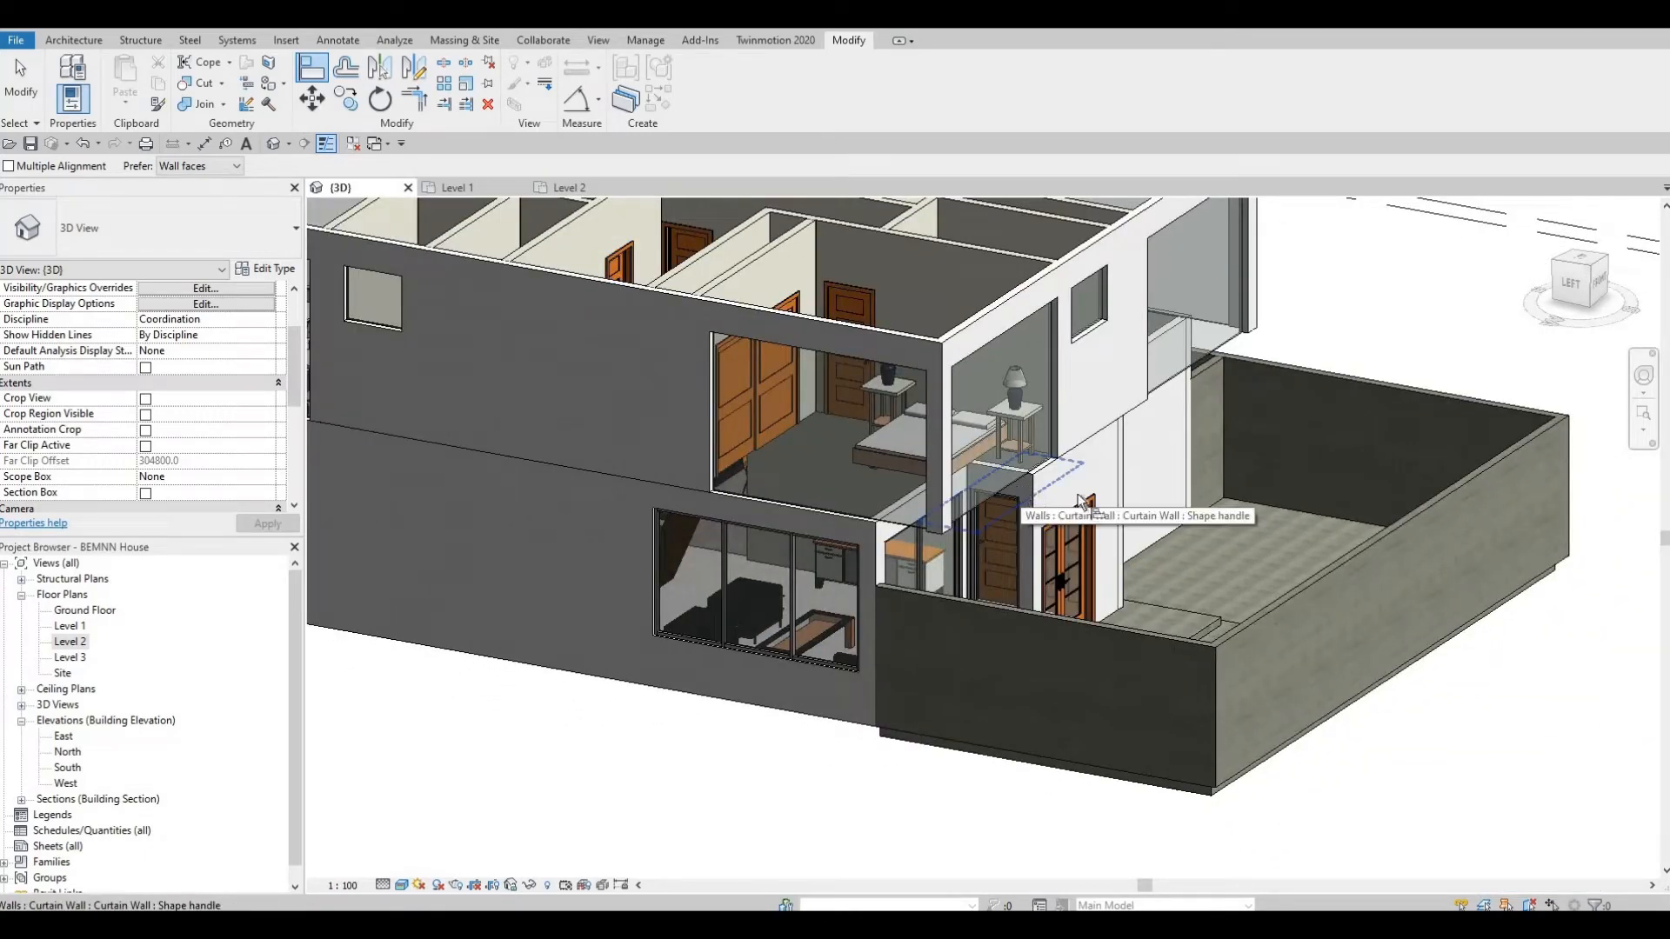
{"action": "middle_click_drag", "start_coordinate": [1081, 503], "coordinate": [1218, 515], "text": "shift"}
{"action": "key", "text": "Escape"}
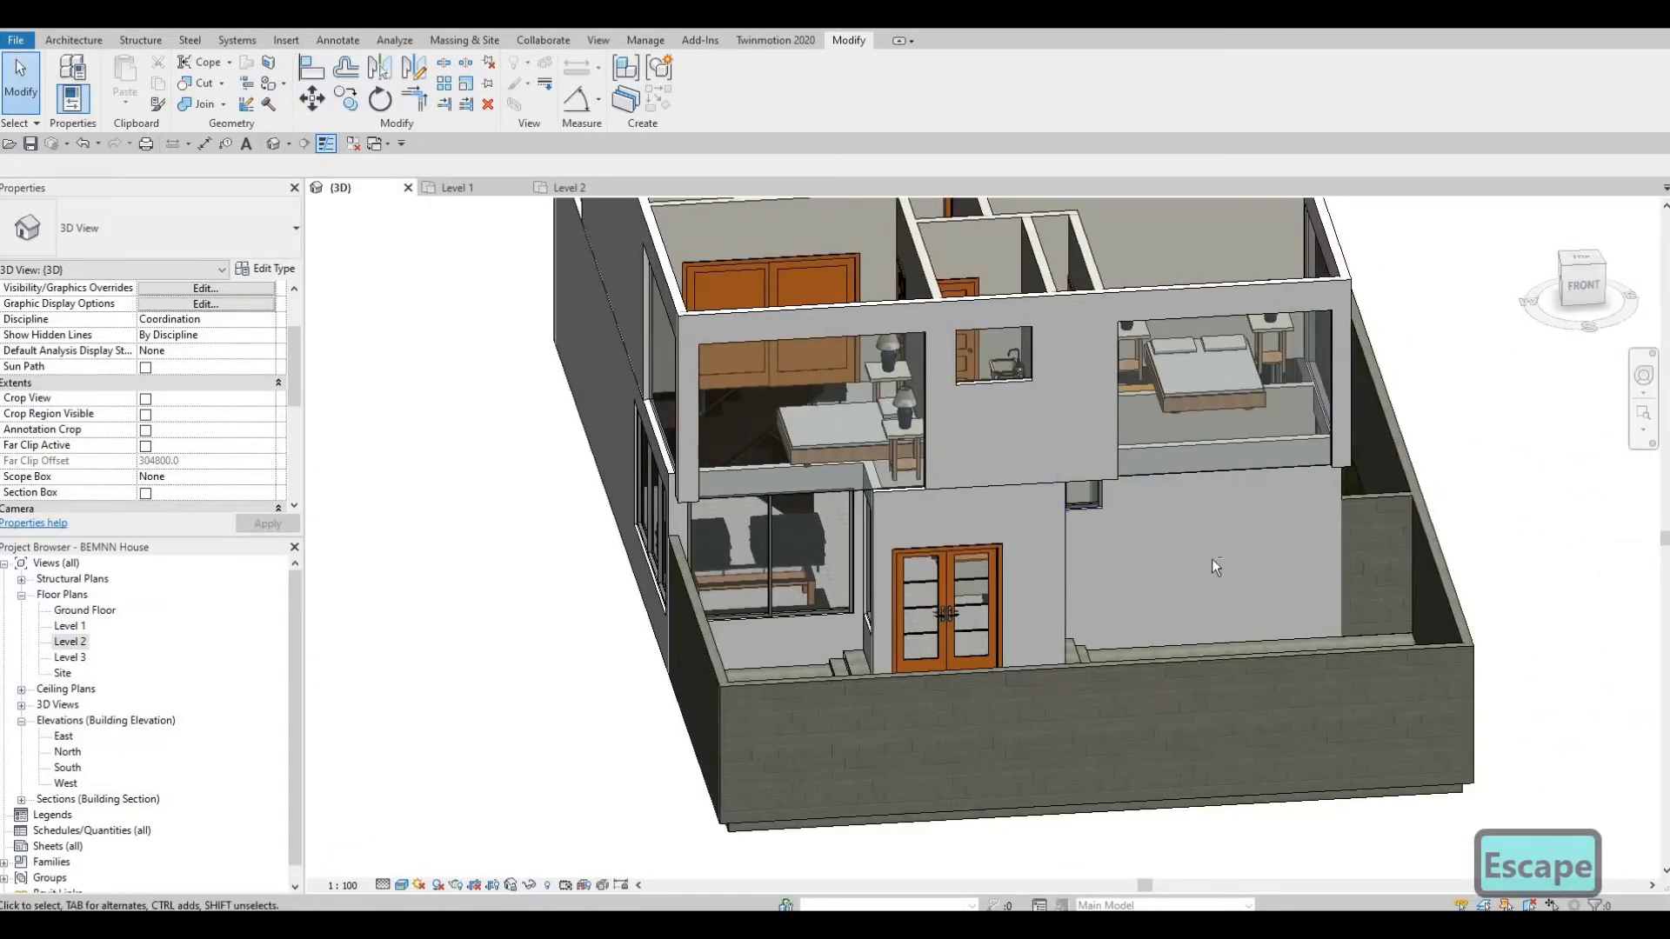
{"action": "scroll", "coordinate": [1154, 577], "scroll_direction": "up", "scroll_amount": 4}
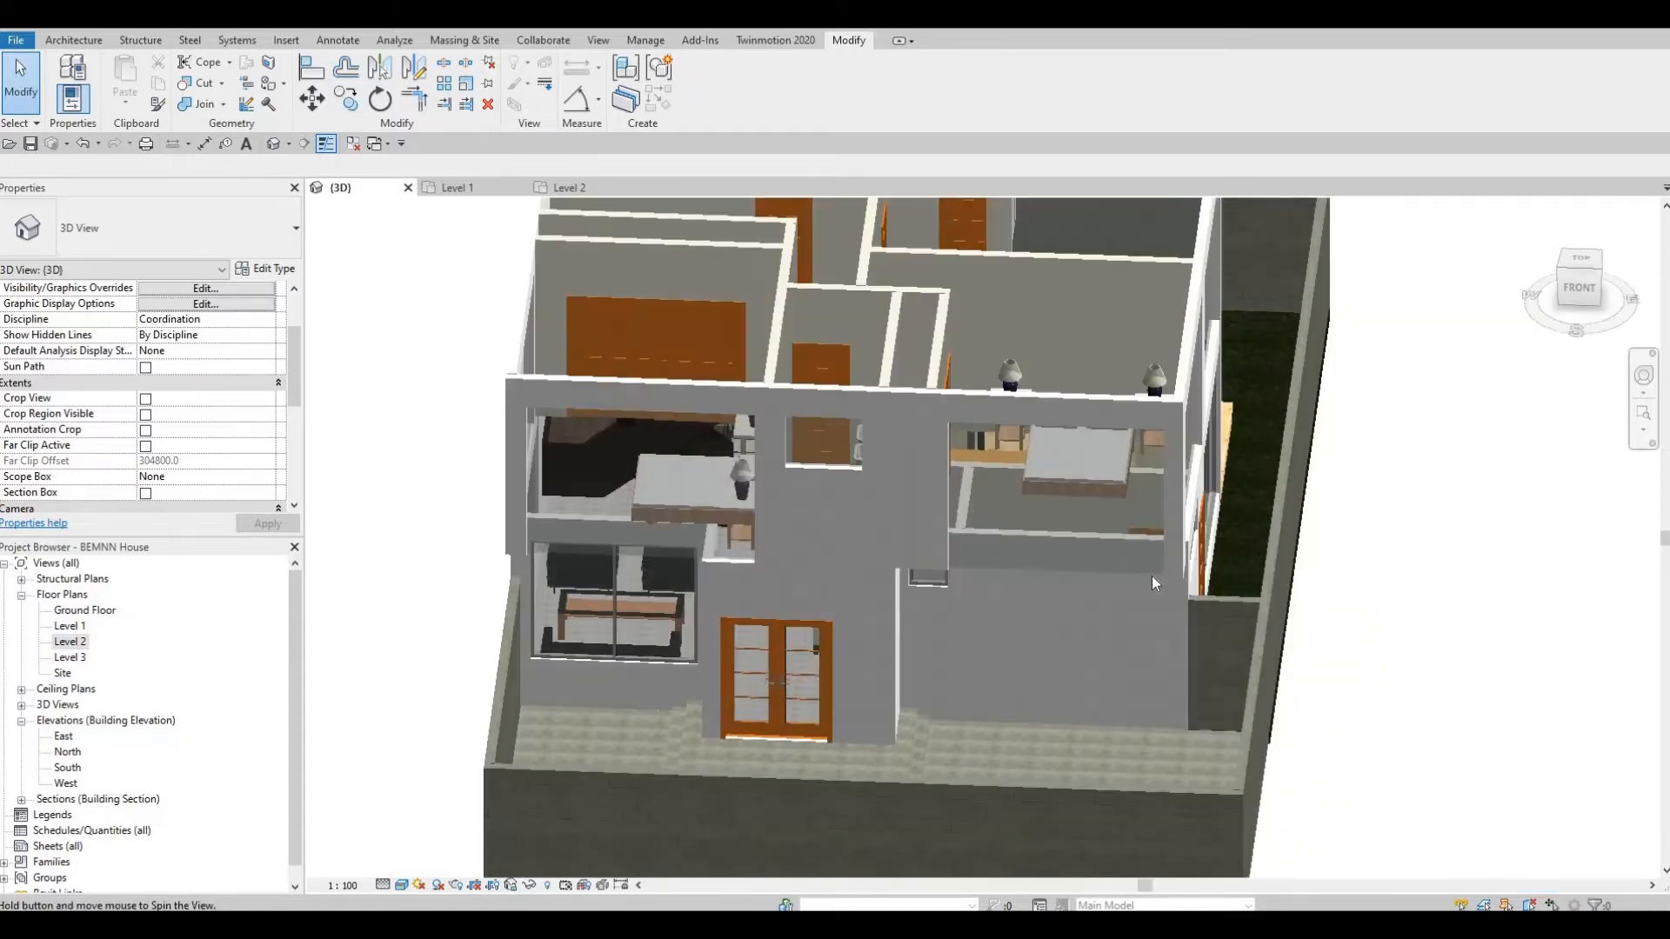
{"action": "middle_click_drag", "start_coordinate": [1115, 451], "coordinate": [1119, 409], "text": "shift"}
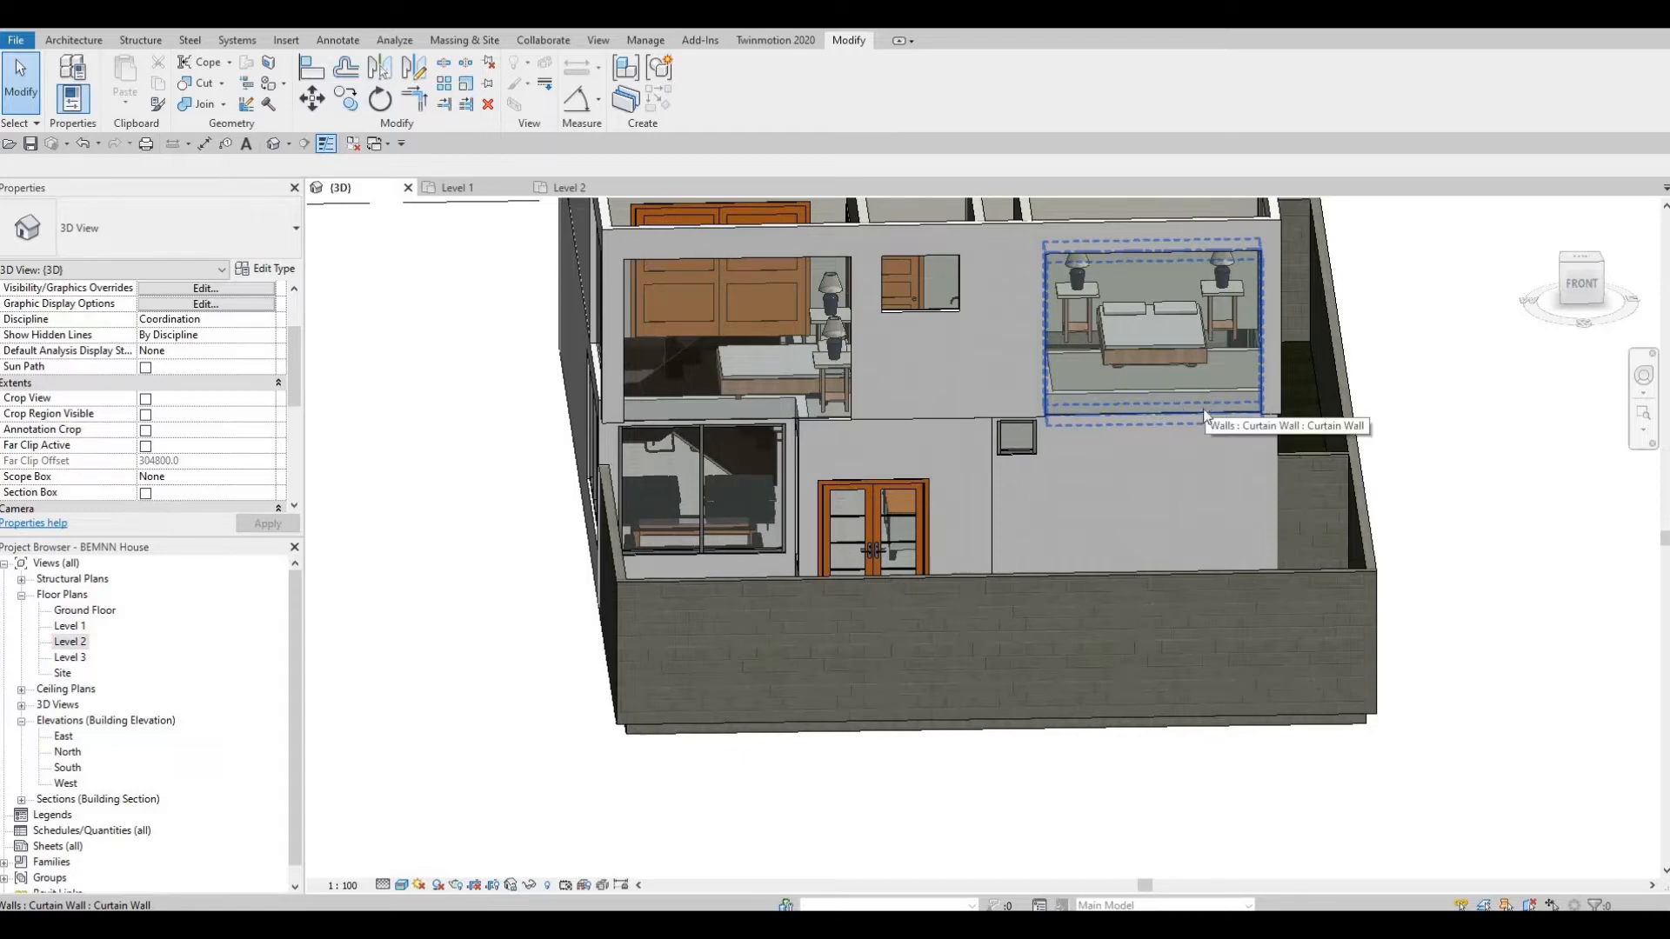
{"action": "middle_click_drag", "start_coordinate": [1183, 471], "coordinate": [1205, 437], "text": "shift"}
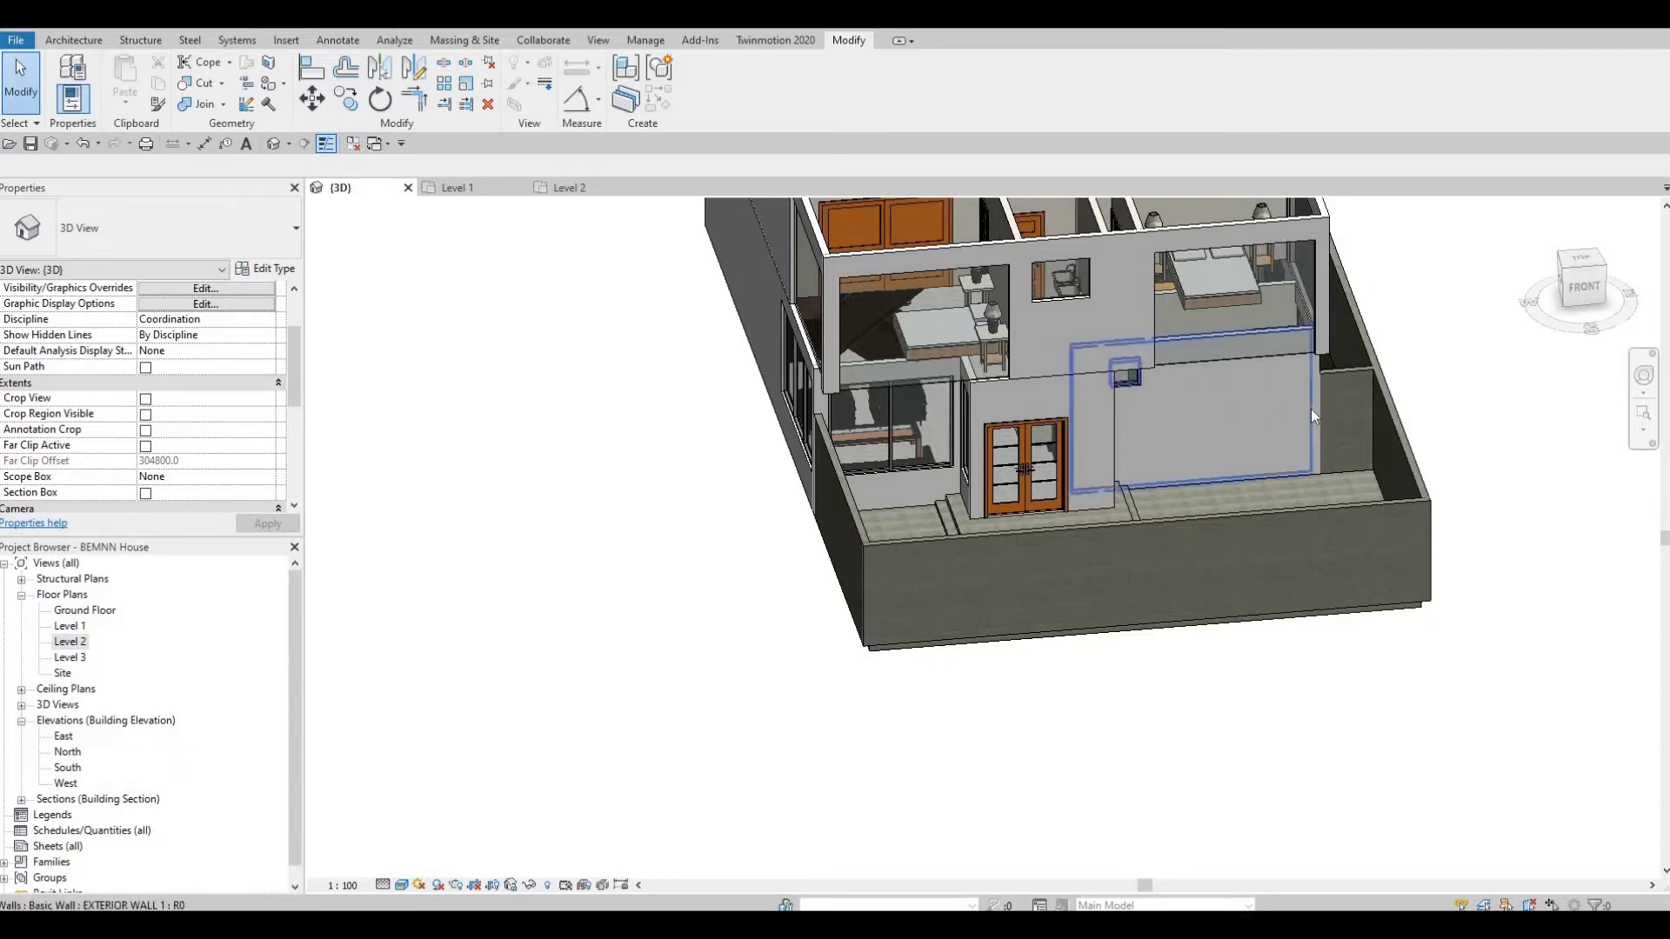
{"action": "middle_click_drag", "start_coordinate": [1286, 420], "coordinate": [1197, 523], "text": "shift"}
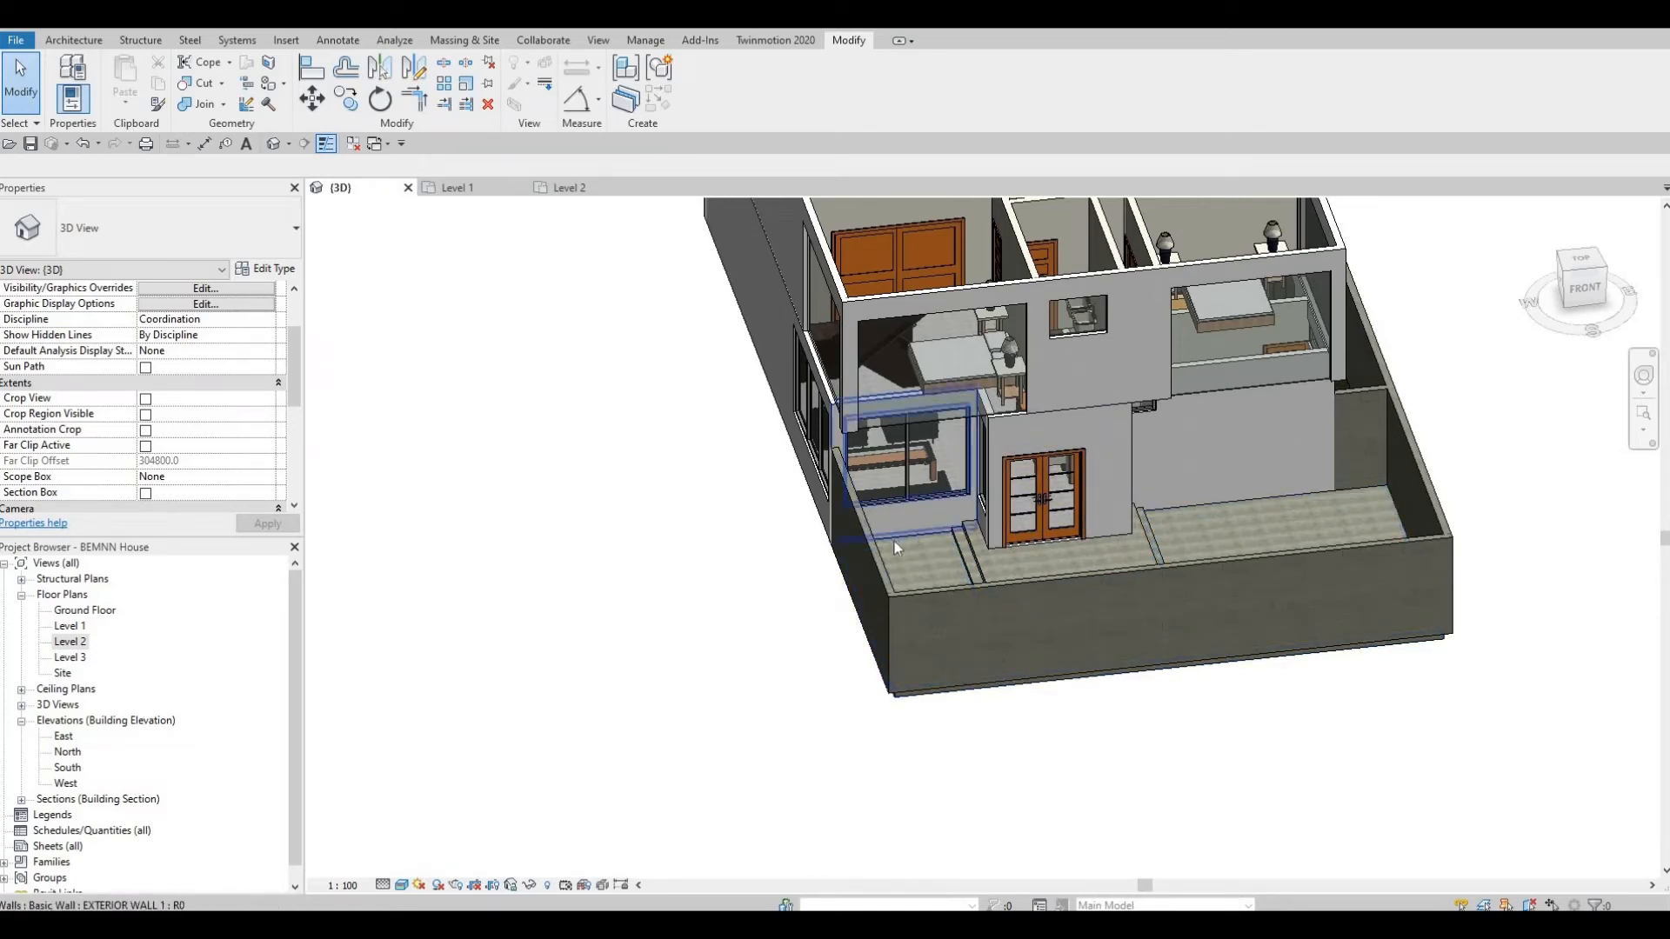
{"action": "middle_click_drag", "start_coordinate": [912, 576], "coordinate": [861, 485], "text": "shift"}
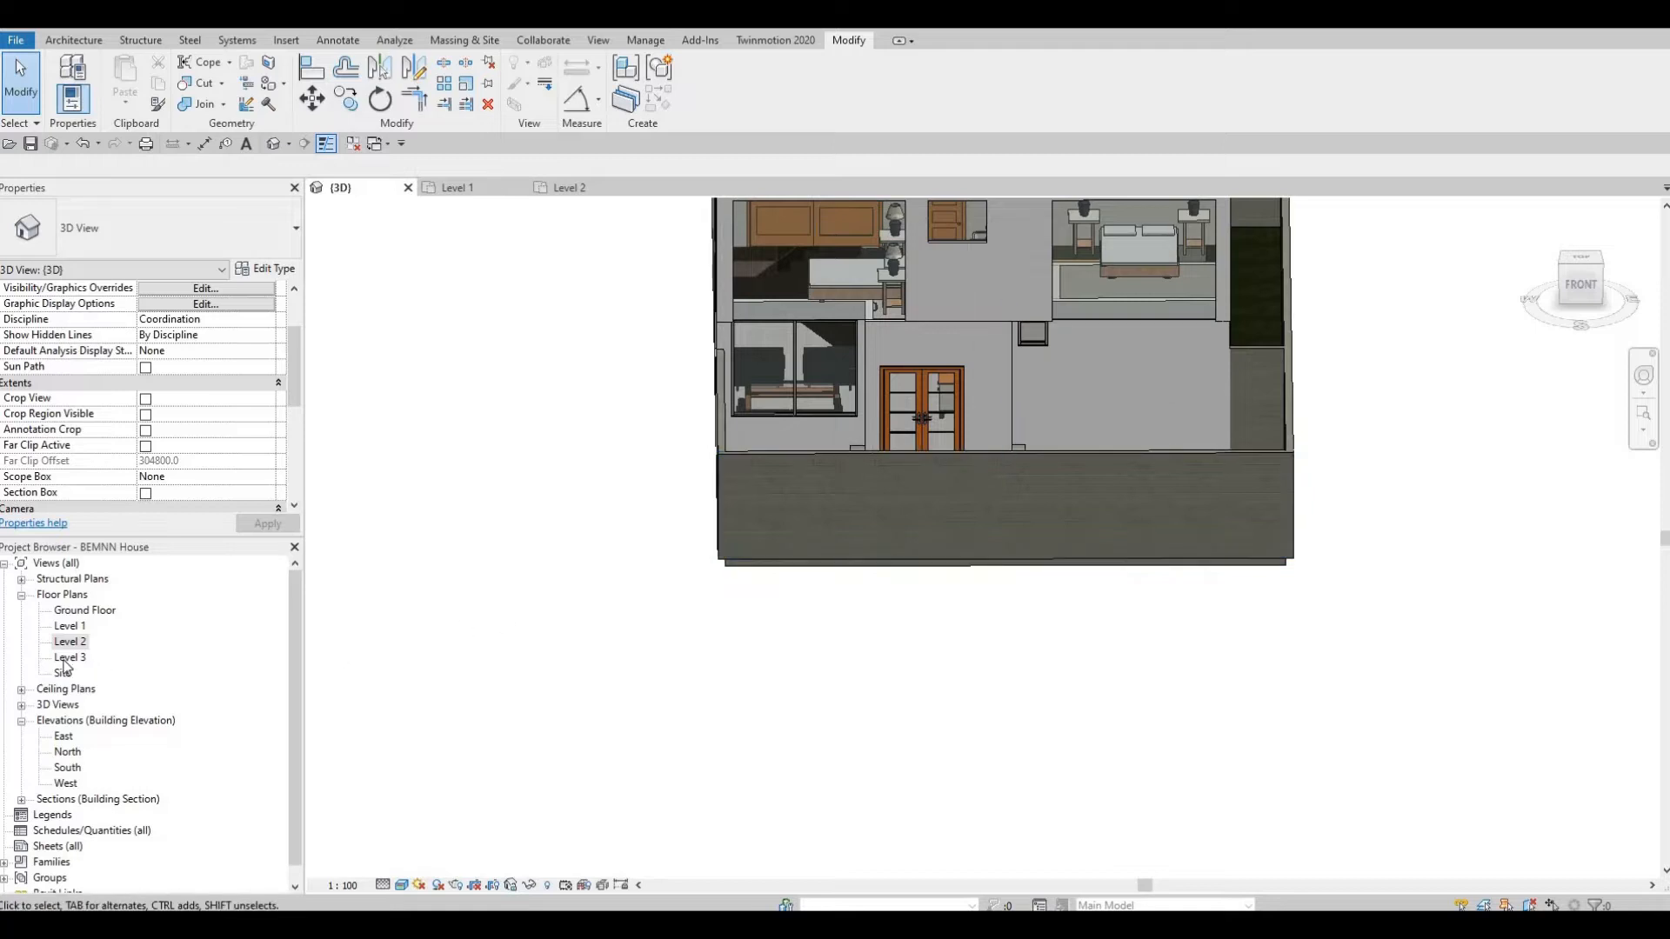
- Open the Level 1 floor plan and examine the layout around the entrance, front yard and kitchen
{"action": "double_click", "coordinate": [68, 630]}
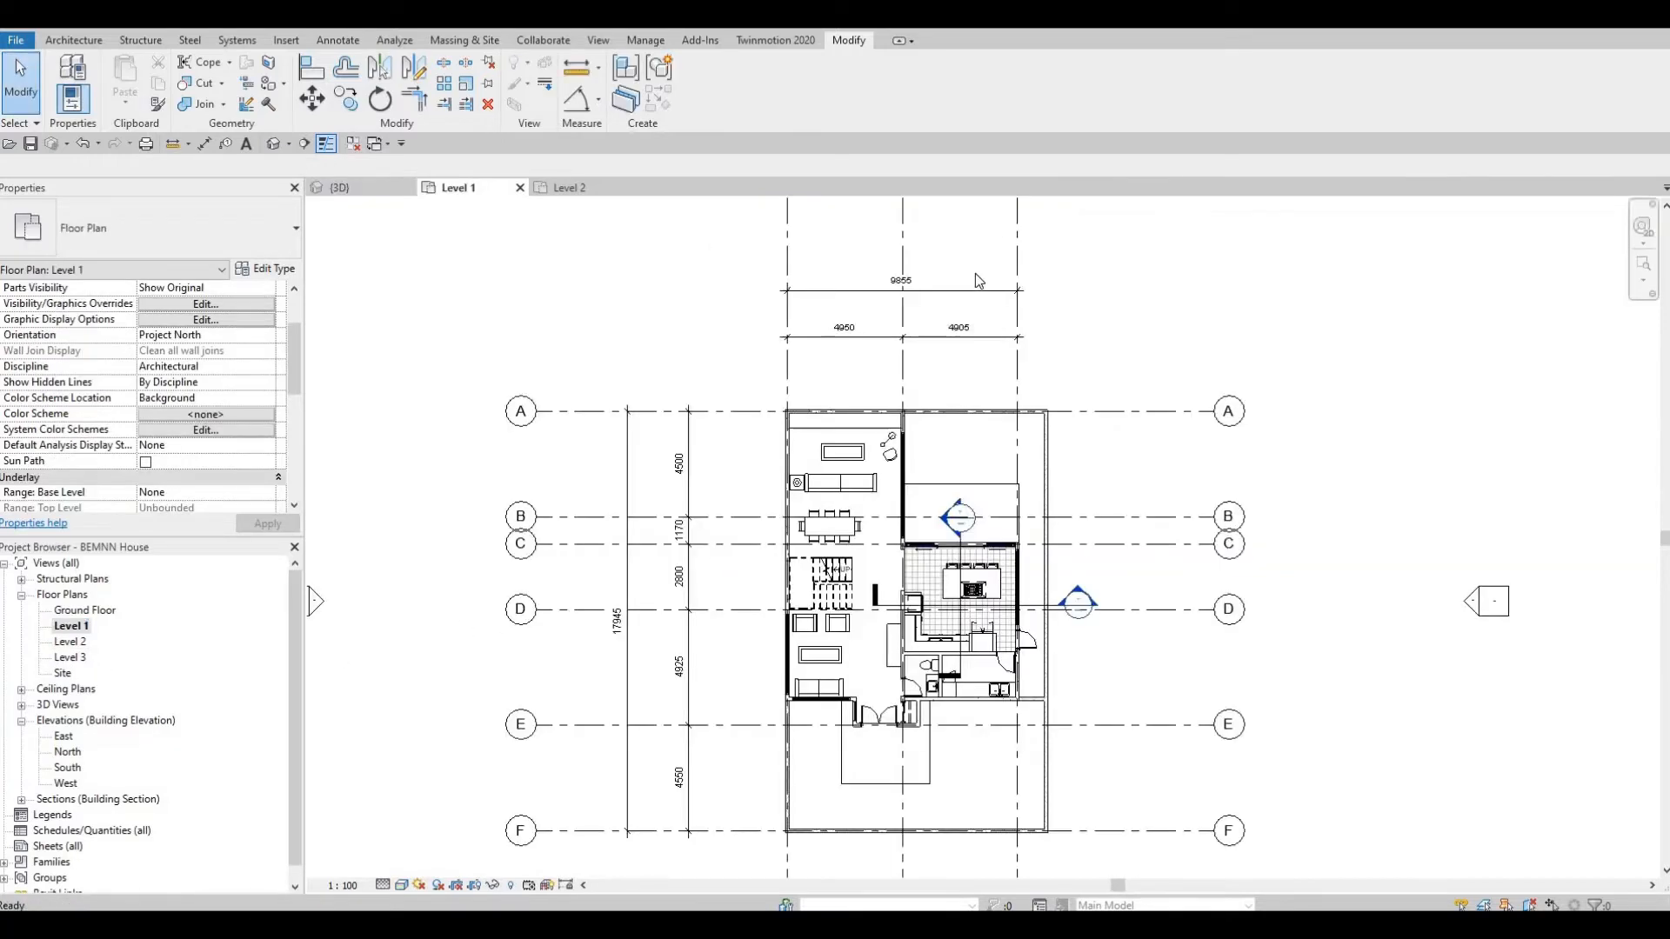
{"action": "scroll", "coordinate": [956, 328], "scroll_direction": "up", "scroll_amount": 5}
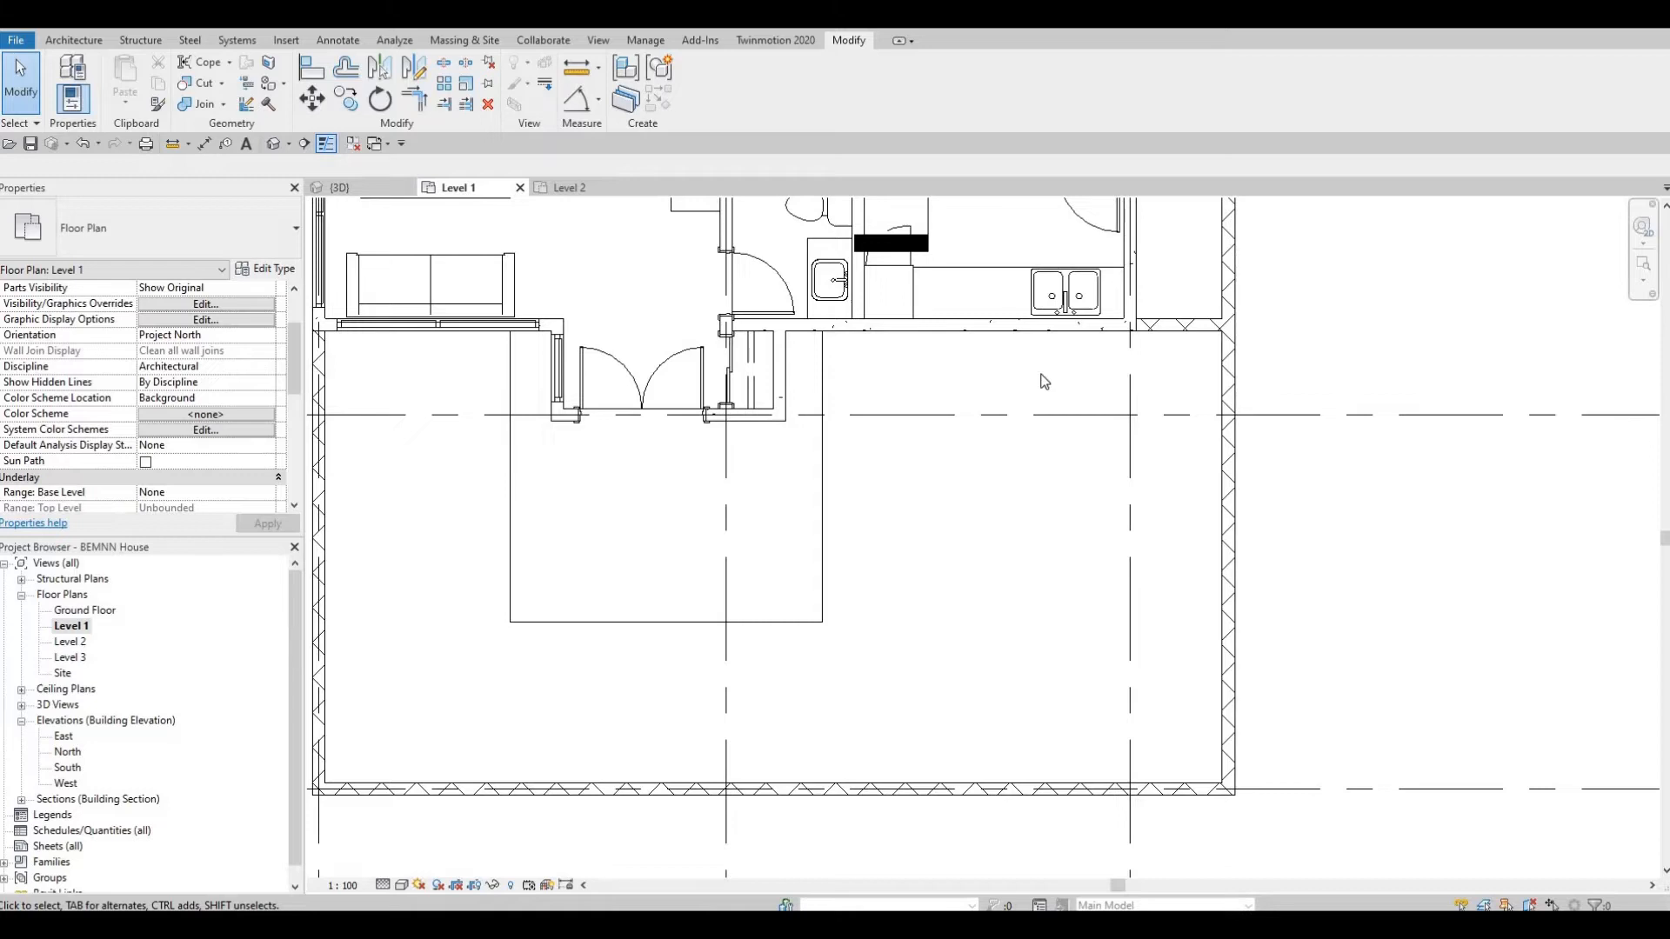
{"action": "middle_click_drag", "start_coordinate": [1040, 436], "coordinate": [1039, 429]}
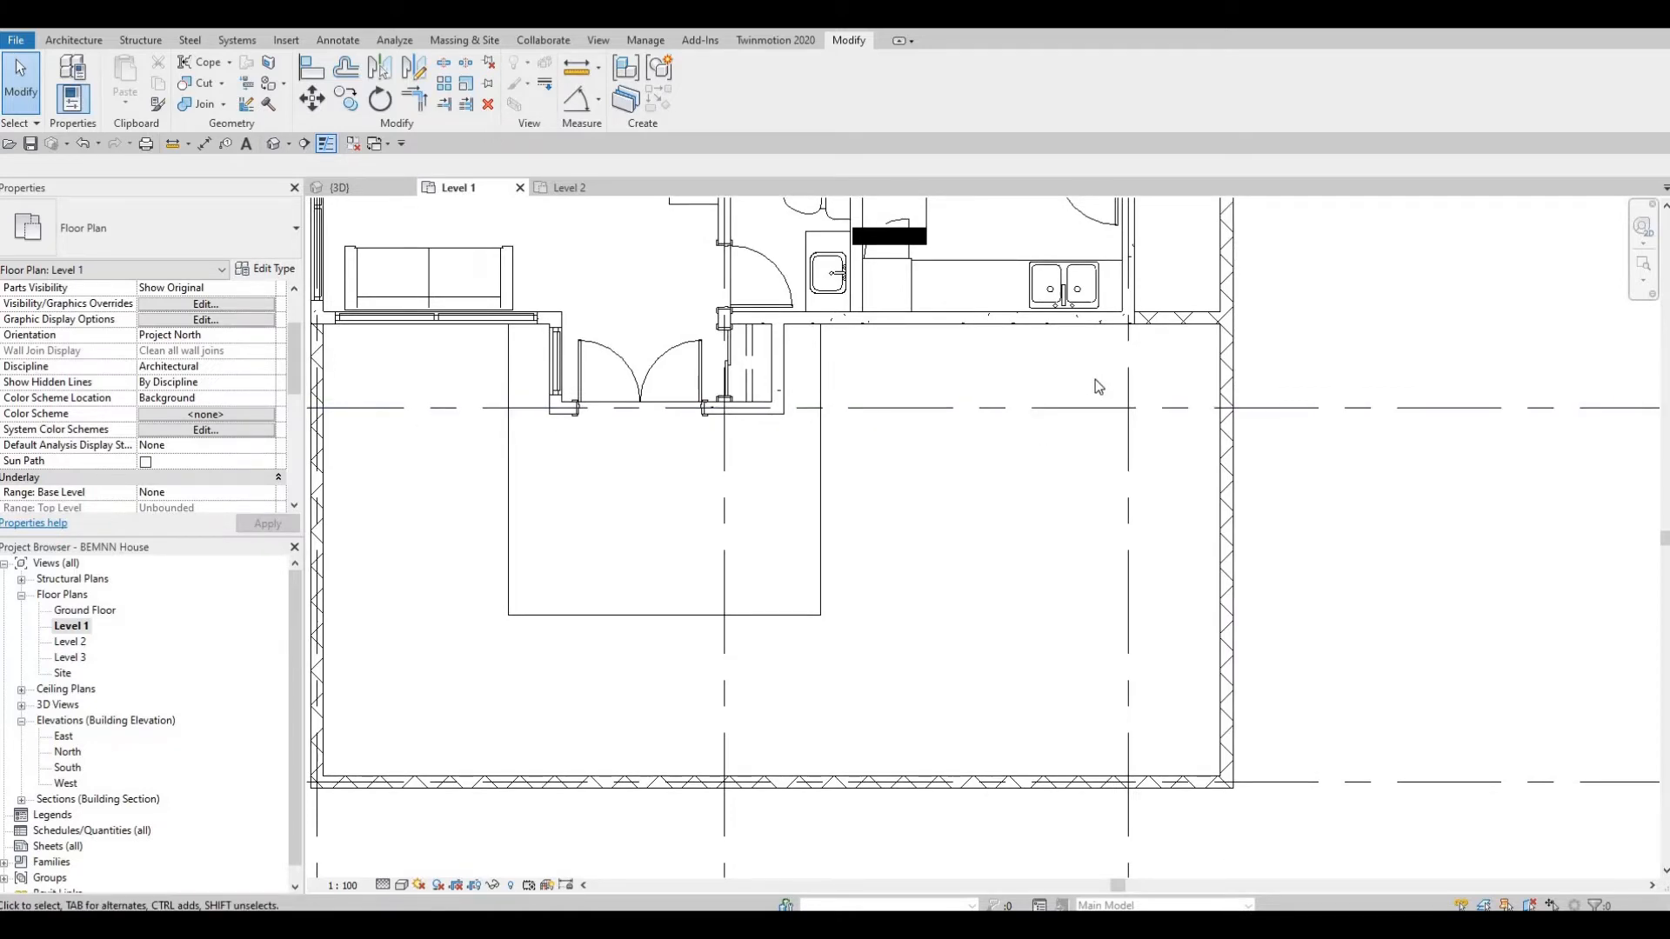
{"action": "middle_click_drag", "start_coordinate": [1097, 391], "coordinate": [1127, 613]}
{"action": "middle_click_drag", "start_coordinate": [983, 209], "coordinate": [1011, 462]}
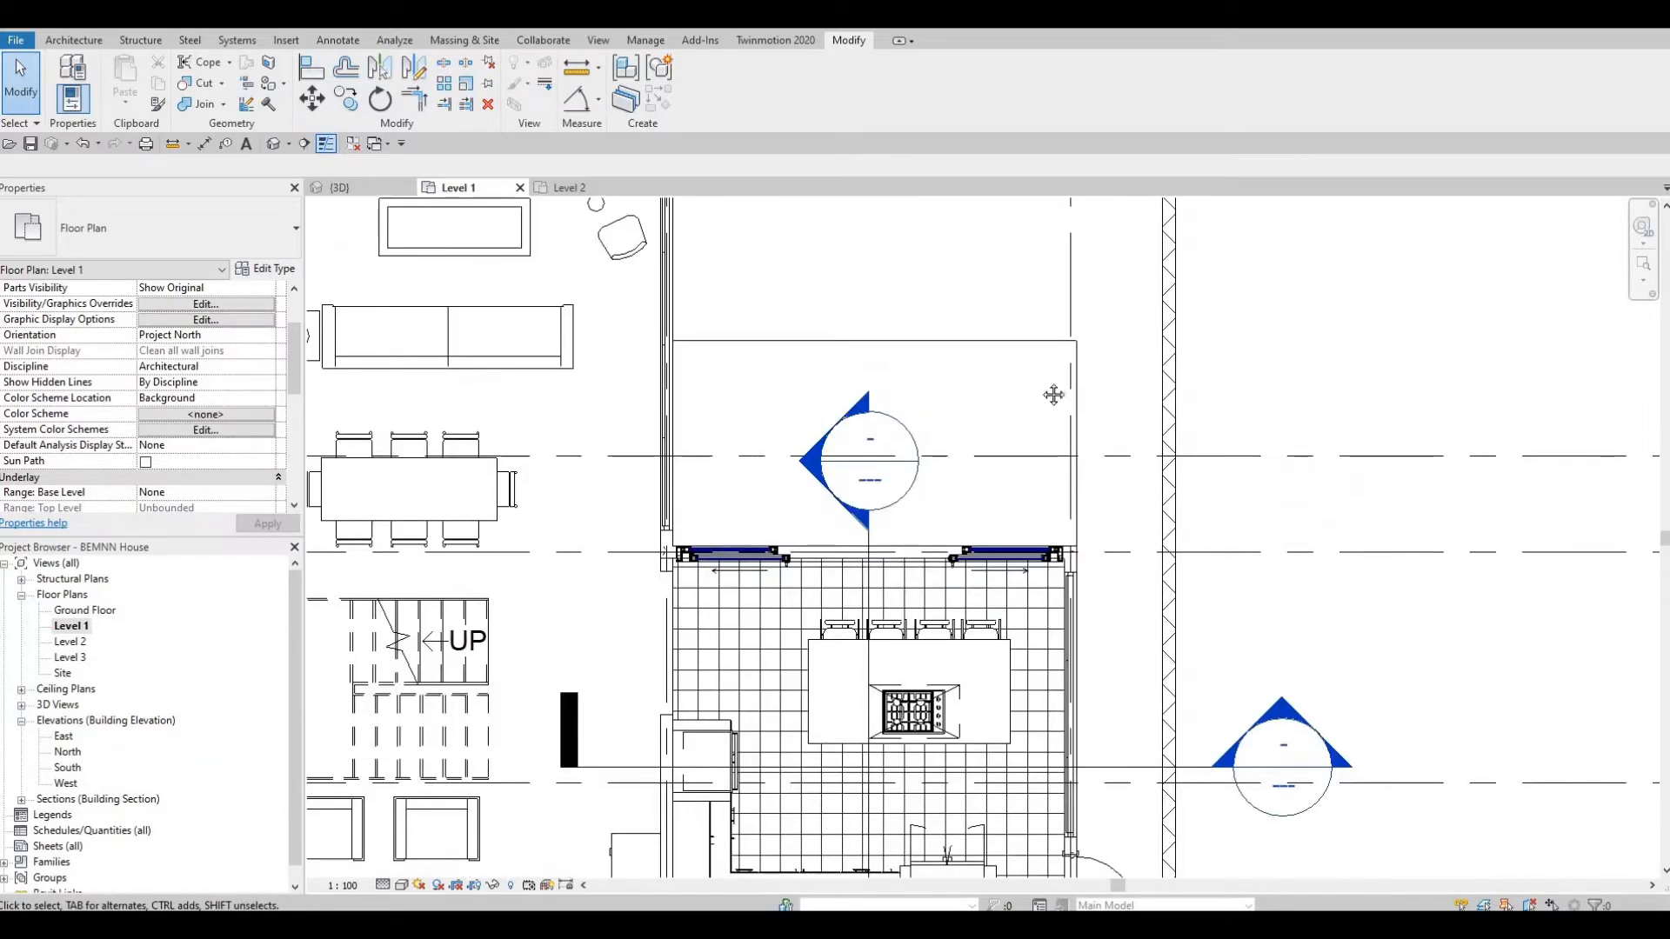
{"action": "scroll", "coordinate": [1000, 410], "scroll_direction": "down", "scroll_amount": 2}
{"action": "middle_click_drag", "start_coordinate": [966, 755], "coordinate": [1010, 440]}
{"action": "scroll", "coordinate": [1007, 437], "scroll_direction": "up", "scroll_amount": 1}
{"action": "middle_click_drag", "start_coordinate": [1001, 510], "coordinate": [996, 406]}
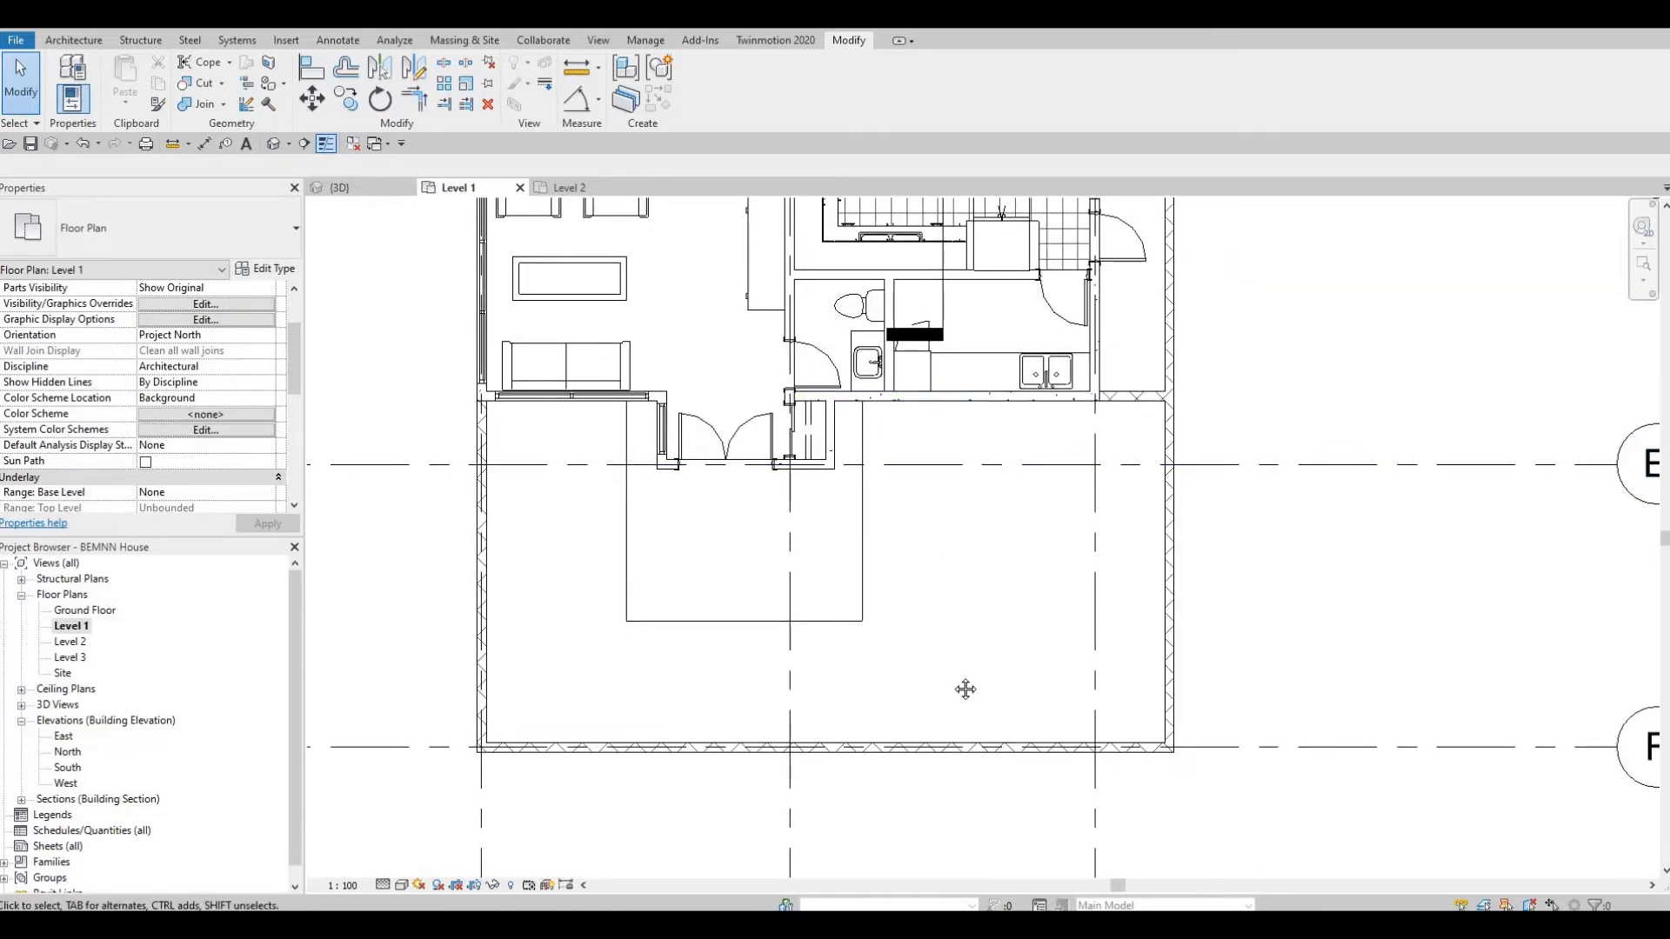
{"action": "middle_click_drag", "start_coordinate": [745, 615], "coordinate": [822, 793]}
{"action": "scroll", "coordinate": [821, 793], "scroll_direction": "down", "scroll_amount": 2}
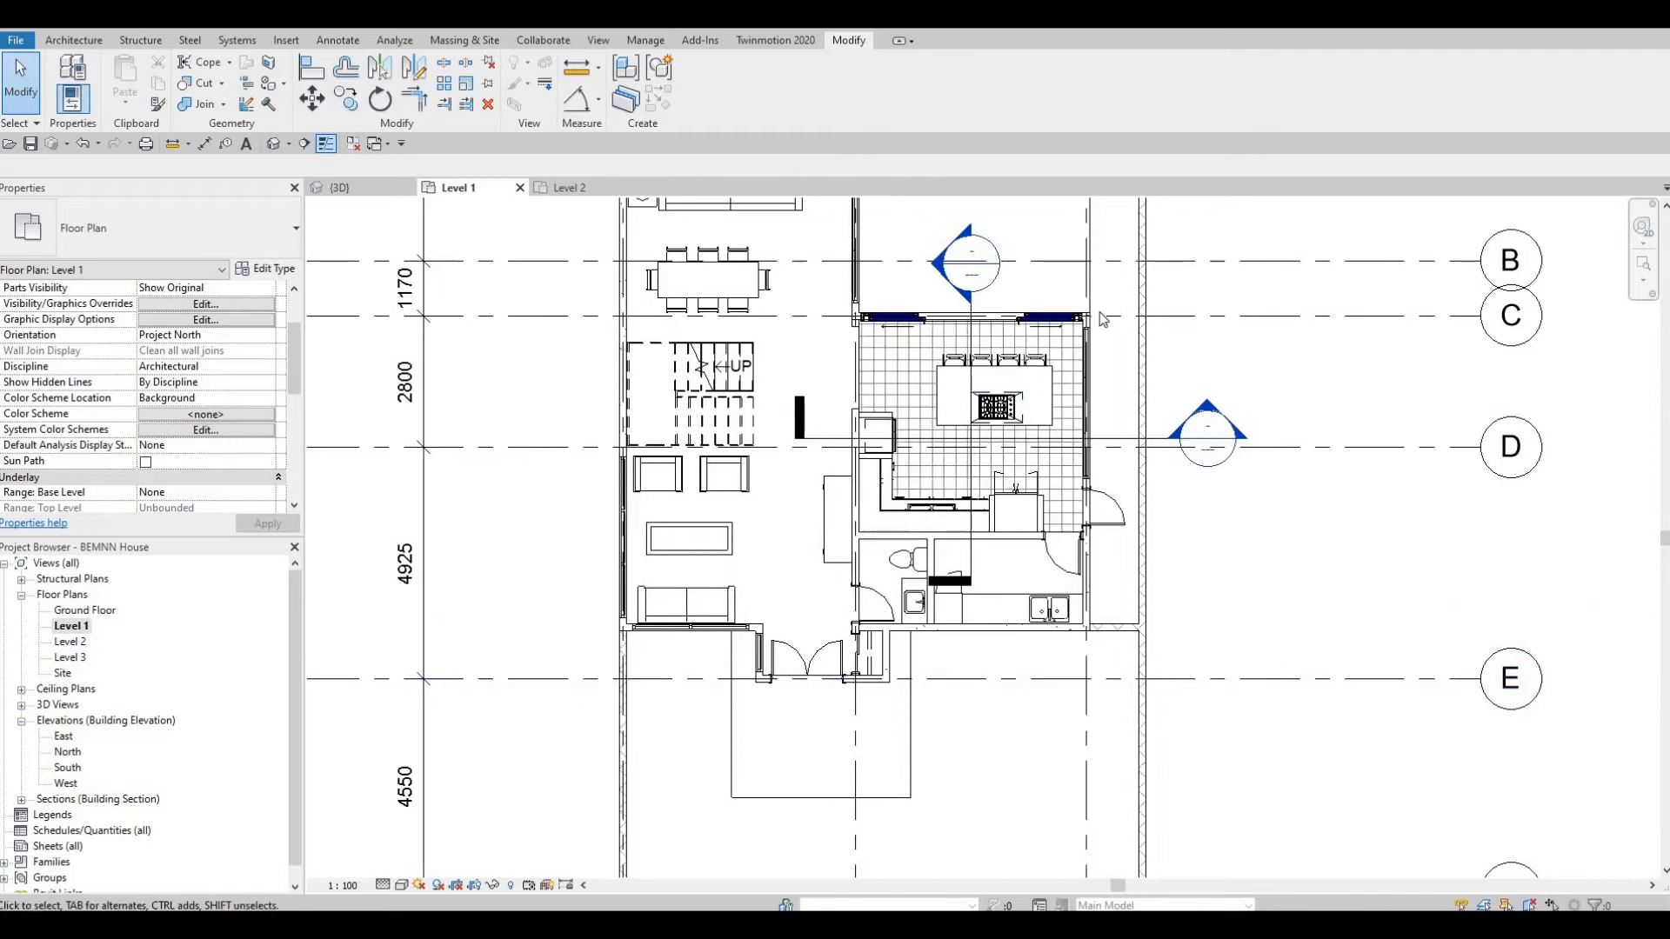
{"action": "middle_click_drag", "start_coordinate": [915, 684], "coordinate": [1103, 314]}
{"action": "scroll", "coordinate": [1103, 313], "scroll_direction": "up", "scroll_amount": 2}
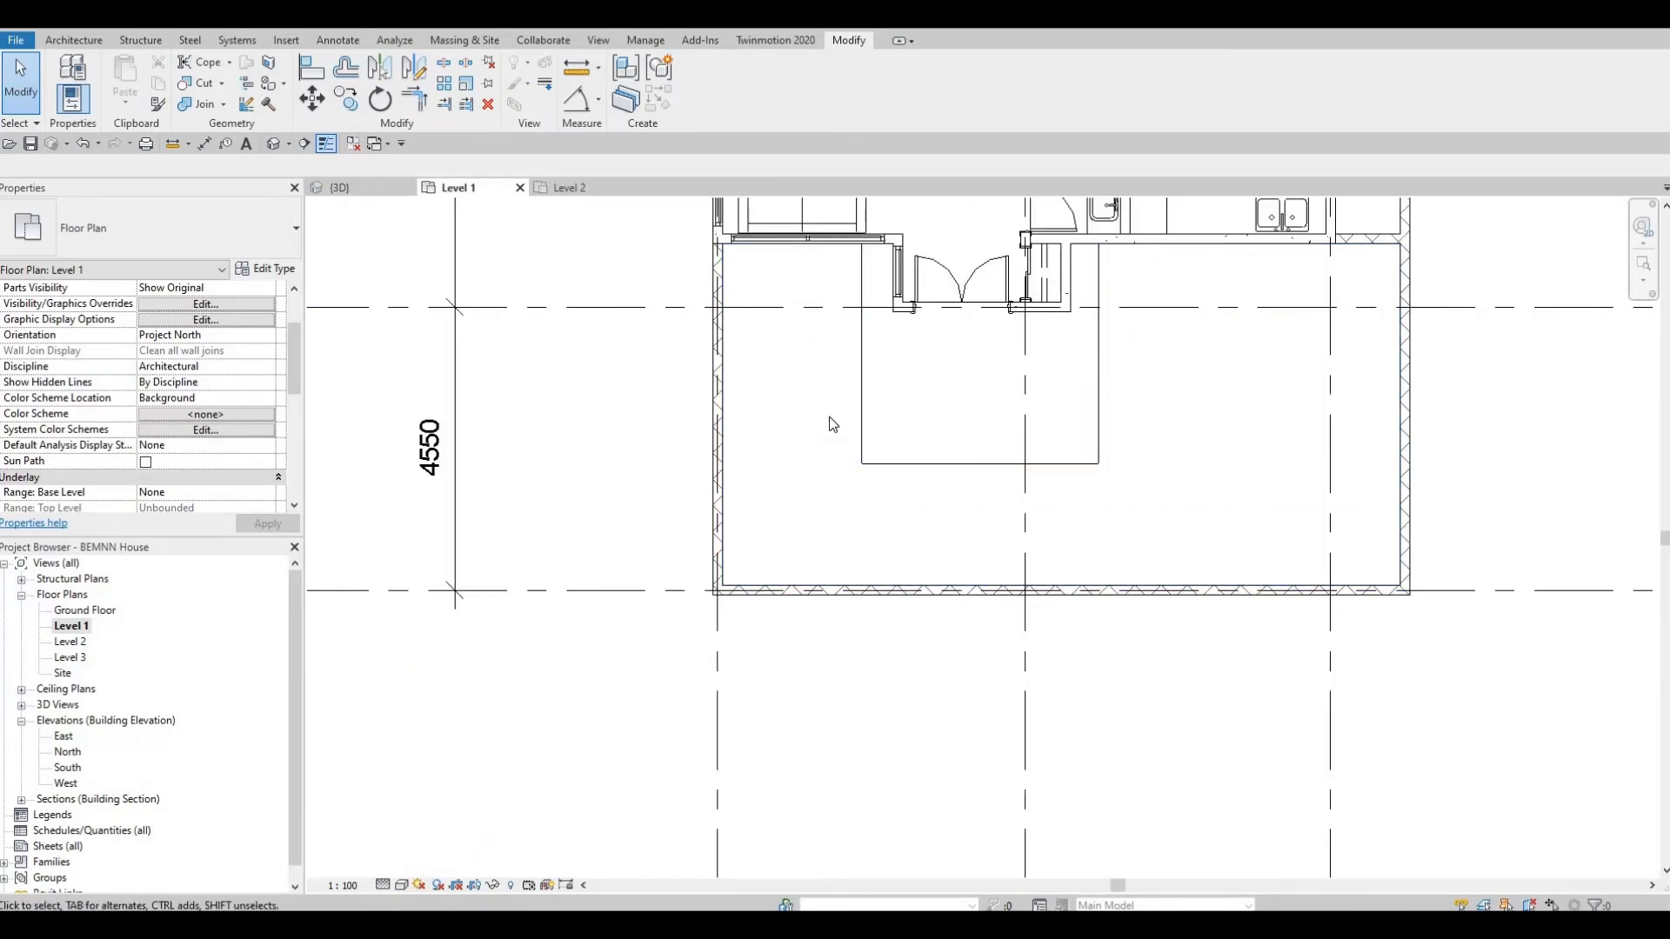
- Return to the 3D view and view the house from its southwest corner
{"action": "left_click", "coordinate": [565, 188]}
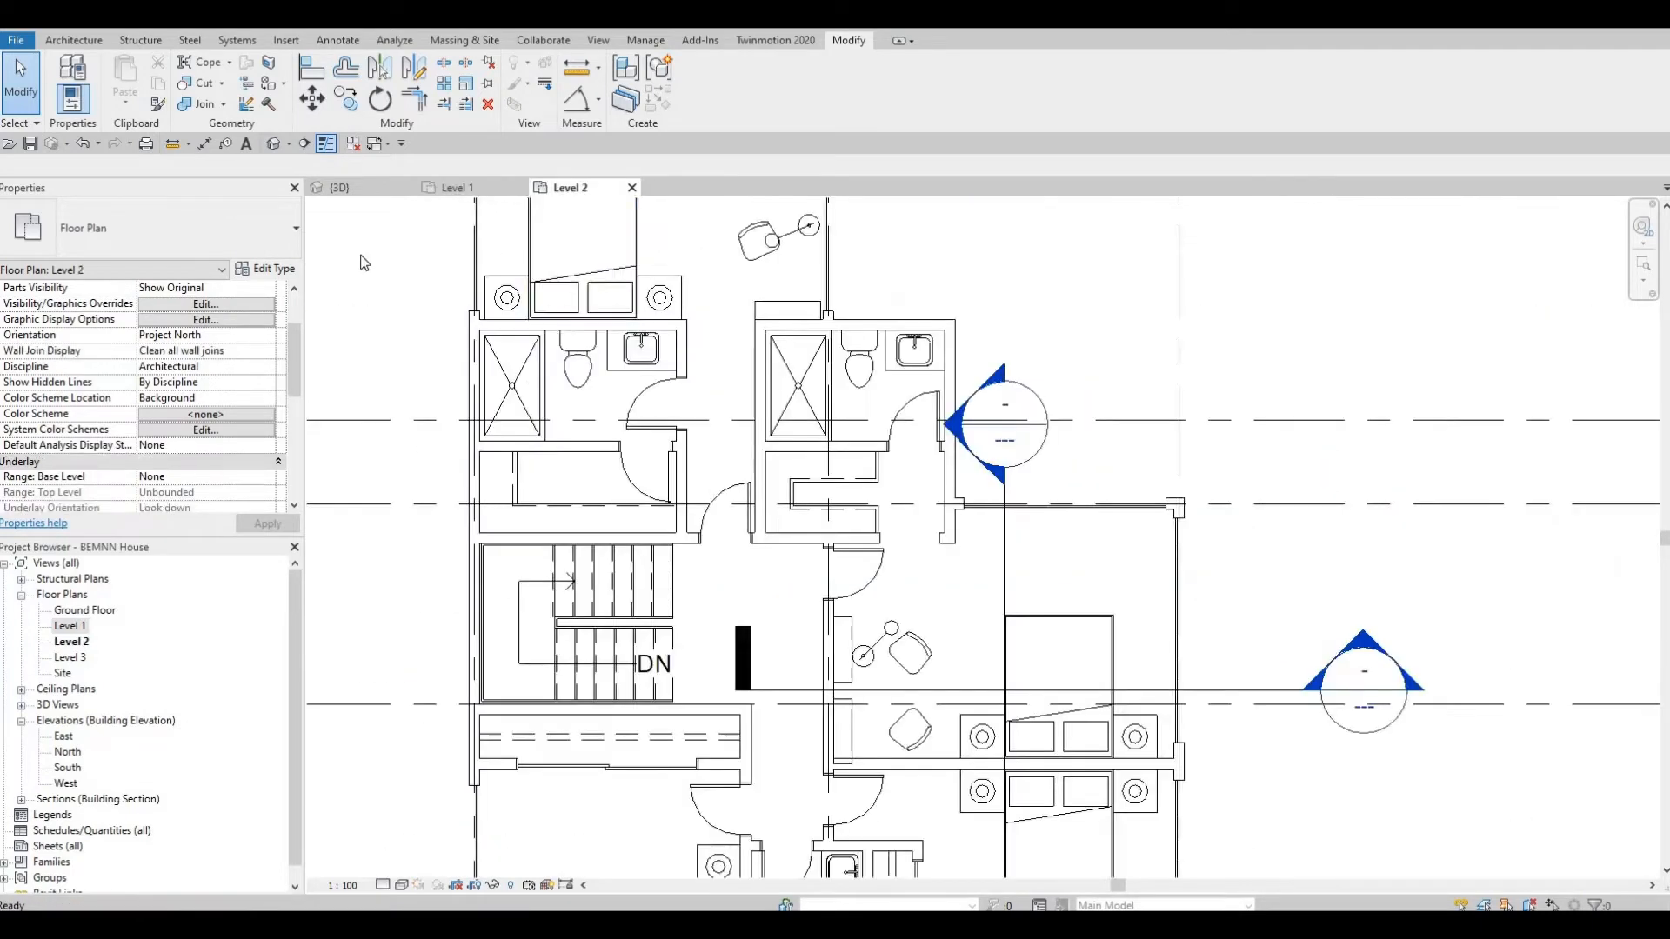
{"action": "left_click", "coordinate": [337, 189]}
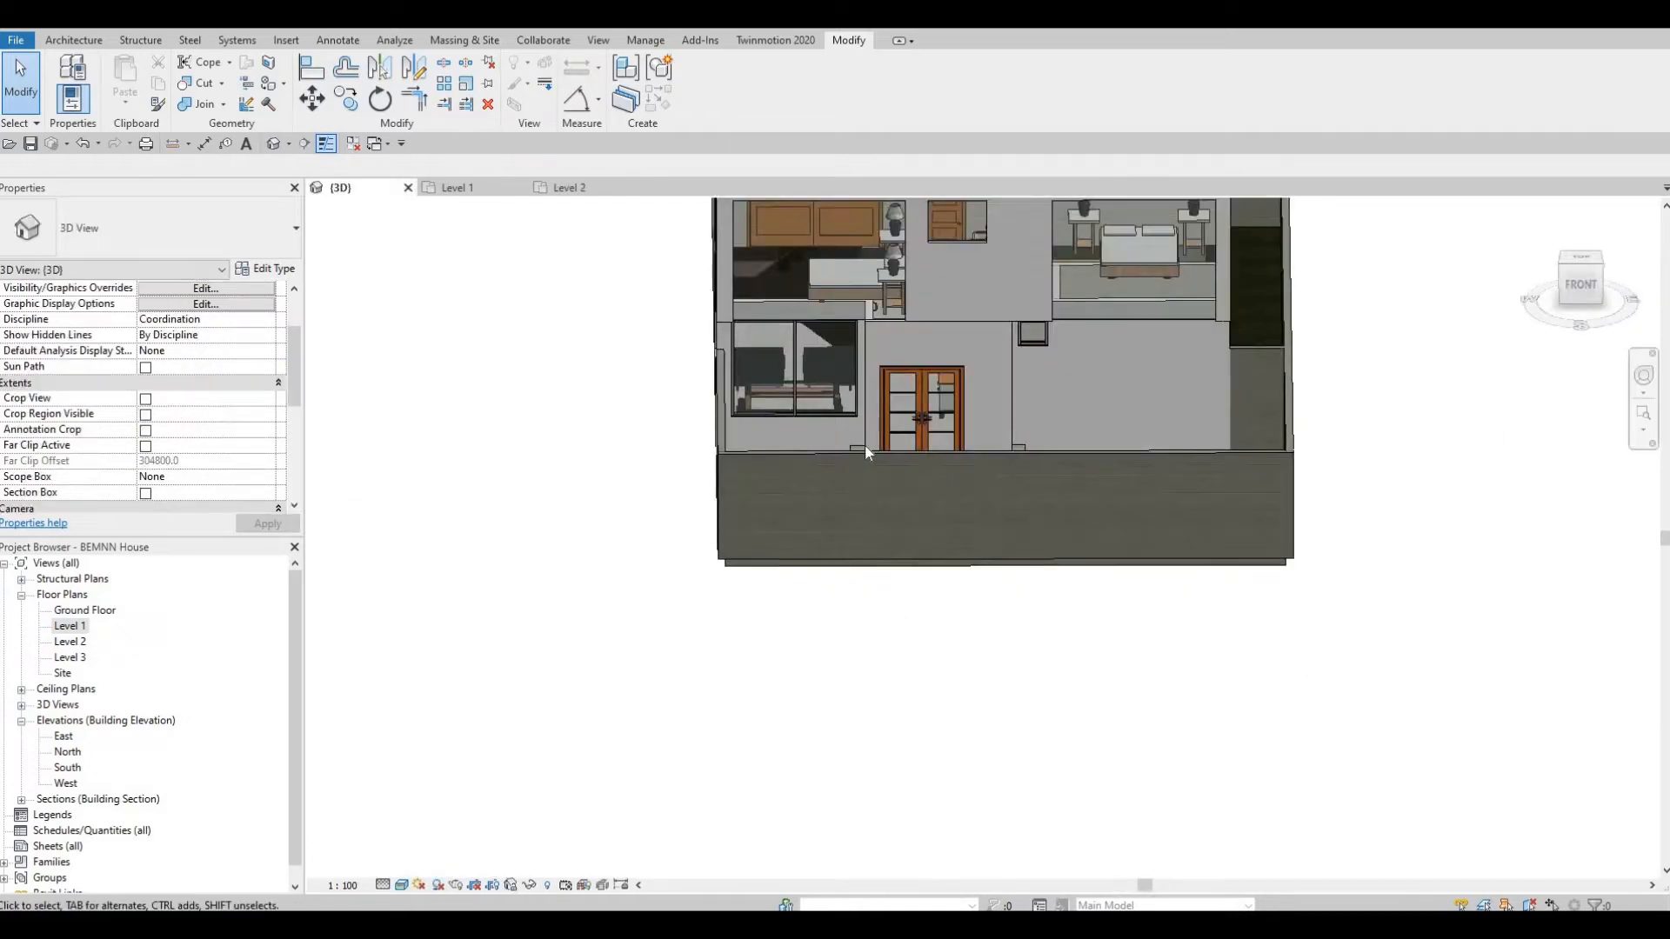
{"action": "middle_click_drag", "start_coordinate": [656, 544], "coordinate": [316, 572], "text": "shift"}
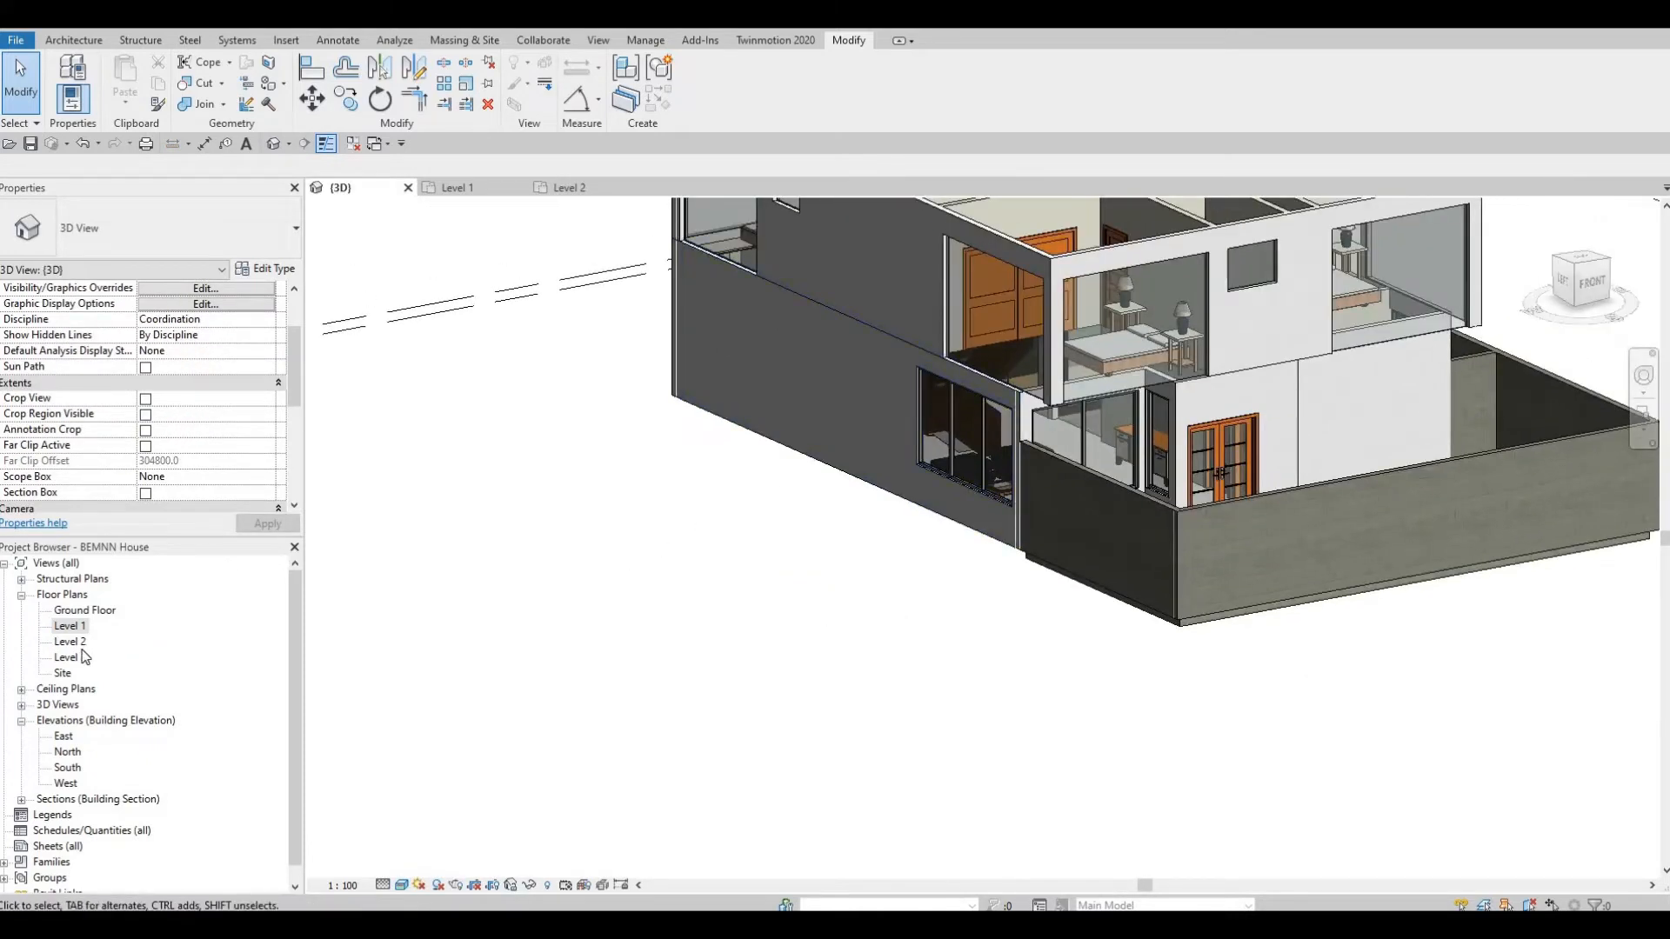
- Open the Level 2 floor plan and examine the two southern bedrooms and the bathroom between them
{"action": "double_click", "coordinate": [70, 641]}
{"action": "scroll", "coordinate": [1092, 512], "scroll_direction": "up", "scroll_amount": 1}
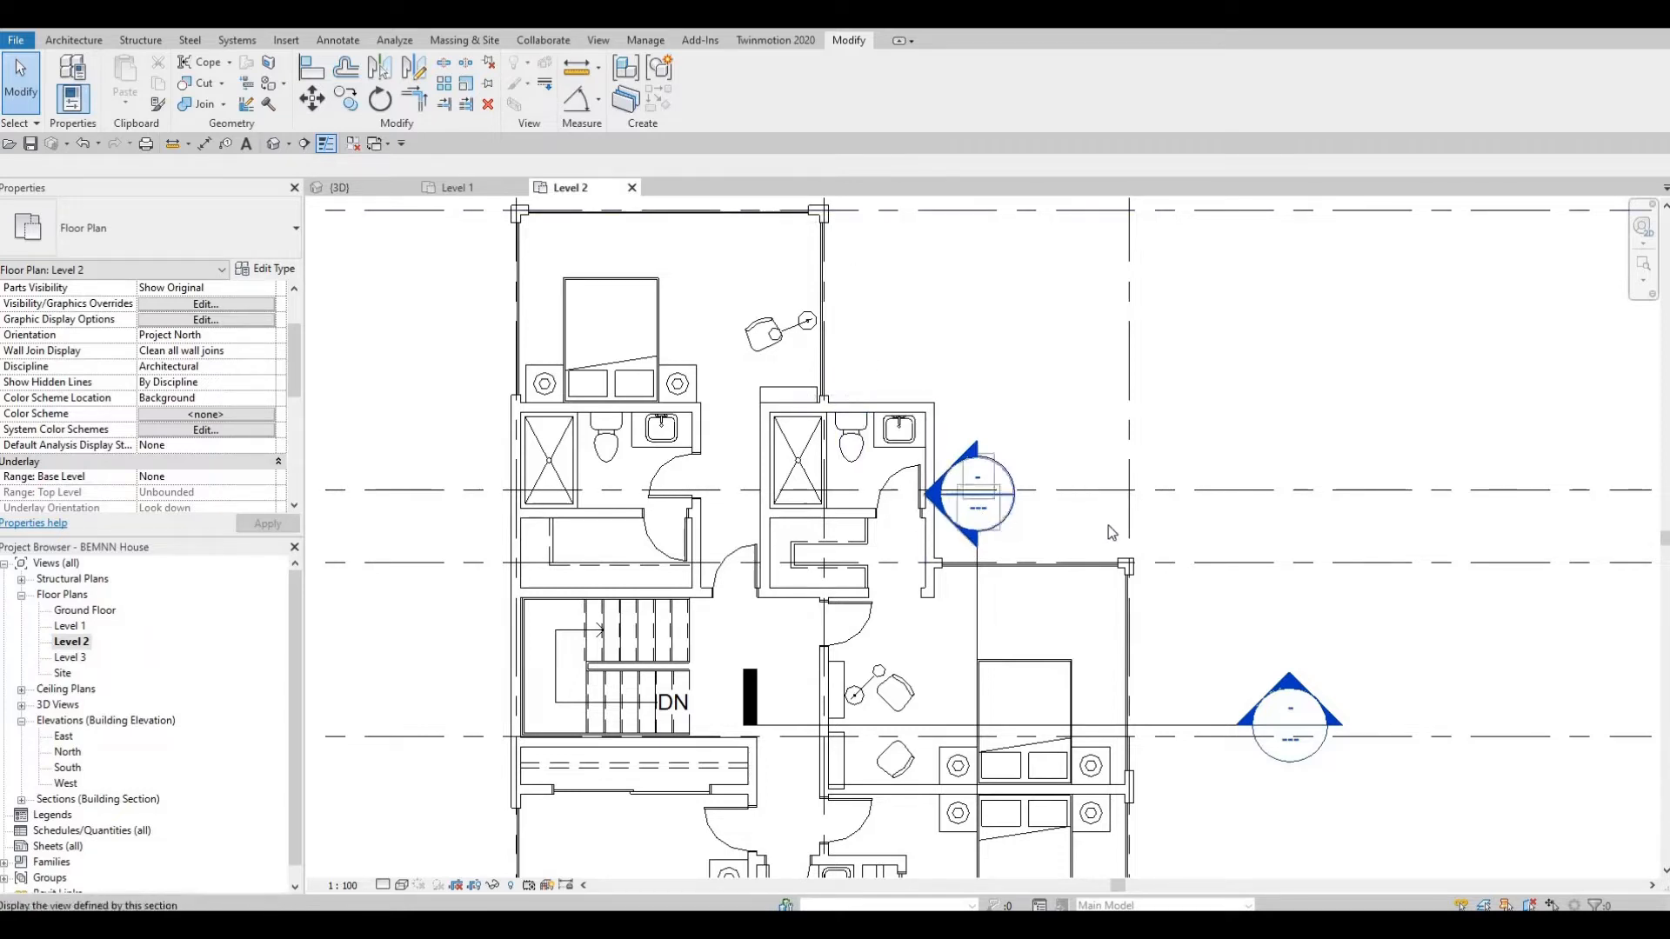
{"action": "scroll", "coordinate": [957, 524], "scroll_direction": "down", "scroll_amount": 3}
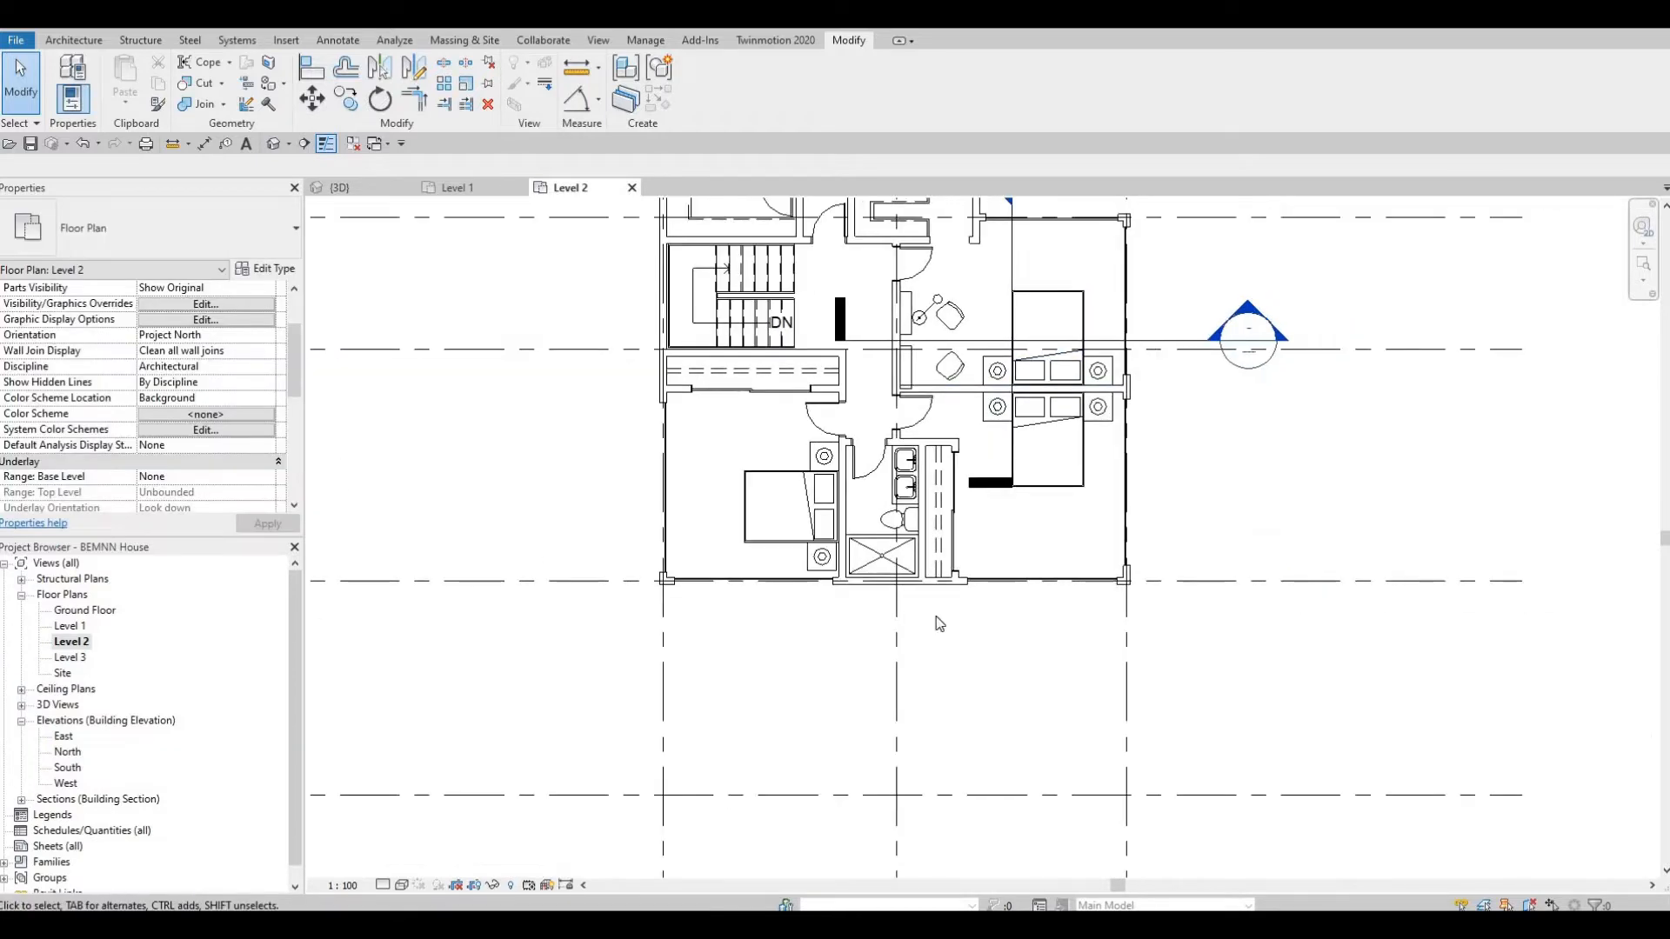
{"action": "scroll", "coordinate": [953, 639], "scroll_direction": "up", "scroll_amount": 3}
{"action": "scroll", "coordinate": [953, 640], "scroll_direction": "up", "scroll_amount": 1}
{"action": "middle_click_drag", "start_coordinate": [924, 615], "coordinate": [835, 690]}
{"action": "middle_click_drag", "start_coordinate": [675, 506], "coordinate": [682, 474]}
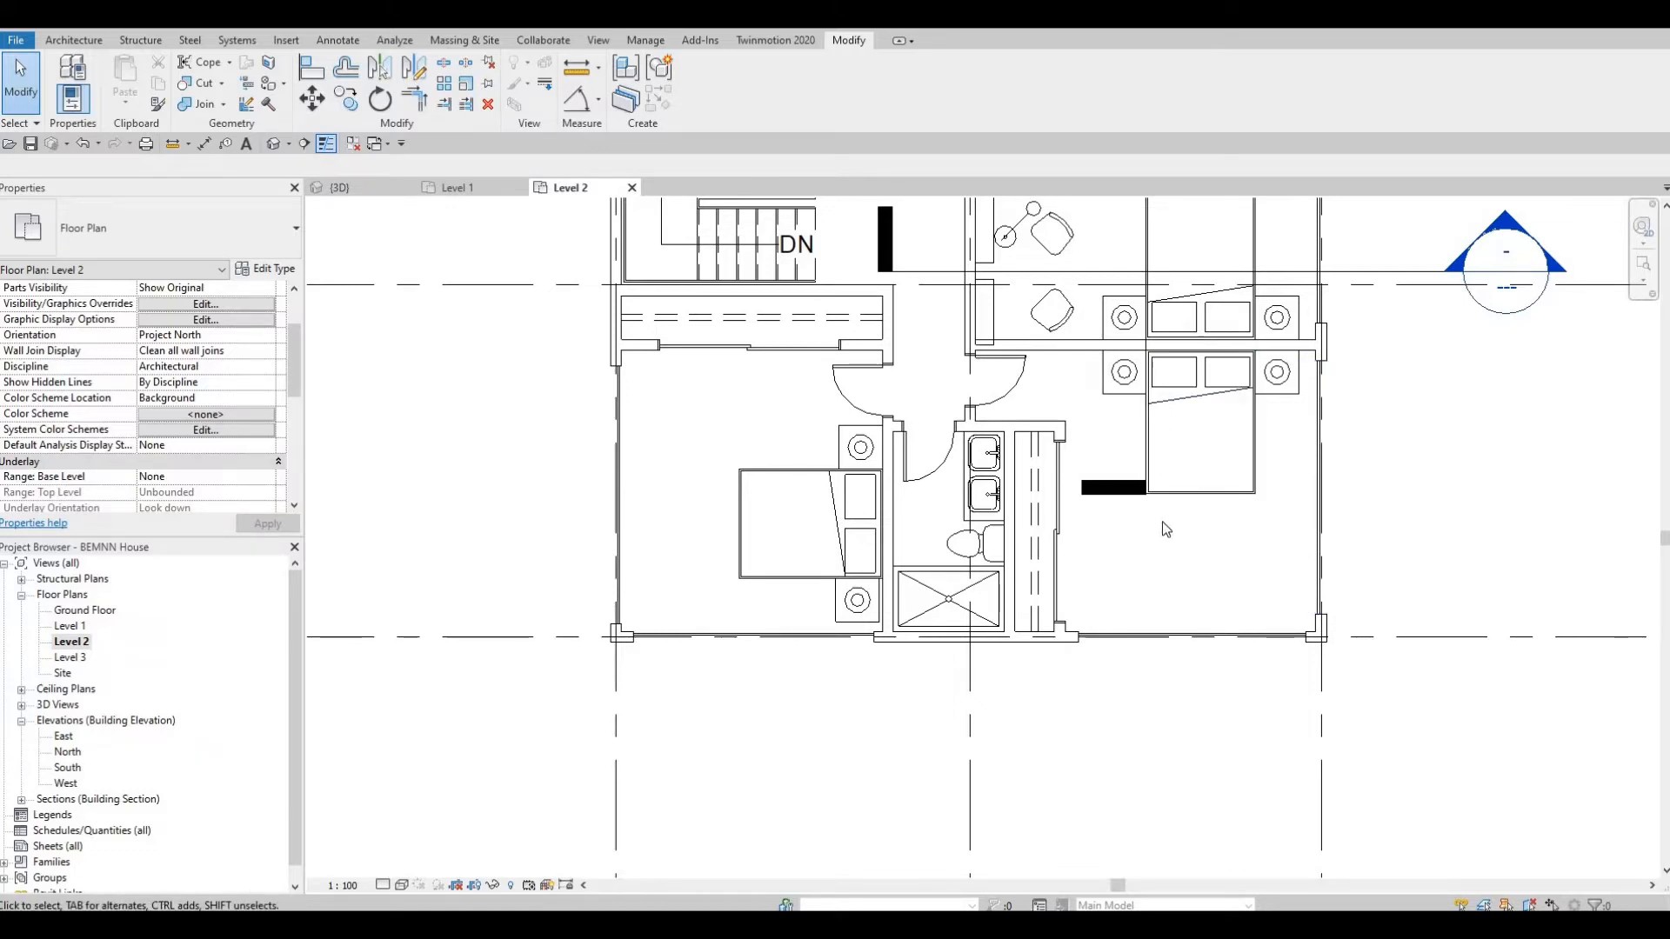
- Examine the Level 2 plan from the stair and northern bedroom with its bathrooms back to the southern bedrooms
{"action": "middle_click_drag", "start_coordinate": [1167, 498], "coordinate": [1131, 755]}
{"action": "scroll", "coordinate": [1122, 750], "scroll_direction": "down", "scroll_amount": 1}
{"action": "middle_click_drag", "start_coordinate": [1124, 683], "coordinate": [1114, 736]}
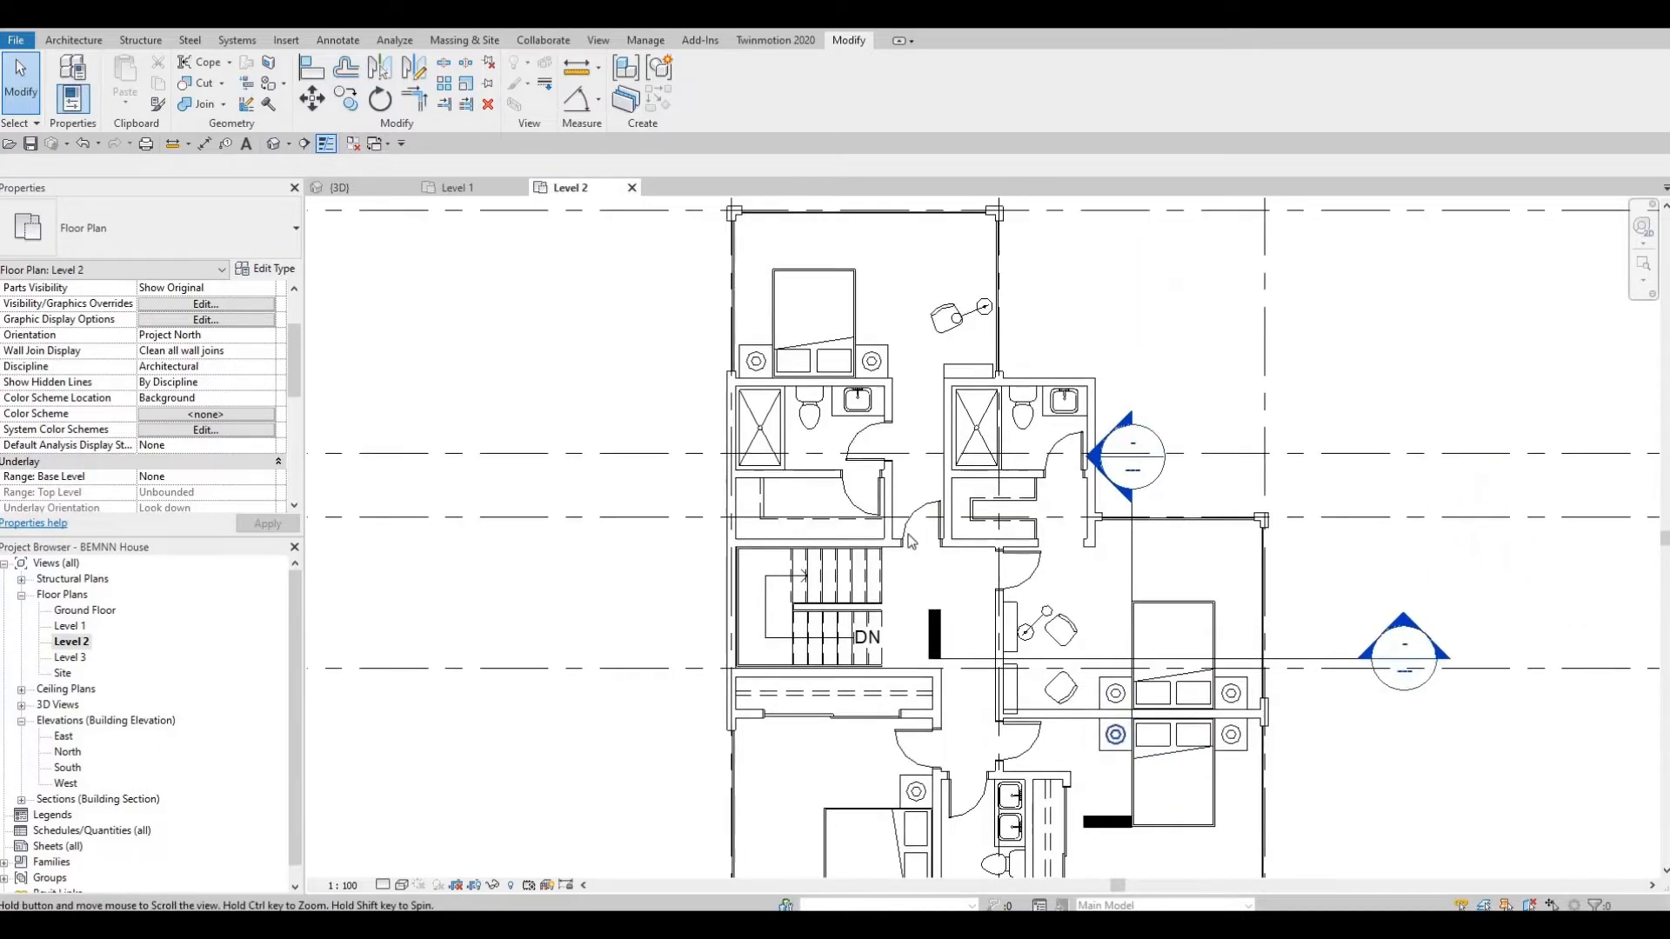
{"action": "middle_click_drag", "start_coordinate": [912, 618], "coordinate": [902, 703]}
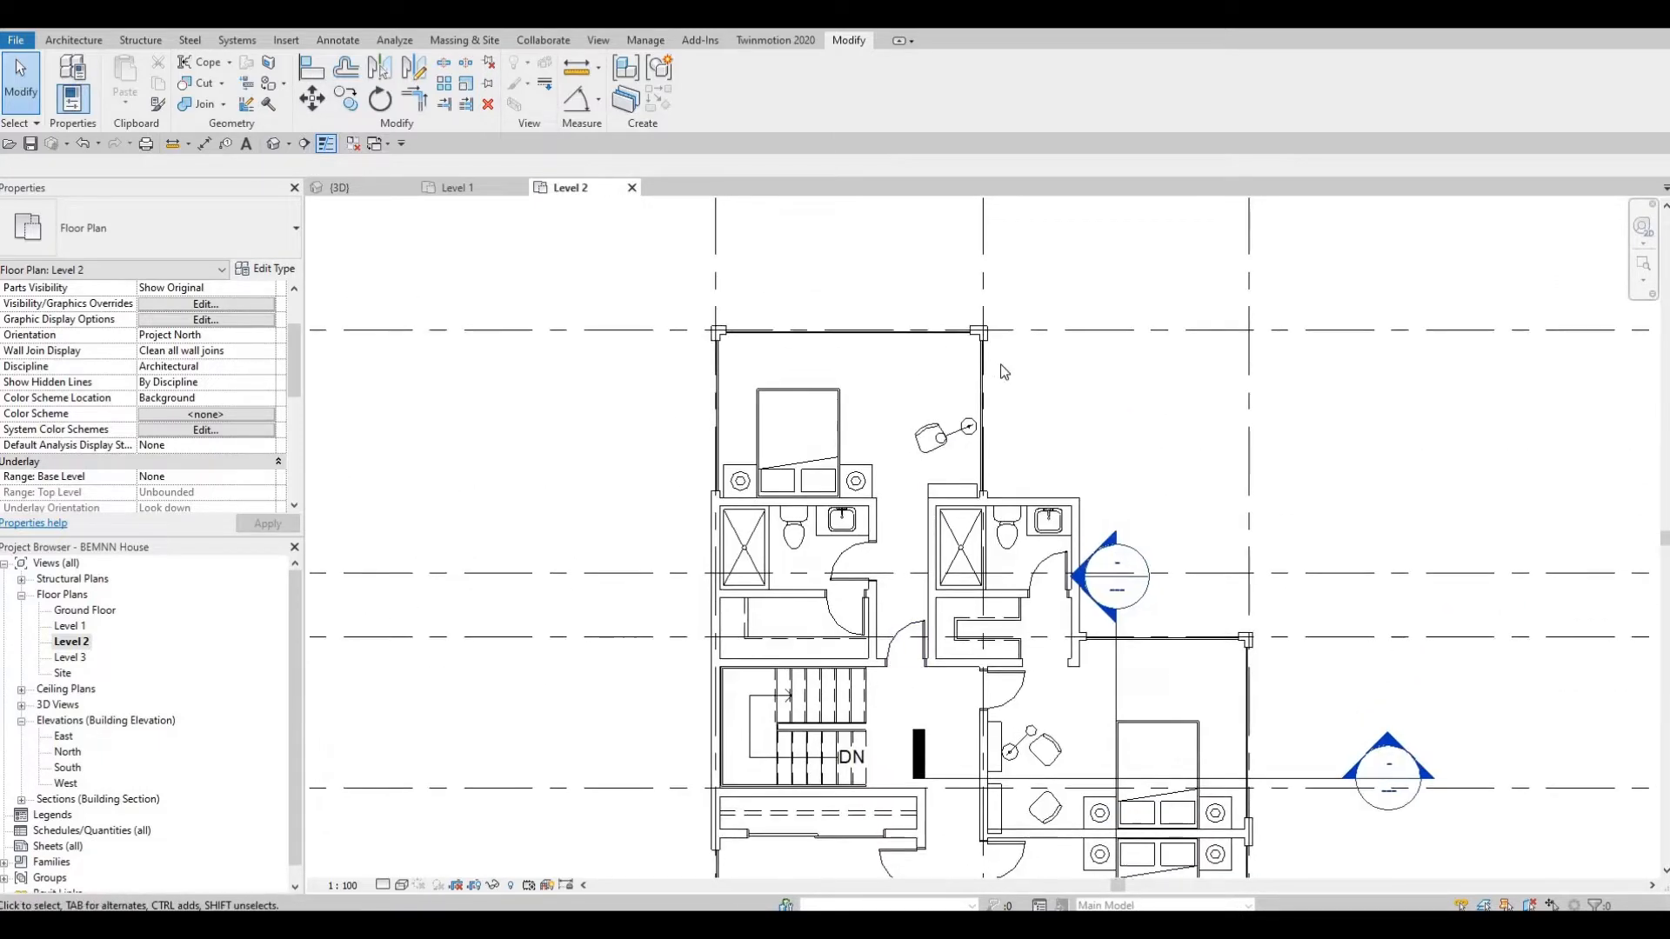
{"action": "scroll", "coordinate": [1004, 372], "scroll_direction": "up", "scroll_amount": 1}
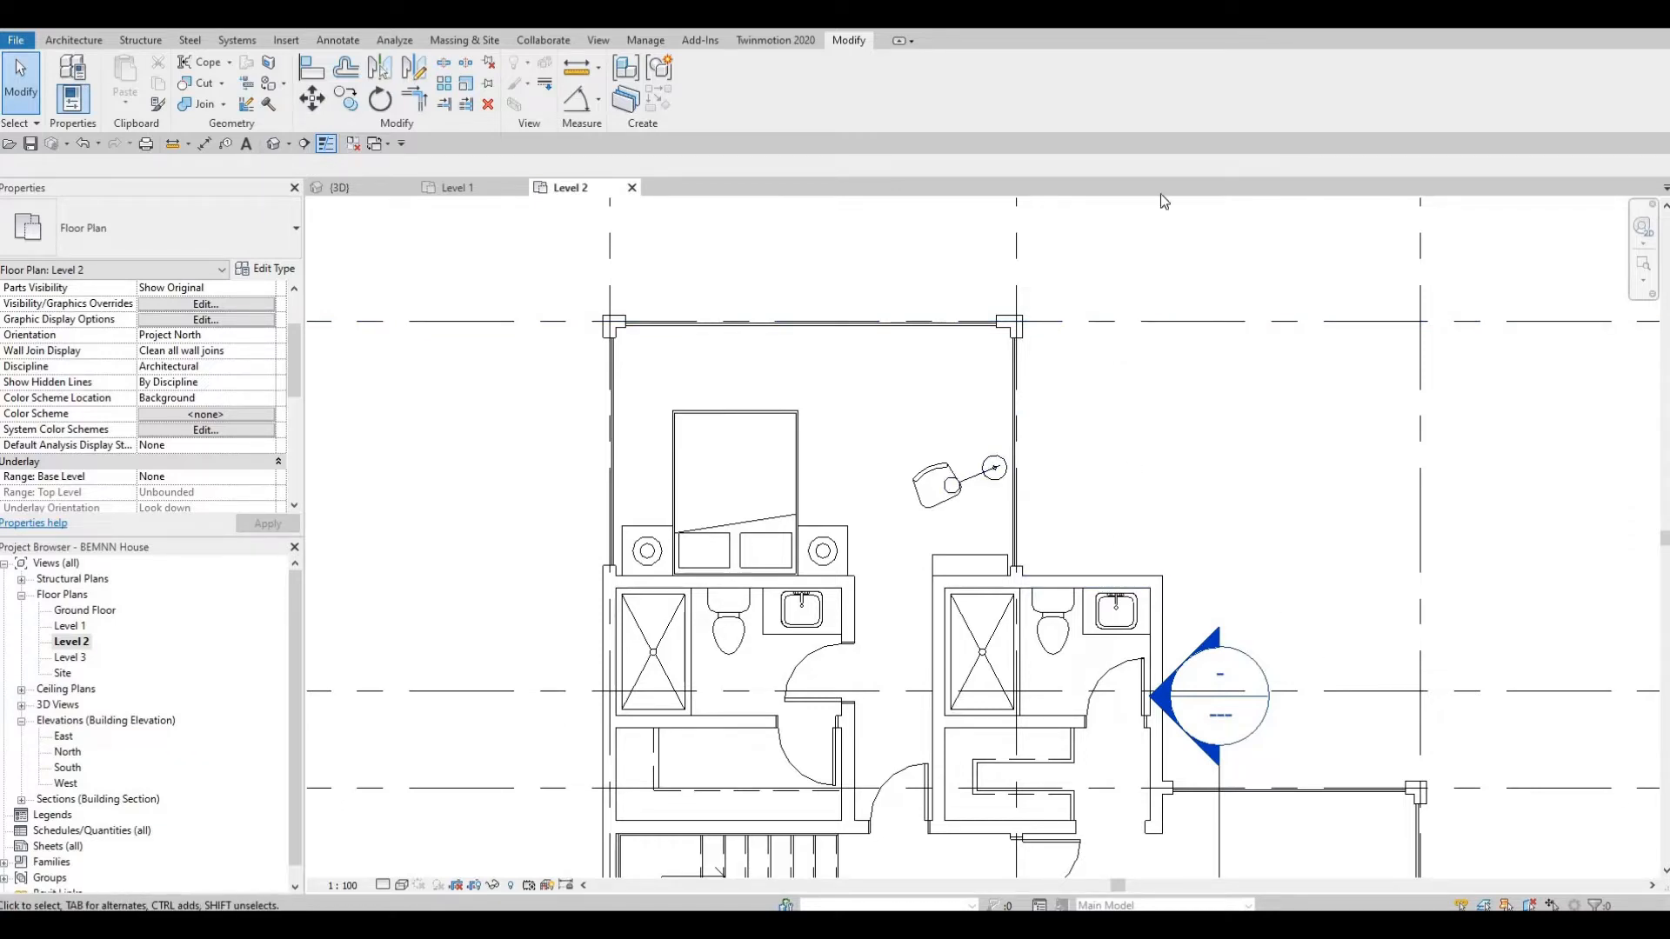
{"action": "middle_click_drag", "start_coordinate": [1137, 656], "coordinate": [1059, 551]}
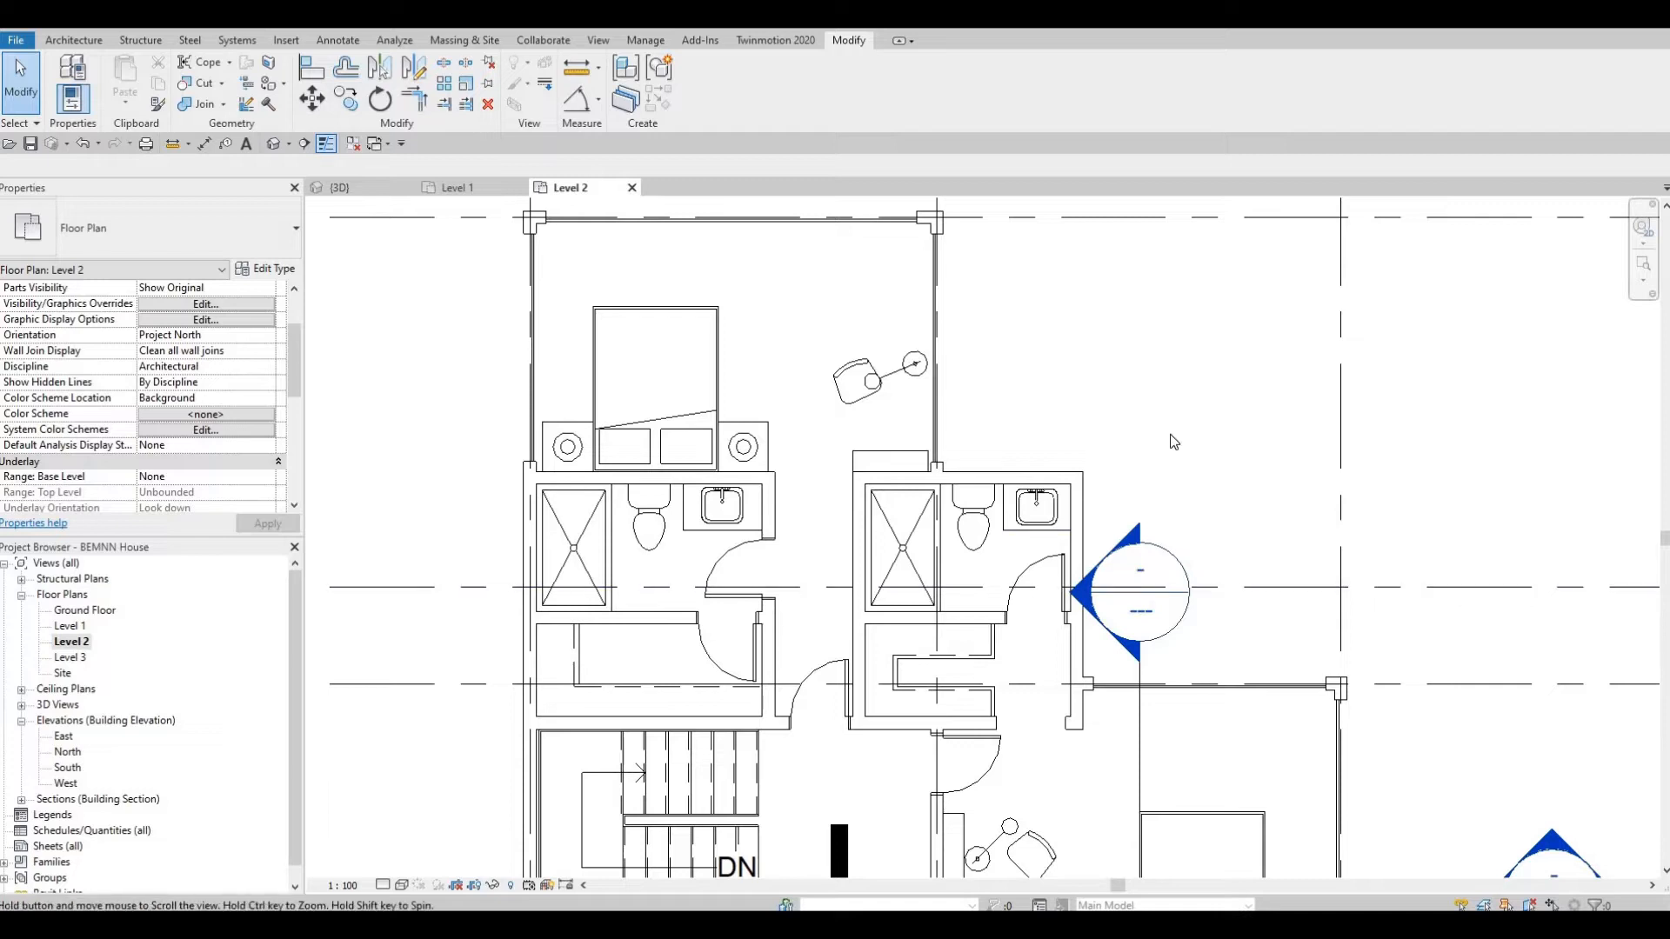
{"action": "middle_click_drag", "start_coordinate": [1154, 827], "coordinate": [1139, 575]}
{"action": "scroll", "coordinate": [1140, 576], "scroll_direction": "down", "scroll_amount": 2}
{"action": "middle_click_drag", "start_coordinate": [1109, 731], "coordinate": [1083, 398]}
{"action": "scroll", "coordinate": [1040, 479], "scroll_direction": "up", "scroll_amount": 2}
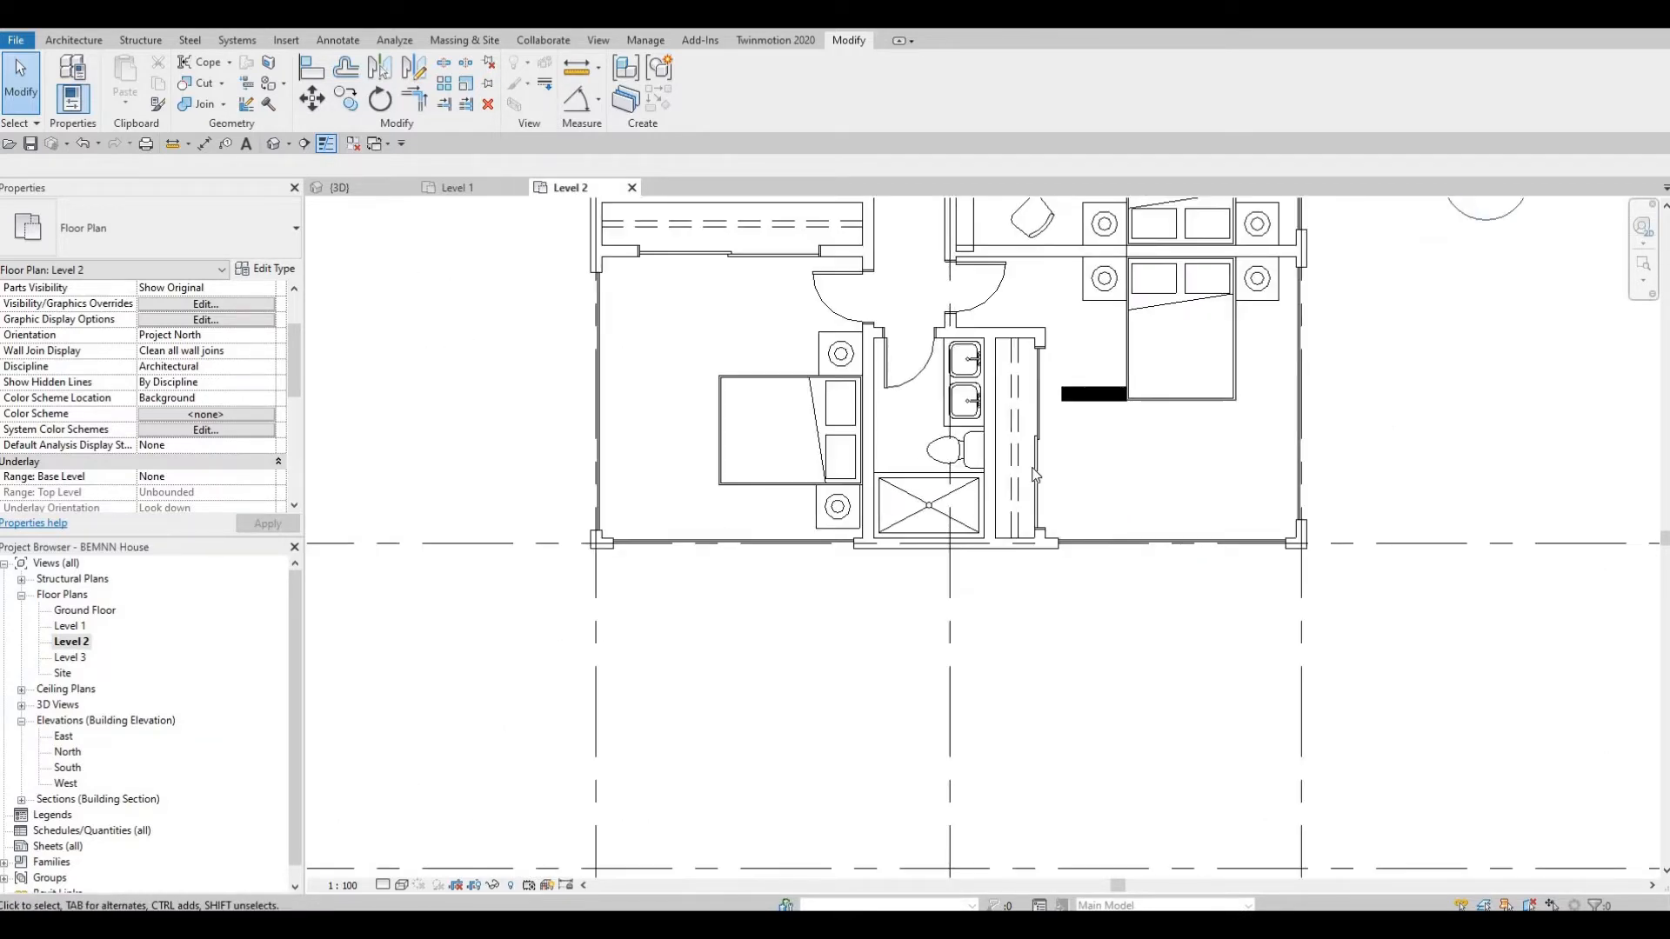
- Set the type width of the two southern bedrooms' double sliding closet doors to 1800 mm
{"action": "key", "text": "Escape"}
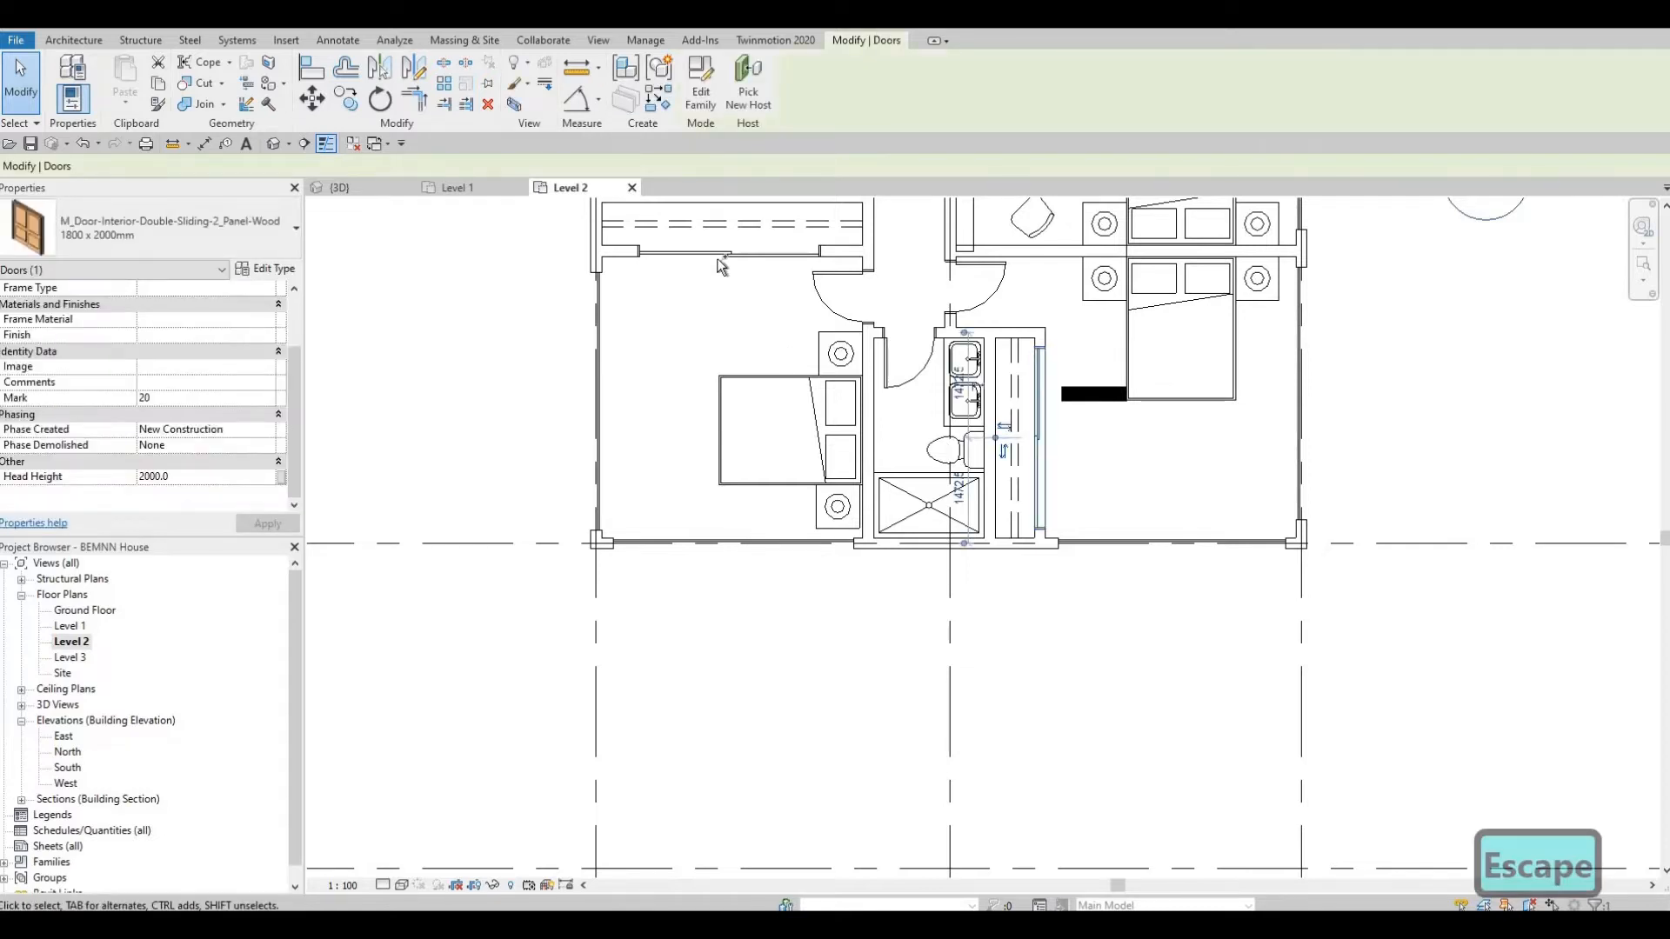
{"action": "left_click", "coordinate": [290, 273]}
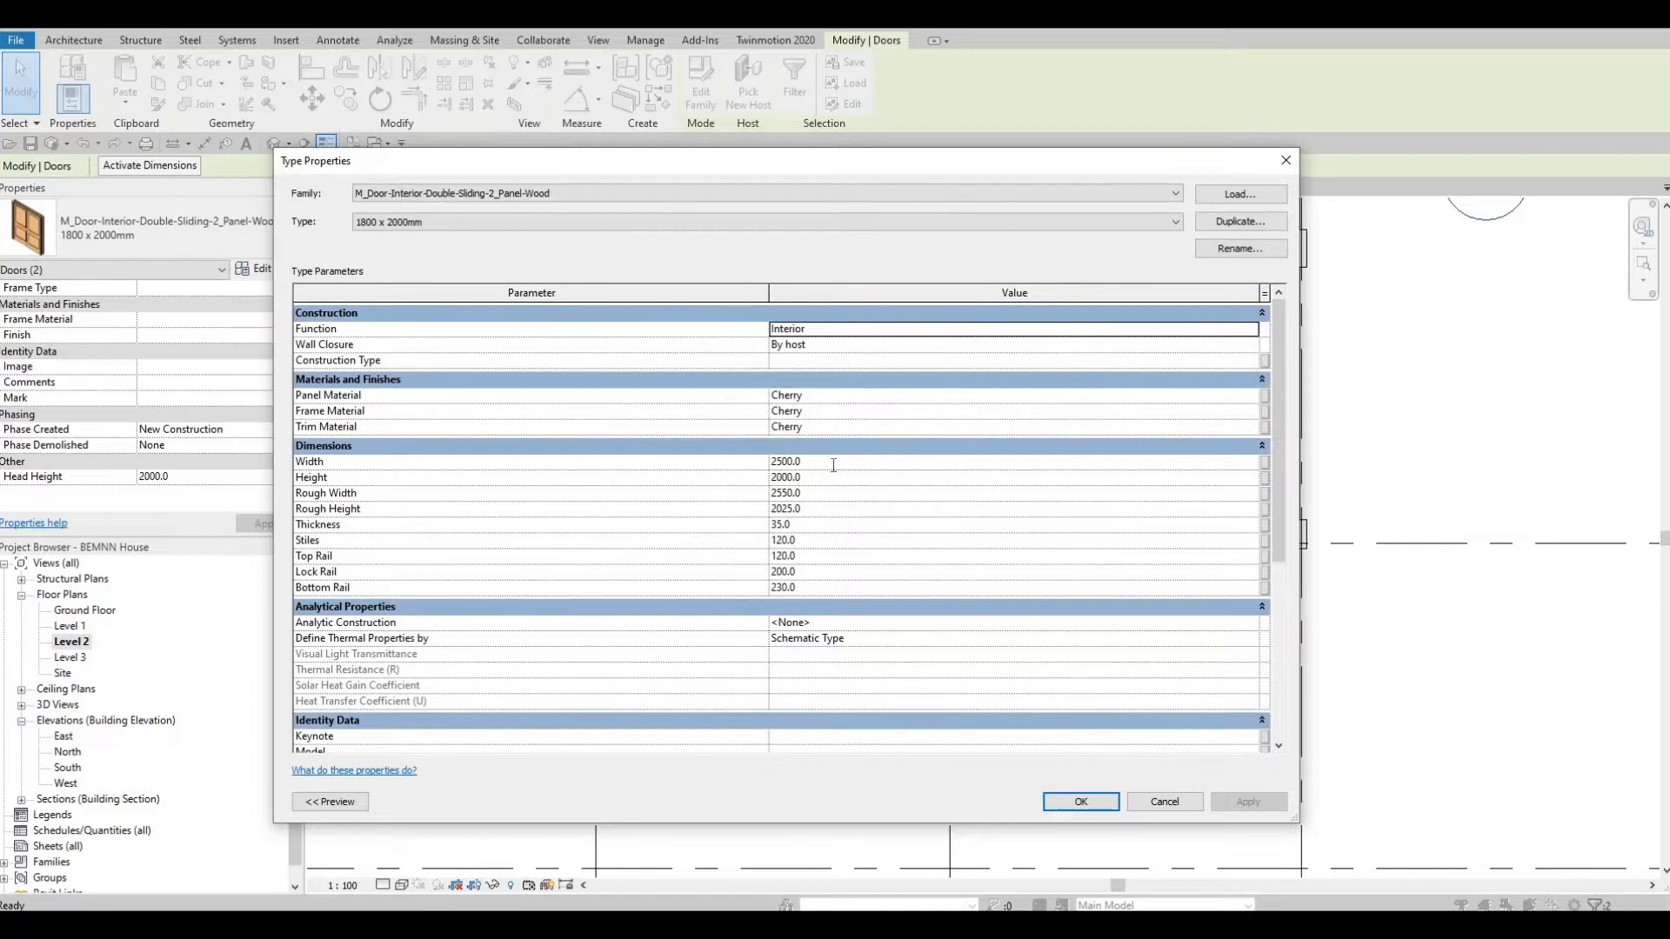
{"action": "left_click", "coordinate": [833, 462]}
{"action": "type", "text": "1800"}
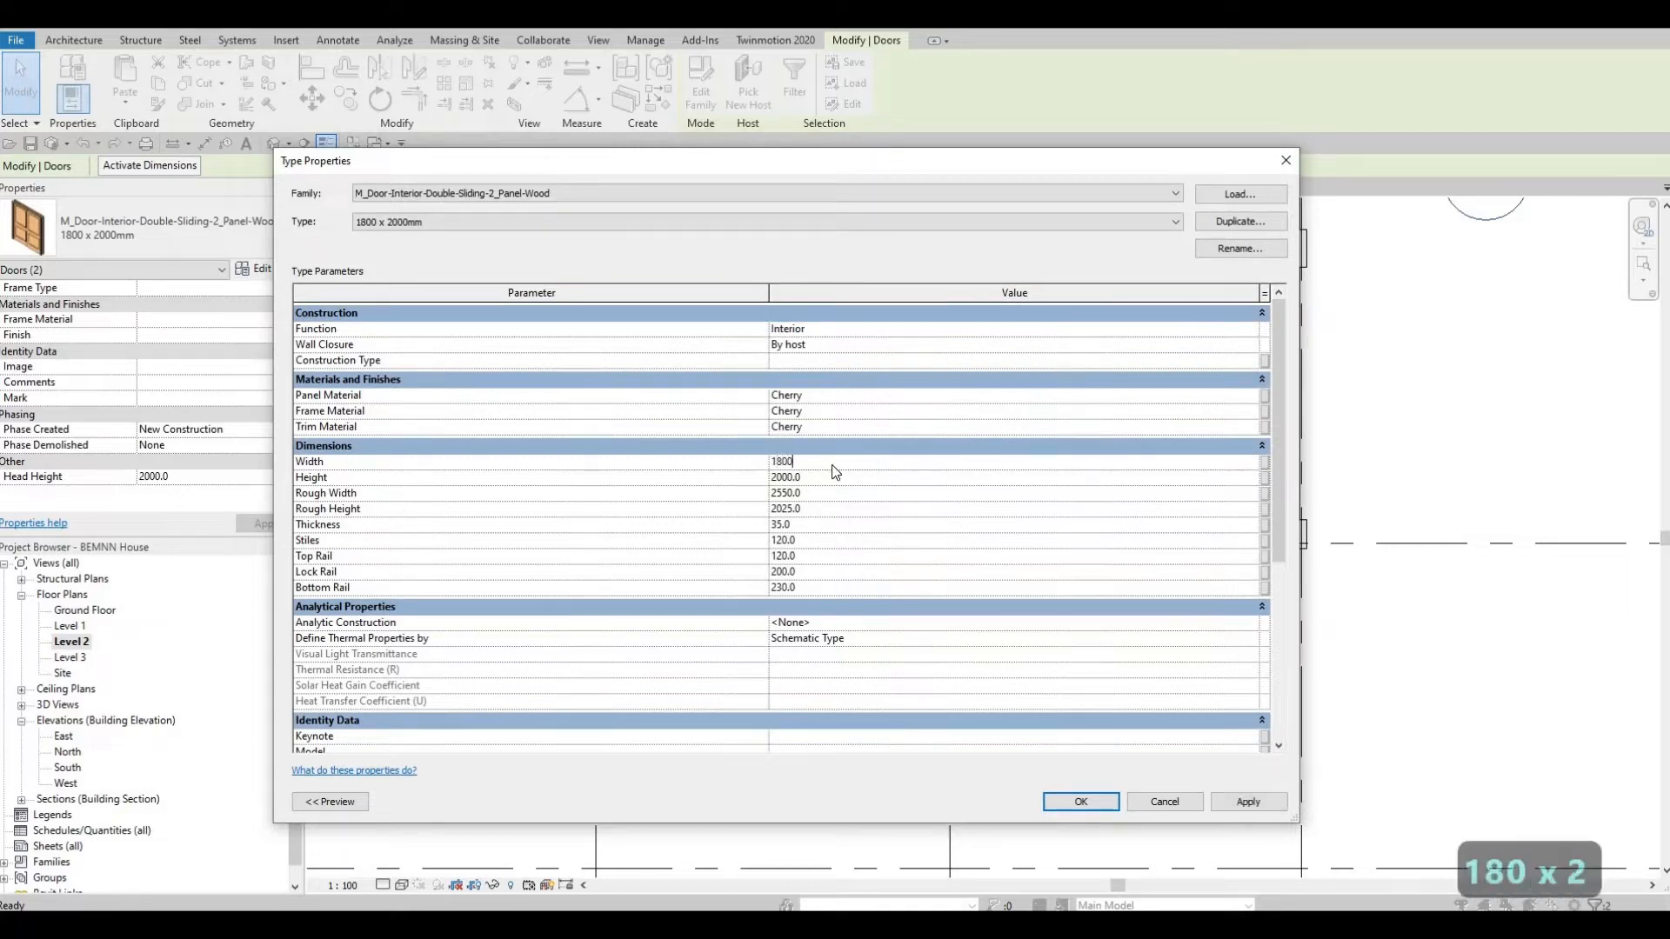
{"action": "key", "text": "Return"}
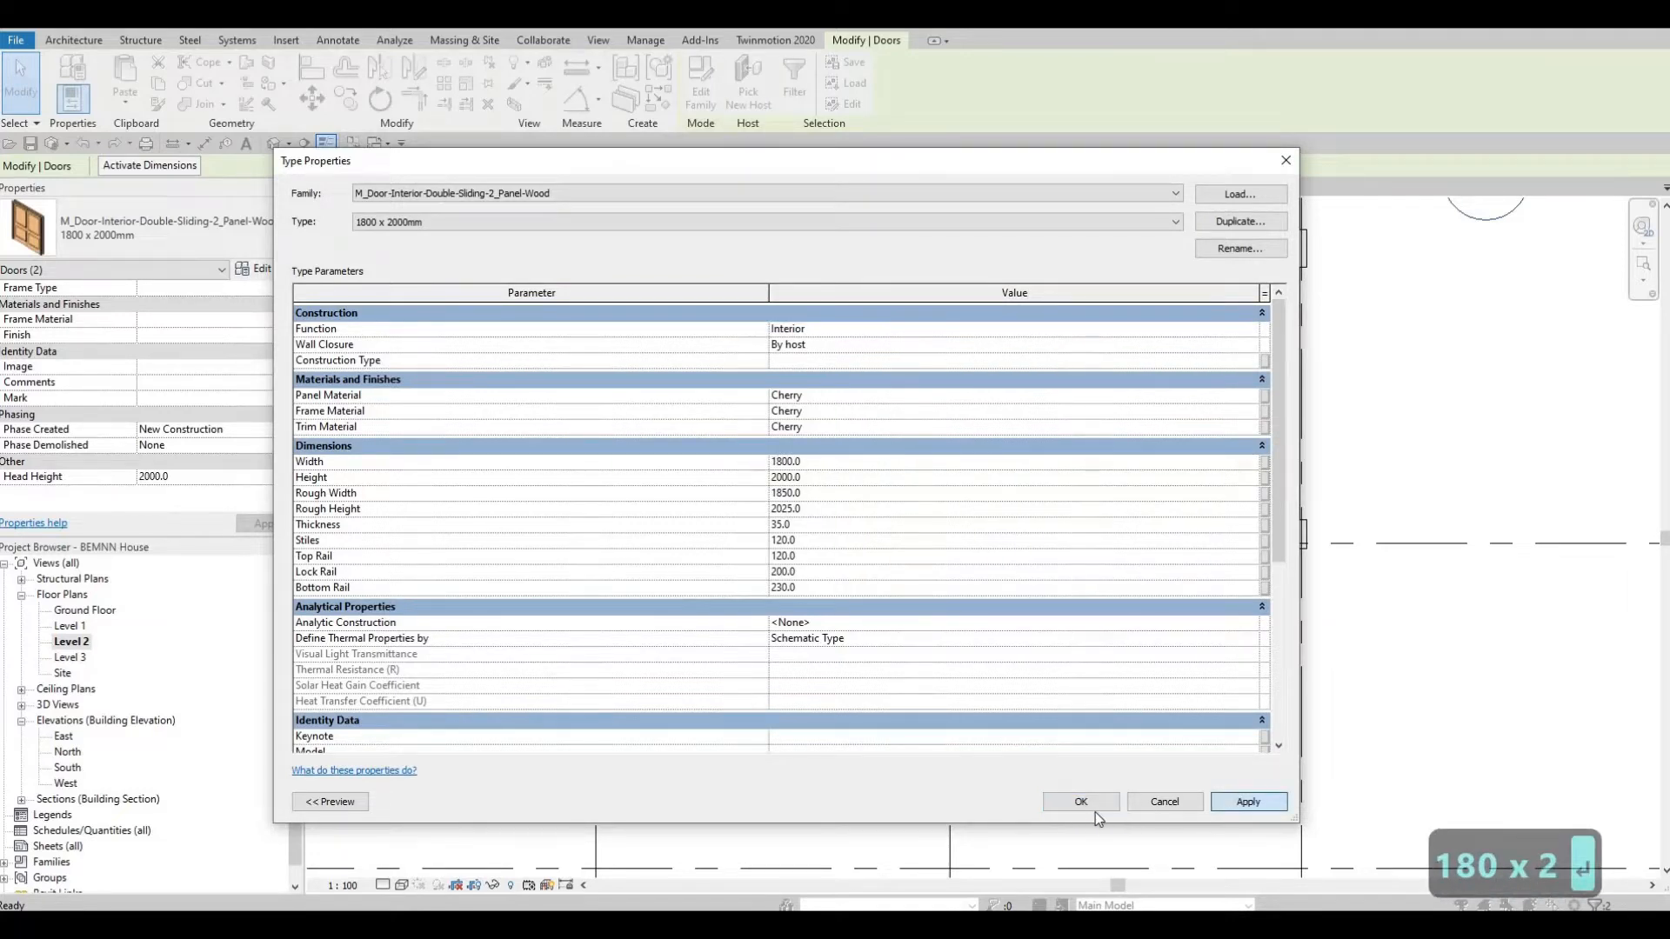
{"action": "key", "text": "Return"}
{"action": "key", "text": "Escape"}
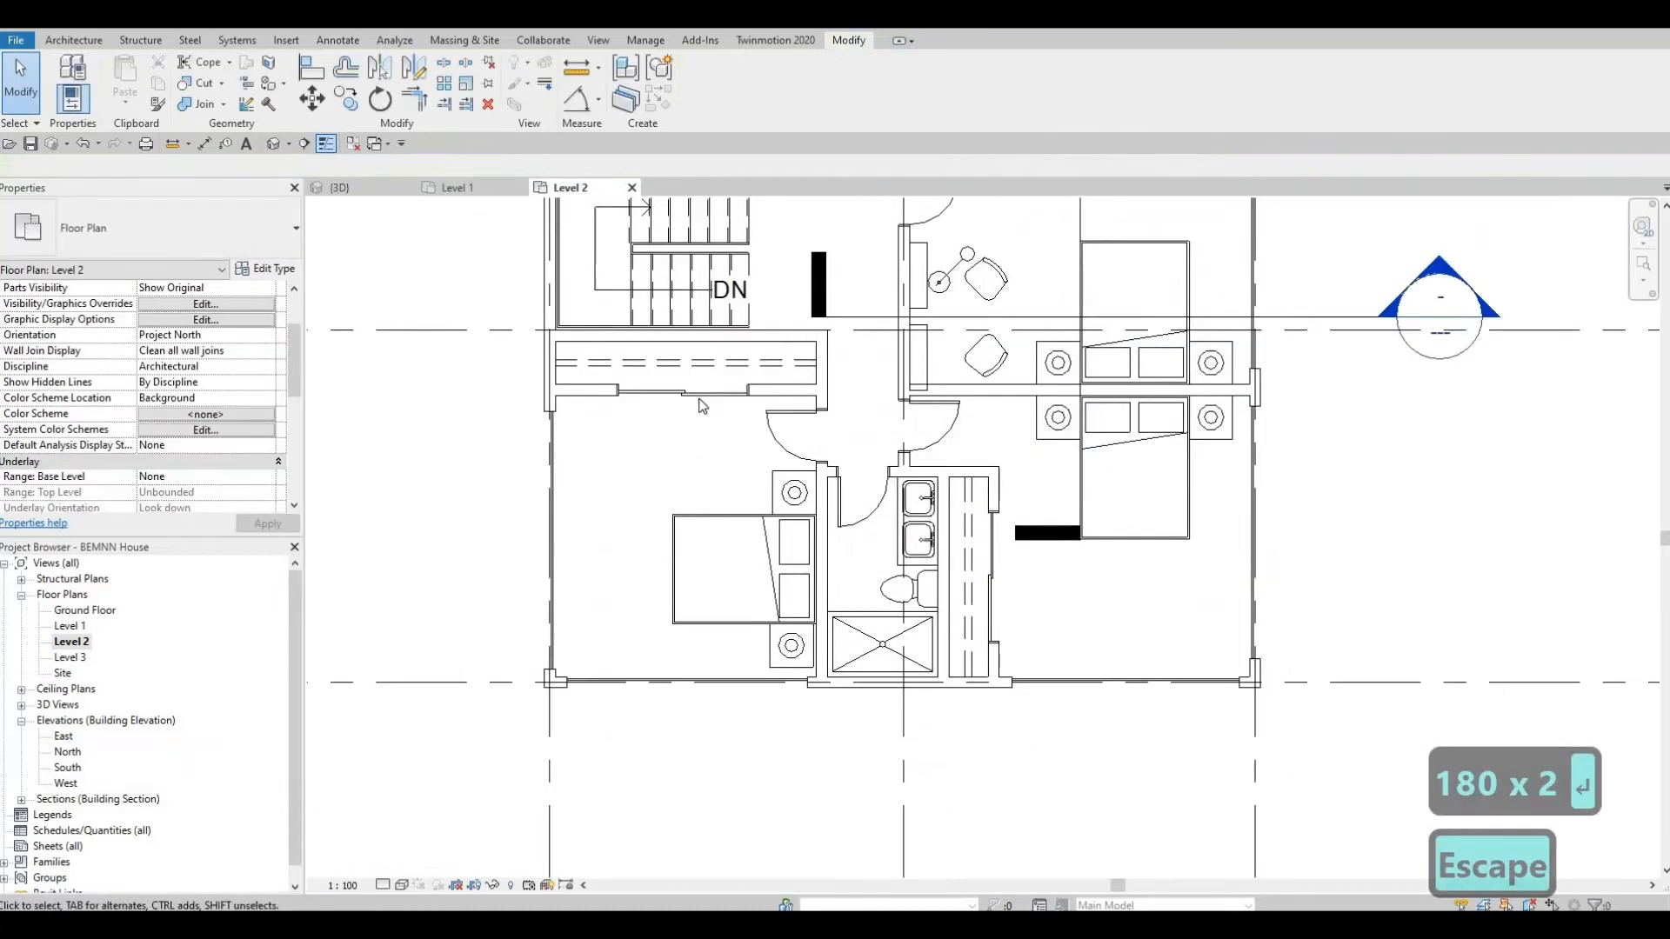
- Nudge the southwest bedroom's closet sliding door east until its centre is 2460 mm from the west wall
{"action": "left_click", "coordinate": [698, 393]}
{"action": "key", "text": "Right"}
{"action": "key", "text": "Right"}
{"action": "key", "text": "Right"}
{"action": "key", "text": "Right"}
{"action": "key", "text": "Right"}
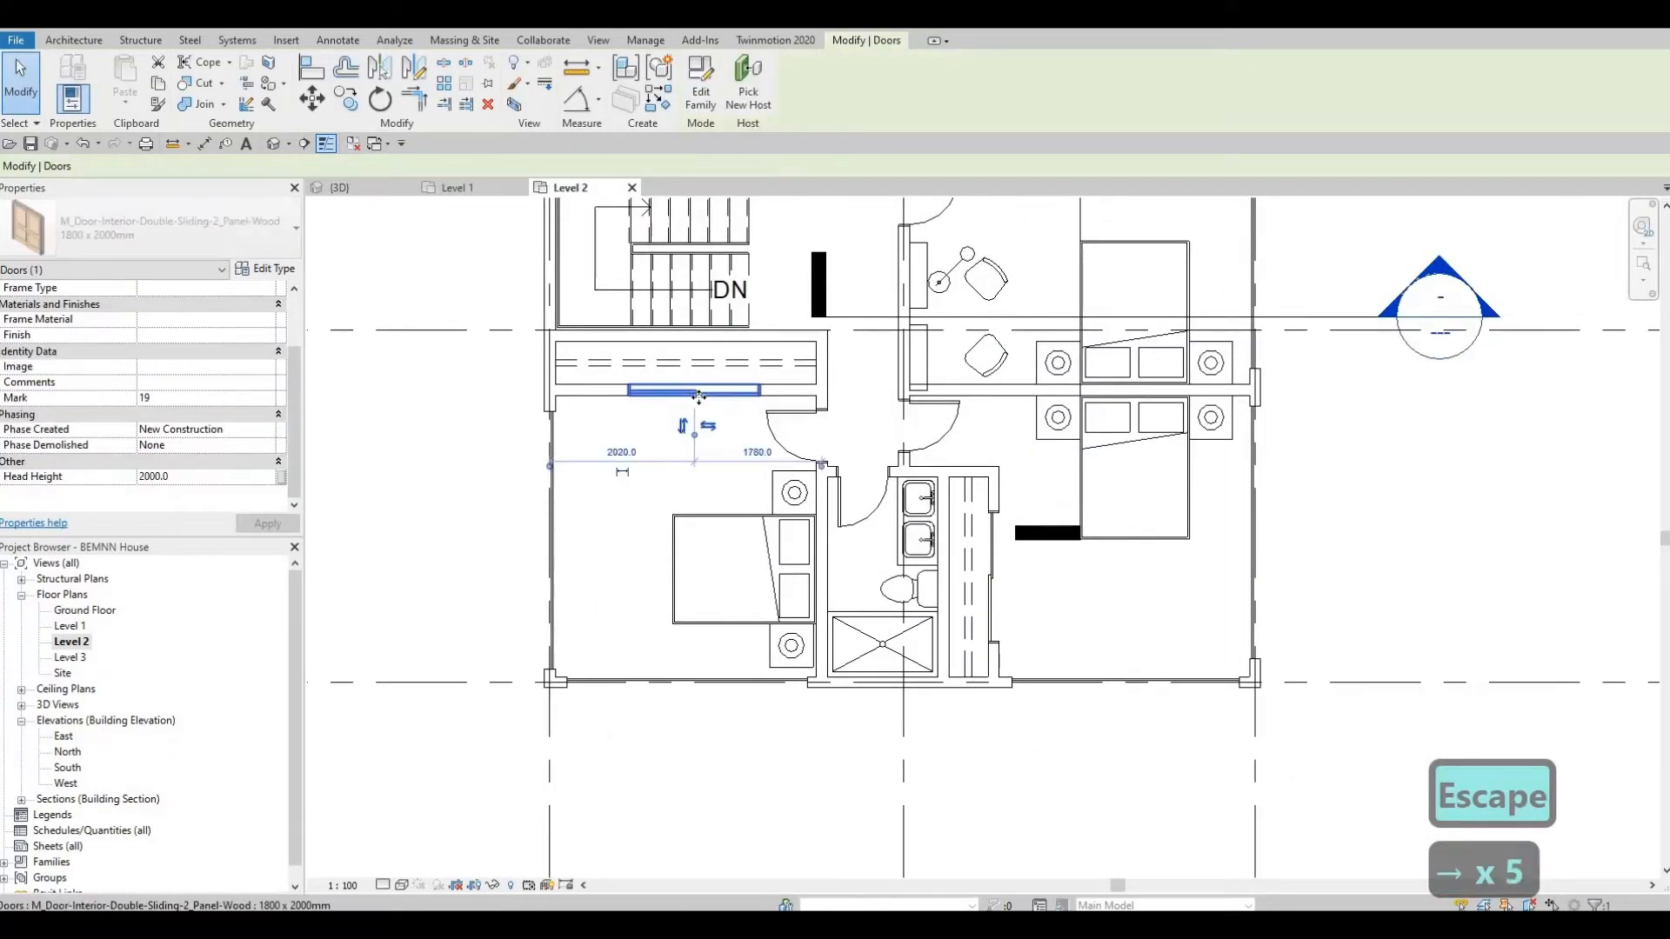
{"action": "key", "text": "Right"}
{"action": "key", "text": "Right"}
{"action": "key", "text": "Right"}
{"action": "key", "text": "Right"}
{"action": "key", "text": "Right"}
{"action": "key", "text": "Right"}
{"action": "key", "text": "Right"}
{"action": "key", "text": "Right"}
{"action": "key", "text": "Right"}
{"action": "key", "text": "Right"}
{"action": "key", "text": "Right"}
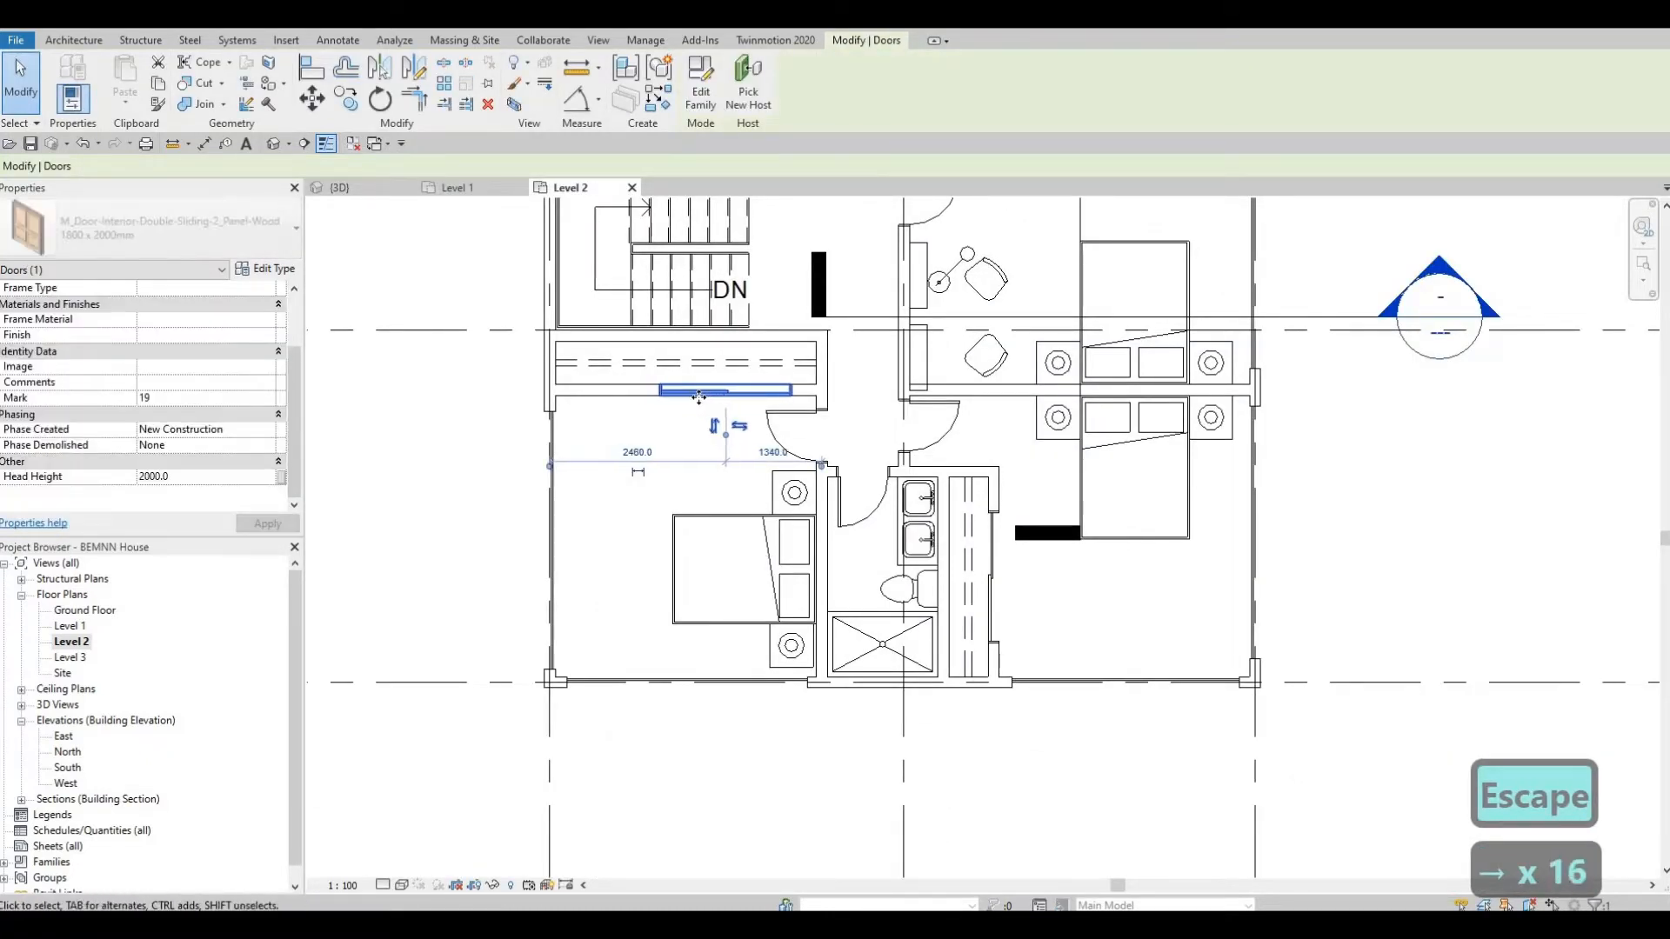
{"action": "key", "text": "Escape"}
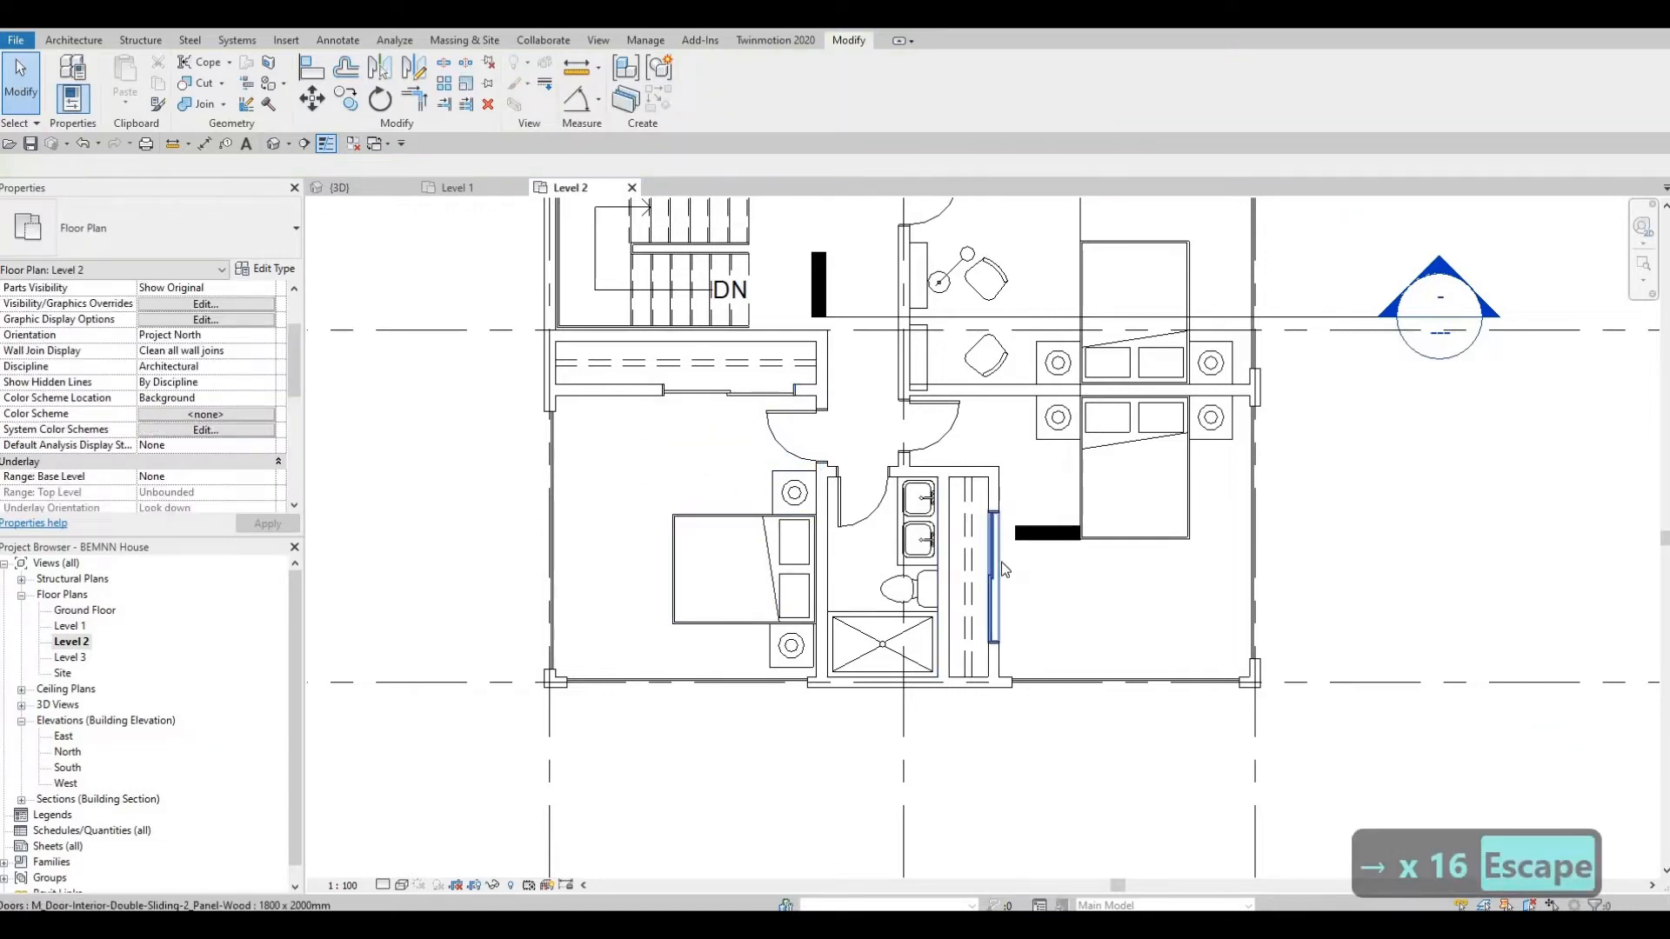
- Nudge the southeast bedroom's closet sliding door seven increments north along its wall
{"action": "left_click", "coordinate": [1005, 569]}
{"action": "key", "text": "Up"}
{"action": "key", "text": "Up"}
{"action": "key", "text": "Up"}
{"action": "key", "text": "Up"}
{"action": "key", "text": "Up"}
{"action": "key", "text": "Up"}
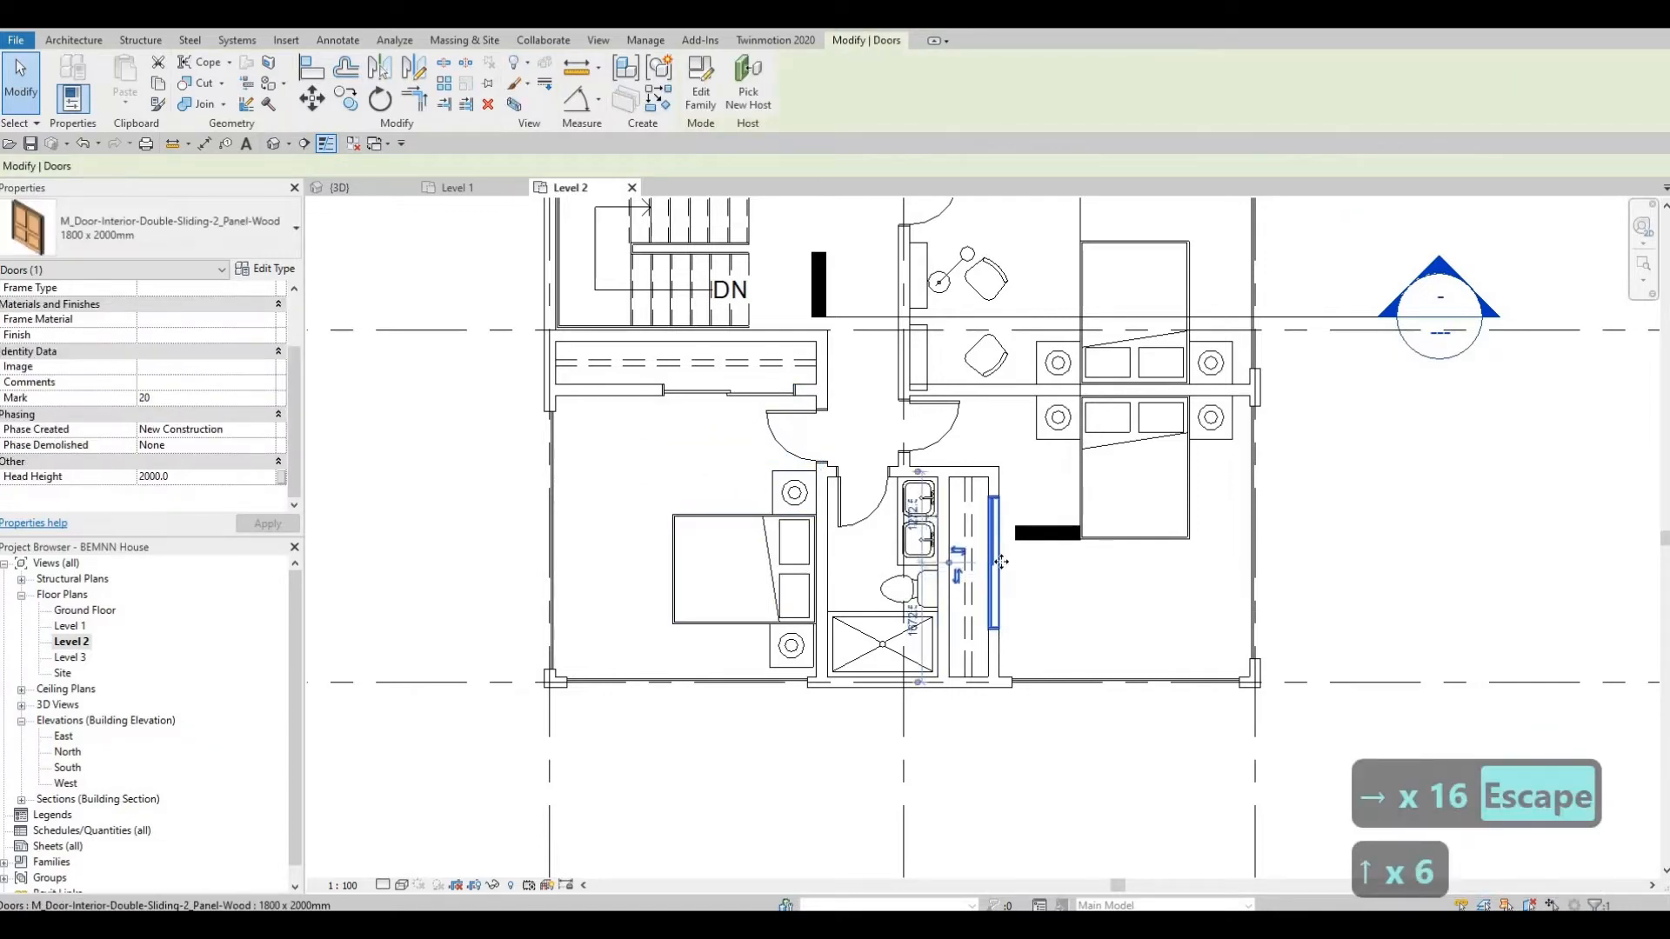
{"action": "key", "text": "Up"}
{"action": "key", "text": "Escape"}
{"action": "key", "text": "Escape"}
{"action": "key", "text": "Escape"}
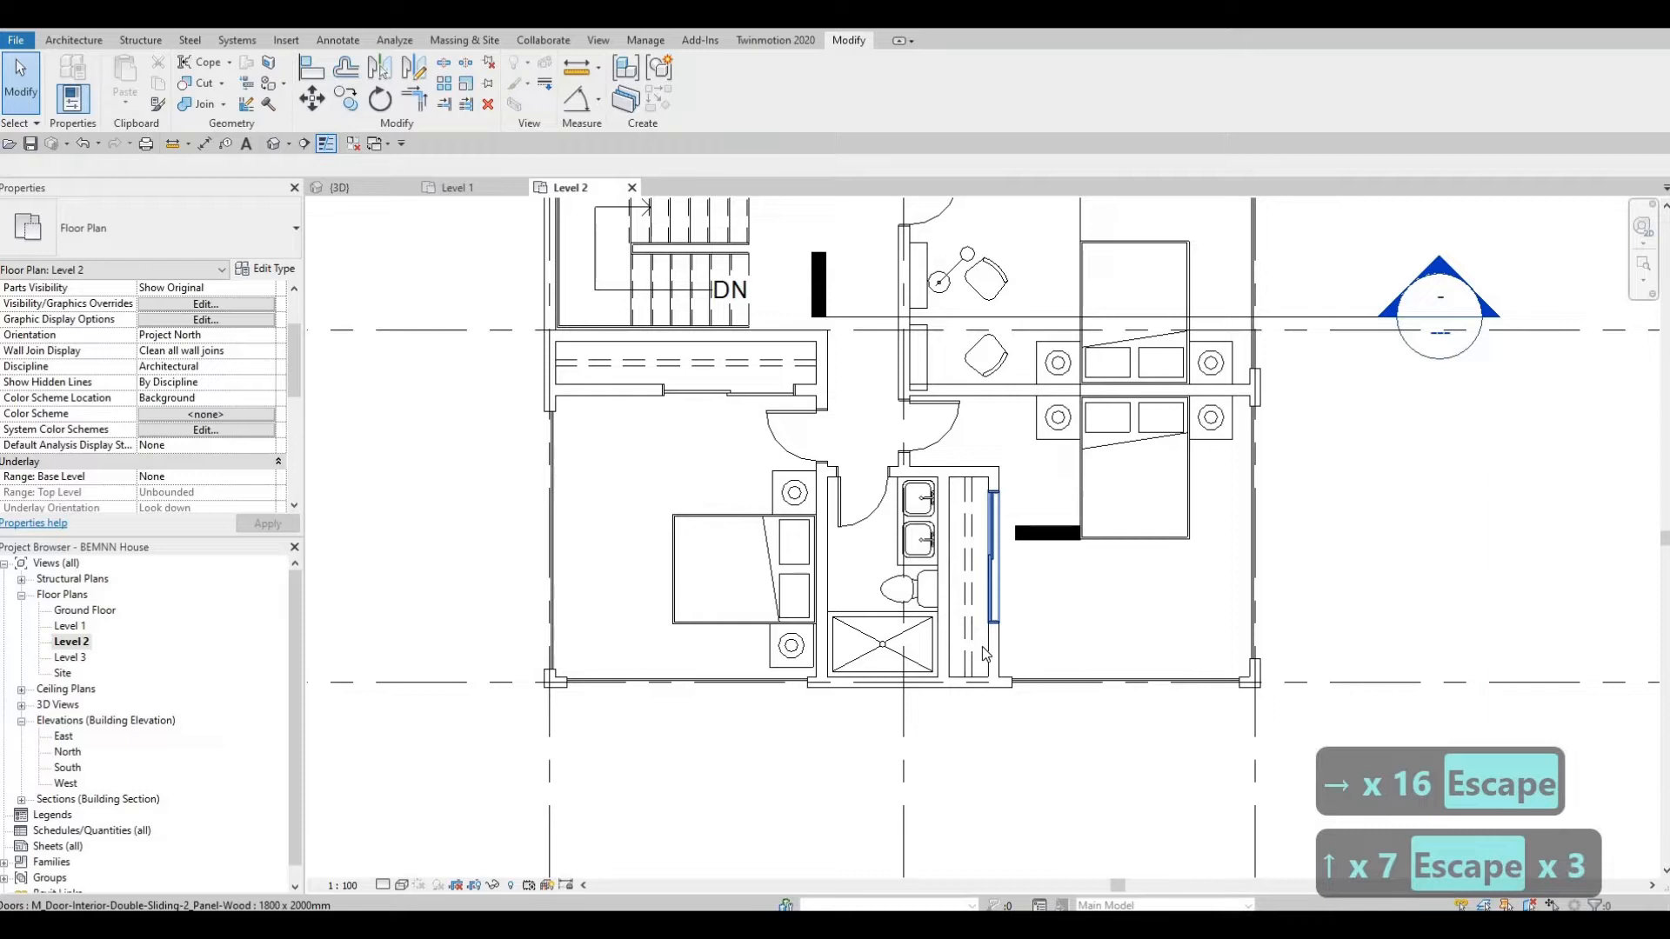
- Delete the southeast bedroom's south curtain wall and the southwest bedroom's west curtain wall
{"action": "left_click", "coordinate": [1010, 693]}
{"action": "key", "text": "Delete"}
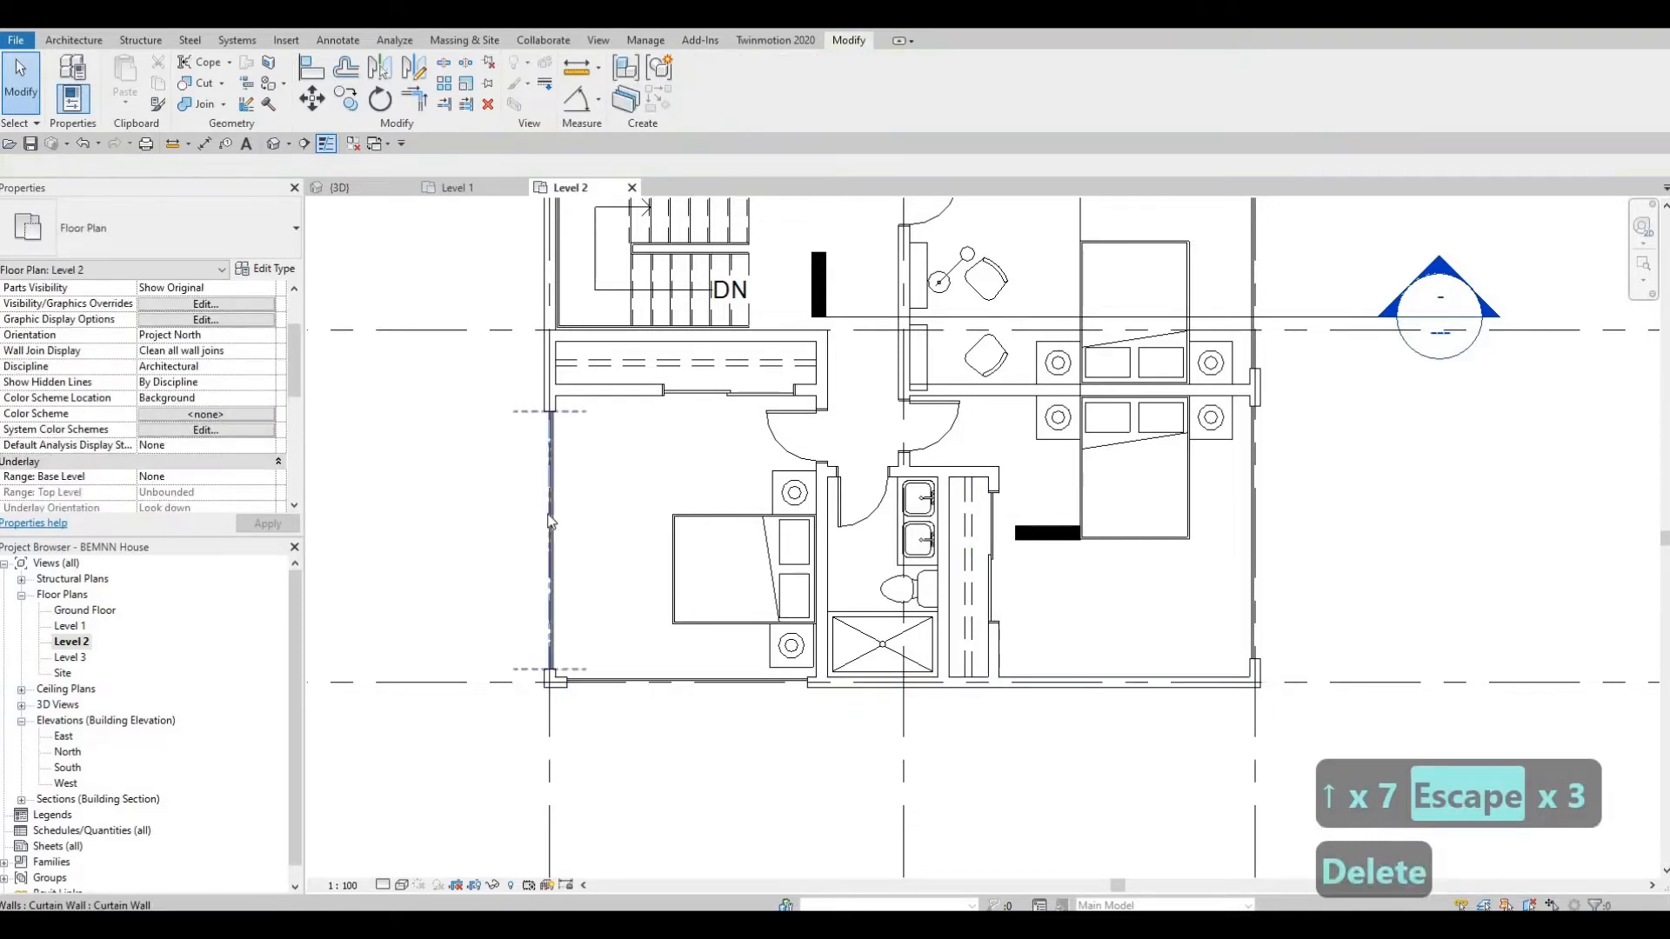
{"action": "left_click", "coordinate": [551, 539]}
{"action": "key", "text": "Delete"}
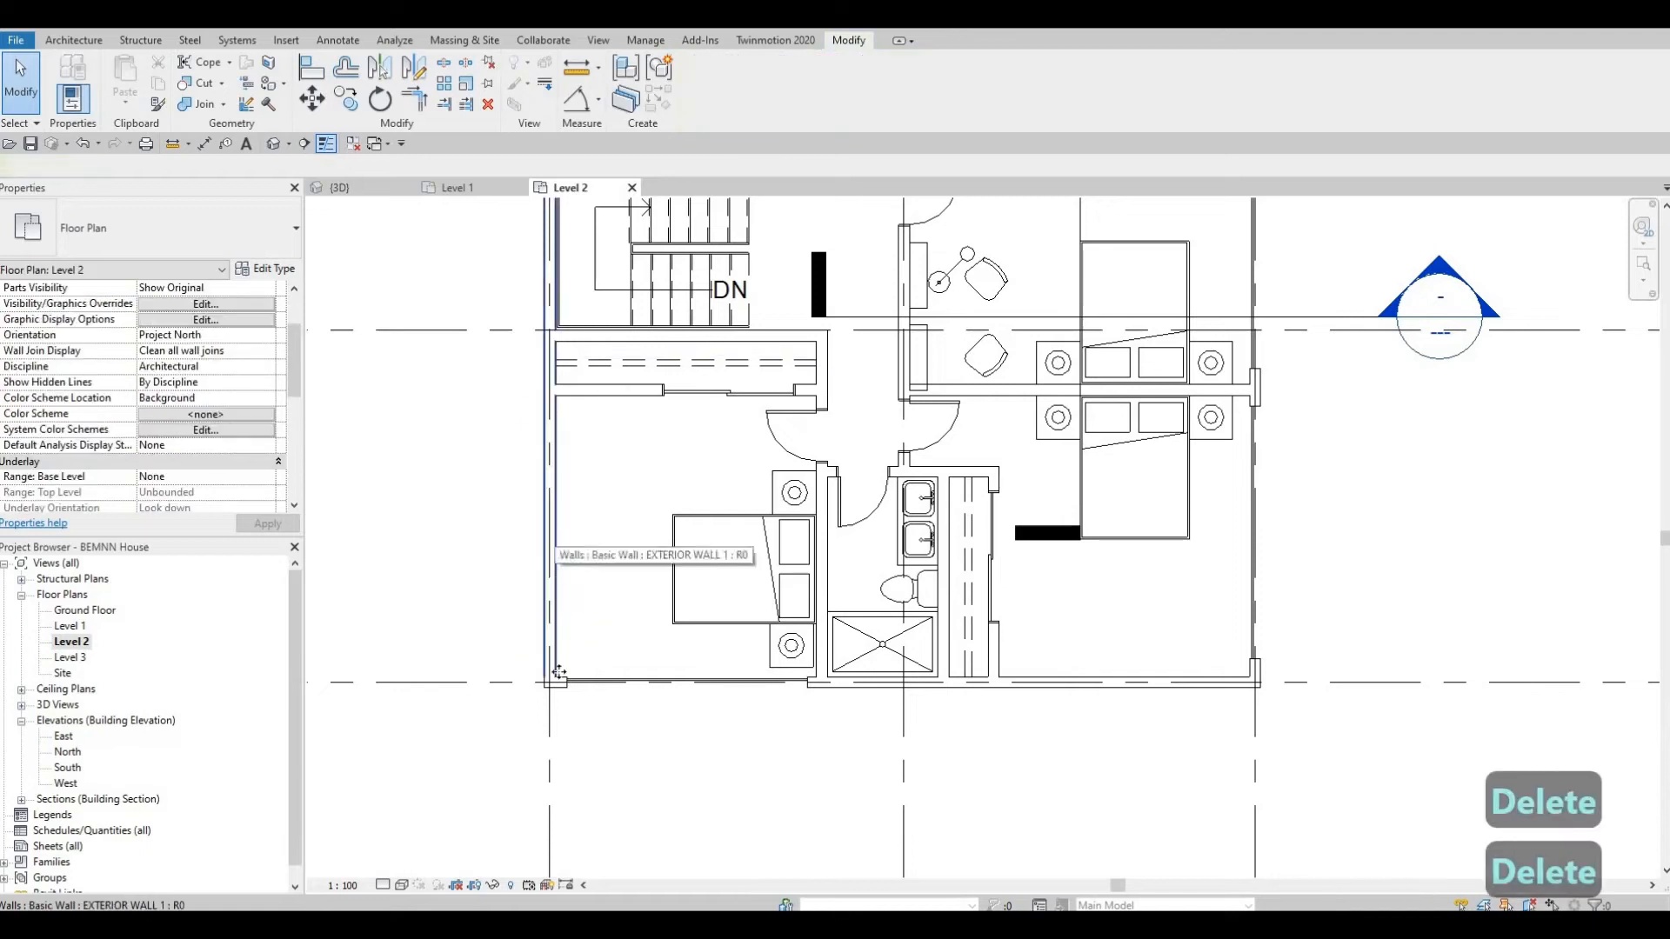
- Shorten the southwest bedroom's south curtain wall from its west end to about 2200 mm
{"action": "left_click", "coordinate": [552, 557]}
{"action": "left_click", "coordinate": [584, 683]}
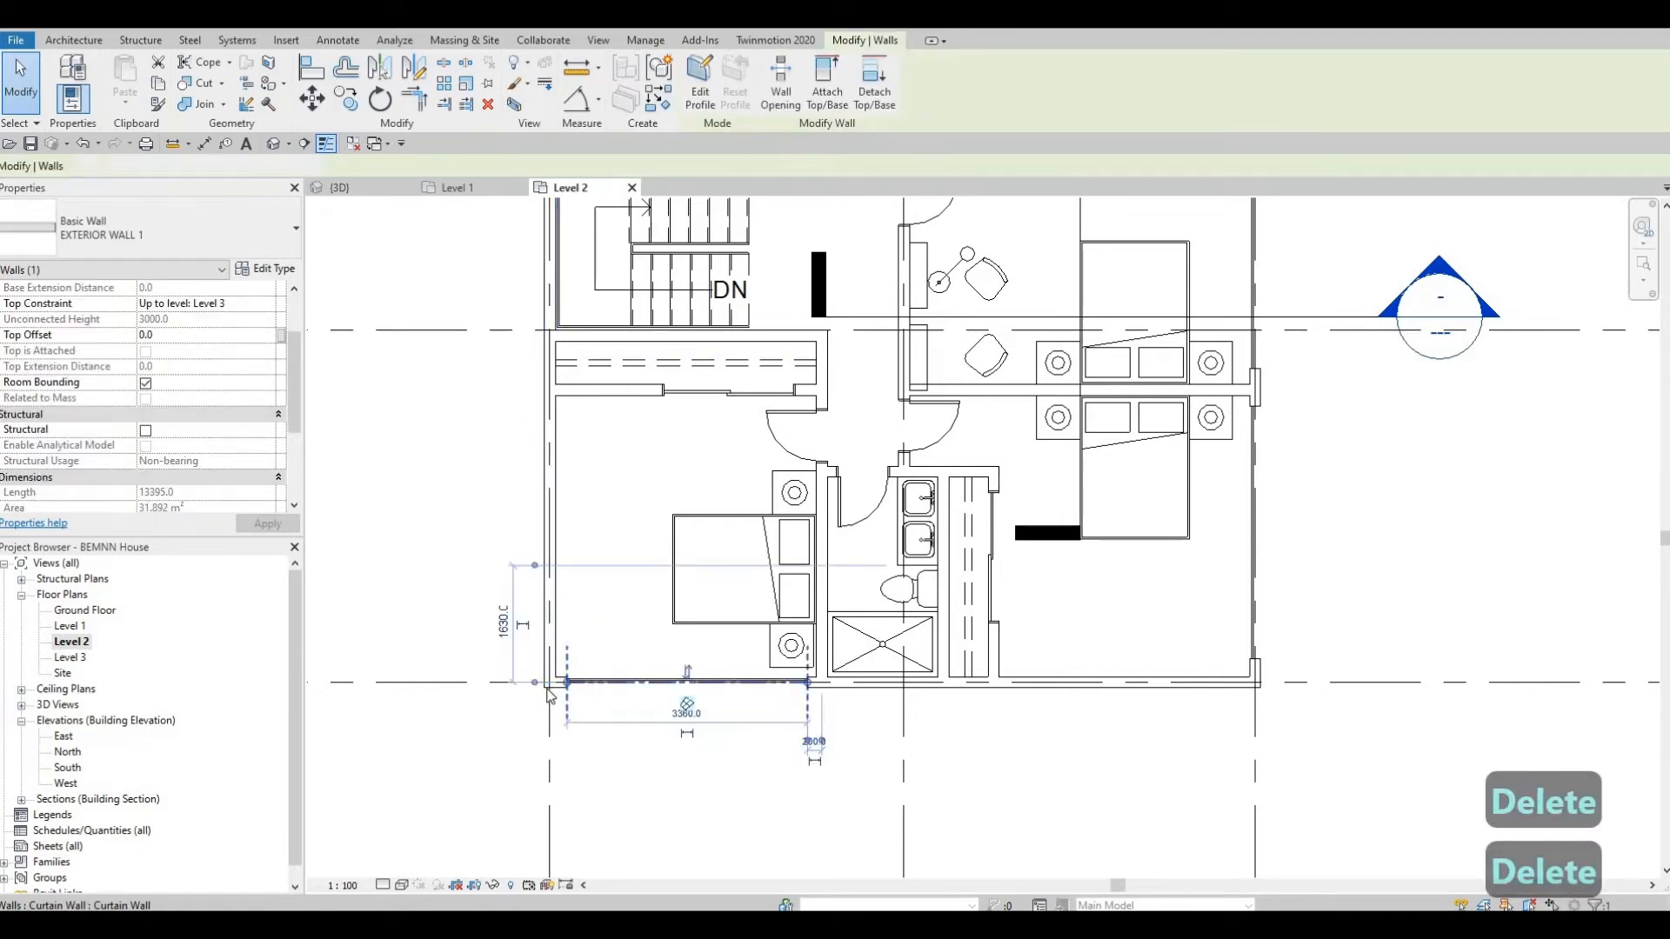
{"action": "scroll", "coordinate": [585, 683], "scroll_direction": "up", "scroll_amount": 2}
{"action": "key", "text": "Delete"}
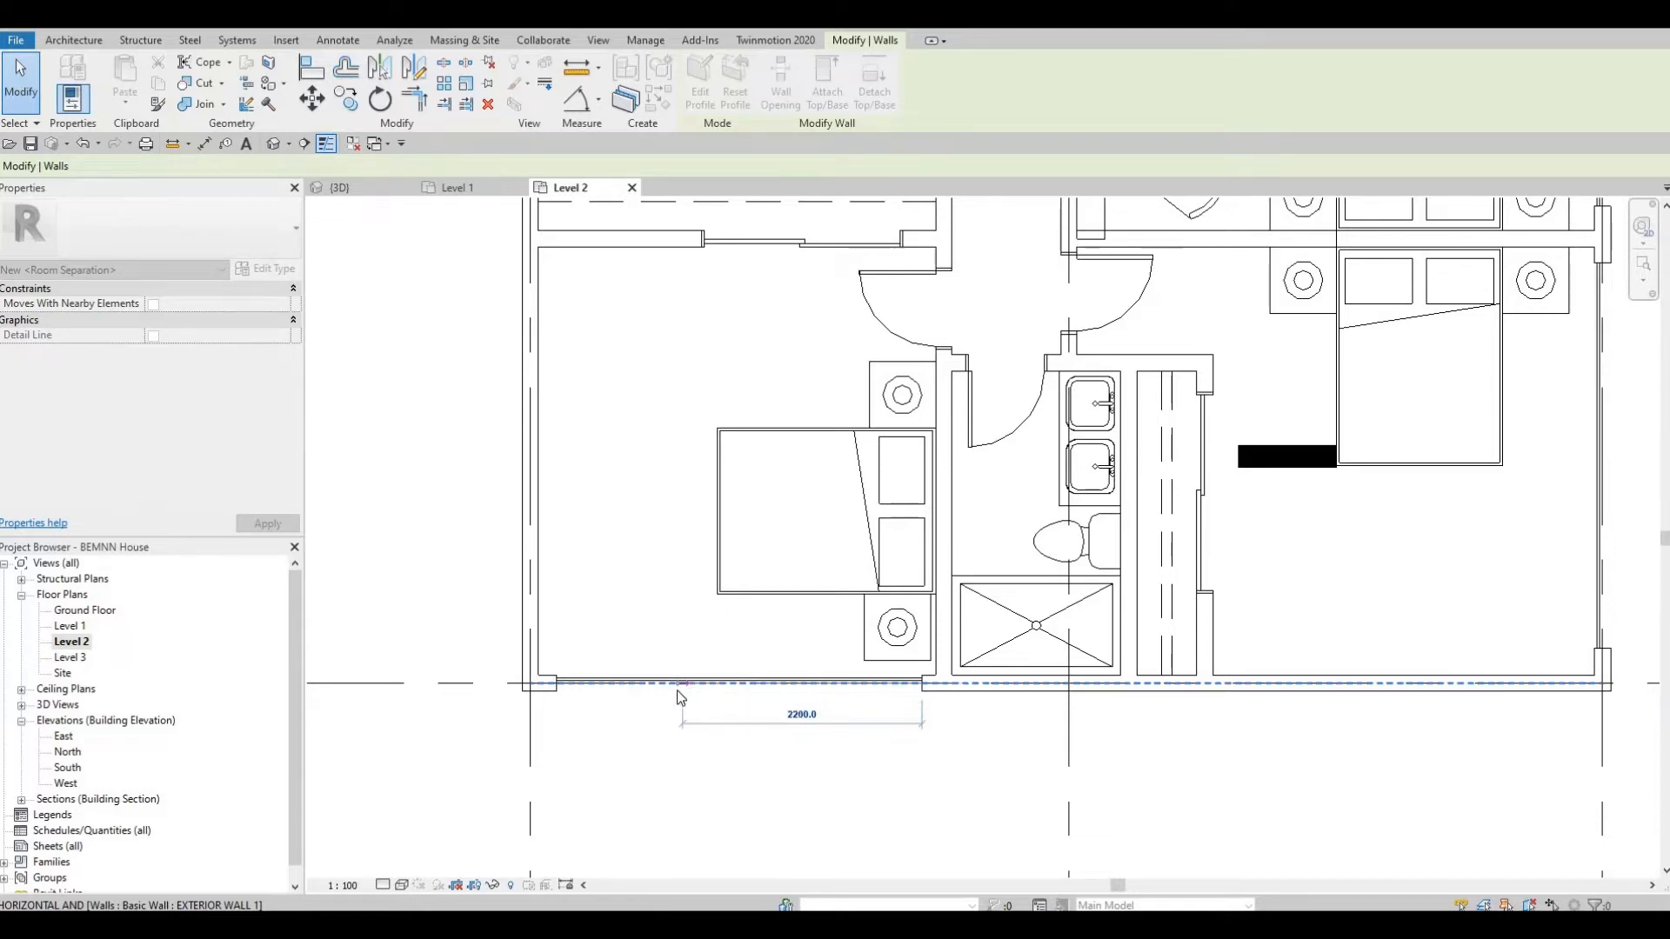
{"action": "key", "text": "Escape"}
{"action": "scroll", "coordinate": [1044, 766], "scroll_direction": "down", "scroll_amount": 3}
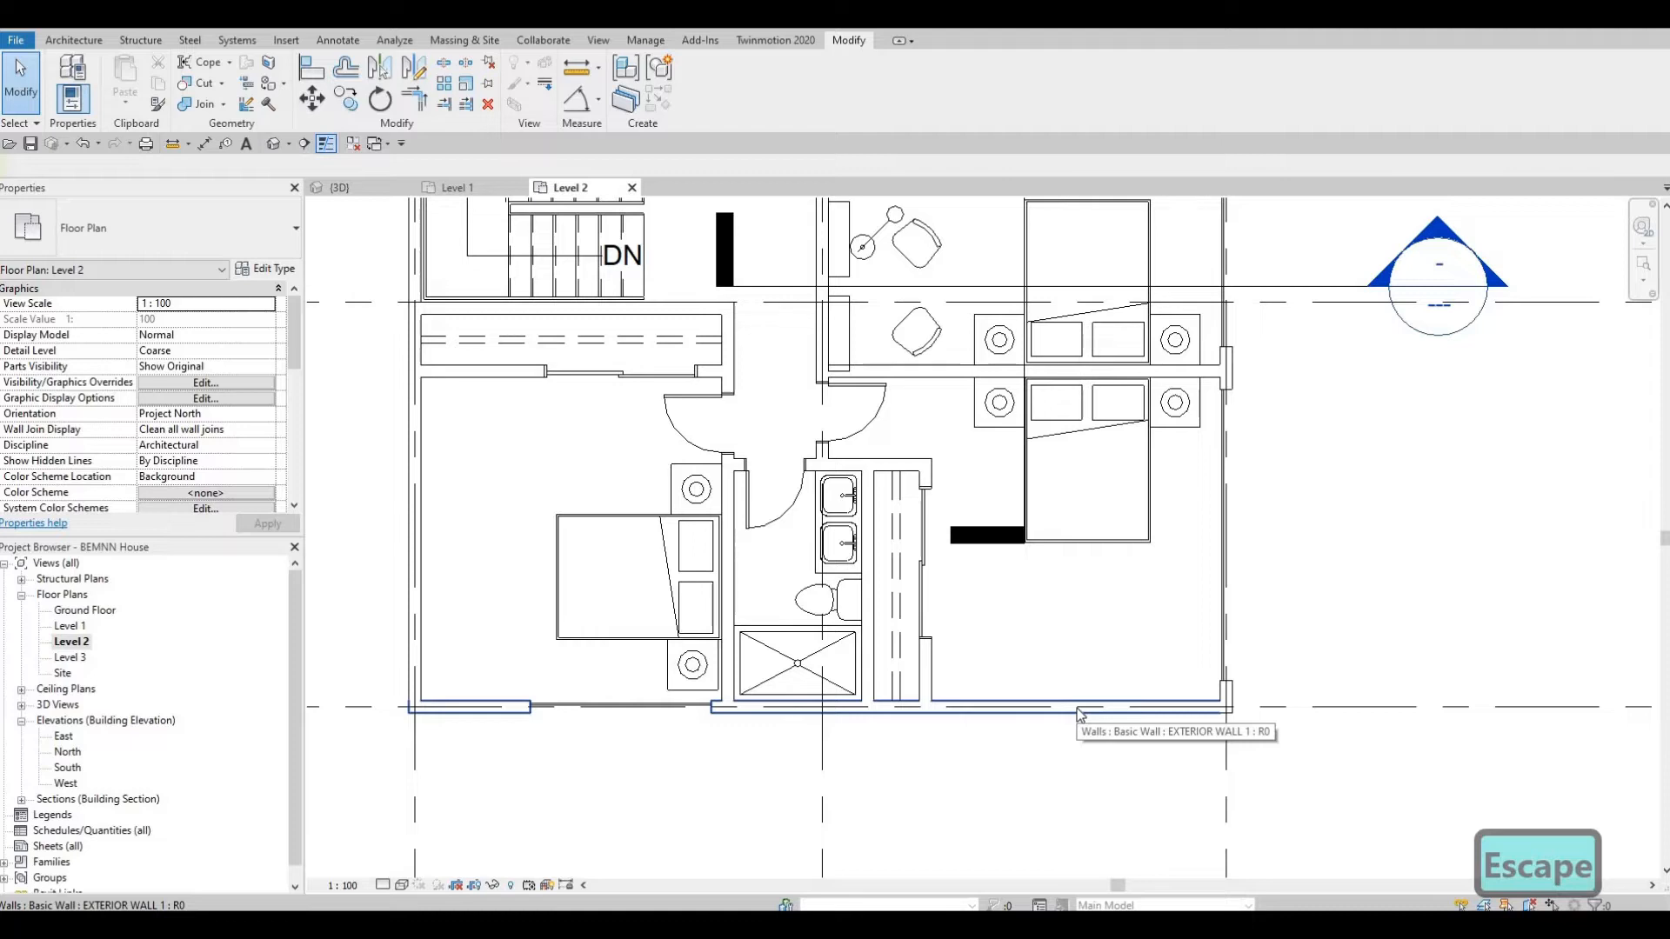
- Shift the southeast bedroom's closet sliding door slightly further north toward the closet's end wall
{"action": "left_click", "coordinate": [915, 595]}
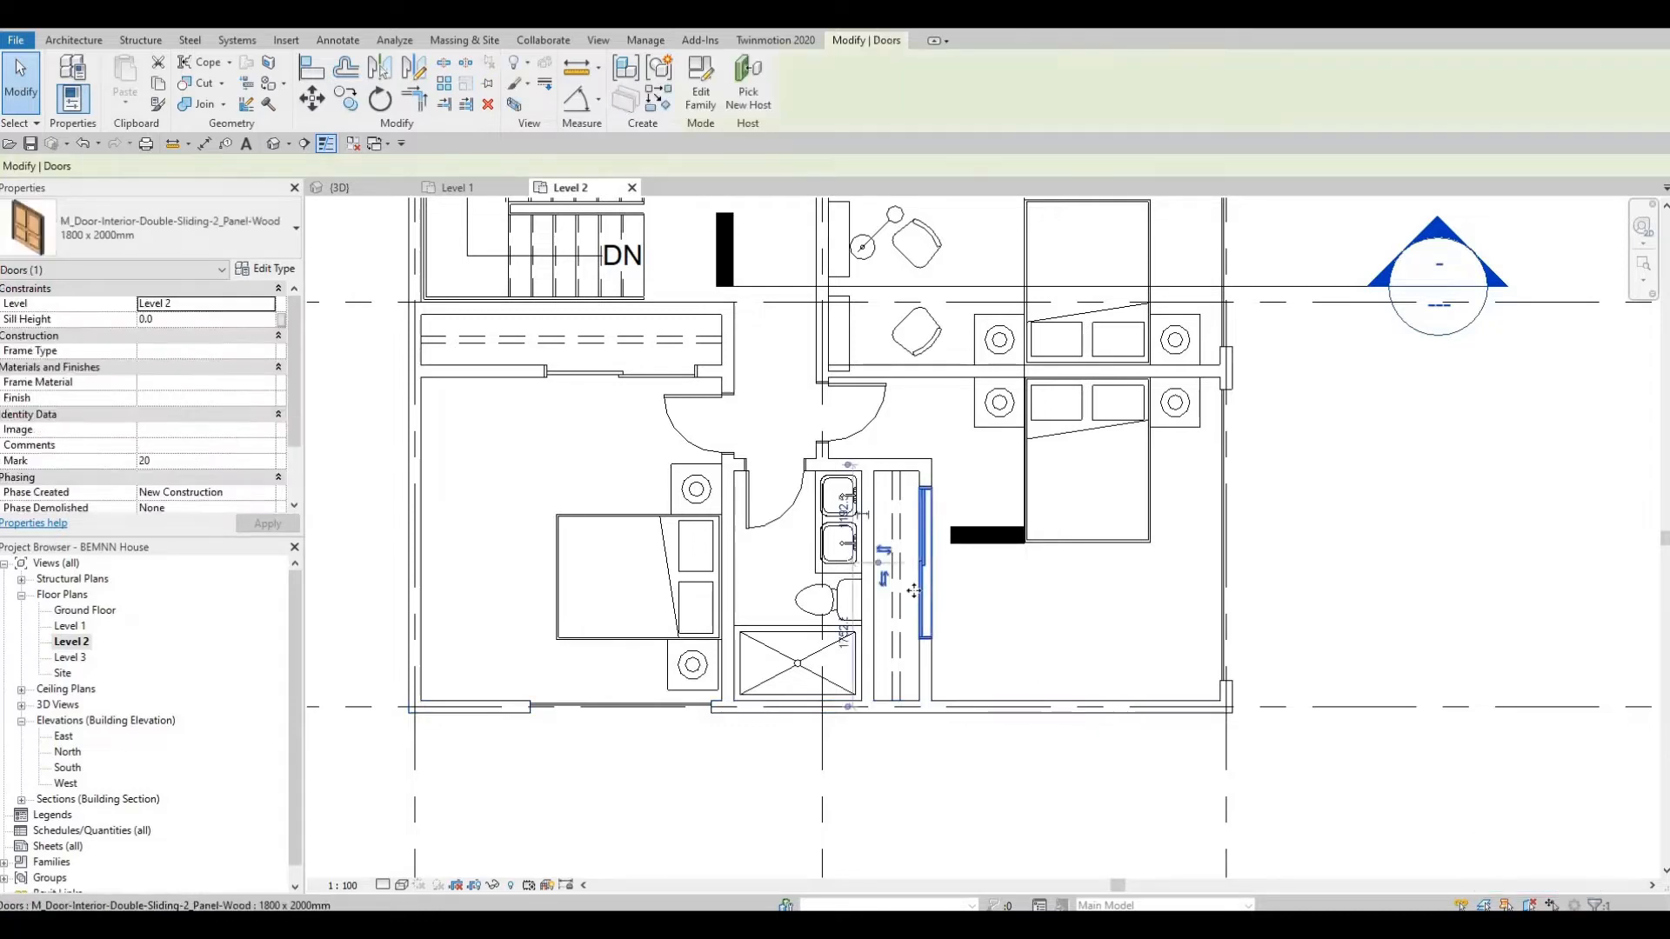
{"action": "key", "text": "Up"}
{"action": "key", "text": "Up"}
{"action": "key", "text": "Up"}
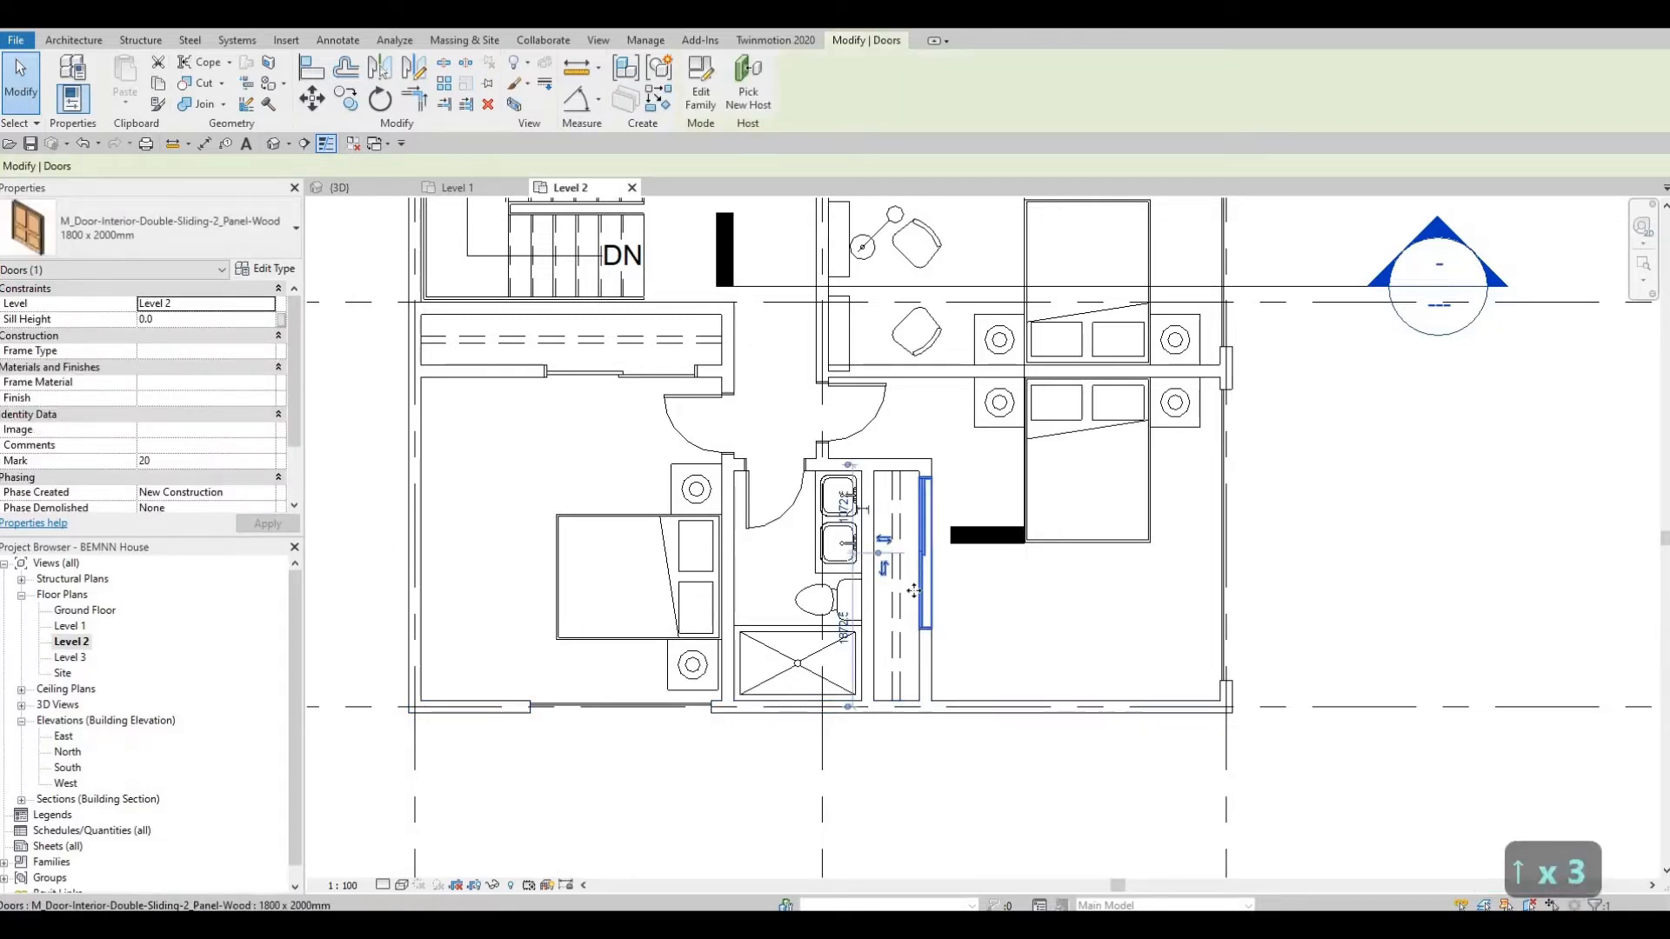
{"action": "key", "text": "Escape"}
- Shorten the south exterior wall so its east end meets the southeast bedroom's closet wall
{"action": "left_click", "coordinate": [1144, 708]}
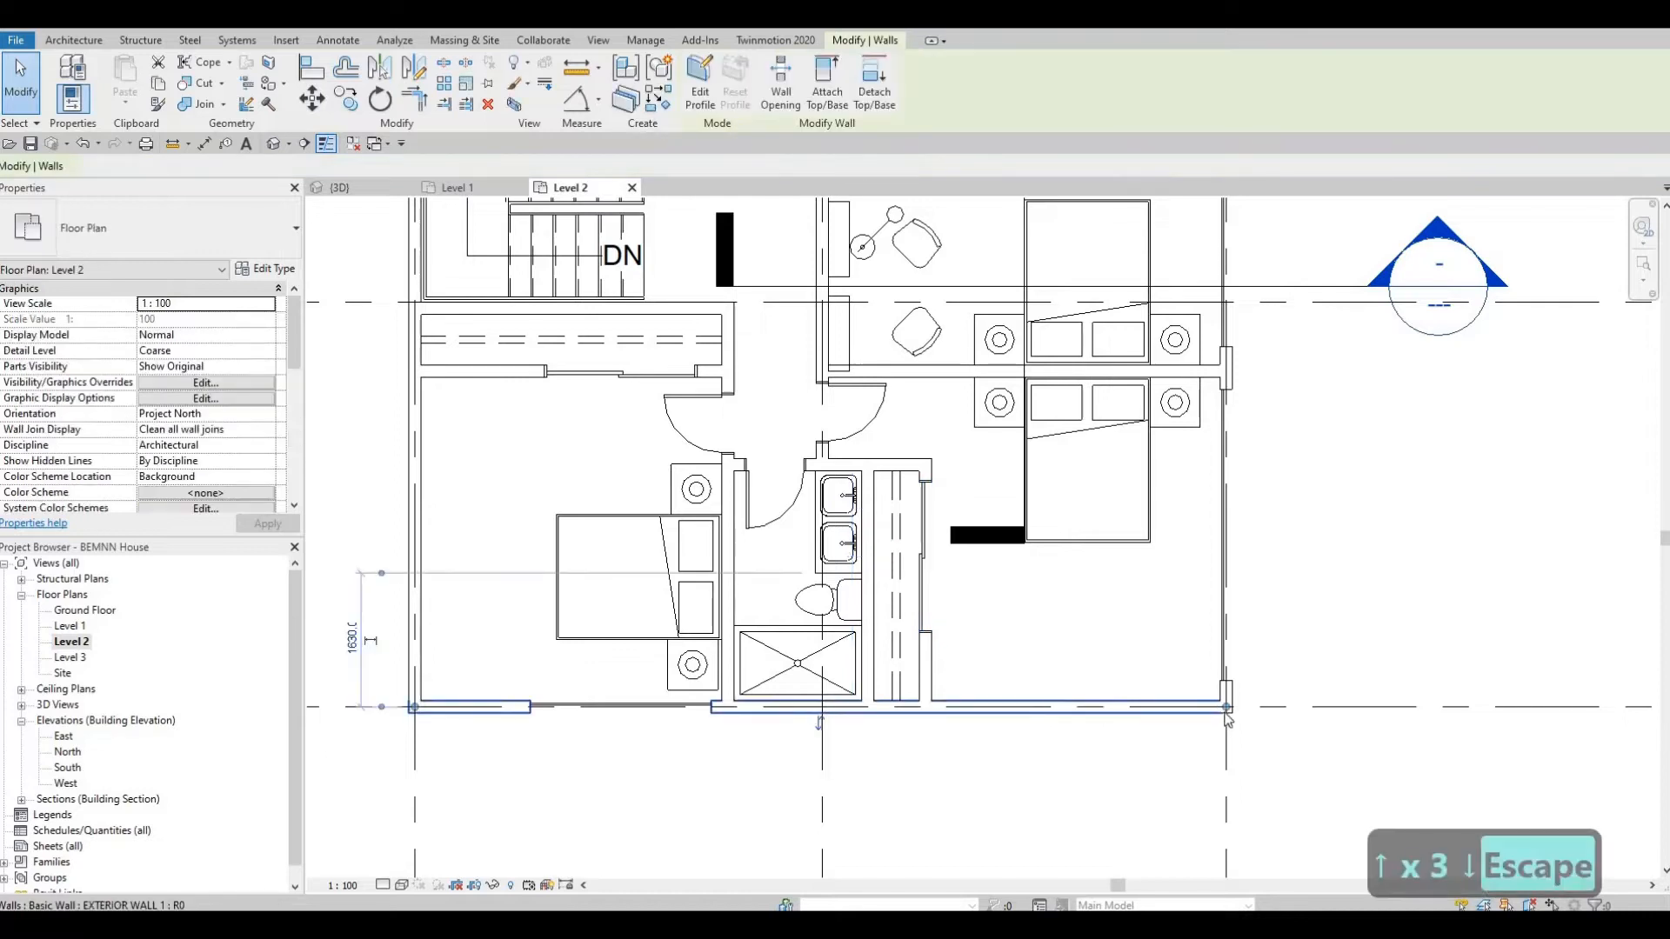
{"action": "left_click_drag", "start_coordinate": [1145, 710], "coordinate": [924, 724]}
{"action": "key", "text": "Escape"}
{"action": "key", "text": "Escape"}
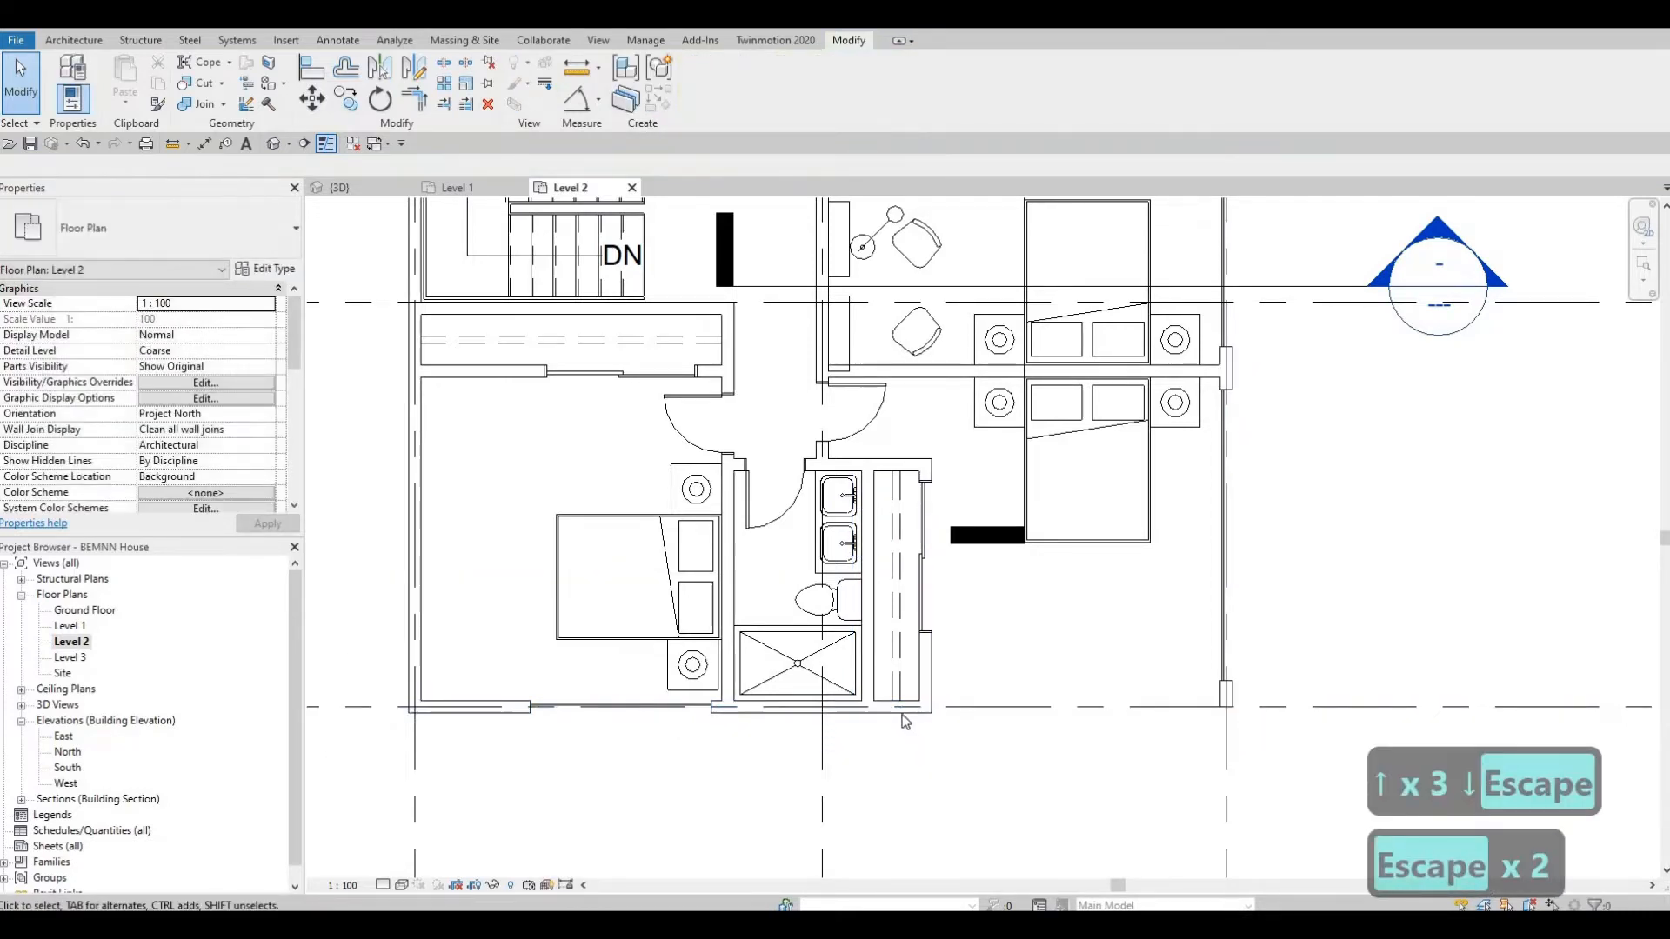
- Draw a matching EXTERIOR WALL 1 eastward from the closet wall, about 700 mm north of the south grid line, stopping just short of the east wall
{"action": "left_click", "coordinate": [905, 719]}
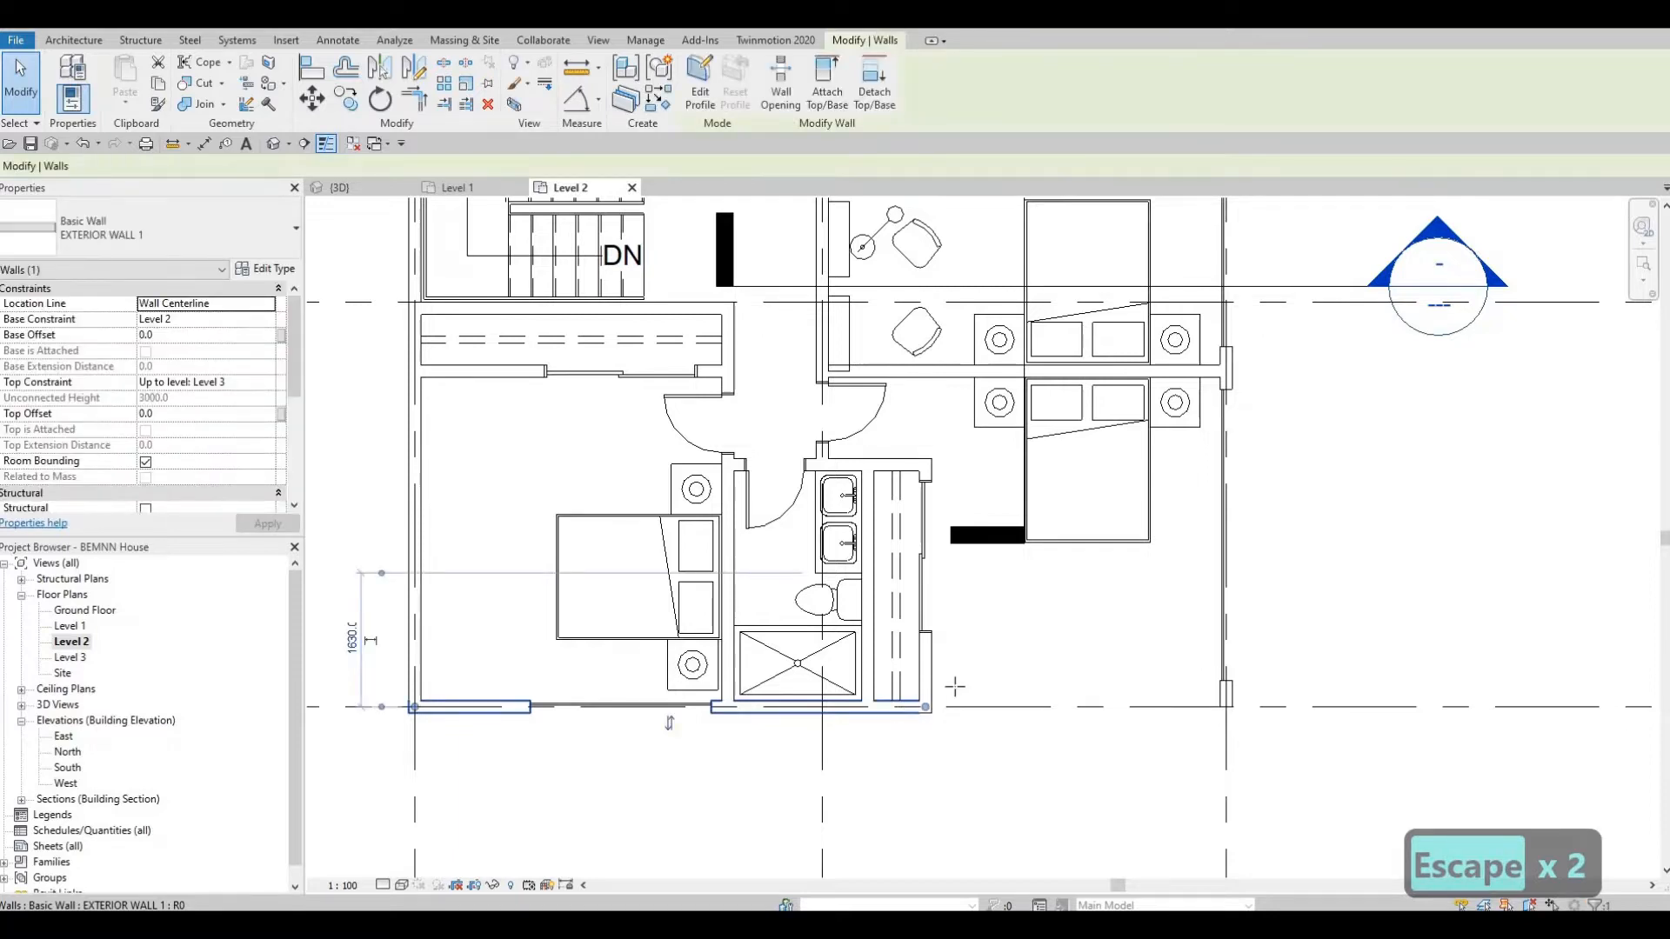
{"action": "key", "text": "c"}
{"action": "key", "text": "s"}
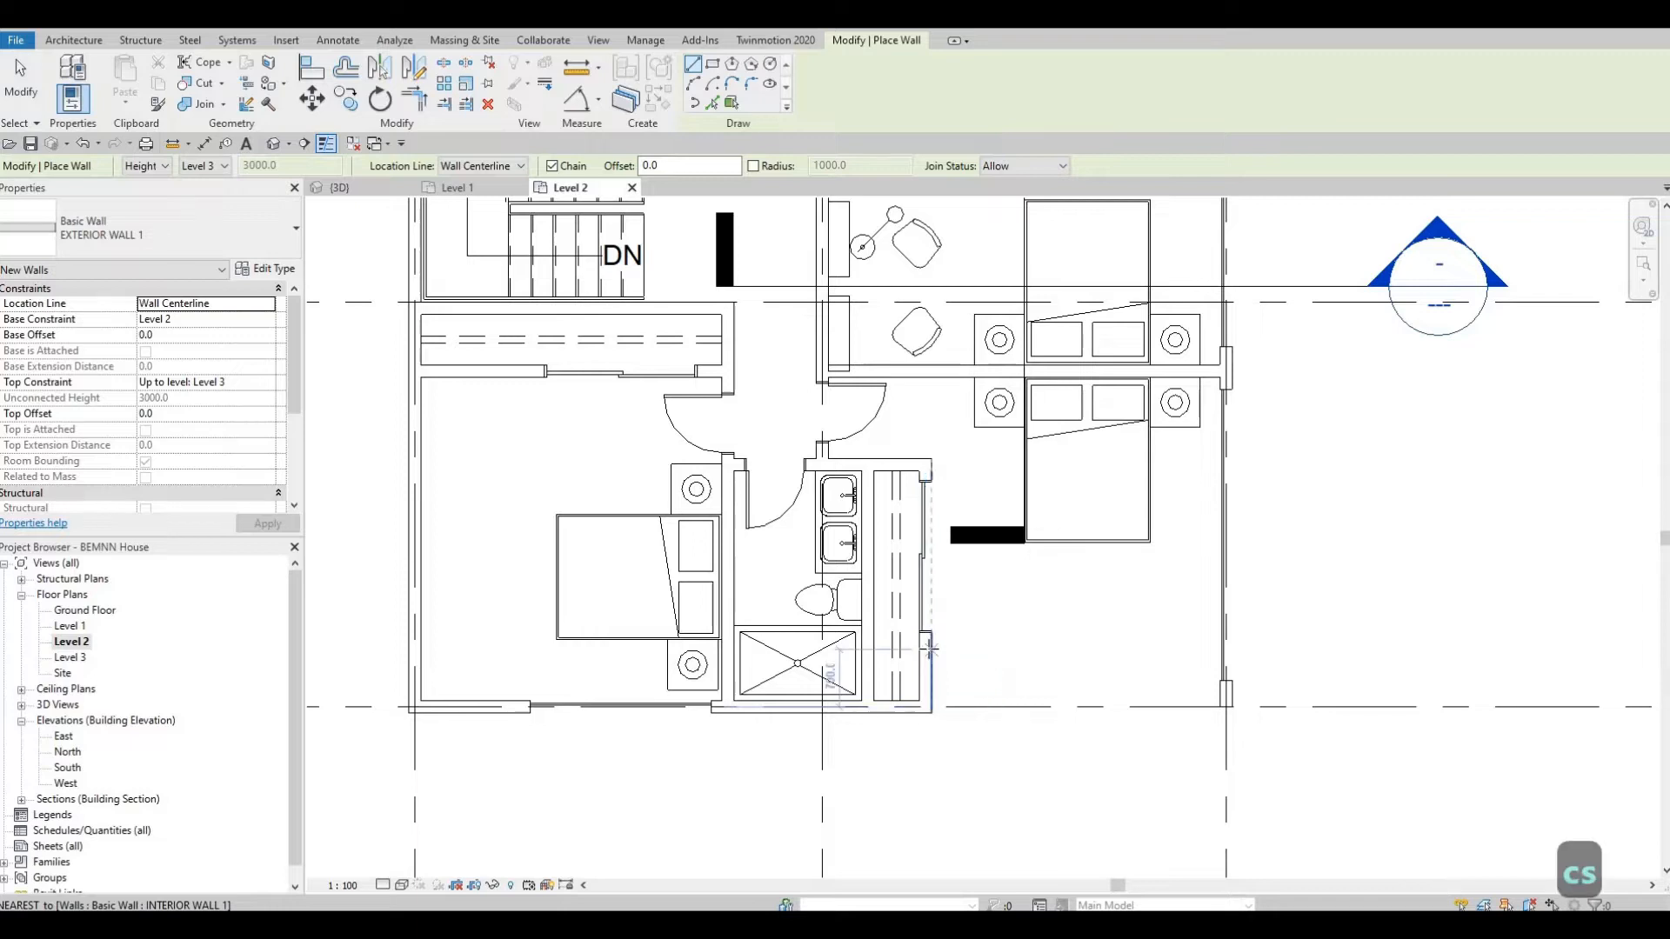
{"action": "left_click", "coordinate": [1122, 654]}
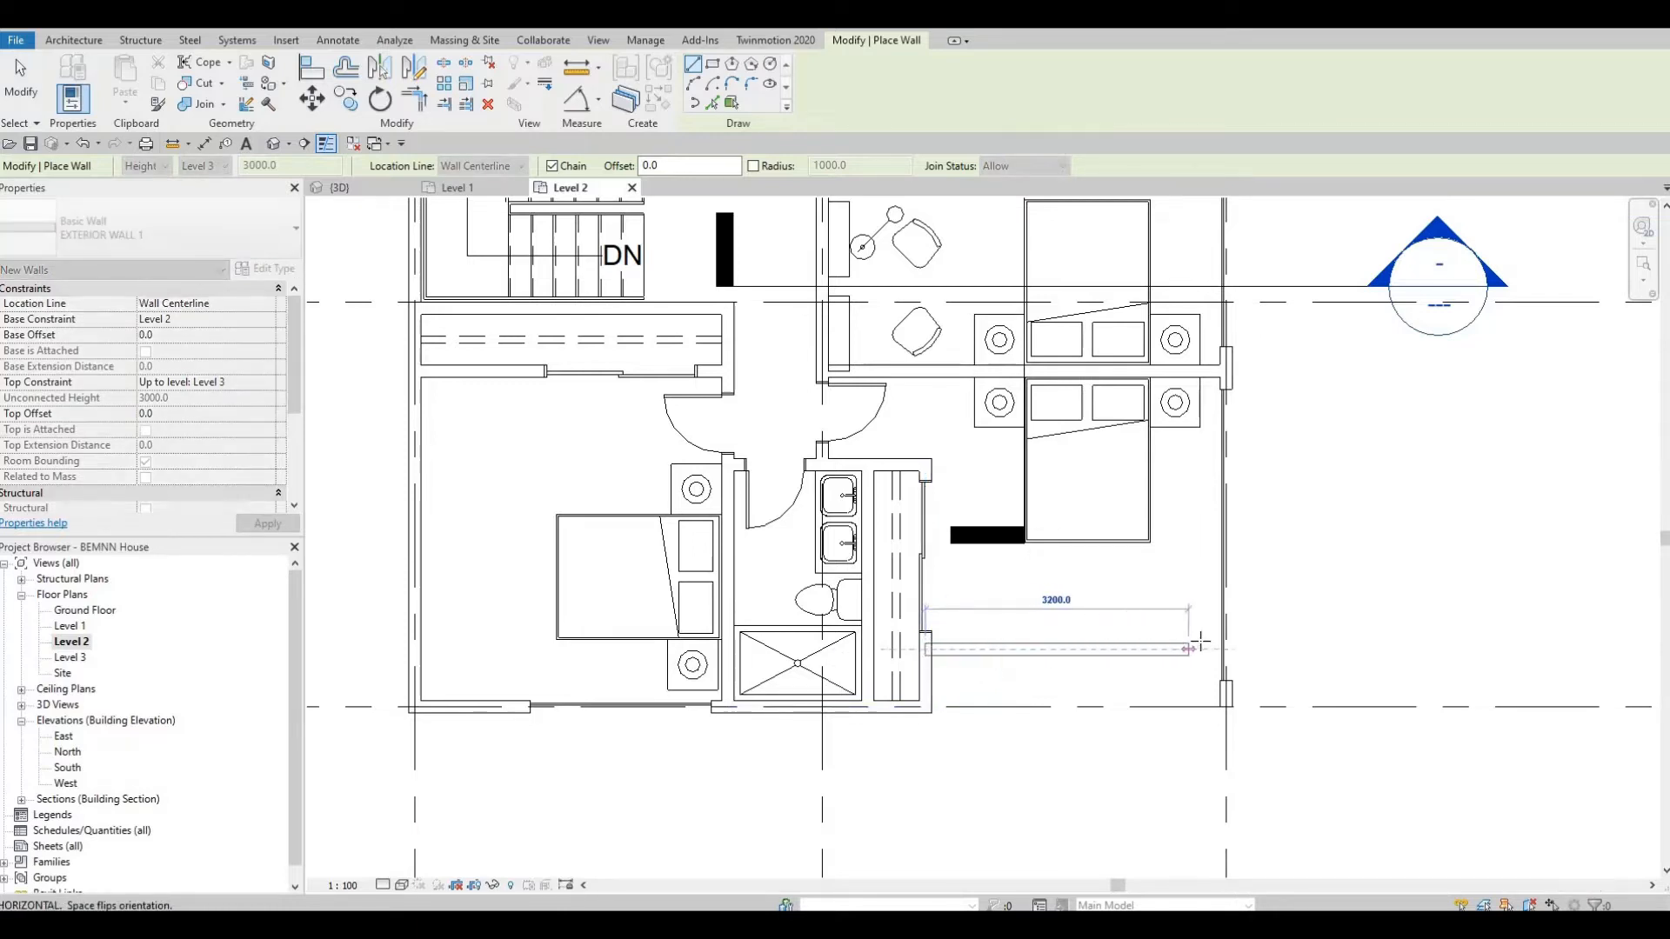
{"action": "left_click", "coordinate": [1224, 677]}
{"action": "key", "text": "Escape"}
{"action": "key", "text": "Escape"}
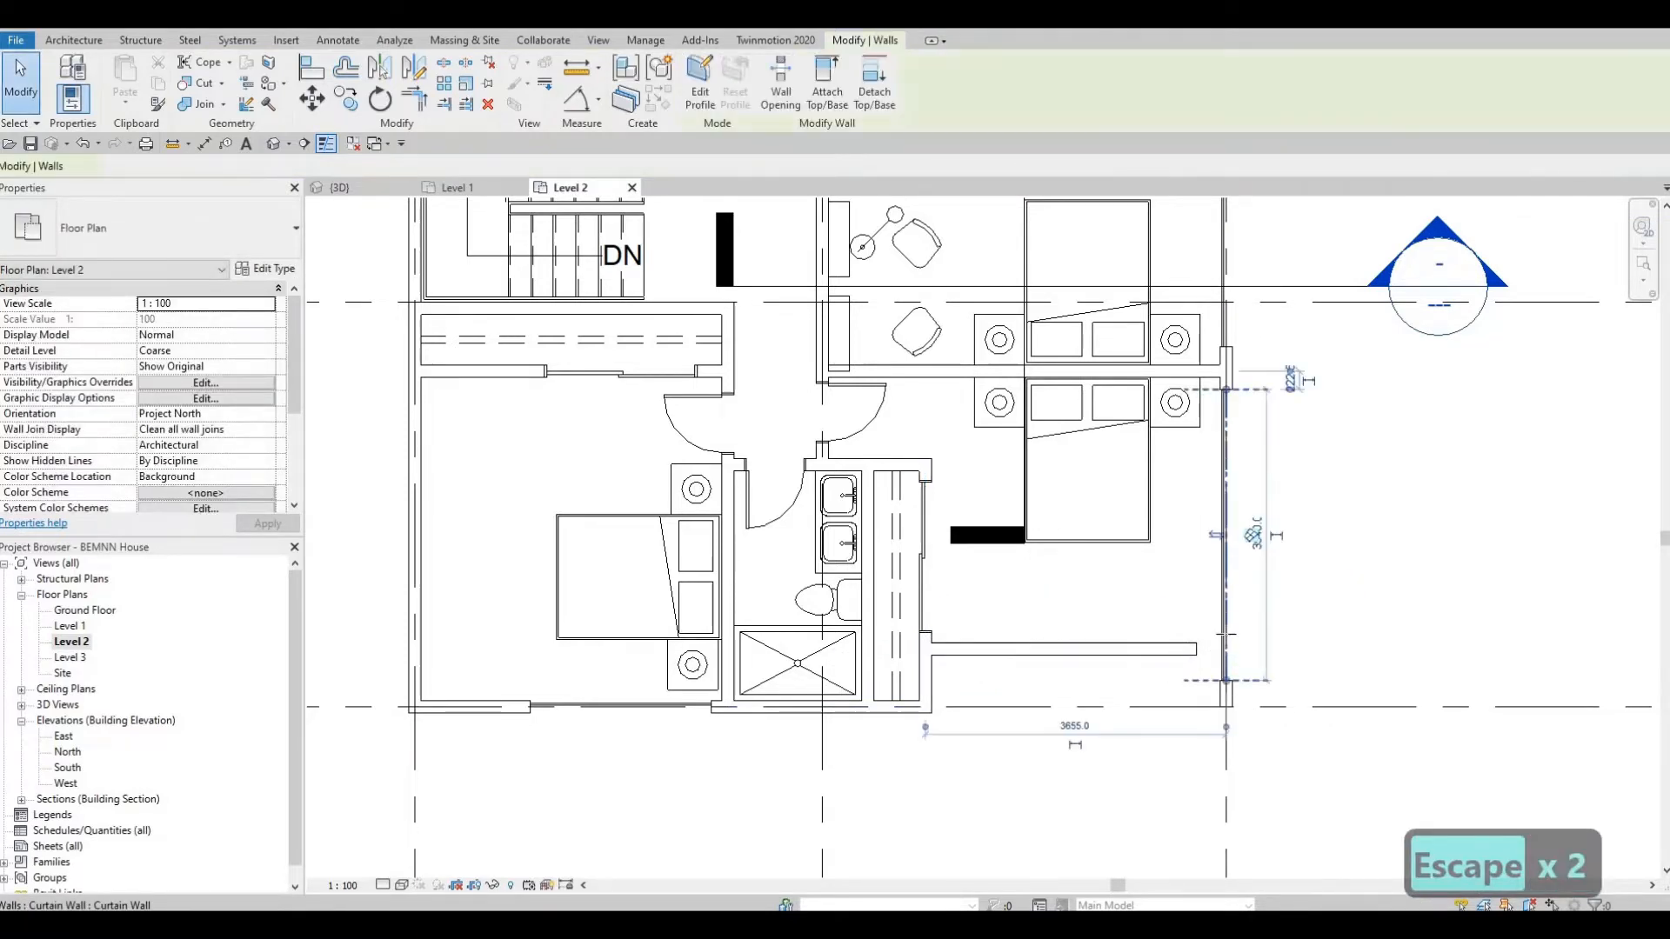
- Shorten the southeast bedroom's east curtain wall from its south end and join the set-back south wall with the east exterior wall at a corner
{"action": "left_click", "coordinate": [1226, 608]}
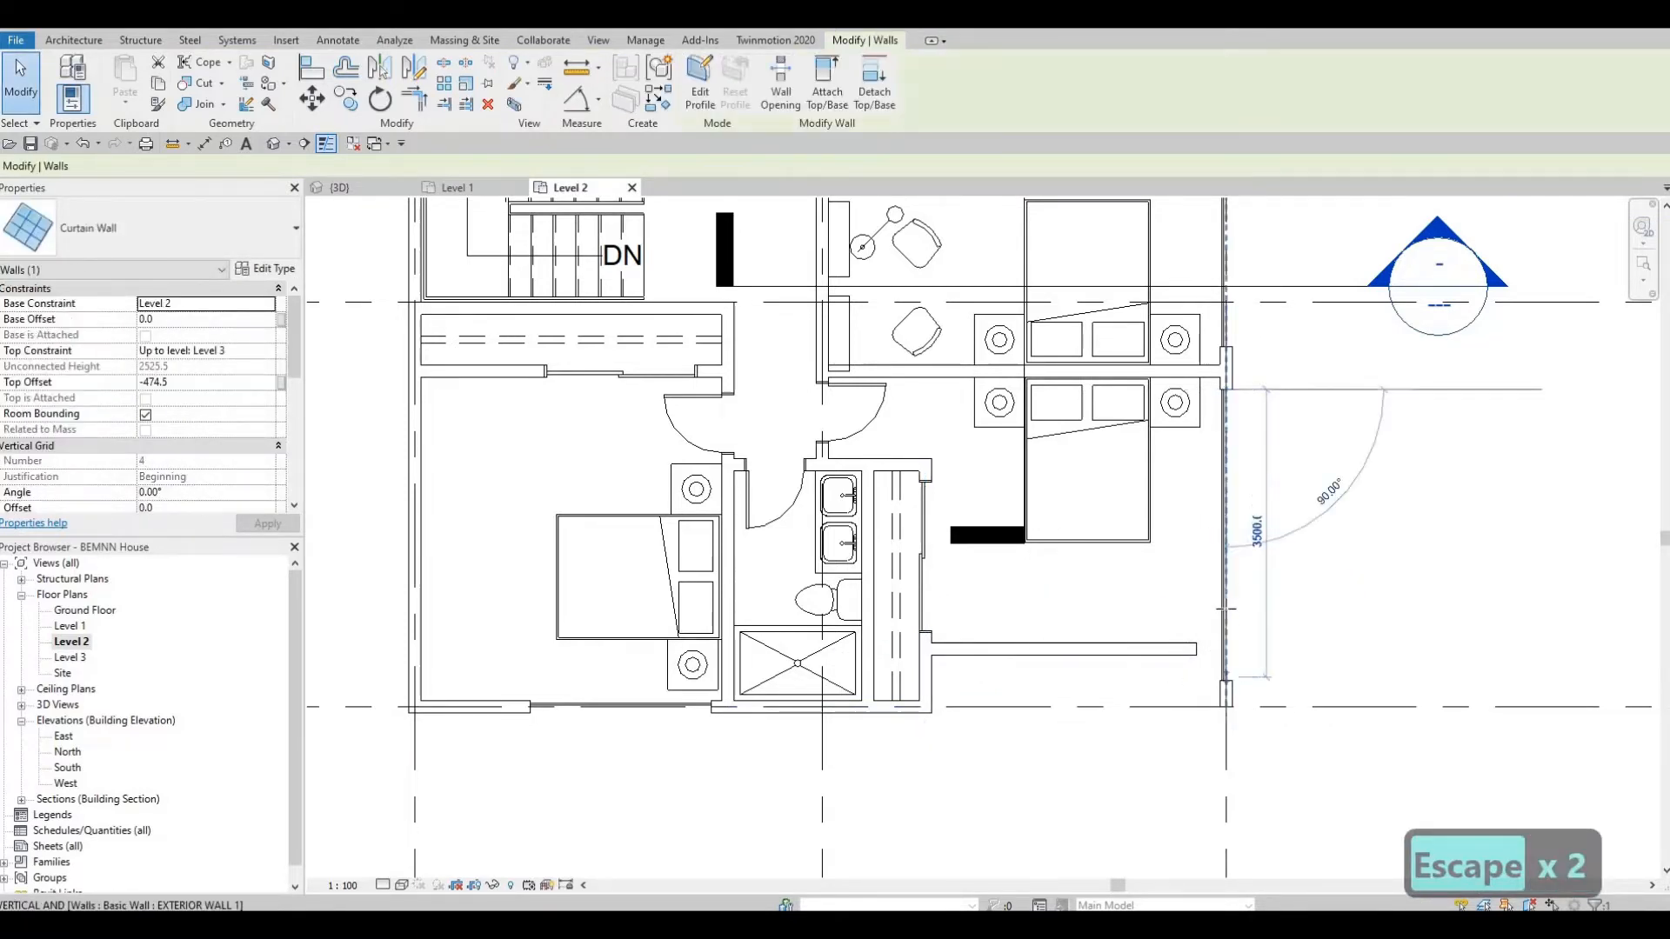
{"action": "key", "text": "Escape"}
{"action": "left_click", "coordinate": [1200, 659]}
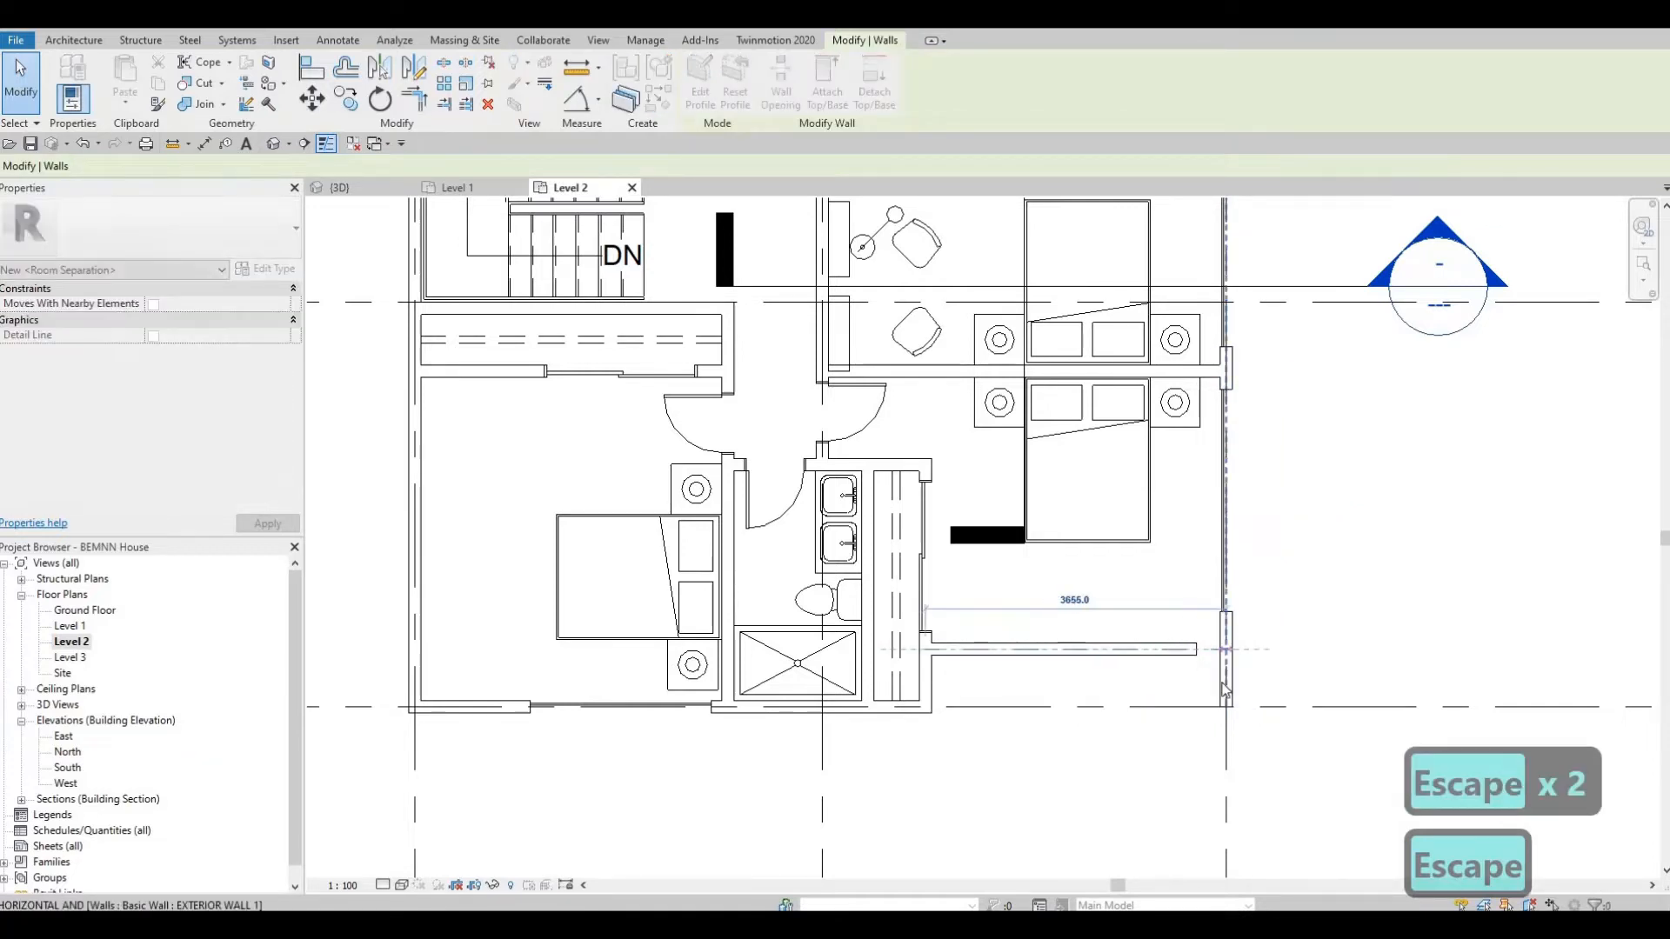
{"action": "key", "text": "Escape"}
{"action": "left_click", "coordinate": [1228, 688]}
{"action": "left_click_drag", "start_coordinate": [1227, 706], "coordinate": [1226, 650]}
{"action": "scroll", "coordinate": [1089, 703], "scroll_direction": "down", "scroll_amount": 1}
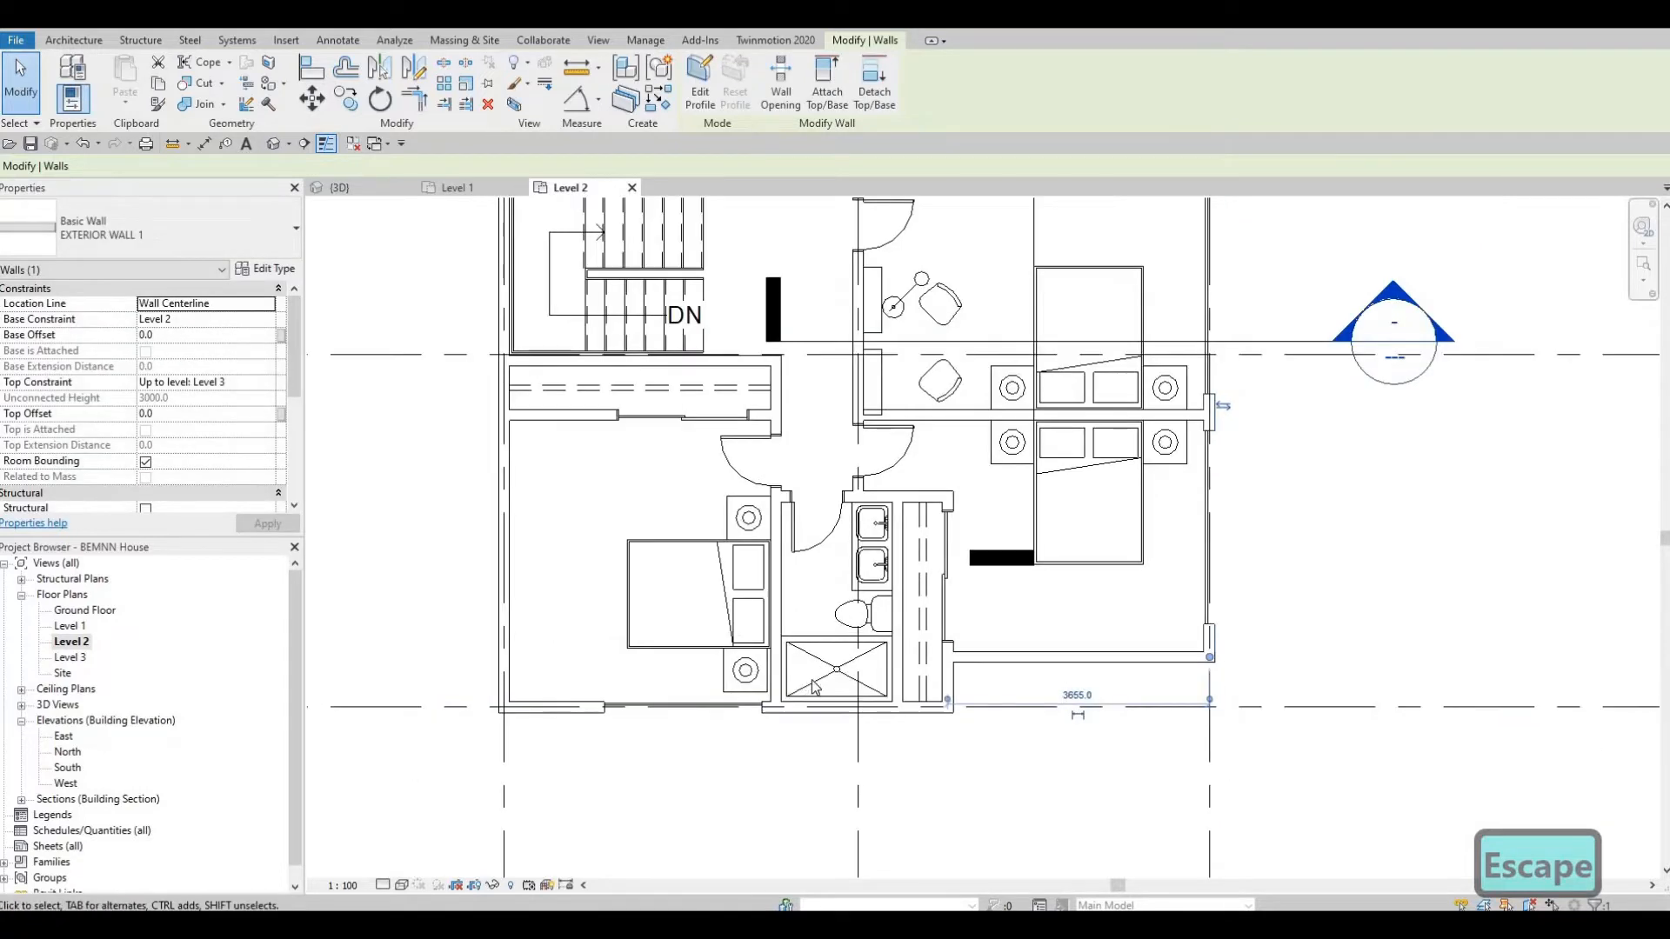
- Draw an EXTERIOR WALL 1 northward through the southwest bedroom, from the south exterior wall to the closet wall, just inside the west wall
{"action": "middle_click_drag", "start_coordinate": [679, 776], "coordinate": [1017, 722]}
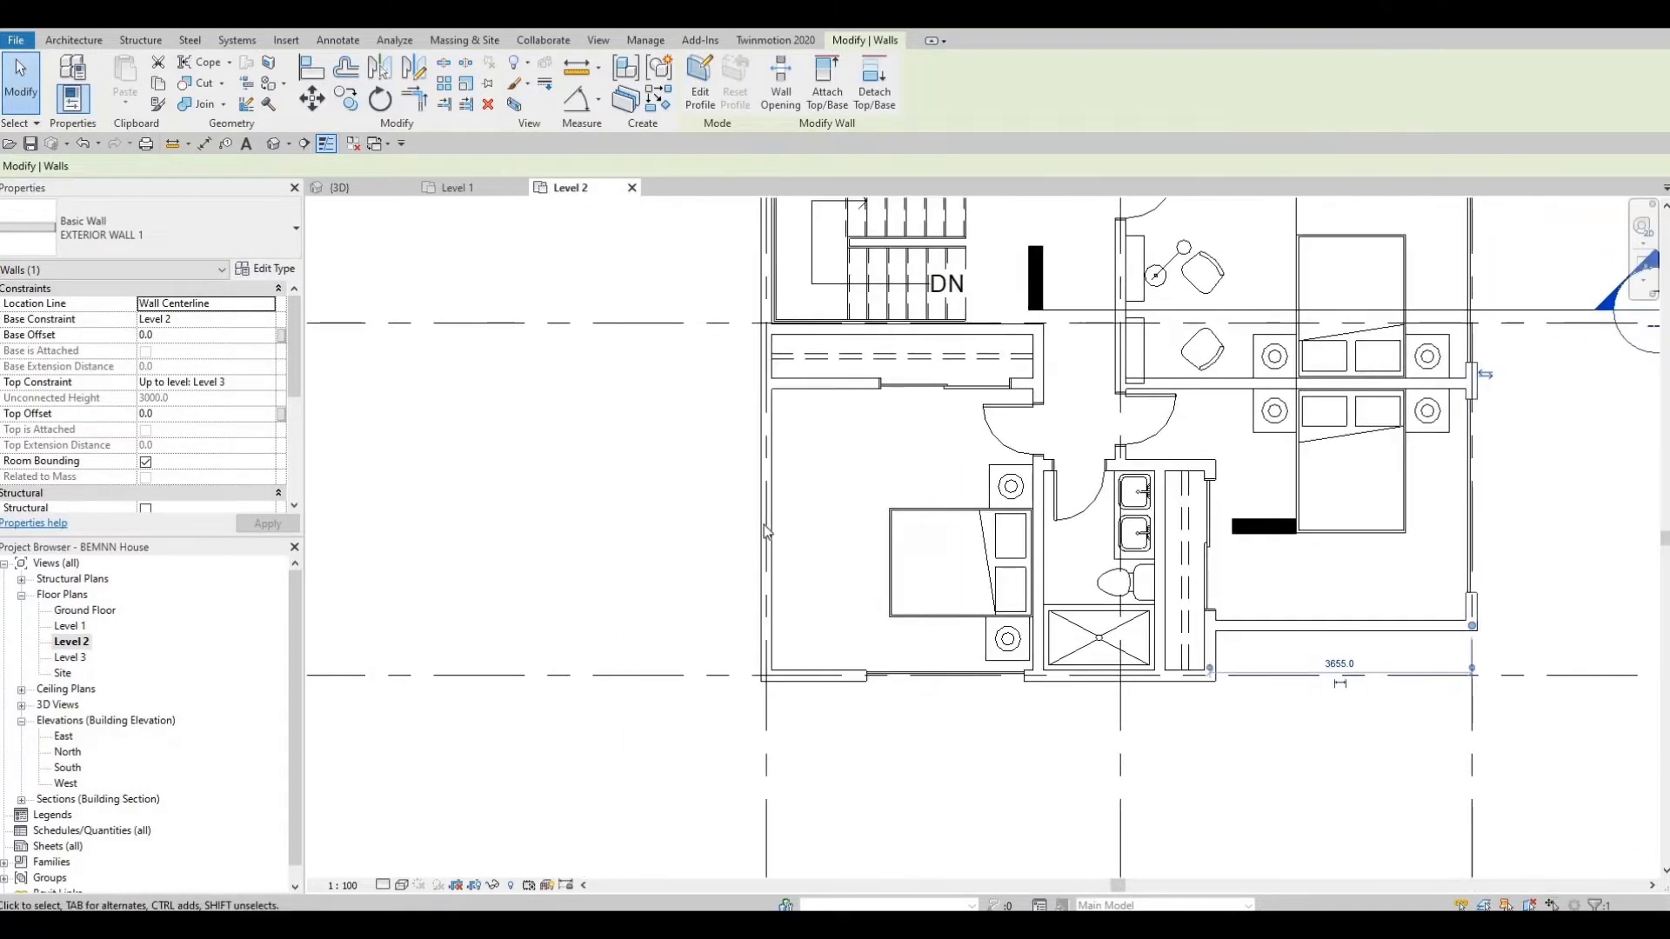
{"action": "left_click", "coordinate": [766, 672]}
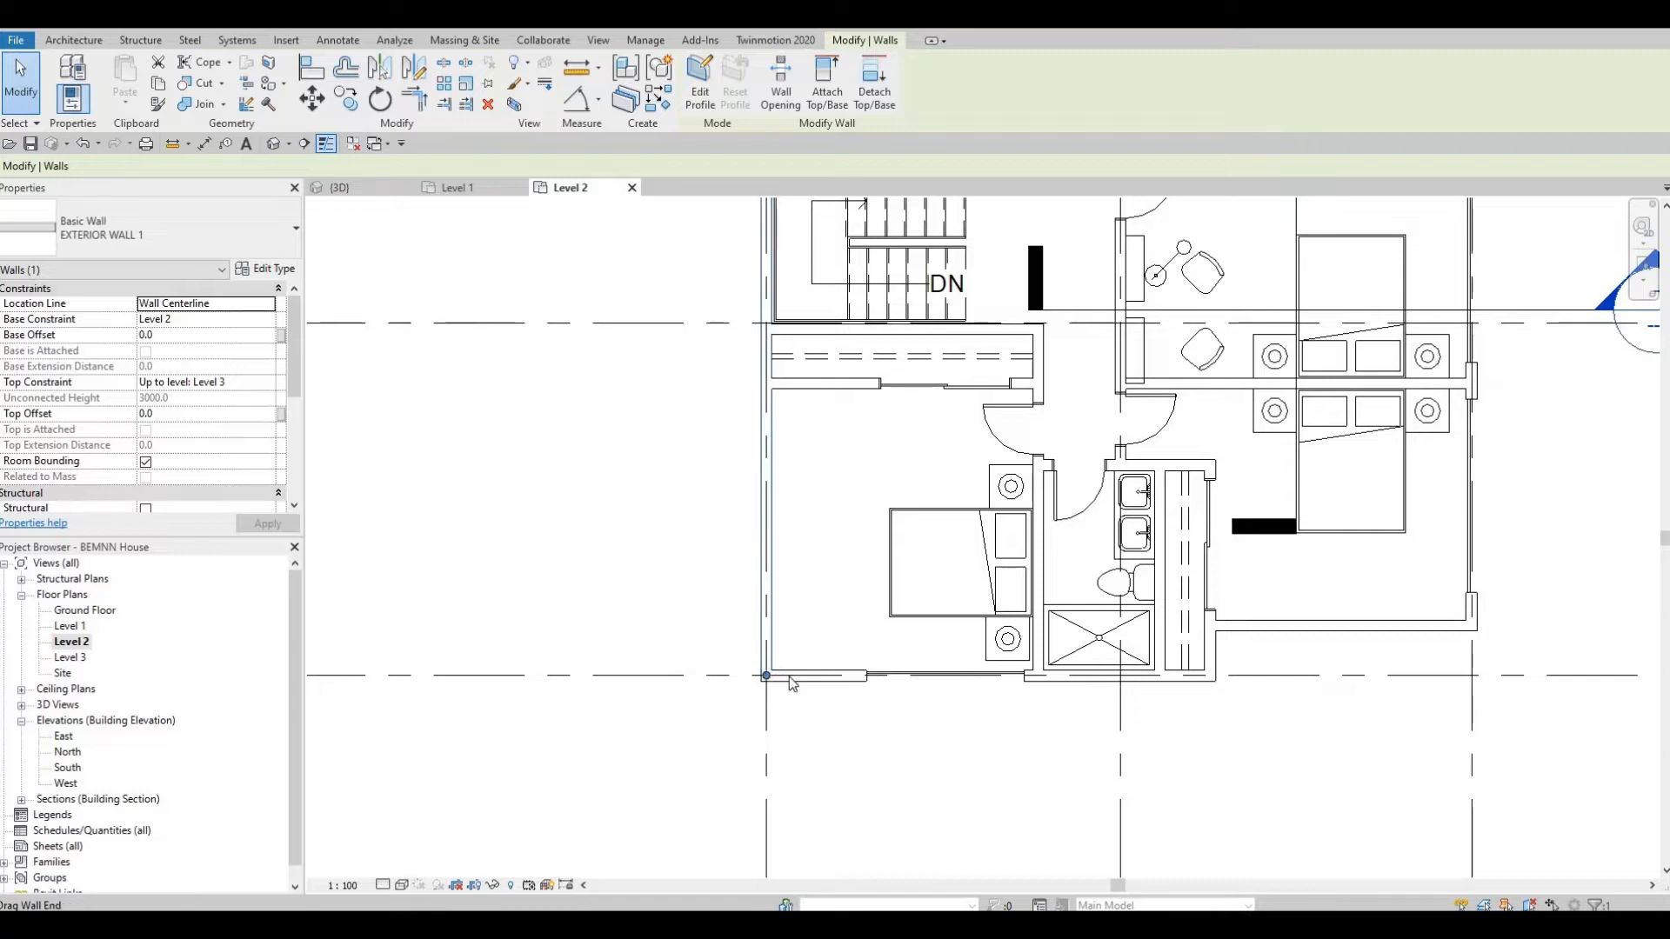
{"action": "left_click", "coordinate": [815, 675]}
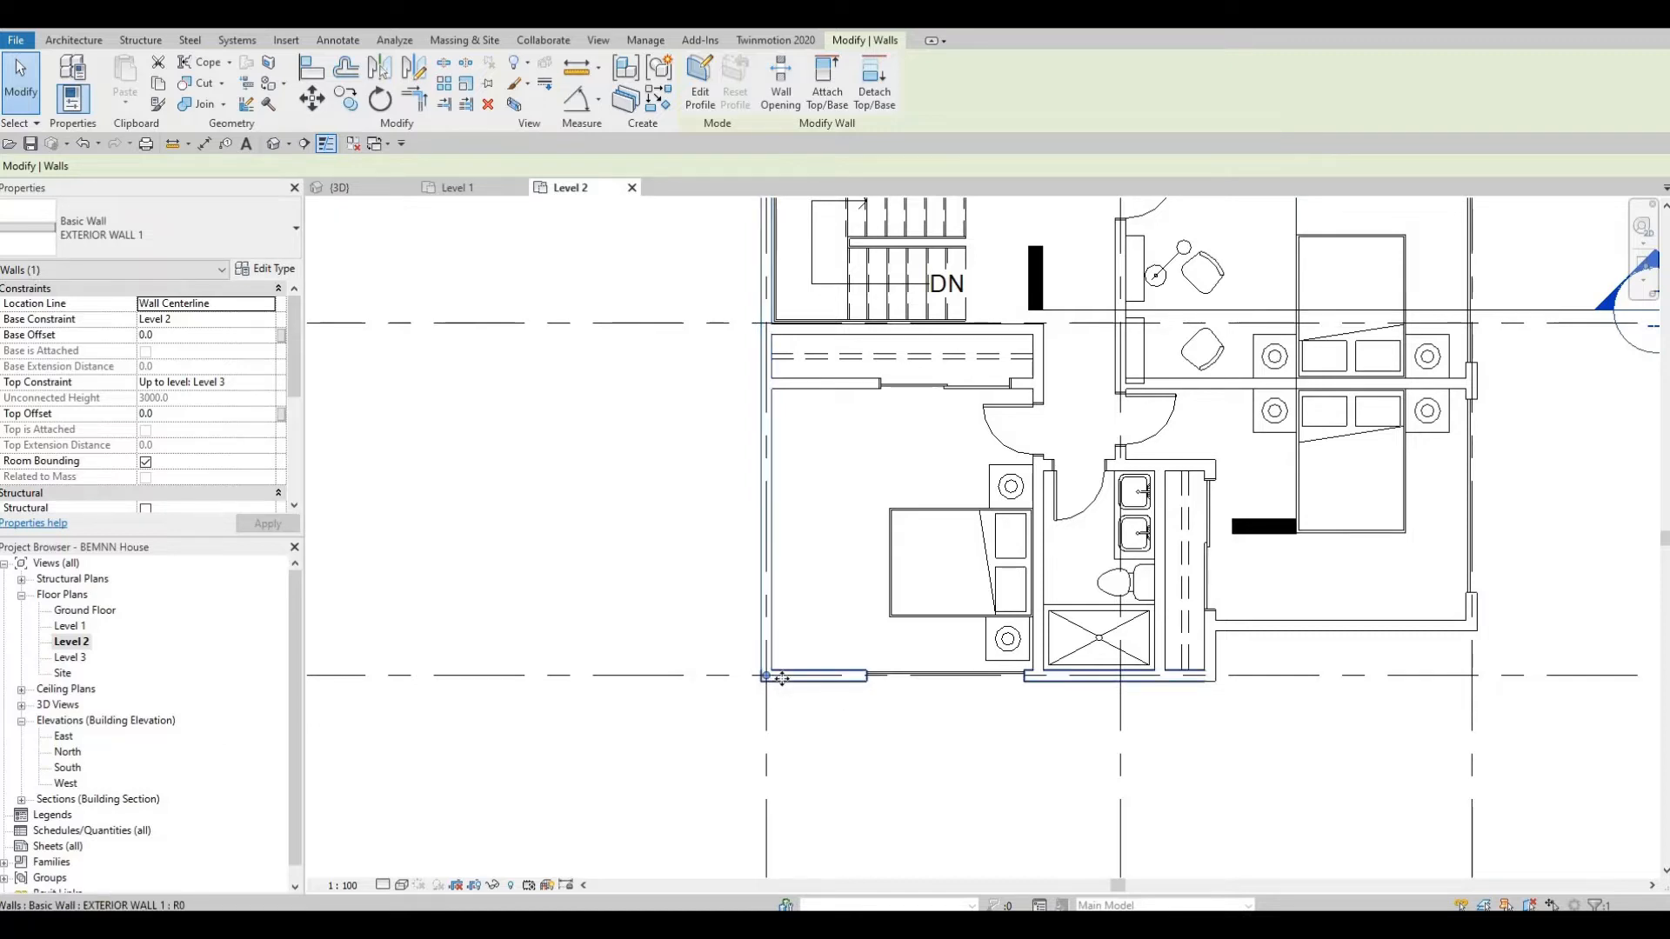
{"action": "key", "text": "w"}
{"action": "key", "text": "a"}
{"action": "left_click", "coordinate": [805, 675]}
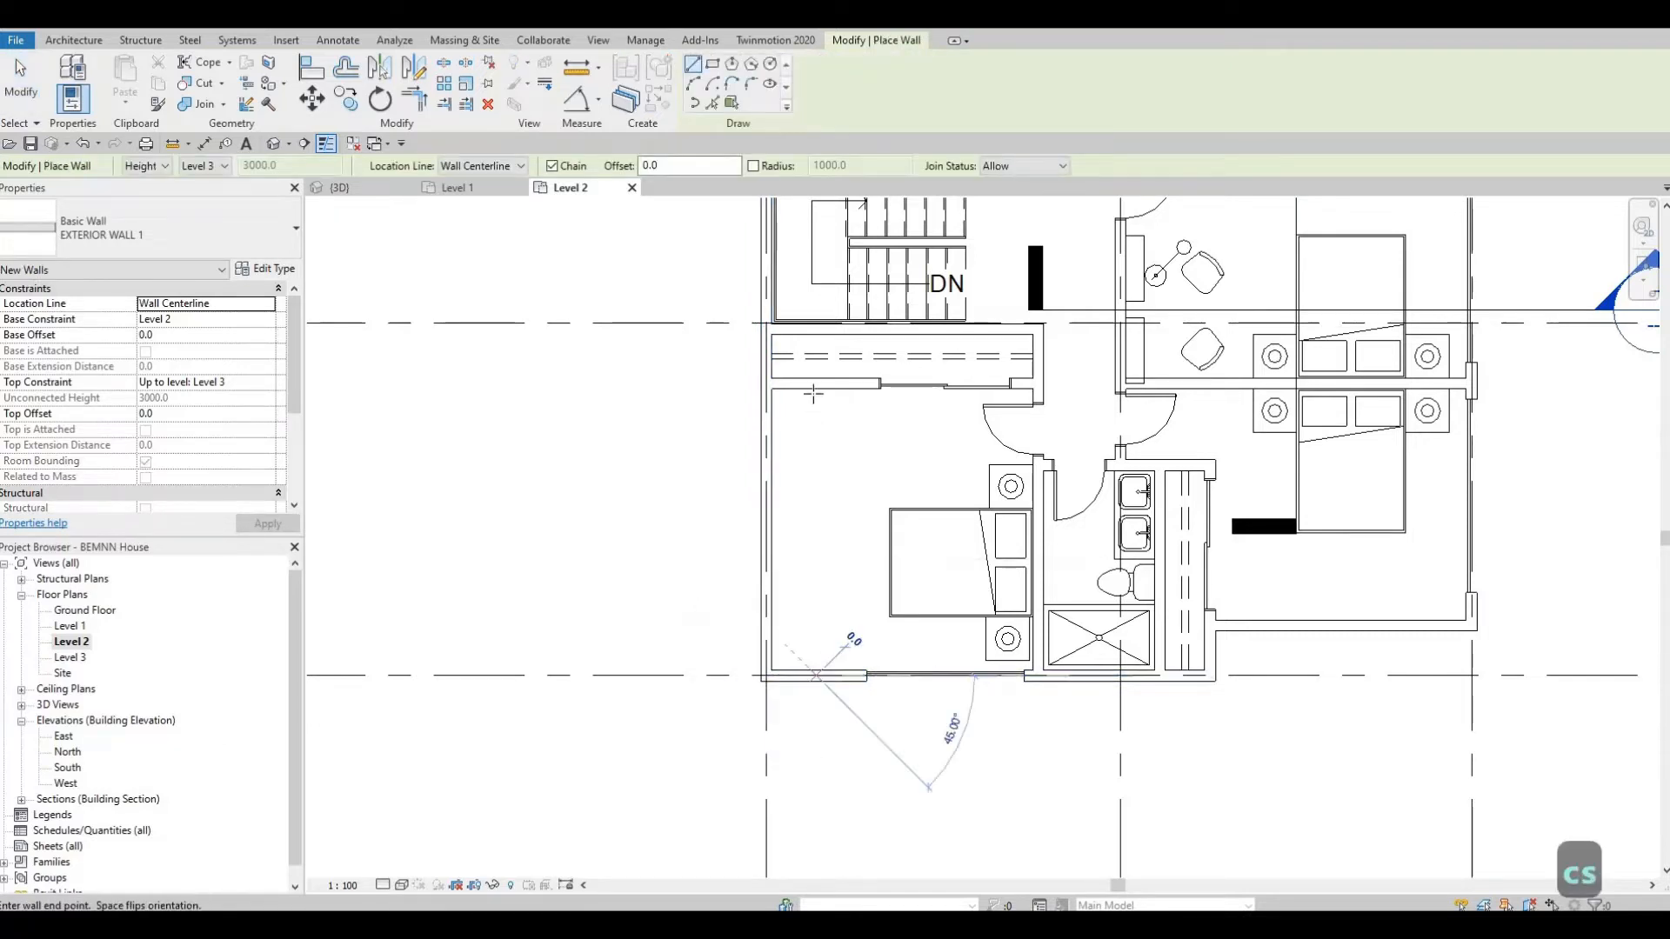
{"action": "left_click", "coordinate": [814, 391]}
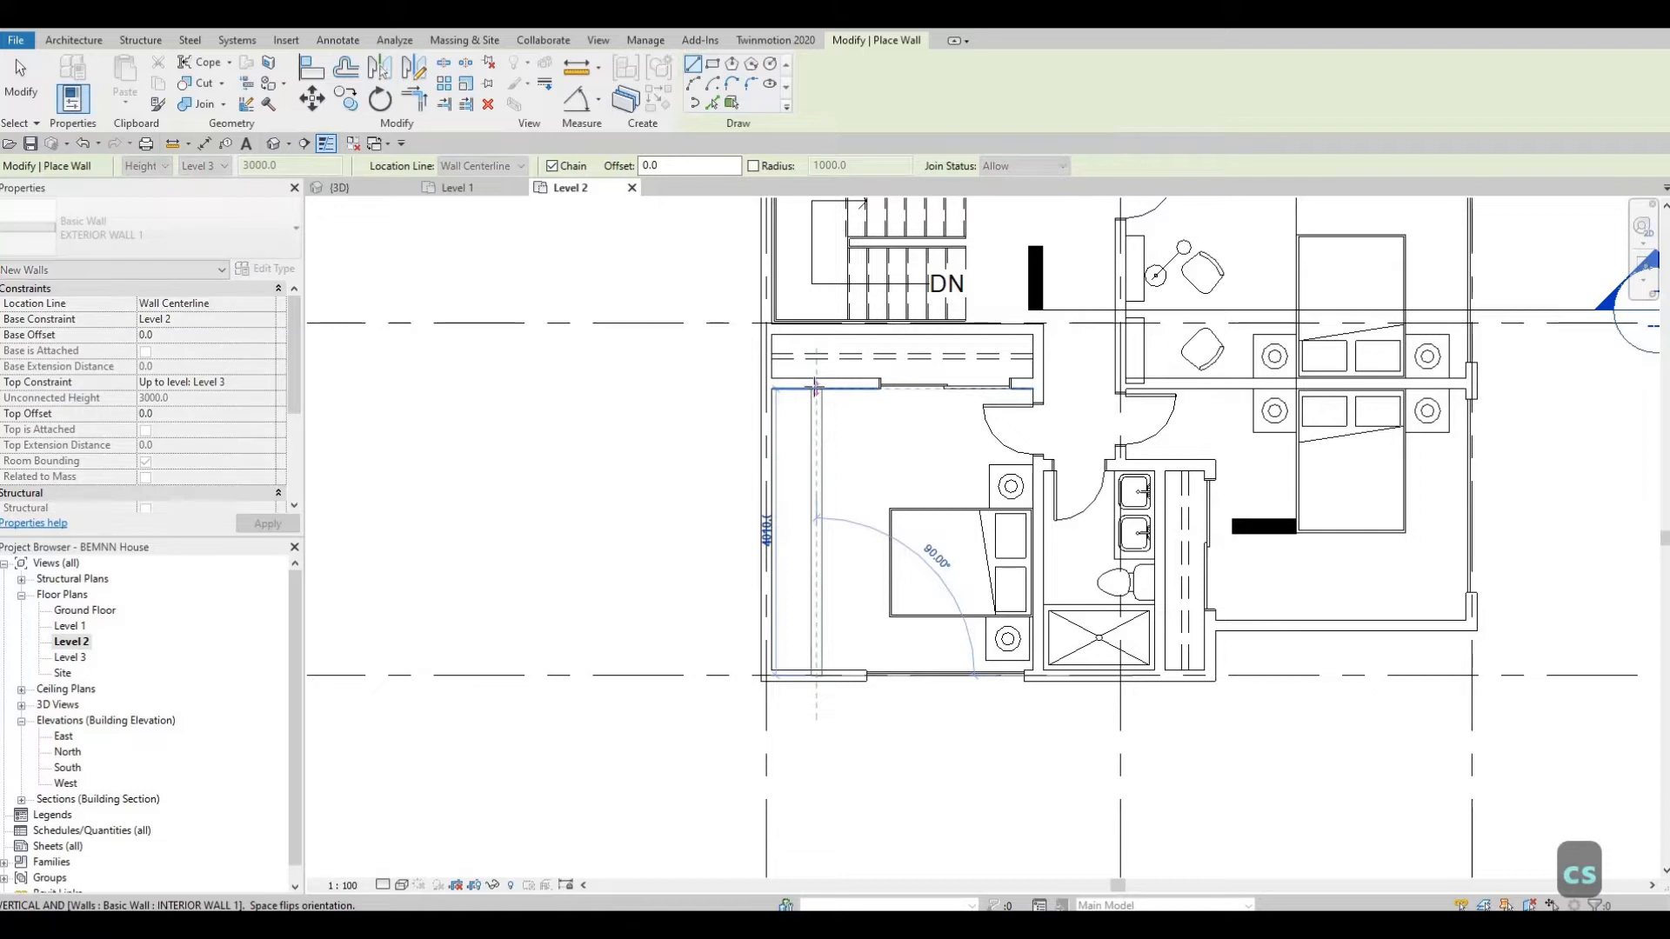
- Nudge the southwest bedroom's new exterior wall east in small increments until it stands about 1.1 m from the west exterior wall
{"action": "key", "text": "Escape"}
{"action": "key", "text": "Escape"}
{"action": "left_click", "coordinate": [821, 471]}
{"action": "key", "text": "Right"}
{"action": "key", "text": "Right"}
{"action": "key", "text": "Right"}
{"action": "key", "text": "Right"}
{"action": "key", "text": "Right"}
{"action": "key", "text": "Right"}
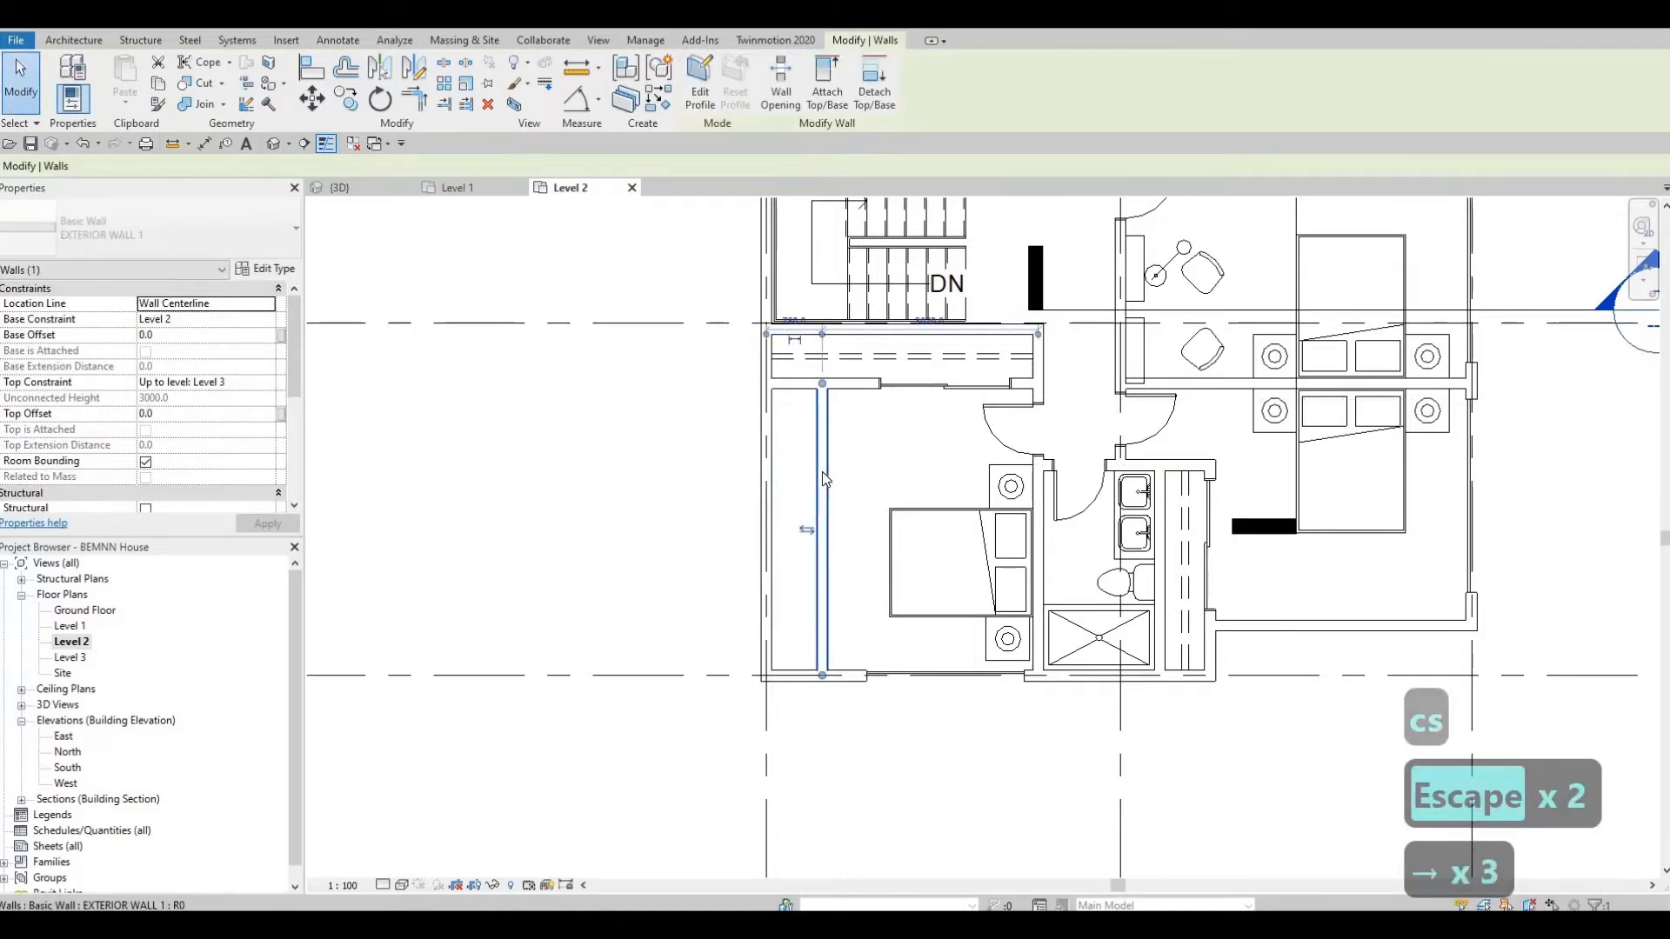
{"action": "key", "text": "Right"}
{"action": "key", "text": "Right"}
{"action": "key", "text": "Right"}
{"action": "key", "text": "Right"}
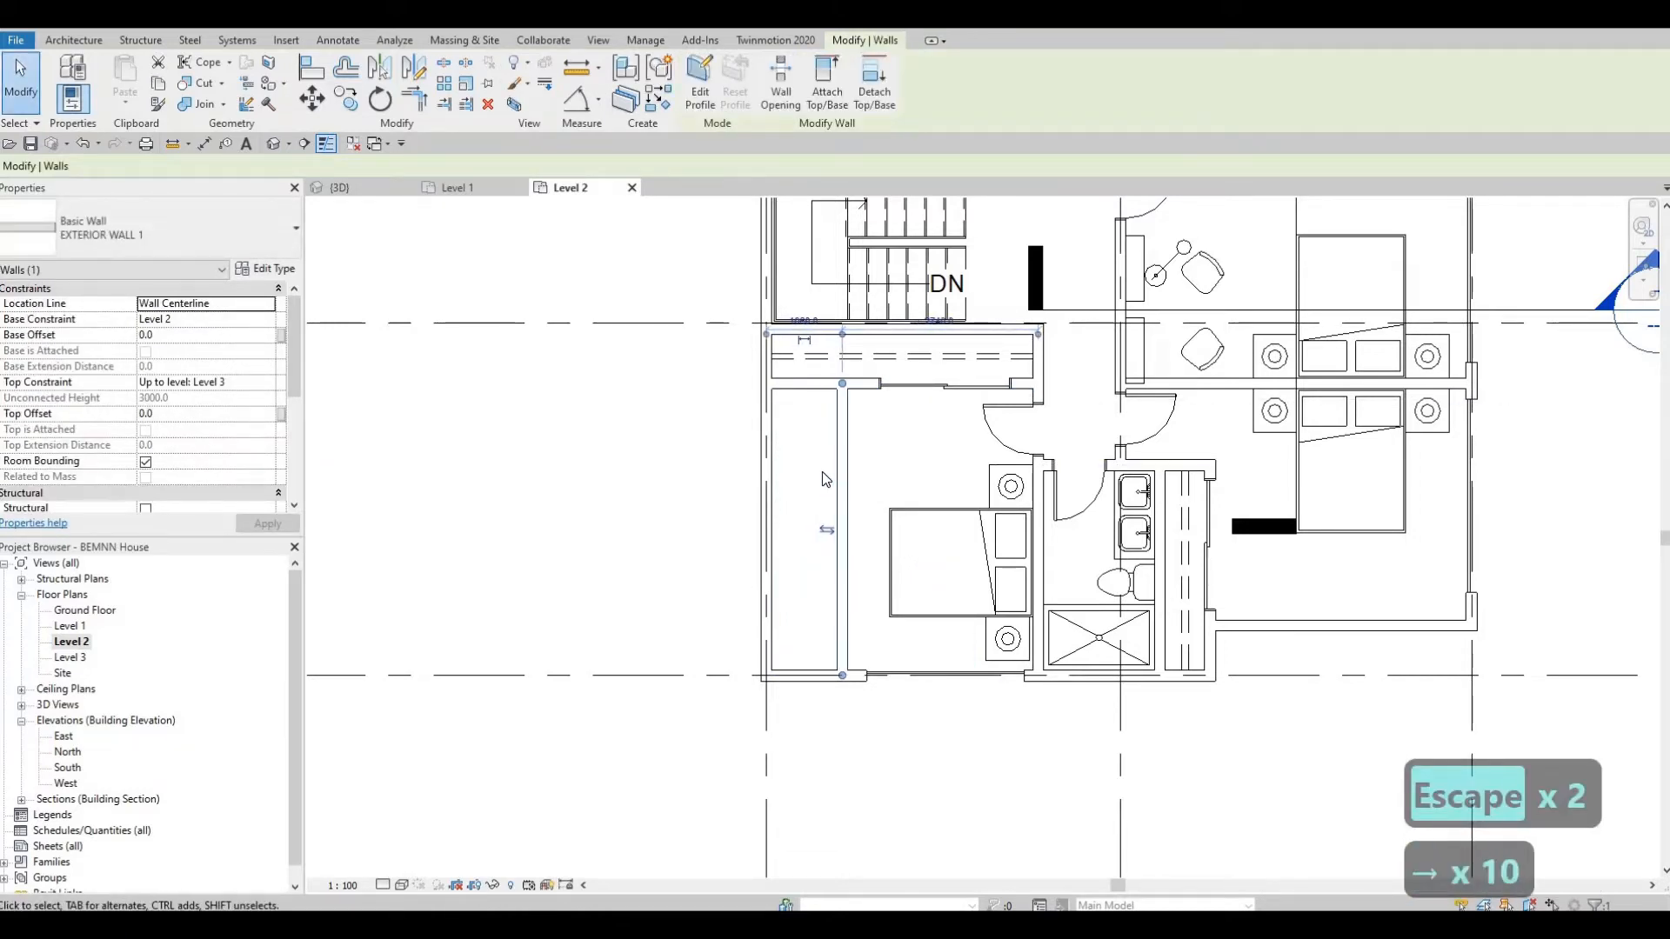
{"action": "key", "text": "Escape"}
{"action": "key", "text": "Escape"}
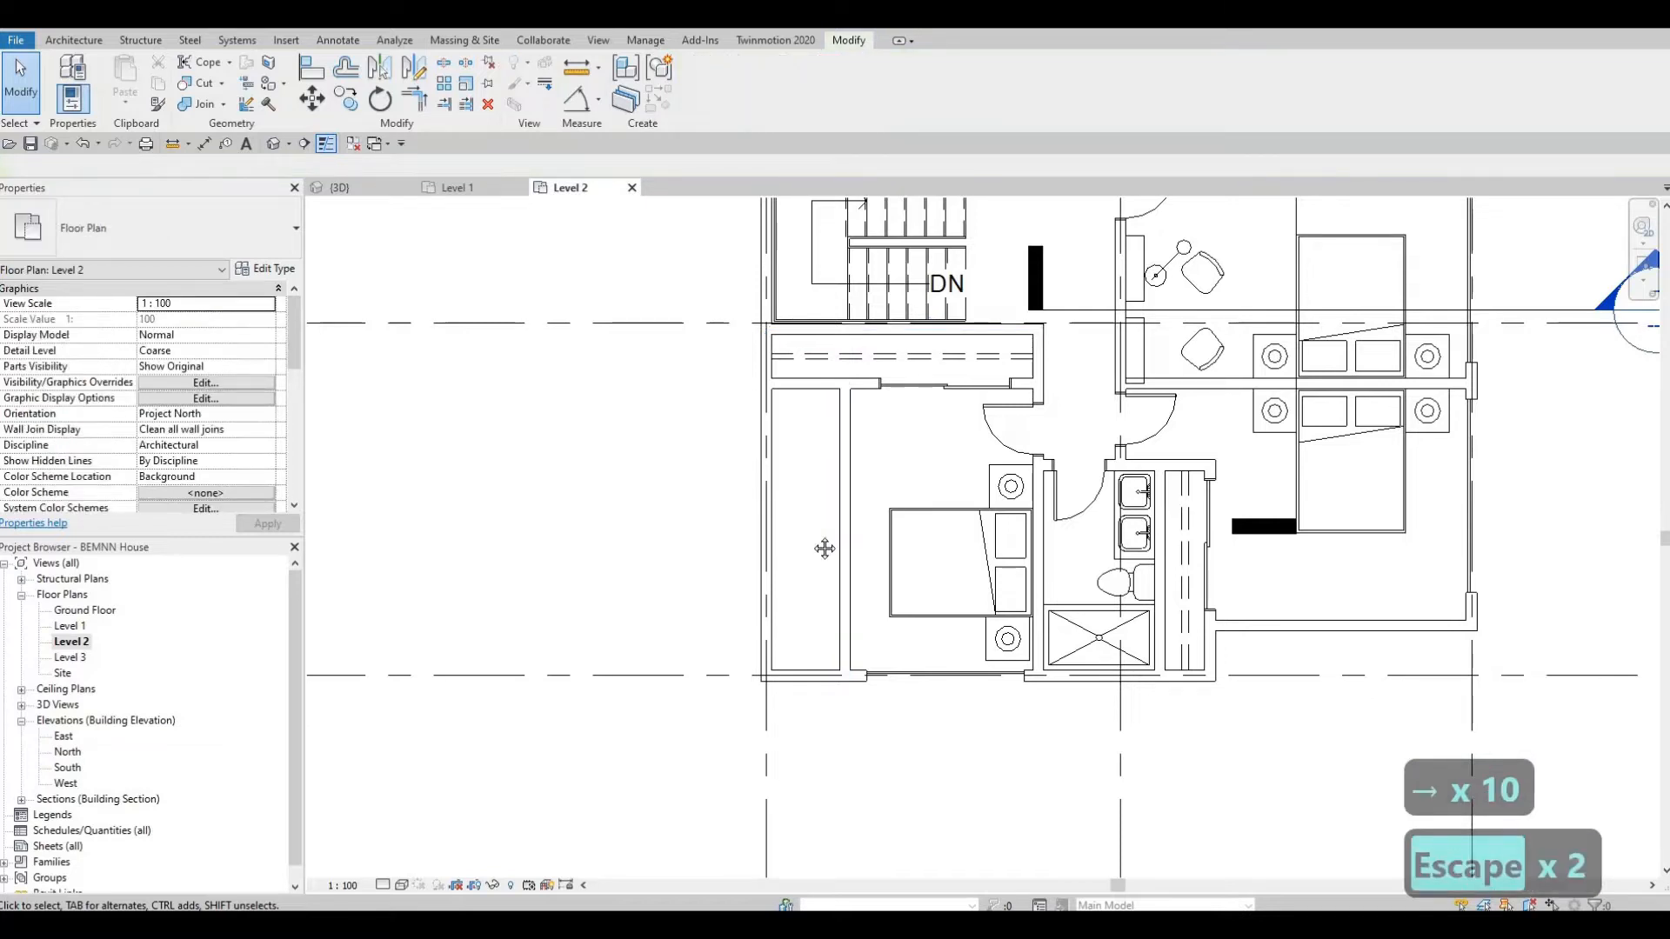
- Trim the west exterior wall to a corner with the closet wall and the new set-back wall to a corner with the south wall
{"action": "middle_click_drag", "start_coordinate": [807, 501], "coordinate": [805, 566]}
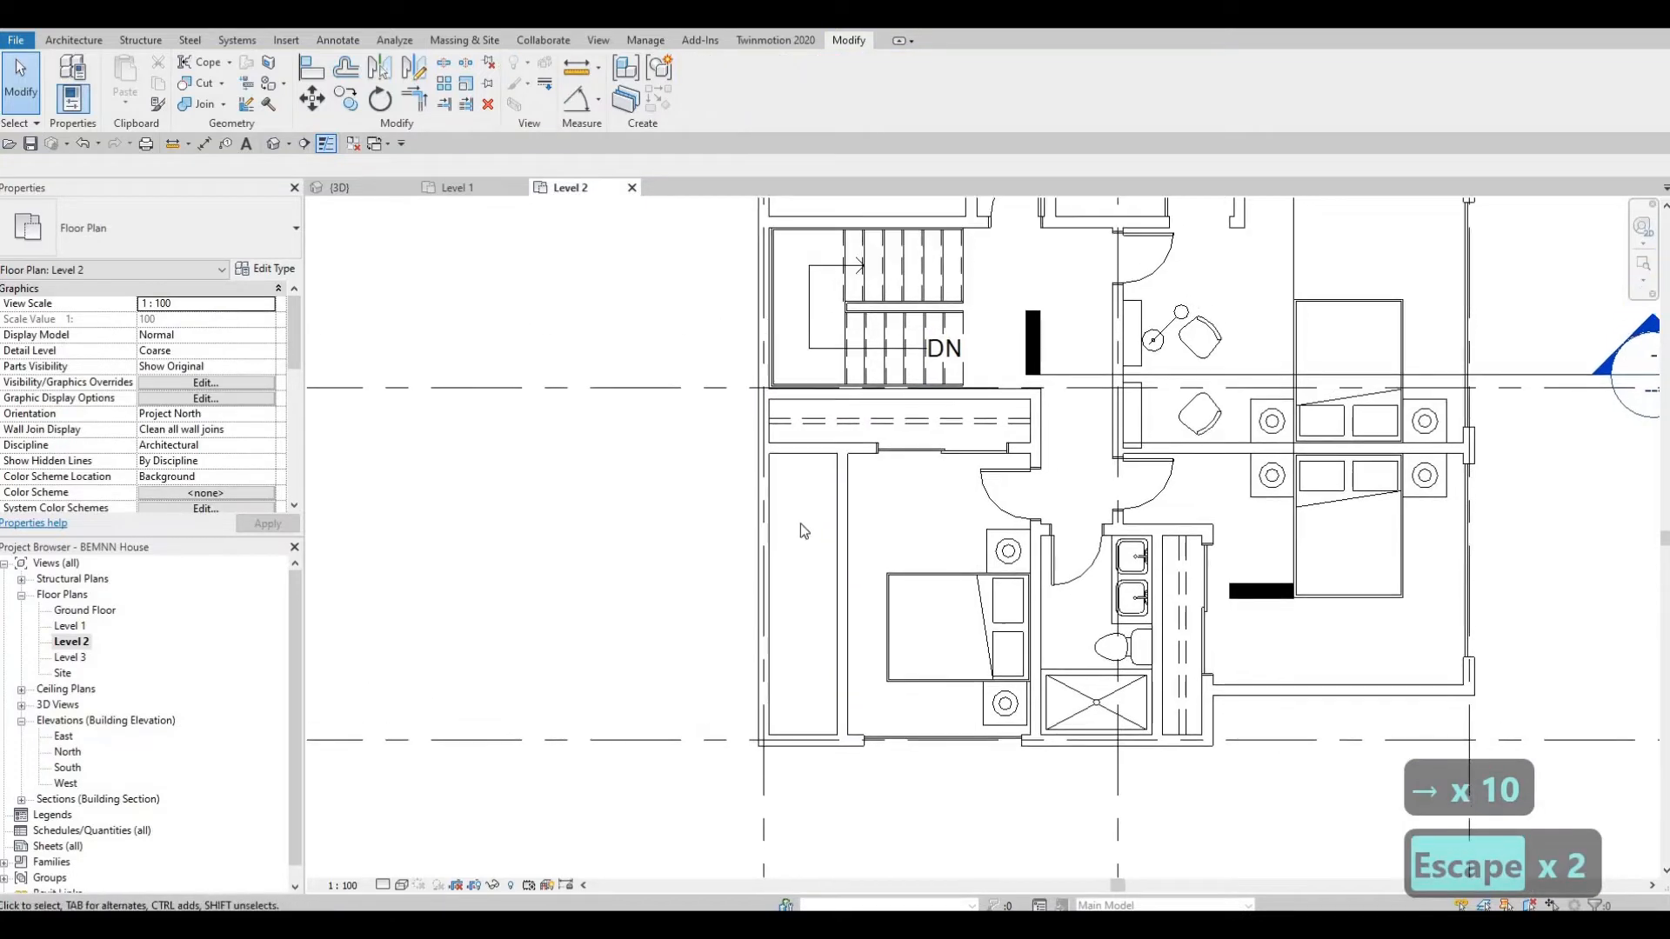
{"action": "key", "text": "Escape"}
{"action": "key", "text": "Escape"}
{"action": "key", "text": "Escape"}
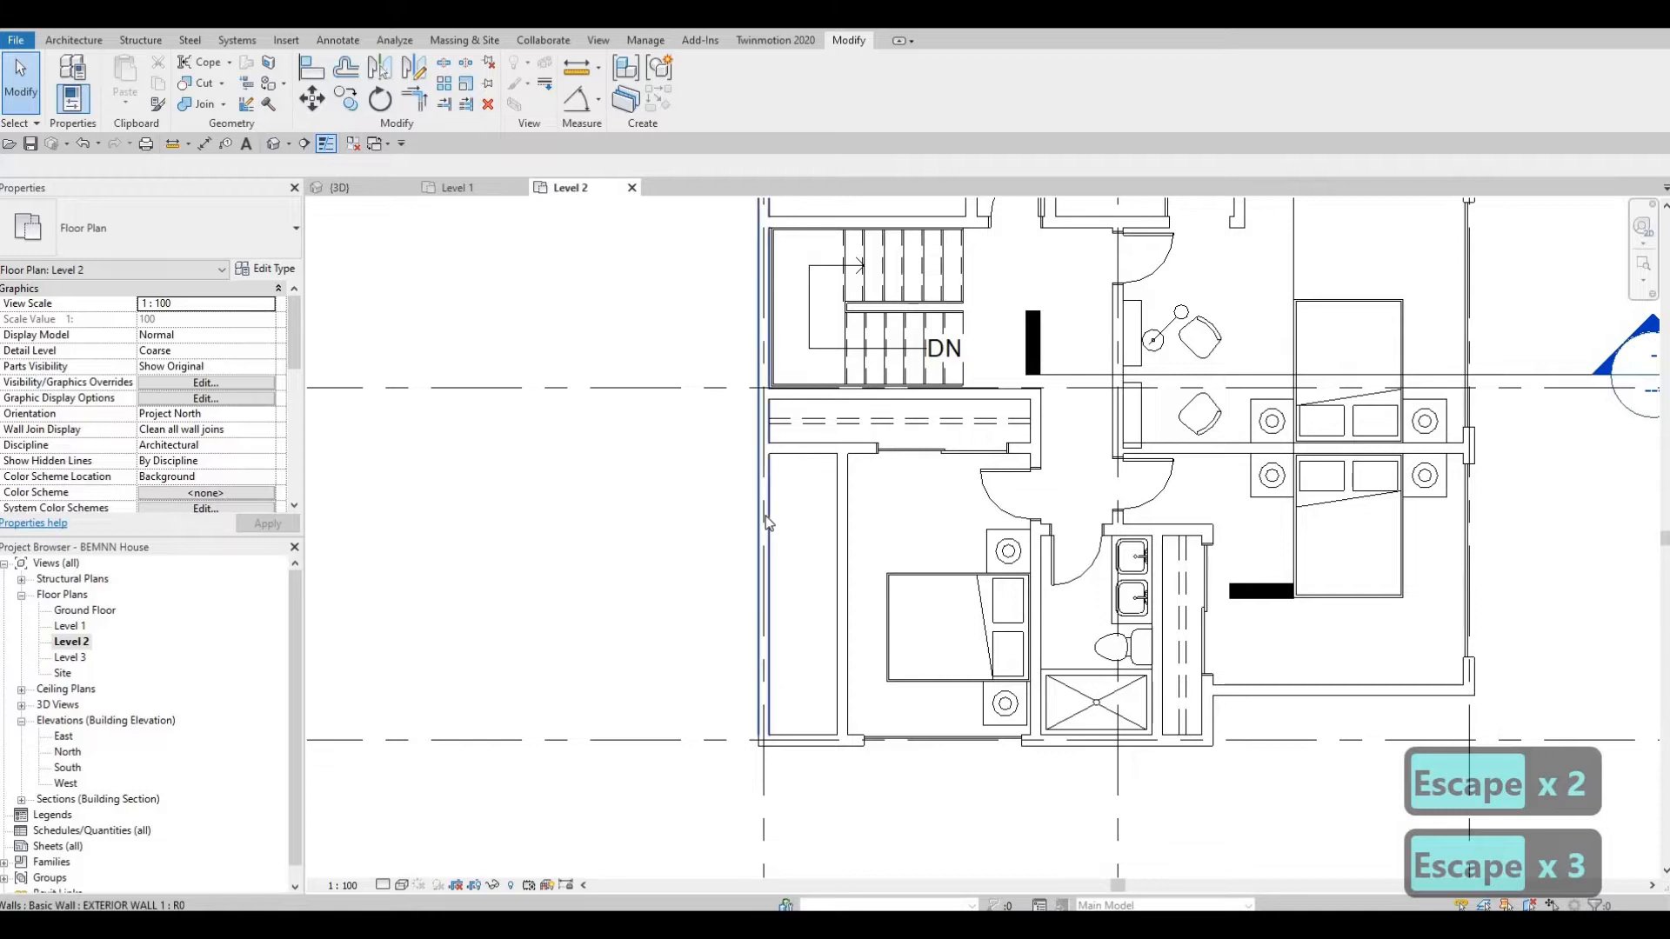
{"action": "key", "text": "t"}
{"action": "key", "text": "r"}
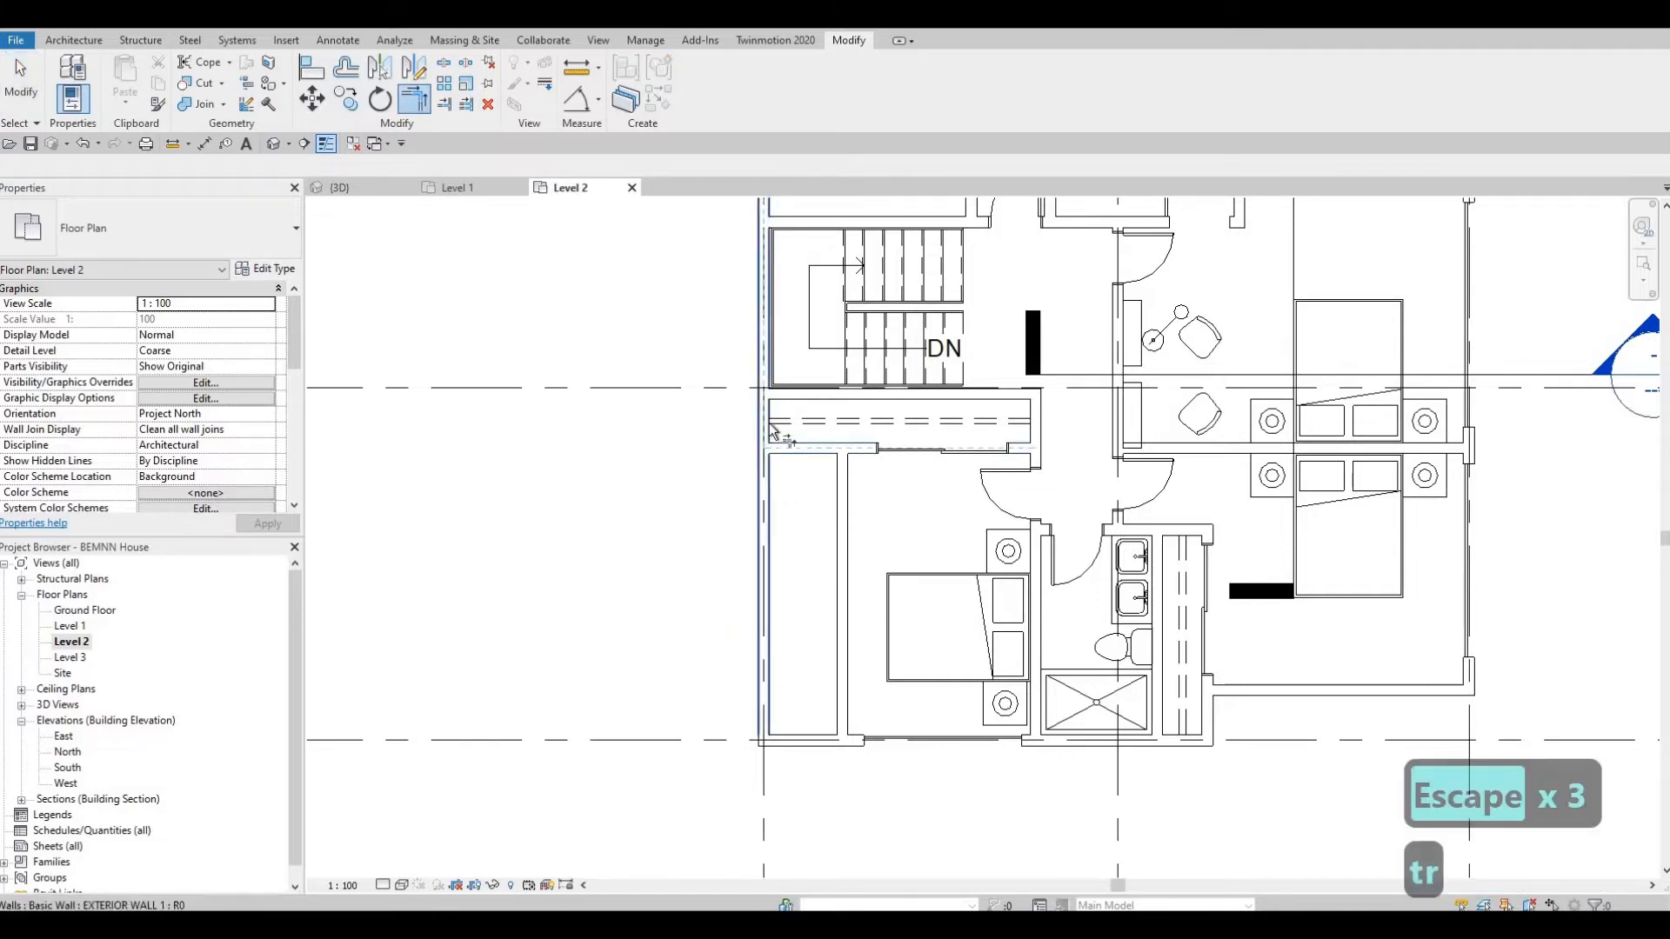
{"action": "left_click", "coordinate": [845, 705]}
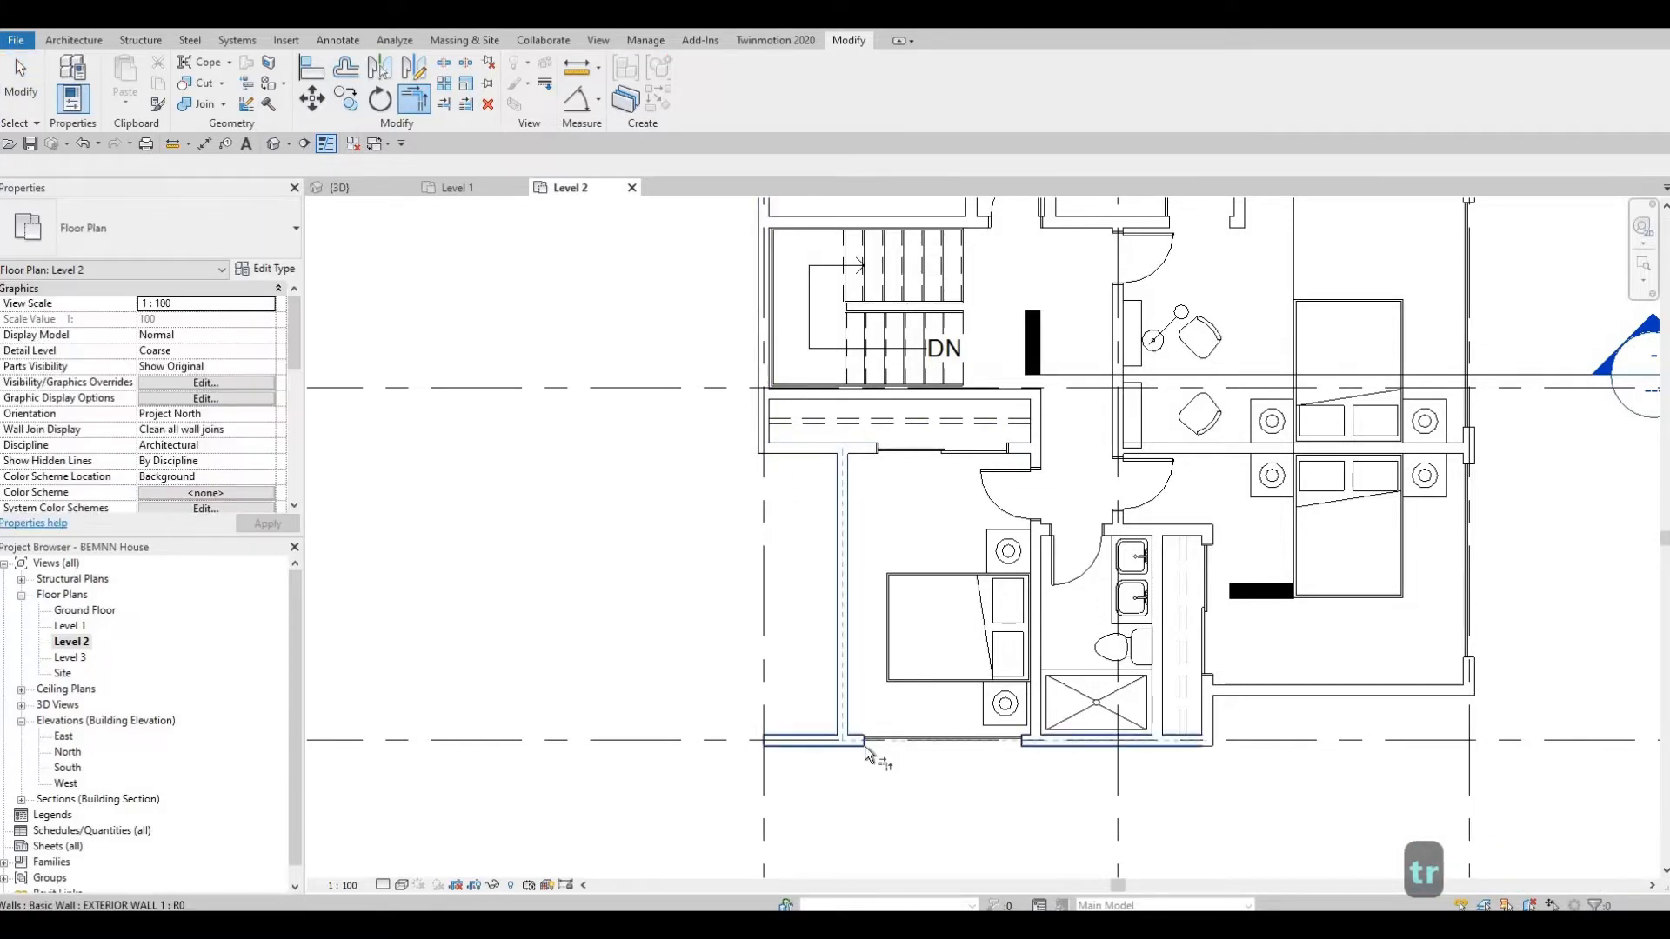
{"action": "left_click", "coordinate": [862, 745]}
{"action": "key", "text": "Escape"}
{"action": "key", "text": "Escape"}
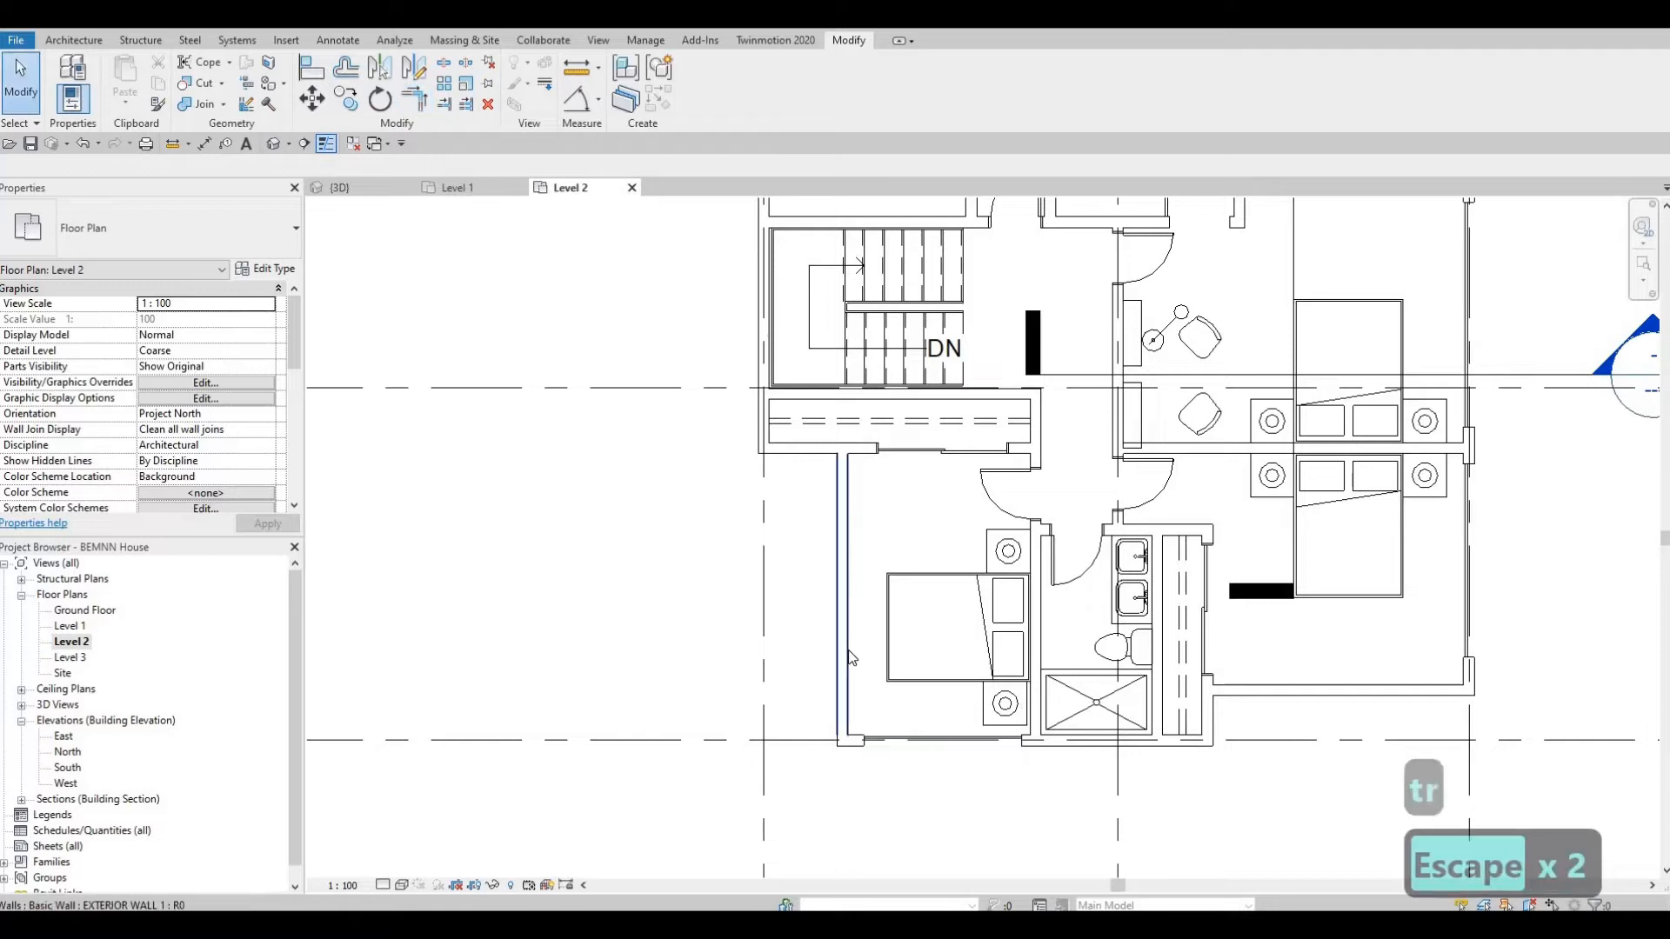
- Set the southwest bedroom's set-back west wall 900 mm east of the west grid line
{"action": "left_click", "coordinate": [850, 658]}
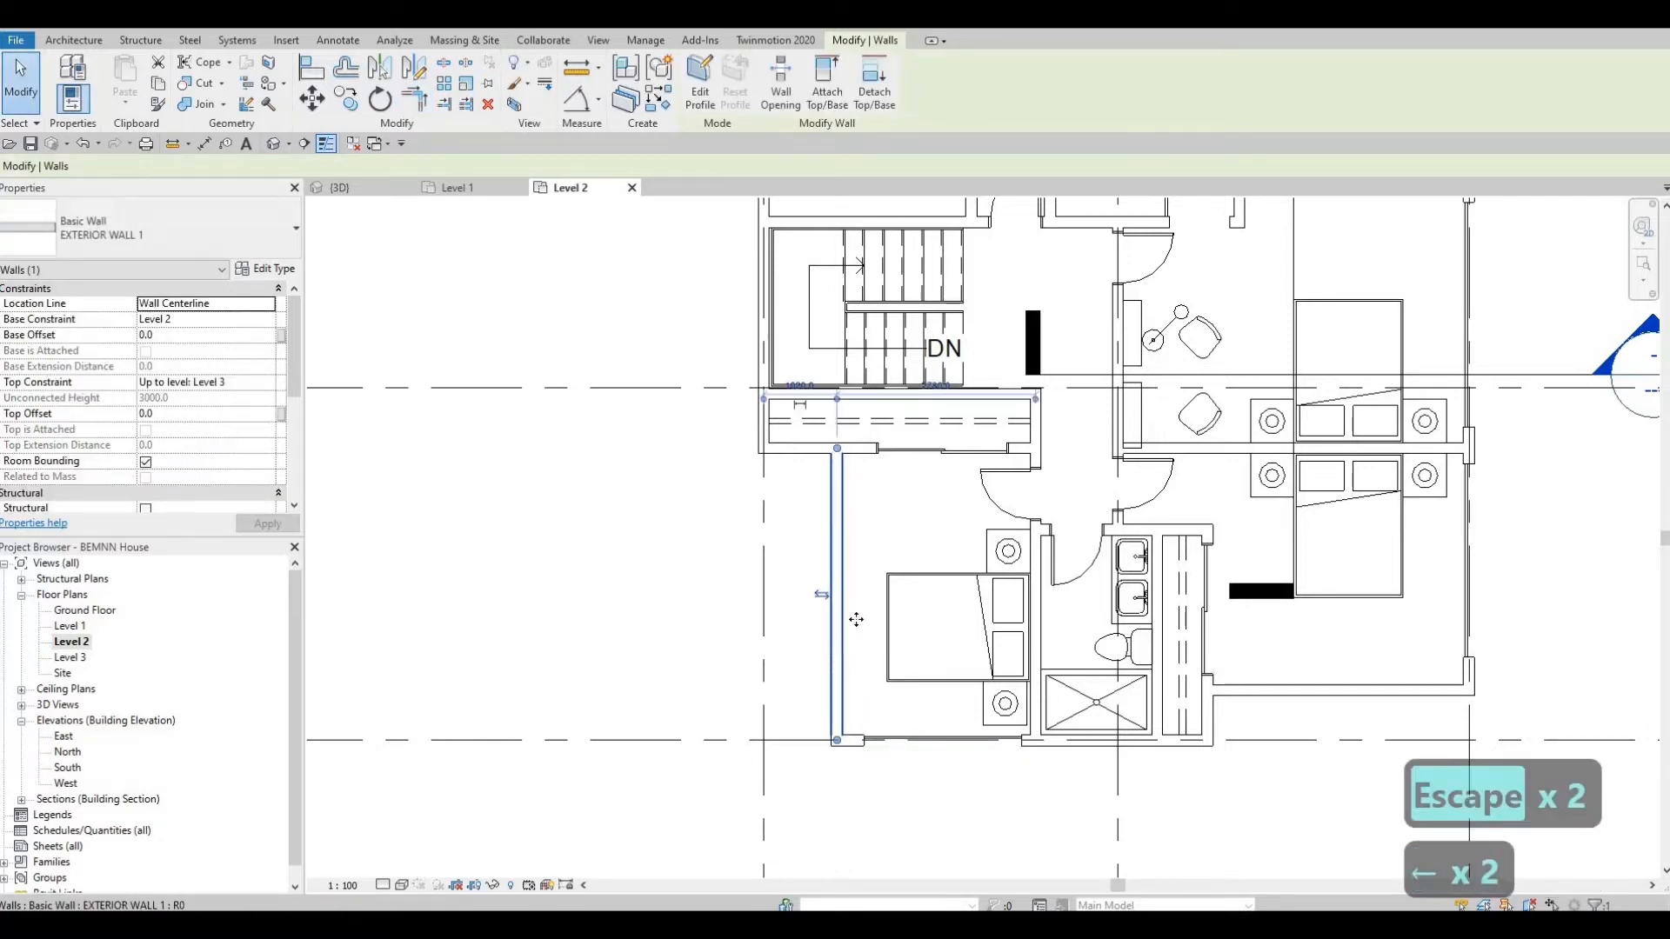
{"action": "left_click", "coordinate": [807, 385]}
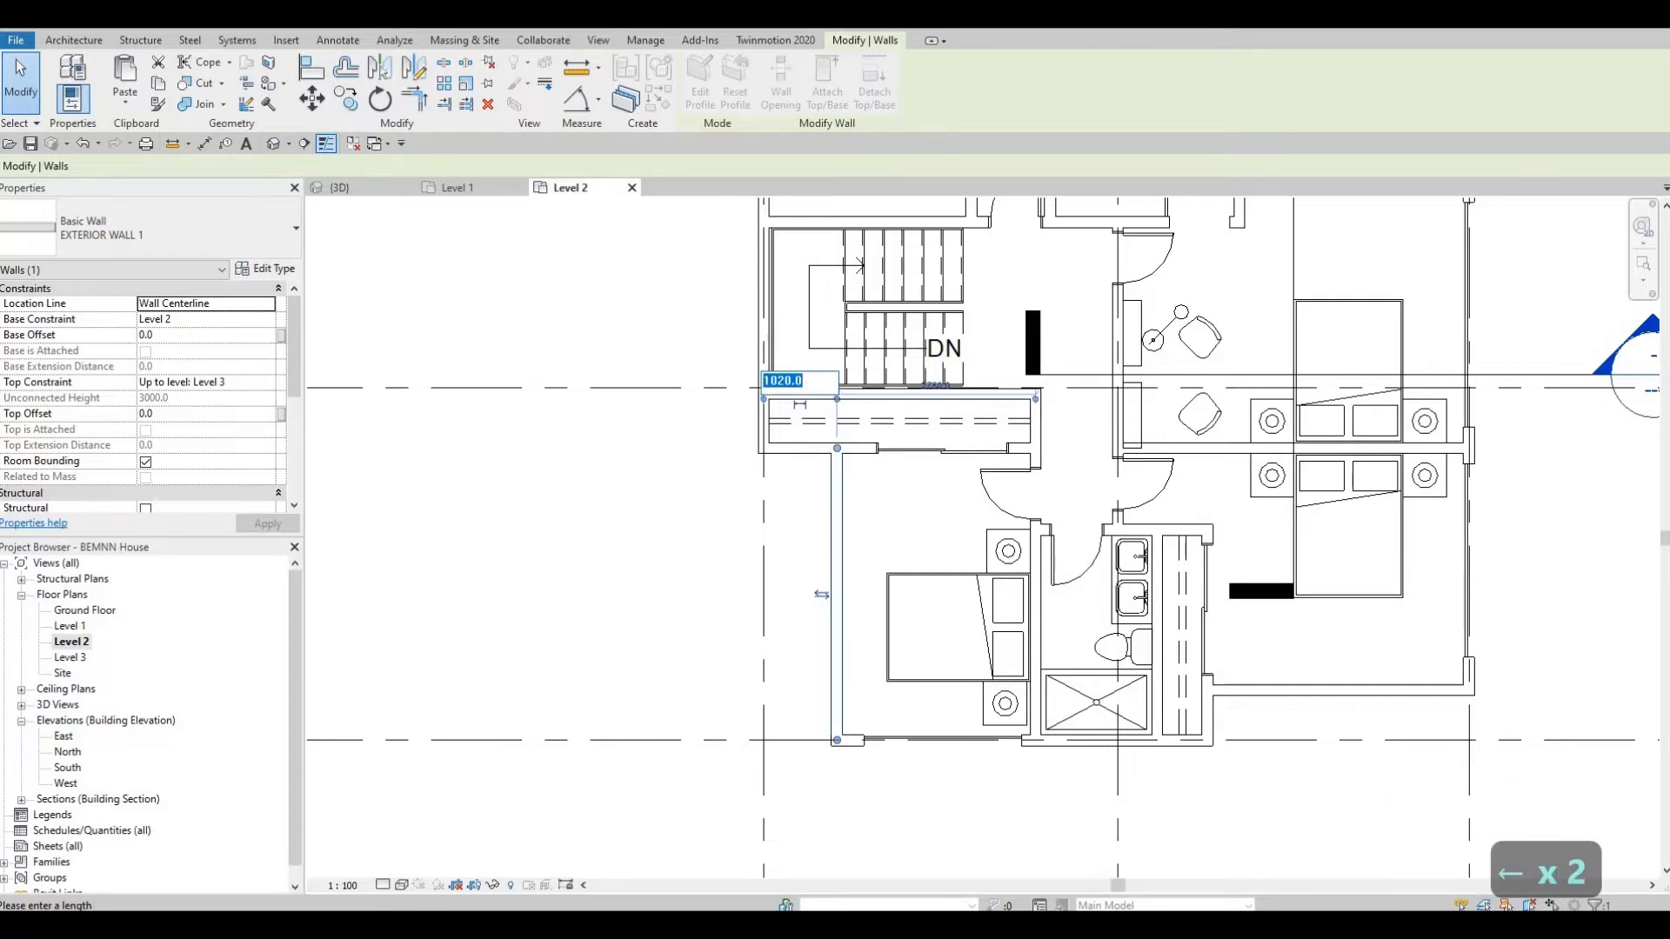
{"action": "type", "text": "900"}
{"action": "key", "text": "Return"}
{"action": "key", "text": "Escape"}
{"action": "key", "text": "Escape"}
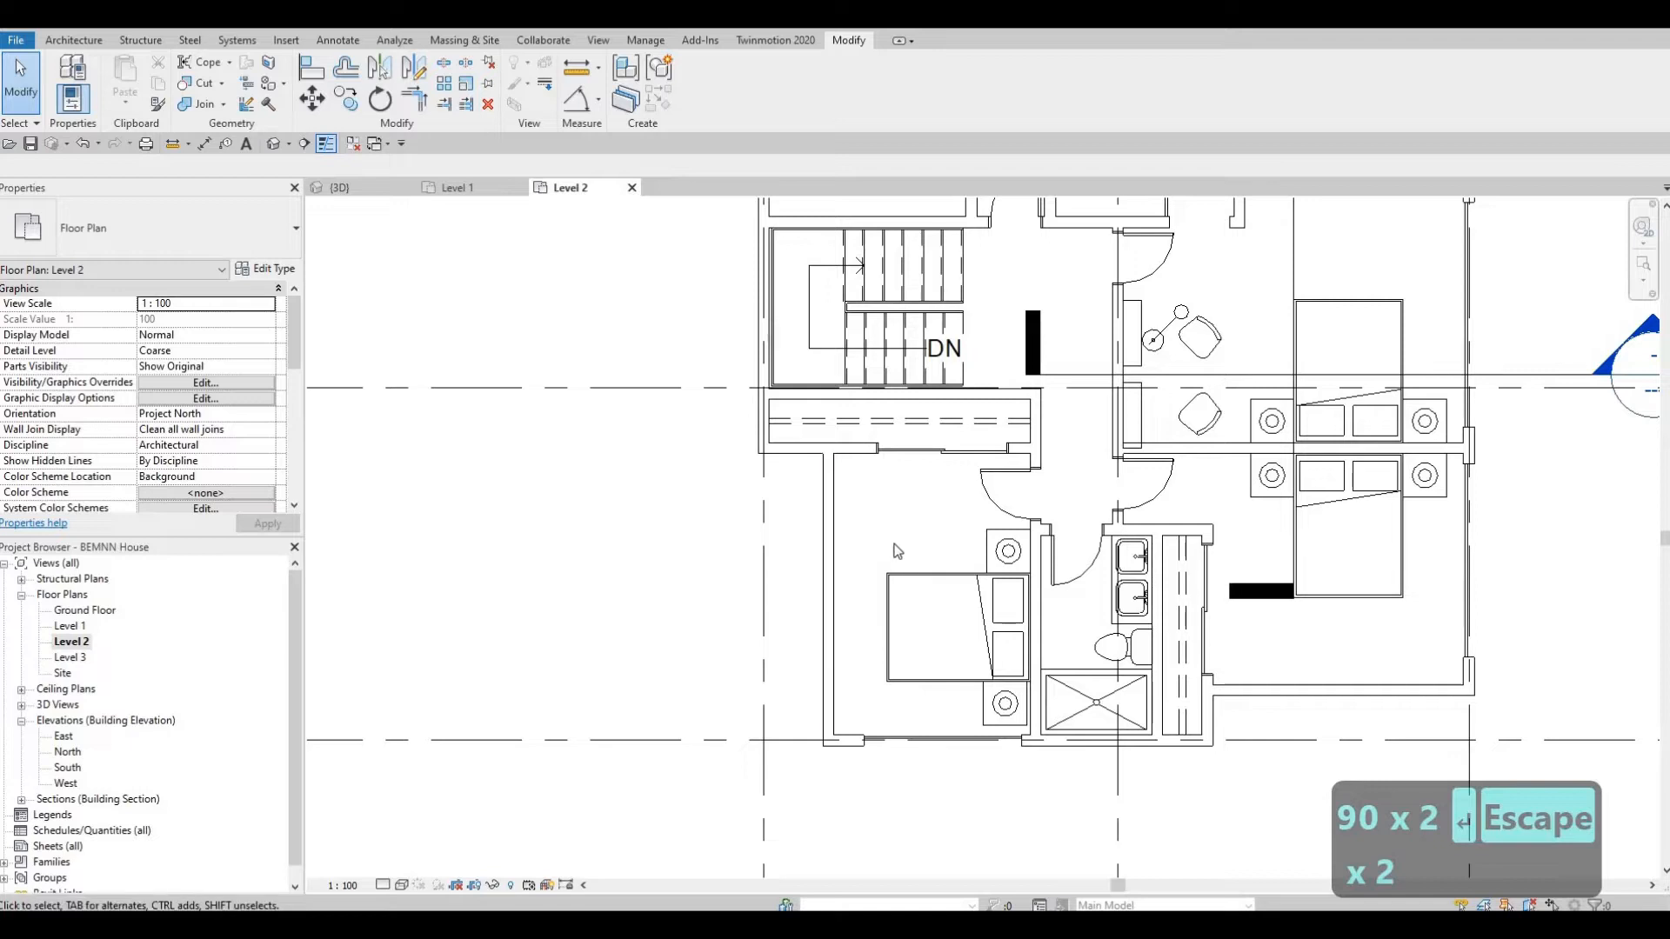
- Set the southeast bedroom's south exterior wall 1000 mm north of the south grid line
{"action": "middle_click_drag", "start_coordinate": [1260, 726], "coordinate": [1058, 638]}
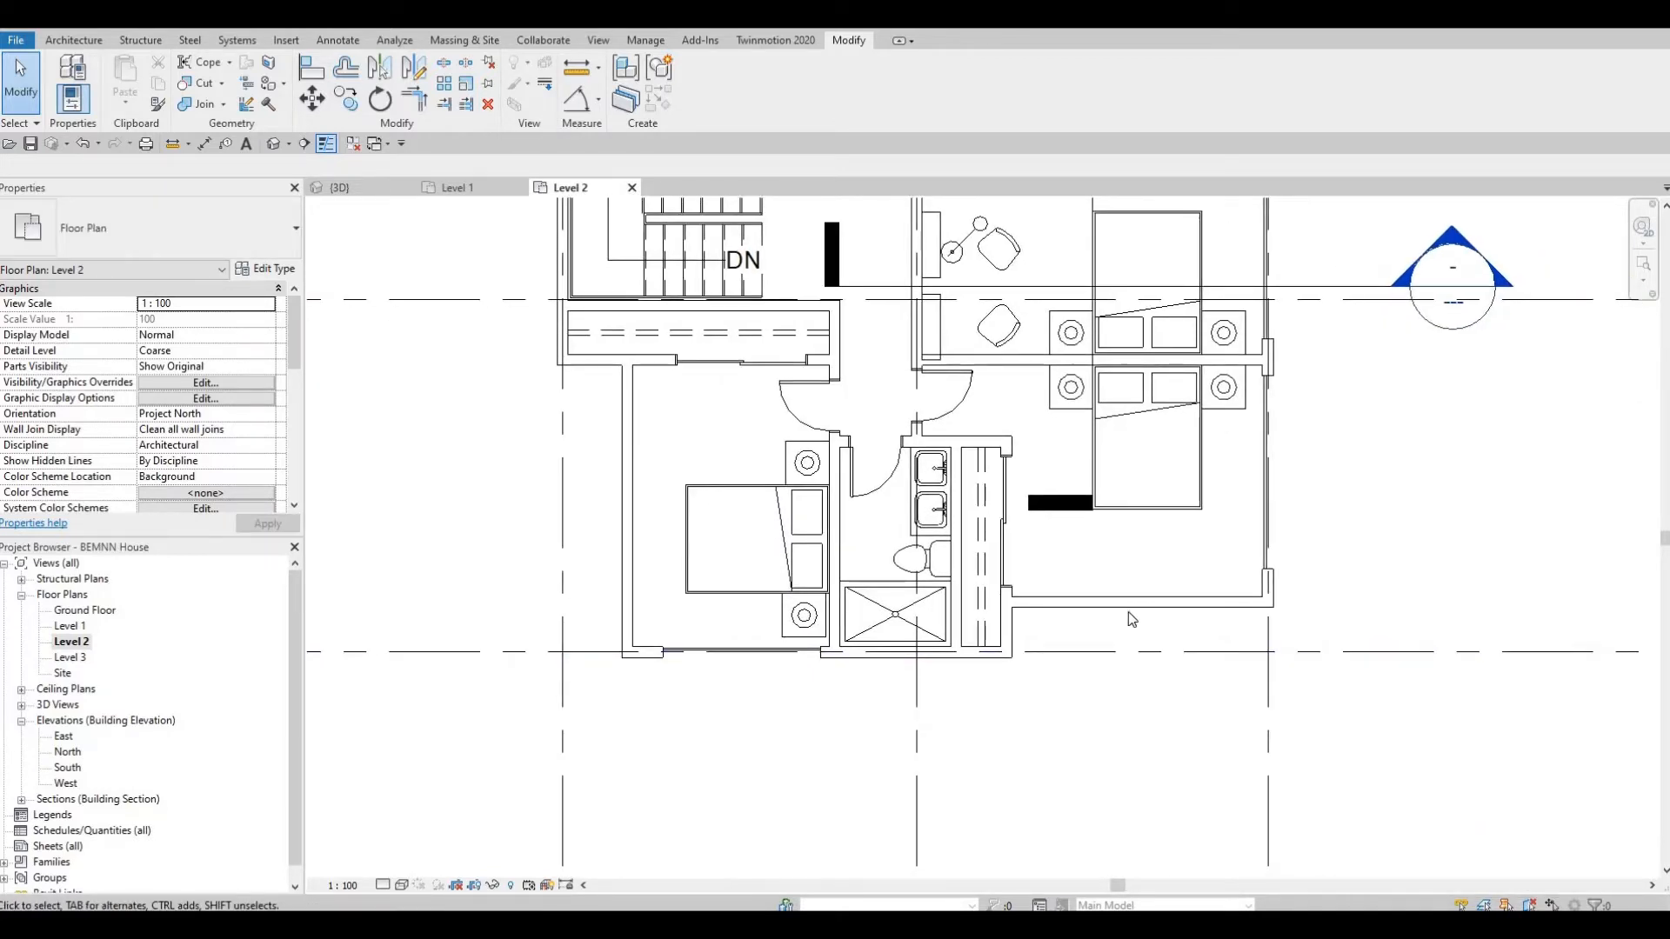
{"action": "left_click", "coordinate": [1238, 612]}
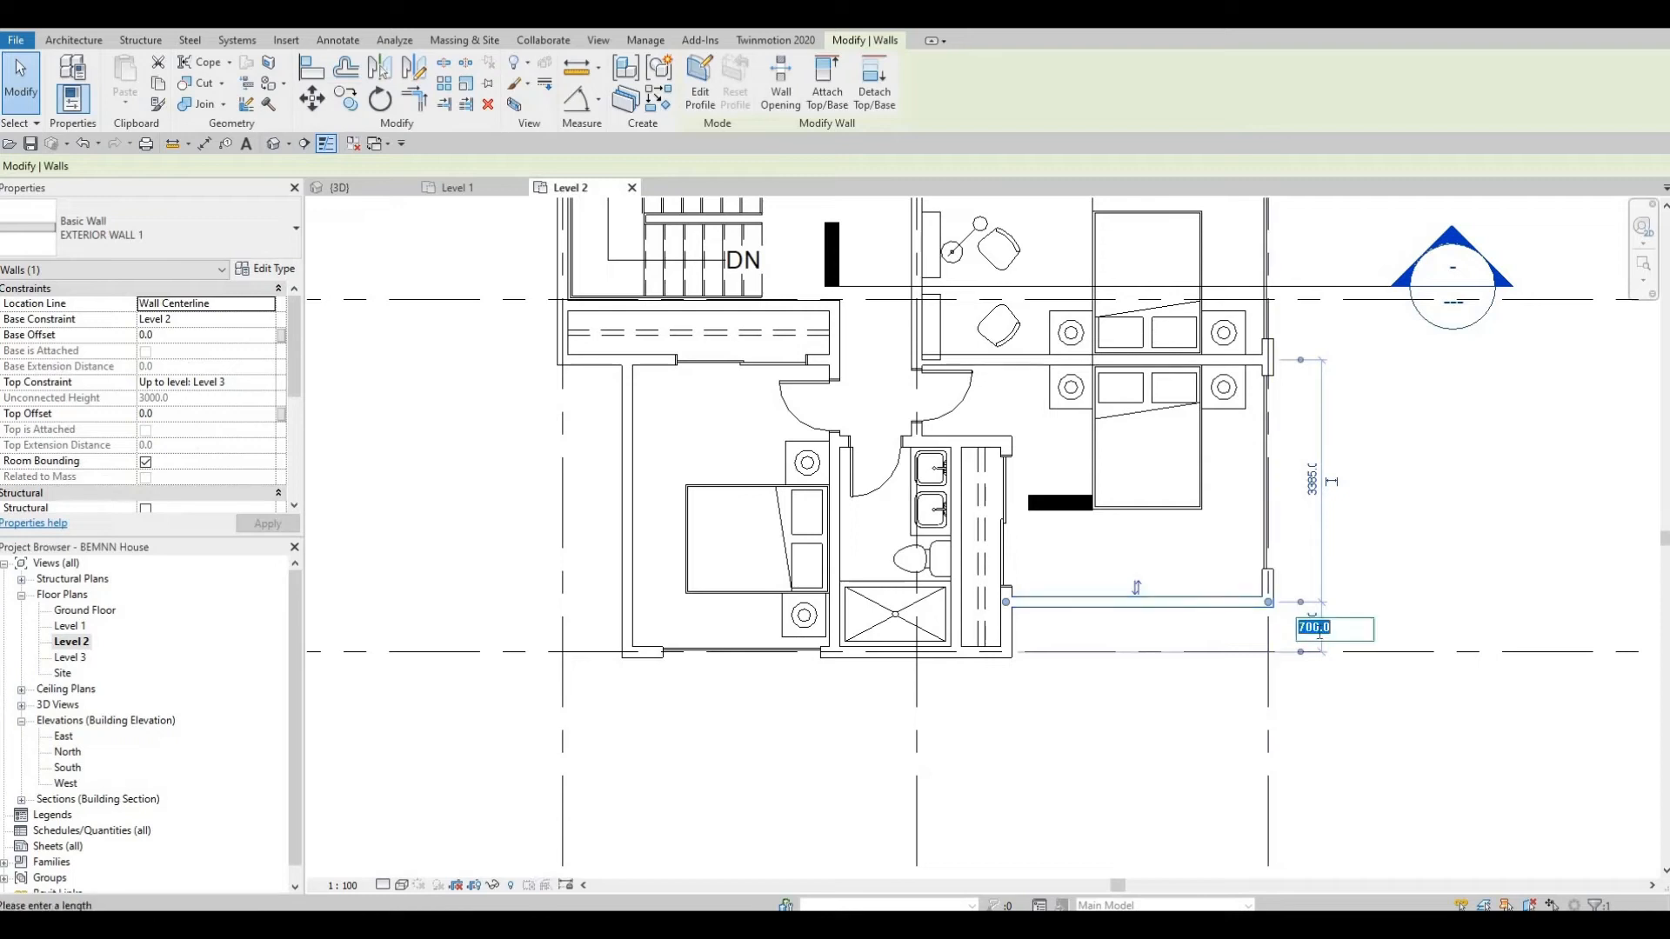
{"action": "type", "text": "100"}
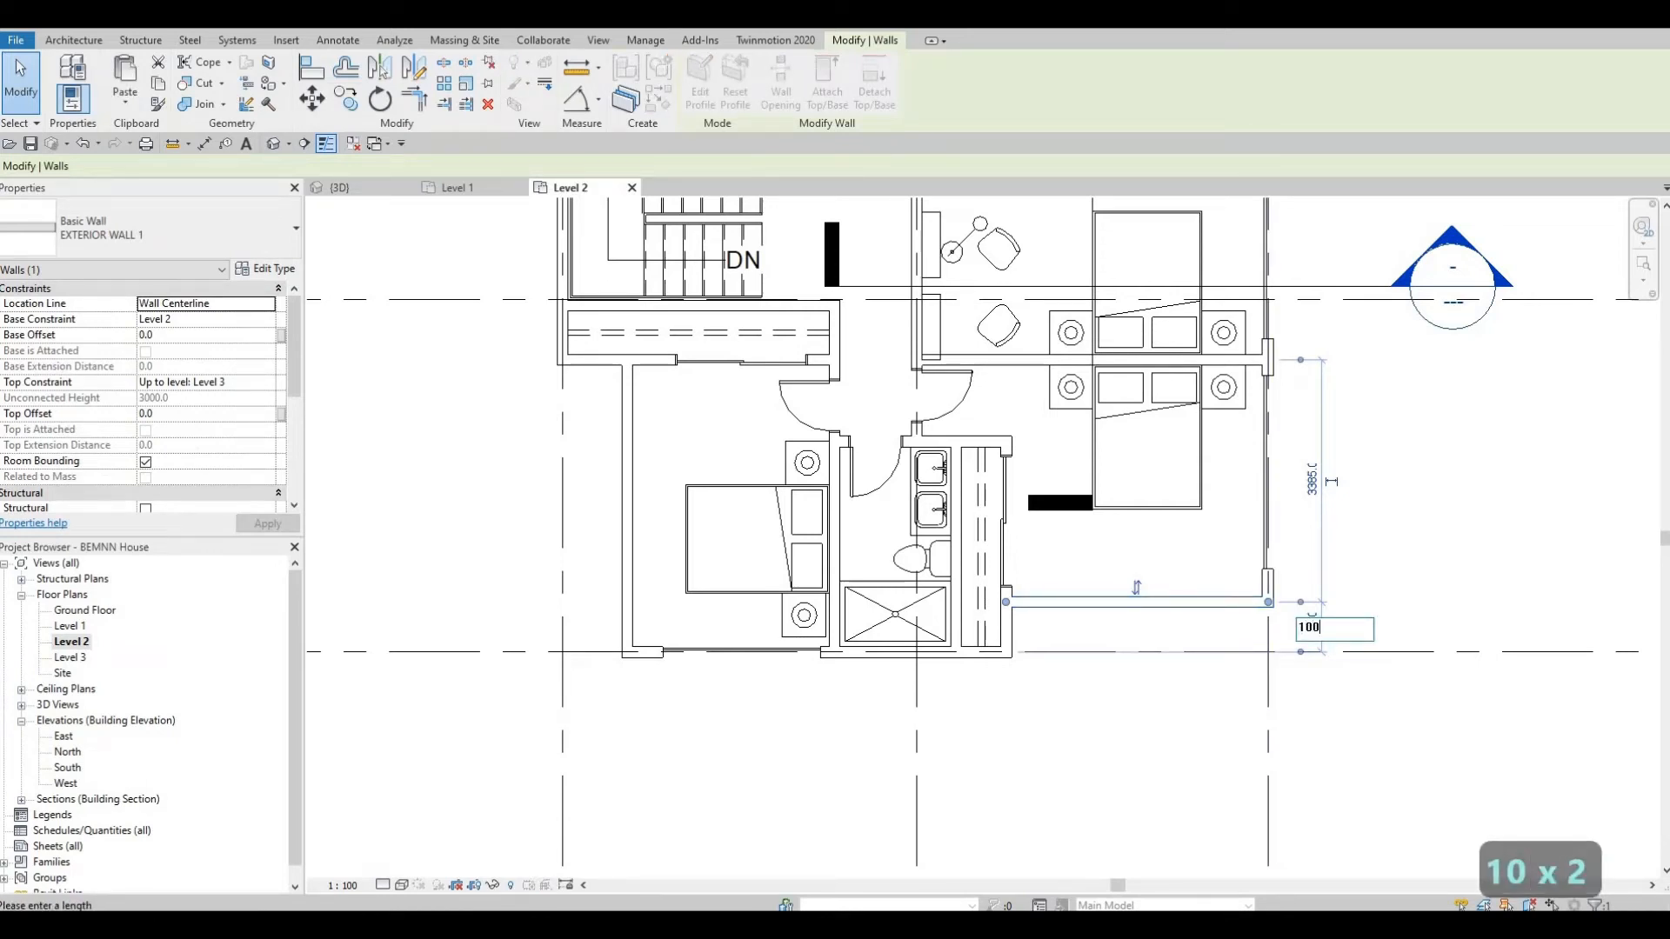
{"action": "key", "text": "Return"}
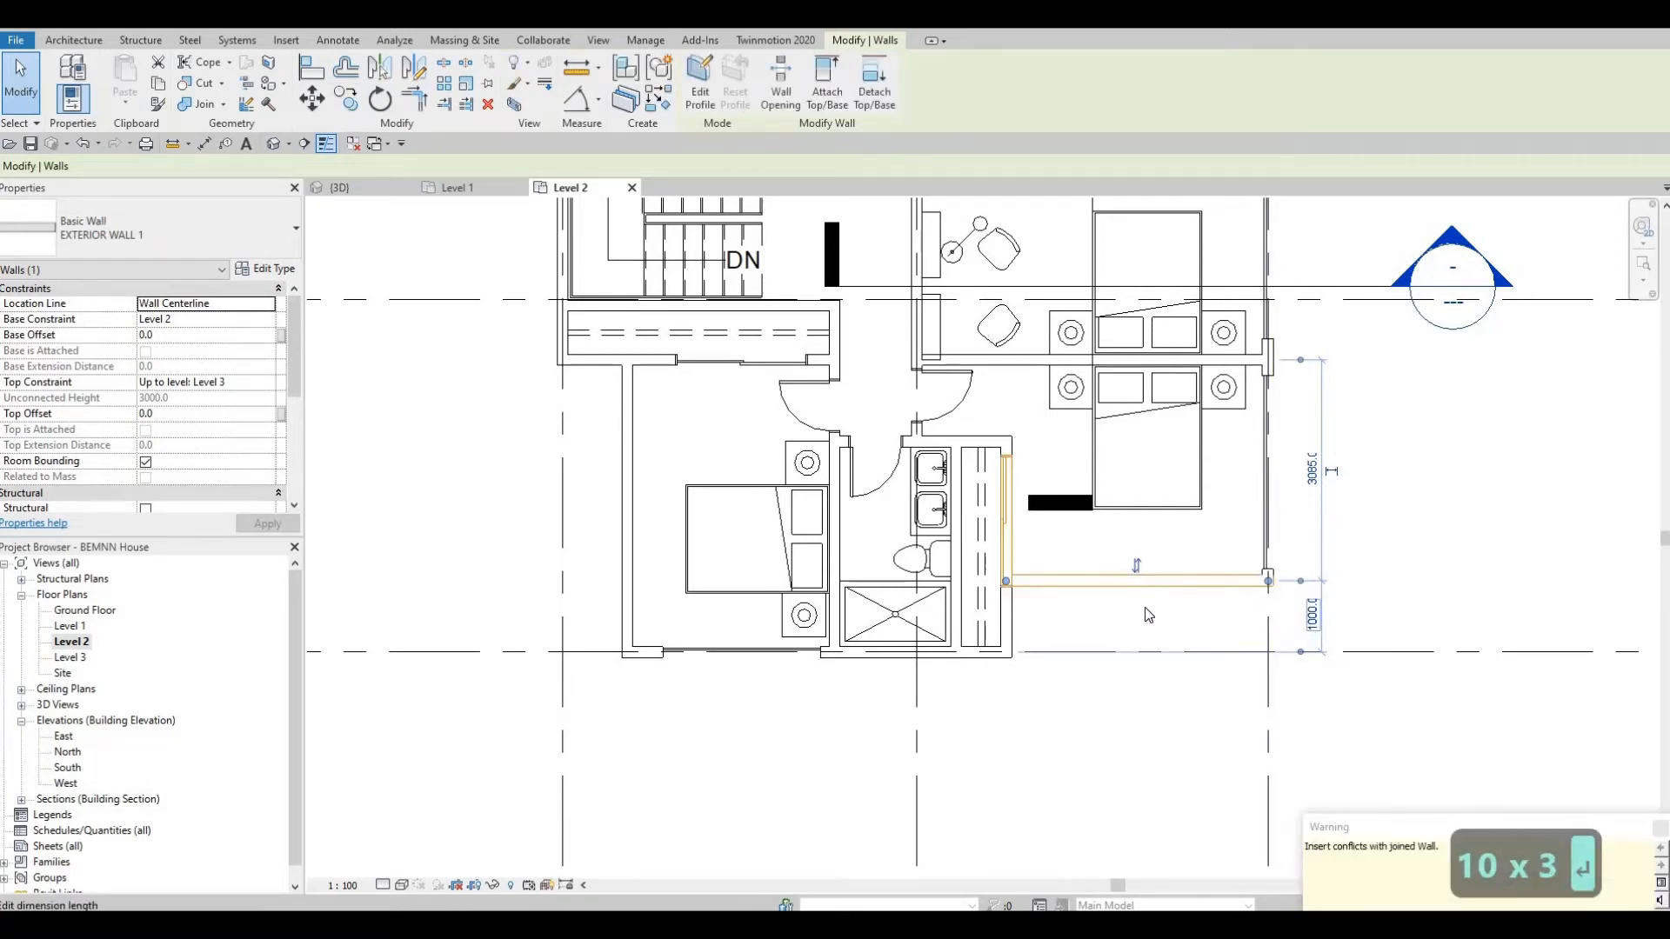
{"action": "key", "text": "Escape"}
- Nudge the southeast bedroom's closet sliding door north, away from the relocated south wall
{"action": "scroll", "coordinate": [1150, 604], "scroll_direction": "up", "scroll_amount": 2}
{"action": "left_click", "coordinate": [959, 462]}
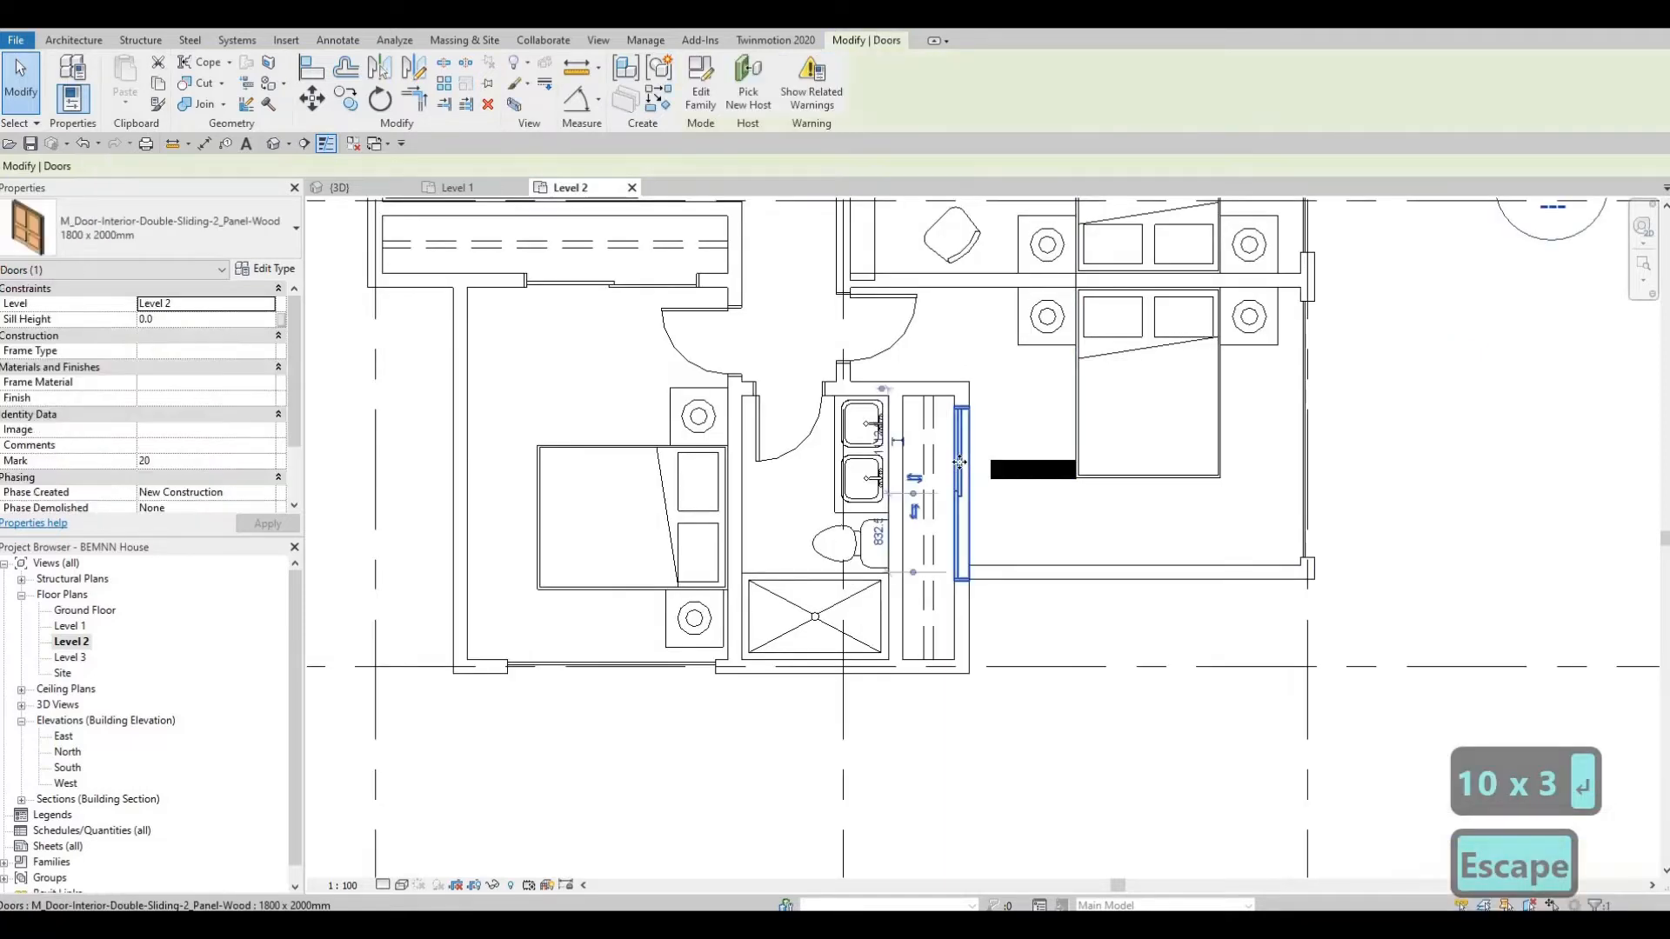
{"action": "key", "text": "Up"}
{"action": "key", "text": "Up"}
{"action": "key", "text": "Up"}
{"action": "key", "text": "Down"}
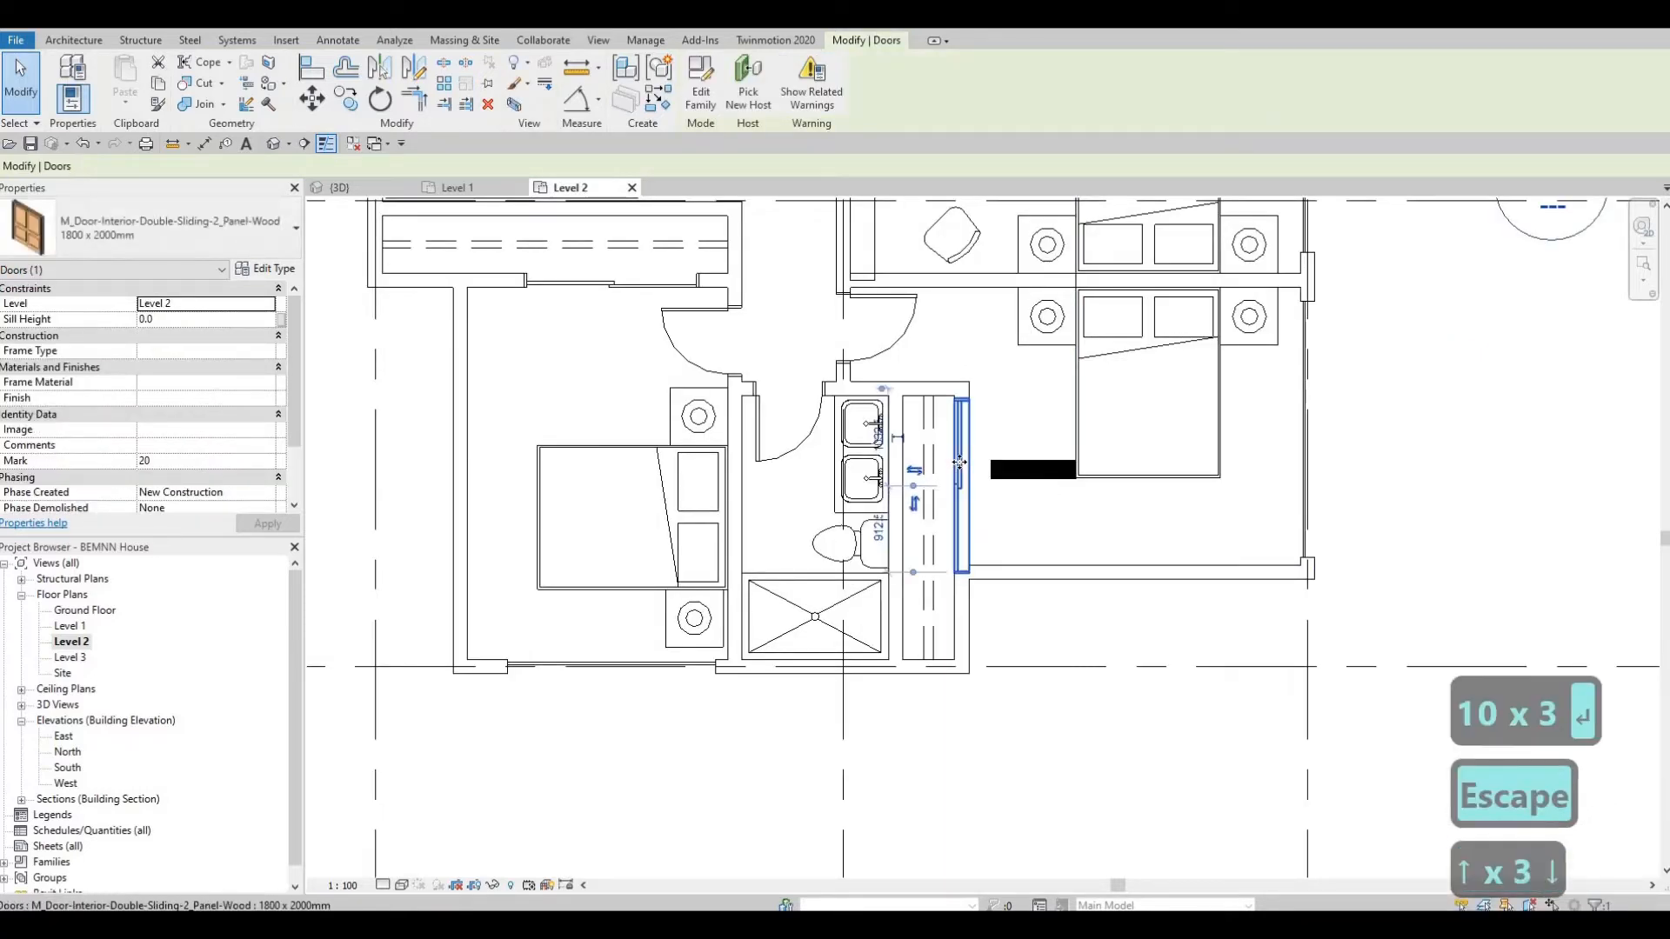
{"action": "key", "text": "Escape"}
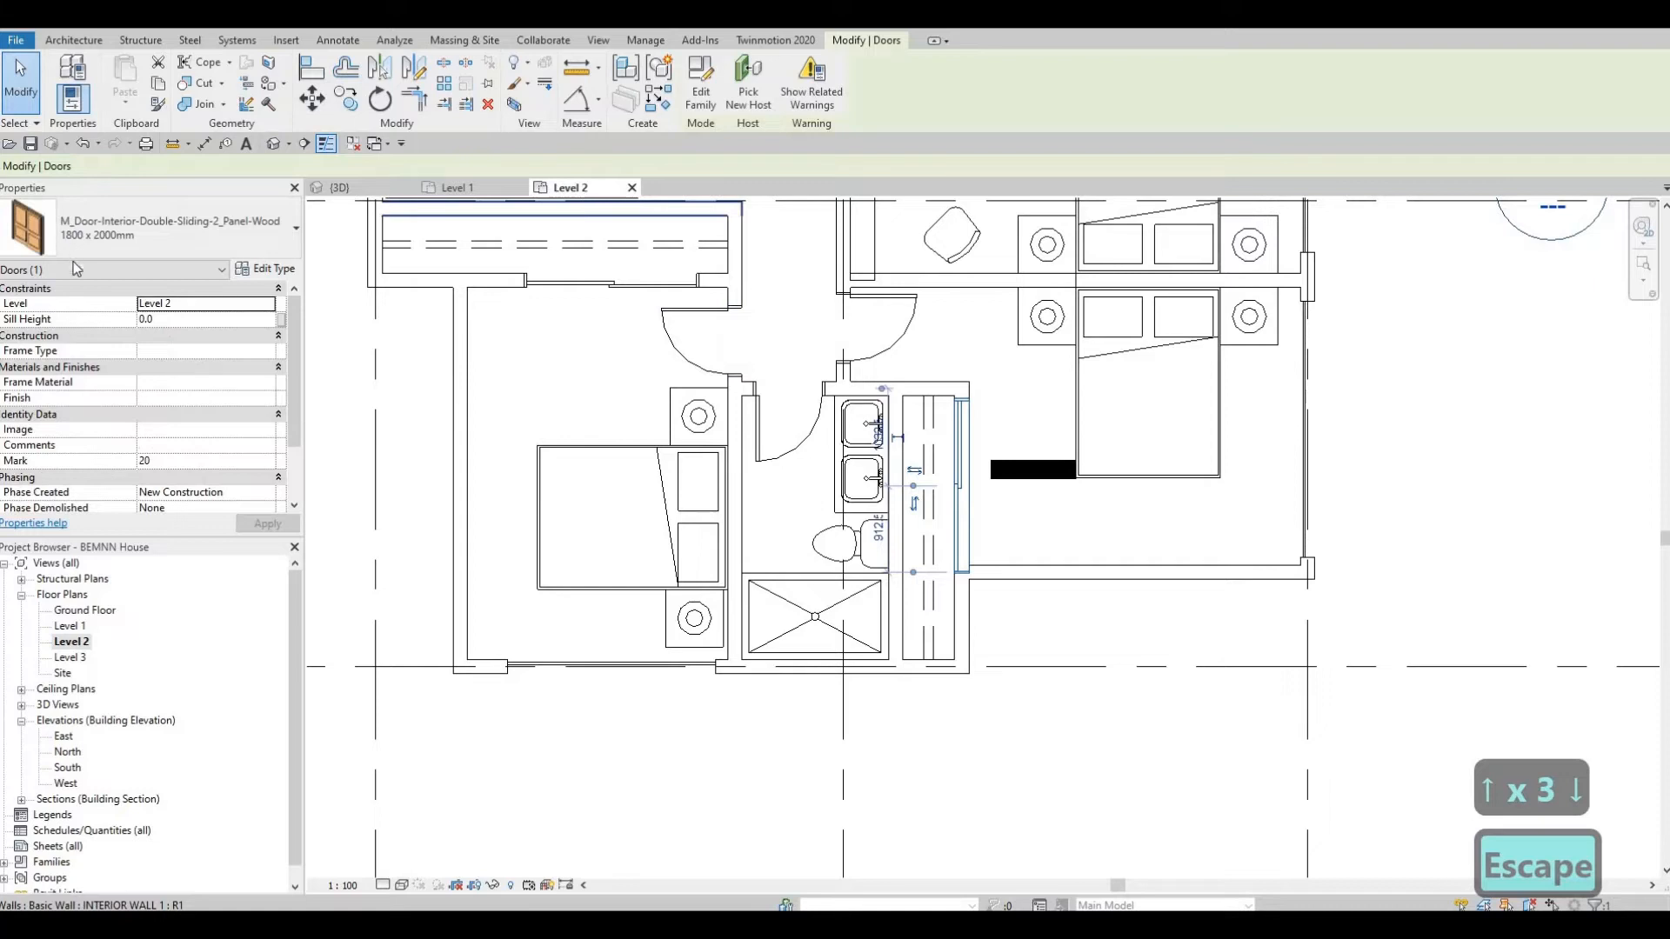
- Change the southeast bedroom's closet sliding door to the 1700 x 2000mm type and fine-tune its position along the closet wall
{"action": "left_click", "coordinate": [131, 231]}
{"action": "scroll", "coordinate": [90, 360], "scroll_direction": "up", "scroll_amount": 1}
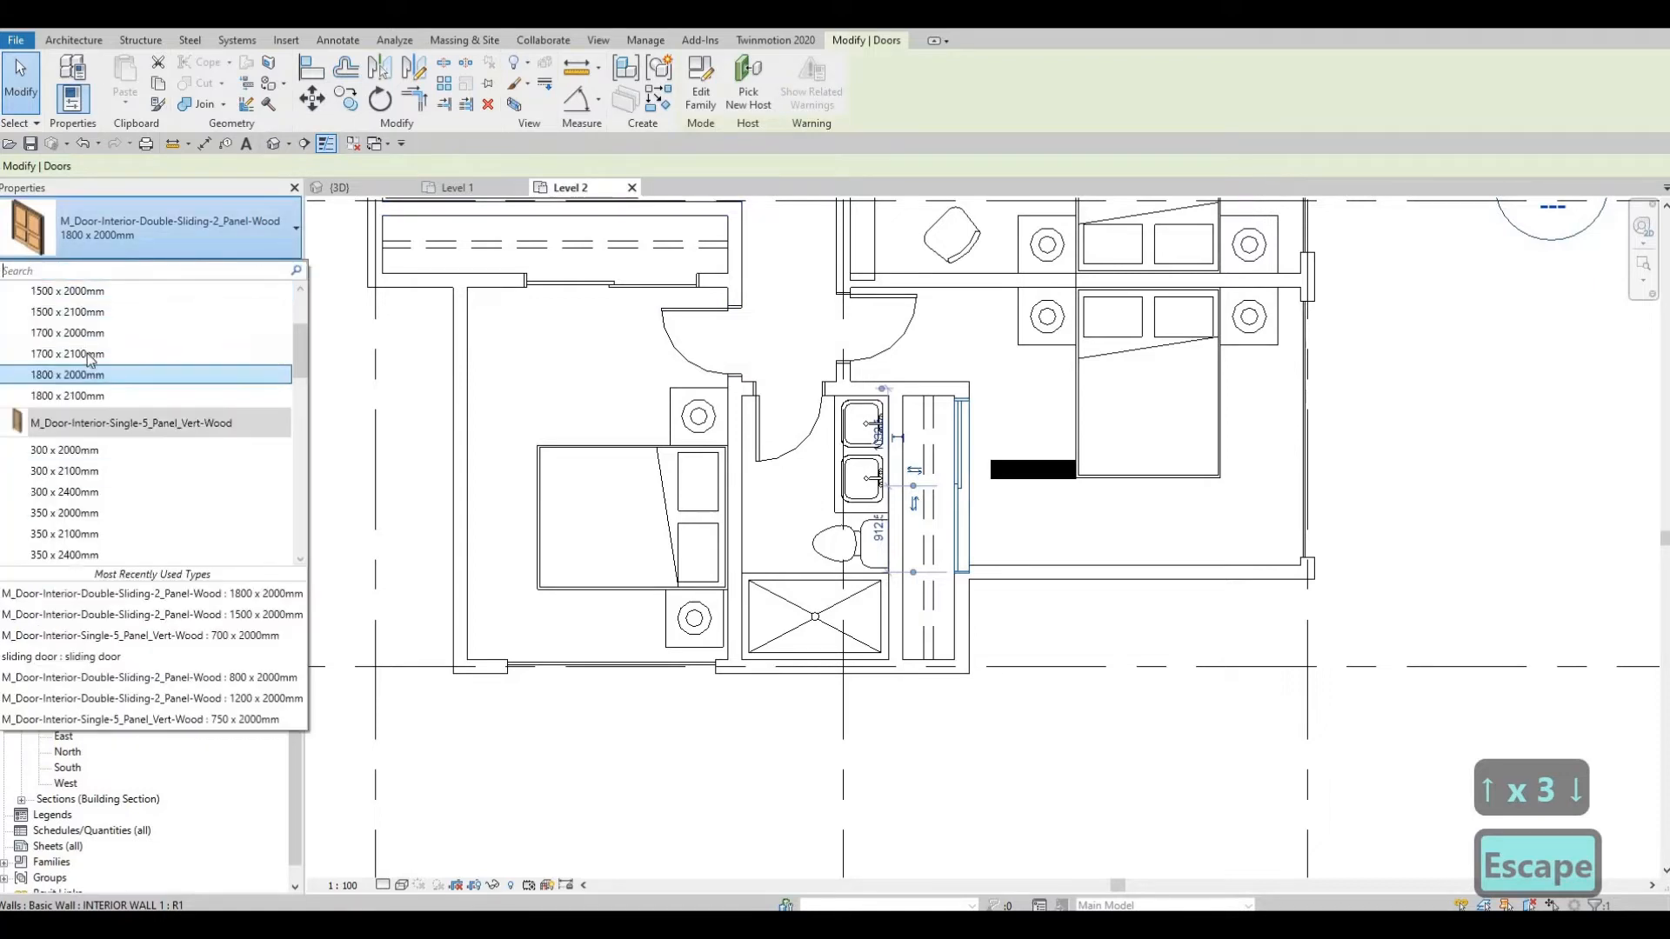
{"action": "left_click", "coordinate": [81, 336]}
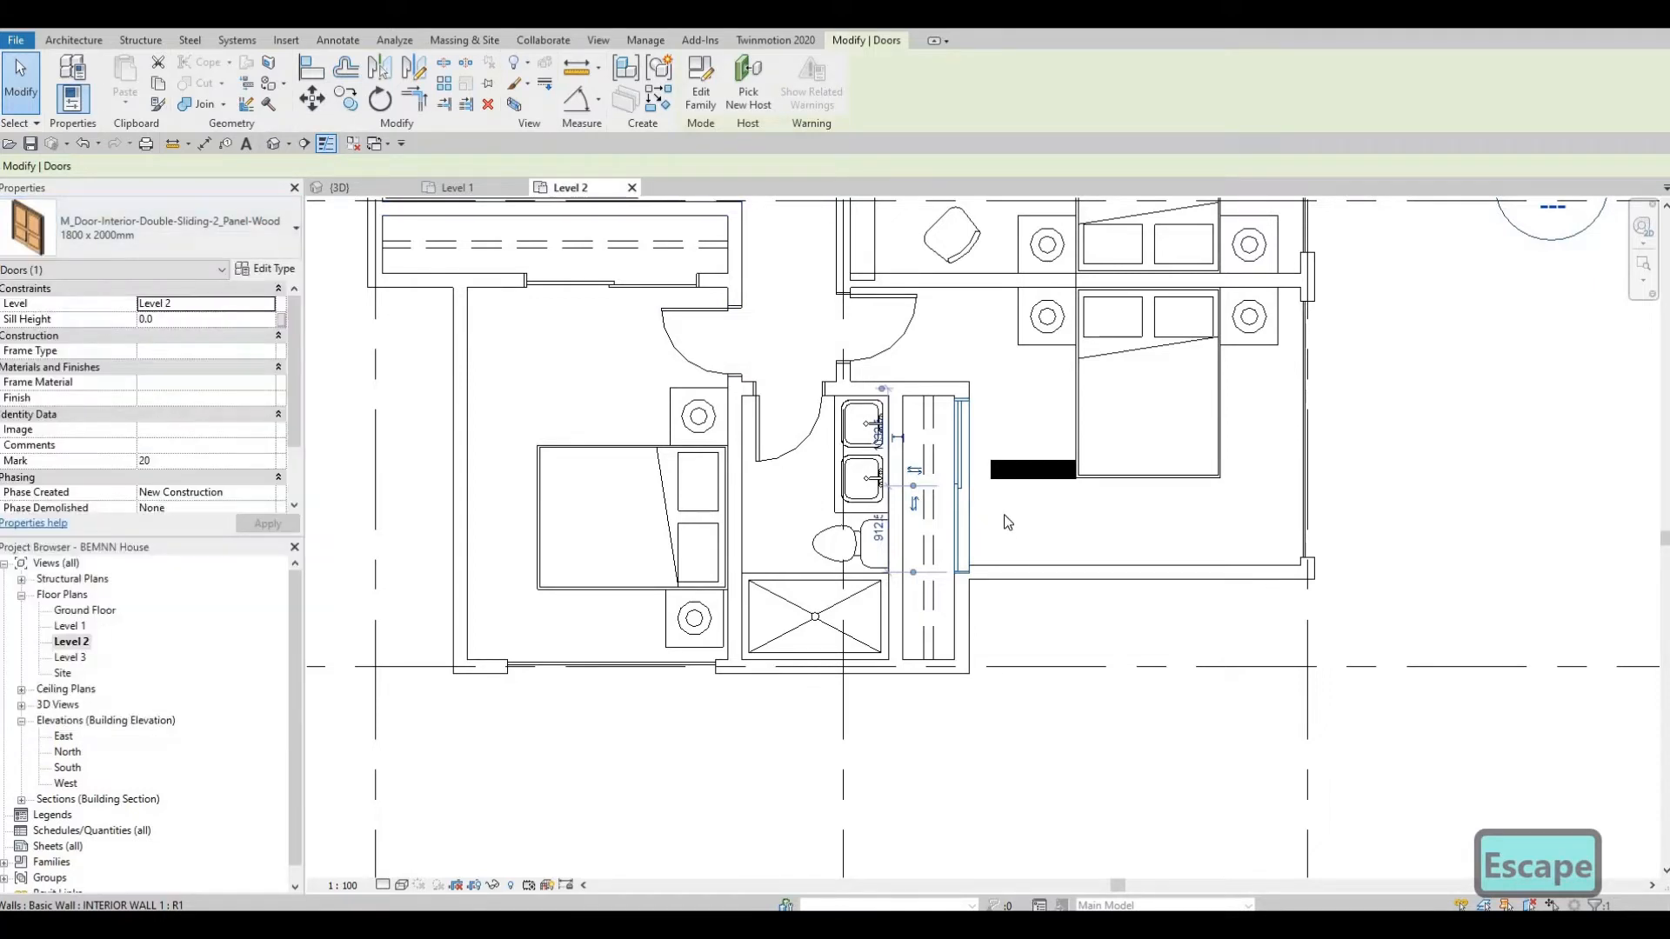
{"action": "key", "text": "Escape"}
{"action": "key", "text": "Escape"}
{"action": "left_click", "coordinate": [963, 493]}
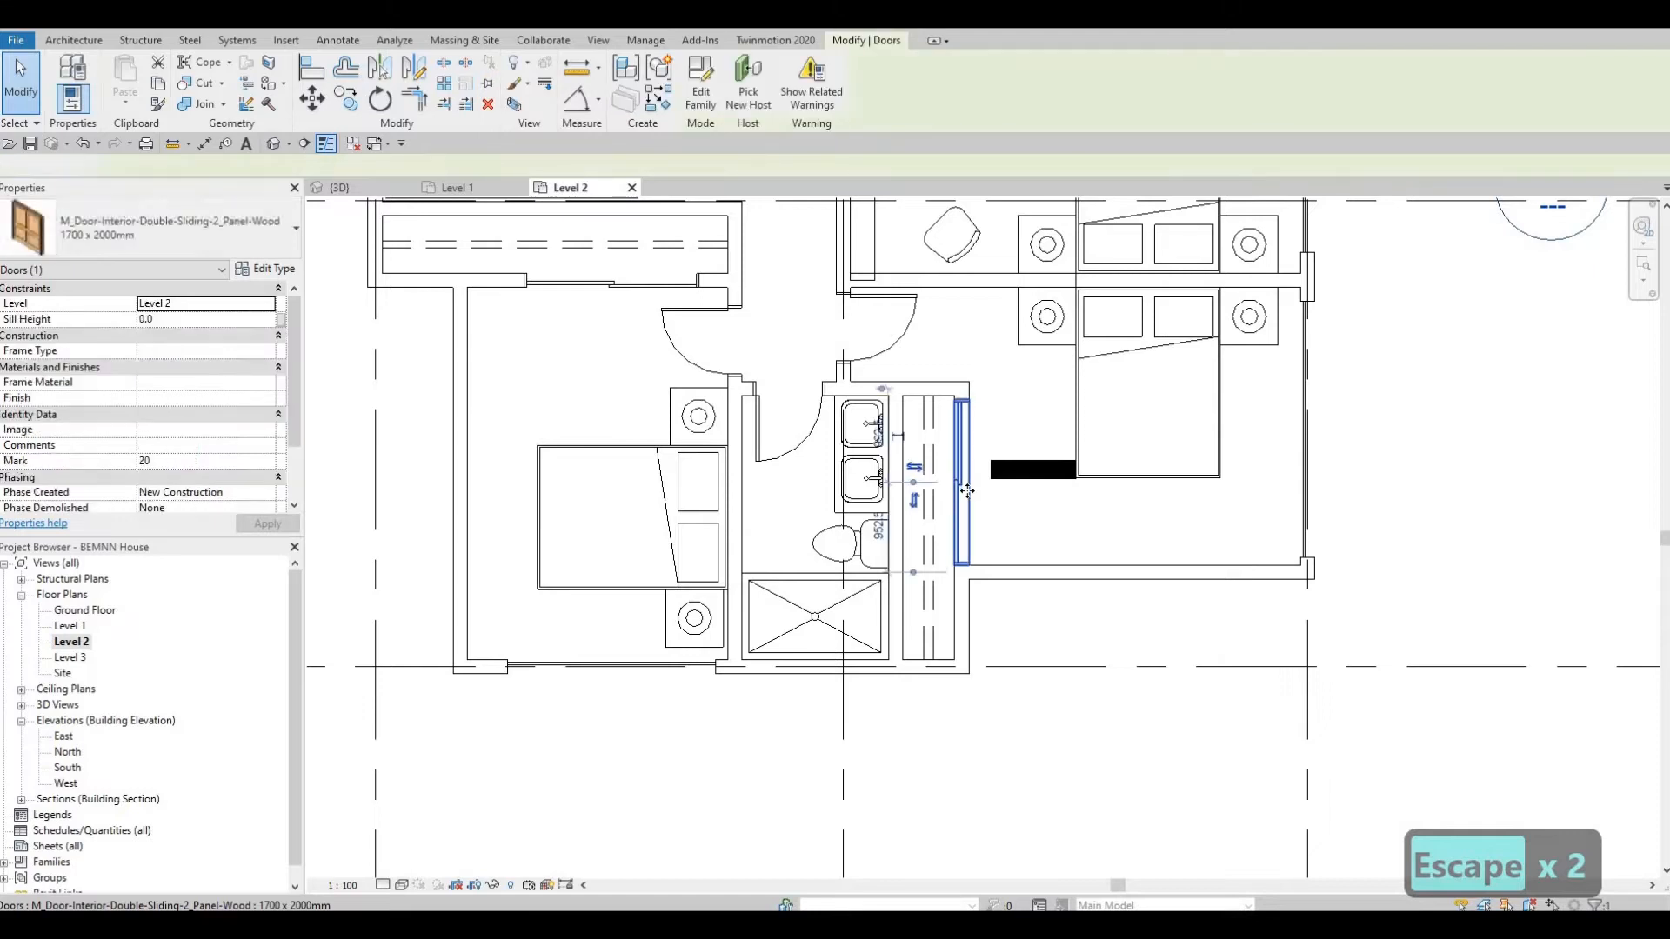
{"action": "key", "text": "Escape"}
{"action": "key", "text": "Escape"}
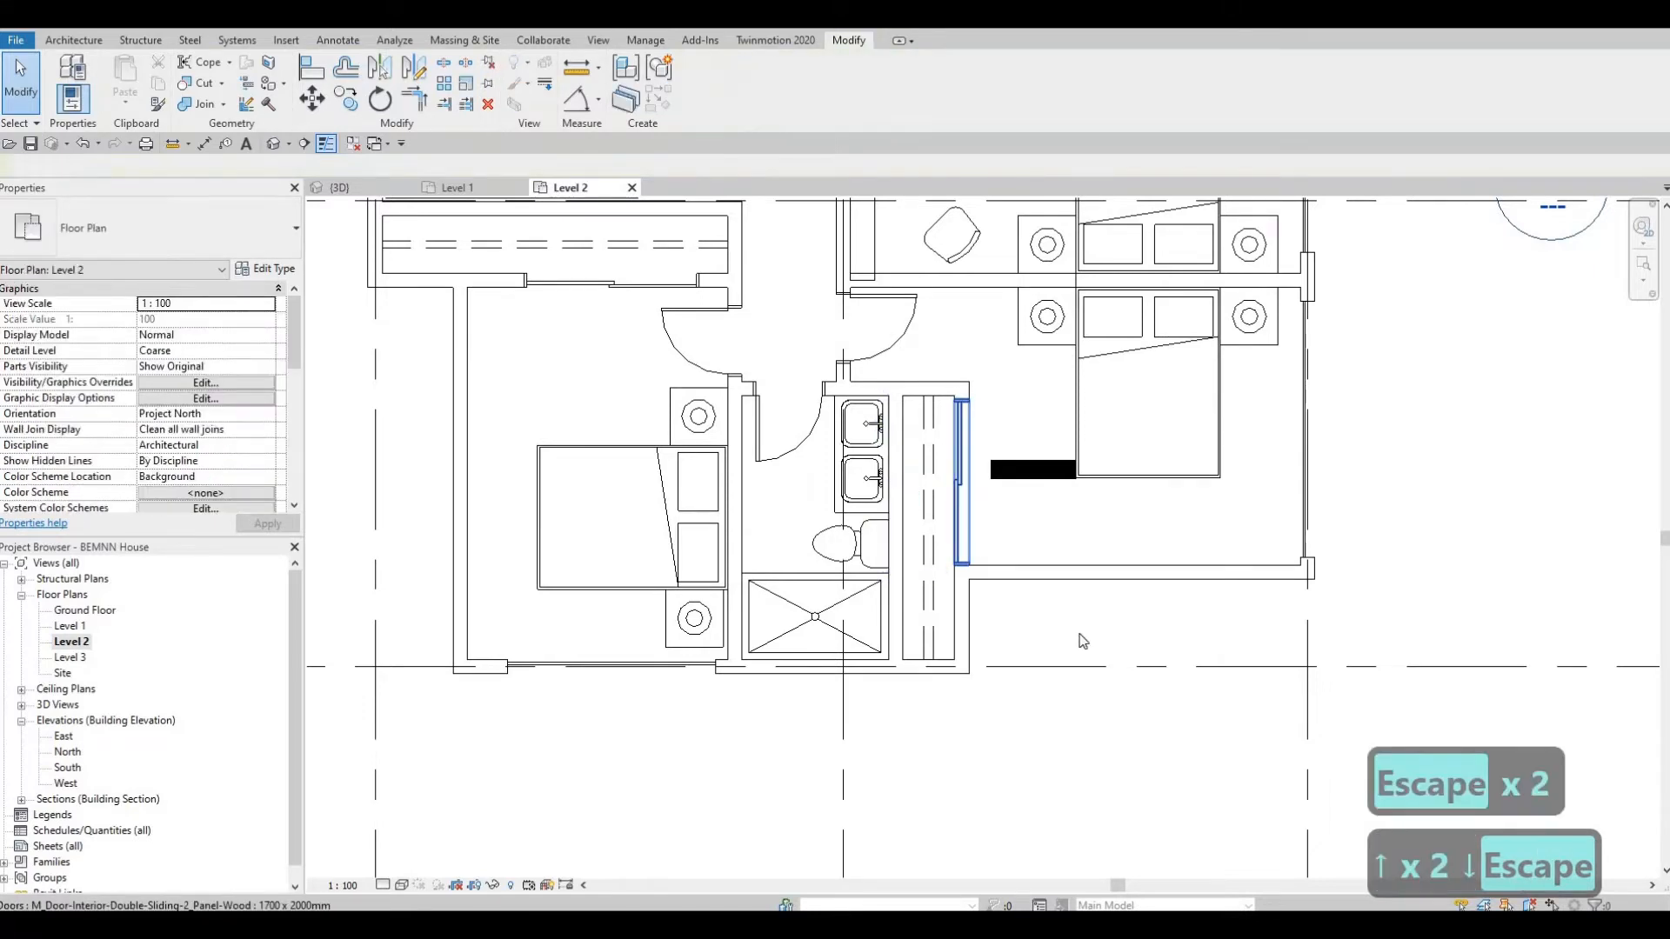
- Draw a curtain wall matching the south window along the southwest bedroom's west wall, from the closet wall to just short of the south wall
{"action": "middle_click_drag", "start_coordinate": [1017, 744], "coordinate": [1132, 700]}
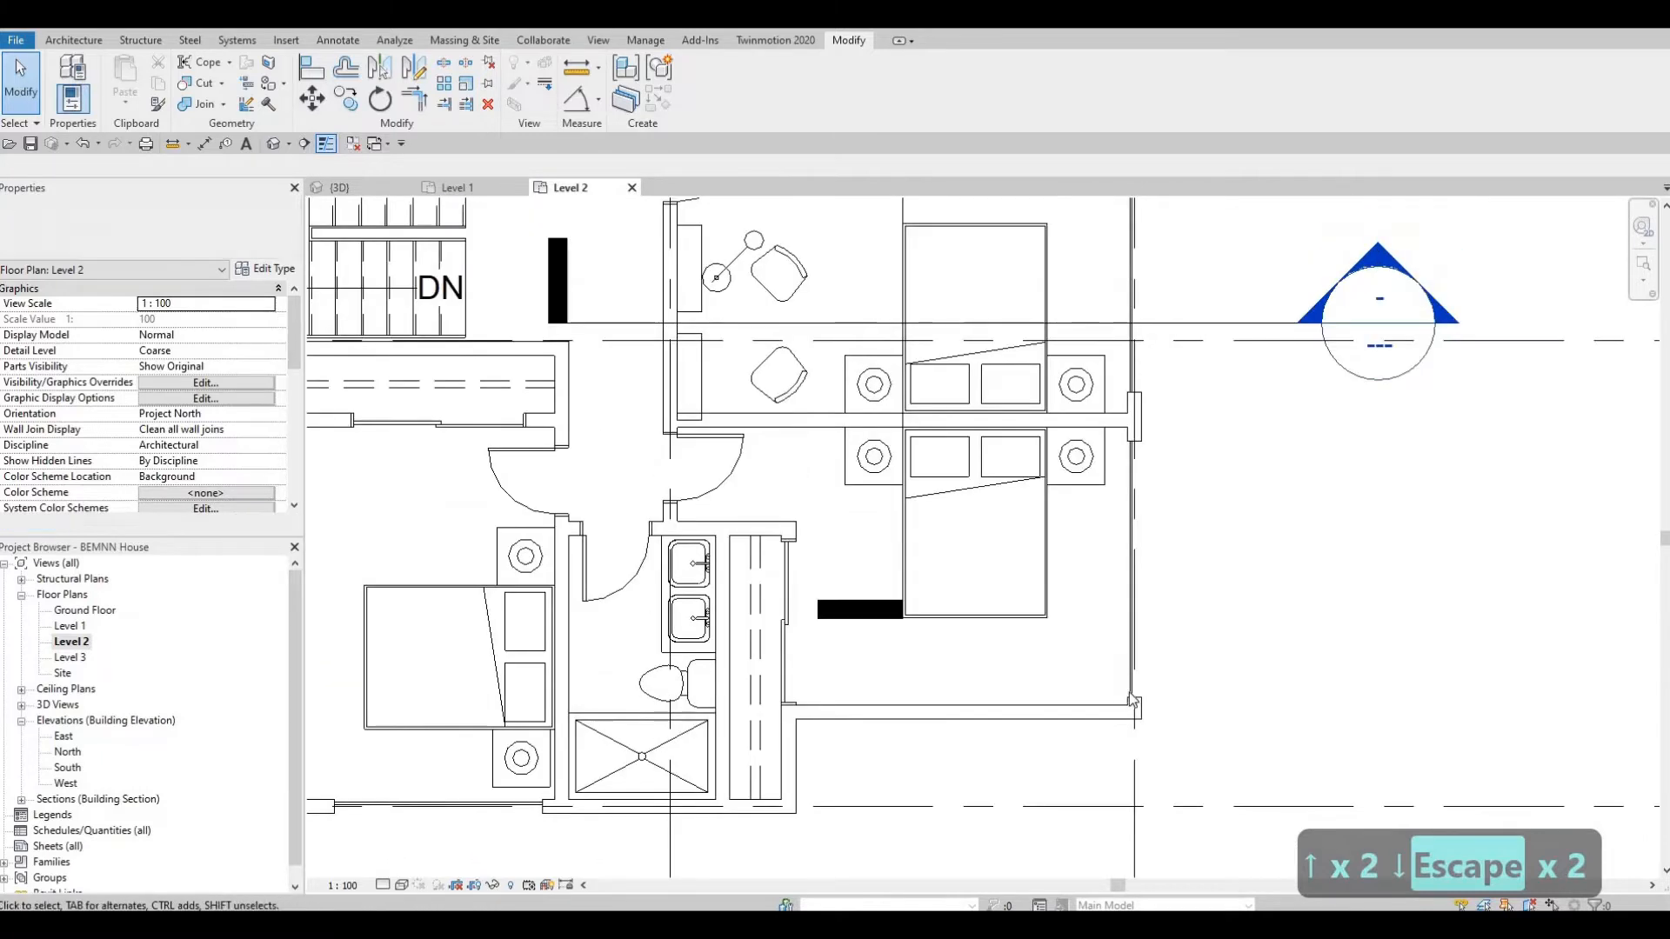
{"action": "scroll", "coordinate": [974, 703], "scroll_direction": "down", "scroll_amount": 2}
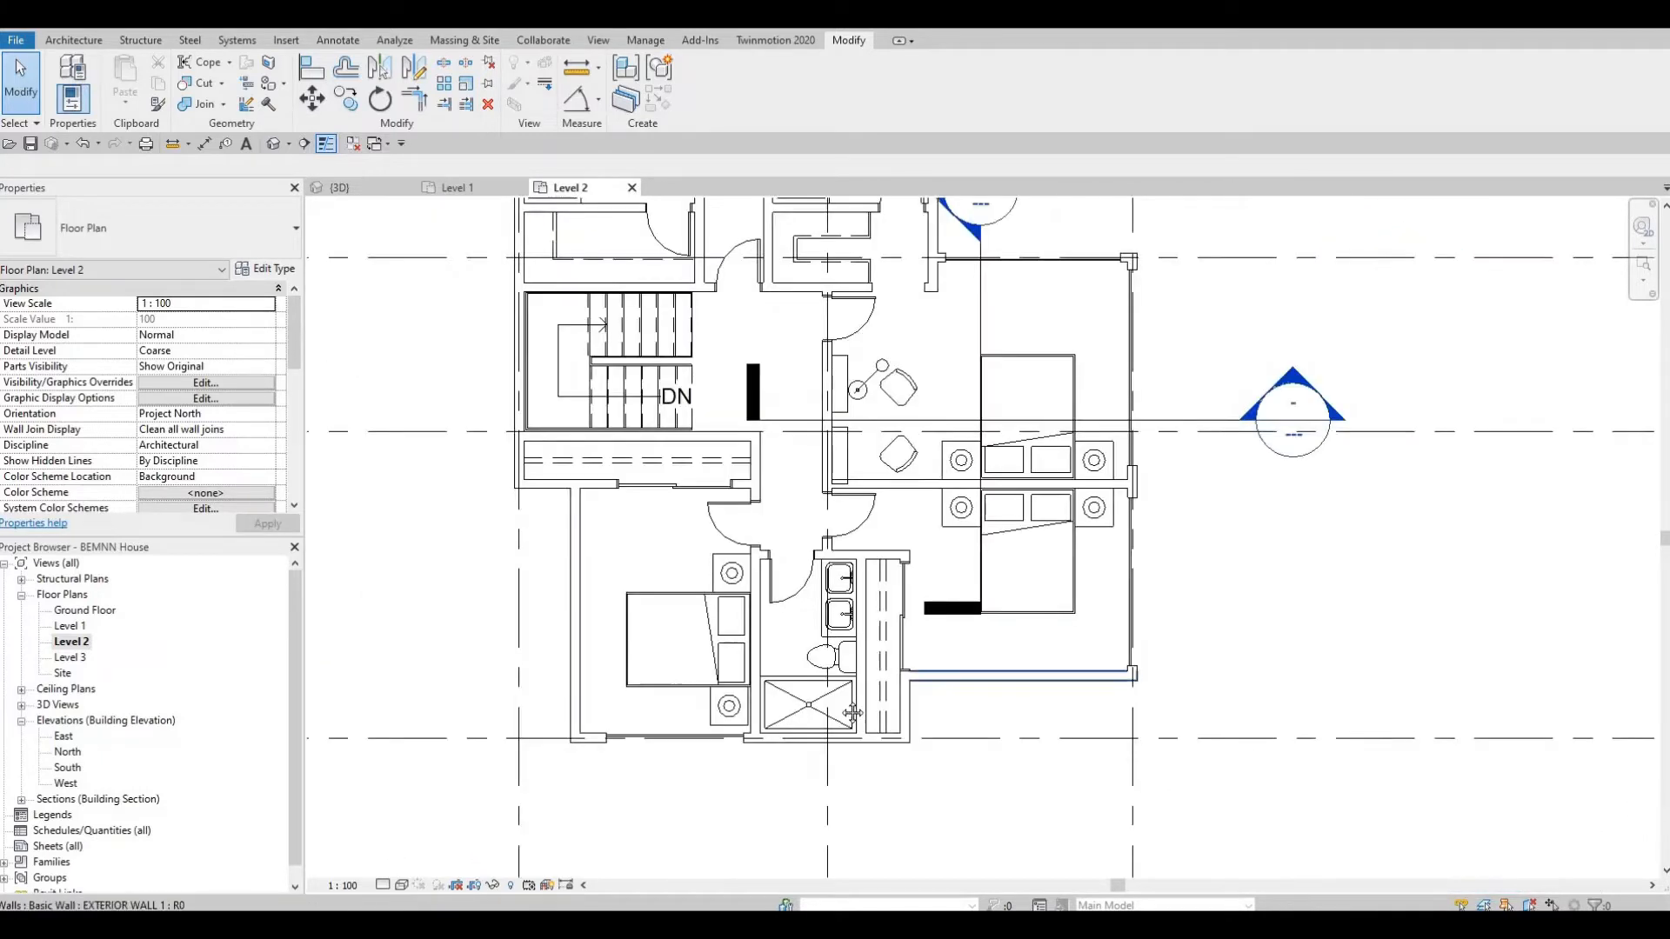
{"action": "middle_click_drag", "start_coordinate": [591, 679], "coordinate": [779, 679]}
{"action": "scroll", "coordinate": [779, 674], "scroll_direction": "up", "scroll_amount": 1}
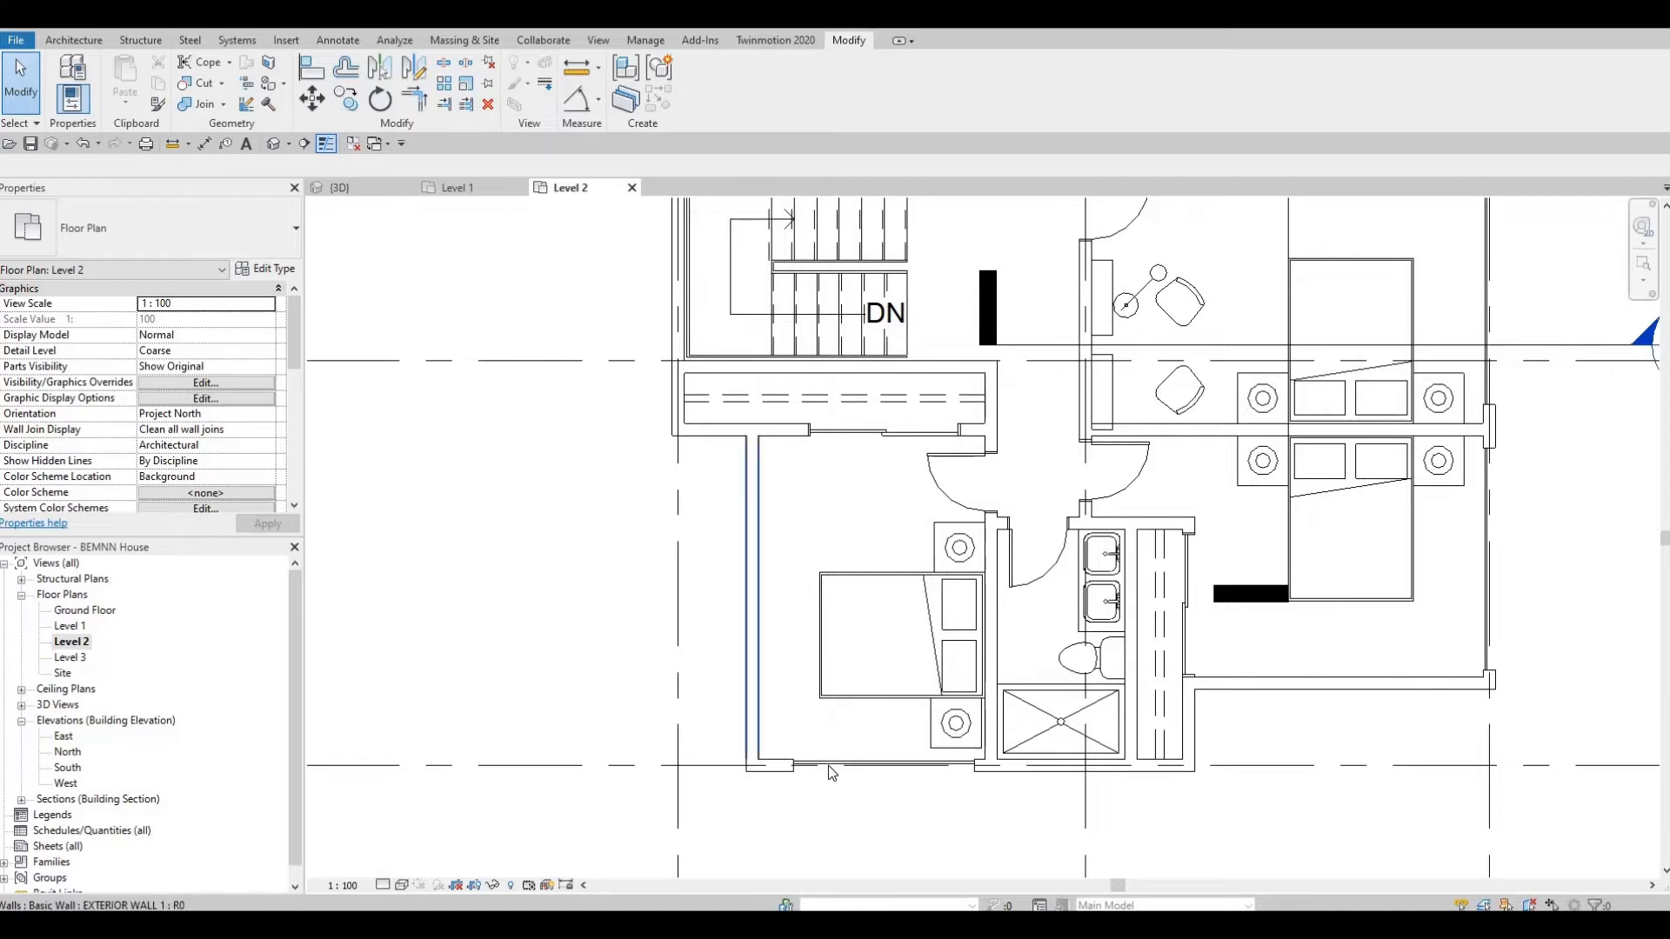
{"action": "left_click", "coordinate": [828, 767]}
{"action": "key", "text": "c"}
{"action": "key", "text": "s"}
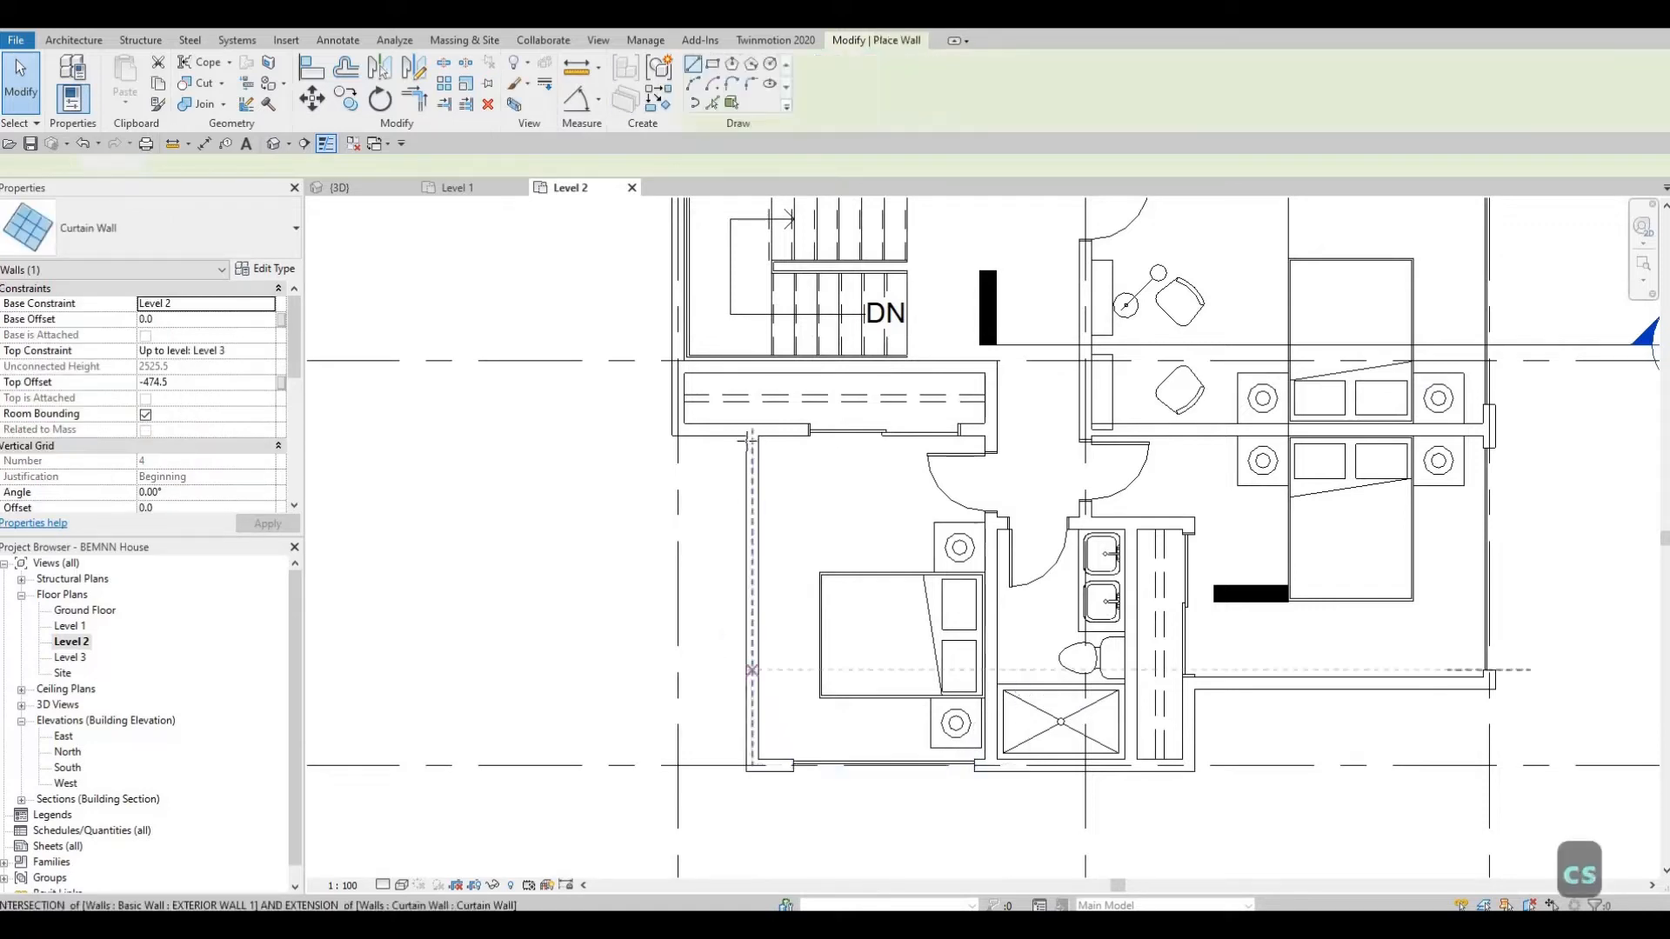
{"action": "scroll", "coordinate": [748, 480], "scroll_direction": "up", "scroll_amount": 1}
{"action": "left_click", "coordinate": [753, 432]}
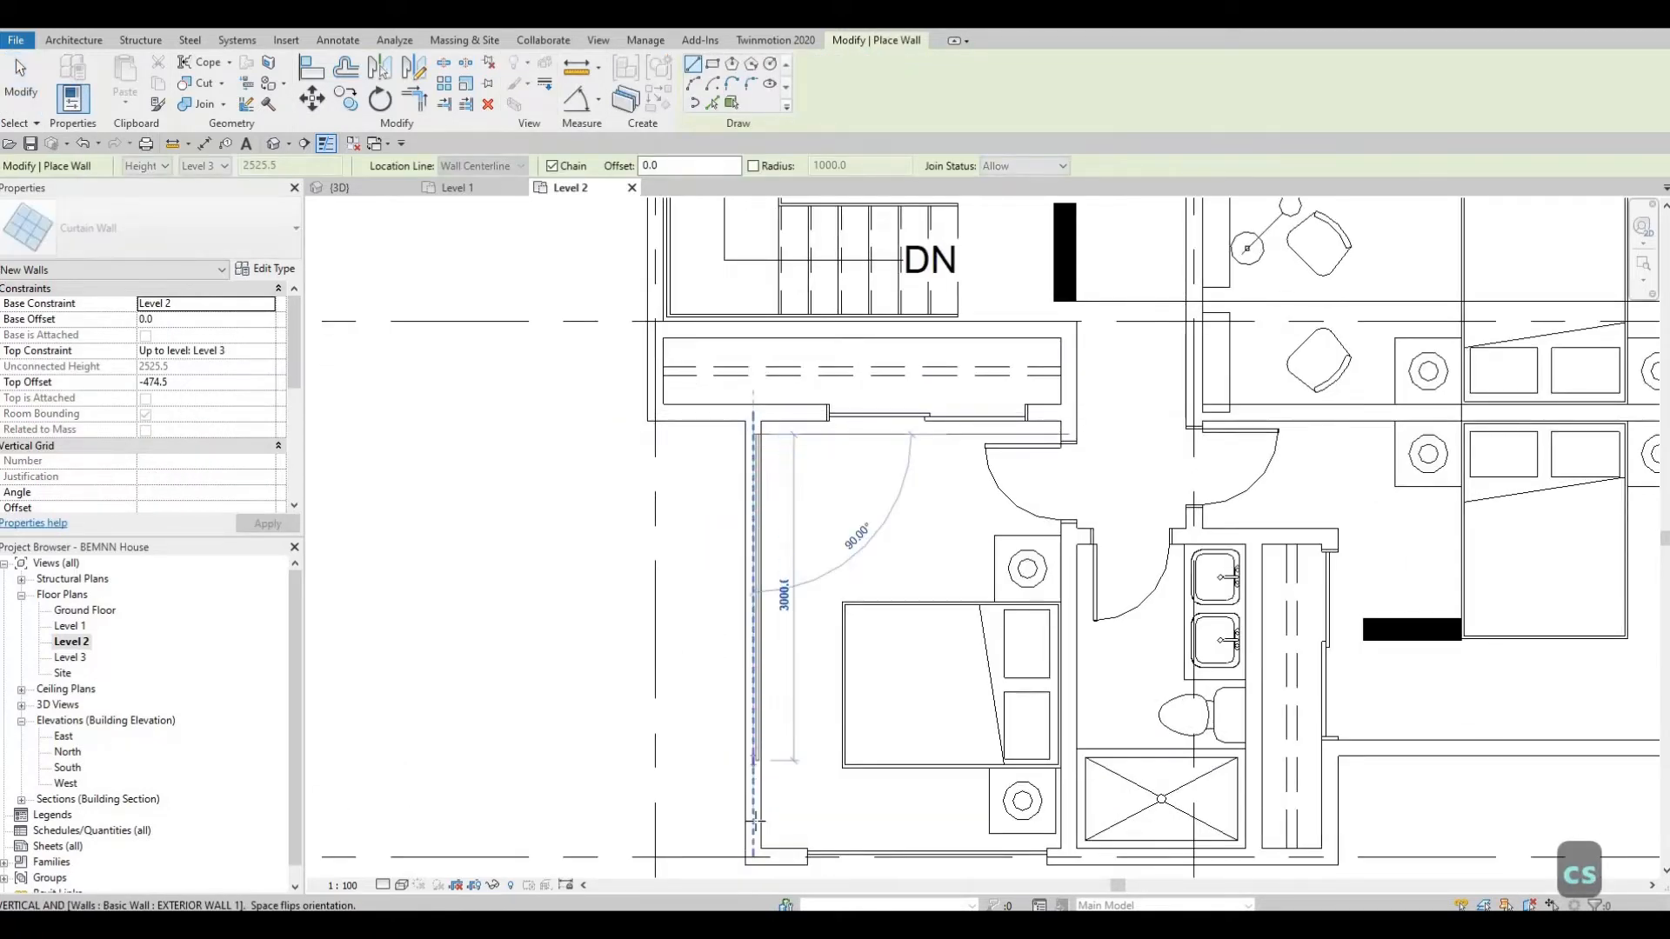
{"action": "left_click", "coordinate": [754, 816]}
{"action": "key", "text": "Escape"}
{"action": "key", "text": "Escape"}
{"action": "key", "text": "Escape"}
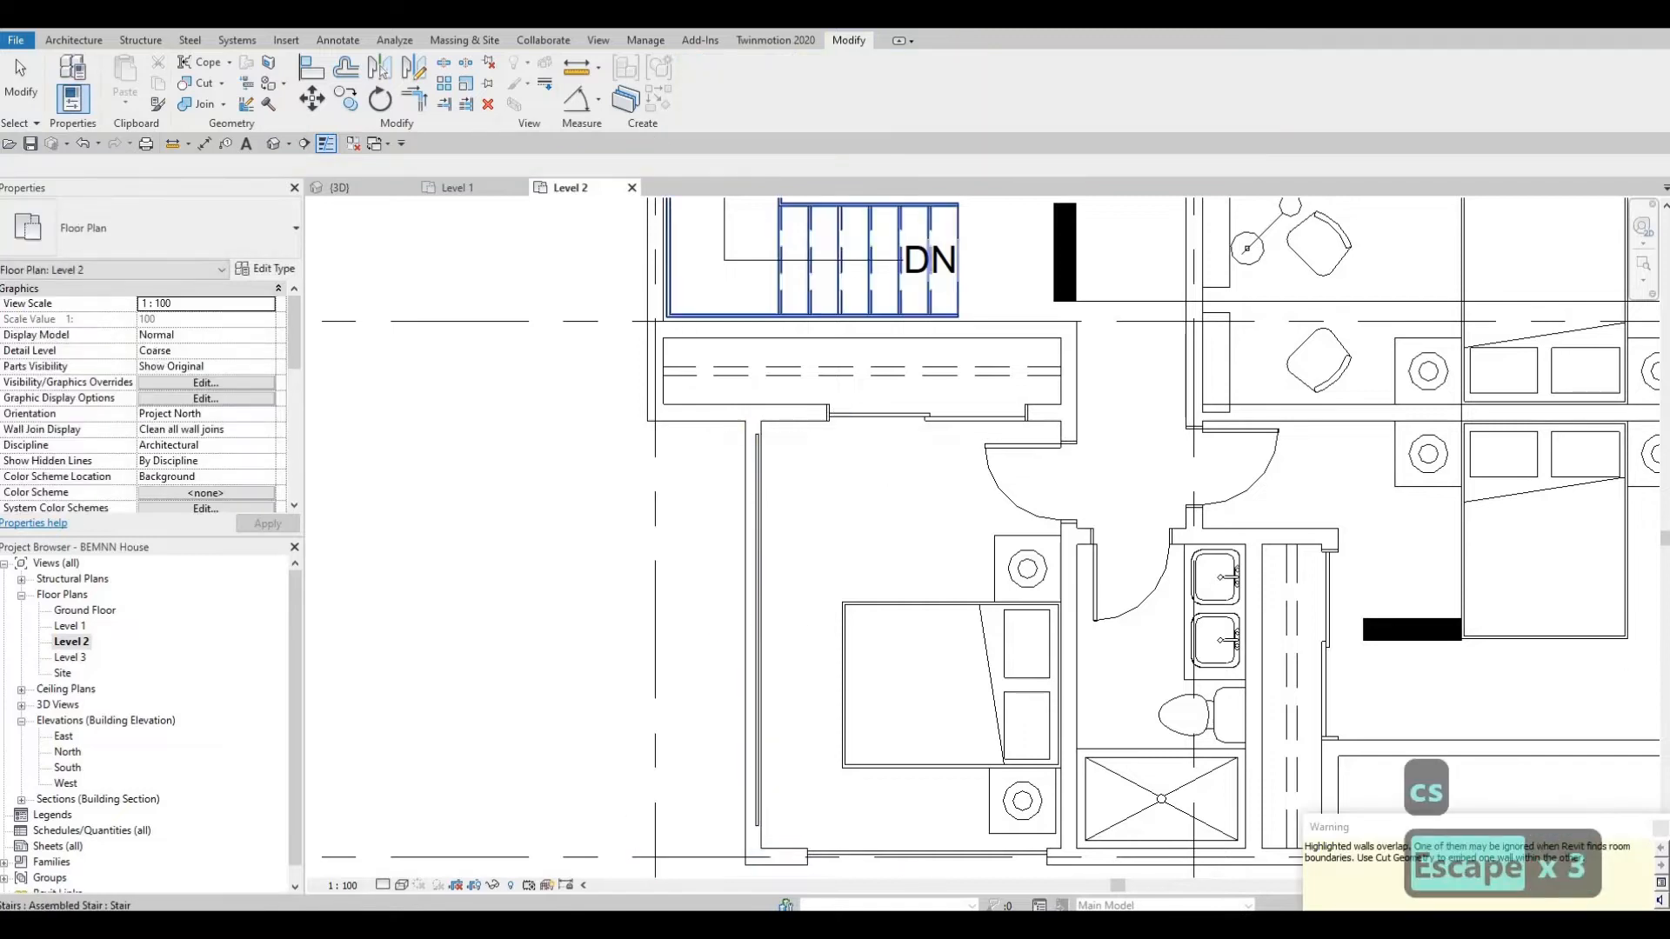
- Cut the southwest bedroom's west exterior wall with its new curtain wall and check the south facade in 3D
{"action": "left_click", "coordinate": [193, 88]}
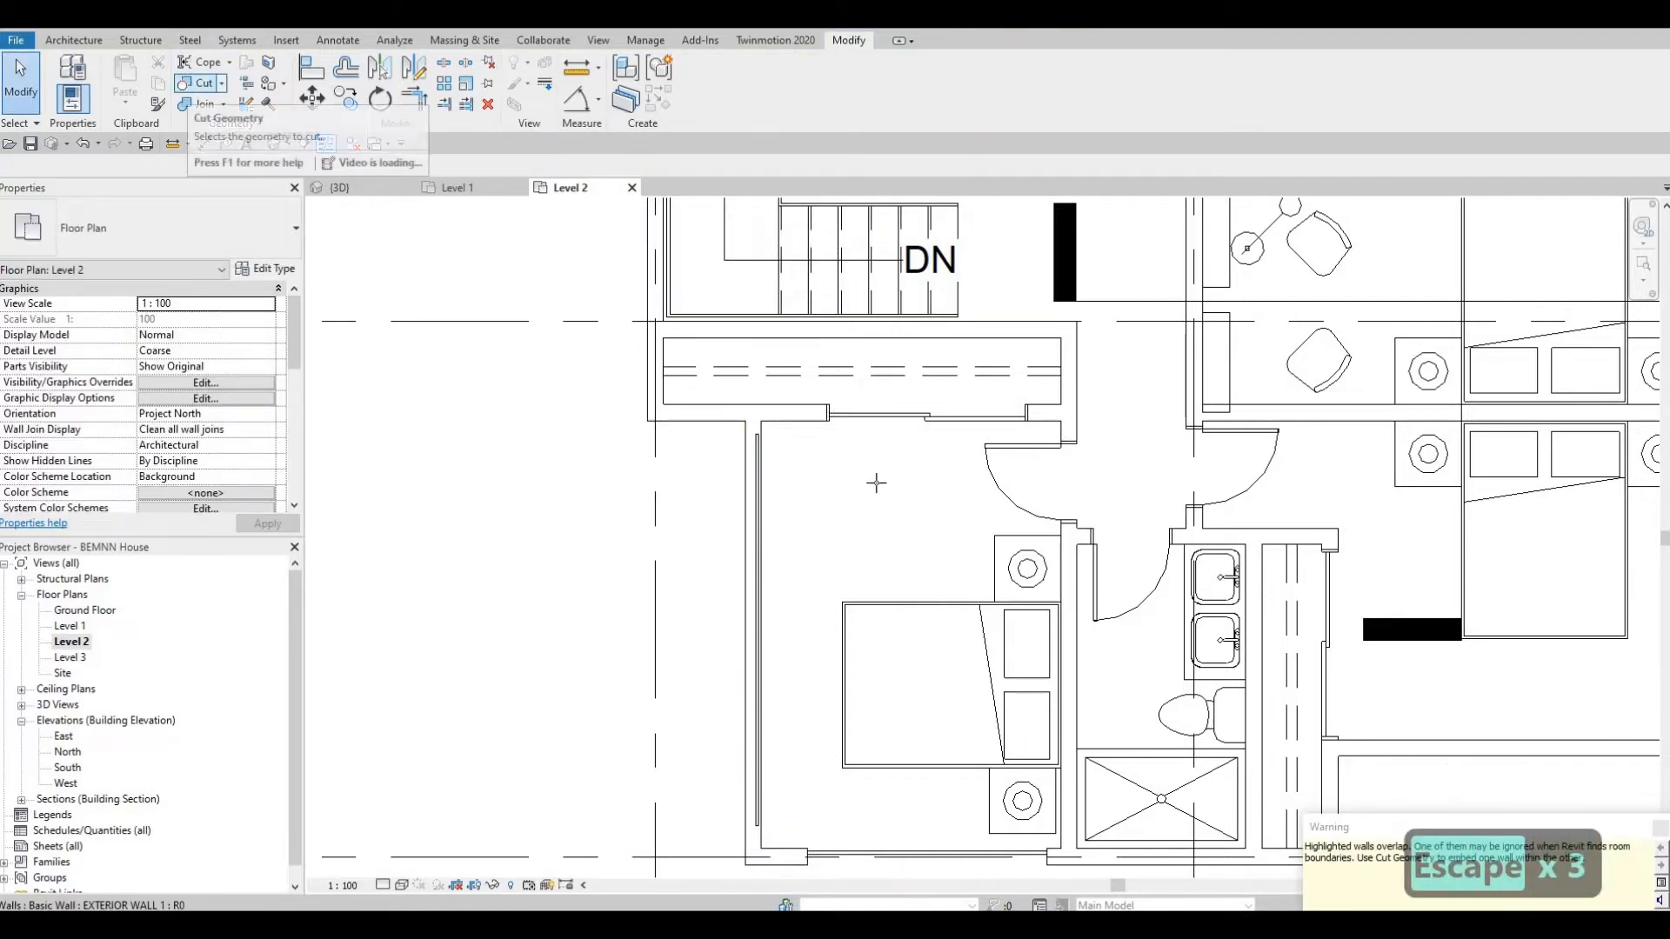
{"action": "left_click", "coordinate": [759, 496]}
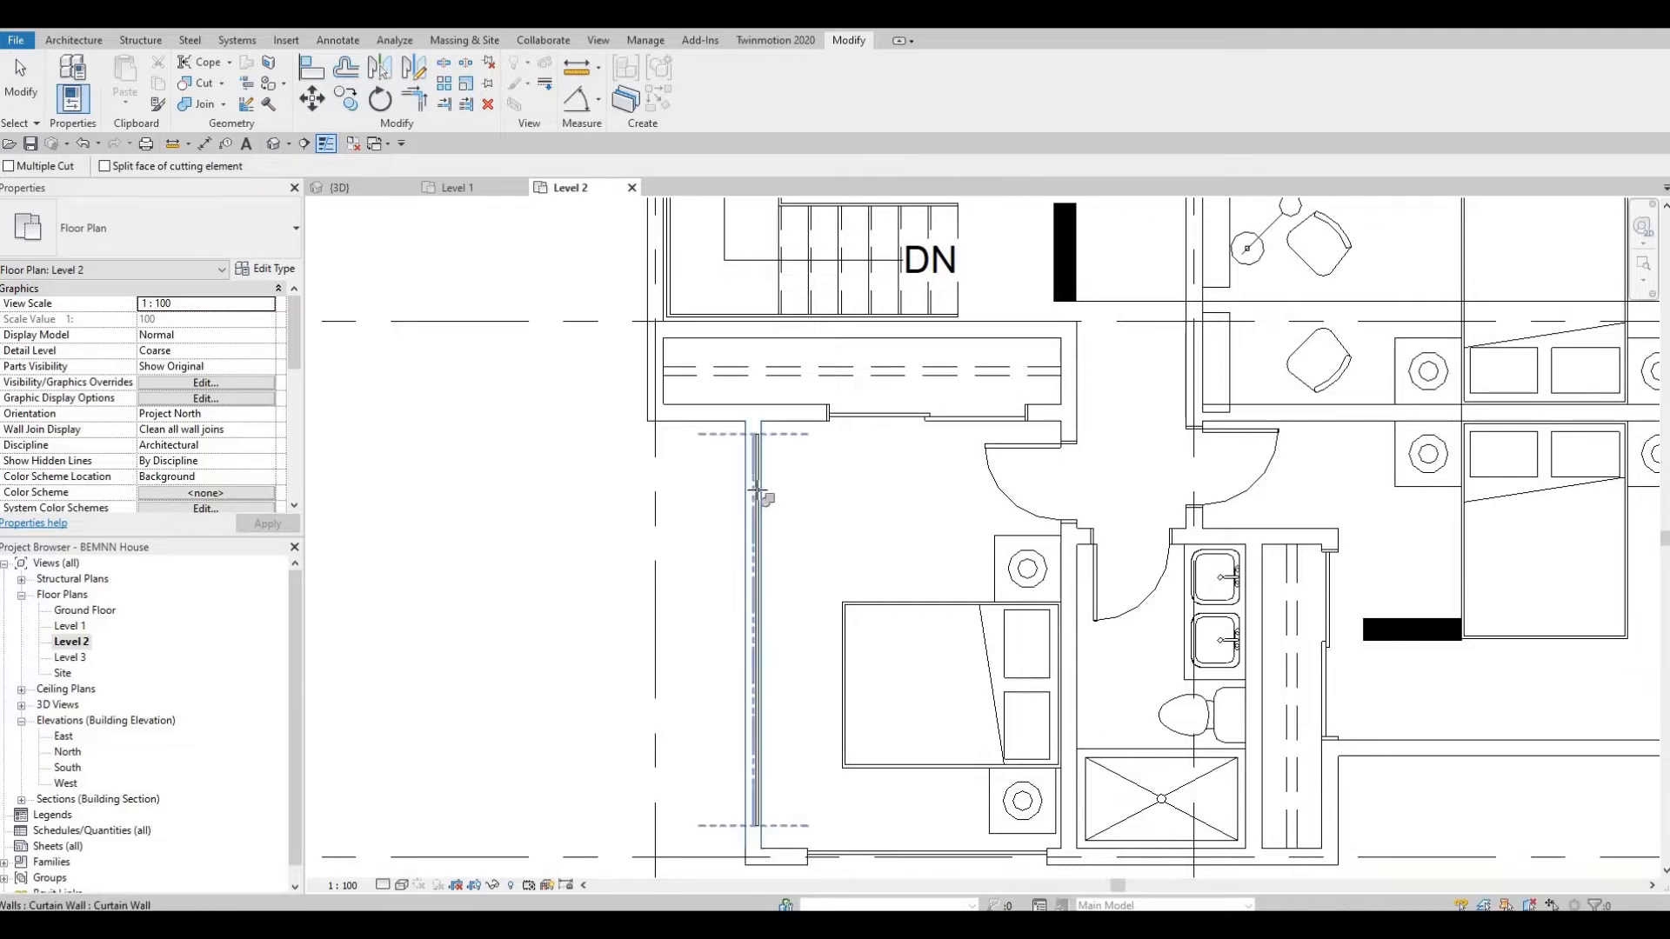
{"action": "key", "text": "Escape"}
{"action": "middle_click_drag", "start_coordinate": [1023, 557], "coordinate": [730, 417]}
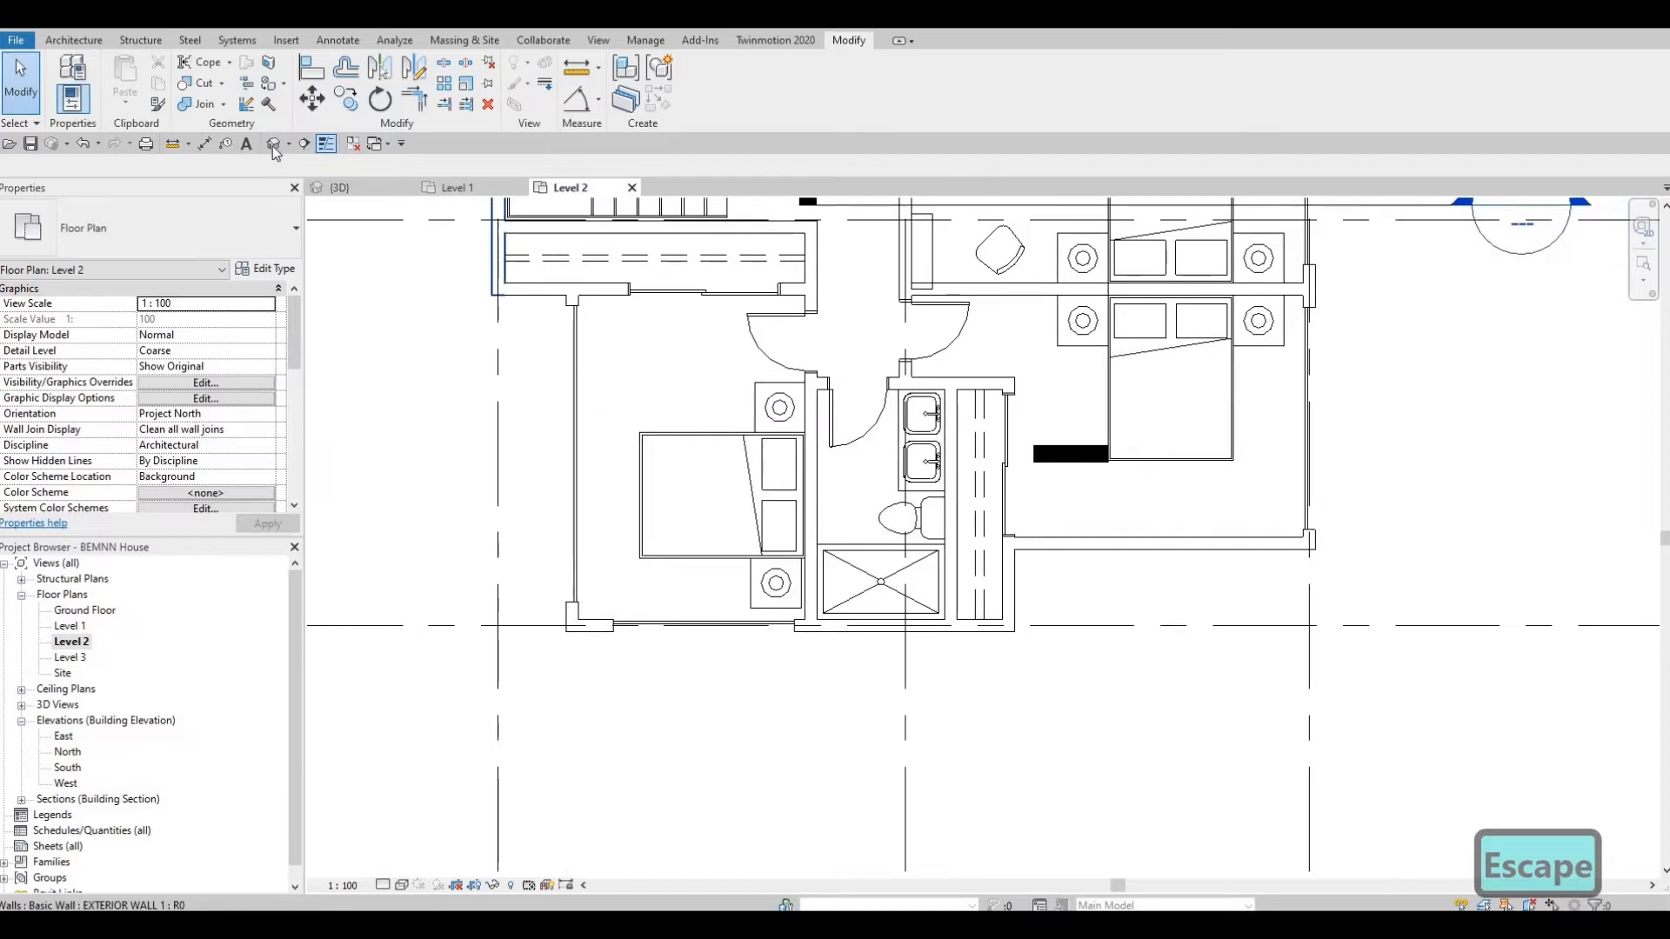
{"action": "left_click", "coordinate": [273, 144]}
{"action": "scroll", "coordinate": [780, 608], "scroll_direction": "down", "scroll_amount": 1}
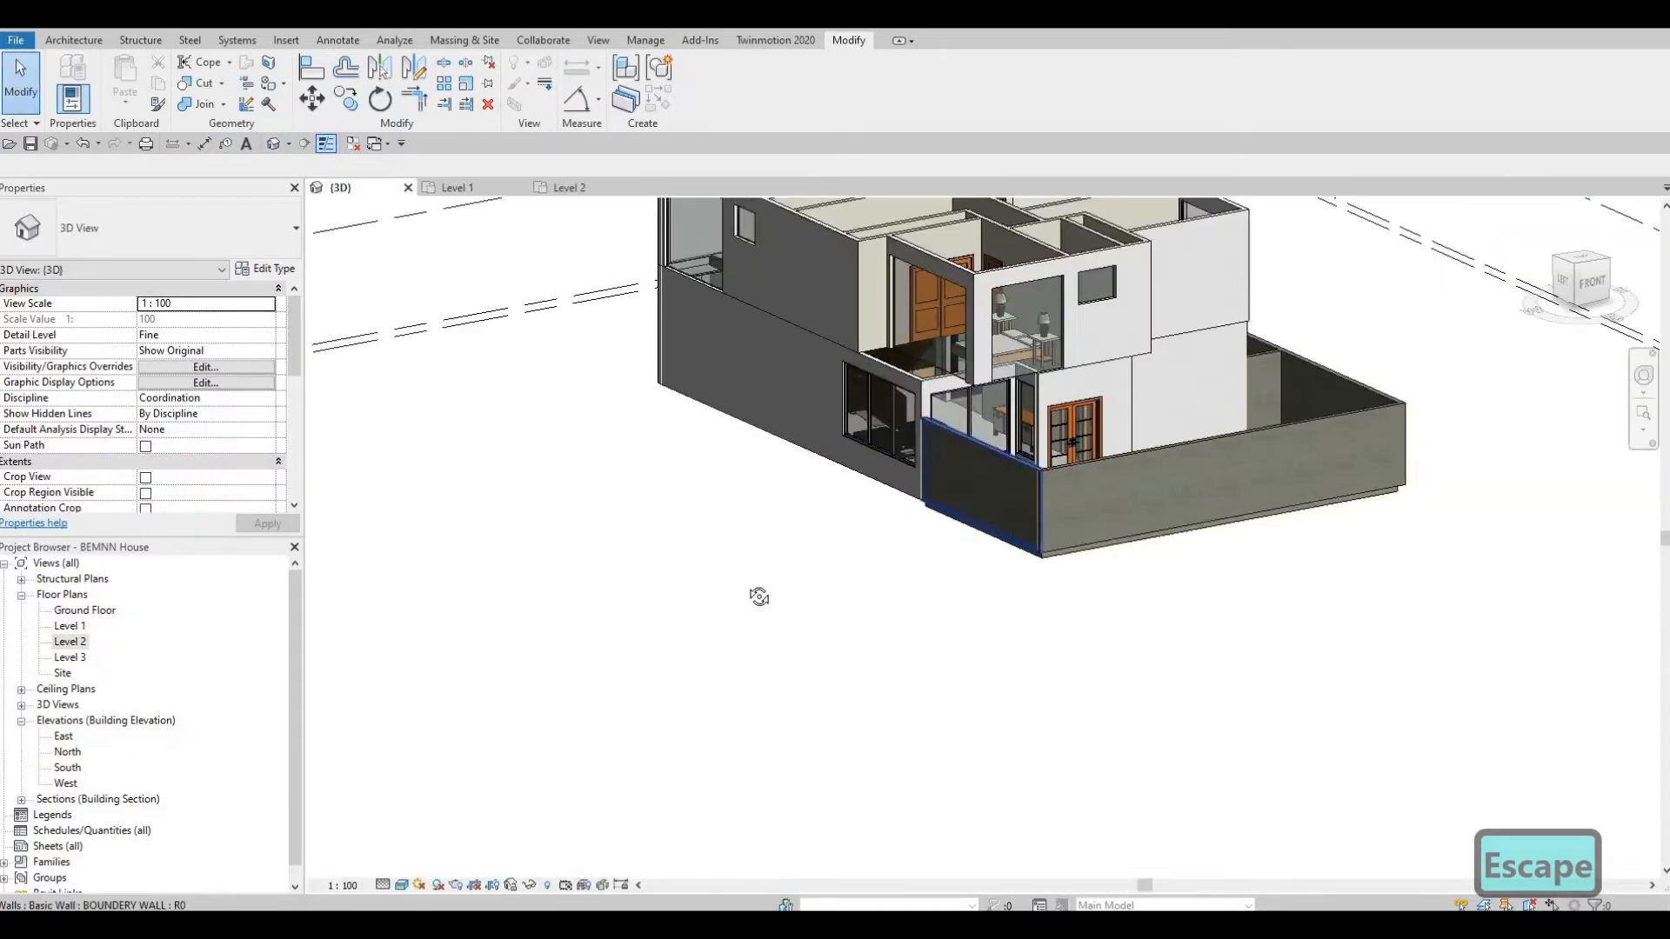
{"action": "middle_click_drag", "start_coordinate": [760, 596], "coordinate": [827, 445], "text": "shift"}
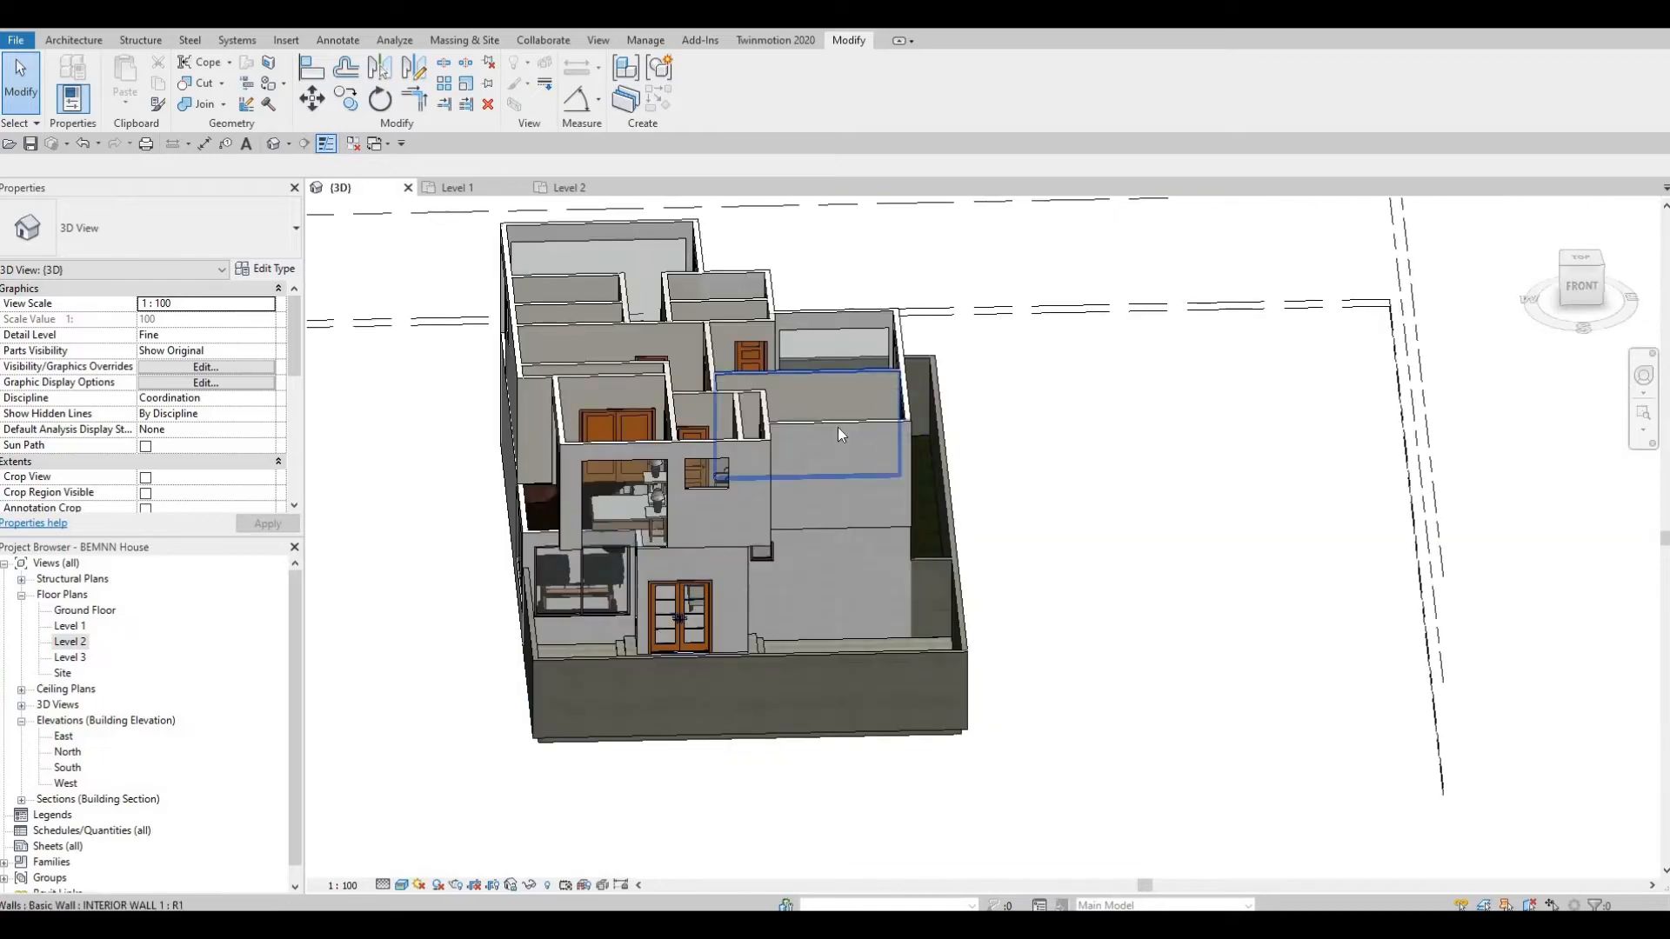
{"action": "left_click", "coordinate": [835, 438]}
{"action": "key", "text": "Escape"}
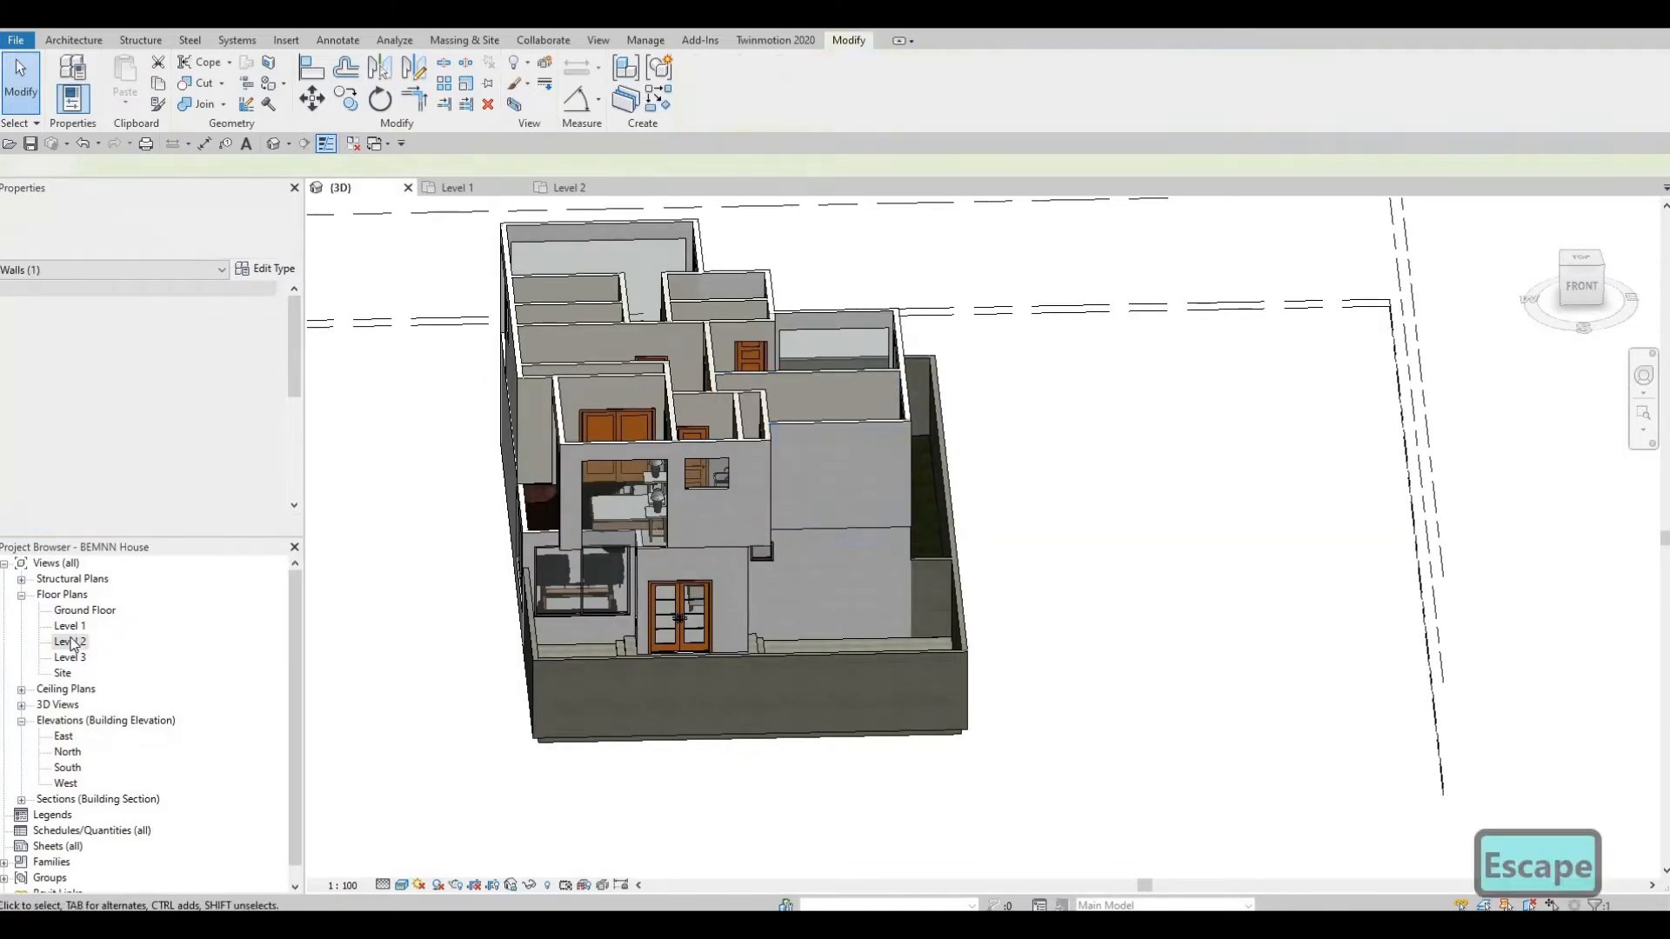
- Draw a 2900 mm curtain wall along the southeast bedroom's south wall on Level 2, starting 400 mm from the closet wall
{"action": "double_click", "coordinate": [69, 642]}
{"action": "scroll", "coordinate": [413, 458], "scroll_direction": "up", "scroll_amount": 2}
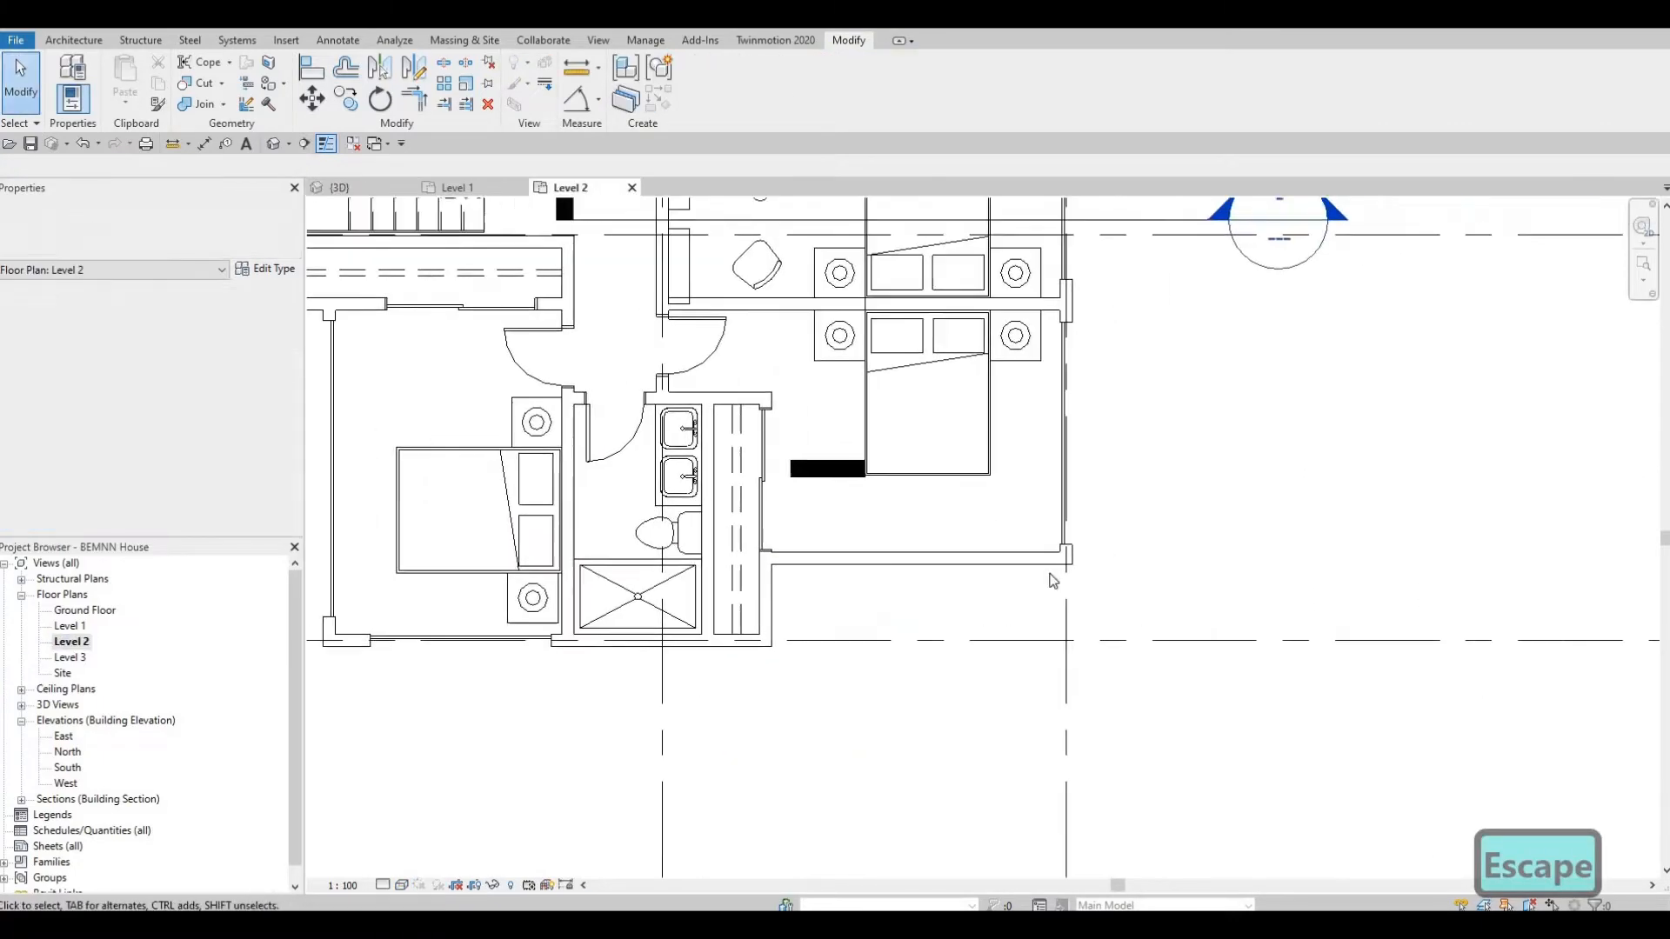
{"action": "key", "text": "Escape"}
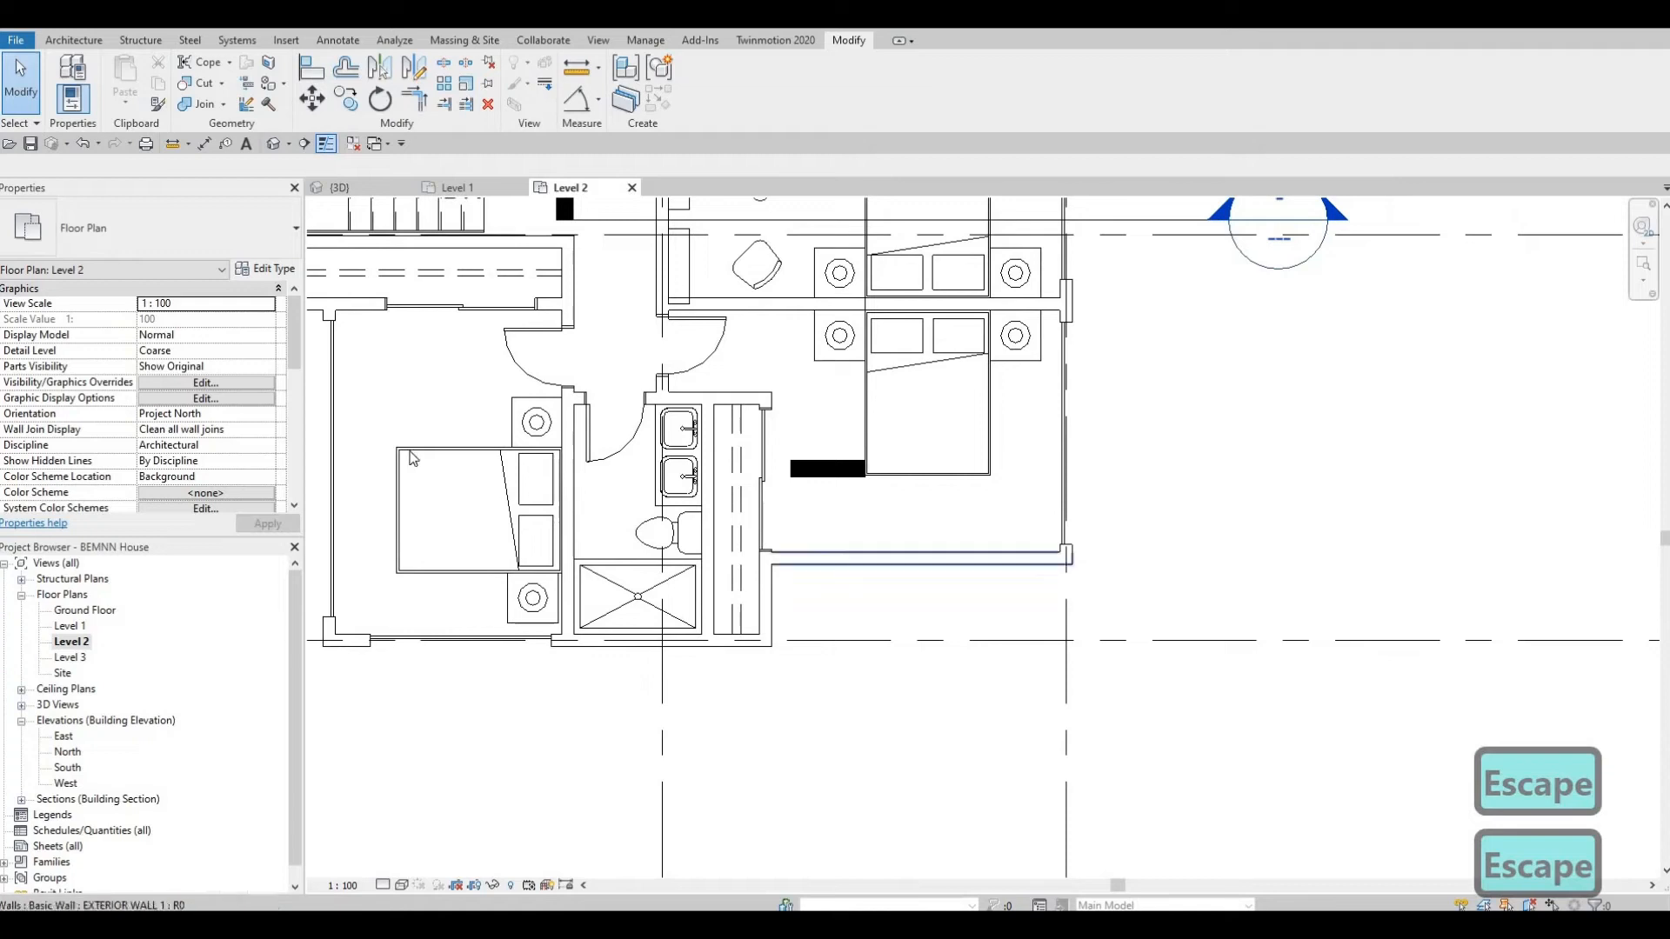
{"action": "left_click", "coordinate": [553, 406]}
{"action": "key", "text": "c"}
{"action": "key", "text": "s"}
{"action": "scroll", "coordinate": [798, 567], "scroll_direction": "up", "scroll_amount": 1}
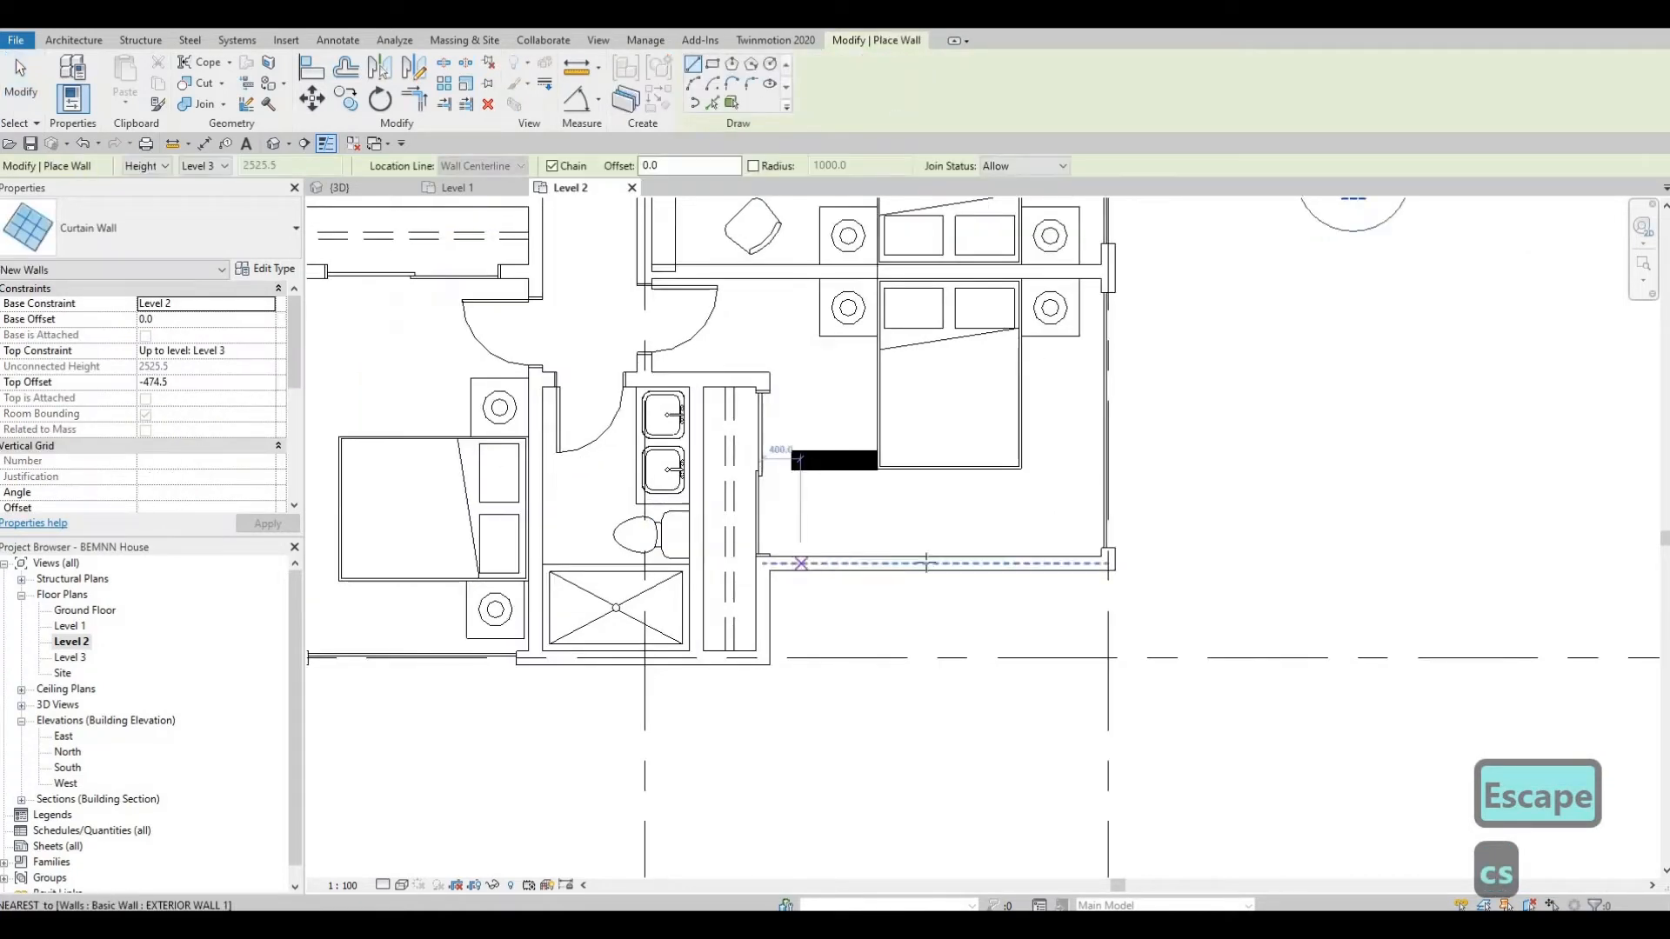
{"action": "left_click", "coordinate": [800, 563]}
{"action": "left_click", "coordinate": [1075, 563]}
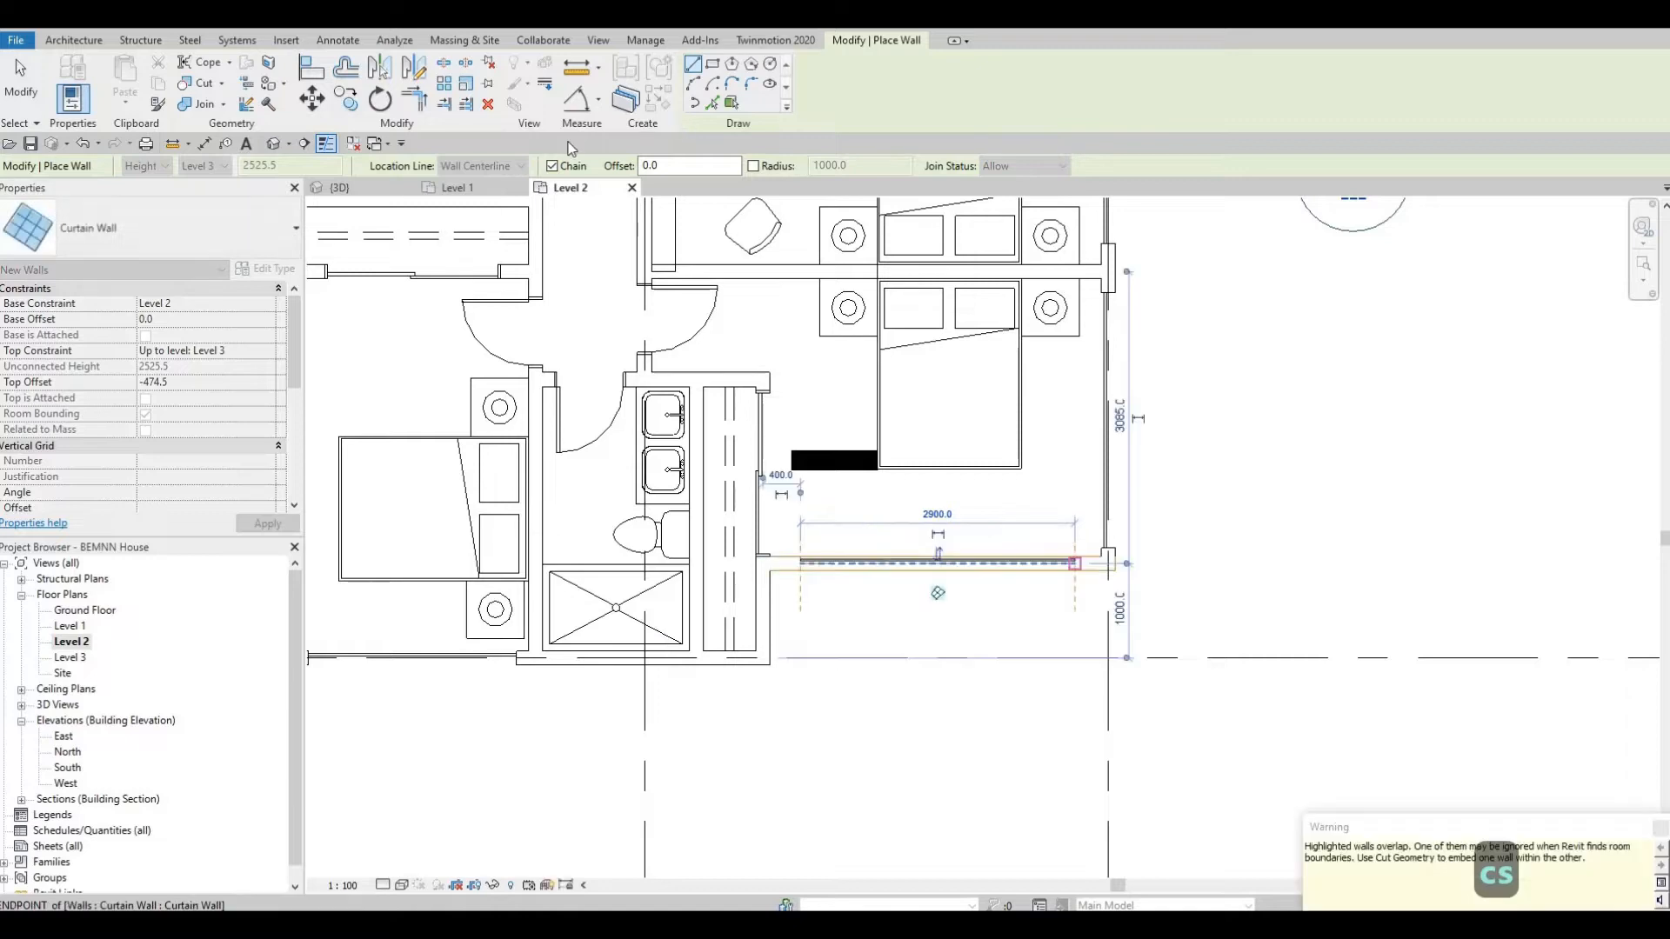
{"action": "key", "text": "Escape"}
{"action": "key", "text": "Escape"}
{"action": "key", "text": "Escape"}
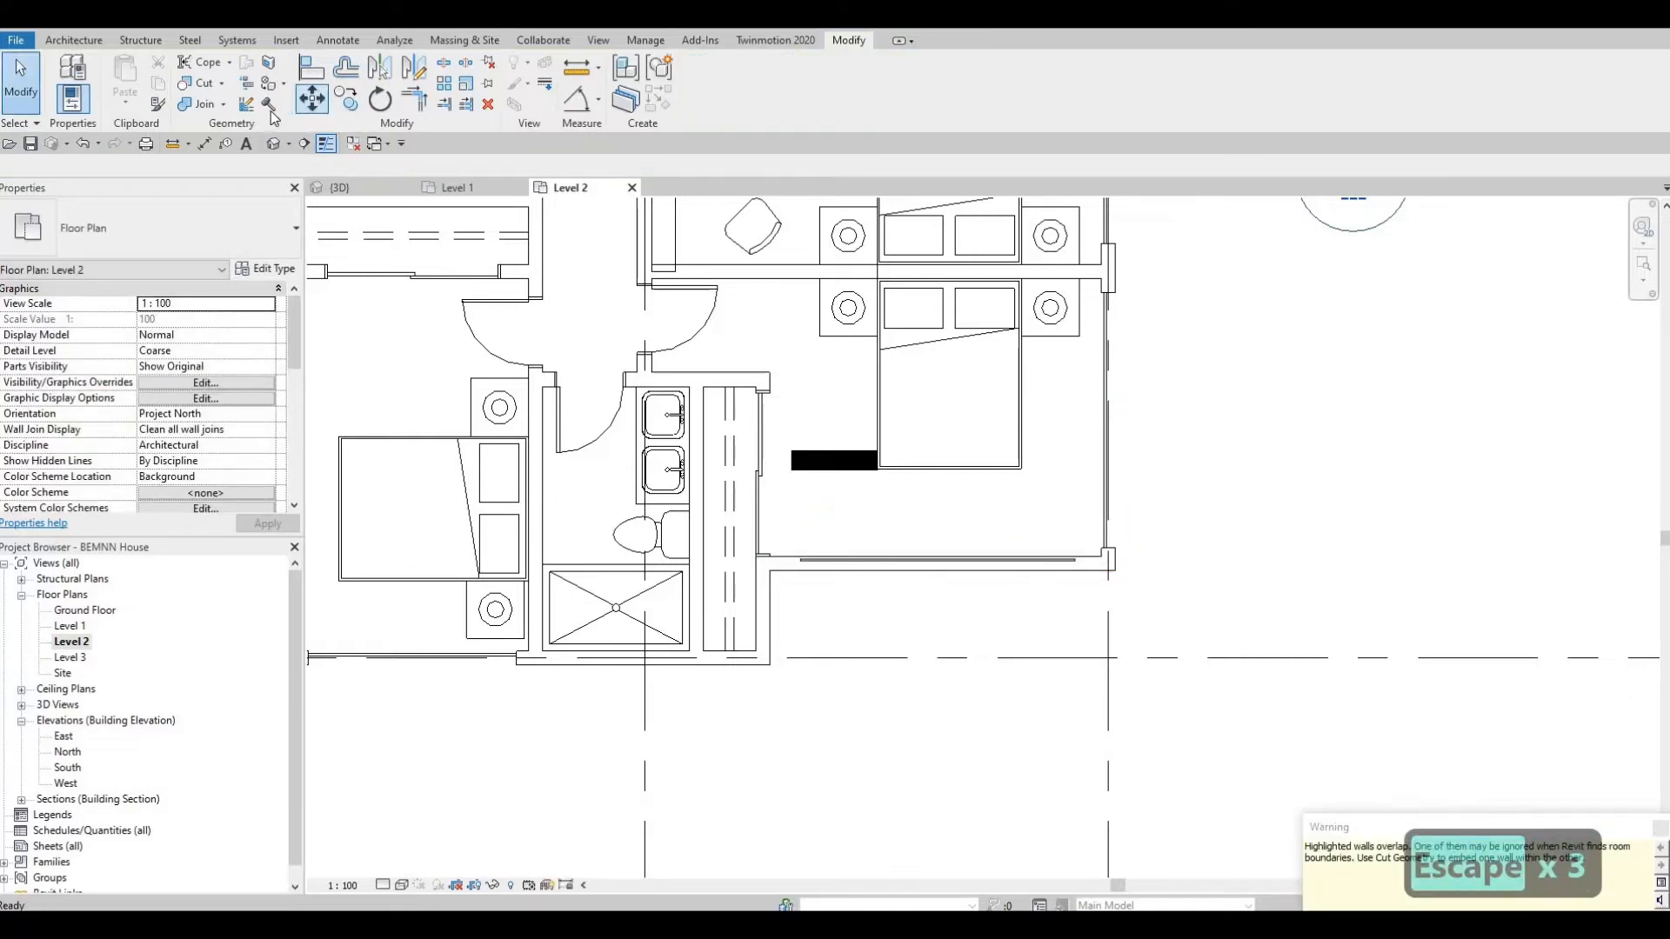
- Cut the southeast bedroom's south exterior wall with the new curtain wall
{"action": "left_click", "coordinate": [268, 105]}
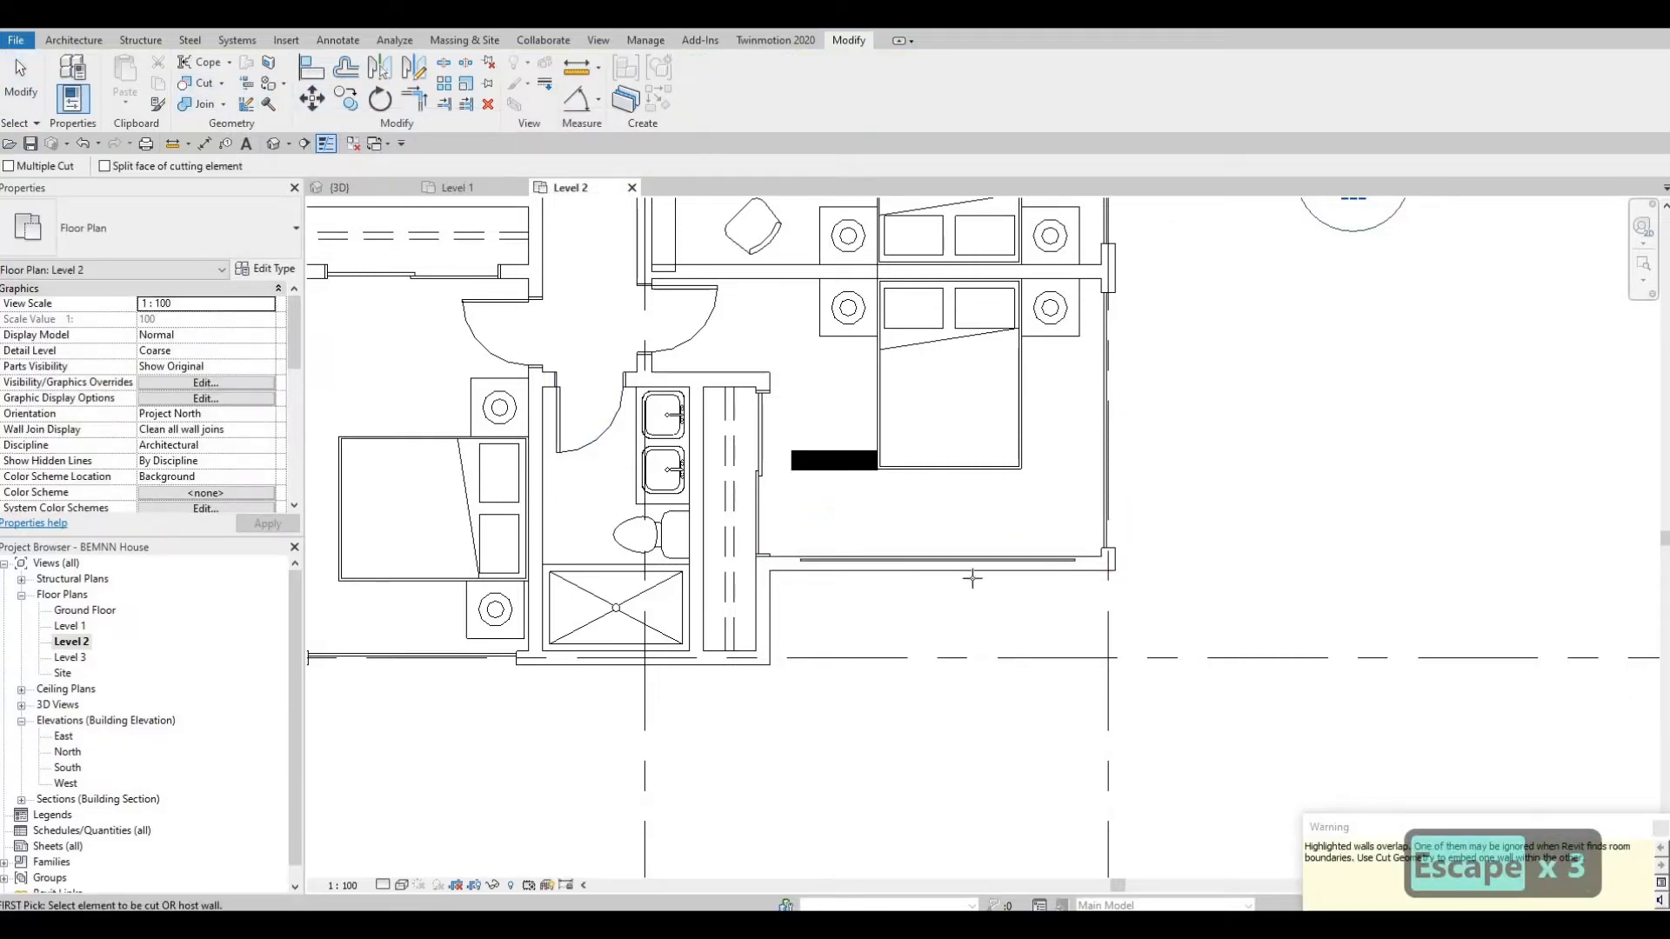
{"action": "key", "text": "Escape"}
{"action": "key", "text": "Escape"}
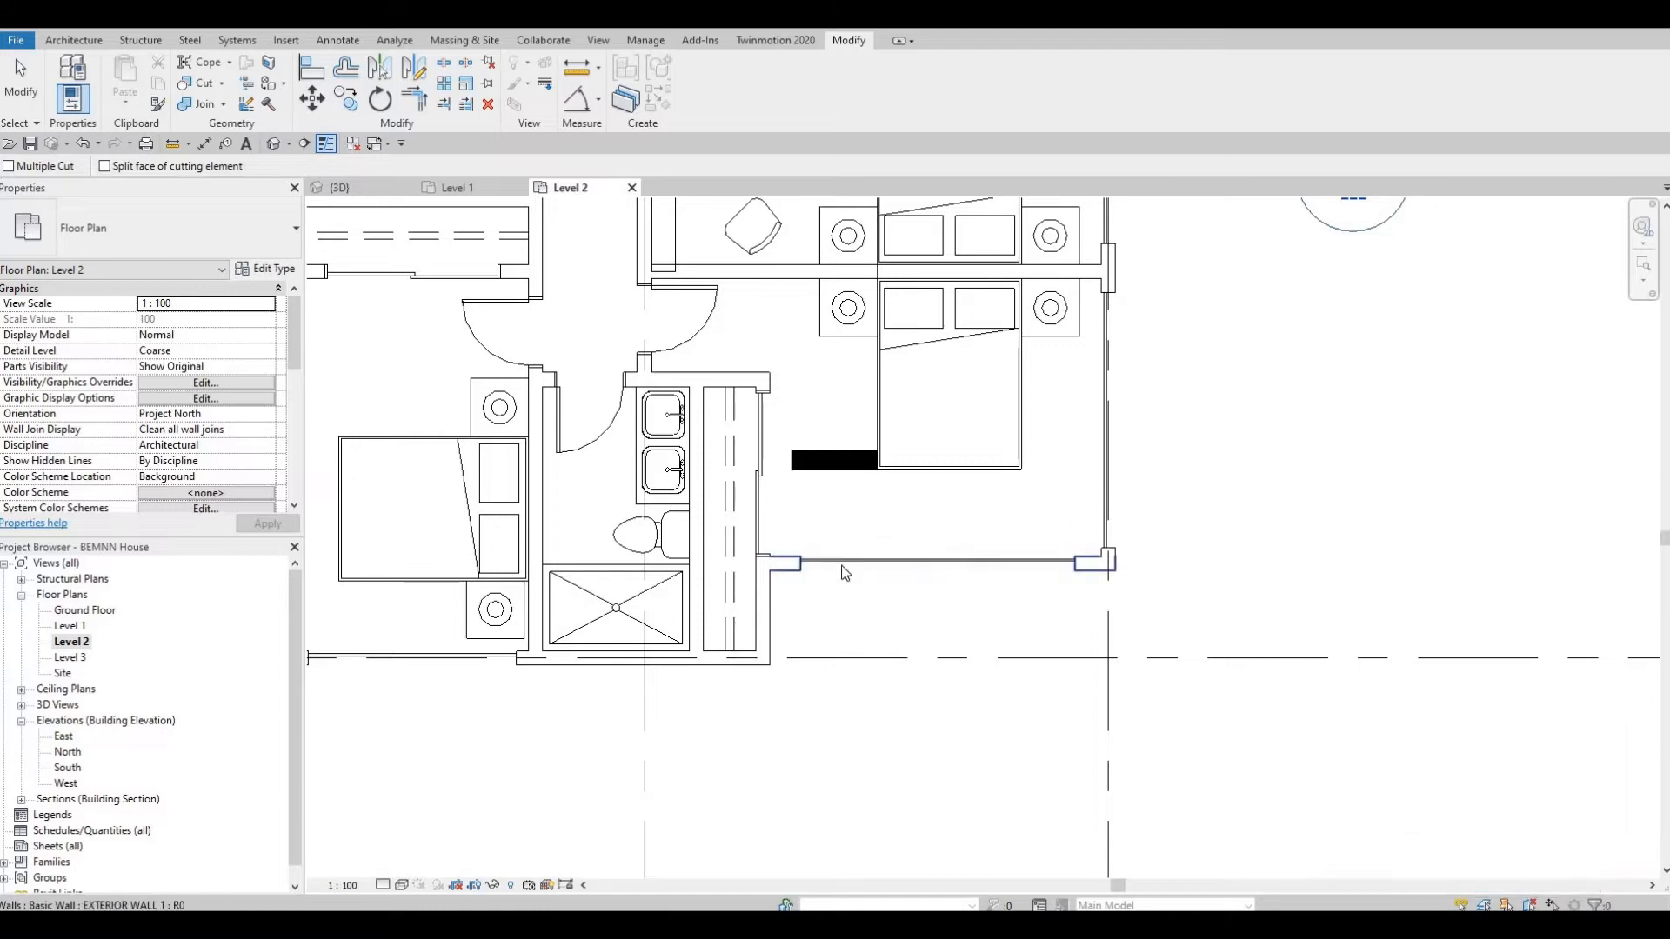
- Examine the bathroom's south wall in plan, and the bedroom windows and wall setbacks of the south facade in 3D
{"action": "scroll", "coordinate": [940, 561], "scroll_direction": "down", "scroll_amount": 2}
{"action": "scroll", "coordinate": [741, 618], "scroll_direction": "up", "scroll_amount": 3}
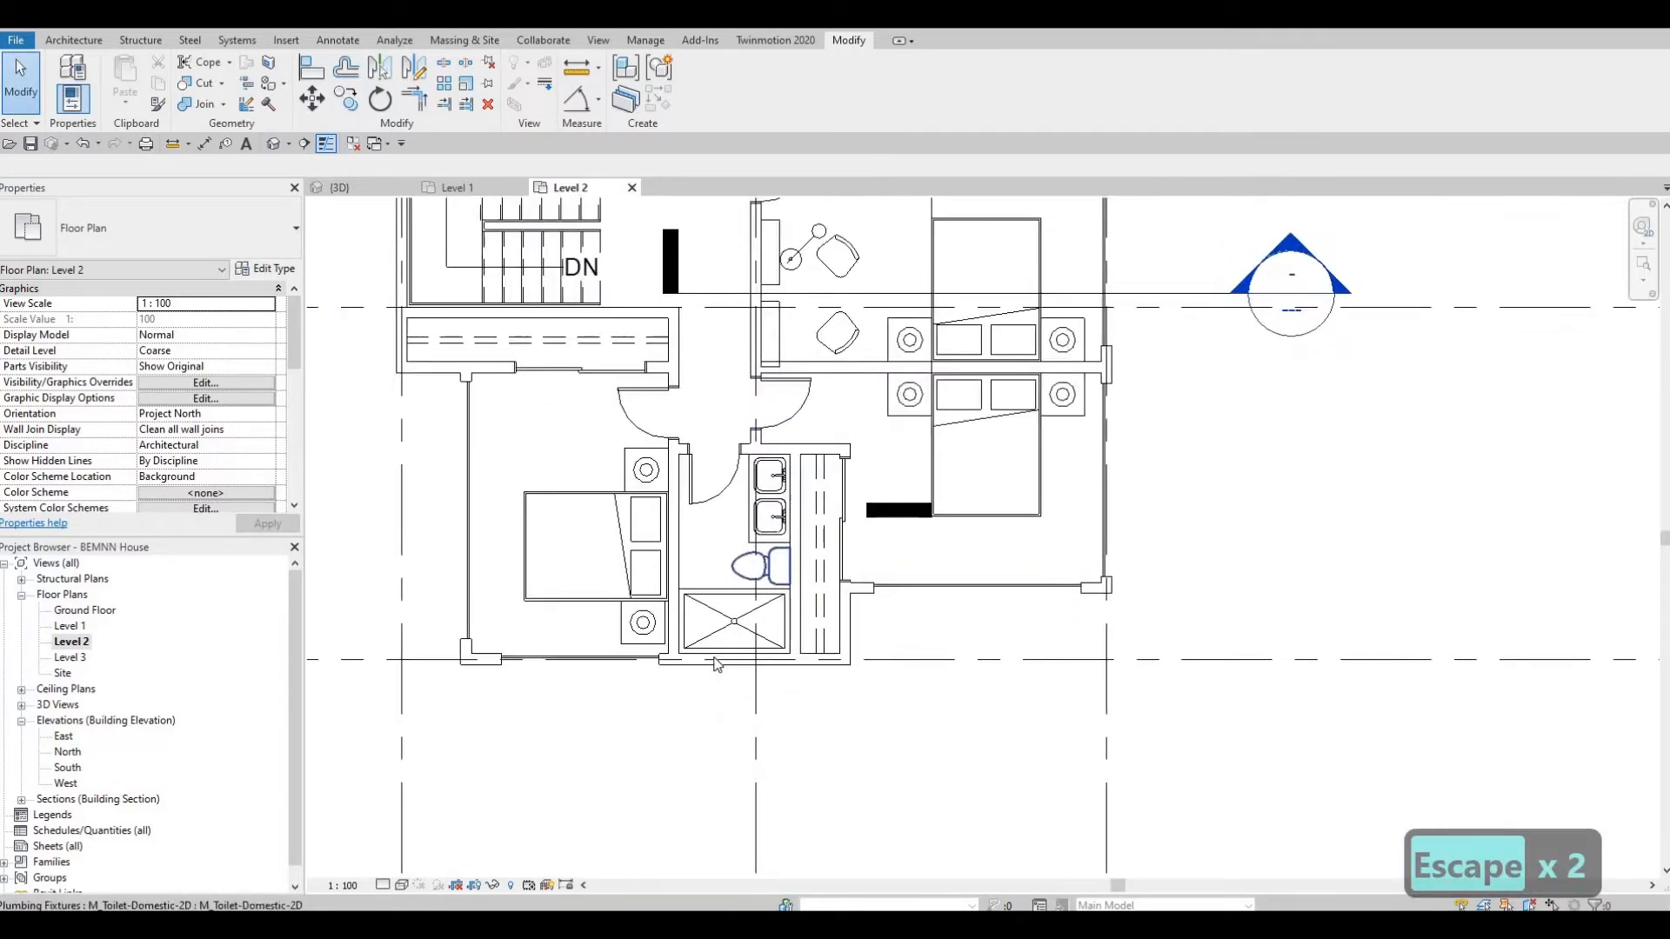
{"action": "scroll", "coordinate": [688, 613], "scroll_direction": "up", "scroll_amount": 2}
{"action": "middle_click_drag", "start_coordinate": [645, 636], "coordinate": [729, 606]}
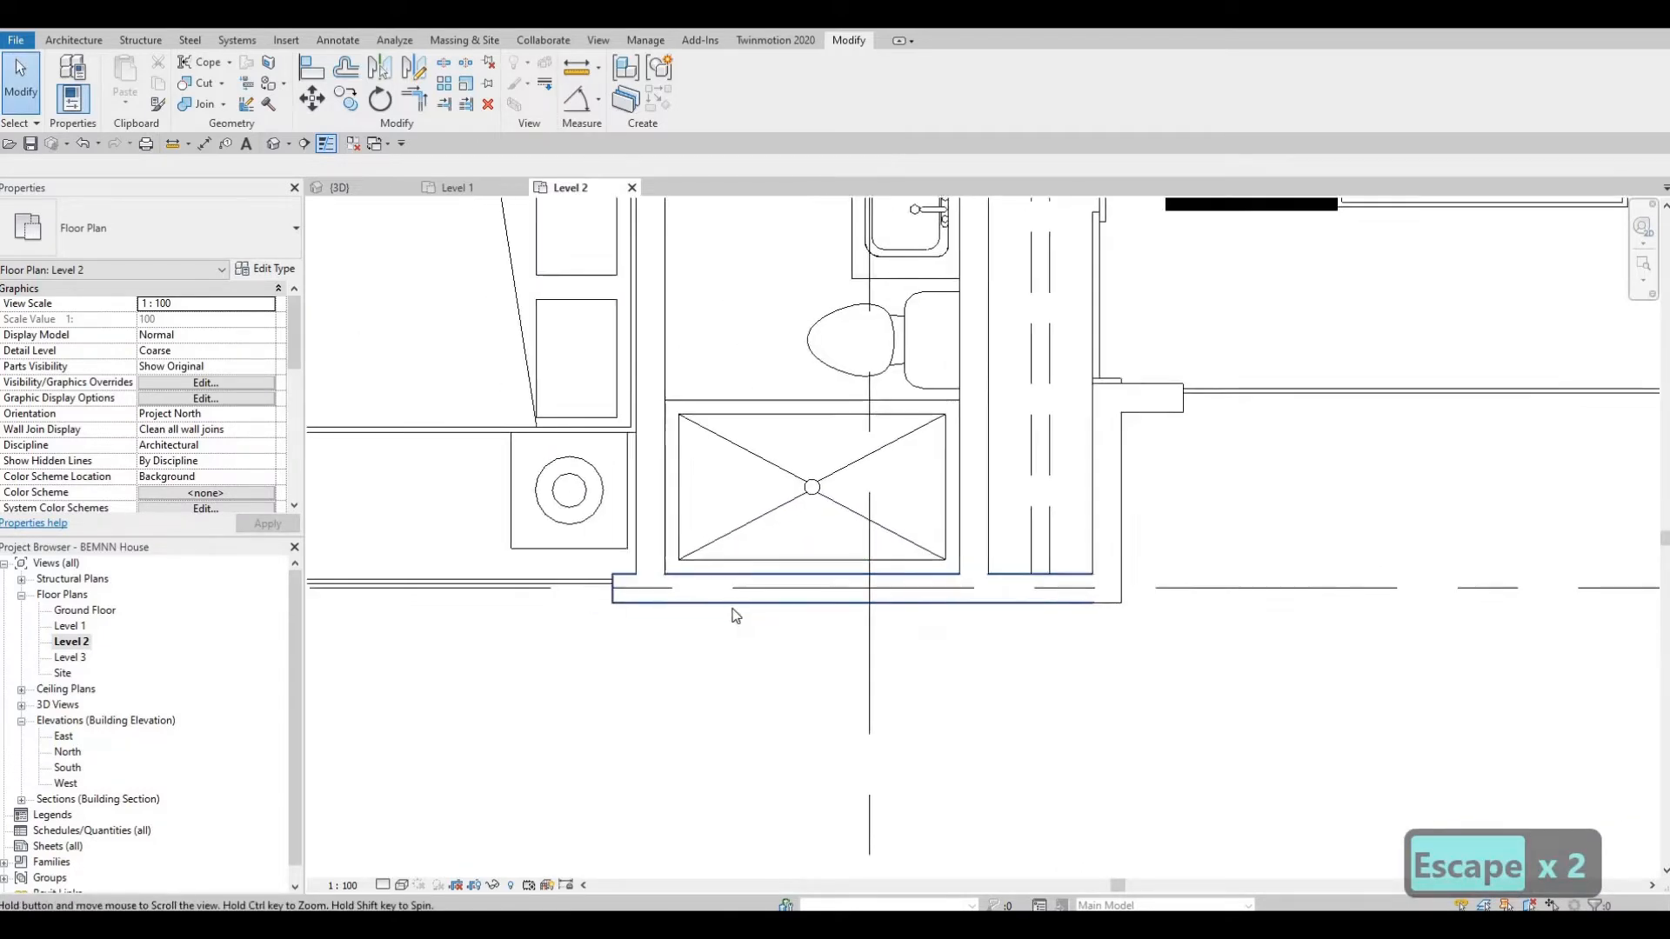
{"action": "scroll", "coordinate": [735, 608], "scroll_direction": "down", "scroll_amount": 2}
{"action": "middle_click_drag", "start_coordinate": [794, 690], "coordinate": [795, 693]}
{"action": "middle_click_drag", "start_coordinate": [953, 560], "coordinate": [1017, 631]}
{"action": "key", "text": "Escape"}
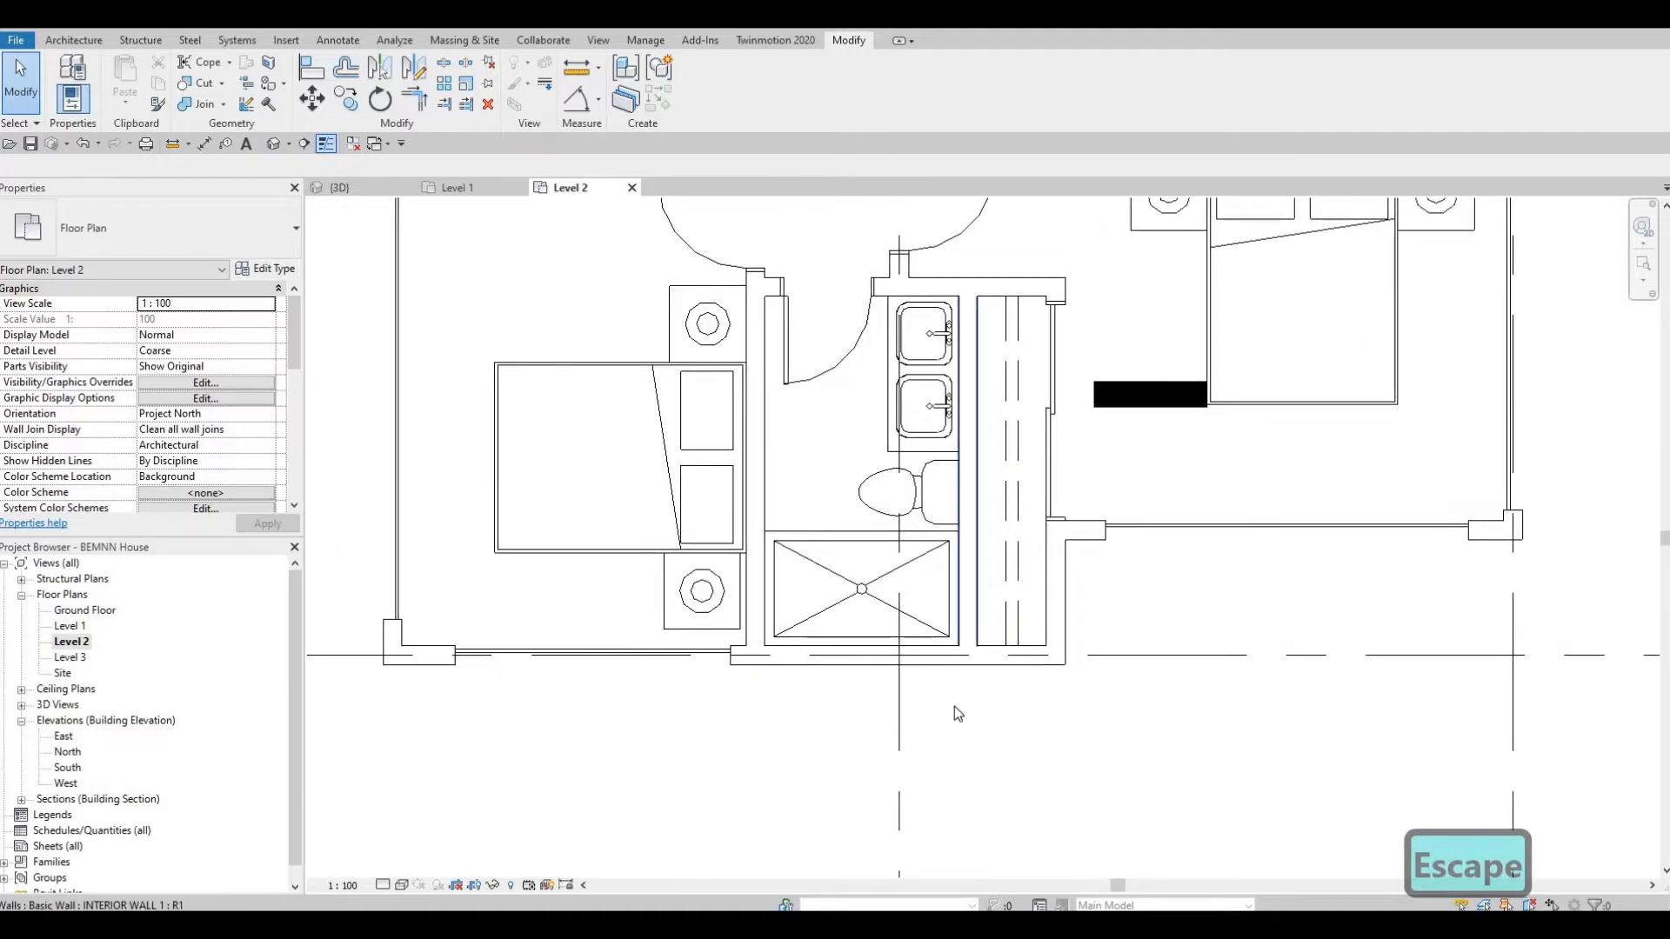
{"action": "scroll", "coordinate": [870, 600], "scroll_direction": "down", "scroll_amount": 1}
{"action": "middle_click_drag", "start_coordinate": [813, 520], "coordinate": [822, 835]}
{"action": "scroll", "coordinate": [827, 729], "scroll_direction": "down", "scroll_amount": 2}
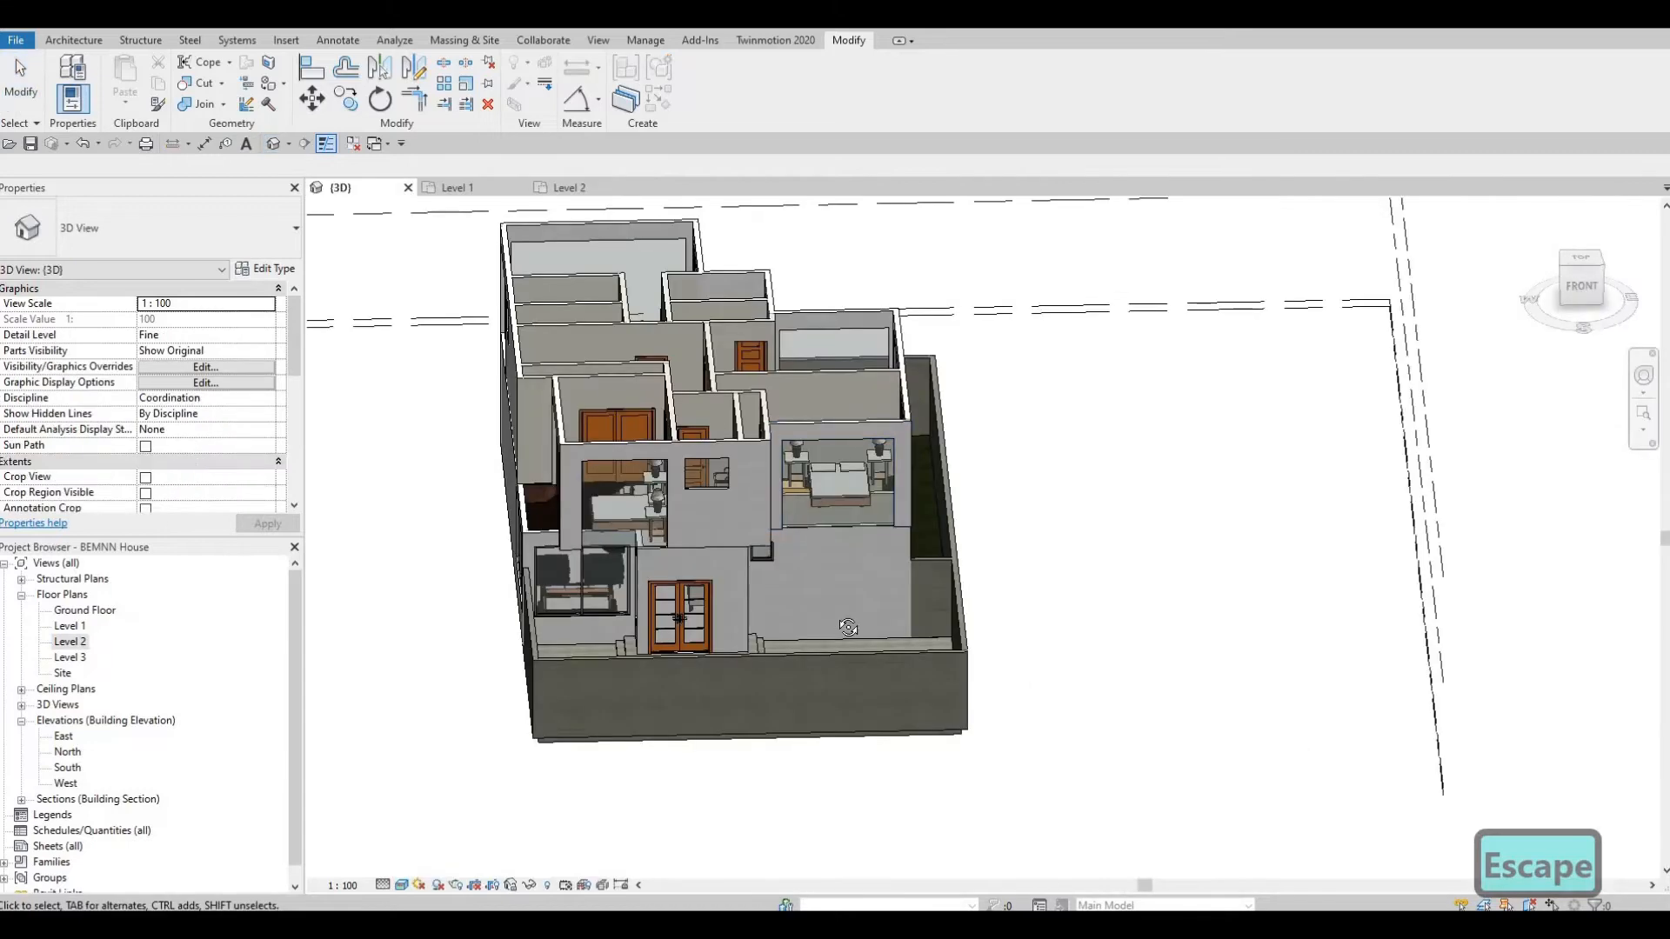
{"action": "middle_click_drag", "start_coordinate": [941, 574], "coordinate": [998, 400], "text": "shift"}
{"action": "scroll", "coordinate": [992, 401], "scroll_direction": "up", "scroll_amount": 4}
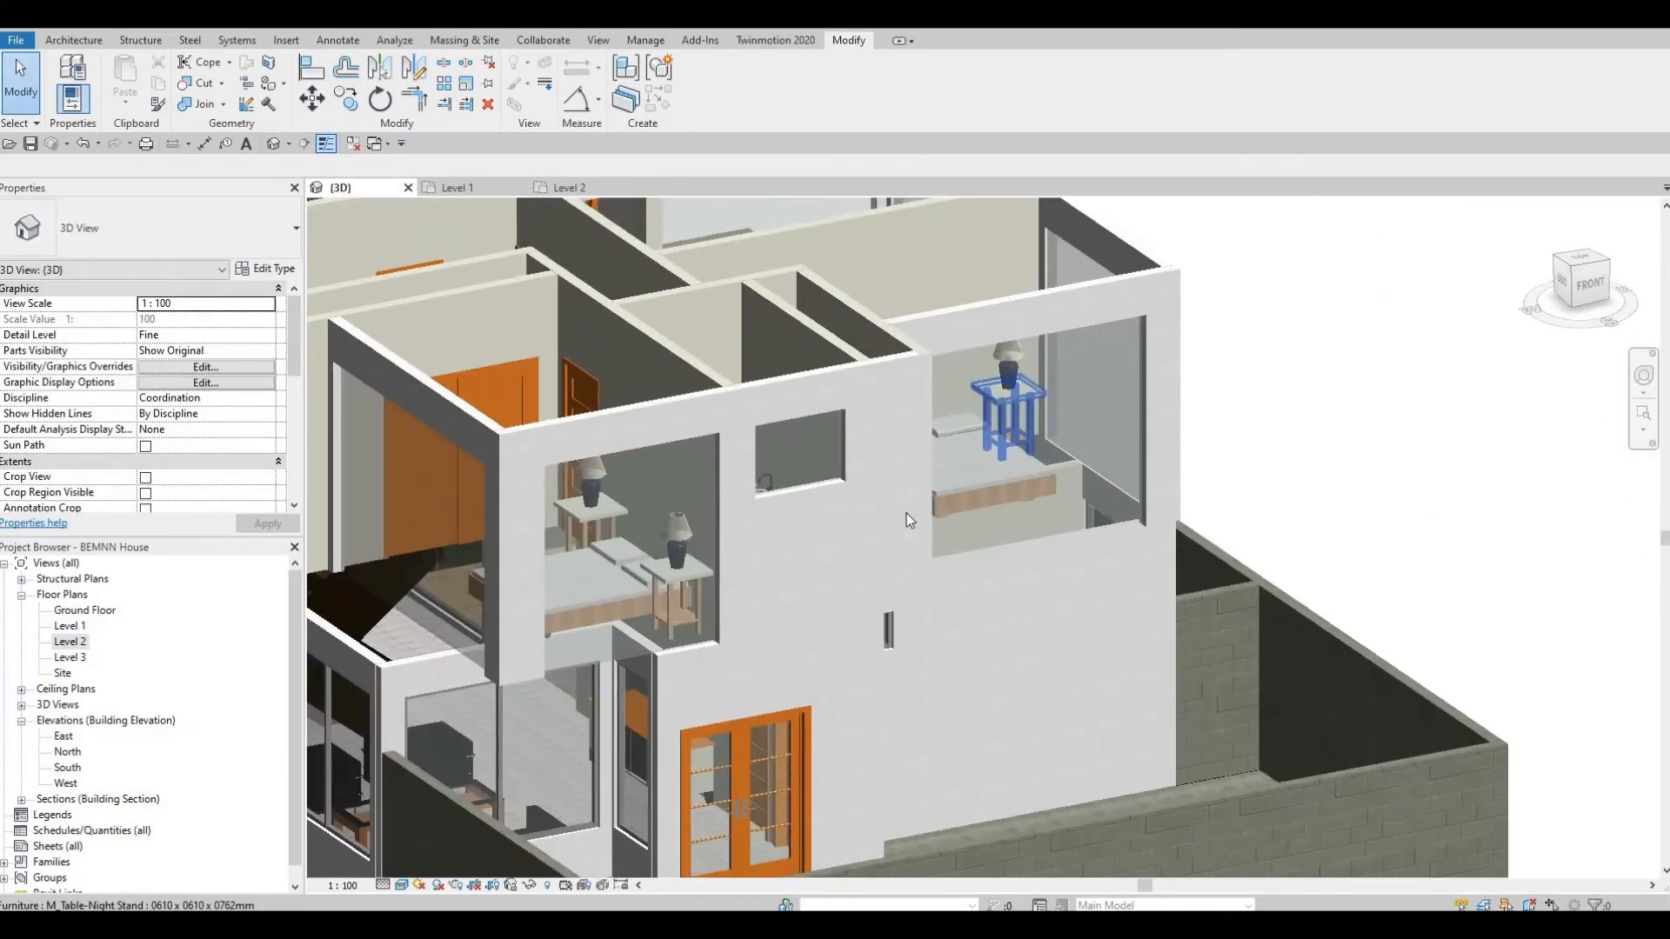
{"action": "middle_click_drag", "start_coordinate": [899, 605], "coordinate": [1215, 602]}
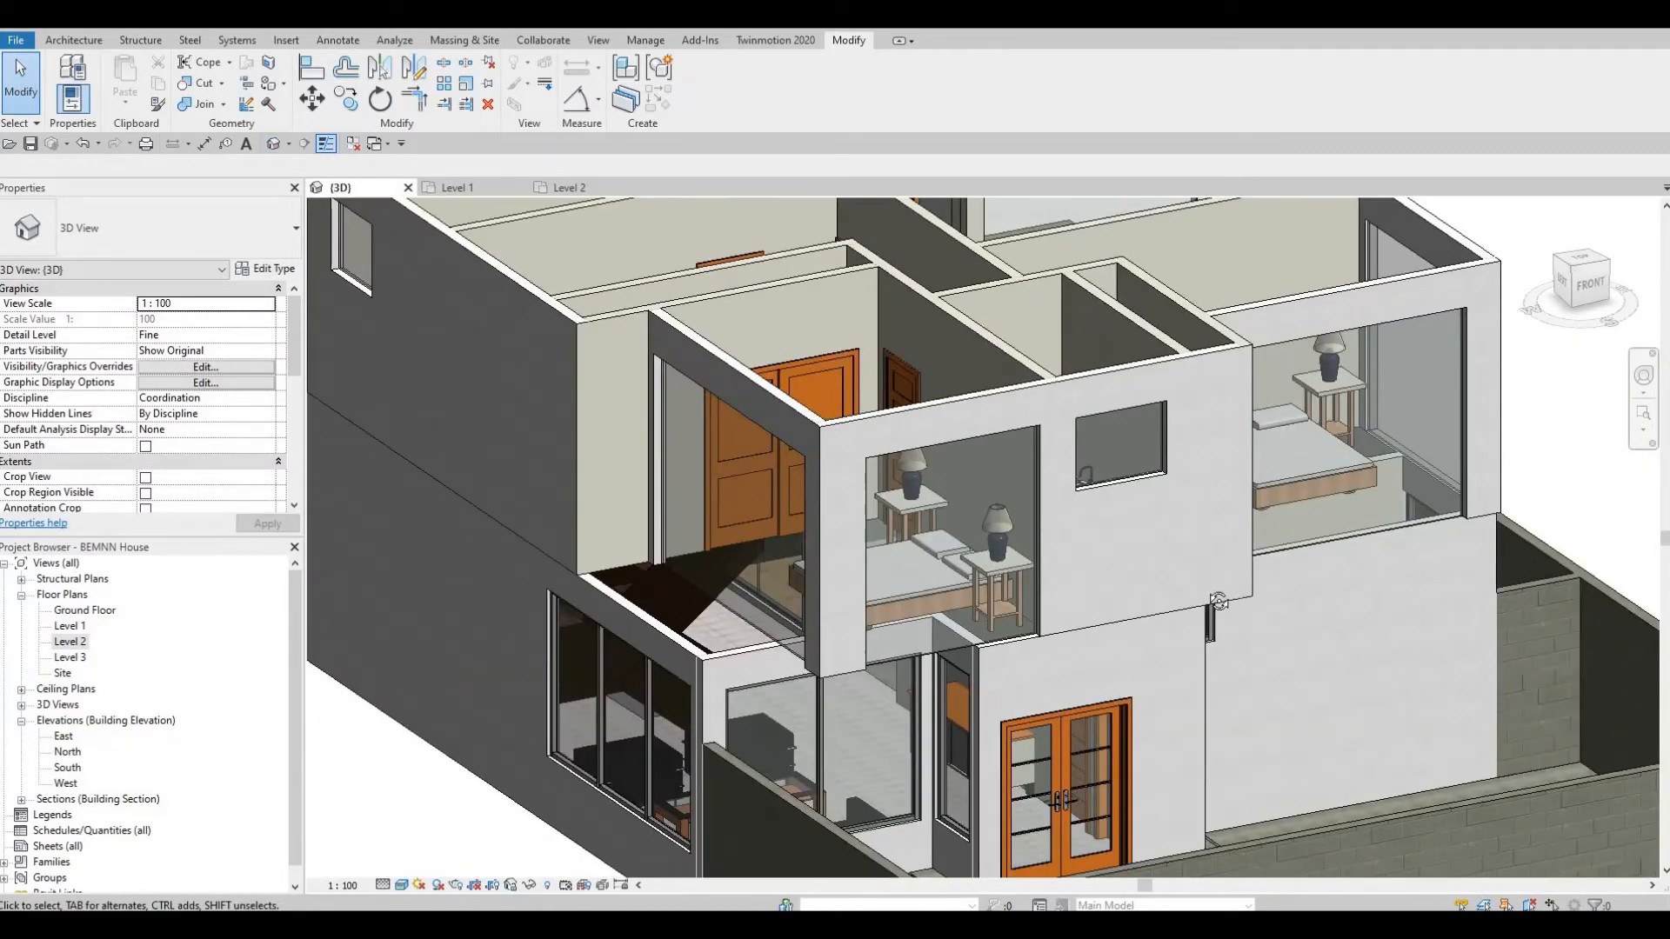
{"action": "middle_click_drag", "start_coordinate": [1070, 513], "coordinate": [1009, 554], "text": "shift"}
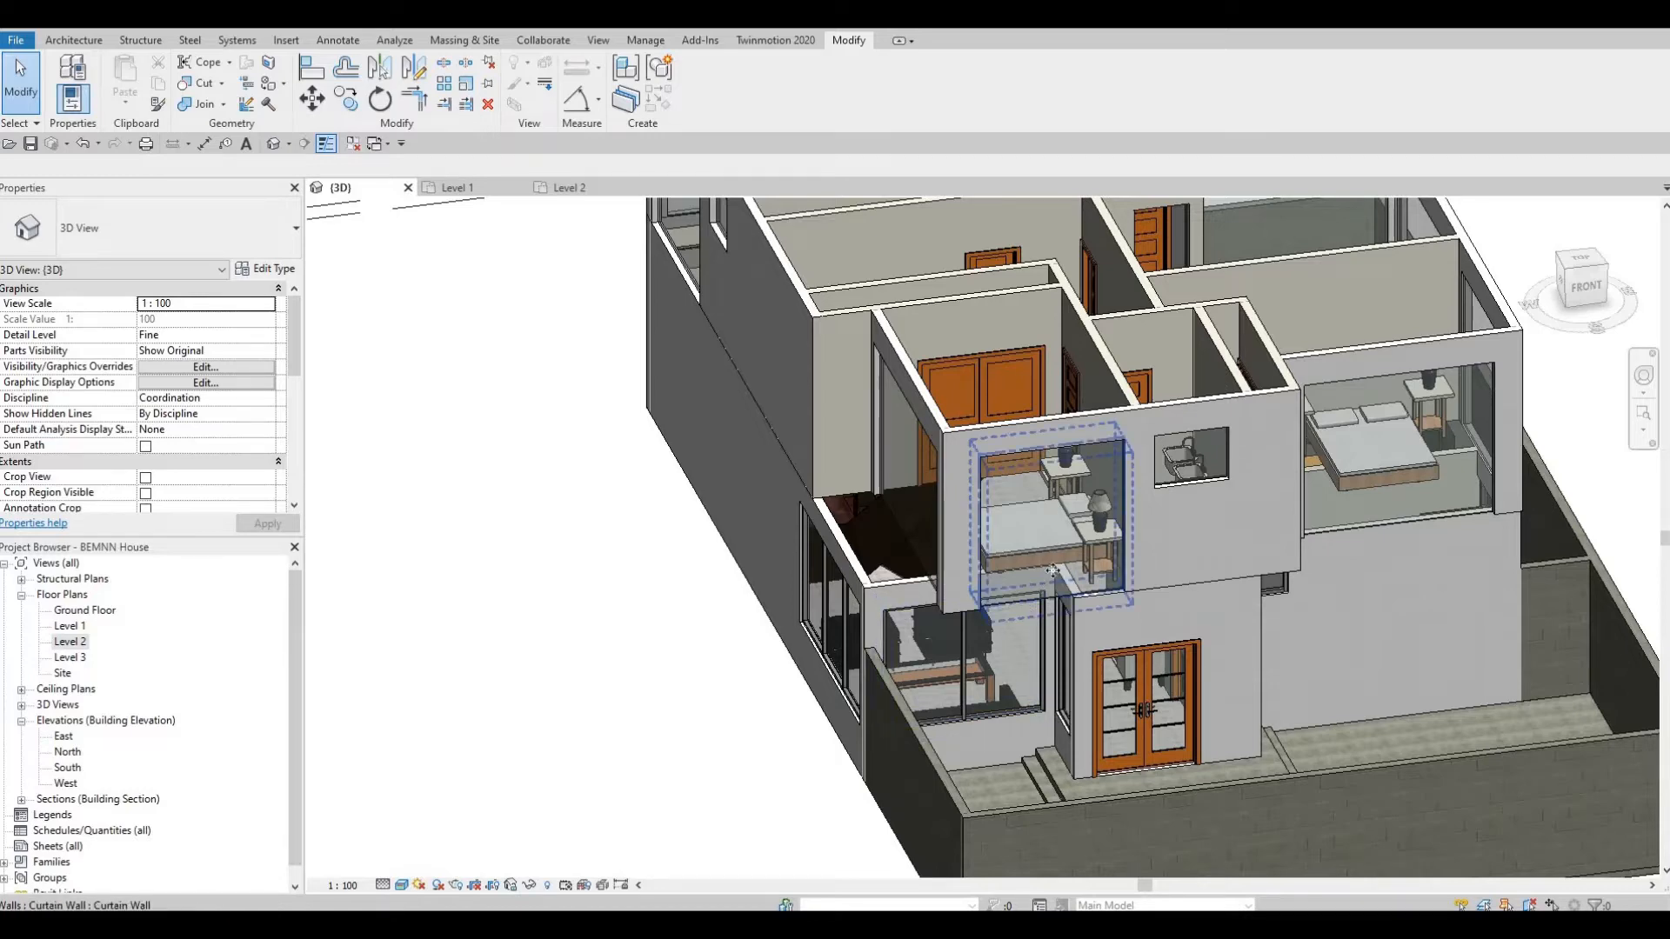
- Raise the base of the southwest bedroom's south curtain wall to leave a wall strip below the glazing
{"action": "left_click", "coordinate": [1026, 602]}
{"action": "scroll", "coordinate": [1030, 605], "scroll_direction": "up", "scroll_amount": 3}
{"action": "scroll", "coordinate": [1054, 626], "scroll_direction": "up", "scroll_amount": 2}
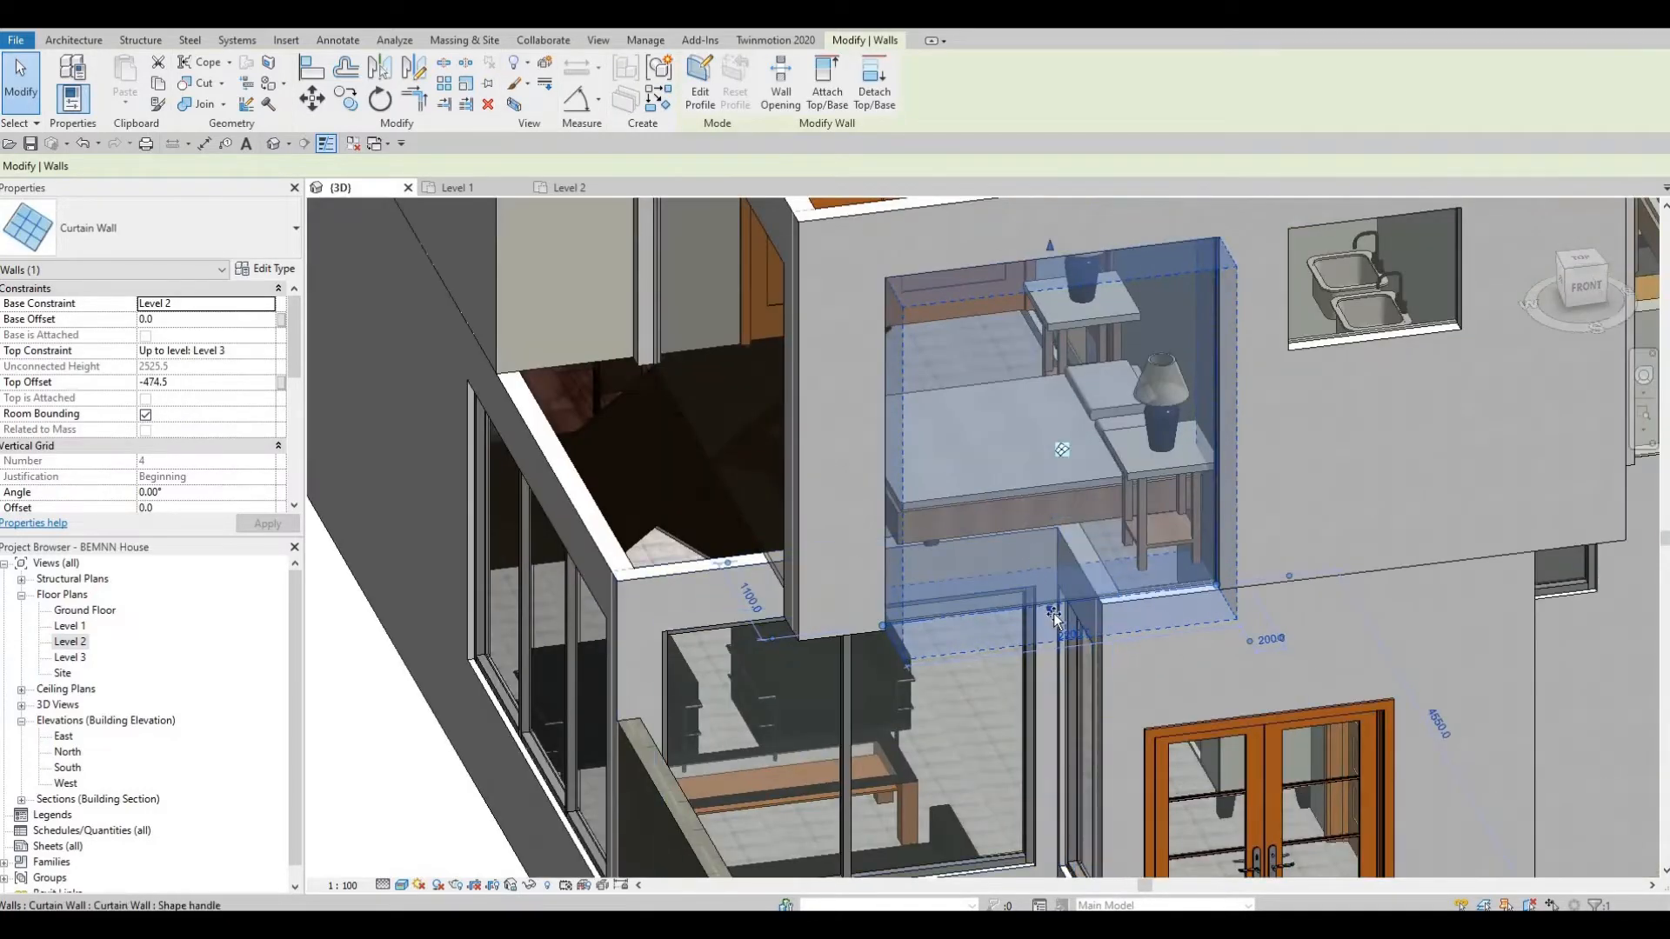
{"action": "left_click_drag", "start_coordinate": [1059, 589], "coordinate": [1059, 599]}
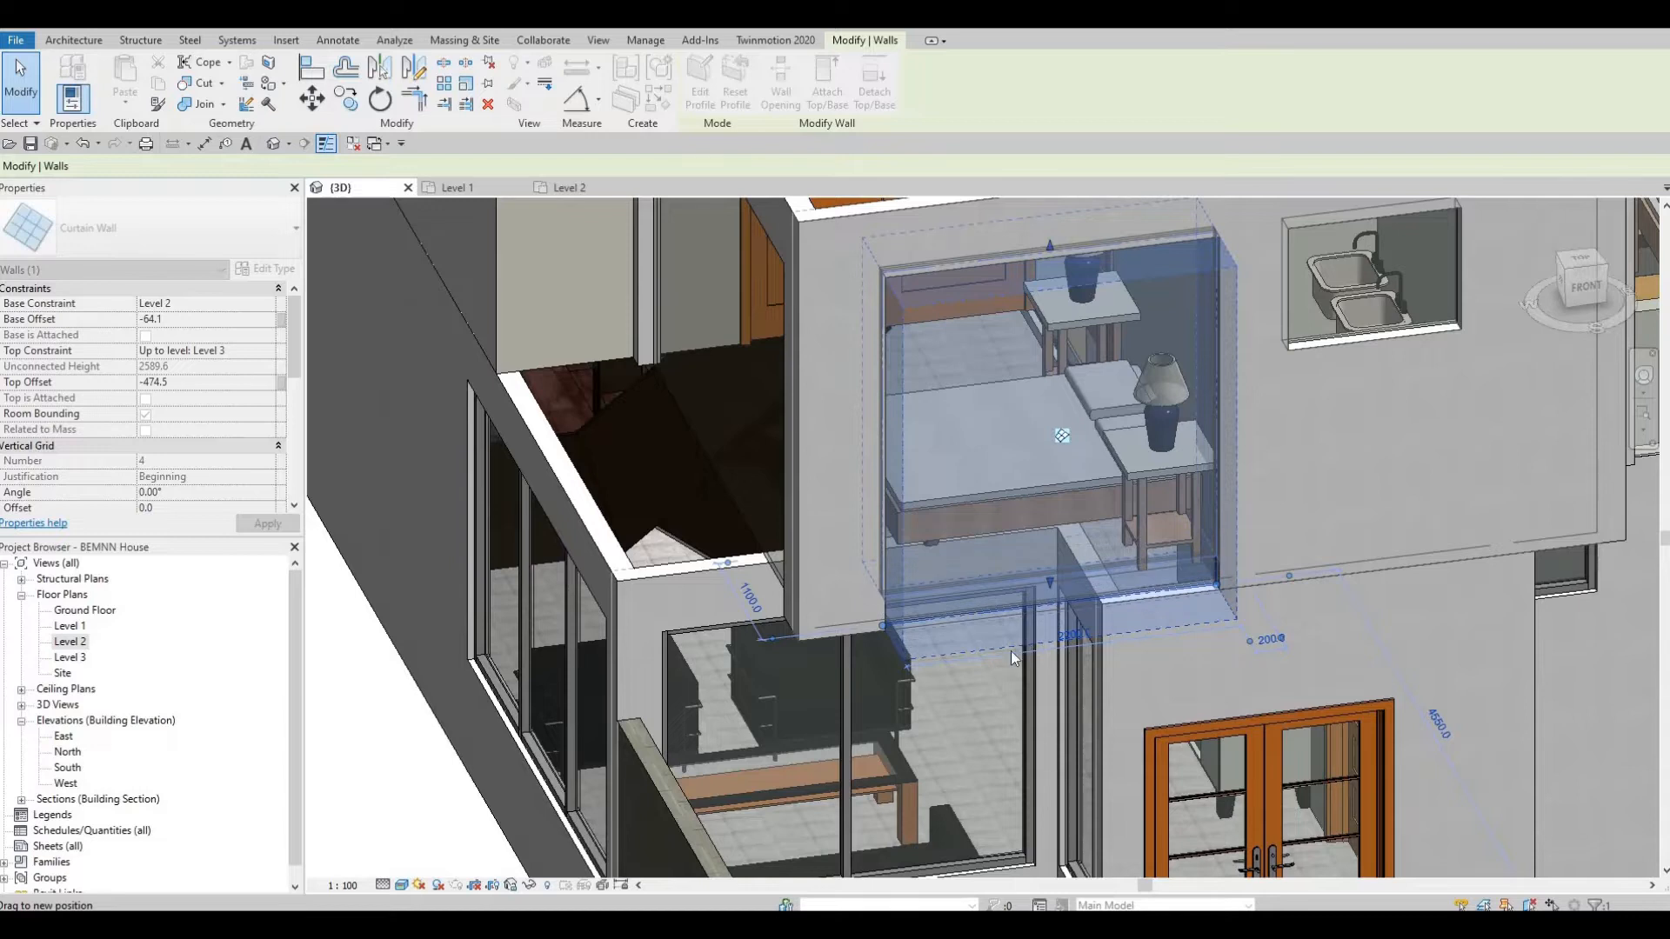
{"action": "left_click_drag", "start_coordinate": [1013, 659], "coordinate": [988, 681]}
{"action": "key", "text": "Escape"}
{"action": "key", "text": "Escape"}
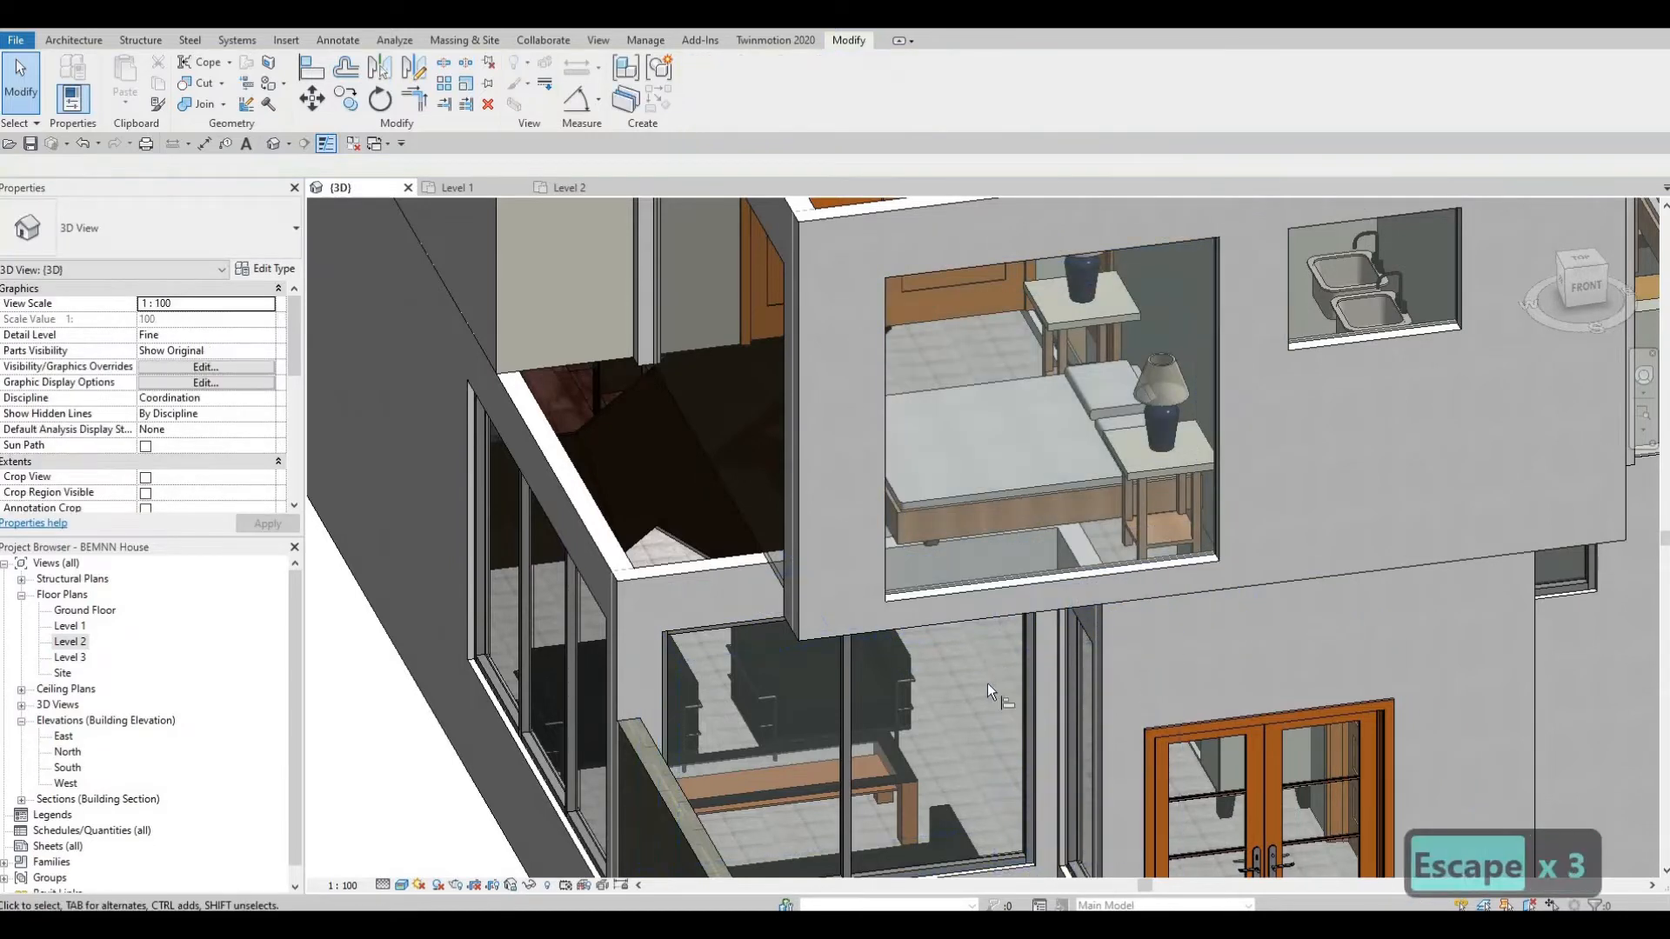
- Align the bases of the northwest bedroom's west and north curtain walls with the raised base of the south window
{"action": "key", "text": "a"}
{"action": "key", "text": "l"}
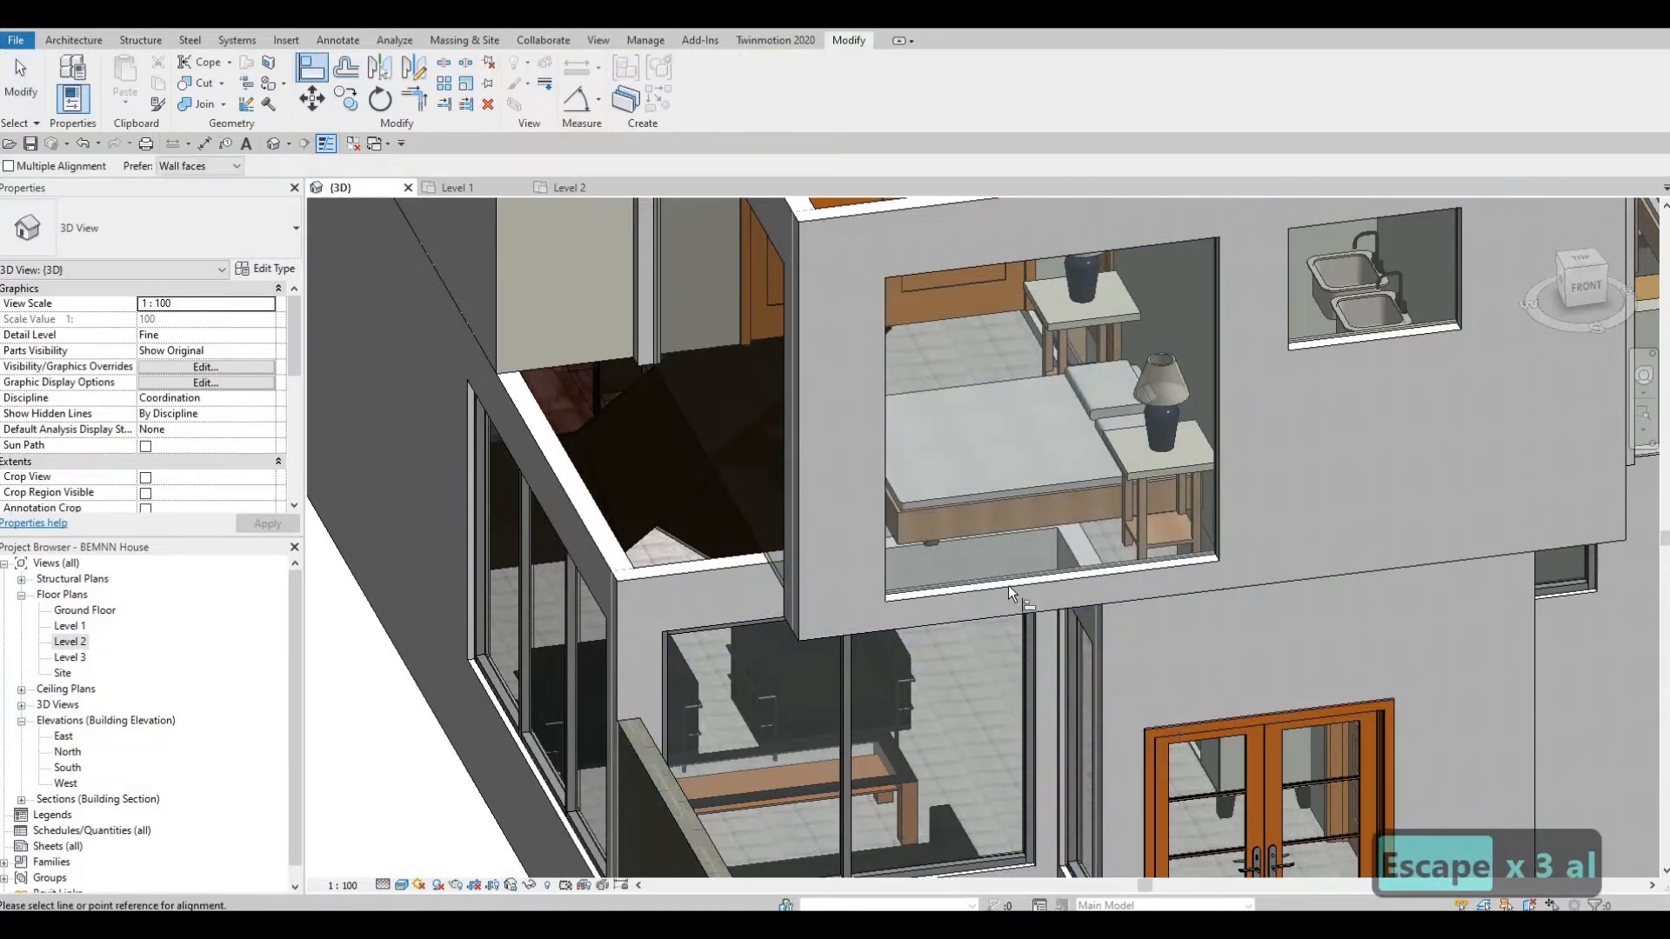
{"action": "left_click", "coordinate": [948, 654]}
{"action": "scroll", "coordinate": [942, 663], "scroll_direction": "down", "scroll_amount": 3}
{"action": "middle_click_drag", "start_coordinate": [1207, 719], "coordinate": [1203, 801], "text": "shift"}
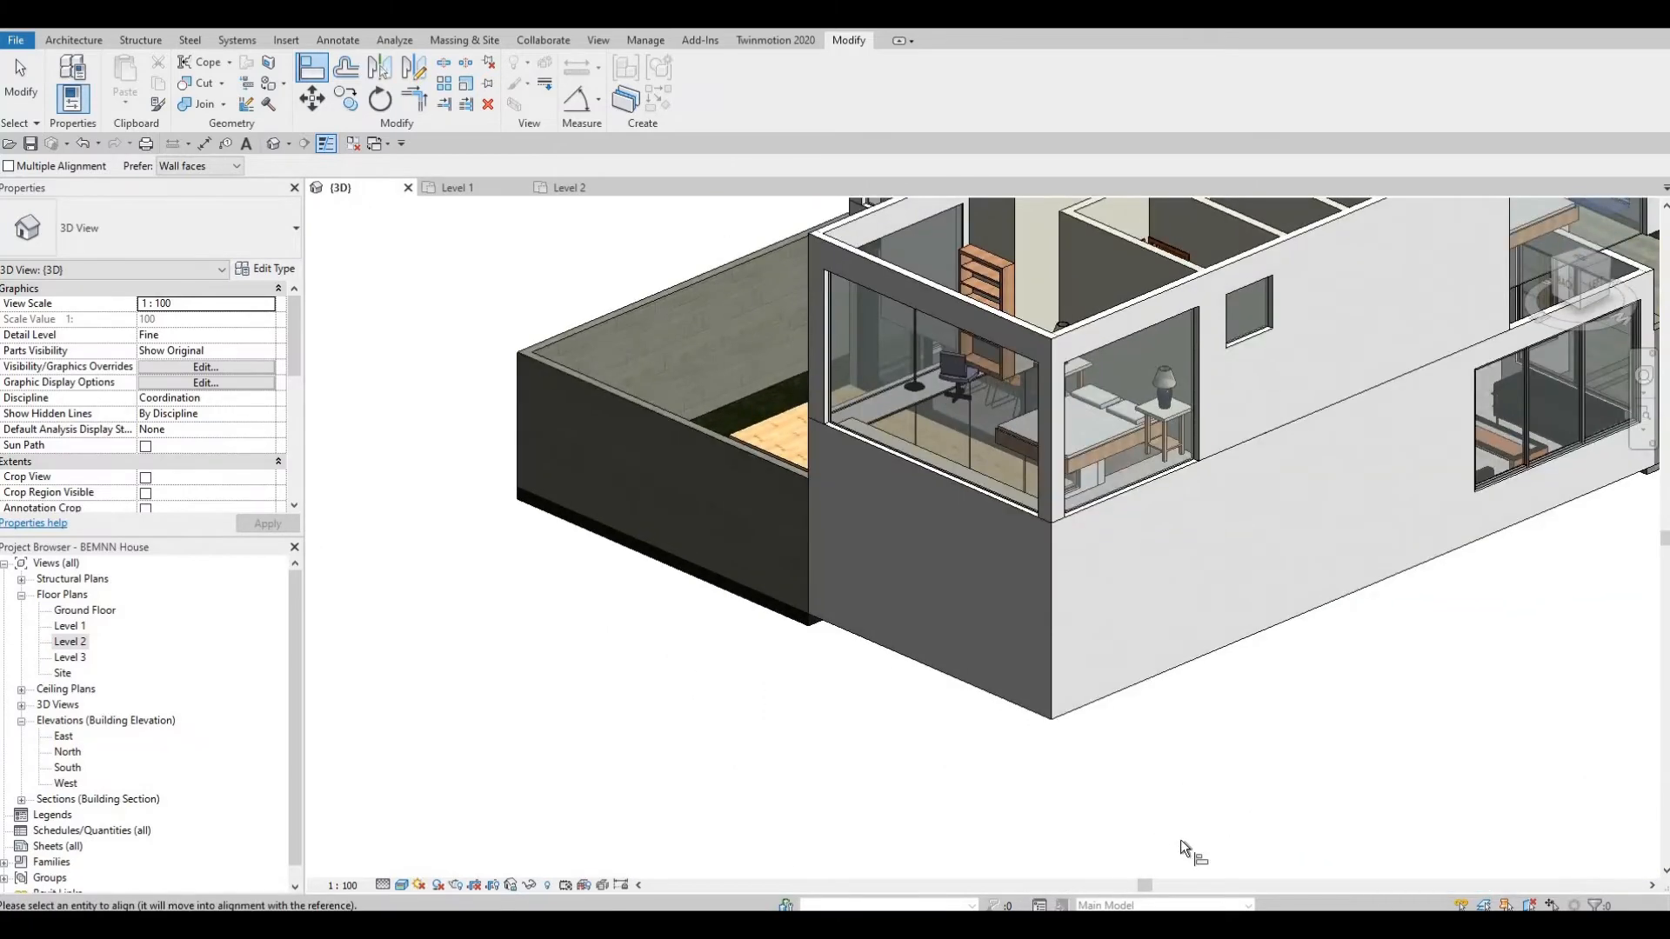
{"action": "middle_click_drag", "start_coordinate": [1112, 519], "coordinate": [1112, 498], "text": "shift"}
{"action": "left_click", "coordinate": [1108, 512]}
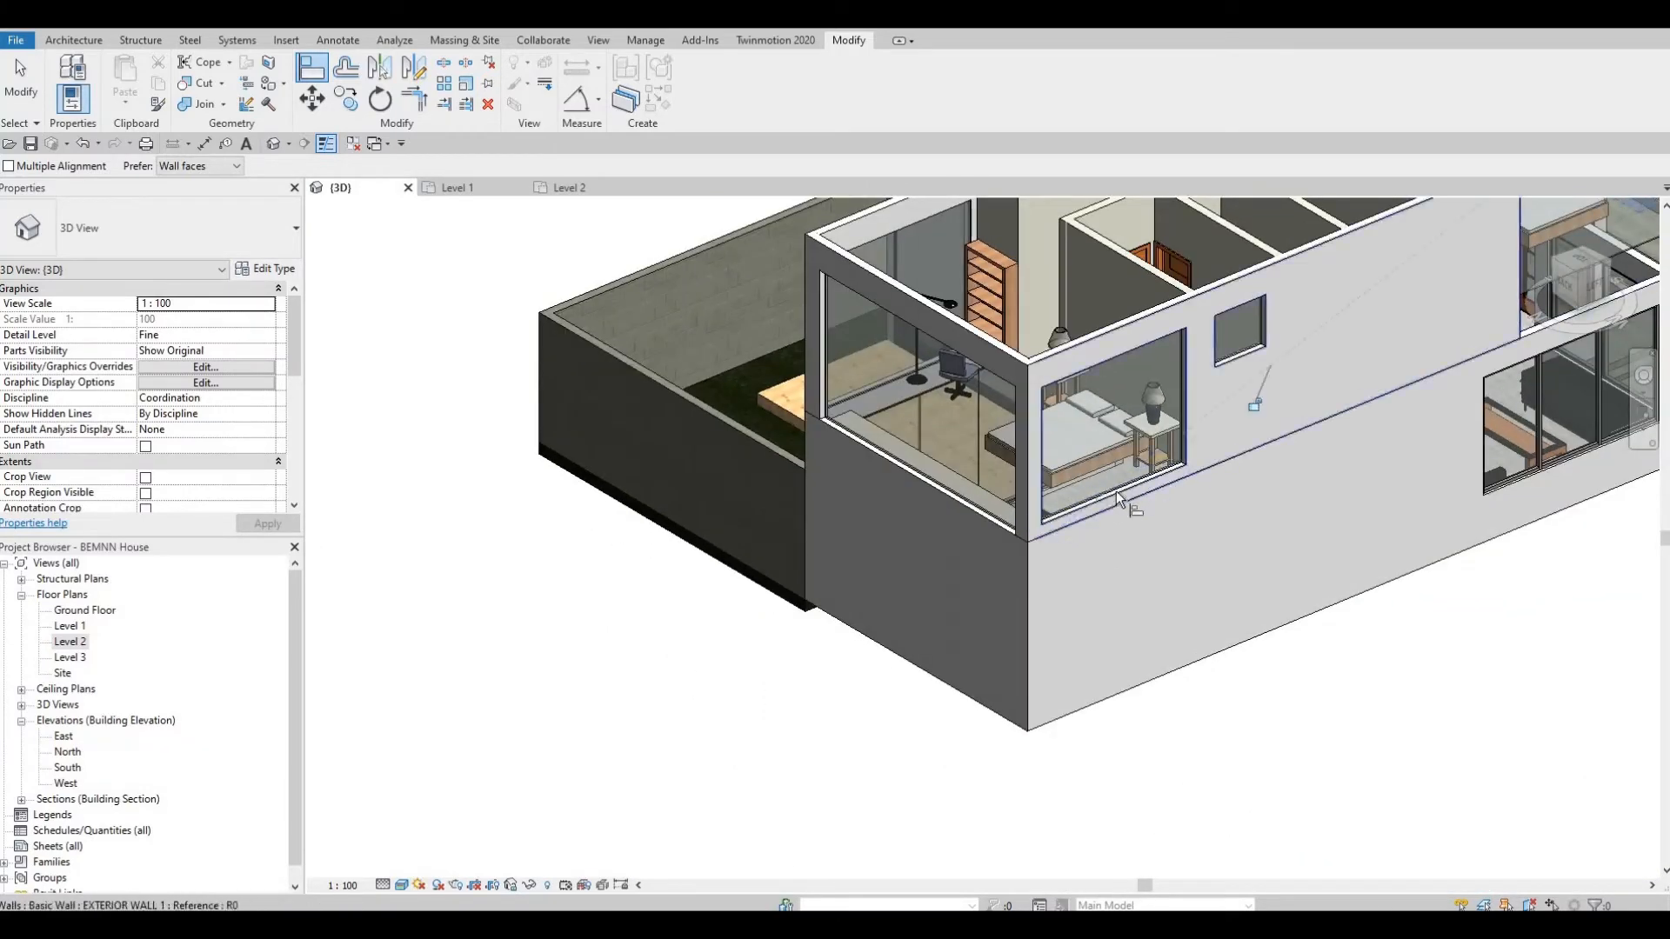
{"action": "left_click", "coordinate": [1117, 494]}
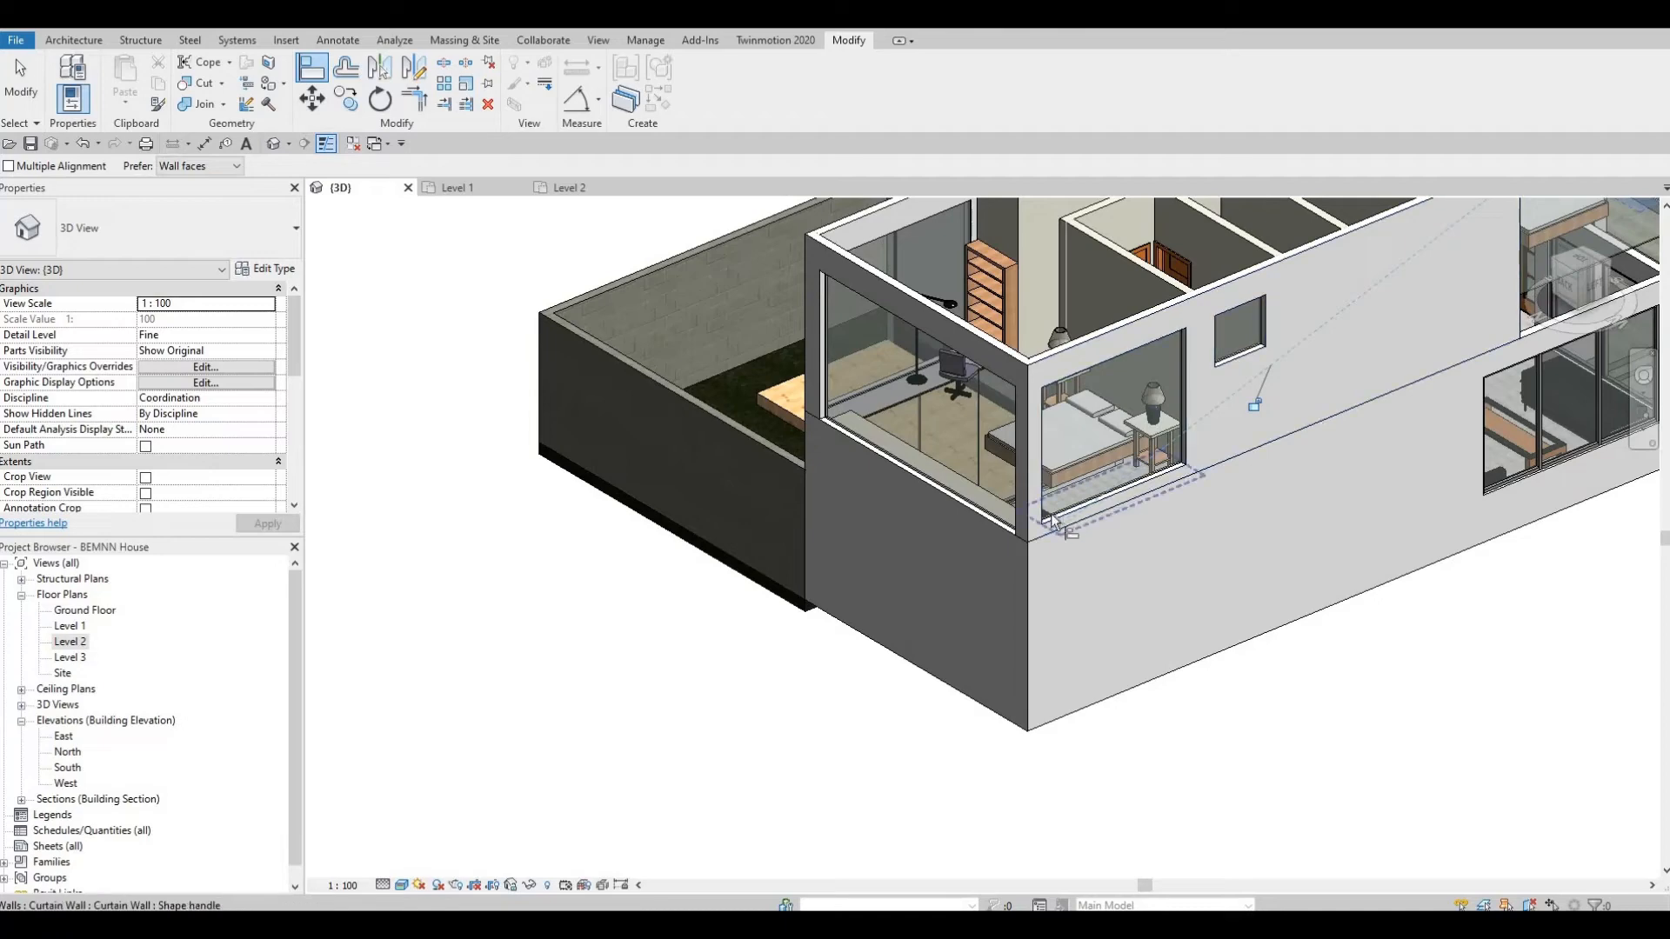
{"action": "left_click", "coordinate": [978, 498]}
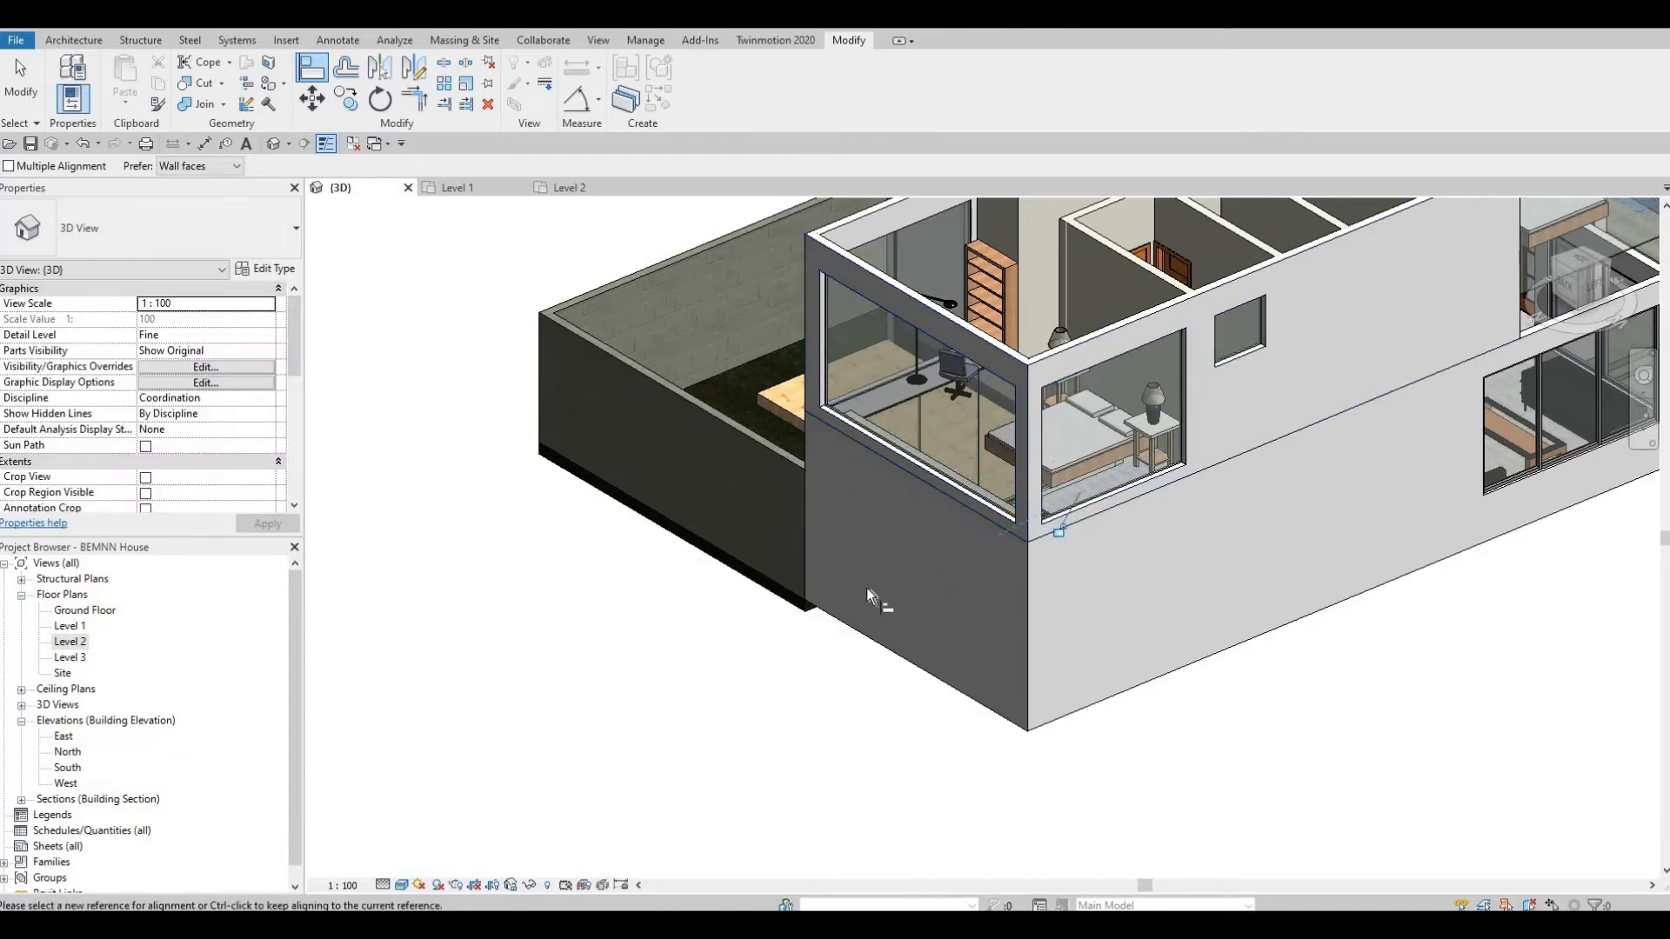
{"action": "middle_click_drag", "start_coordinate": [866, 588], "coordinate": [1035, 561], "text": "shift"}
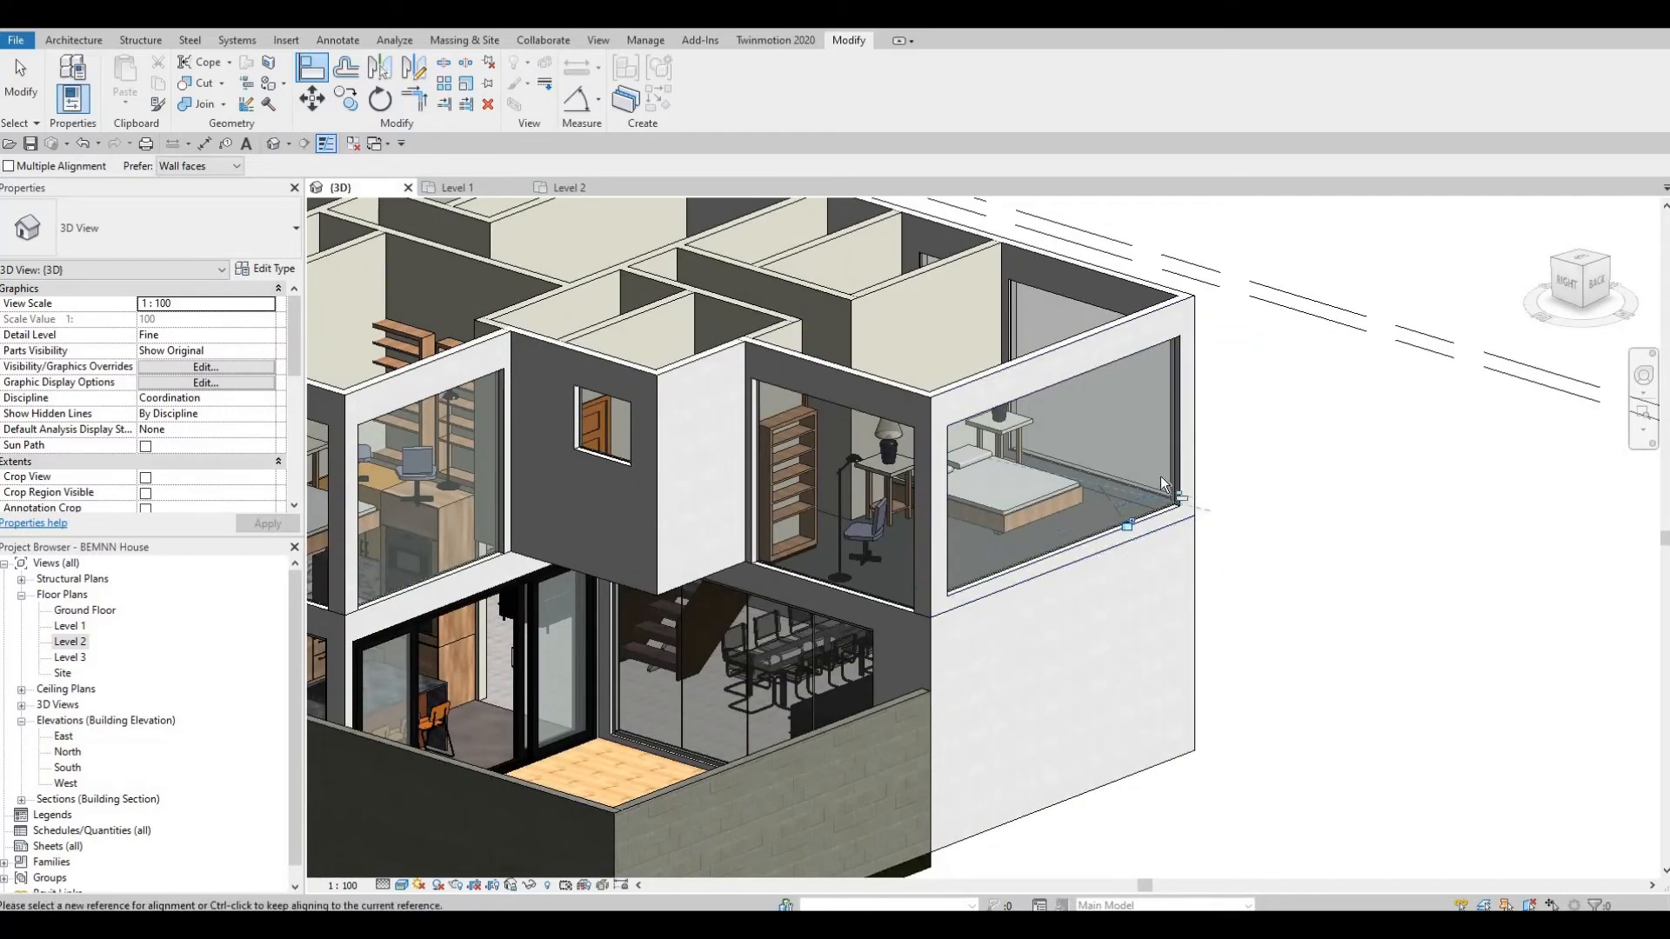
{"action": "middle_click_drag", "start_coordinate": [1161, 477], "coordinate": [1087, 504], "text": "shift"}
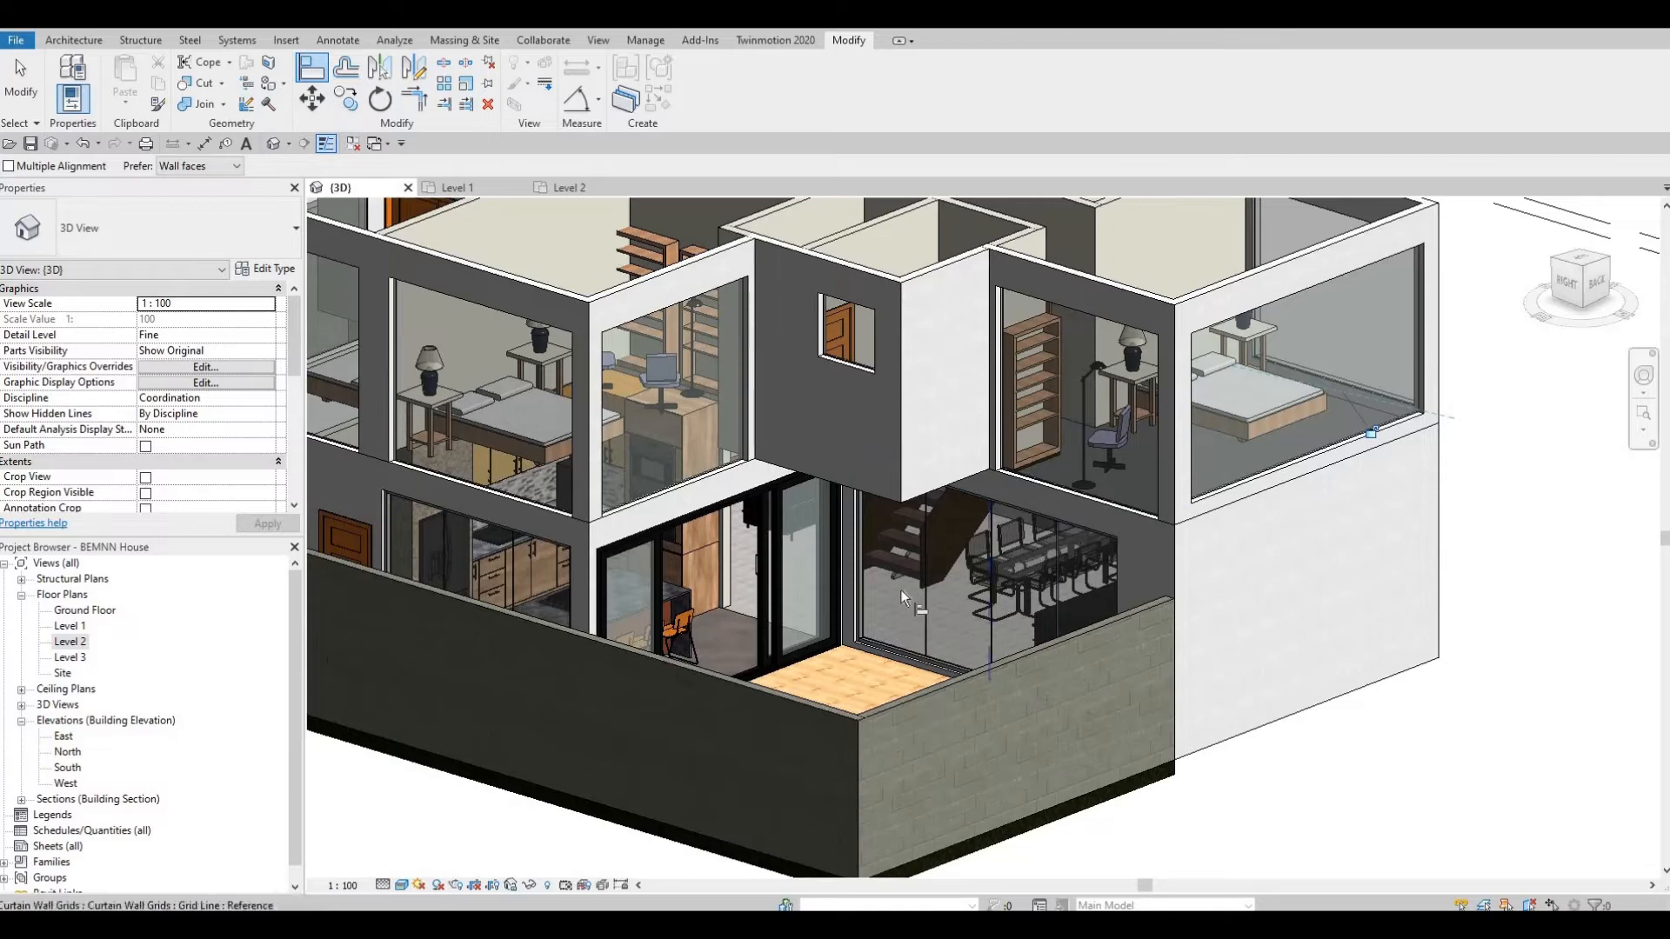
{"action": "middle_click_drag", "start_coordinate": [965, 672], "coordinate": [1193, 424], "text": "shift"}
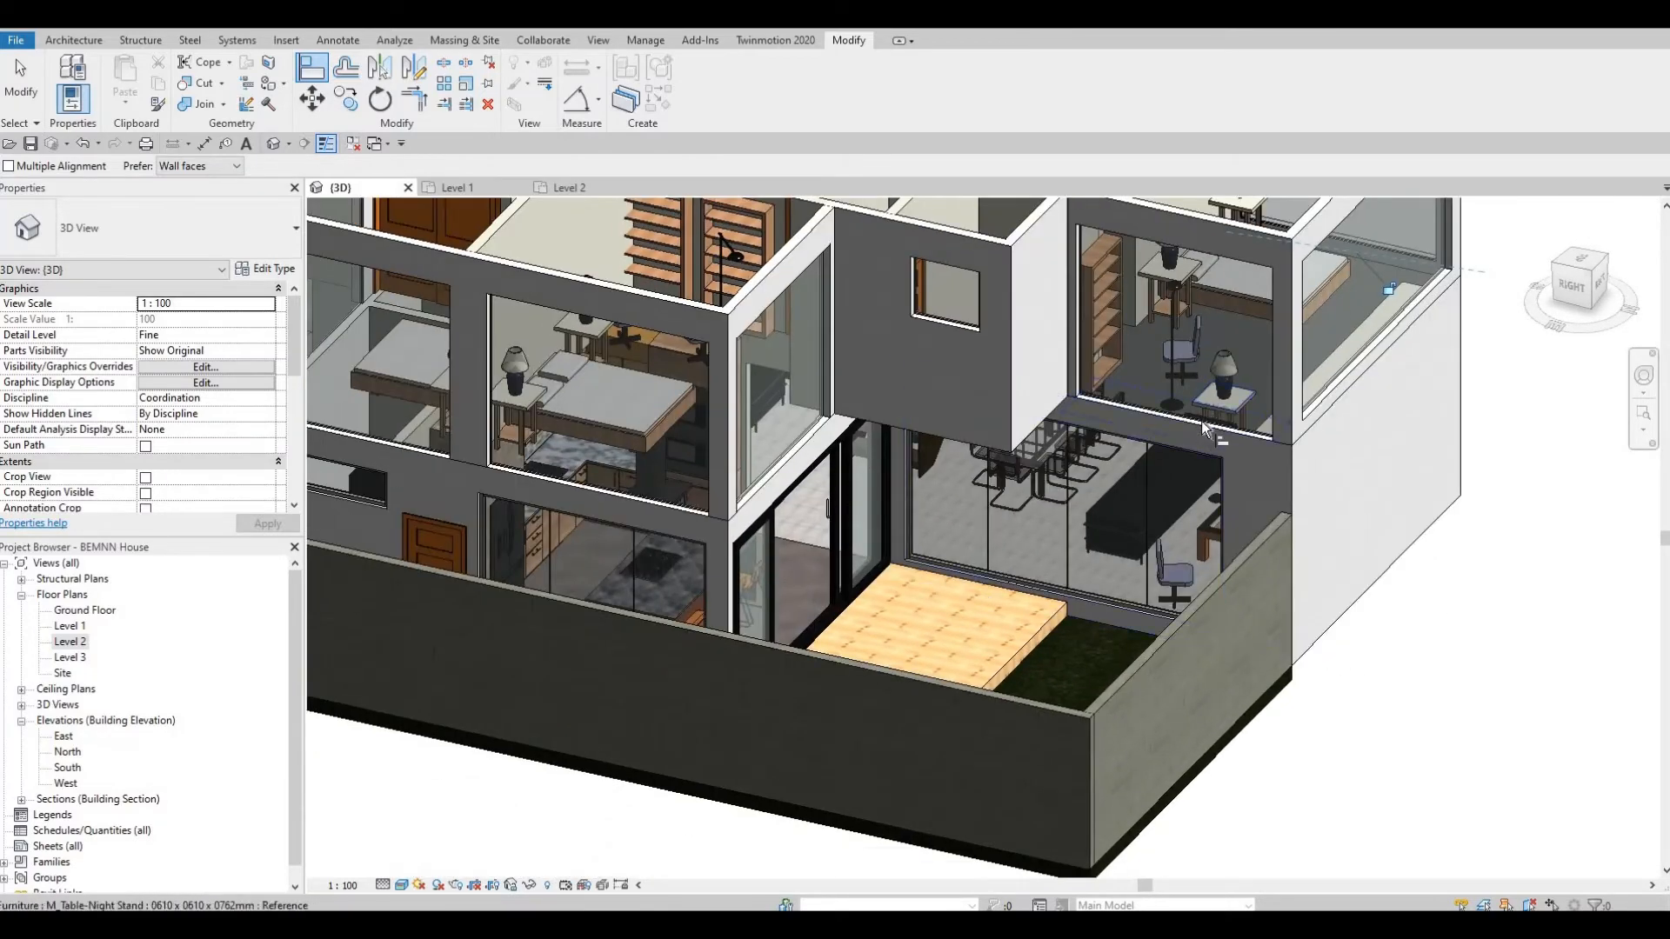
{"action": "left_click", "coordinate": [614, 483]}
{"action": "key", "text": "Escape"}
{"action": "key", "text": "Escape"}
{"action": "key", "text": "Escape"}
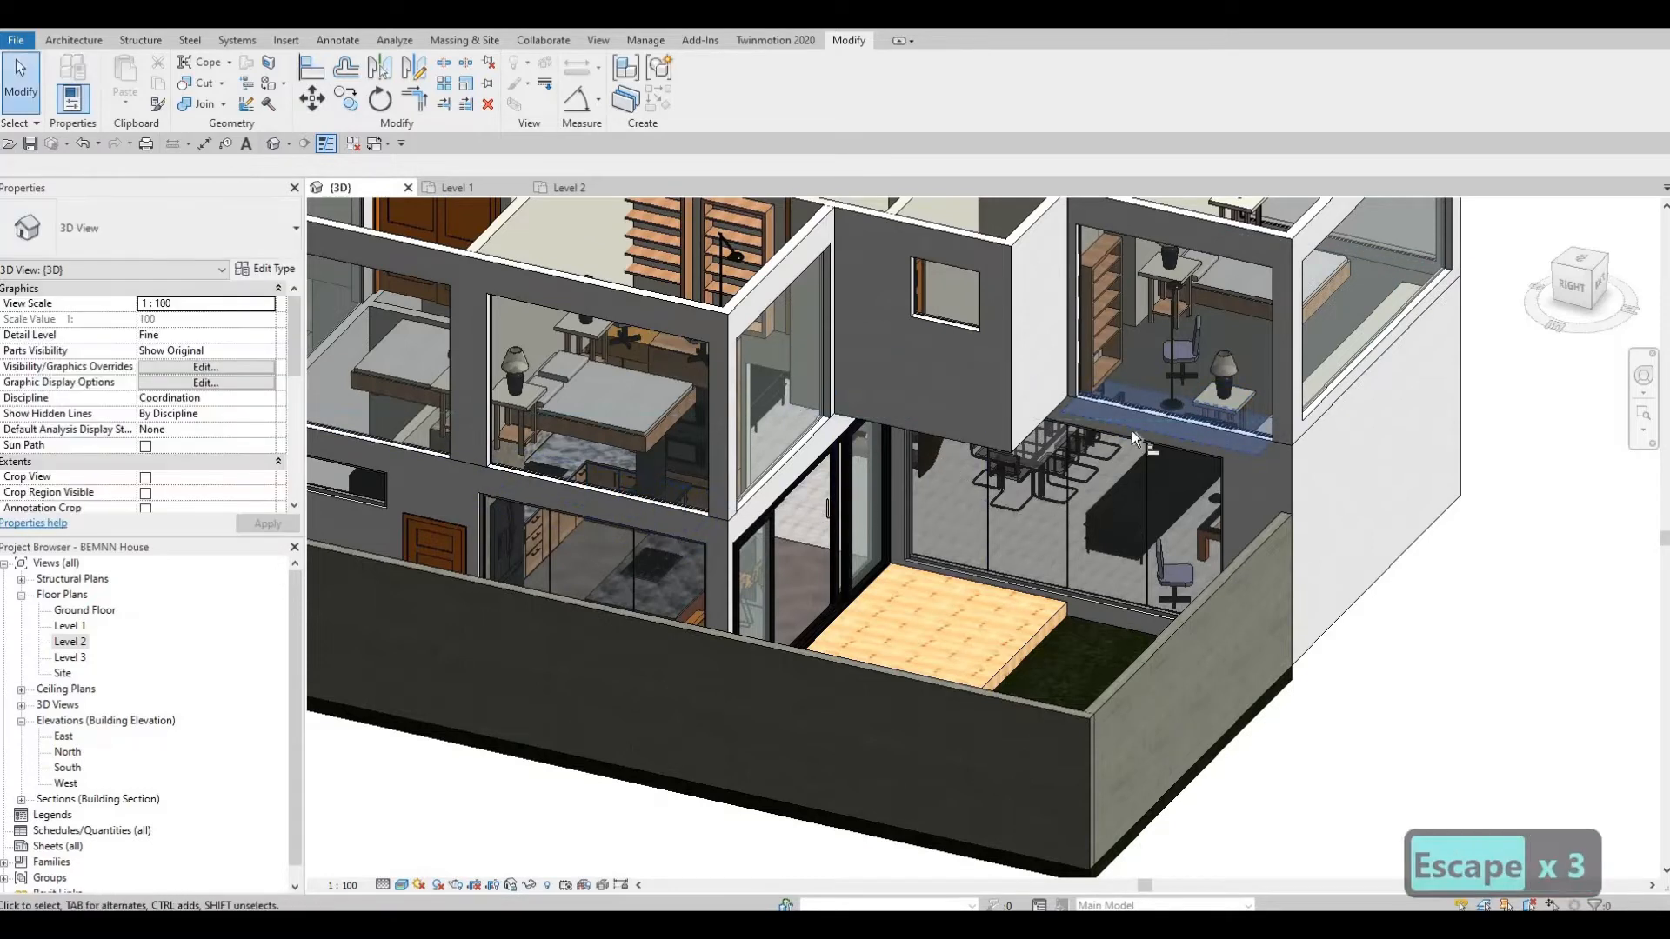
{"action": "key", "text": "a"}
{"action": "key", "text": "l"}
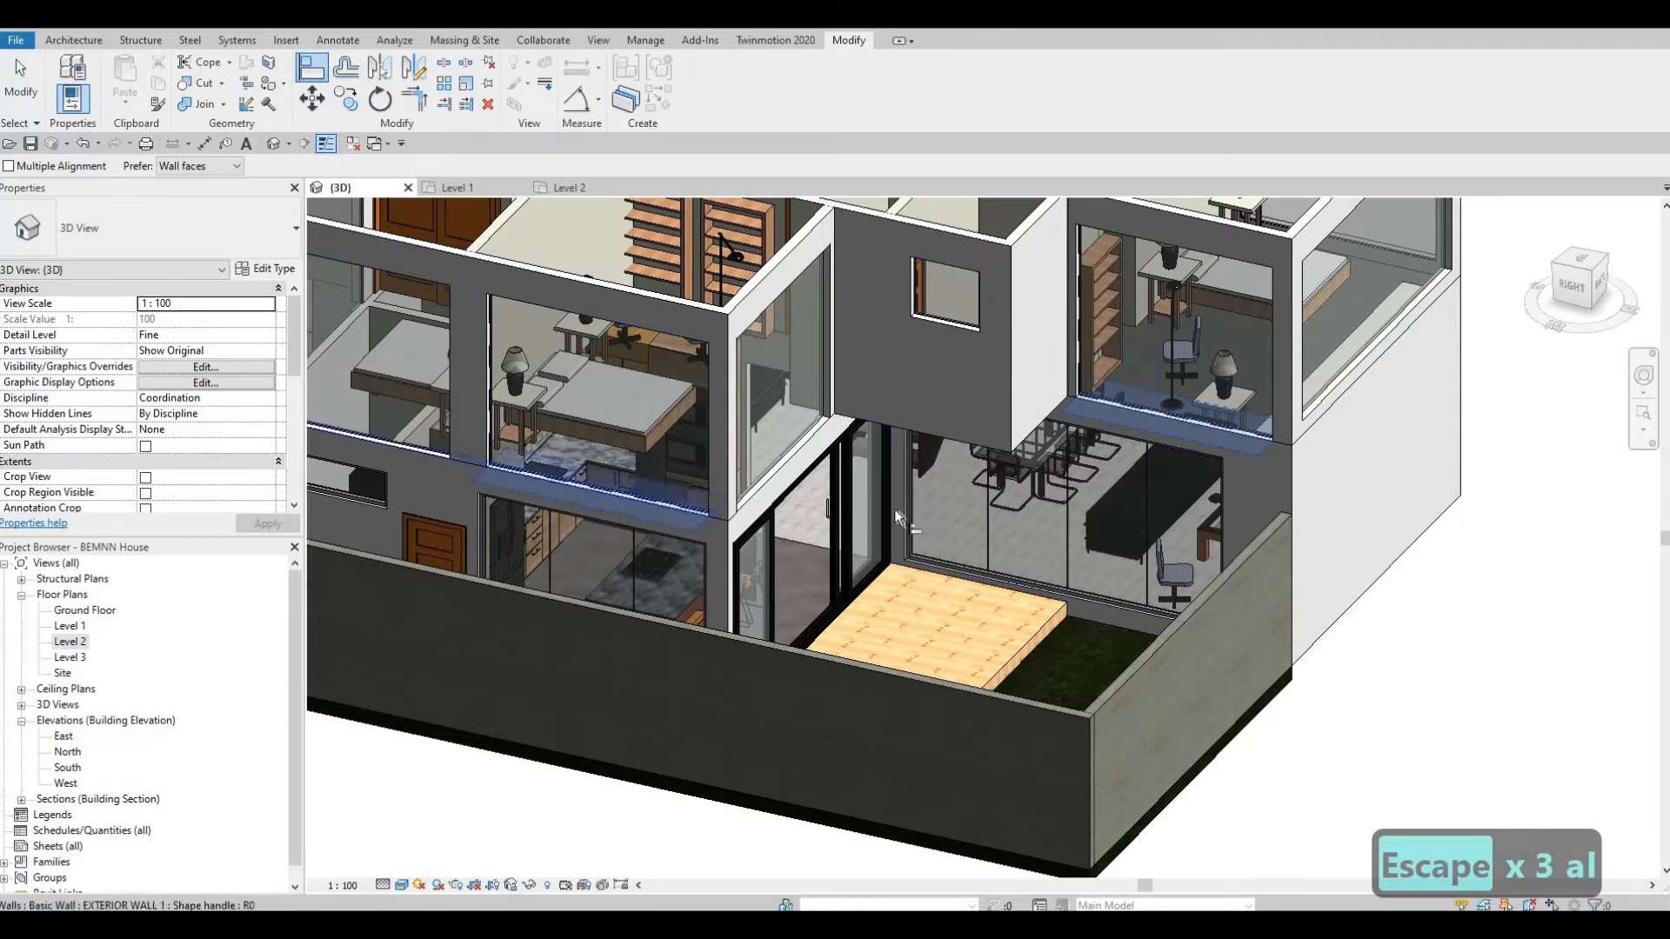
{"action": "key", "text": "Escape"}
{"action": "key", "text": "Escape"}
{"action": "key", "text": "Escape"}
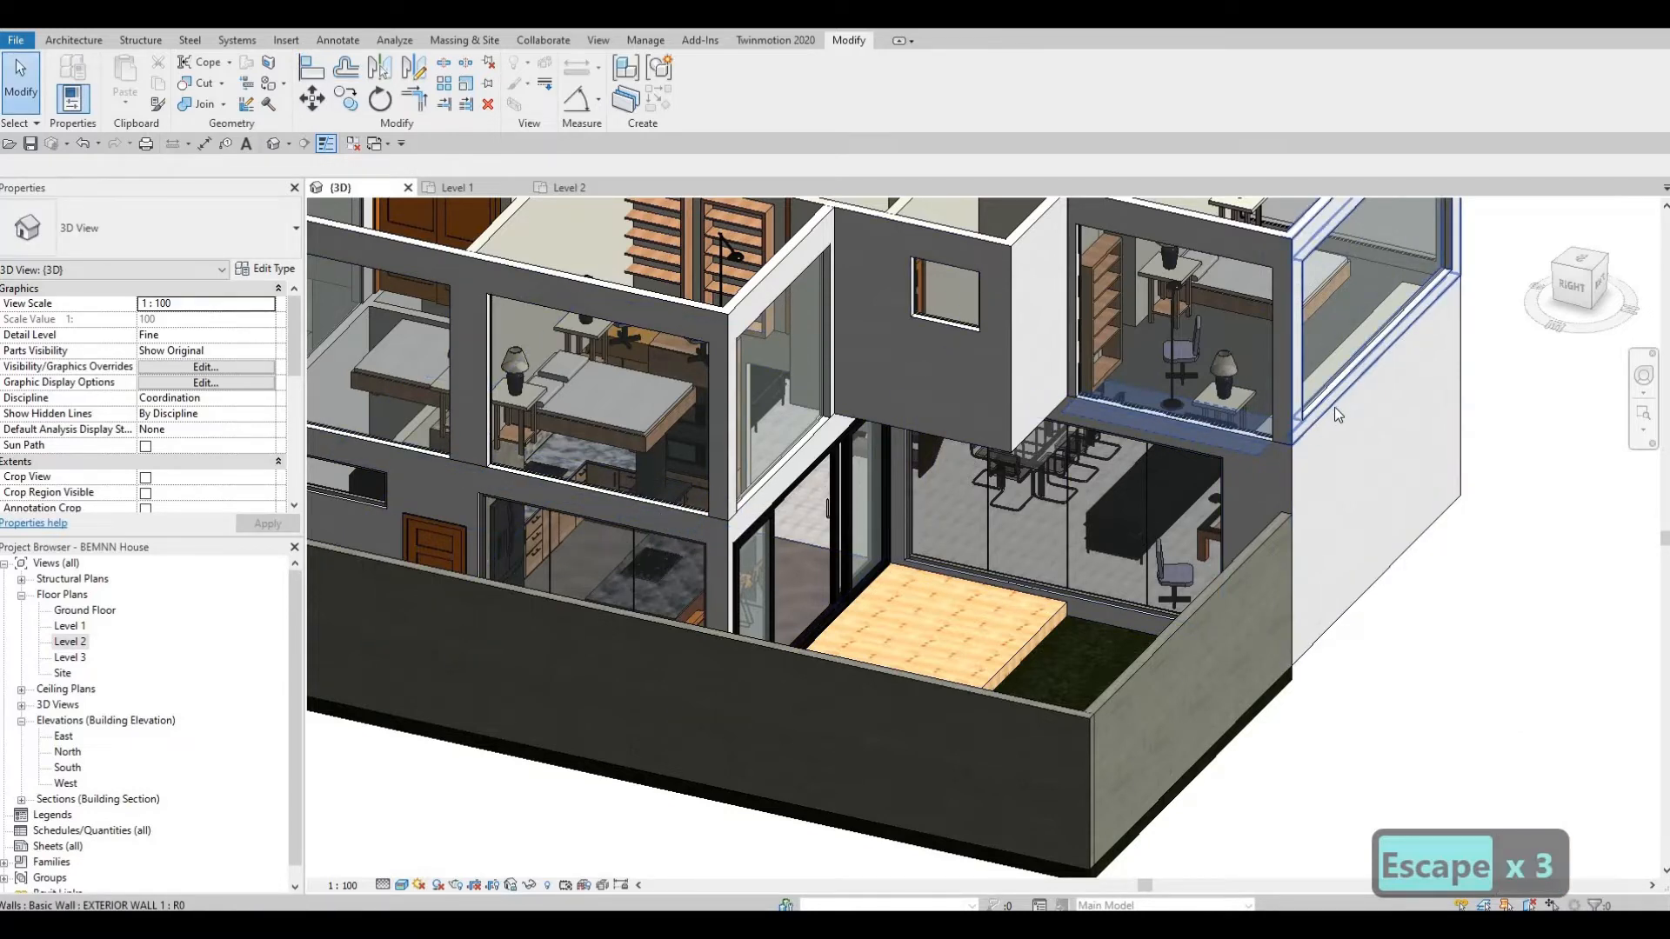
- Align the bases of the east facade bedrooms' curtain walls with the raised base of the northwest bedroom's north window
{"action": "key", "text": "a"}
{"action": "key", "text": "l"}
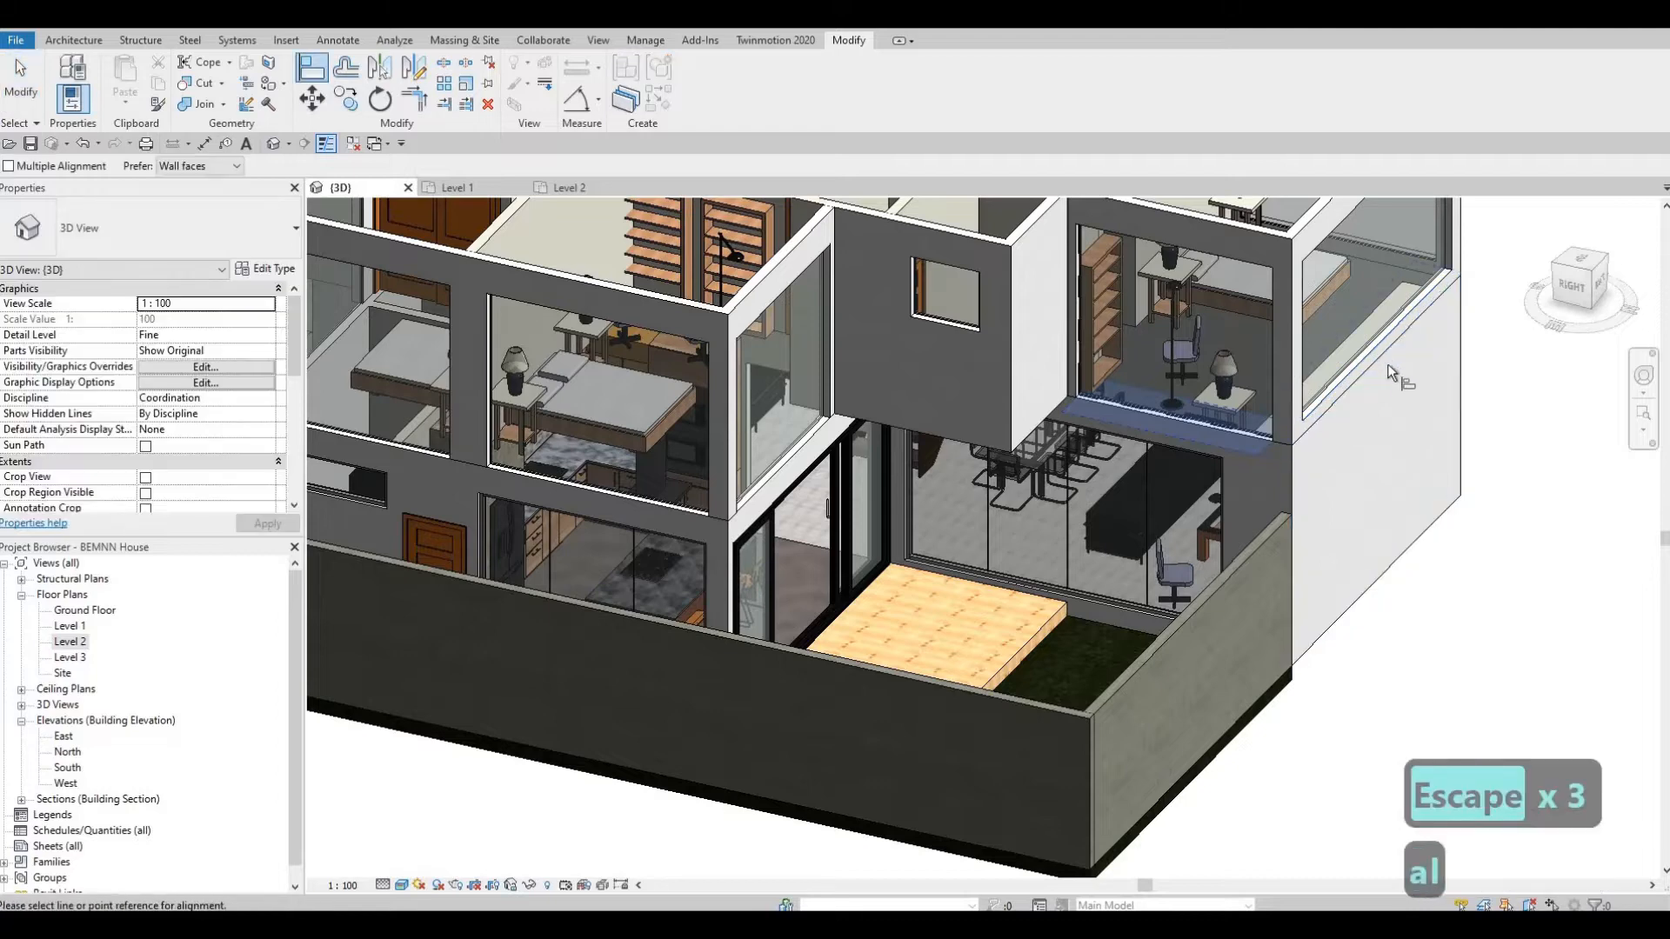
{"action": "left_click", "coordinate": [1386, 365]}
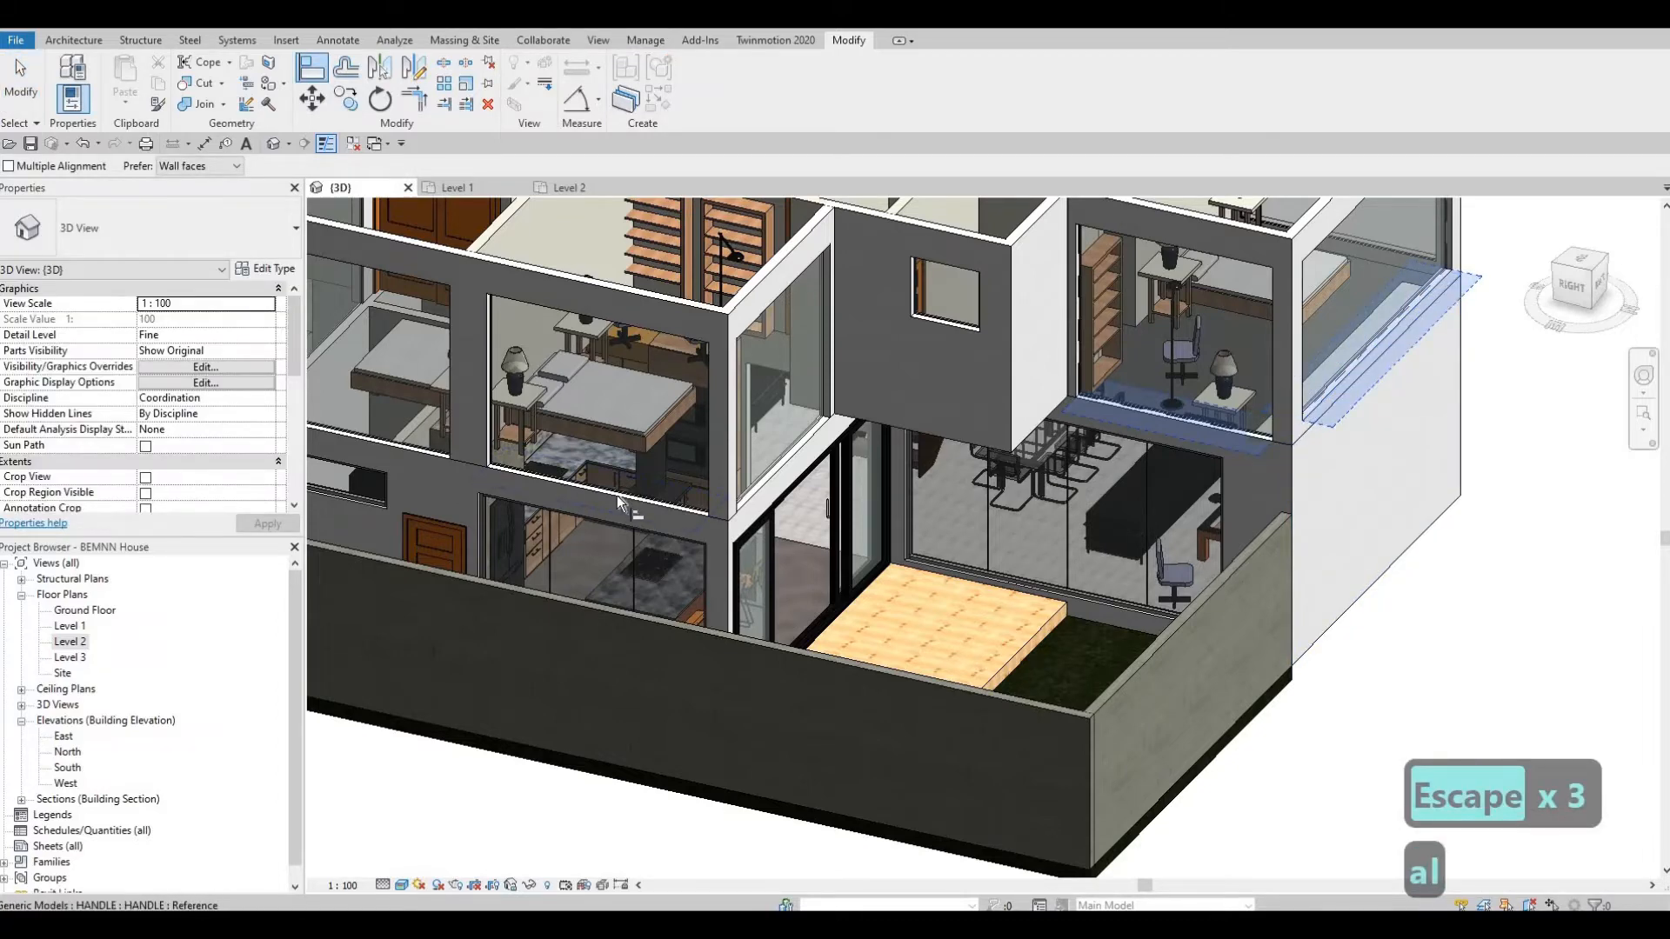
{"action": "middle_click_drag", "start_coordinate": [618, 503], "coordinate": [1208, 561], "text": "shift"}
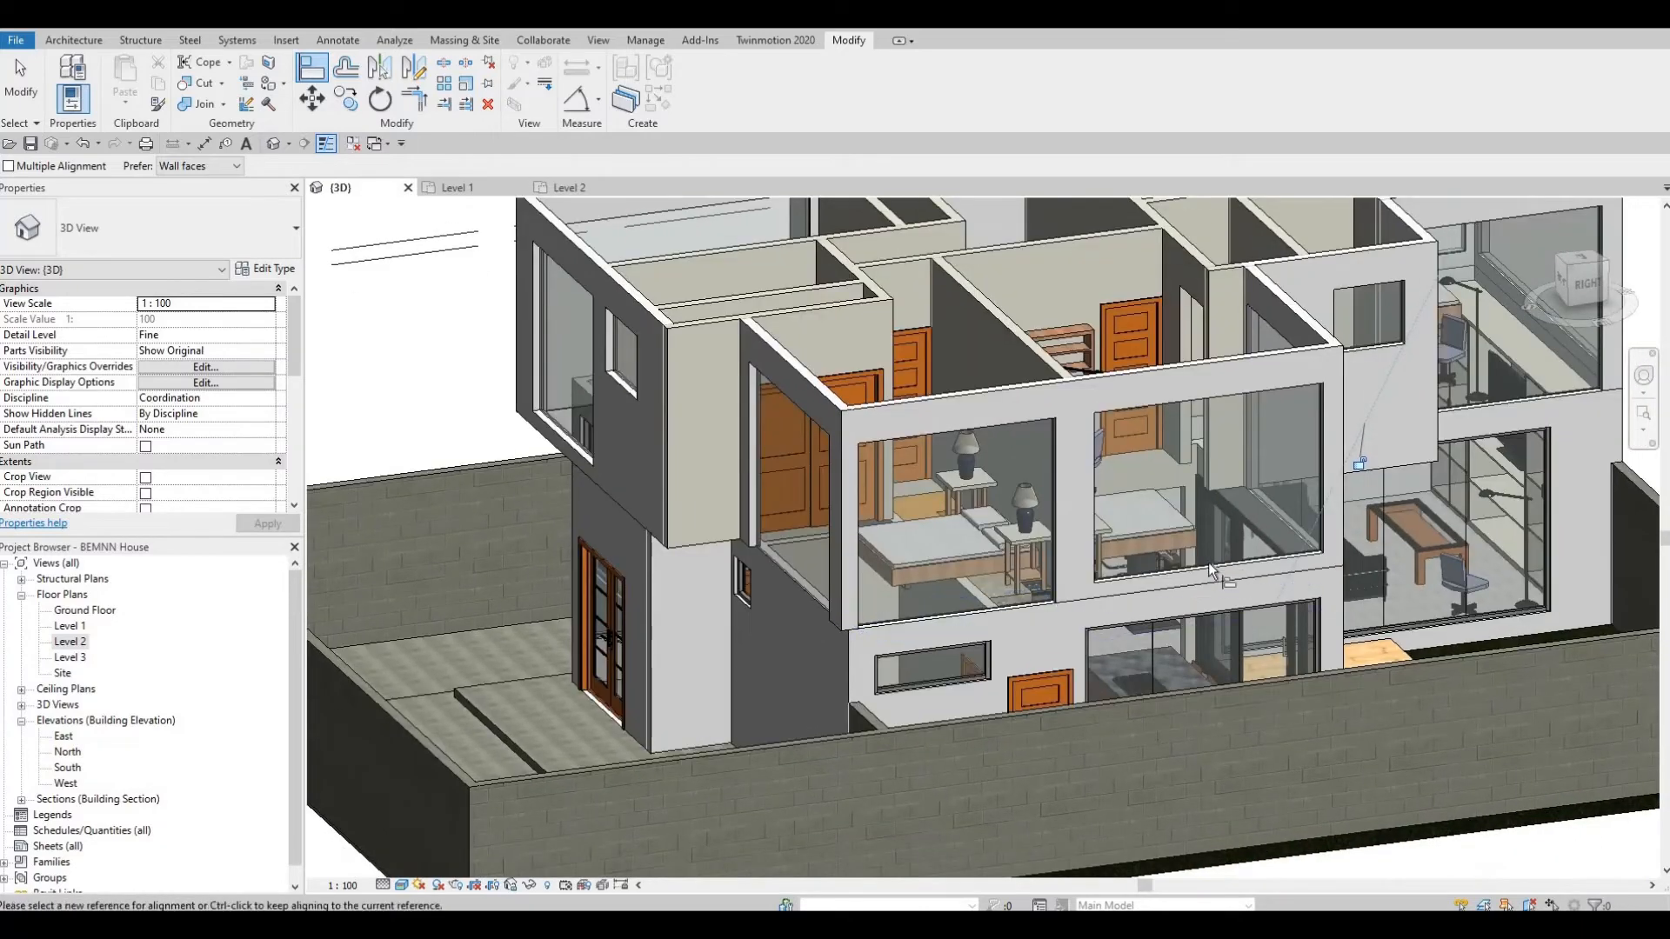
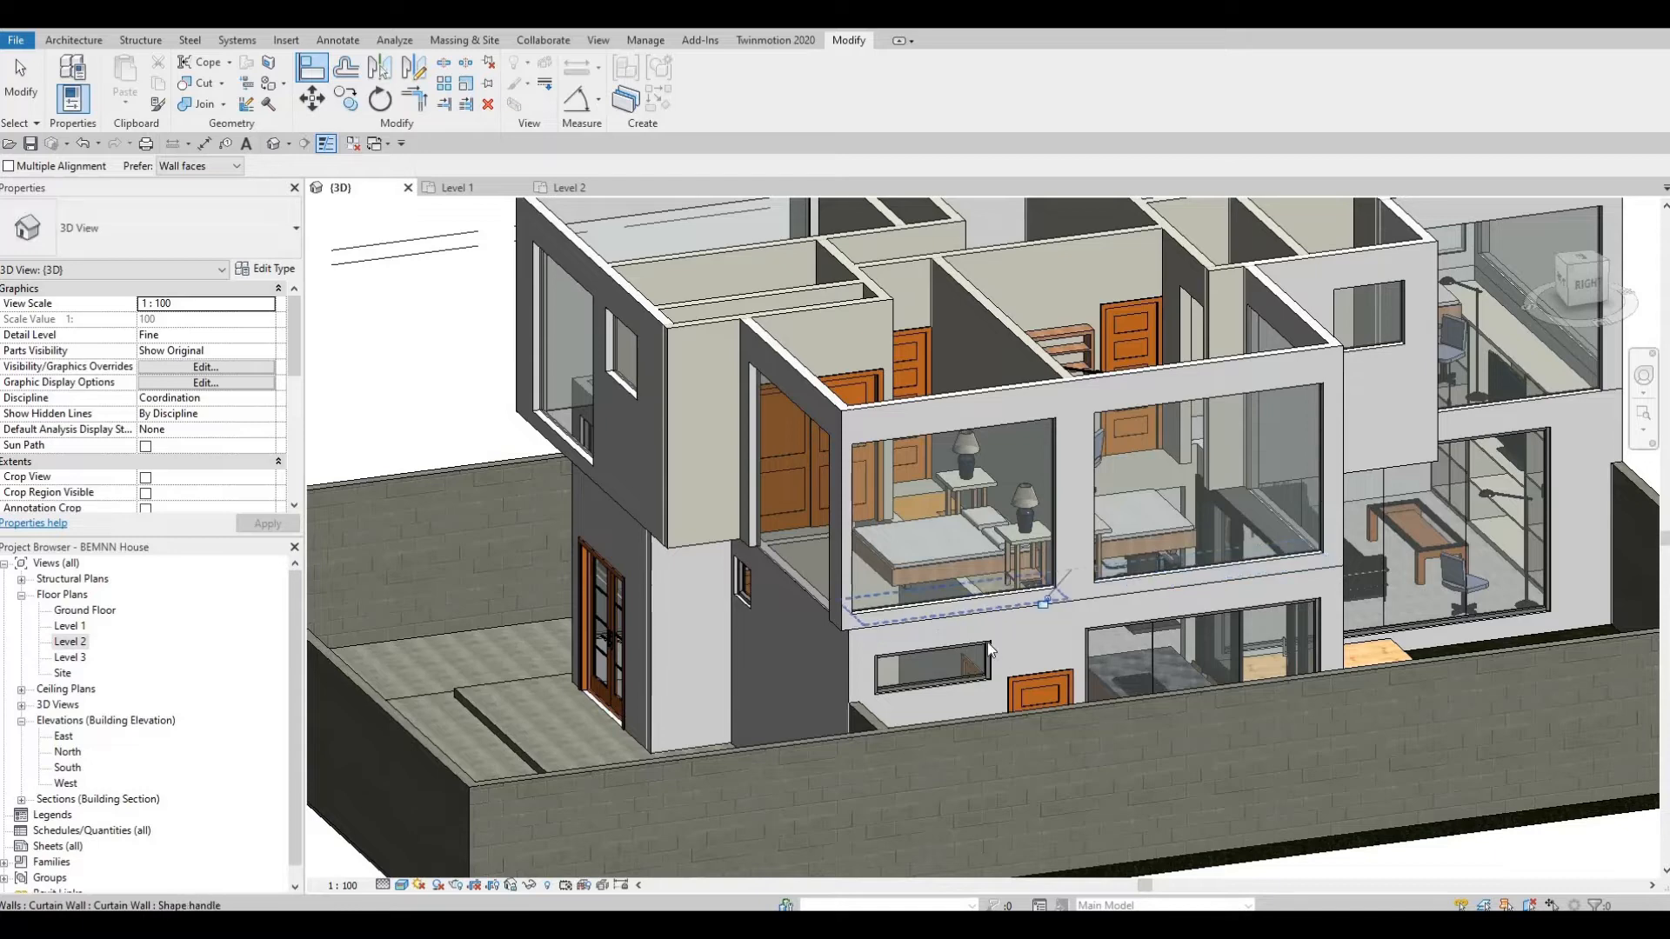
{"action": "key", "text": "Escape"}
{"action": "key", "text": "Escape"}
{"action": "scroll", "coordinate": [823, 558], "scroll_direction": "down", "scroll_amount": 3}
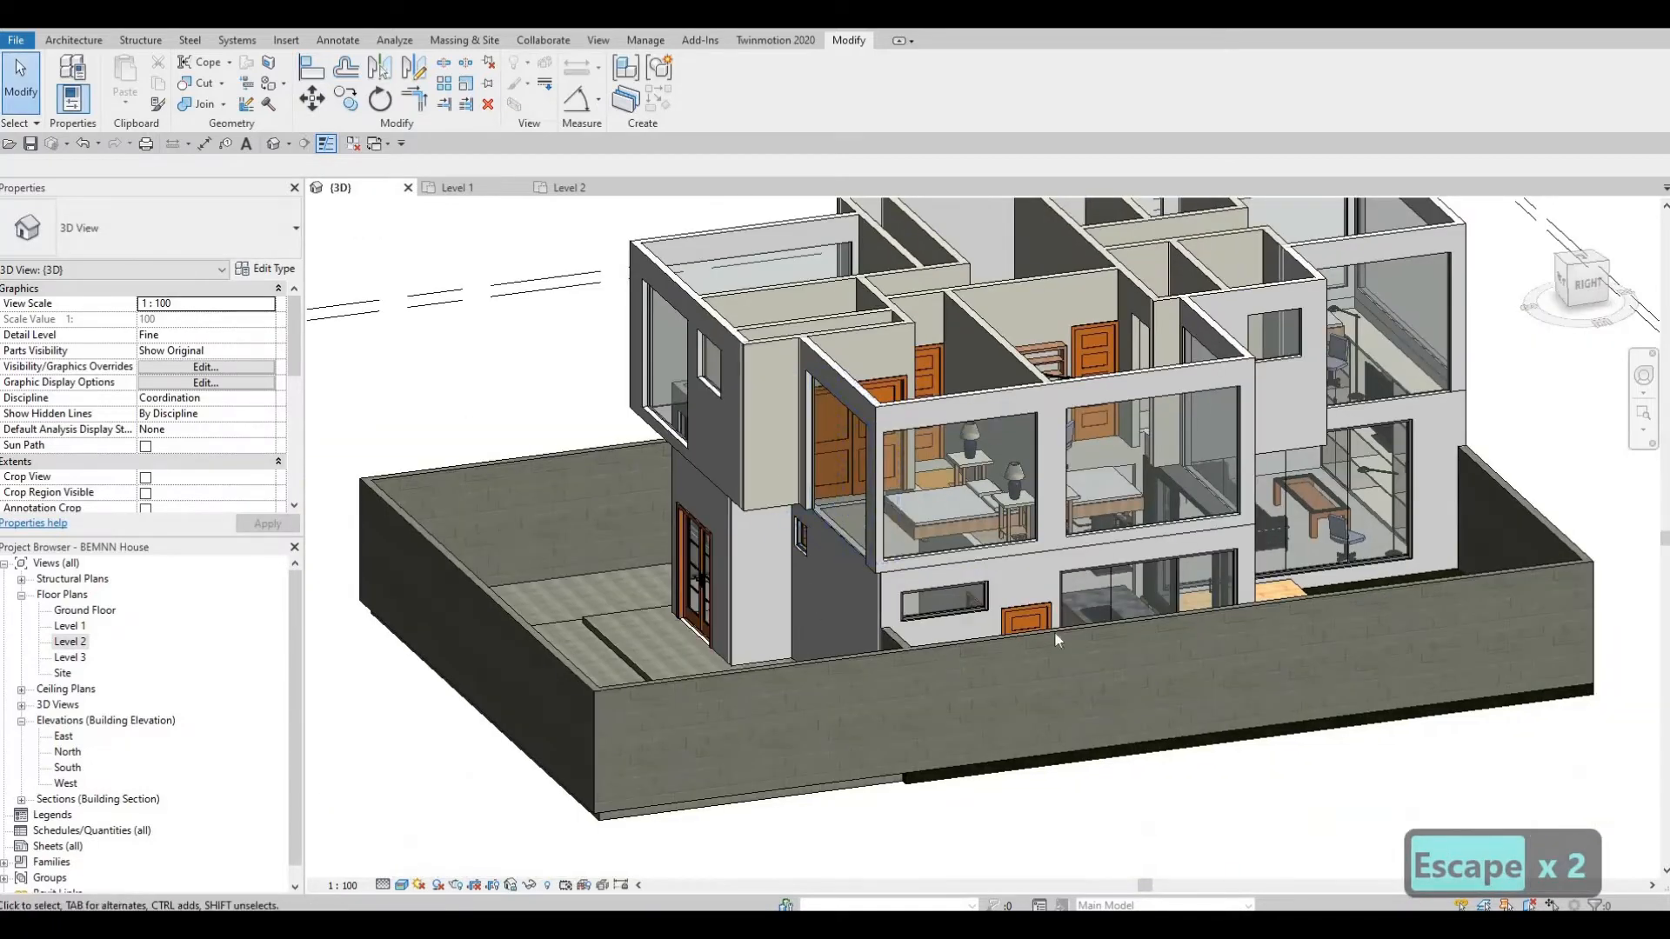
- Examine the bedroom windows, the rear terrace and the outer facades from several sides of the house in 3D
{"action": "middle_click_drag", "start_coordinate": [1054, 630], "coordinate": [1091, 557], "text": "shift"}
{"action": "middle_click_drag", "start_coordinate": [917, 642], "coordinate": [1117, 608], "text": "shift"}
{"action": "scroll", "coordinate": [1054, 561], "scroll_direction": "up", "scroll_amount": 3}
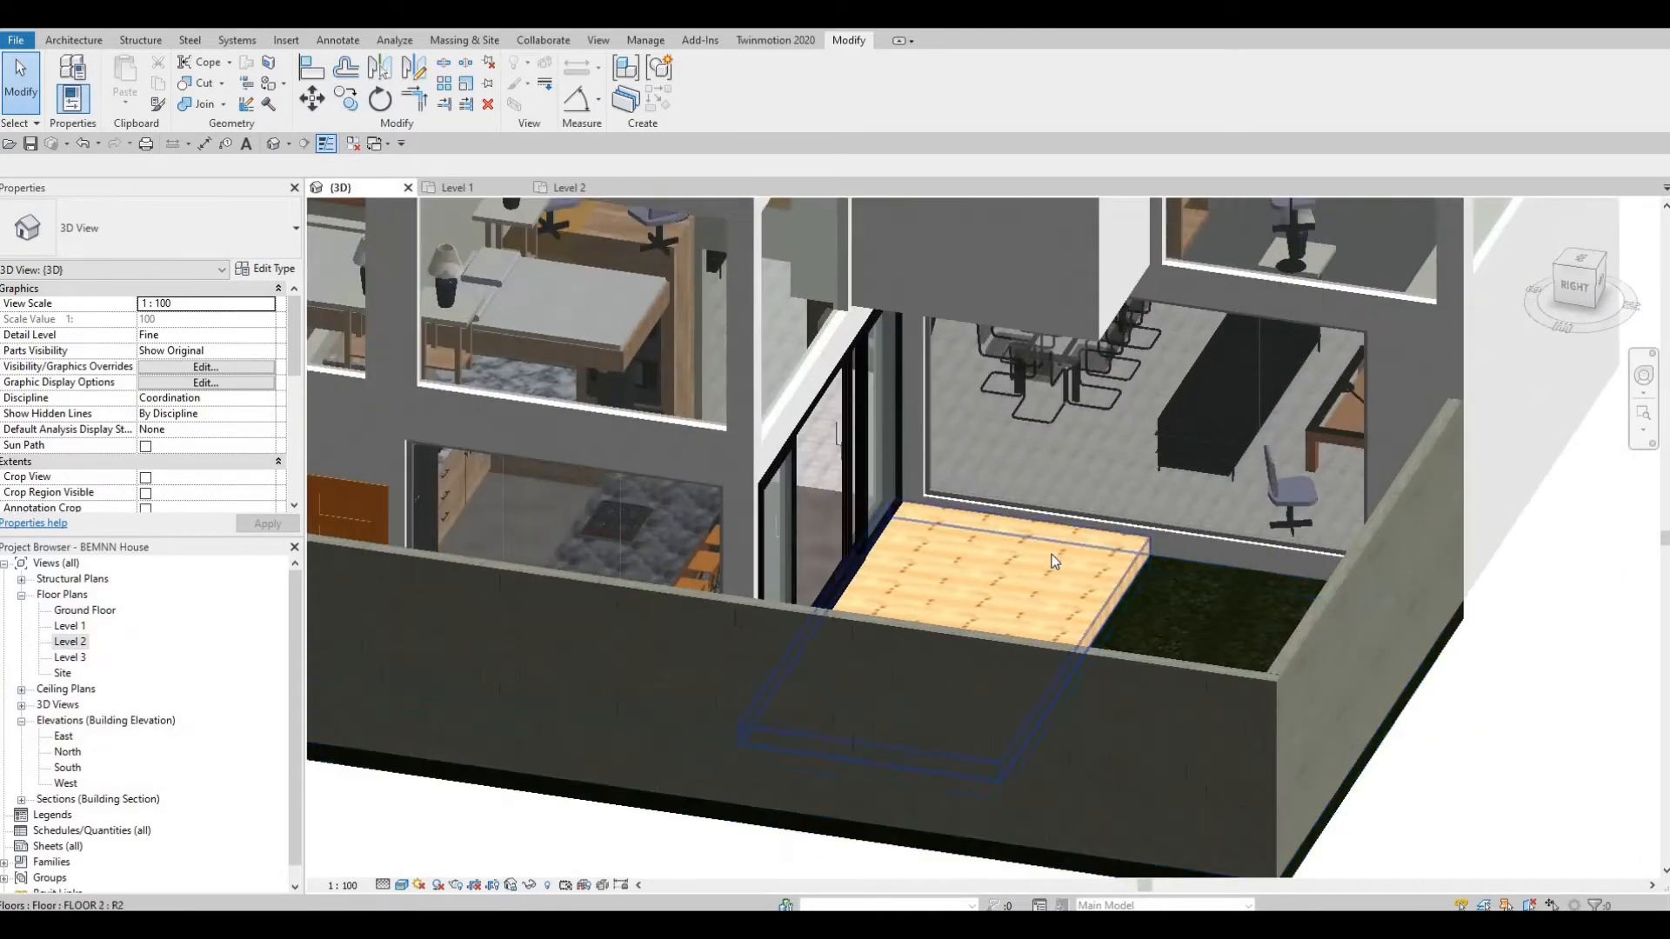
{"action": "scroll", "coordinate": [1052, 560], "scroll_direction": "up", "scroll_amount": 3}
{"action": "scroll", "coordinate": [1031, 608], "scroll_direction": "down", "scroll_amount": 5}
{"action": "middle_click_drag", "start_coordinate": [925, 609], "coordinate": [869, 509], "text": "shift"}
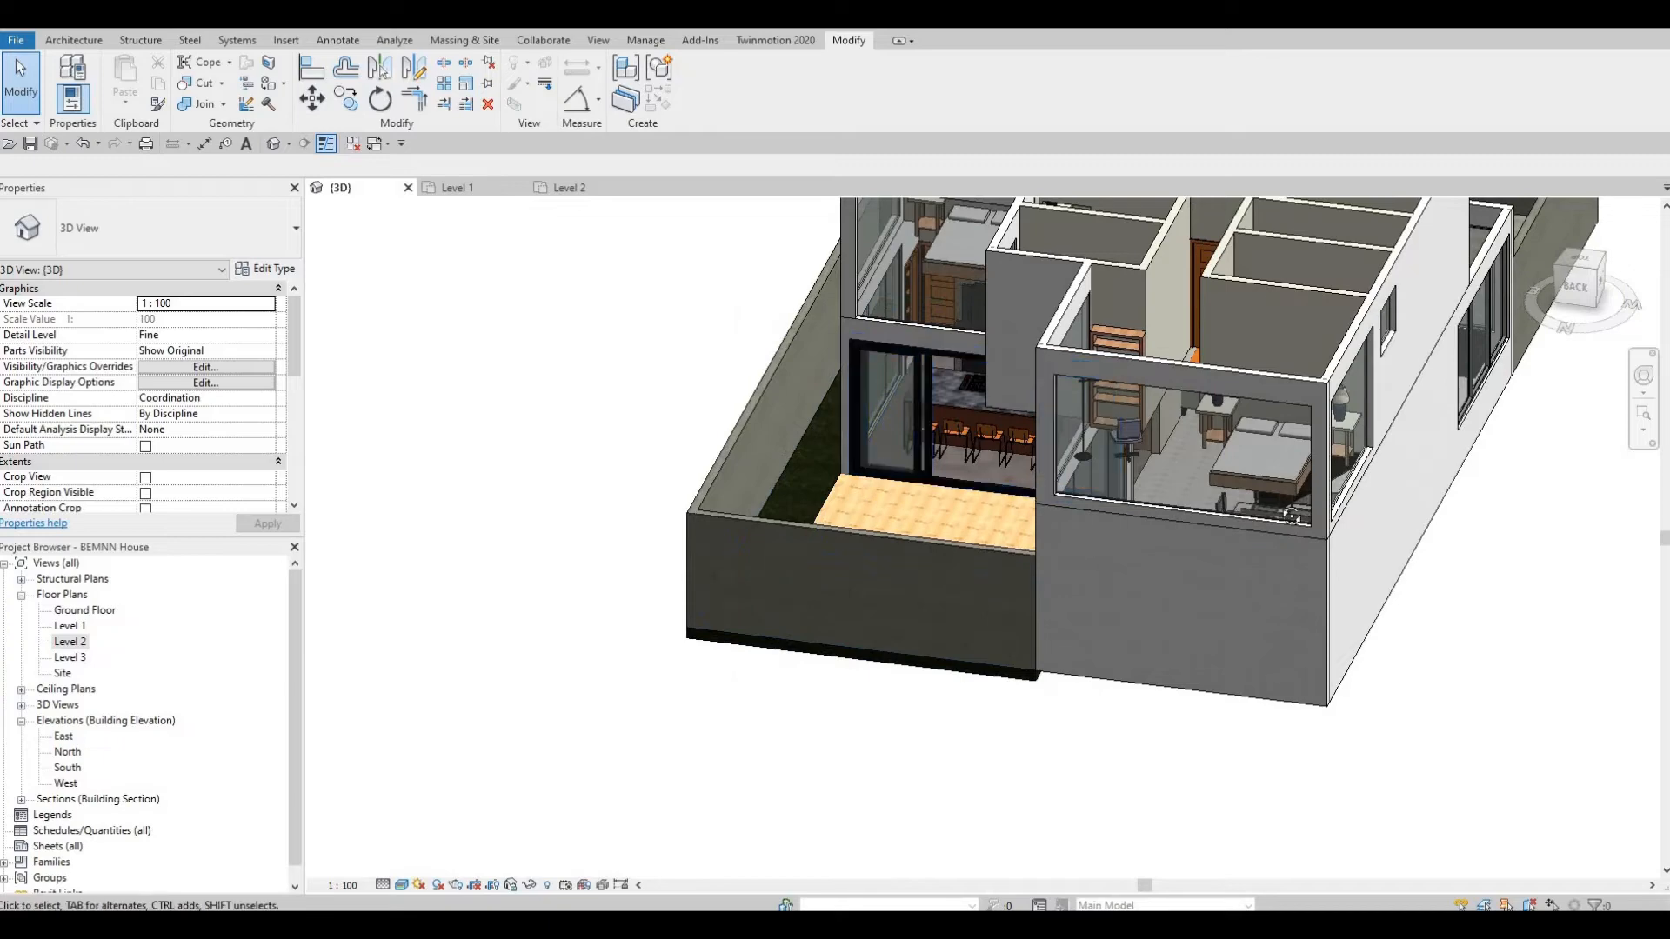
{"action": "middle_click_drag", "start_coordinate": [1292, 516], "coordinate": [1348, 530], "text": "shift"}
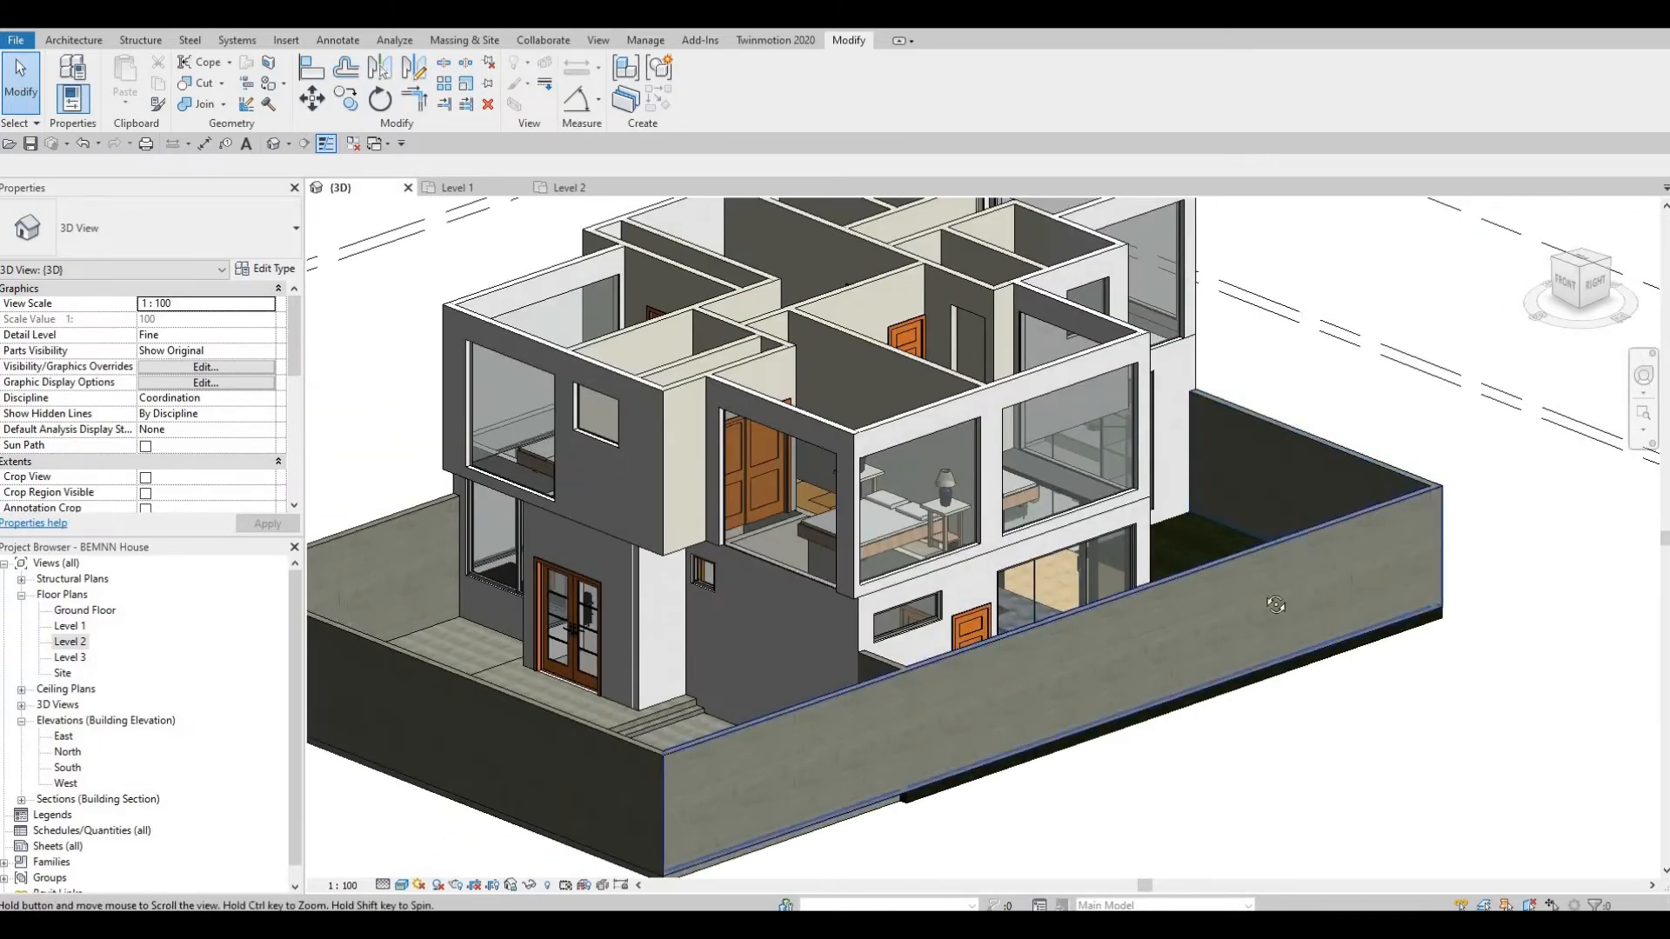
{"action": "middle_click_drag", "start_coordinate": [1275, 604], "coordinate": [1375, 478], "text": "shift"}
- Delete the two intermediate vertical mullions from the lower floor's west curtain wall window near the southwest corner
{"action": "scroll", "coordinate": [905, 600], "scroll_direction": "up", "scroll_amount": 1}
{"action": "middle_click_drag", "start_coordinate": [904, 600], "coordinate": [1279, 539], "text": "shift"}
{"action": "scroll", "coordinate": [1028, 553], "scroll_direction": "up", "scroll_amount": 5}
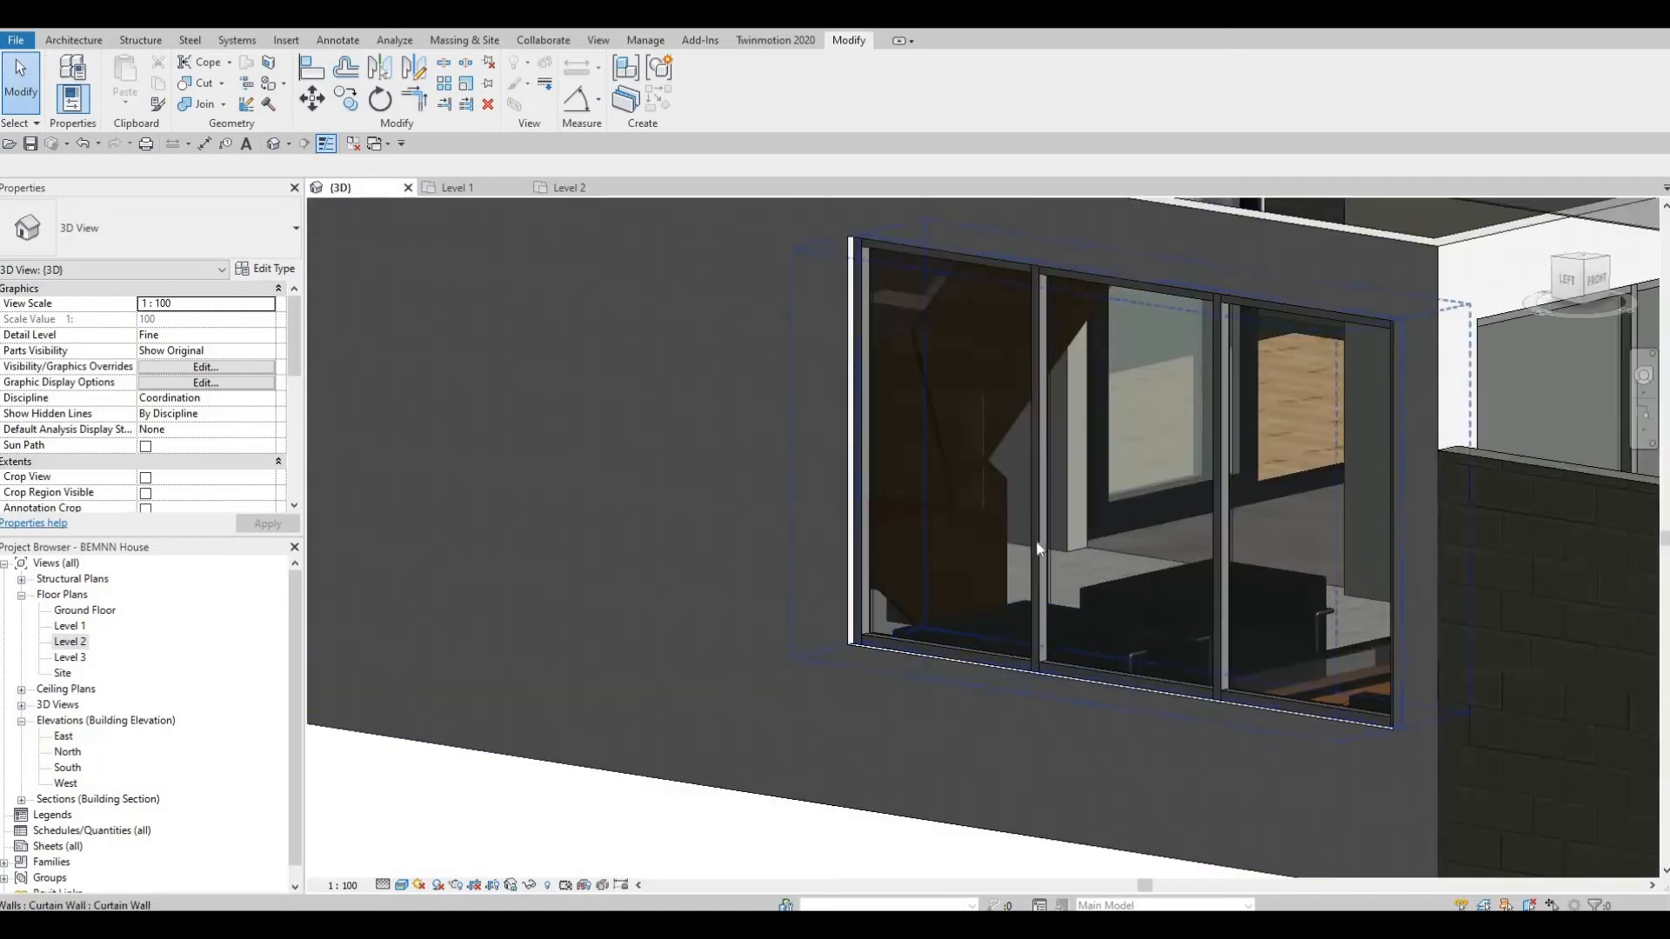
{"action": "key", "text": "Tab"}
{"action": "left_click", "coordinate": [1045, 463]}
{"action": "key", "text": "Delete"}
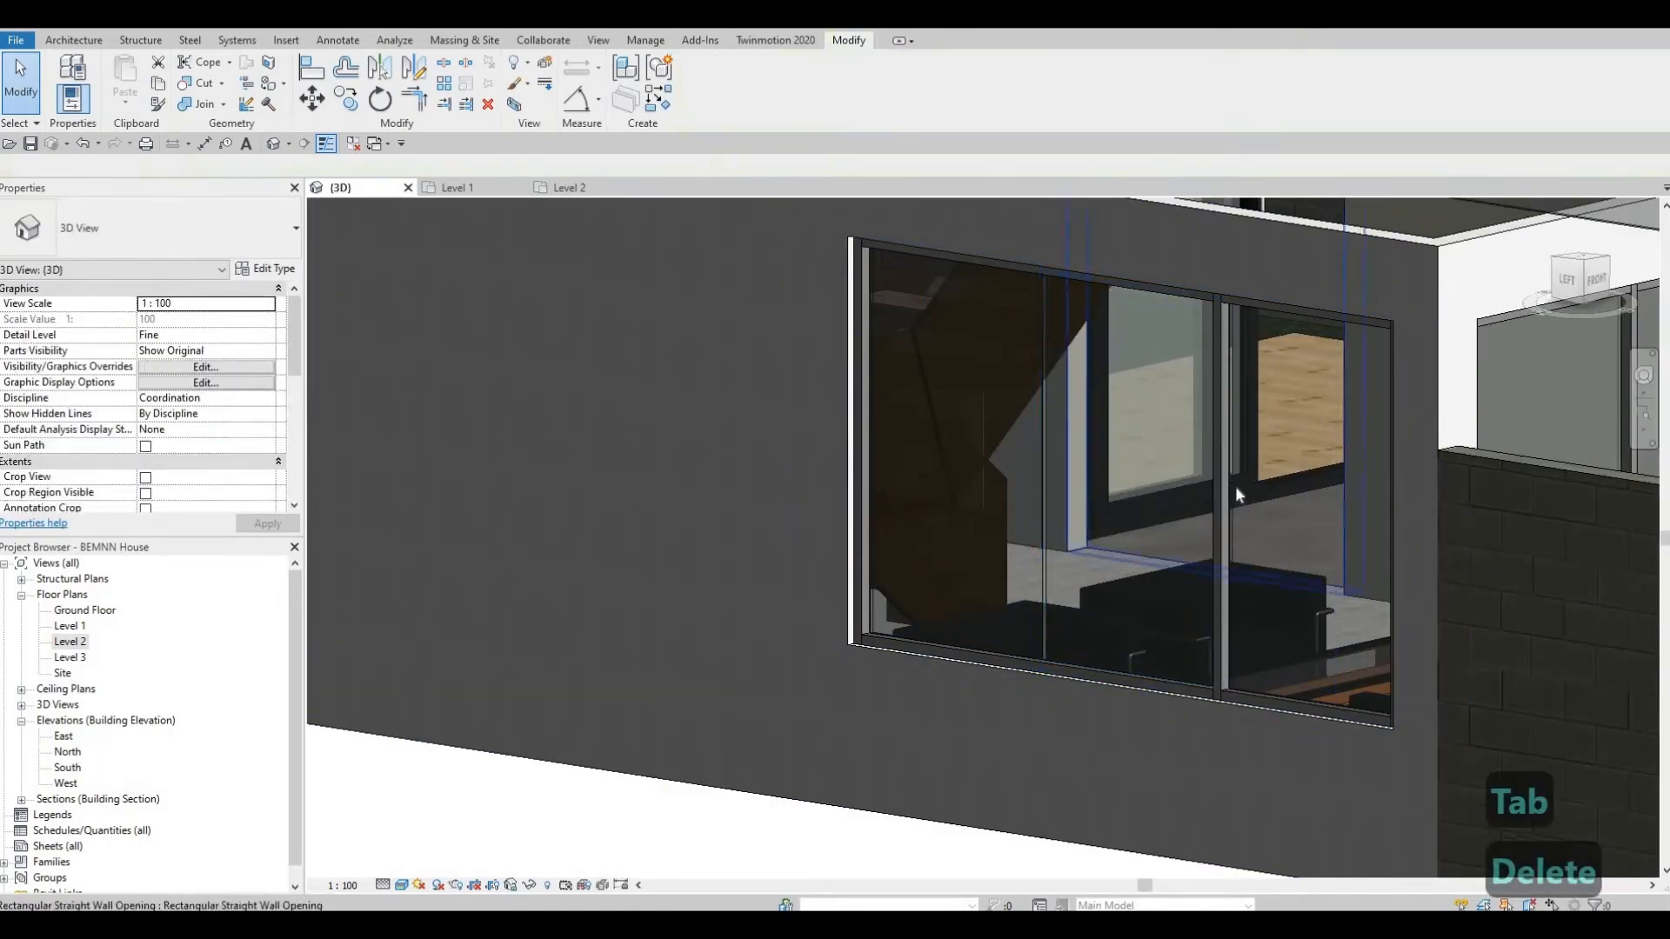
{"action": "key", "text": "Tab"}
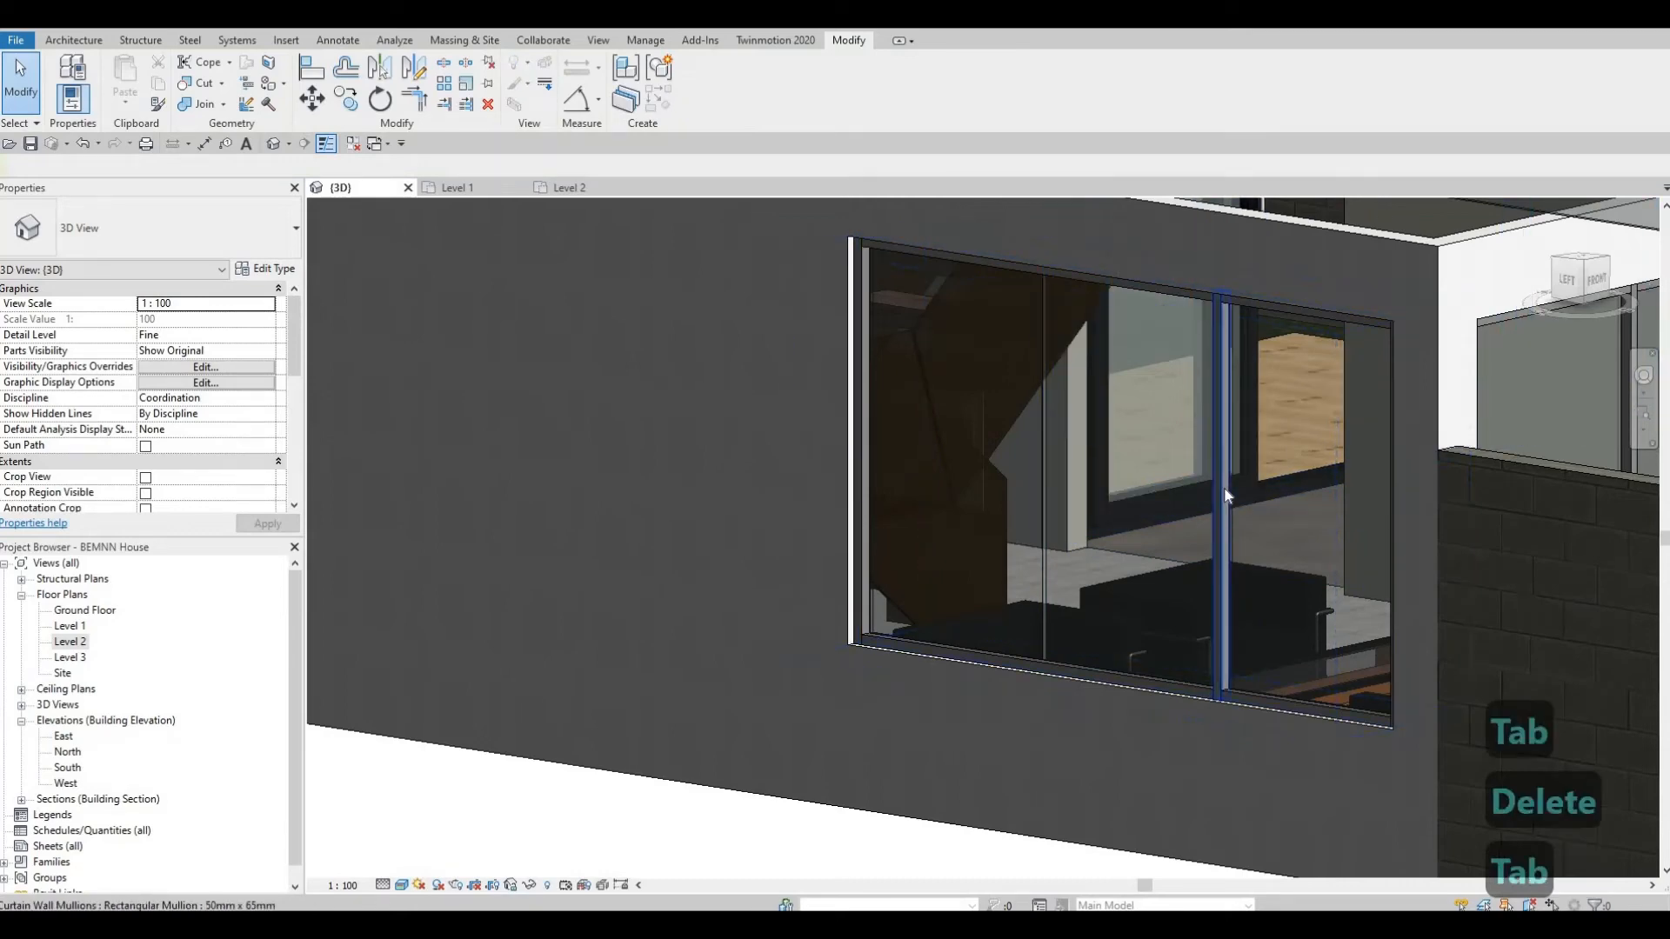
{"action": "left_click", "coordinate": [1215, 489]}
{"action": "key", "text": "Delete"}
{"action": "scroll", "coordinate": [1214, 488], "scroll_direction": "down", "scroll_amount": 4}
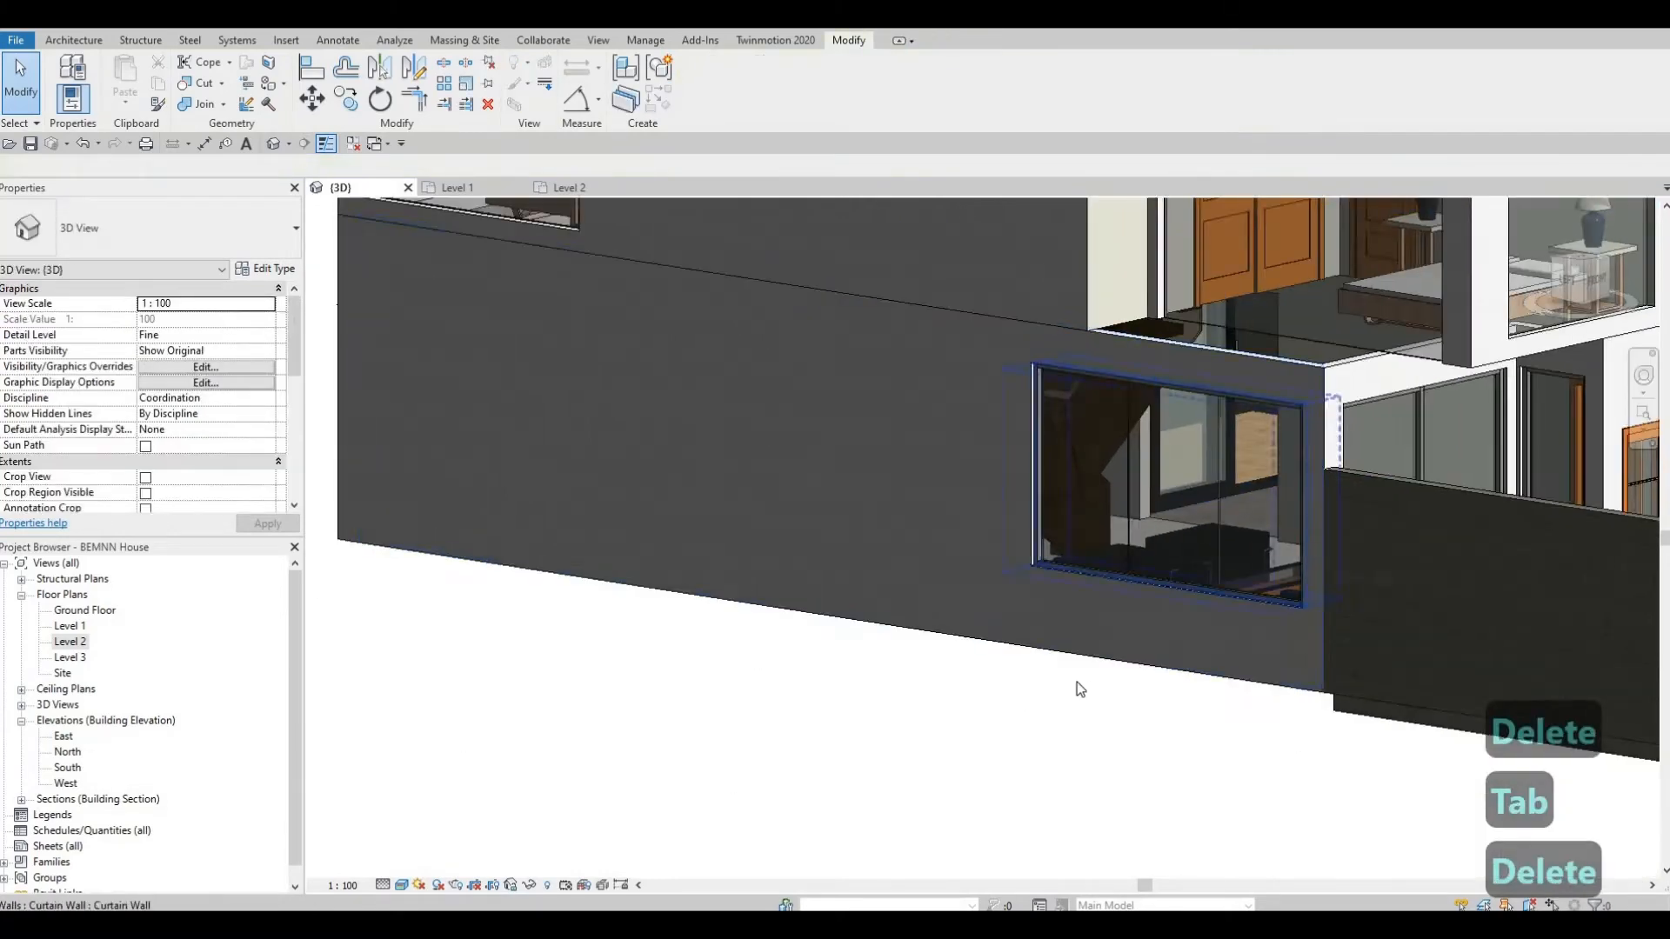
- Delete the middle vertical mullion from the lower floor's south curtain wall window beside the entrance doors
{"action": "middle_click_drag", "start_coordinate": [1076, 682], "coordinate": [992, 678], "text": "shift"}
{"action": "key", "text": "Tab"}
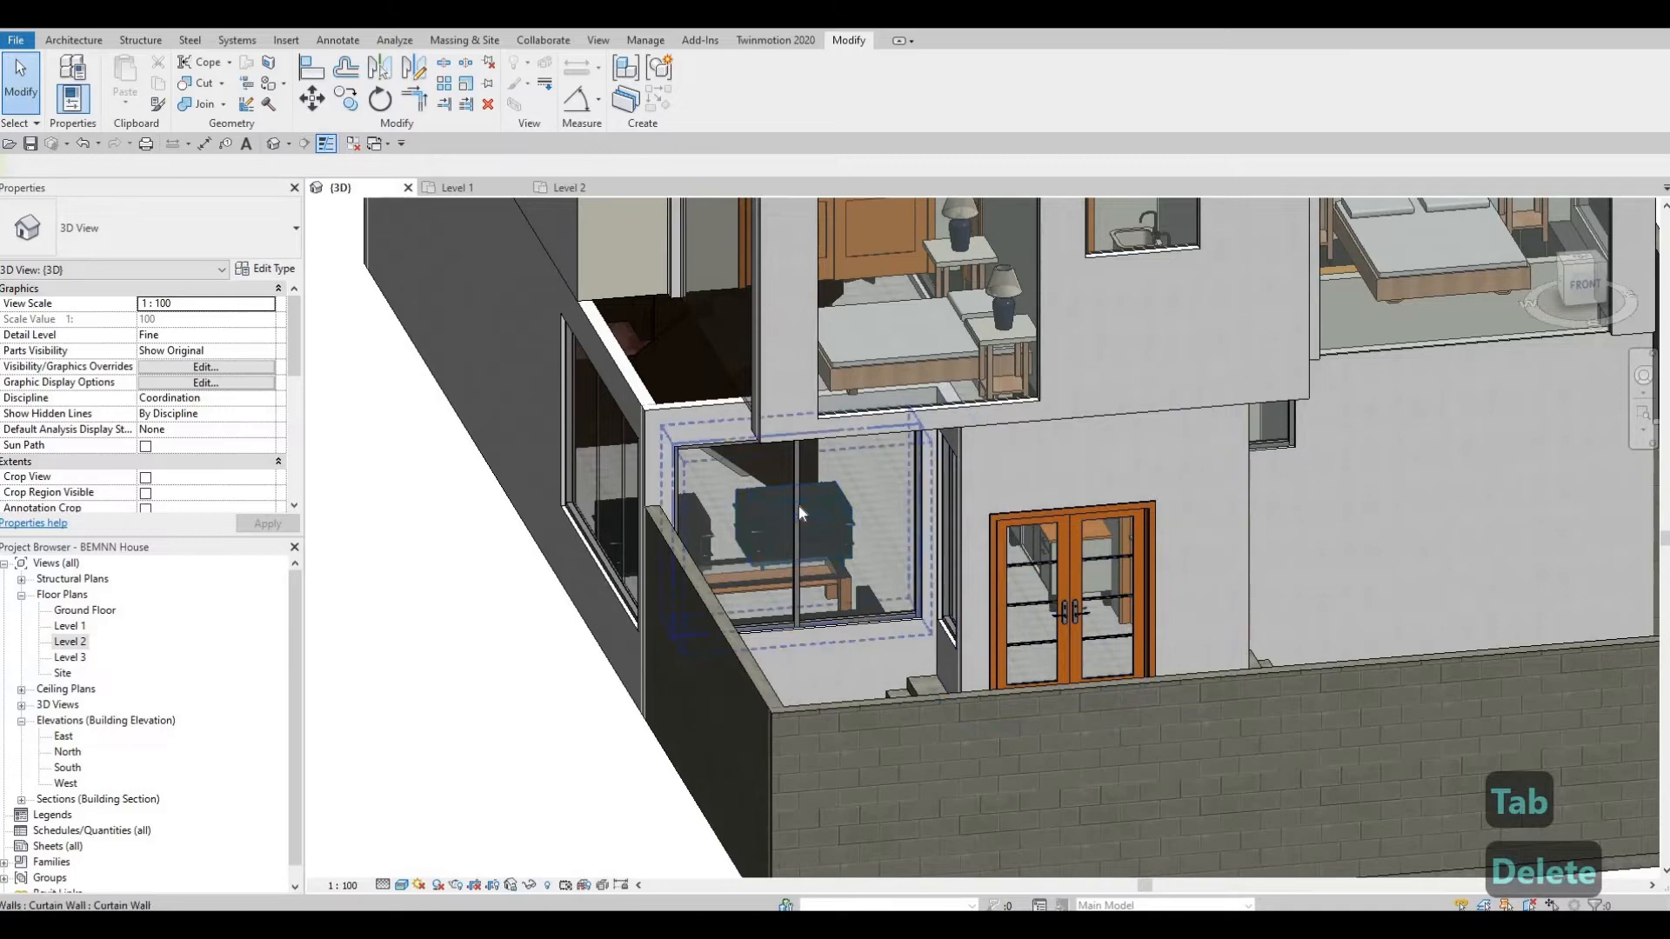
{"action": "key", "text": "Tab"}
{"action": "left_click", "coordinate": [800, 505]}
{"action": "key", "text": "Delete"}
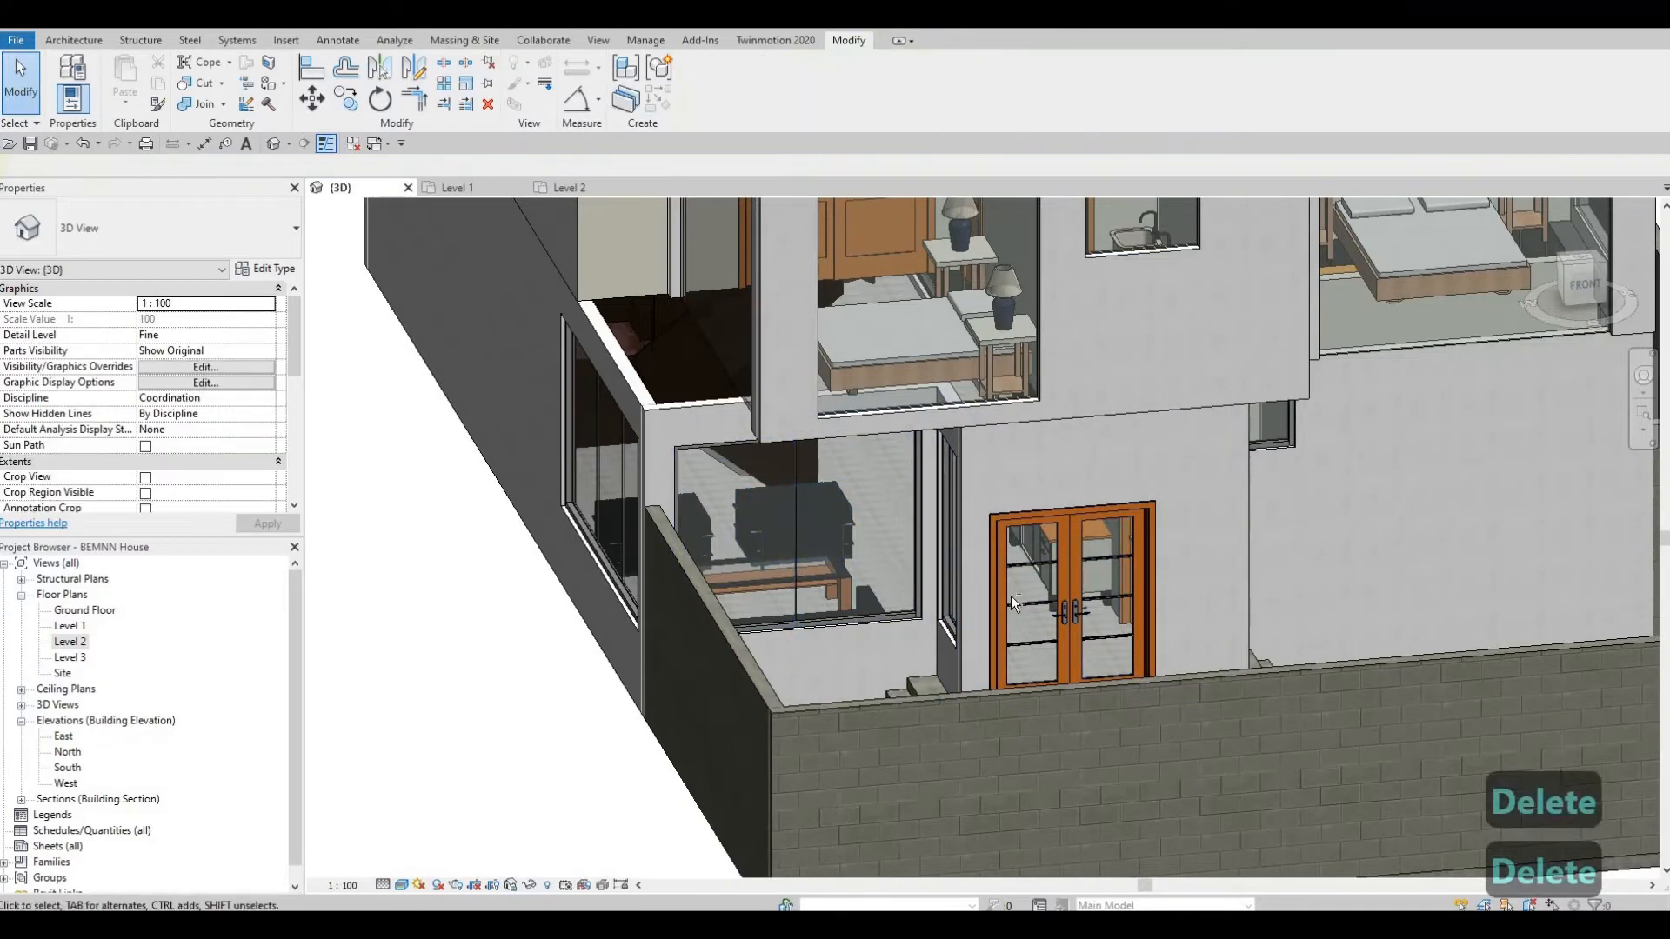
{"action": "scroll", "coordinate": [1010, 597], "scroll_direction": "down", "scroll_amount": 2}
{"action": "middle_click_drag", "start_coordinate": [1011, 597], "coordinate": [654, 327], "text": "shift"}
{"action": "scroll", "coordinate": [654, 327], "scroll_direction": "up", "scroll_amount": 1}
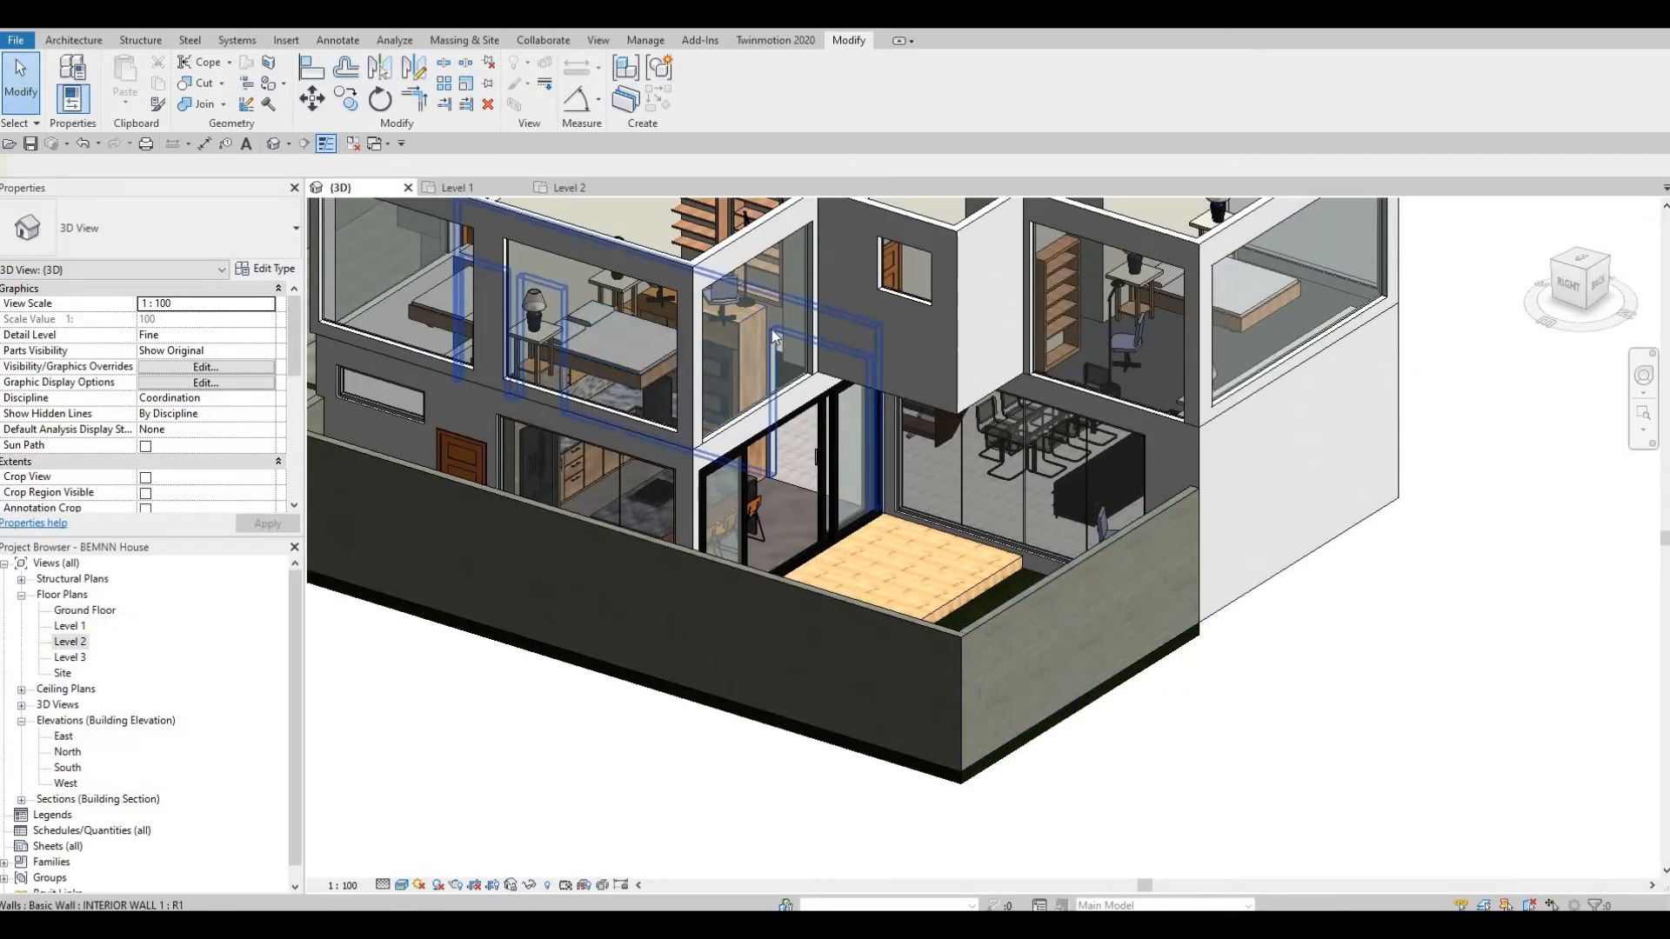
{"action": "middle_click_drag", "start_coordinate": [771, 330], "coordinate": [1033, 545], "text": "shift"}
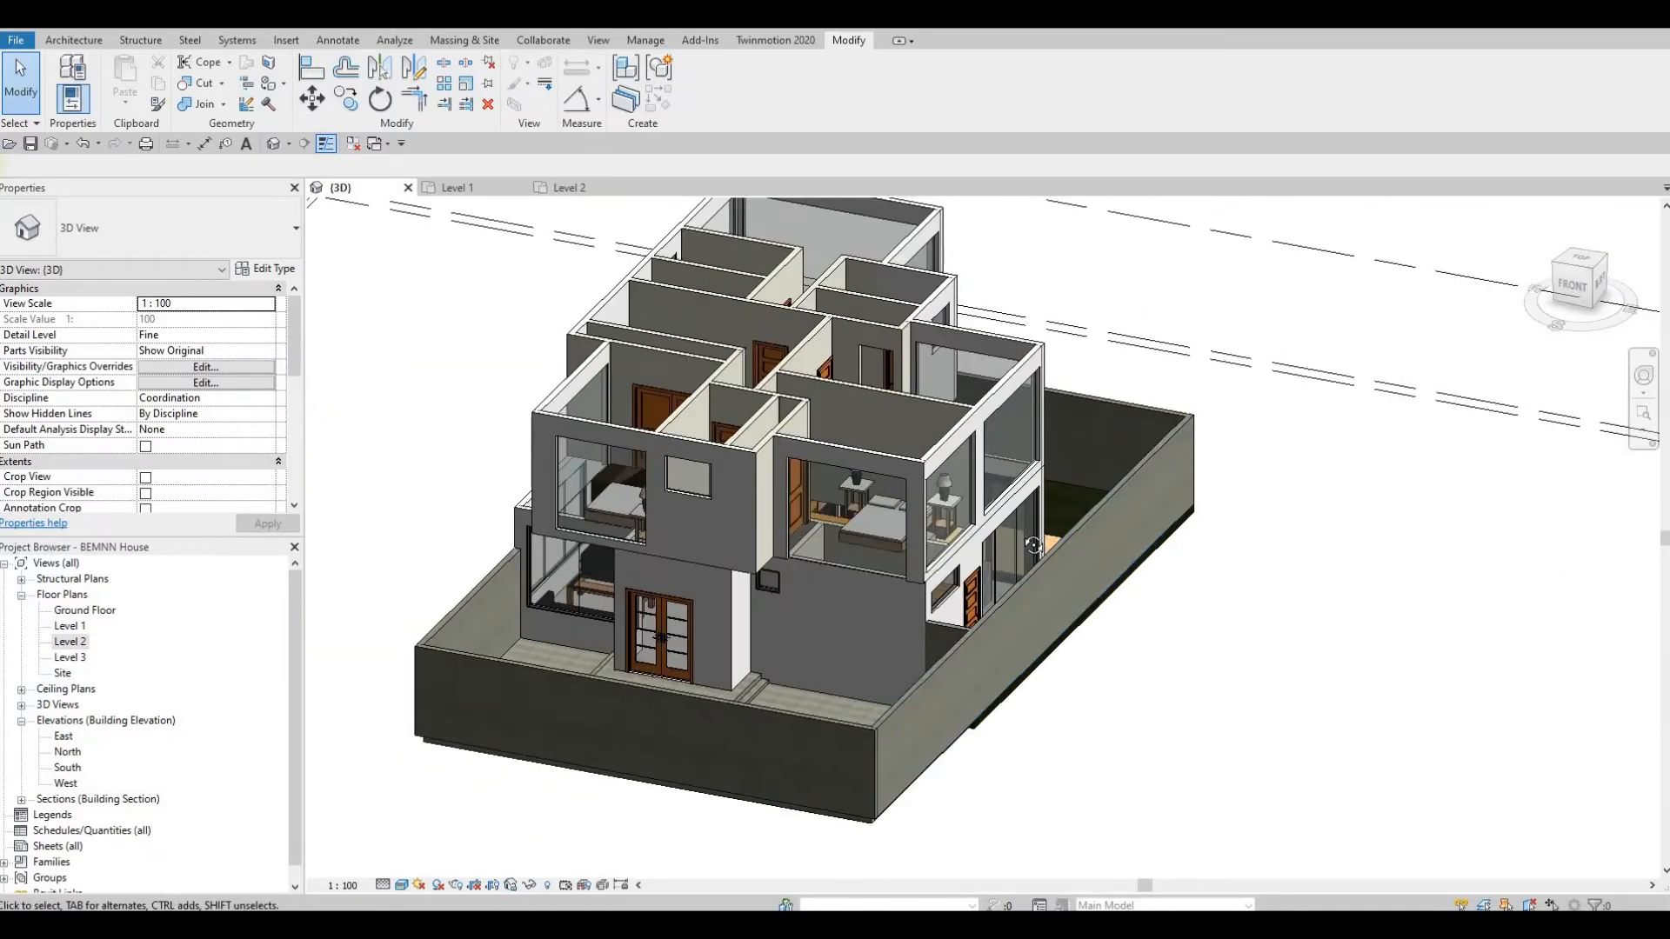
{"action": "middle_click_drag", "start_coordinate": [834, 380], "coordinate": [841, 500], "text": "shift"}
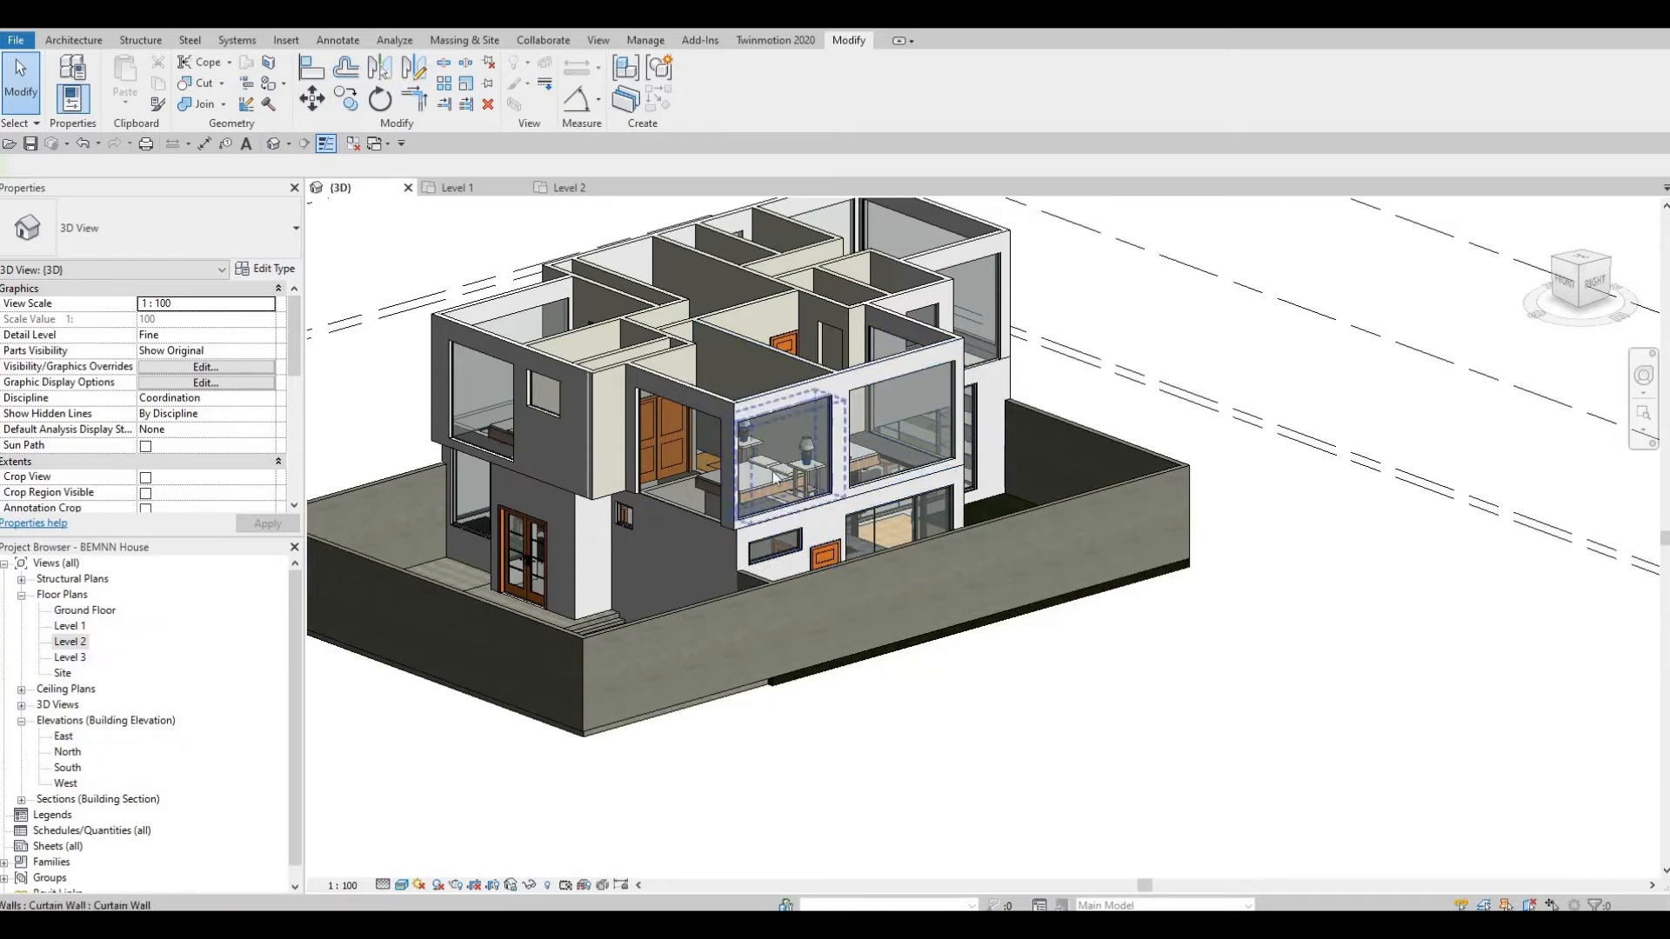
- Open the Level 2 floor plan and bring the whole upper-storey layout into view
{"action": "scroll", "coordinate": [835, 439], "scroll_direction": "up", "scroll_amount": 2}
{"action": "scroll", "coordinate": [879, 437], "scroll_direction": "up", "scroll_amount": 1}
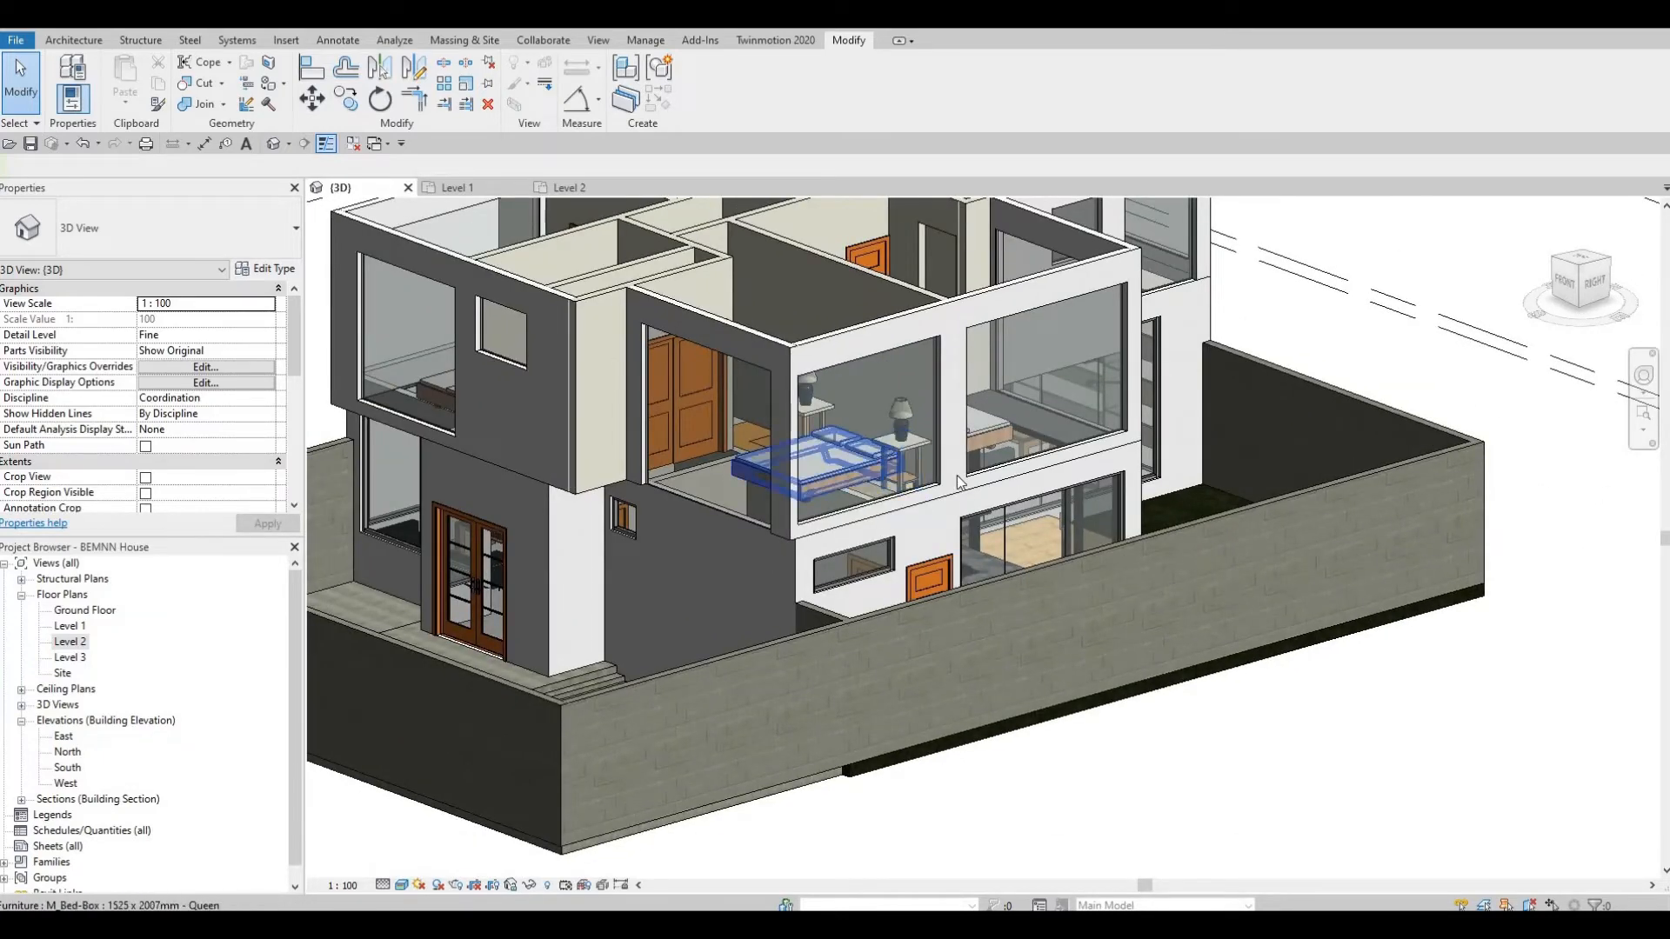
{"action": "double_click", "coordinate": [82, 646]}
{"action": "scroll", "coordinate": [935, 516], "scroll_direction": "down", "scroll_amount": 3}
{"action": "middle_click_drag", "start_coordinate": [928, 515], "coordinate": [829, 688]}
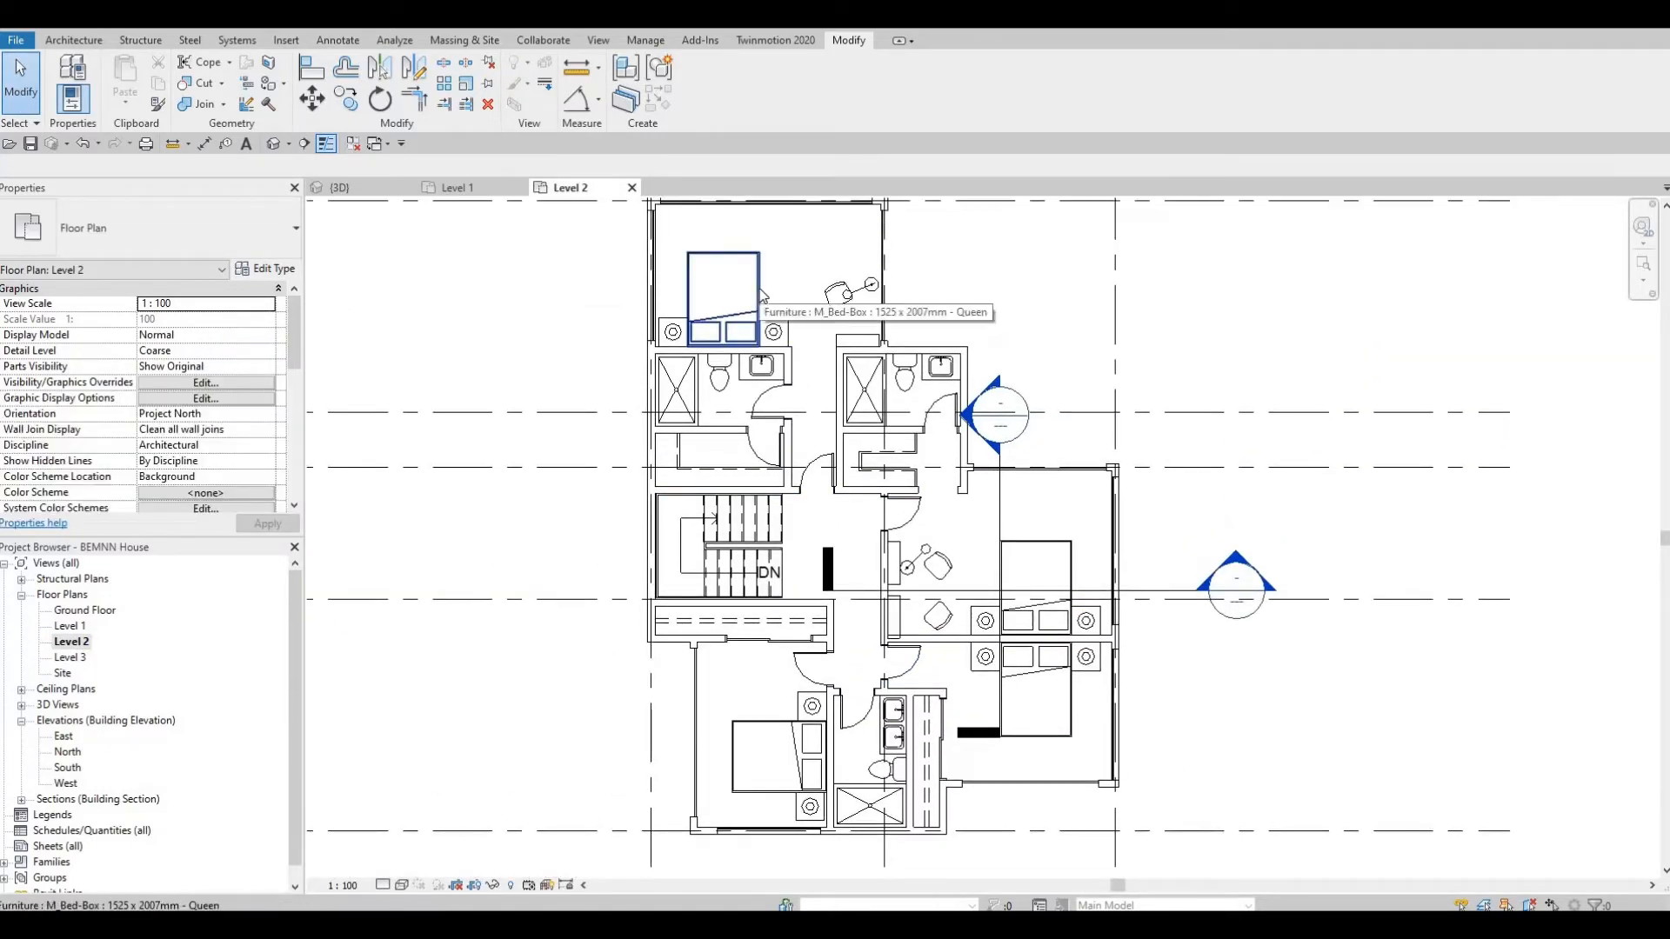
- Start a new floor on Level 2 and duplicate its type as FLOOR 5
{"action": "left_click", "coordinate": [66, 41]}
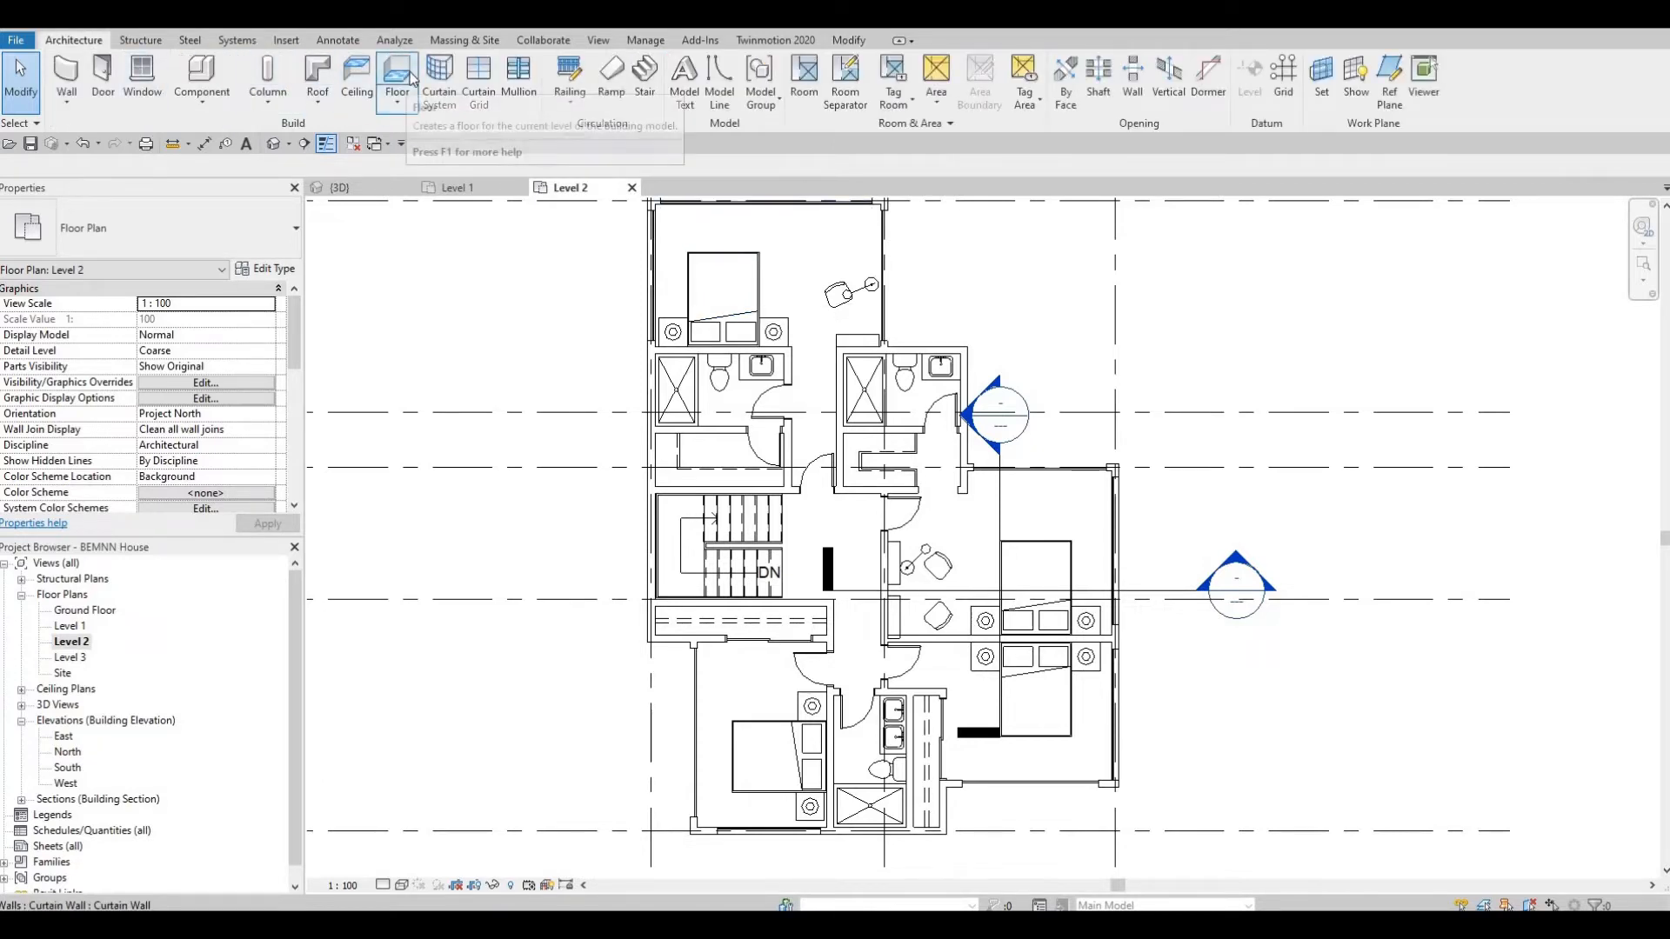
{"action": "left_click", "coordinate": [410, 77]}
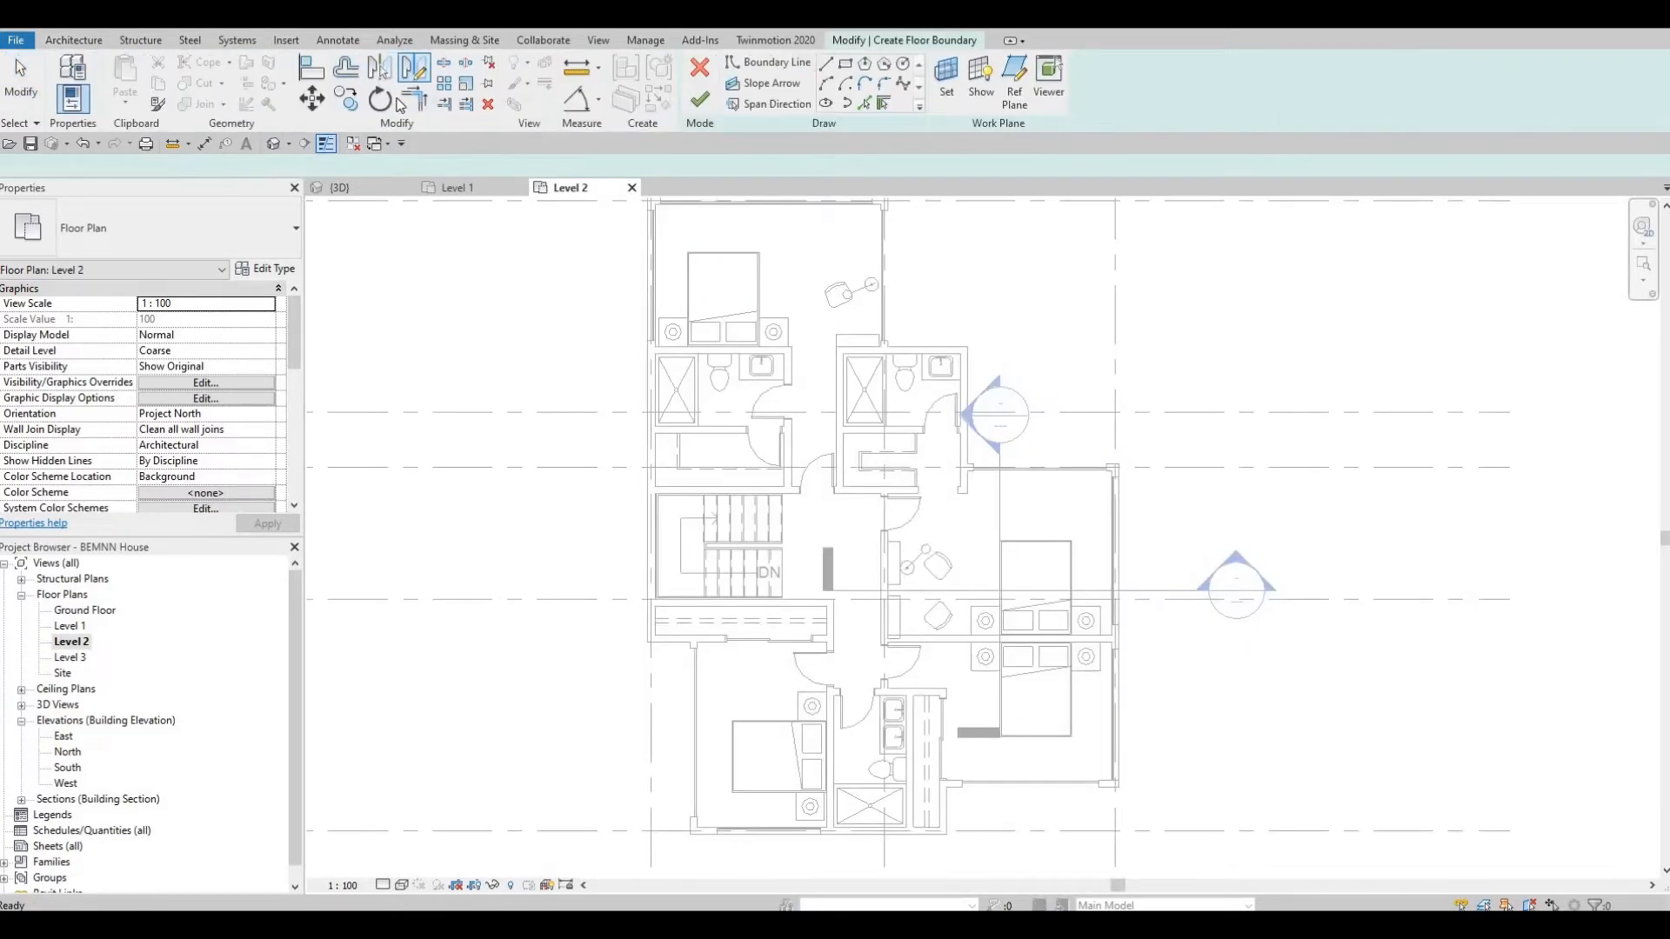
{"action": "left_click", "coordinate": [264, 269]}
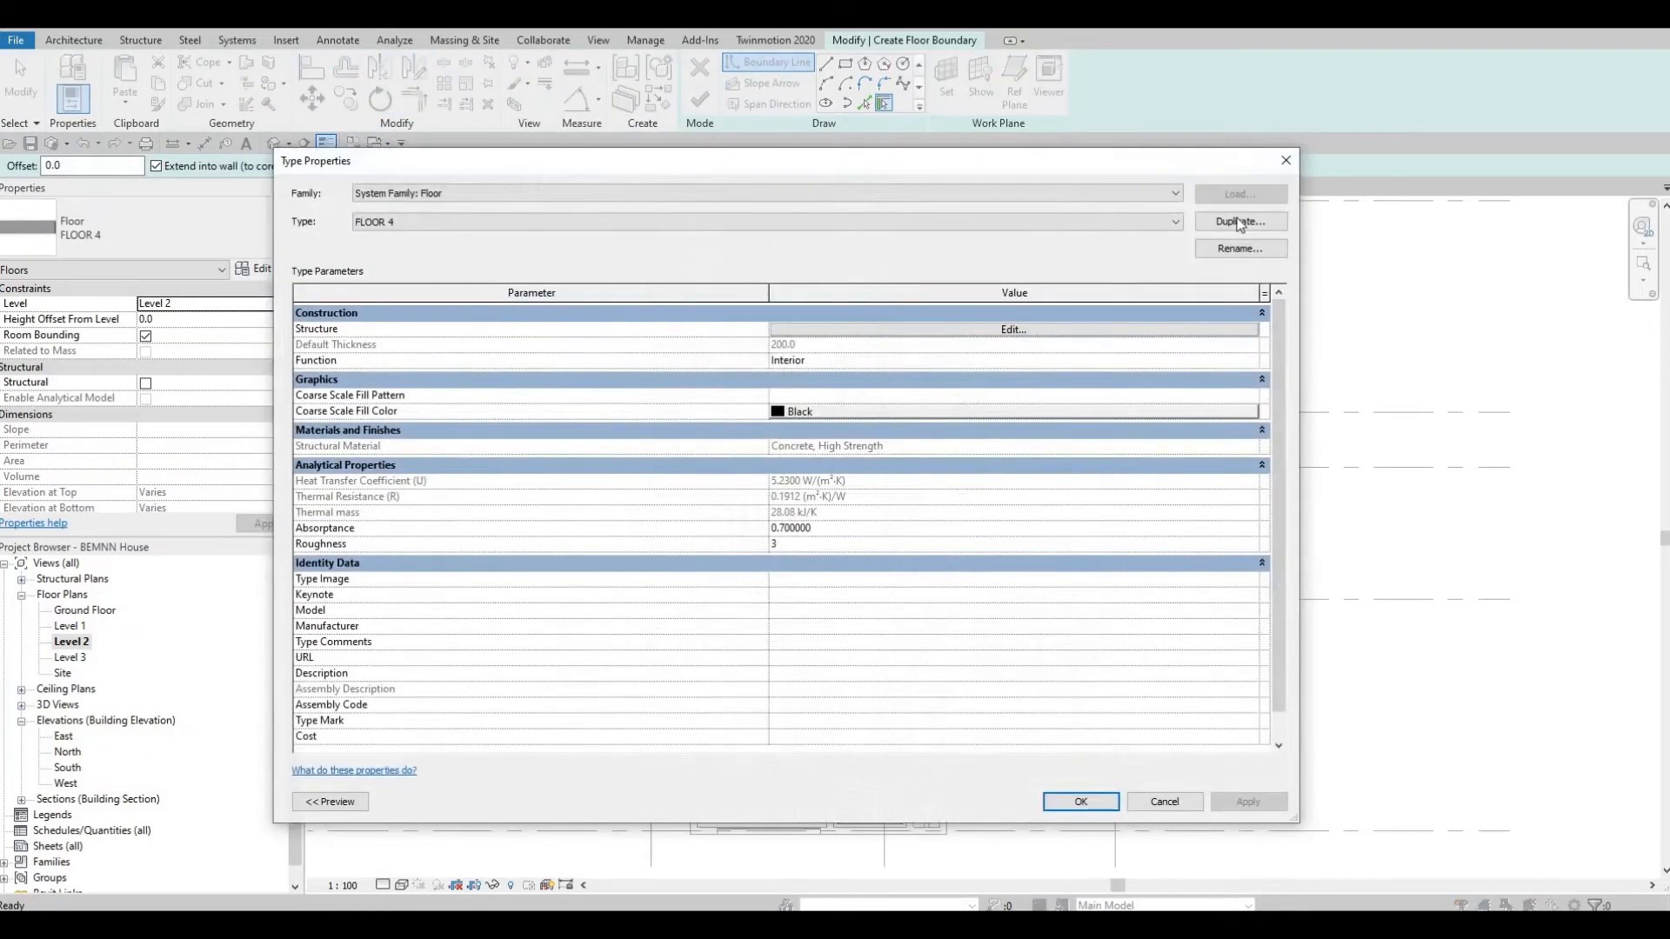
{"action": "left_click", "coordinate": [1237, 223]}
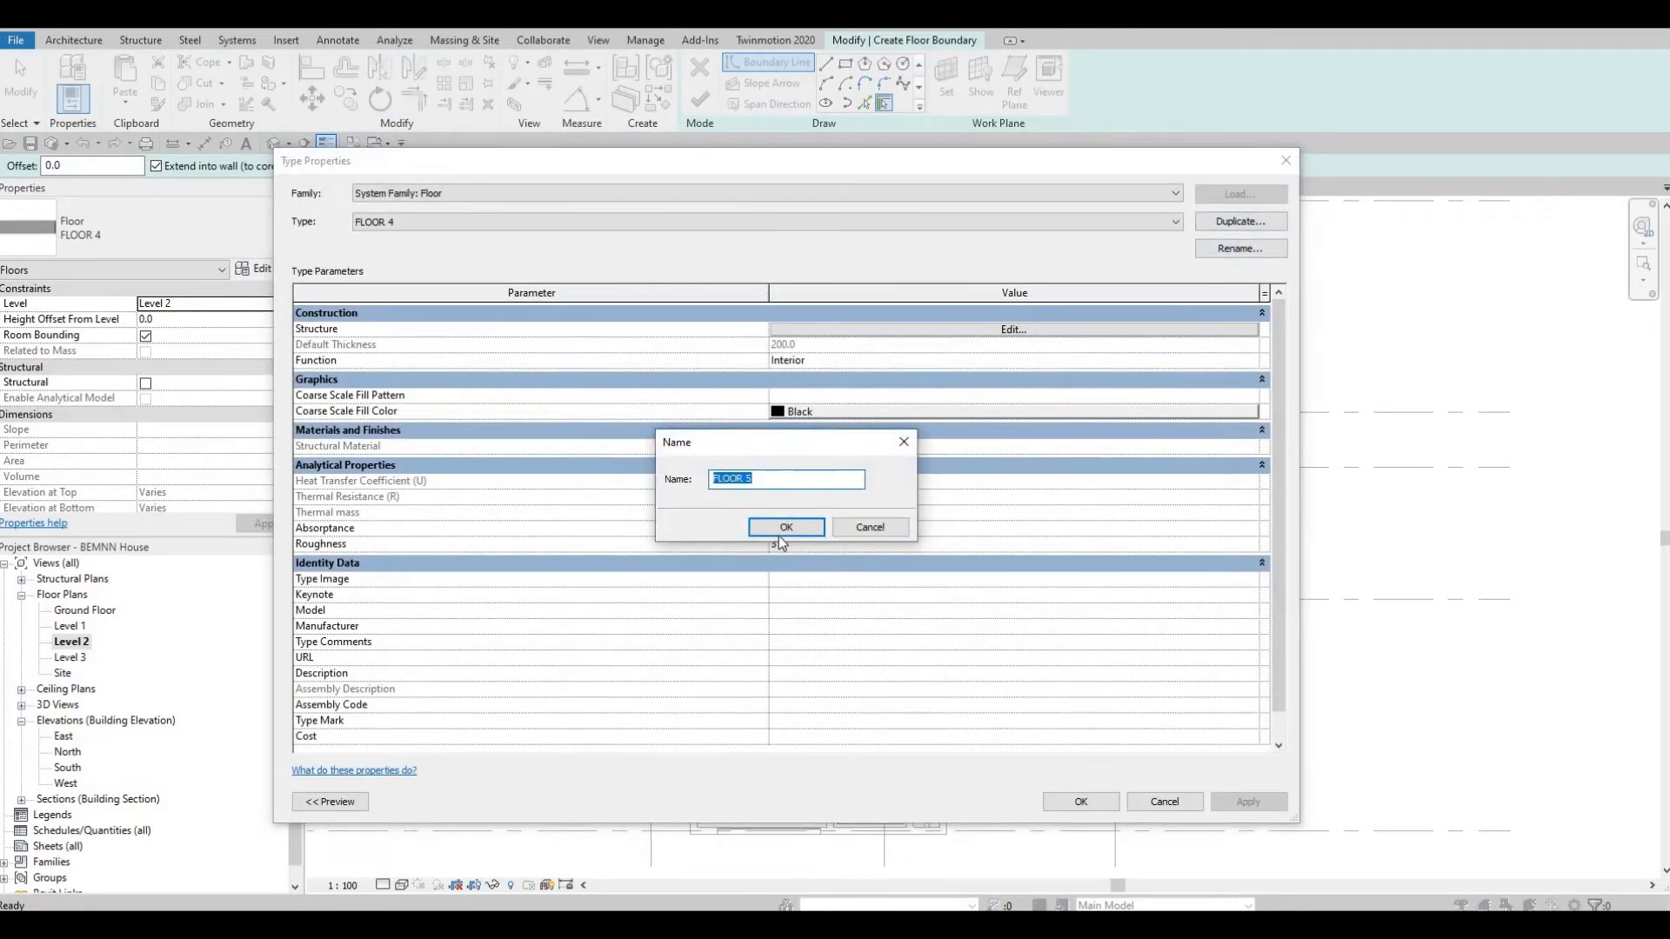
- Open the material choices for FLOOR 5's structure layer and list the Wood category of the AEC Materials library
{"action": "left_click", "coordinate": [993, 330]}
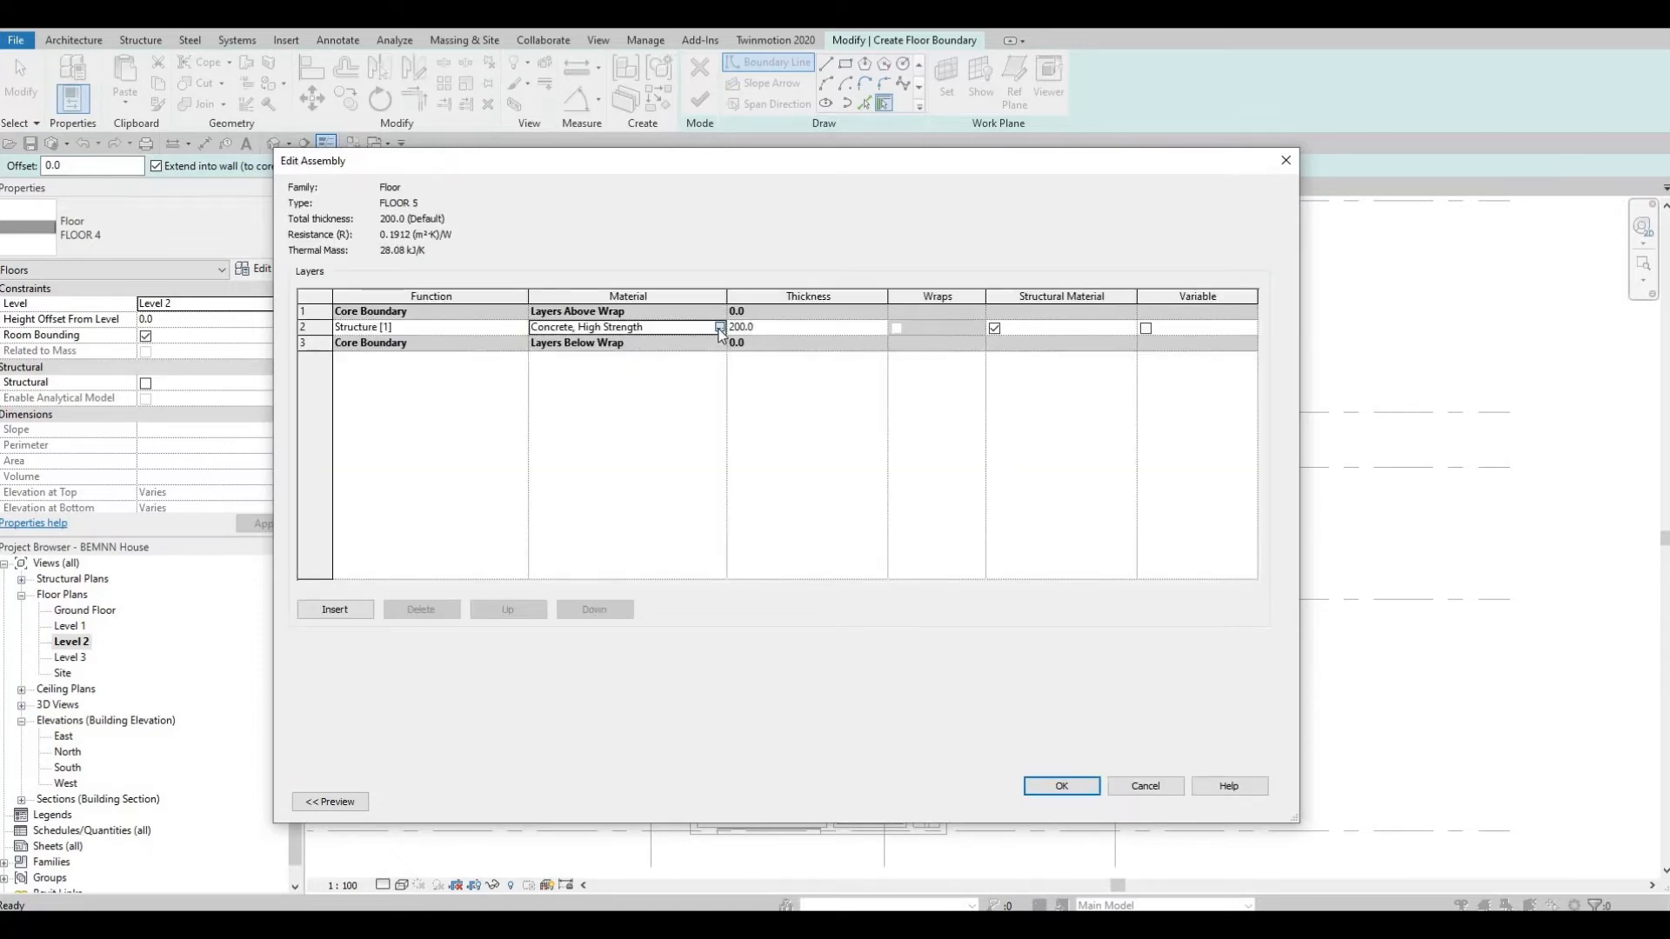
{"action": "left_click", "coordinate": [719, 328]}
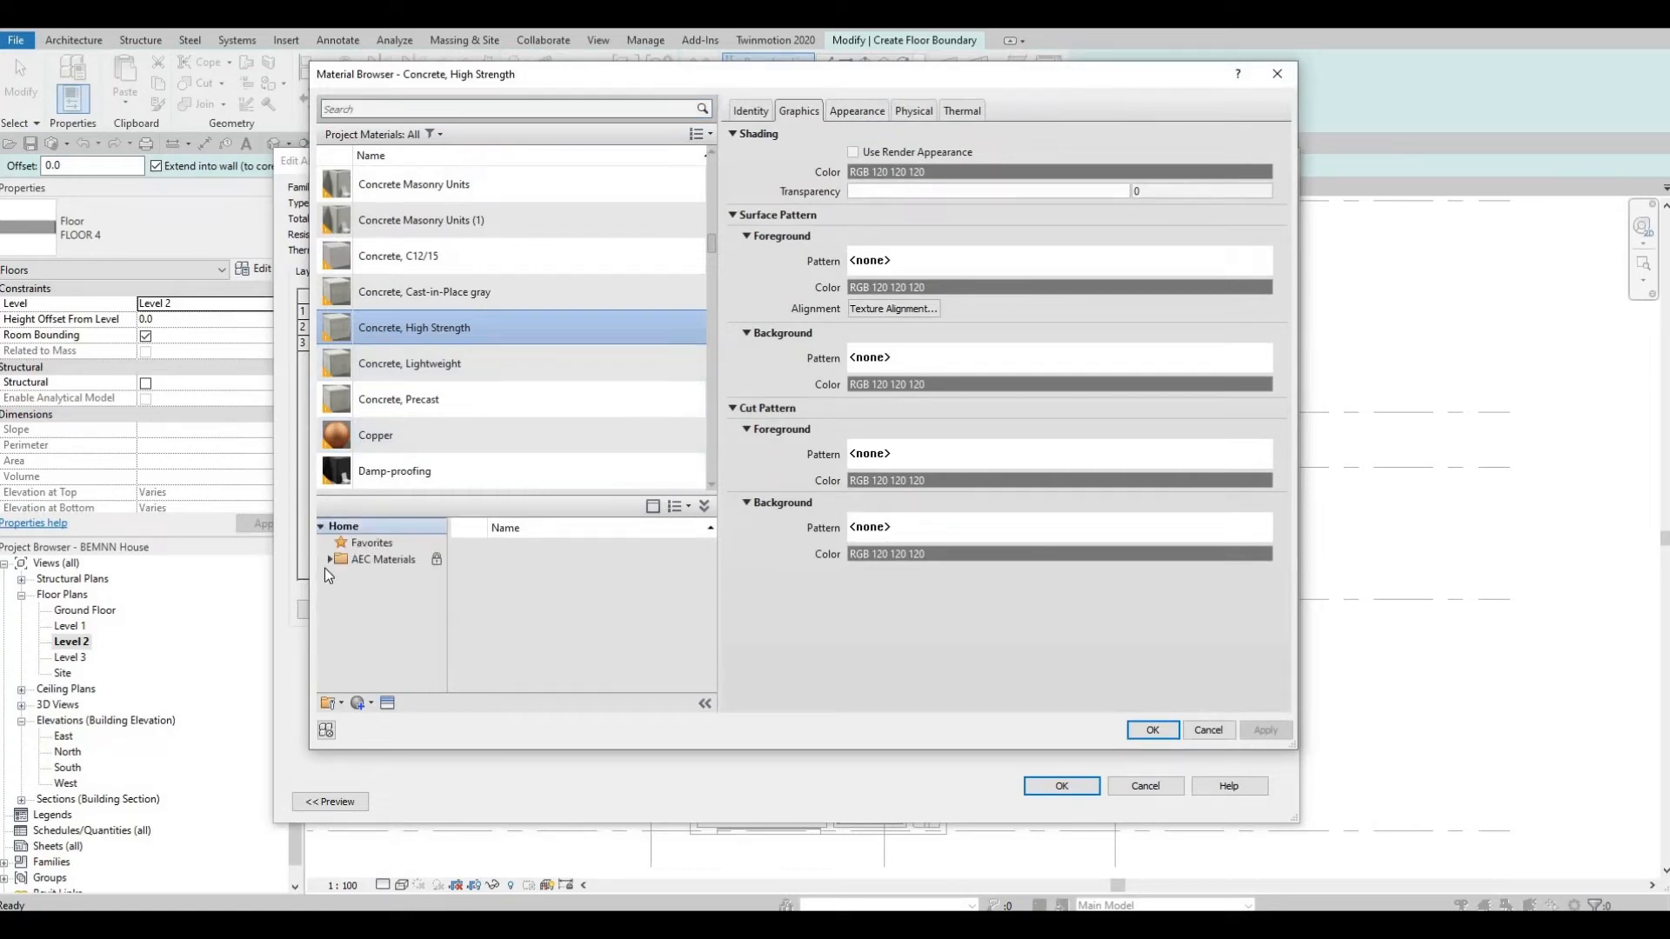
{"action": "left_click", "coordinate": [327, 561]}
{"action": "left_click", "coordinate": [327, 561]}
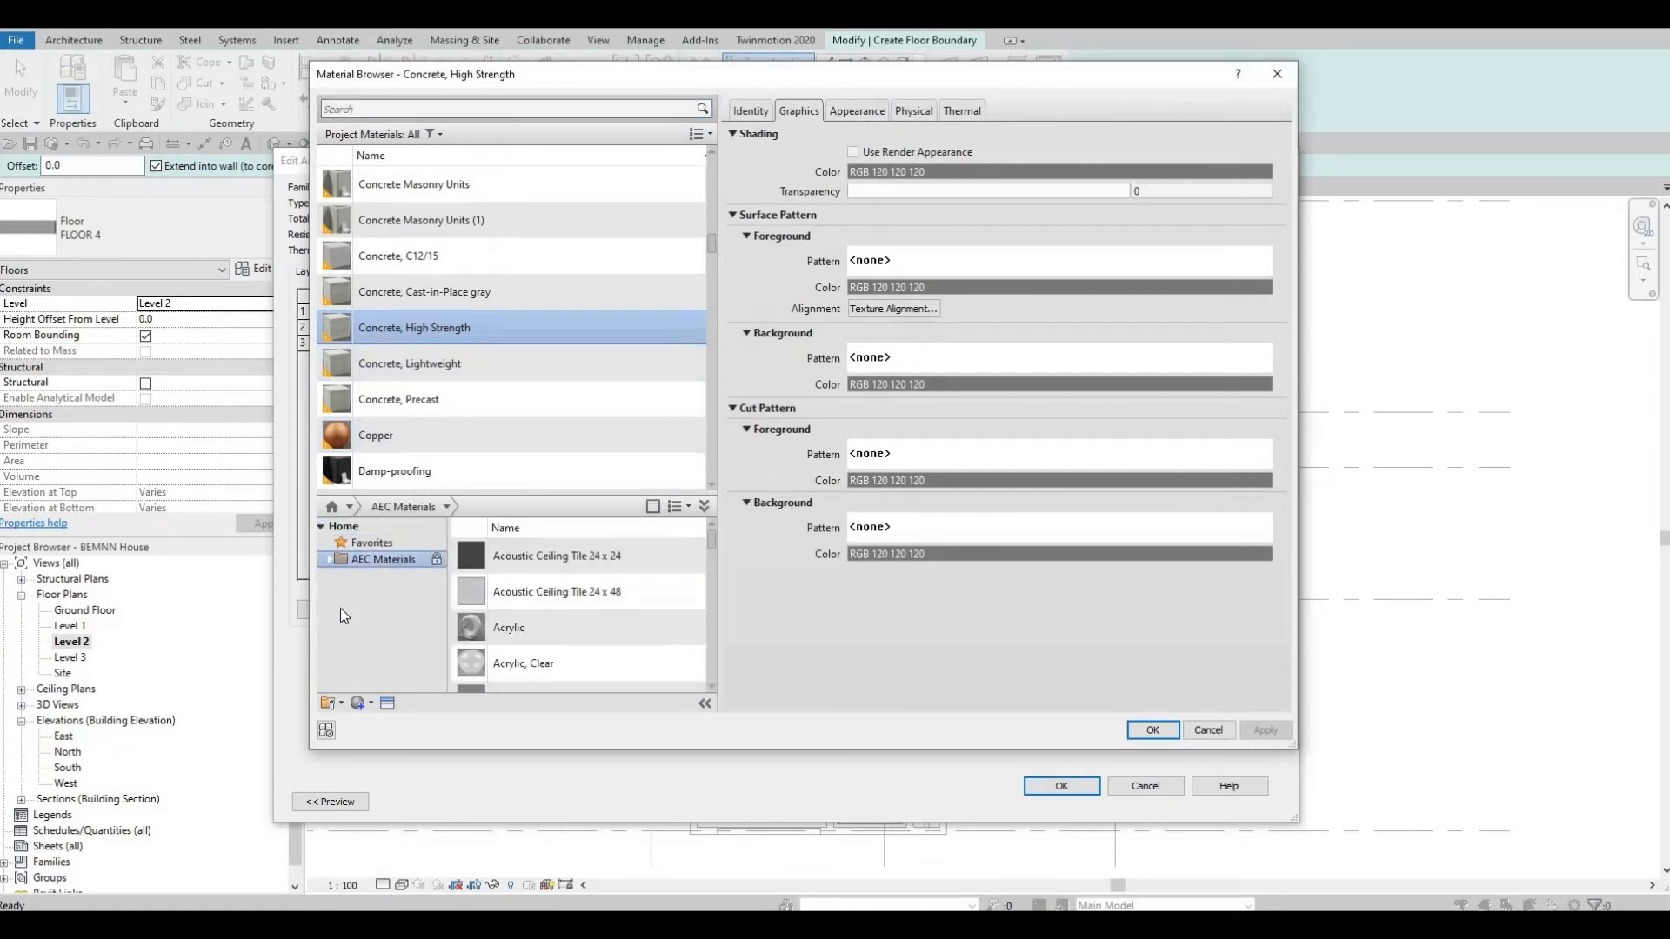
{"action": "scroll", "coordinate": [339, 654], "scroll_direction": "down", "scroll_amount": 4}
{"action": "left_click", "coordinate": [353, 679]}
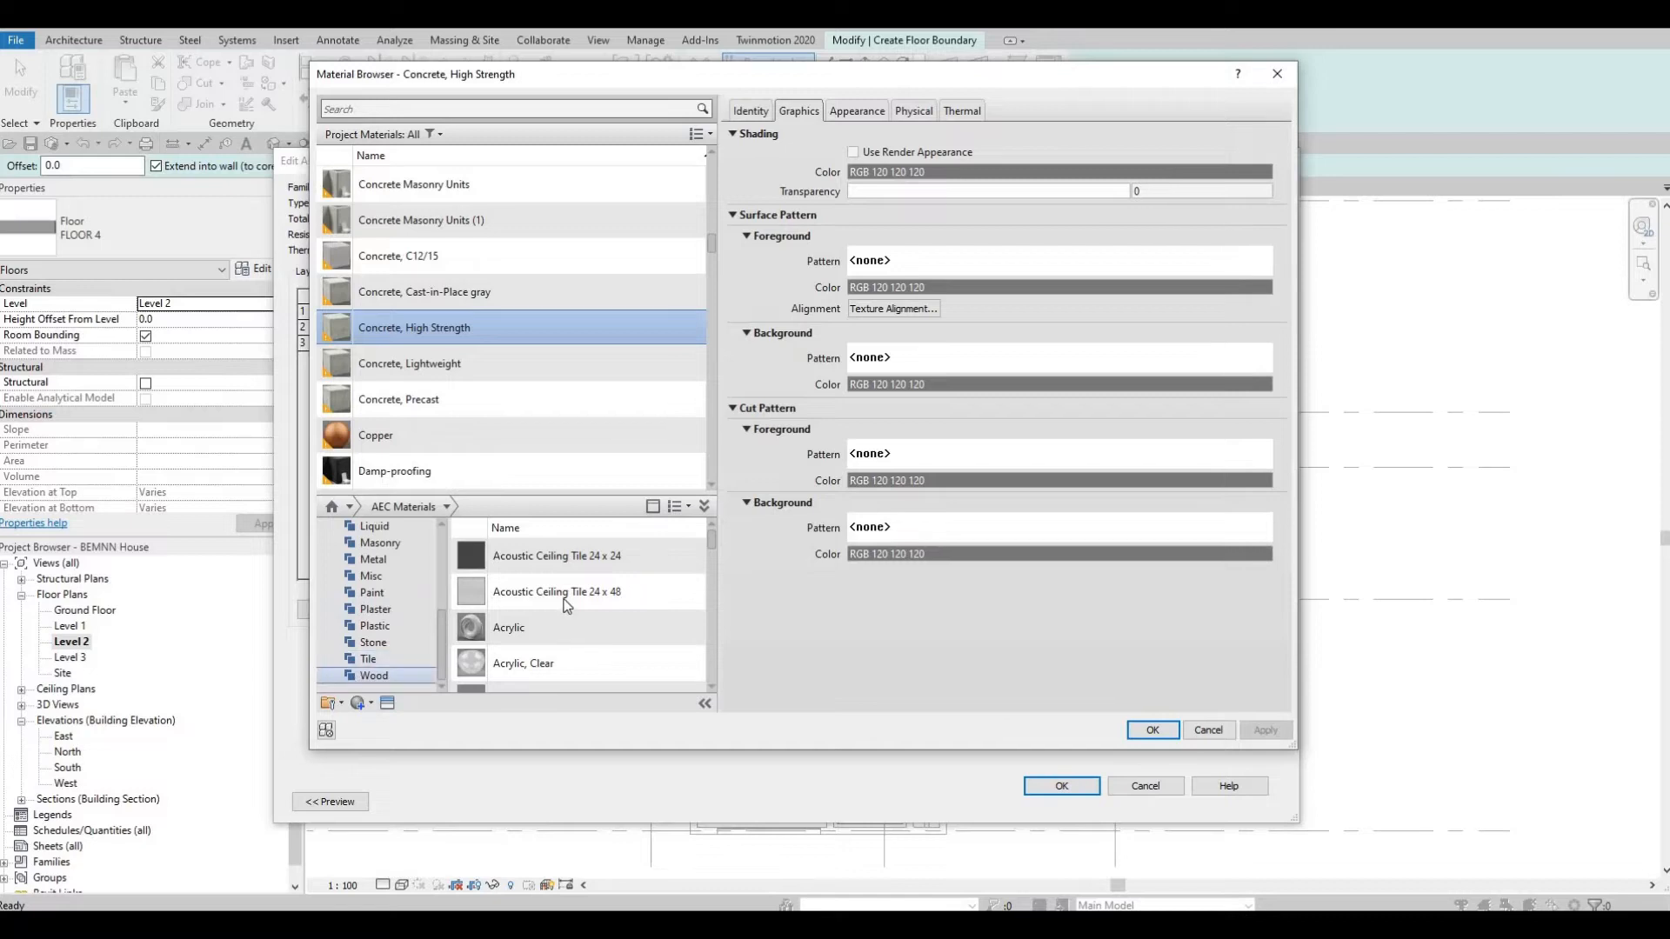
- Add Oak, Red to the project, assign it to FLOOR 5's structure layer, and accept the type settings
{"action": "scroll", "coordinate": [564, 633], "scroll_direction": "down", "scroll_amount": 5}
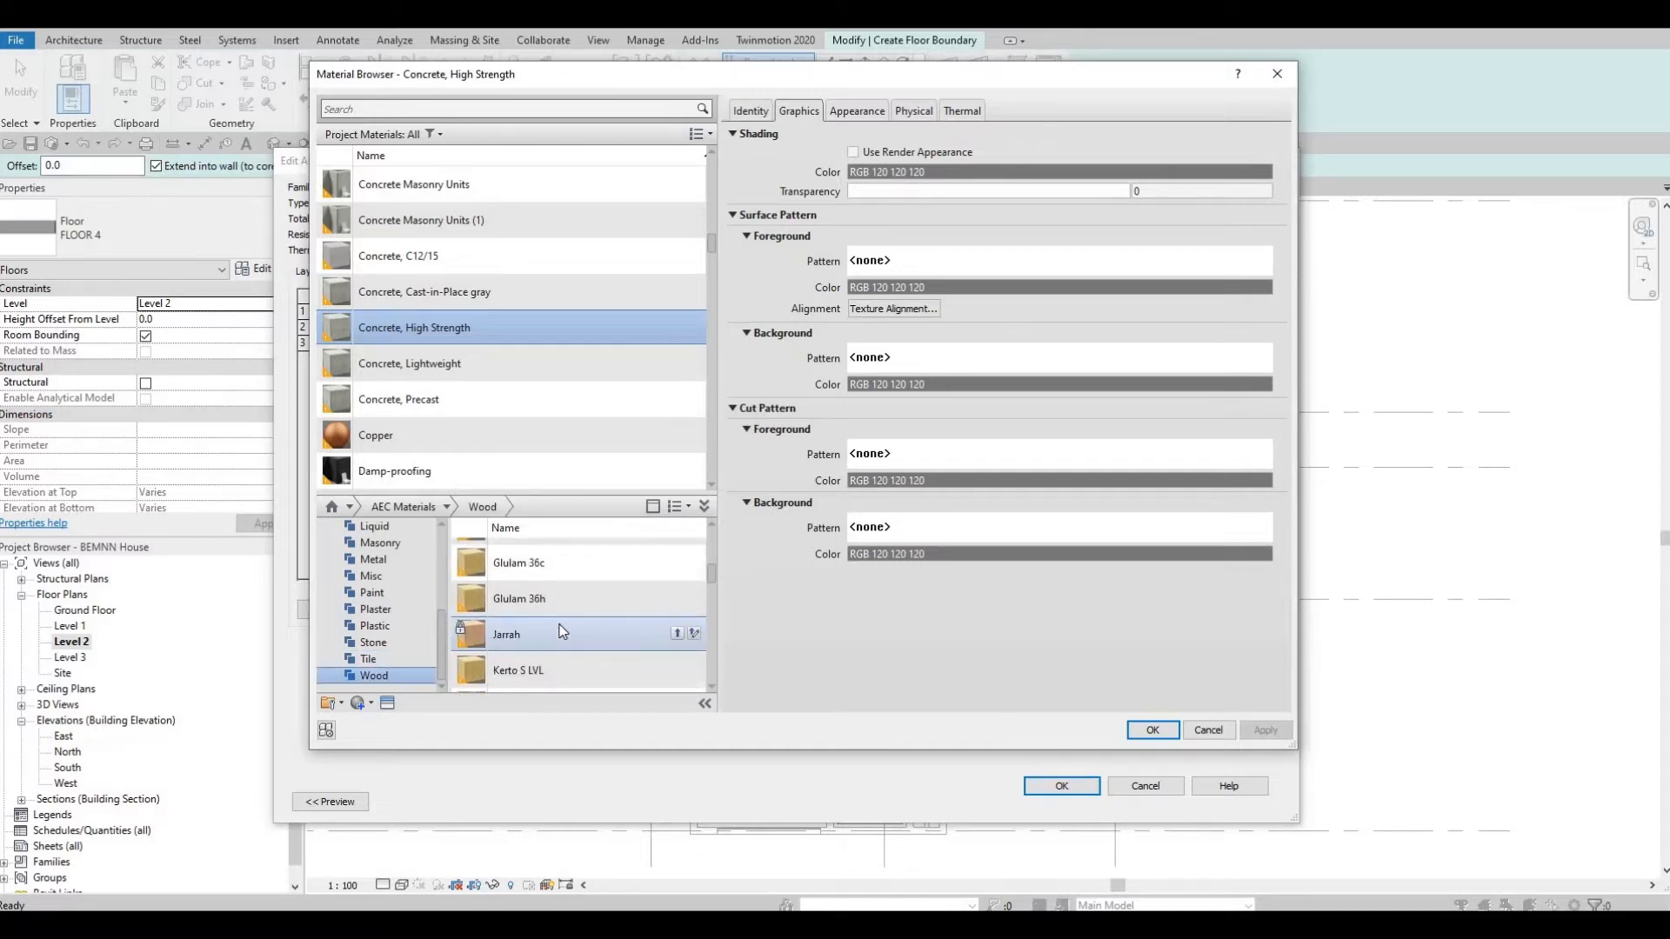
{"action": "scroll", "coordinate": [564, 632], "scroll_direction": "down", "scroll_amount": 2}
{"action": "scroll", "coordinate": [564, 632], "scroll_direction": "down", "scroll_amount": 2}
{"action": "scroll", "coordinate": [564, 633], "scroll_direction": "down", "scroll_amount": 2}
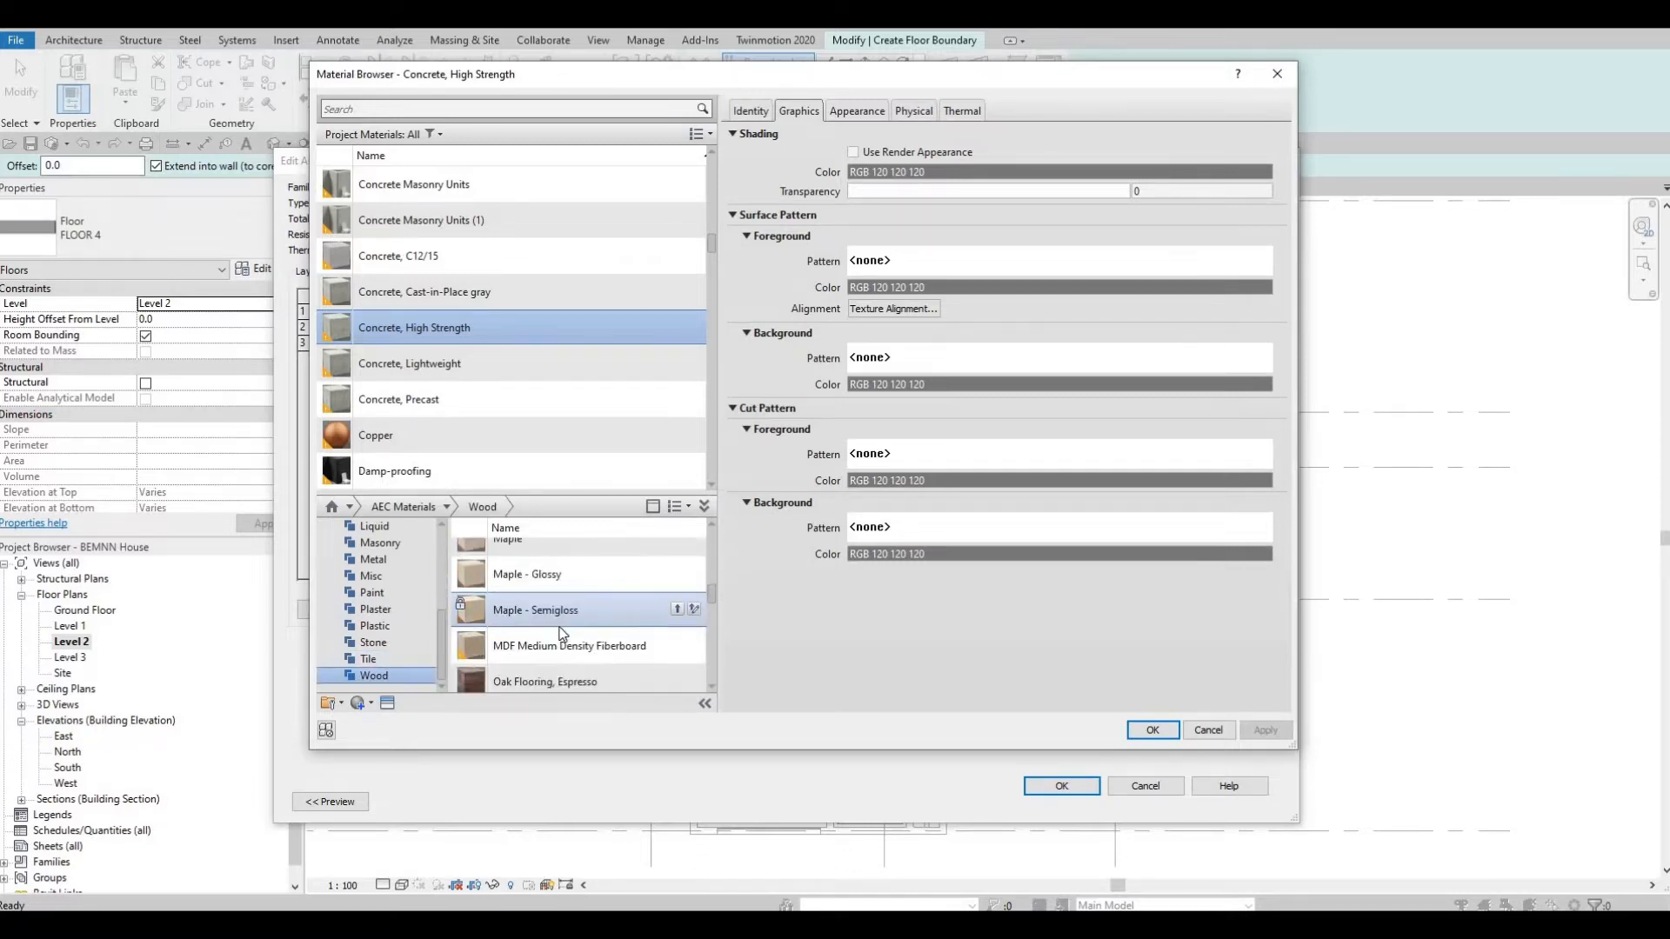
{"action": "scroll", "coordinate": [560, 634], "scroll_direction": "down", "scroll_amount": 2}
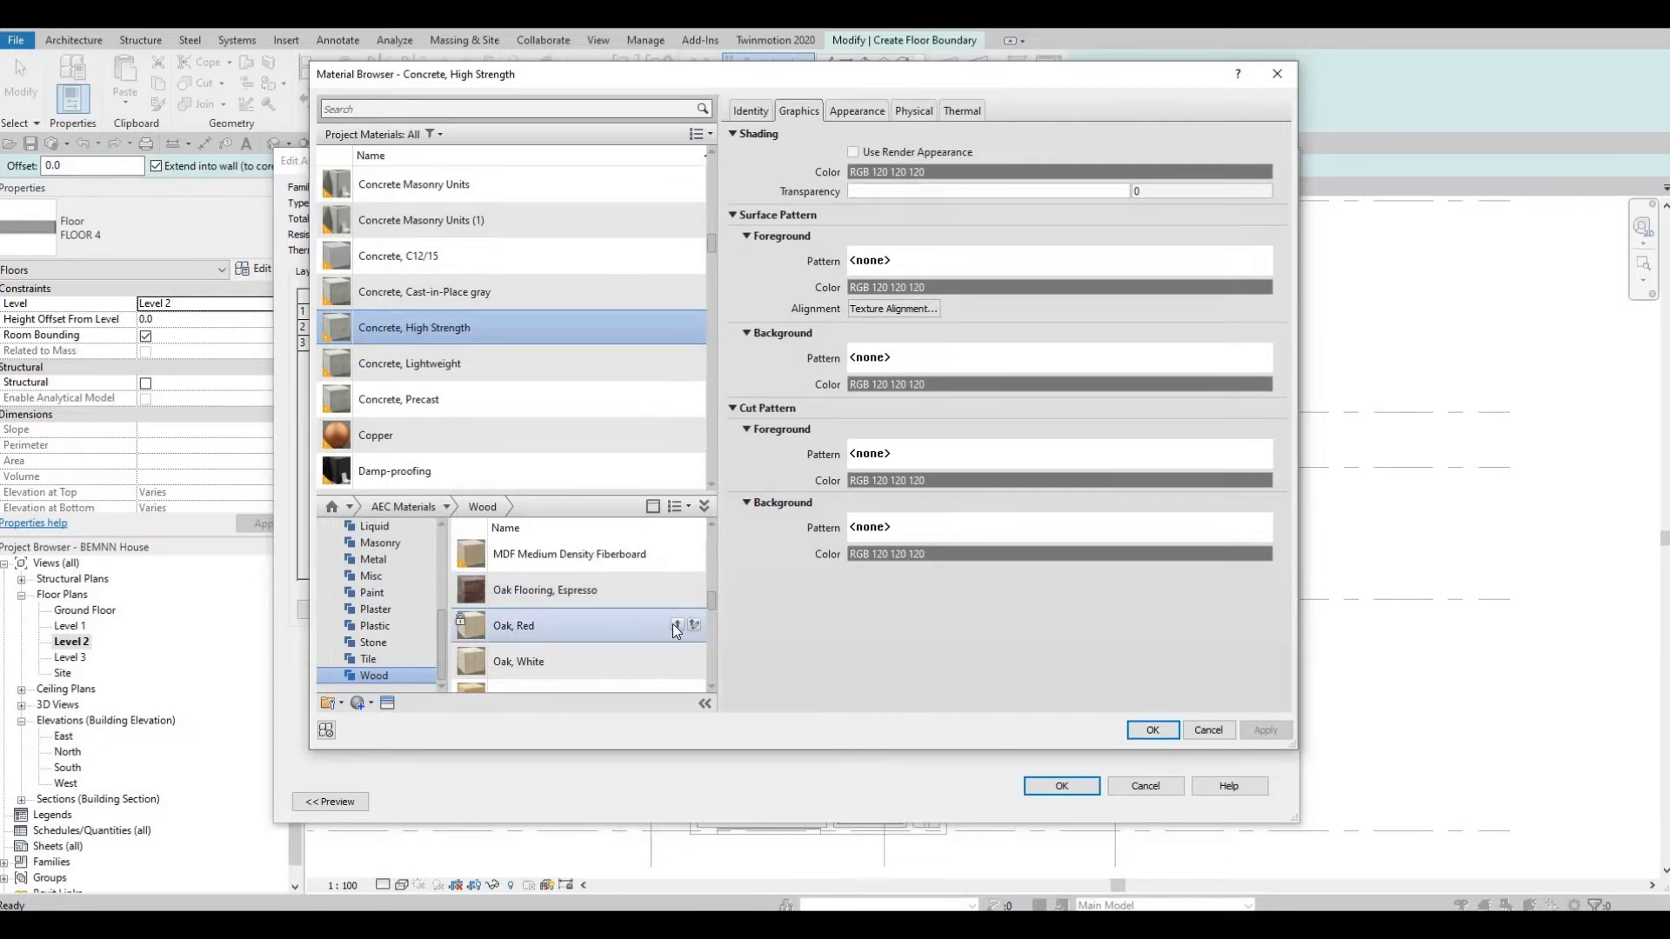
{"action": "left_click", "coordinate": [677, 624]}
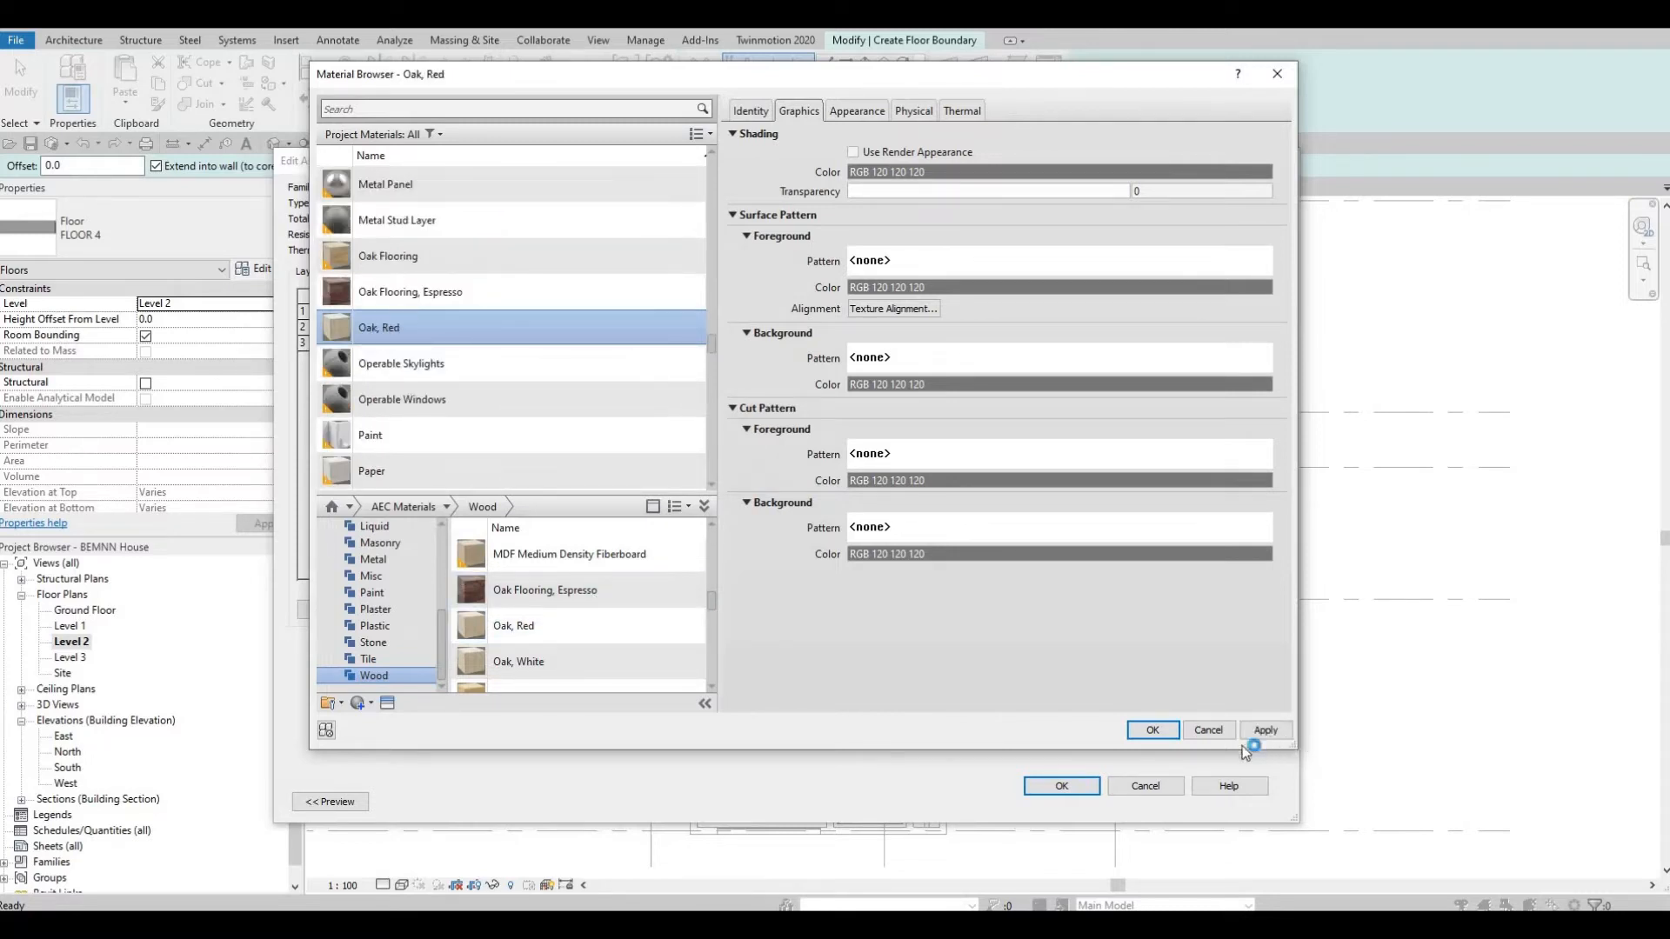
{"action": "key", "text": "Return"}
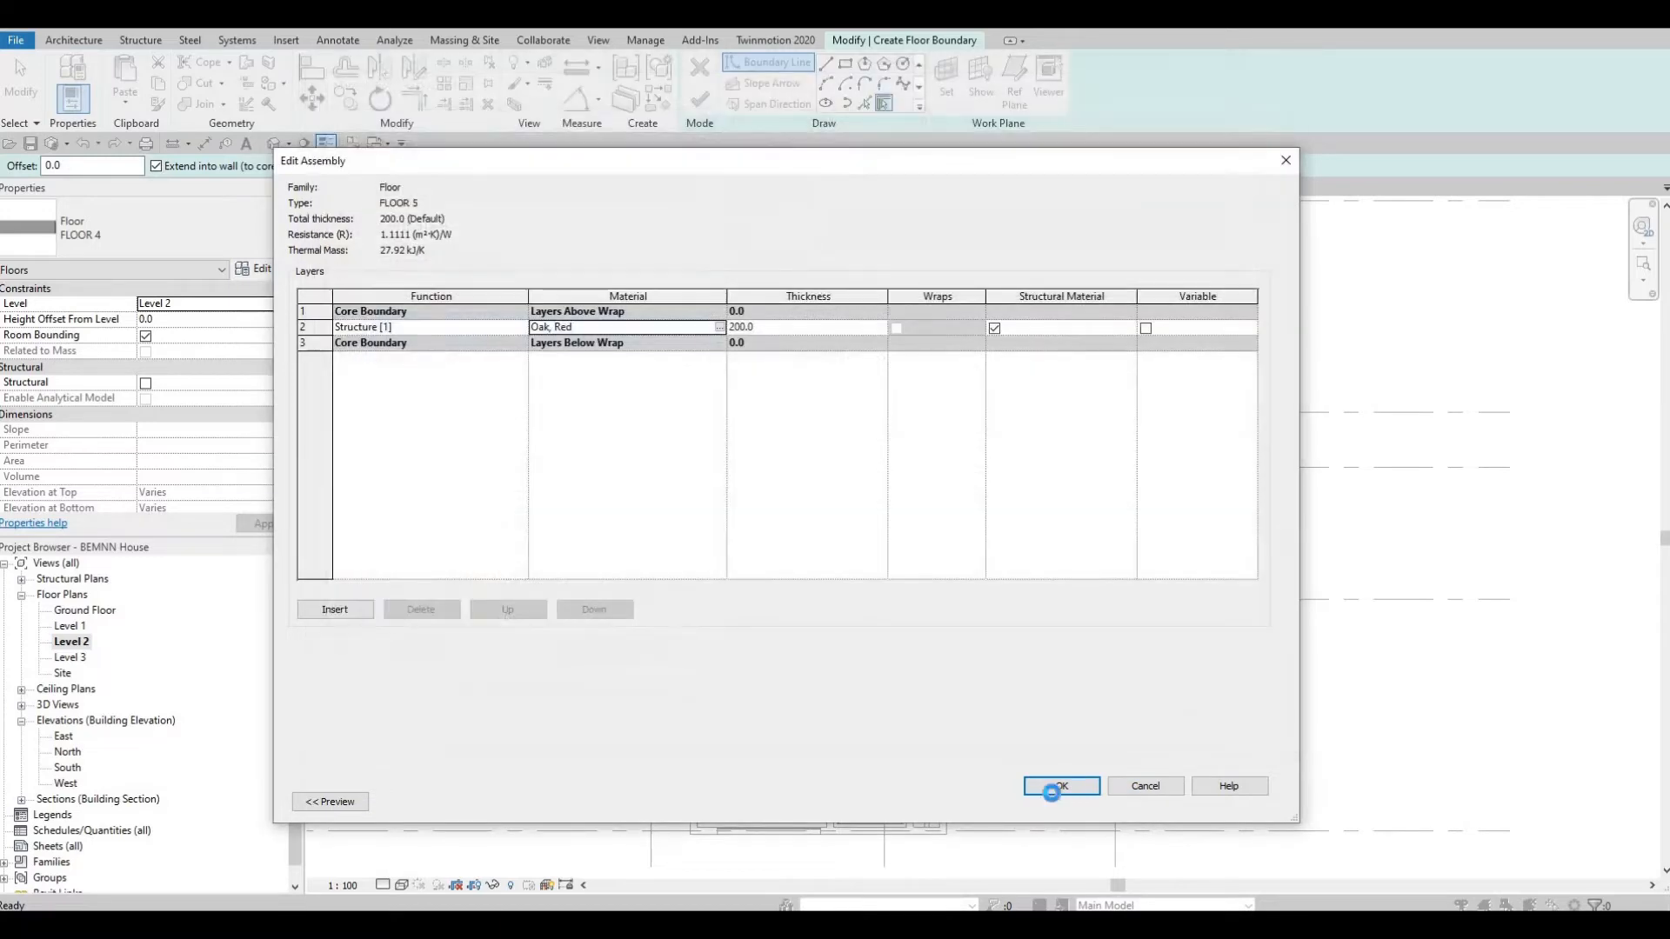
{"action": "left_click", "coordinate": [1062, 787]}
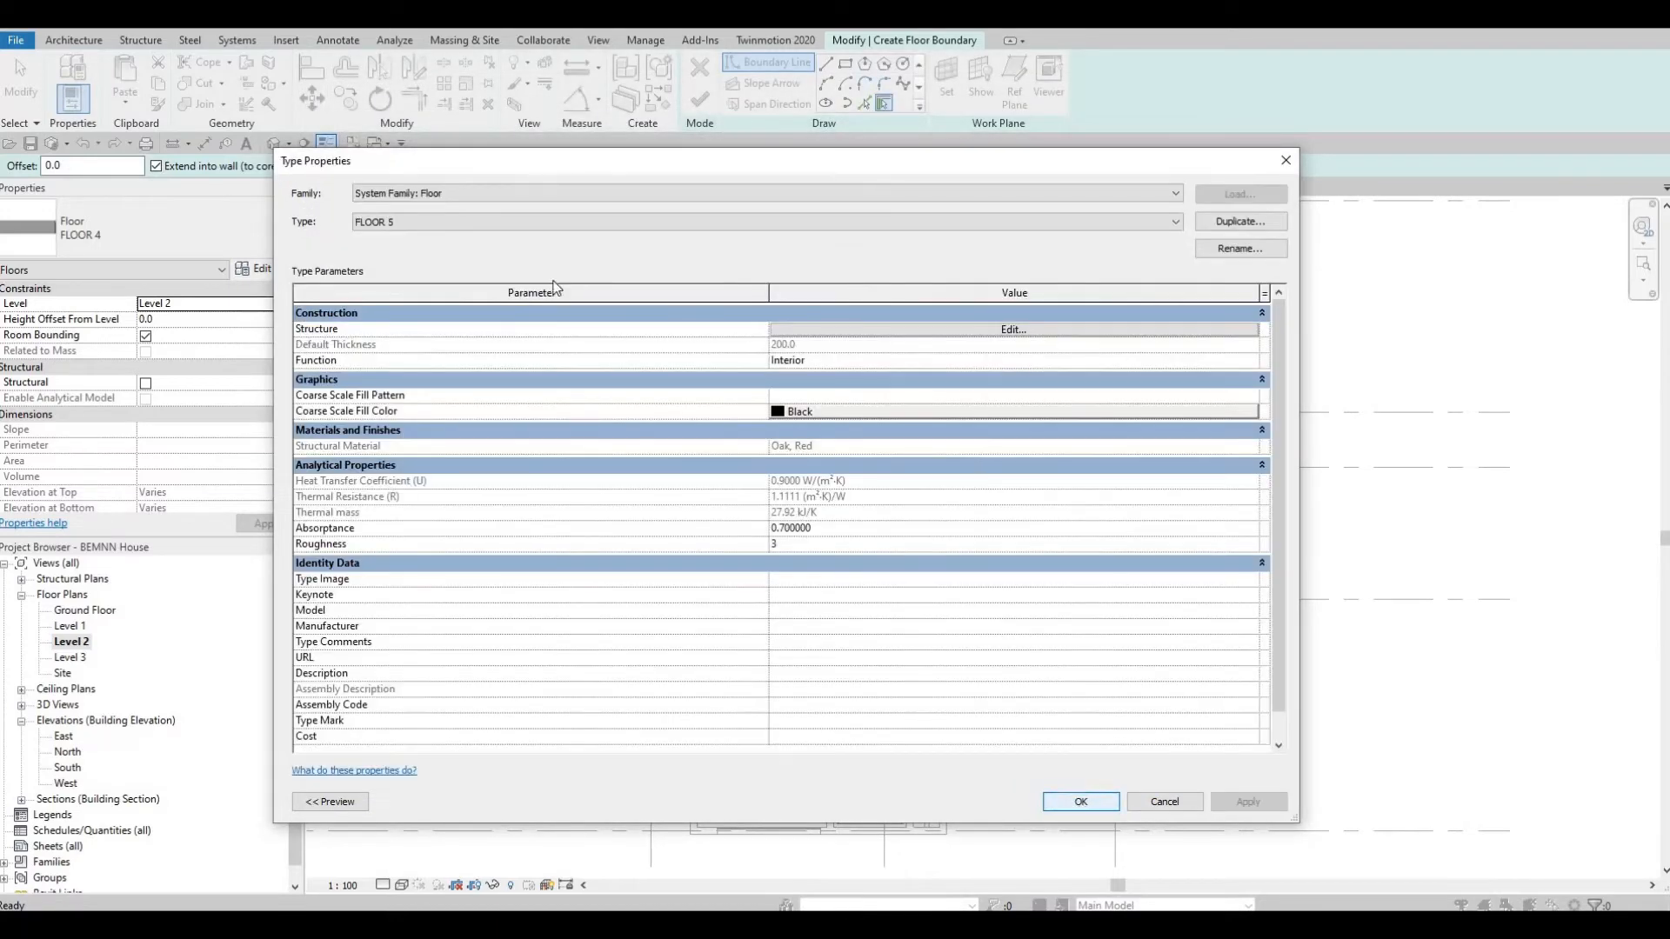
{"action": "key", "text": "Return"}
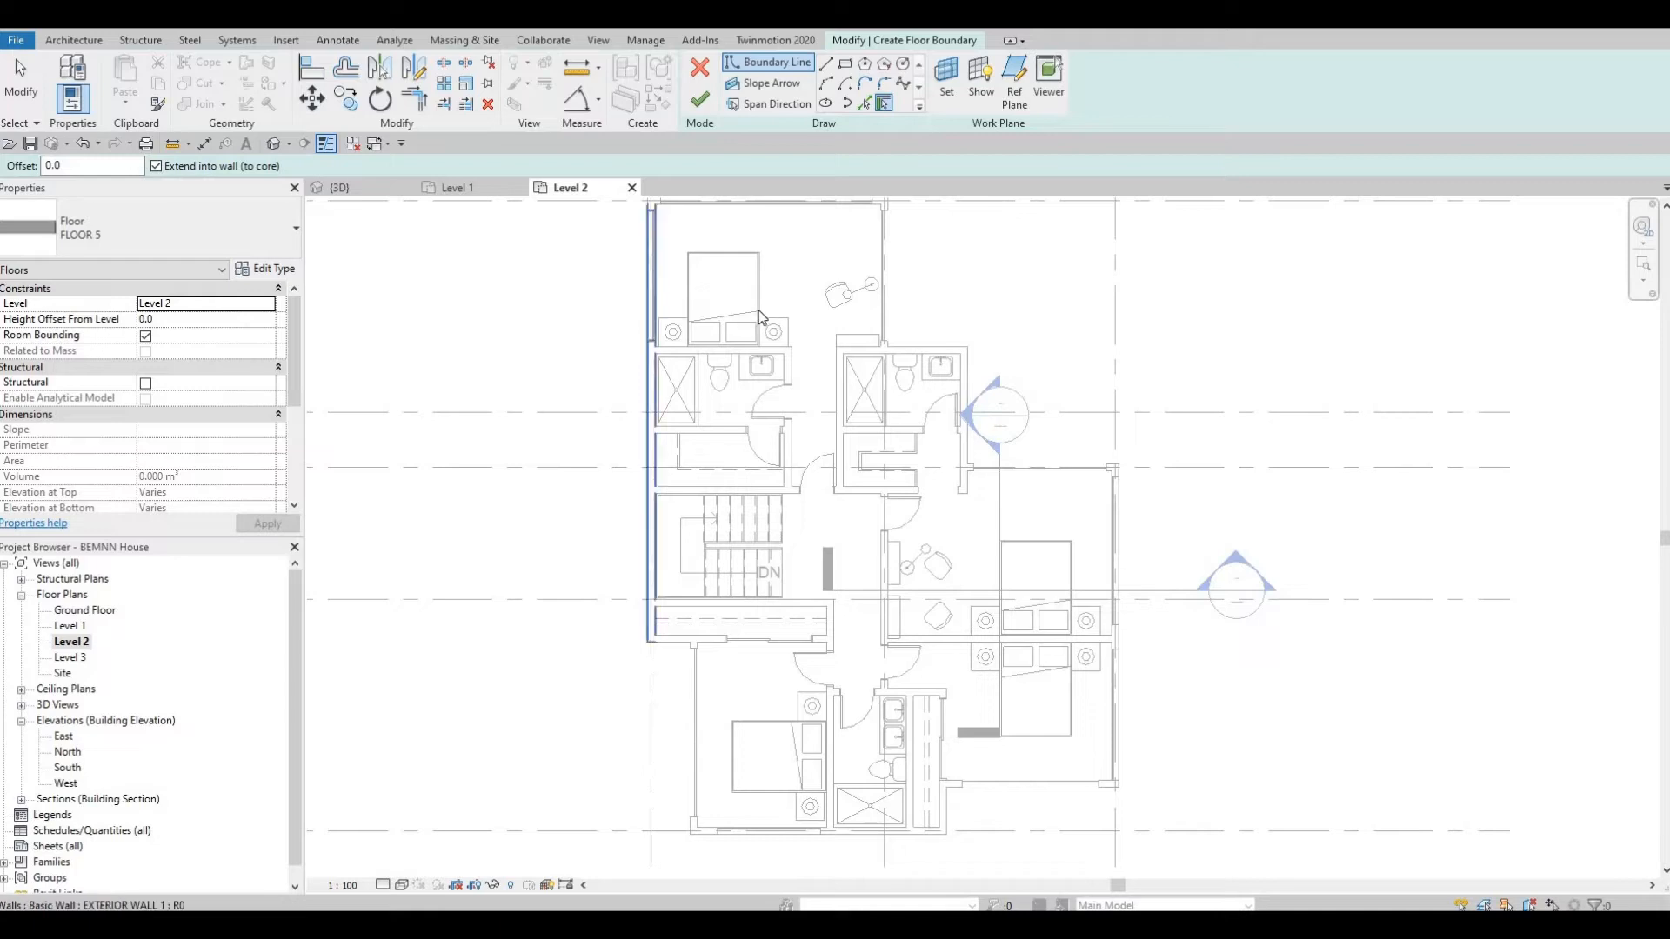
- Using Pick Lines, create floor boundary lines along the inner faces of the upper-left bedroom's upper and left outer walls
{"action": "middle_click_drag", "start_coordinate": [759, 311], "coordinate": [751, 386]}
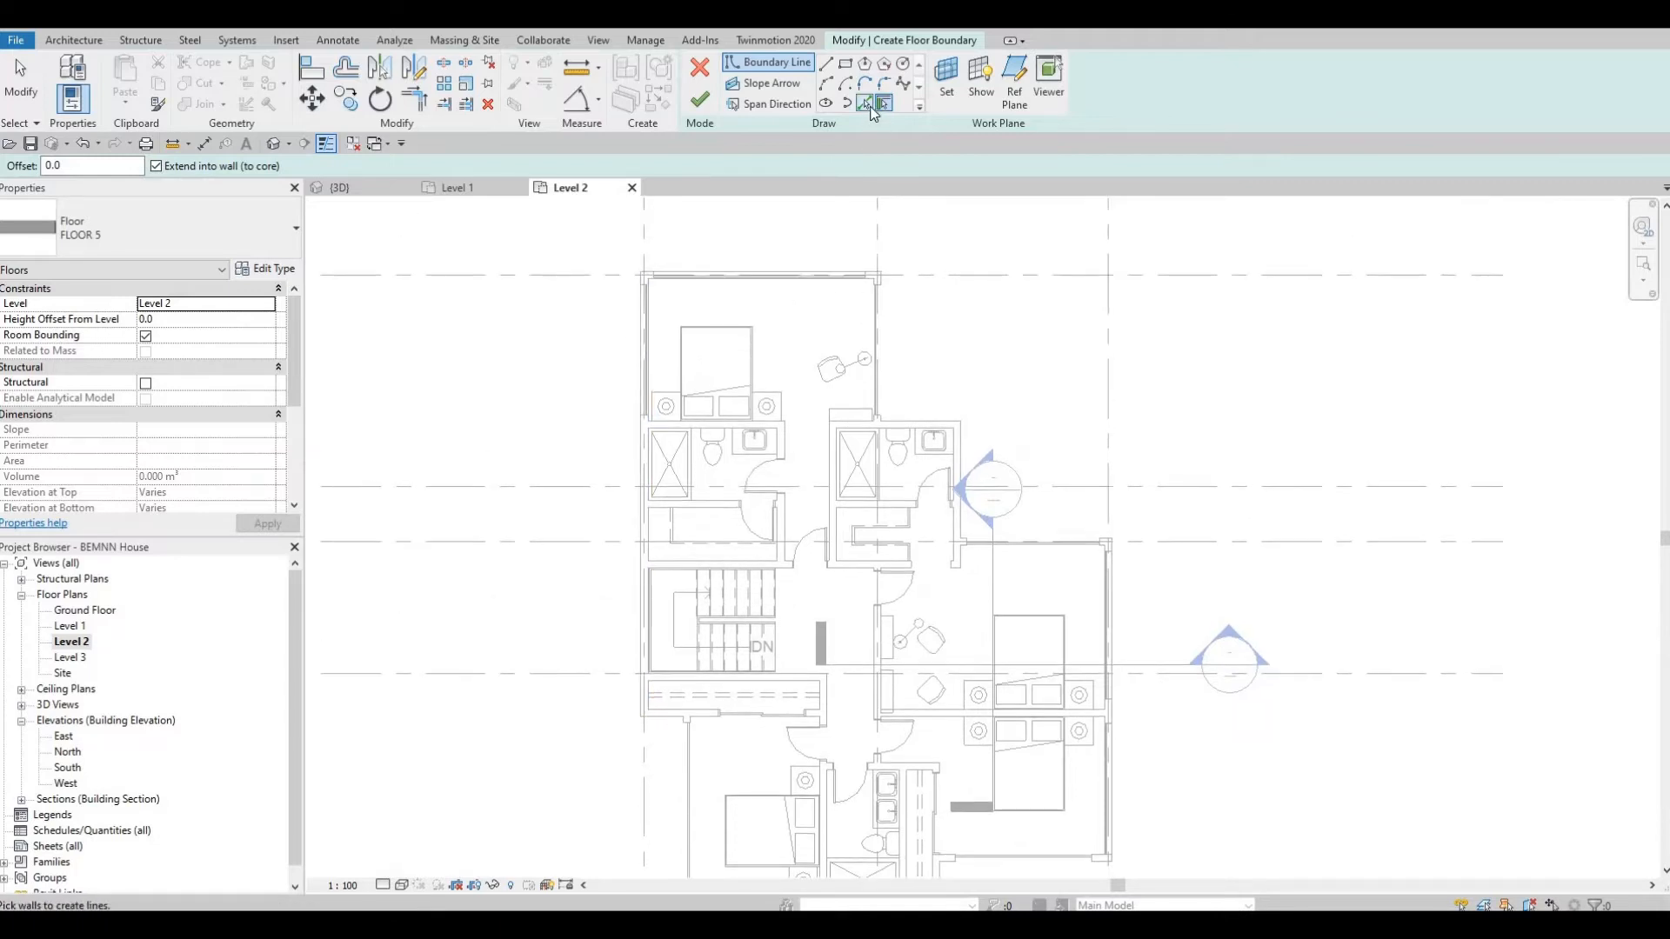
{"action": "left_click", "coordinate": [865, 104]}
{"action": "scroll", "coordinate": [608, 315], "scroll_direction": "up", "scroll_amount": 6}
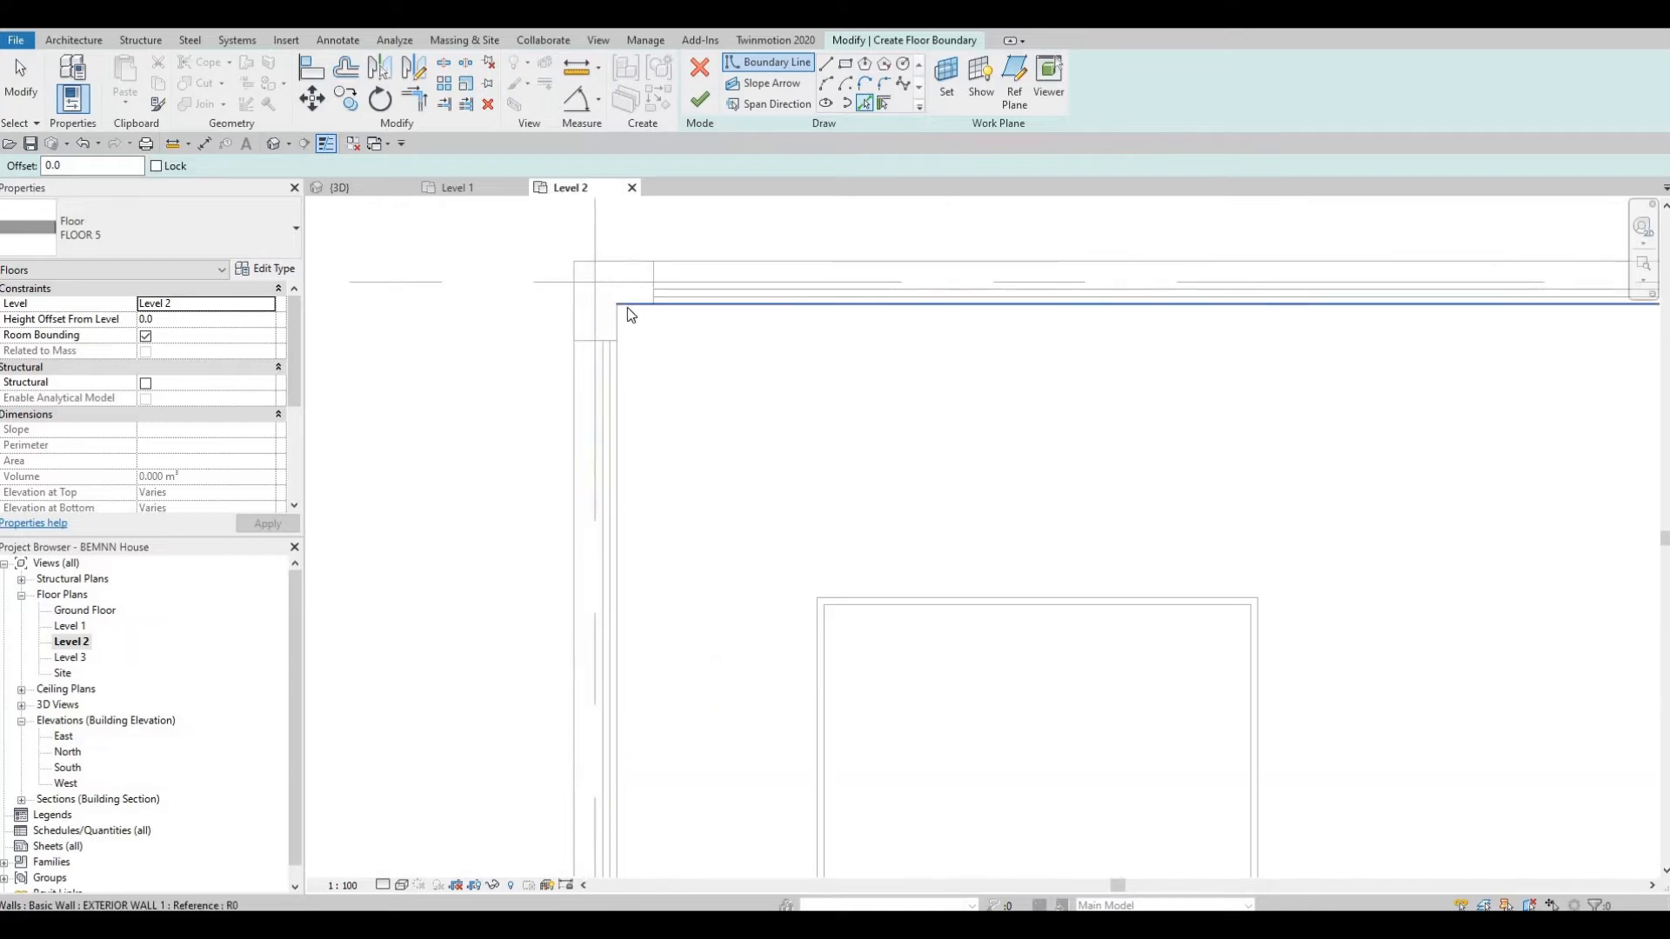
{"action": "left_click", "coordinate": [628, 308]}
{"action": "left_click", "coordinate": [670, 328]}
{"action": "scroll", "coordinate": [811, 362], "scroll_direction": "down", "scroll_amount": 2}
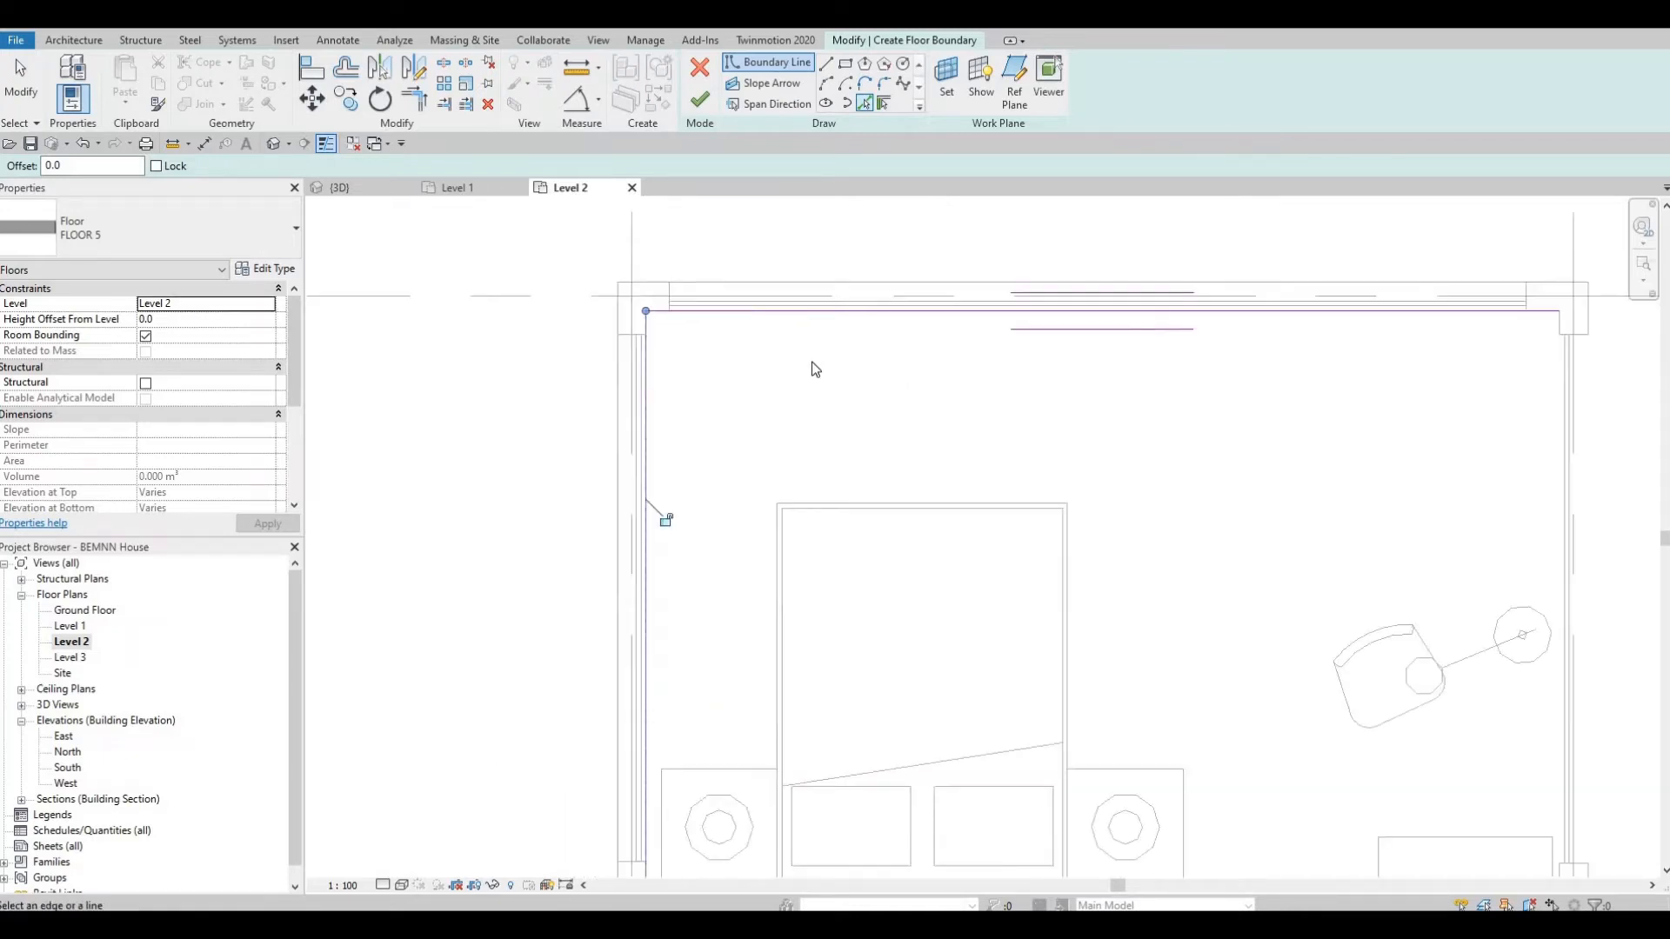
- Pick boundary lines along the lower wall of the closet below the stairs and the lower-left bedroom's left outer wall
{"action": "scroll", "coordinate": [812, 362], "scroll_direction": "down", "scroll_amount": 1}
{"action": "scroll", "coordinate": [1050, 305], "scroll_direction": "down", "scroll_amount": 1}
{"action": "middle_click_drag", "start_coordinate": [1456, 321], "coordinate": [1133, 301]}
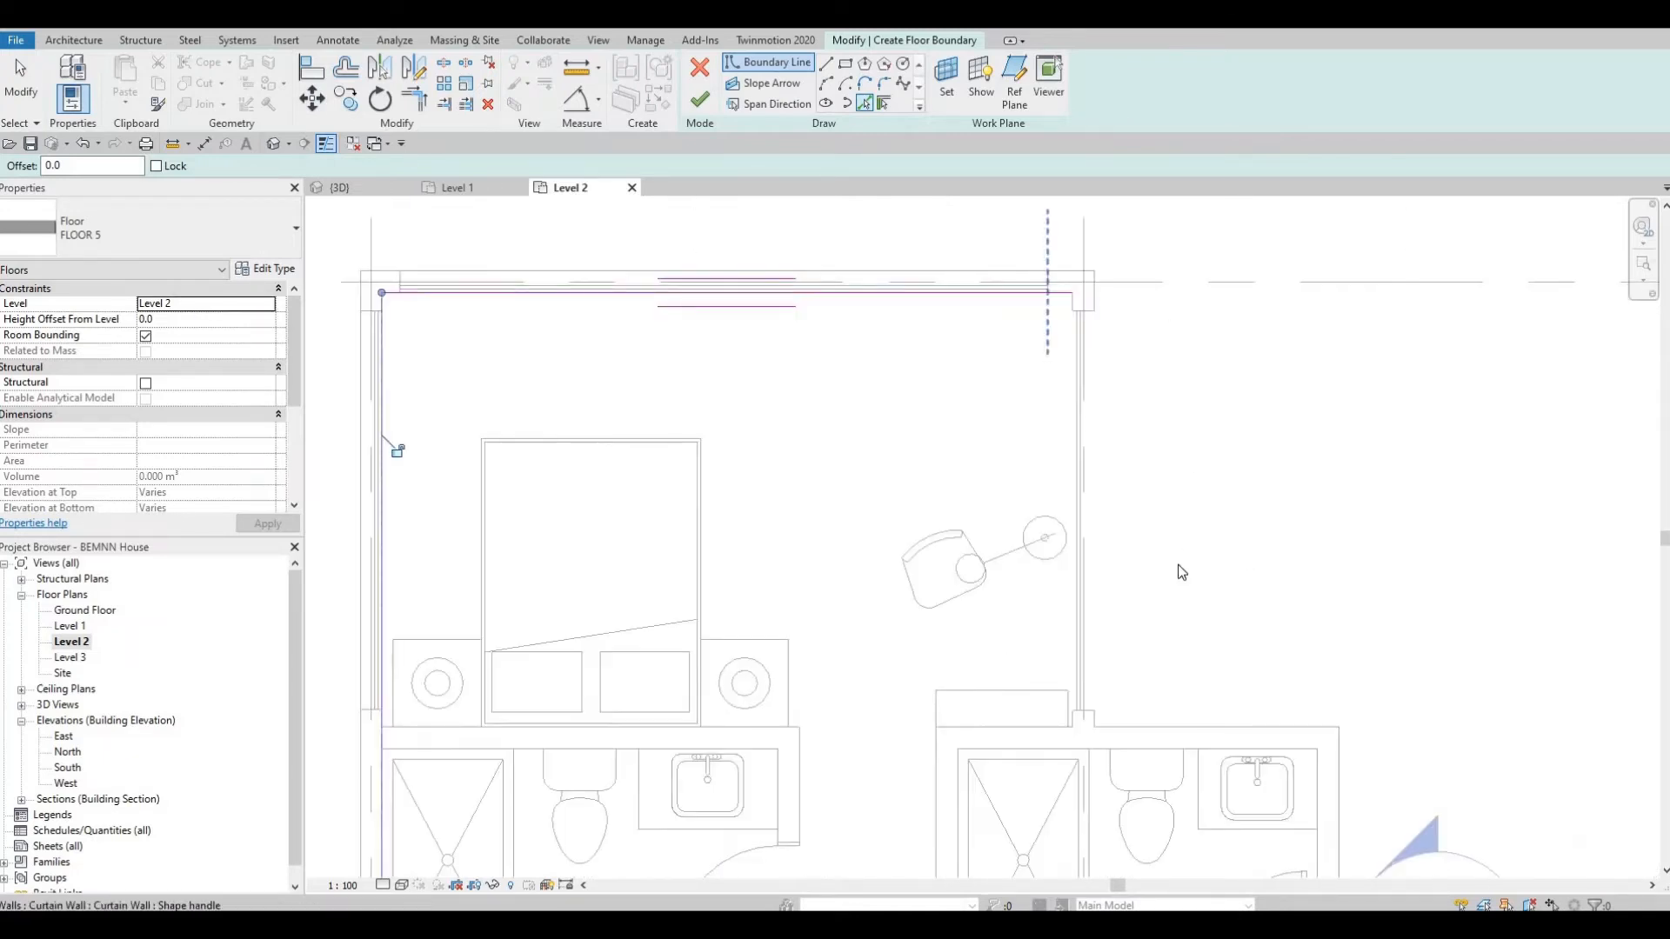
{"action": "middle_click_drag", "start_coordinate": [787, 733], "coordinate": [822, 494]}
{"action": "scroll", "coordinate": [822, 494], "scroll_direction": "down", "scroll_amount": 1}
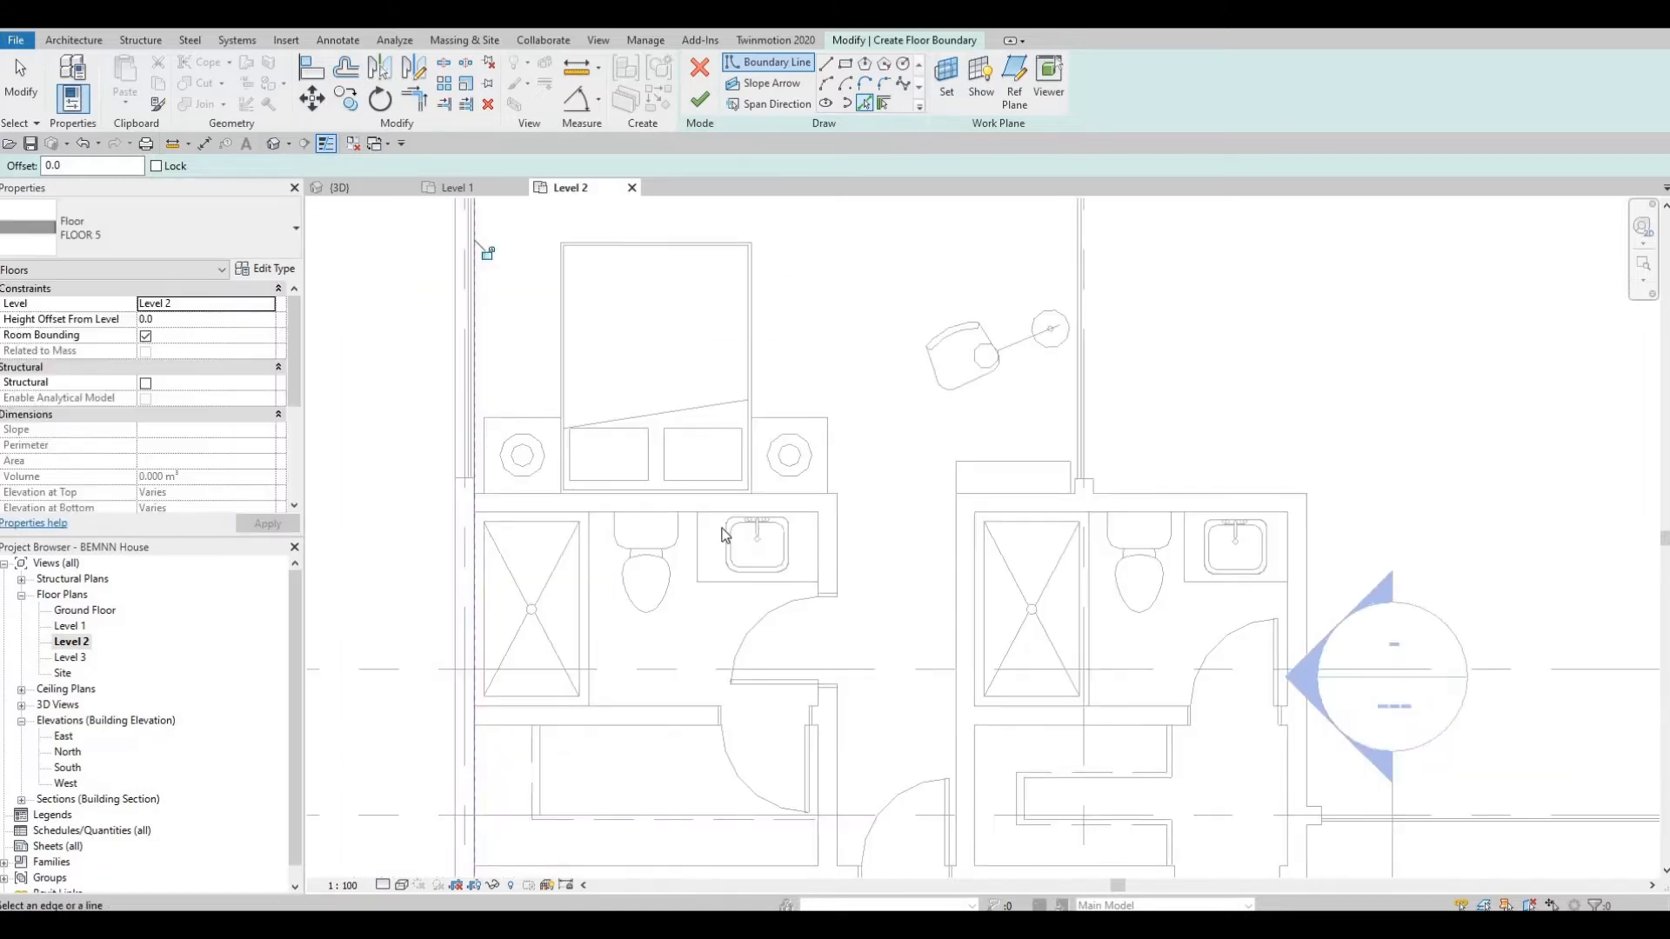
{"action": "scroll", "coordinate": [760, 410], "scroll_direction": "down", "scroll_amount": 1}
{"action": "middle_click_drag", "start_coordinate": [683, 639], "coordinate": [735, 264]}
{"action": "scroll", "coordinate": [664, 515], "scroll_direction": "down", "scroll_amount": 1}
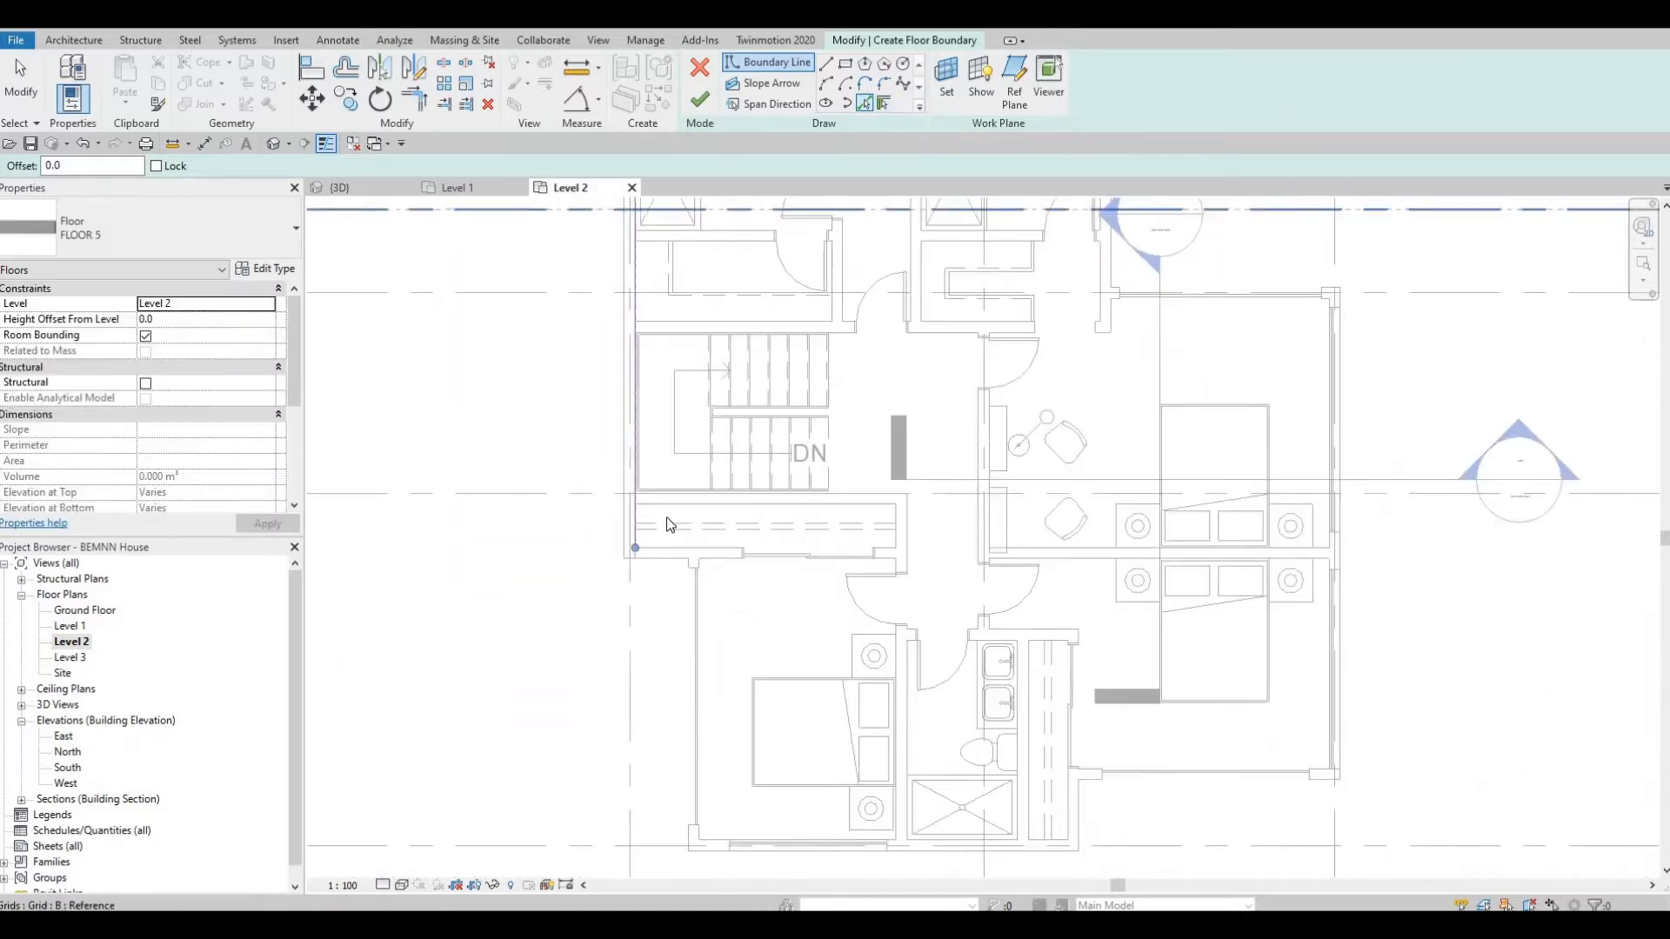
{"action": "scroll", "coordinate": [662, 502], "scroll_direction": "up", "scroll_amount": 1}
{"action": "scroll", "coordinate": [655, 587], "scroll_direction": "up", "scroll_amount": 2}
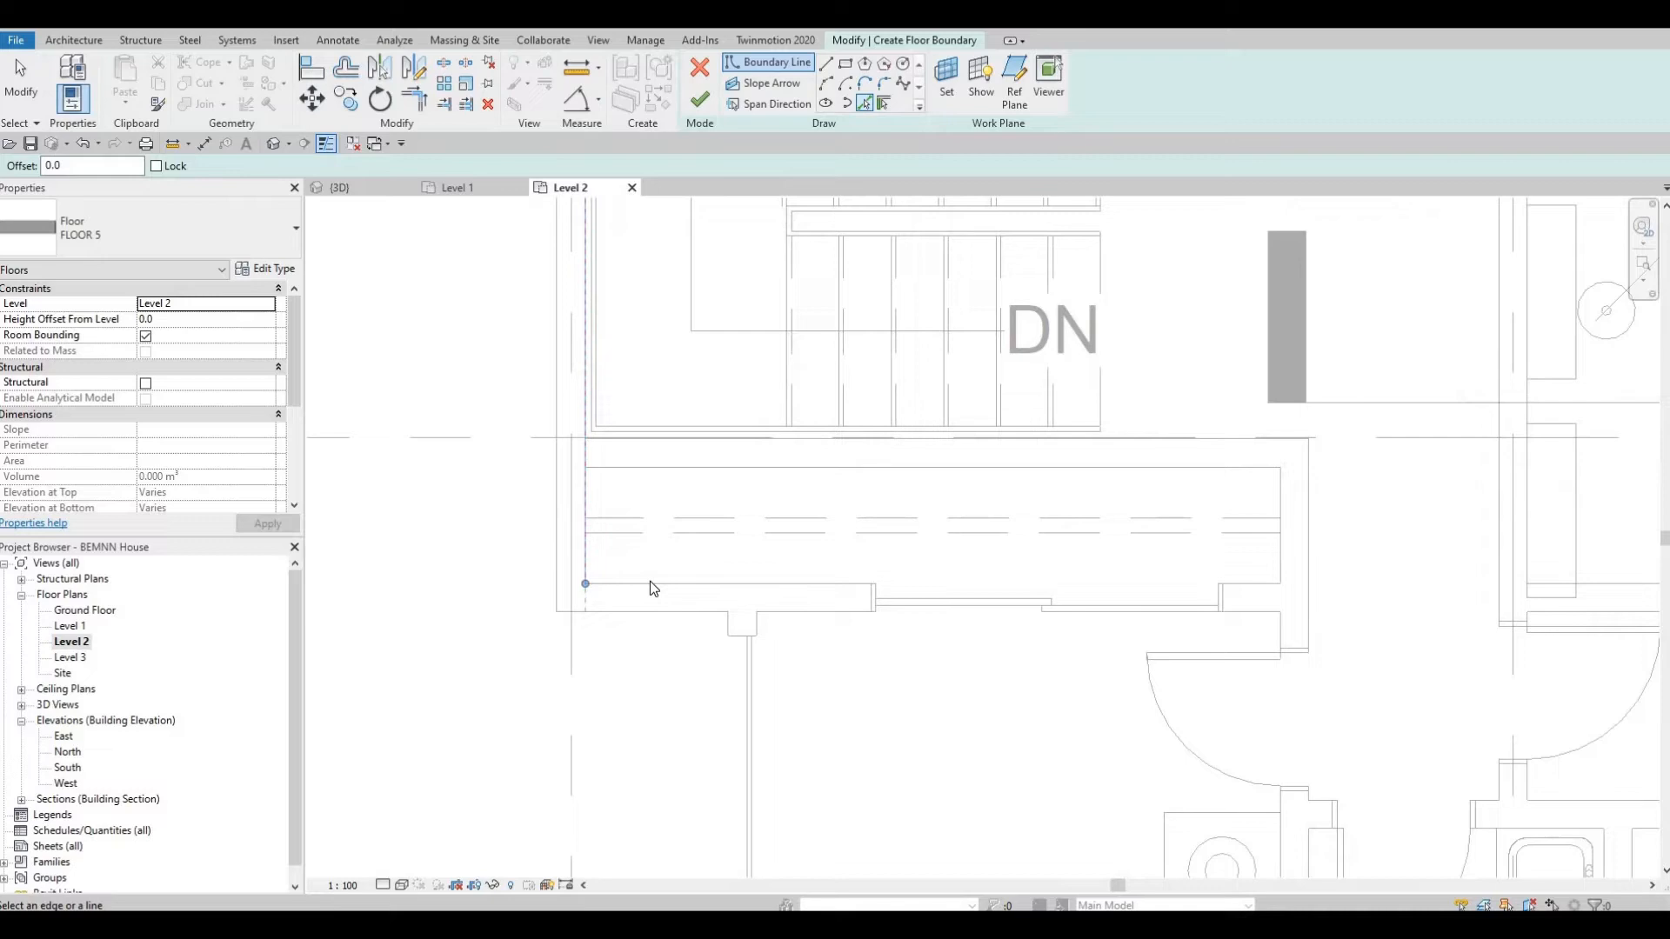
{"action": "left_click", "coordinate": [764, 629]}
{"action": "scroll", "coordinate": [773, 739], "scroll_direction": "down", "scroll_amount": 4}
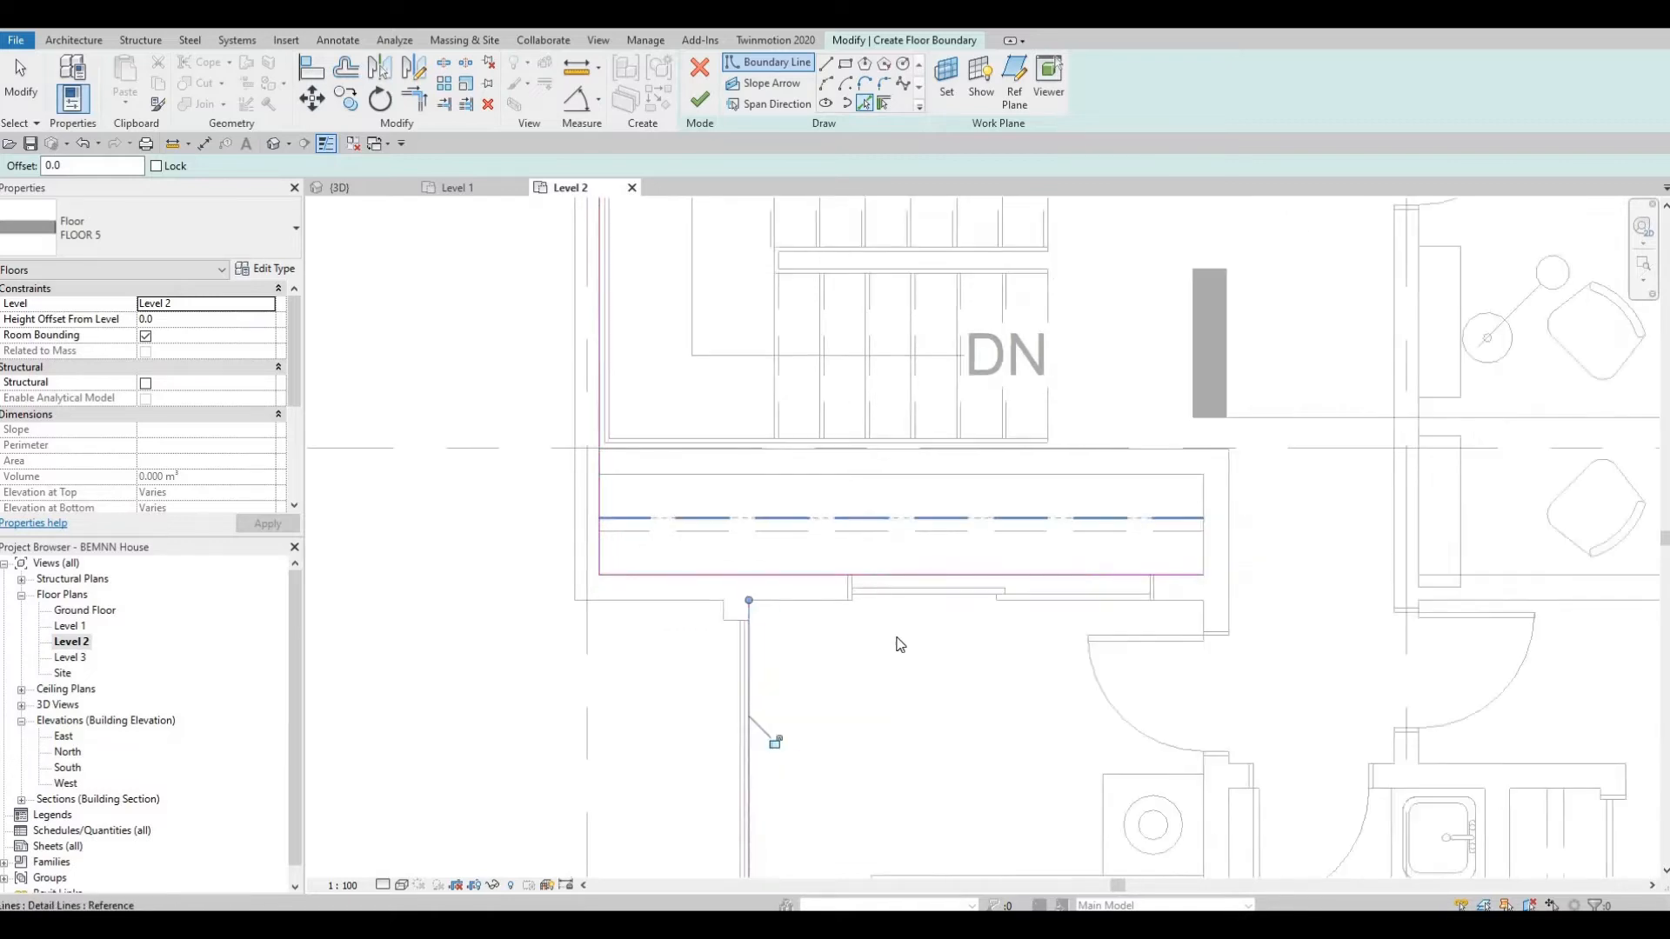
- Pick boundary lines along the lower outer wall of the lower-left bedroom and bathroom and the adjoining closet's right wall
{"action": "middle_click_drag", "start_coordinate": [790, 667], "coordinate": [778, 699]}
{"action": "scroll", "coordinate": [588, 690], "scroll_direction": "up", "scroll_amount": 7}
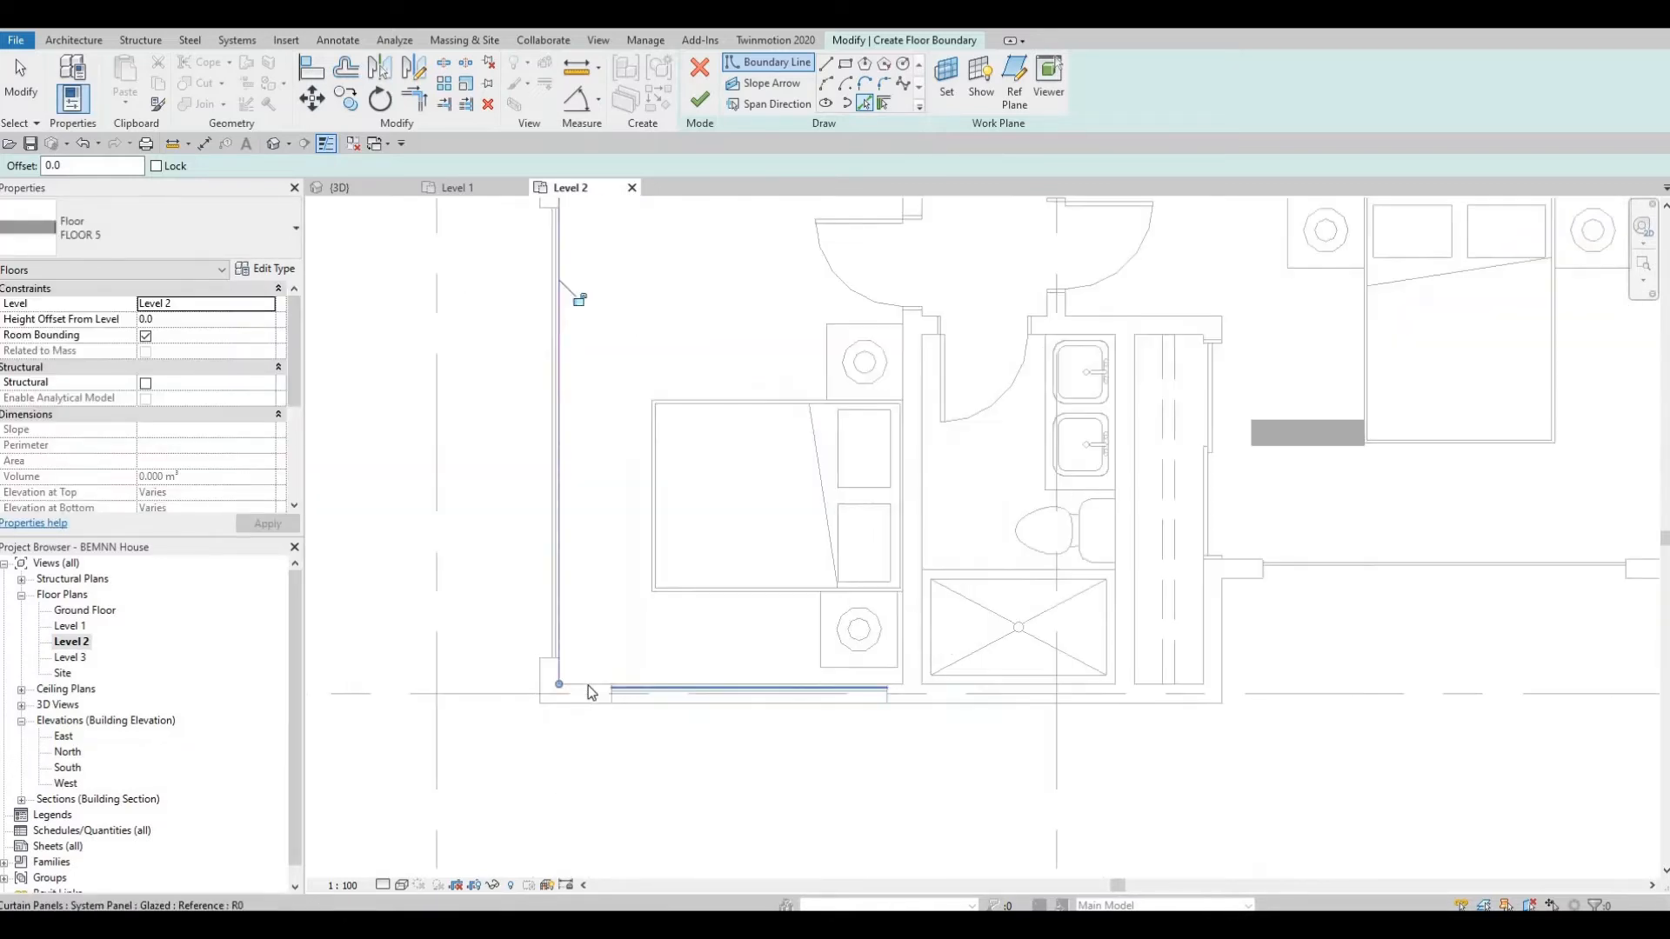
{"action": "scroll", "coordinate": [988, 678], "scroll_direction": "down", "scroll_amount": 4}
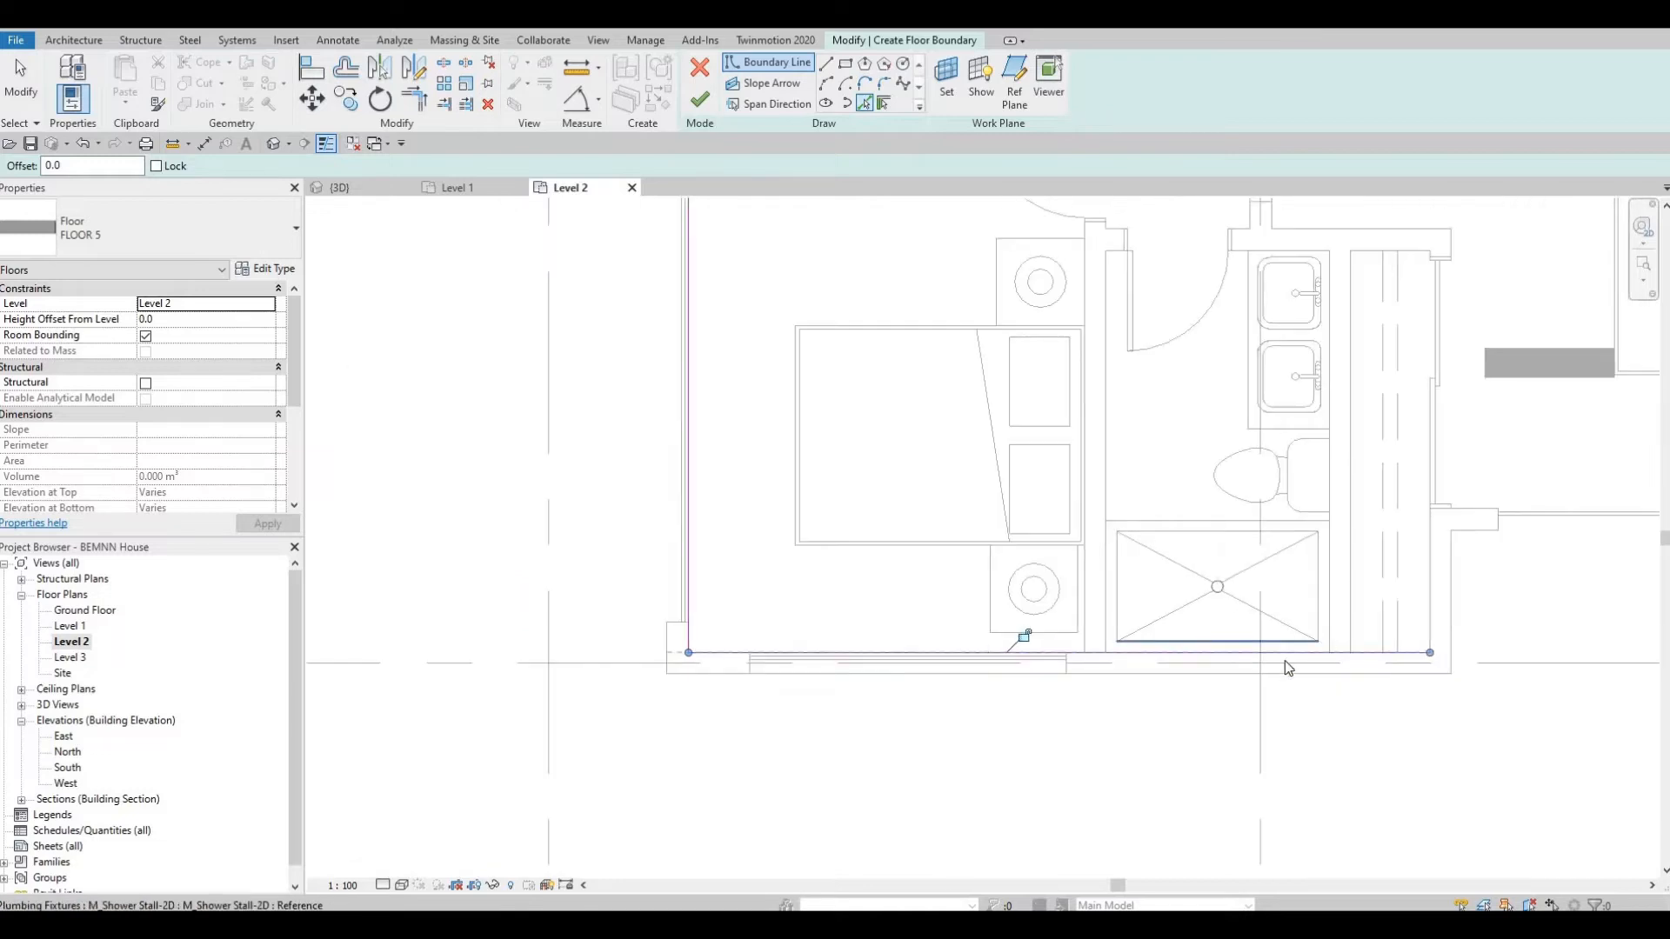
{"action": "middle_click_drag", "start_coordinate": [1417, 573], "coordinate": [978, 552]}
{"action": "scroll", "coordinate": [994, 553], "scroll_direction": "up", "scroll_amount": 2}
{"action": "left_click", "coordinate": [1055, 483]}
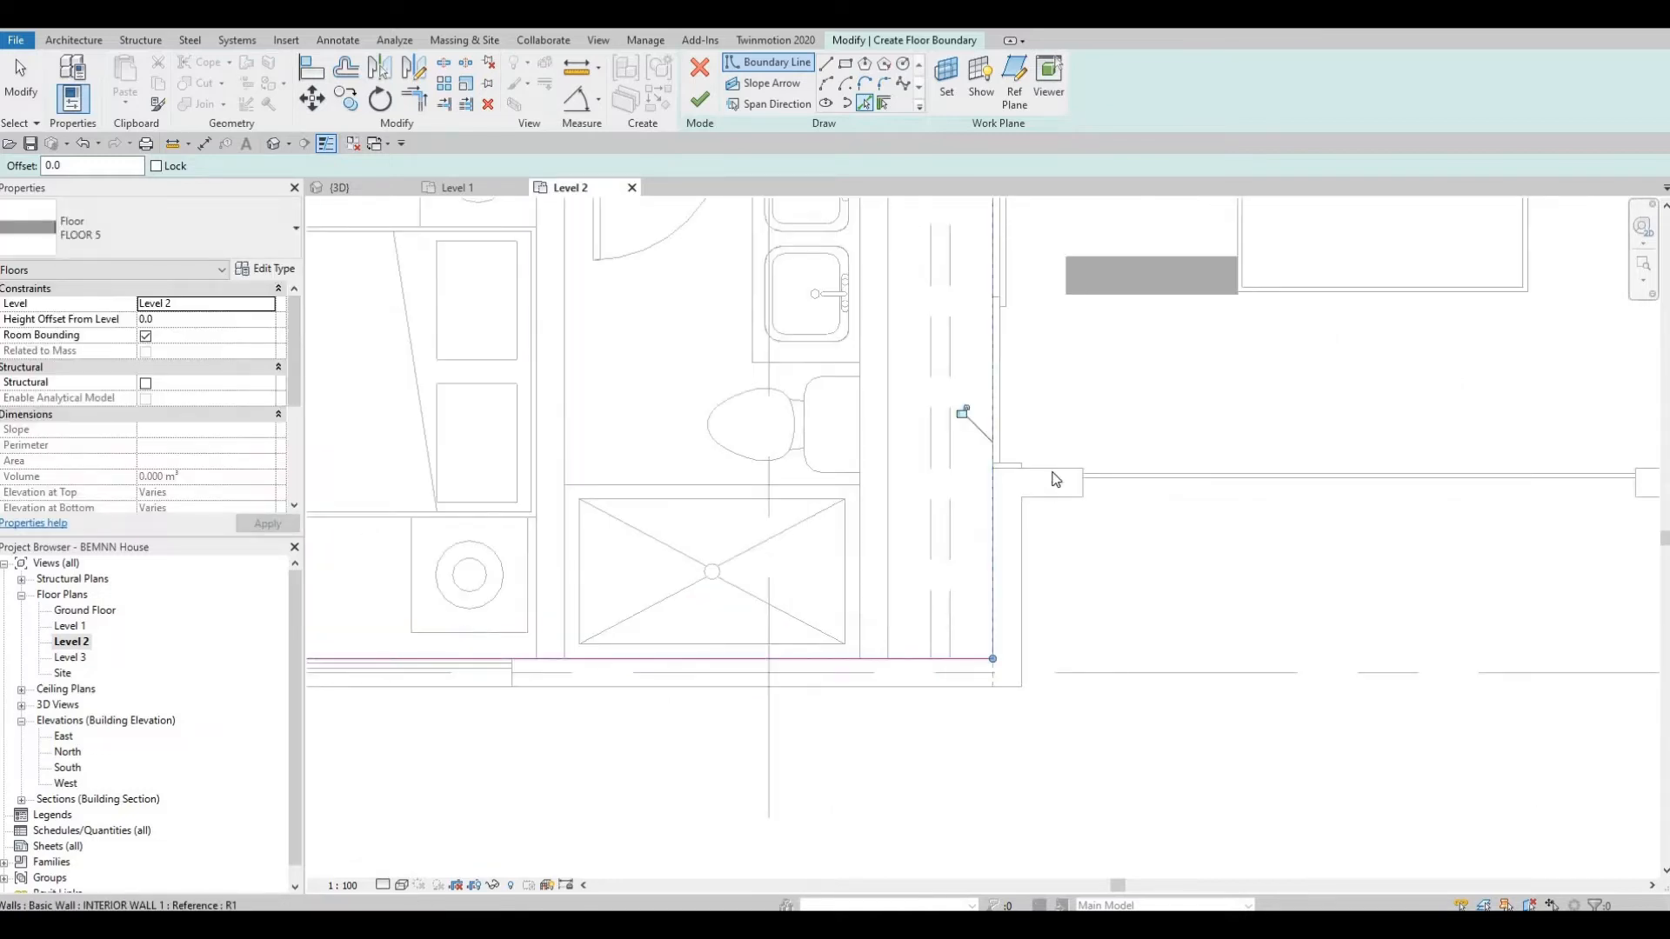
- Pick boundary lines along the lower-right bedroom's lower wall and the right outer wall shared by both right-hand bedrooms
{"action": "left_click", "coordinate": [1216, 475]}
{"action": "scroll", "coordinate": [1216, 474], "scroll_direction": "down", "scroll_amount": 2}
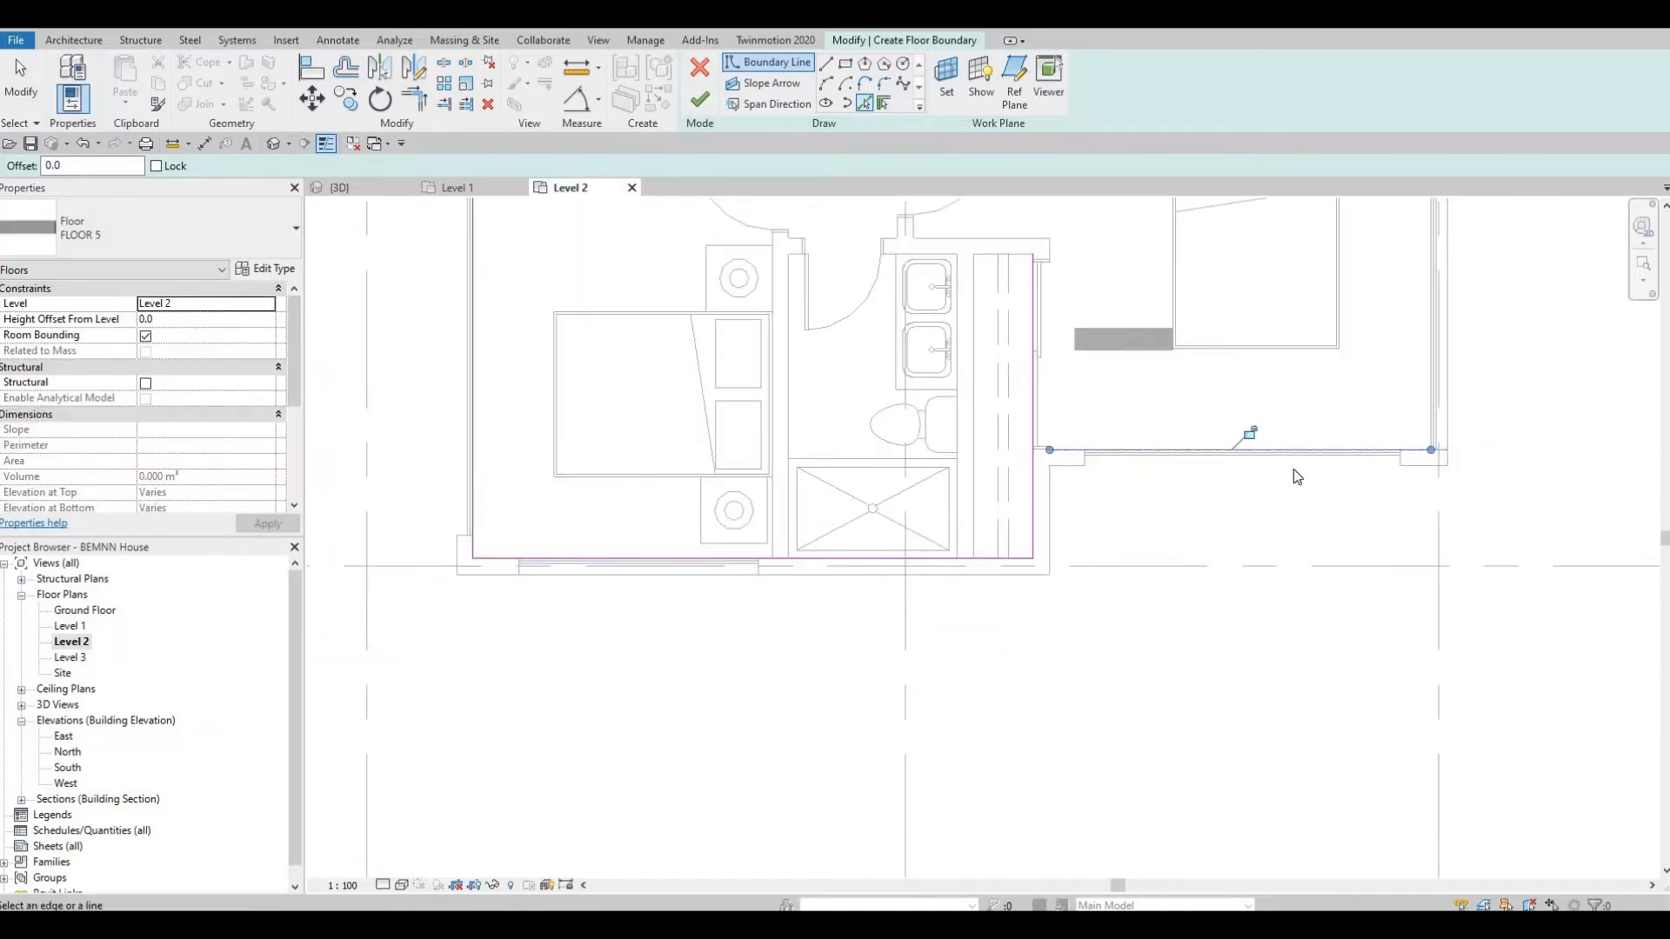
{"action": "middle_click_drag", "start_coordinate": [1433, 359], "coordinate": [1069, 456]}
{"action": "scroll", "coordinate": [1069, 457], "scroll_direction": "up", "scroll_amount": 3}
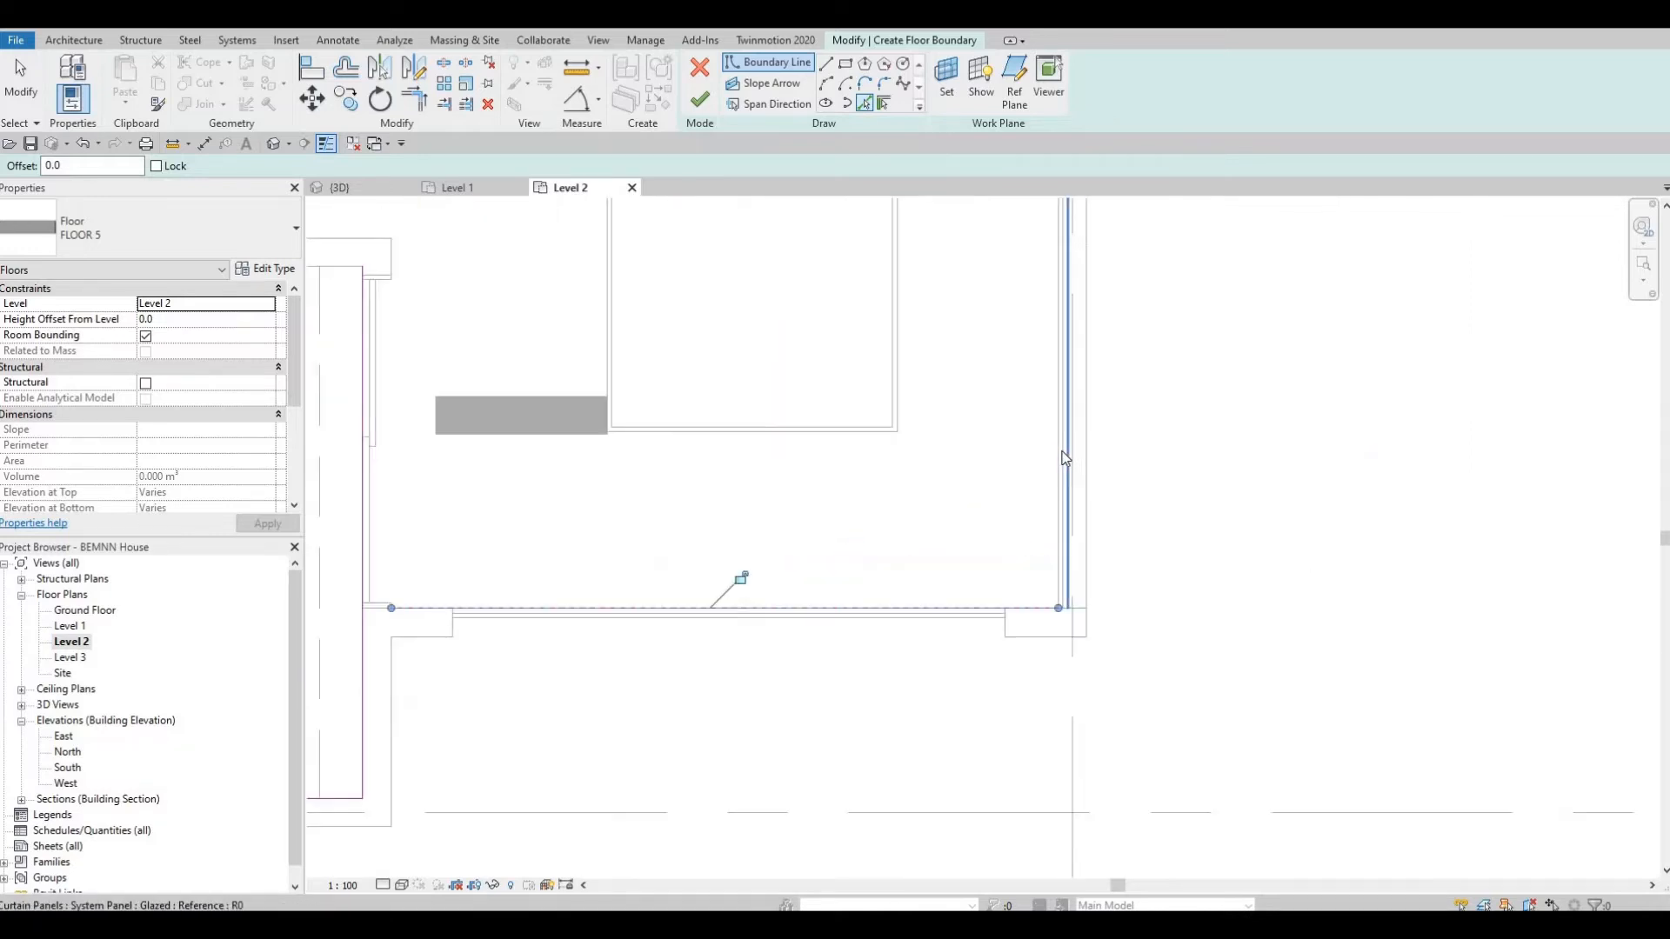
{"action": "scroll", "coordinate": [1035, 261], "scroll_direction": "up", "scroll_amount": 1}
{"action": "middle_click_drag", "start_coordinate": [1037, 209], "coordinate": [986, 518]}
{"action": "scroll", "coordinate": [991, 435], "scroll_direction": "down", "scroll_amount": 2}
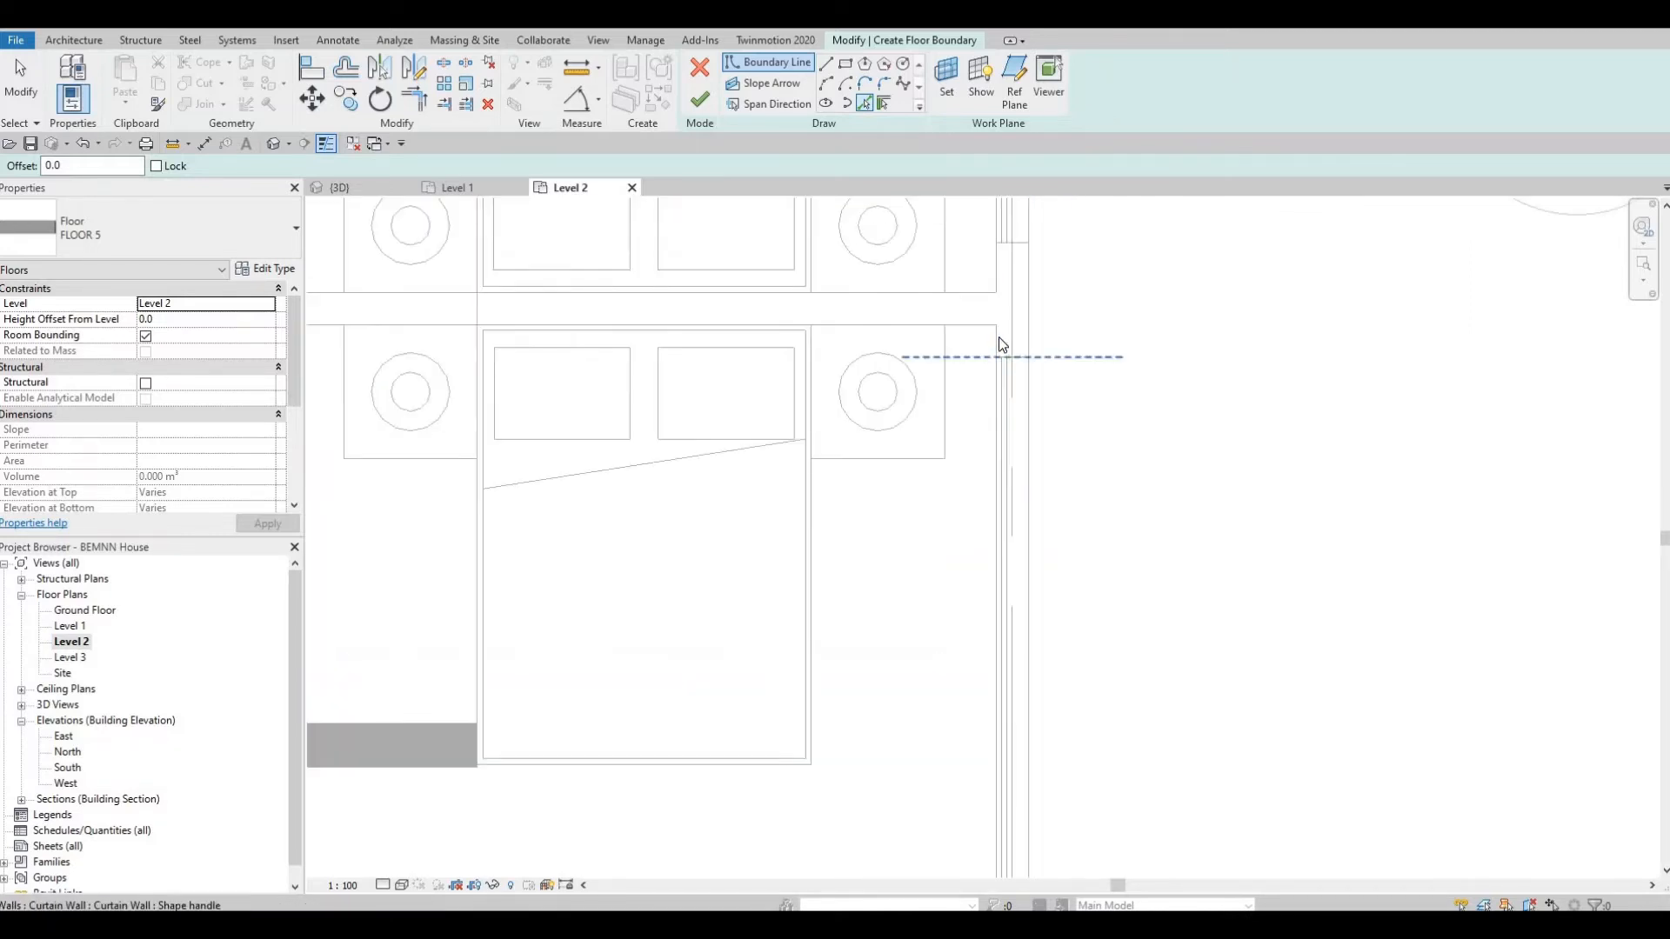
{"action": "scroll", "coordinate": [999, 337], "scroll_direction": "up", "scroll_amount": 2}
{"action": "left_click", "coordinate": [991, 339]}
{"action": "scroll", "coordinate": [958, 552], "scroll_direction": "down", "scroll_amount": 5}
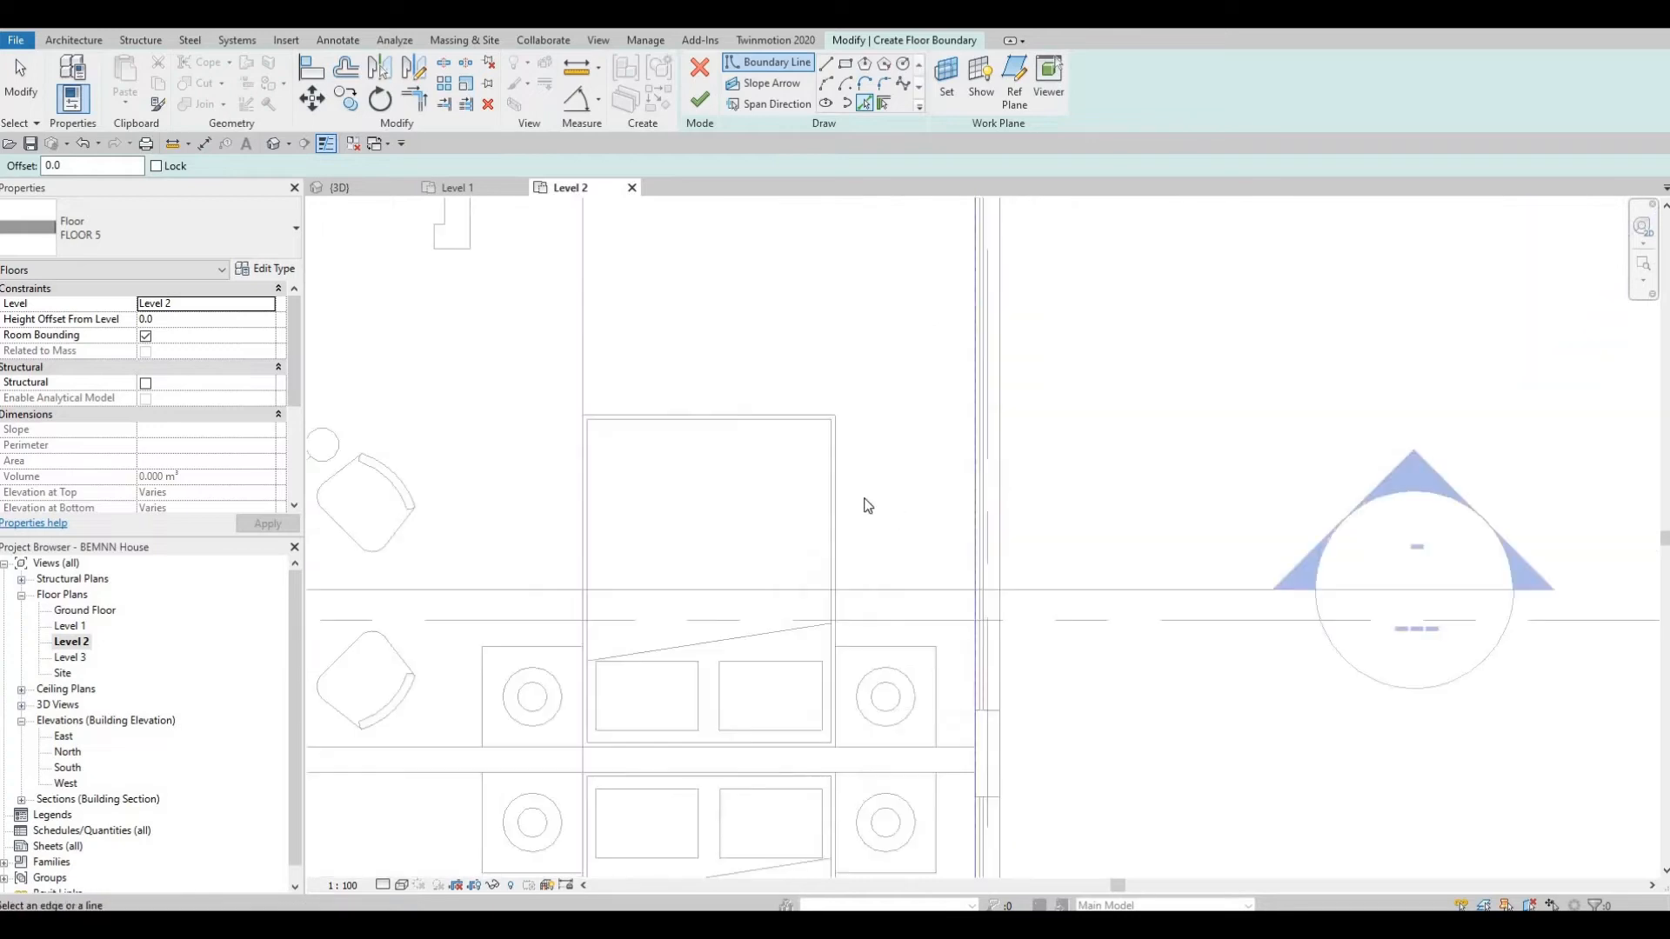
- Pick a boundary line along the inner face of the upper wall of the right-hand bedroom beside the closet
{"action": "scroll", "coordinate": [760, 520], "scroll_direction": "up", "scroll_amount": 5}
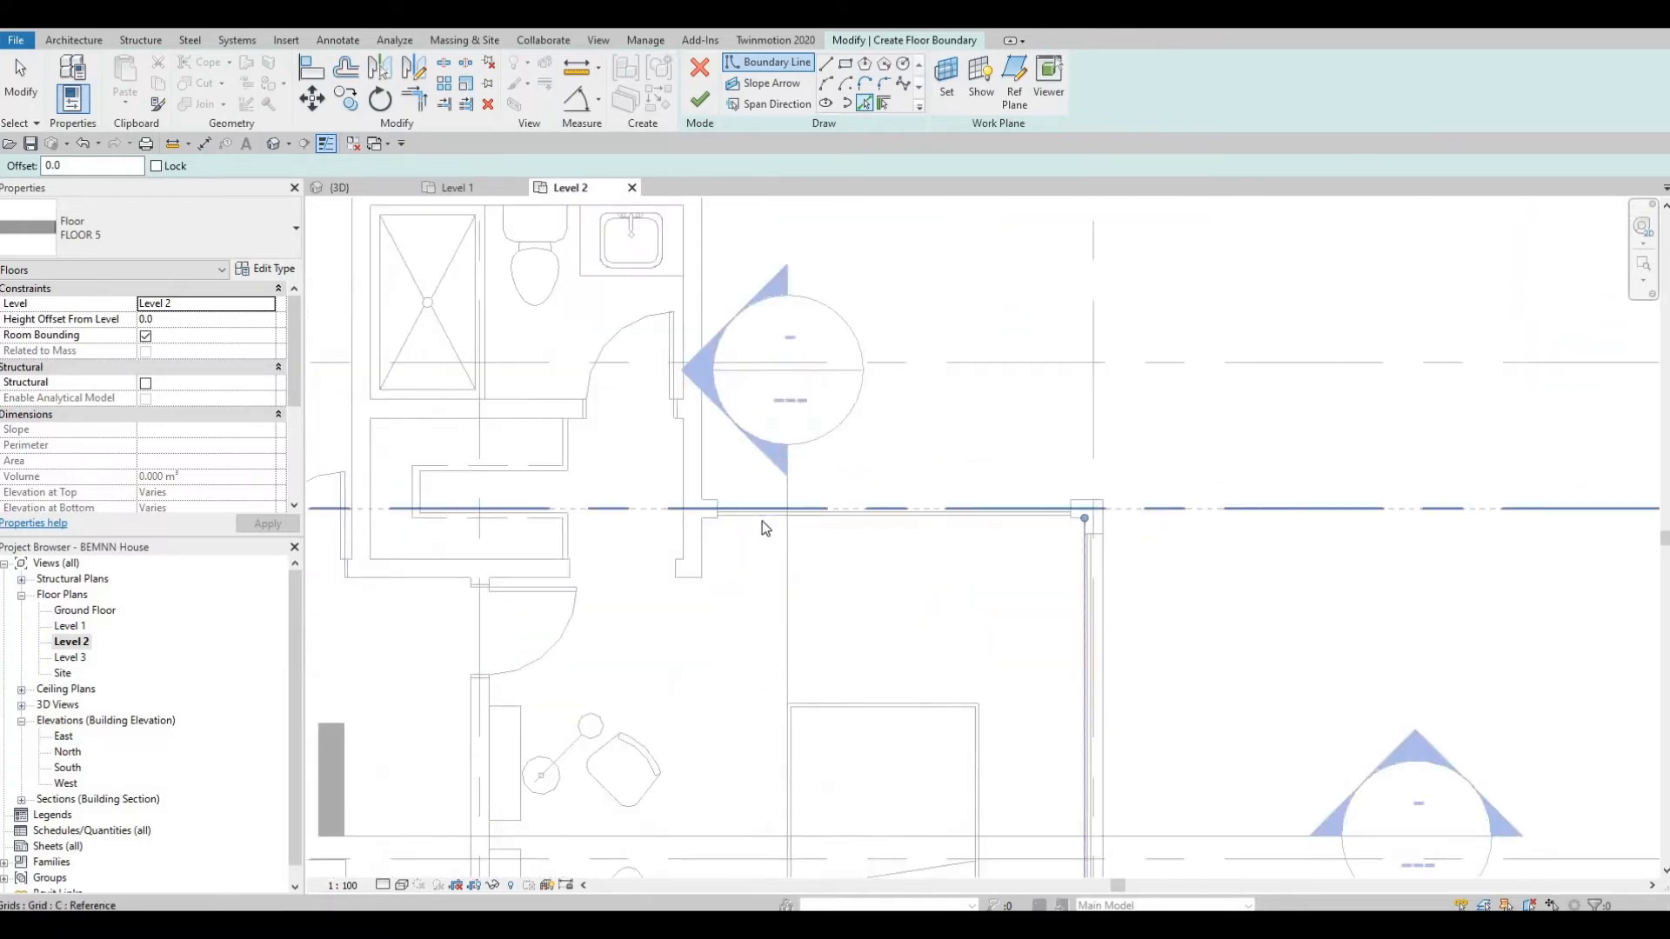
{"action": "left_click", "coordinate": [750, 523]}
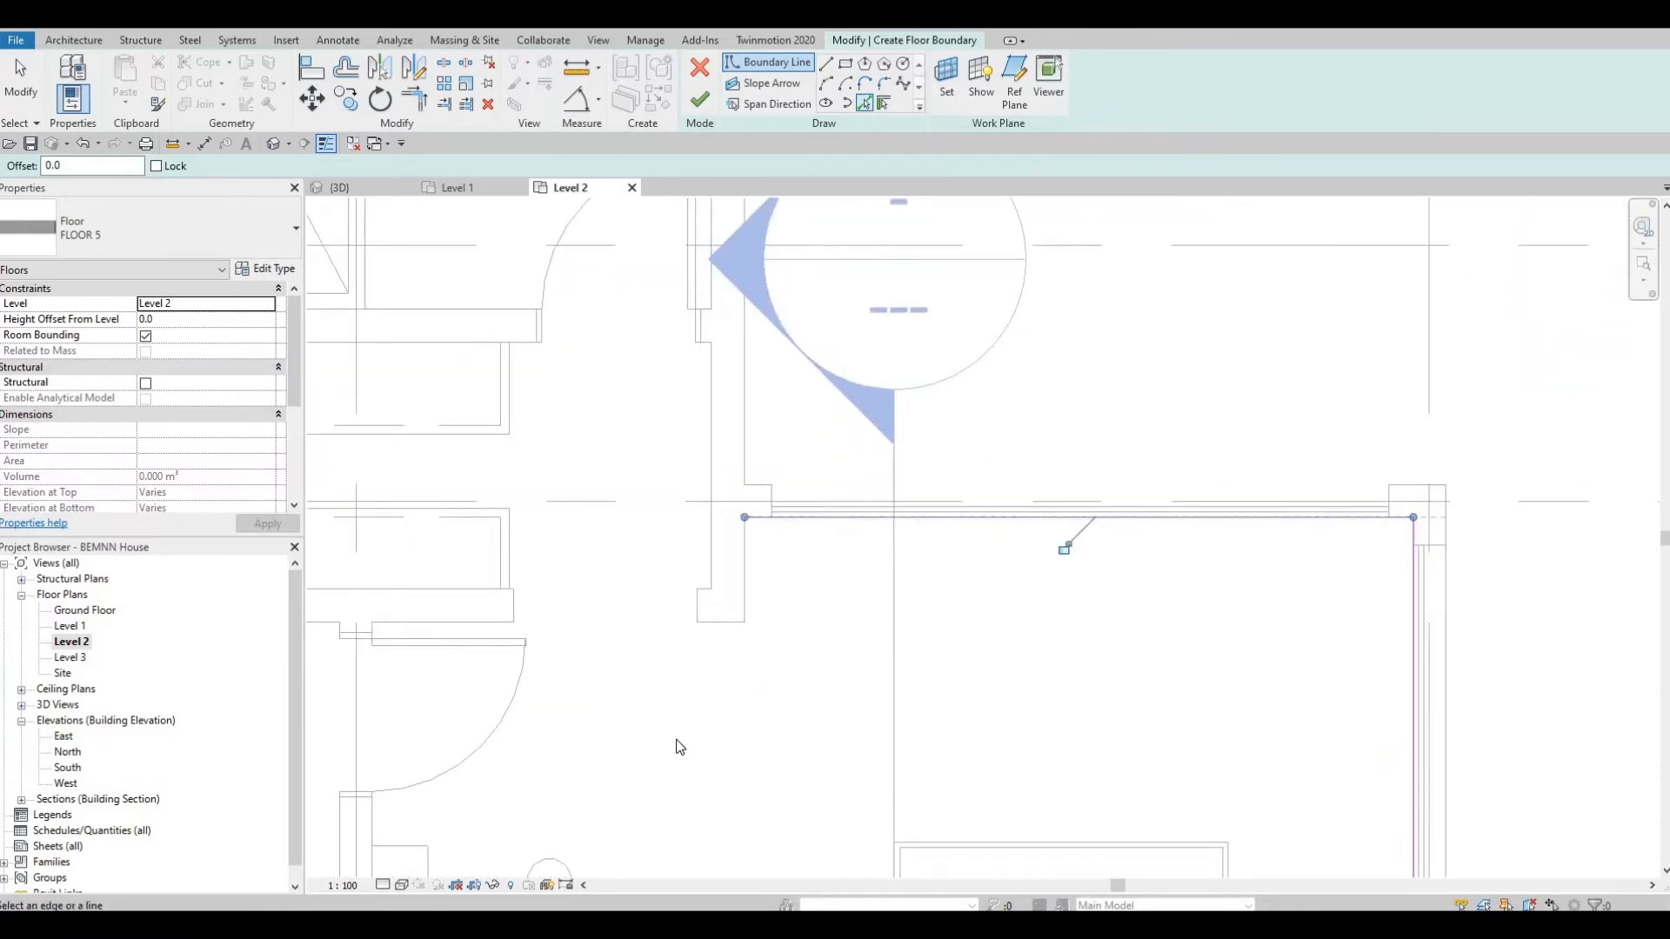
{"action": "middle_click_drag", "start_coordinate": [682, 442], "coordinate": [677, 739]}
{"action": "scroll", "coordinate": [677, 737], "scroll_direction": "down", "scroll_amount": 1}
{"action": "middle_click_drag", "start_coordinate": [970, 637], "coordinate": [1229, 549]}
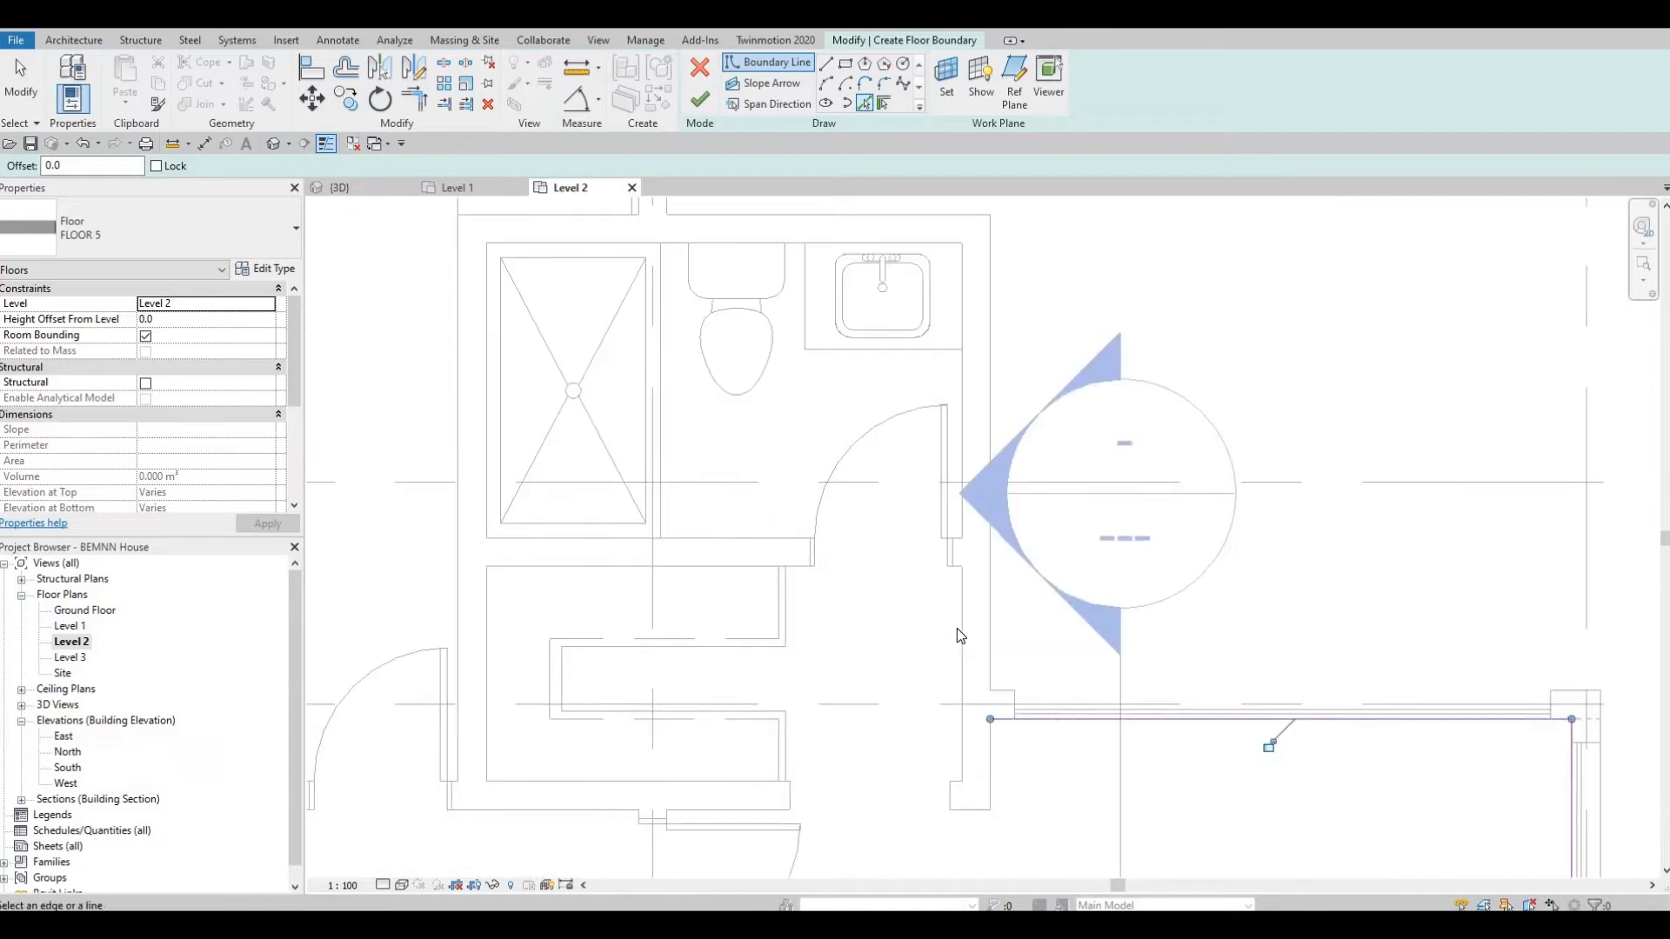
- Pick boundary lines along the right-hand bathroom's right and upper outer walls and the upper bedroom's right outer wall
{"action": "left_click", "coordinate": [958, 628]}
{"action": "middle_click_drag", "start_coordinate": [853, 513], "coordinate": [888, 811]}
{"action": "left_click", "coordinate": [821, 541]}
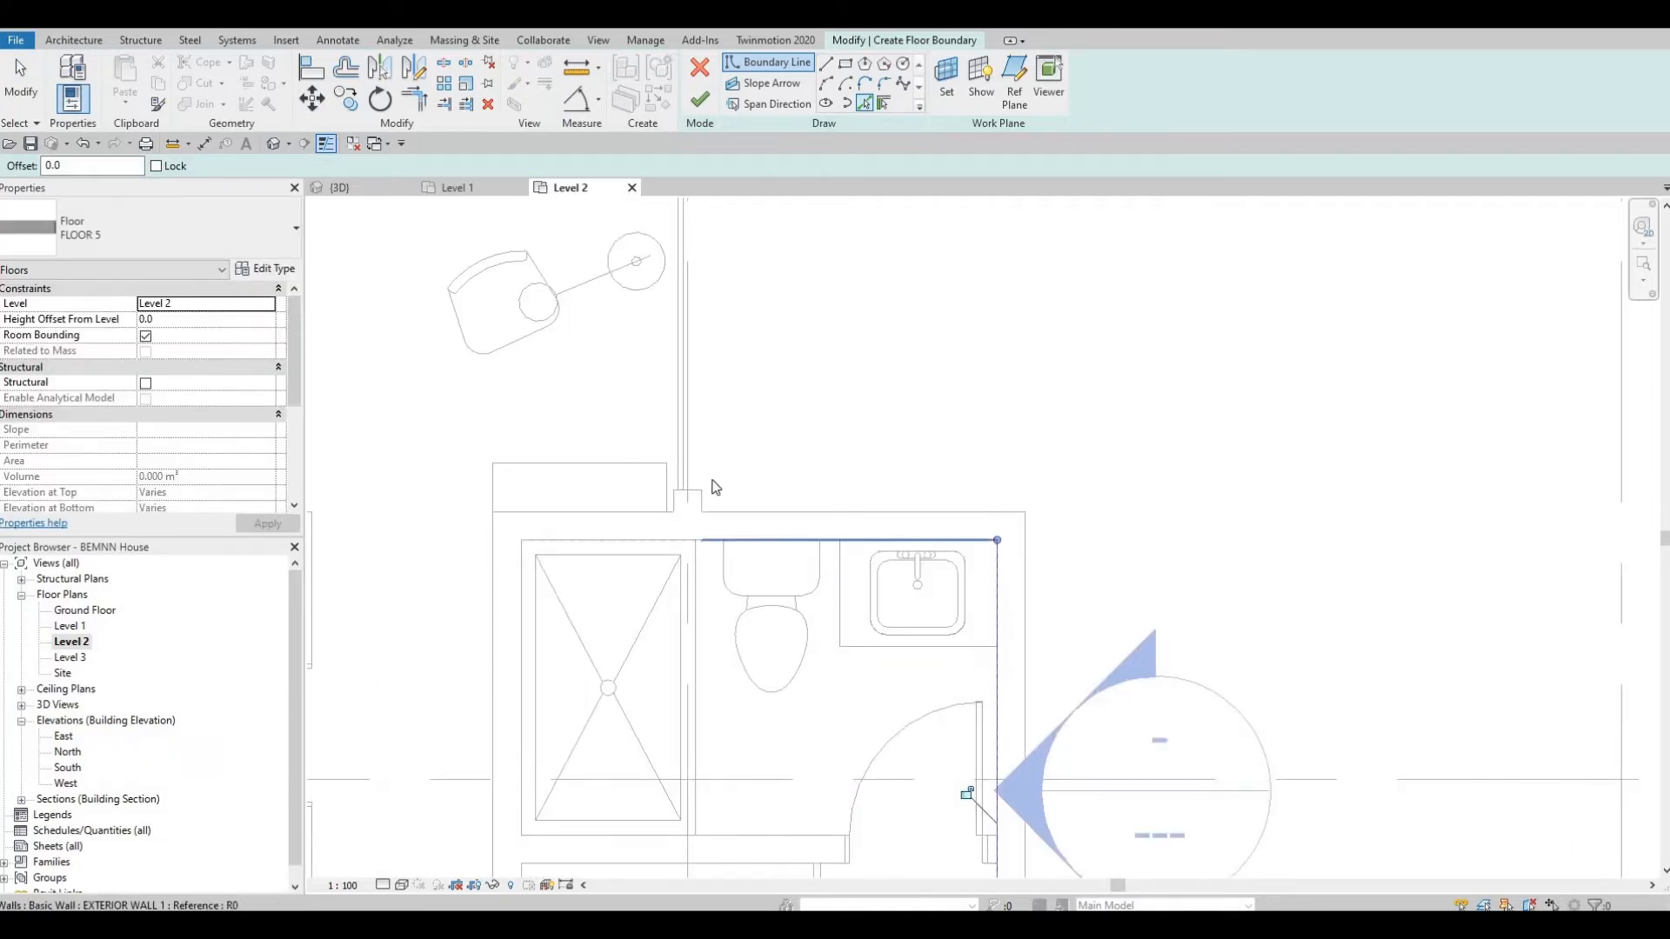
{"action": "left_click", "coordinate": [677, 510]}
{"action": "scroll", "coordinate": [677, 512], "scroll_direction": "down", "scroll_amount": 3}
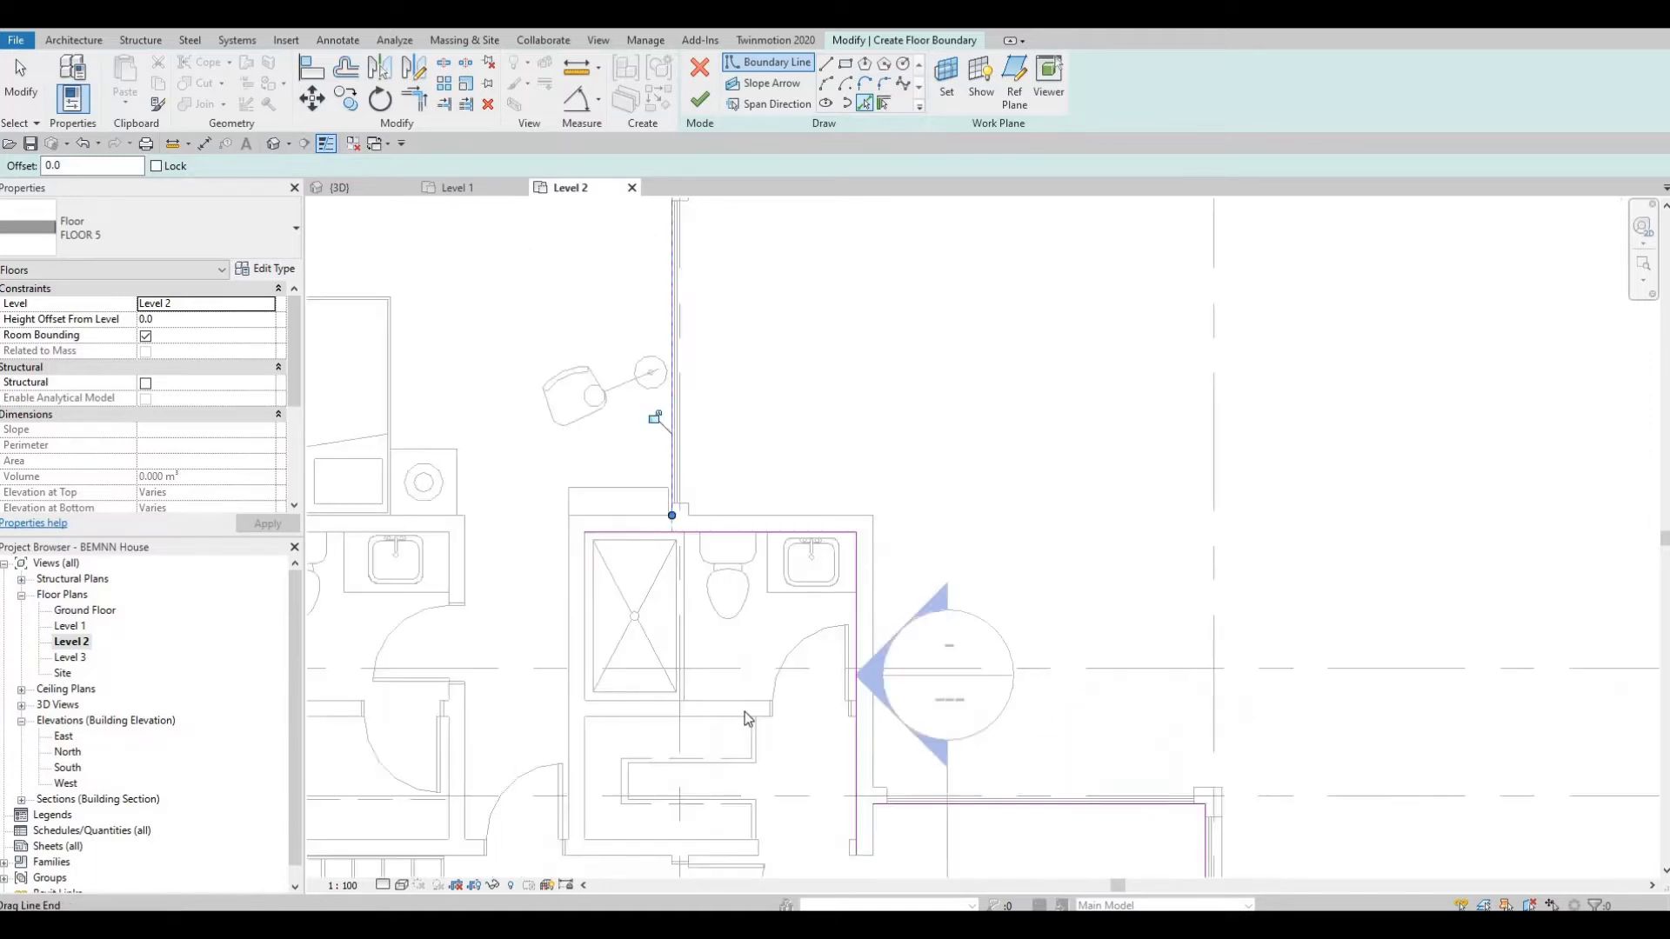
- Trim the boundary lines into corners where the right-hand bathroom's outer walls meet the upper bedroom and the right-hand bedroom
{"action": "middle_click_drag", "start_coordinate": [810, 523], "coordinate": [874, 696]}
{"action": "scroll", "coordinate": [811, 589], "scroll_direction": "down", "scroll_amount": 1}
{"action": "middle_click_drag", "start_coordinate": [709, 686], "coordinate": [811, 589]}
{"action": "key", "text": "Escape"}
{"action": "key", "text": "Escape"}
{"action": "key", "text": "Escape"}
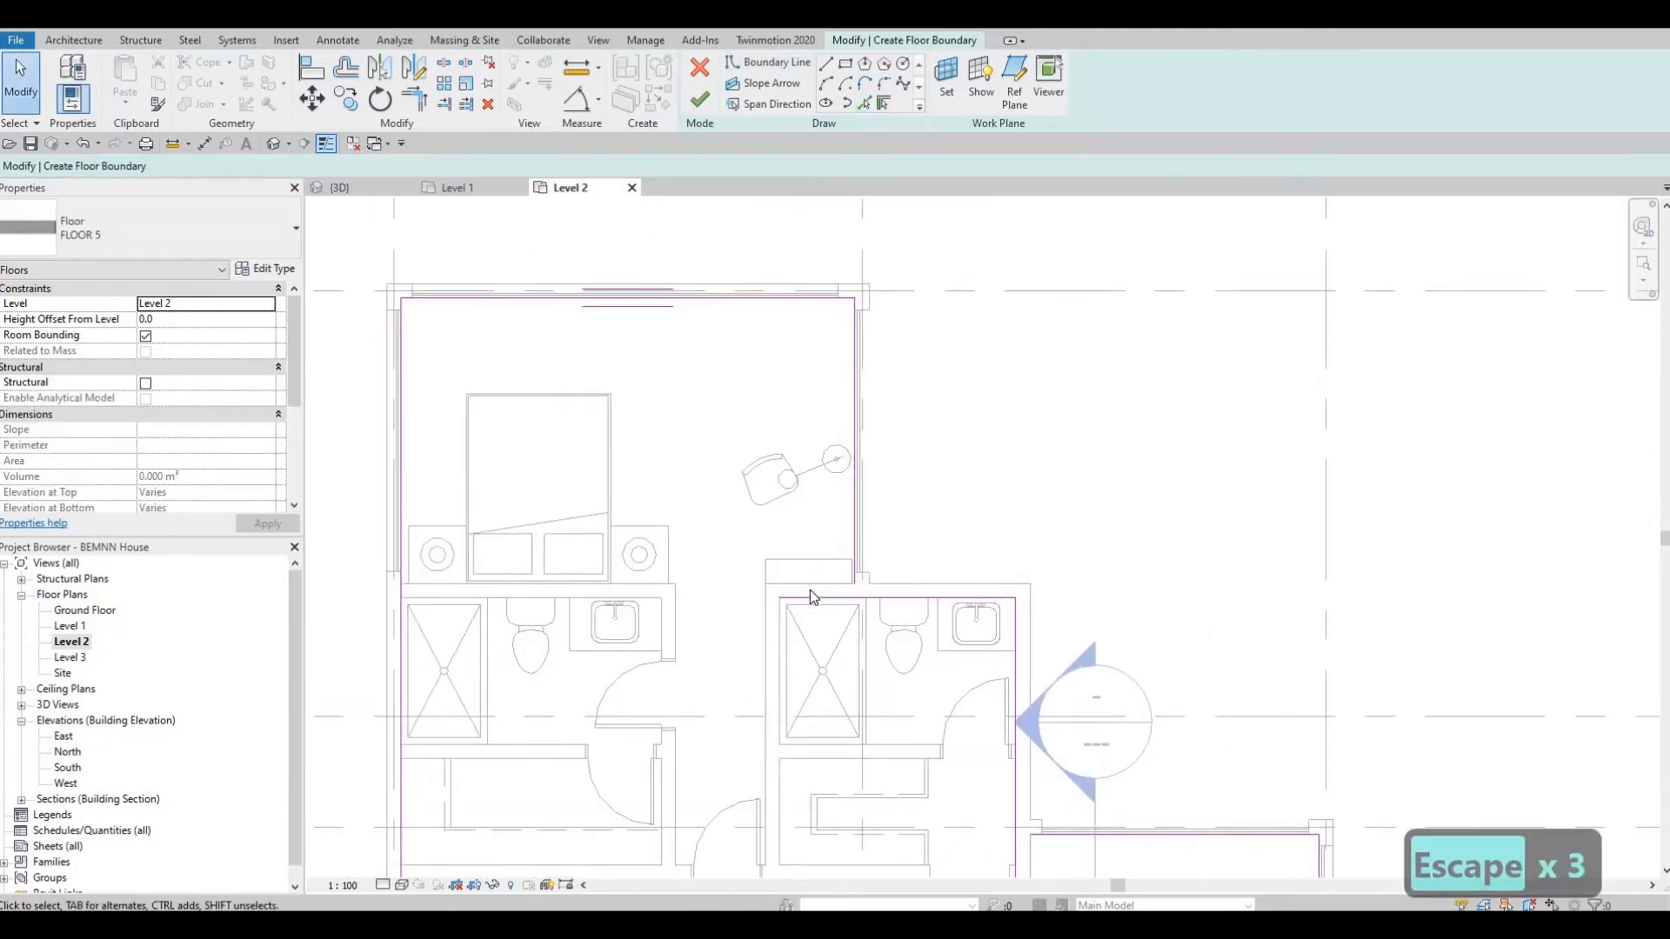
{"action": "key", "text": "t"}
{"action": "key", "text": "r"}
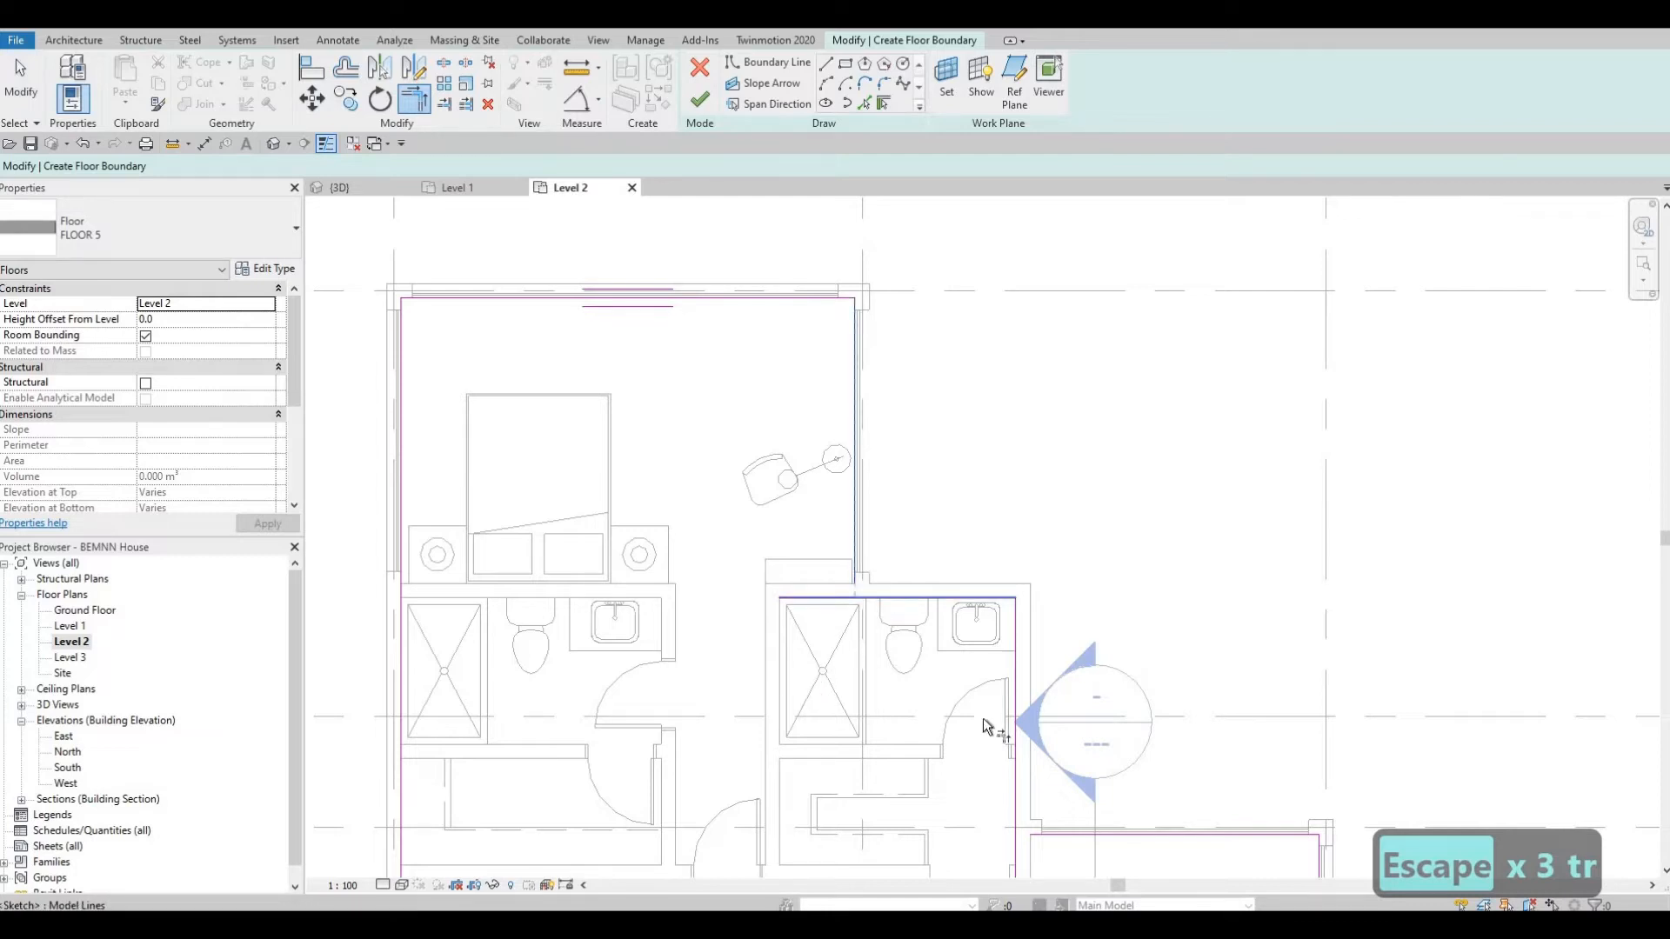
{"action": "middle_click_drag", "start_coordinate": [979, 692], "coordinate": [854, 412]}
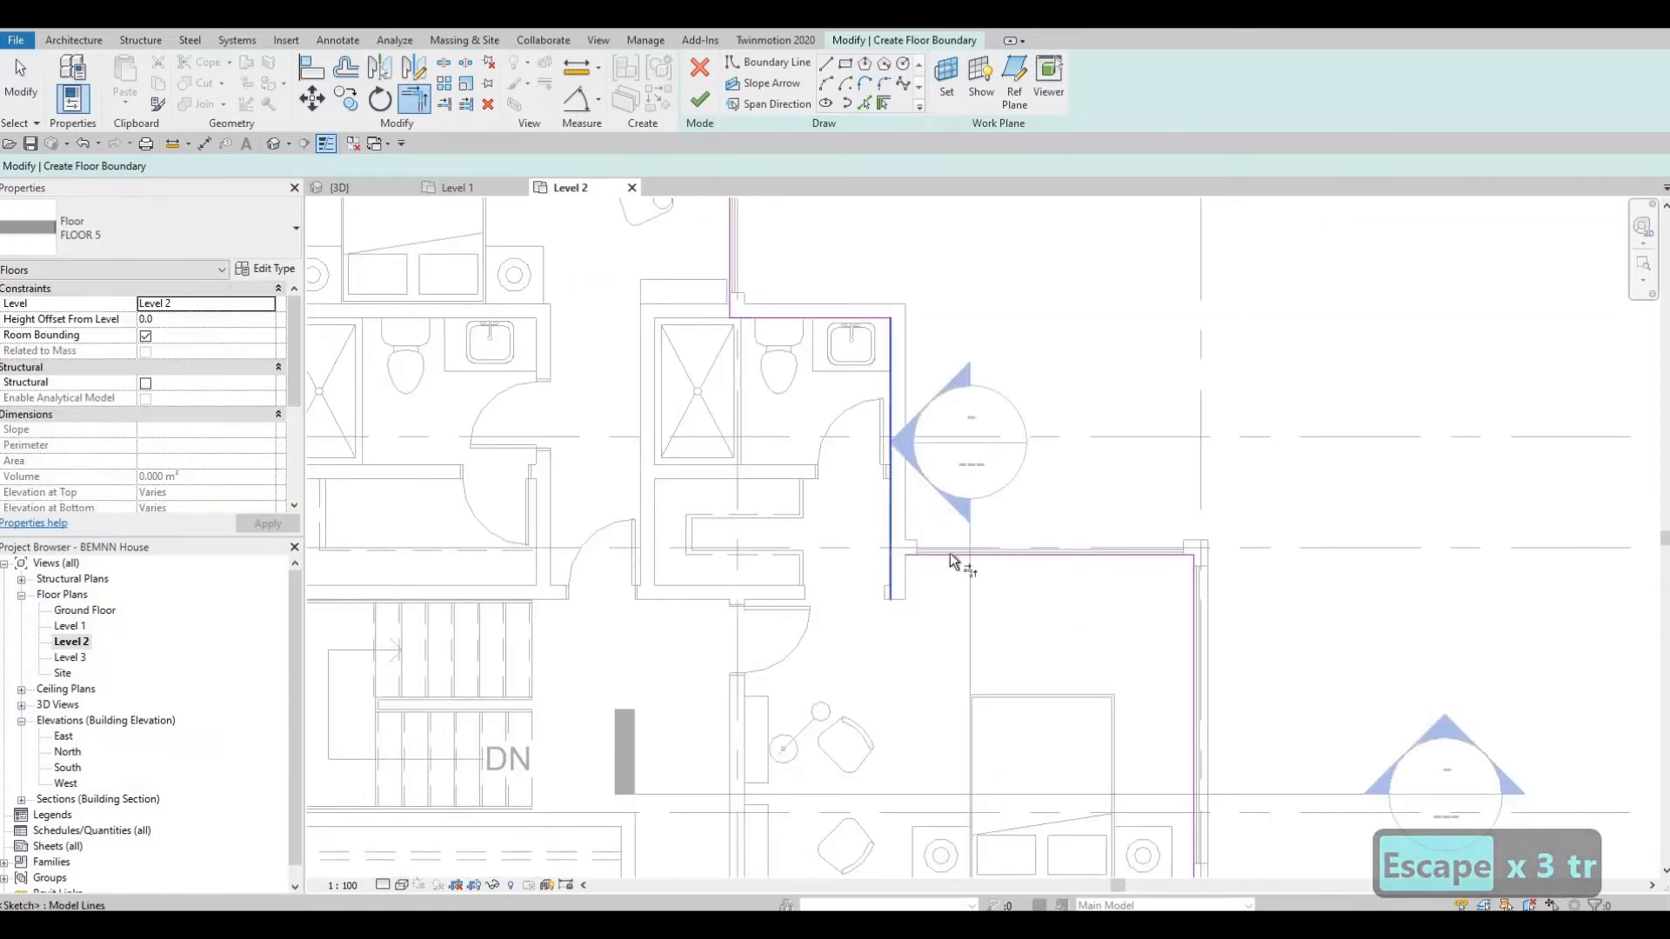
- Trim the boundary corners between the lower-right bedroom and its adjoining closet and between the stair closet and the lower-left bedroom
{"action": "middle_click_drag", "start_coordinate": [1087, 857], "coordinate": [923, 386]}
{"action": "middle_click_drag", "start_coordinate": [685, 560], "coordinate": [693, 544]}
{"action": "scroll", "coordinate": [736, 554], "scroll_direction": "up", "scroll_amount": 2}
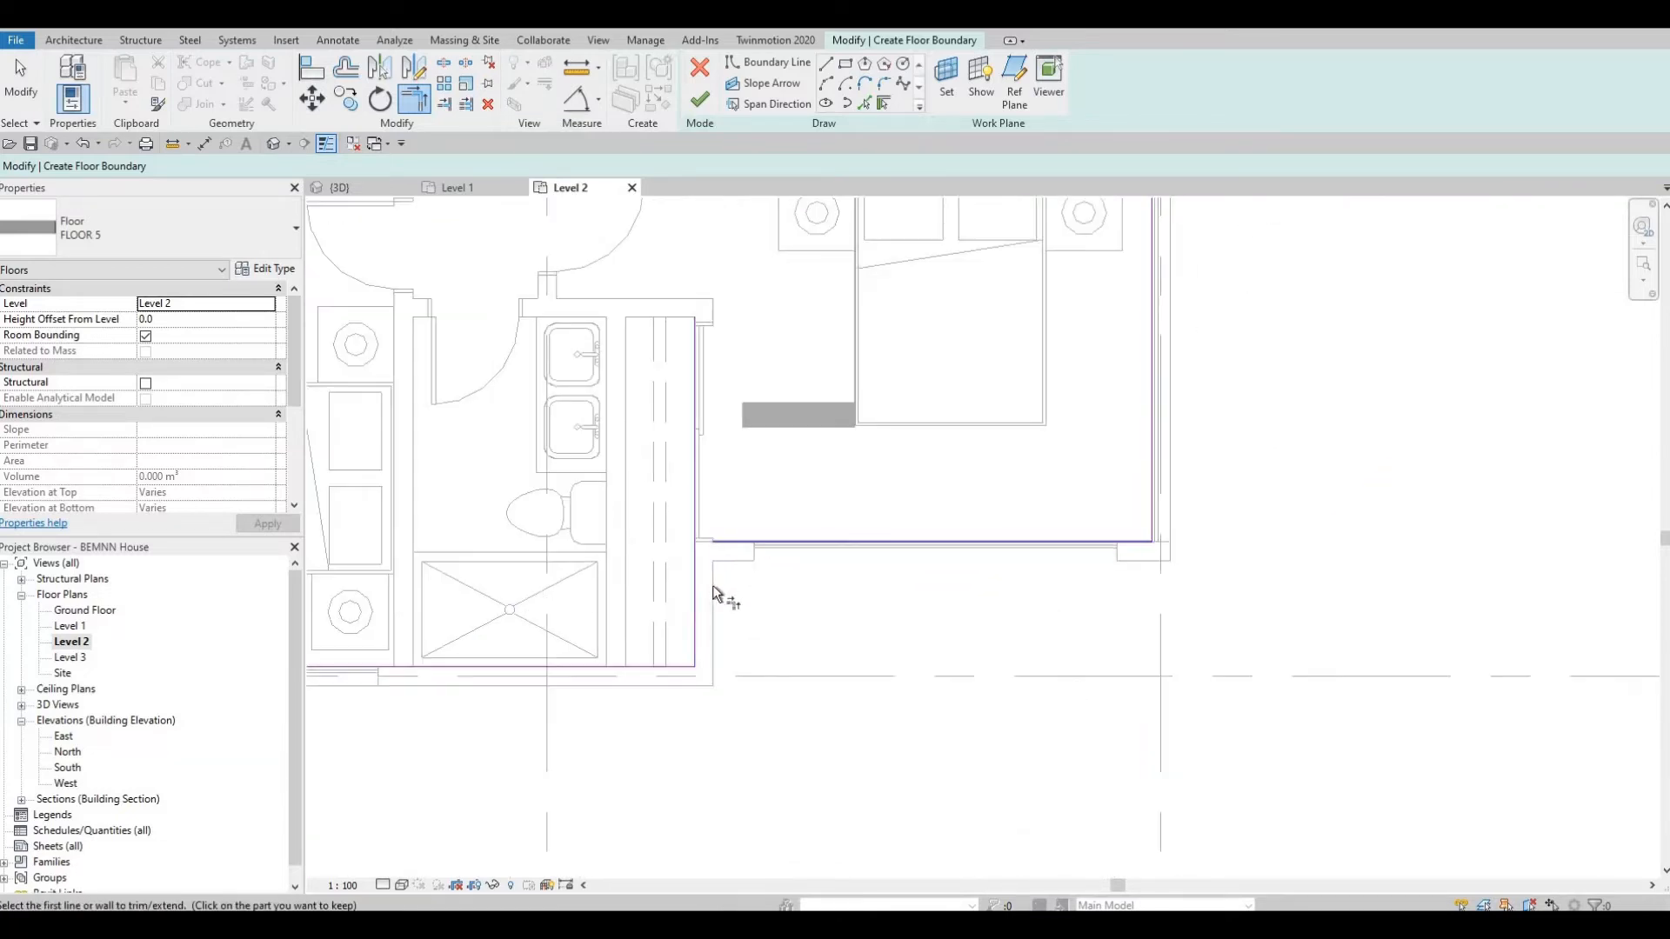
{"action": "middle_click_drag", "start_coordinate": [540, 452], "coordinate": [1011, 405]}
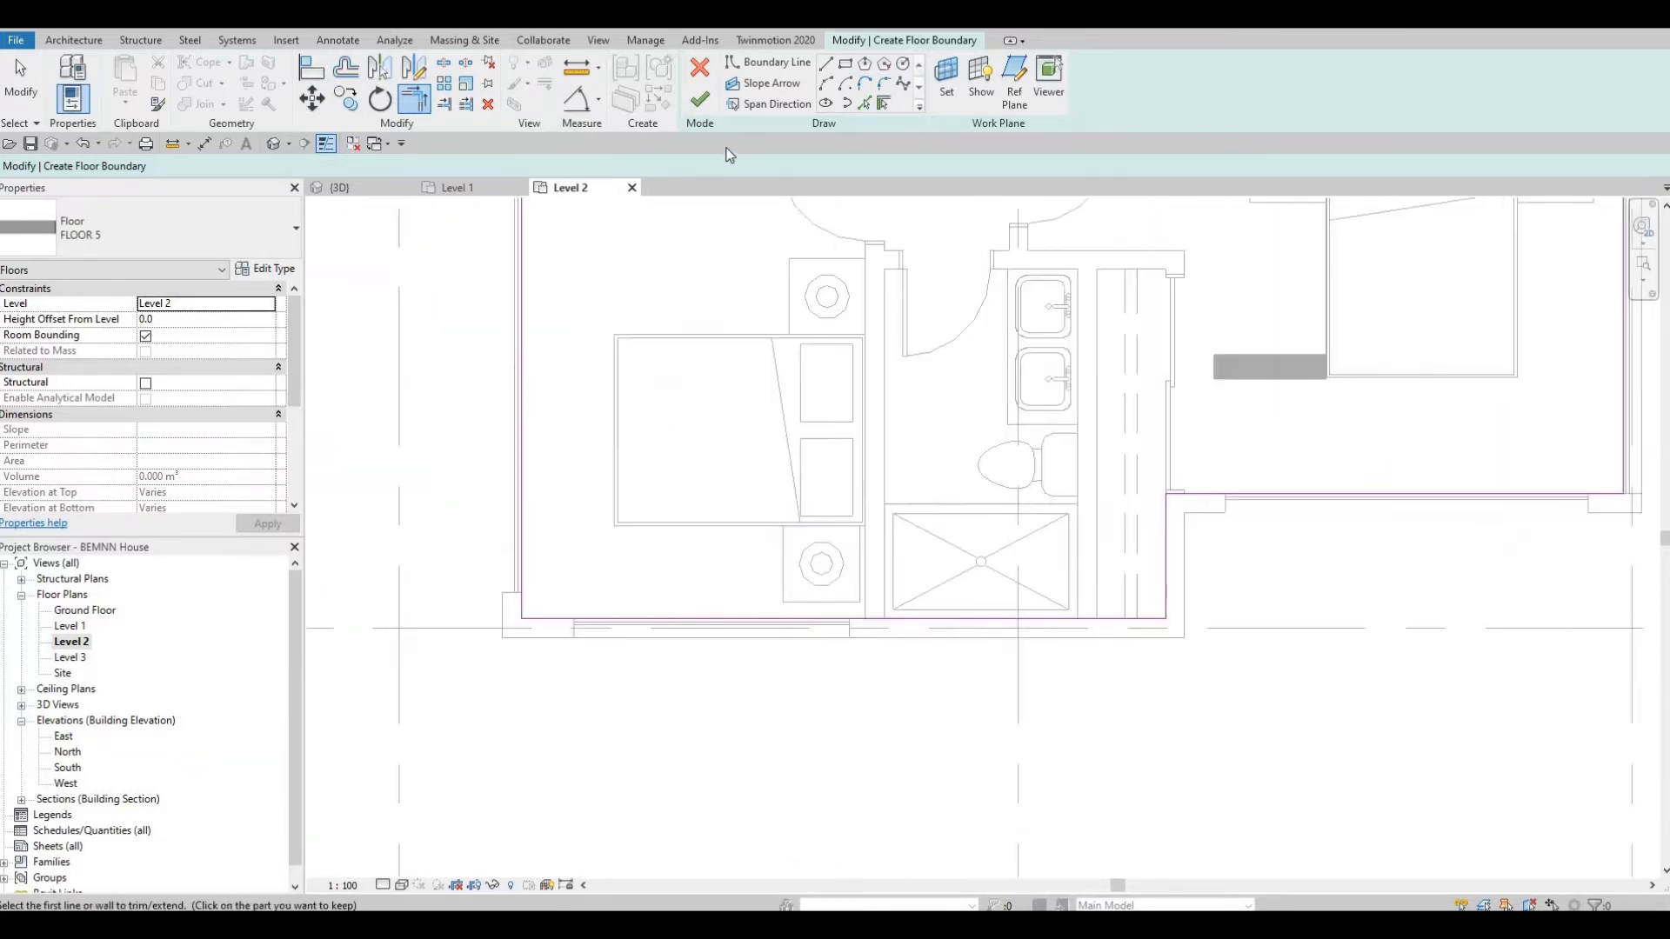
{"action": "middle_click_drag", "start_coordinate": [612, 608], "coordinate": [611, 624]}
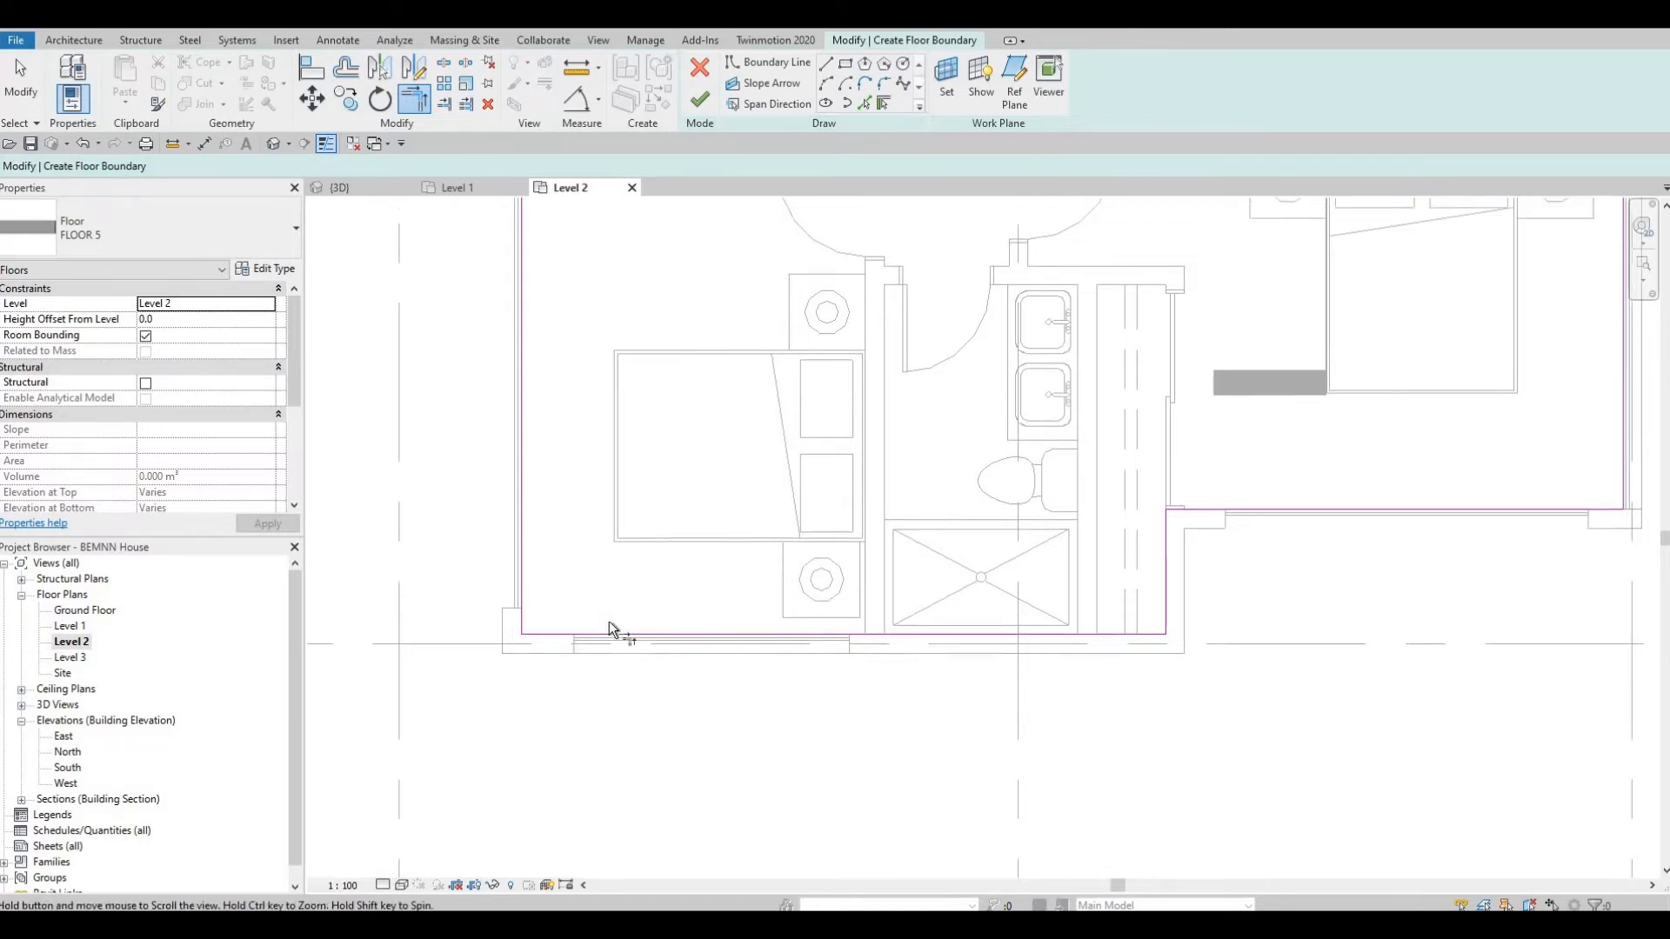
{"action": "middle_click_drag", "start_coordinate": [517, 214], "coordinate": [616, 599]}
{"action": "left_click", "coordinate": [602, 538]}
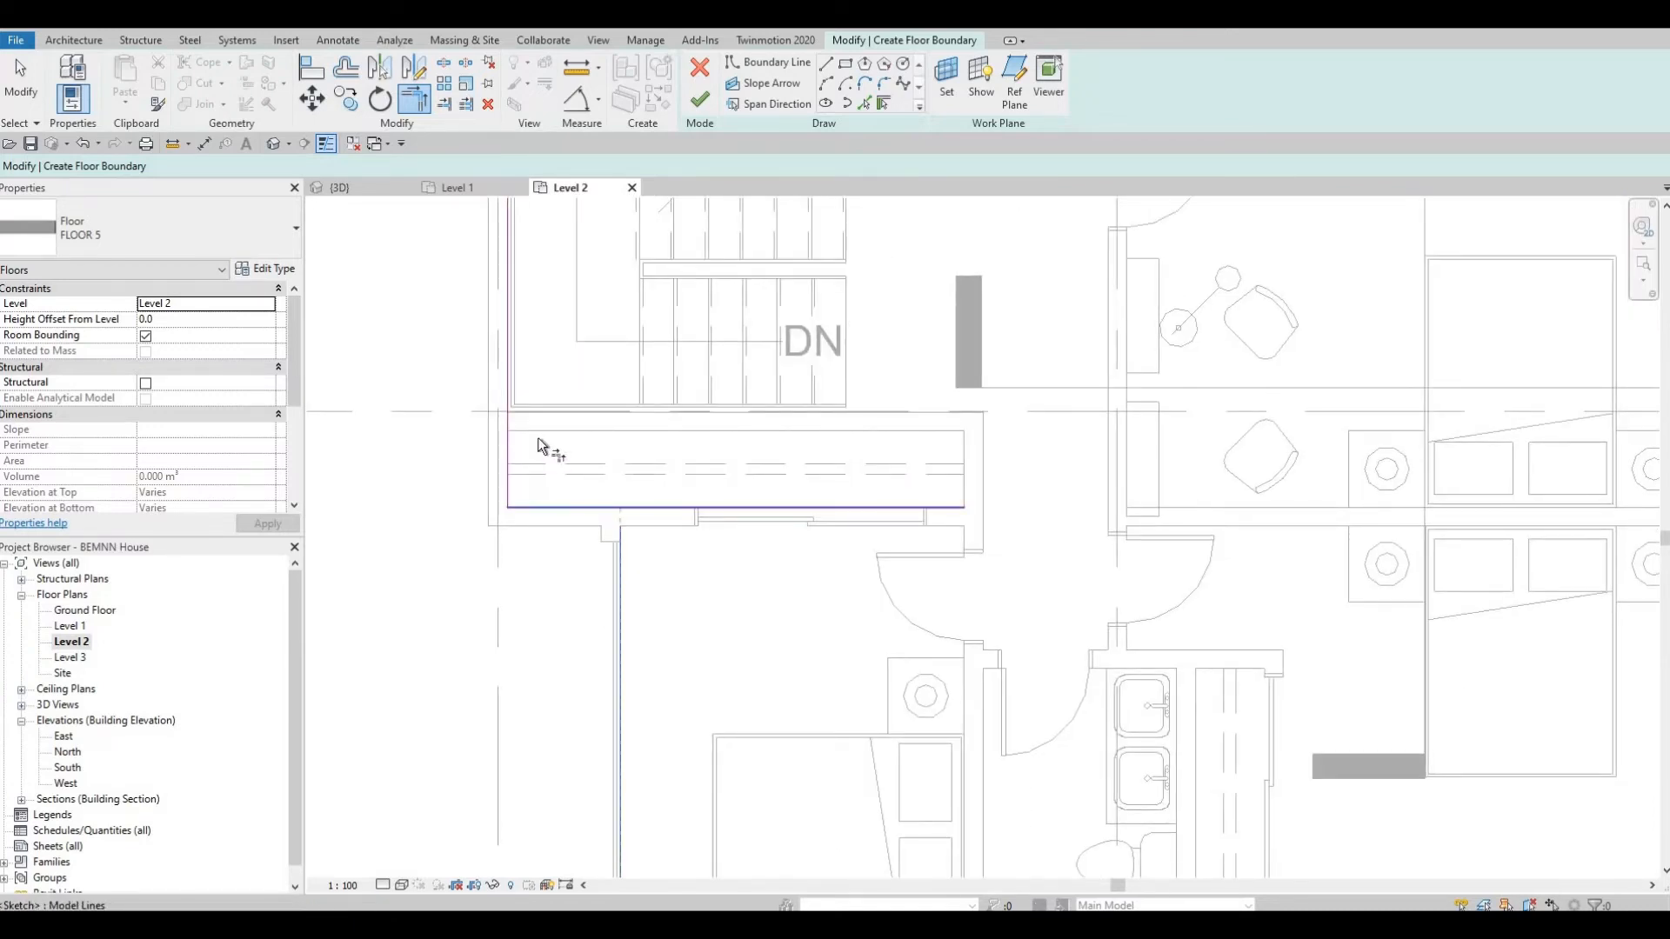
- Finish the floor boundary sketch and deselect the new floor
{"action": "scroll", "coordinate": [548, 438], "scroll_direction": "up", "scroll_amount": 1}
{"action": "middle_click_drag", "start_coordinate": [549, 437], "coordinate": [628, 870]}
{"action": "middle_click_drag", "start_coordinate": [584, 528], "coordinate": [589, 842]}
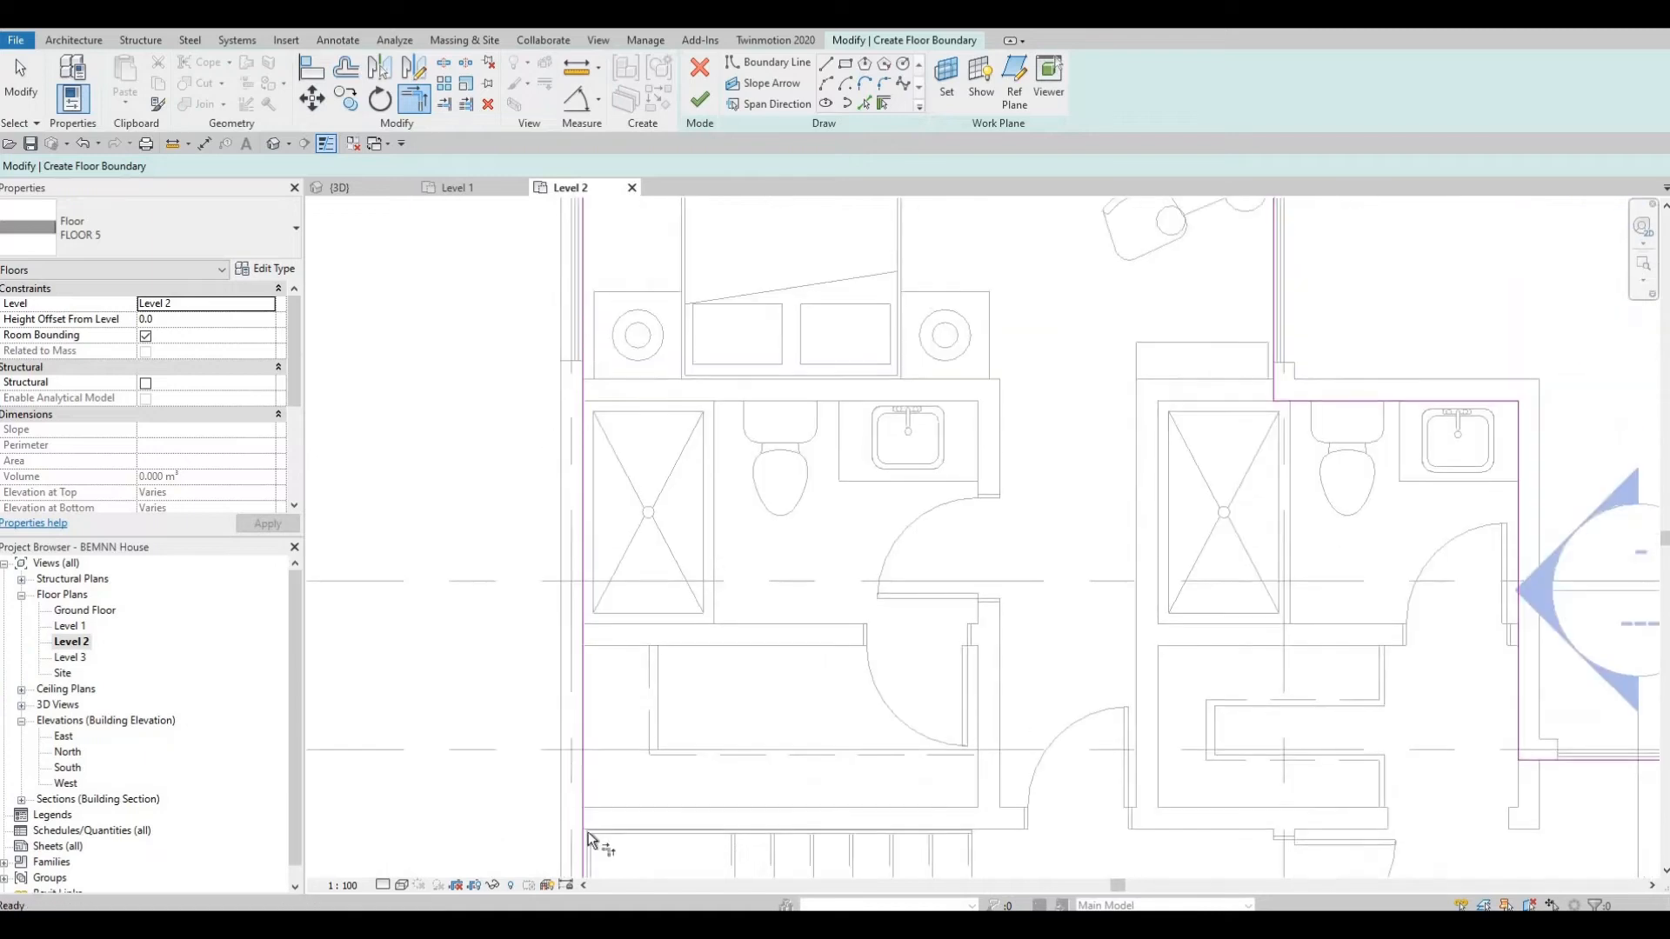
{"action": "middle_click_drag", "start_coordinate": [689, 449], "coordinate": [641, 694]}
{"action": "scroll", "coordinate": [641, 694], "scroll_direction": "down", "scroll_amount": 1}
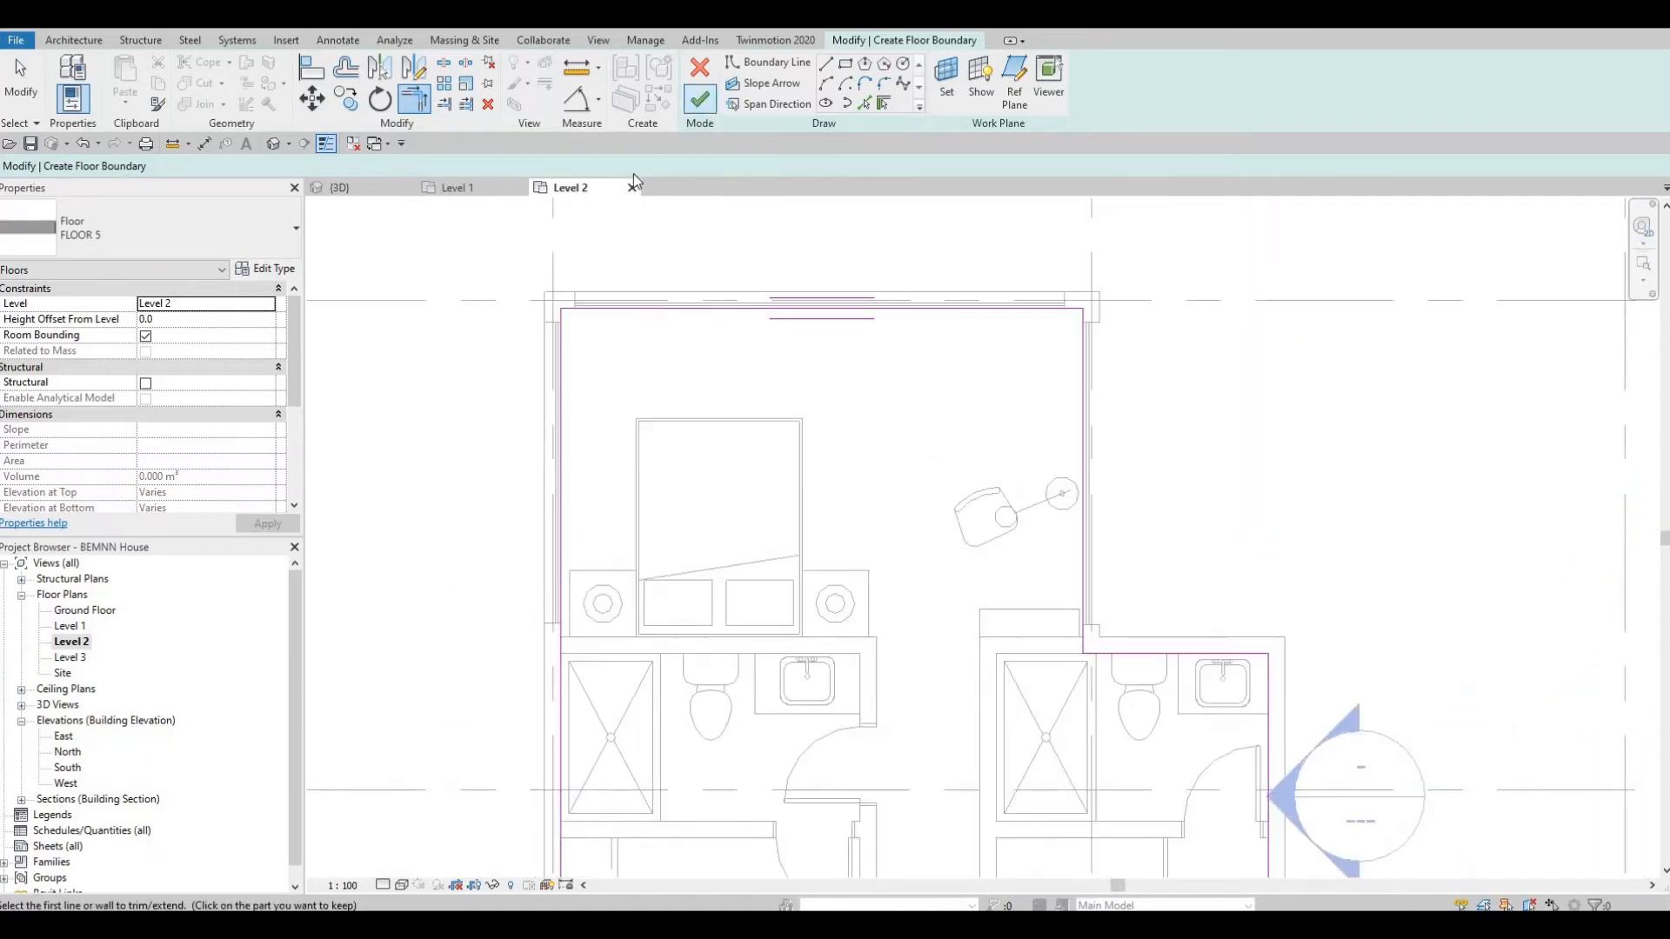
{"action": "left_click", "coordinate": [700, 98]}
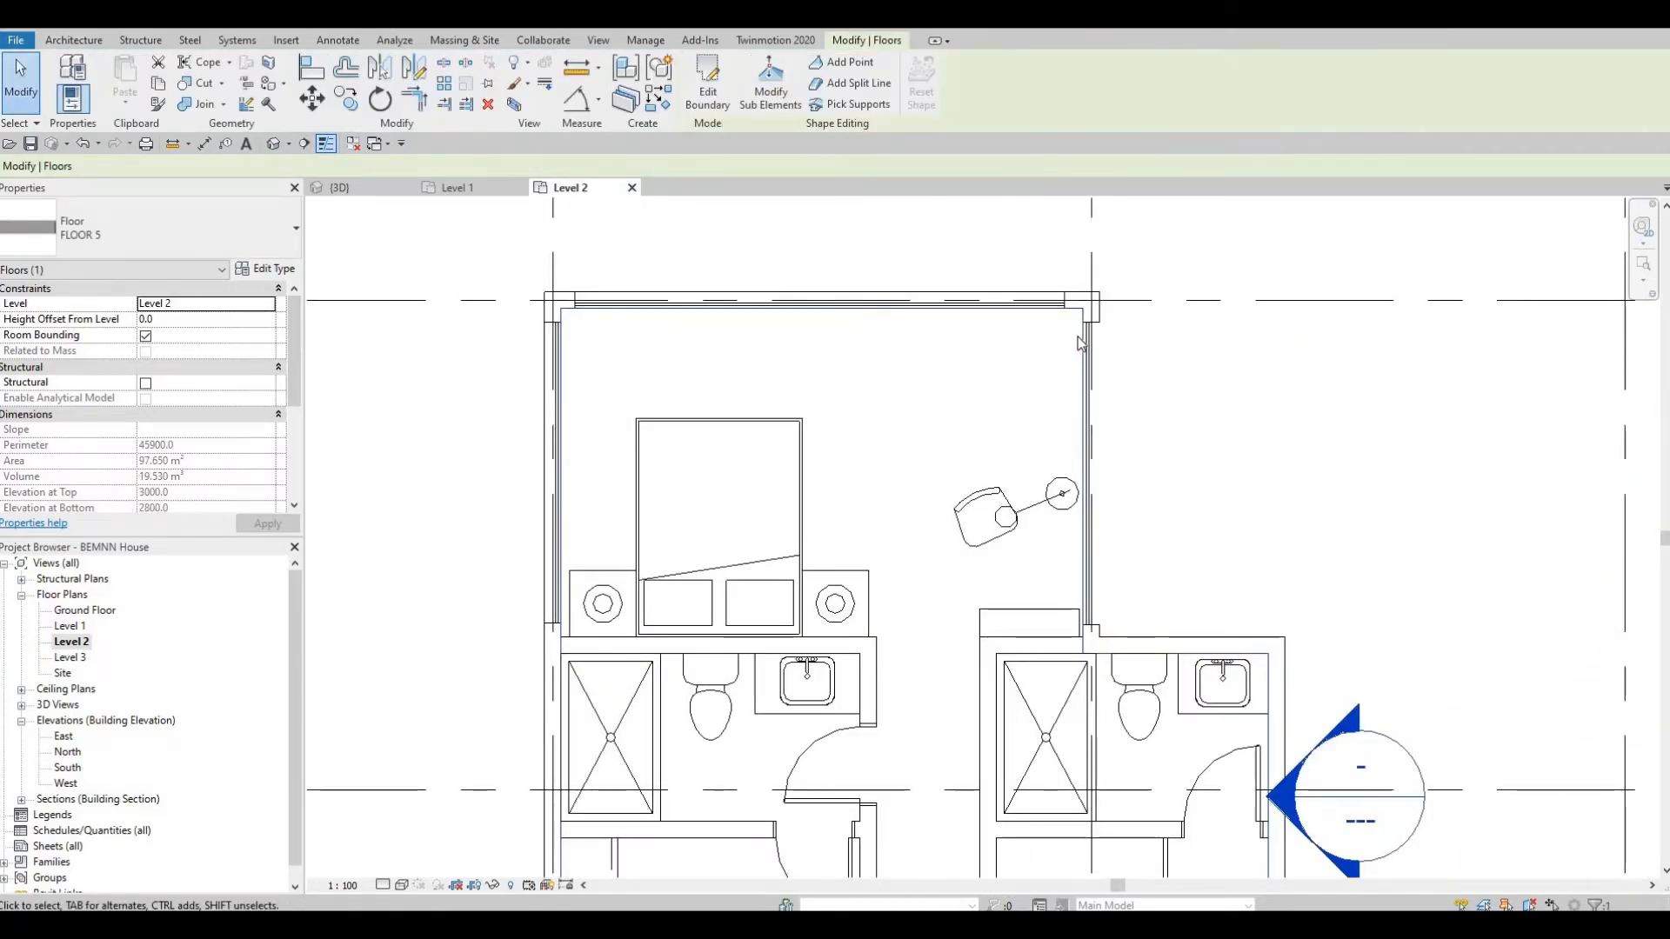
{"action": "key", "text": "Escape"}
- Reopen the floor's boundary for editing and move the upper bedroom's right boundary line outward to about 660 mm from the grid line
{"action": "left_click", "coordinate": [1030, 306]}
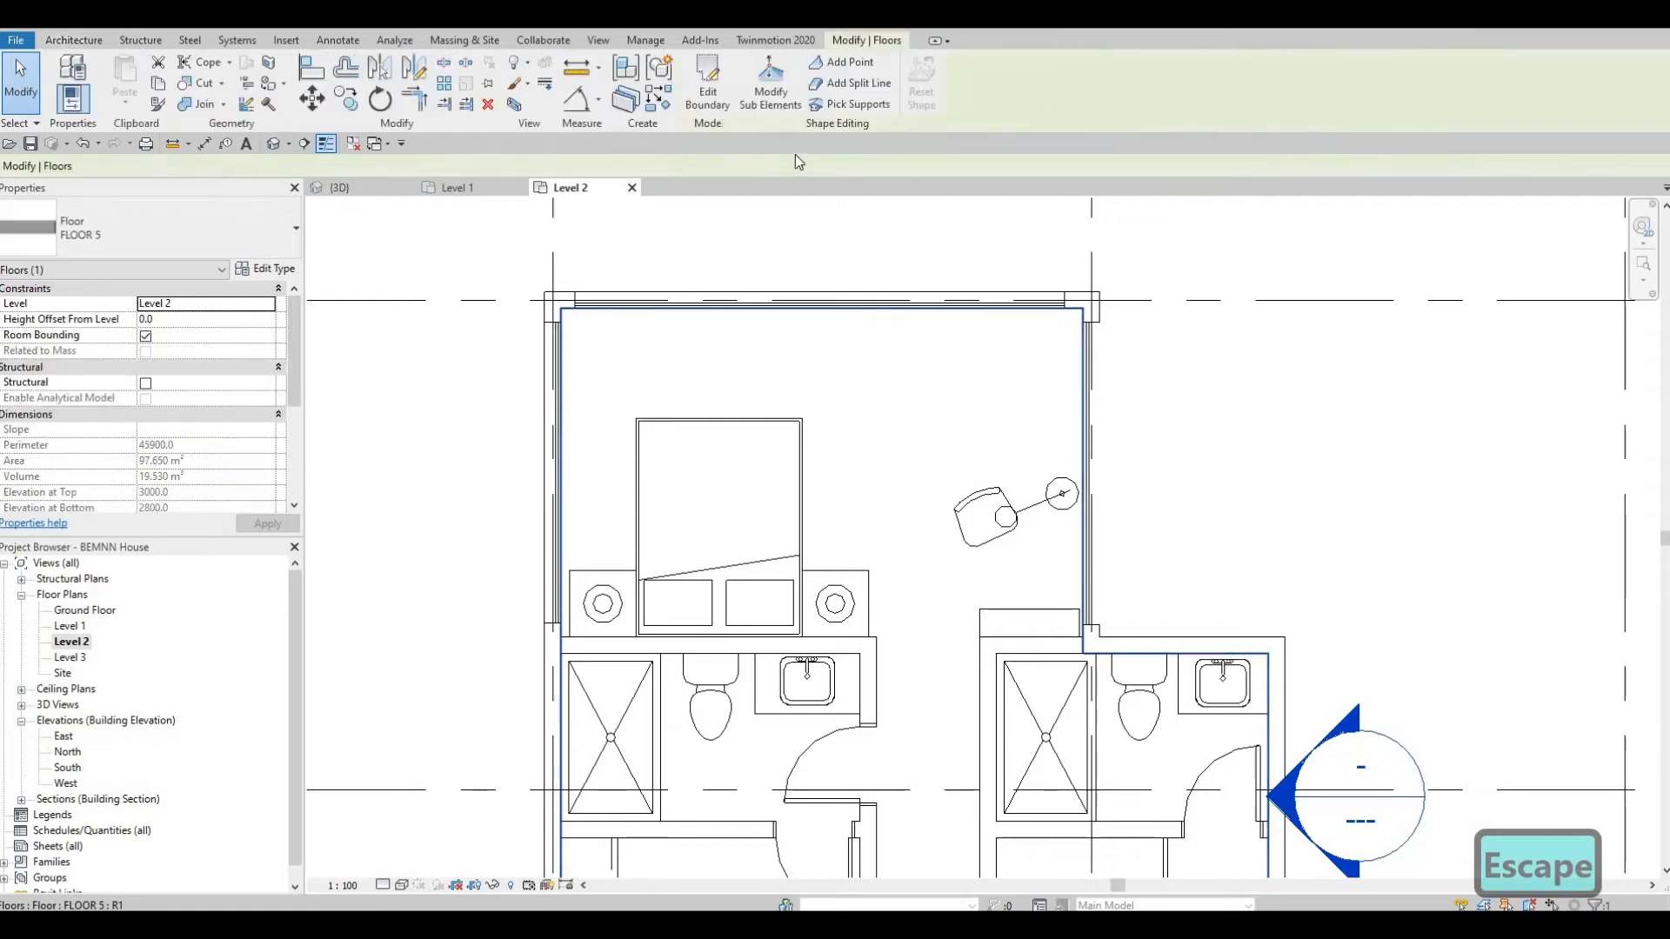
{"action": "left_click", "coordinate": [711, 103]}
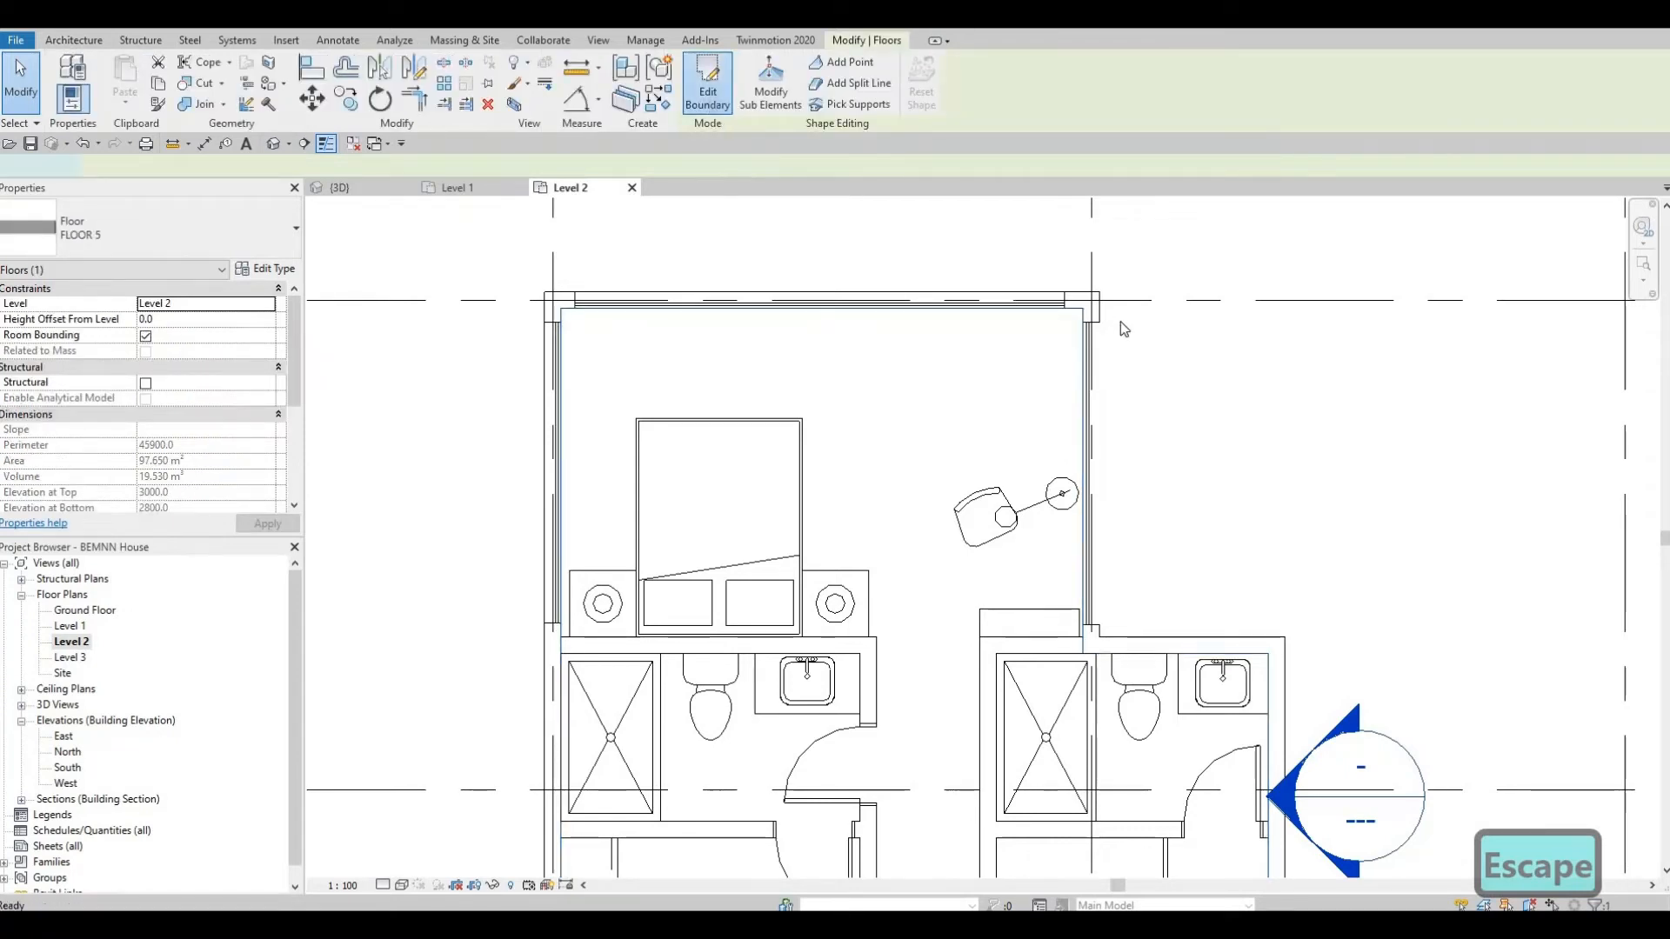
{"action": "left_click", "coordinate": [1093, 383]}
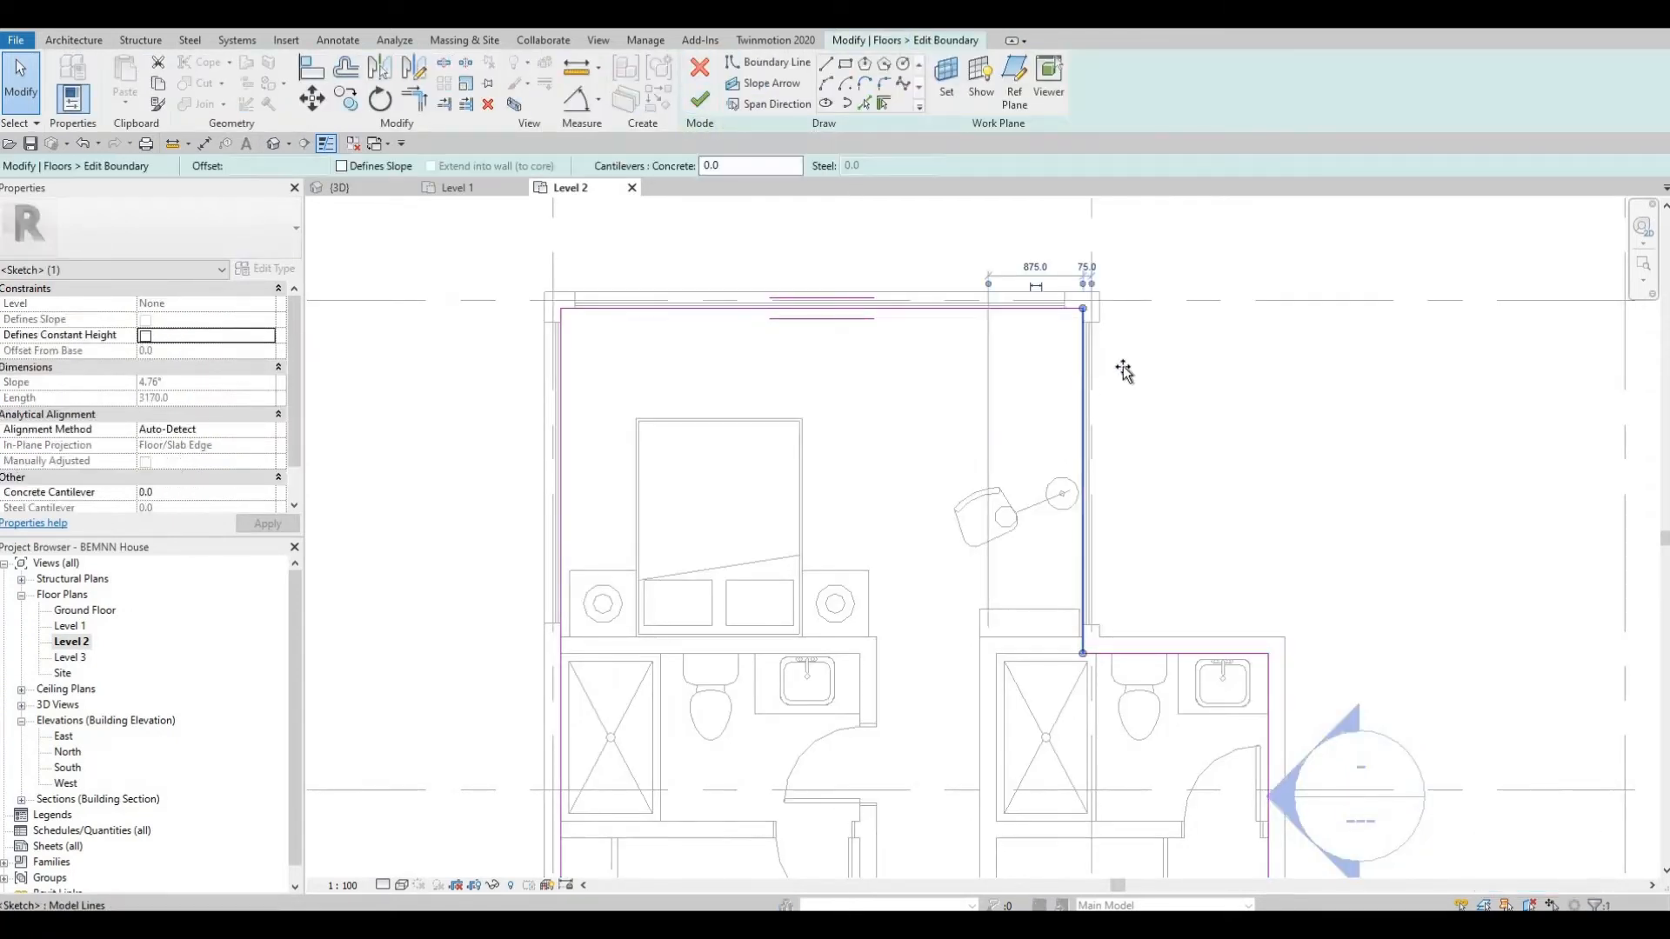
{"action": "left_click_drag", "start_coordinate": [1145, 370], "coordinate": [1162, 366]}
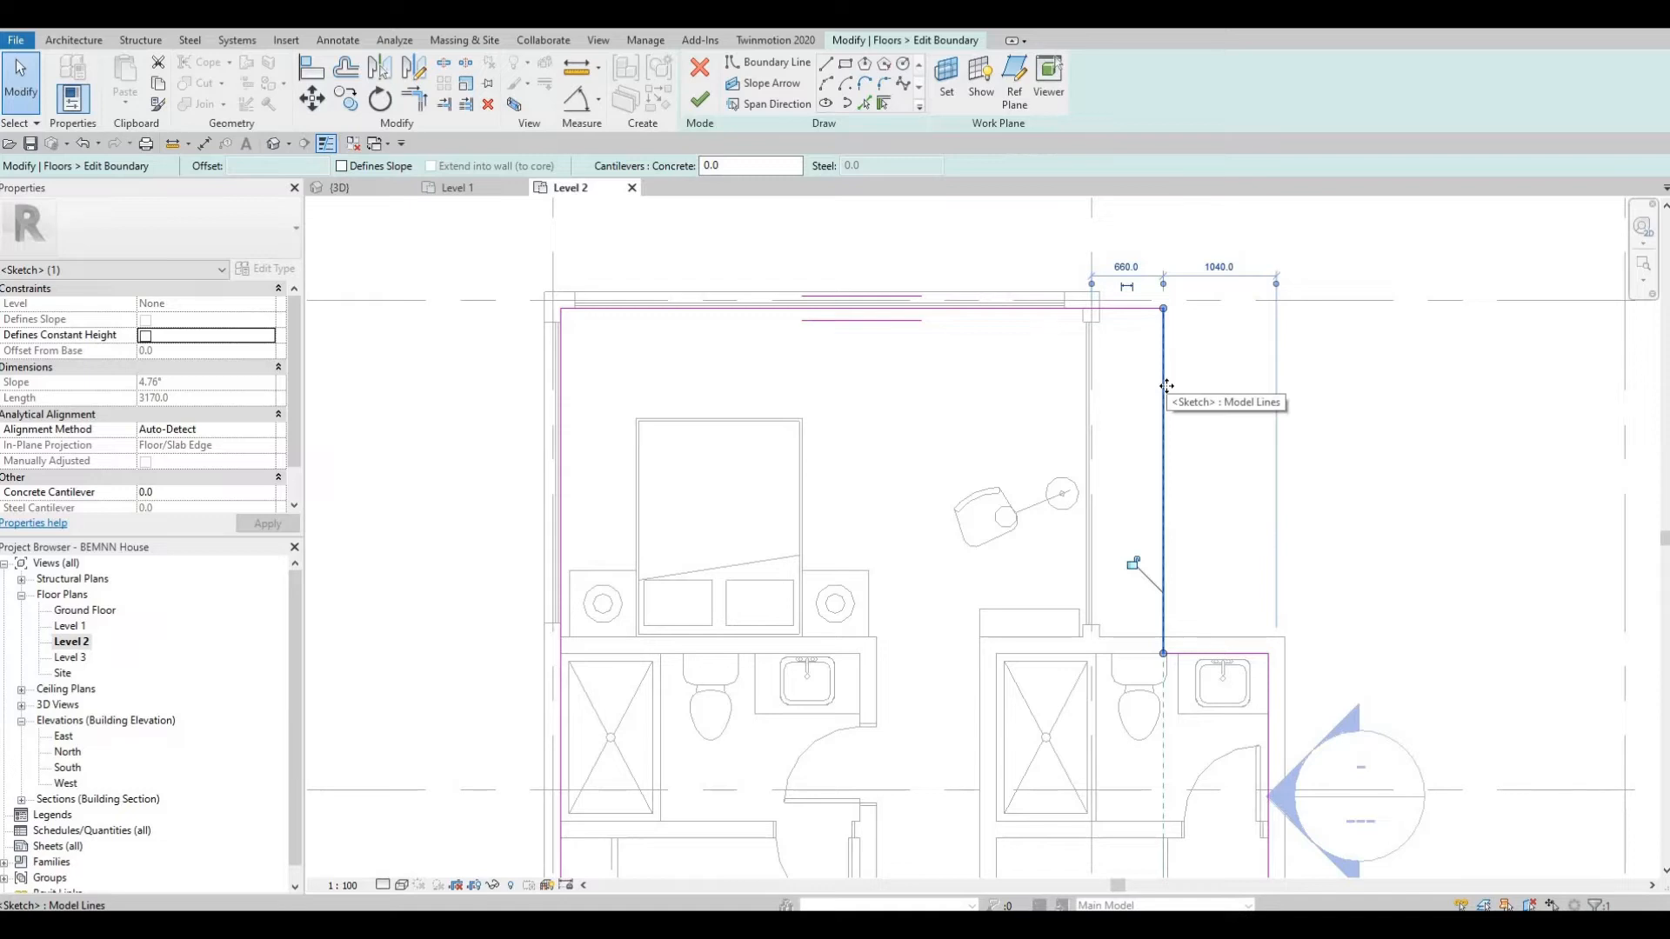
- Nudge the upper bedroom's right boundary line further outward and set its distance from the grid line to 1500 mm
{"action": "key", "text": "Right"}
{"action": "key", "text": "Right"}
{"action": "key", "text": "Right"}
{"action": "key", "text": "Right"}
{"action": "key", "text": "Right"}
{"action": "key", "text": "Right"}
{"action": "key", "text": "Right"}
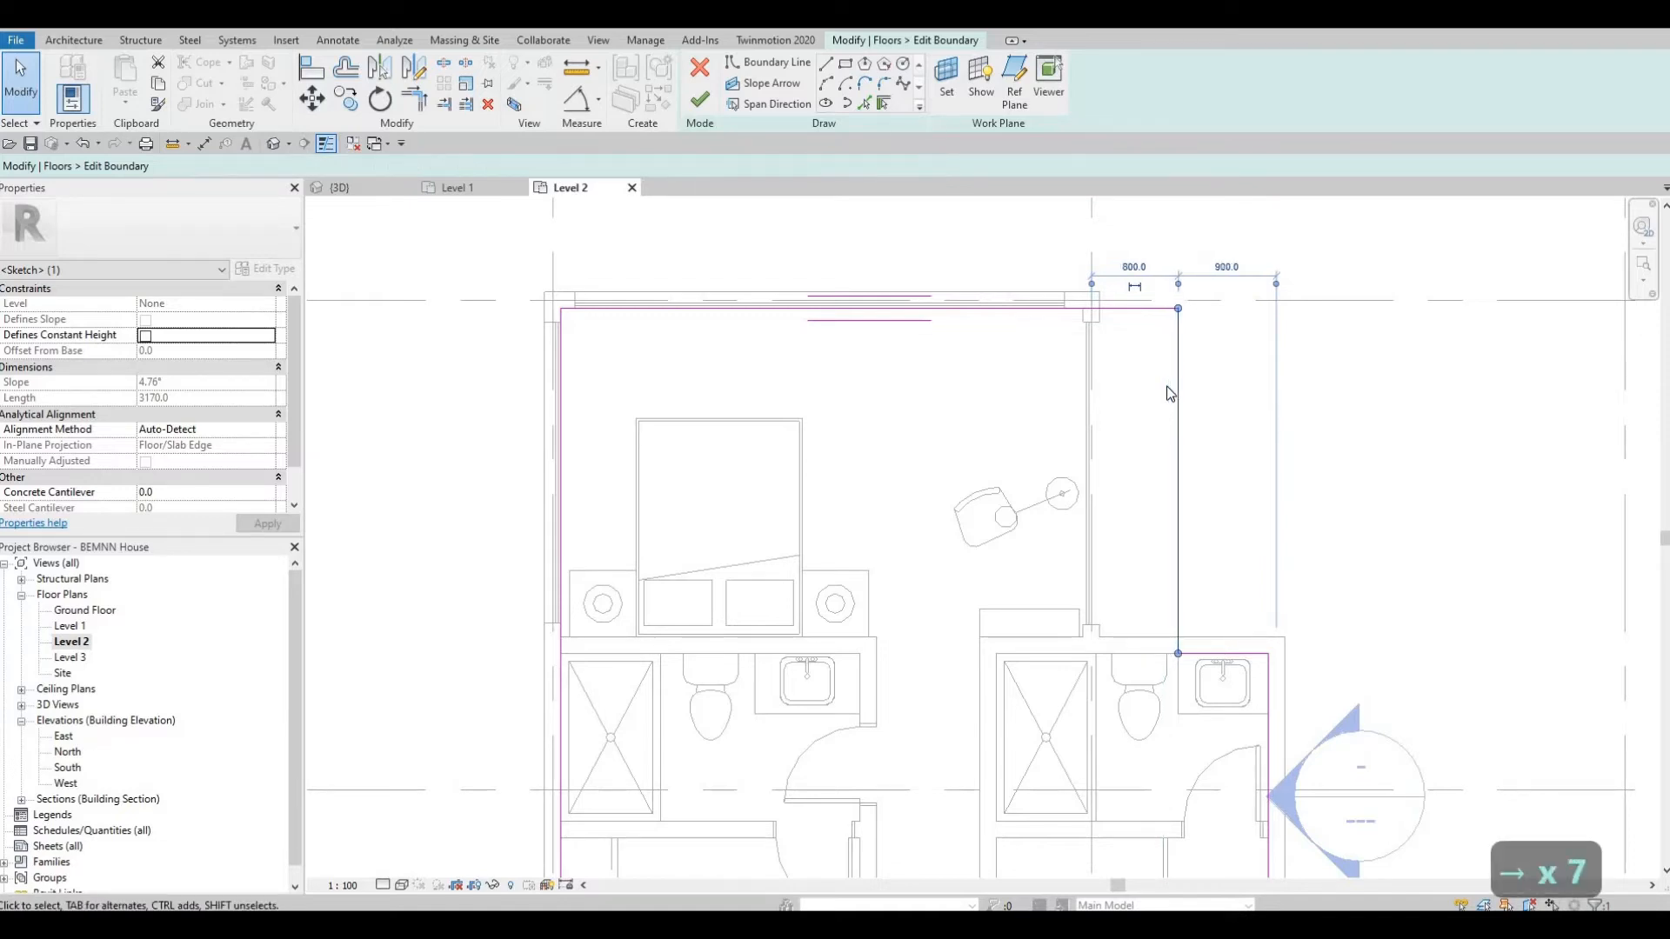
{"action": "key", "text": "Right"}
{"action": "key", "text": "Right"}
{"action": "left_click", "coordinate": [1134, 267]}
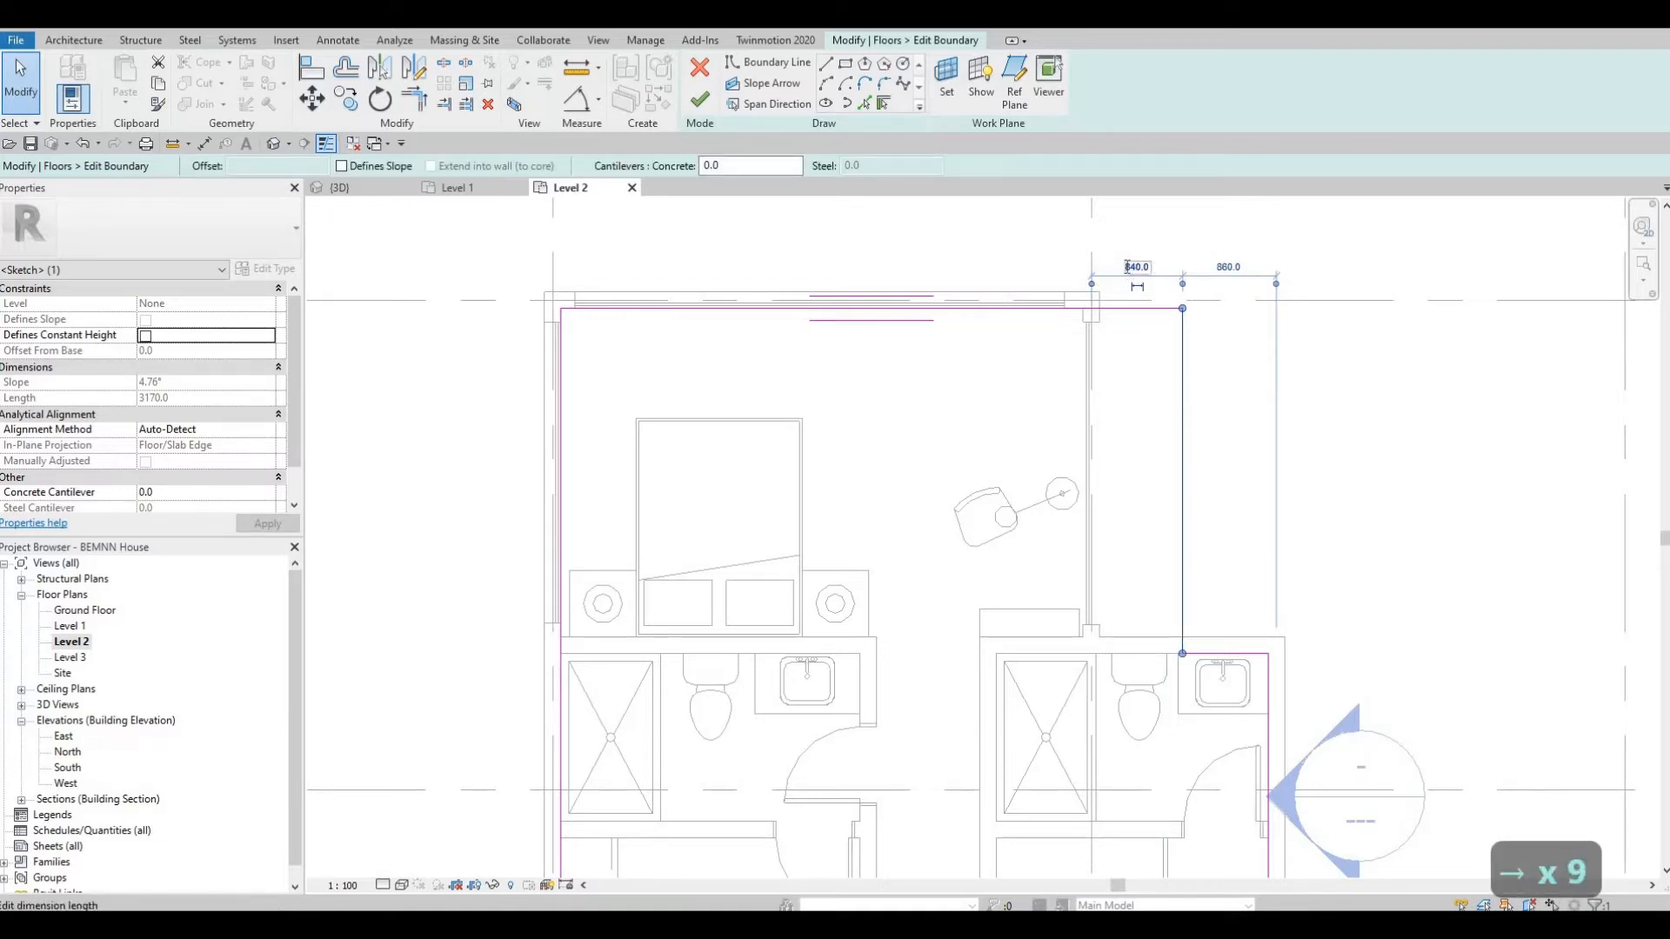
{"action": "type", "text": "1500"}
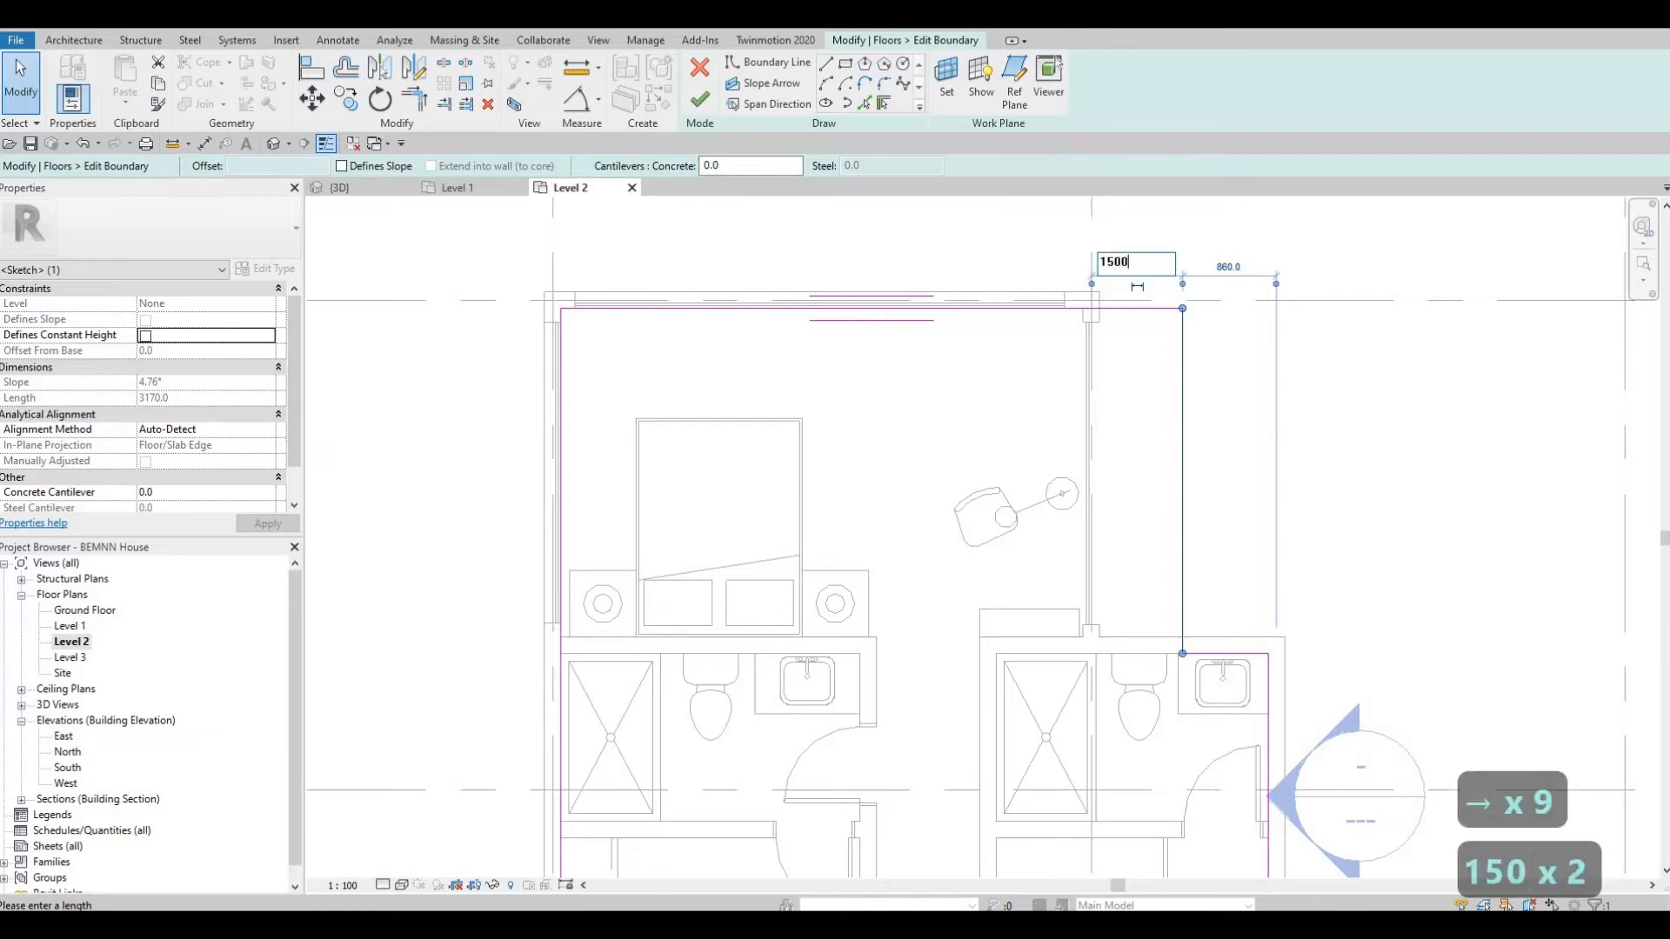
{"action": "key", "text": "Return"}
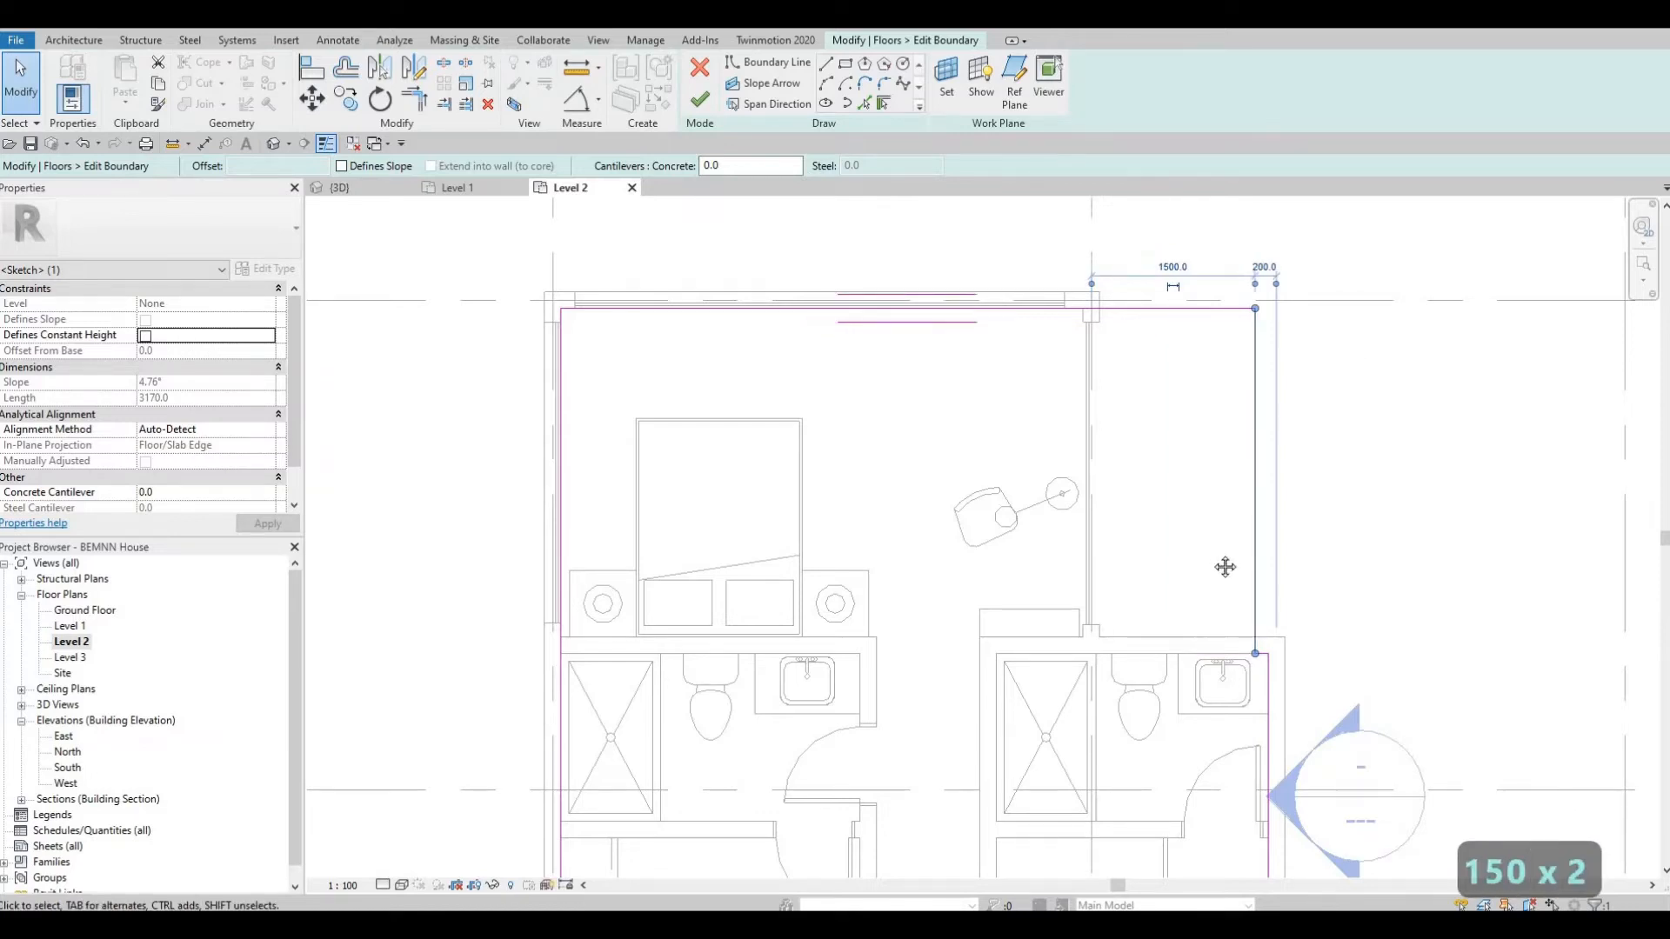
{"action": "key", "text": "Escape"}
- Set the distance between the upper bedroom's right boundary line and the grid line to 1200 mm
{"action": "middle_click_drag", "start_coordinate": [1241, 455], "coordinate": [1238, 429]}
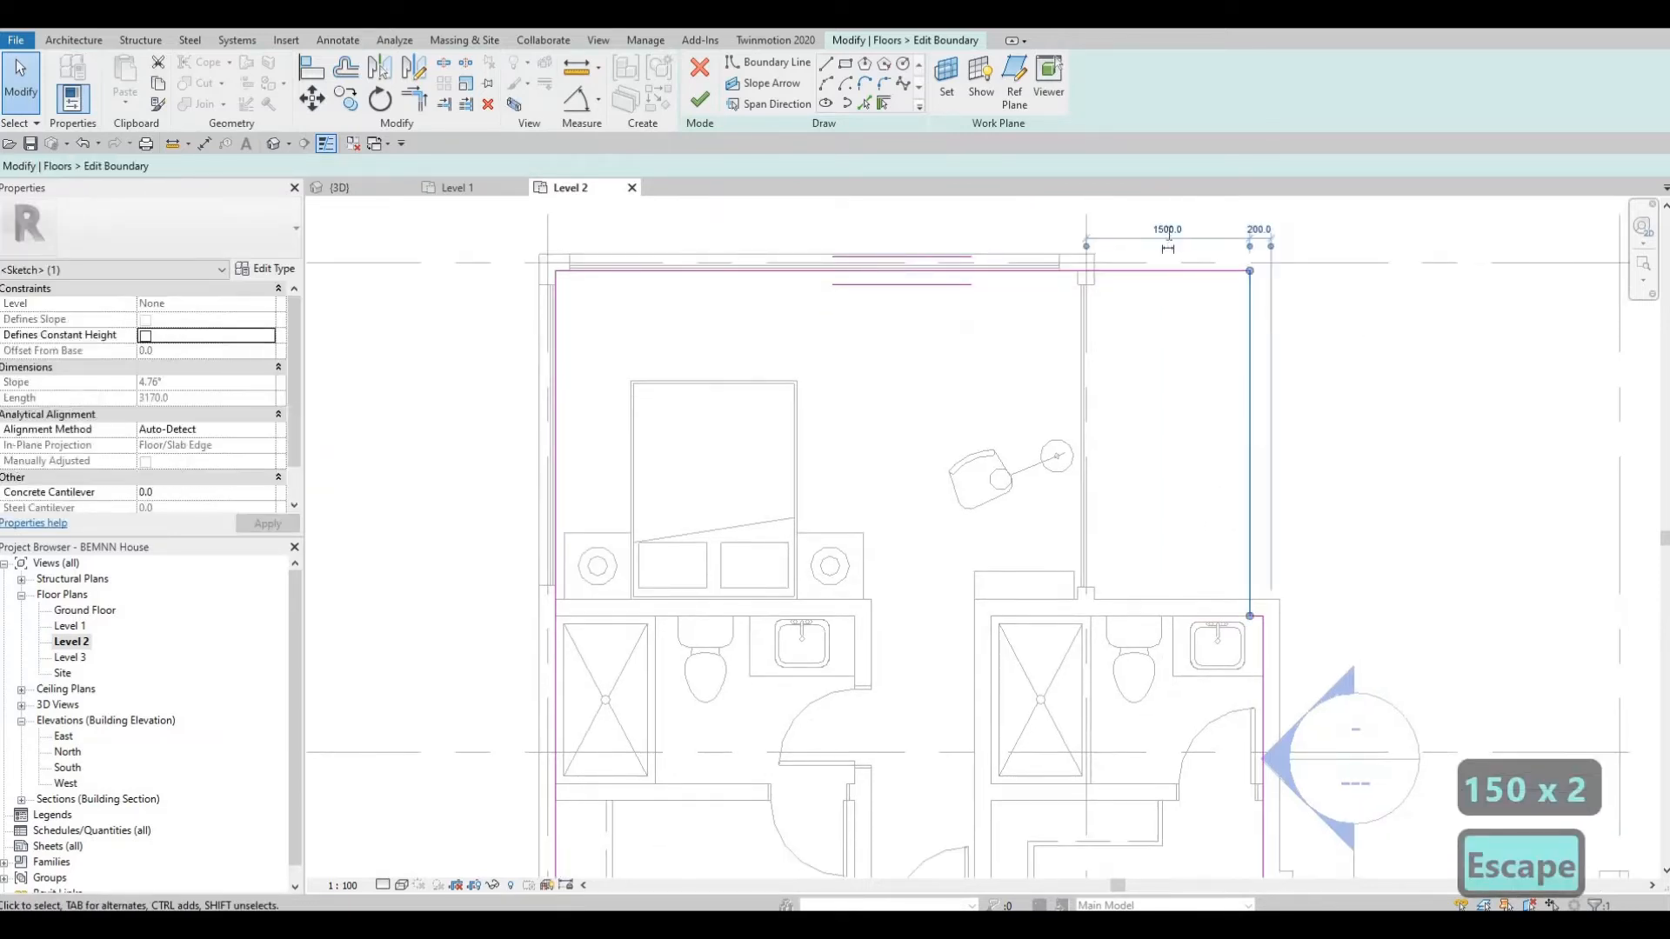
{"action": "left_click", "coordinate": [1167, 230]}
{"action": "type", "text": "1200"}
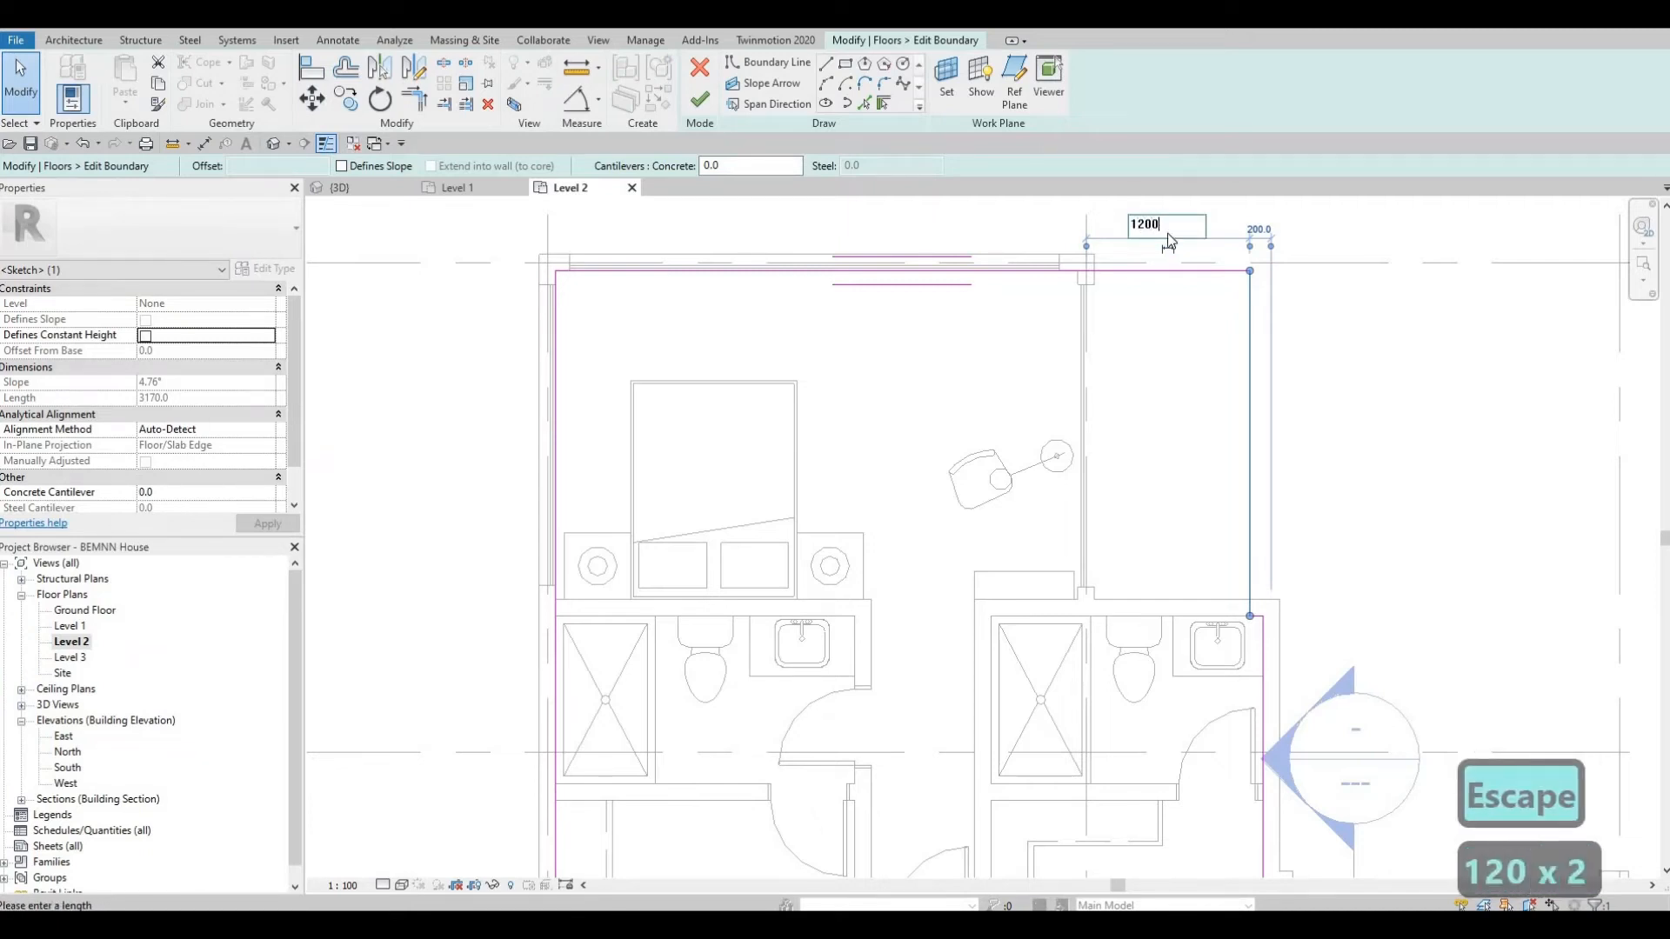
{"action": "key", "text": "Return"}
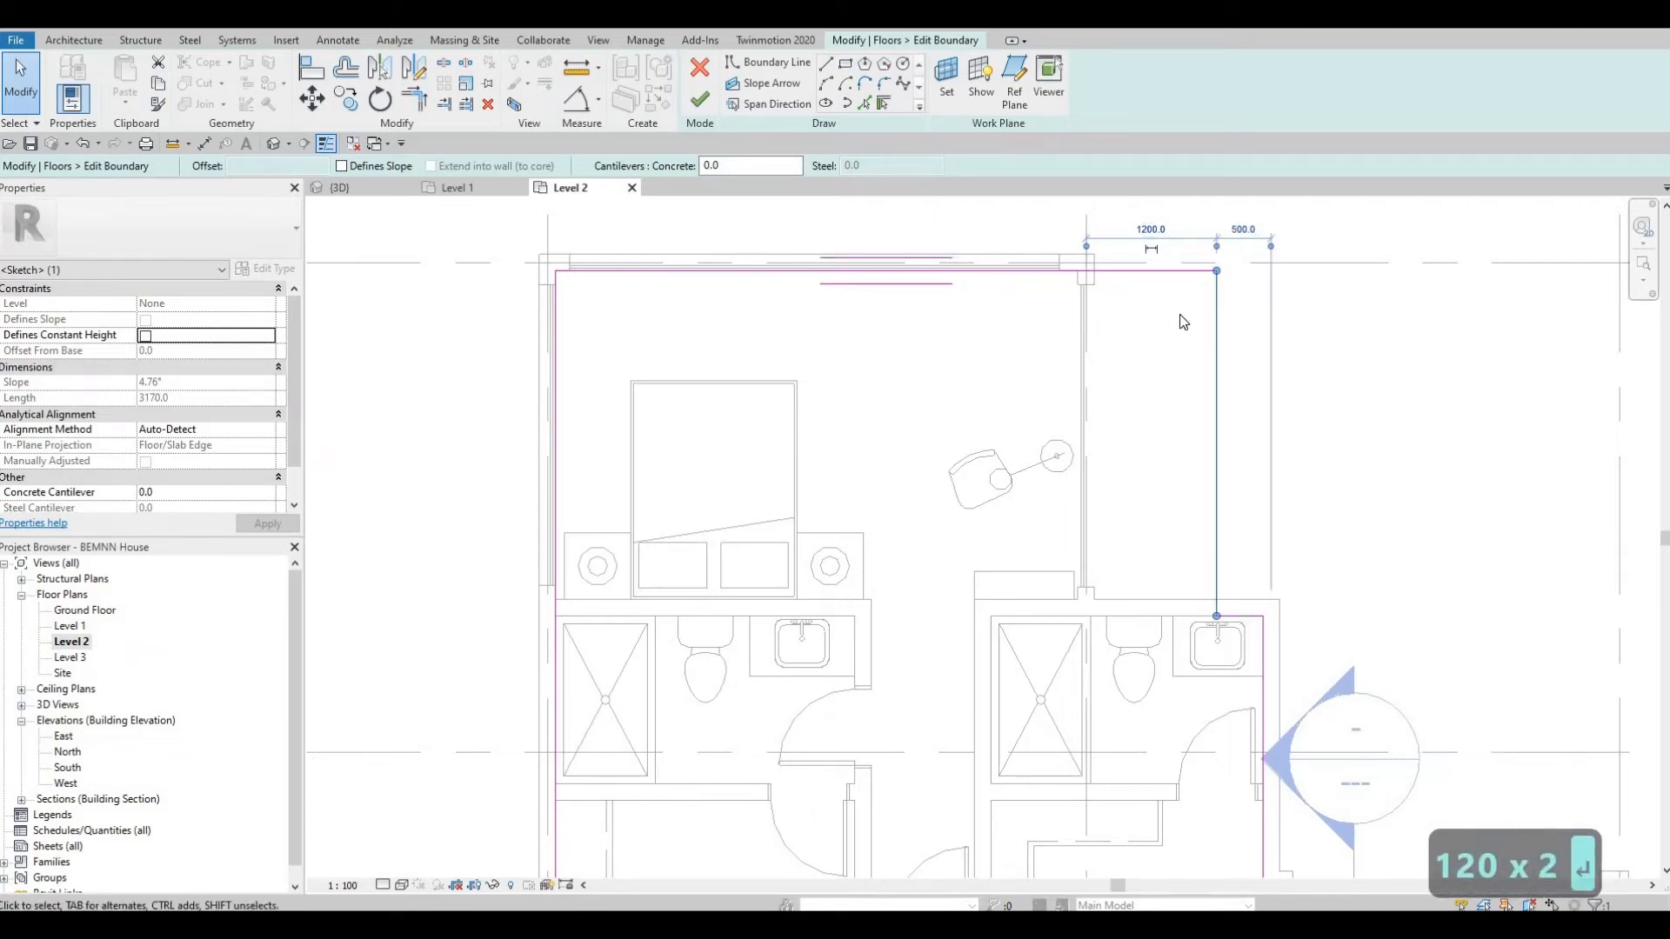
- Set the distance between the upper bedroom's right boundary line and the grid line to 1000 mm and deselect the line
{"action": "left_click", "coordinate": [1148, 233]}
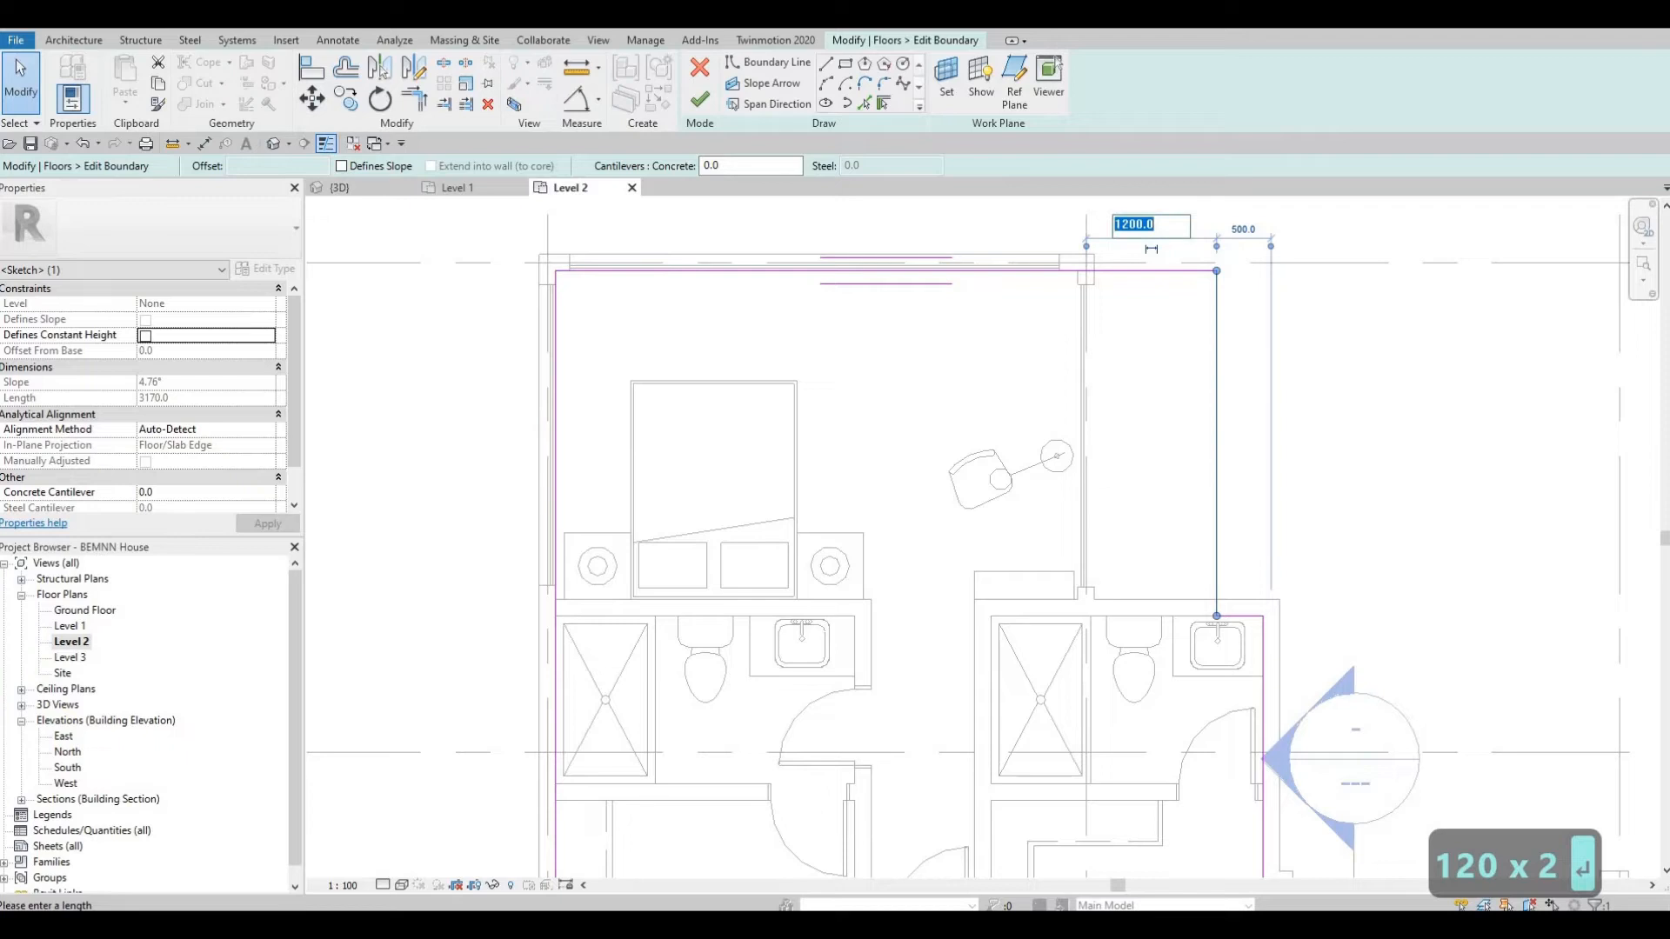
{"action": "type", "text": "100"}
{"action": "key", "text": "Return"}
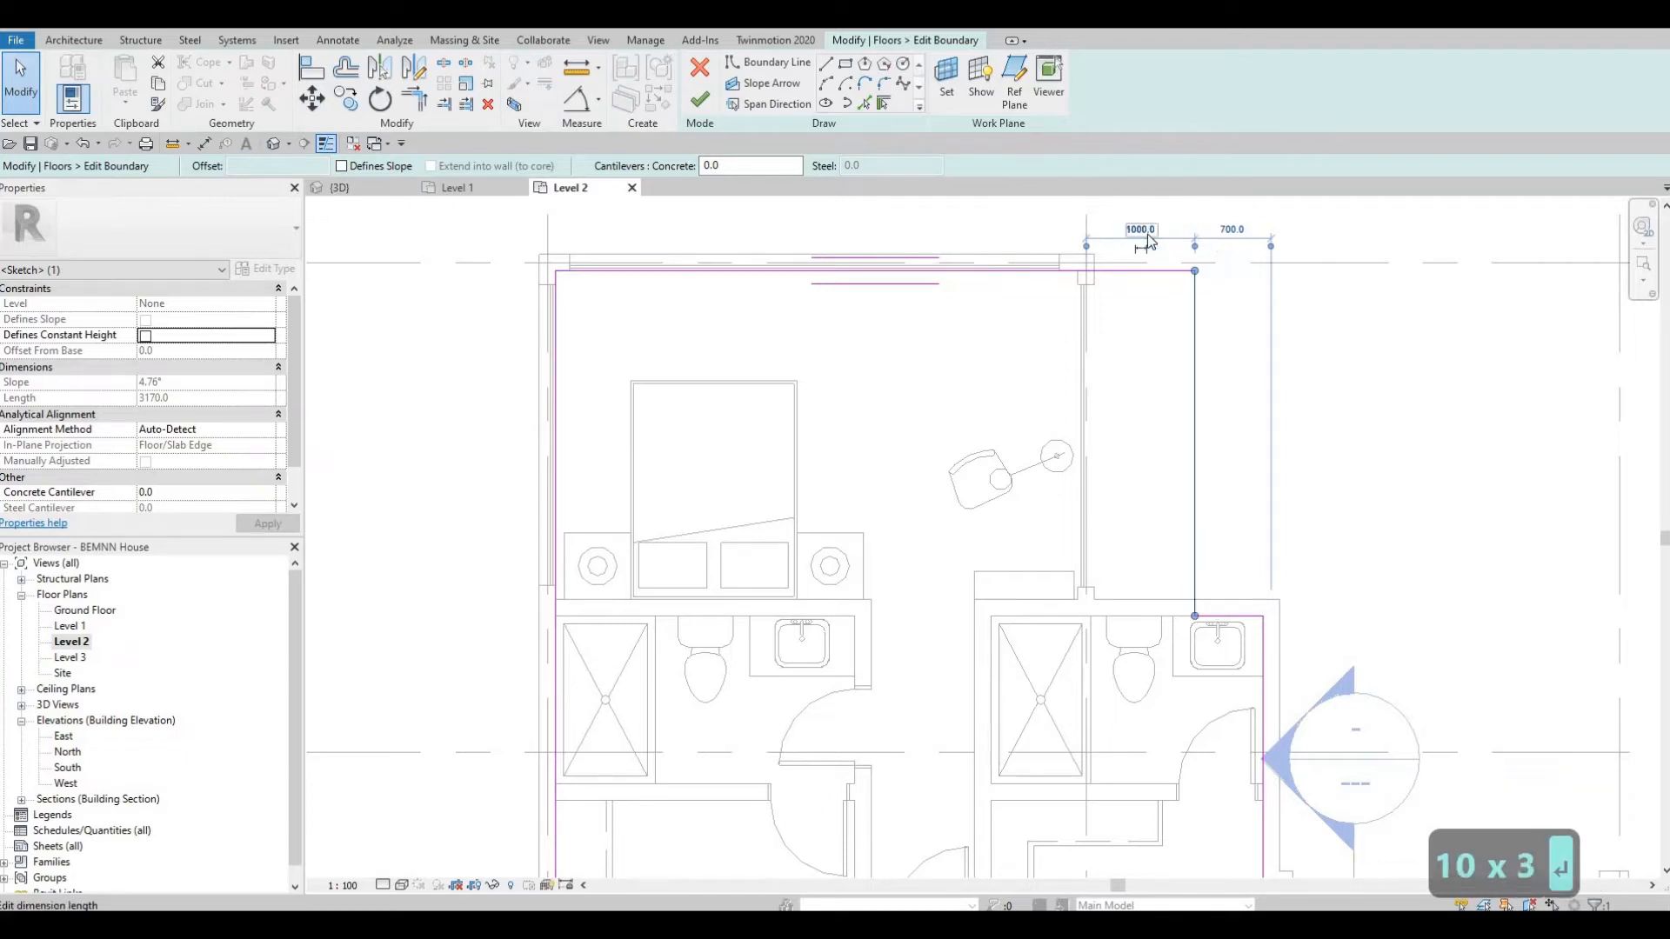
{"action": "key", "text": "Escape"}
{"action": "key", "text": "Escape"}
{"action": "key", "text": "Escape"}
- Move the right-hand bedroom's upper boundary line outward to about 560 mm from the grid line along its wall
{"action": "scroll", "coordinate": [787, 407], "scroll_direction": "down", "scroll_amount": 2}
{"action": "middle_click_drag", "start_coordinate": [928, 512], "coordinate": [623, 371]}
{"action": "key", "text": "Escape"}
{"action": "left_click", "coordinate": [1007, 584]}
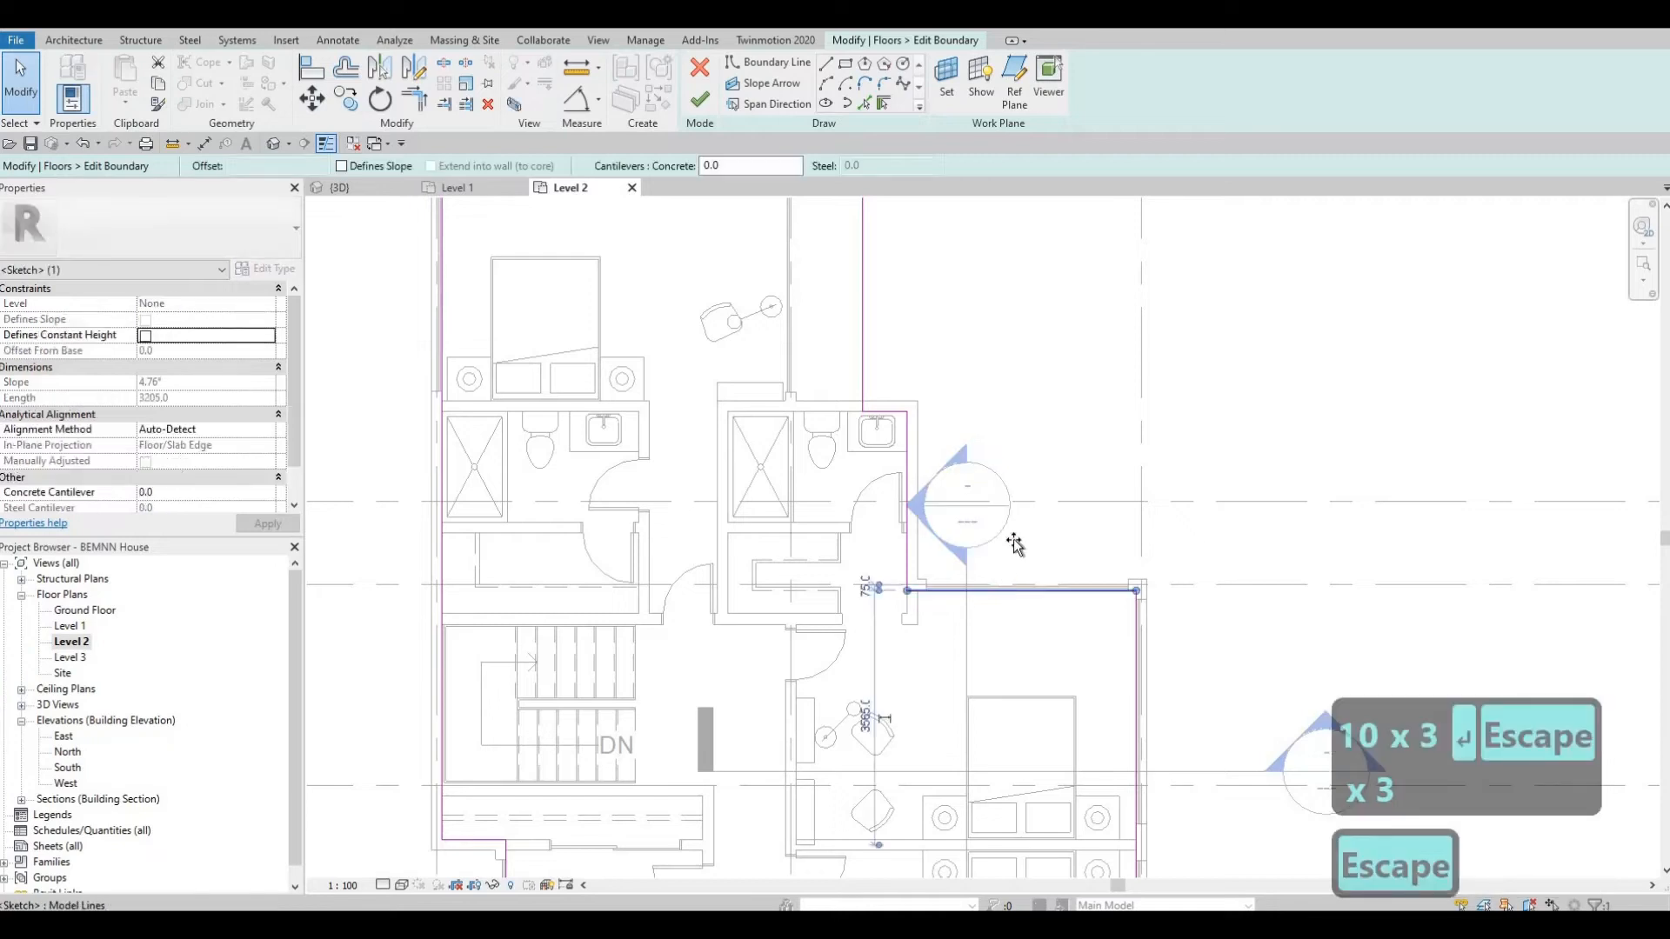
{"action": "scroll", "coordinate": [883, 566], "scroll_direction": "up", "scroll_amount": 1}
- Set the distance between the right-hand bedroom's upper boundary line and the grid line to 100 mm
{"action": "left_click", "coordinate": [865, 566]}
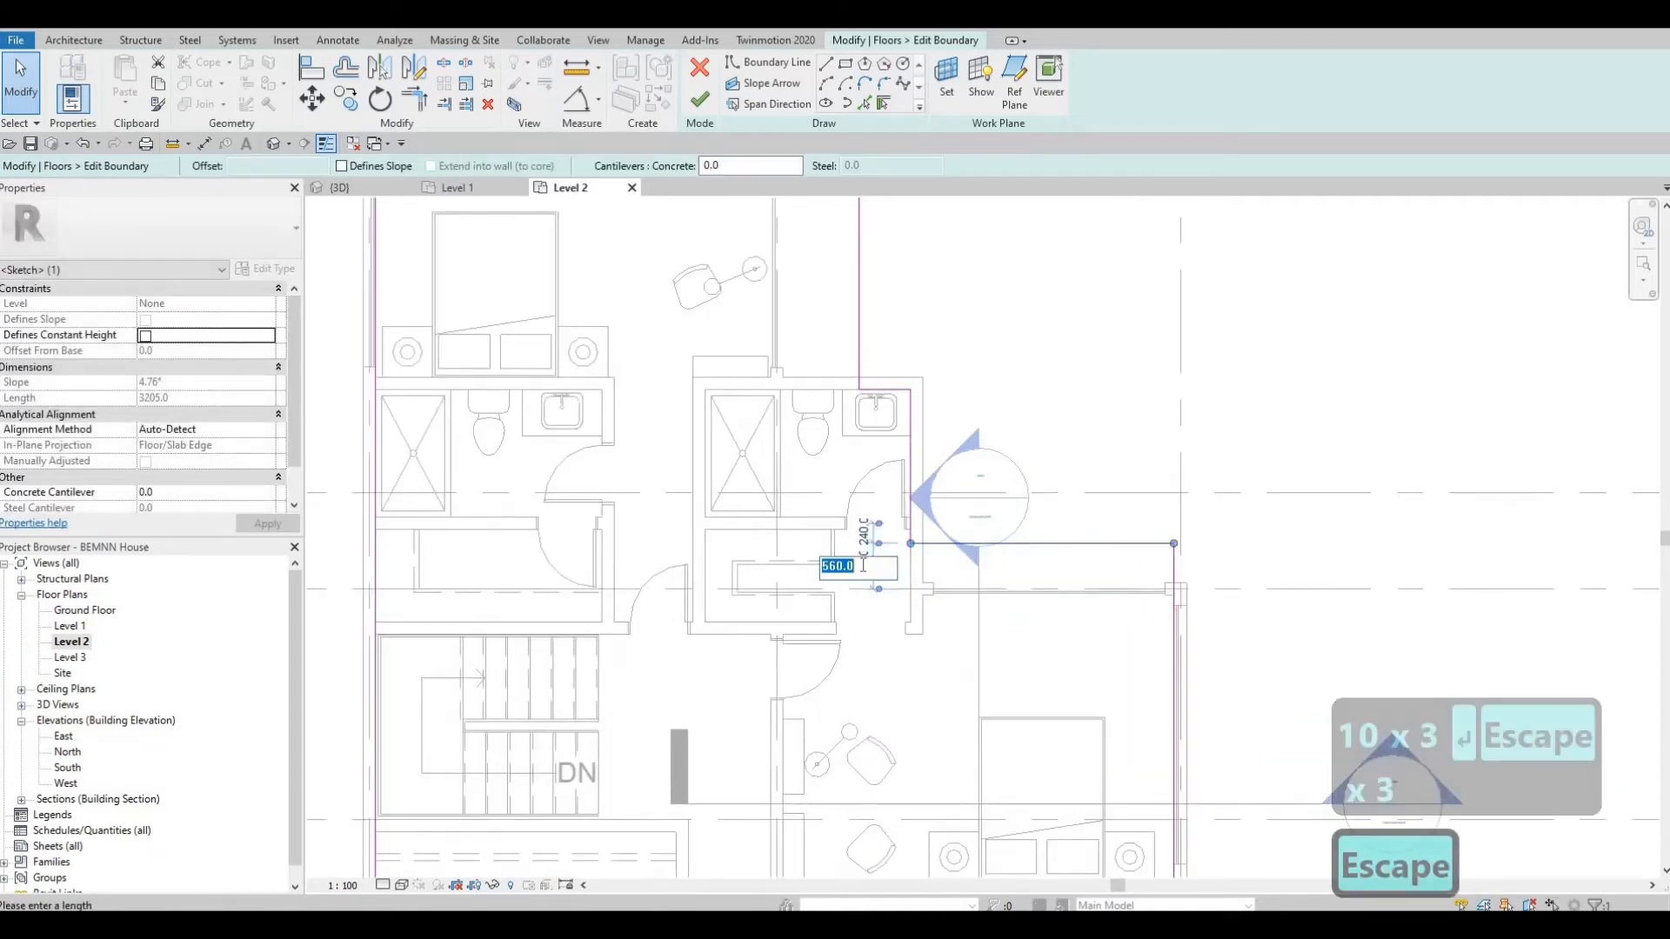
{"action": "type", "text": "100"}
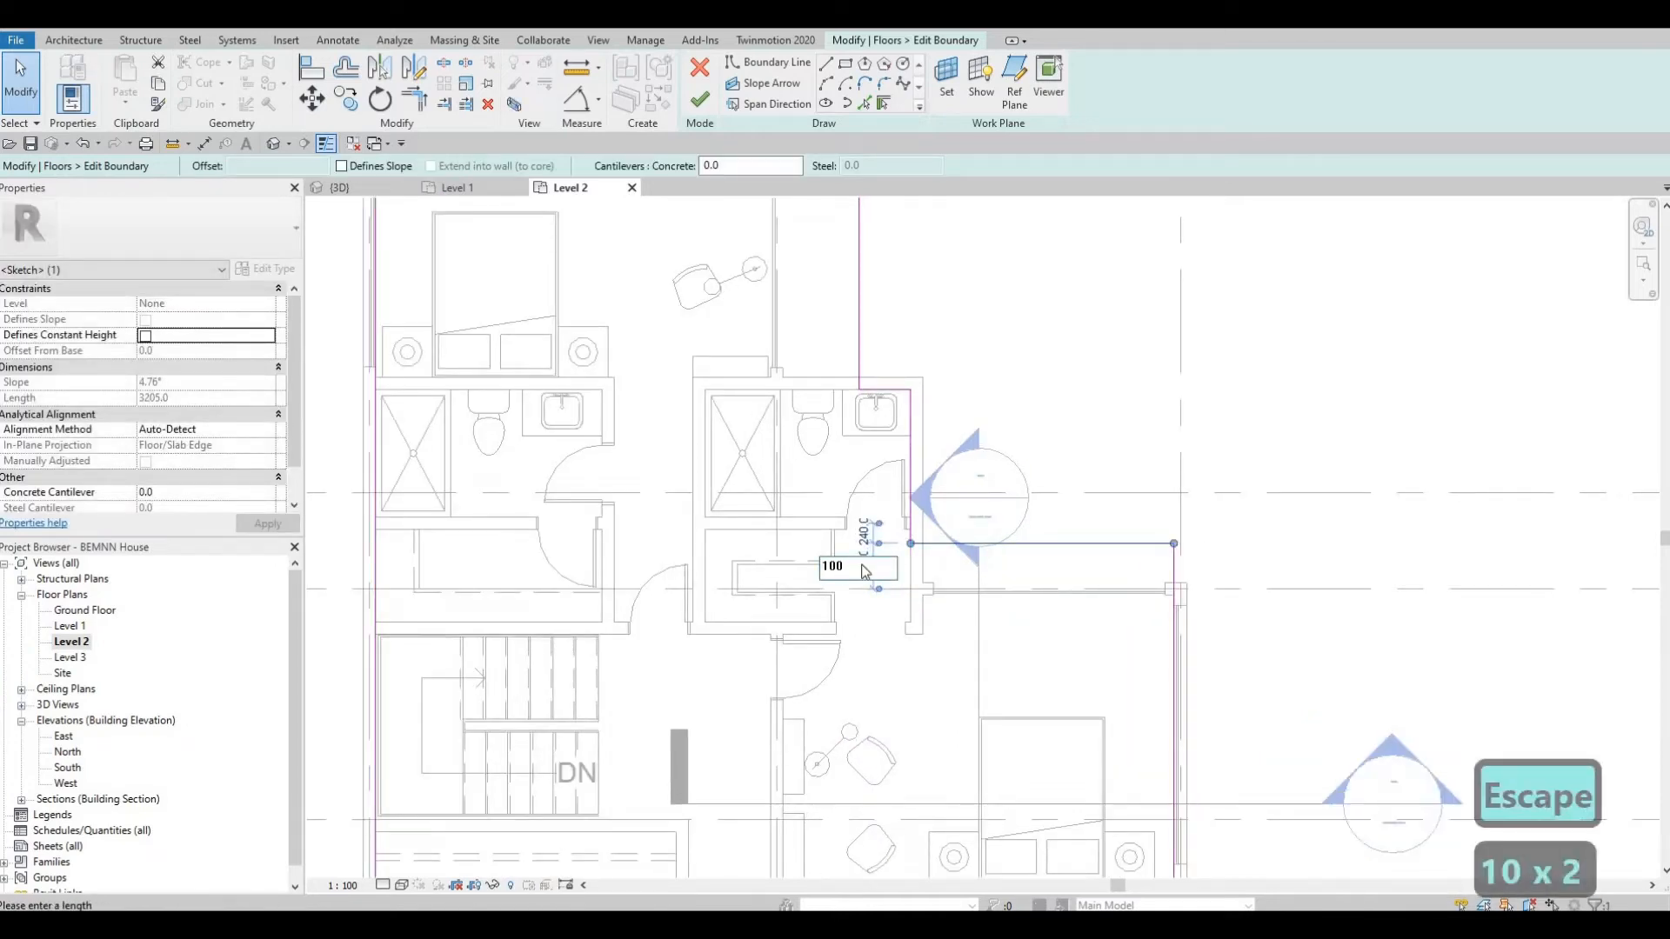
{"action": "key", "text": "Return"}
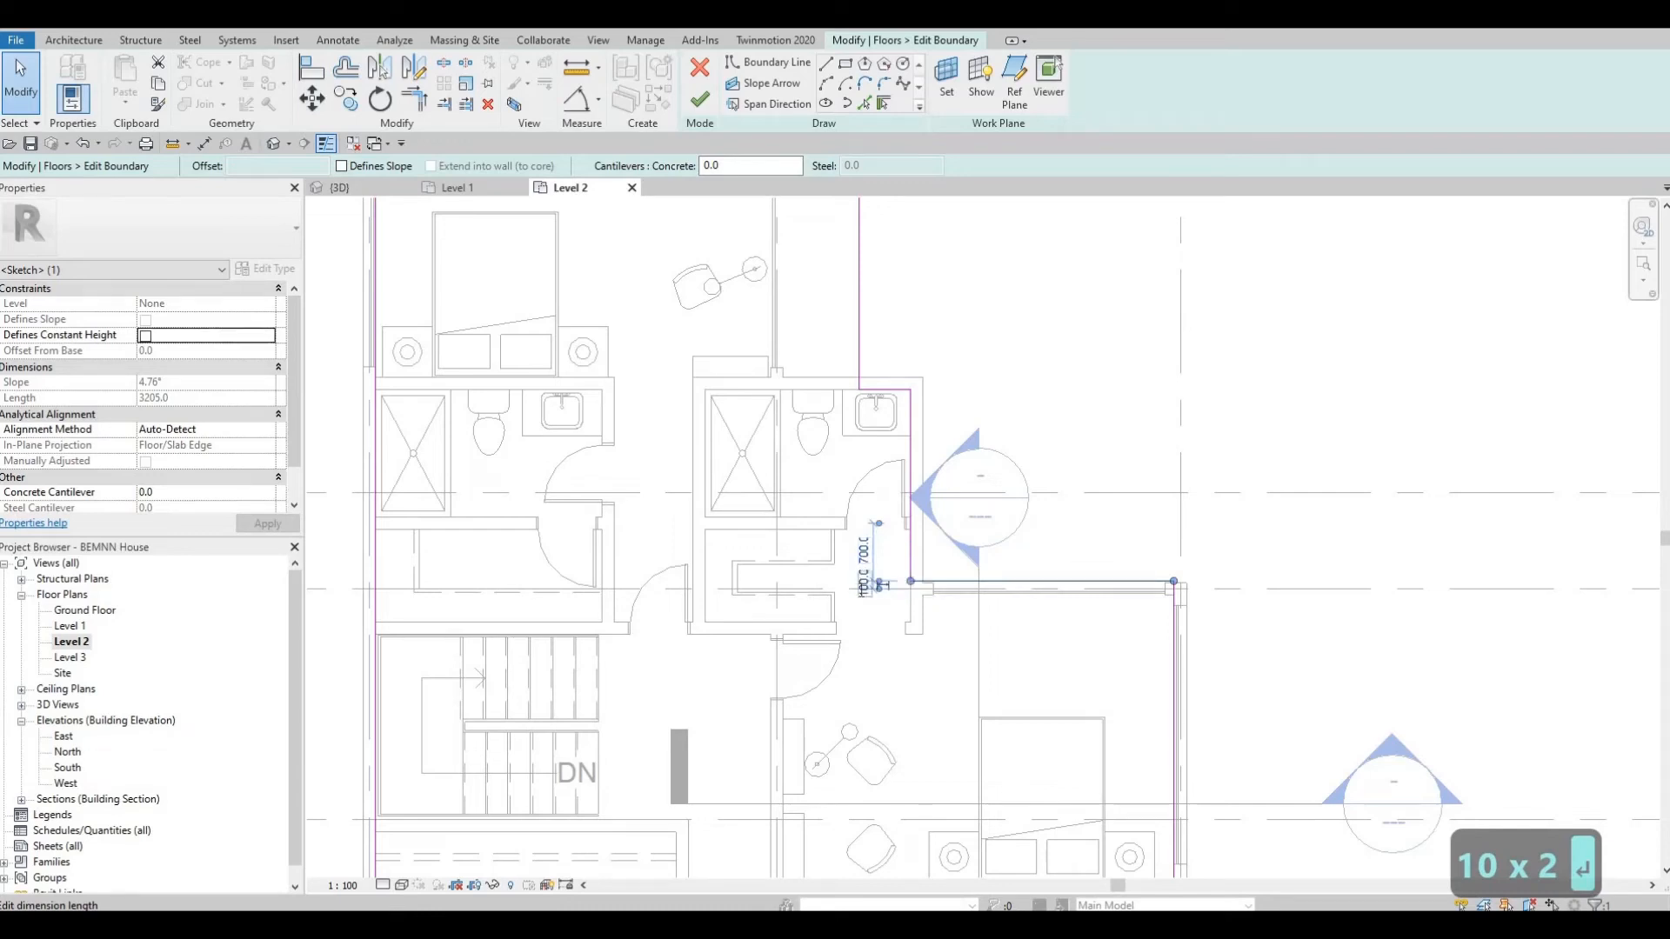
- Set the distance between the right-hand bedroom's upper boundary line and the grid line to 1000 mm and deselect the line
{"action": "left_click", "coordinate": [864, 583]}
{"action": "type", "text": "1000"}
{"action": "key", "text": "Return"}
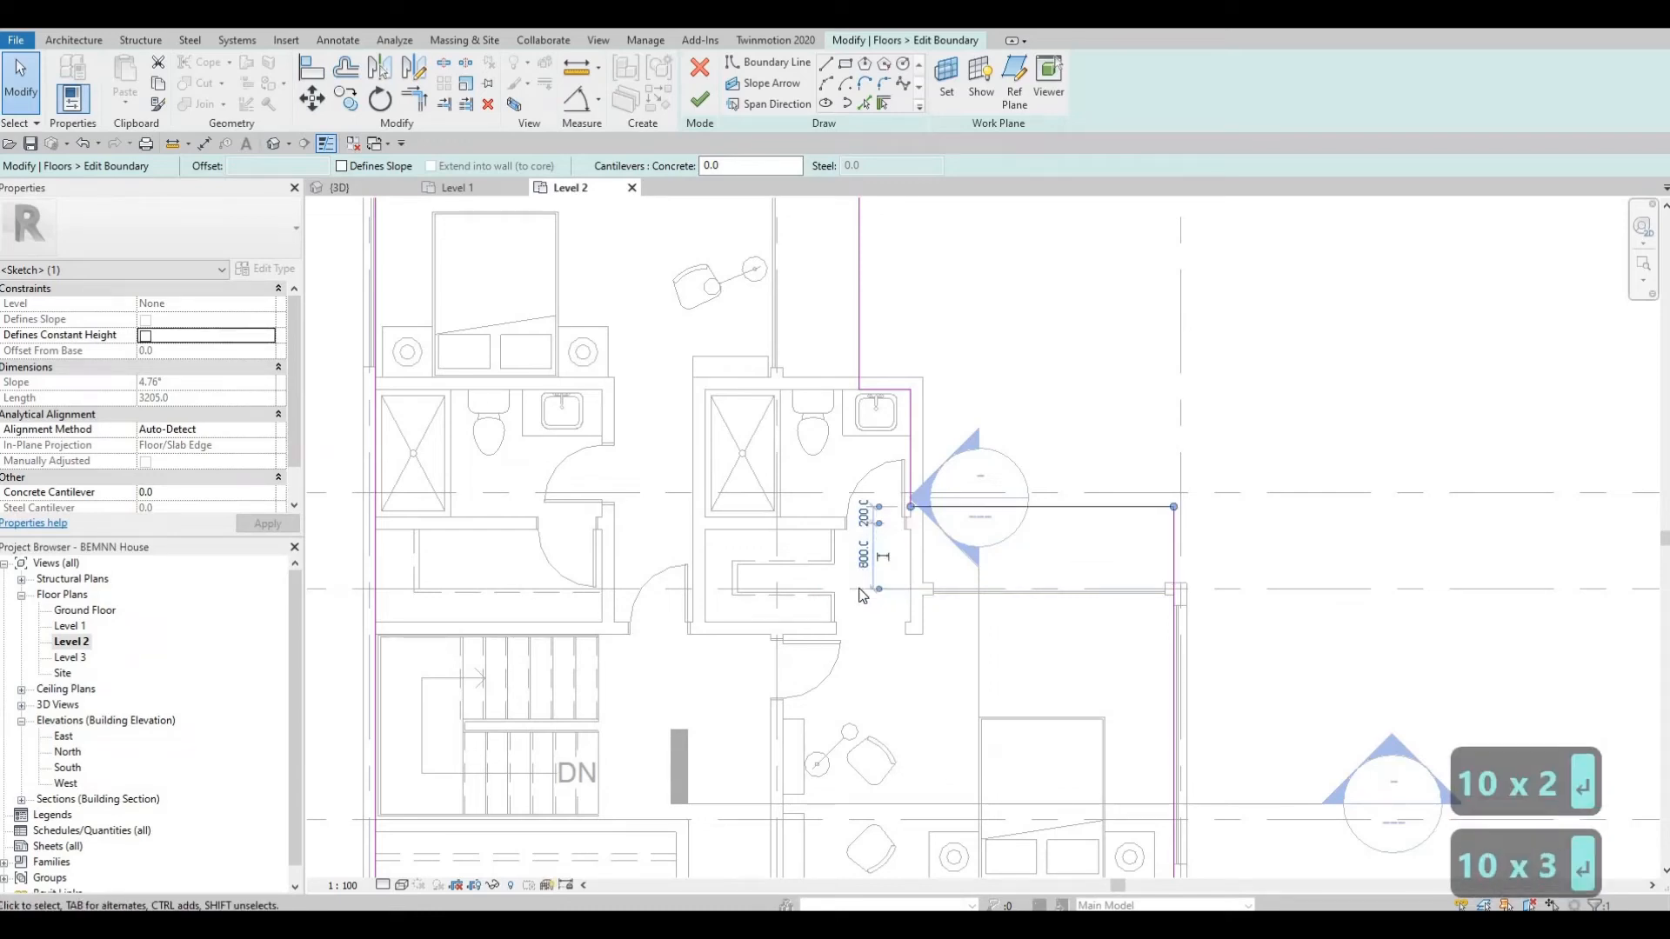
{"action": "key", "text": "Escape"}
{"action": "key", "text": "Escape"}
- Move the lower-right bedroom's lower boundary line outward to about 415 mm from its exterior wall
{"action": "middle_click_drag", "start_coordinate": [966, 664], "coordinate": [919, 432]}
{"action": "scroll", "coordinate": [919, 432], "scroll_direction": "down", "scroll_amount": 5}
{"action": "middle_click_drag", "start_coordinate": [861, 600], "coordinate": [865, 495]}
{"action": "middle_click_drag", "start_coordinate": [666, 563], "coordinate": [678, 510]}
{"action": "scroll", "coordinate": [828, 567], "scroll_direction": "up", "scroll_amount": 1}
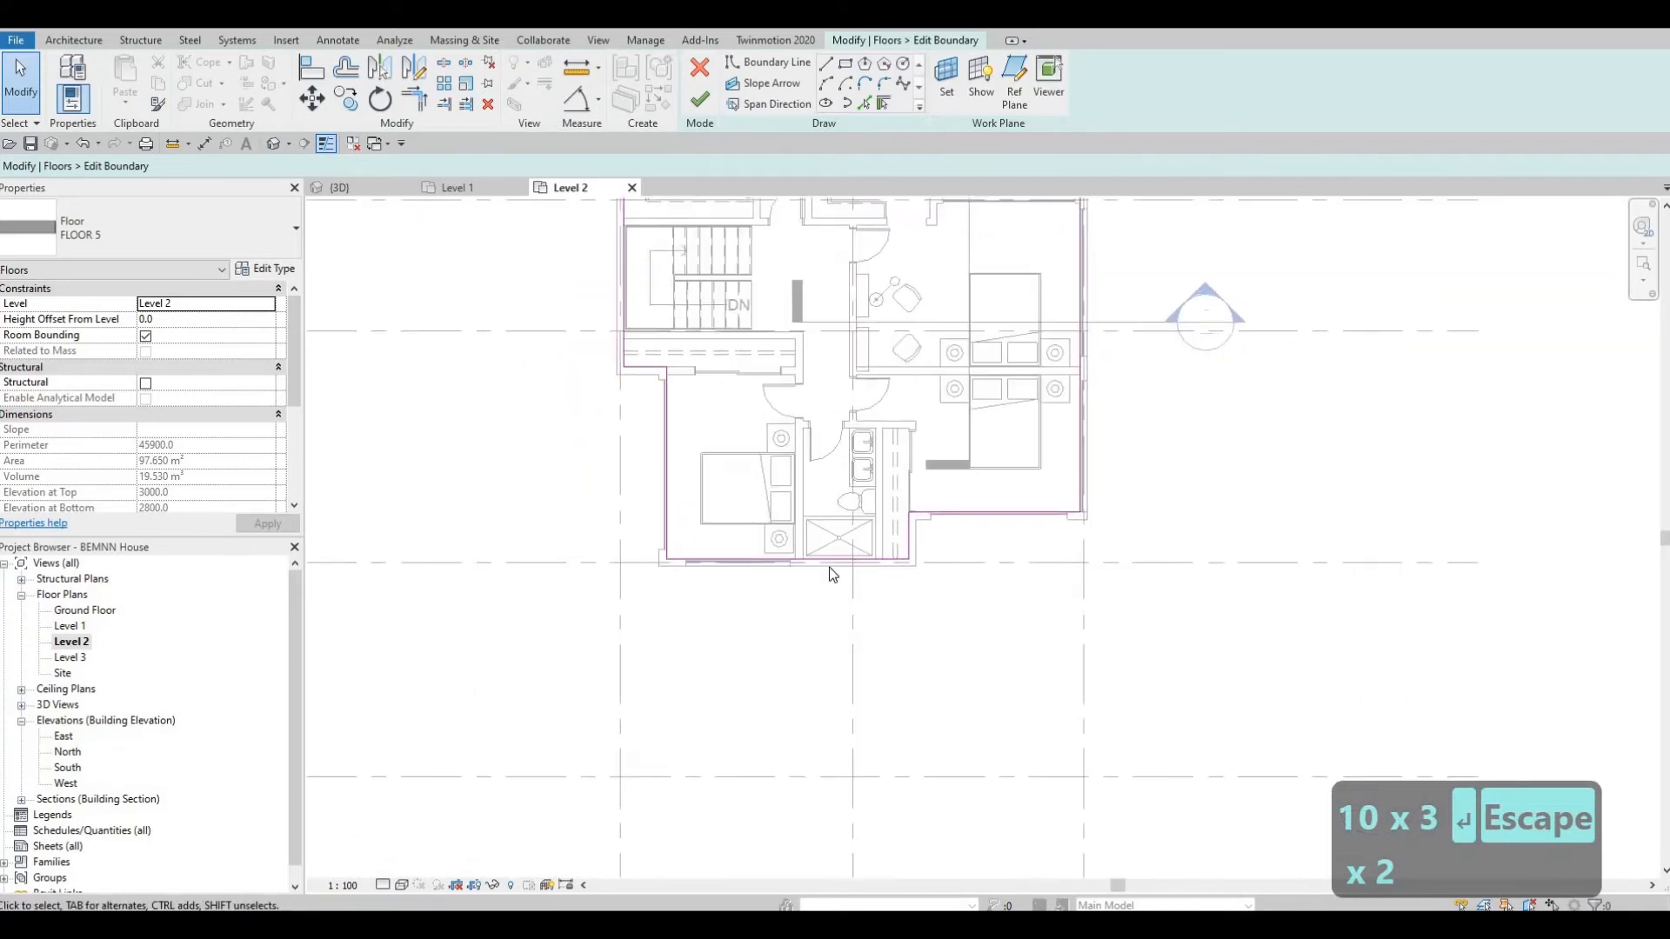
{"action": "scroll", "coordinate": [957, 440], "scroll_direction": "up", "scroll_amount": 2}
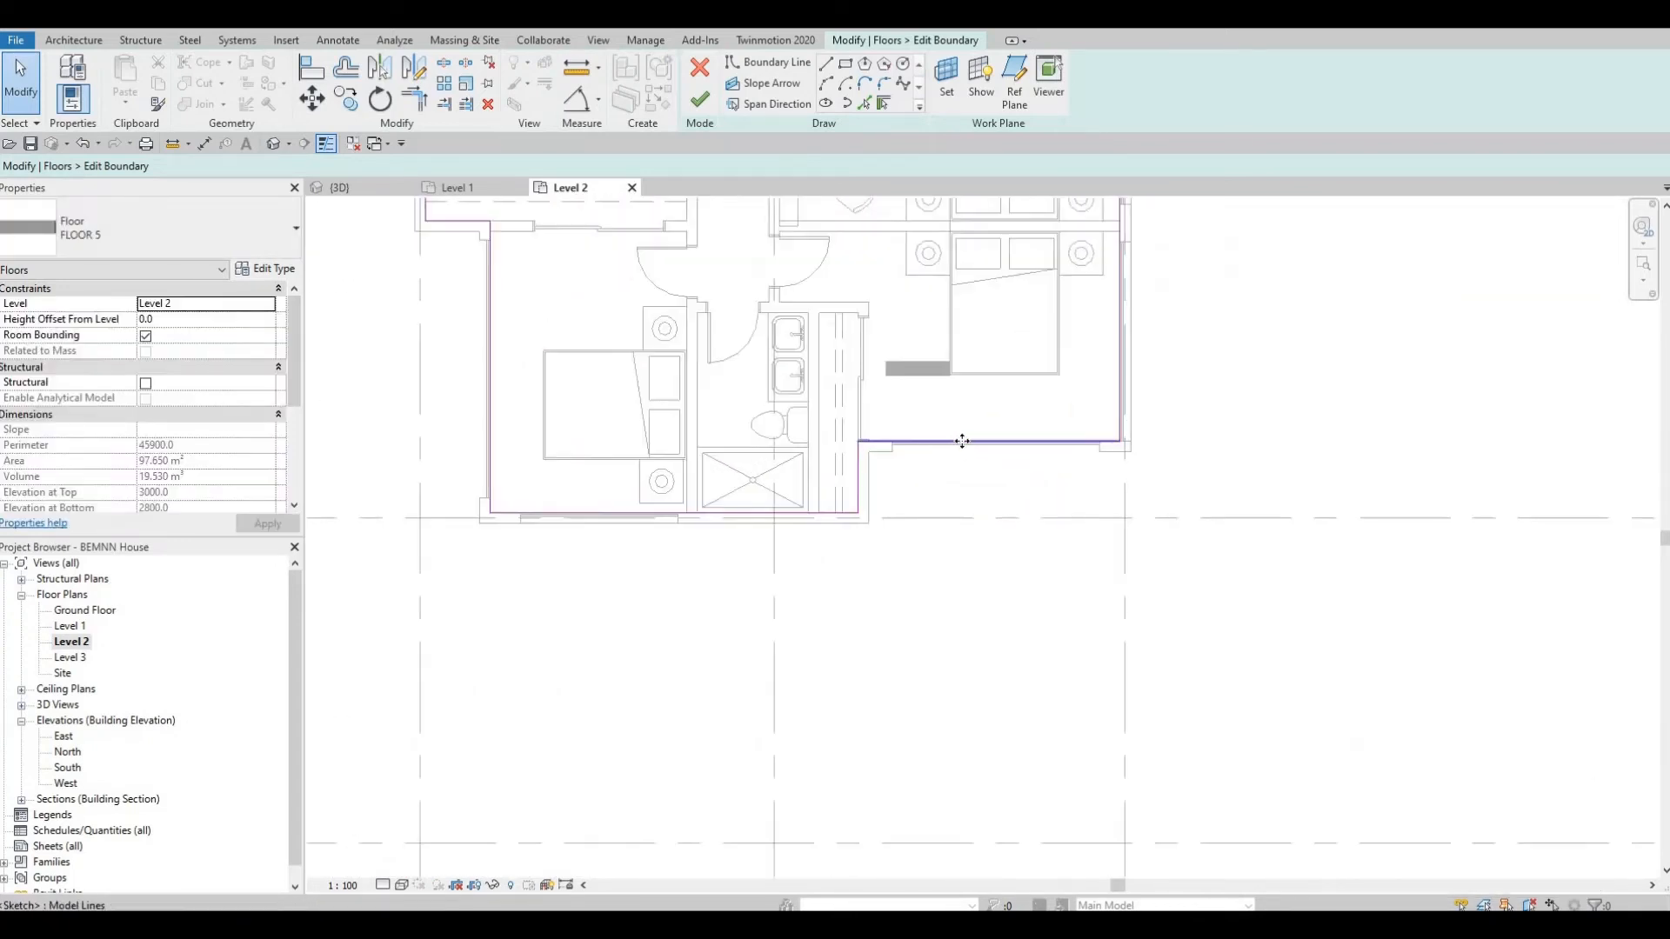
{"action": "left_click", "coordinate": [962, 441]}
{"action": "left_click_drag", "start_coordinate": [967, 475], "coordinate": [962, 475]}
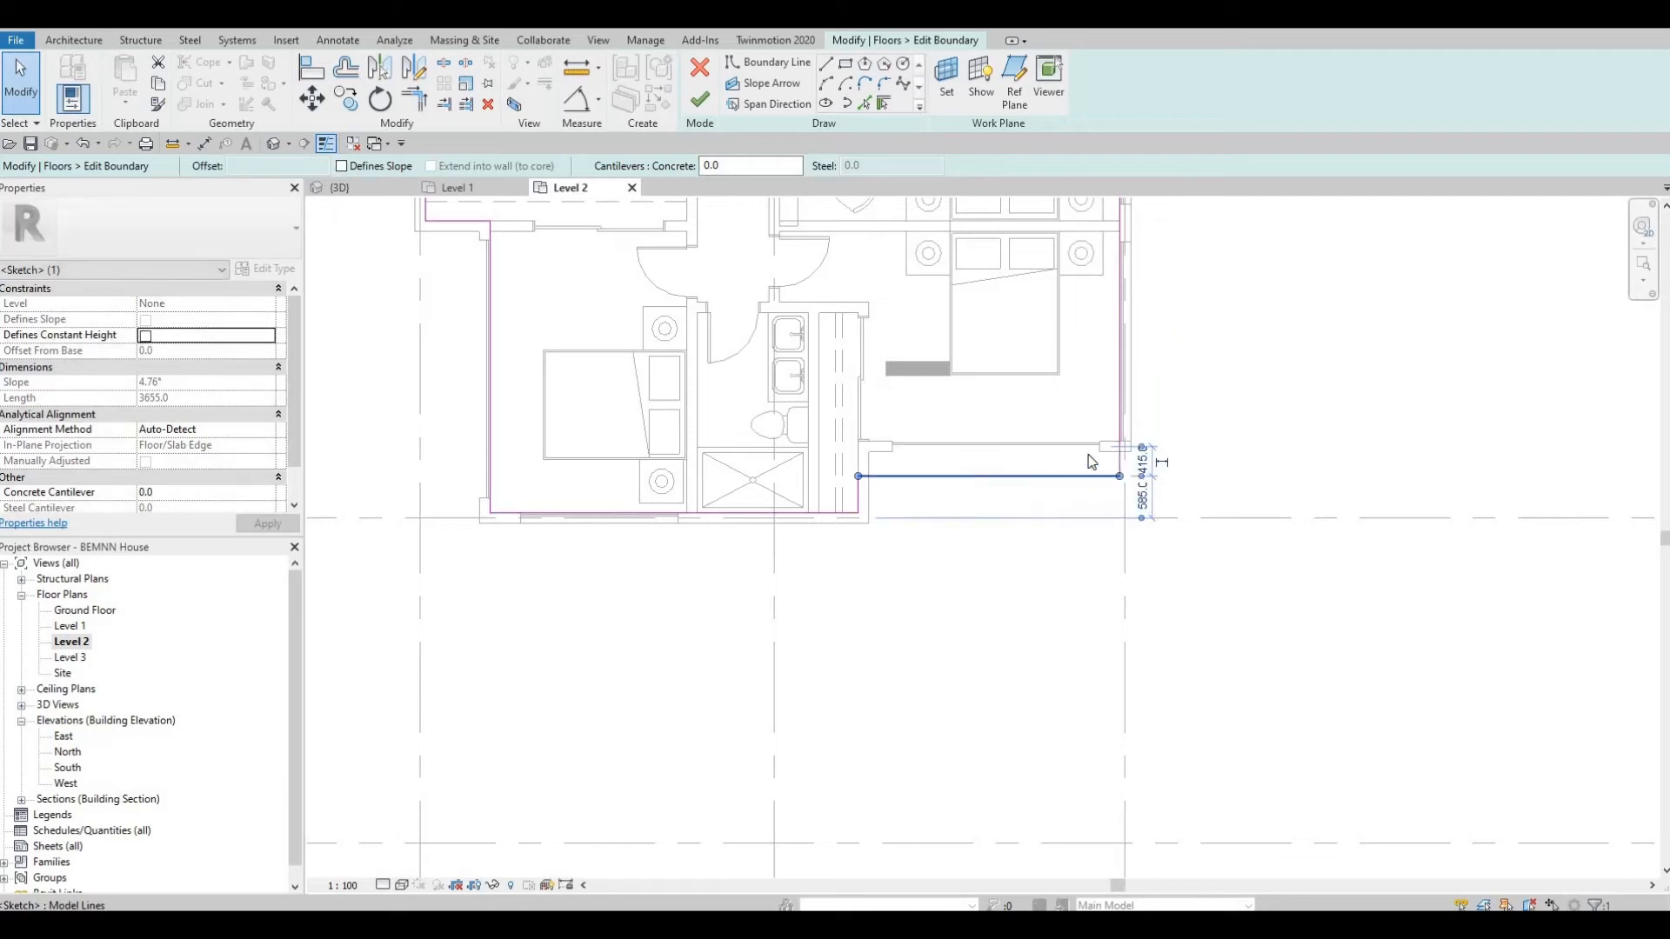
- Set the distance between the lower-right bedroom's lower boundary line and its exterior wall to 1000 mm and deselect the line
{"action": "scroll", "coordinate": [1165, 466], "scroll_direction": "up", "scroll_amount": 2}
{"action": "left_click", "coordinate": [1178, 461]}
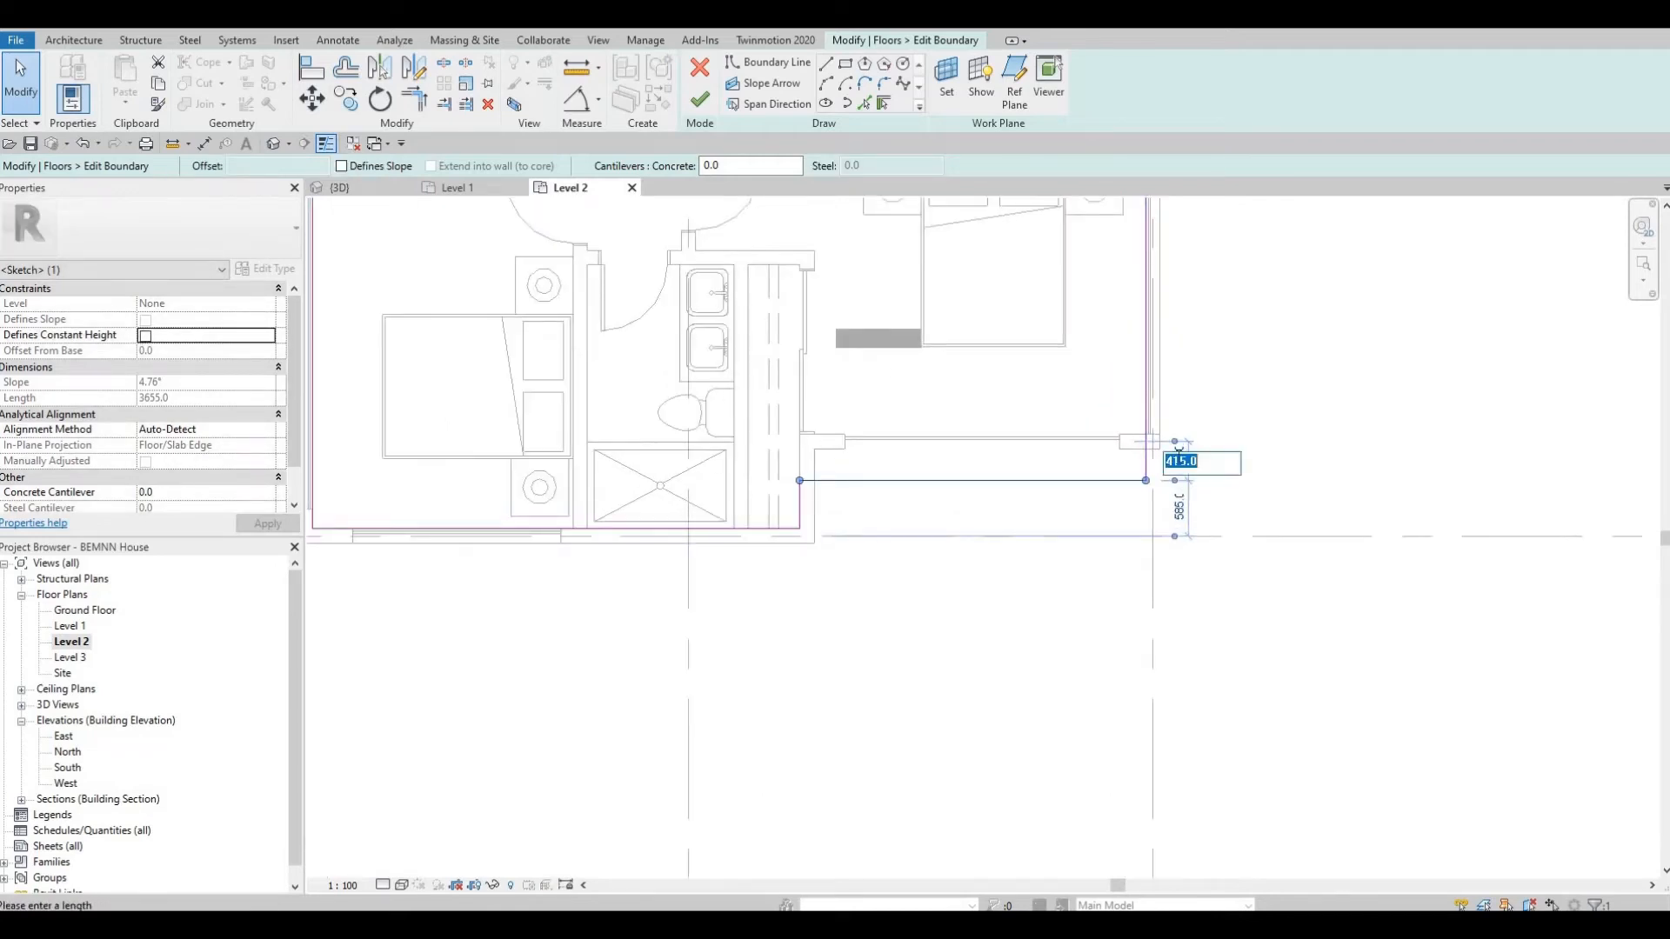
{"action": "type", "text": "1000"}
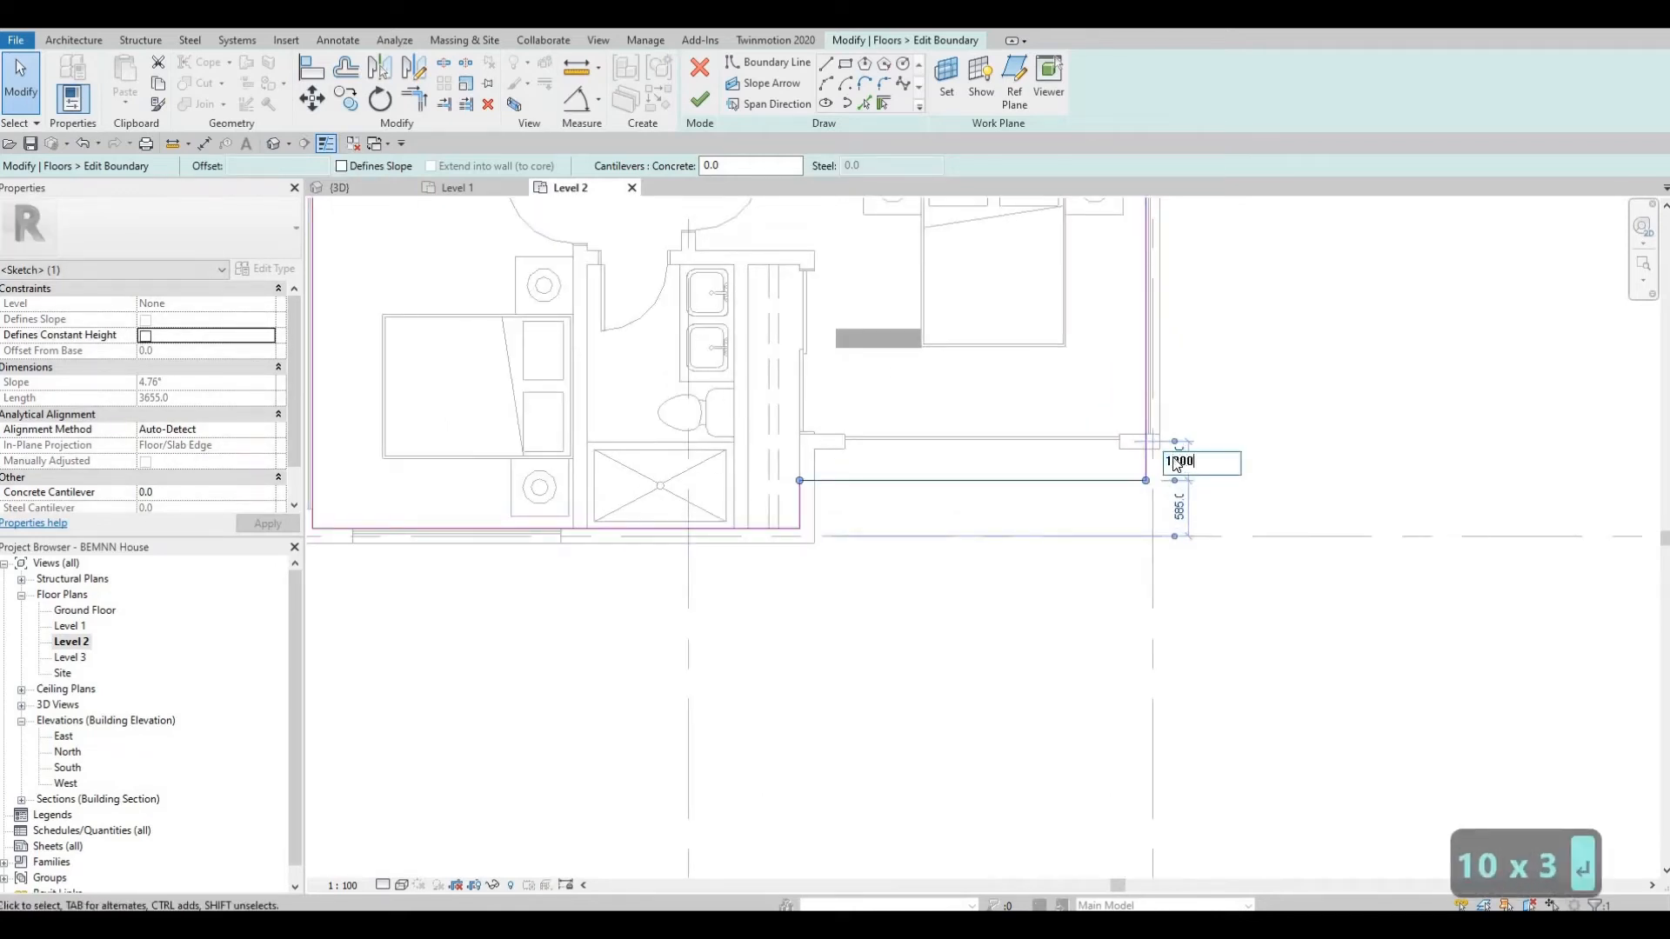
{"action": "key", "text": "Return"}
{"action": "key", "text": "Escape"}
{"action": "key", "text": "Escape"}
- Delete the lower-right bedroom's lower boundary line and the short jog line joining it to the boundary beneath the bathroom
{"action": "scroll", "coordinate": [865, 509], "scroll_direction": "up", "scroll_amount": 3}
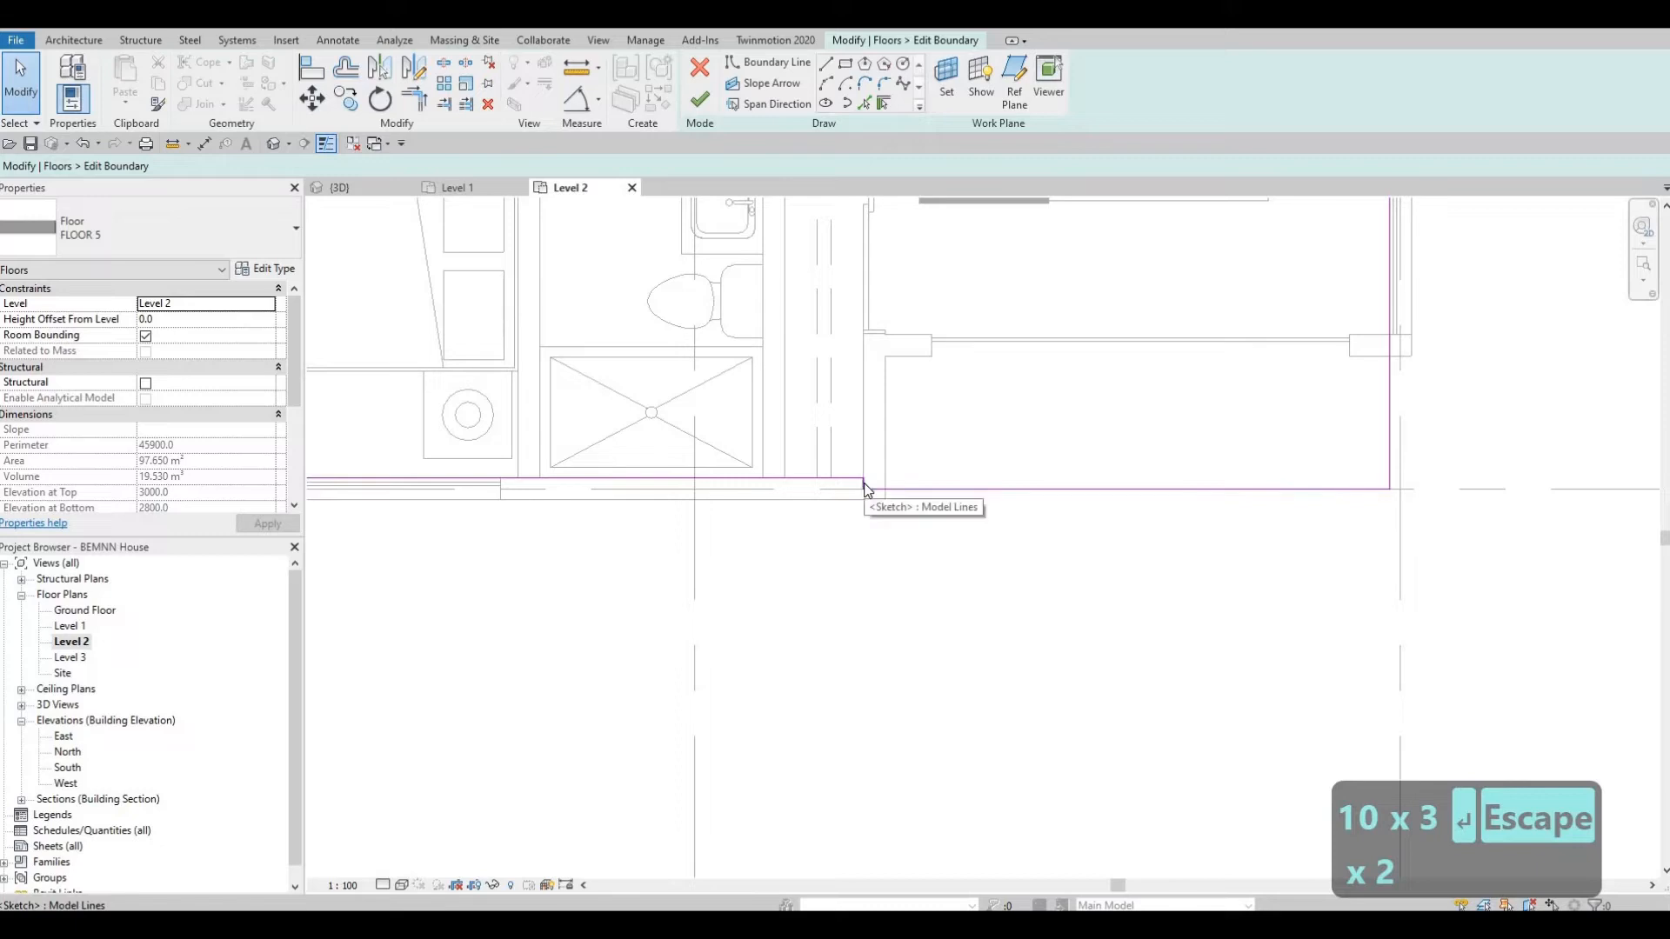
{"action": "left_click", "coordinate": [865, 485]}
{"action": "key", "text": "Delete"}
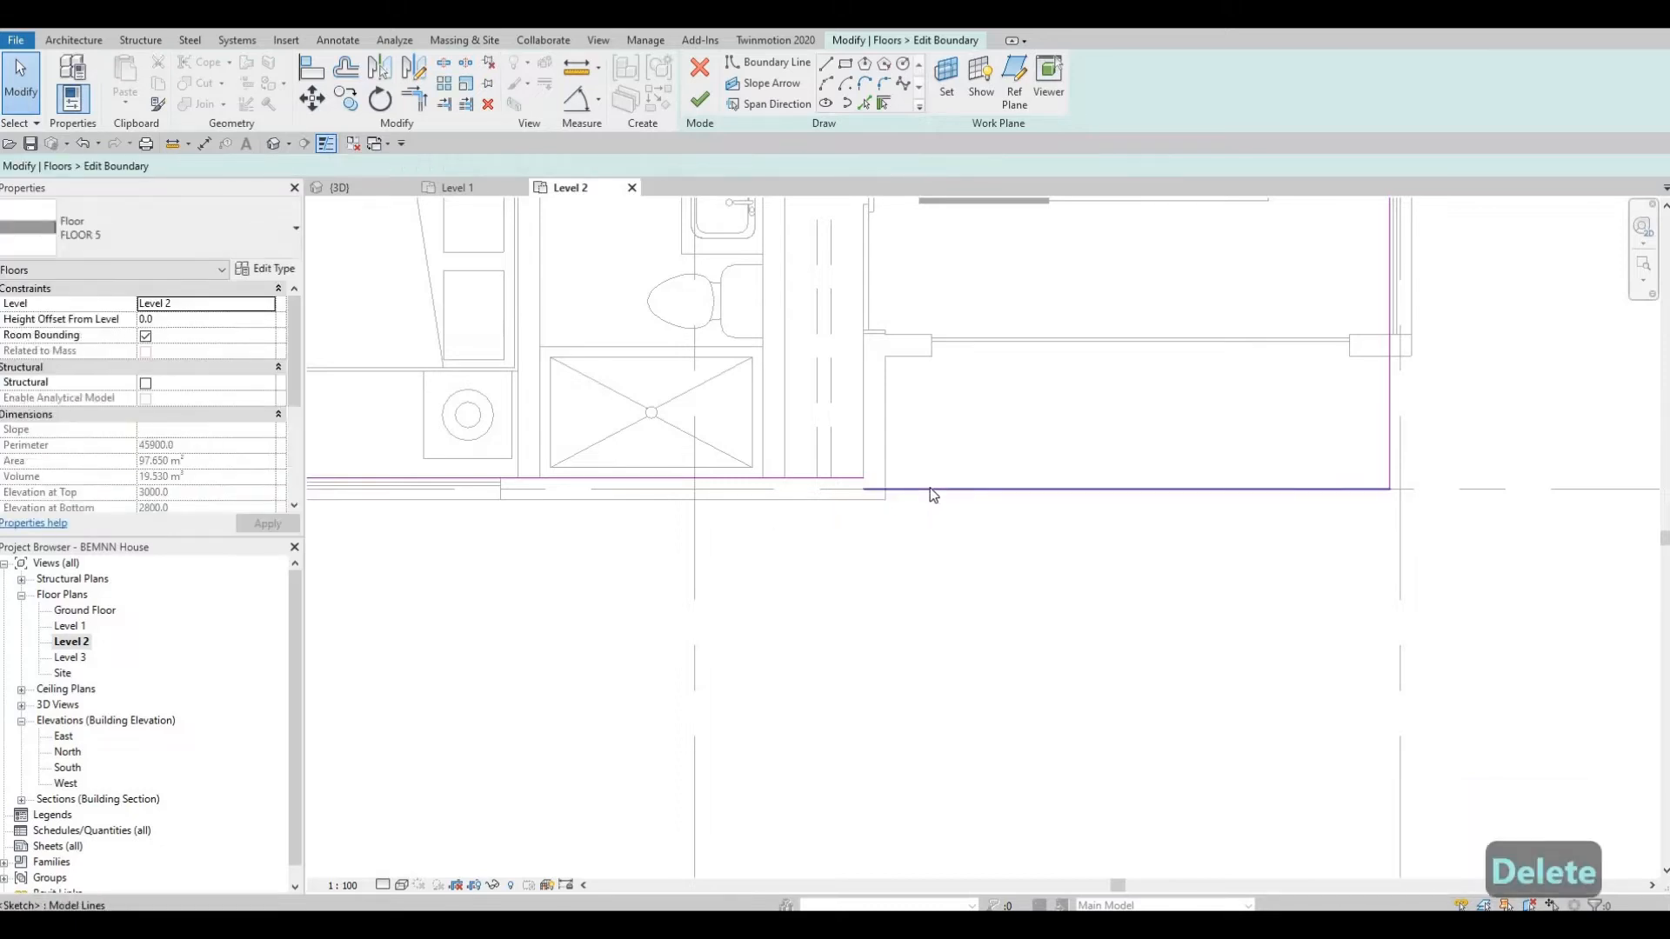
{"action": "left_click", "coordinate": [929, 489]}
{"action": "key", "text": "Delete"}
- Trim the boundary line beneath the bathroom and the right boundary line to meet in a corner at the lower-right bedroom
{"action": "key", "text": "t"}
{"action": "key", "text": "r"}
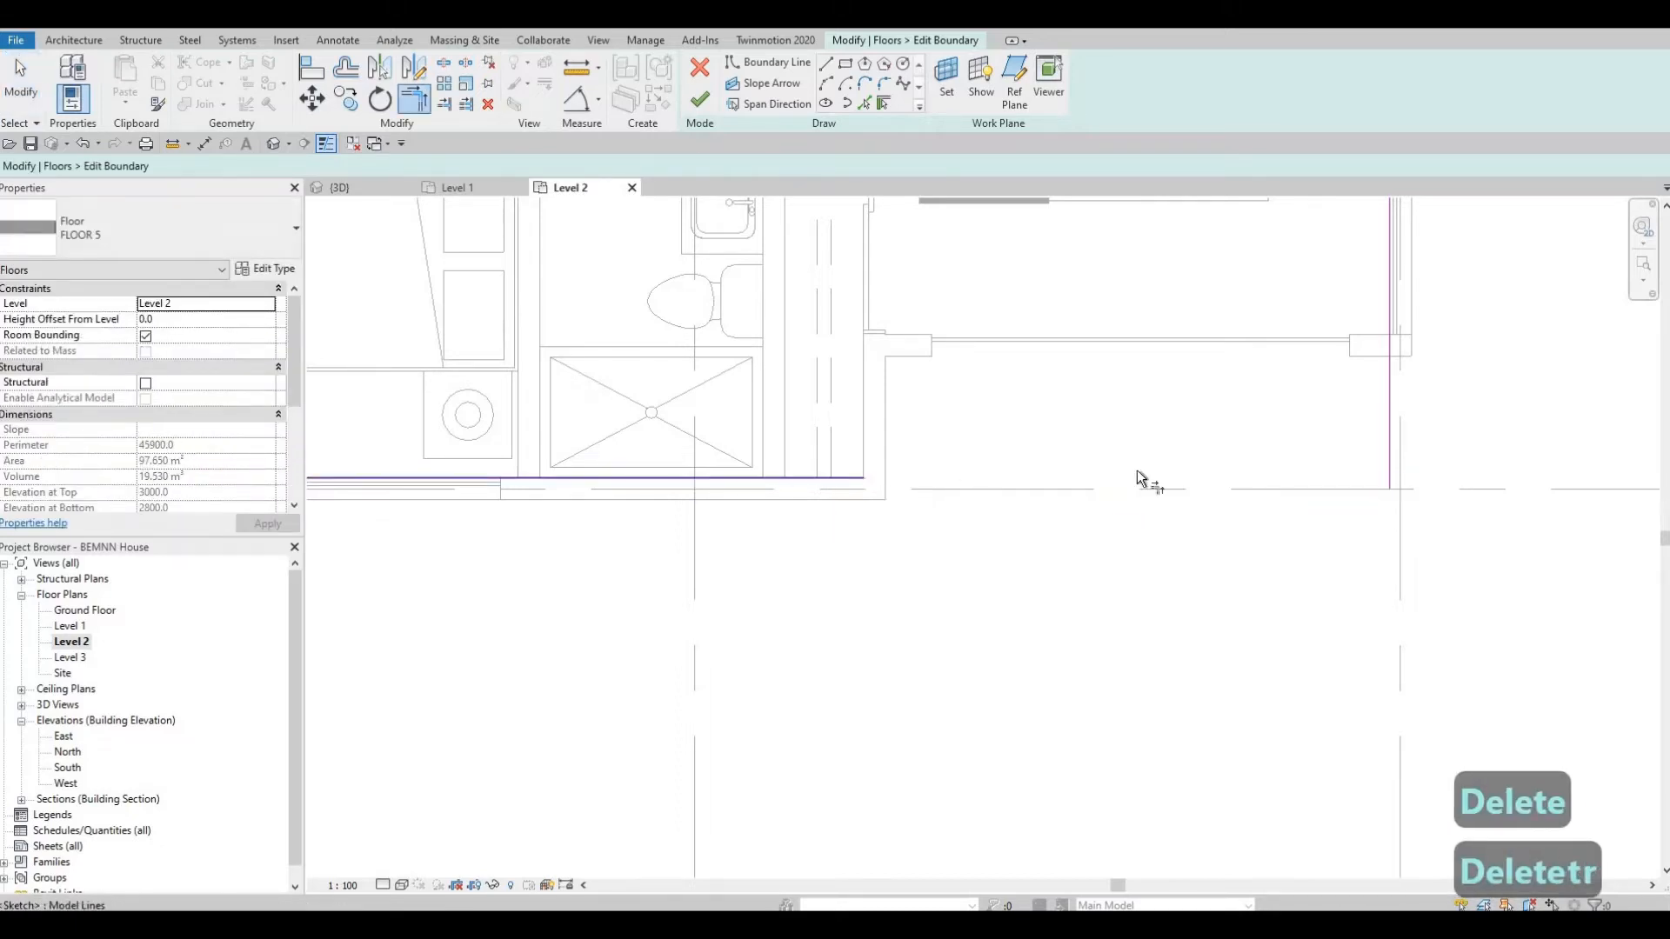
{"action": "left_click", "coordinate": [1136, 472]}
{"action": "left_click", "coordinate": [1389, 419]}
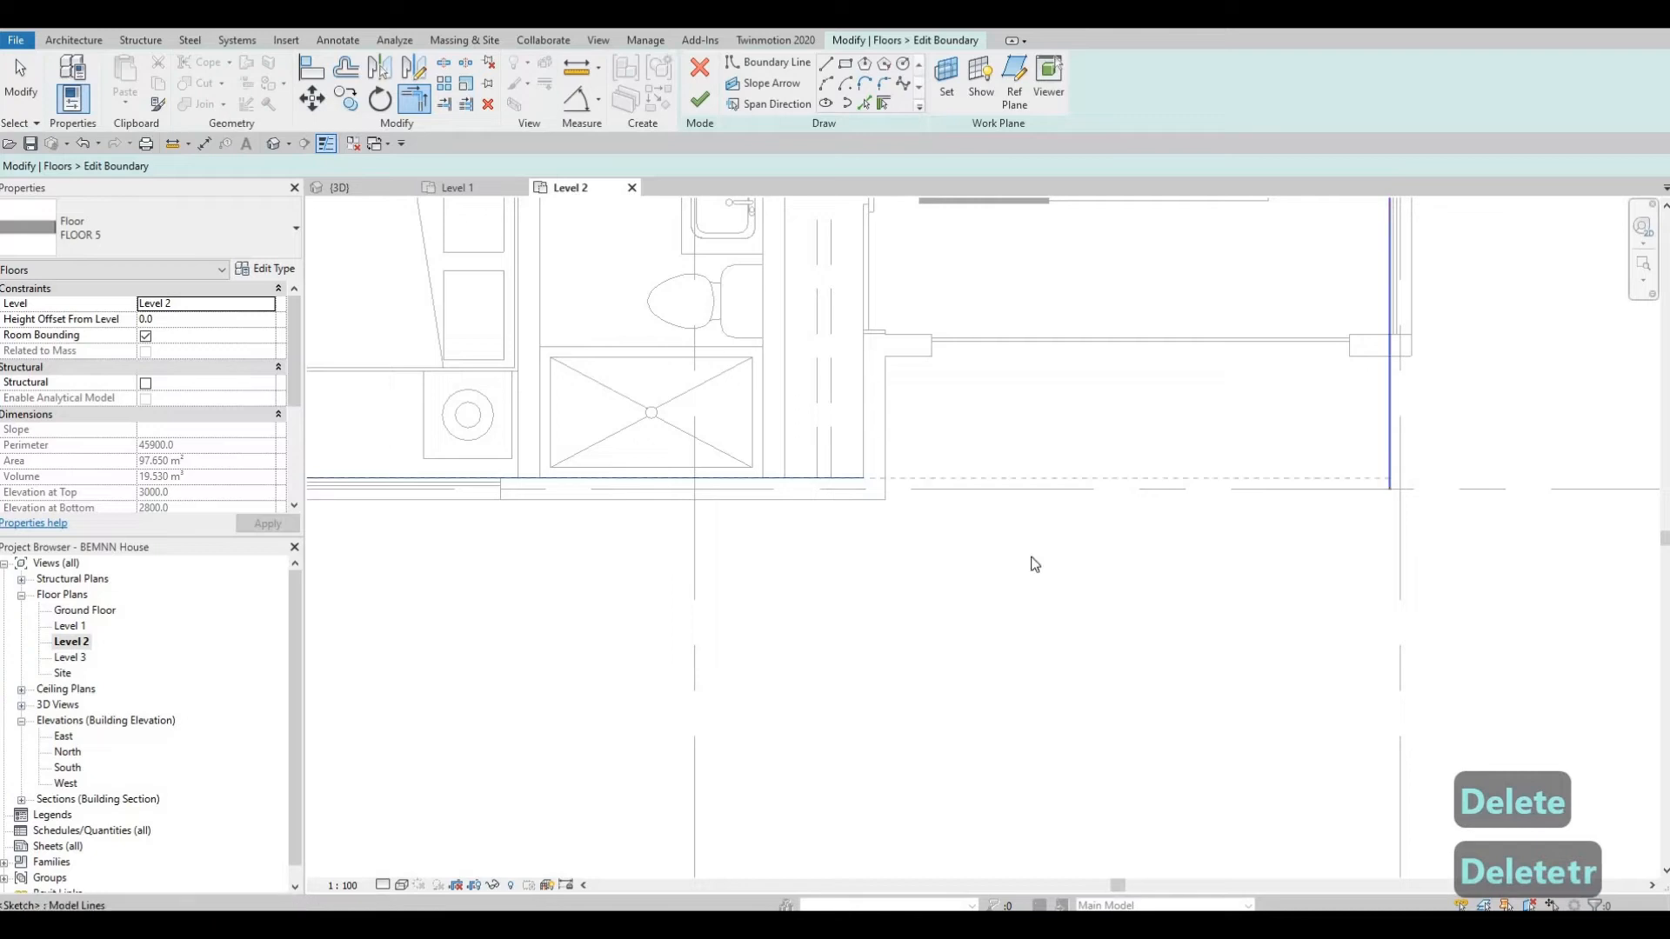
{"action": "key", "text": "Escape"}
- Delete the lower-left bedroom's left boundary line and the short horizontal boundary line at its upper end
{"action": "middle_click_drag", "start_coordinate": [607, 548], "coordinate": [1072, 549]}
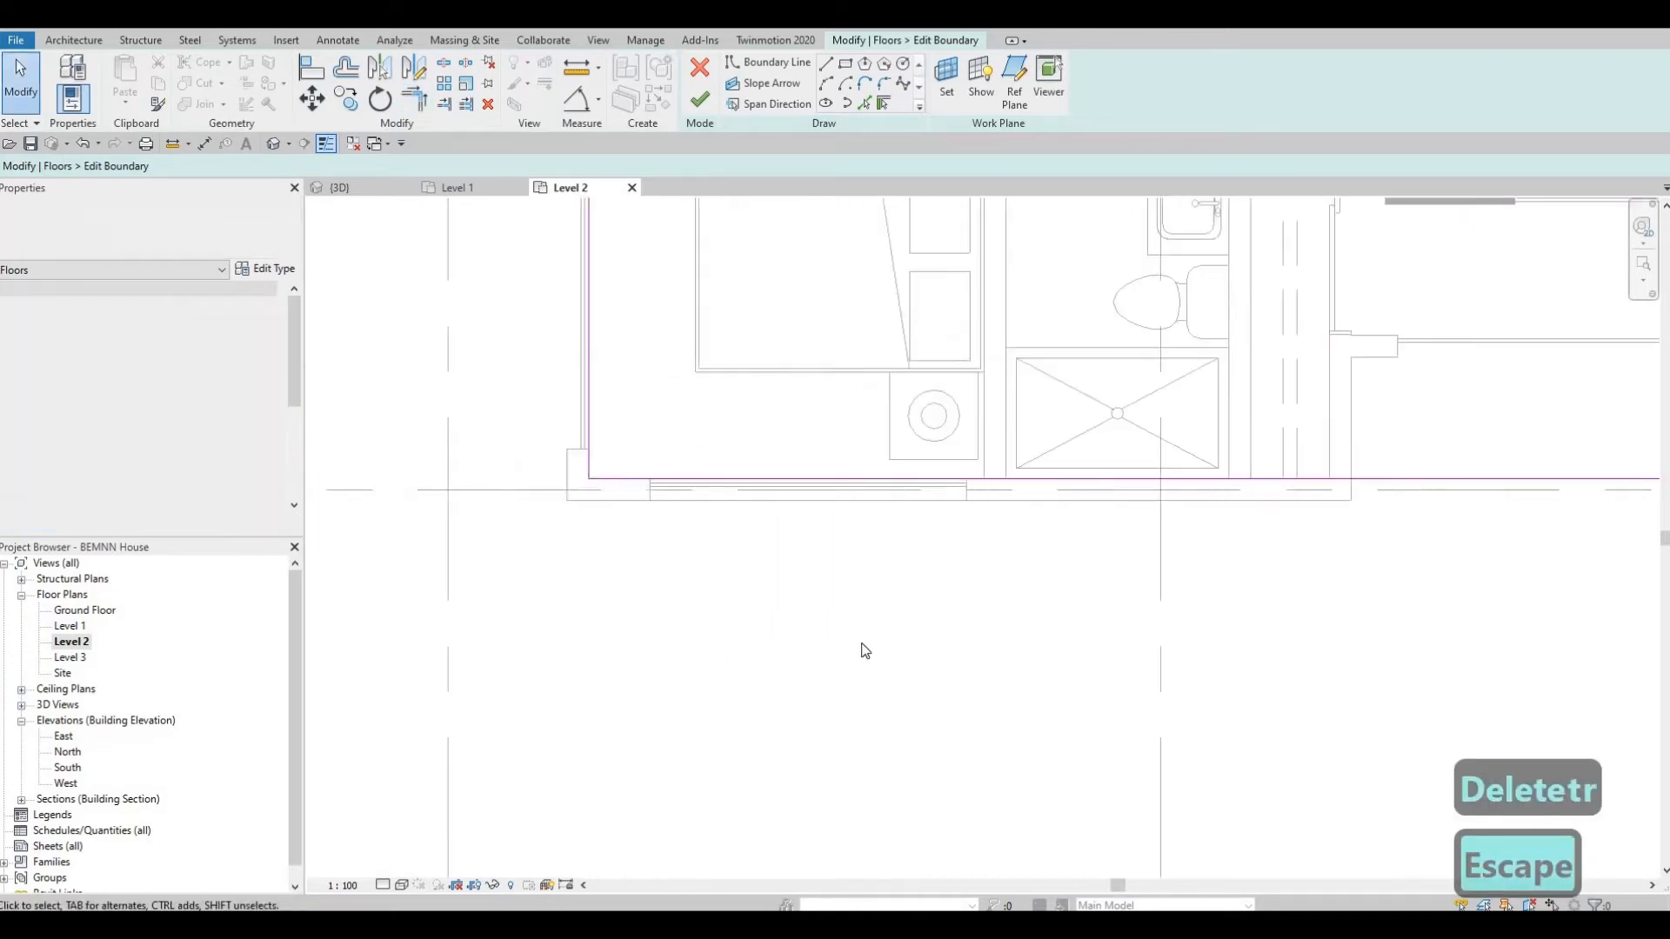
{"action": "middle_click_drag", "start_coordinate": [677, 252], "coordinate": [693, 518]}
{"action": "scroll", "coordinate": [691, 517], "scroll_direction": "down", "scroll_amount": 1}
{"action": "scroll", "coordinate": [694, 520], "scroll_direction": "down", "scroll_amount": 1}
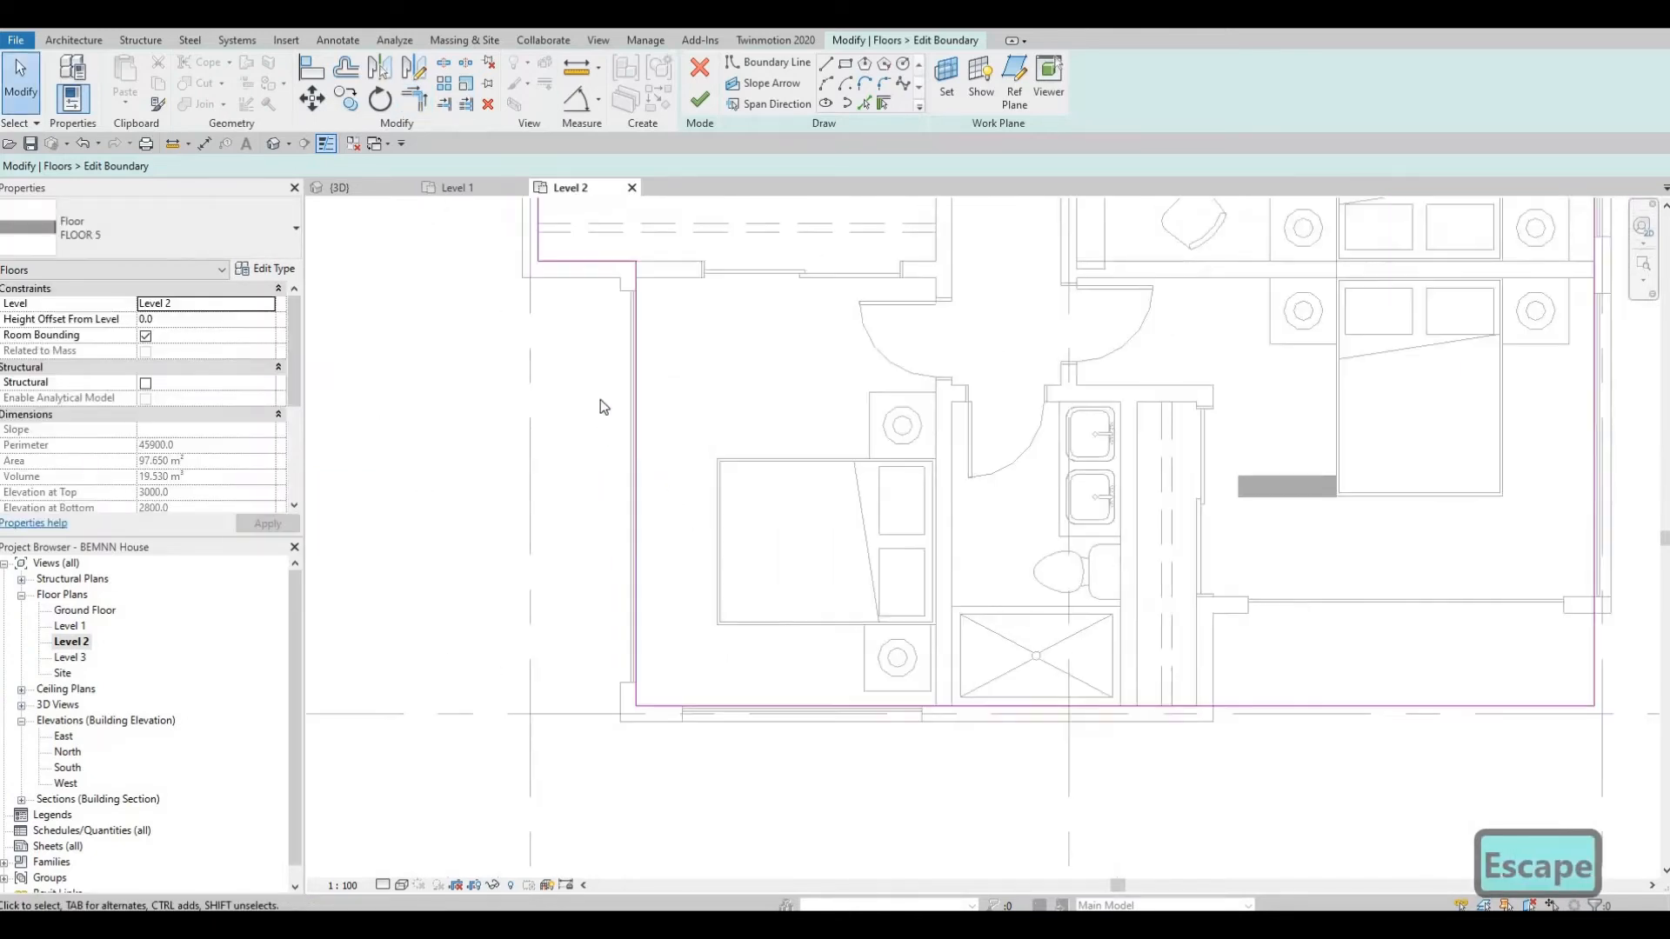
{"action": "key", "text": "Escape"}
{"action": "left_click", "coordinate": [570, 261]}
{"action": "key", "text": "Delete"}
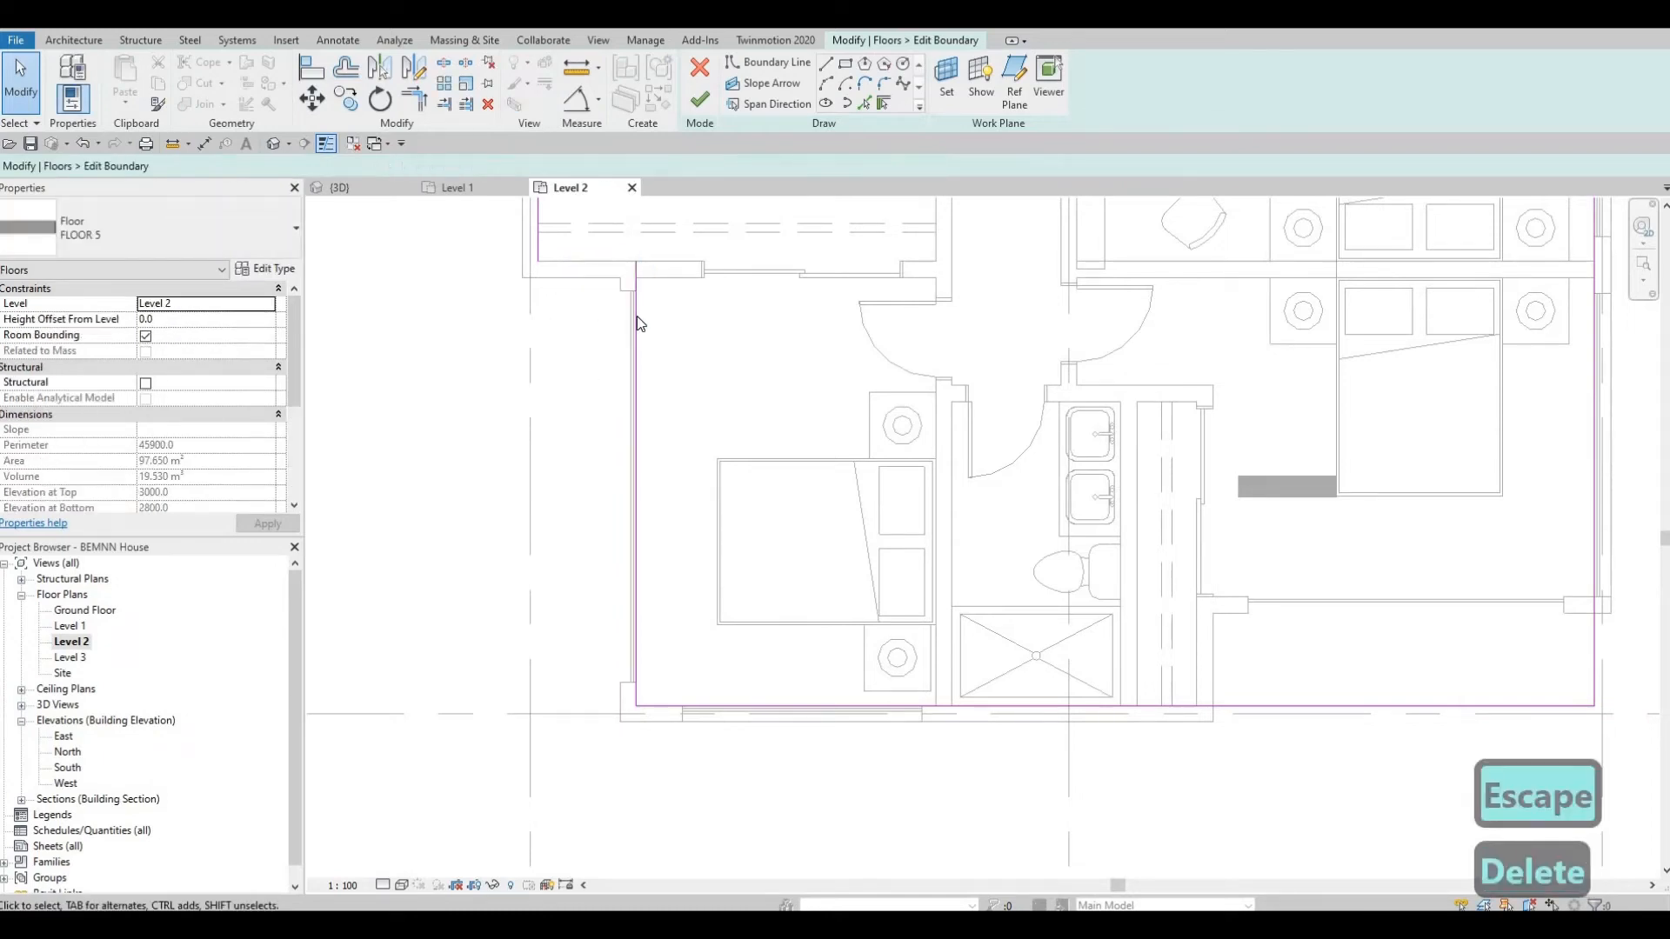
{"action": "left_click", "coordinate": [635, 320]}
{"action": "key", "text": "Delete"}
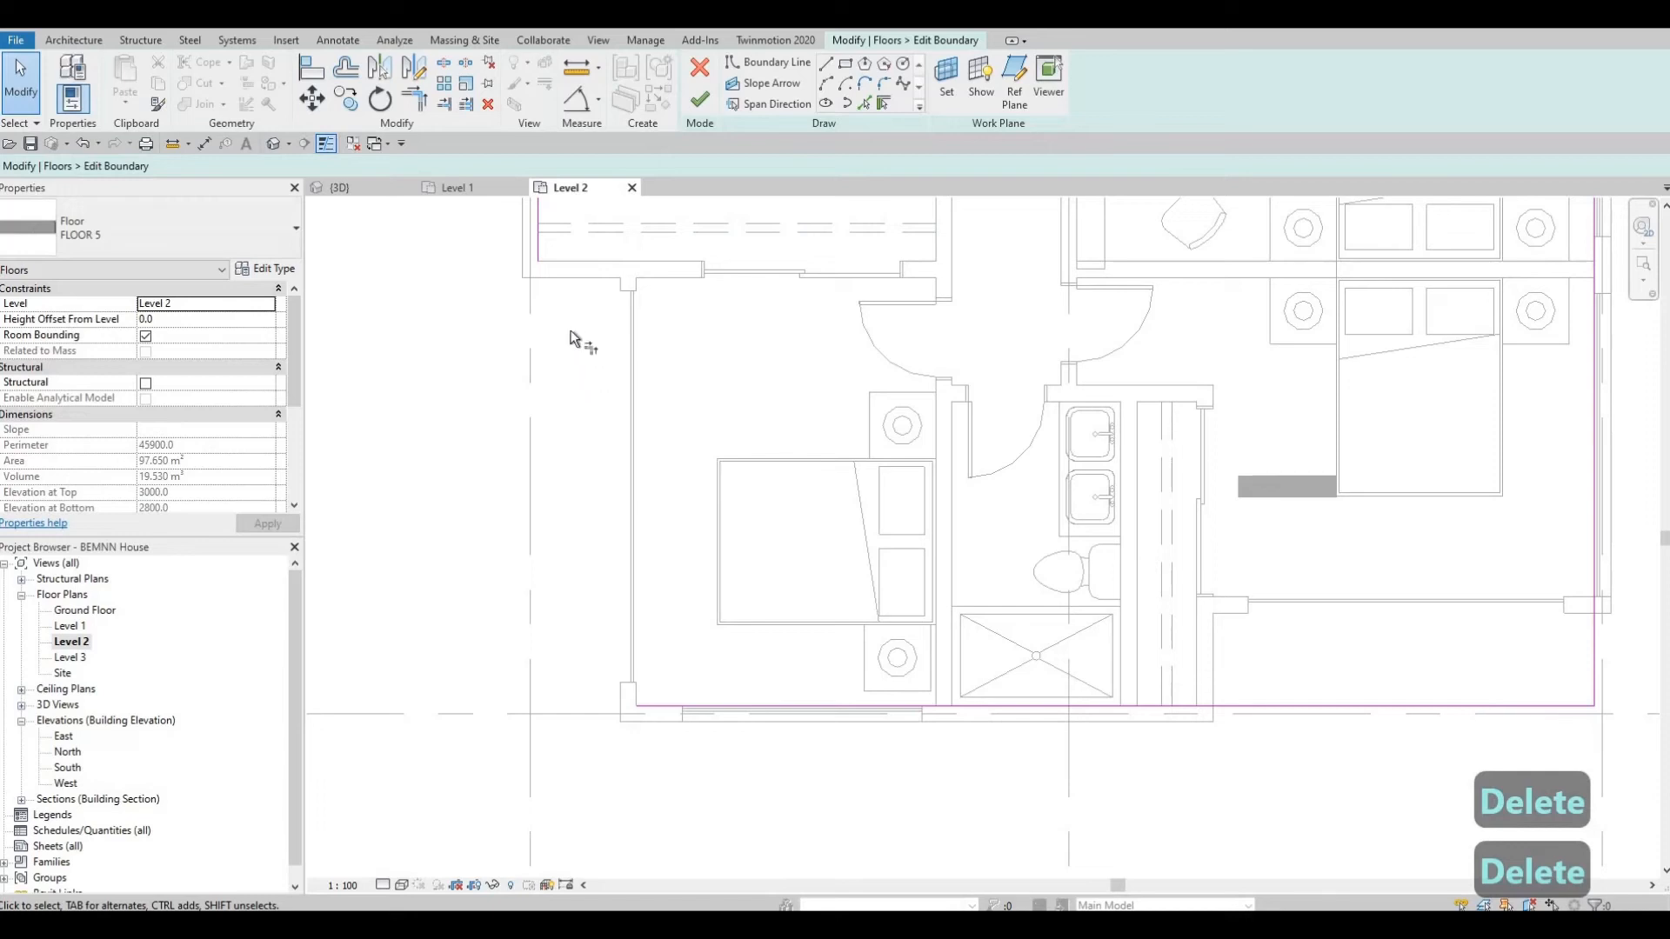
- Extend the left boundary line beside the closet and the lower boundary line to meet in a corner at the lower-left bedroom
{"action": "key", "text": "t"}
{"action": "key", "text": "r"}
{"action": "left_click", "coordinate": [735, 707]}
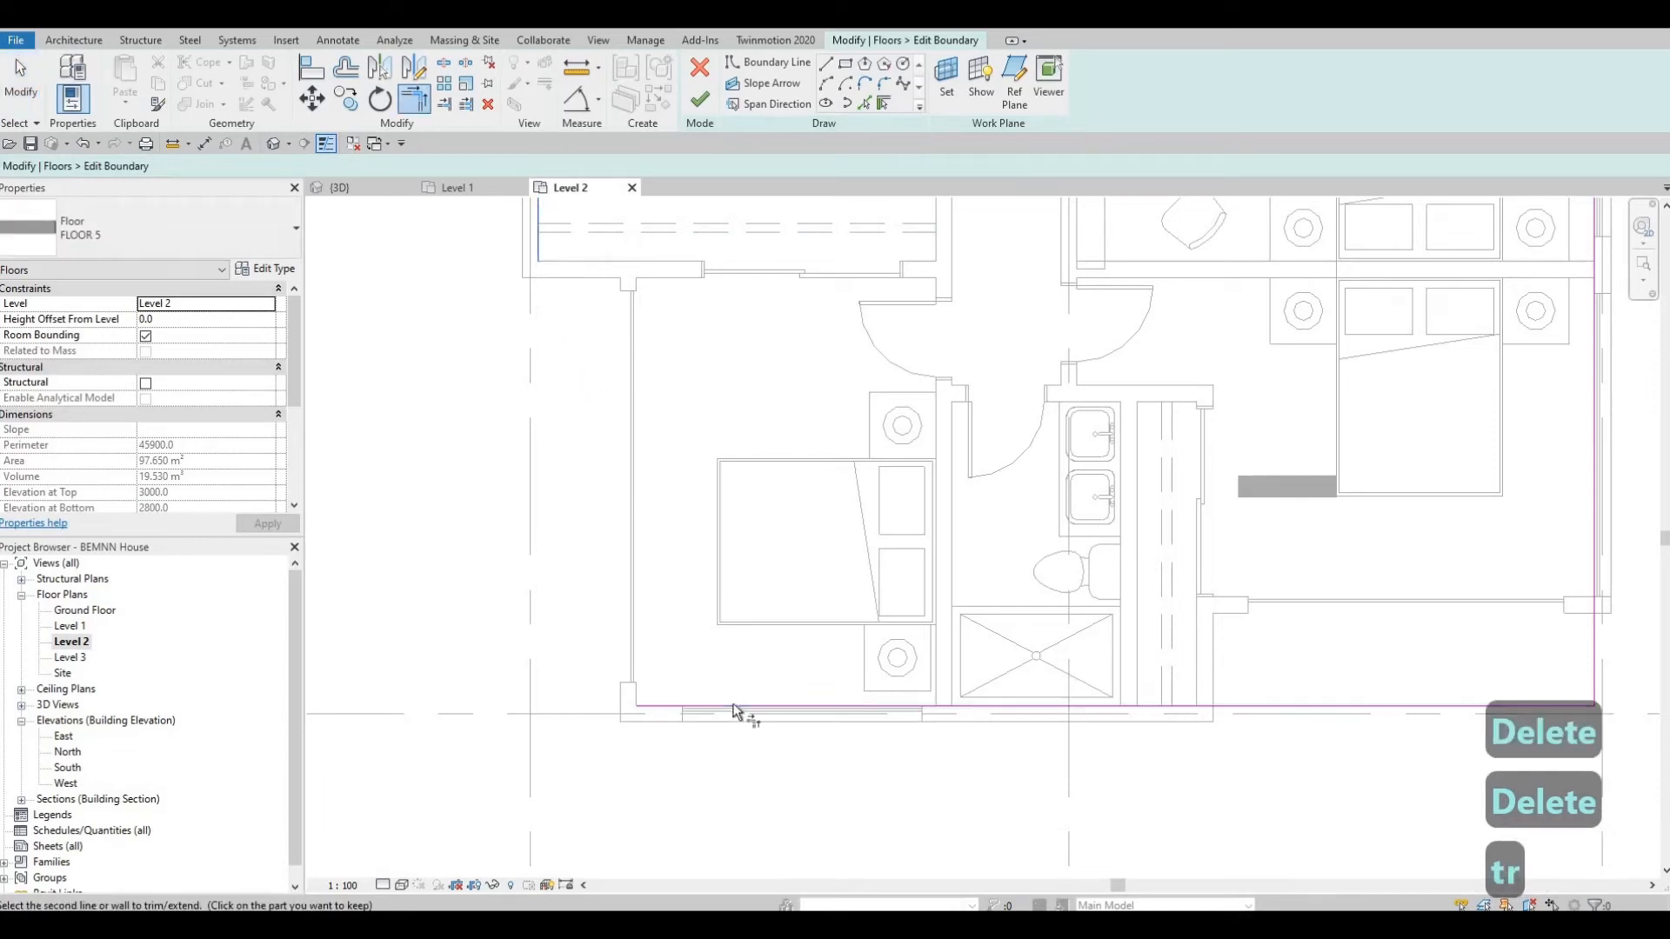
{"action": "key", "text": "Escape"}
{"action": "key", "text": "Escape"}
{"action": "key", "text": "Escape"}
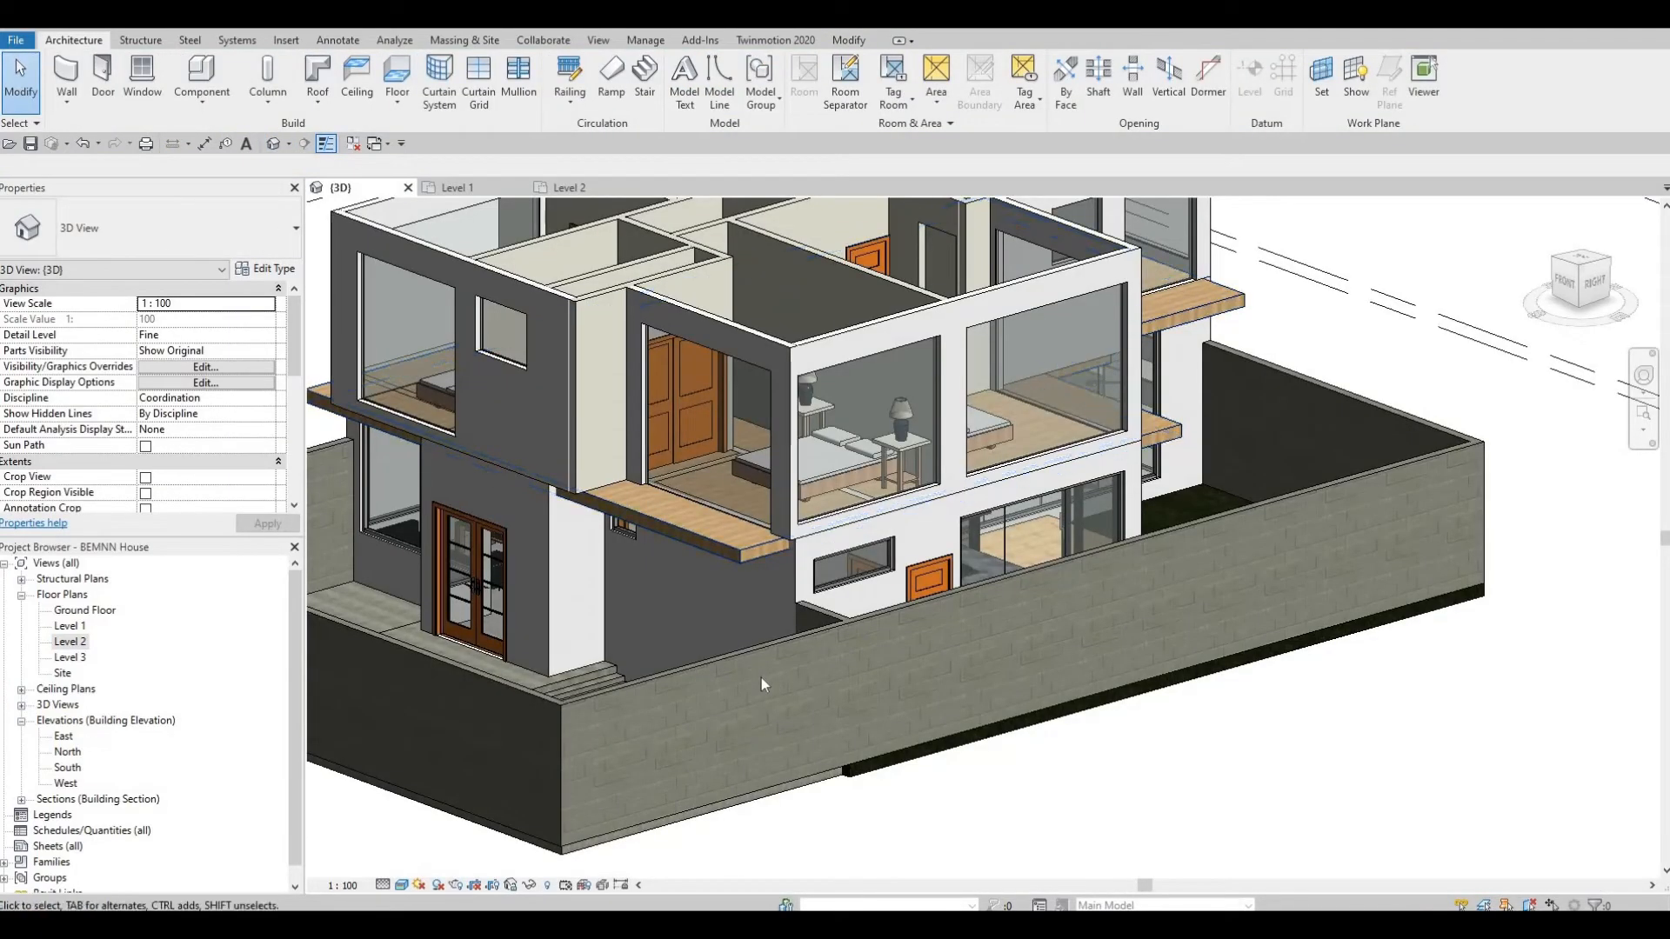
- Paint the underside of the FLOOR 5 slab with the Laminate, Ivory, Matte material
{"action": "middle_click_drag", "start_coordinate": [761, 679], "coordinate": [749, 310], "text": "shift"}
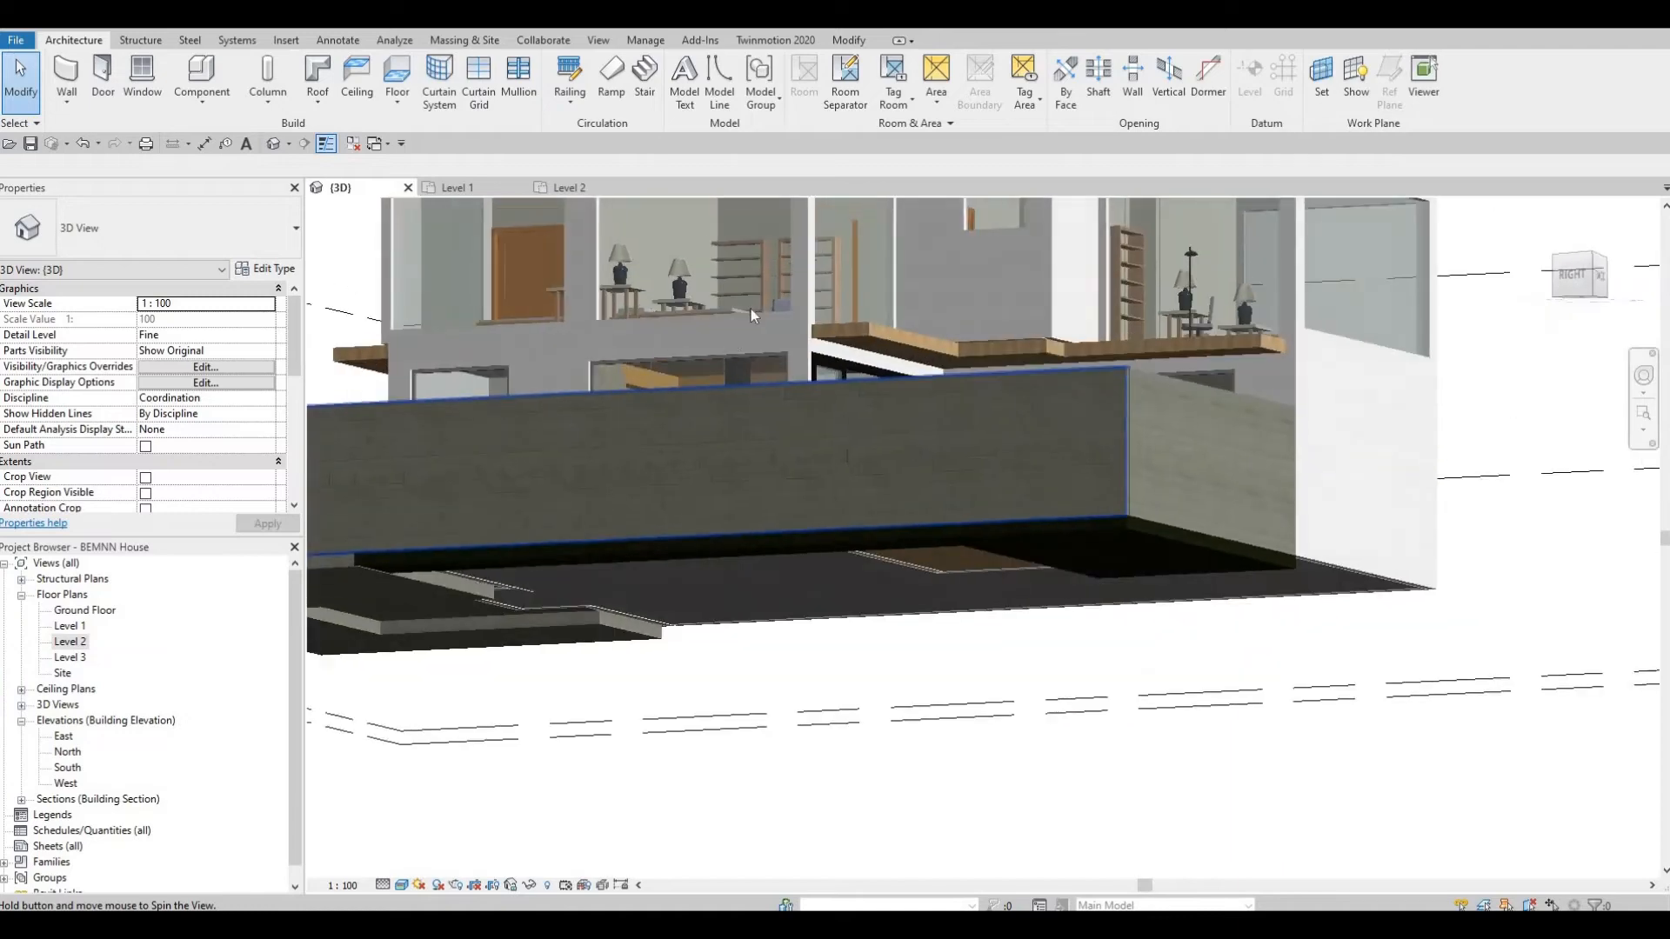
{"action": "scroll", "coordinate": [935, 374], "scroll_direction": "up", "scroll_amount": 5}
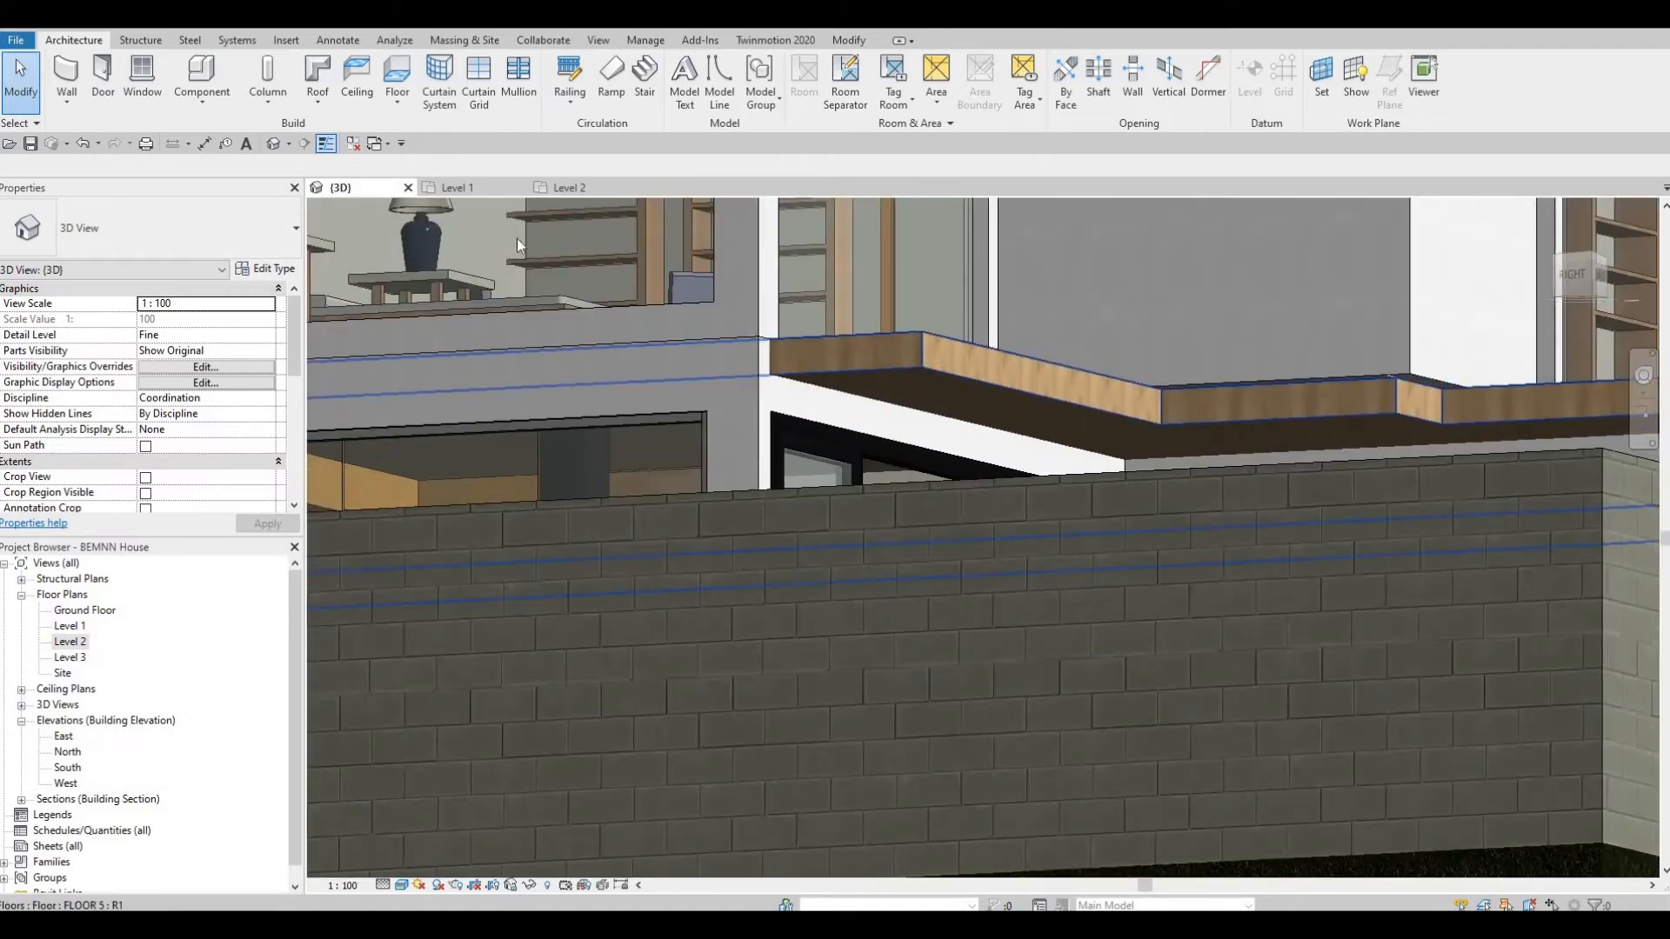
{"action": "left_click", "coordinate": [848, 40]}
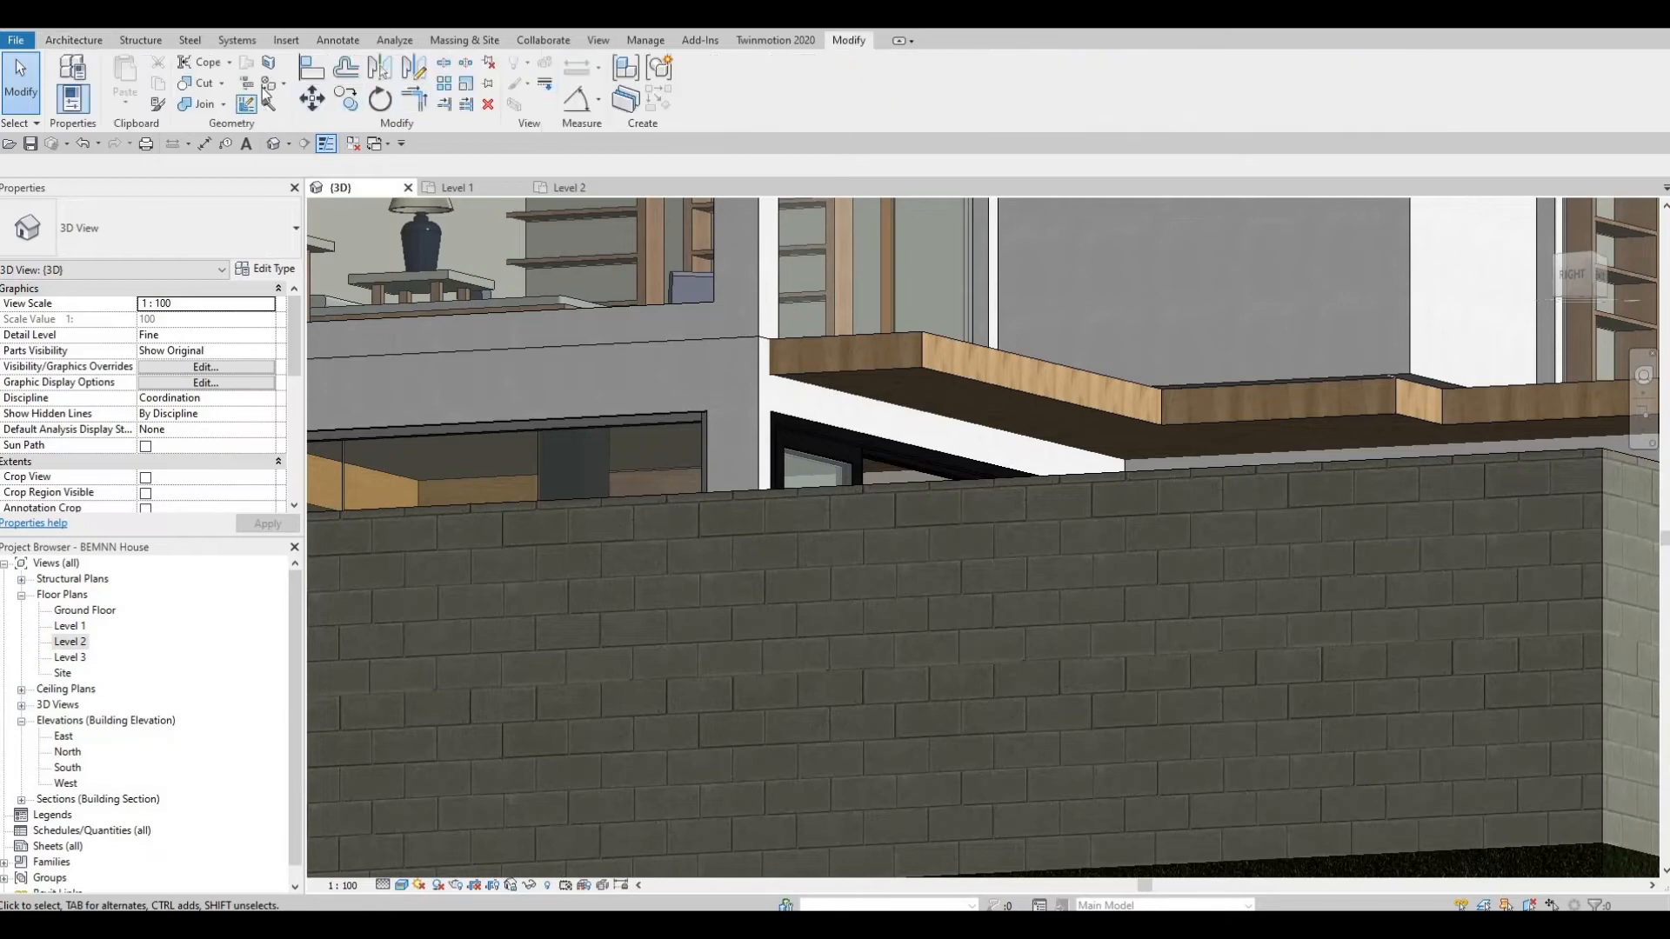
{"action": "left_click", "coordinate": [271, 87]}
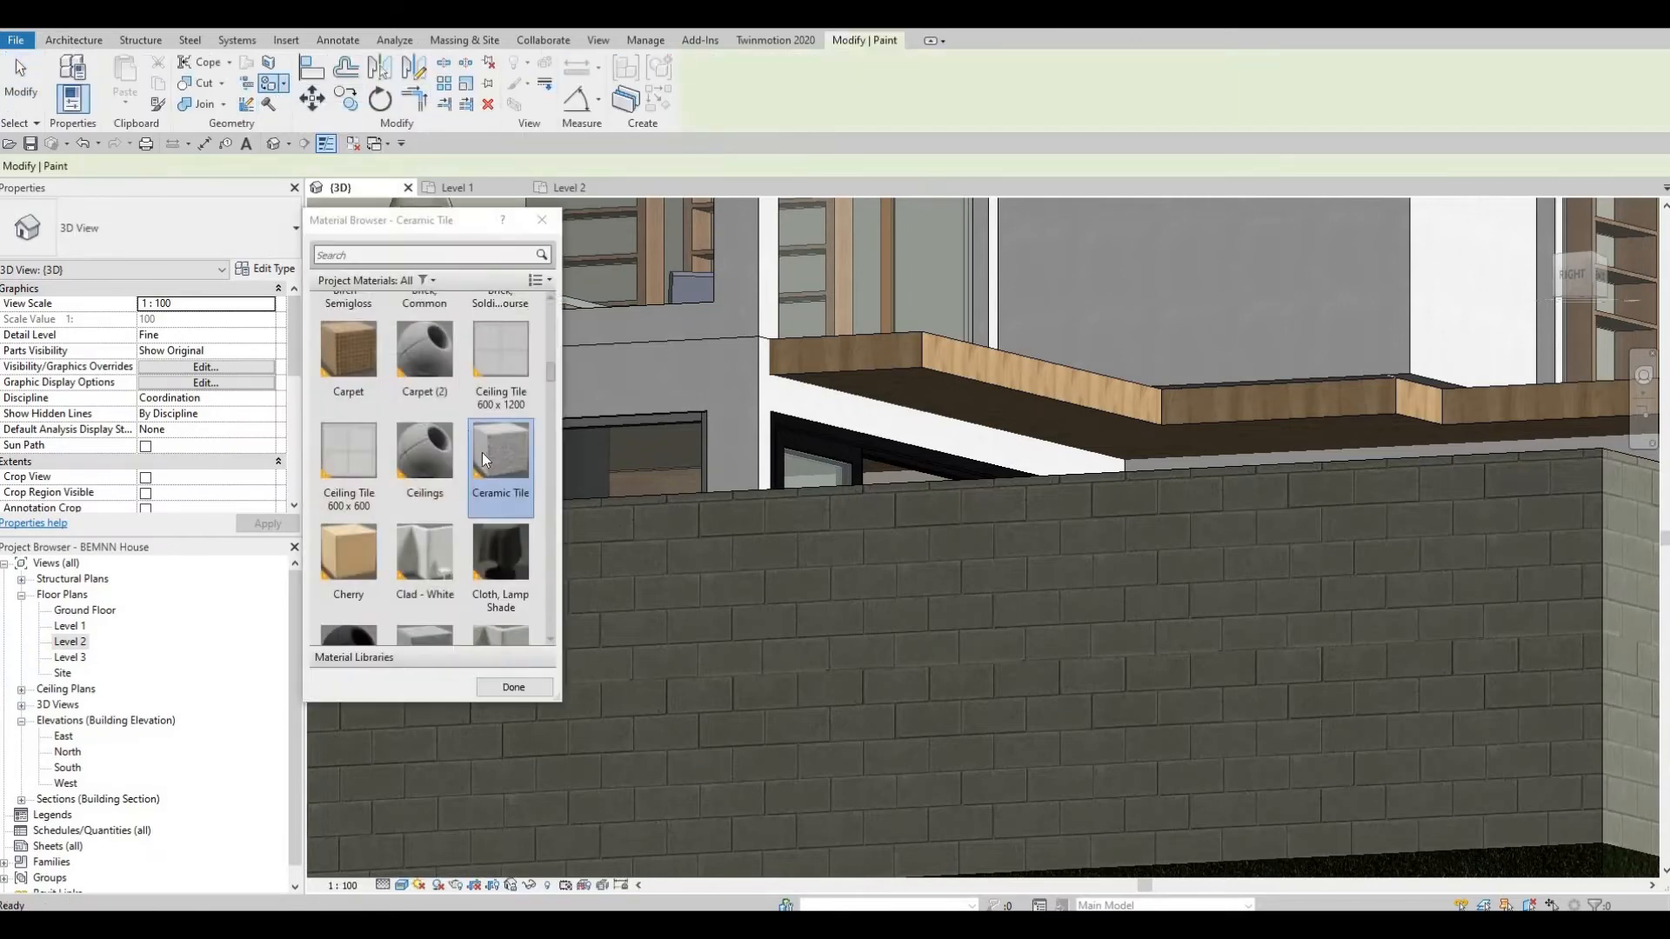
{"action": "scroll", "coordinate": [463, 456], "scroll_direction": "down", "scroll_amount": 3}
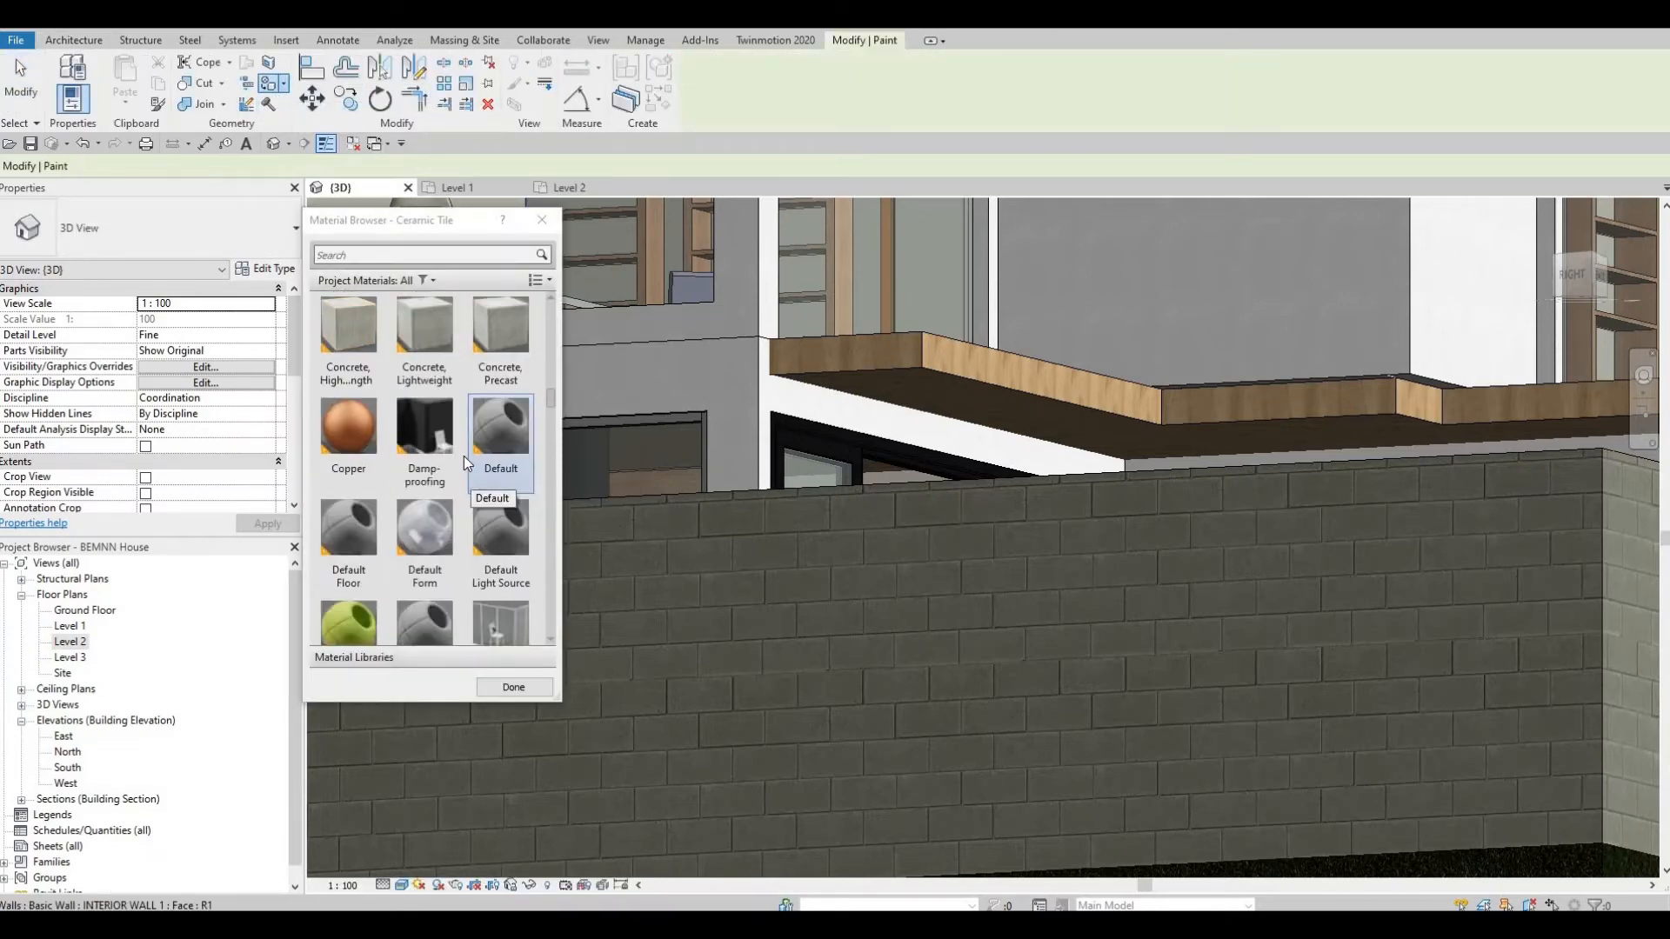
{"action": "scroll", "coordinate": [463, 467], "scroll_direction": "down", "scroll_amount": 6}
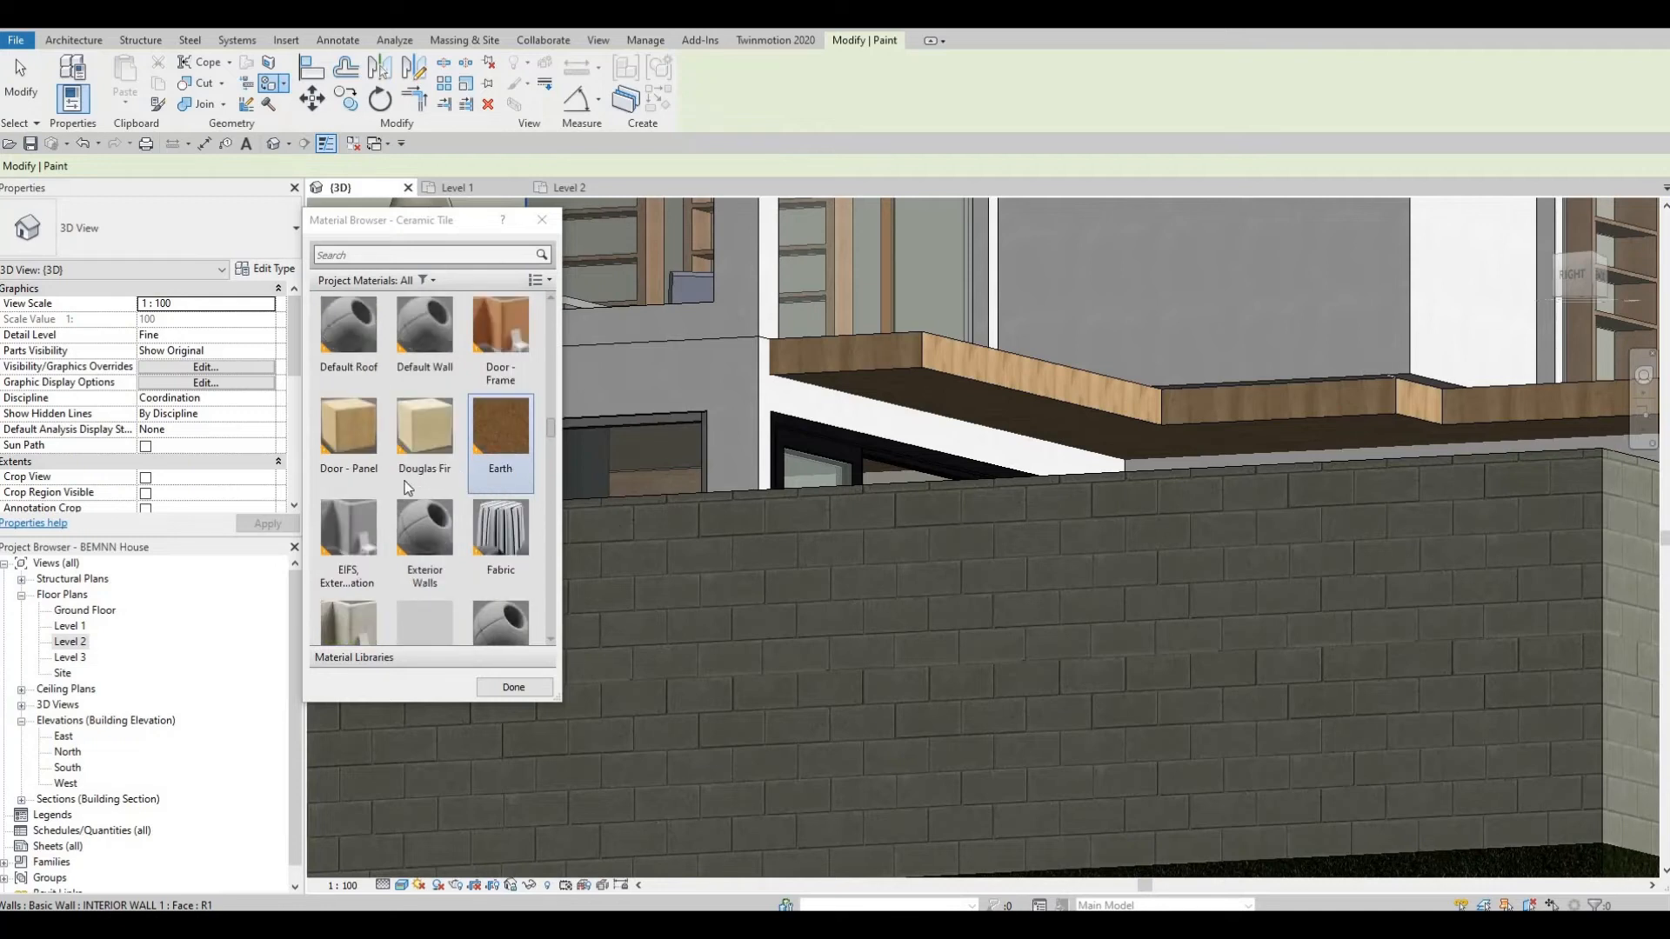
{"action": "scroll", "coordinate": [432, 496], "scroll_direction": "down", "scroll_amount": 4}
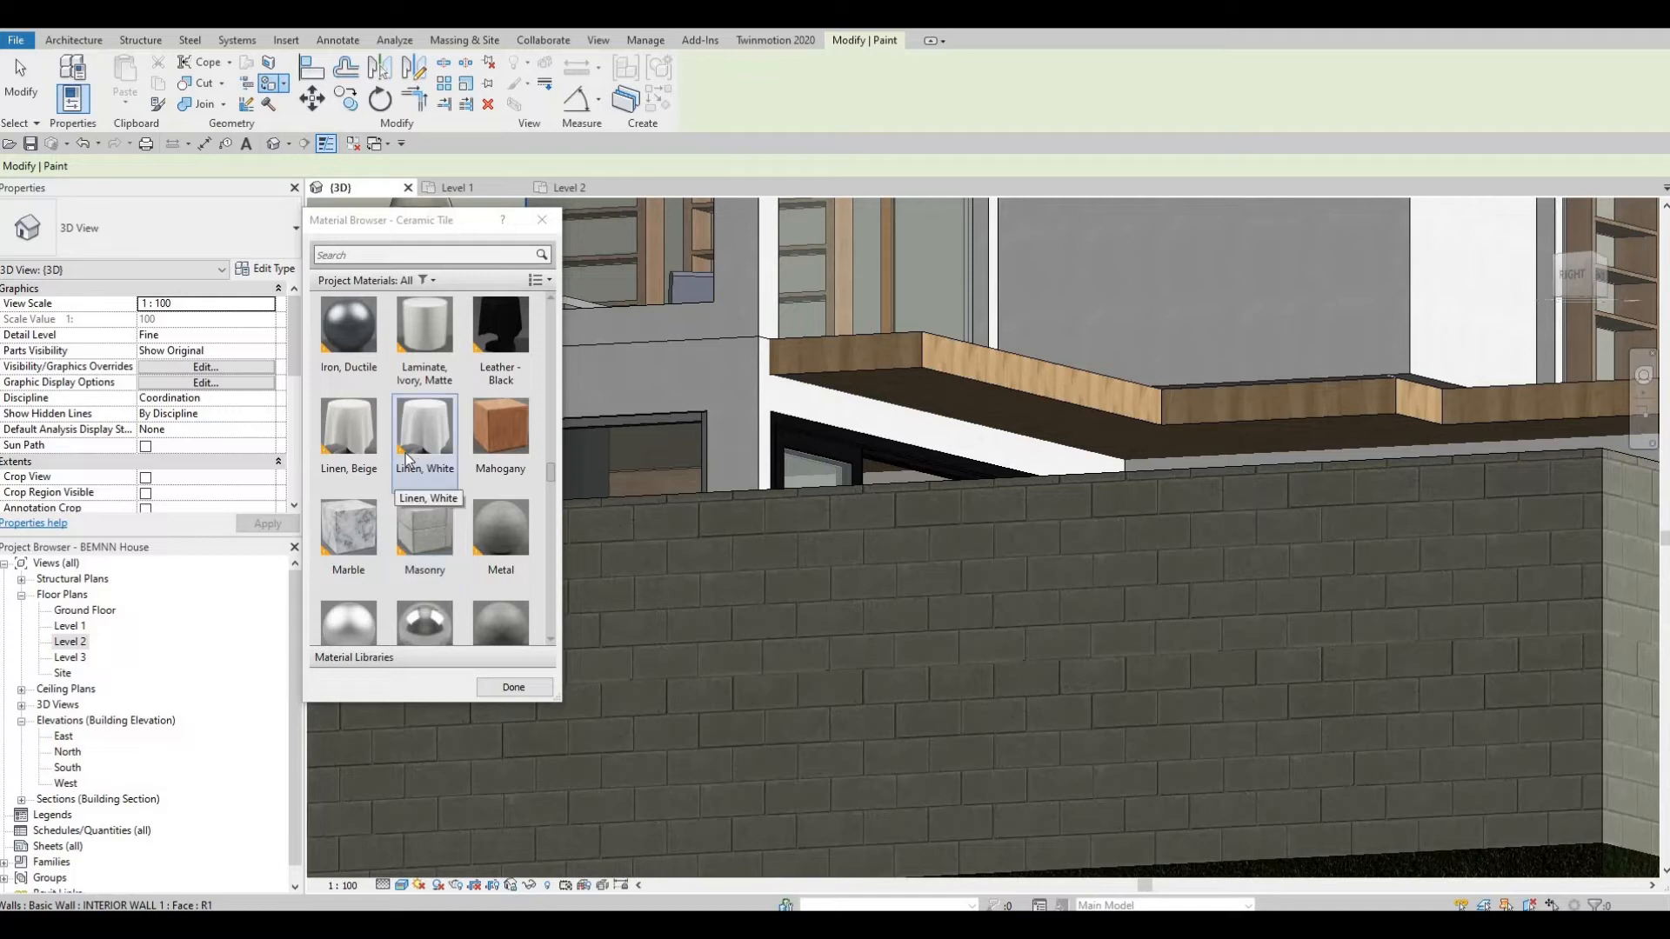
{"action": "scroll", "coordinate": [405, 465], "scroll_direction": "up", "scroll_amount": 3}
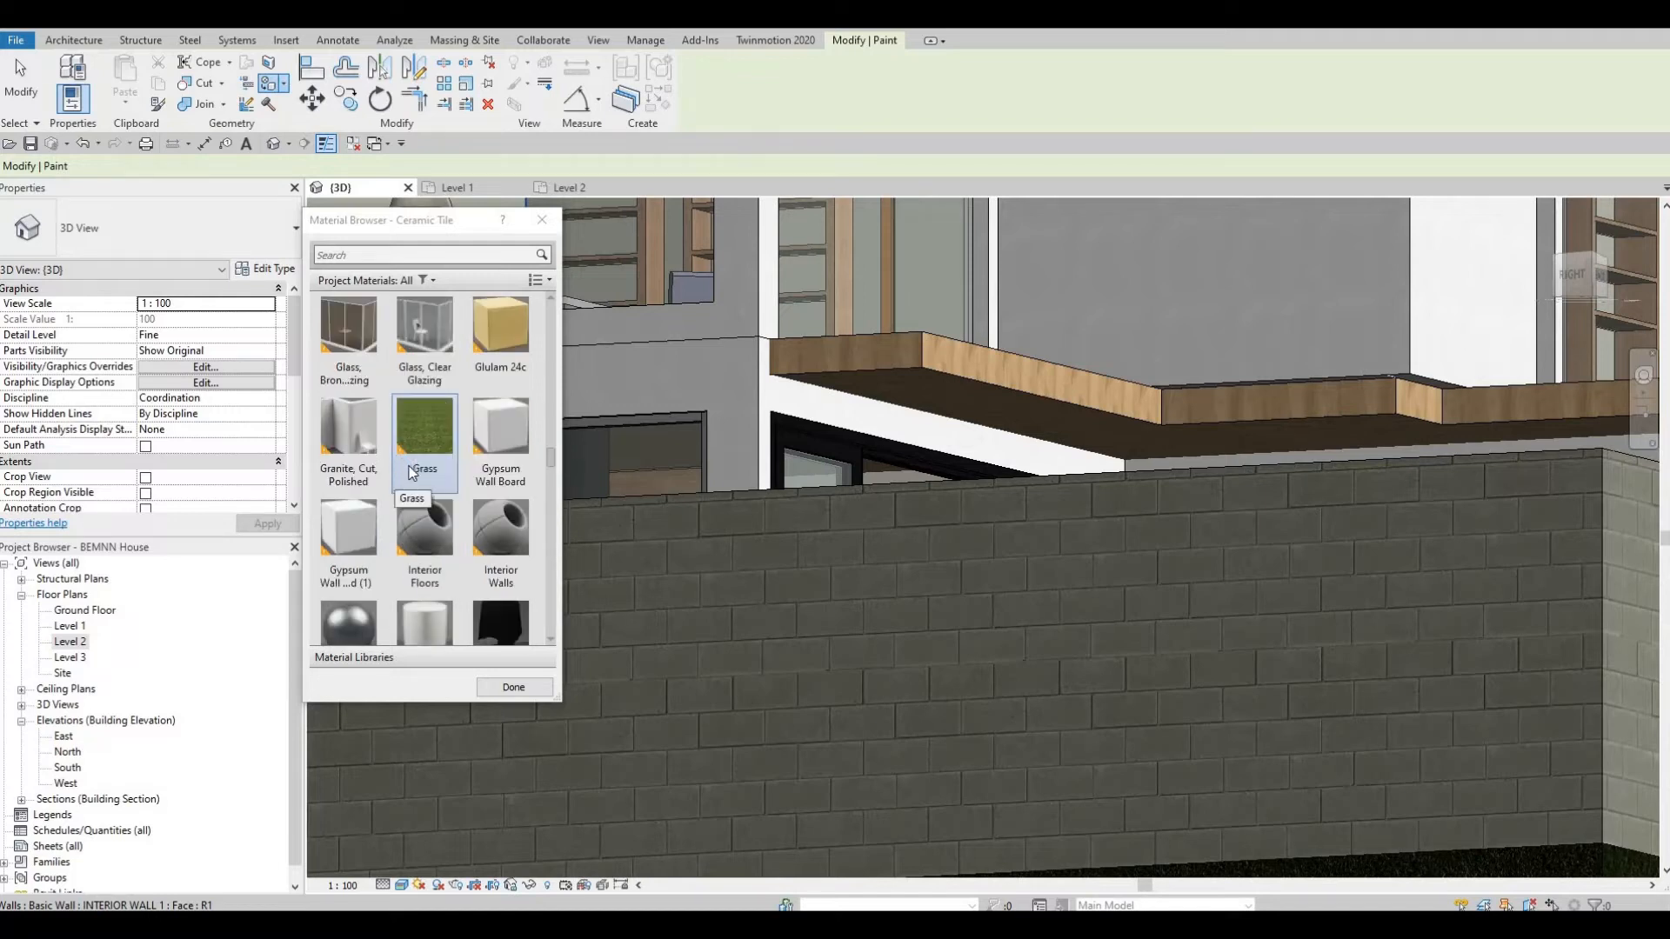
{"action": "scroll", "coordinate": [456, 519], "scroll_direction": "down", "scroll_amount": 3}
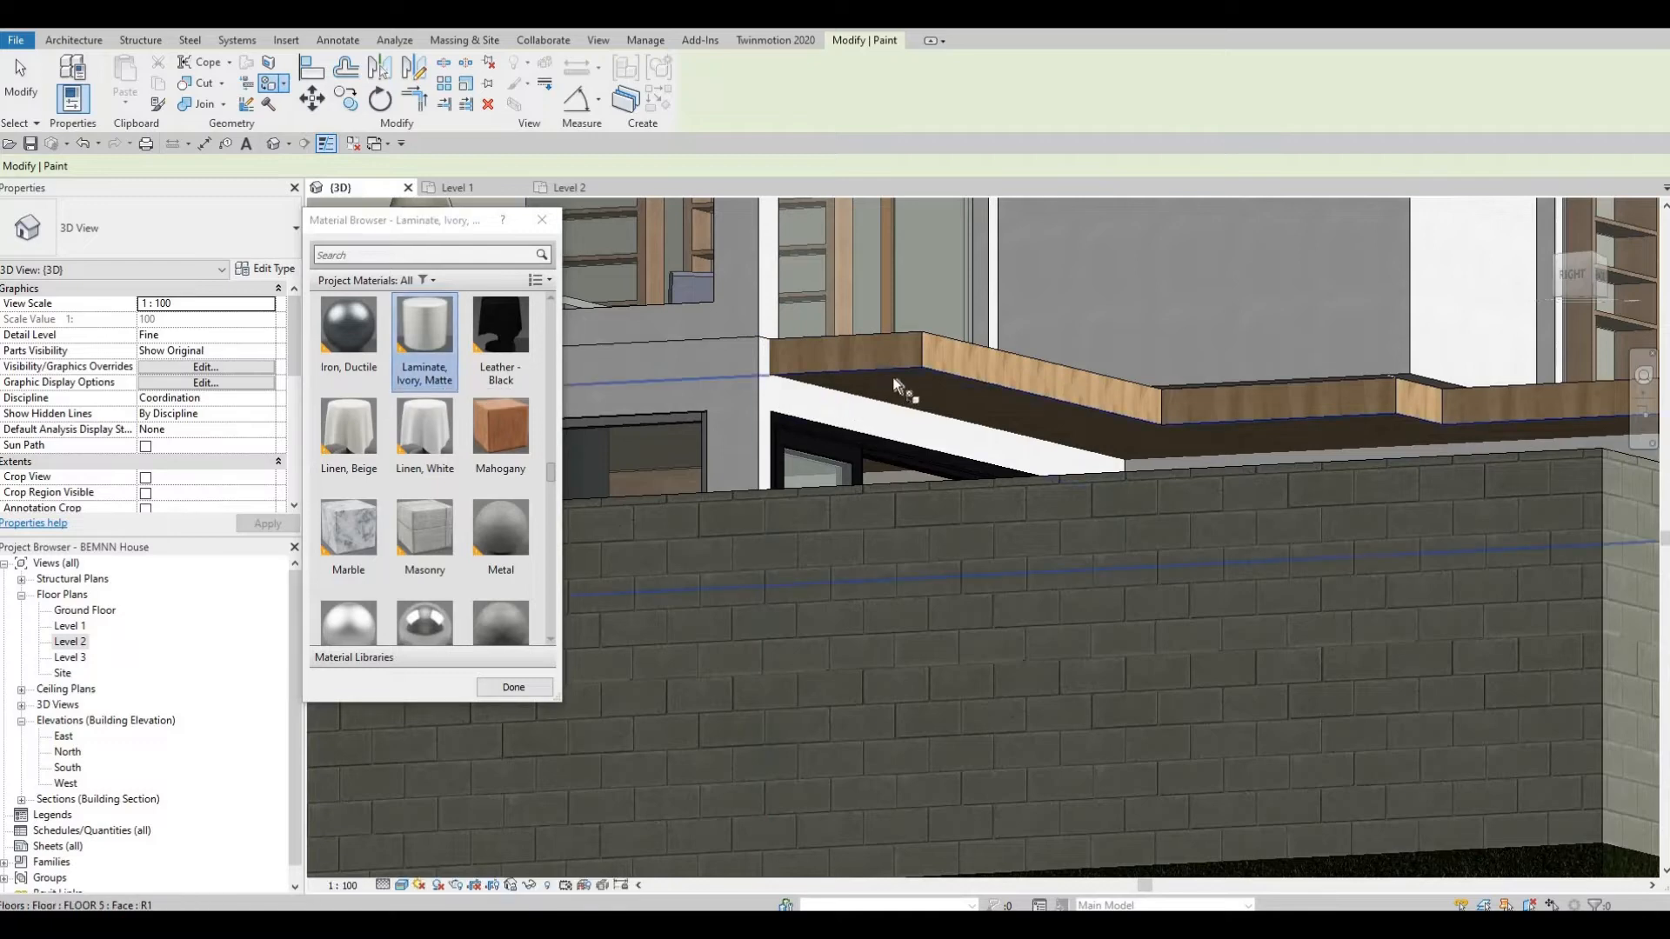
{"action": "left_click", "coordinate": [909, 409]}
{"action": "middle_click_drag", "start_coordinate": [920, 403], "coordinate": [939, 504], "text": "shift"}
{"action": "scroll", "coordinate": [946, 489], "scroll_direction": "down", "scroll_amount": 2}
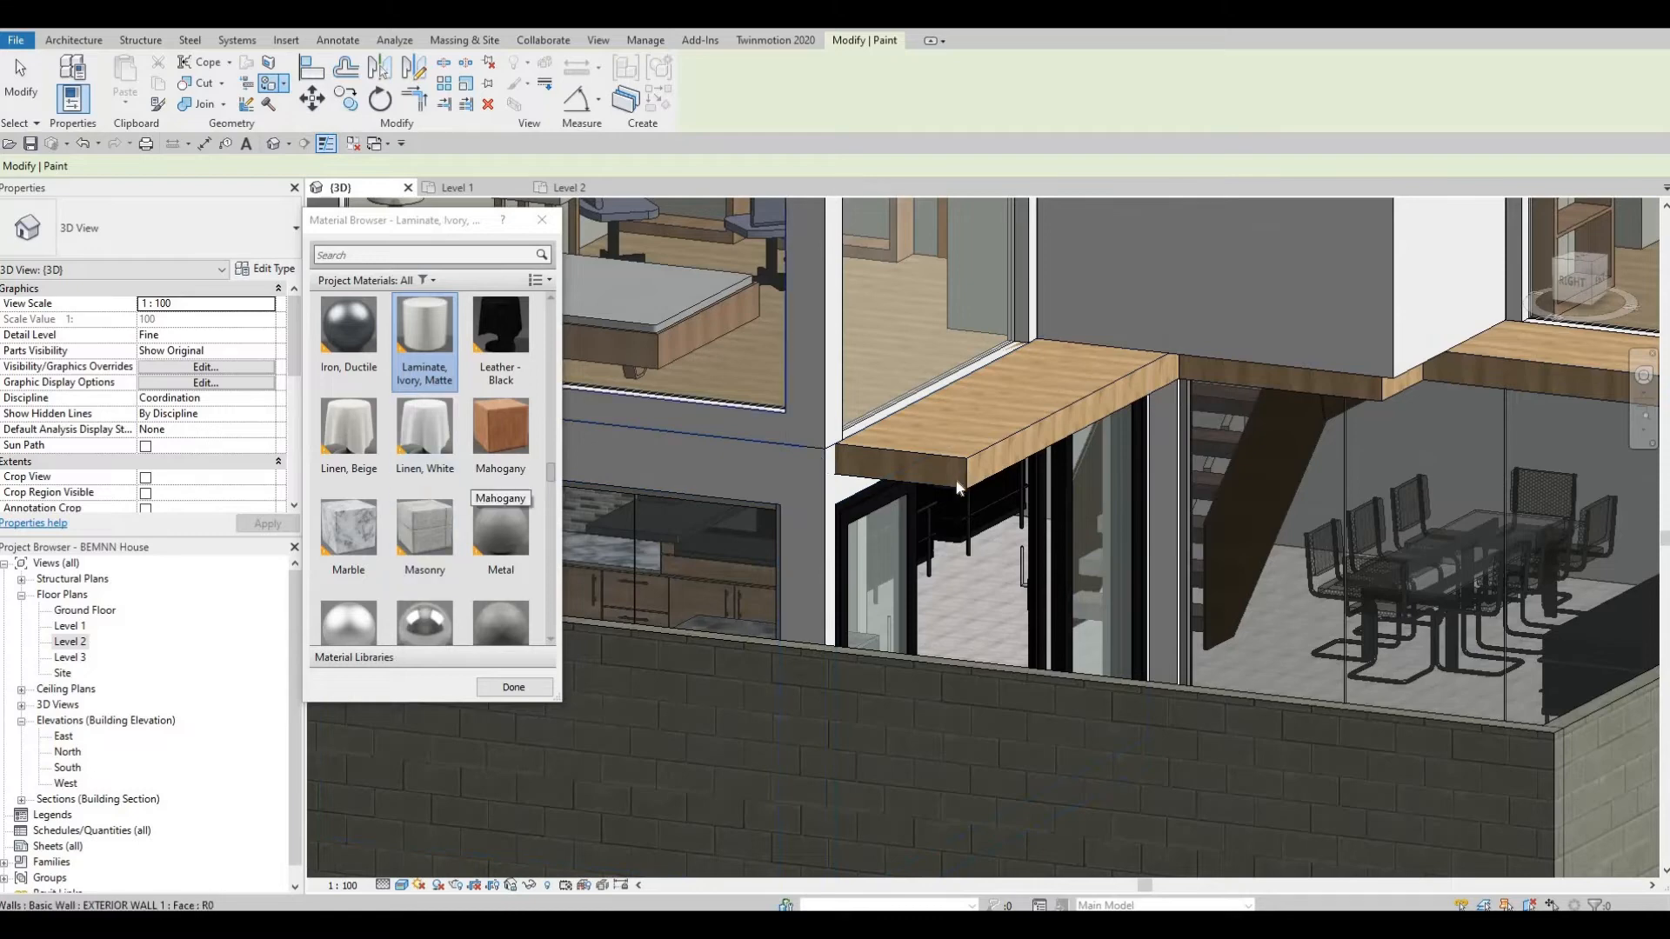
{"action": "key", "text": "Escape"}
{"action": "key", "text": "Escape"}
{"action": "key", "text": "Escape"}
- Examine the floor's painted underside and the projecting balconies from around the house
{"action": "scroll", "coordinate": [957, 492], "scroll_direction": "down", "scroll_amount": 3}
{"action": "middle_click_drag", "start_coordinate": [1228, 530], "coordinate": [1135, 474], "text": "shift"}
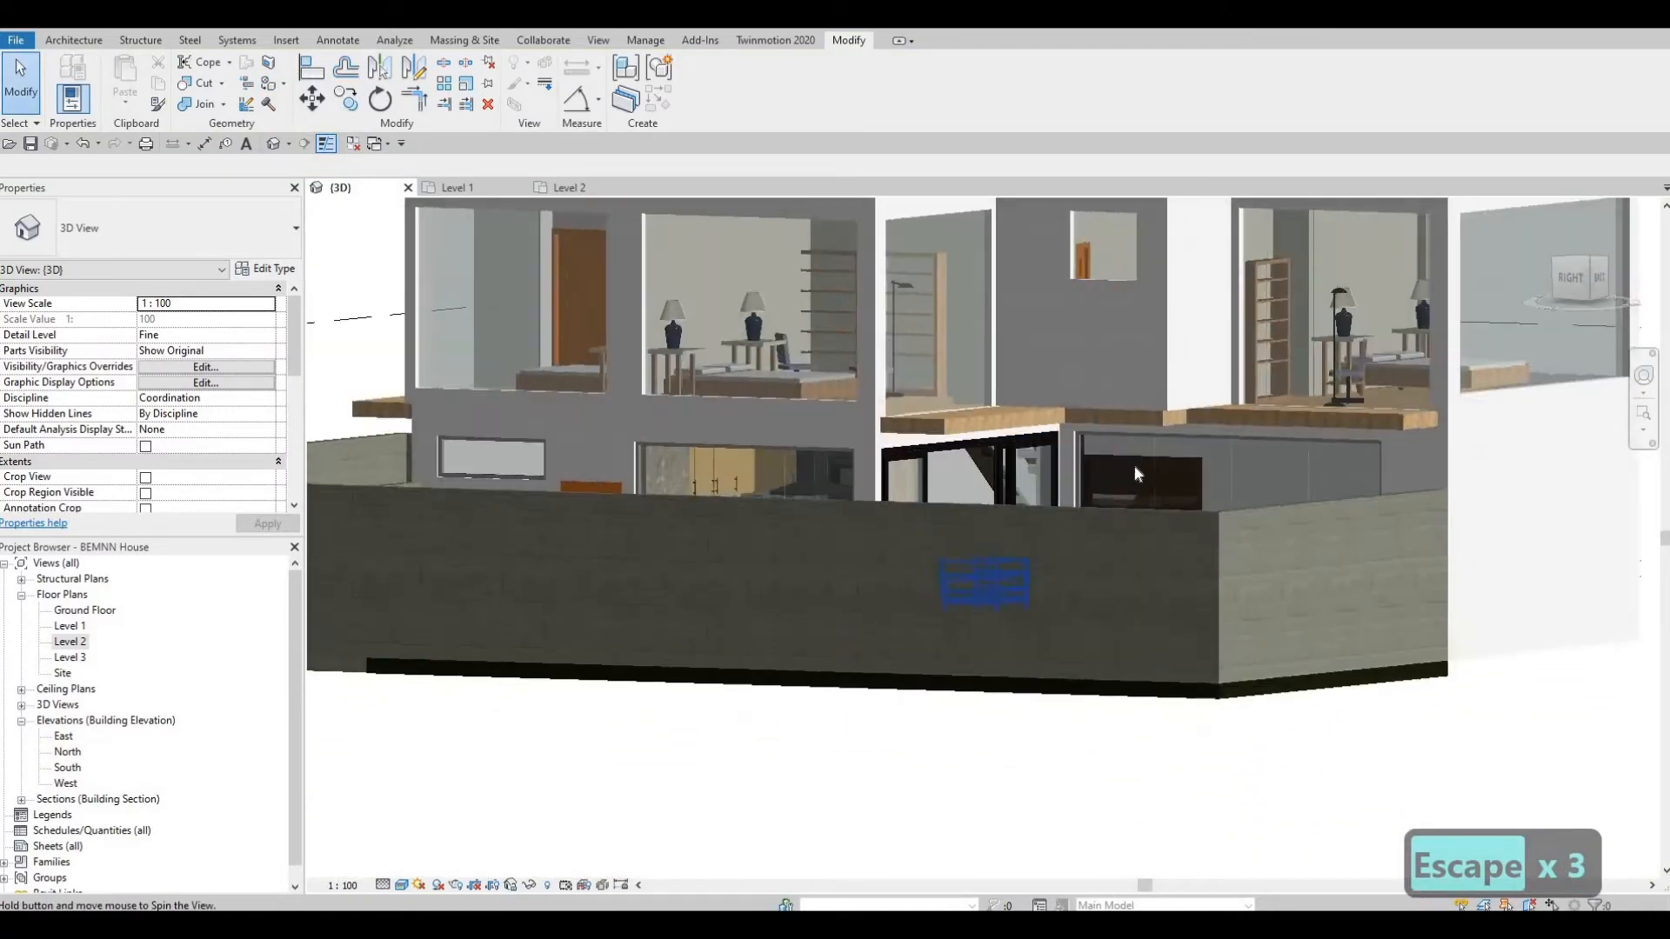
{"action": "scroll", "coordinate": [1134, 465], "scroll_direction": "up", "scroll_amount": 6}
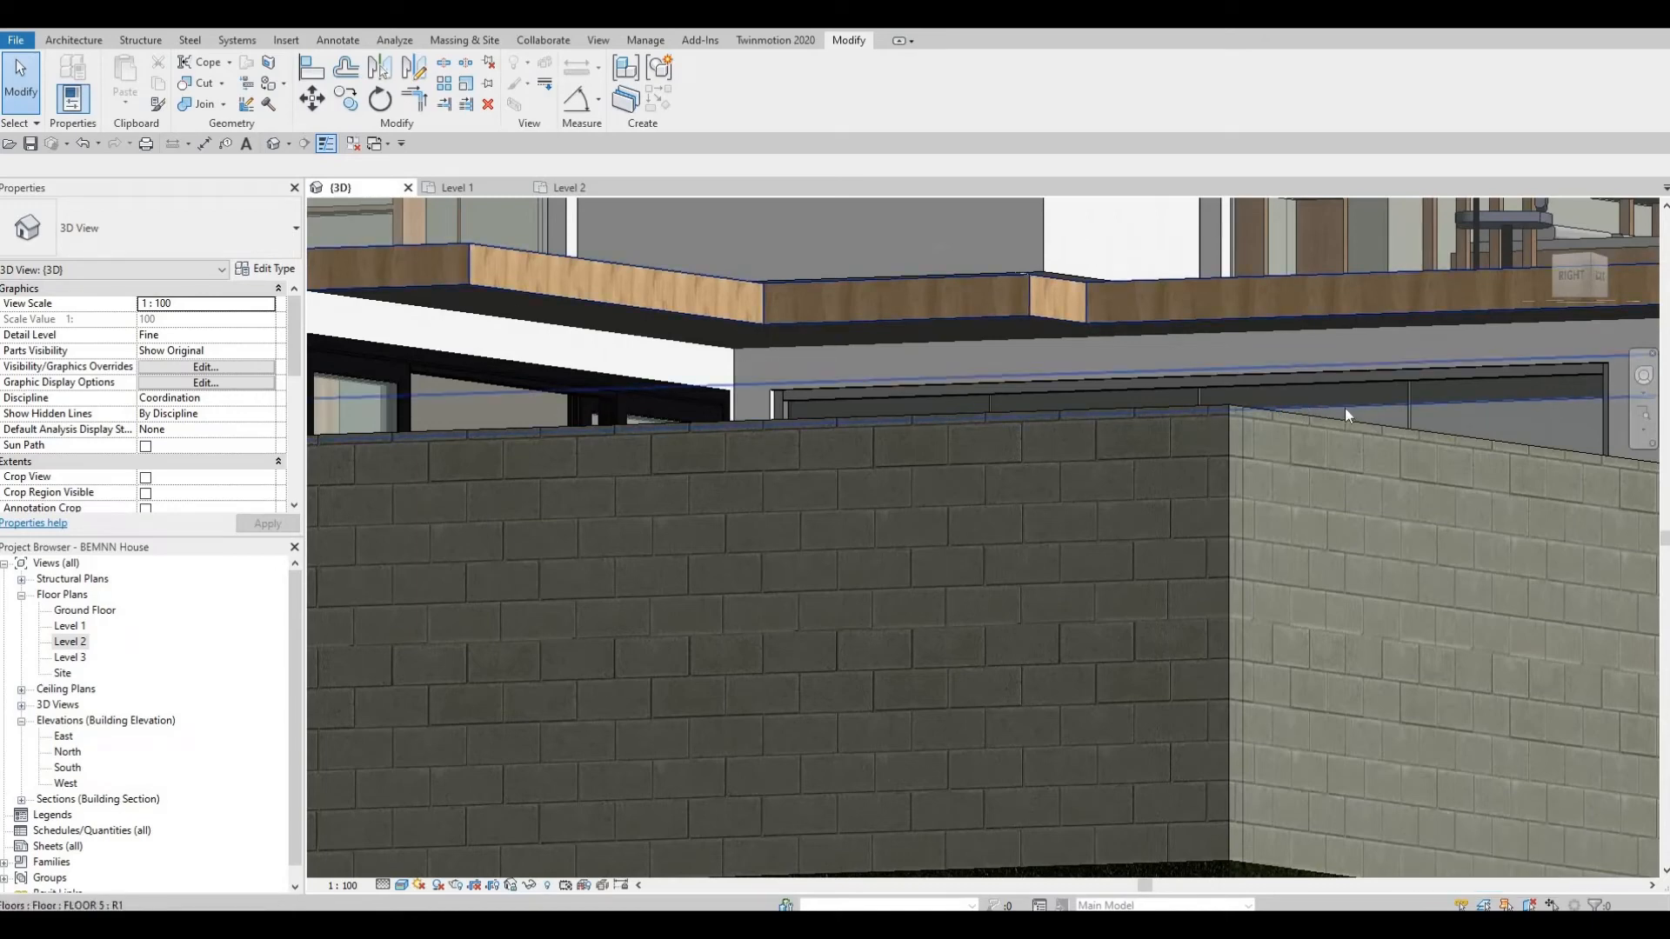
{"action": "middle_click_drag", "start_coordinate": [1172, 602], "coordinate": [1397, 519], "text": "shift"}
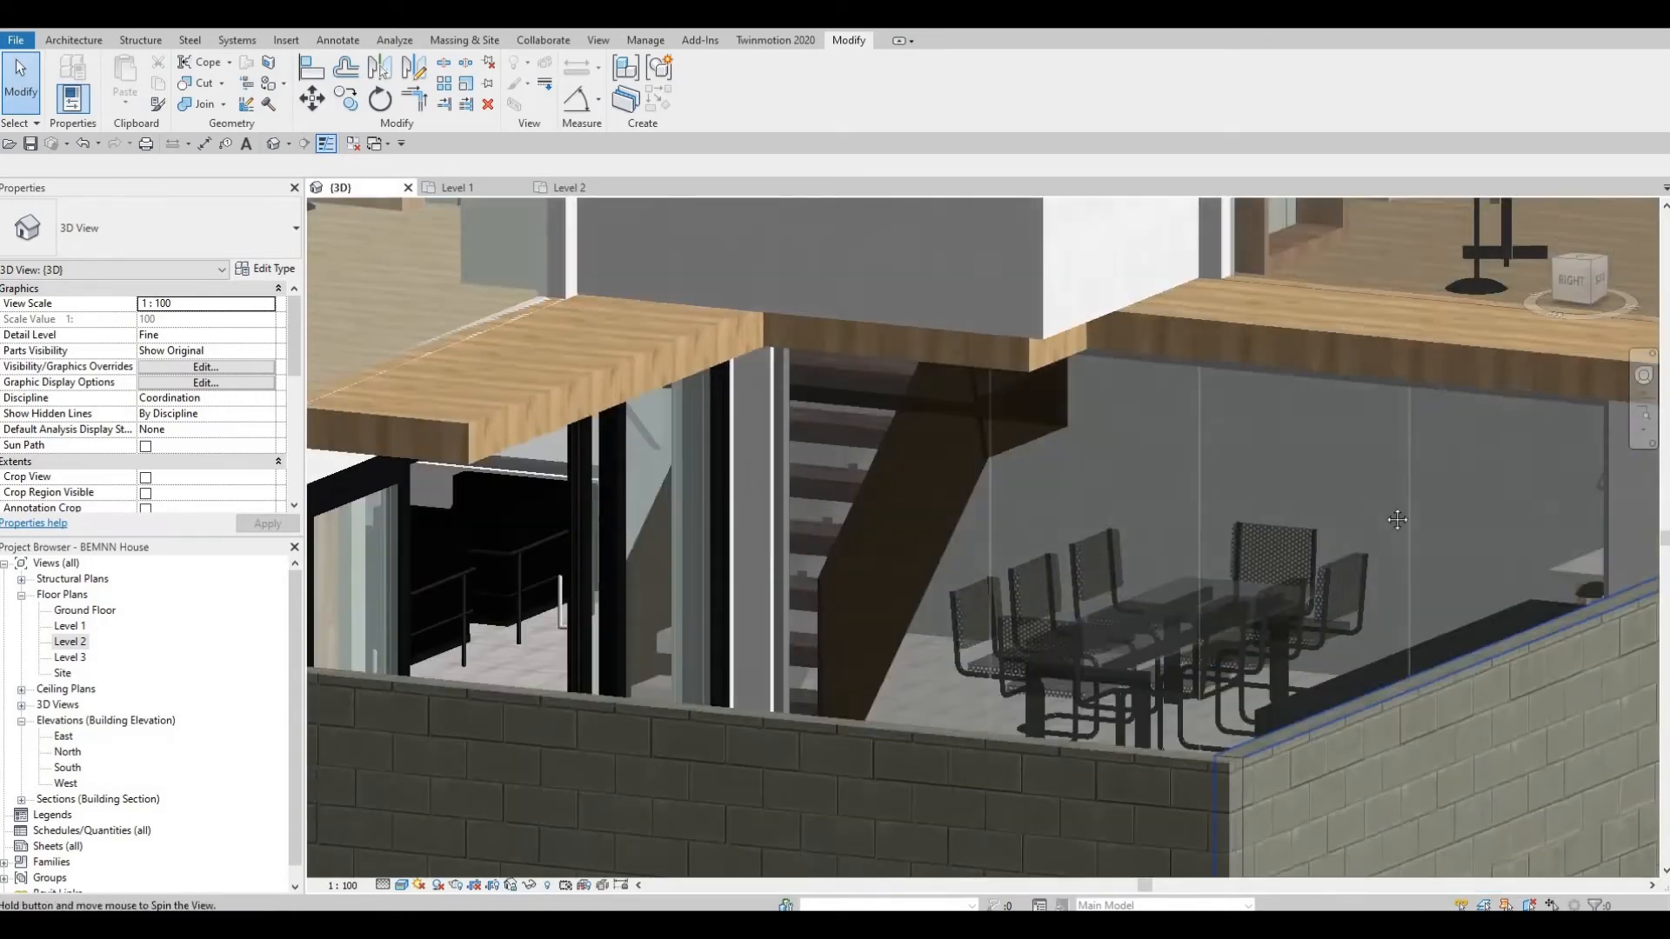
{"action": "scroll", "coordinate": [1184, 588], "scroll_direction": "down", "scroll_amount": 8}
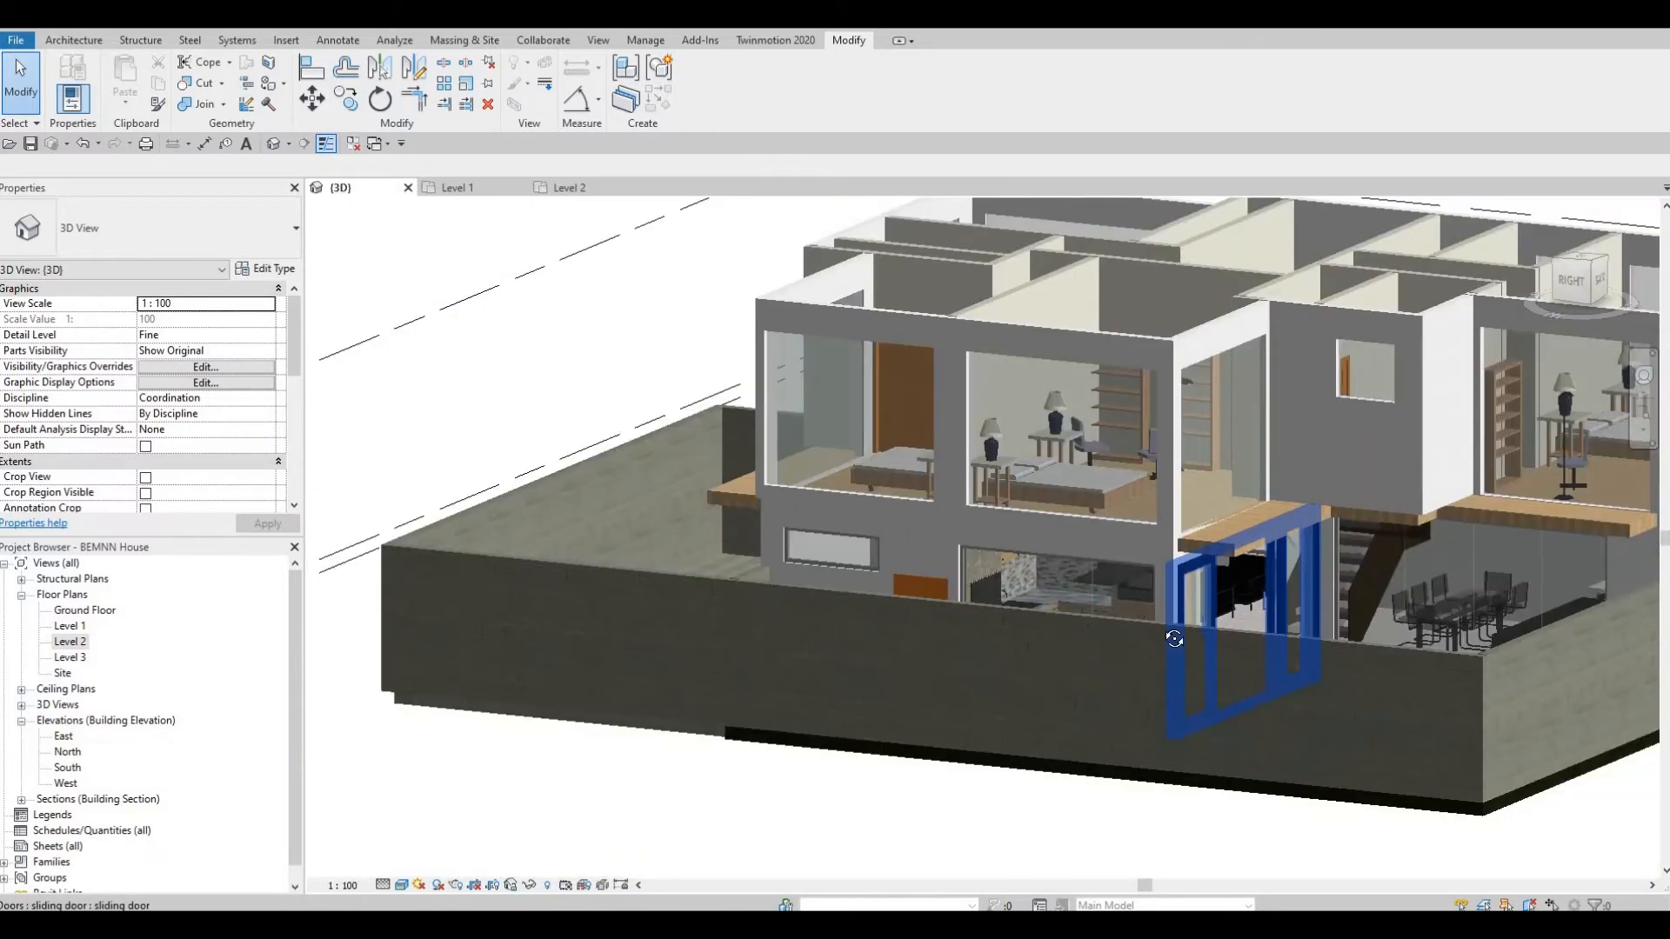
{"action": "middle_click_drag", "start_coordinate": [1174, 639], "coordinate": [945, 557], "text": "shift"}
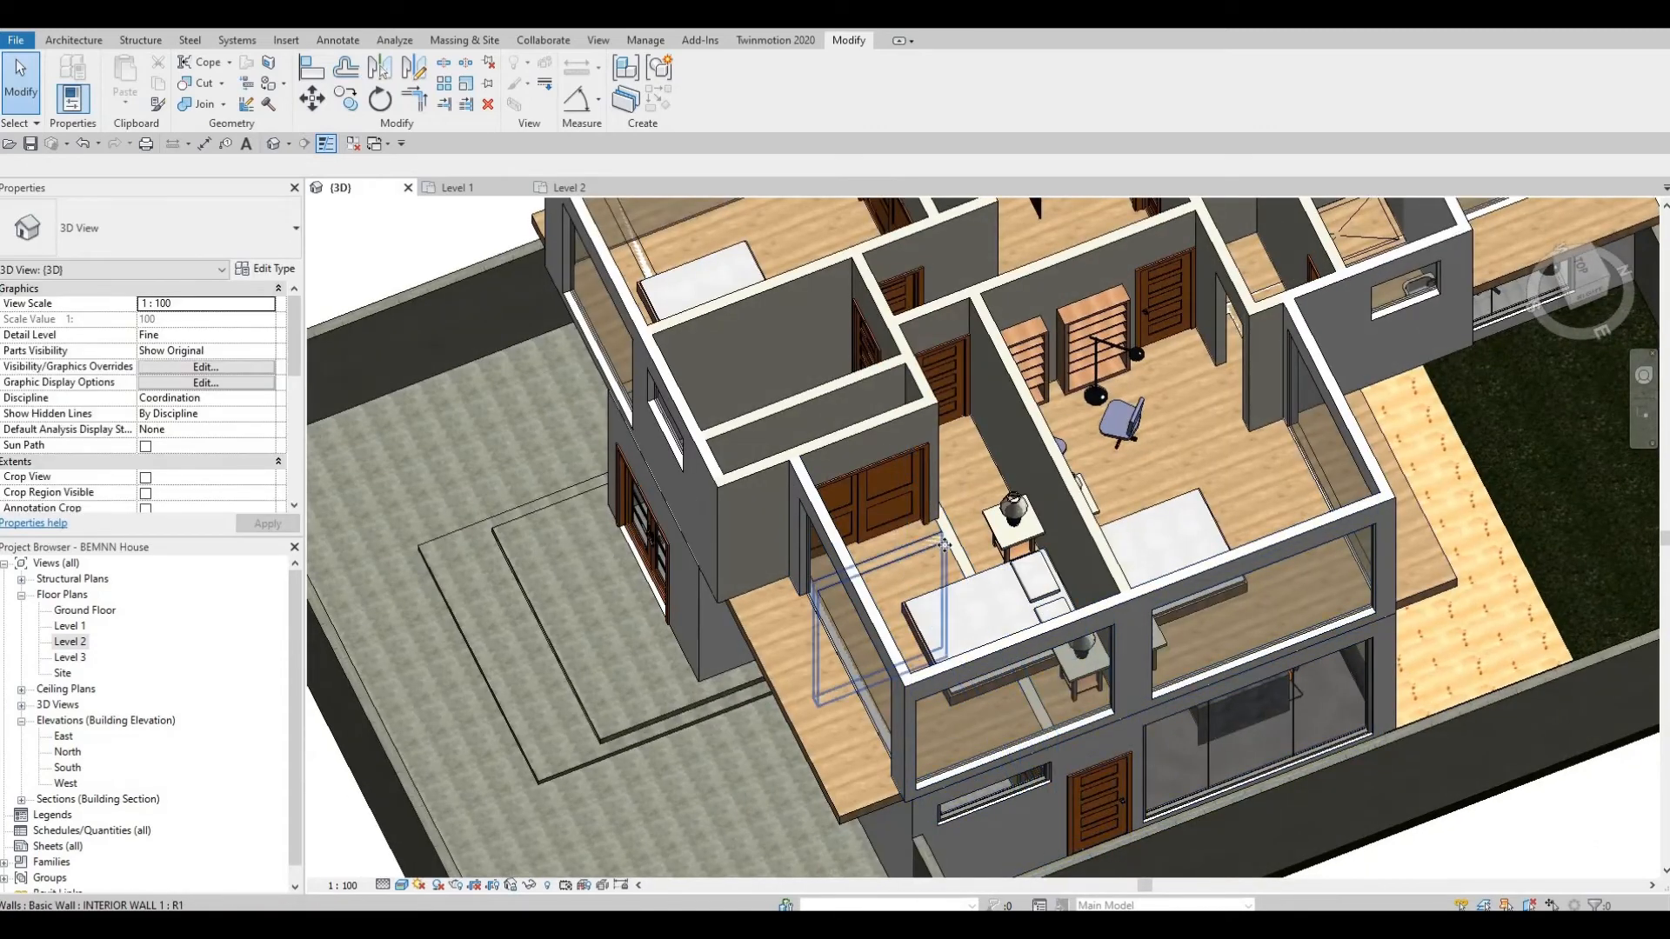
- Attach the tops of the three lower-storey walls protruding through the bedroom floors on the paved-yard side to the FLOOR 5 floor
{"action": "left_click", "coordinate": [944, 544]}
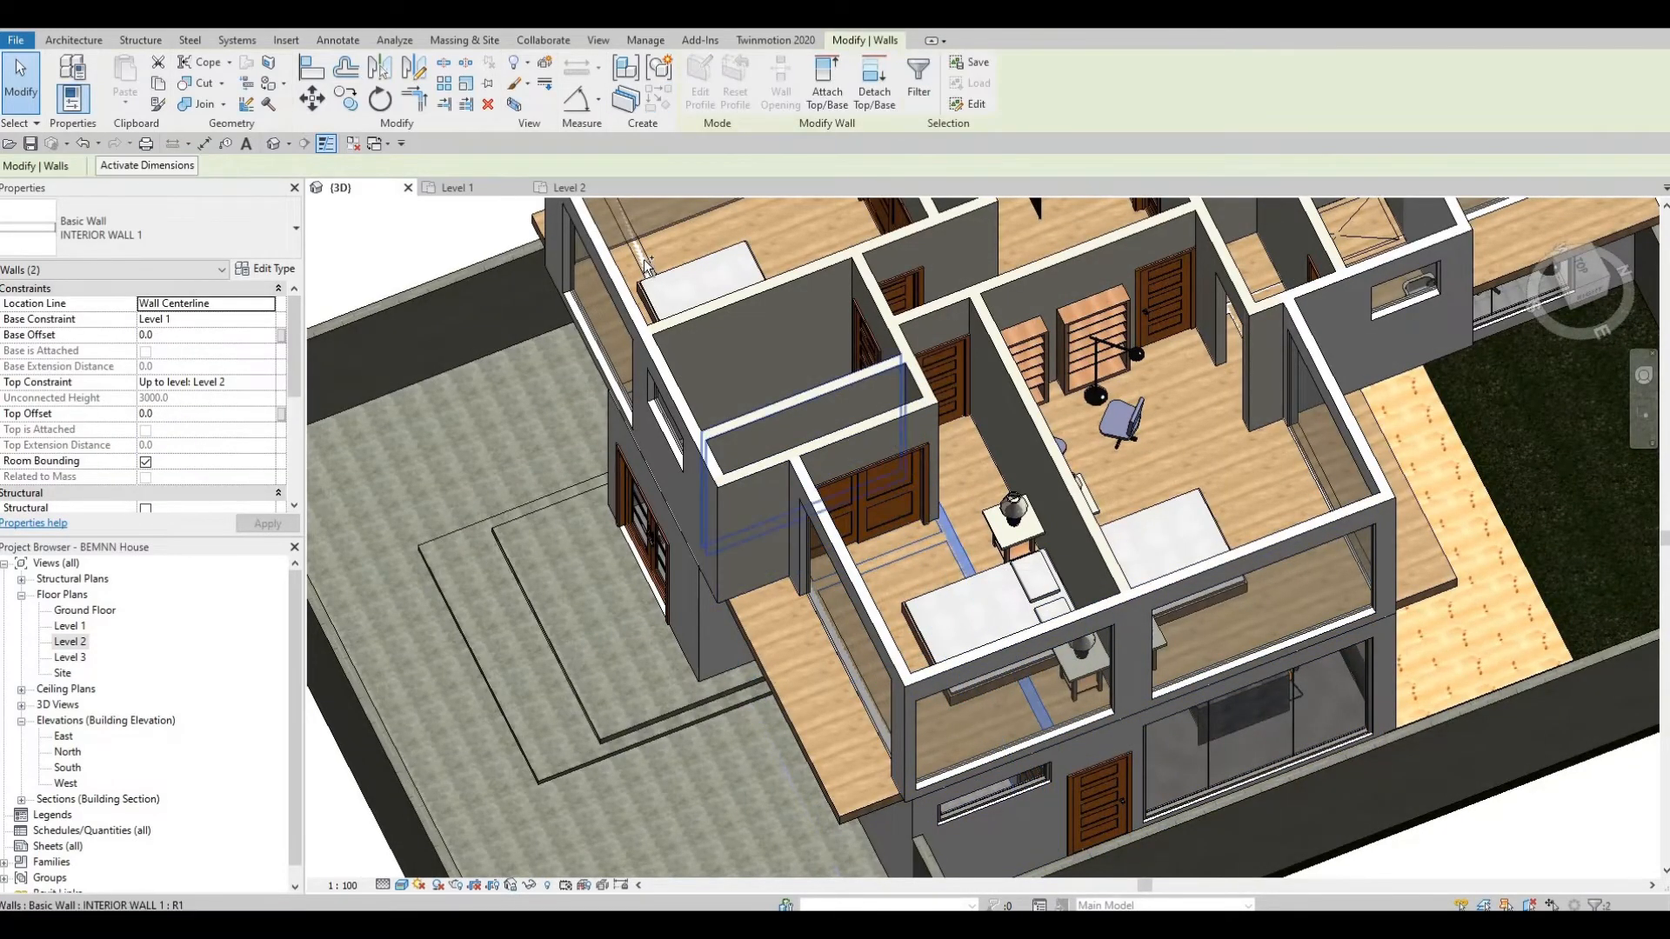
{"action": "left_click", "coordinate": [711, 300], "text": "ctrl"}
{"action": "left_click", "coordinate": [746, 519], "text": "ctrl"}
{"action": "scroll", "coordinate": [747, 519], "scroll_direction": "up", "scroll_amount": 4}
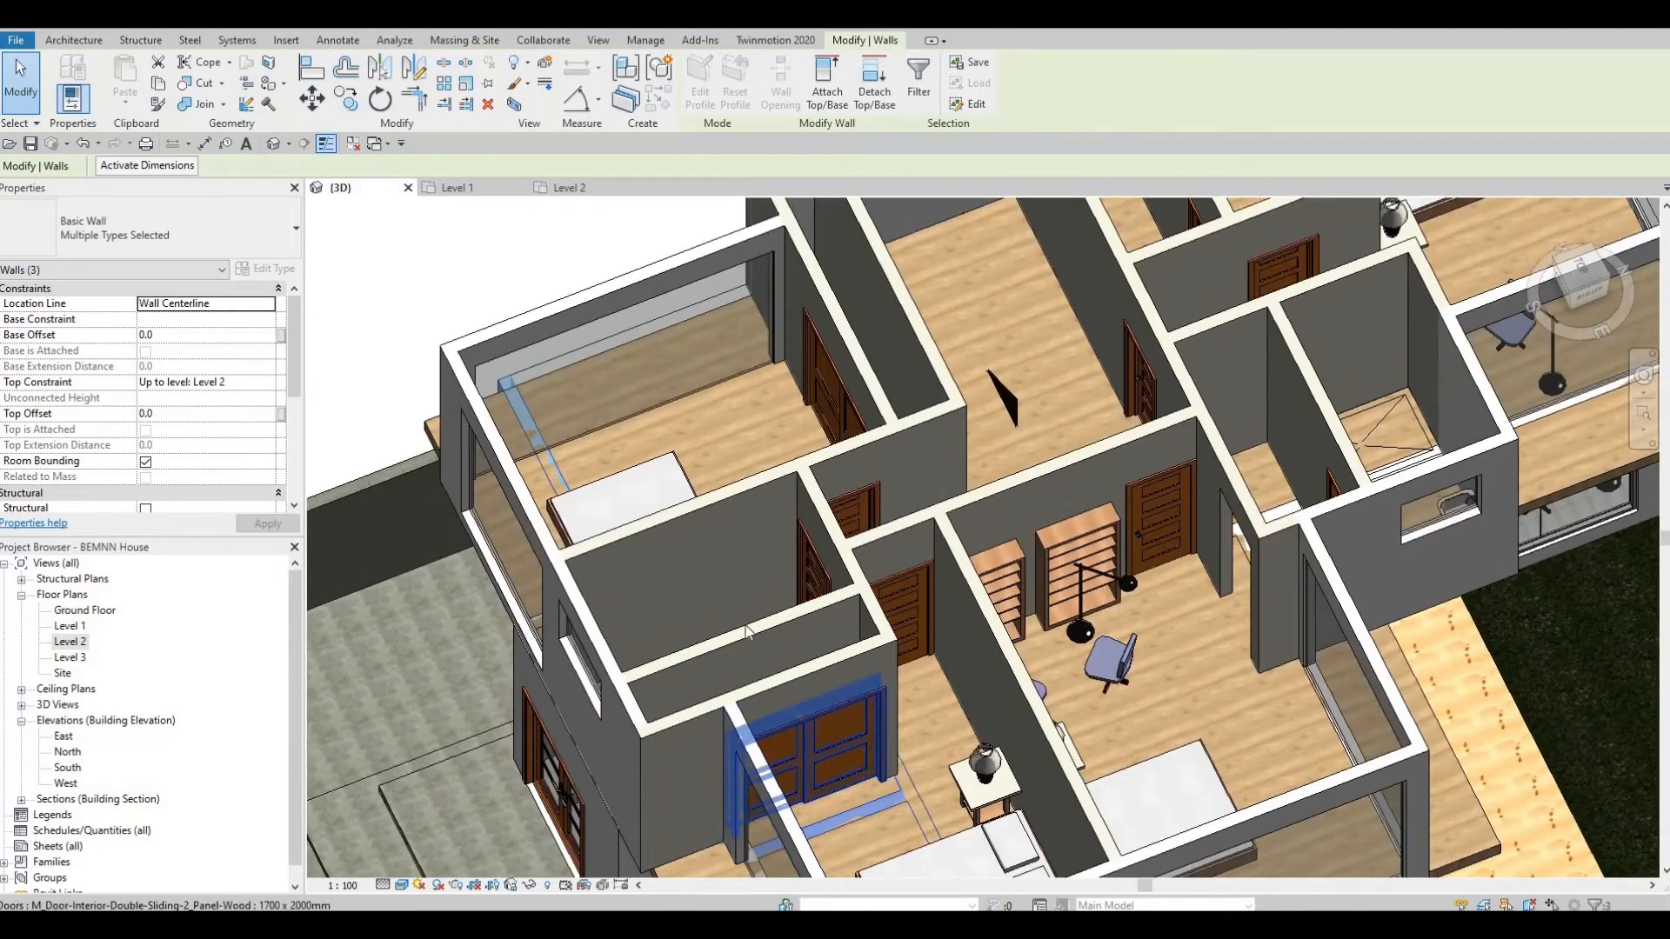
{"action": "middle_click_drag", "start_coordinate": [1299, 648], "coordinate": [1109, 646]}
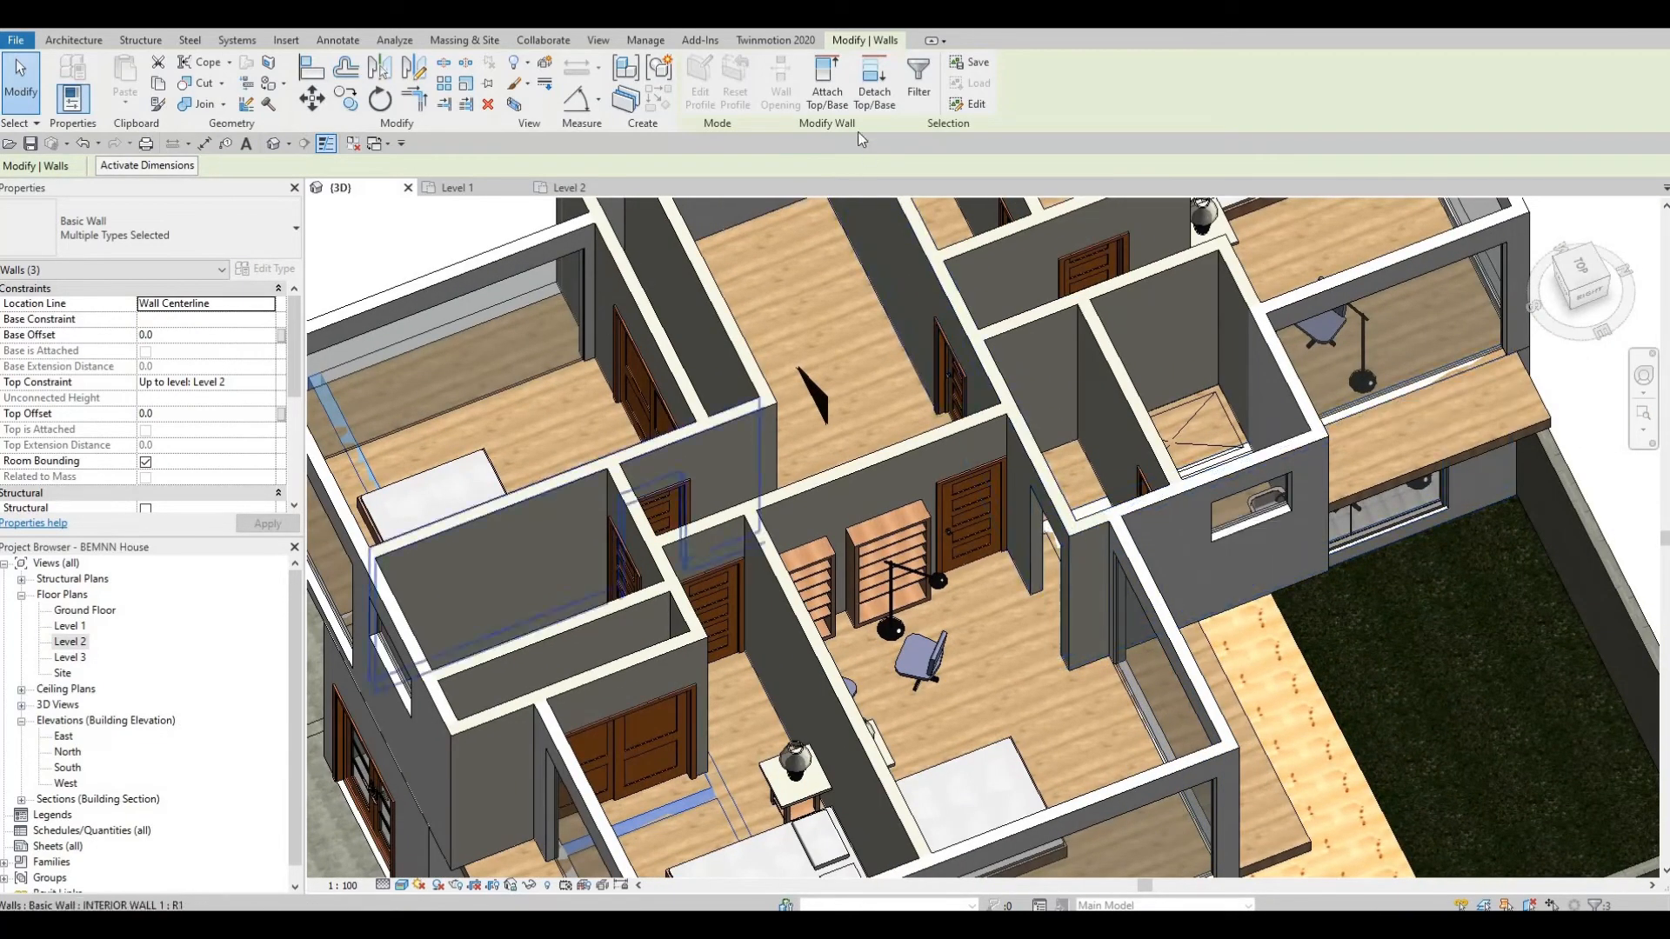
{"action": "left_click", "coordinate": [828, 87]}
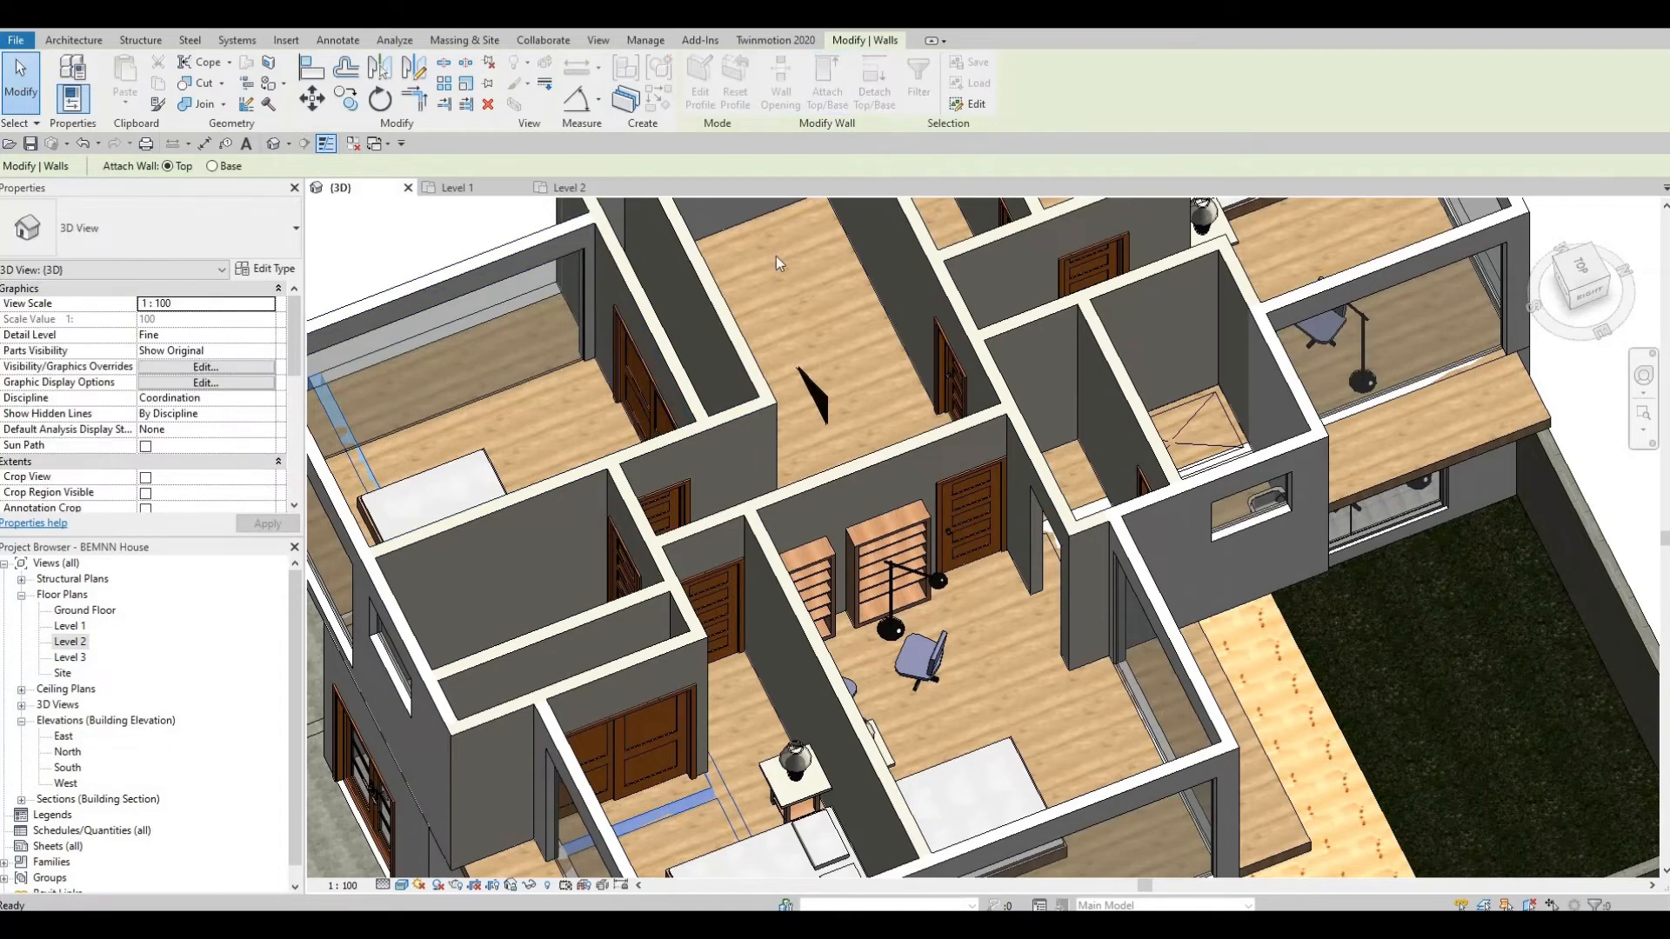
{"action": "scroll", "coordinate": [1157, 582], "scroll_direction": "down", "scroll_amount": 2}
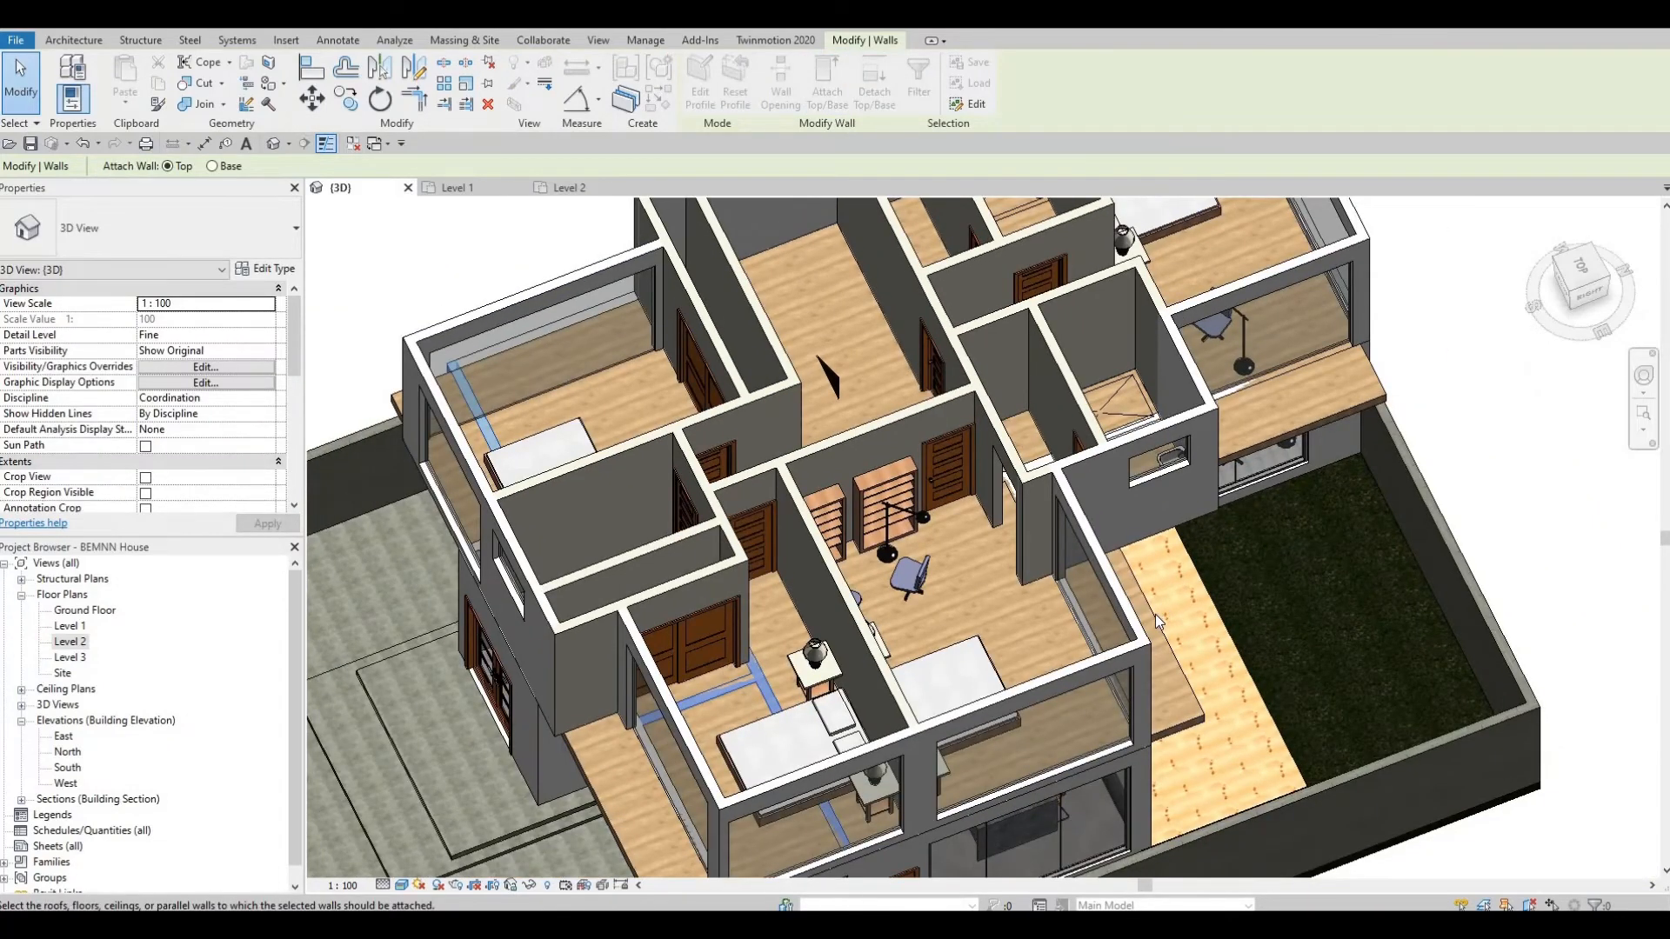
{"action": "left_click", "coordinate": [1155, 614]}
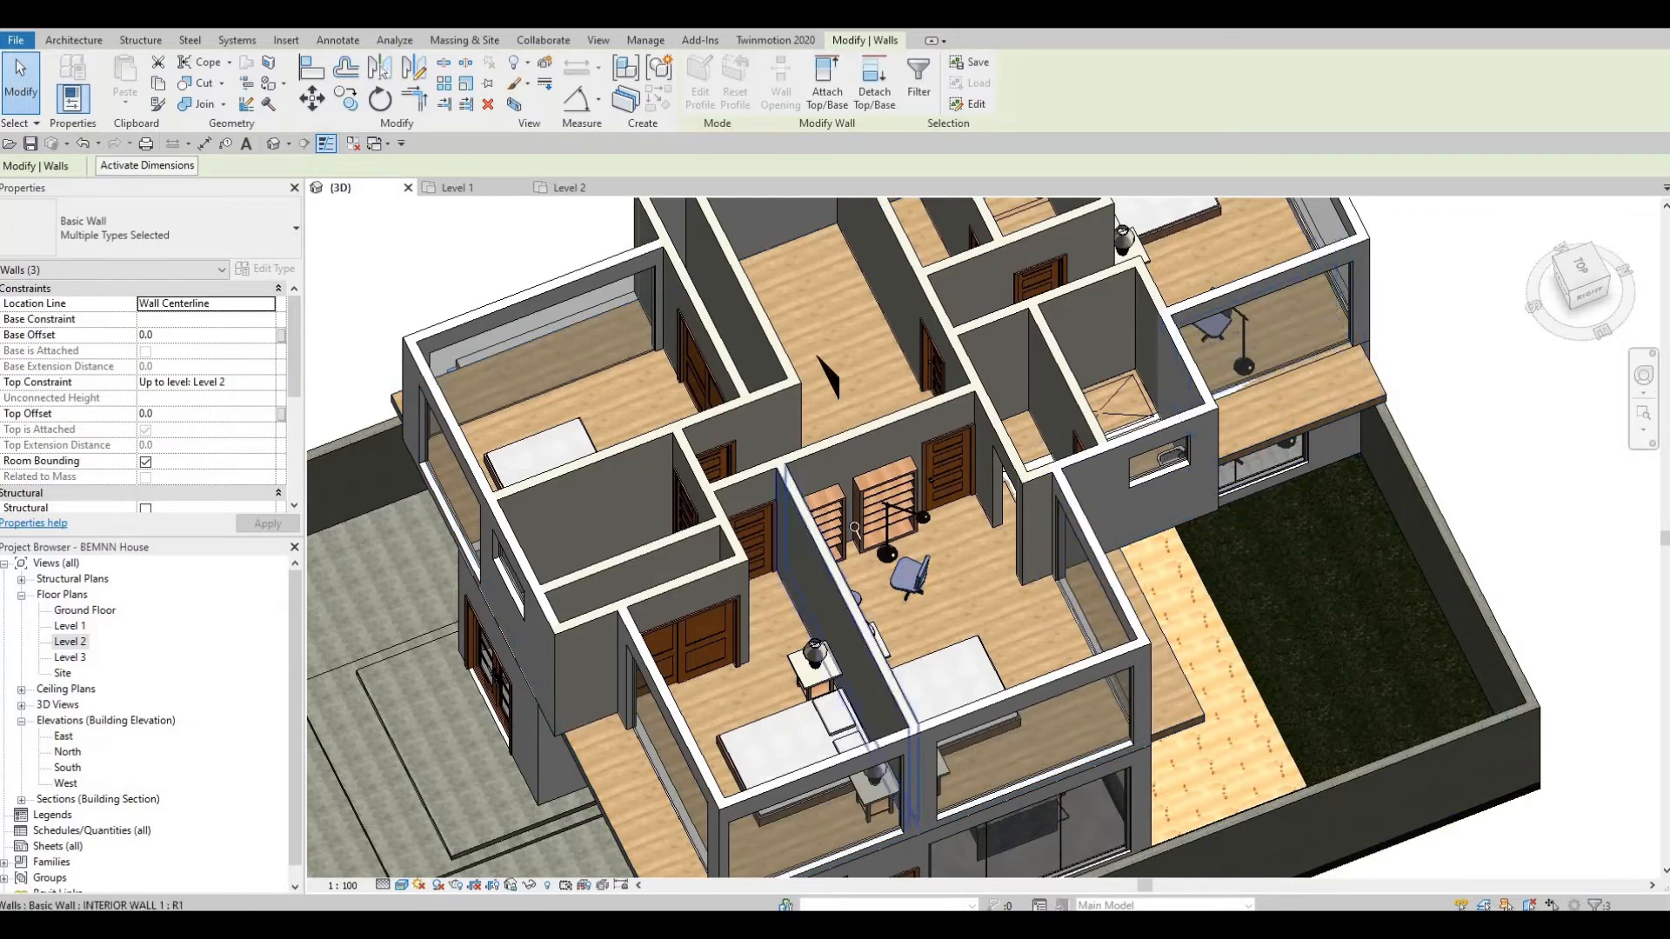
{"action": "scroll", "coordinate": [855, 527], "scroll_direction": "down", "scroll_amount": 3}
{"action": "scroll", "coordinate": [806, 716], "scroll_direction": "up", "scroll_amount": 6}
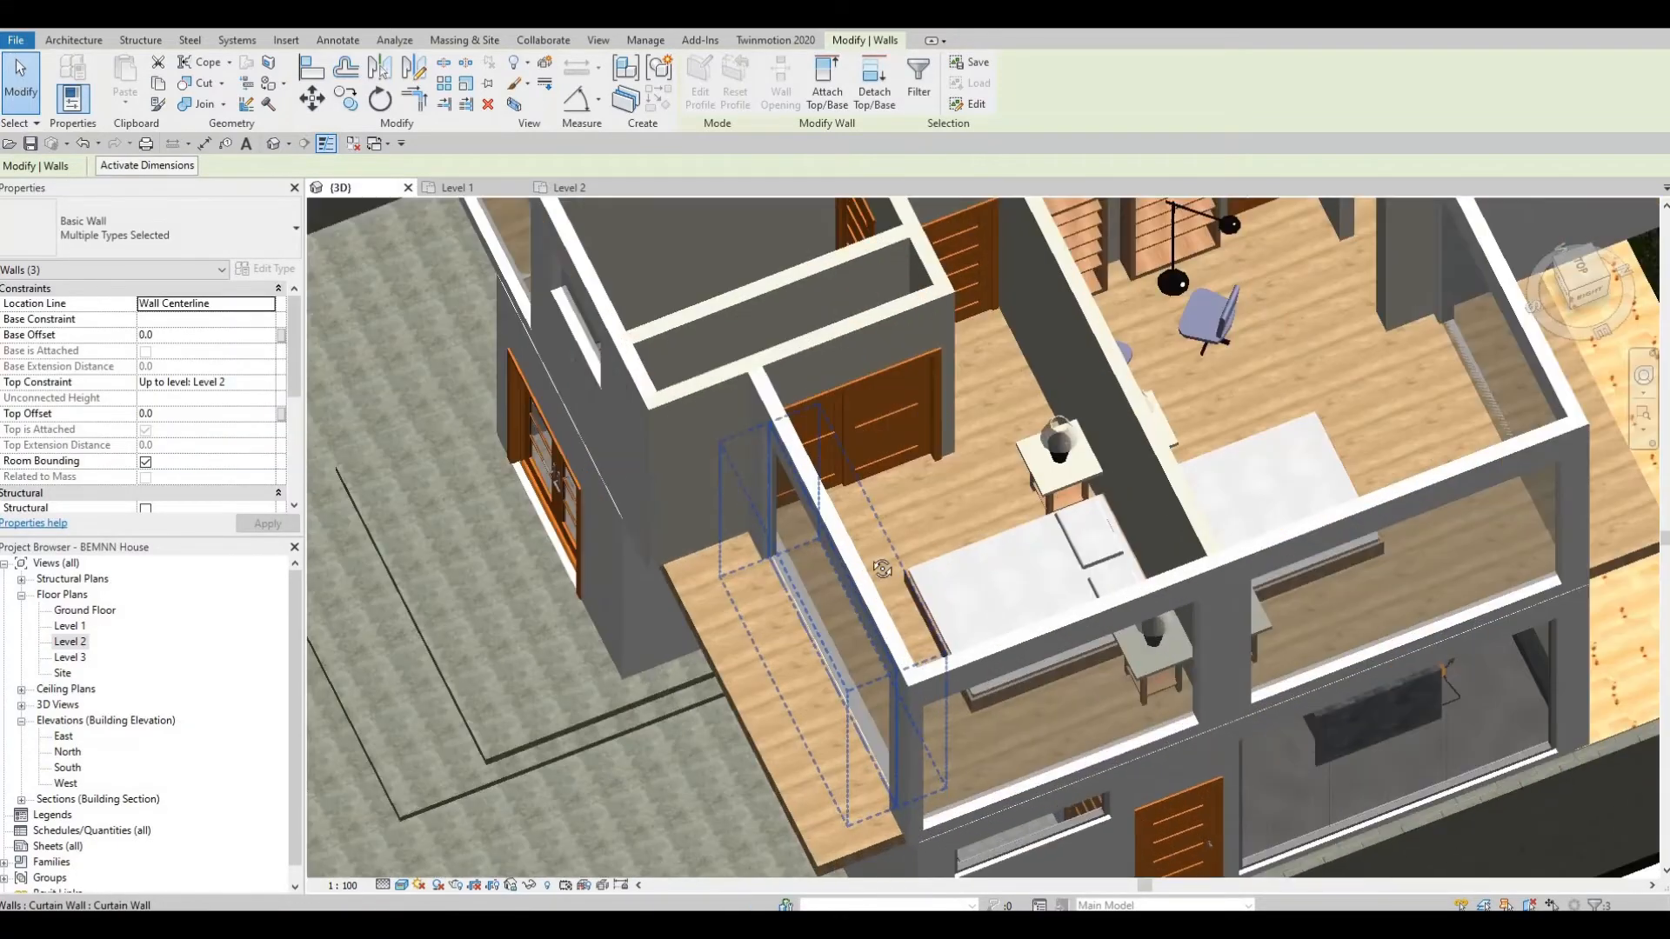
{"action": "middle_click_drag", "start_coordinate": [881, 569], "coordinate": [847, 604], "text": "shift"}
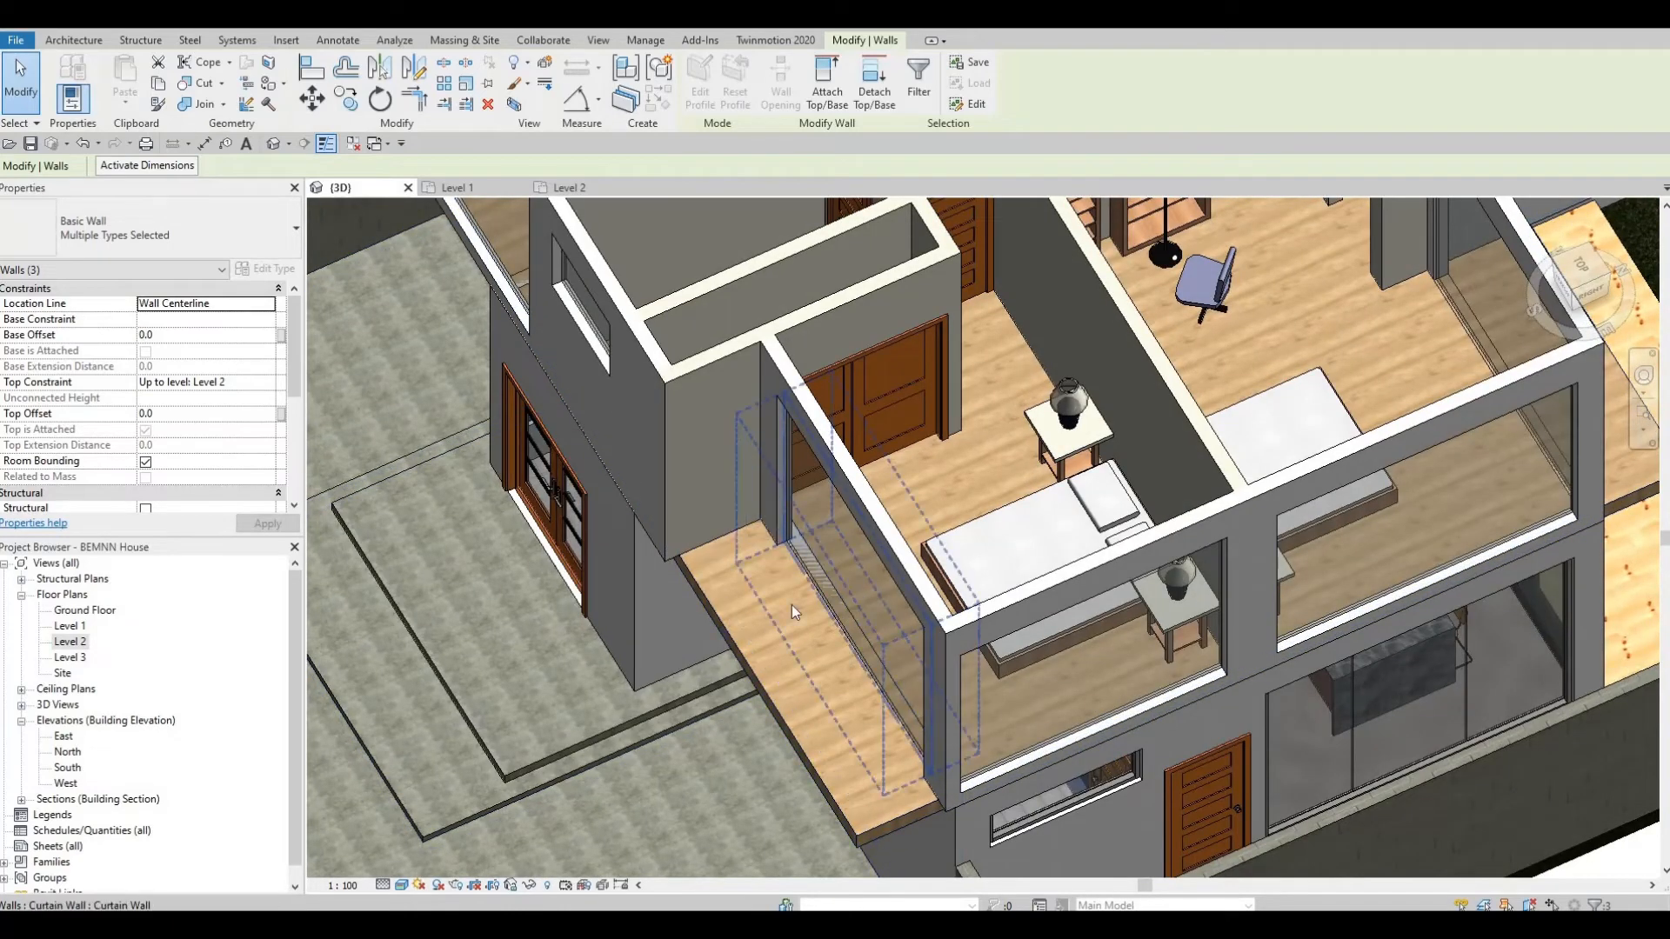
{"action": "middle_click_drag", "start_coordinate": [791, 720], "coordinate": [832, 746], "text": "shift"}
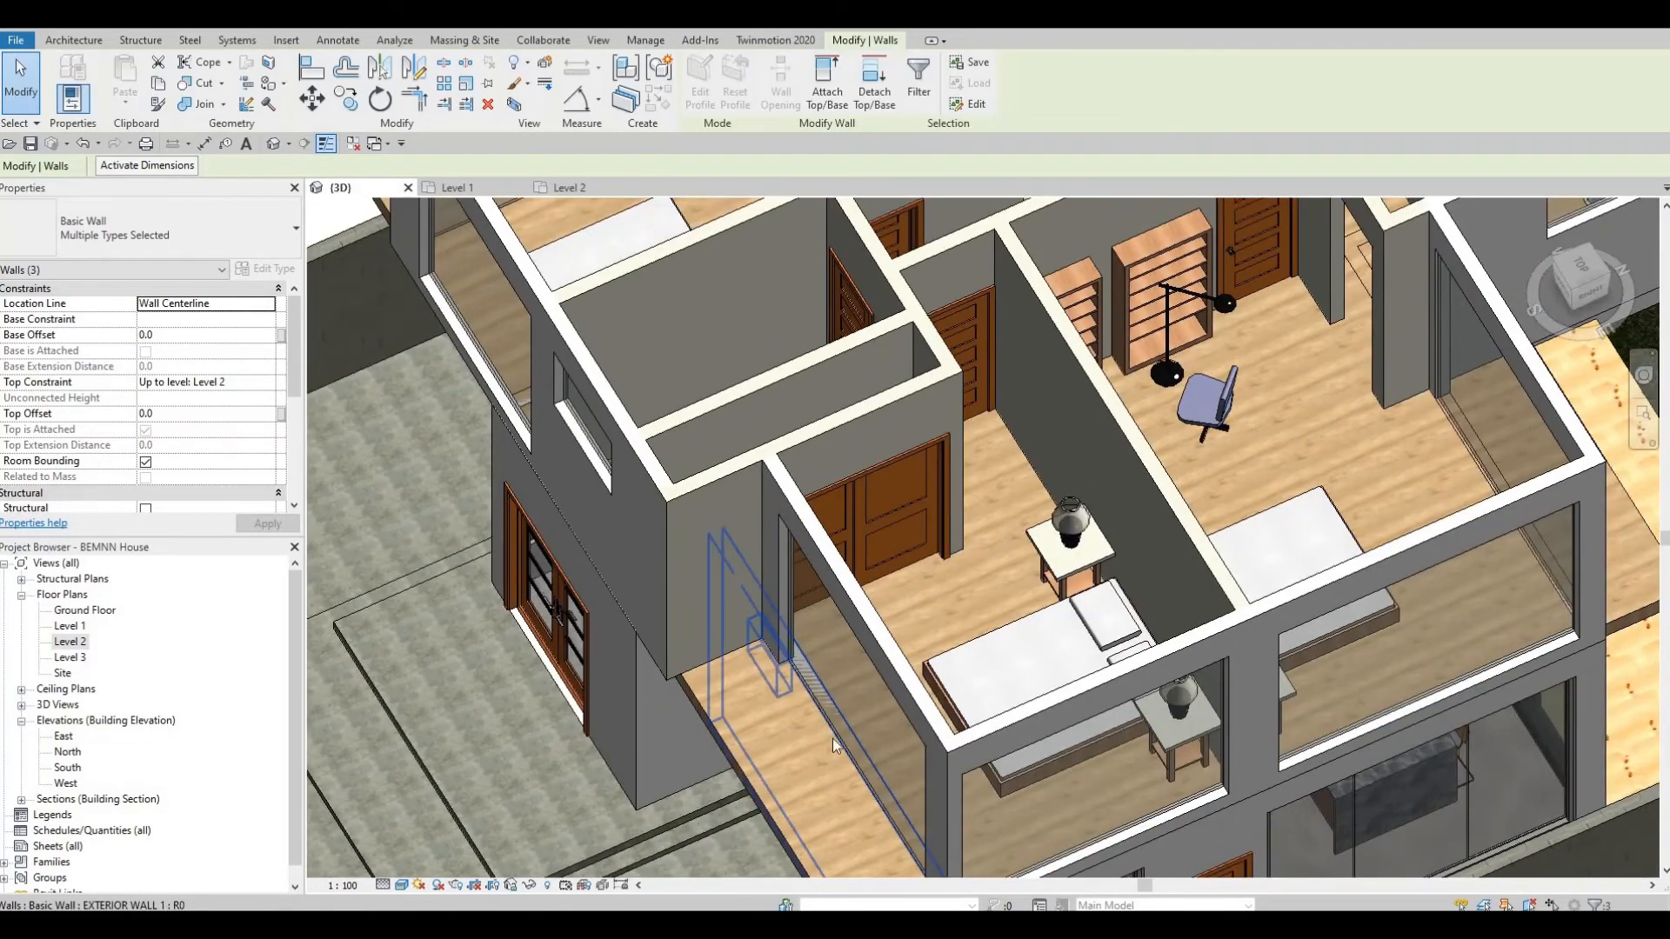
{"action": "left_click", "coordinate": [832, 745]}
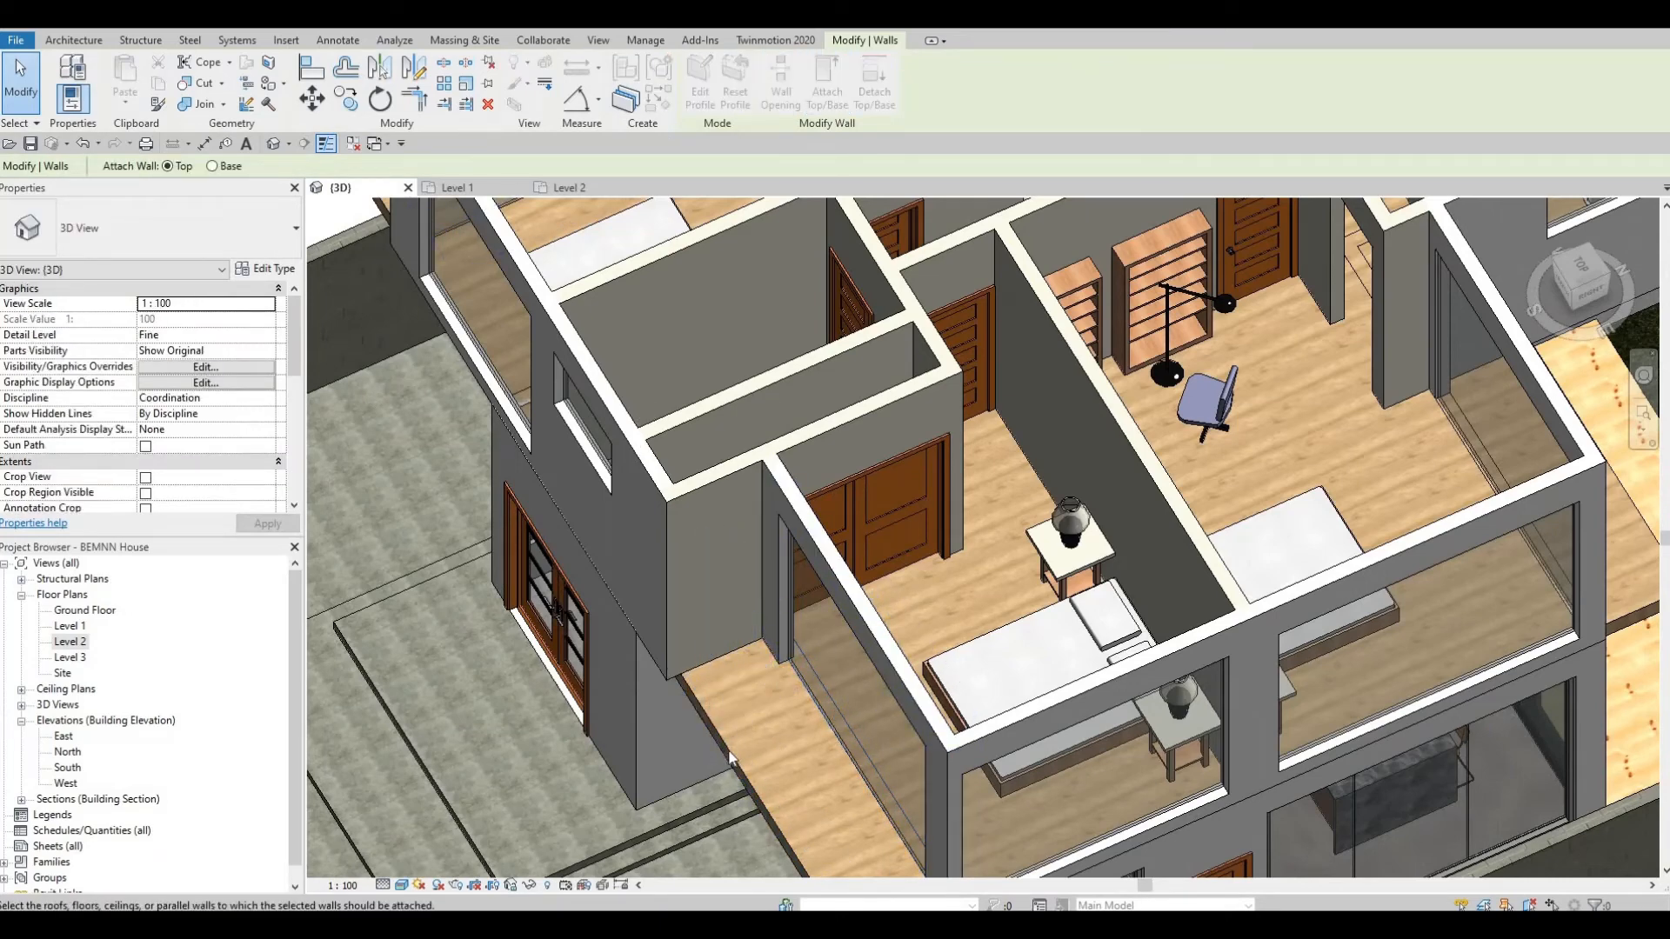
{"action": "key", "text": "Escape"}
{"action": "key", "text": "Escape"}
- Attach the tops of the three lower-storey walls protruding around the garden-side bathroom, closet and balconies to the FLOOR 5 floor
{"action": "middle_click_drag", "start_coordinate": [994, 597], "coordinate": [890, 513], "text": "shift"}
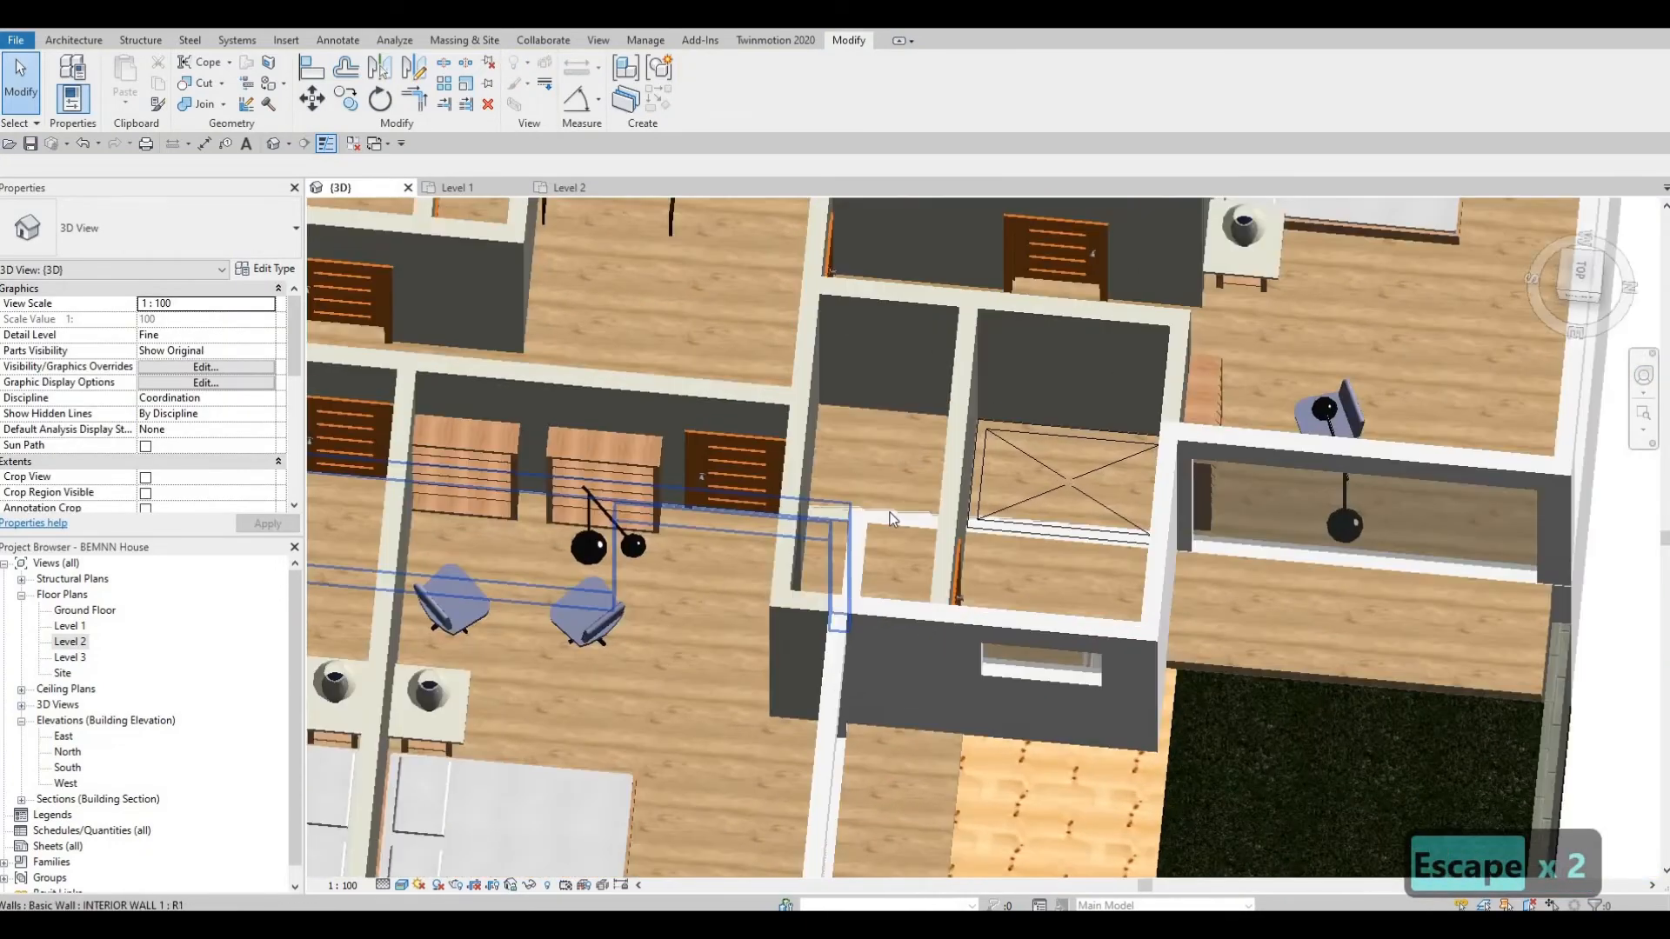
{"action": "left_click", "coordinate": [842, 524]}
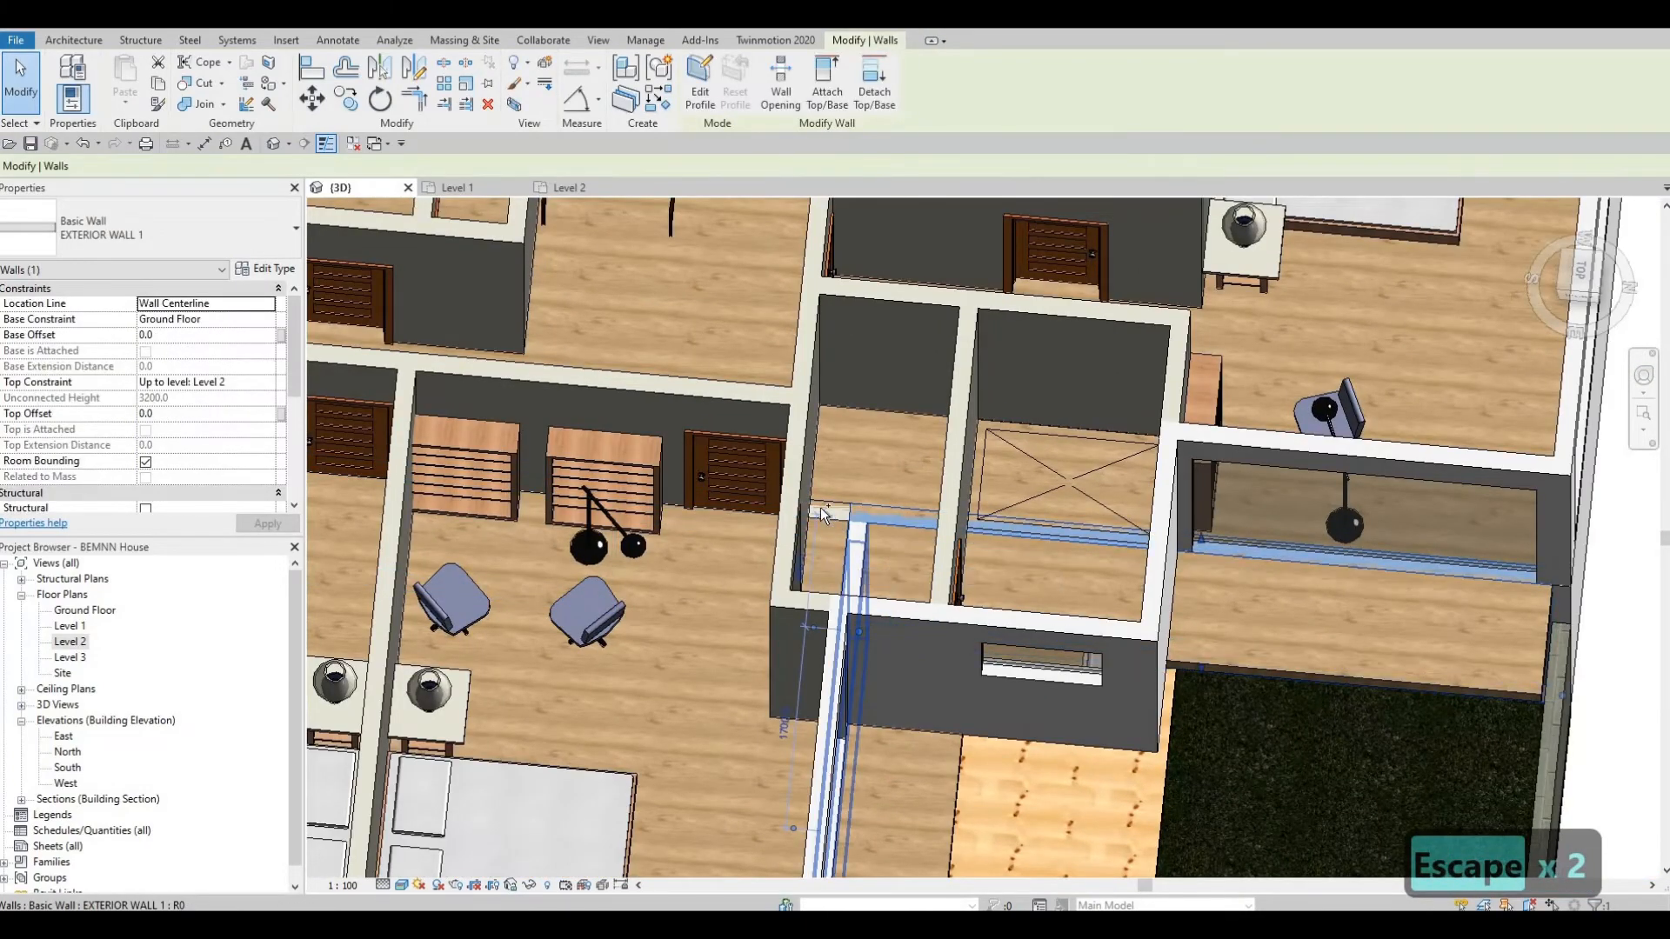
{"action": "left_click", "coordinate": [853, 541], "text": "ctrl"}
{"action": "left_click", "coordinate": [823, 515], "text": "ctrl"}
{"action": "left_click", "coordinate": [826, 83]}
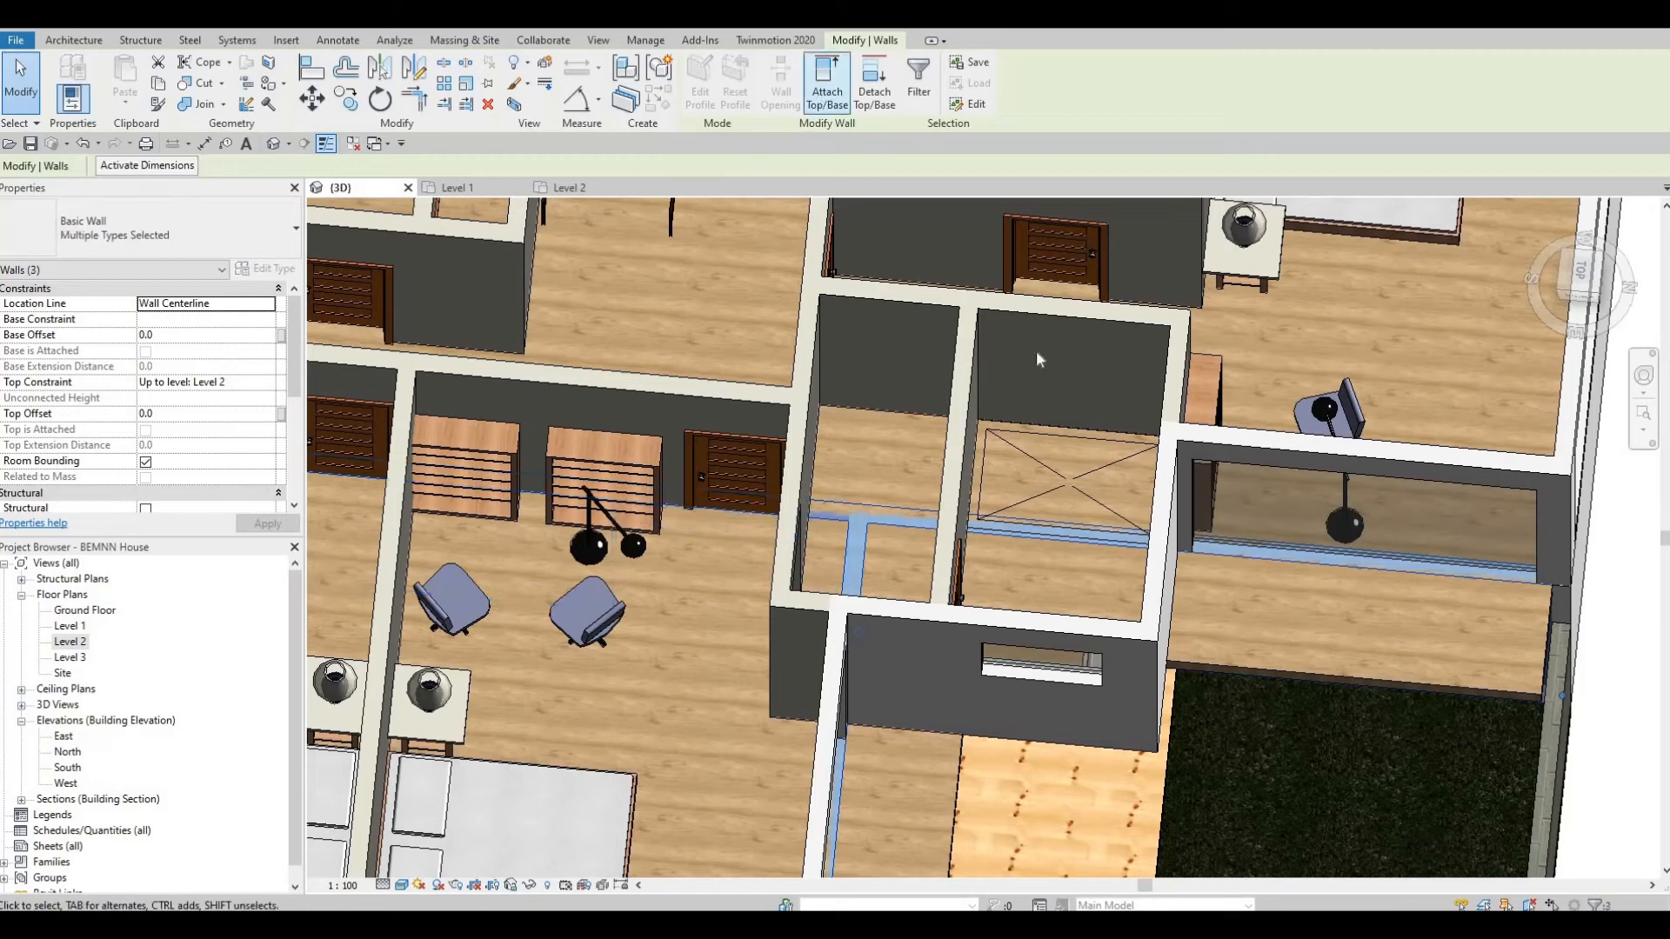
{"action": "left_click", "coordinate": [1328, 670]}
{"action": "key", "text": "Escape"}
{"action": "middle_click_drag", "start_coordinate": [1225, 454], "coordinate": [1165, 642]}
{"action": "scroll", "coordinate": [965, 681], "scroll_direction": "down", "scroll_amount": 5}
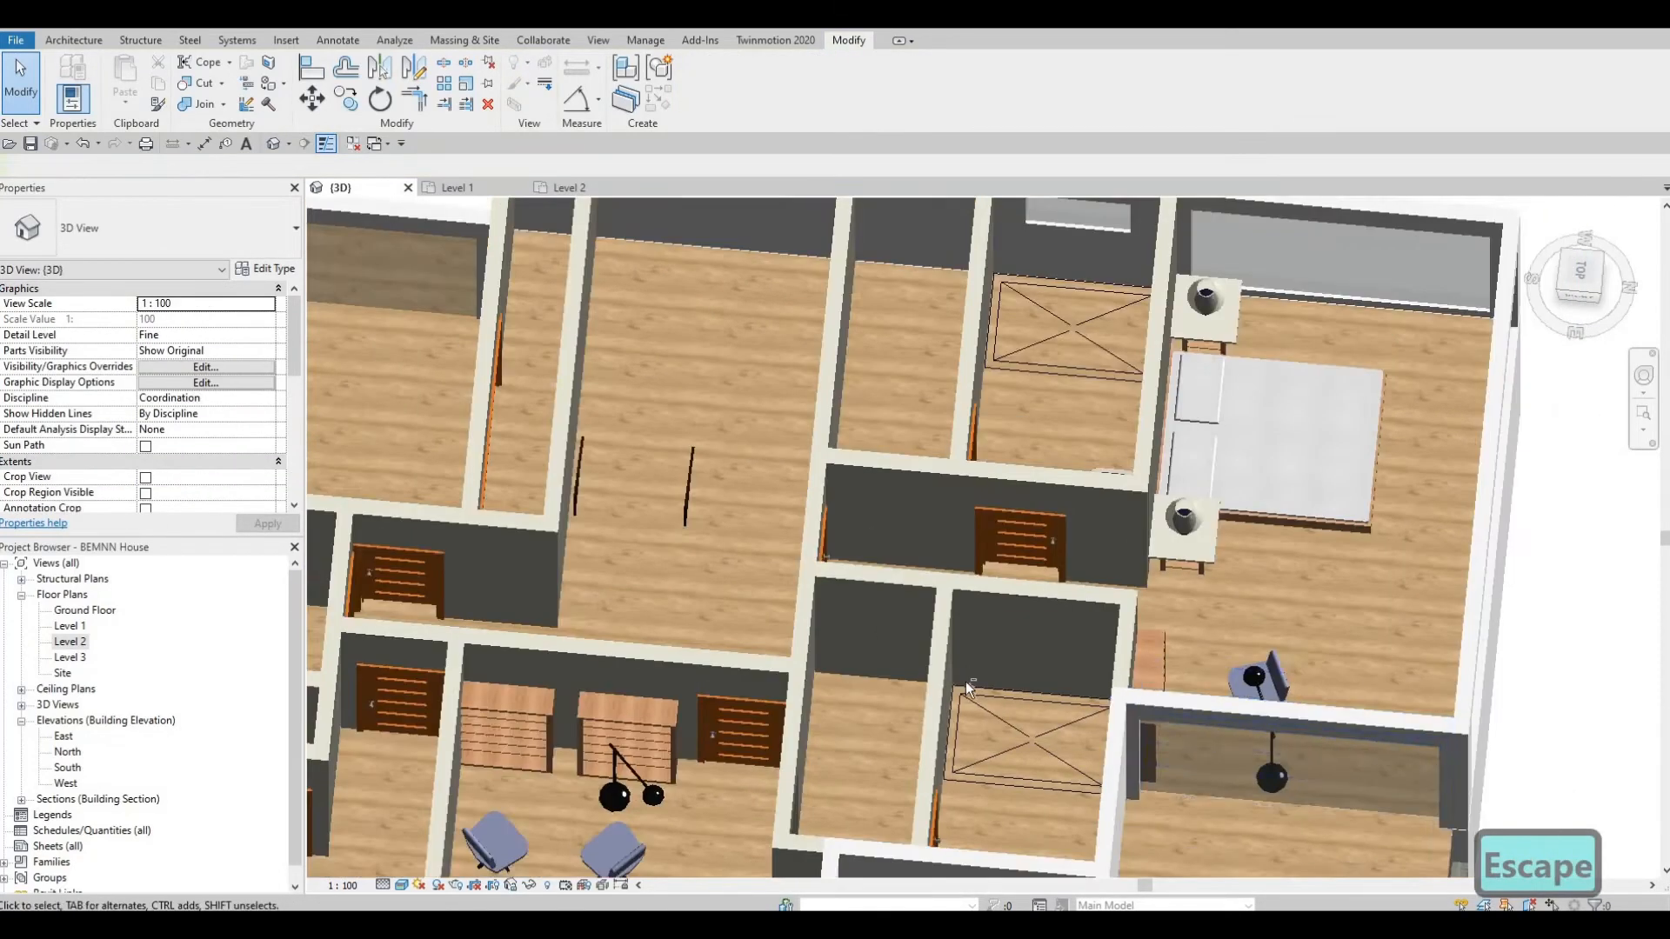
{"action": "middle_click_drag", "start_coordinate": [1145, 567], "coordinate": [758, 286], "text": "shift"}
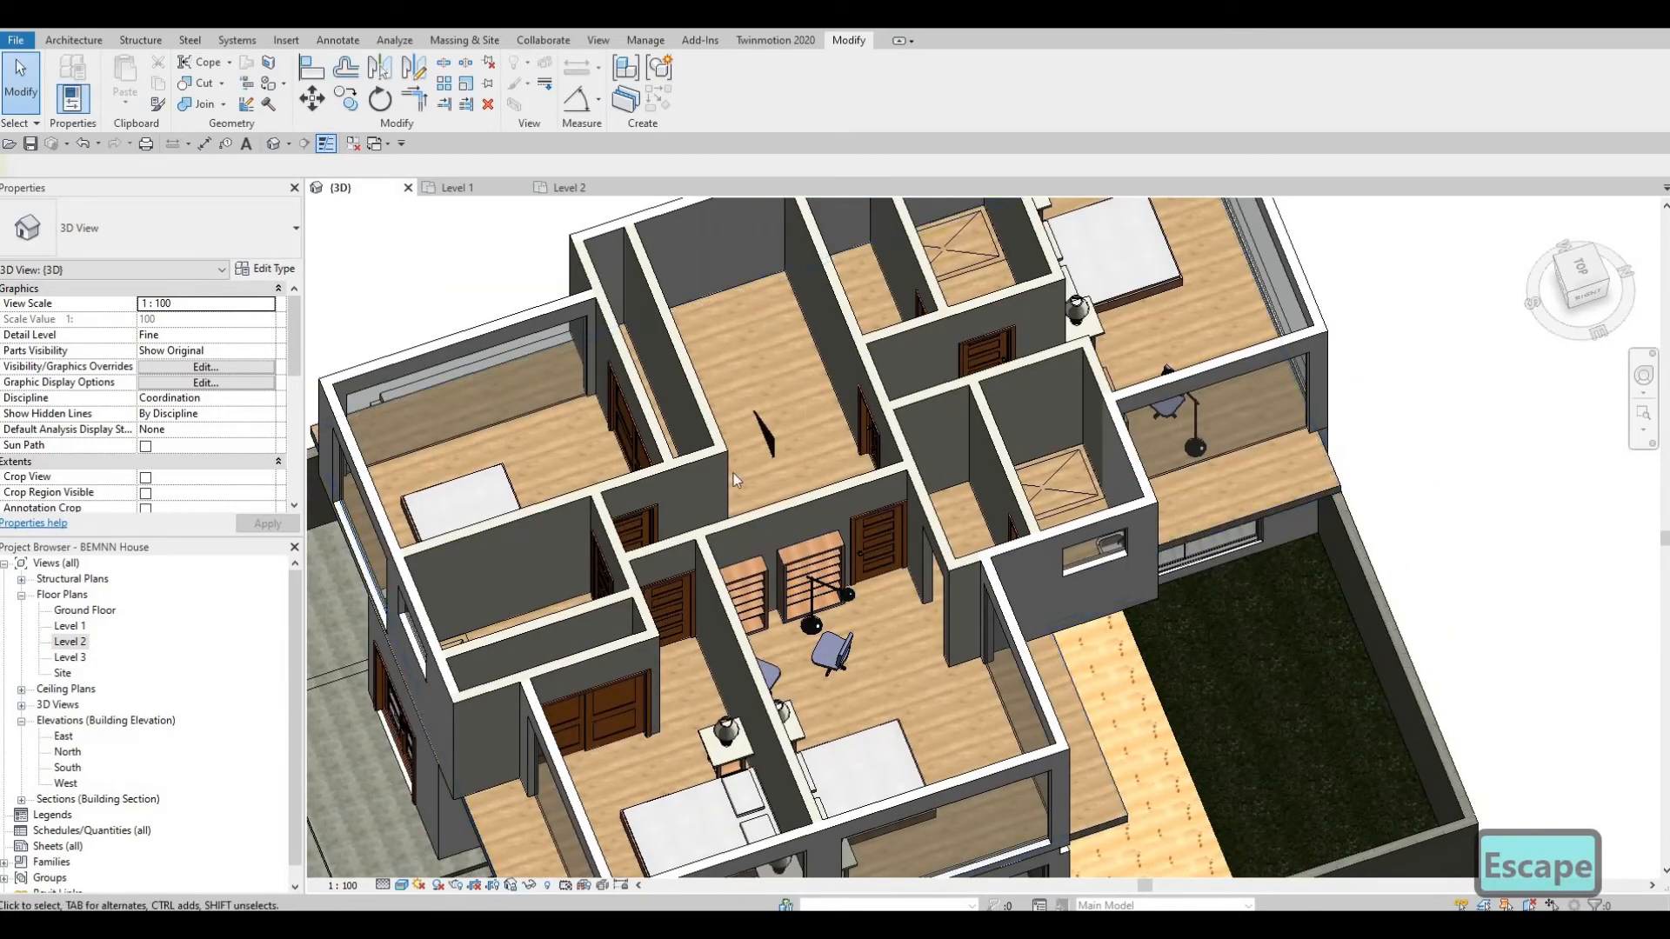
- Open the Level 2 floor plan and start editing the boundary of the FLOOR 5 floor
{"action": "left_click", "coordinate": [80, 644]}
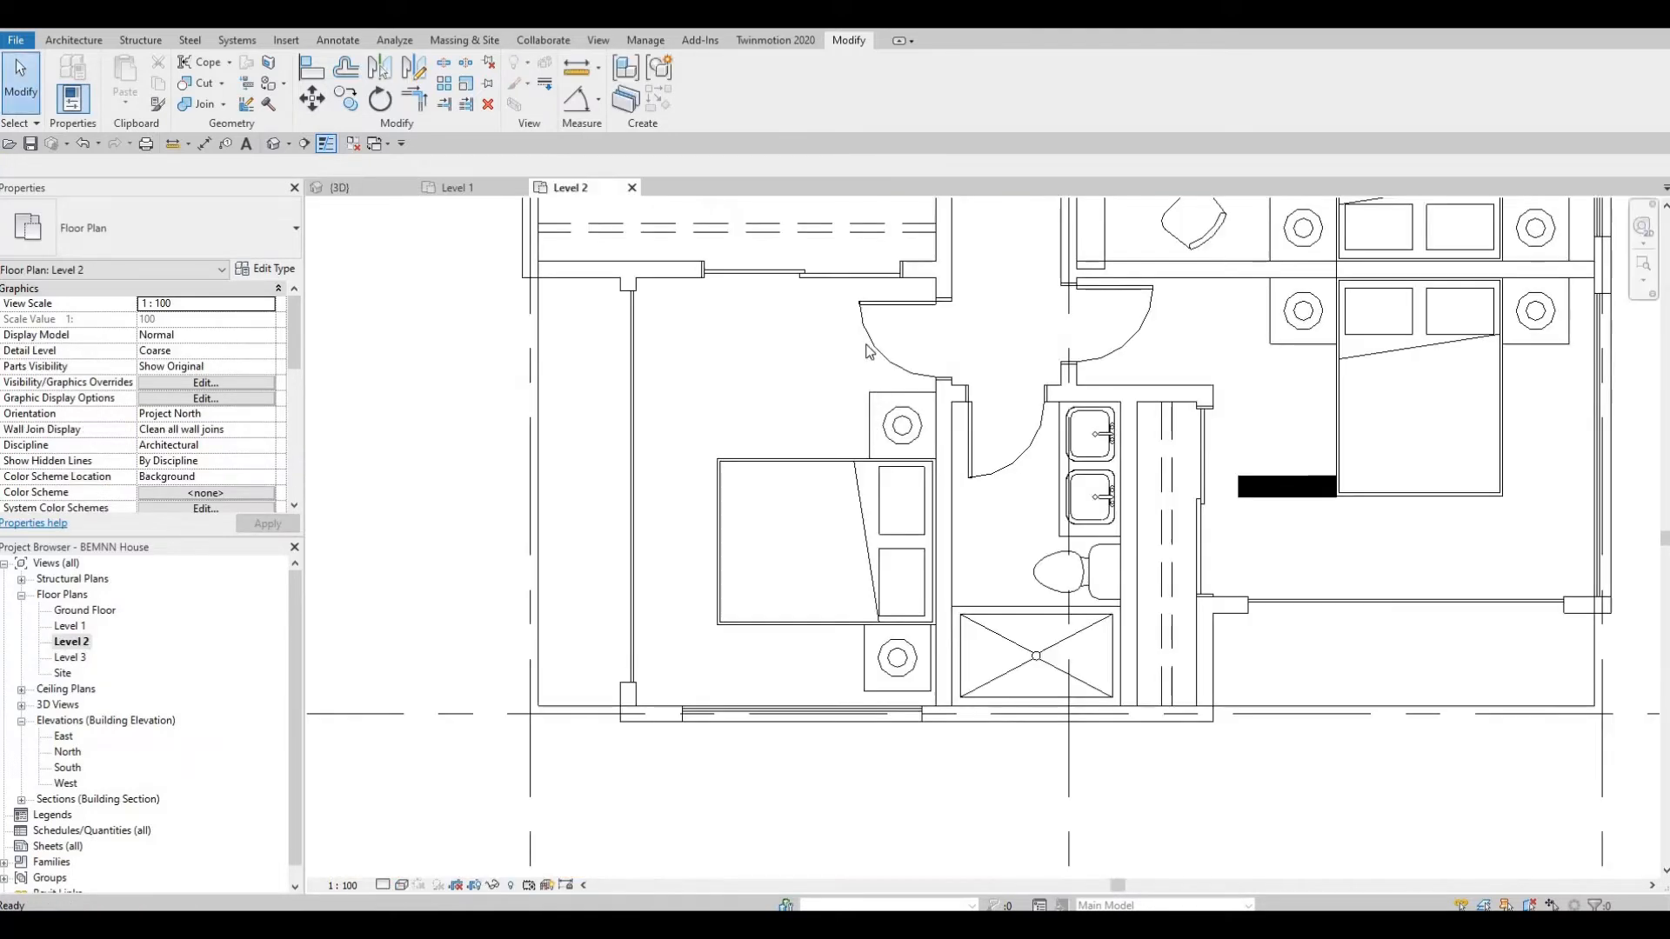
{"action": "scroll", "coordinate": [870, 352], "scroll_direction": "down", "scroll_amount": 4}
{"action": "middle_click_drag", "start_coordinate": [871, 358], "coordinate": [822, 669]}
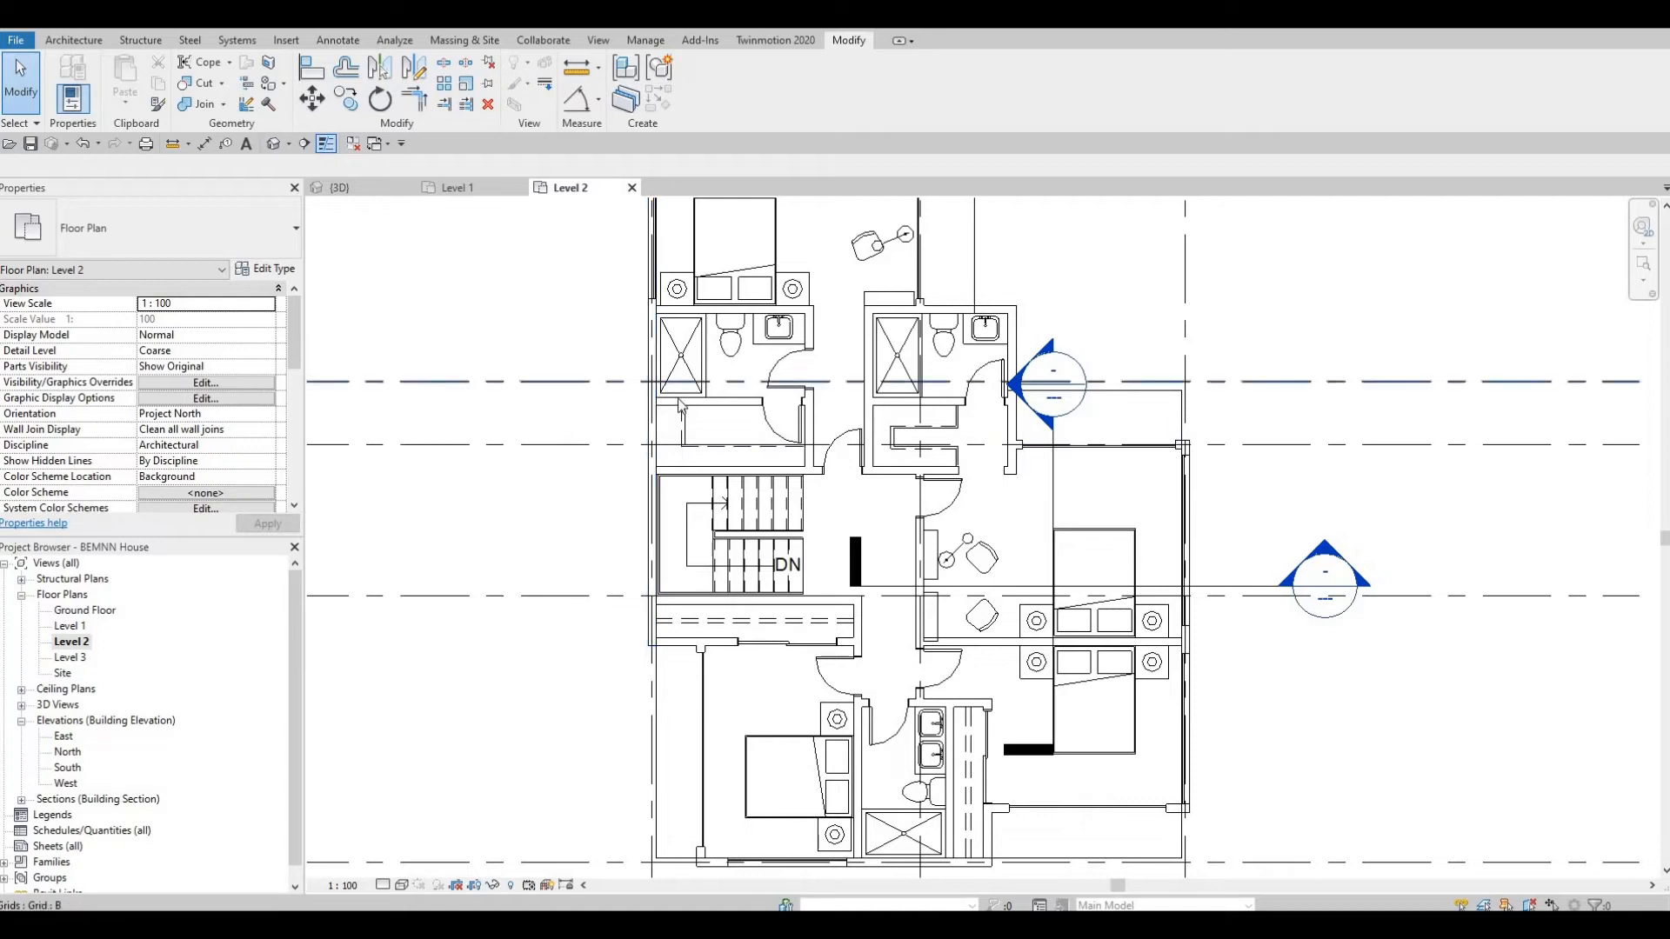
{"action": "left_click", "coordinate": [1146, 393]}
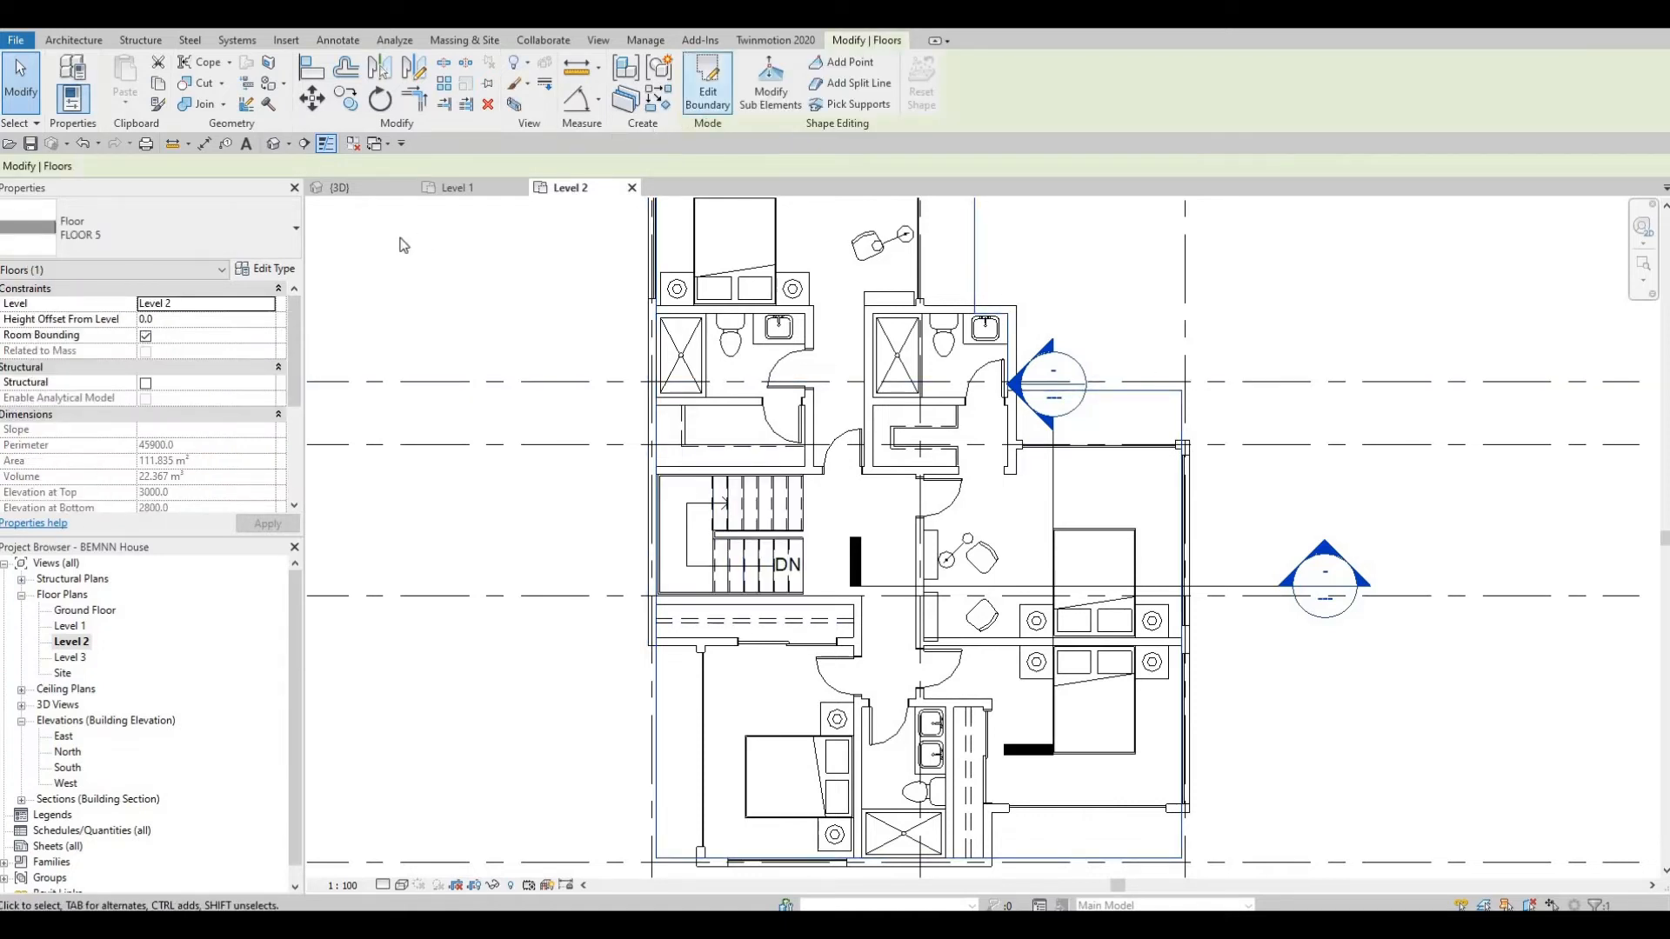
{"action": "left_click", "coordinate": [713, 89]}
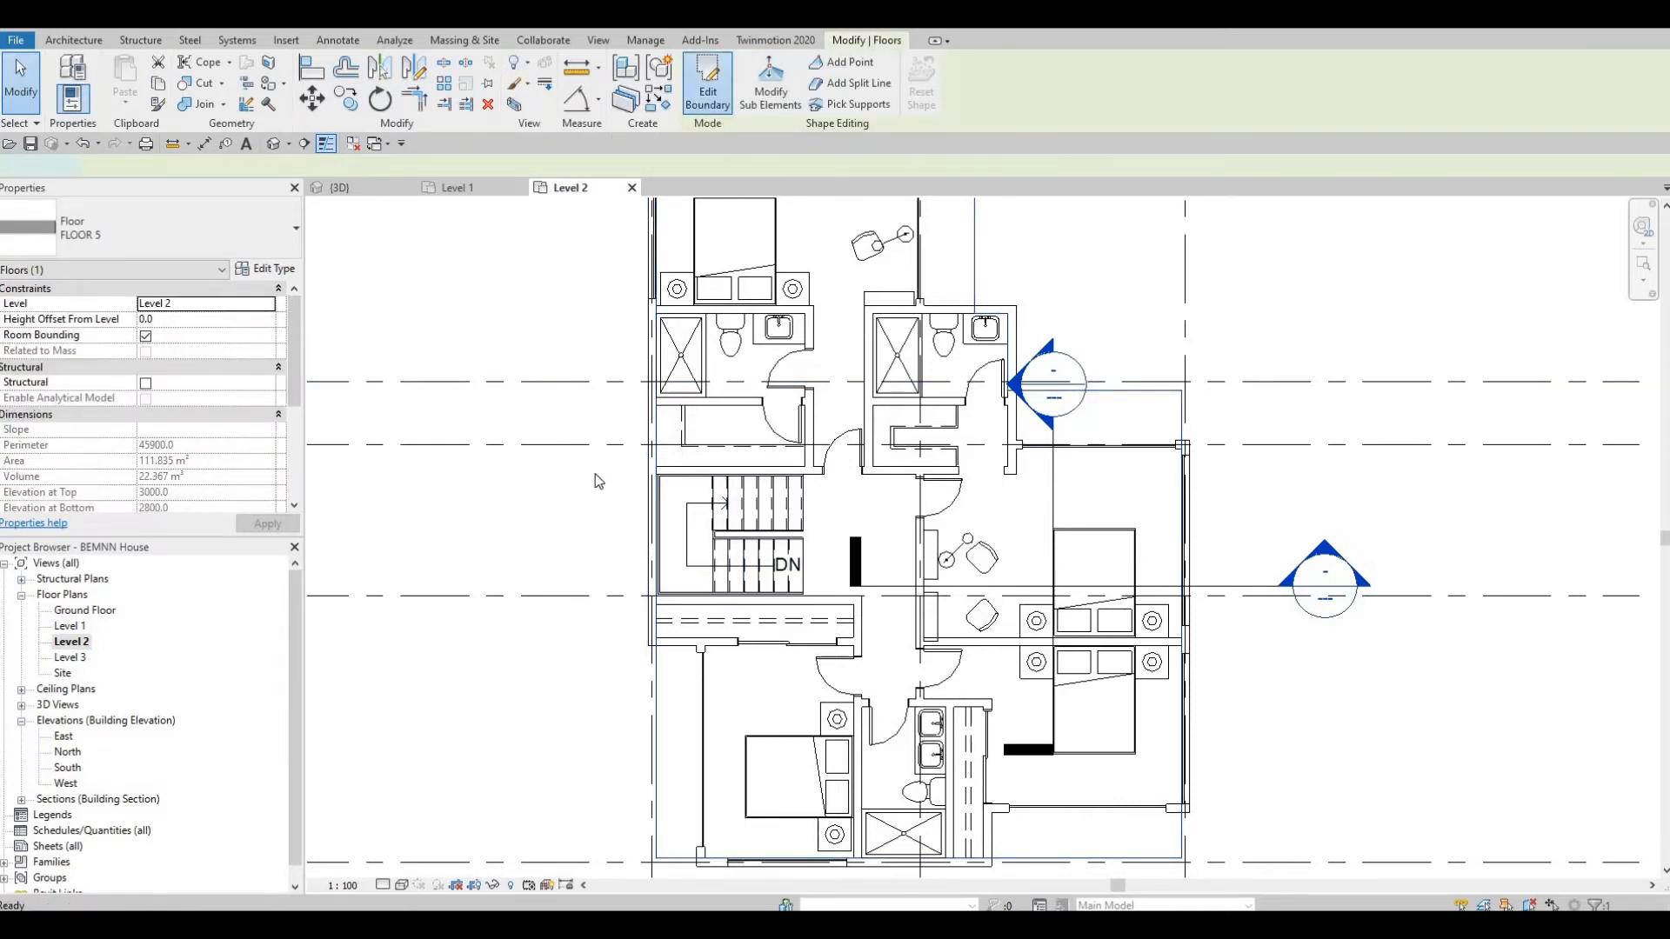
- Add floor boundary lines along the stair's open end and along the wall faces above and below the stair
{"action": "scroll", "coordinate": [865, 641], "scroll_direction": "up", "scroll_amount": 2}
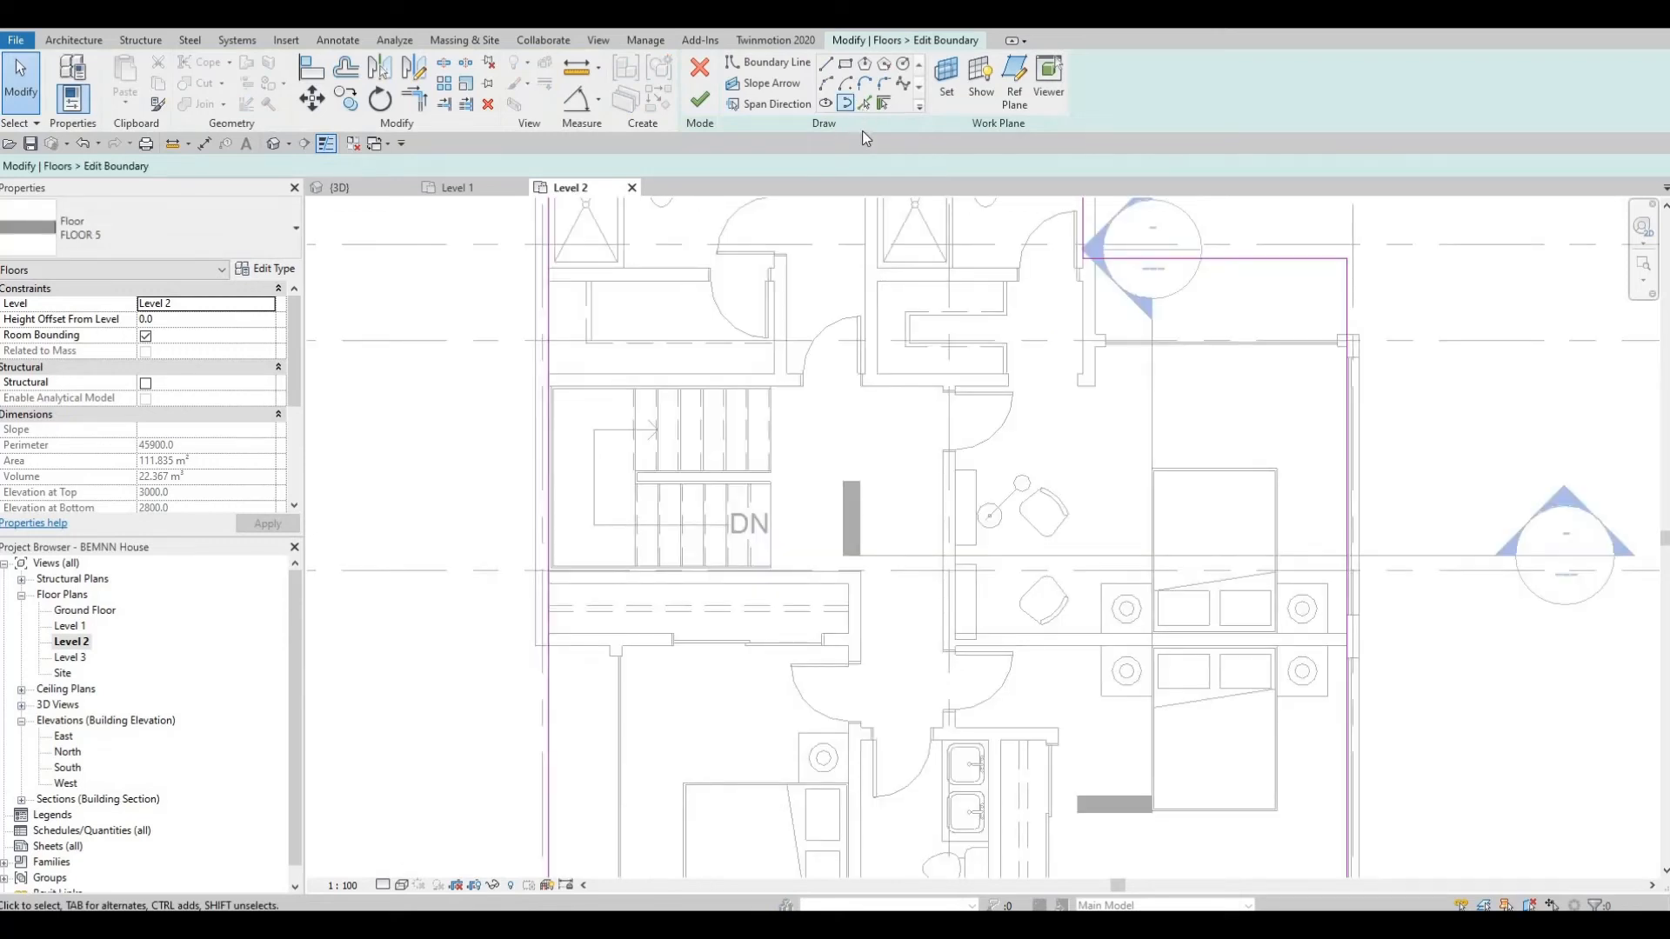
{"action": "scroll", "coordinate": [775, 423], "scroll_direction": "up", "scroll_amount": 2}
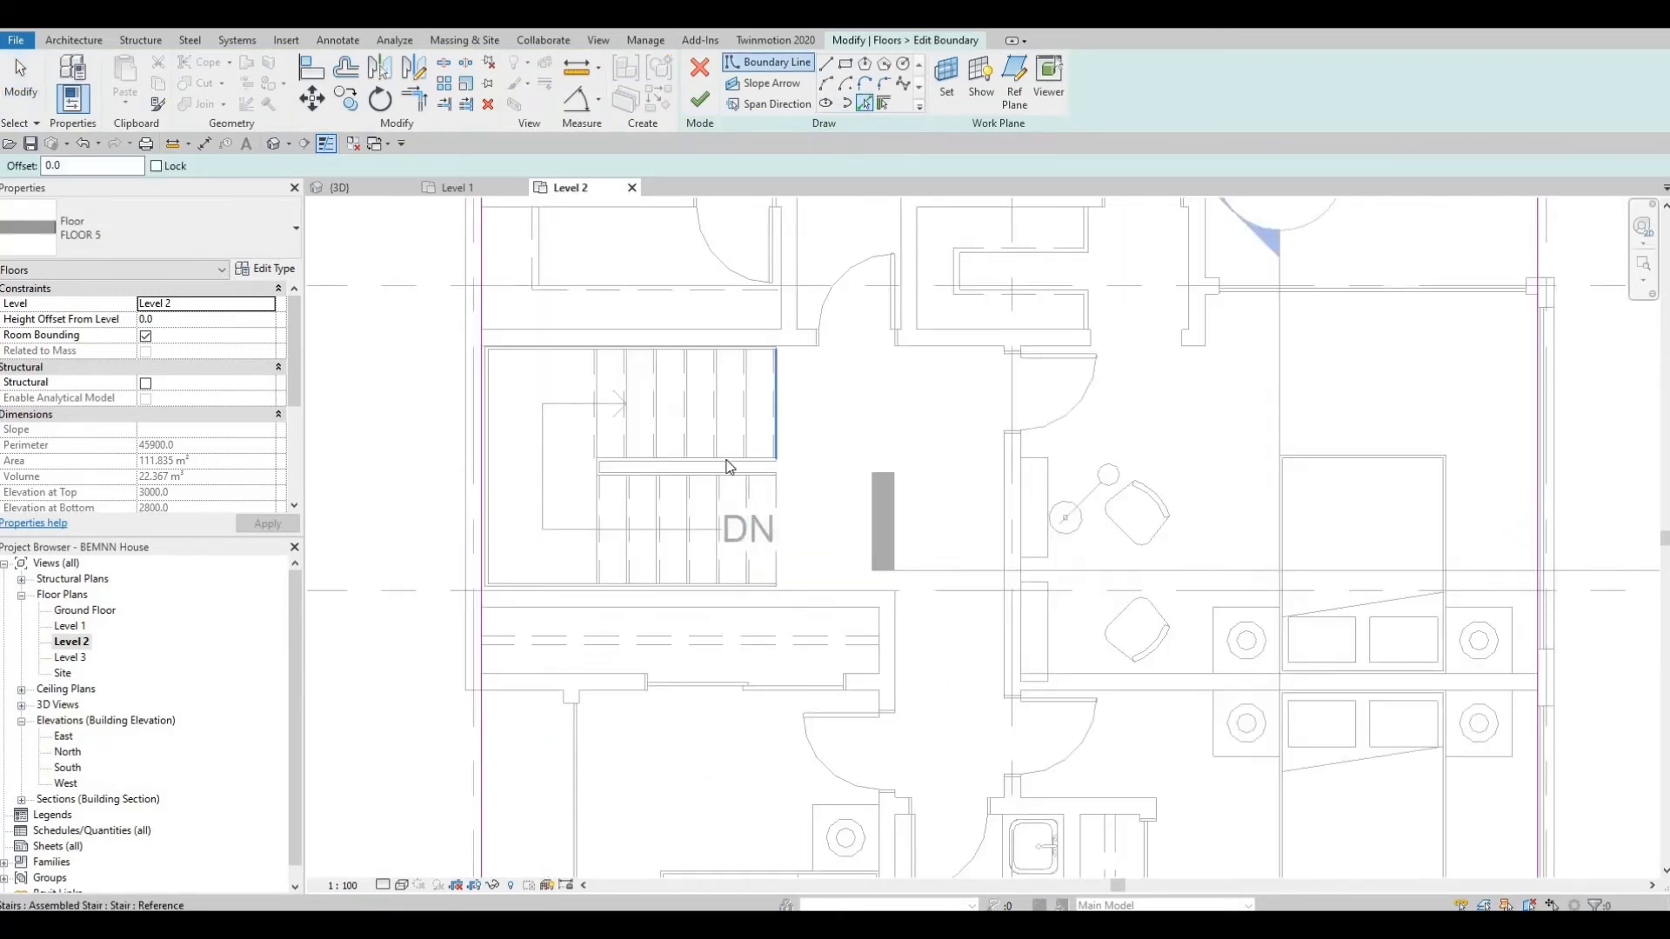
{"action": "key", "text": "Escape"}
{"action": "key", "text": "Escape"}
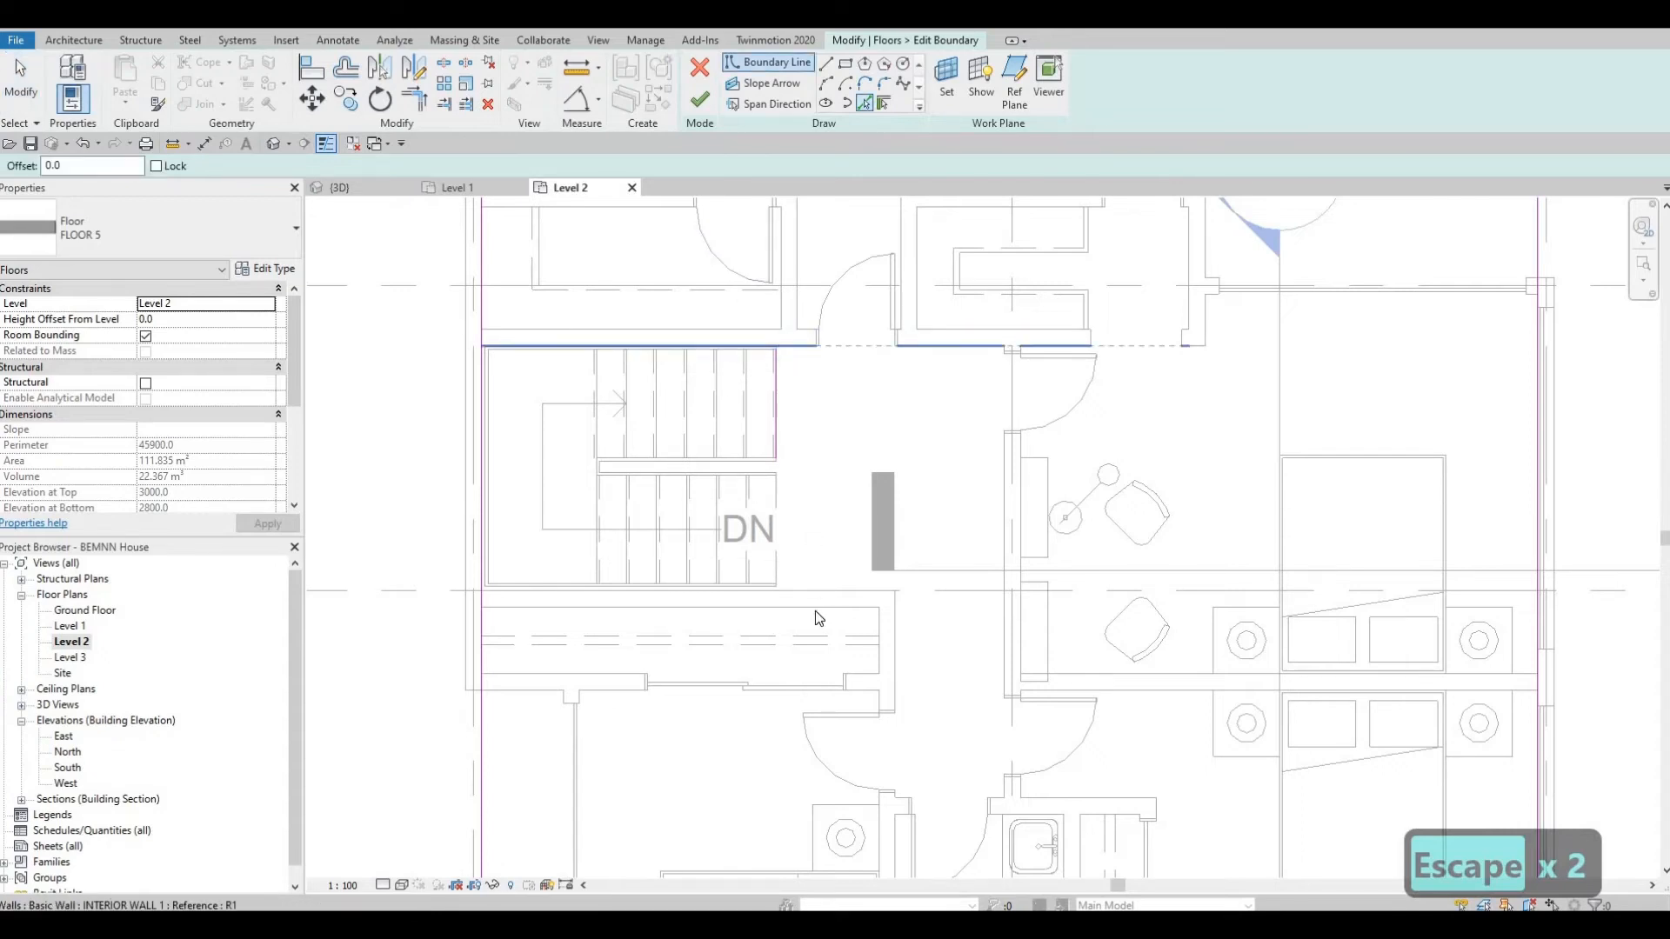
{"action": "left_click", "coordinate": [791, 589]}
{"action": "key", "text": "Escape"}
{"action": "key", "text": "Escape"}
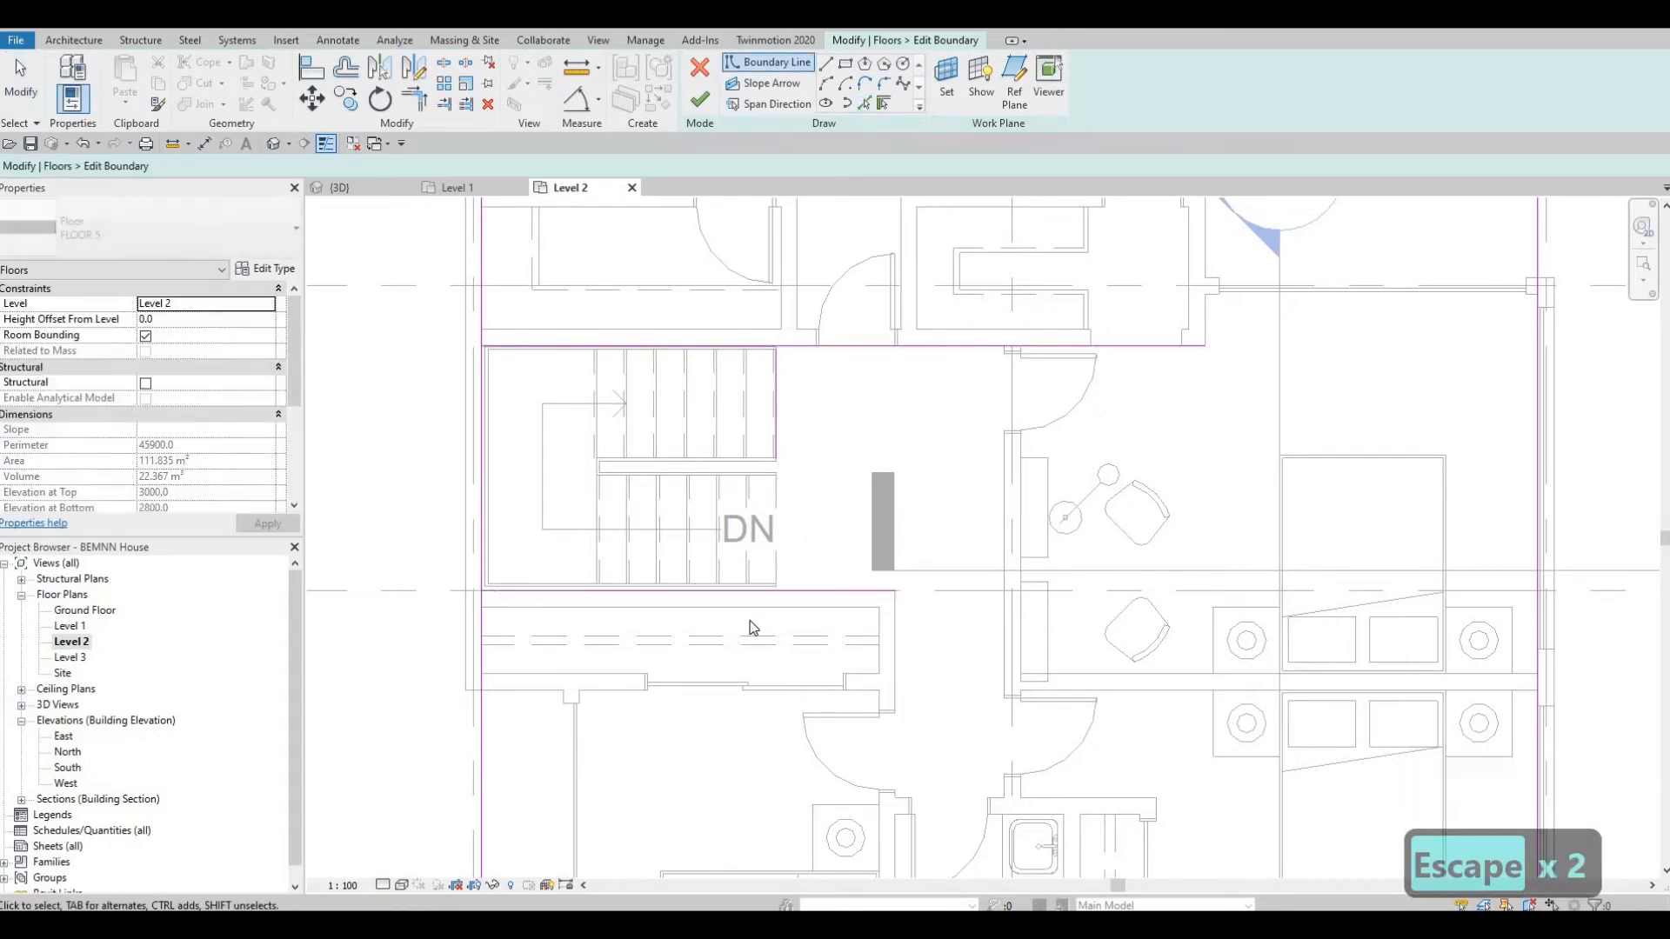
- Trim the new boundary lines into corners around the stair and join the upper one to the floor's left boundary line
{"action": "key", "text": "Escape"}
{"action": "key", "text": "t"}
{"action": "key", "text": "r"}
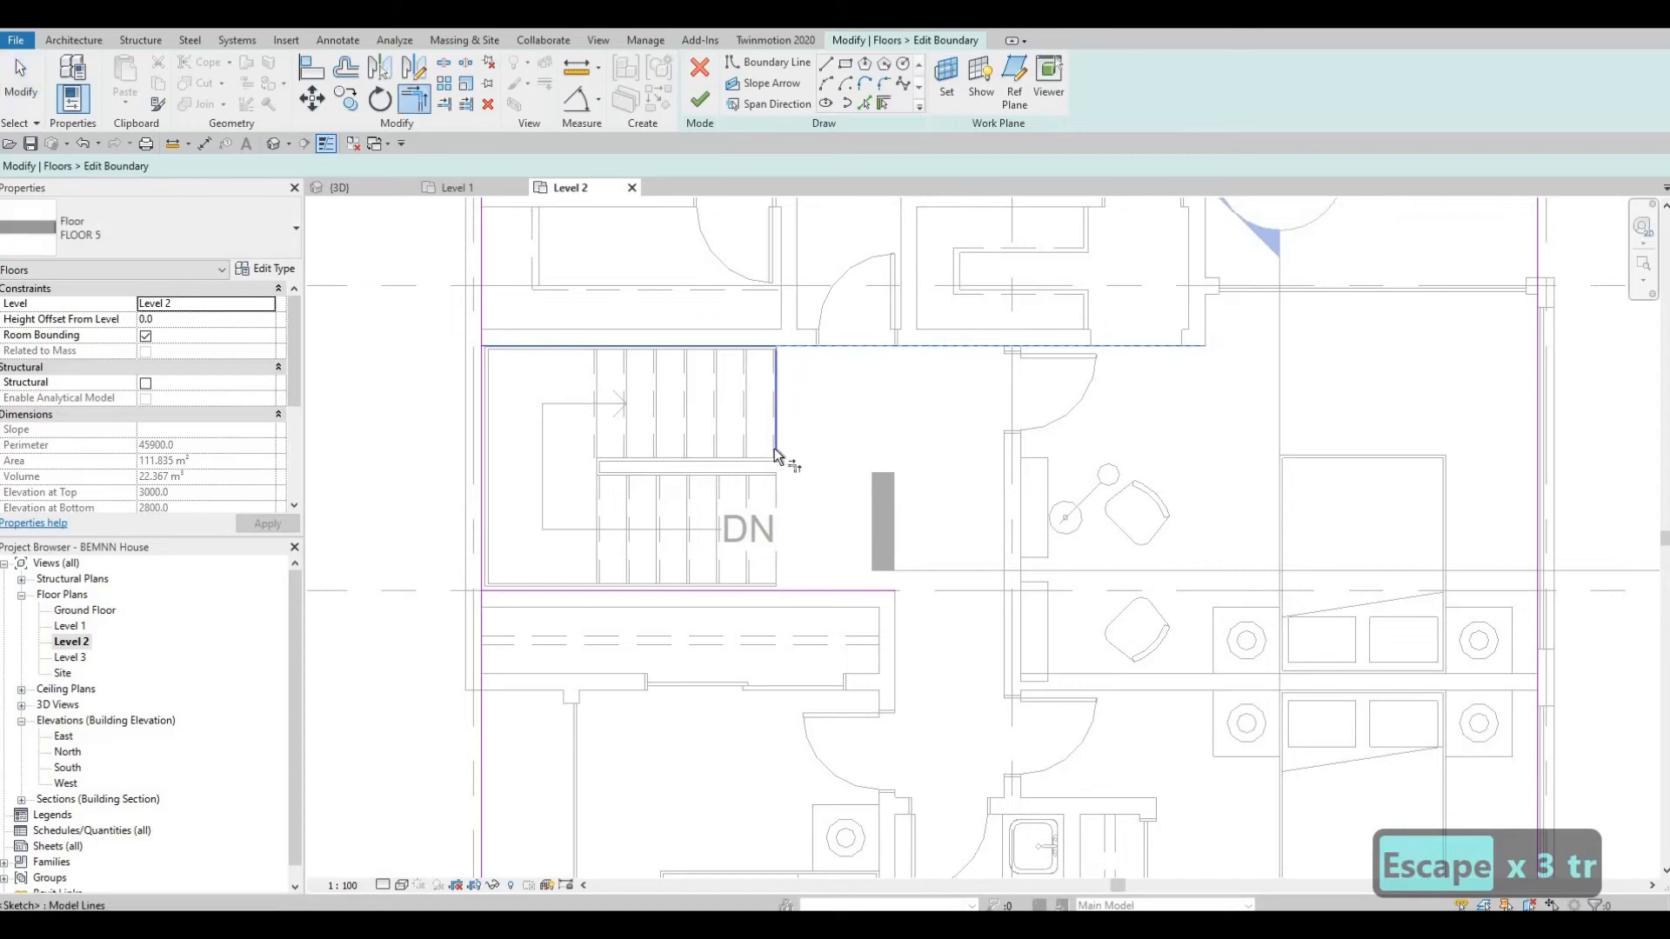
{"action": "left_click", "coordinate": [756, 520]}
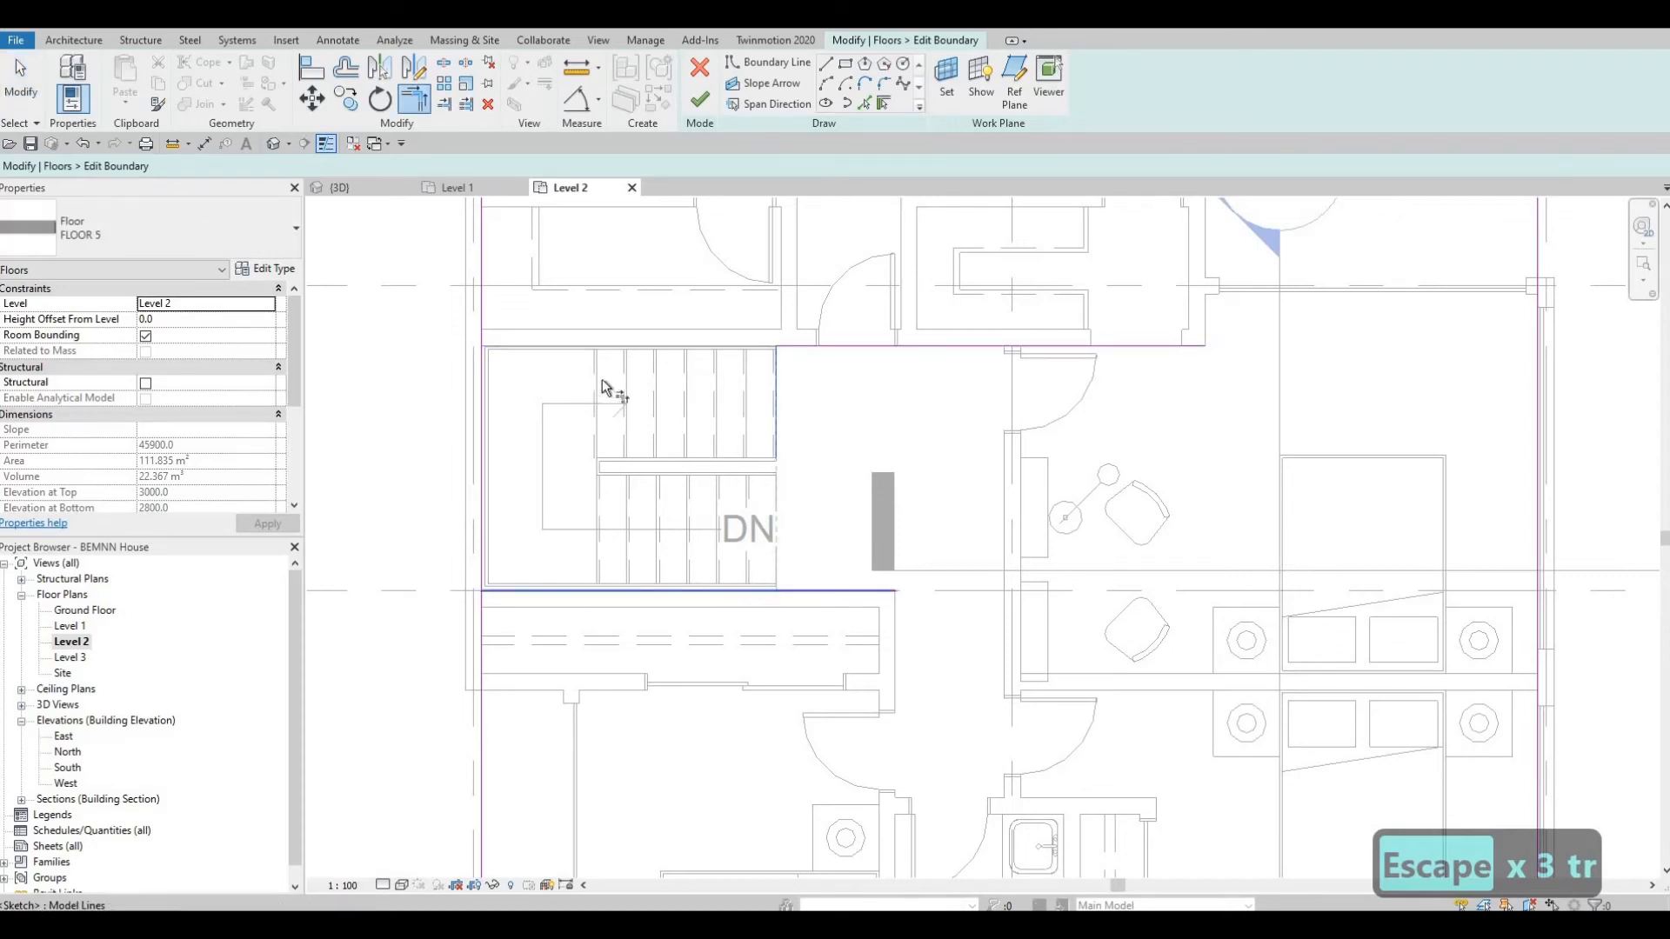
{"action": "left_click", "coordinate": [802, 346]}
{"action": "left_click", "coordinate": [482, 285]}
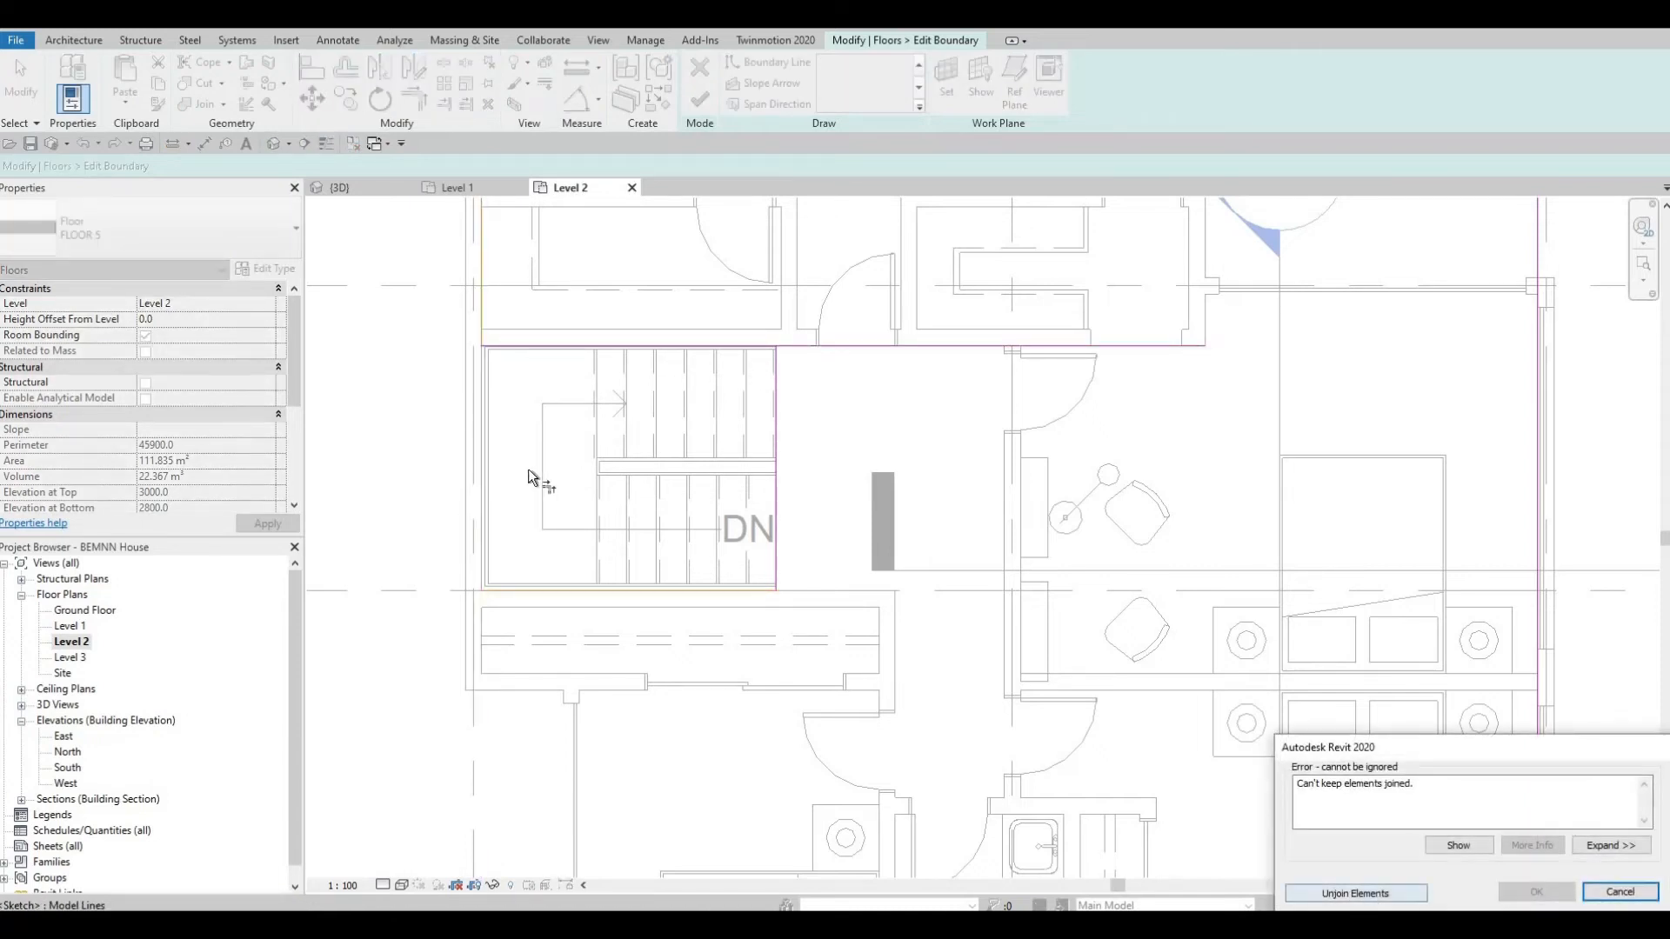
{"action": "key", "text": "Escape"}
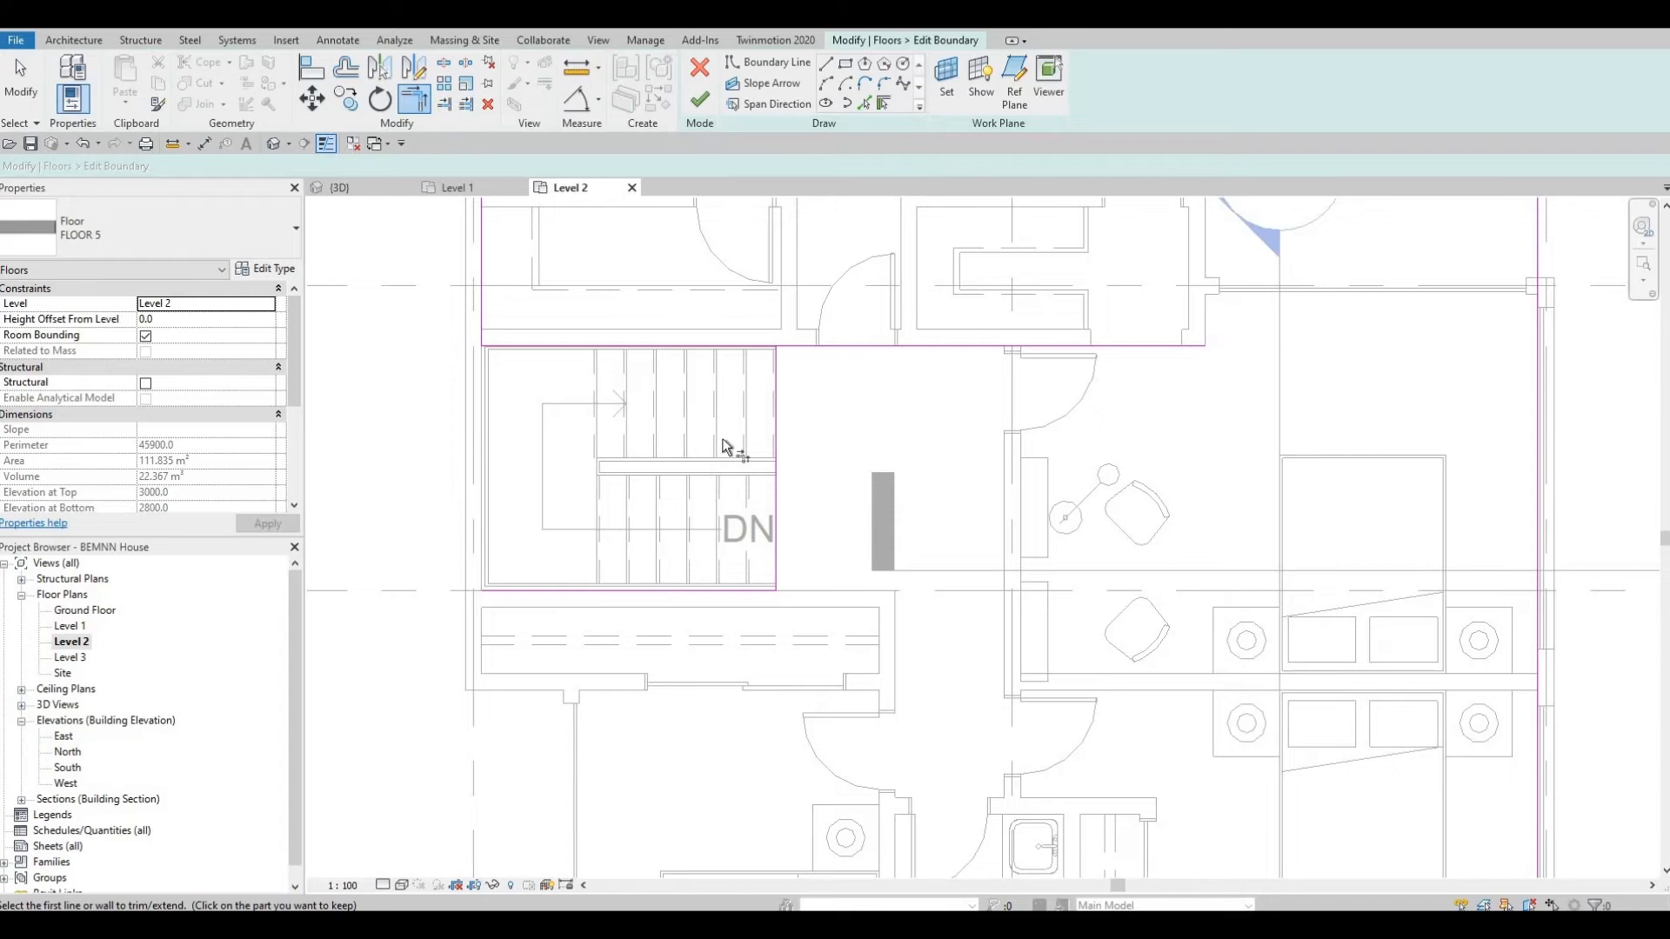
{"action": "left_click", "coordinate": [747, 347]}
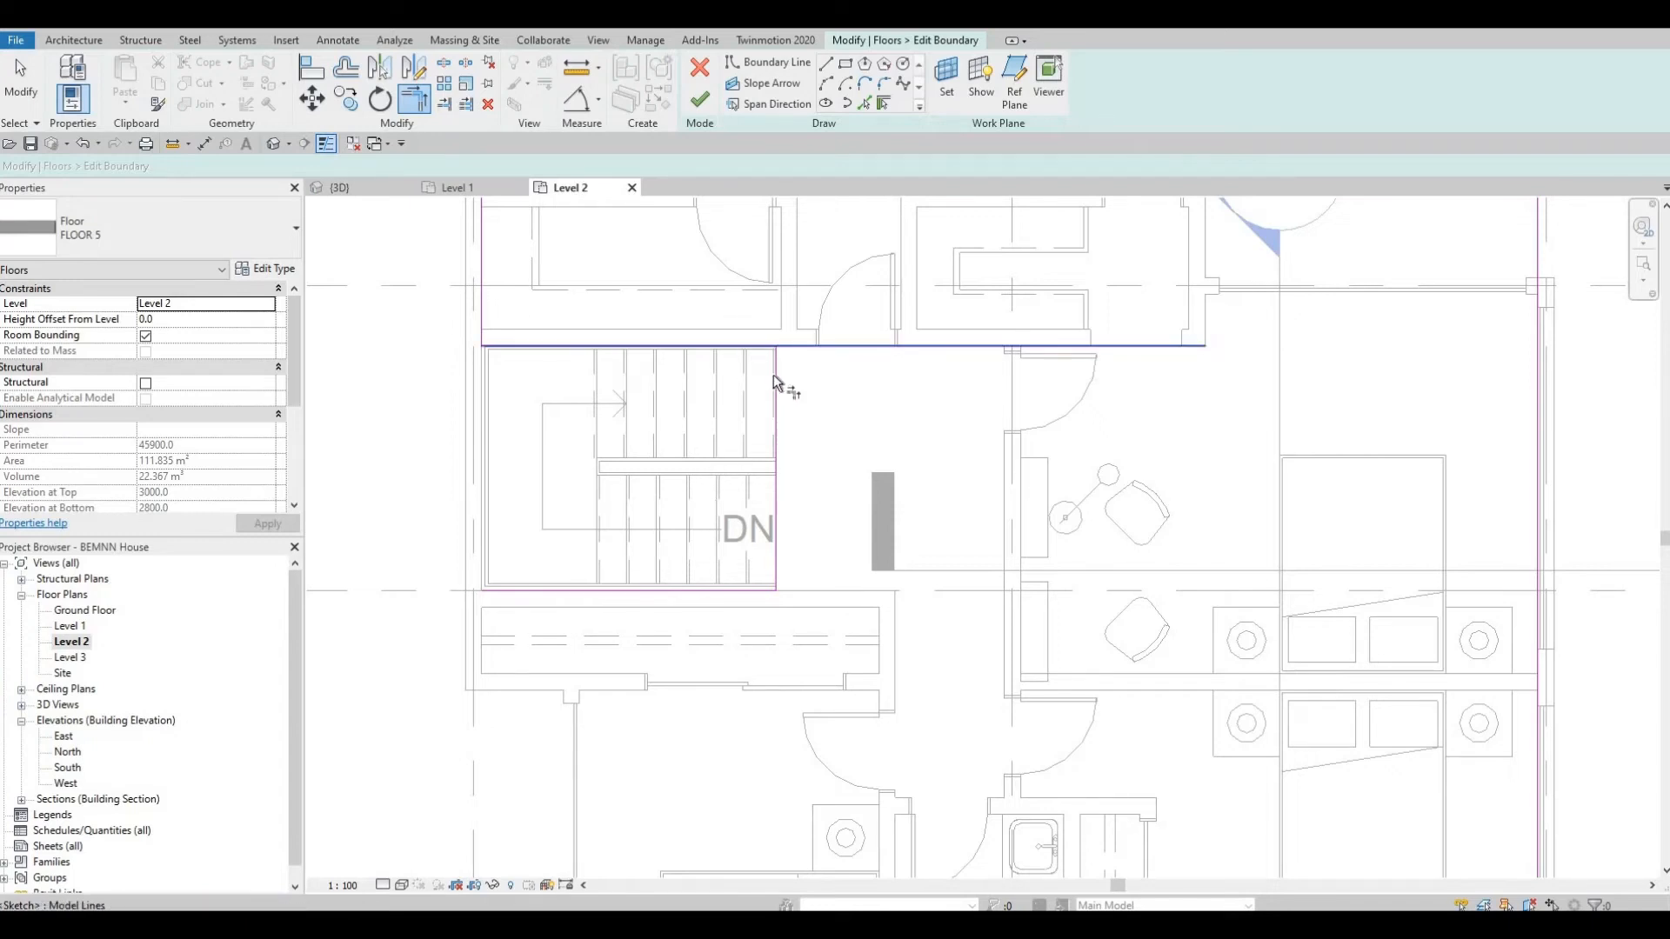
- Draw a 4845 mm vertical boundary line from the stair opening's lower-left corner down to the left end of the lower boundary line
{"action": "scroll", "coordinate": [703, 360], "scroll_direction": "down", "scroll_amount": 2}
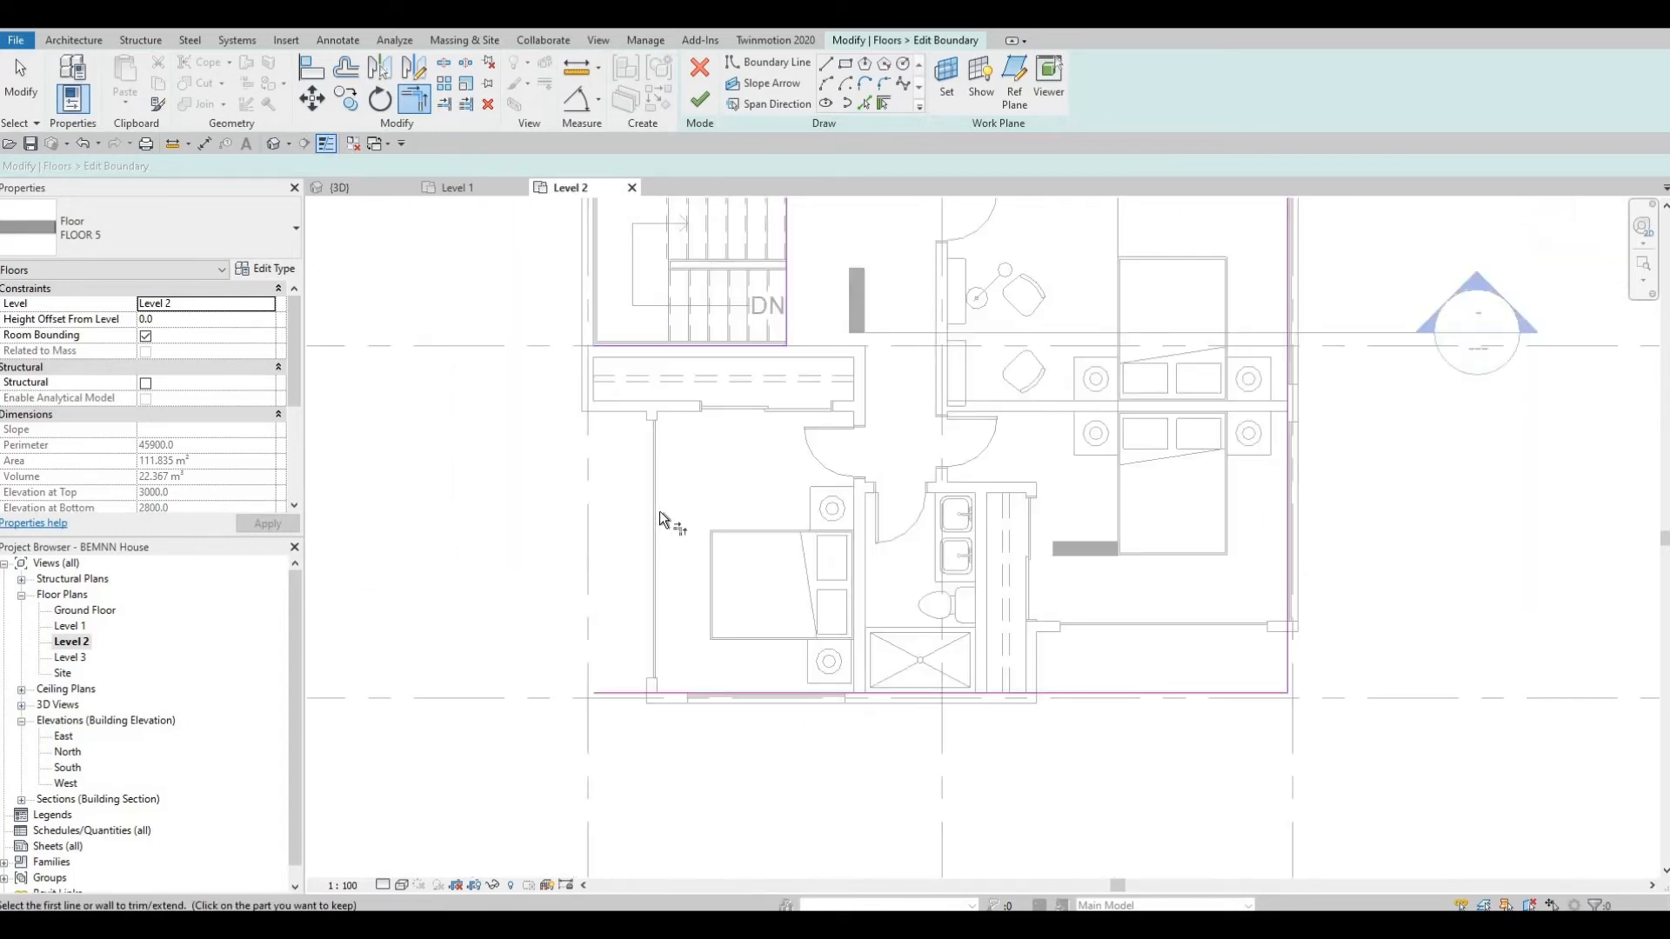
{"action": "middle_click_drag", "start_coordinate": [661, 552], "coordinate": [661, 568]}
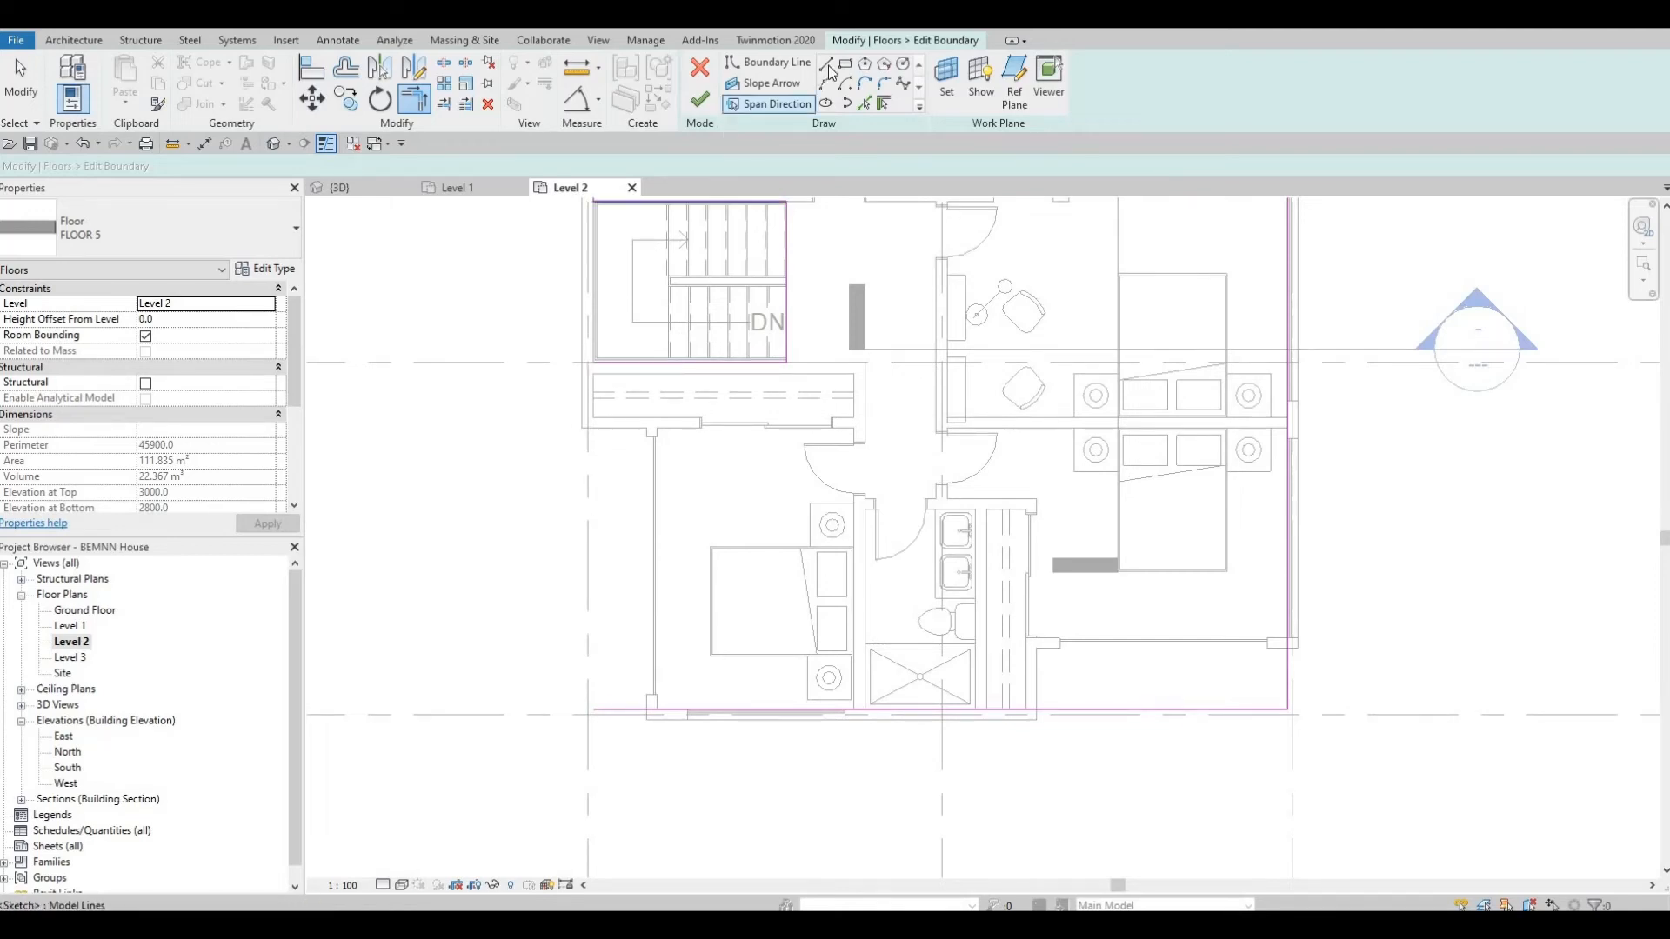
{"action": "left_click", "coordinate": [588, 364]}
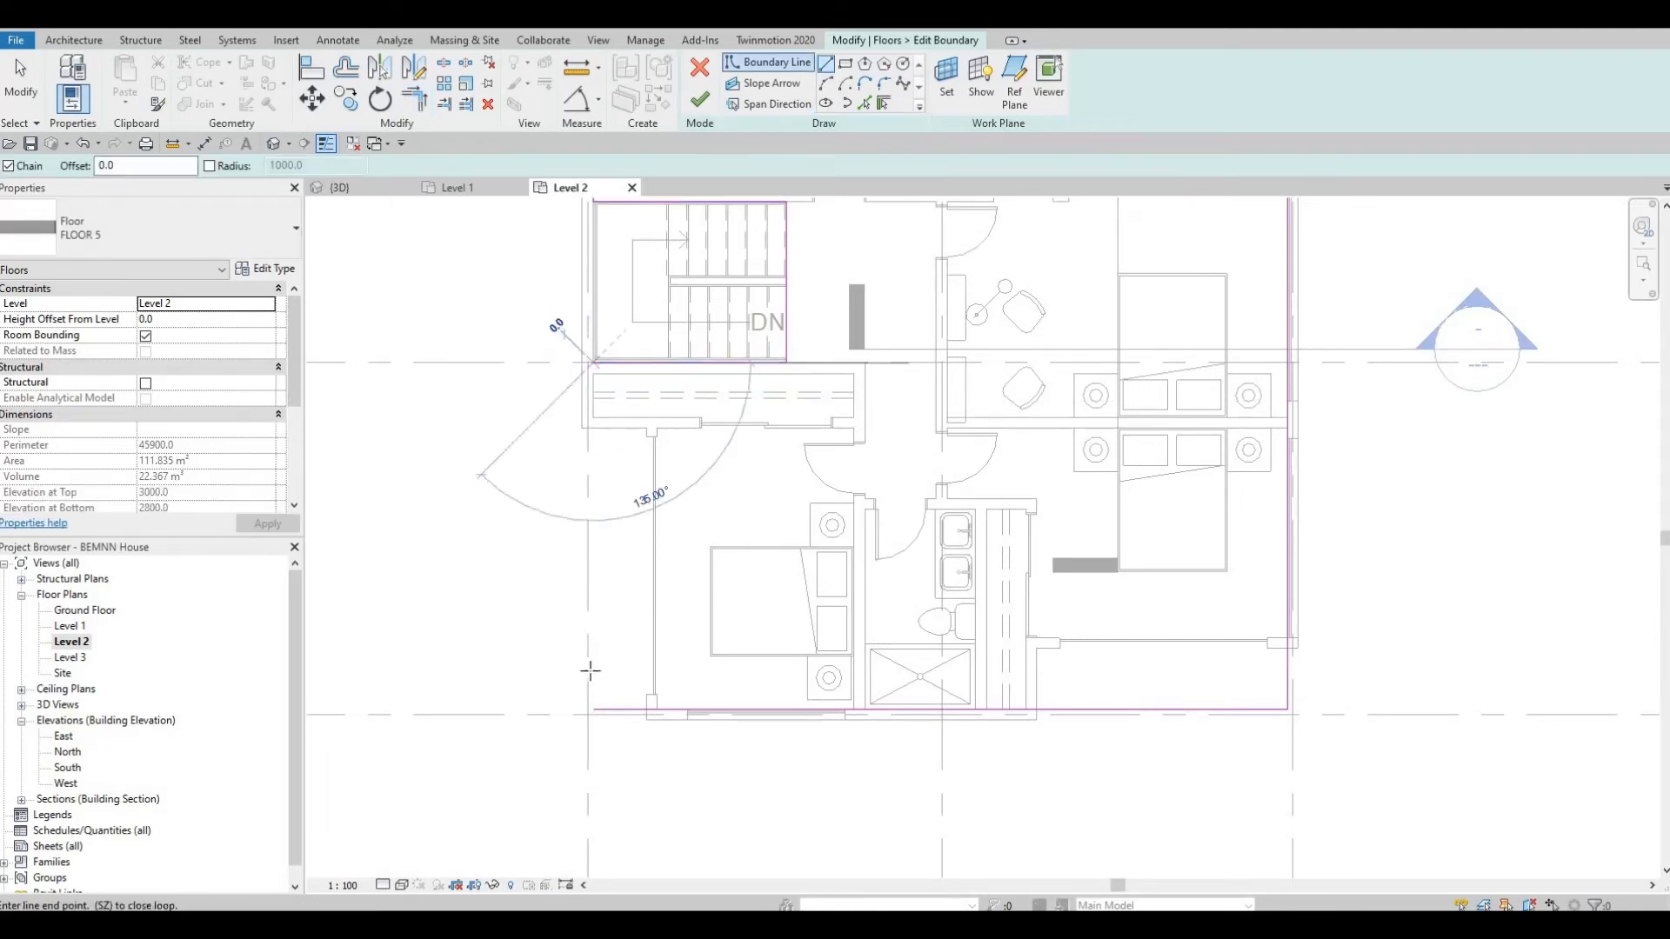
{"action": "left_click", "coordinate": [591, 709]}
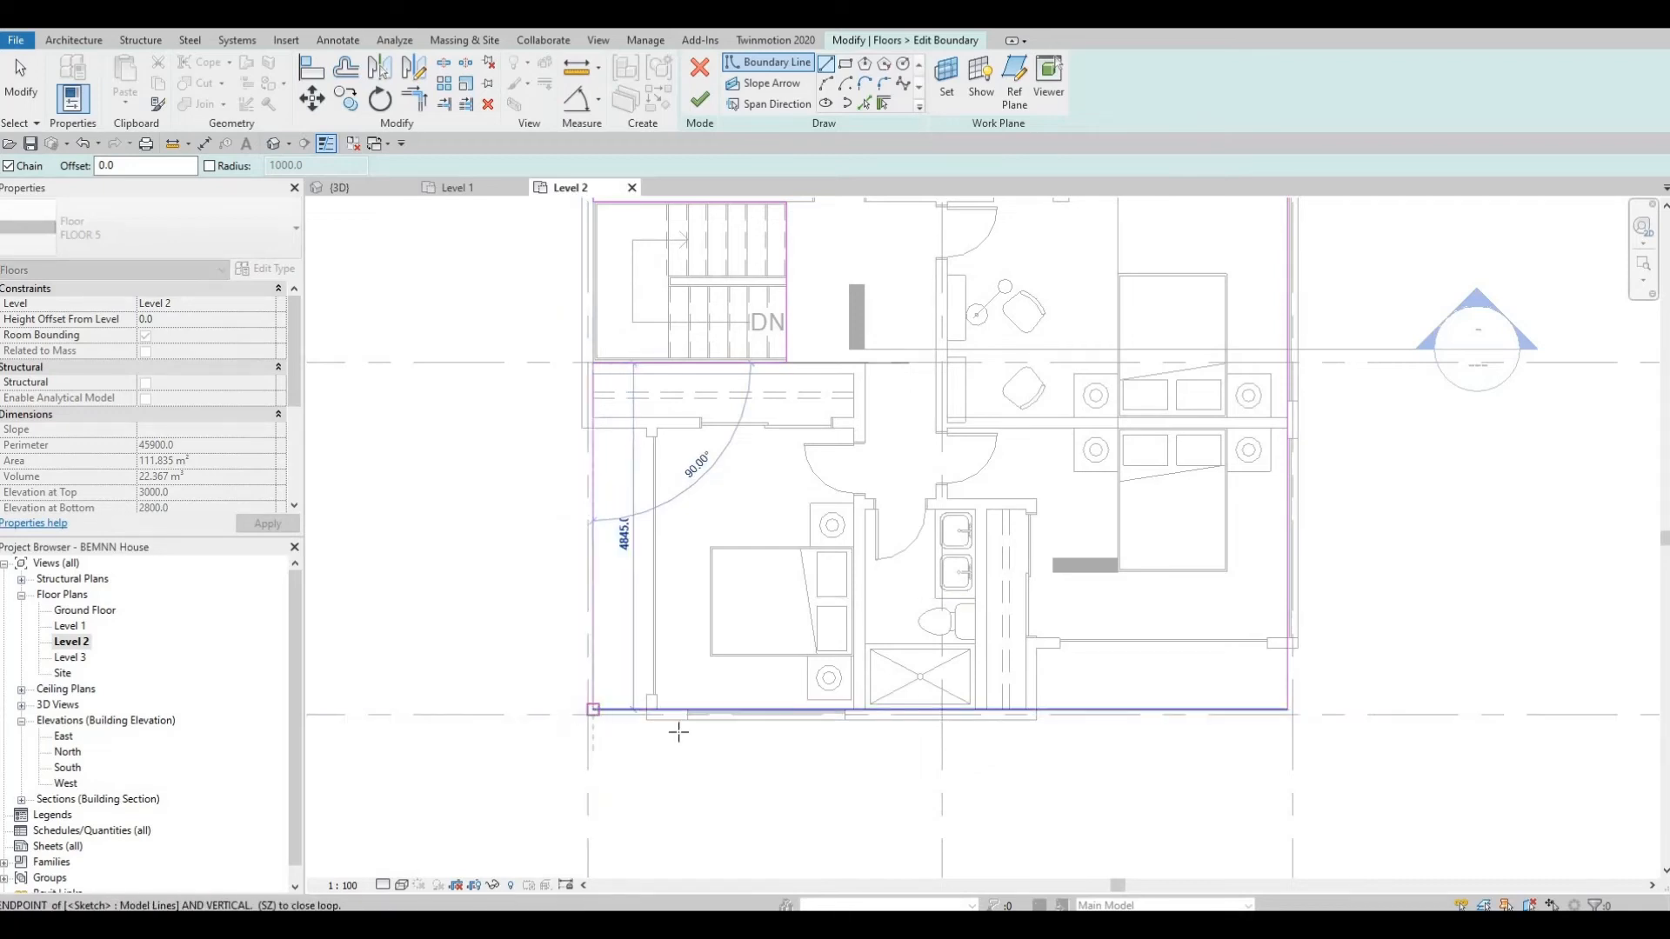
{"action": "key", "text": "grave"}
{"action": "key", "text": "Escape"}
{"action": "key", "text": "Escape"}
- Finish the floor's boundary edit and inspect the stair opening in the 3D view
{"action": "middle_click_drag", "start_coordinate": [704, 383], "coordinate": [671, 609]}
{"action": "scroll", "coordinate": [747, 298], "scroll_direction": "down", "scroll_amount": 1}
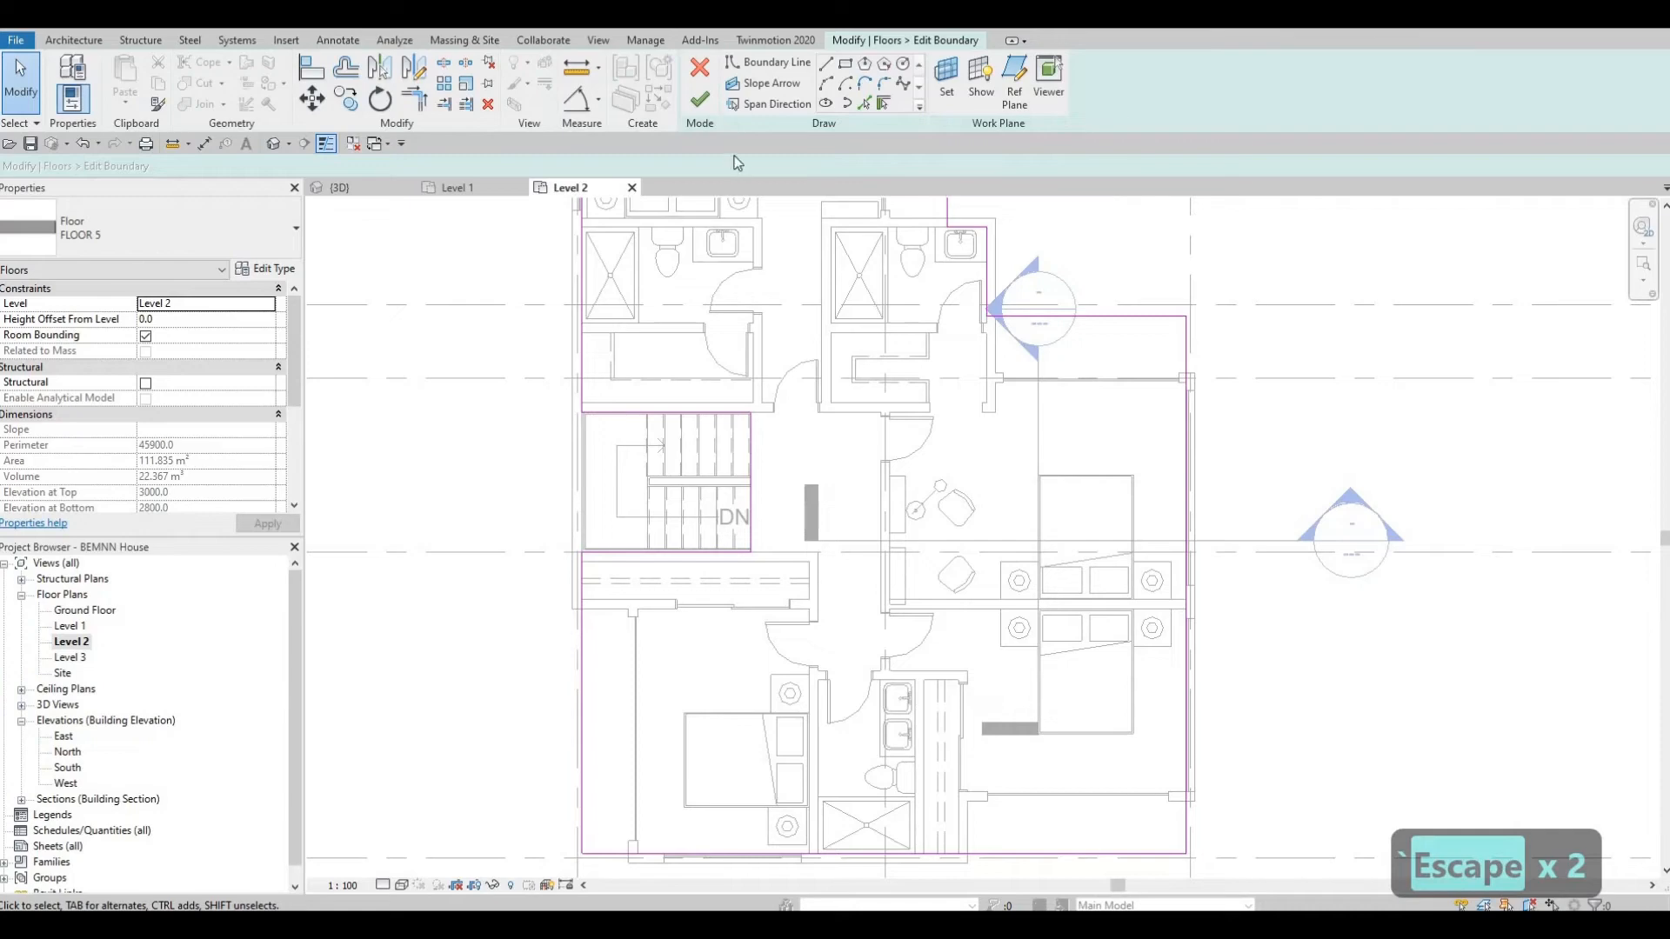
{"action": "left_click", "coordinate": [701, 99]}
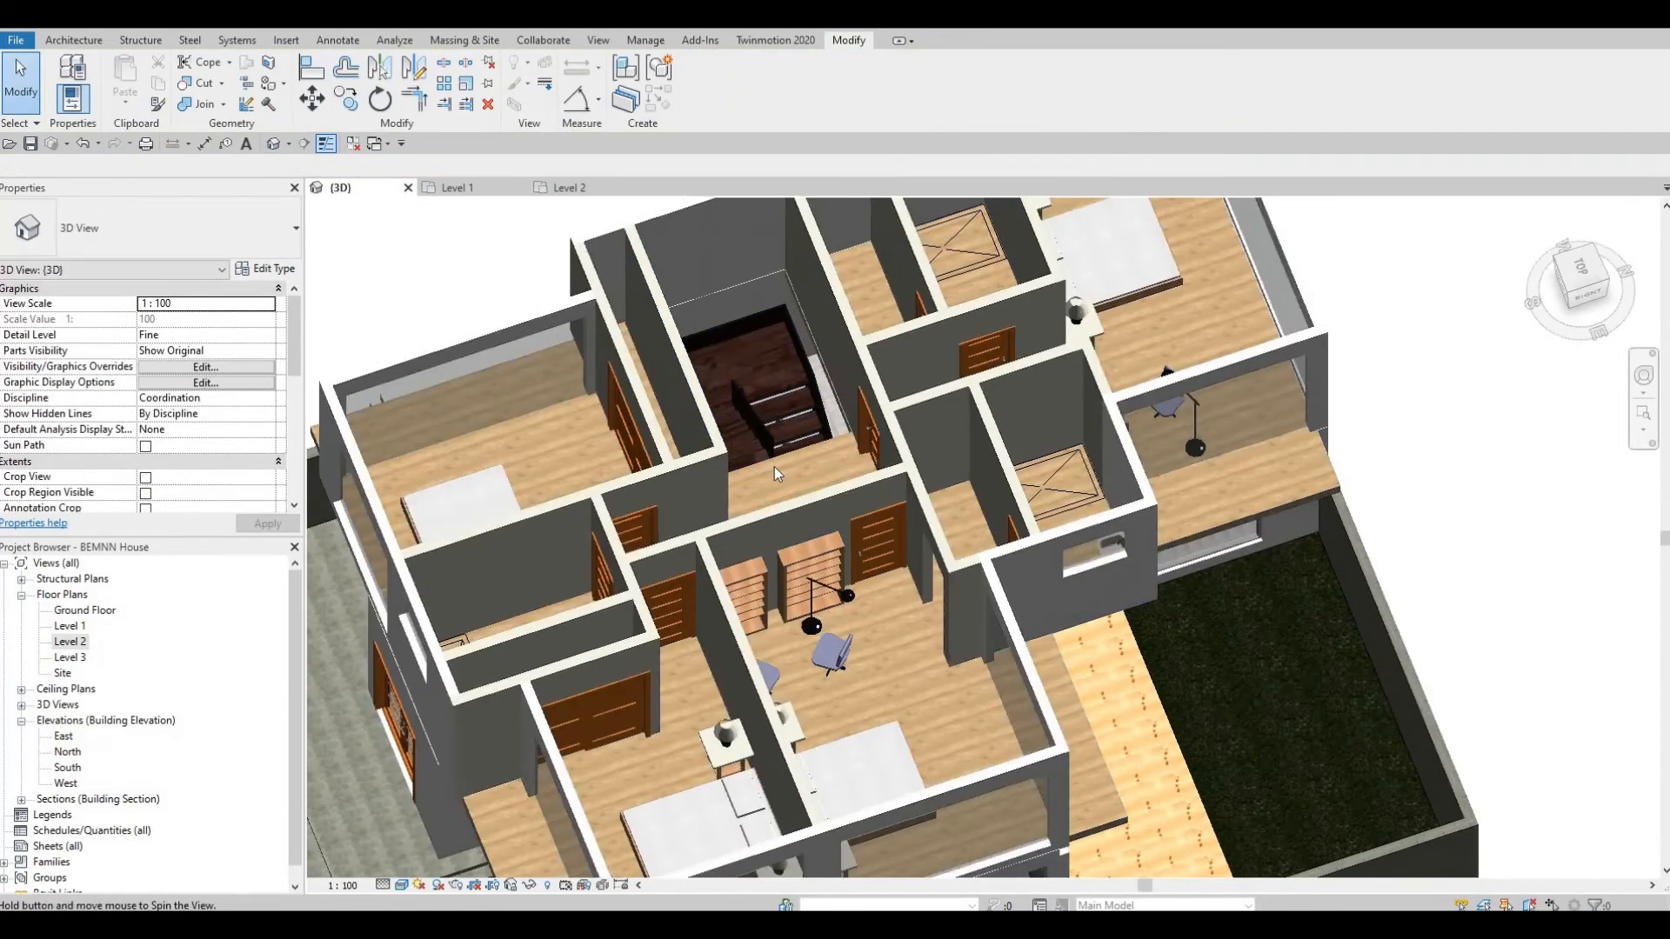
{"action": "middle_click_drag", "start_coordinate": [774, 467], "coordinate": [657, 248], "text": "shift"}
{"action": "scroll", "coordinate": [658, 248], "scroll_direction": "up", "scroll_amount": 6}
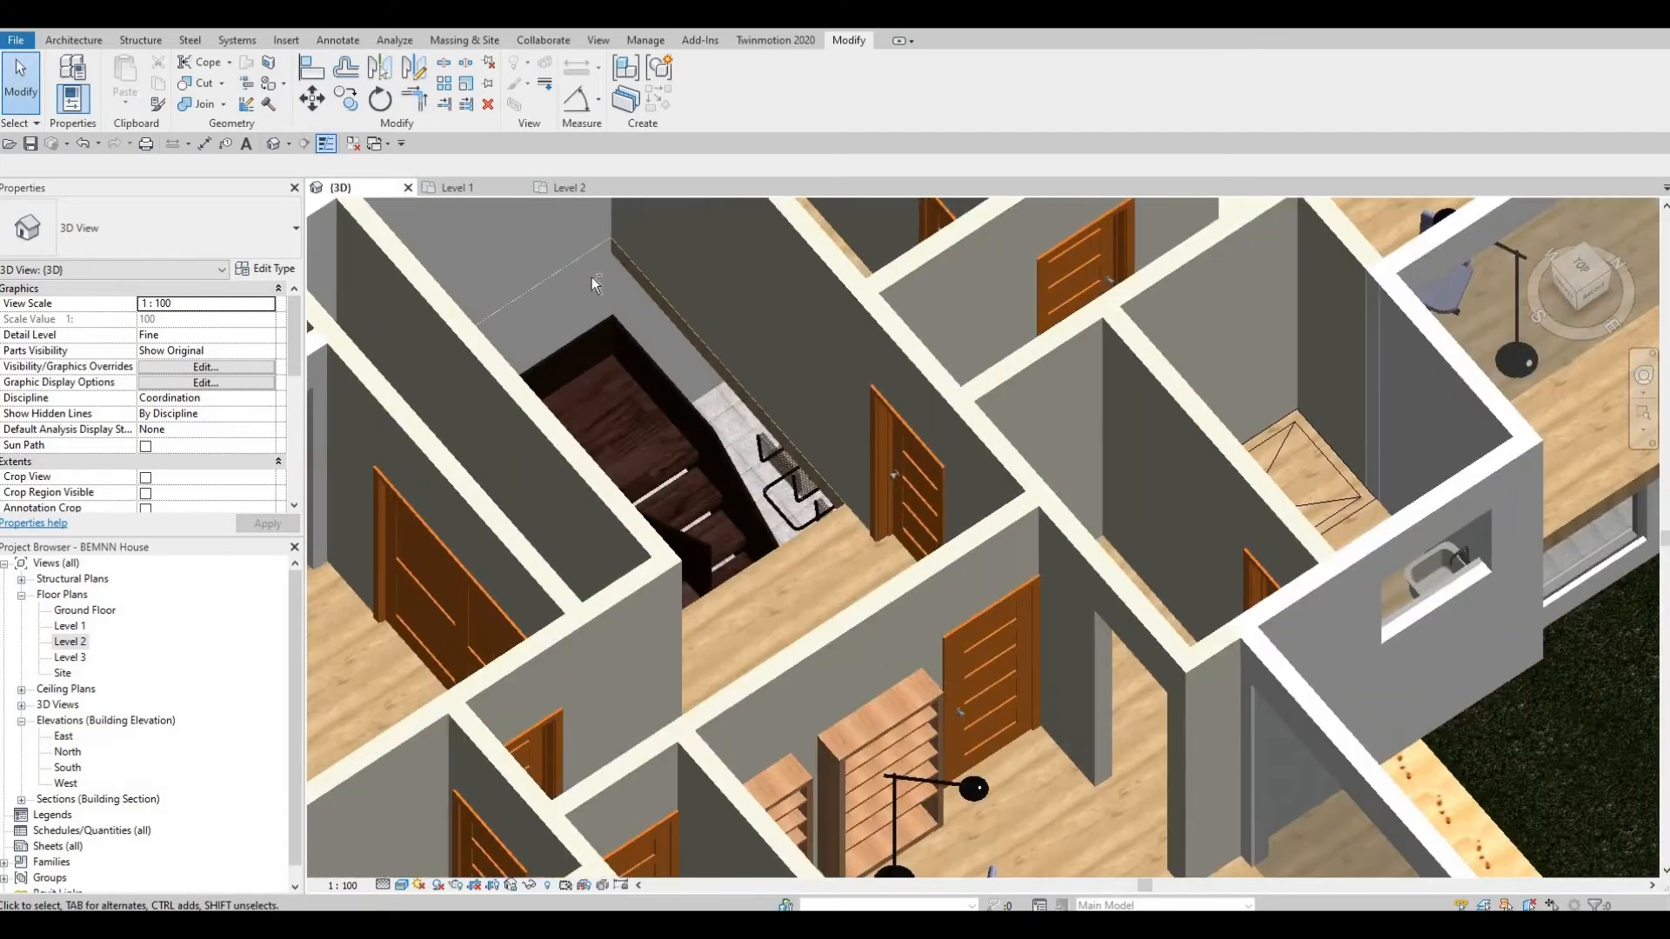
- Examine the stair opening and the surrounding upper-storey rooms and balconies in 3D from several angles
{"action": "scroll", "coordinate": [592, 252], "scroll_direction": "down", "scroll_amount": 8}
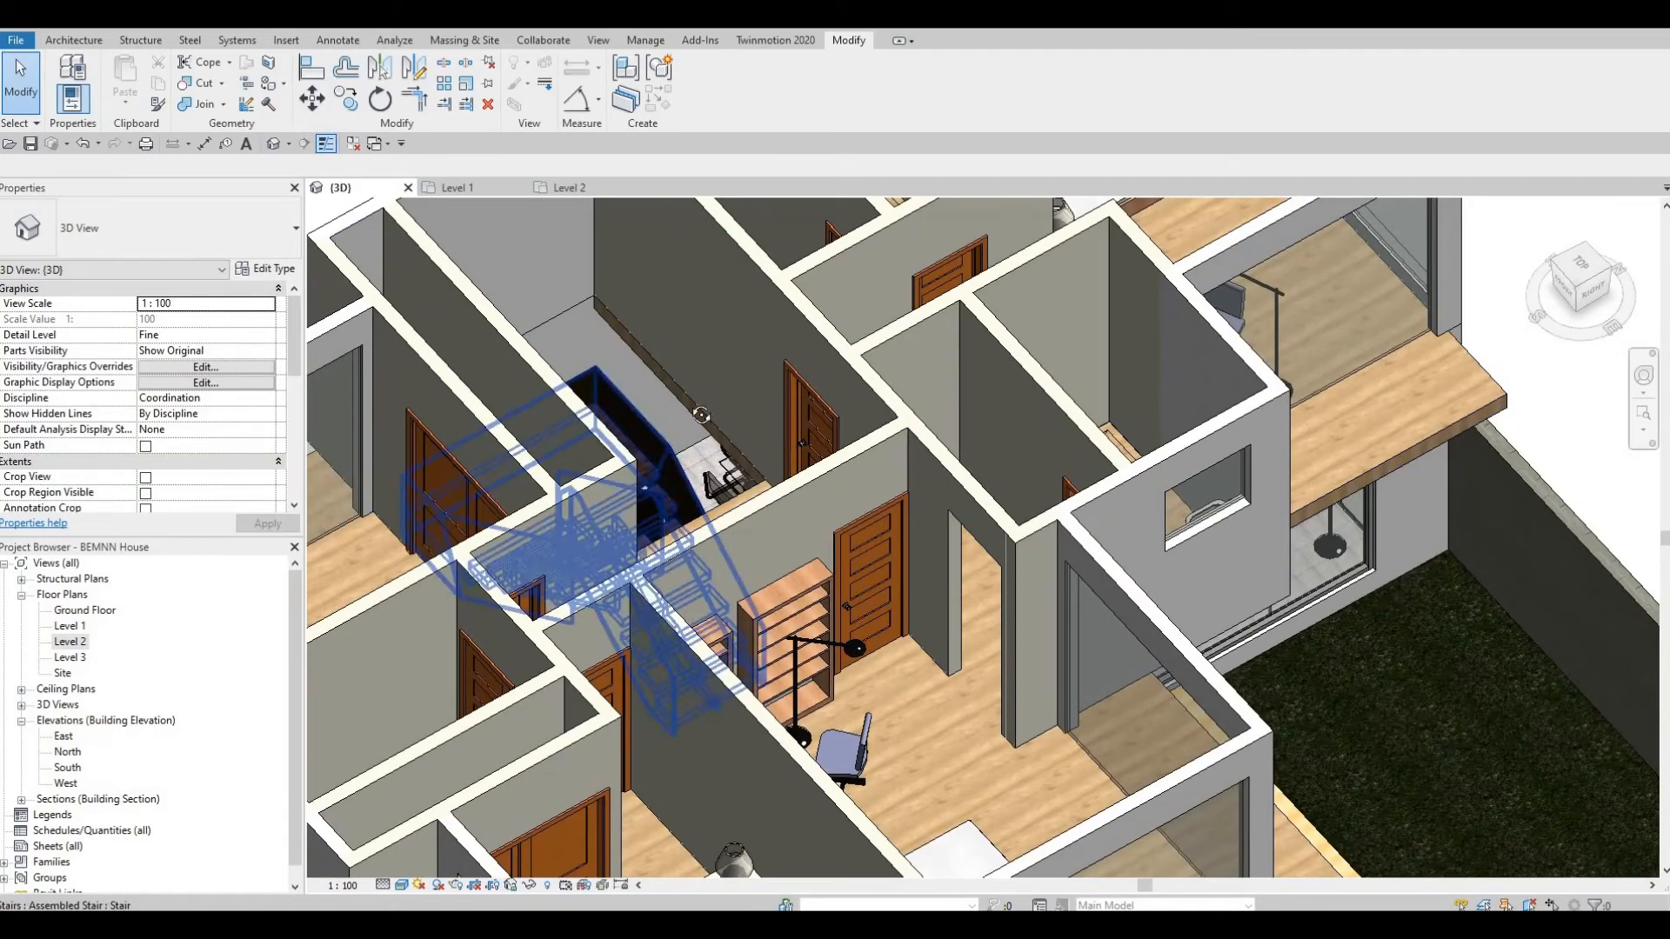
{"action": "middle_click_drag", "start_coordinate": [701, 415], "coordinate": [917, 442], "text": "shift"}
{"action": "scroll", "coordinate": [640, 393], "scroll_direction": "down", "scroll_amount": 1}
{"action": "scroll", "coordinate": [637, 391], "scroll_direction": "up", "scroll_amount": 5}
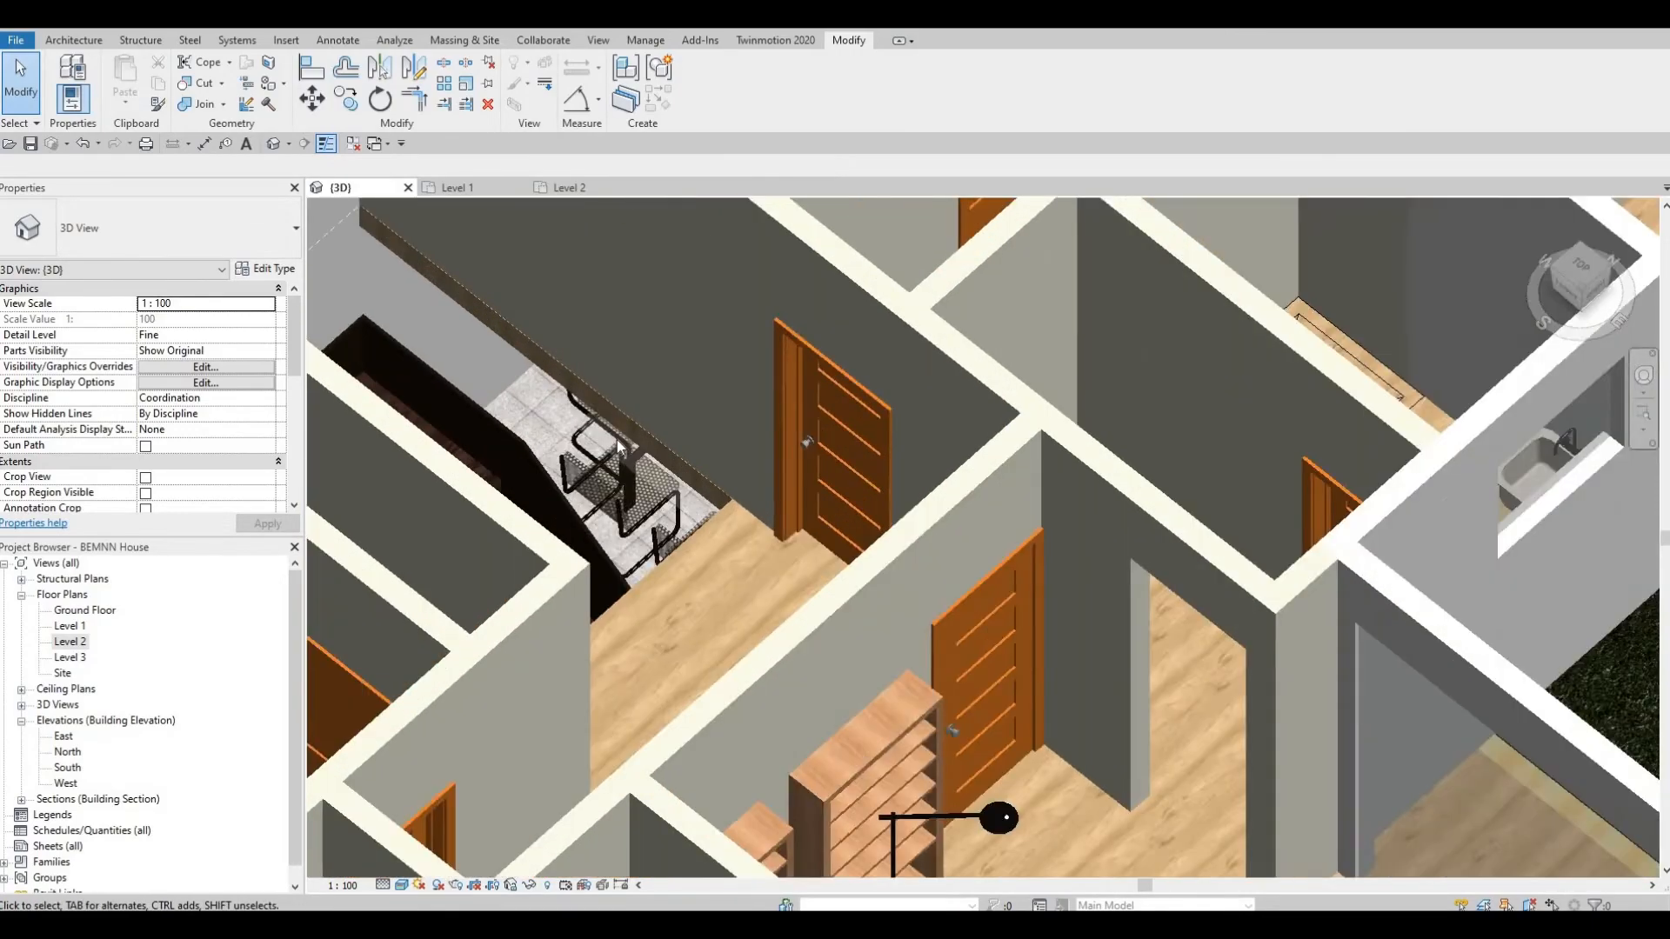
{"action": "scroll", "coordinate": [618, 441], "scroll_direction": "down", "scroll_amount": 6}
{"action": "middle_click_drag", "start_coordinate": [628, 445], "coordinate": [817, 383], "text": "shift"}
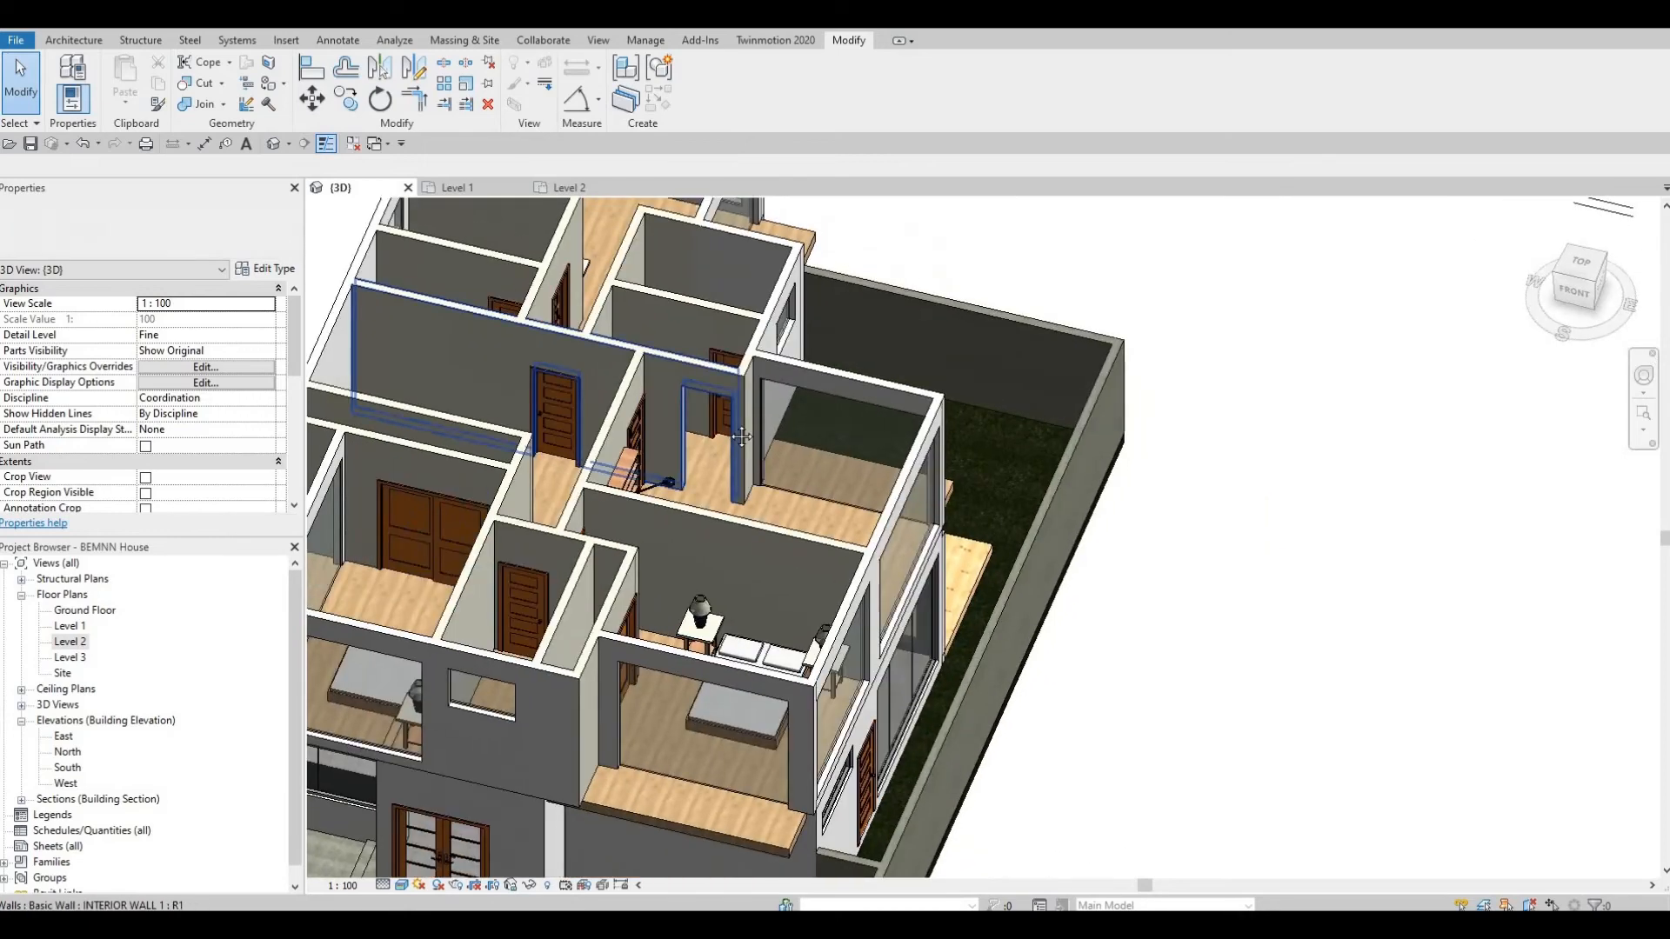
{"action": "scroll", "coordinate": [818, 385], "scroll_direction": "down", "scroll_amount": 3}
{"action": "scroll", "coordinate": [581, 391], "scroll_direction": "up", "scroll_amount": 3}
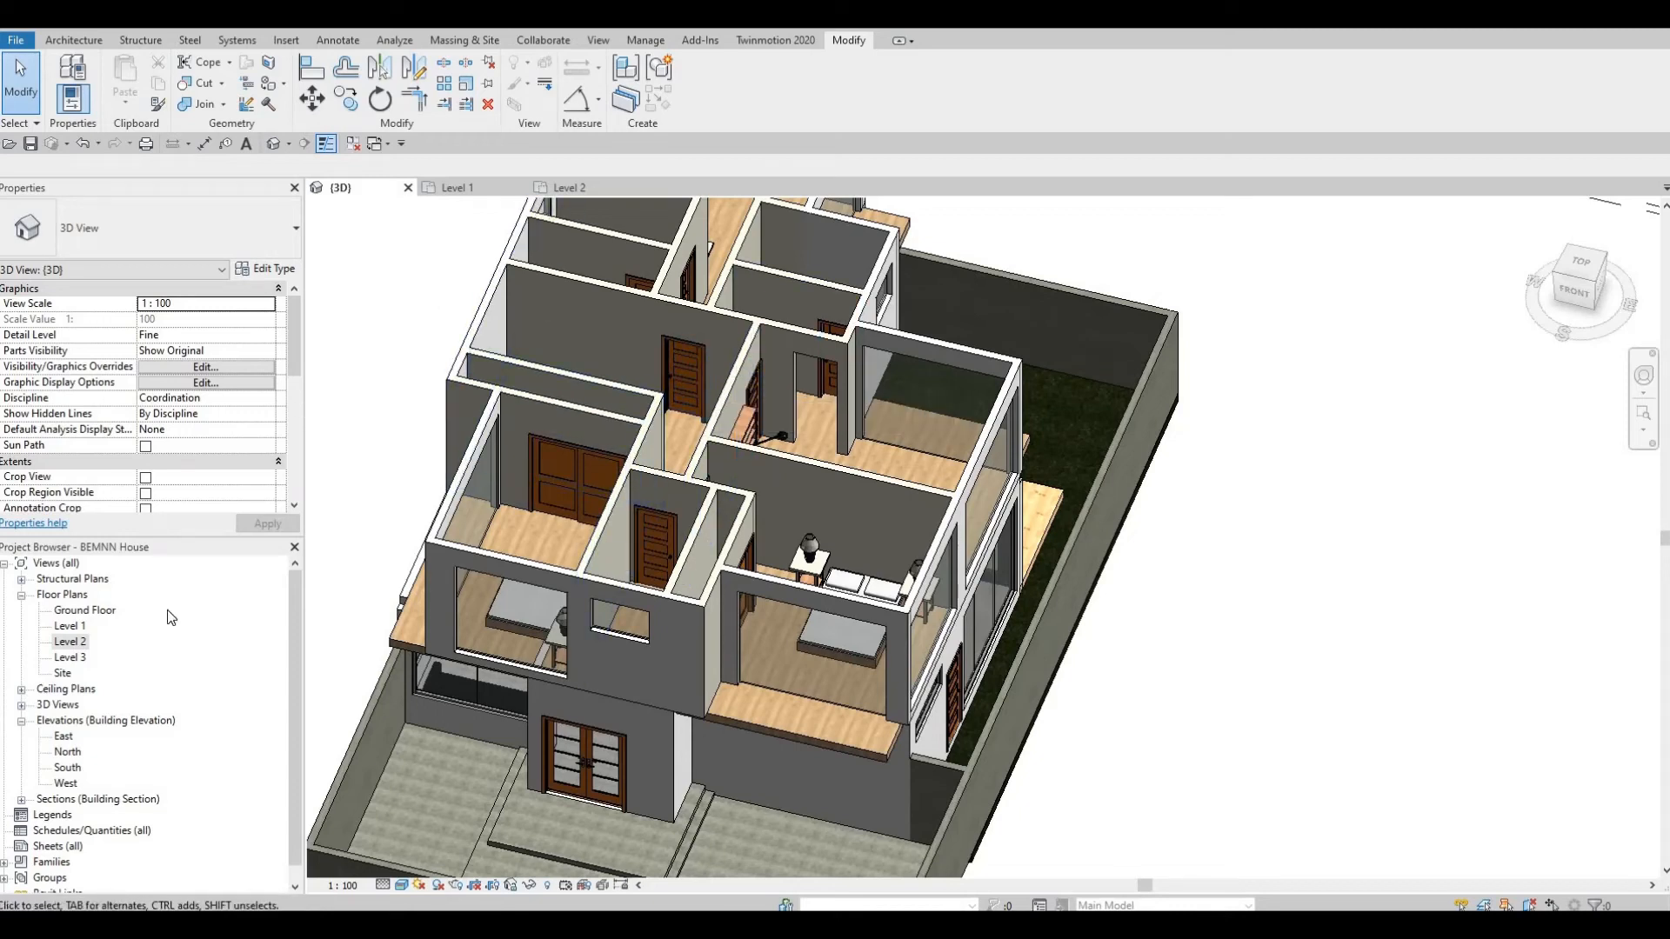
- Start a roof by footprint in the Level 2 floor plan and duplicate the Generic Roof - 300mm type as ROOF 1
{"action": "double_click", "coordinate": [71, 642]}
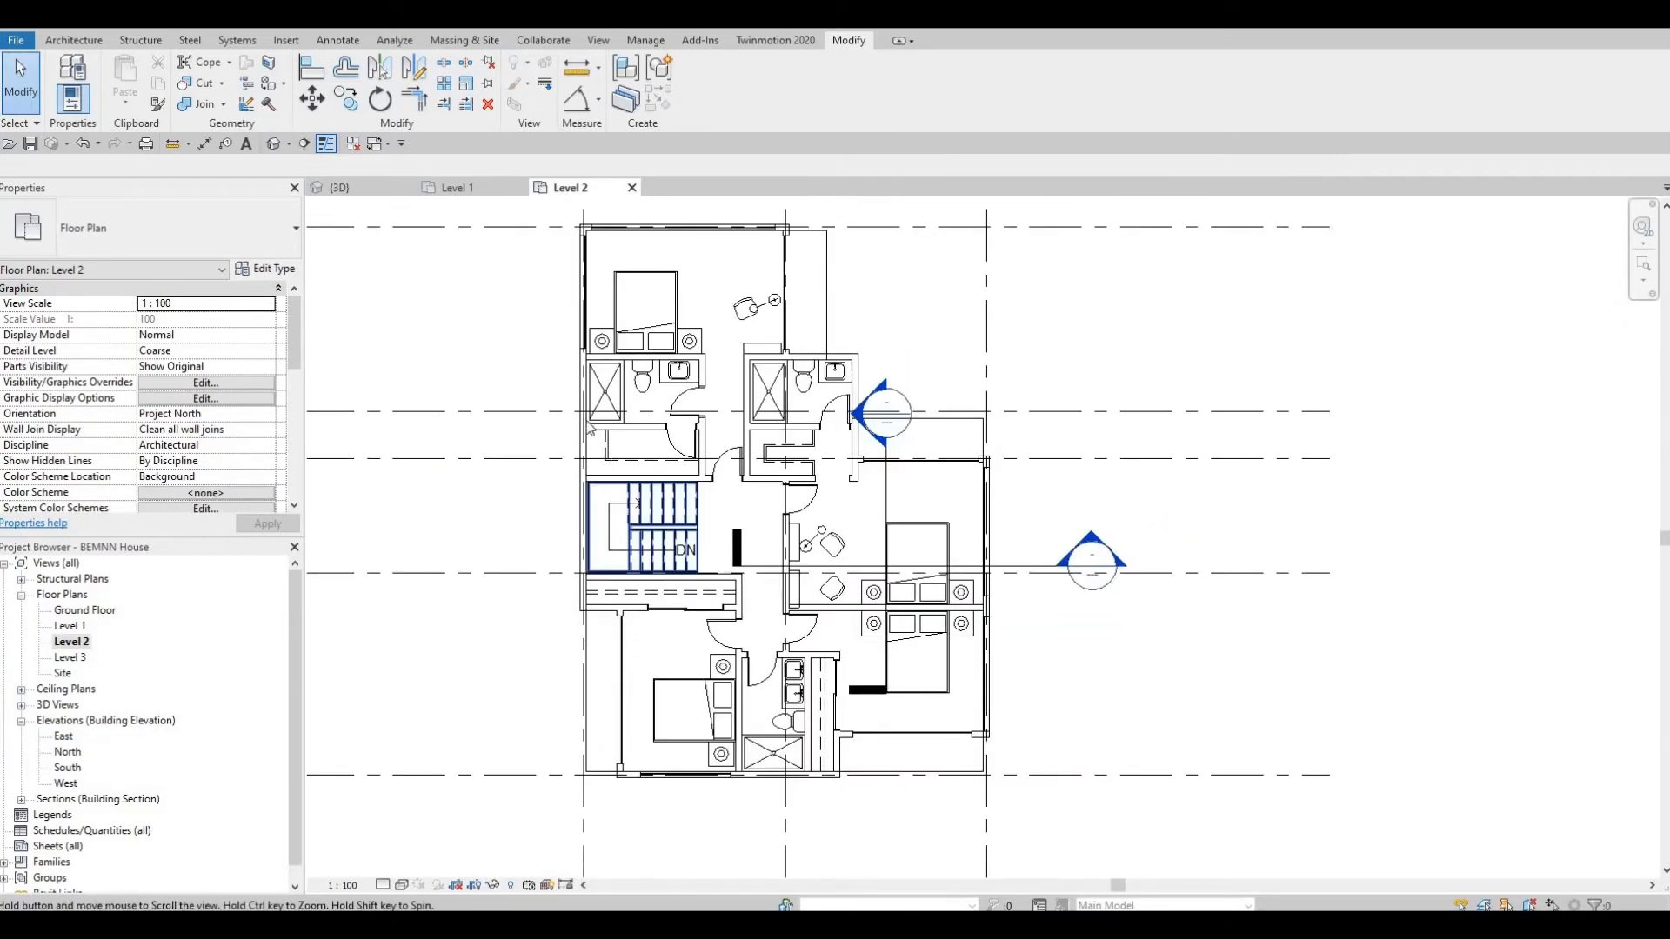
{"action": "left_click", "coordinate": [76, 41]}
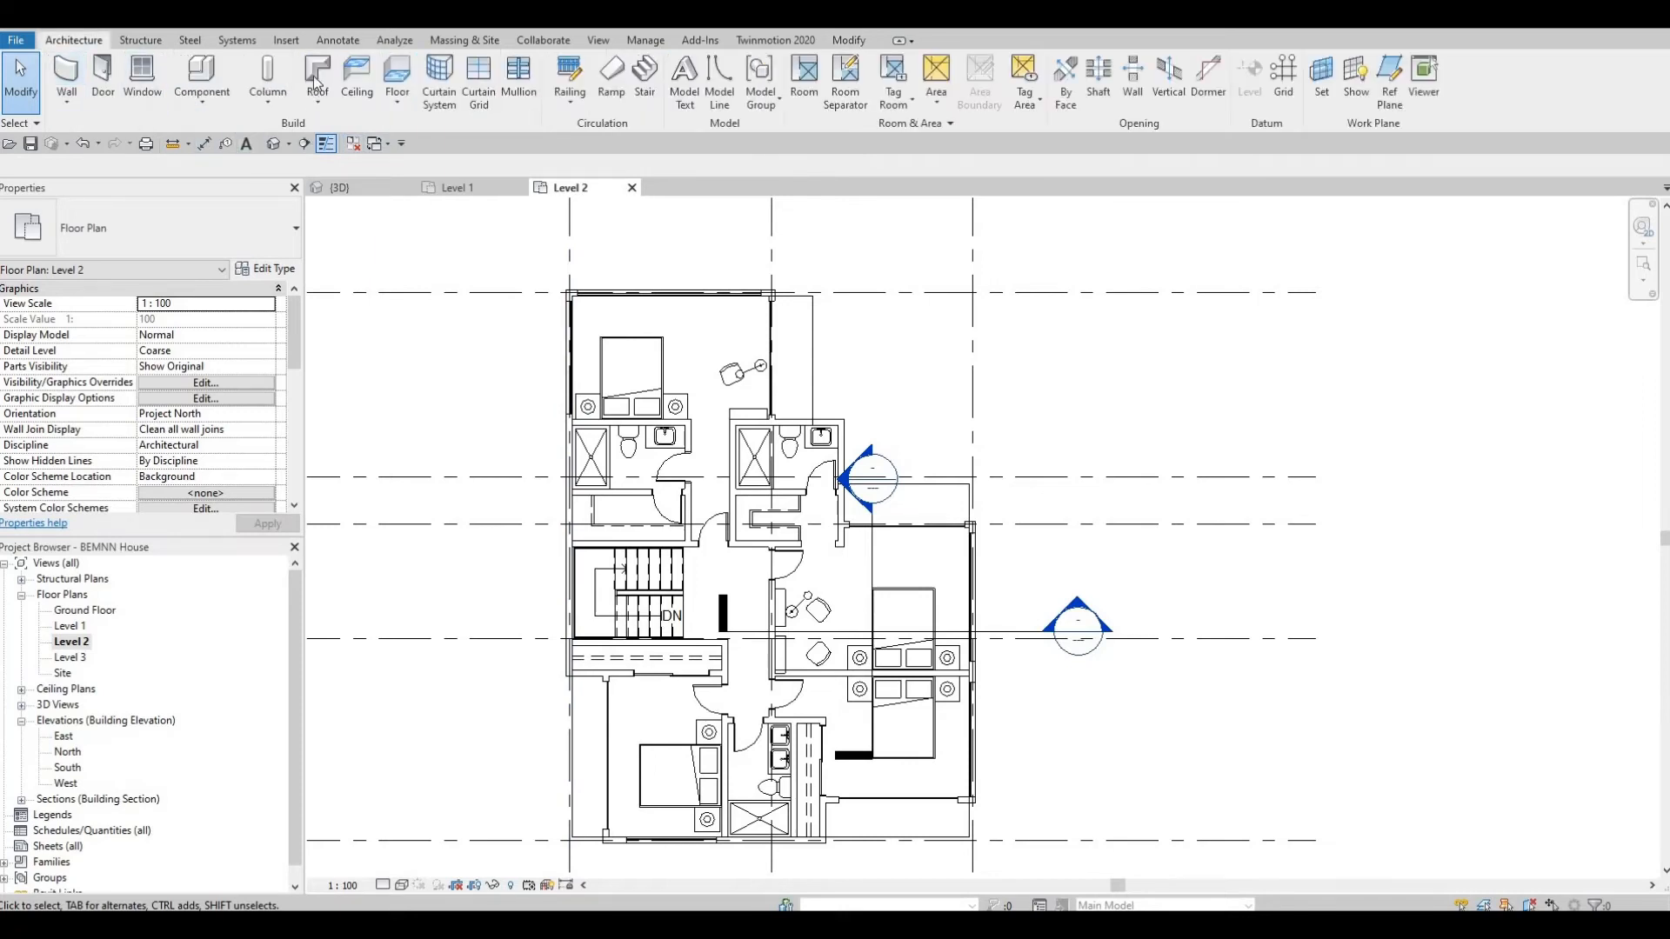
{"action": "left_click", "coordinate": [315, 75]}
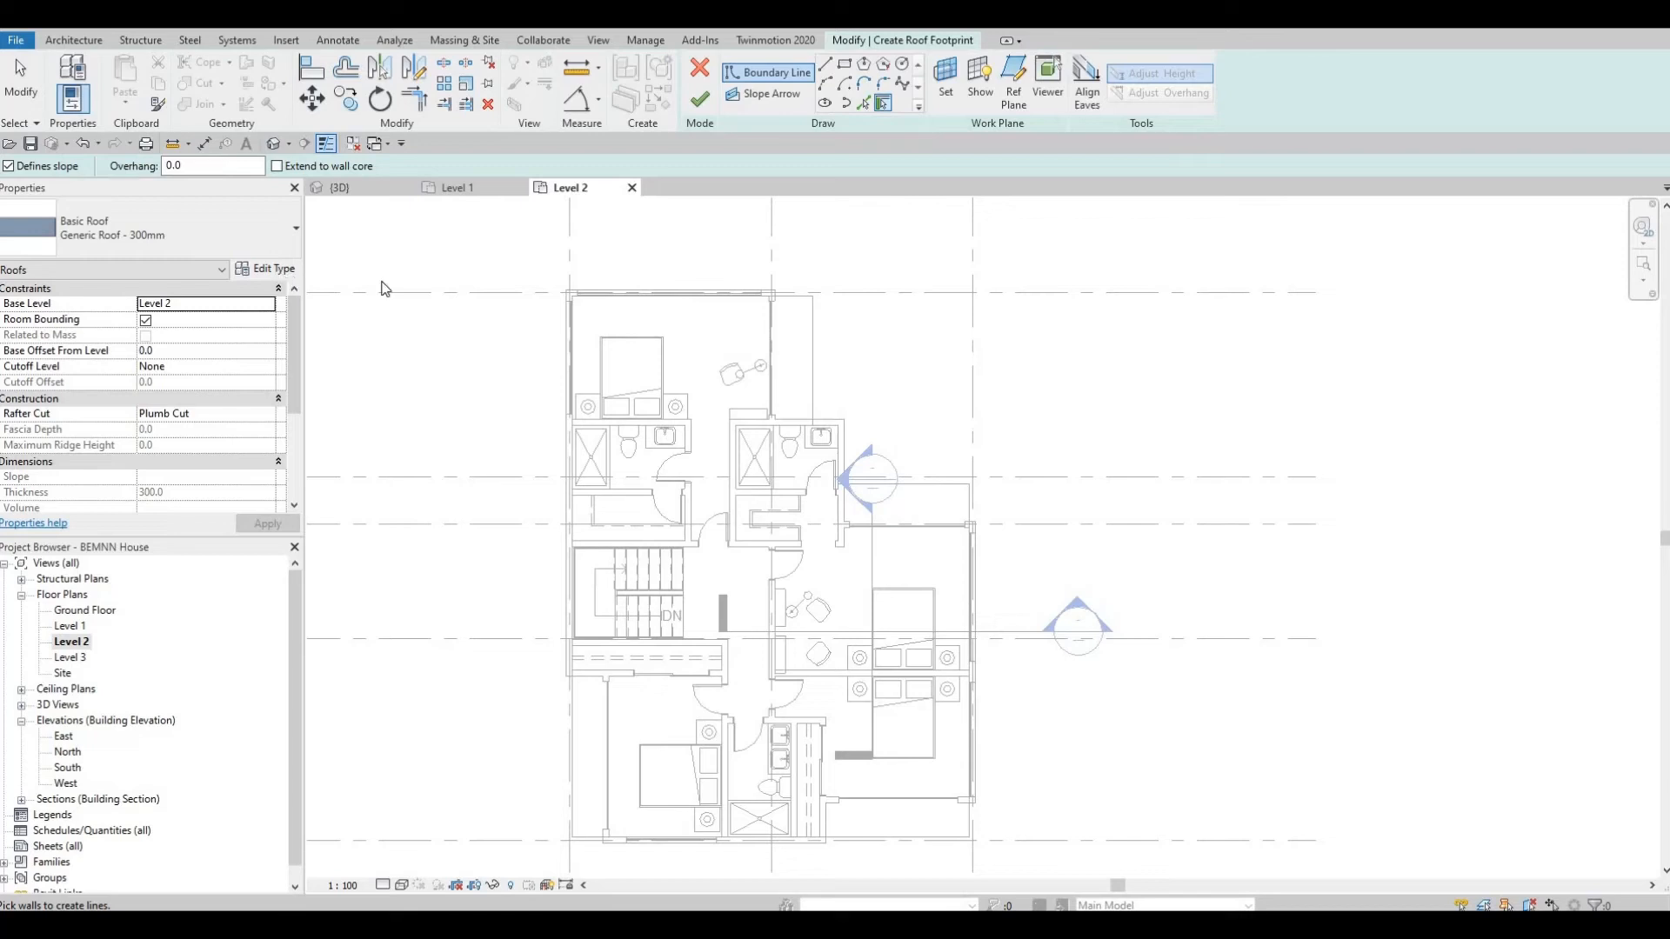
{"action": "left_click", "coordinate": [265, 268]}
{"action": "left_click", "coordinate": [1241, 221]}
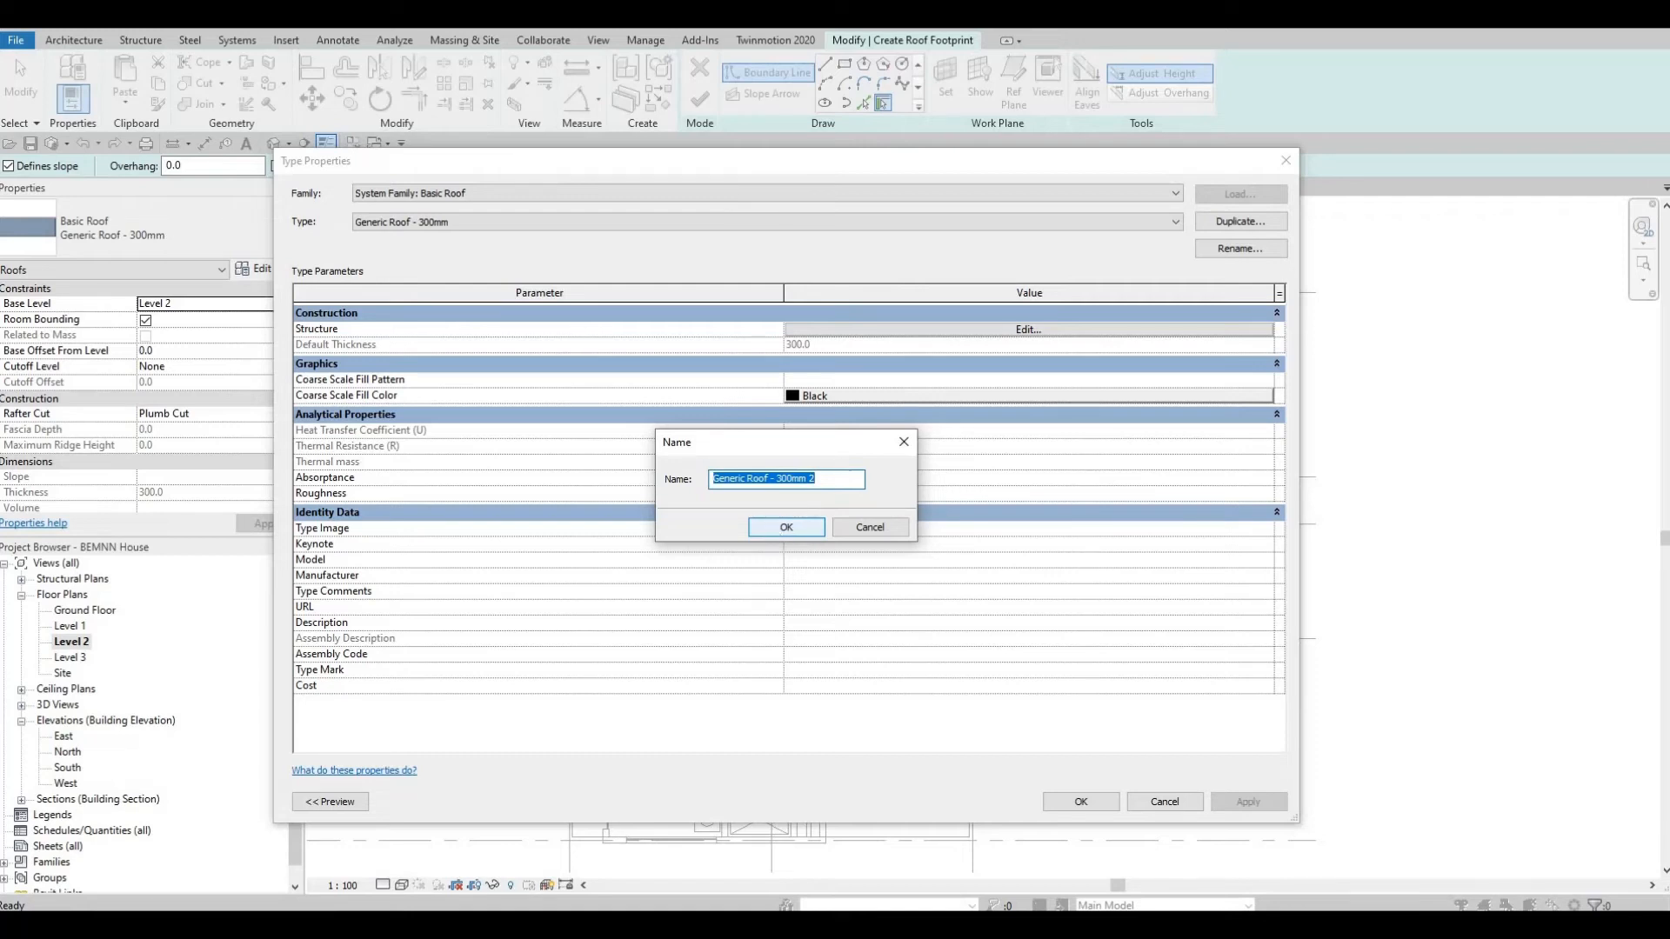
{"action": "type", "text": "roof"}
{"action": "key", "text": "BackSpace"}
{"action": "key", "text": "BackSpace"}
{"action": "key", "text": "BackSpace"}
{"action": "key", "text": "BackSpace"}
{"action": "key", "text": "BackSpace"}
{"action": "key", "text": "BackSpace"}
{"action": "key", "text": "BackSpace"}
{"action": "key", "text": "BackSpace"}
{"action": "key", "text": "BackSpace"}
{"action": "key", "text": "BackSpace"}
{"action": "key", "text": "BackSpace"}
{"action": "key", "text": "BackSpace"}
{"action": "key", "text": "BackSpace"}
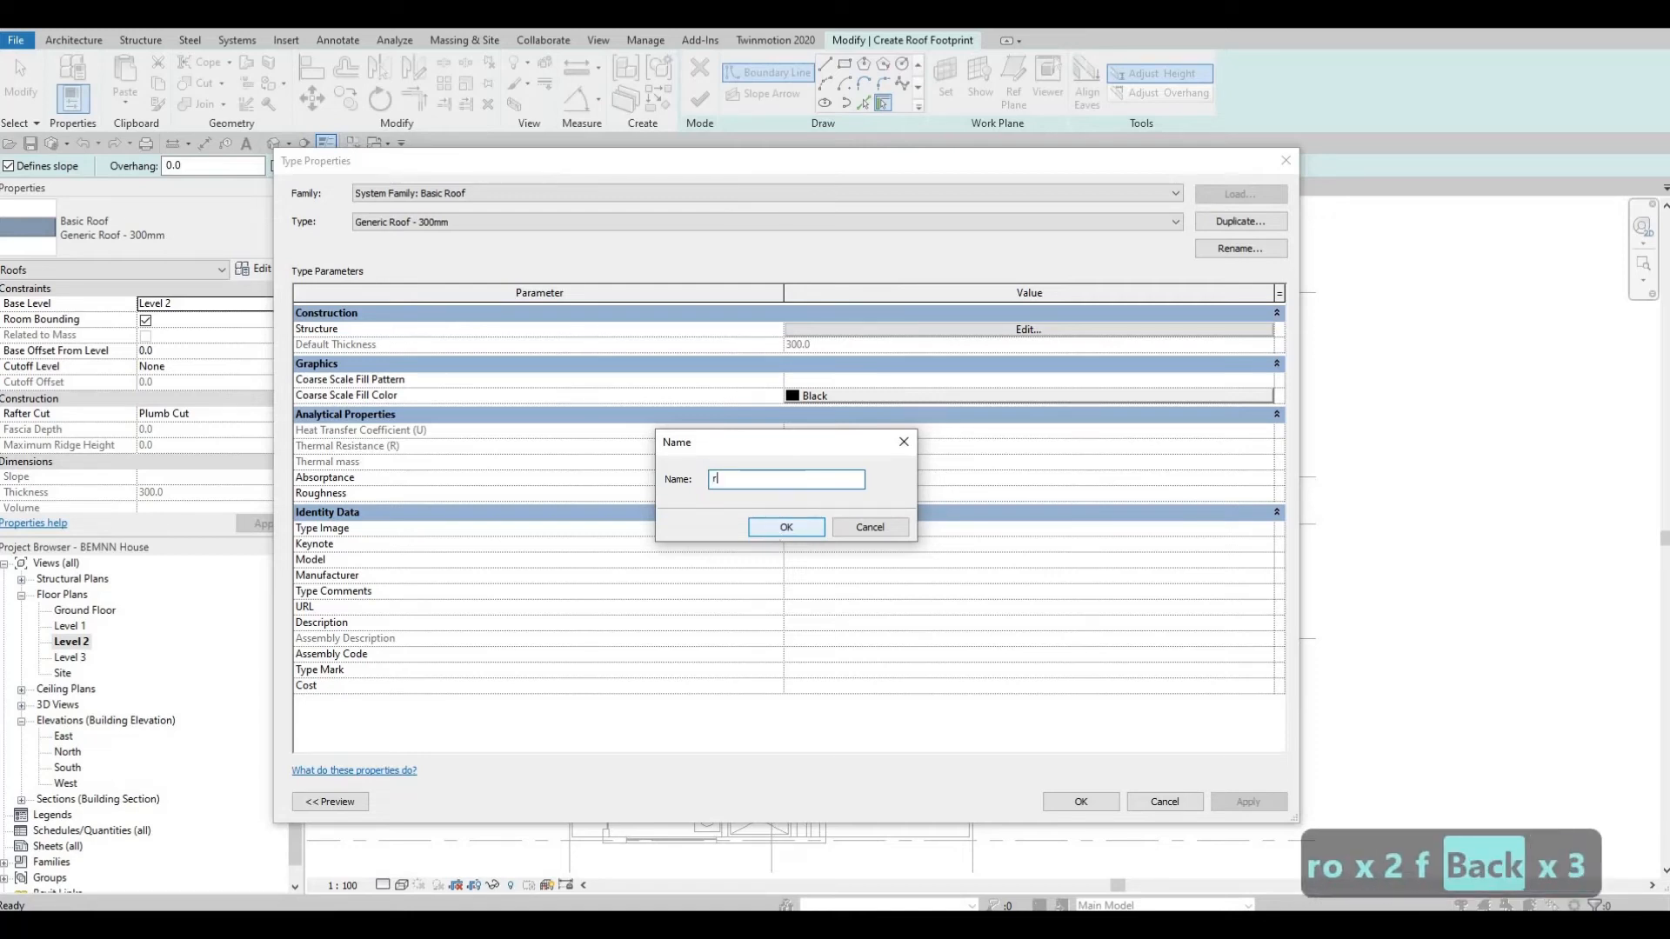
{"action": "key", "text": "Caps_Lock"}
{"action": "type", "text": "ROOF 1"}
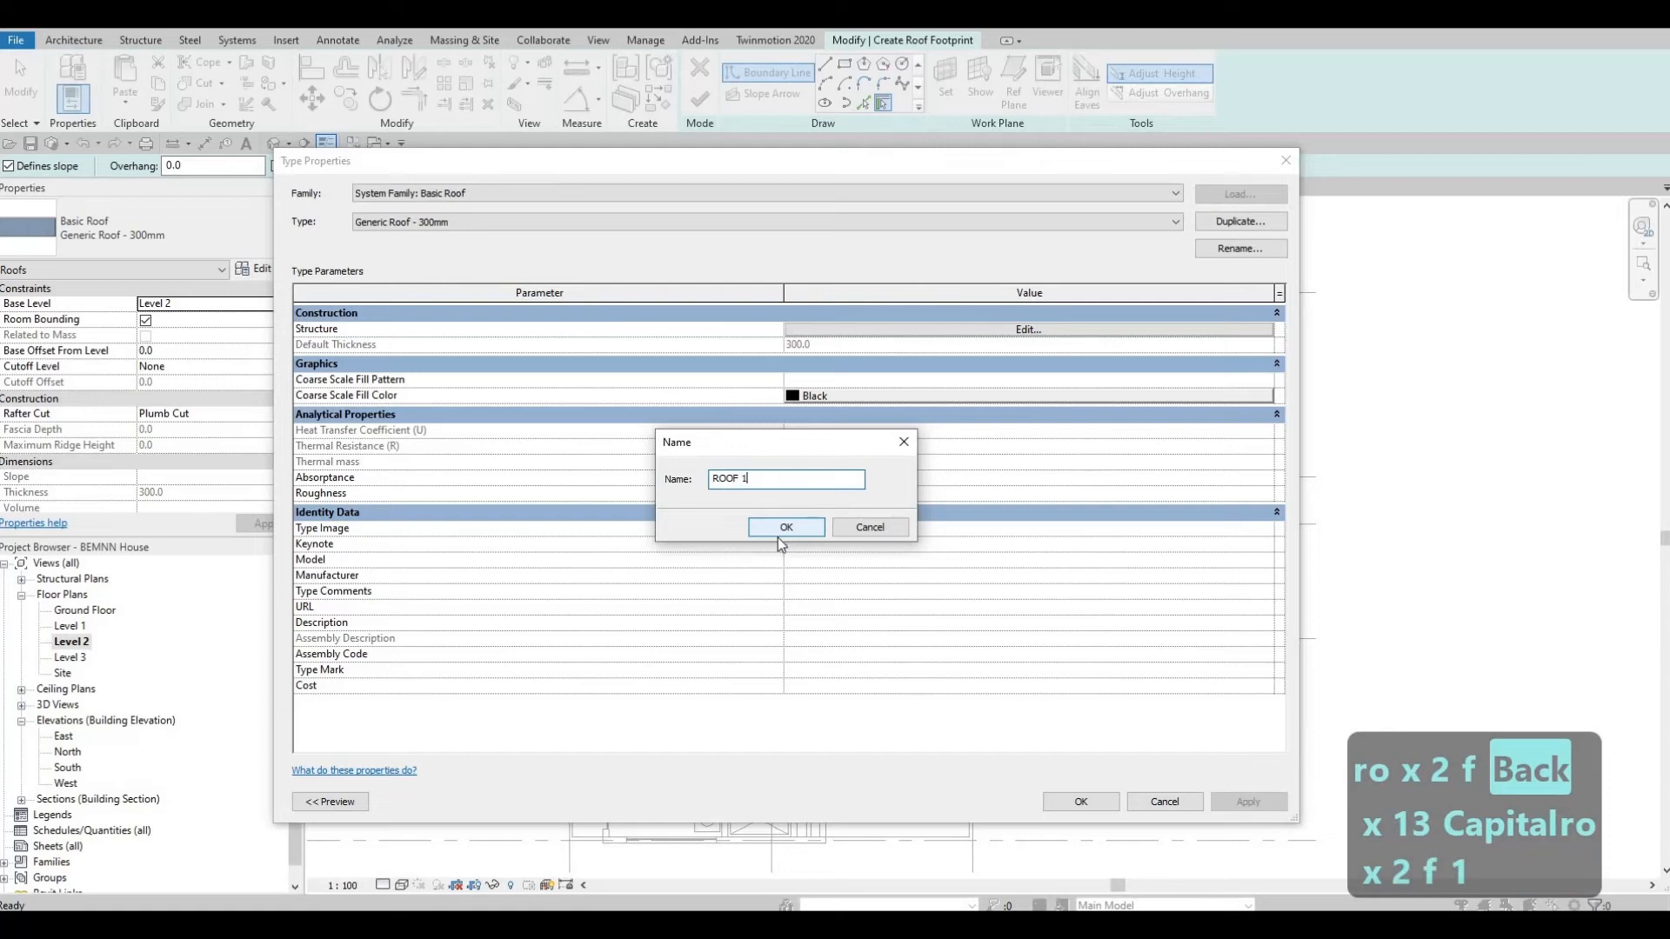
{"action": "key", "text": "Return"}
- Set the thickness of ROOF 1's structure layer to 200 mm
{"action": "left_click", "coordinate": [957, 330]}
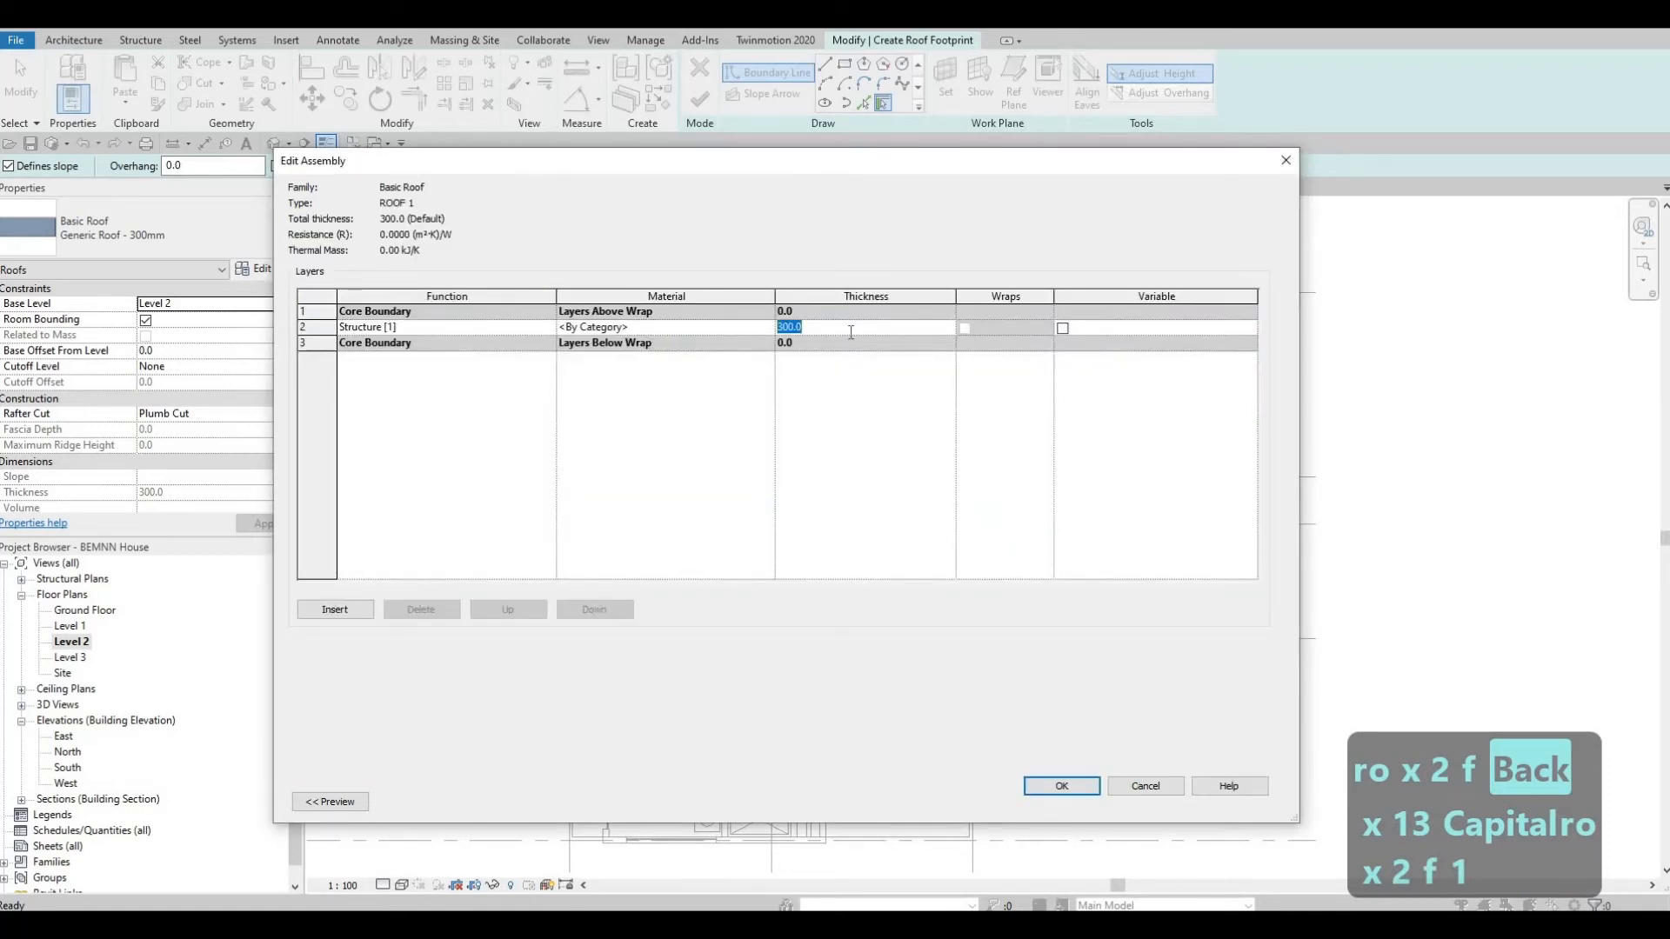
{"action": "type", "text": "200"}
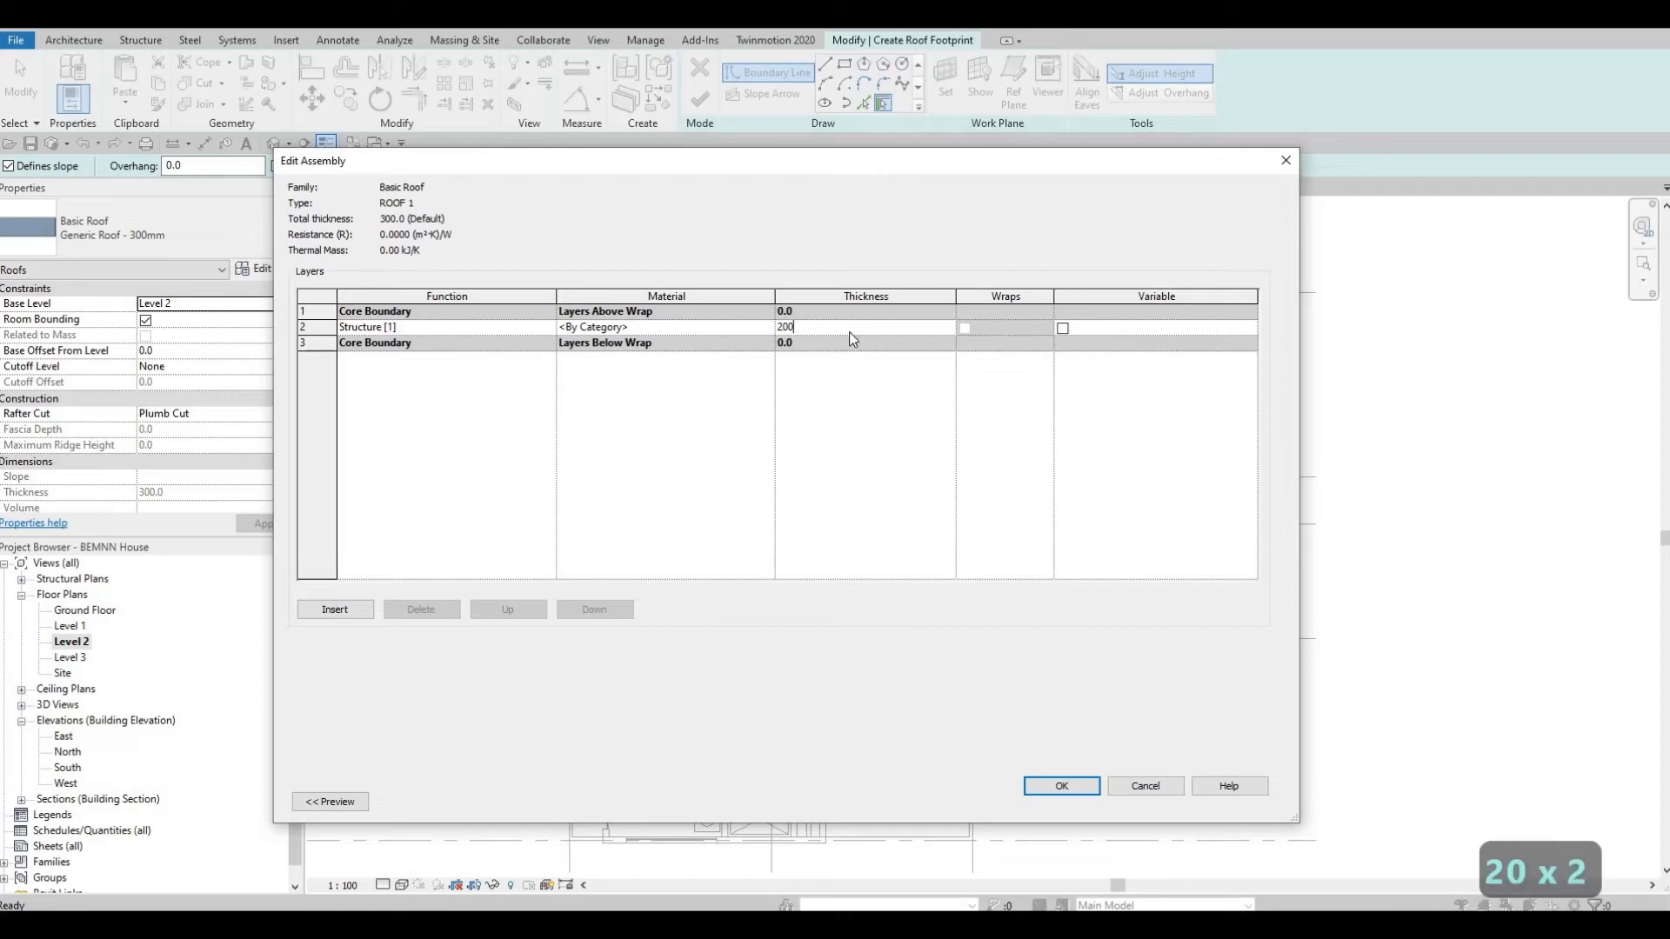
{"action": "key", "text": "Return"}
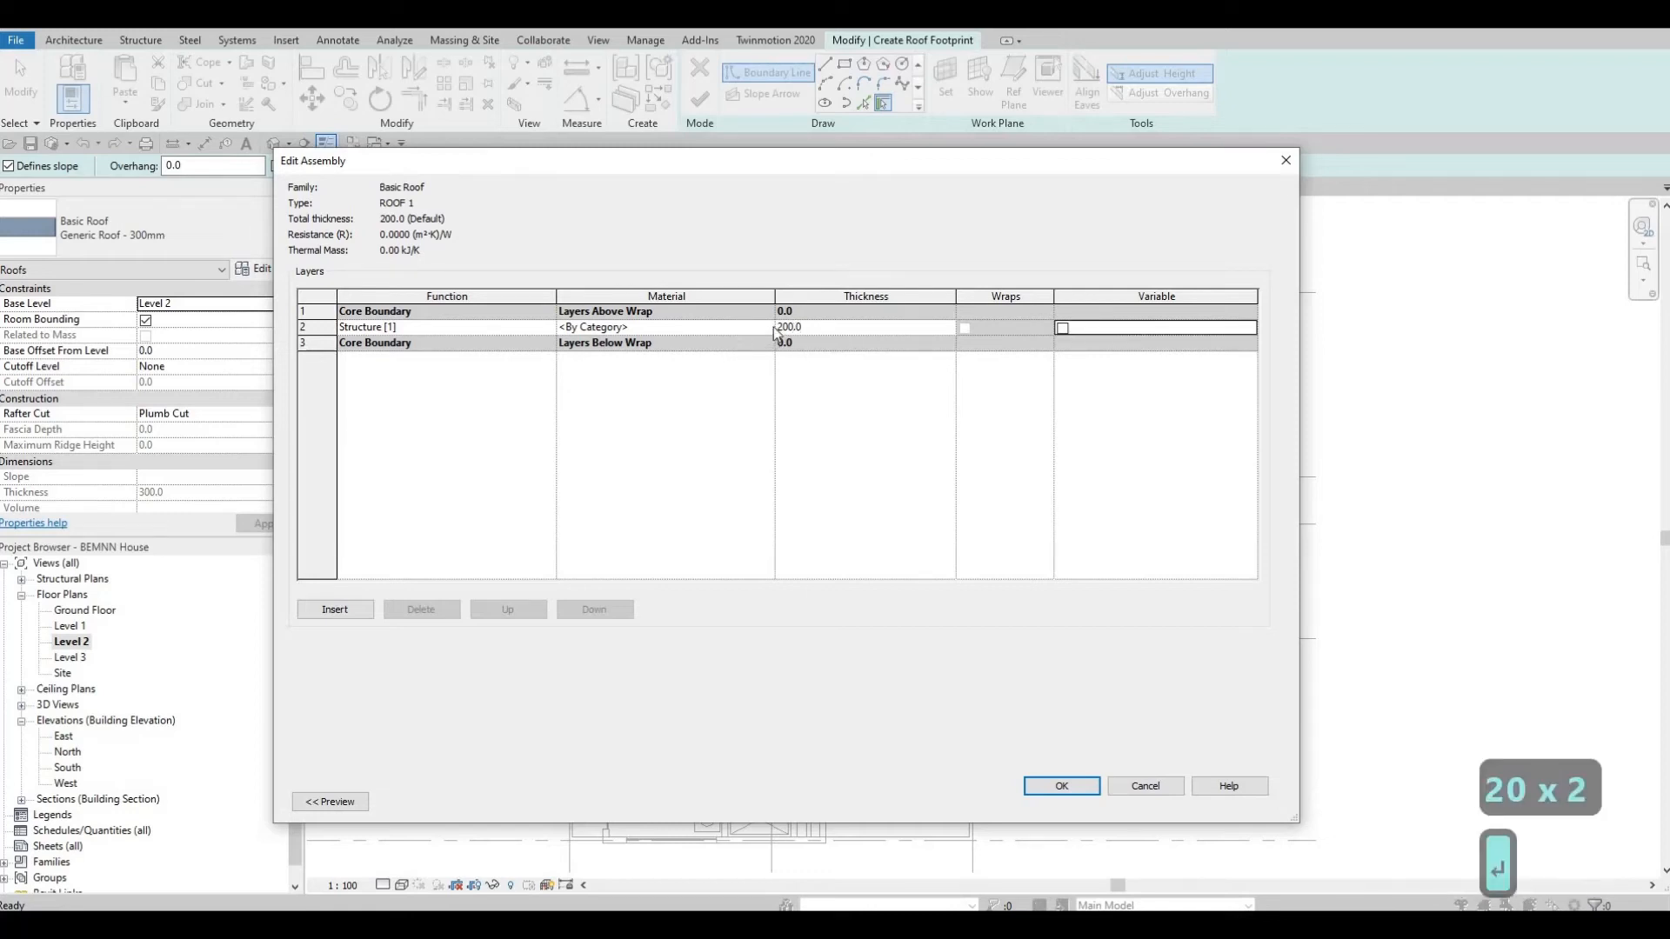
- Assign the Asphalt Shingle material to ROOF 1's structure layer and accept the type settings
{"action": "left_click", "coordinate": [757, 327]}
{"action": "left_click", "coordinate": [767, 327]}
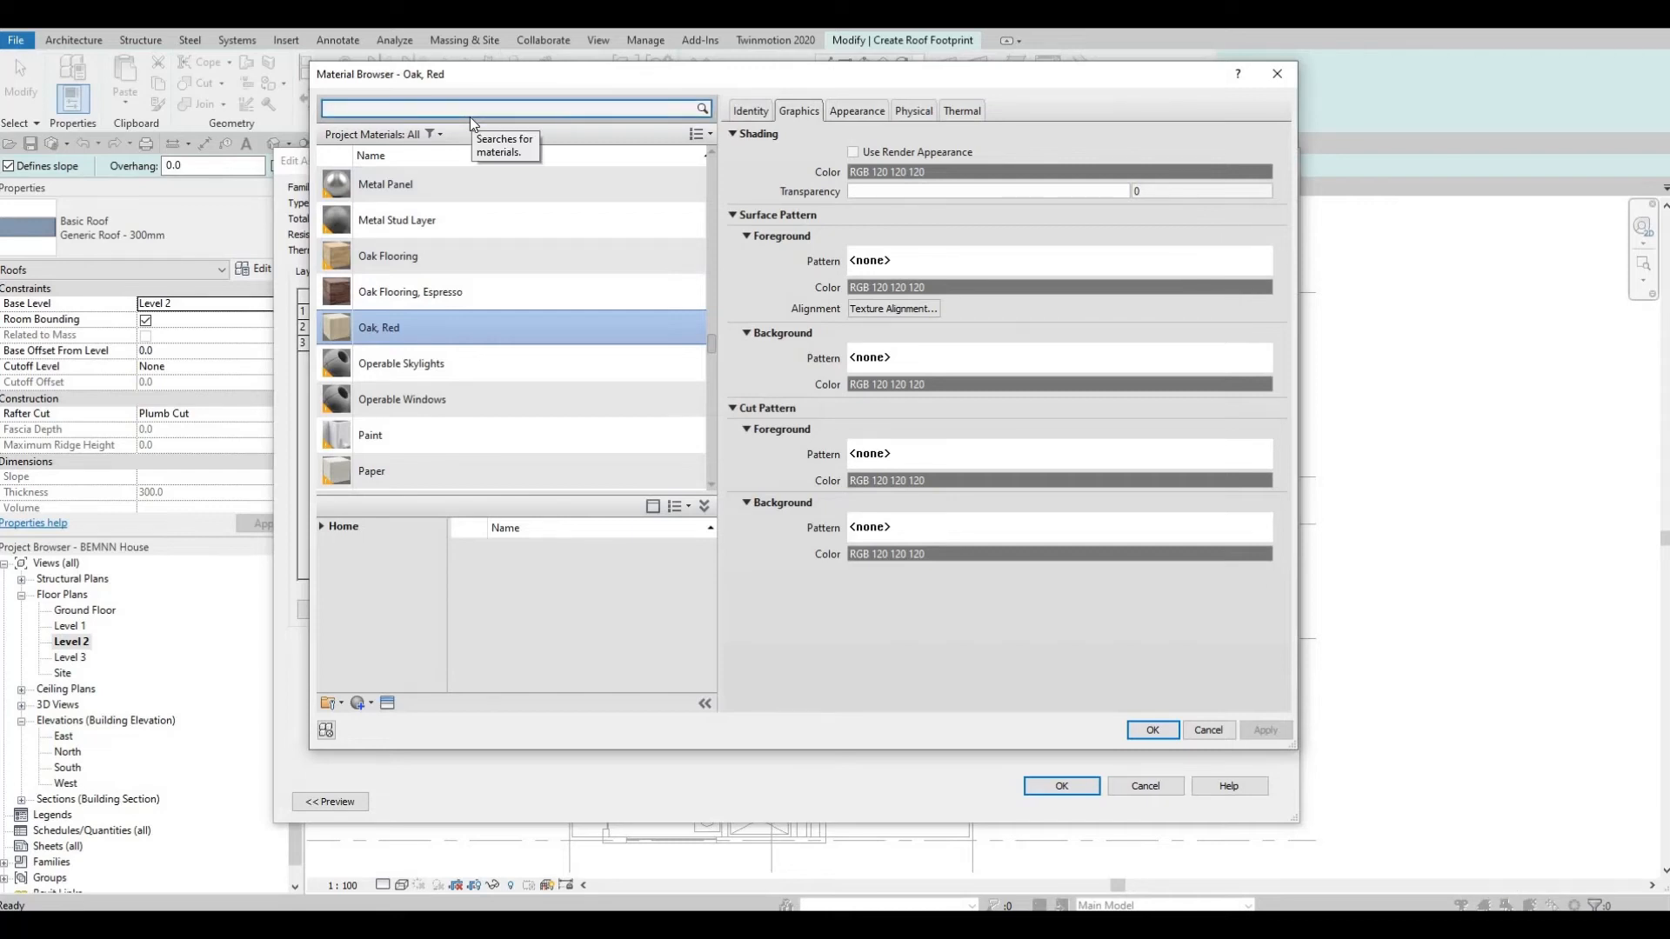
{"action": "type", "text": "AH"}
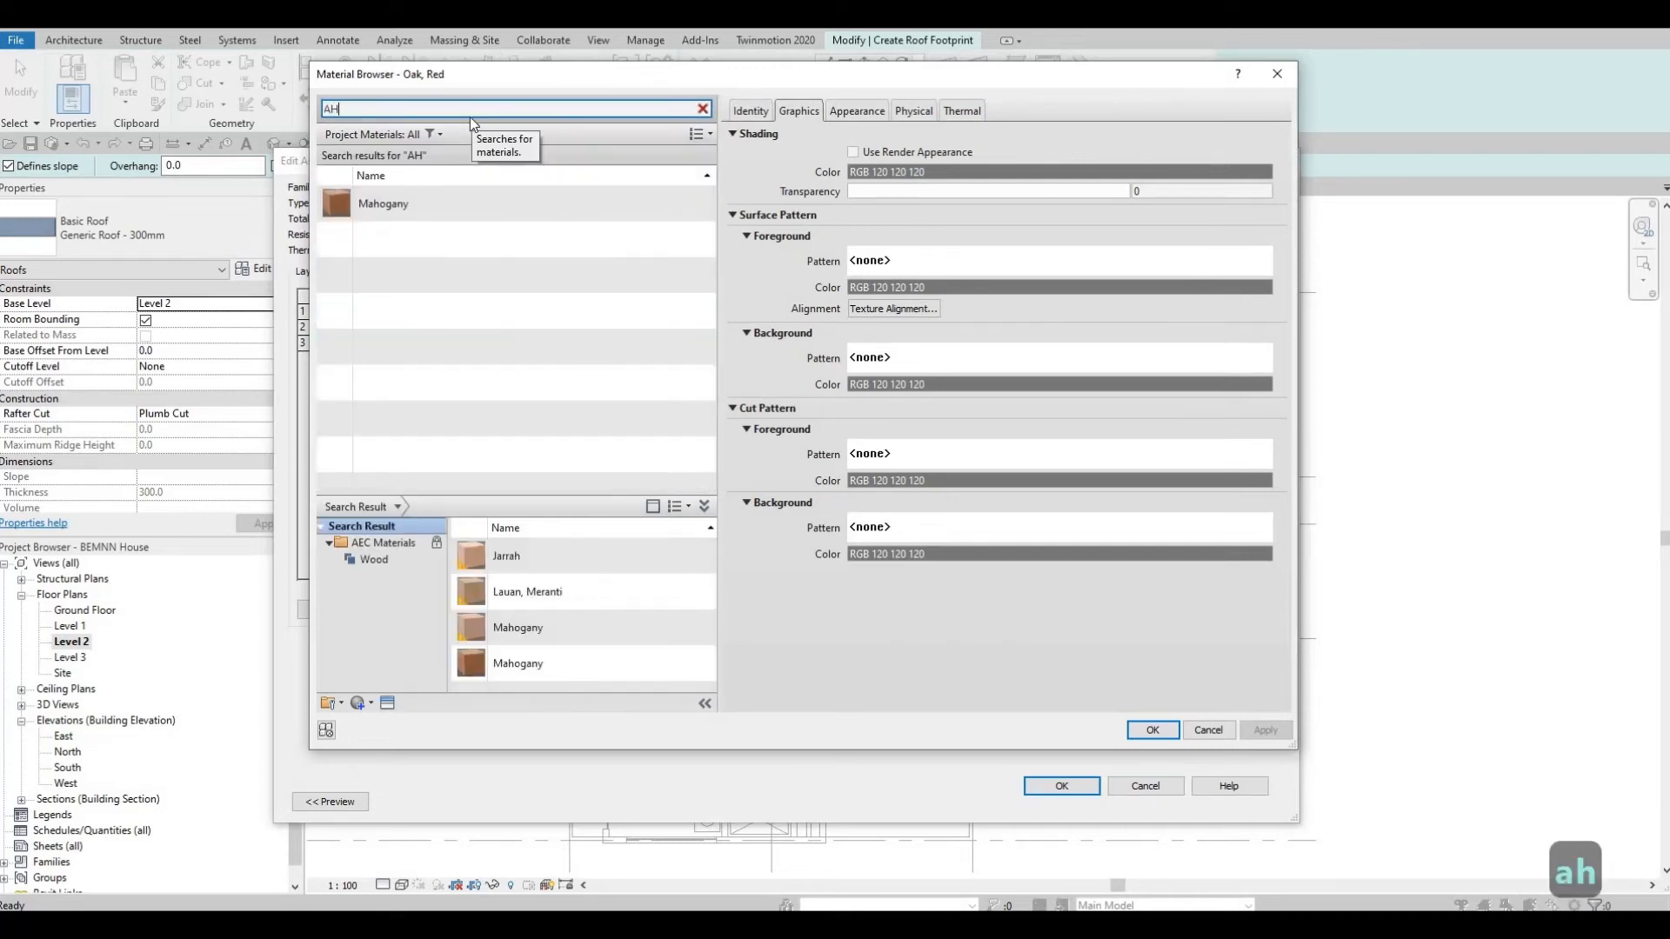
{"action": "type", "text": "S"}
{"action": "key", "text": "BackSpace"}
{"action": "key", "text": "BackSpace"}
{"action": "type", "text": "S"}
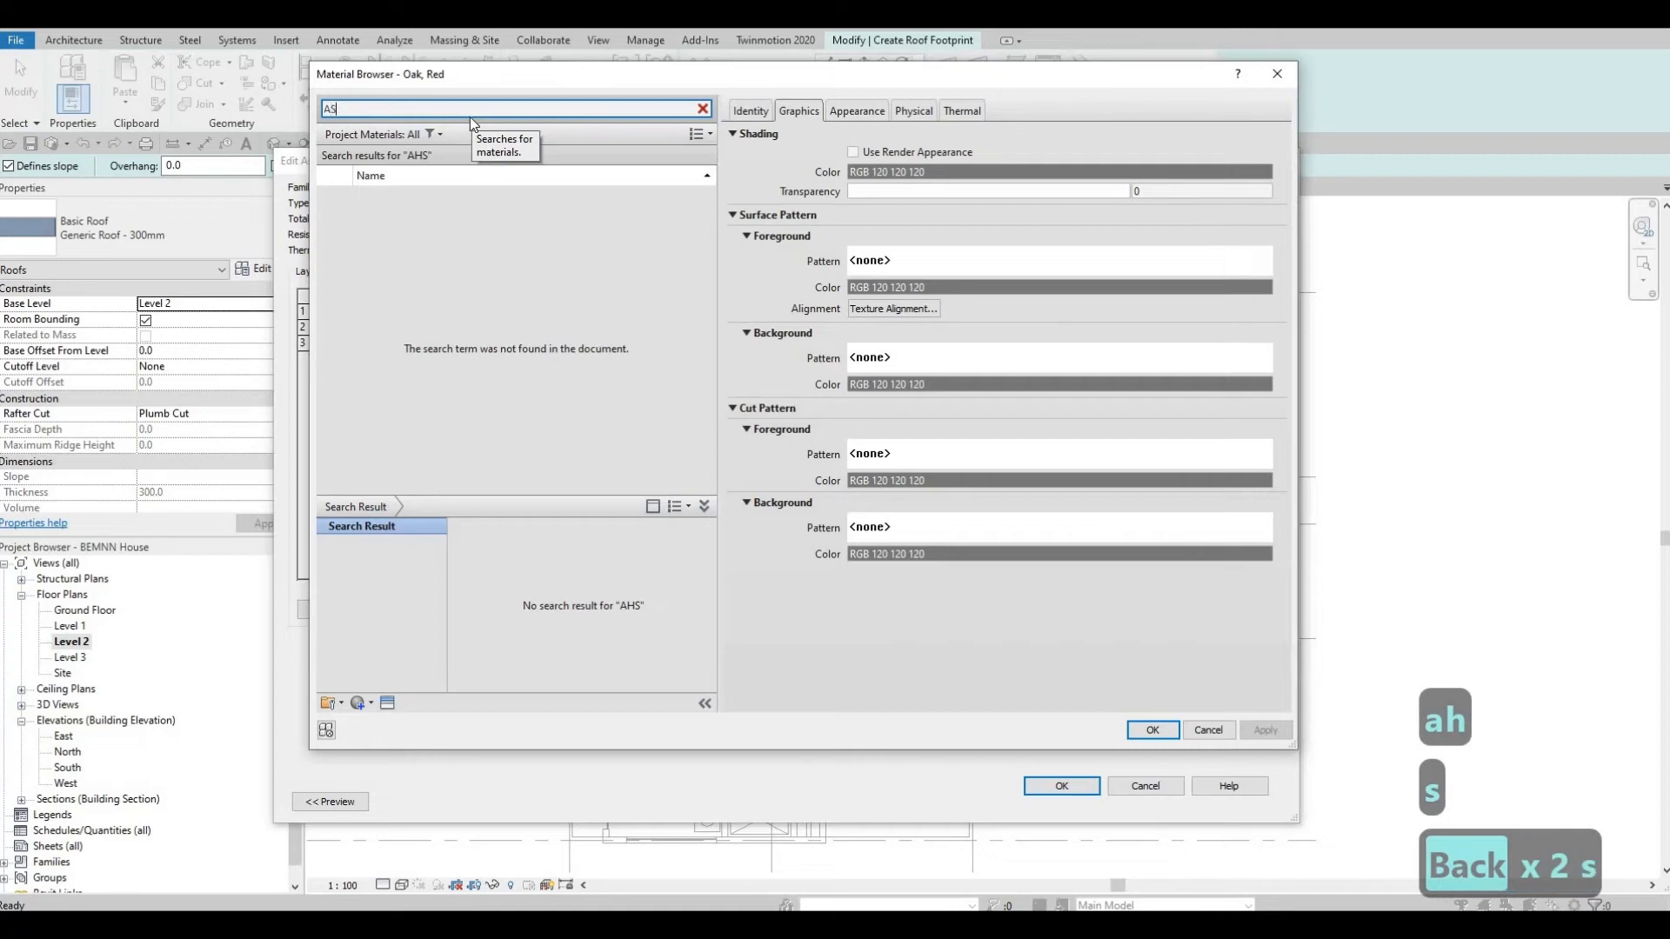
{"action": "type", "text": "HPHAL"}
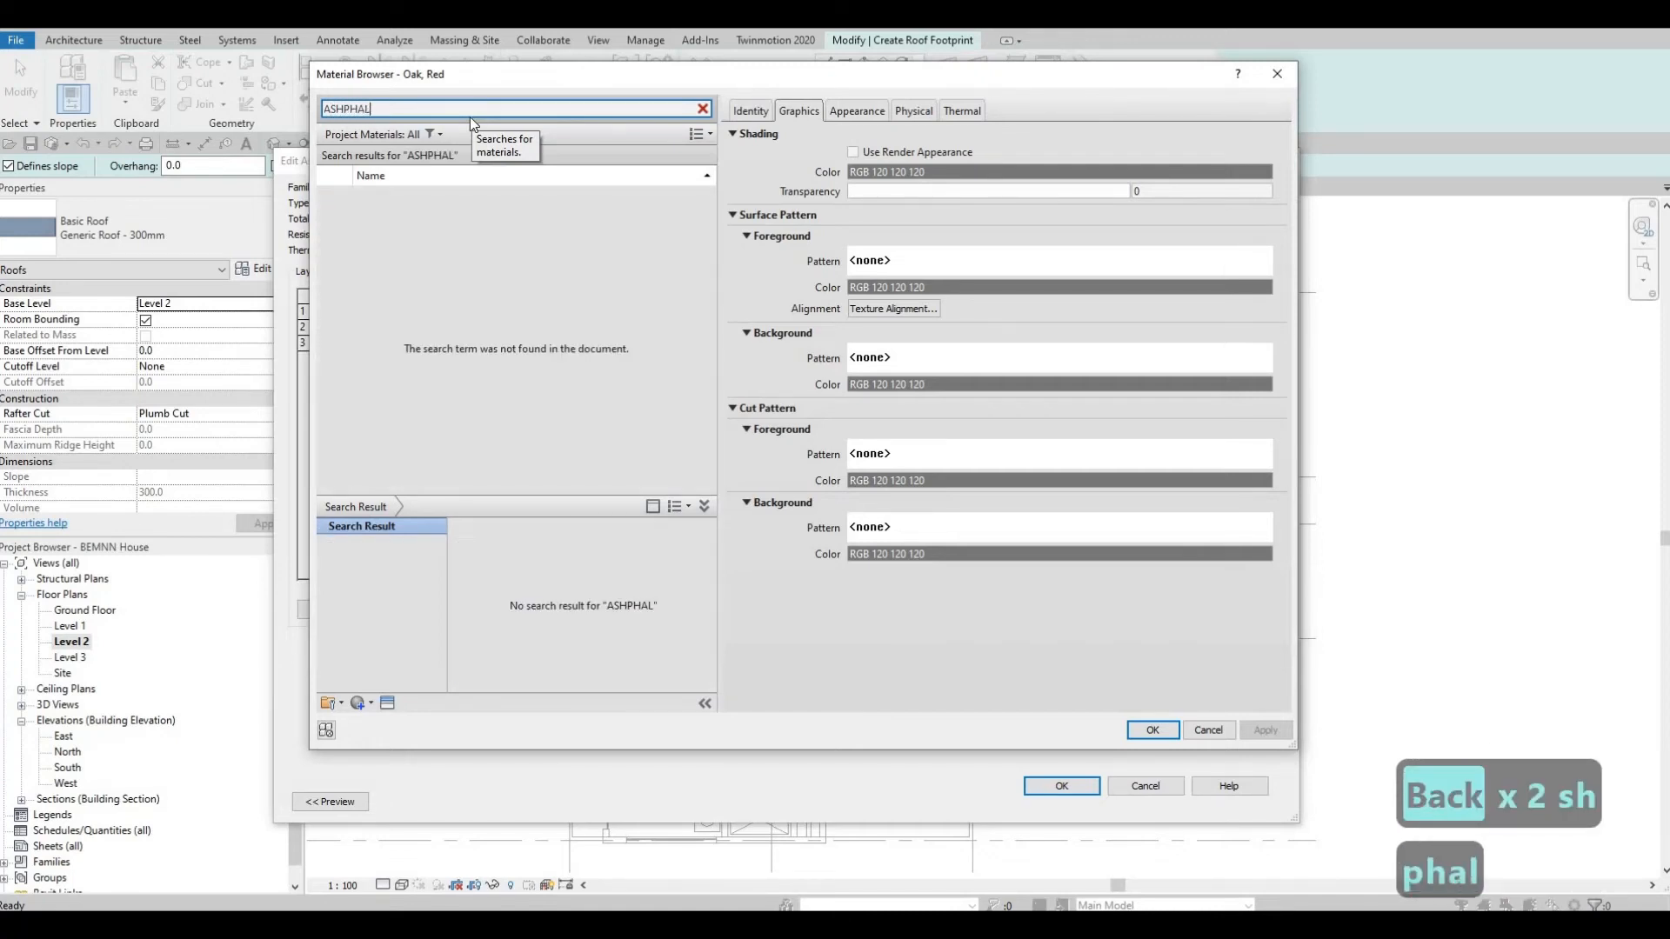
{"action": "key", "text": "BackSpace"}
{"action": "key", "text": "BackSpace"}
{"action": "key", "text": "BackSpace"}
{"action": "key", "text": "BackSpace"}
{"action": "key", "text": "BackSpace"}
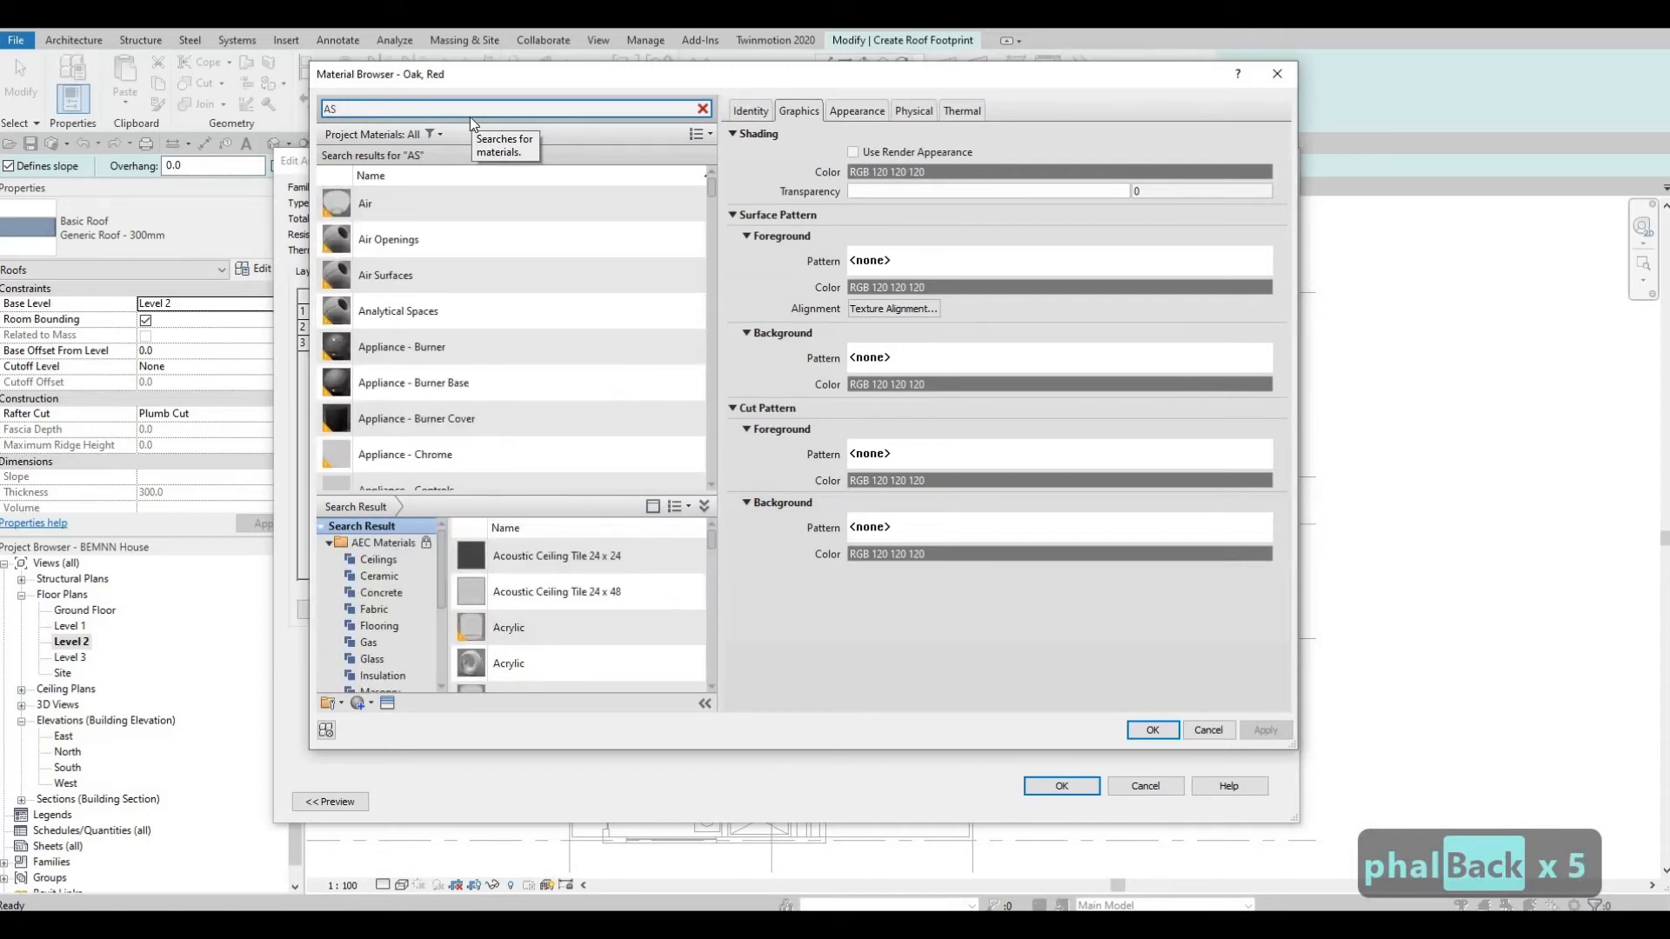
{"action": "type", "text": "PHAL"}
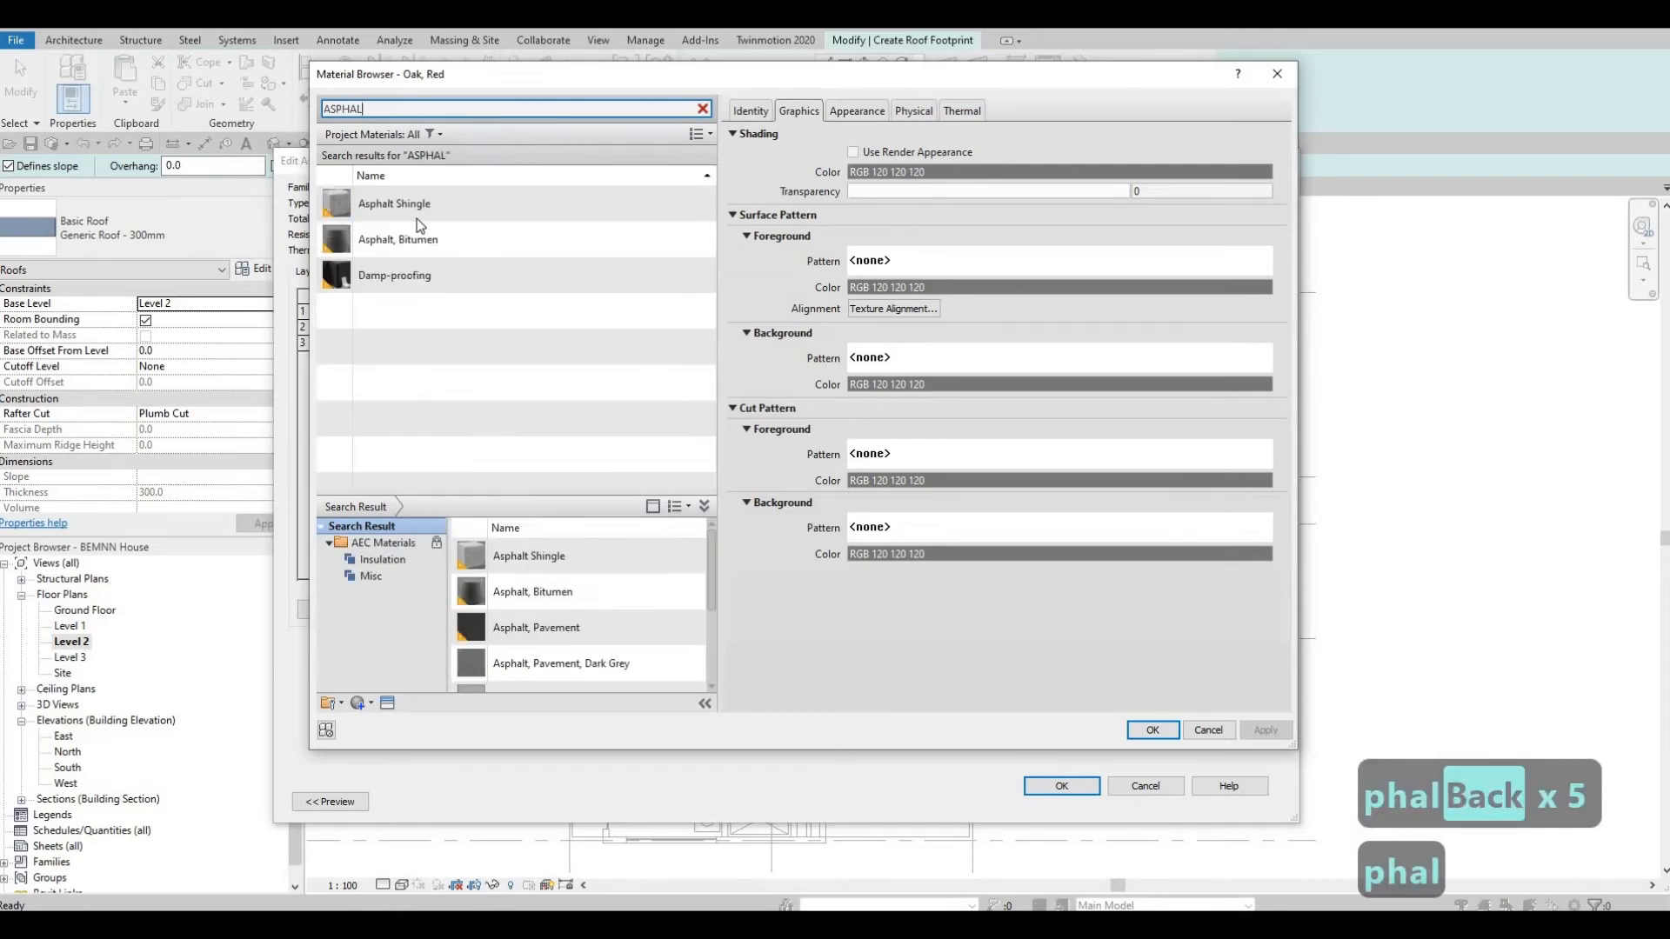
{"action": "left_click", "coordinate": [418, 216]}
{"action": "left_click", "coordinate": [623, 196]}
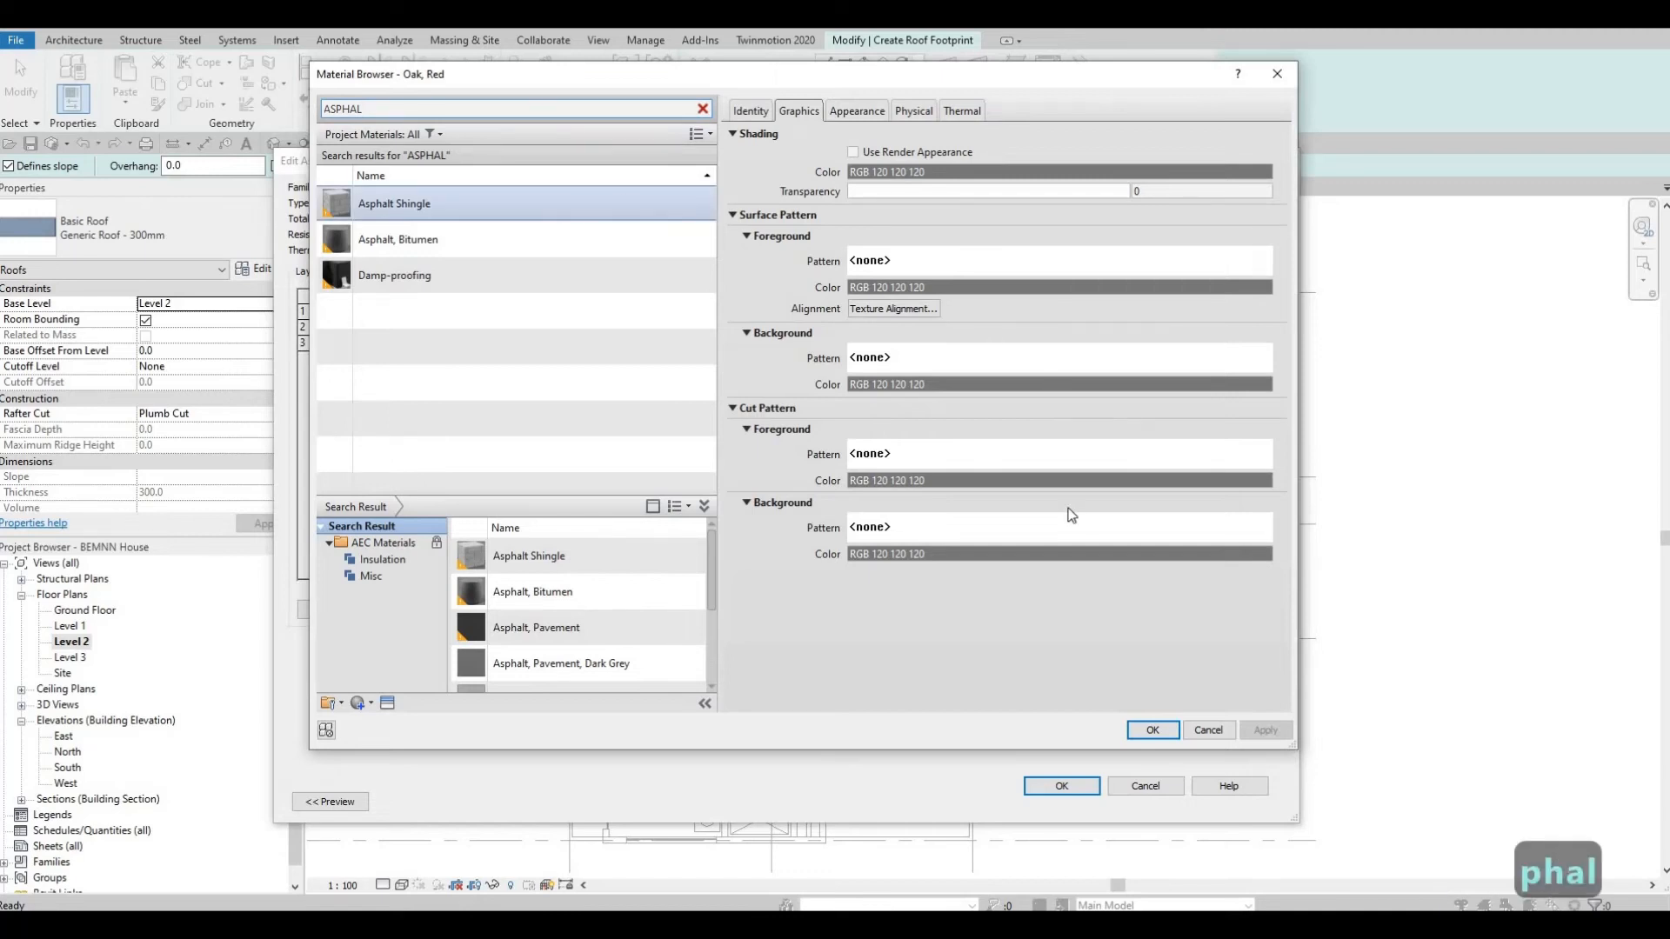
{"action": "left_click", "coordinate": [1154, 738]}
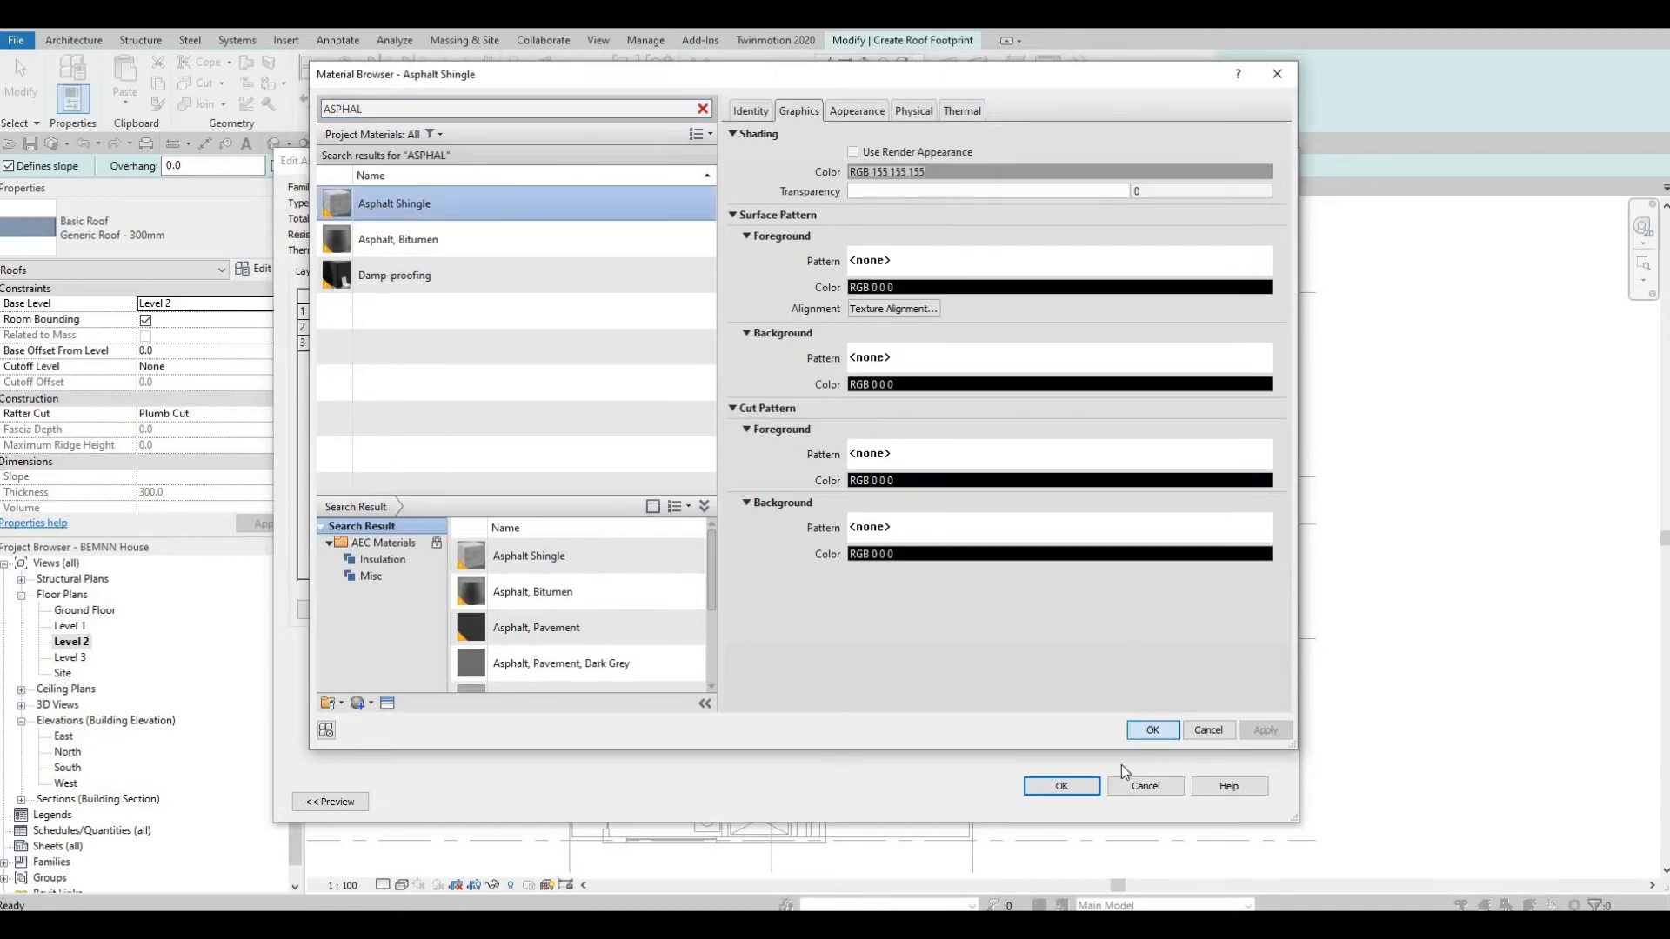
{"action": "left_click", "coordinate": [1087, 788]}
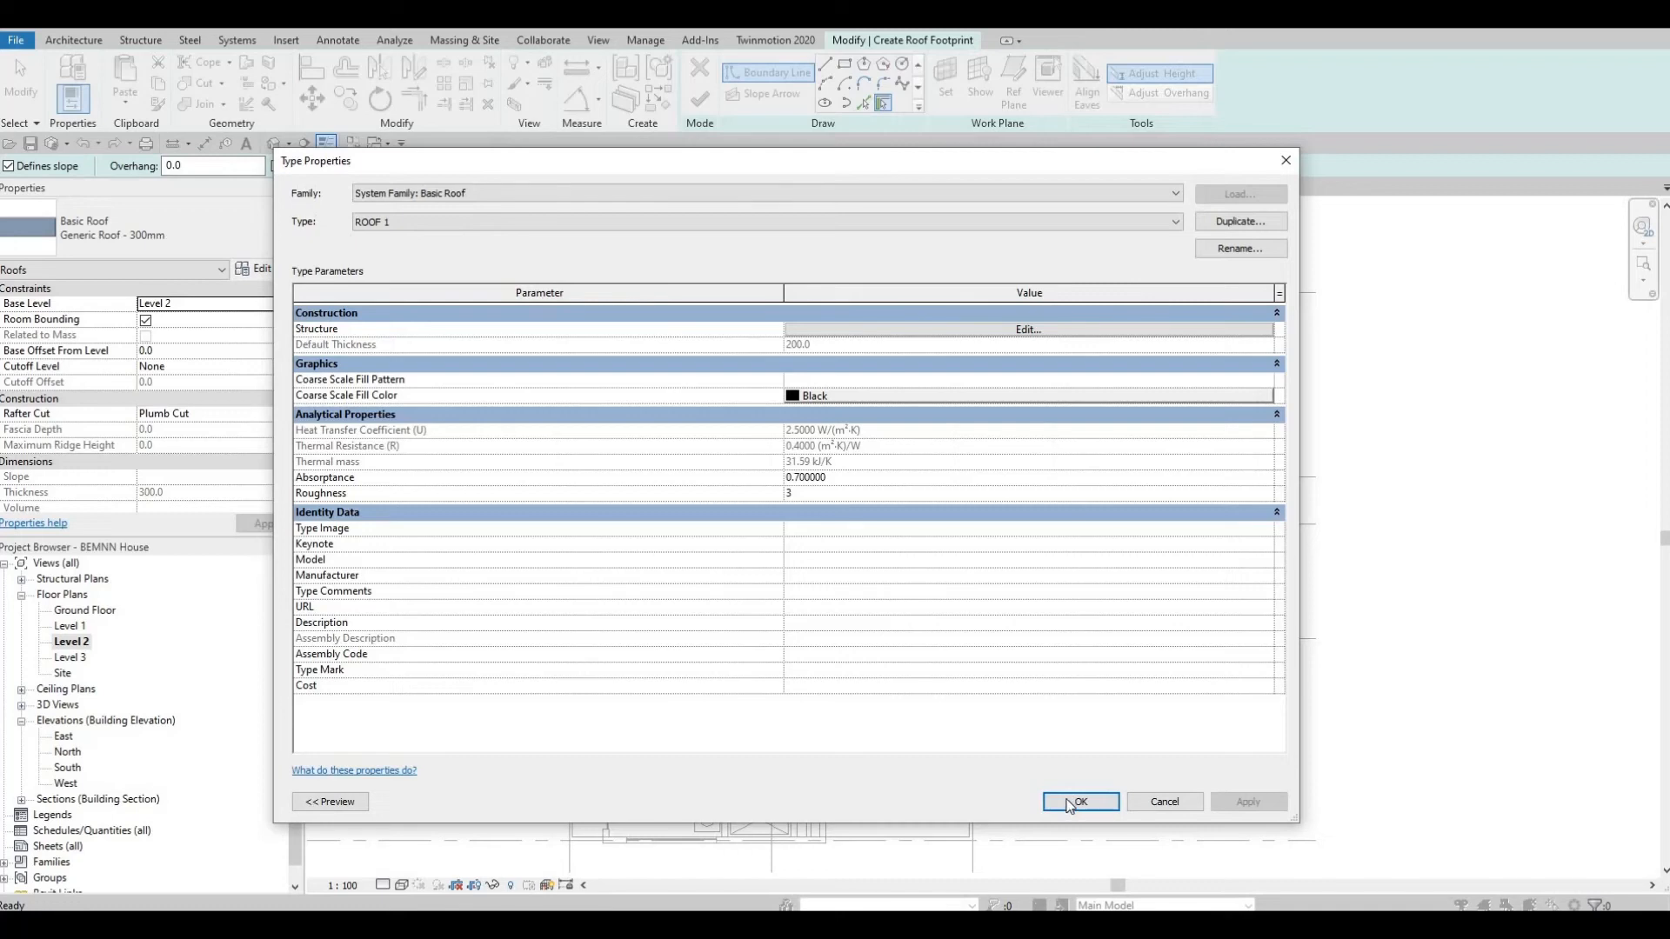
{"action": "key", "text": "Return"}
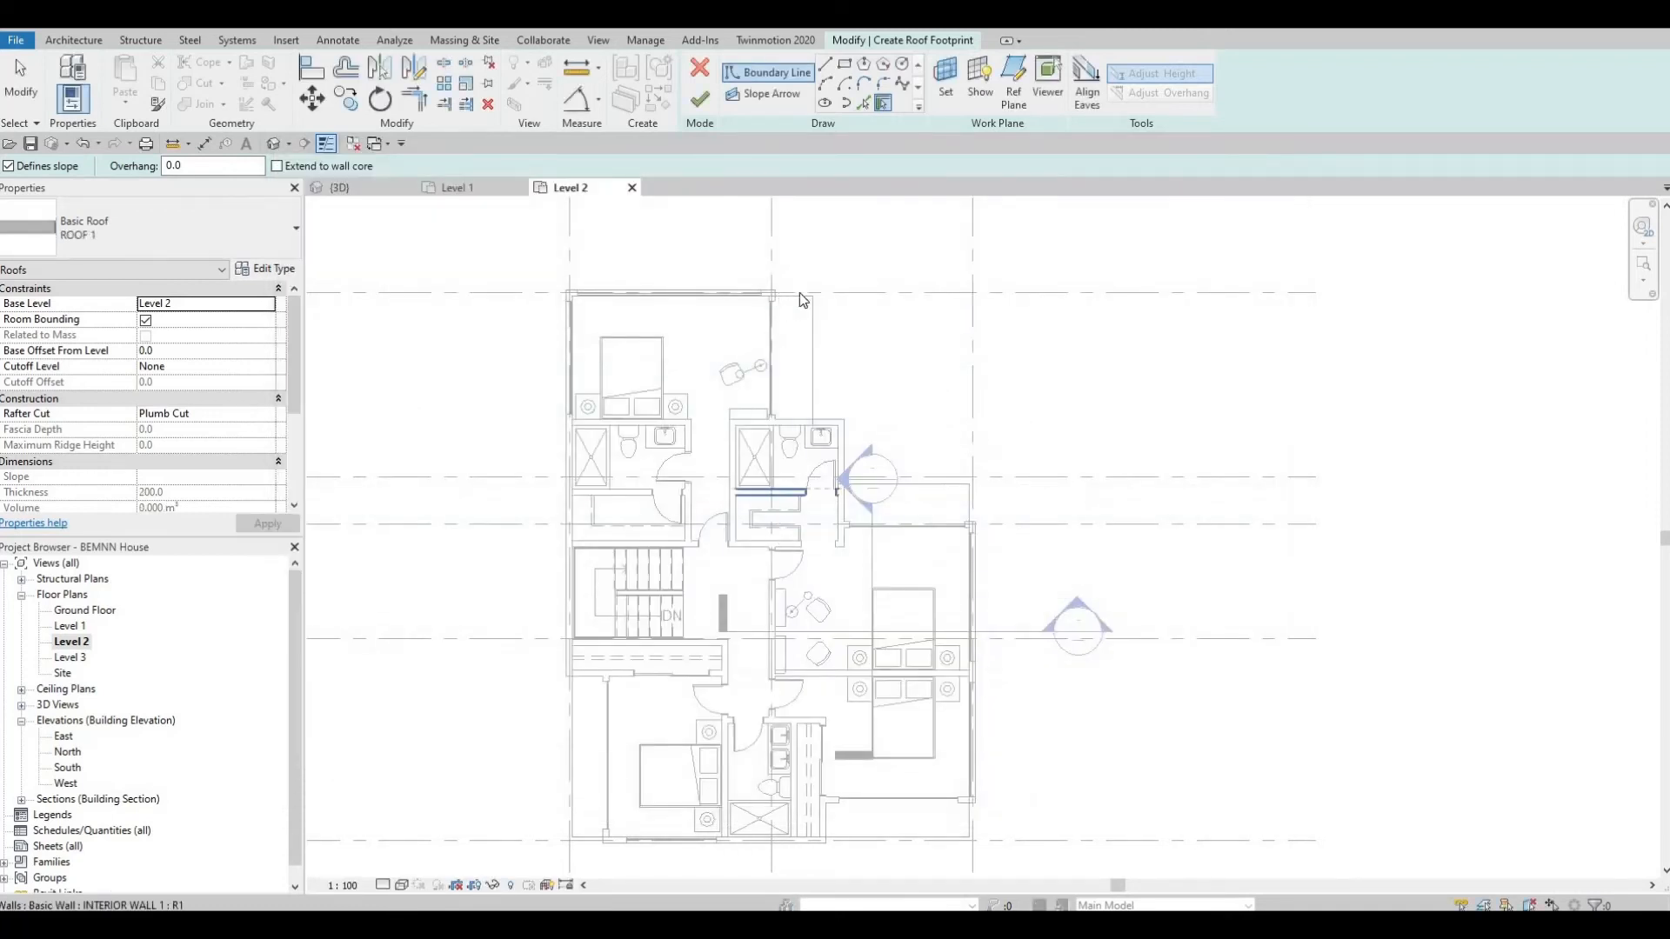
- Switch the roof boundary to Pick Lines and set the roof's base level to Level 3
{"action": "left_click", "coordinate": [863, 104]}
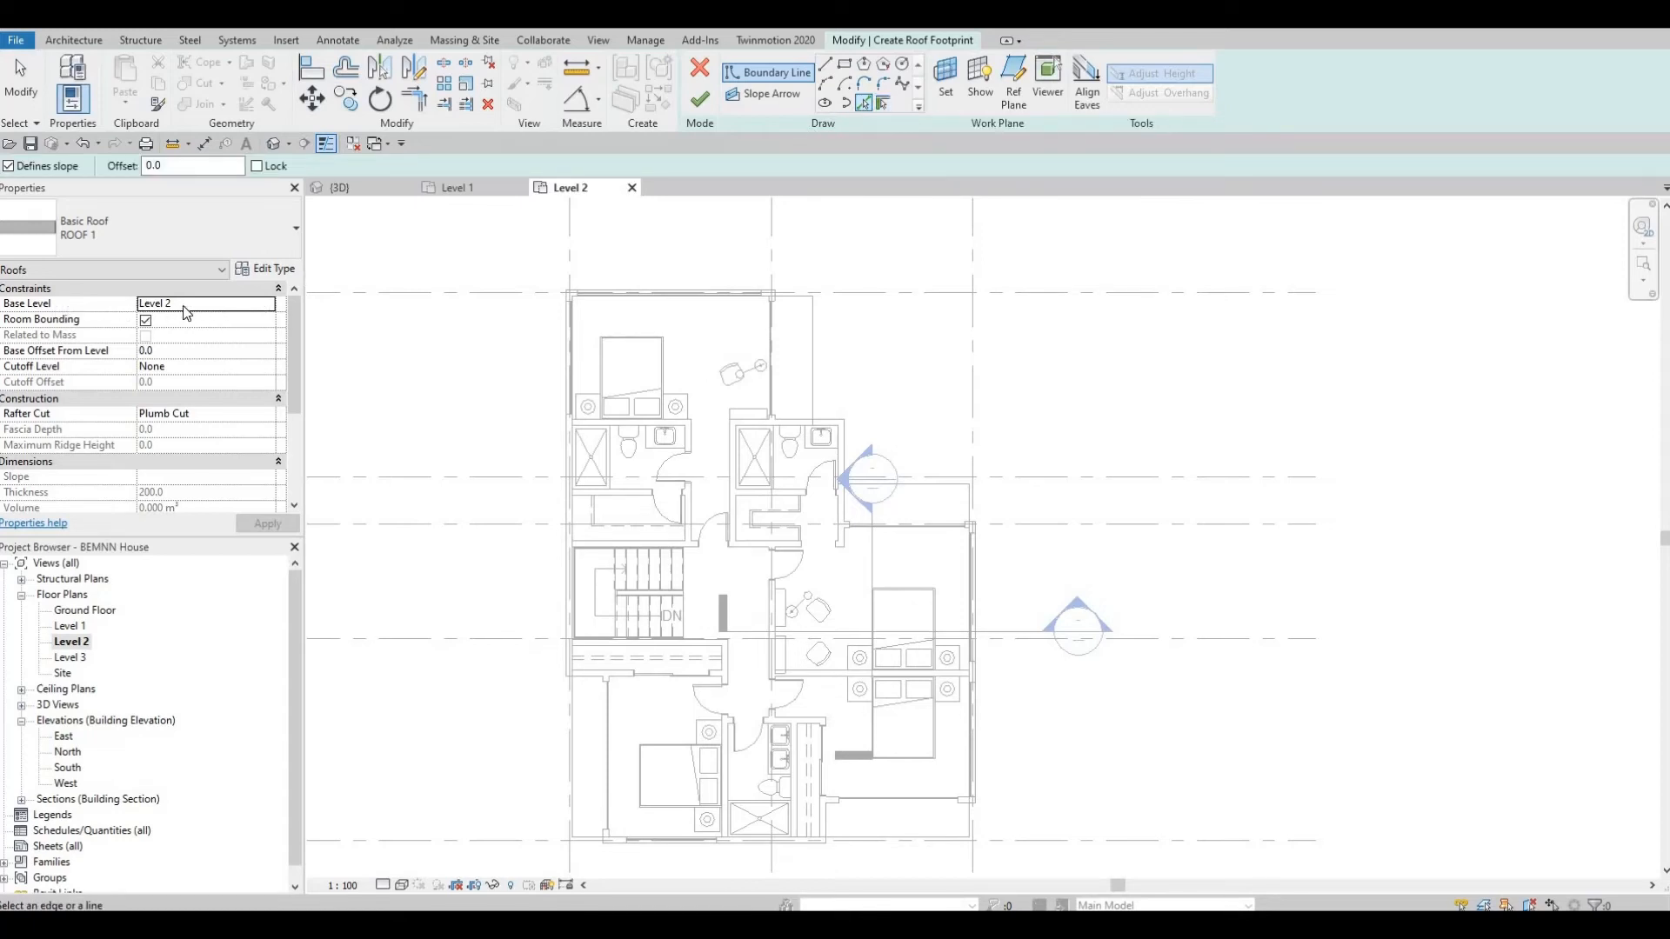
{"action": "left_click", "coordinate": [271, 314]}
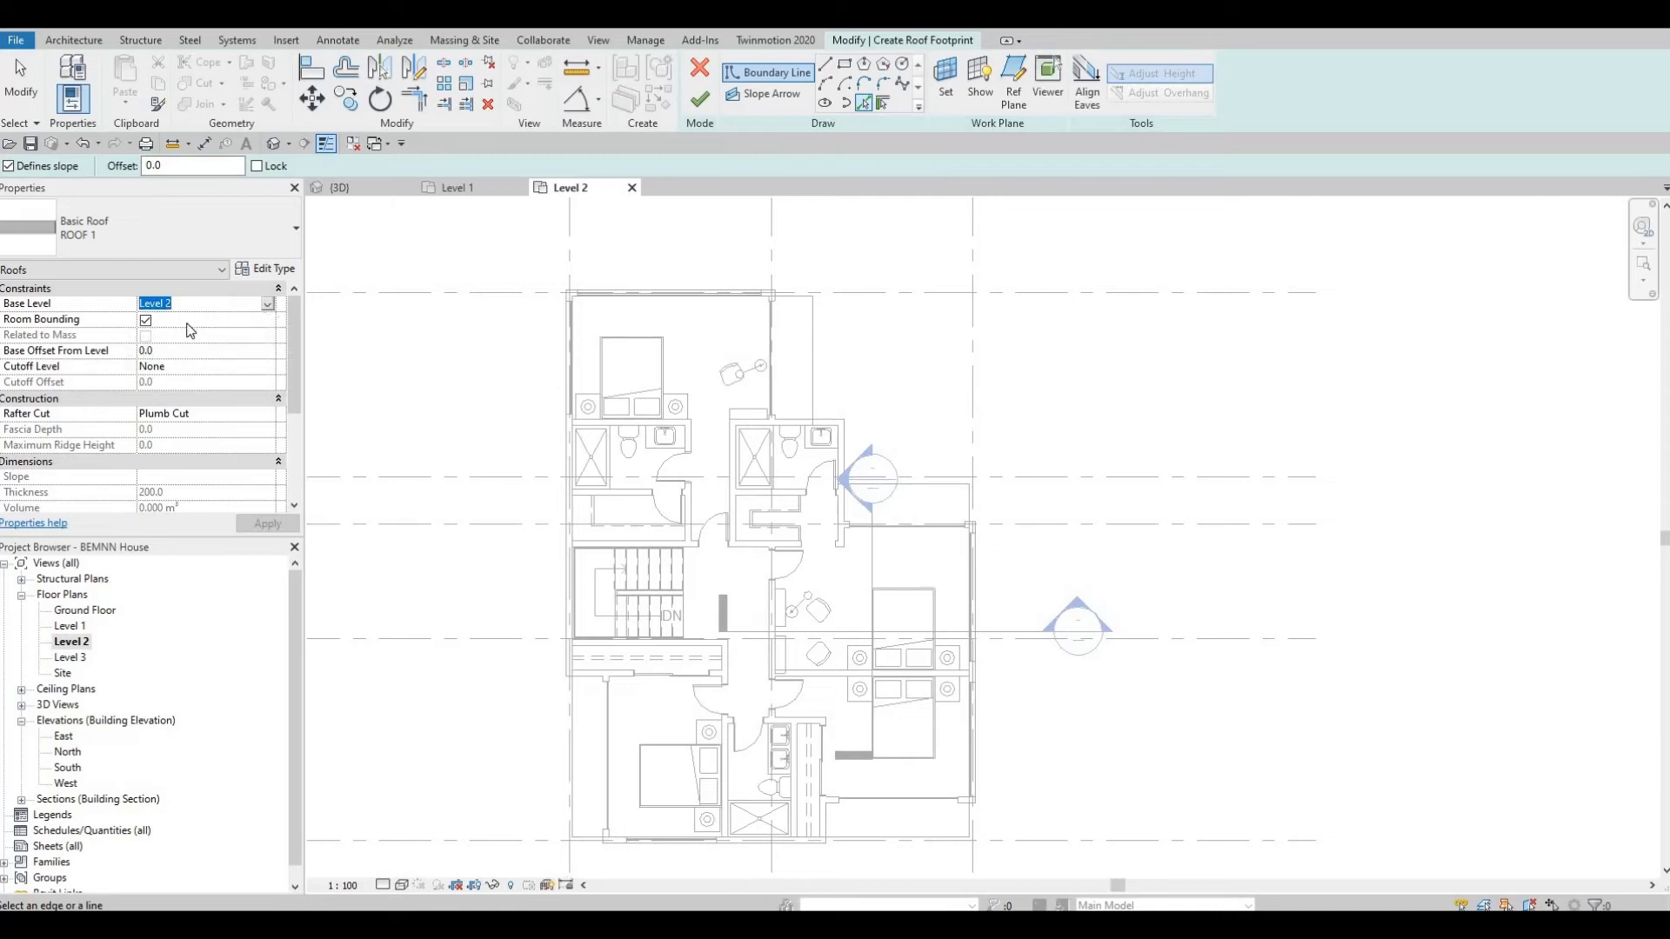
{"action": "left_click", "coordinate": [266, 359]}
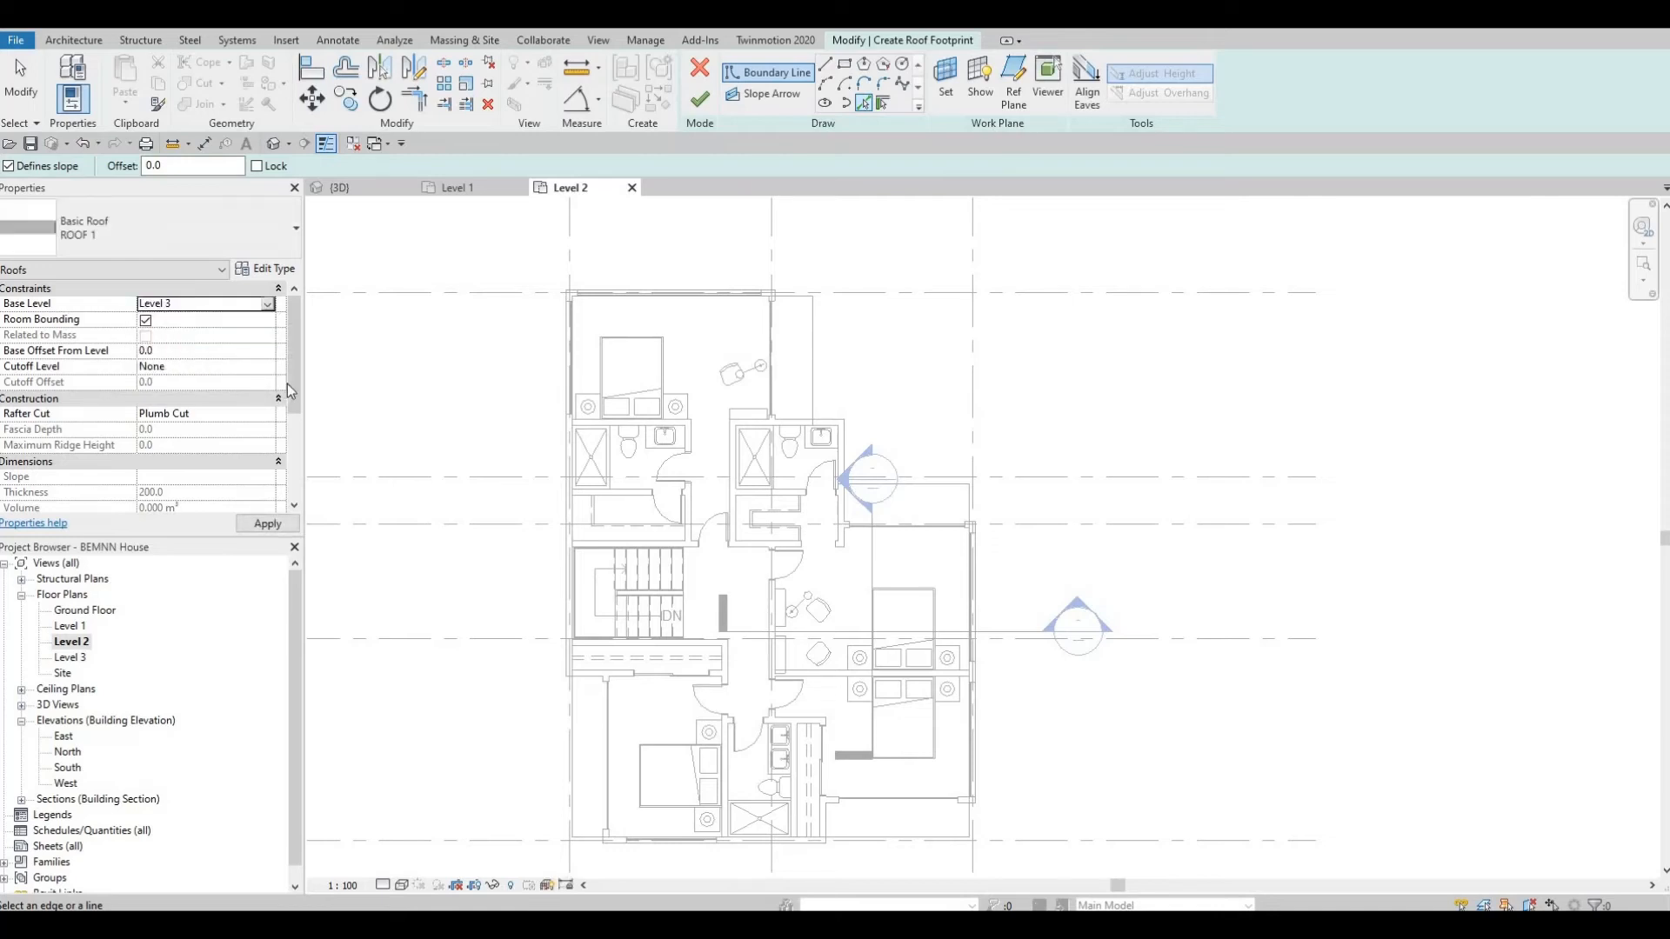
- Pick roof boundary lines along the inner faces of the upper bedroom's top, left and right walls
{"action": "scroll", "coordinate": [588, 288], "scroll_direction": "up", "scroll_amount": 2}
{"action": "scroll", "coordinate": [541, 302], "scroll_direction": "up", "scroll_amount": 3}
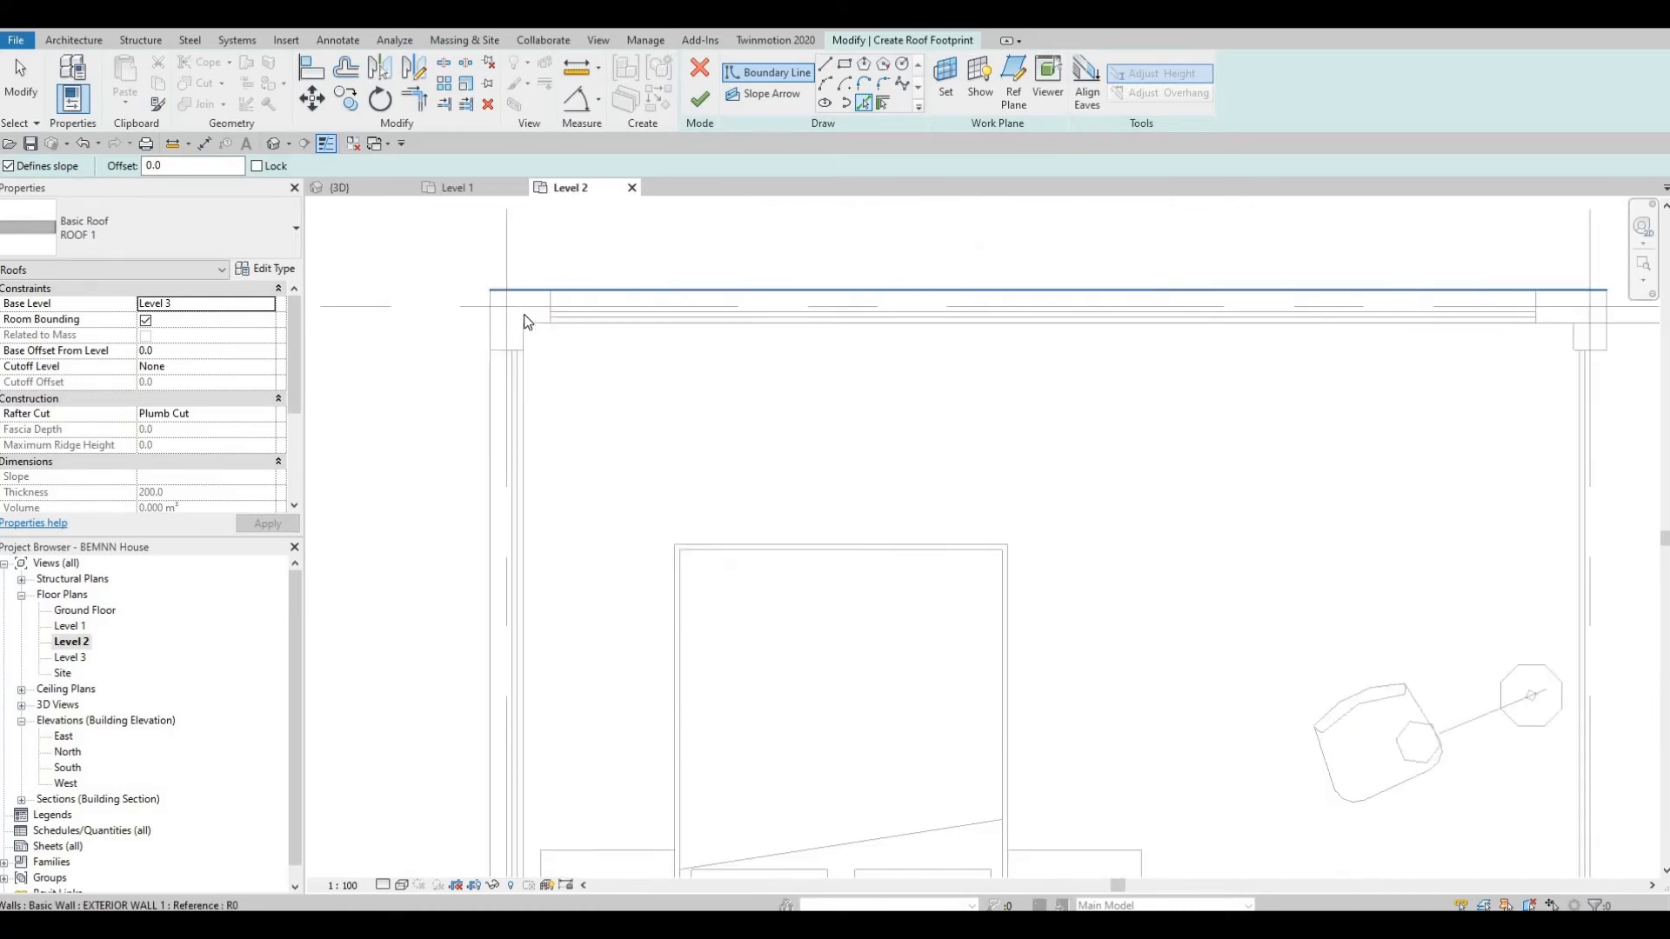
{"action": "left_click", "coordinate": [526, 342]}
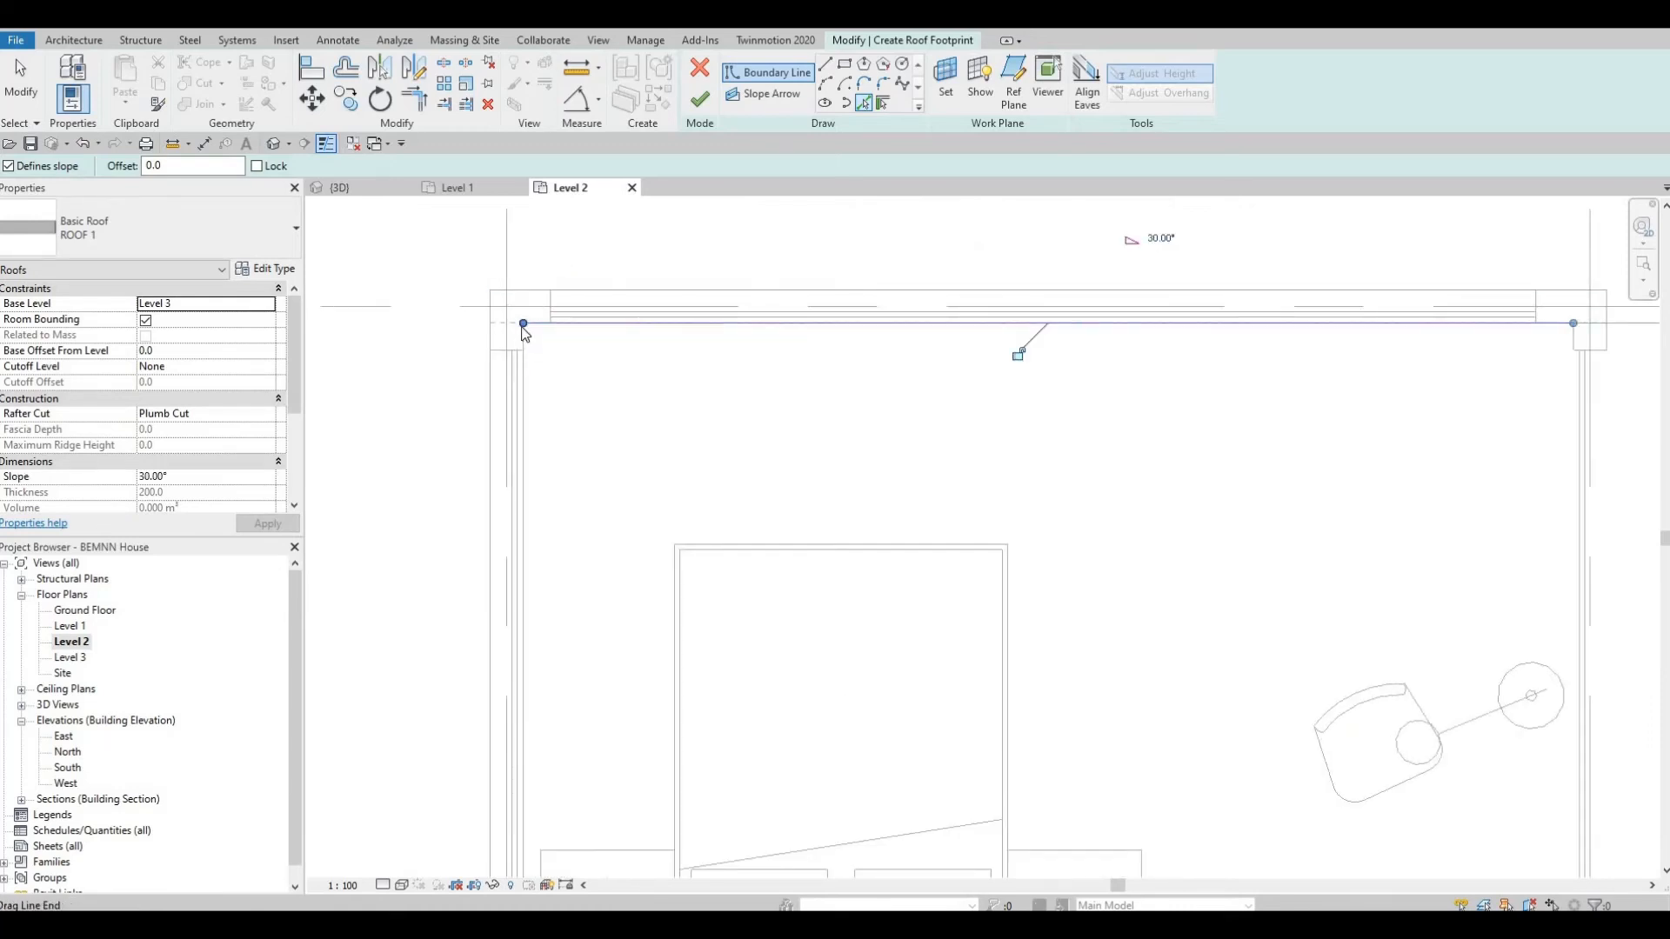
{"action": "left_click", "coordinate": [522, 340]}
{"action": "scroll", "coordinate": [522, 329], "scroll_direction": "down", "scroll_amount": 4}
{"action": "scroll", "coordinate": [726, 313], "scroll_direction": "up", "scroll_amount": 5}
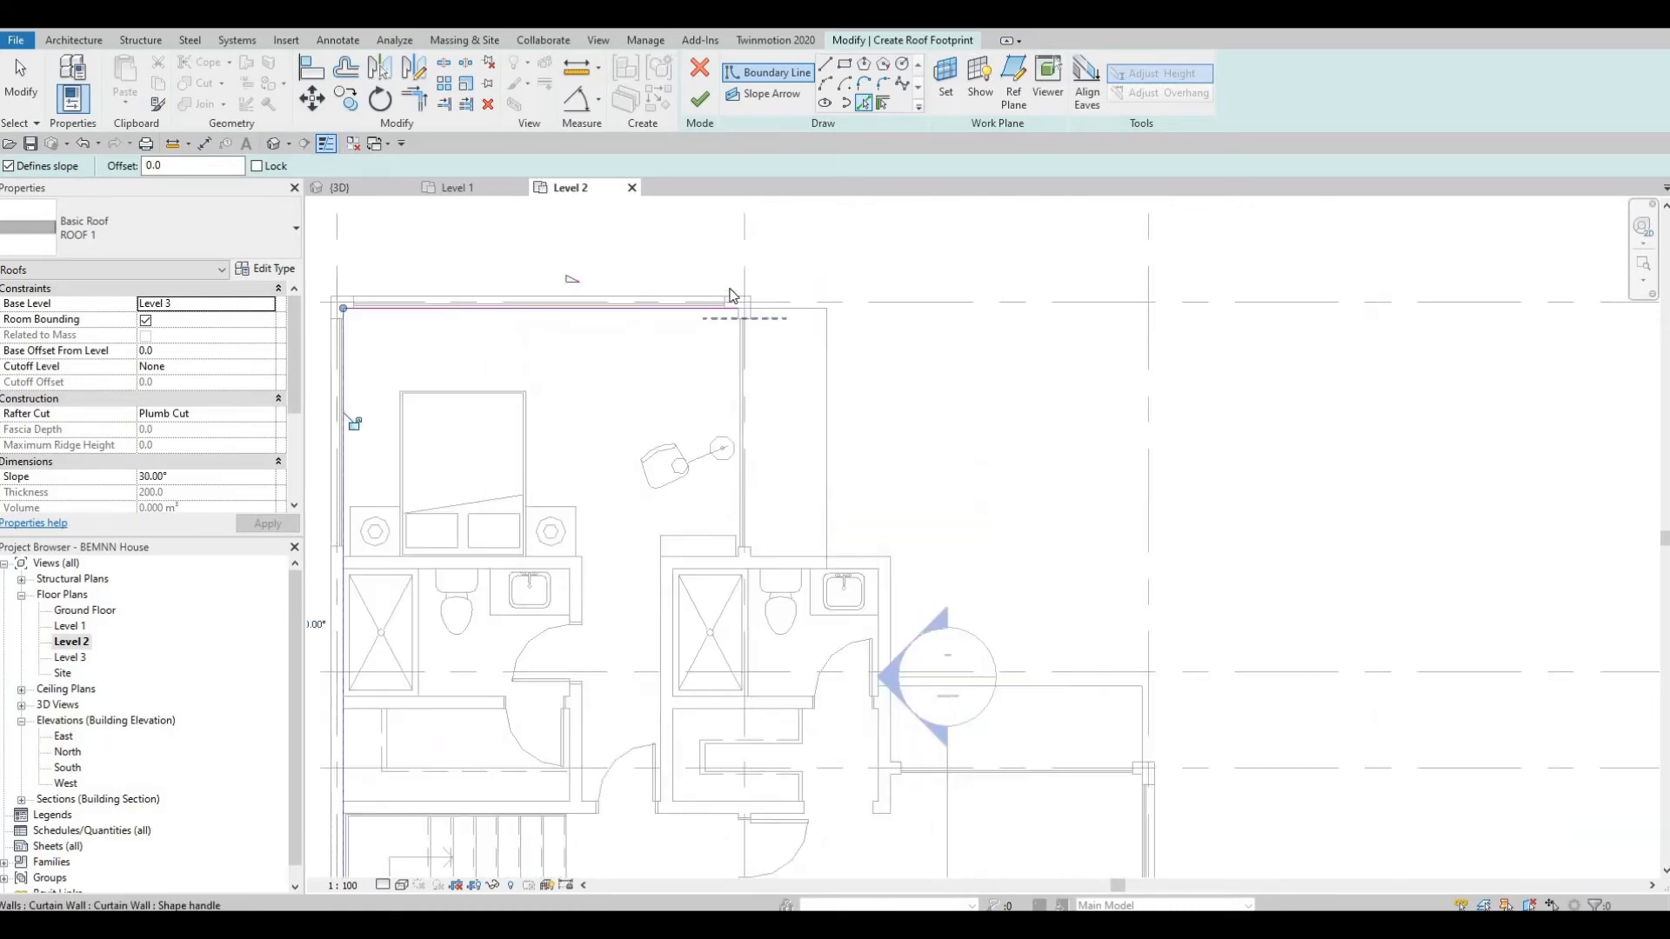
{"action": "scroll", "coordinate": [696, 435], "scroll_direction": "down", "scroll_amount": 4}
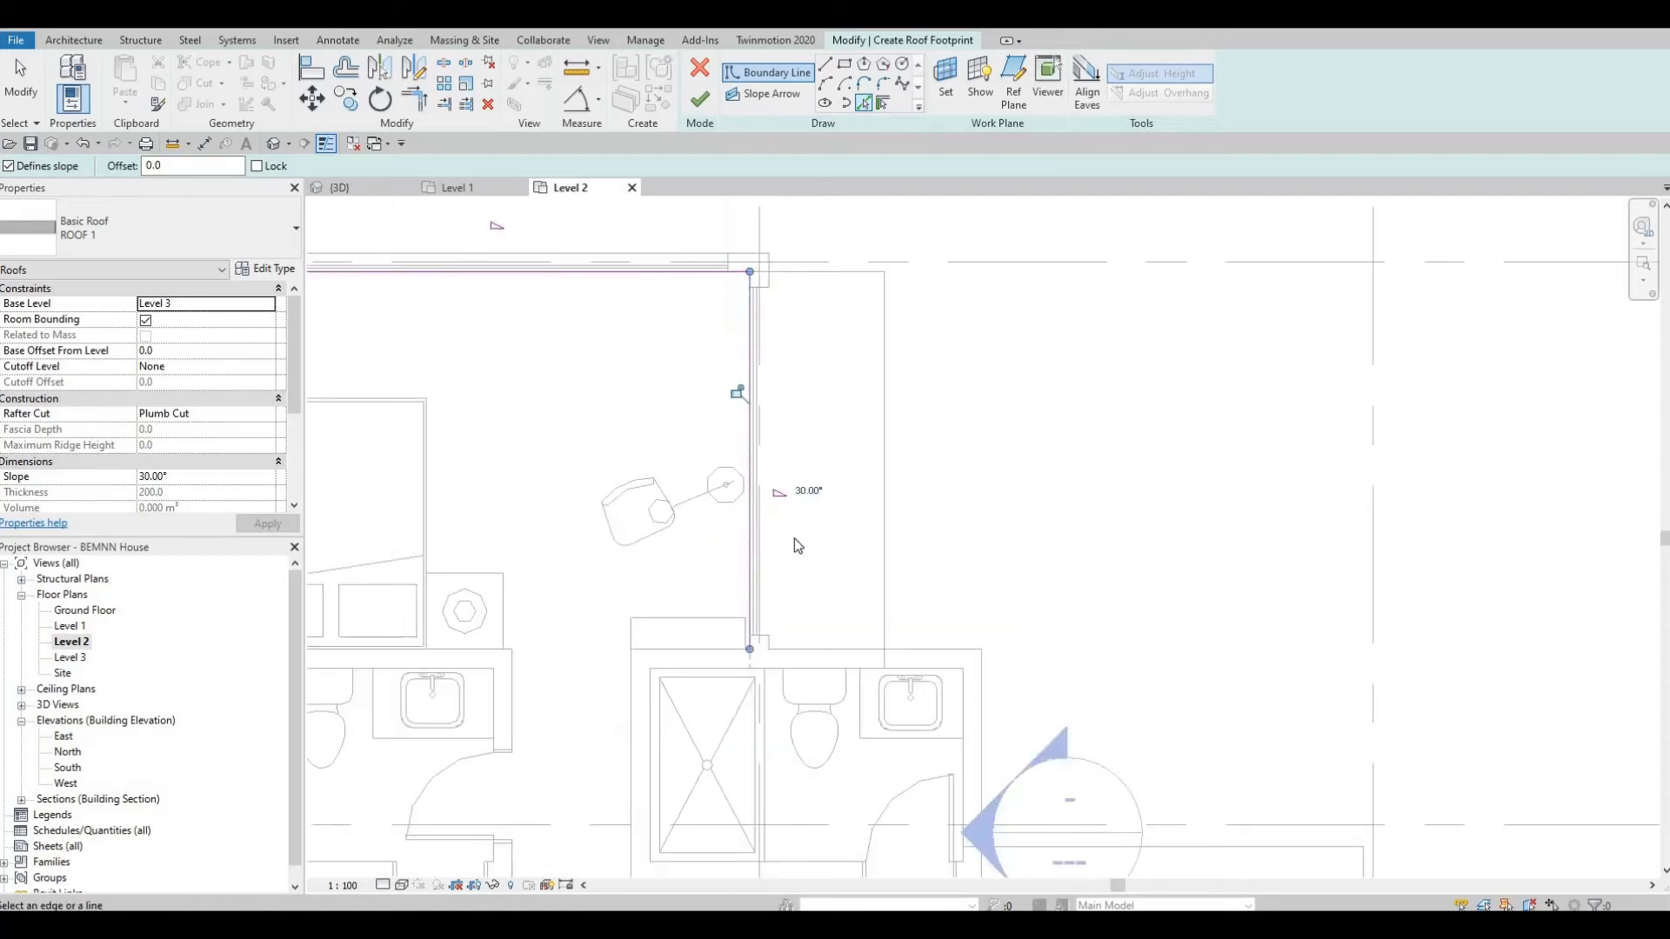
- Pick roof boundary lines along the inner faces of the right-hand bathroom's top and right exterior walls
{"action": "scroll", "coordinate": [770, 578], "scroll_direction": "up", "scroll_amount": 1}
{"action": "left_click", "coordinate": [880, 586]}
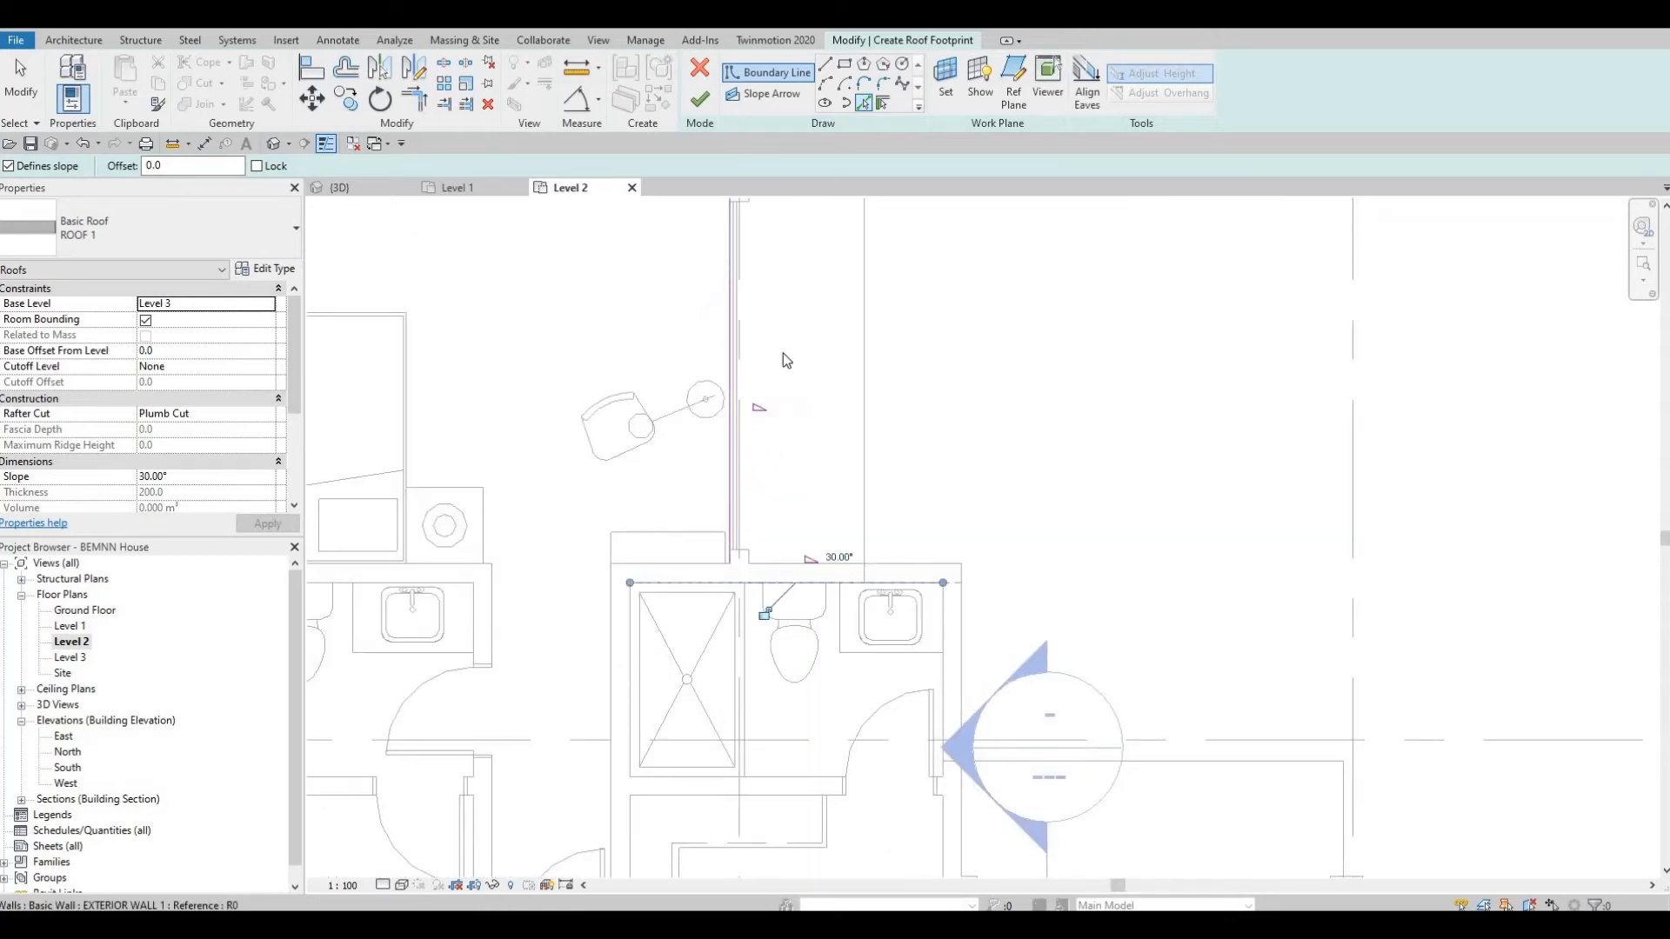
{"action": "middle_click_drag", "start_coordinate": [954, 658], "coordinate": [835, 388]}
{"action": "scroll", "coordinate": [833, 390], "scroll_direction": "up", "scroll_amount": 1}
{"action": "left_click", "coordinate": [825, 402]}
{"action": "middle_click_drag", "start_coordinate": [632, 344], "coordinate": [382, 200]}
{"action": "scroll", "coordinate": [417, 226], "scroll_direction": "down", "scroll_amount": 2}
{"action": "middle_click_drag", "start_coordinate": [557, 204], "coordinate": [804, 574]}
{"action": "scroll", "coordinate": [870, 644], "scroll_direction": "down", "scroll_amount": 1}
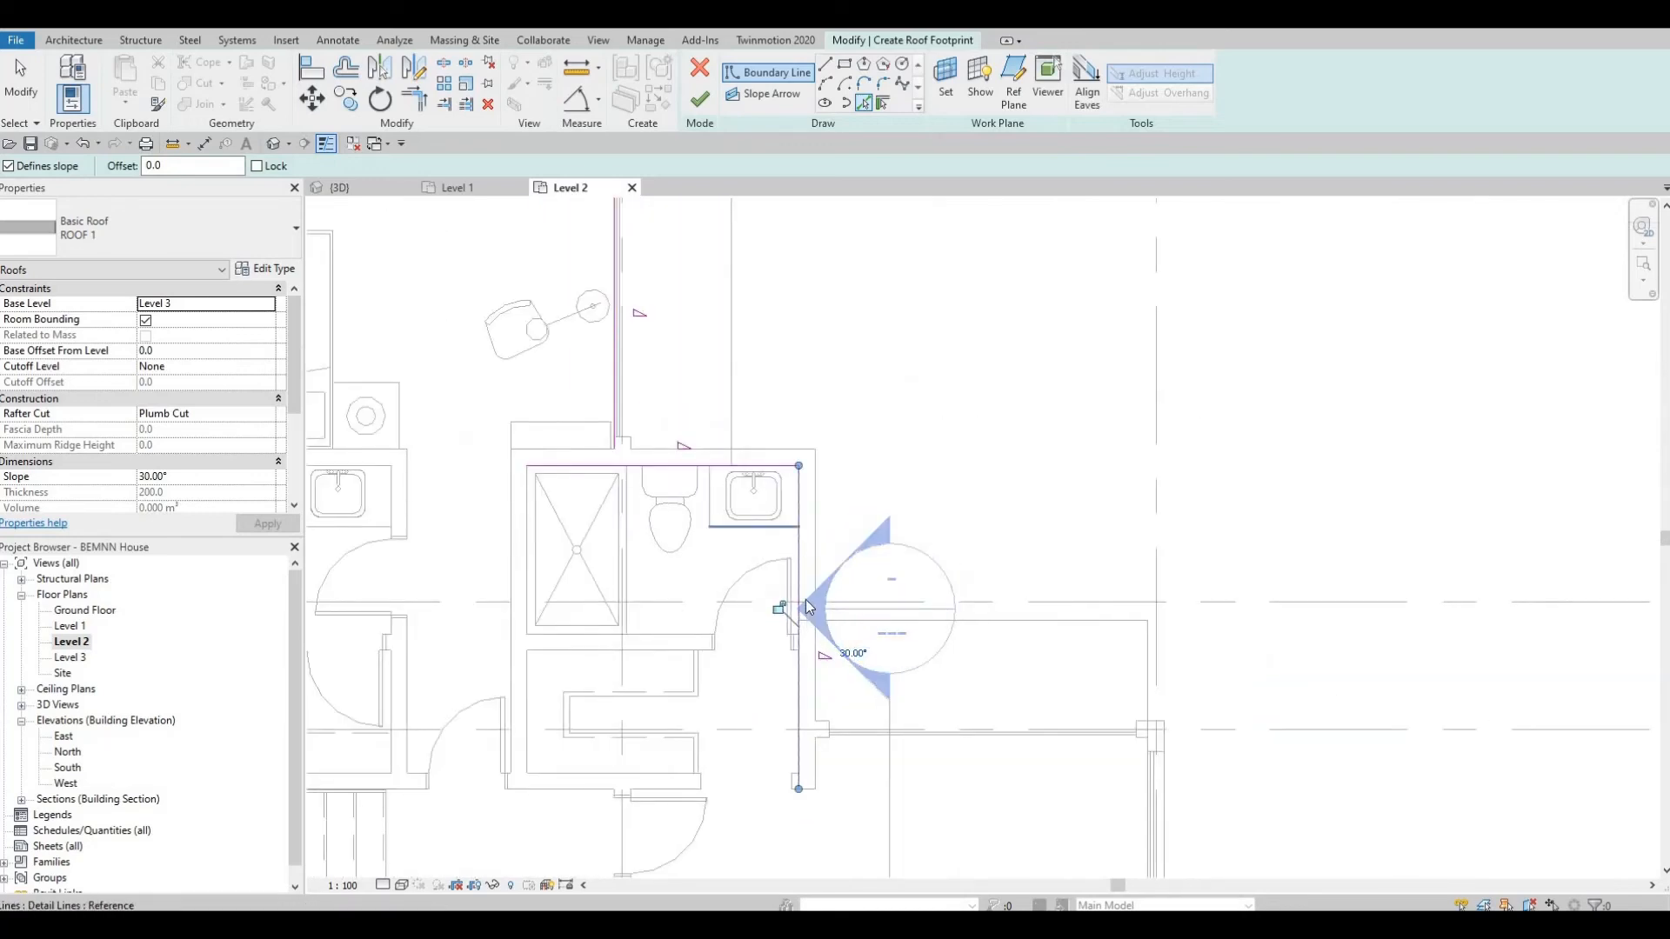
- Select the two connected boundary lines around the right-hand bathroom and turn off their Defines Roof Slope setting
{"action": "key", "text": "Escape"}
{"action": "key", "text": "Escape"}
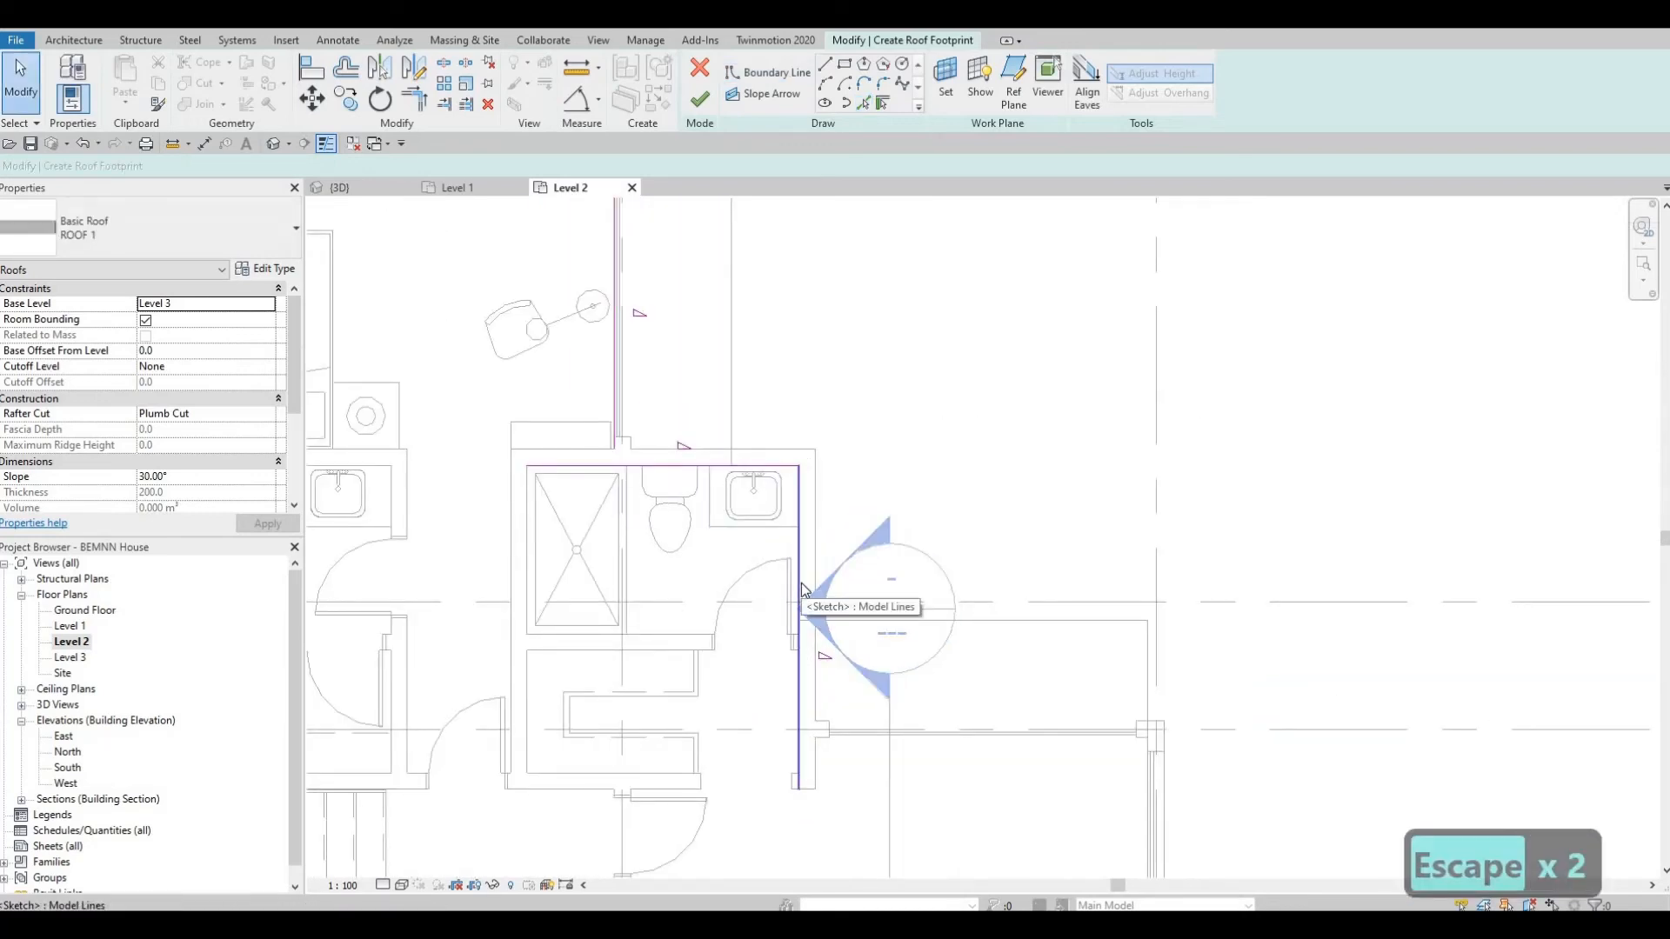
{"action": "key", "text": "Tab"}
{"action": "left_click", "coordinate": [800, 591]}
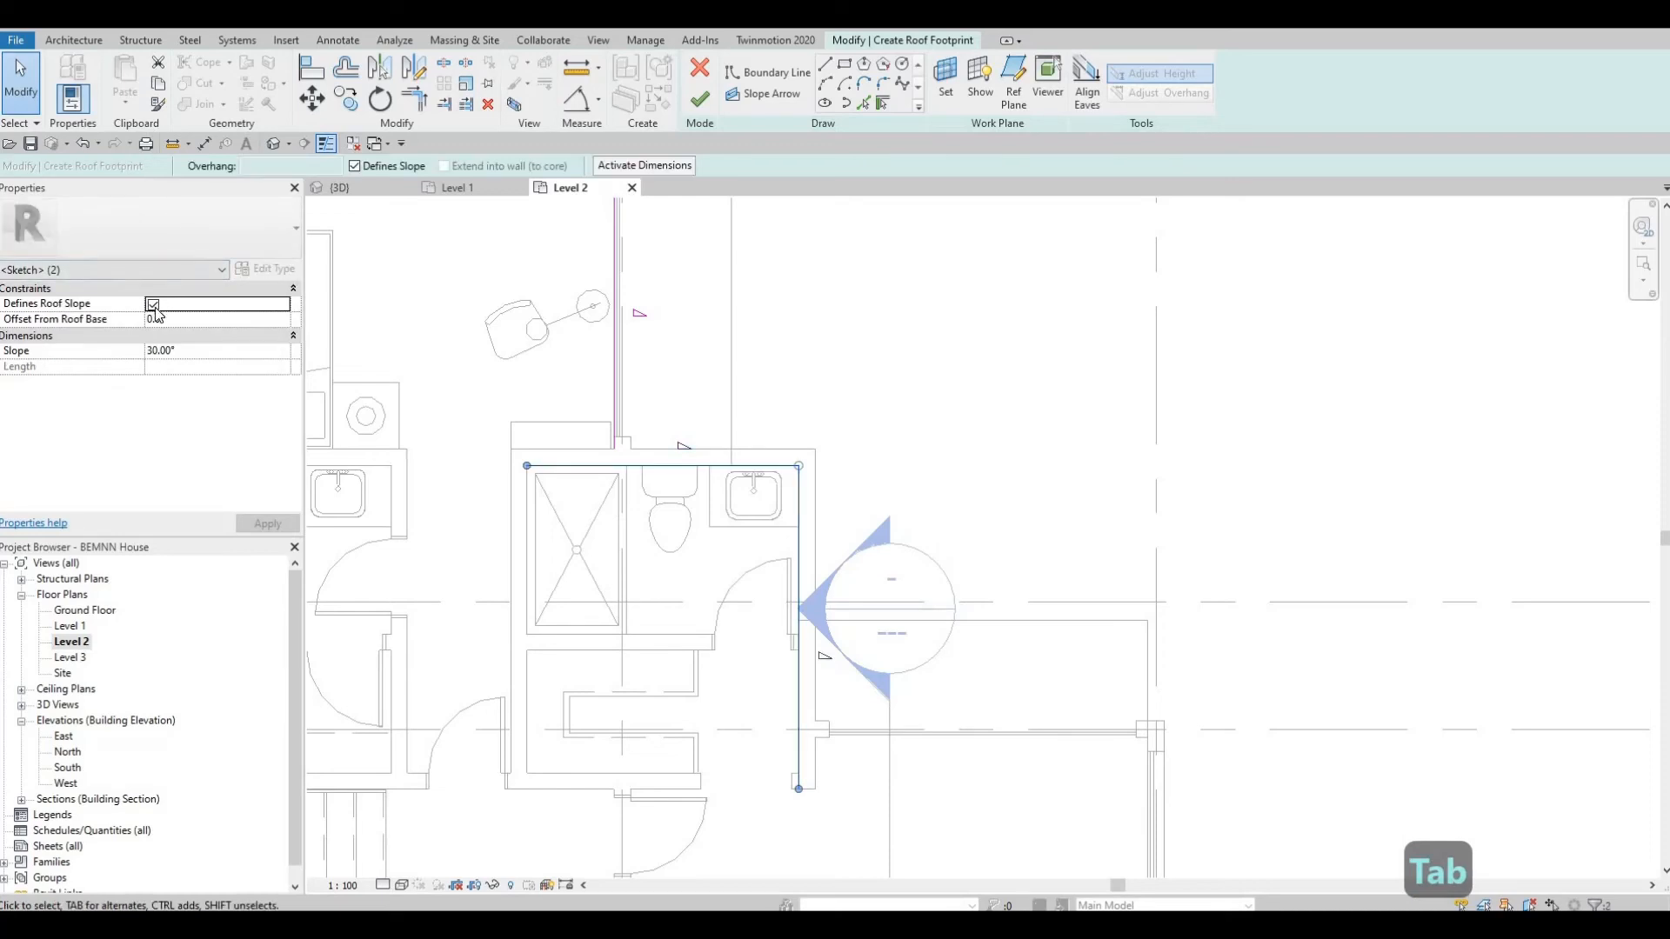
{"action": "left_click", "coordinate": [153, 305]}
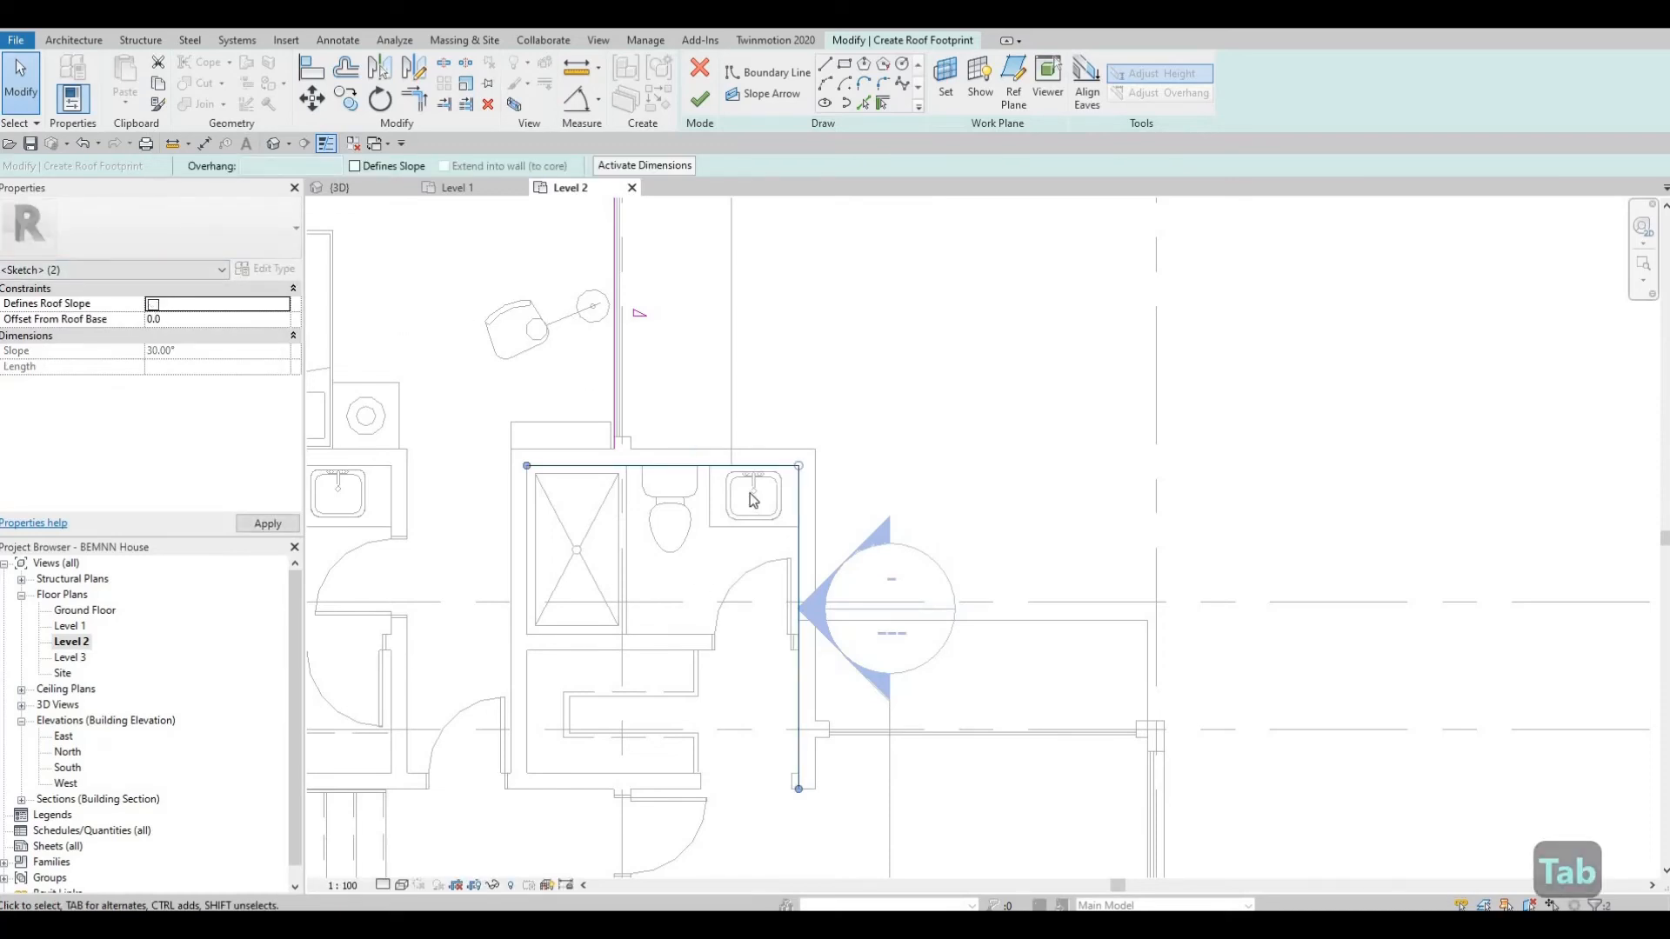
- Select the three connected boundary lines around the upper bedroom and turn off their Defines Roof Slope setting
{"action": "middle_click_drag", "start_coordinate": [621, 244], "coordinate": [726, 452]}
{"action": "key", "text": "Escape"}
{"action": "key", "text": "Tab"}
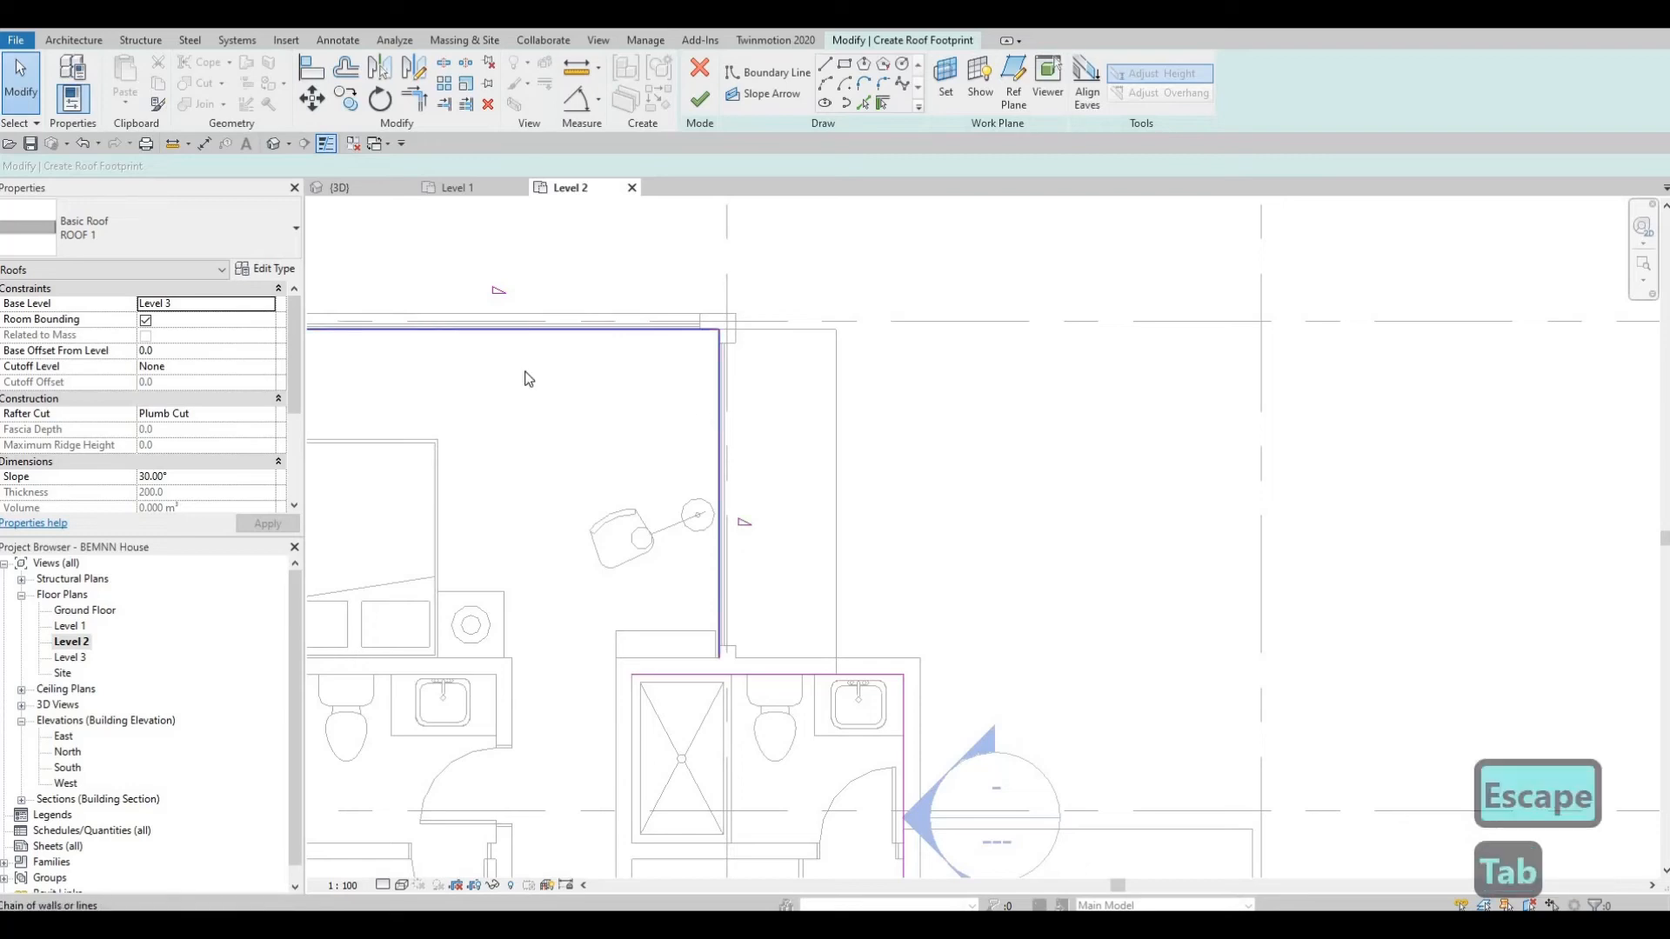
{"action": "left_click", "coordinate": [721, 442]}
{"action": "scroll", "coordinate": [721, 442], "scroll_direction": "down", "scroll_amount": 2}
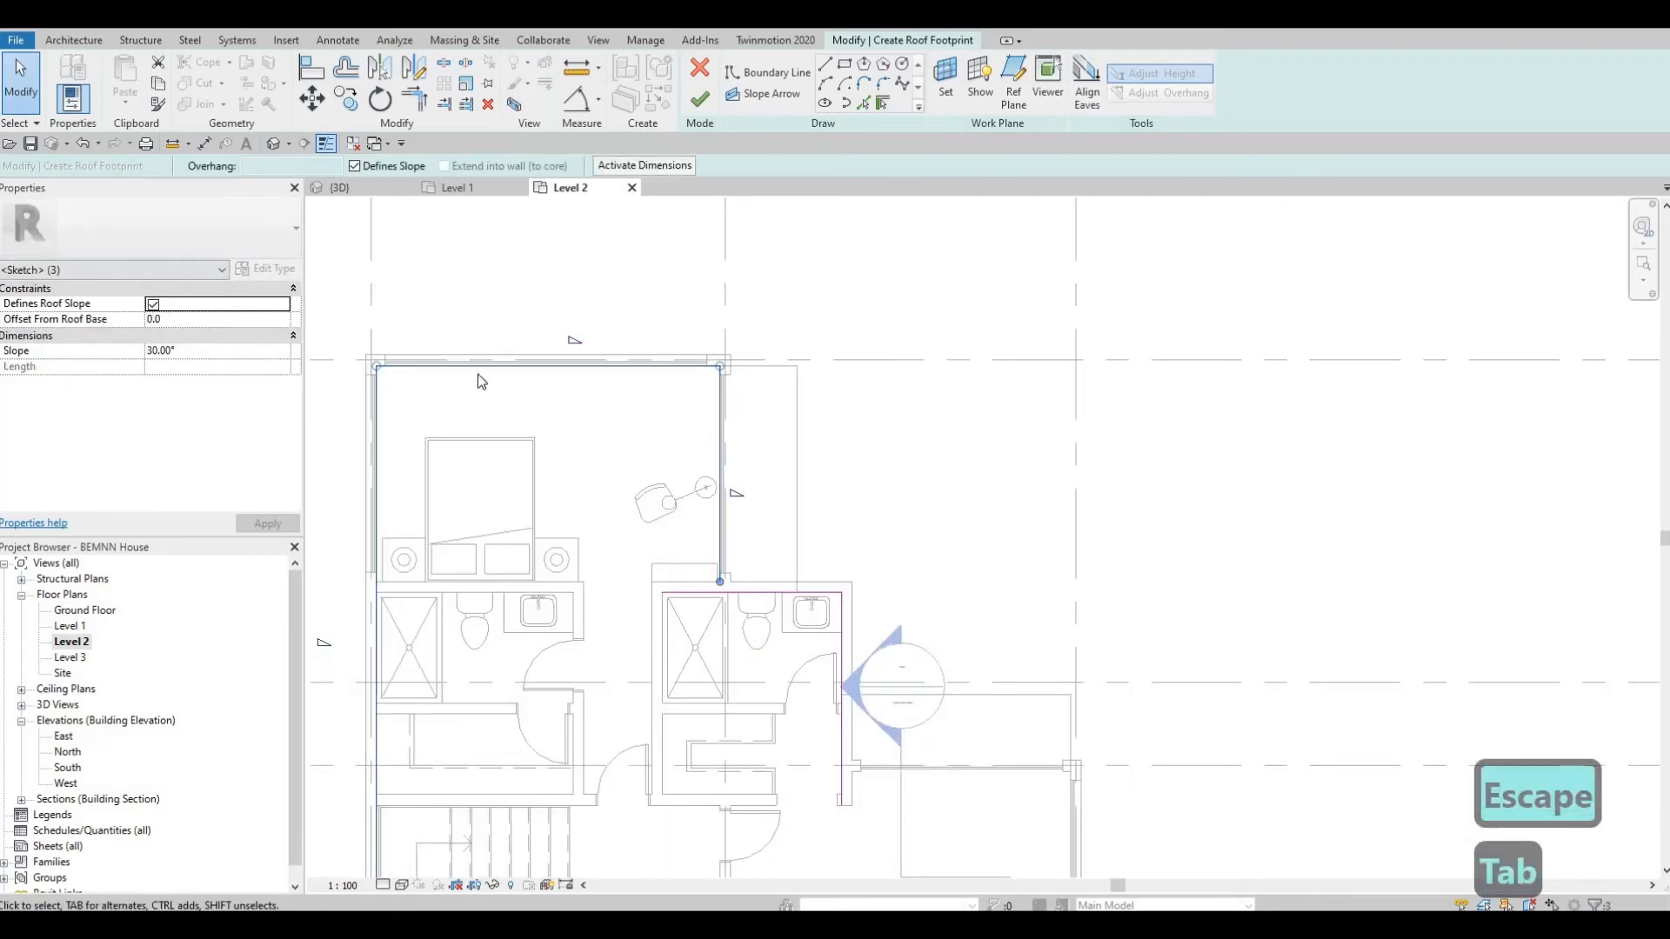
{"action": "key", "text": "Escape"}
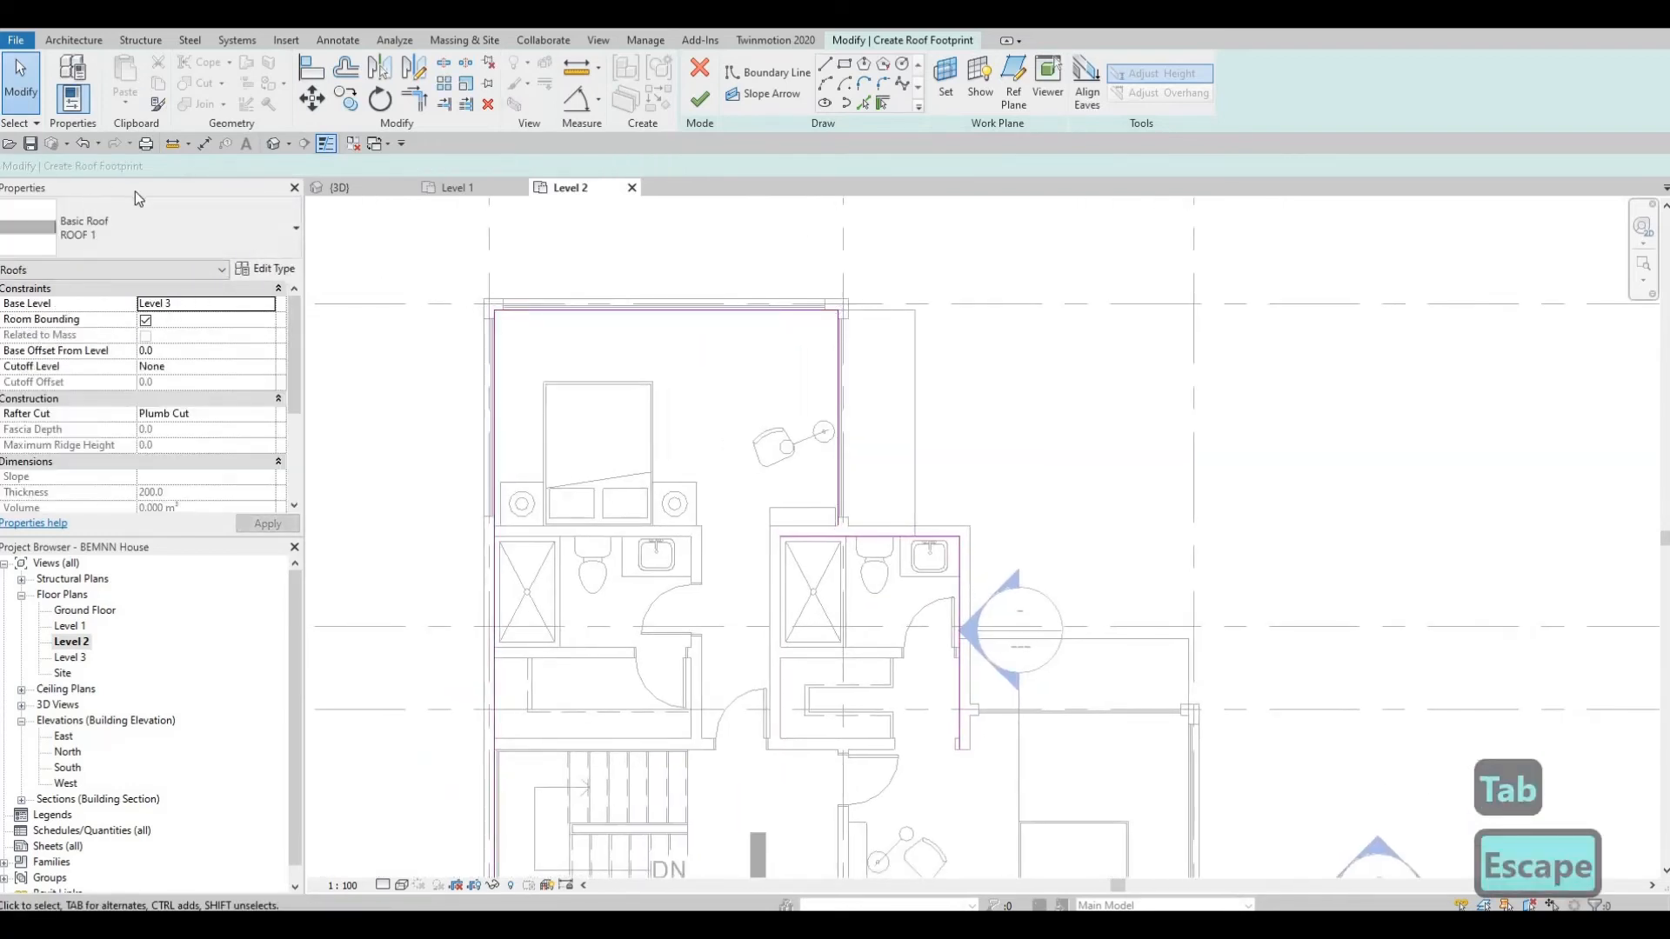
{"action": "key", "text": "Escape"}
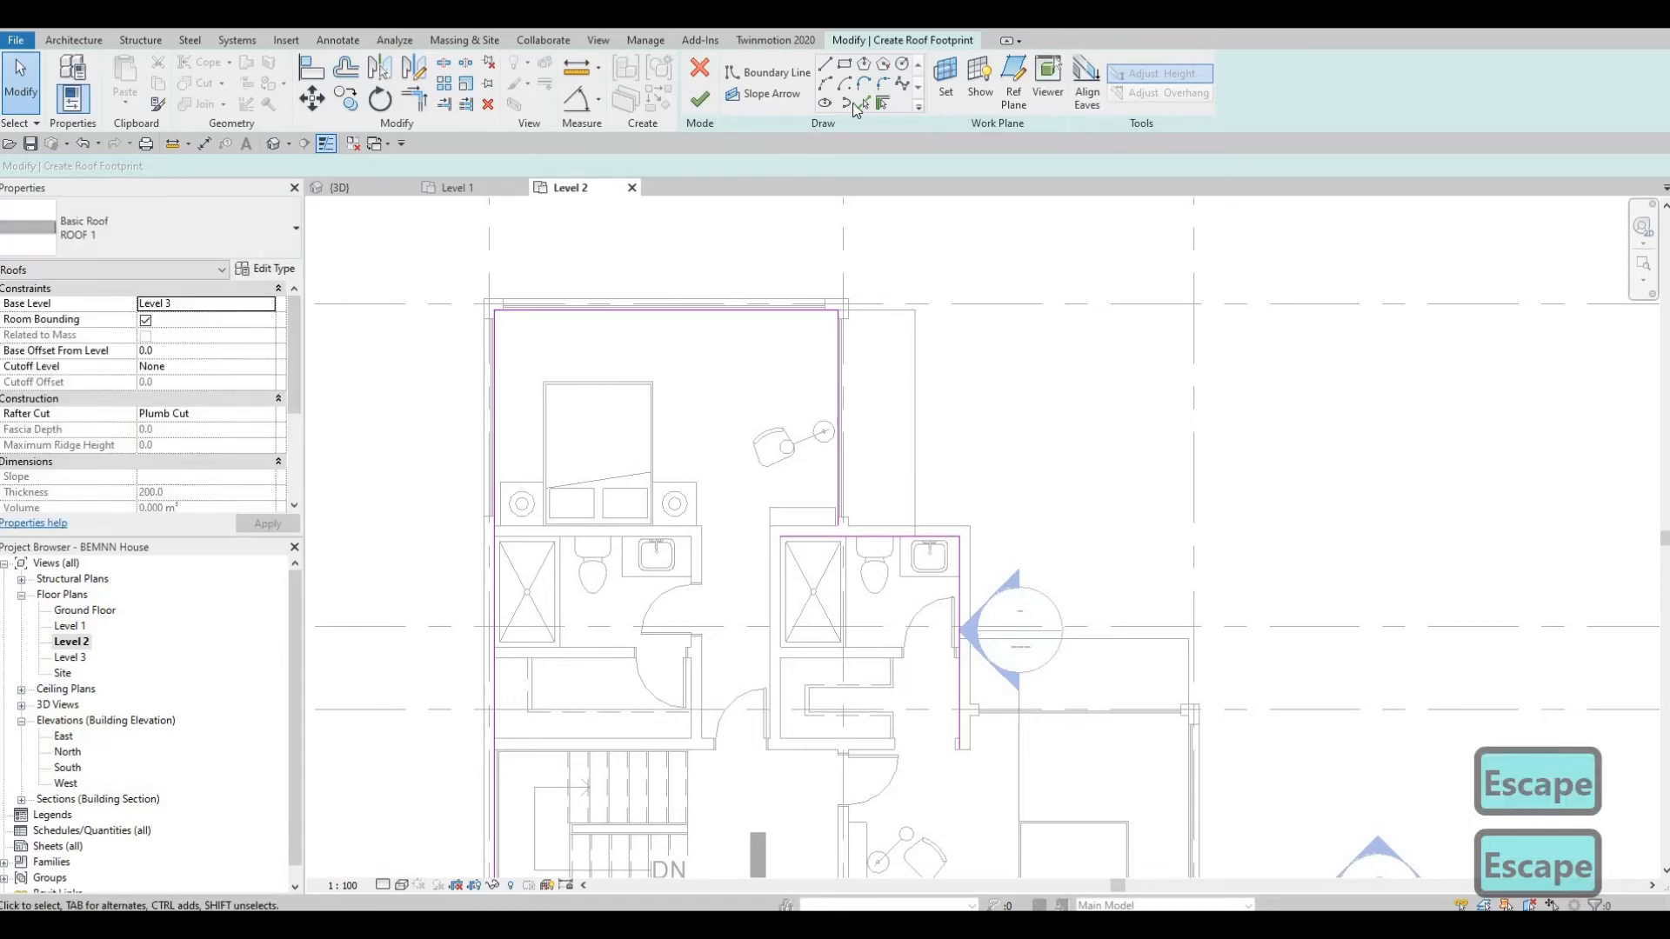
- Resume picking boundary lines with Defines Slope off and pick the inner face of the right-hand bedroom's top wall
{"action": "left_click", "coordinate": [777, 74]}
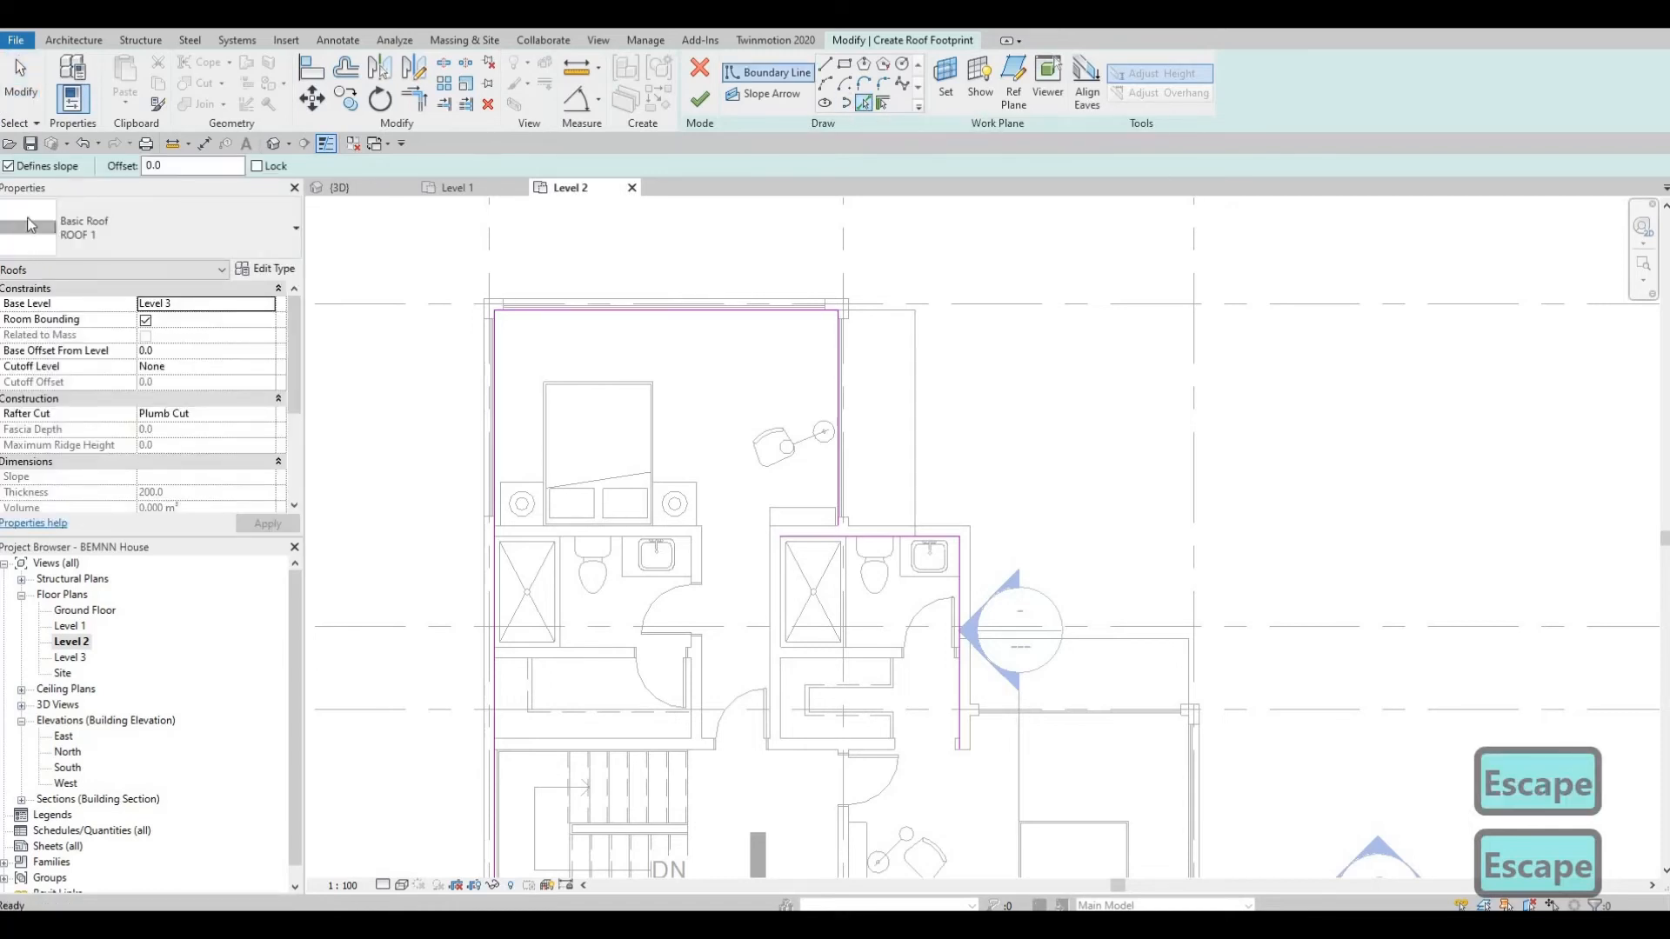
{"action": "left_click", "coordinate": [10, 166]}
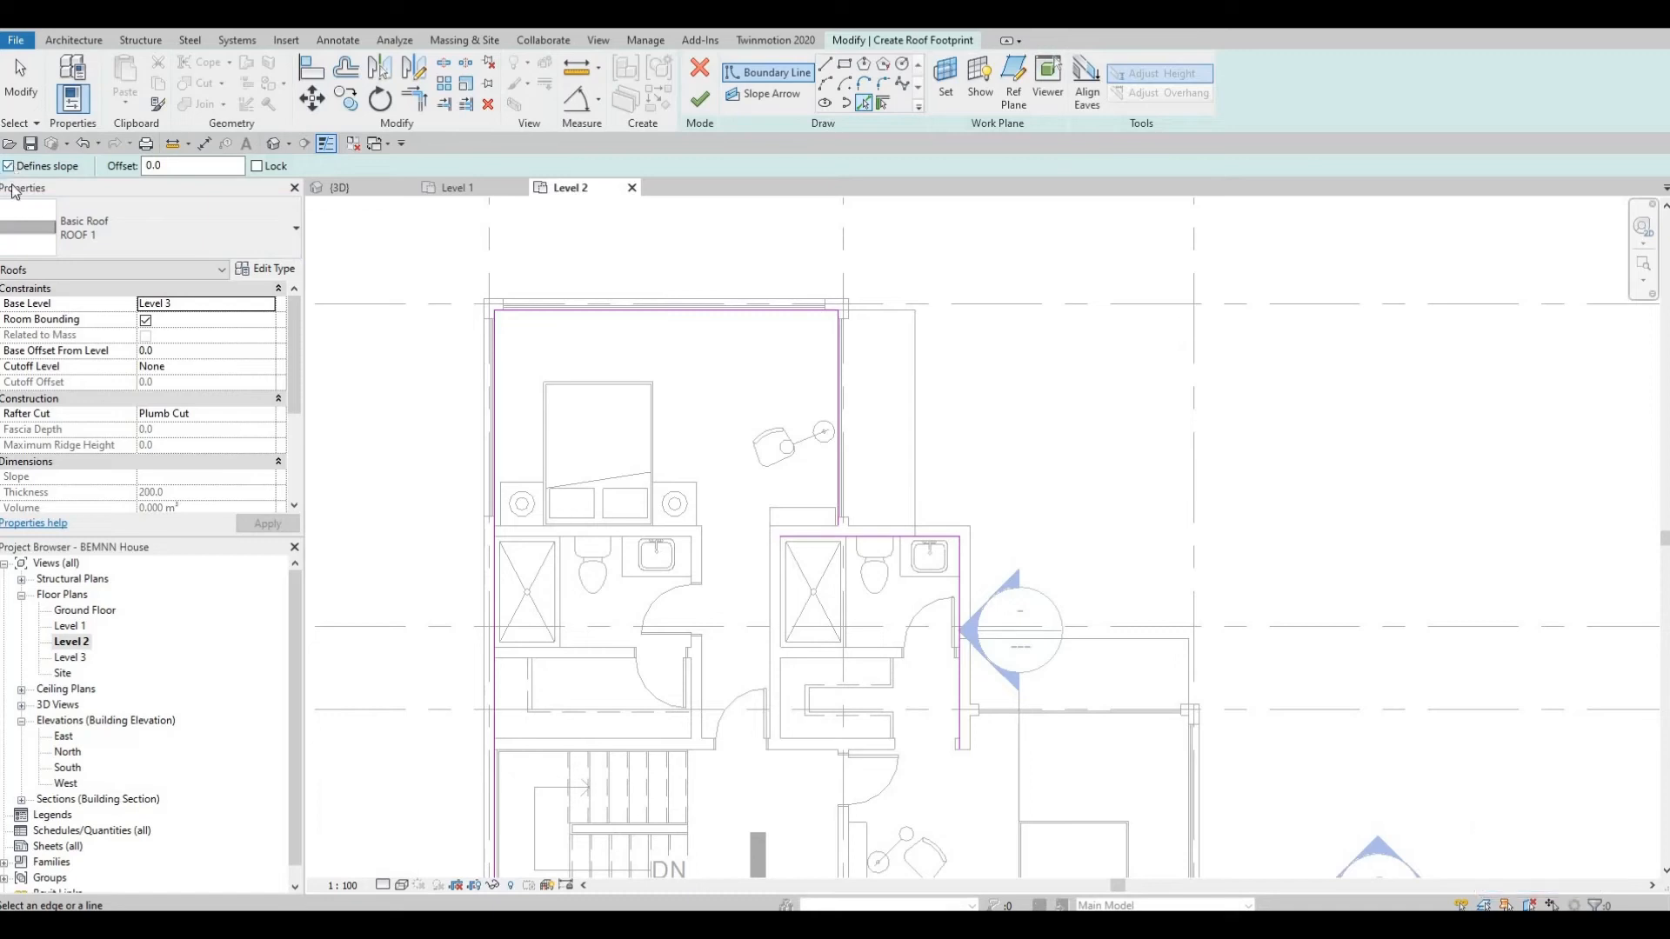
{"action": "scroll", "coordinate": [596, 366], "scroll_direction": "down", "scroll_amount": 2}
{"action": "scroll", "coordinate": [786, 236], "scroll_direction": "up", "scroll_amount": 5}
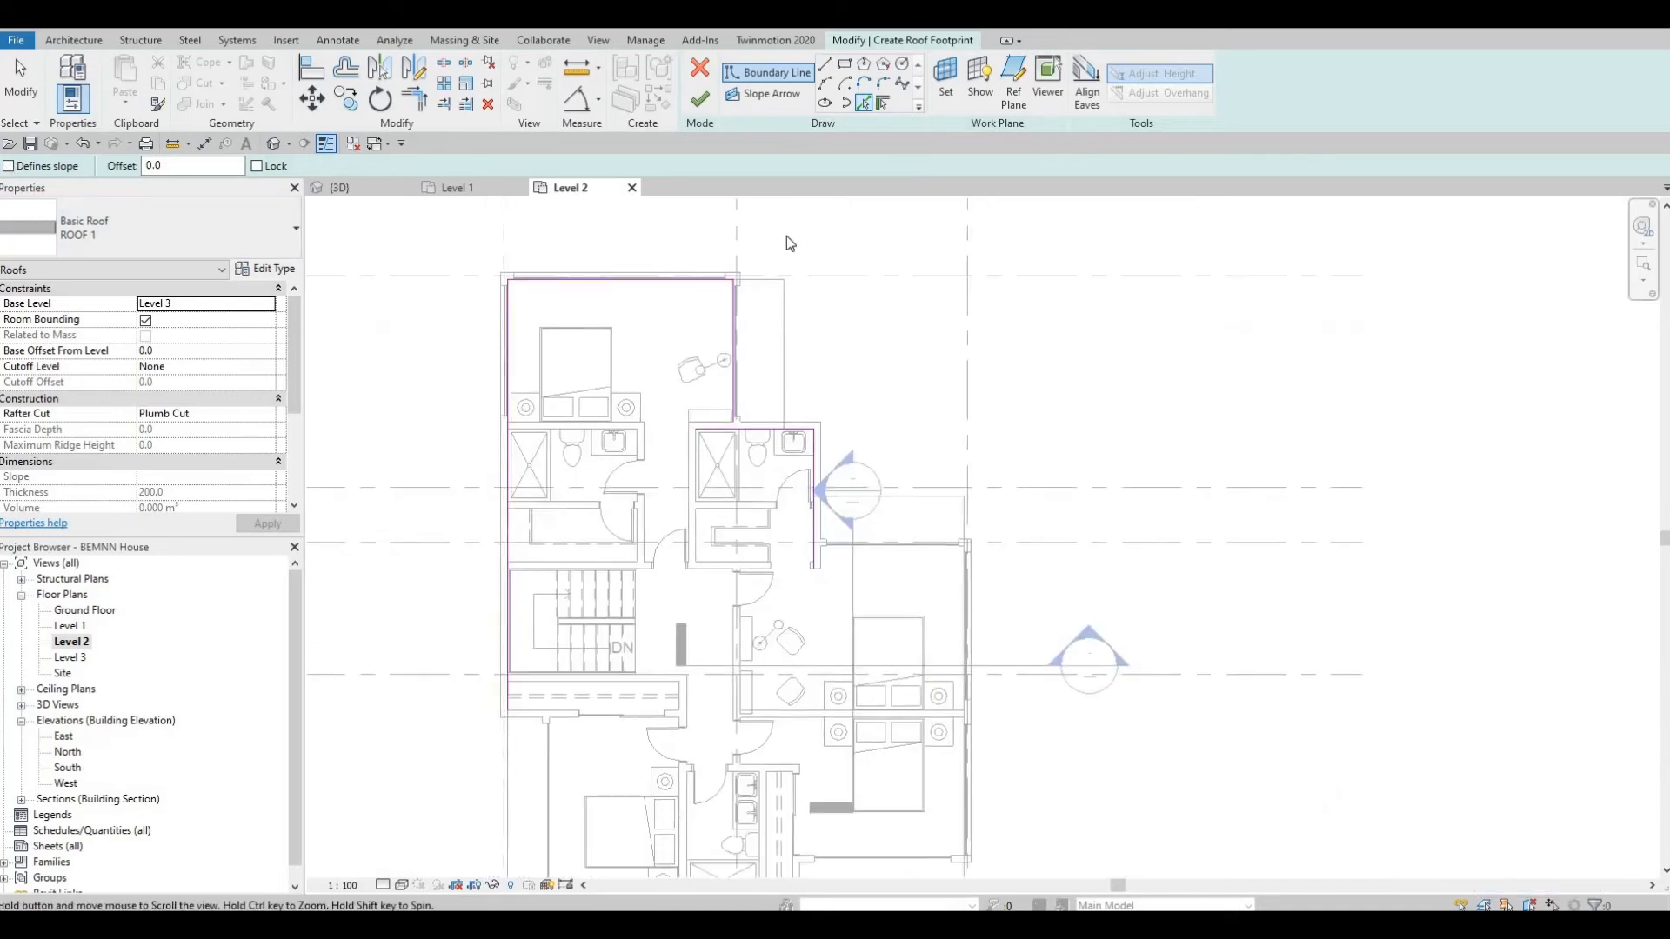
{"action": "scroll", "coordinate": [753, 243], "scroll_direction": "up", "scroll_amount": 2}
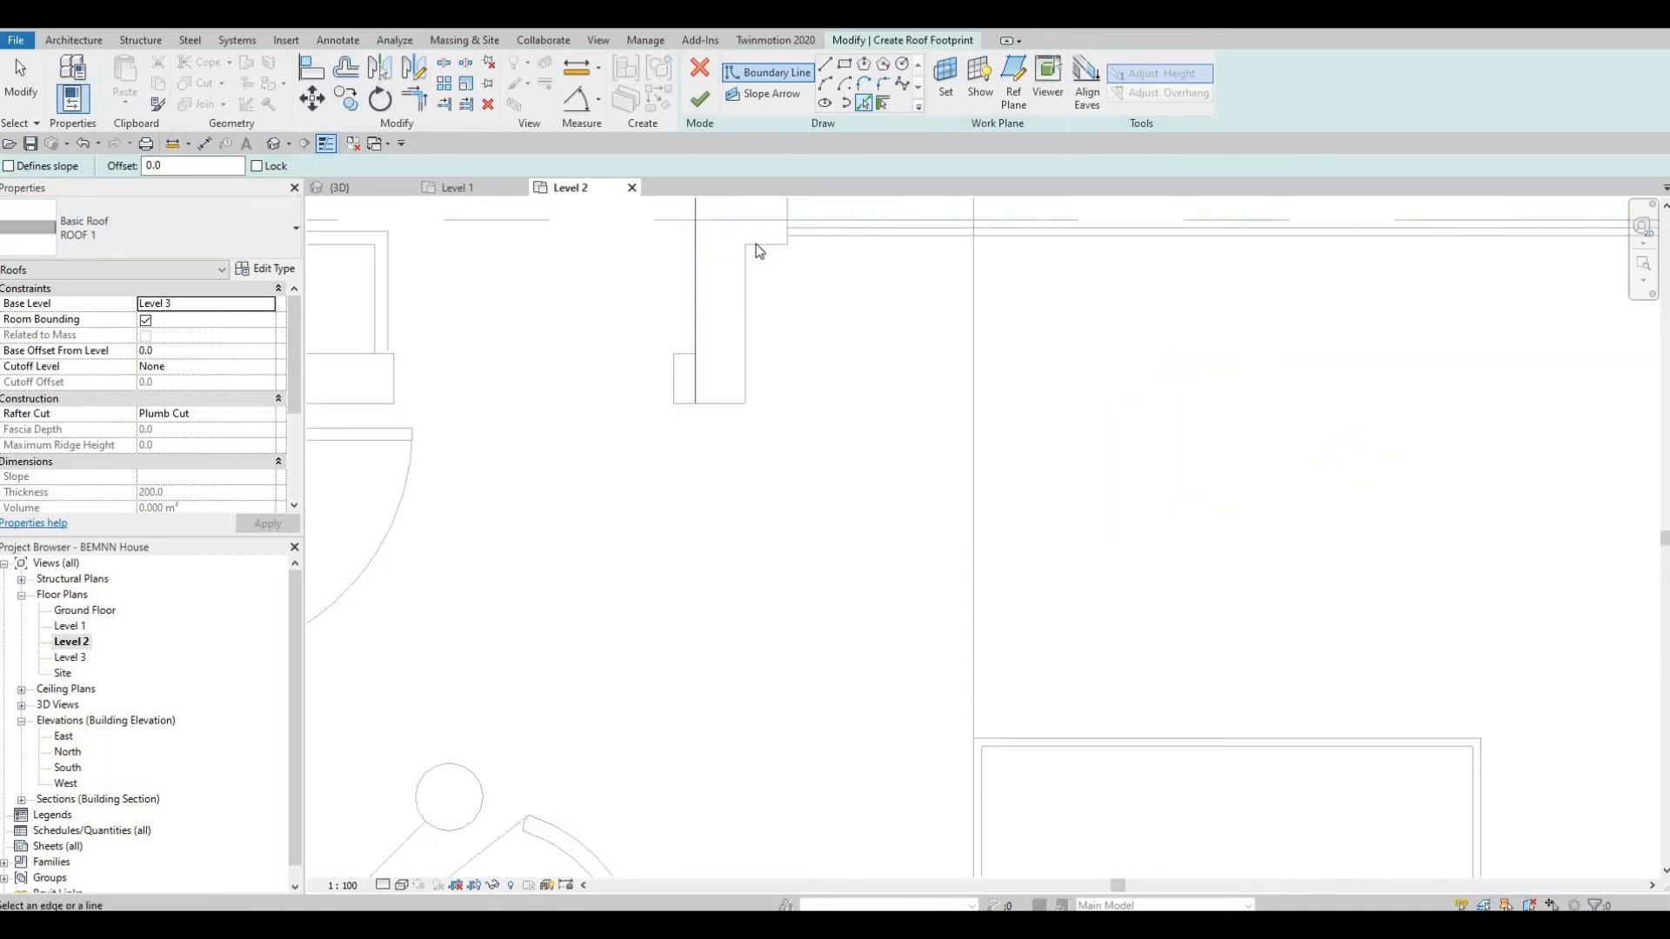
{"action": "left_click", "coordinate": [741, 249]}
{"action": "scroll", "coordinate": [742, 258], "scroll_direction": "down", "scroll_amount": 6}
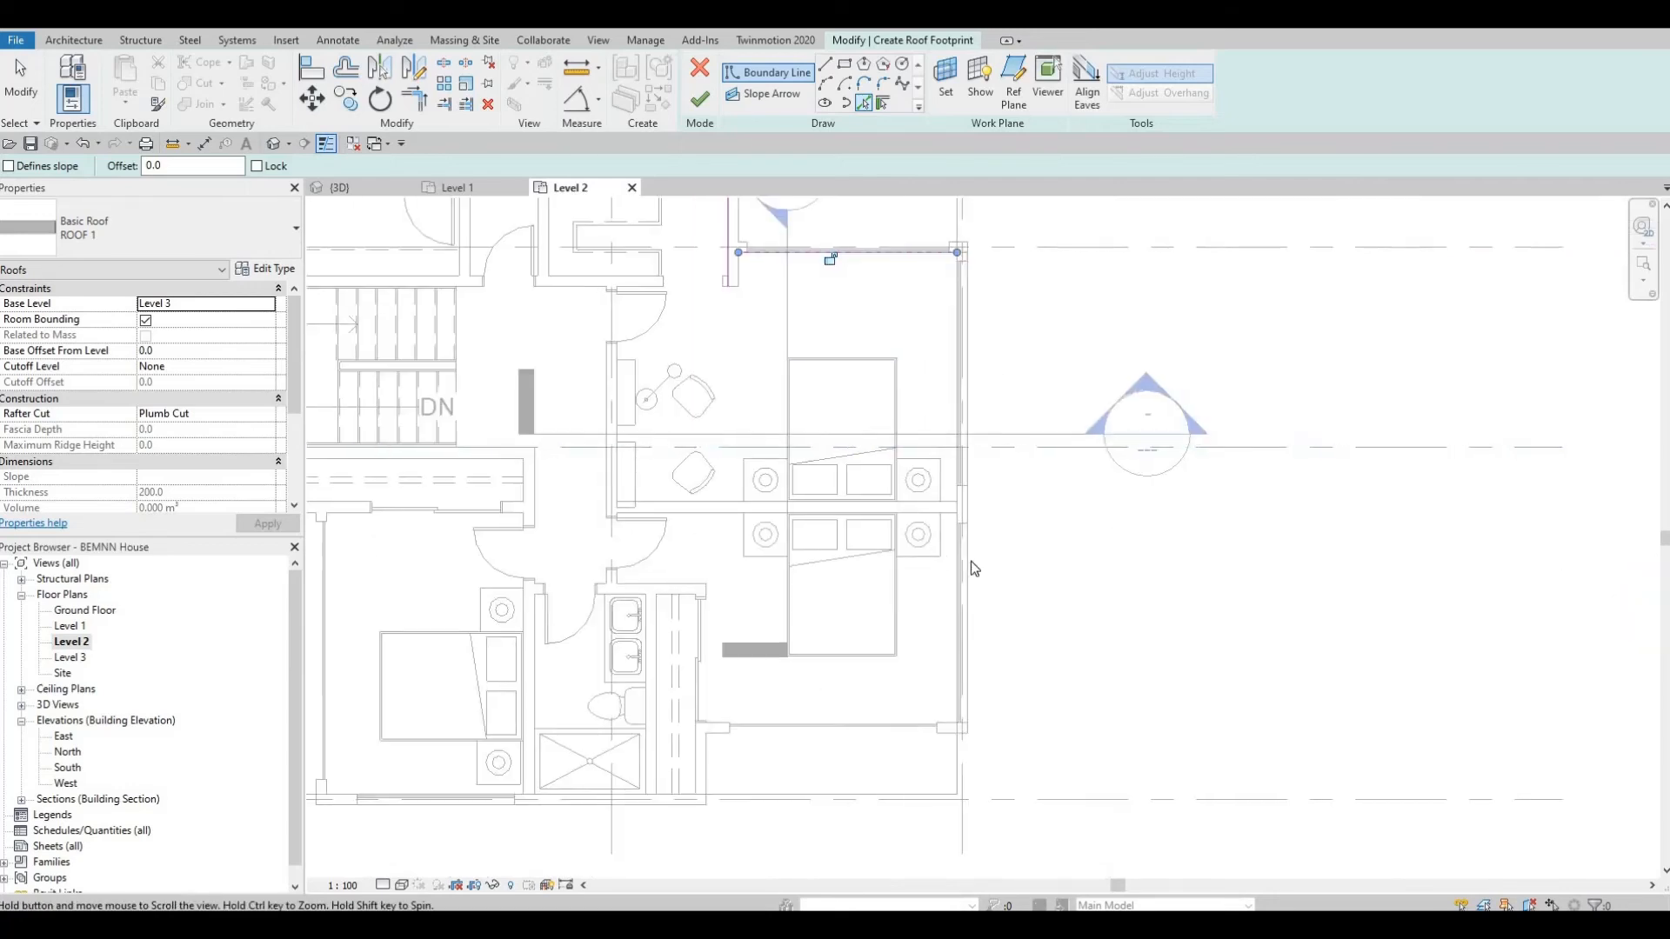
- Pick a roof boundary line along the inner face of the lower right bedroom's bottom wall
{"action": "scroll", "coordinate": [957, 726], "scroll_direction": "up", "scroll_amount": 1}
{"action": "middle_click_drag", "start_coordinate": [956, 726], "coordinate": [1069, 529]}
{"action": "scroll", "coordinate": [1072, 520], "scroll_direction": "up", "scroll_amount": 5}
{"action": "left_click", "coordinate": [1072, 519]}
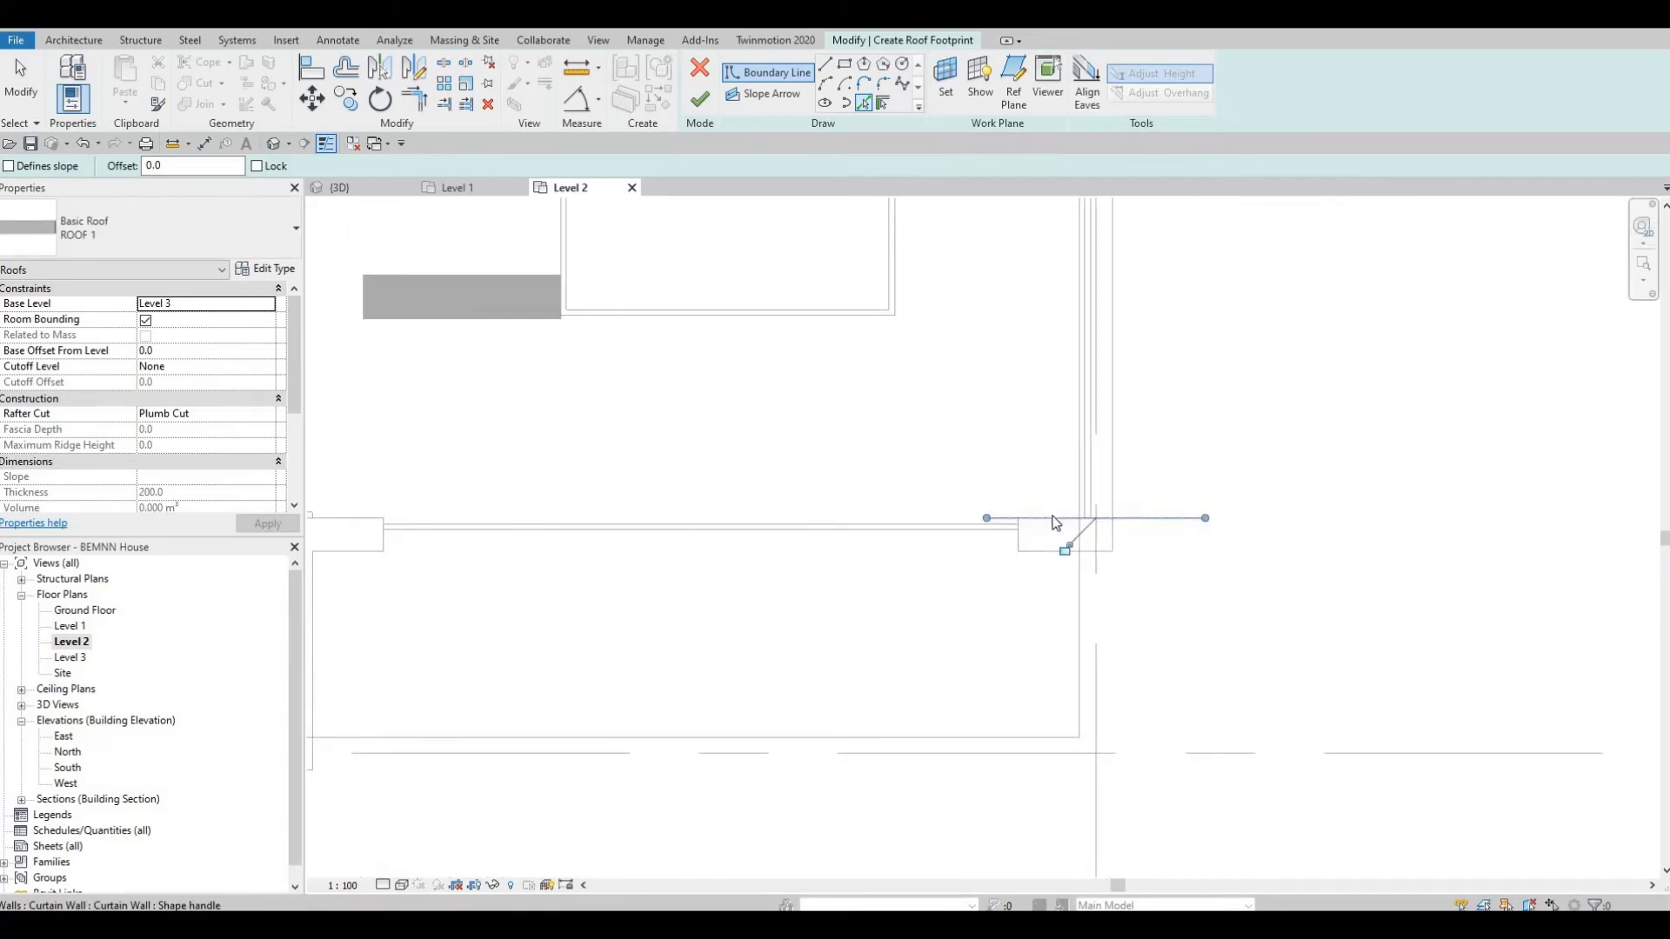
- Pick roof boundary lines along the inner faces of the closet's right wall and the lower left bedroom's bottom exterior wall
{"action": "scroll", "coordinate": [1032, 514], "scroll_direction": "down", "scroll_amount": 2}
{"action": "middle_click_drag", "start_coordinate": [533, 581], "coordinate": [1121, 458]}
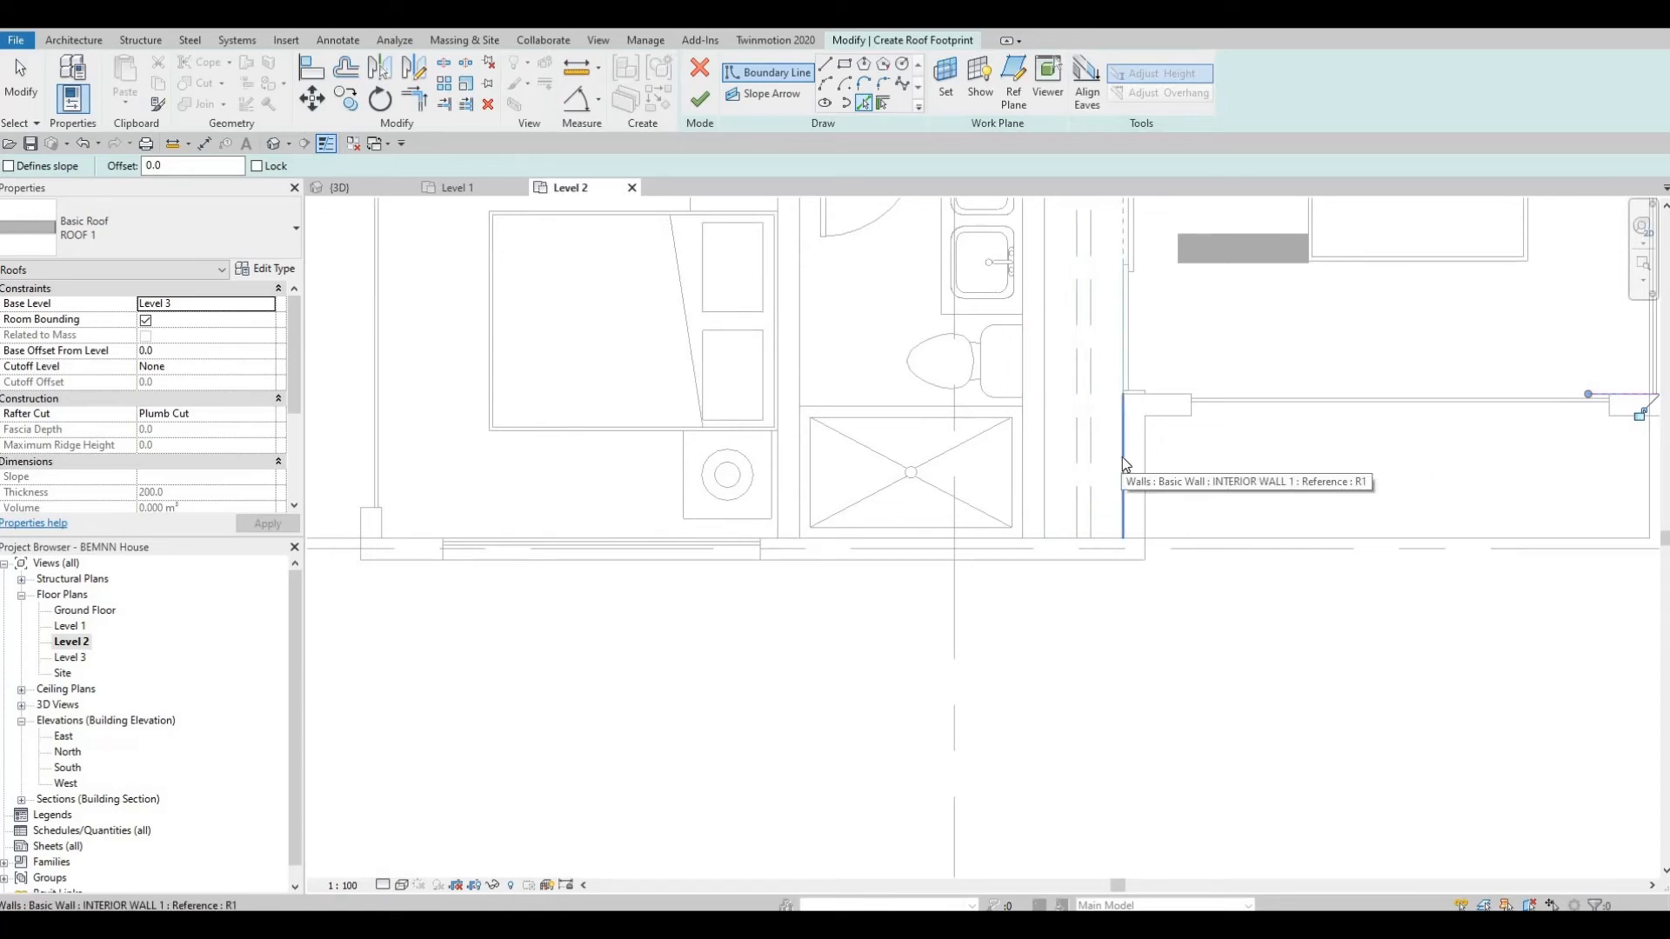
{"action": "left_click", "coordinate": [1122, 461]}
{"action": "left_click", "coordinate": [887, 546]}
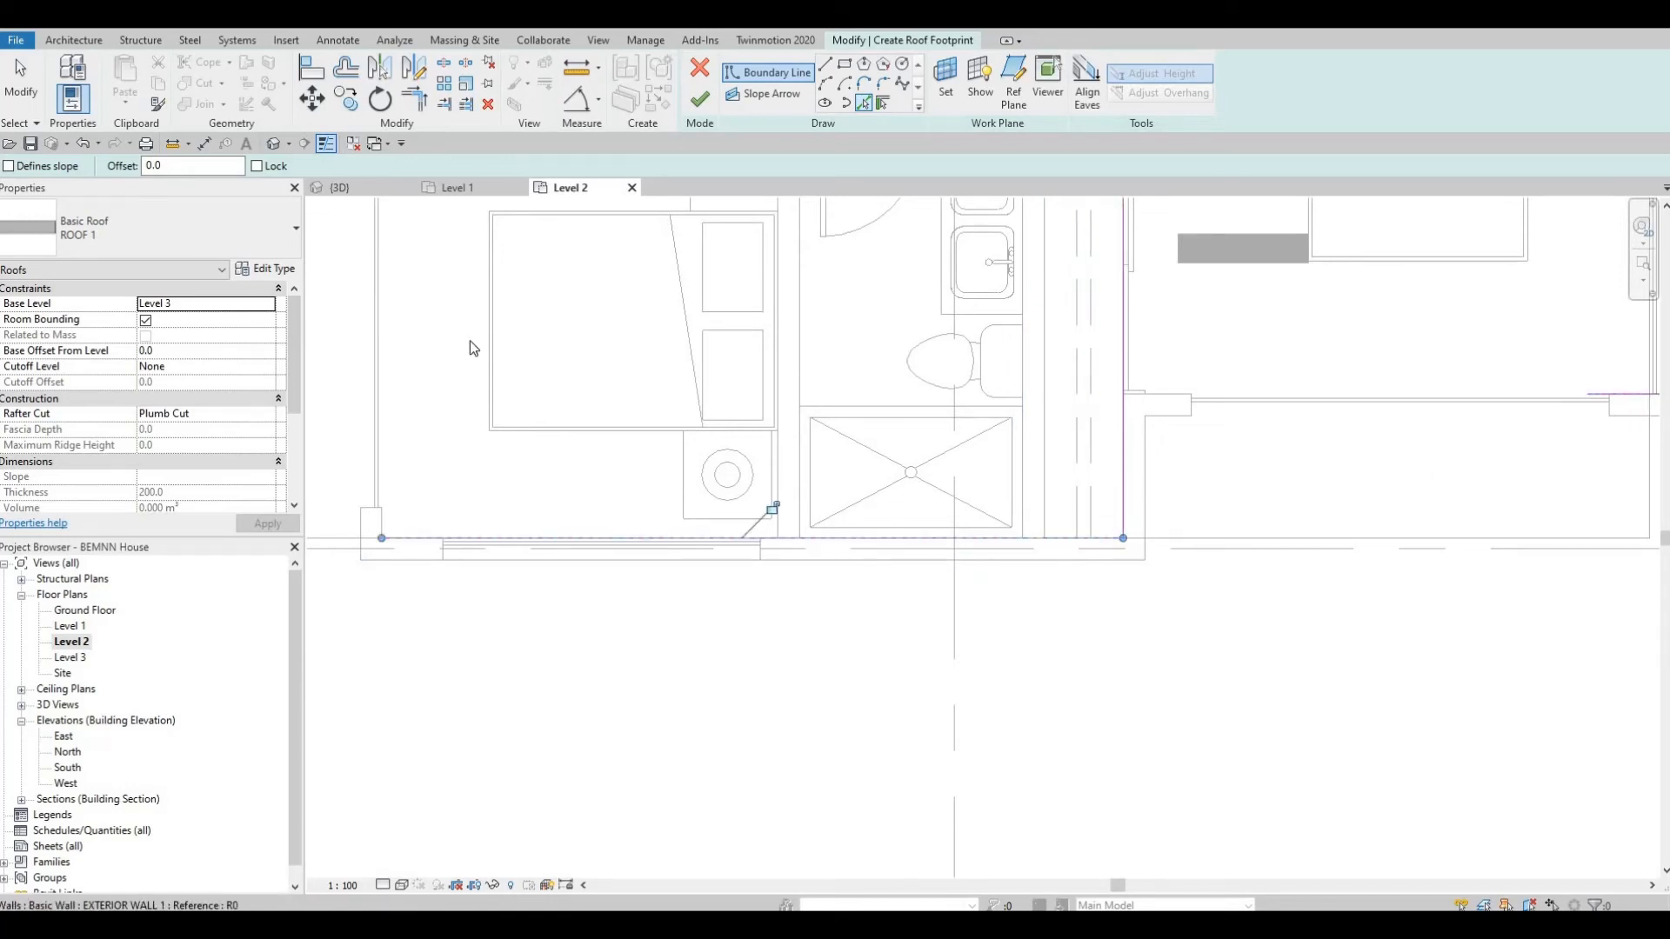
- Pick roof boundary lines along the lower left bedroom's left wall and the inner face of the wall below the stair-side closet
{"action": "scroll", "coordinate": [687, 459], "scroll_direction": "down", "scroll_amount": 2}
{"action": "middle_click_drag", "start_coordinate": [520, 200], "coordinate": [566, 482]}
{"action": "scroll", "coordinate": [574, 461], "scroll_direction": "up", "scroll_amount": 2}
{"action": "scroll", "coordinate": [542, 477], "scroll_direction": "up", "scroll_amount": 1}
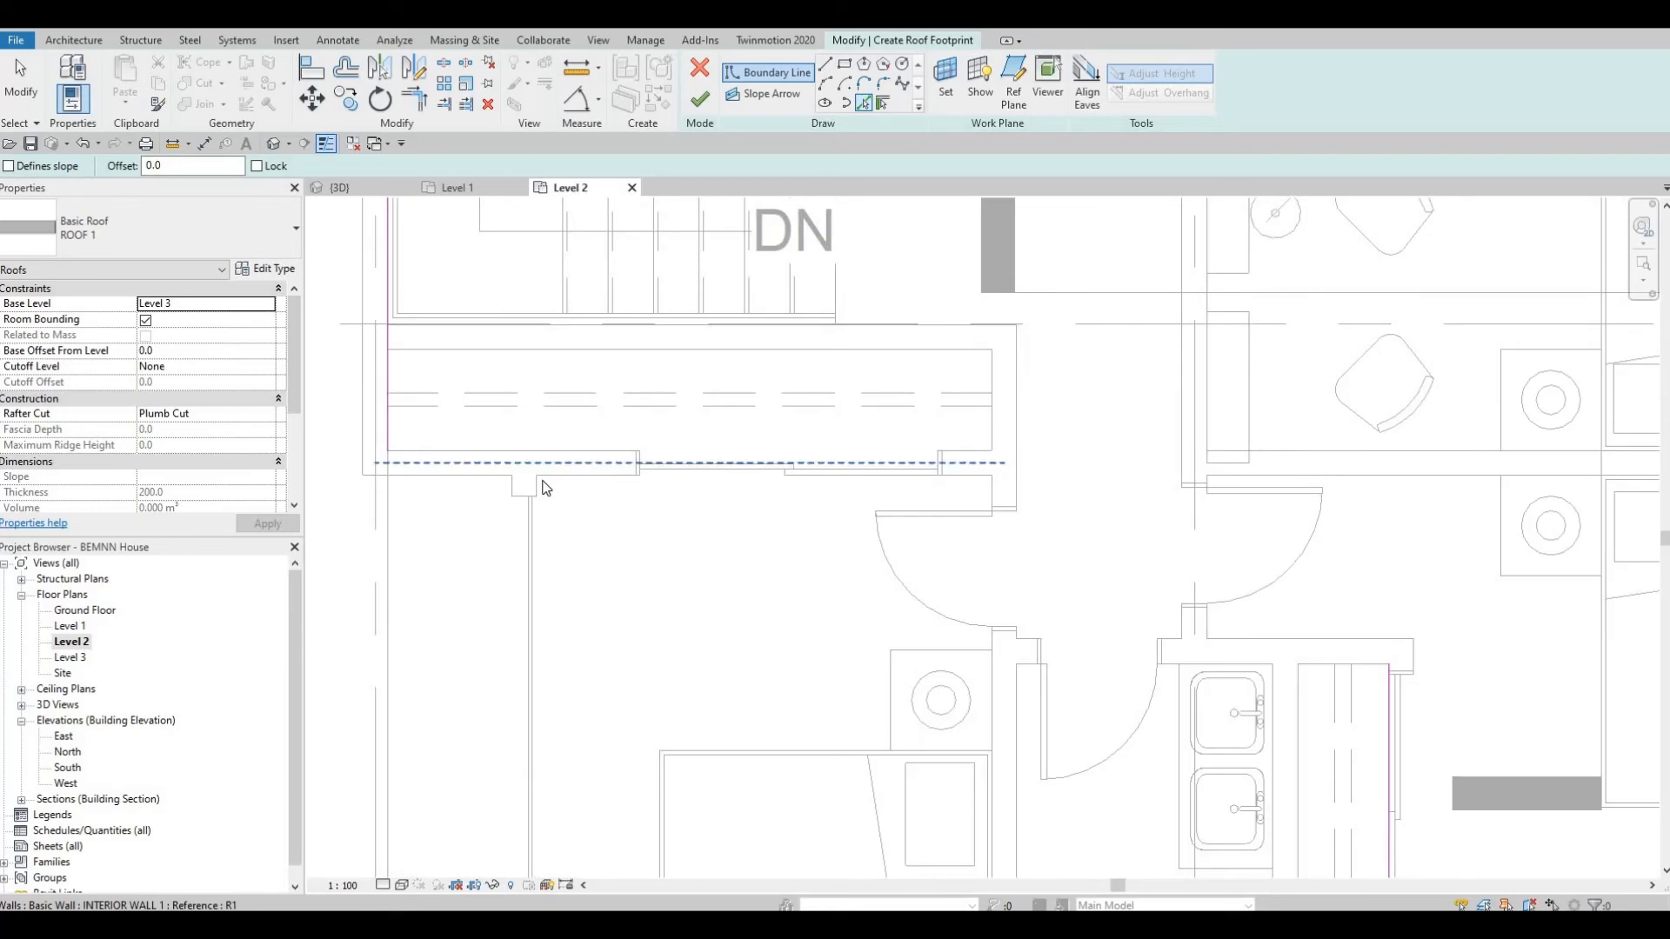
{"action": "left_click", "coordinate": [537, 483]}
{"action": "left_click", "coordinate": [449, 454]}
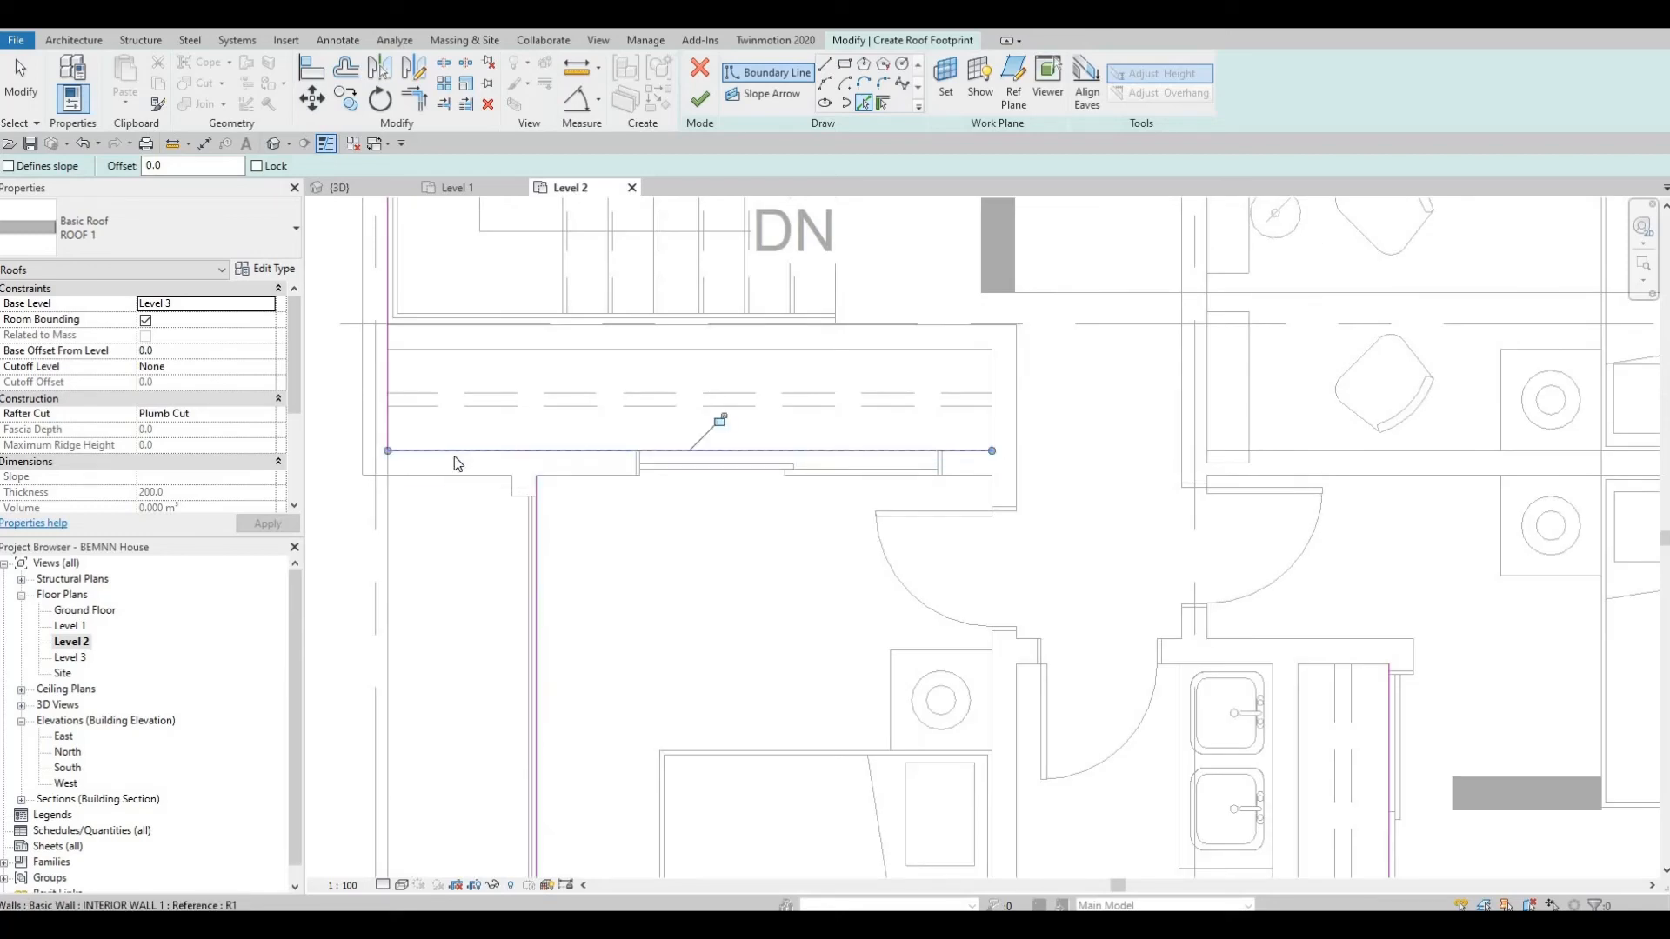
- Trim the lower left bedroom's left boundary line and the closet boundary line to a corner
{"action": "scroll", "coordinate": [452, 455], "scroll_direction": "down", "scroll_amount": 2}
{"action": "key", "text": "Escape"}
{"action": "key", "text": "Escape"}
{"action": "key", "text": "Escape"}
{"action": "key", "text": "t"}
{"action": "key", "text": "r"}
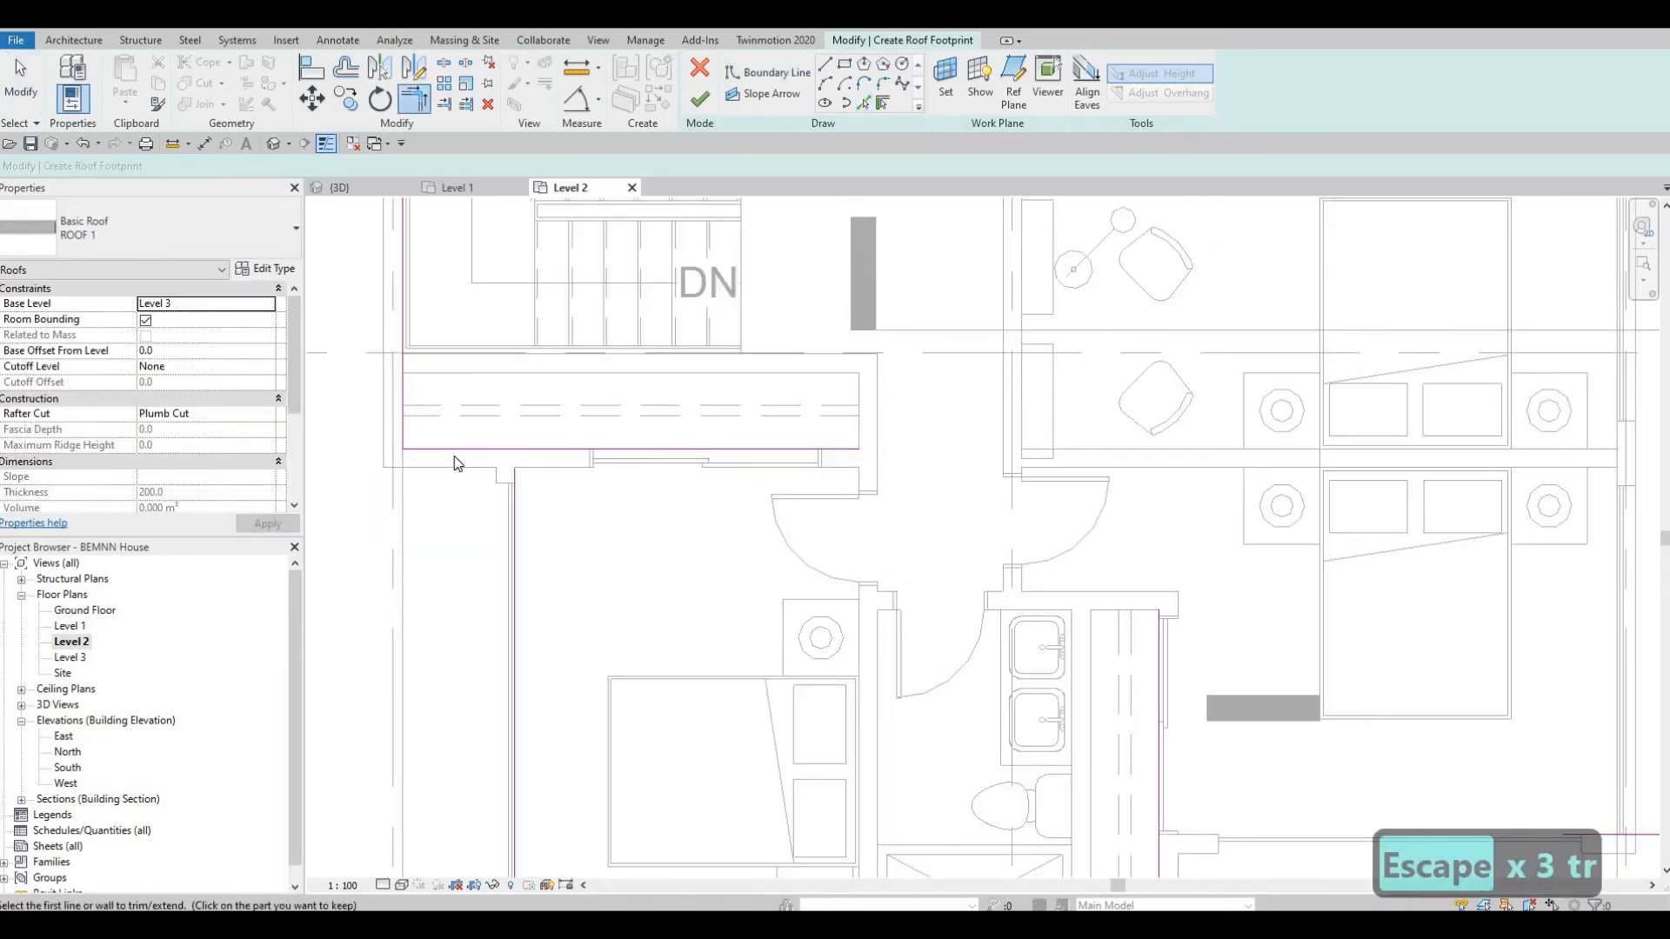
{"action": "key", "text": "Escape"}
{"action": "key", "text": "Escape"}
{"action": "key", "text": "t"}
{"action": "key", "text": "r"}
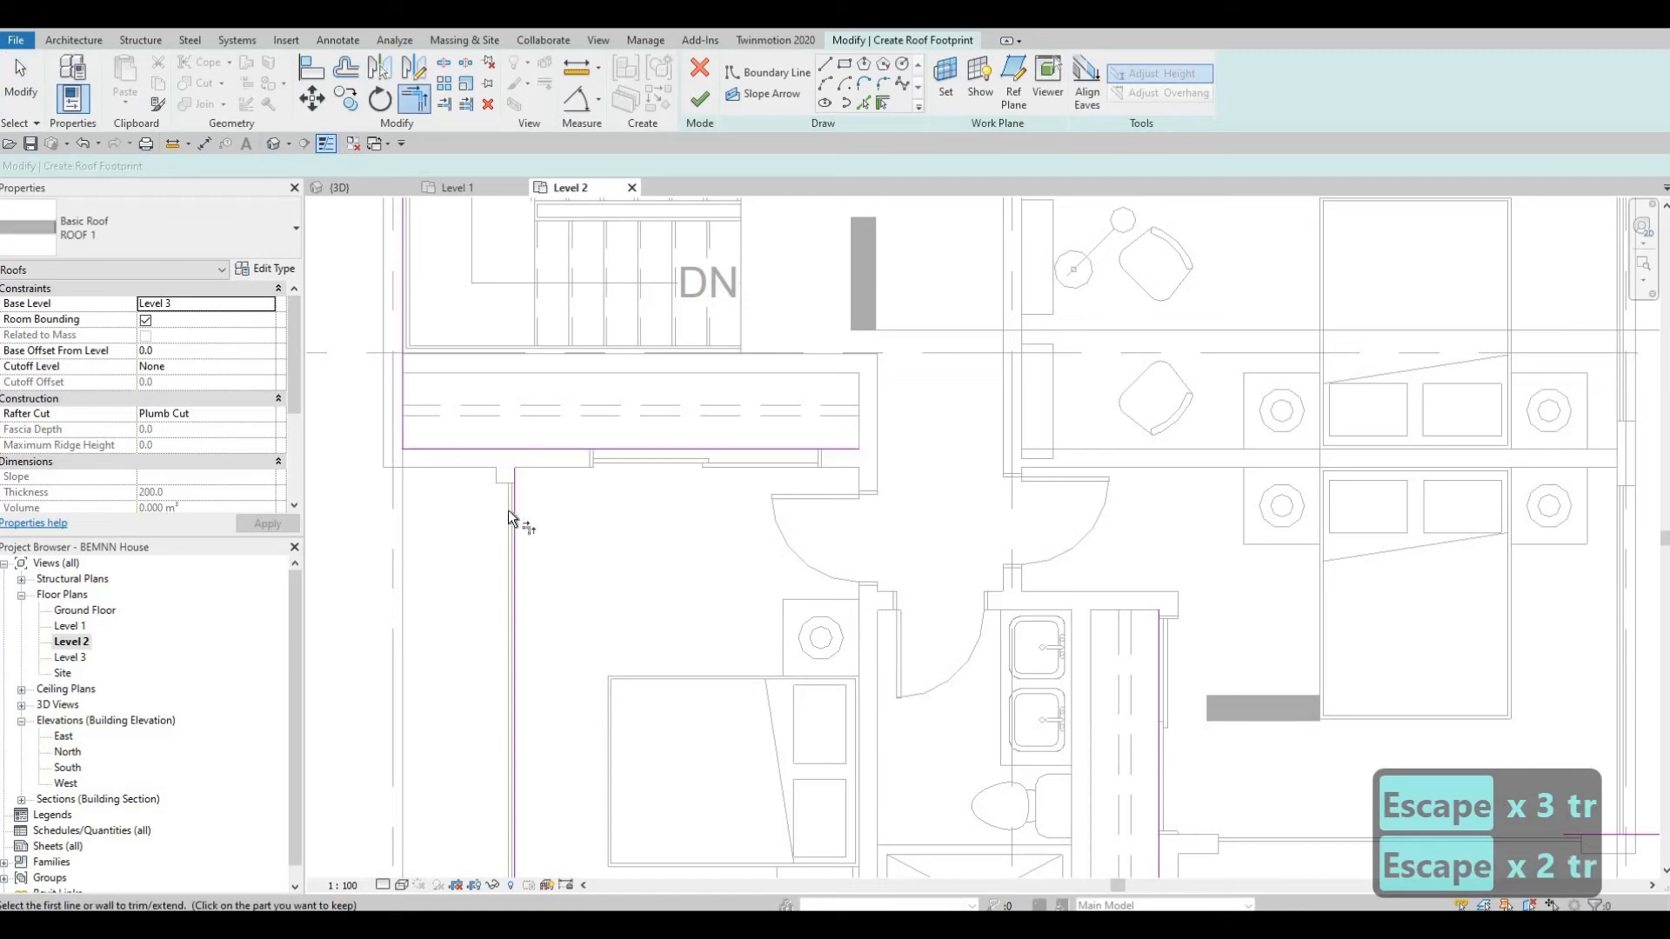
{"action": "left_click", "coordinate": [510, 492]}
{"action": "left_click", "coordinate": [435, 452]}
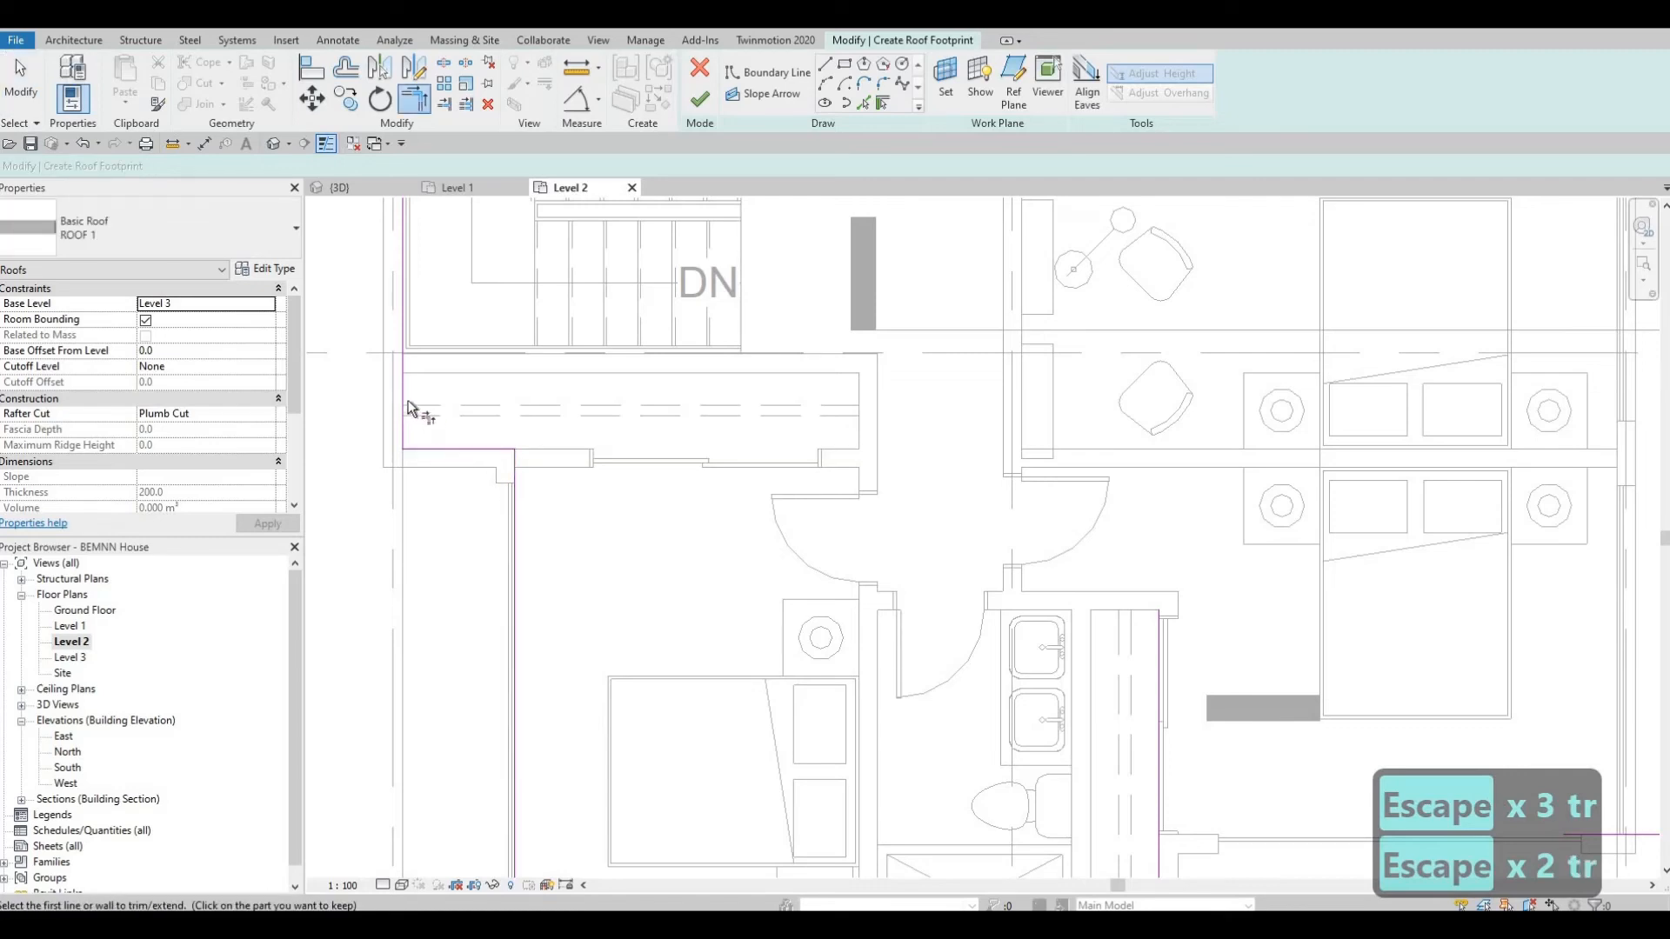
- Trim the lower closet's right boundary line and the lower right bedroom's bottom boundary line to a corner
{"action": "middle_click_drag", "start_coordinate": [649, 518], "coordinate": [544, 462]}
{"action": "scroll", "coordinate": [545, 463], "scroll_direction": "down", "scroll_amount": 2}
{"action": "middle_click_drag", "start_coordinate": [817, 656], "coordinate": [796, 533]}
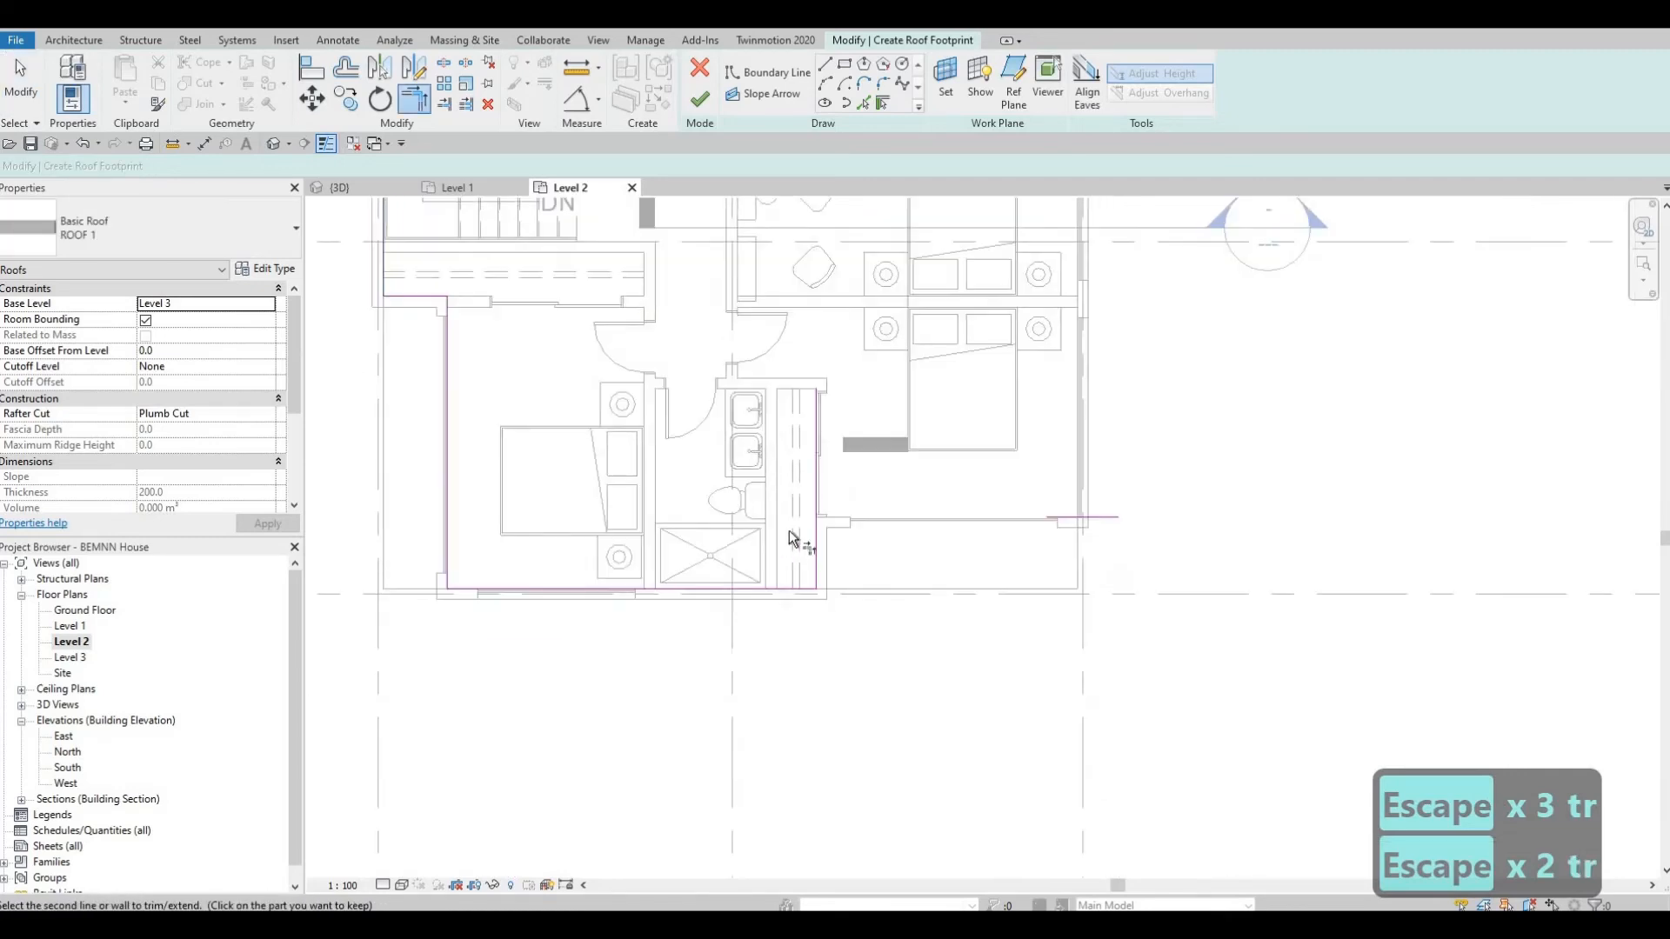
{"action": "scroll", "coordinate": [801, 529], "scroll_direction": "up", "scroll_amount": 2}
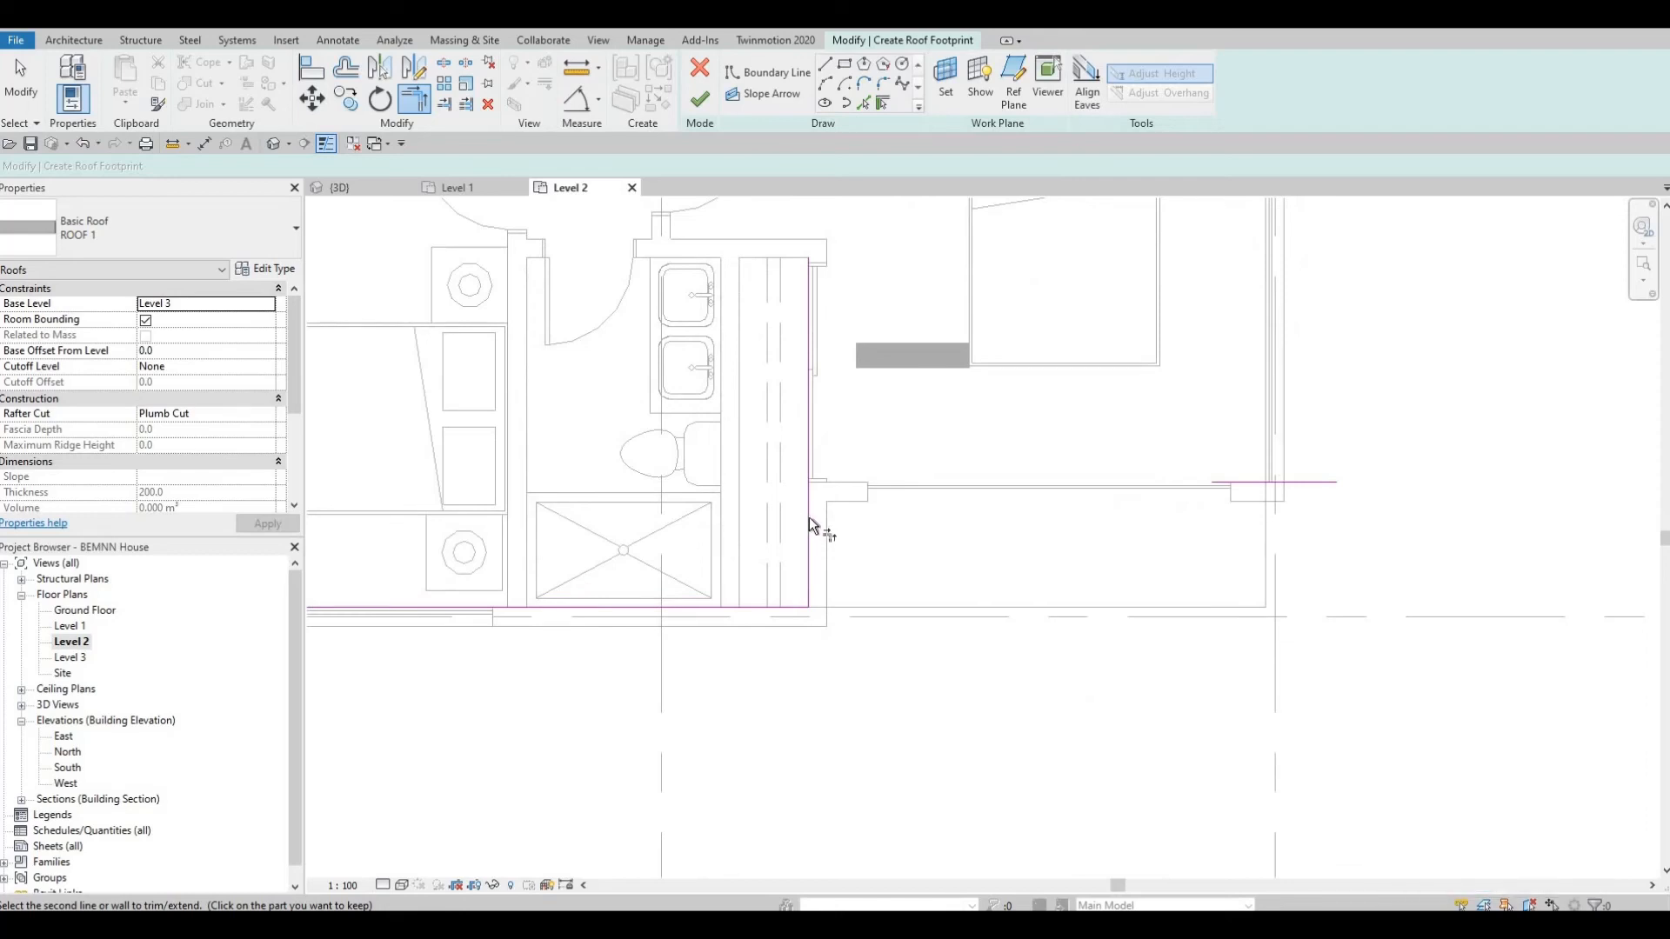
{"action": "left_click", "coordinate": [811, 518]}
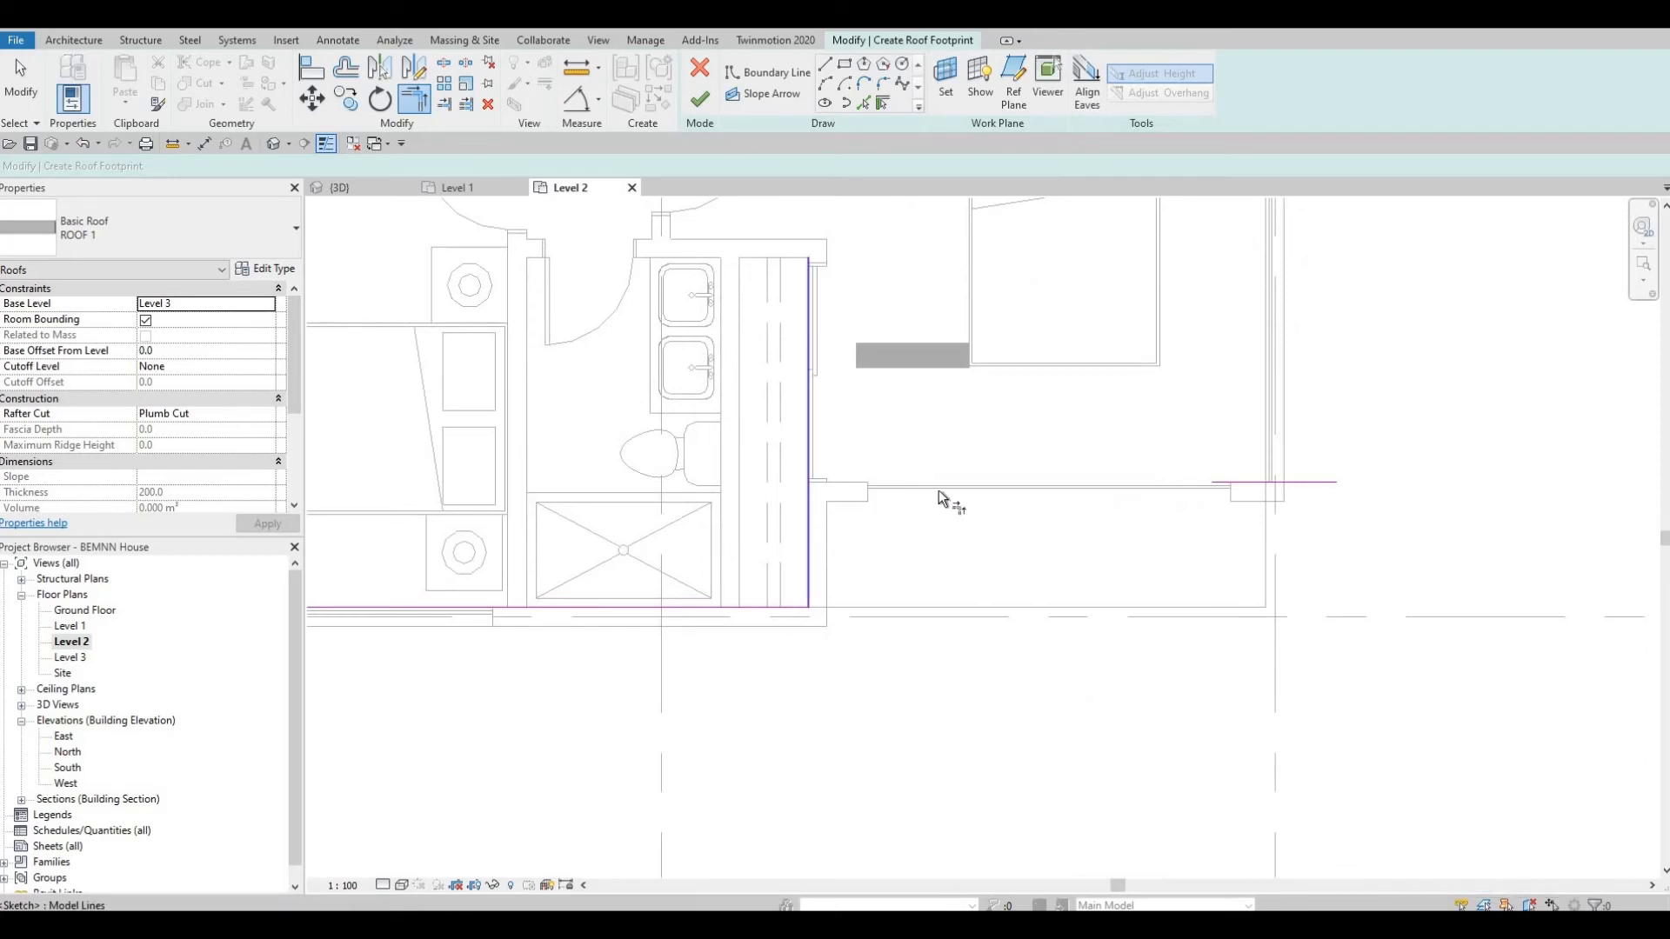
{"action": "left_click", "coordinate": [1252, 484]}
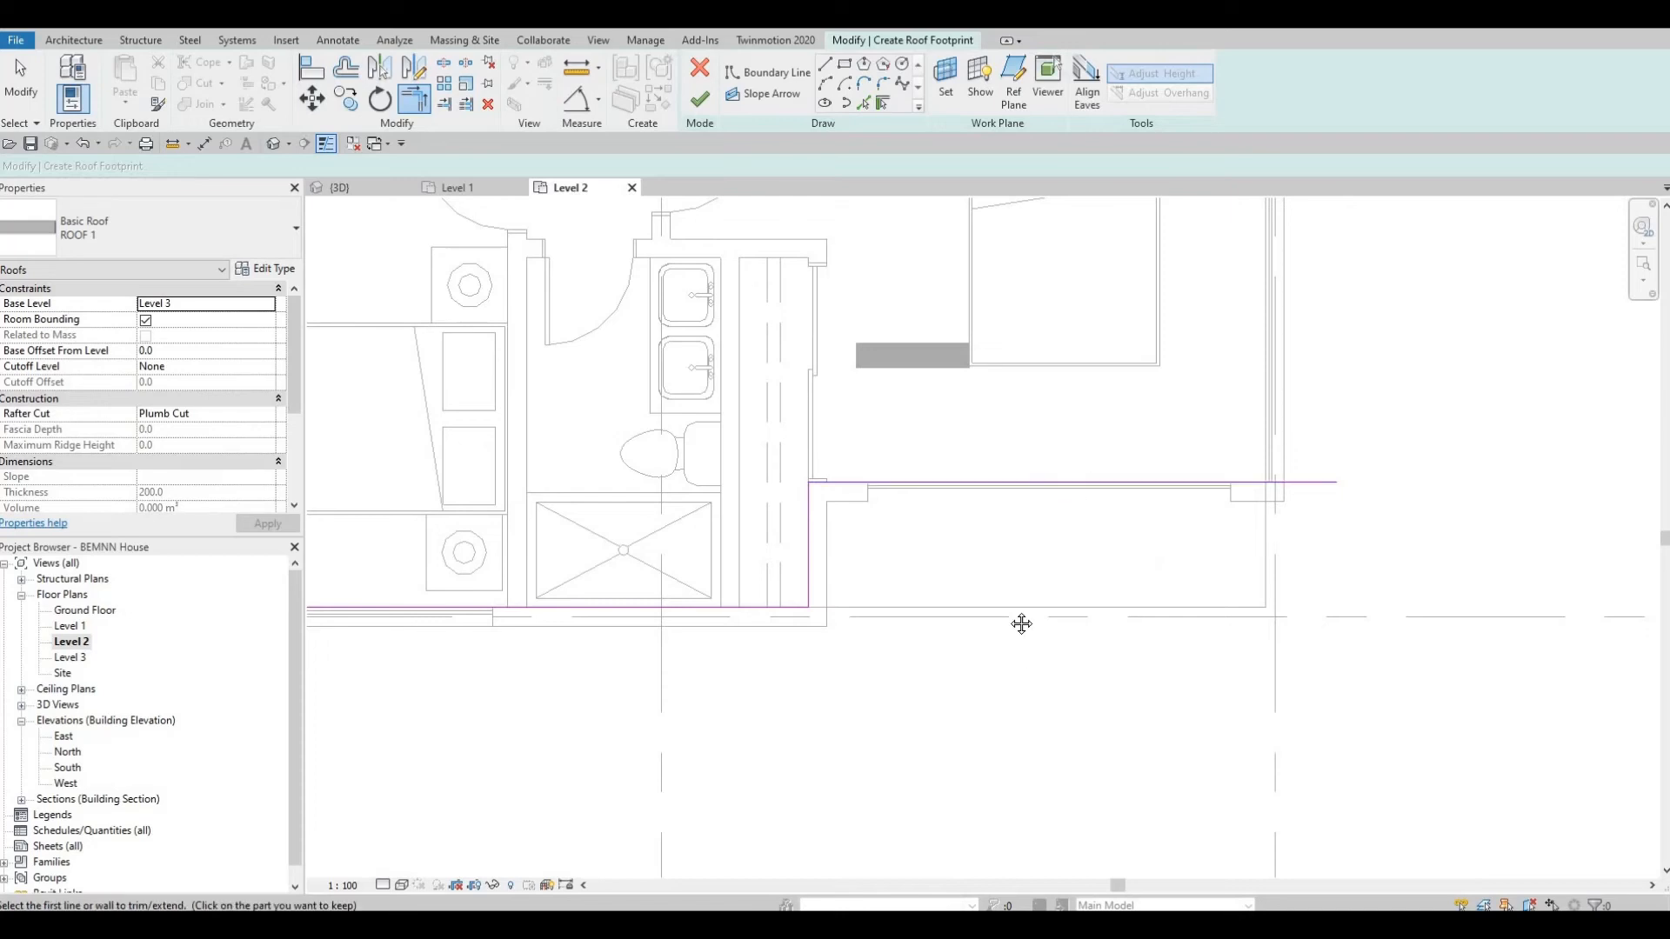
- Pick a roof boundary line along the inner face of the right-hand bedrooms' right exterior wall
{"action": "middle_click_drag", "start_coordinate": [1021, 623], "coordinate": [993, 641]}
{"action": "mouse_move", "coordinate": [1099, 506]}
{"action": "middle_mouse_down"}
{"action": "mouse_move", "coordinate": [1003, 731]}
{"action": "mouse_move", "coordinate": [982, 734]}
{"action": "middle_mouse_up"}
{"action": "scroll", "coordinate": [982, 734], "scroll_direction": "down", "scroll_amount": 1}
{"action": "middle_click_drag", "start_coordinate": [990, 548], "coordinate": [951, 727]}
{"action": "scroll", "coordinate": [951, 727], "scroll_direction": "down", "scroll_amount": 1}
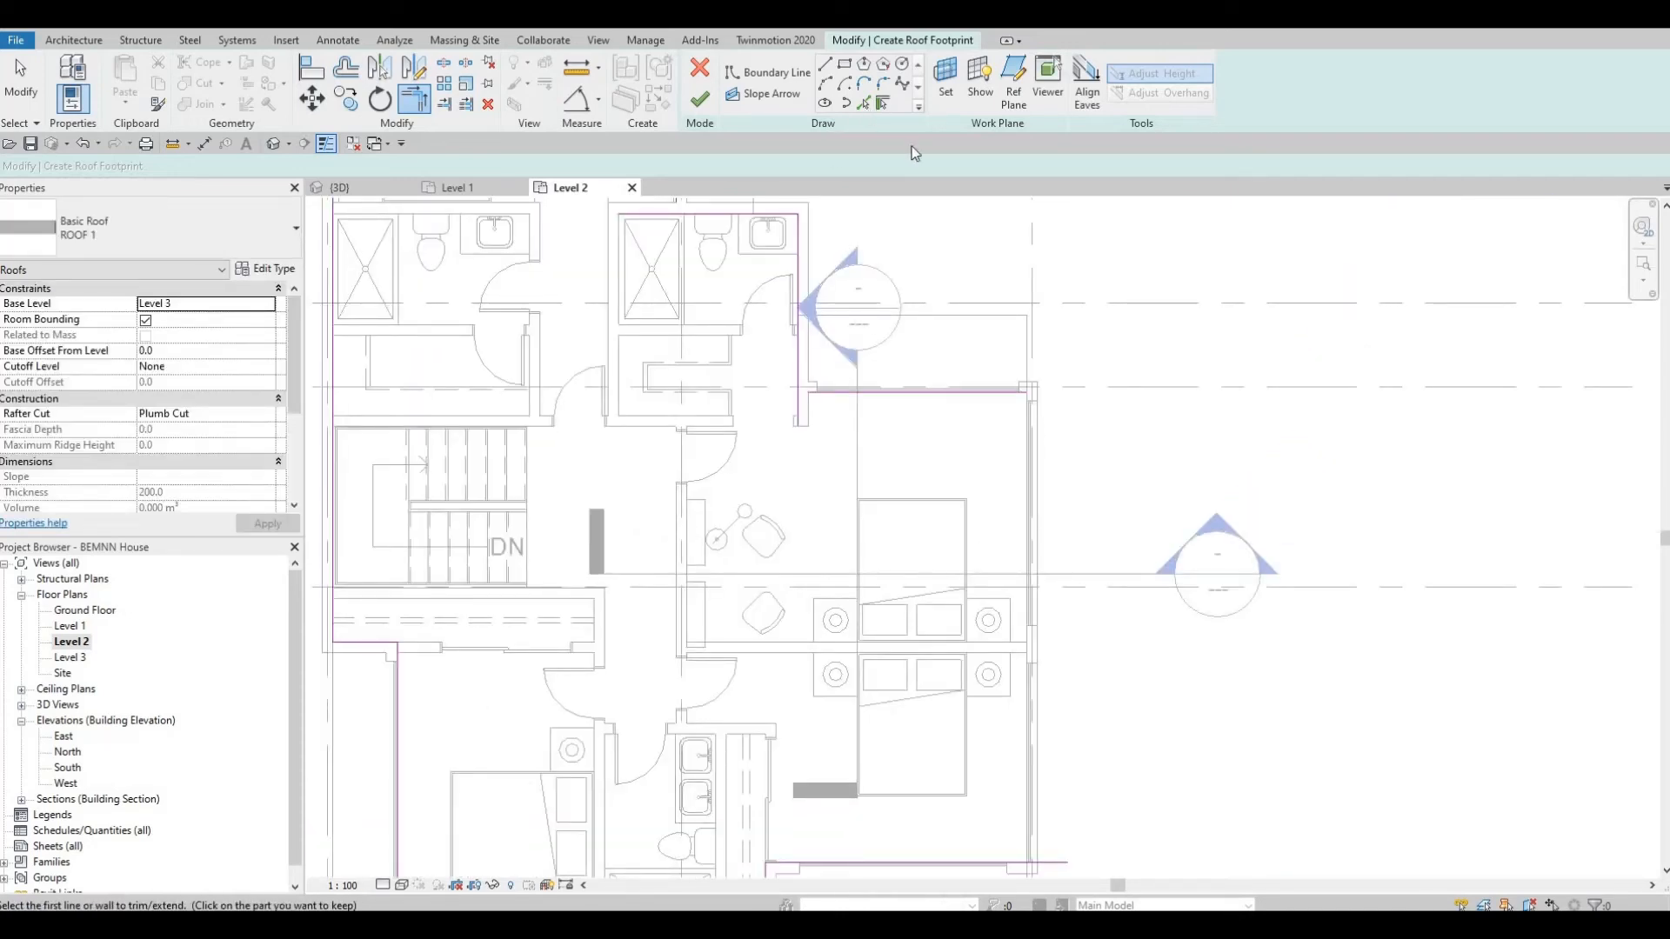
{"action": "key", "text": "Escape"}
{"action": "scroll", "coordinate": [1051, 487], "scroll_direction": "up", "scroll_amount": 1}
{"action": "middle_click_drag", "start_coordinate": [1018, 407], "coordinate": [928, 451]}
{"action": "scroll", "coordinate": [928, 451], "scroll_direction": "up", "scroll_amount": 3}
{"action": "scroll", "coordinate": [932, 451], "scroll_direction": "up", "scroll_amount": 2}
{"action": "middle_click_drag", "start_coordinate": [1031, 473], "coordinate": [936, 445]}
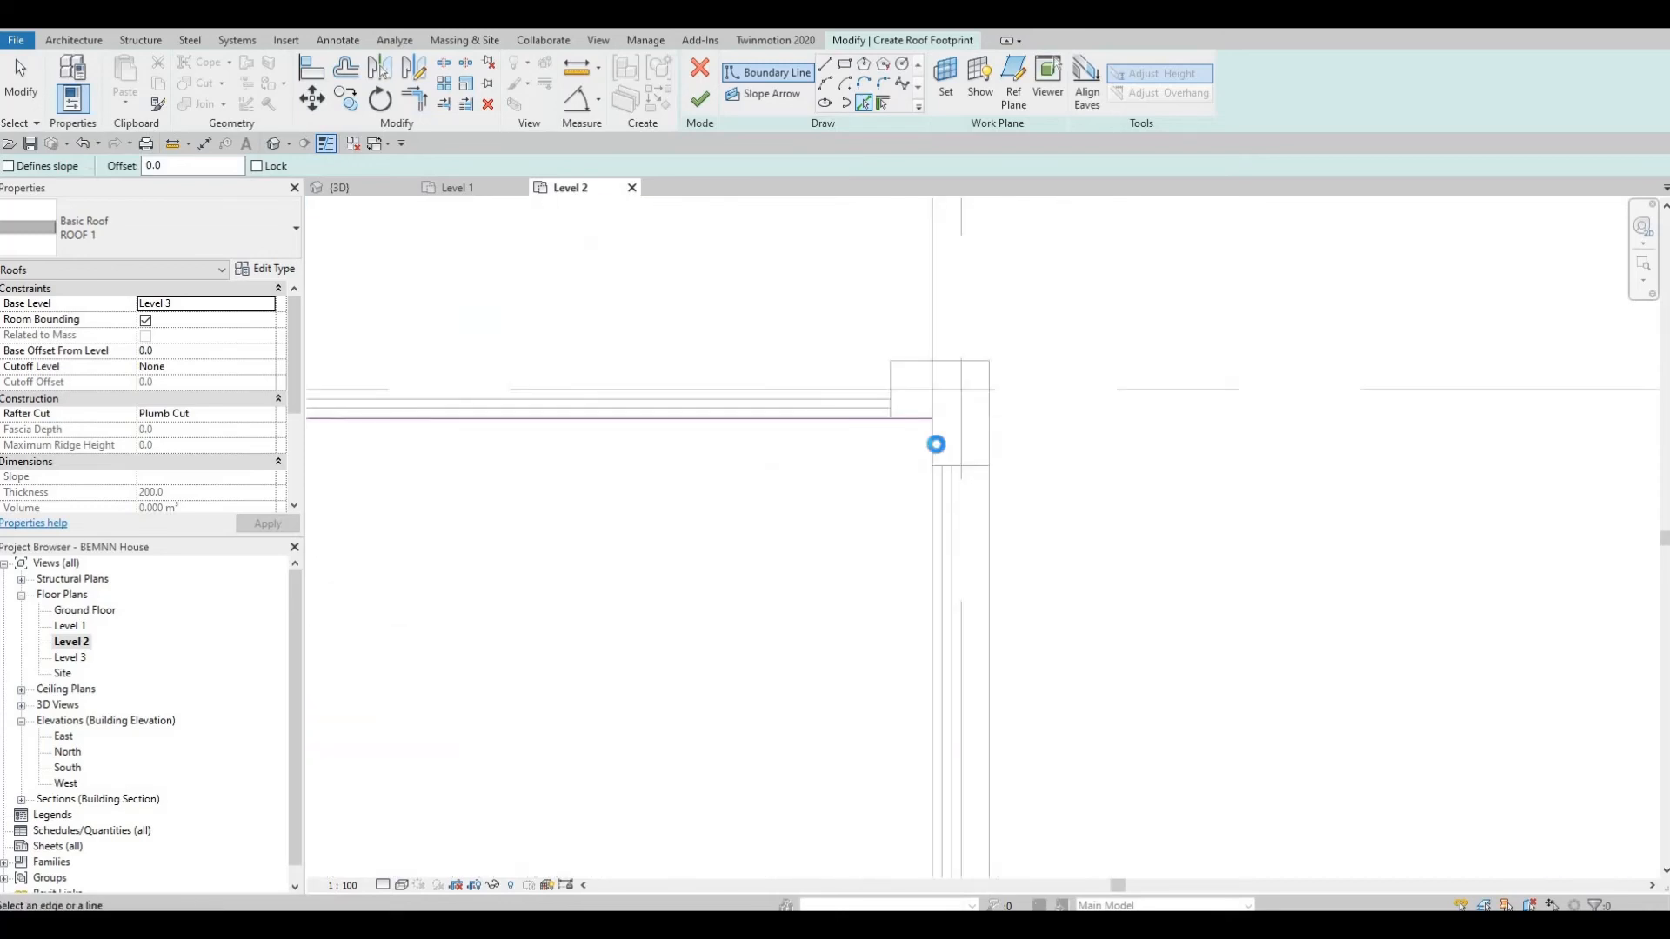
{"action": "key", "text": "Escape"}
{"action": "key", "text": "Escape"}
{"action": "key", "text": "Escape"}
{"action": "scroll", "coordinate": [858, 514], "scroll_direction": "down", "scroll_amount": 3}
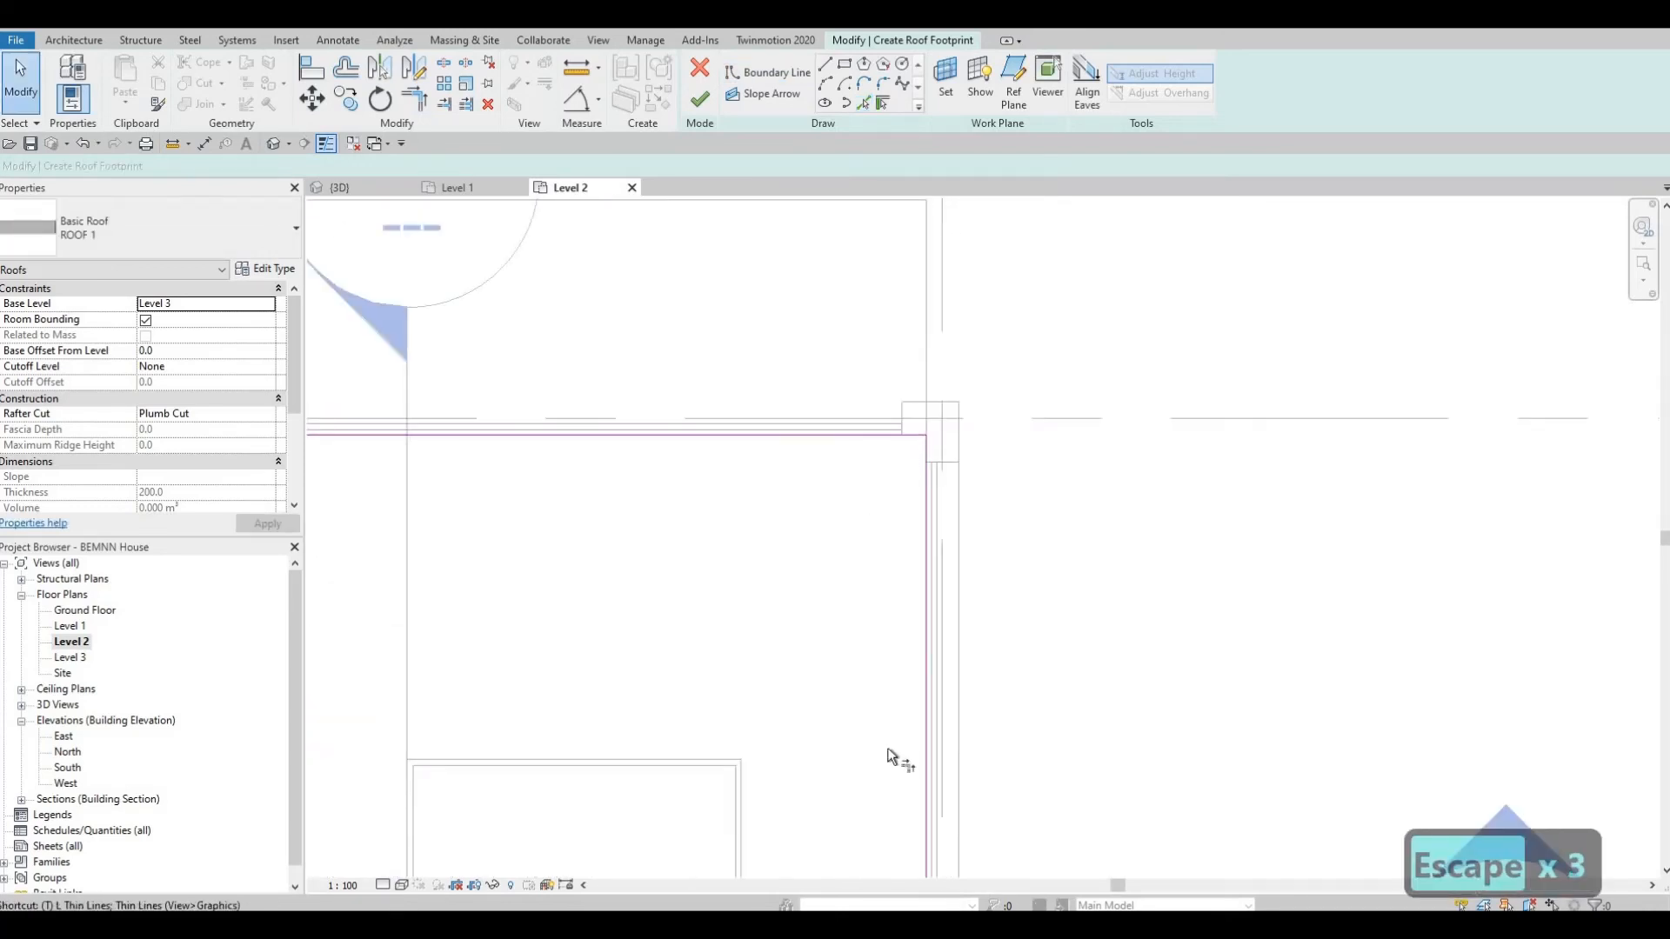
- Trim the right exterior boundary line and the lower right bedroom's bottom boundary line to a corner
{"action": "key", "text": "t"}
{"action": "key", "text": "r"}
{"action": "middle_click_drag", "start_coordinate": [891, 835], "coordinate": [951, 384]}
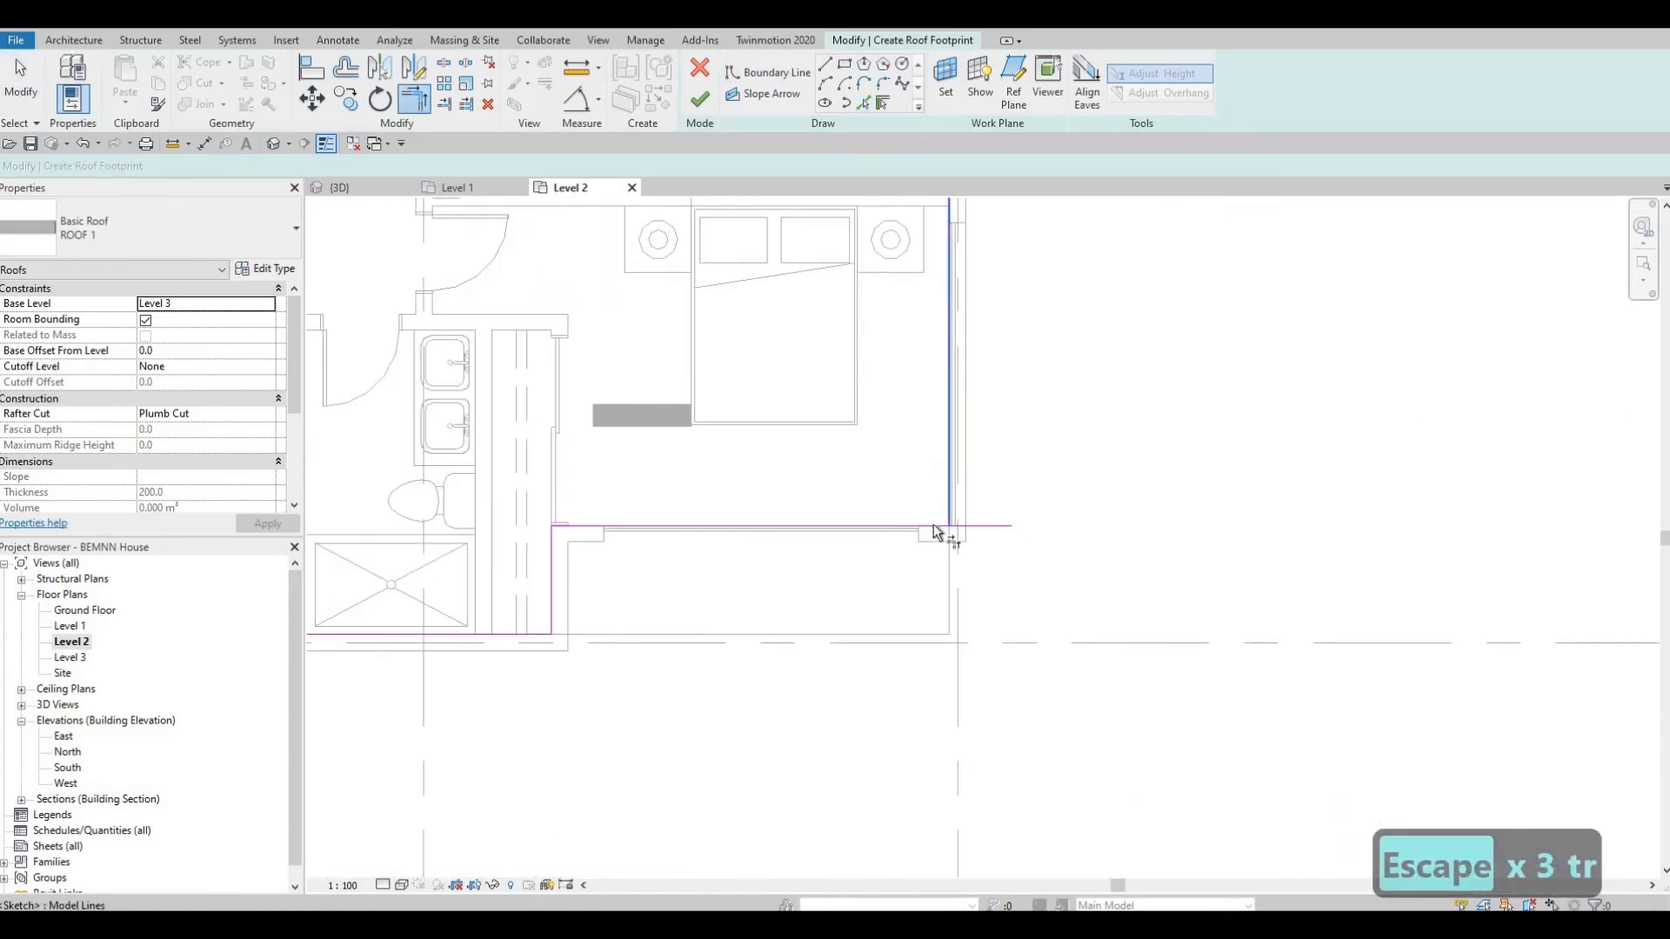
{"action": "left_click", "coordinate": [937, 523]}
{"action": "left_click", "coordinate": [851, 526]}
- Trim the right-hand bedroom's top boundary line and the bathroom's right boundary line to a corner
{"action": "middle_click_drag", "start_coordinate": [809, 259], "coordinate": [889, 784]}
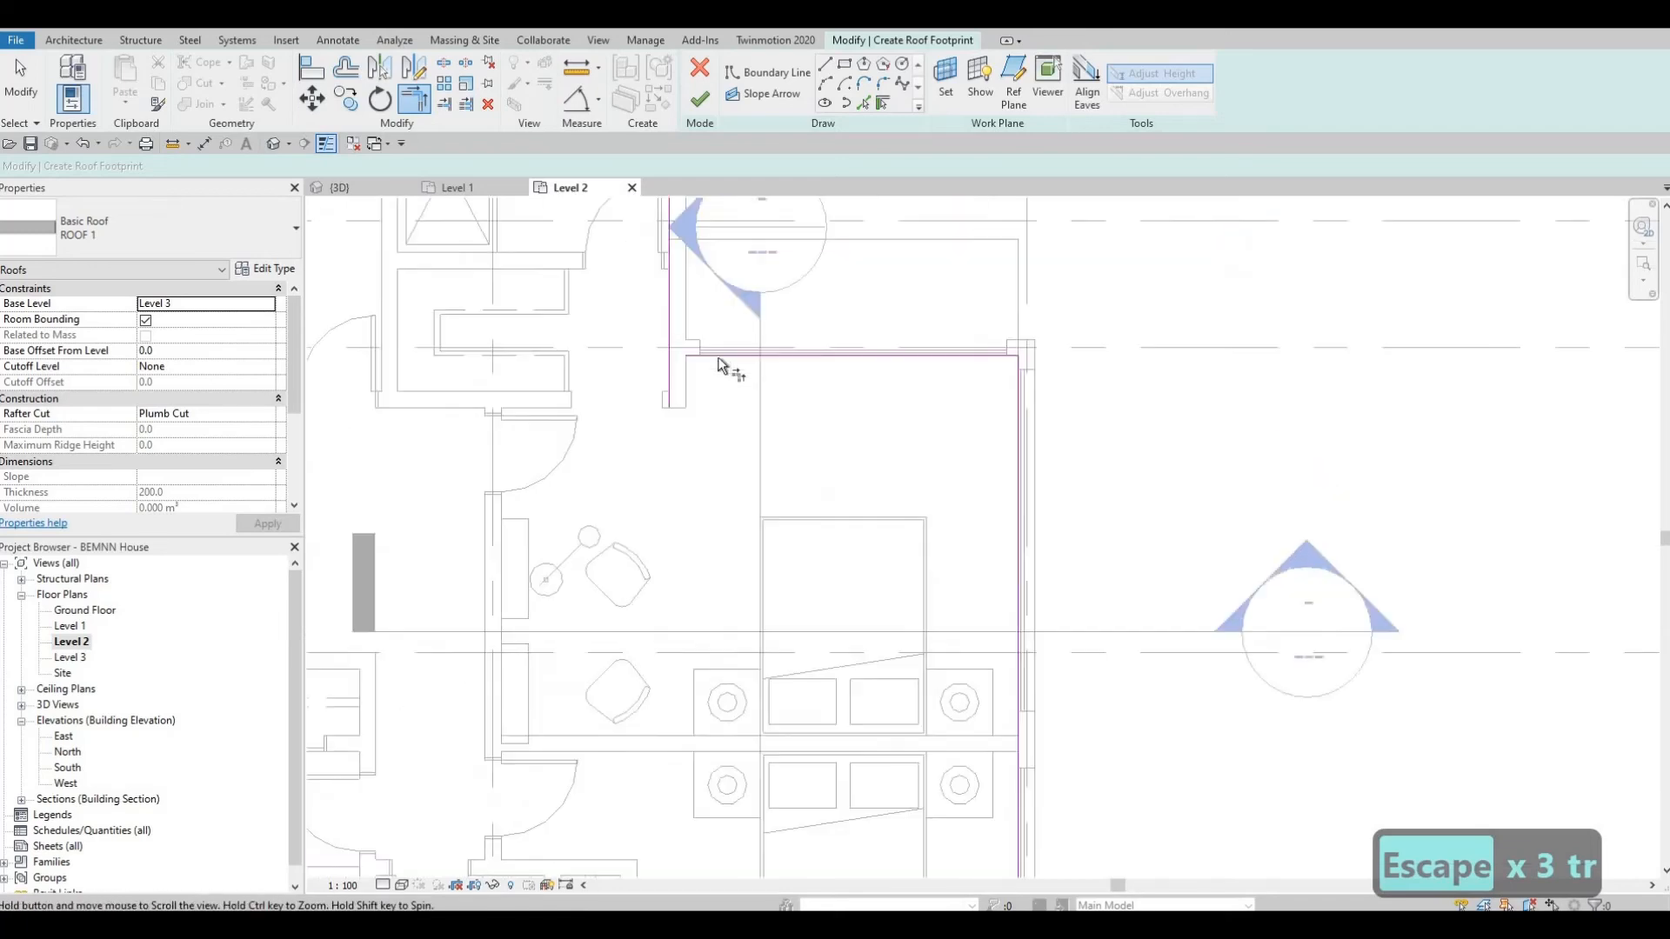
{"action": "scroll", "coordinate": [712, 353], "scroll_direction": "up", "scroll_amount": 1}
{"action": "scroll", "coordinate": [708, 352], "scroll_direction": "up", "scroll_amount": 1}
{"action": "left_click", "coordinate": [708, 357]}
{"action": "left_click", "coordinate": [661, 287]}
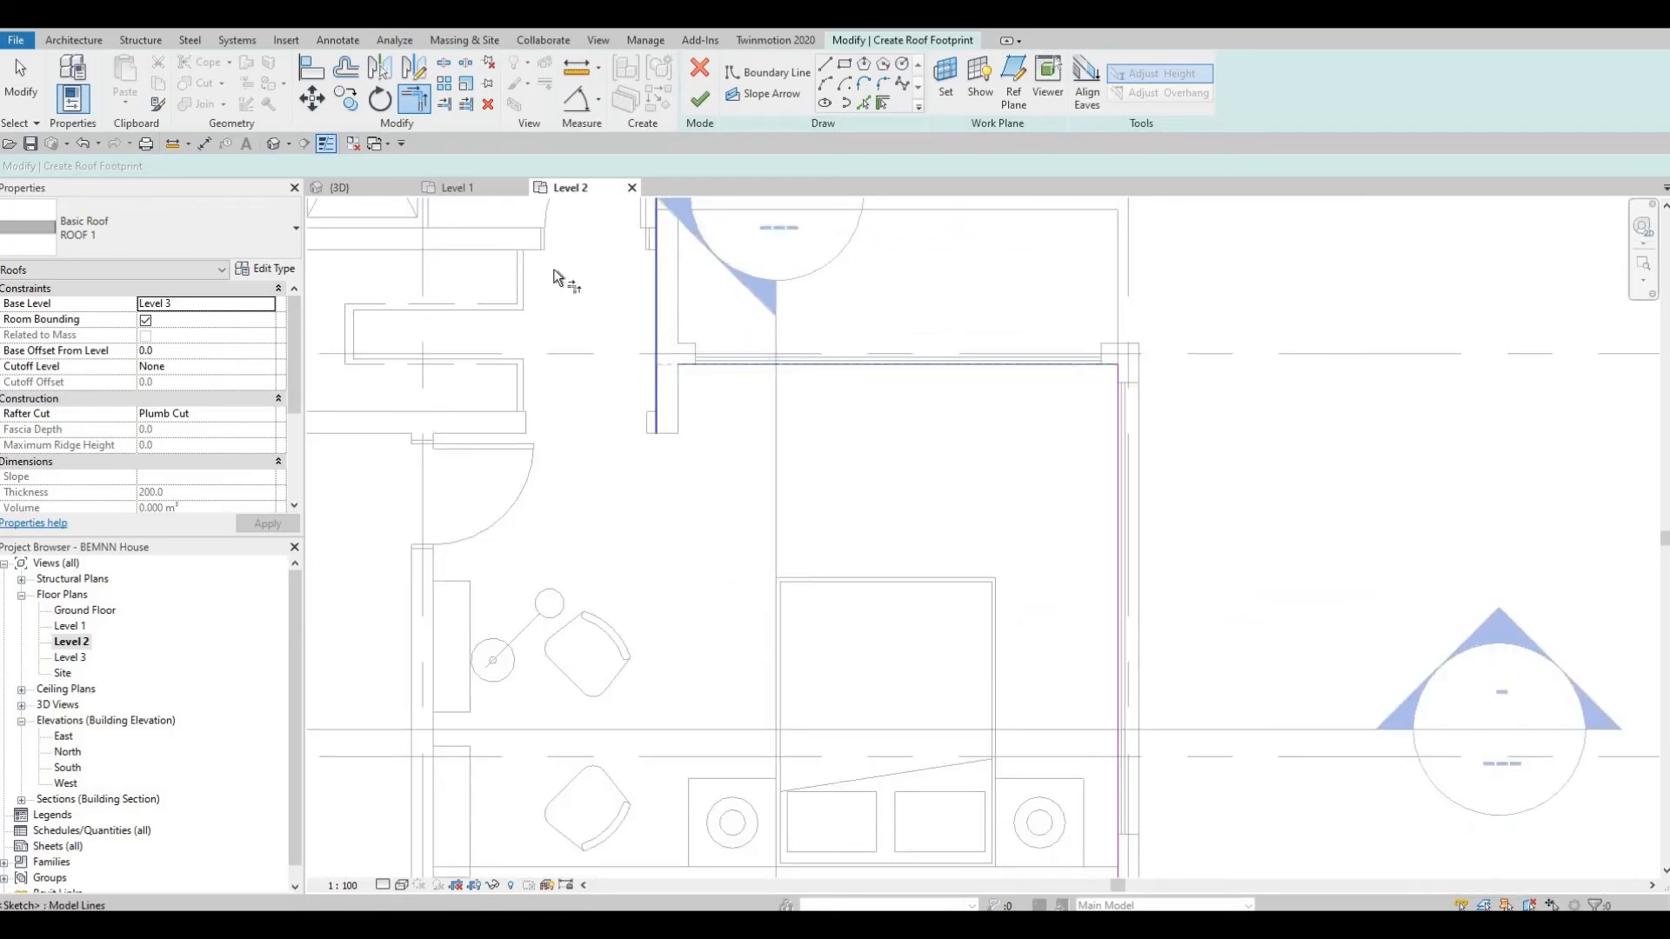
- Trim the upper bedroom's right boundary line and the right-hand bathroom's top boundary line to a corner
{"action": "middle_click_drag", "start_coordinate": [644, 542], "coordinate": [647, 693]}
{"action": "scroll", "coordinate": [672, 746], "scroll_direction": "down", "scroll_amount": 2}
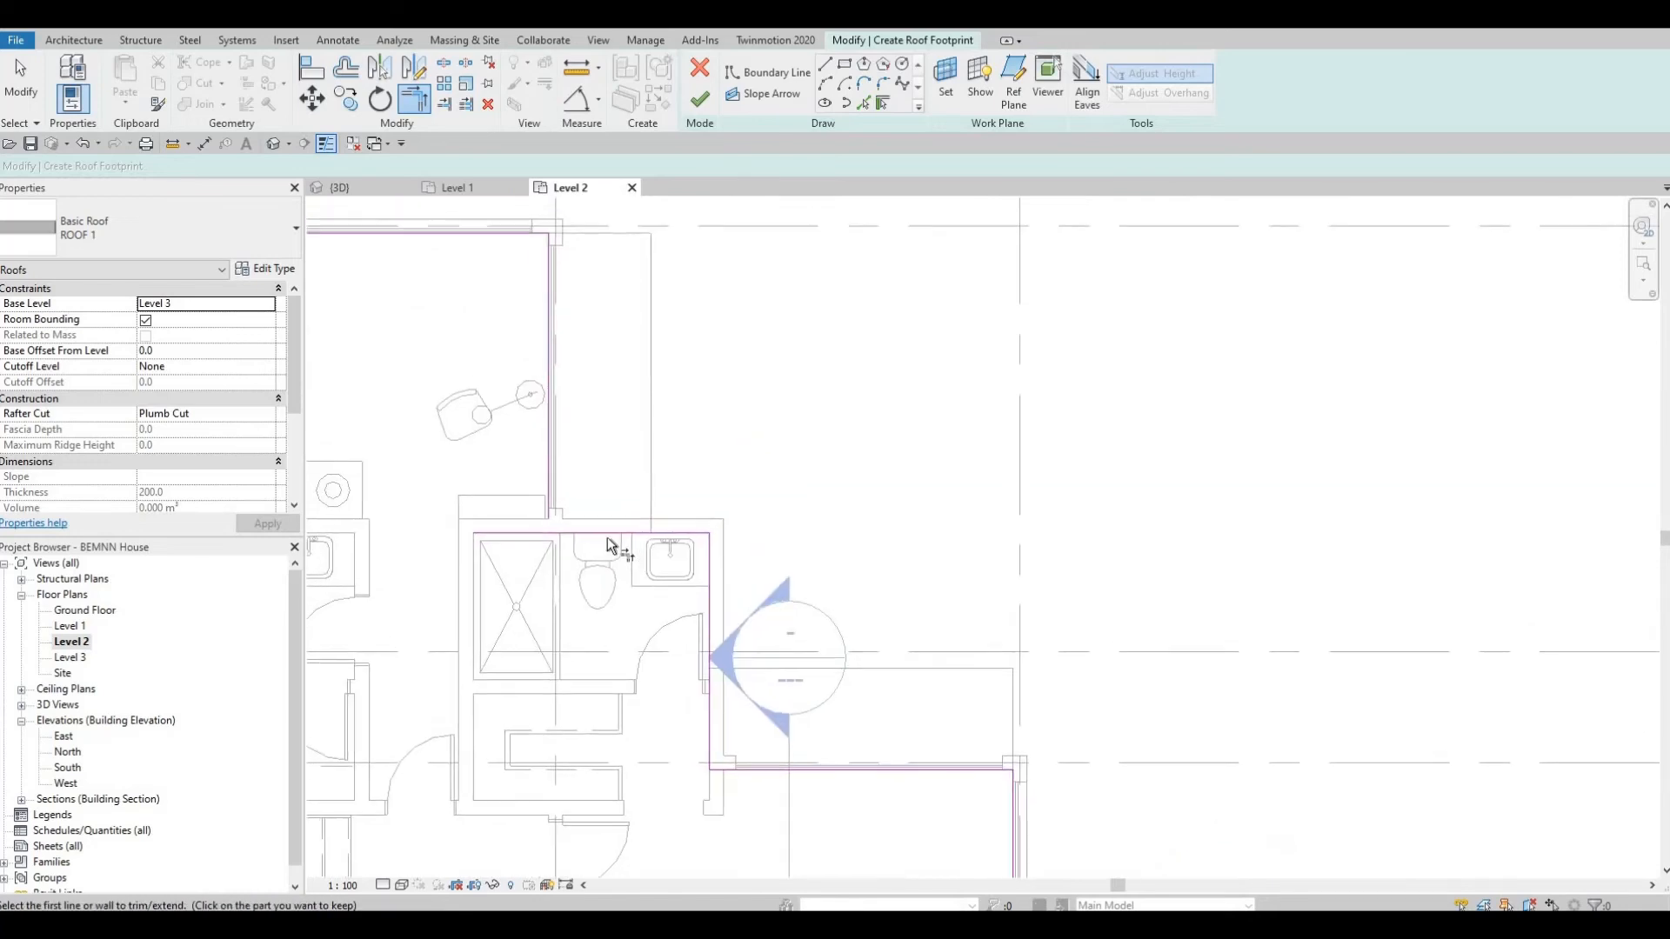
{"action": "left_click", "coordinate": [549, 444]}
{"action": "left_click", "coordinate": [625, 532]}
- Finish the roof footprint sketch and view the new roof from the front in the 3D view
{"action": "middle_click_drag", "start_coordinate": [1218, 566], "coordinate": [920, 207]}
{"action": "scroll", "coordinate": [1162, 526], "scroll_direction": "down", "scroll_amount": 2}
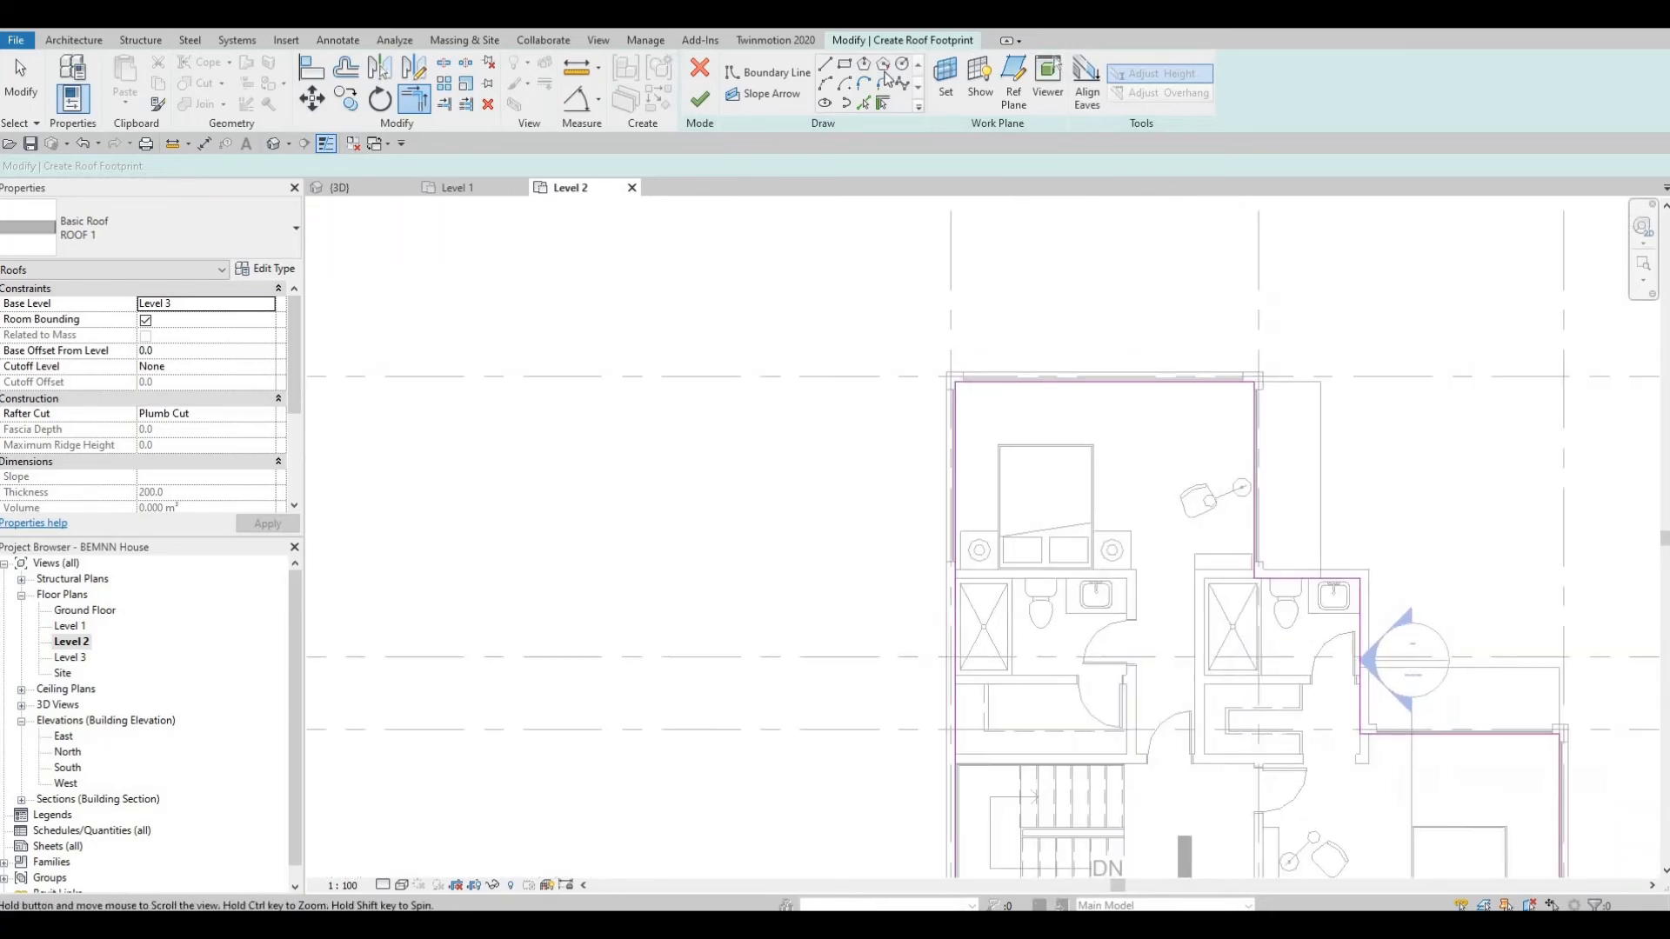
{"action": "left_click", "coordinate": [700, 102]}
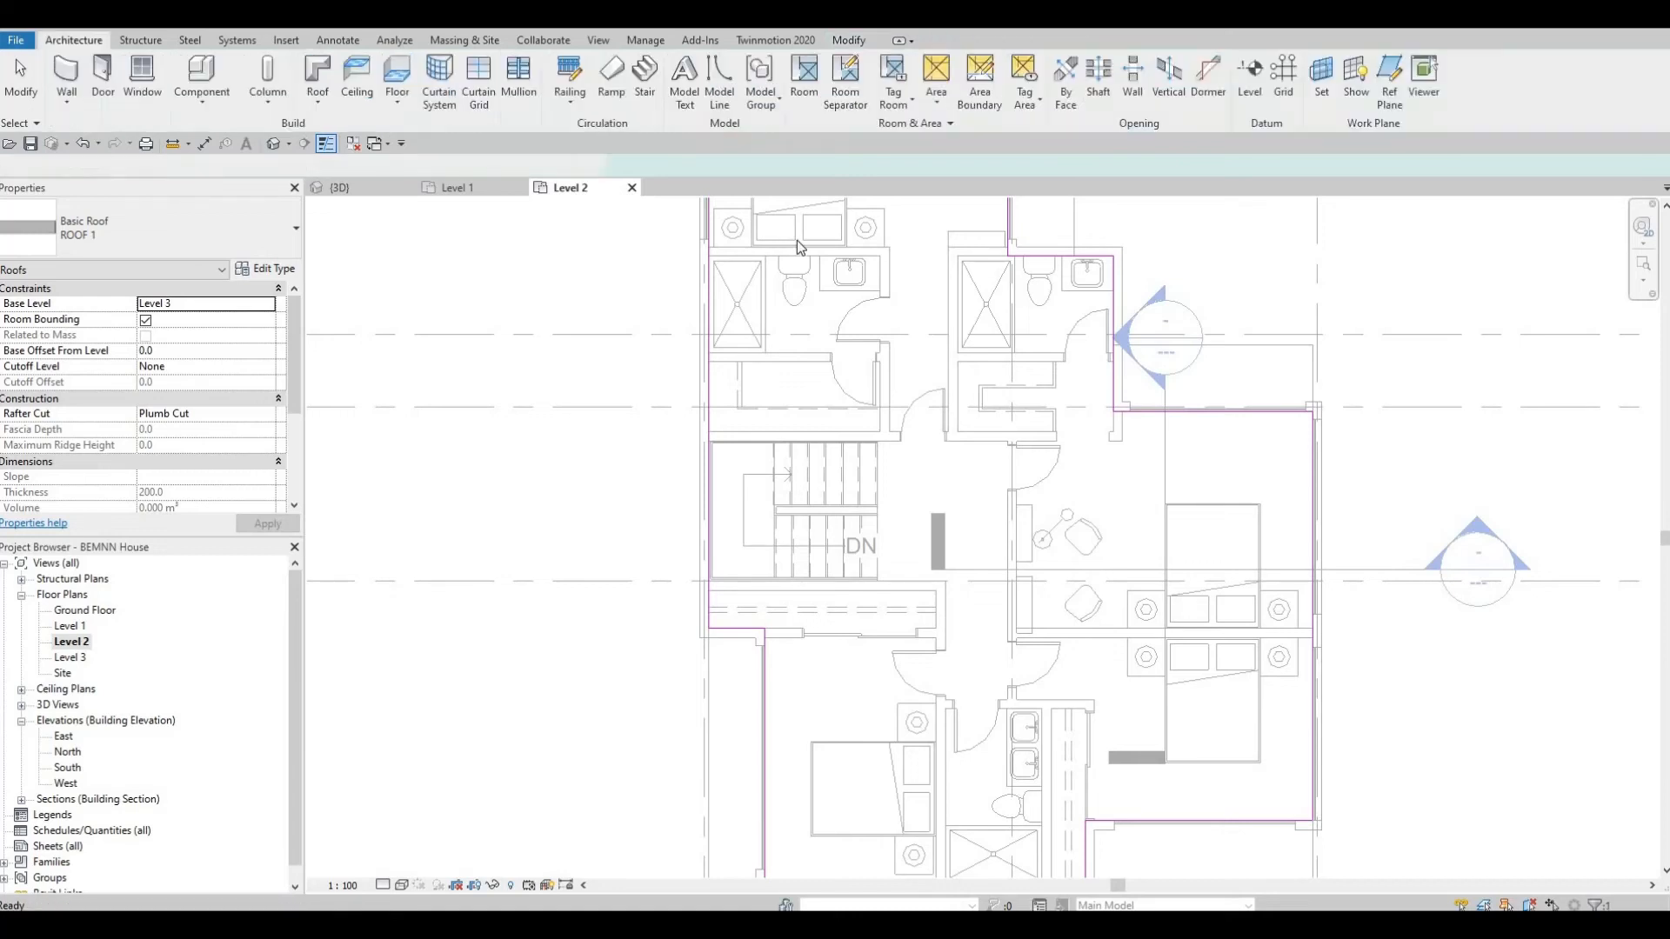
{"action": "left_click", "coordinate": [357, 189]}
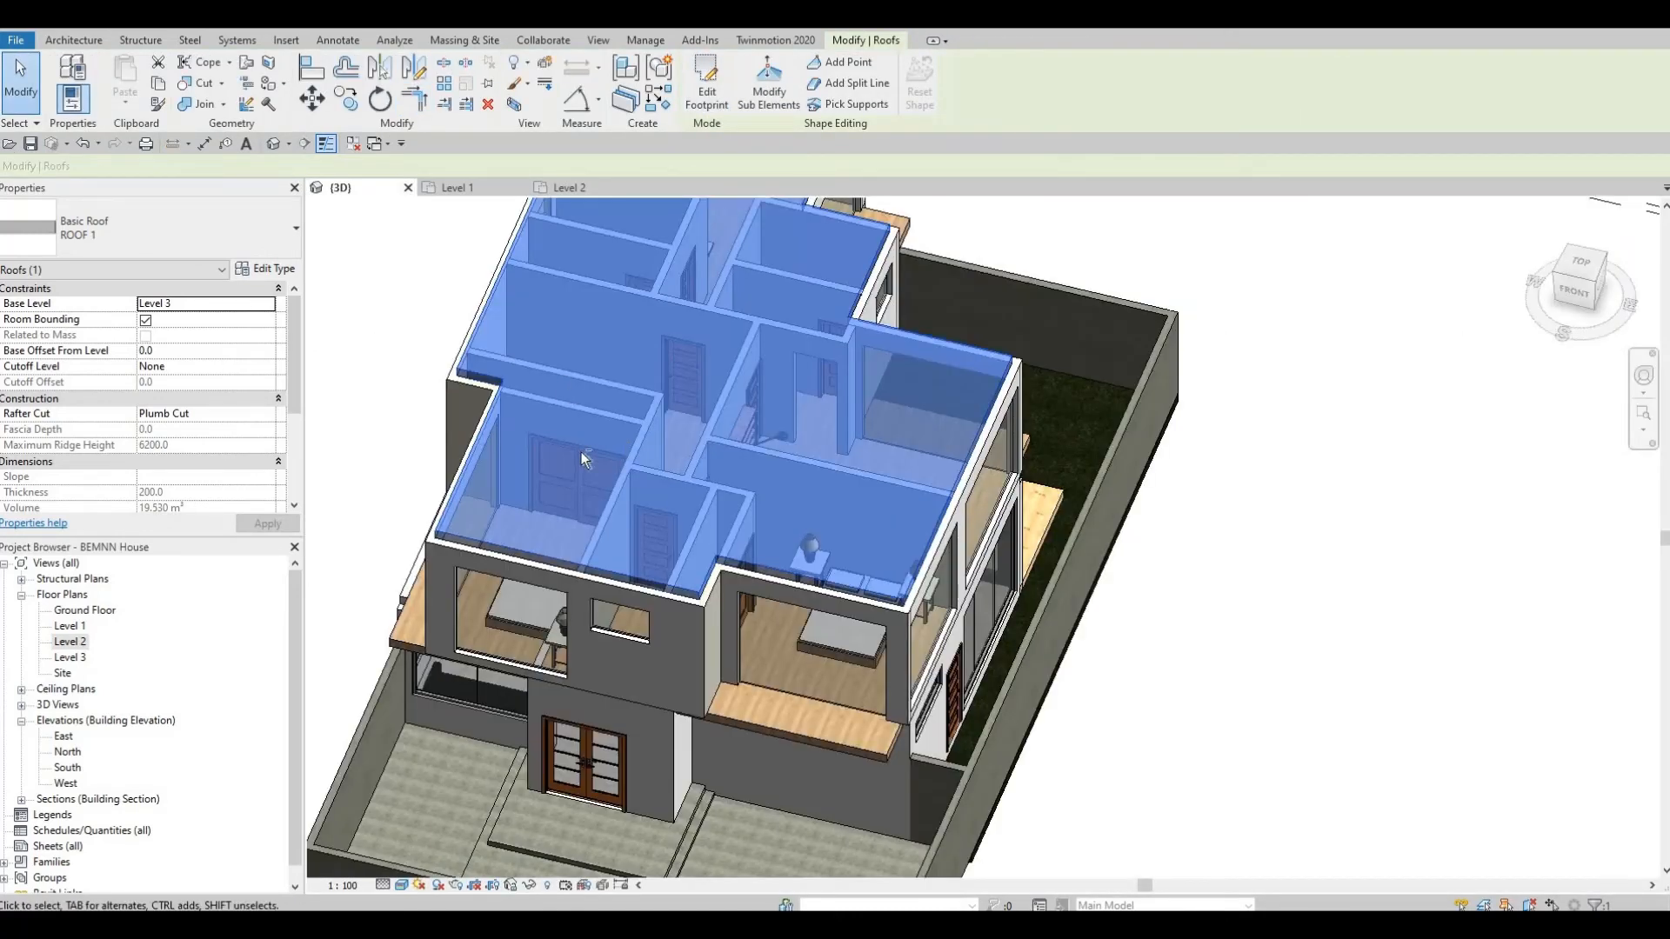
{"action": "key", "text": "Escape"}
{"action": "key", "text": "Escape"}
{"action": "middle_click_drag", "start_coordinate": [661, 366], "coordinate": [562, 476], "text": "shift"}
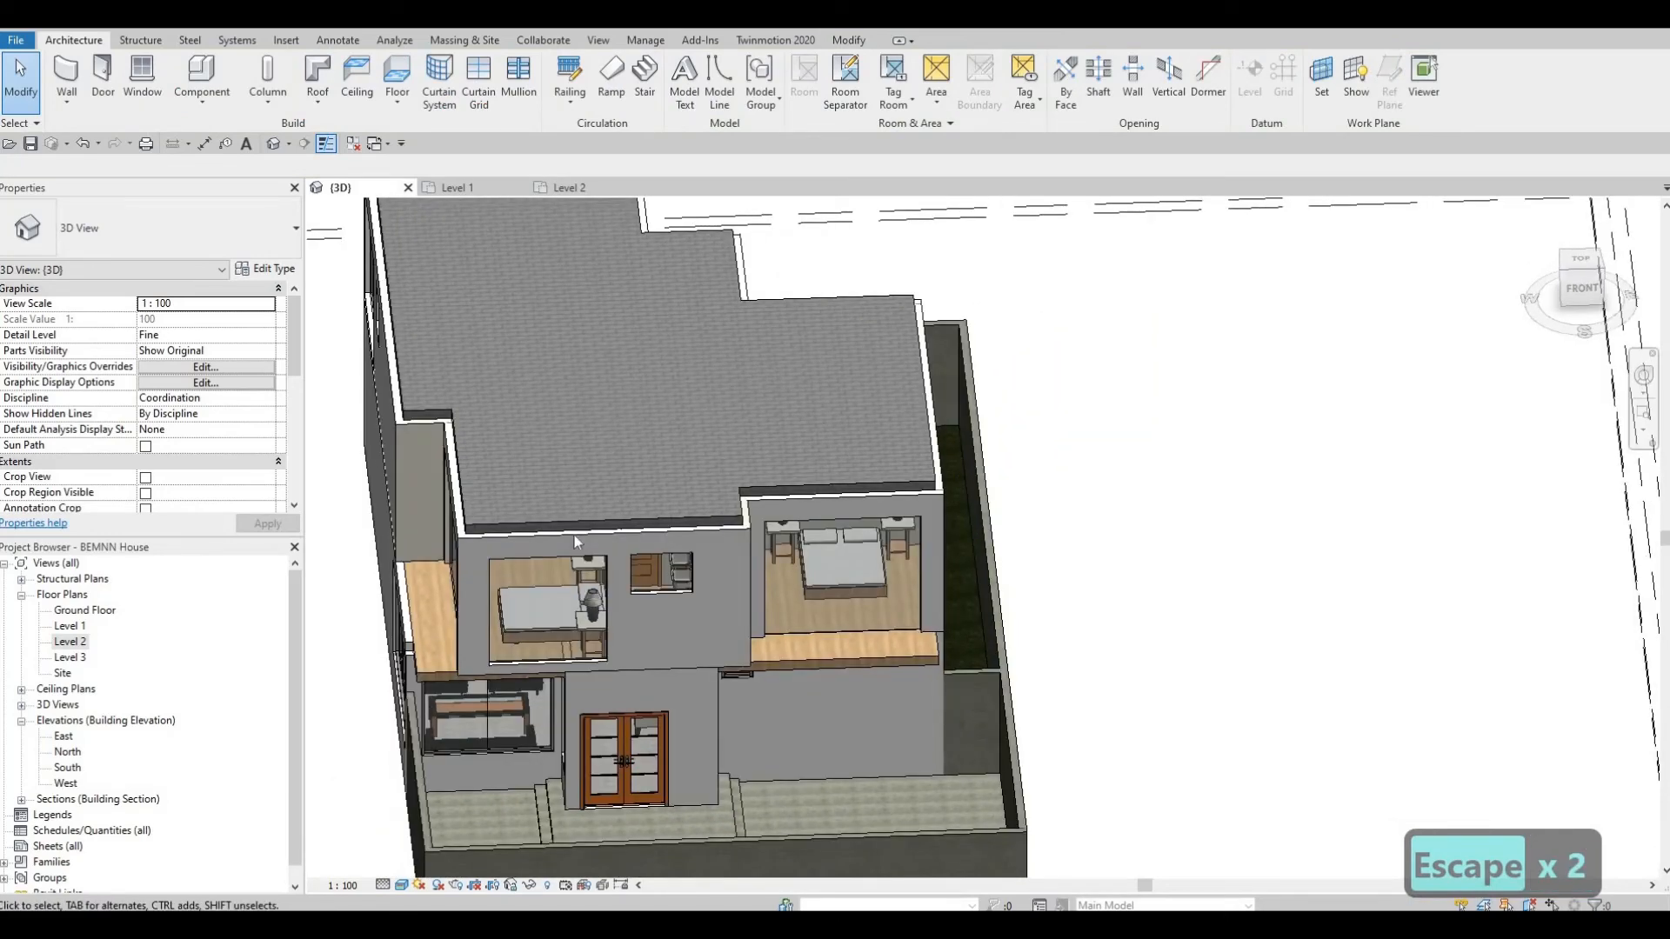
{"action": "key", "text": "Tab"}
{"action": "key", "text": "Tab"}
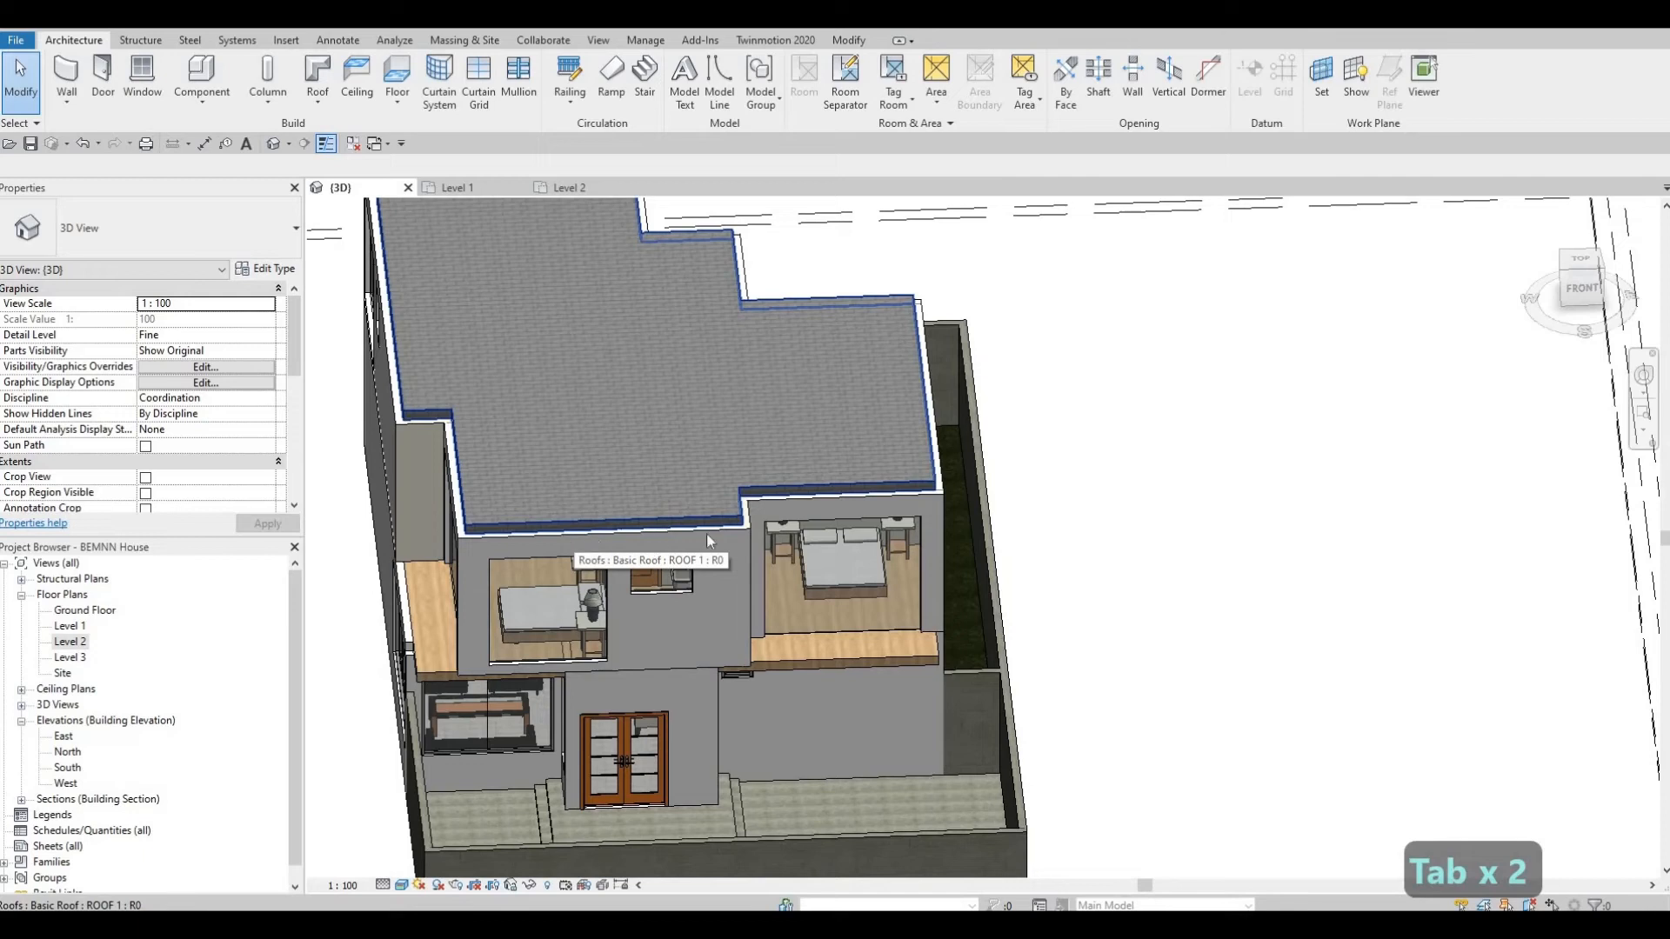
{"action": "key", "text": "Escape"}
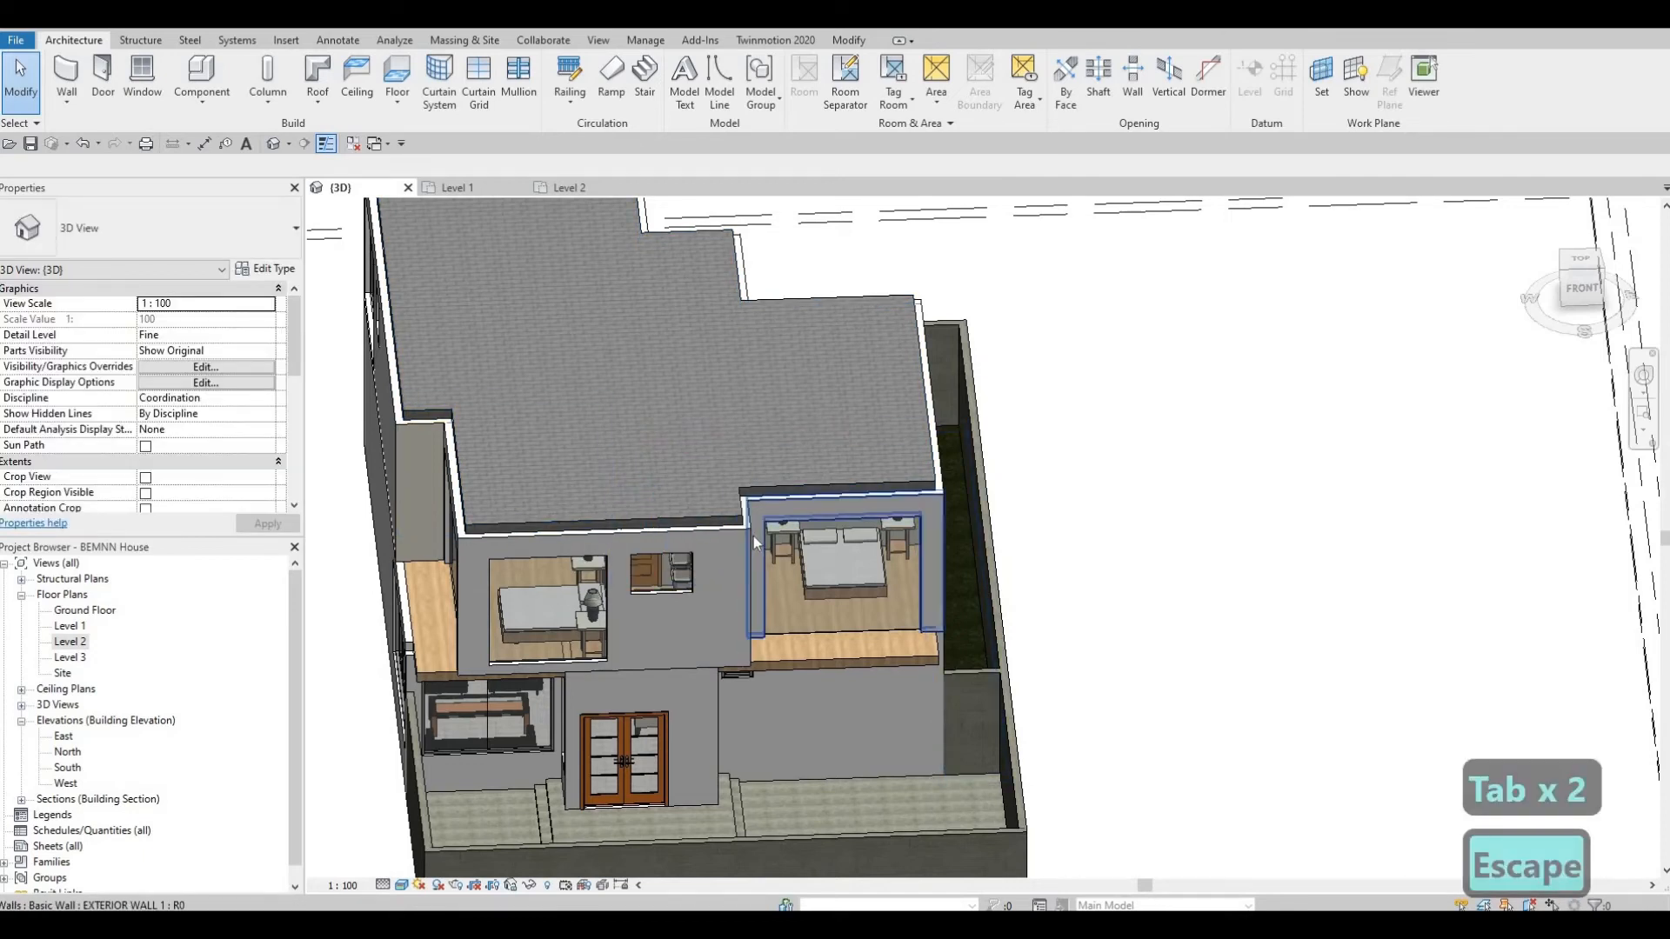
{"action": "key", "text": "Tab"}
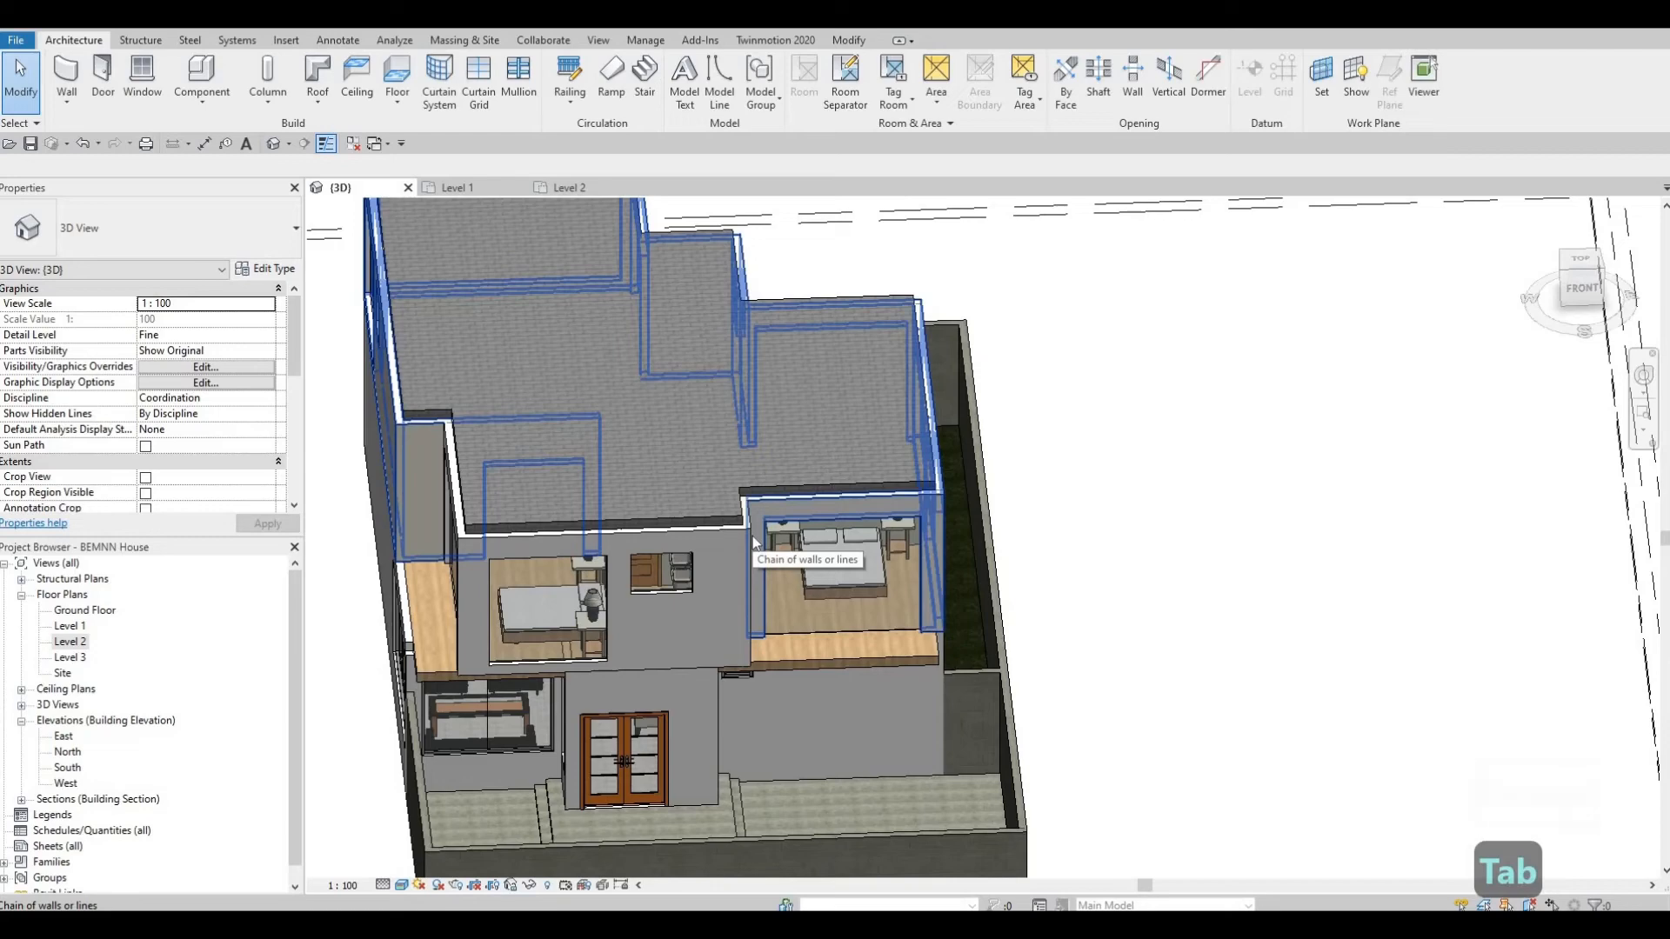
{"action": "left_click", "coordinate": [753, 541]}
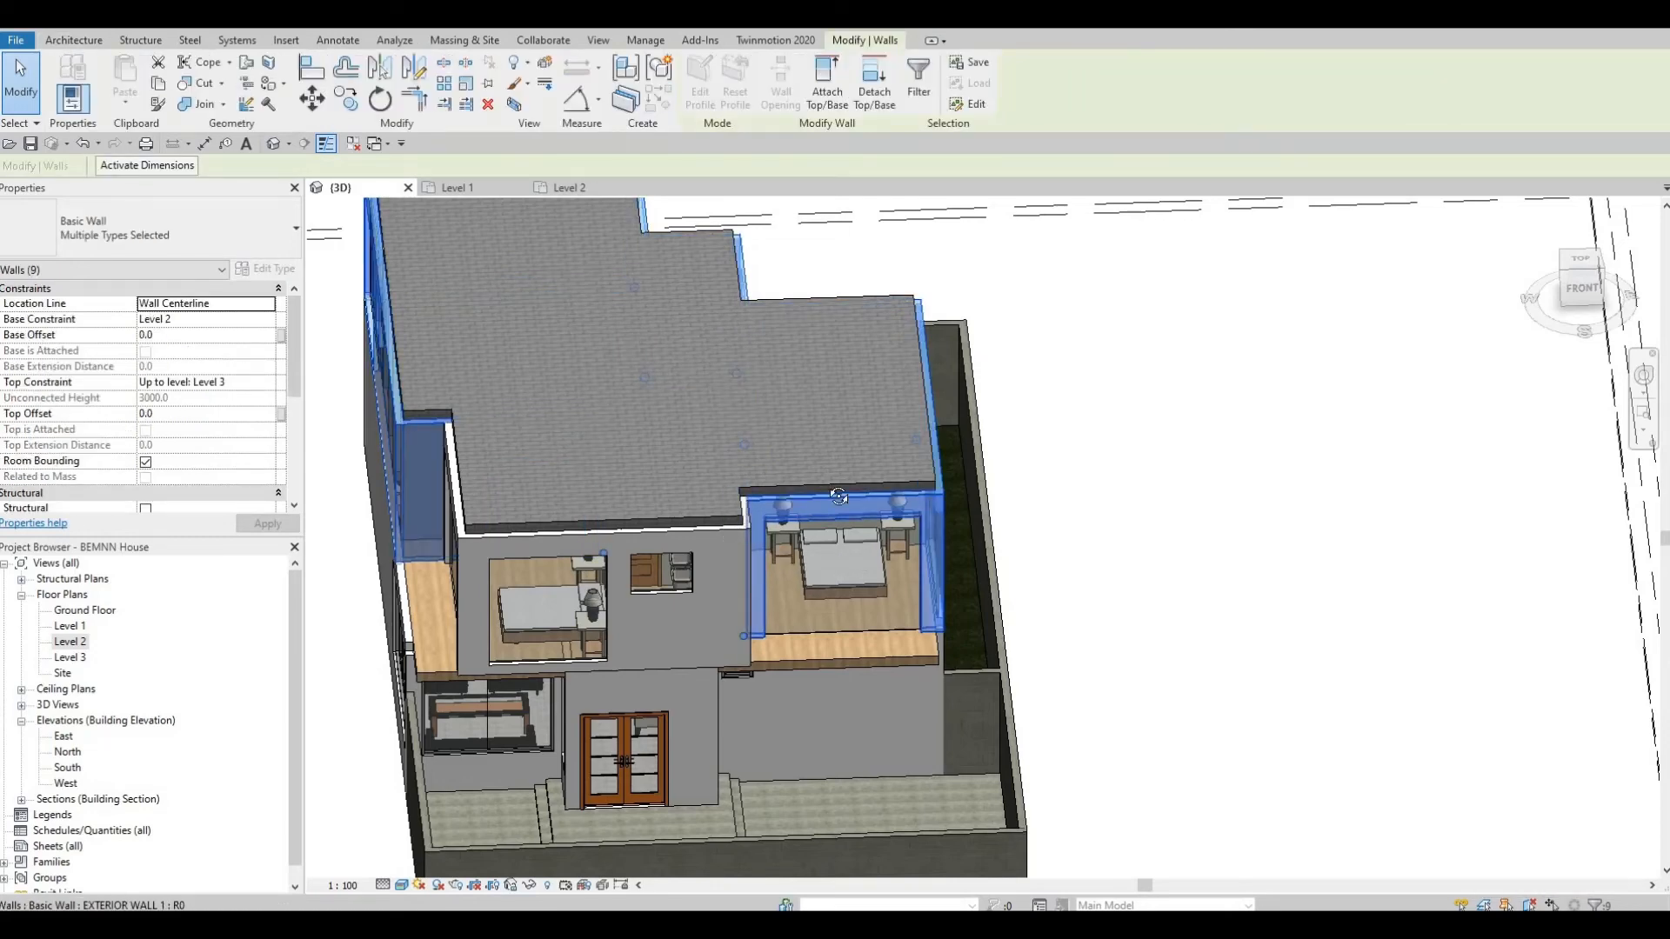
{"action": "middle_click_drag", "start_coordinate": [836, 495], "coordinate": [819, 426], "text": "shift"}
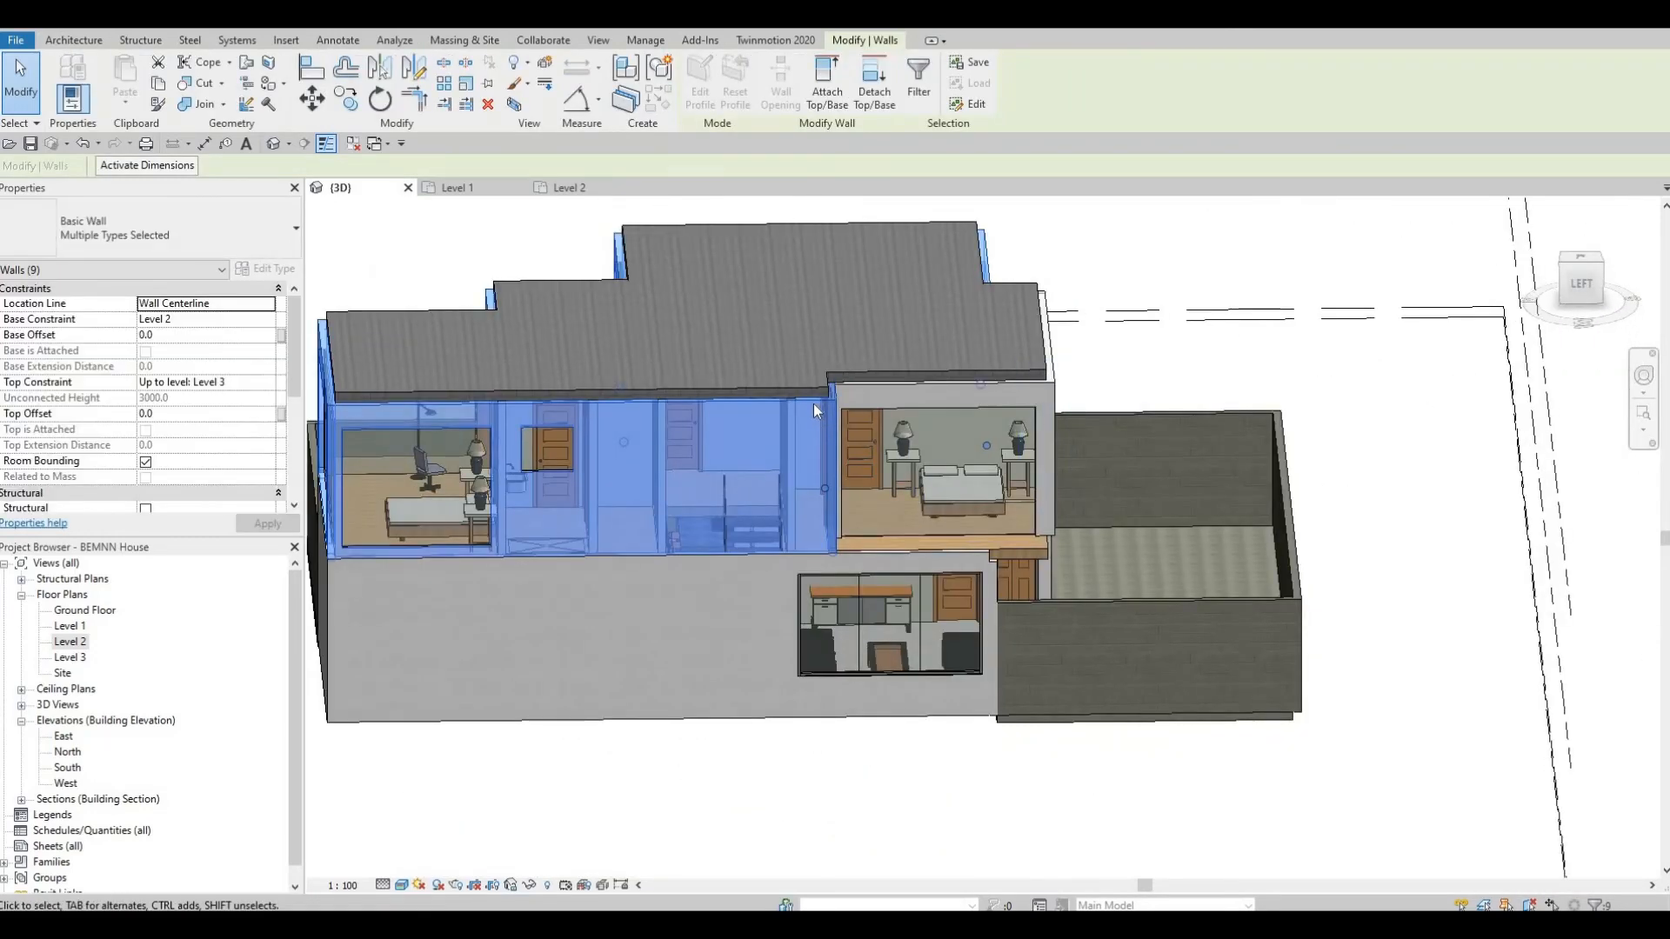
{"action": "key", "text": "Escape"}
{"action": "key", "text": "Escape"}
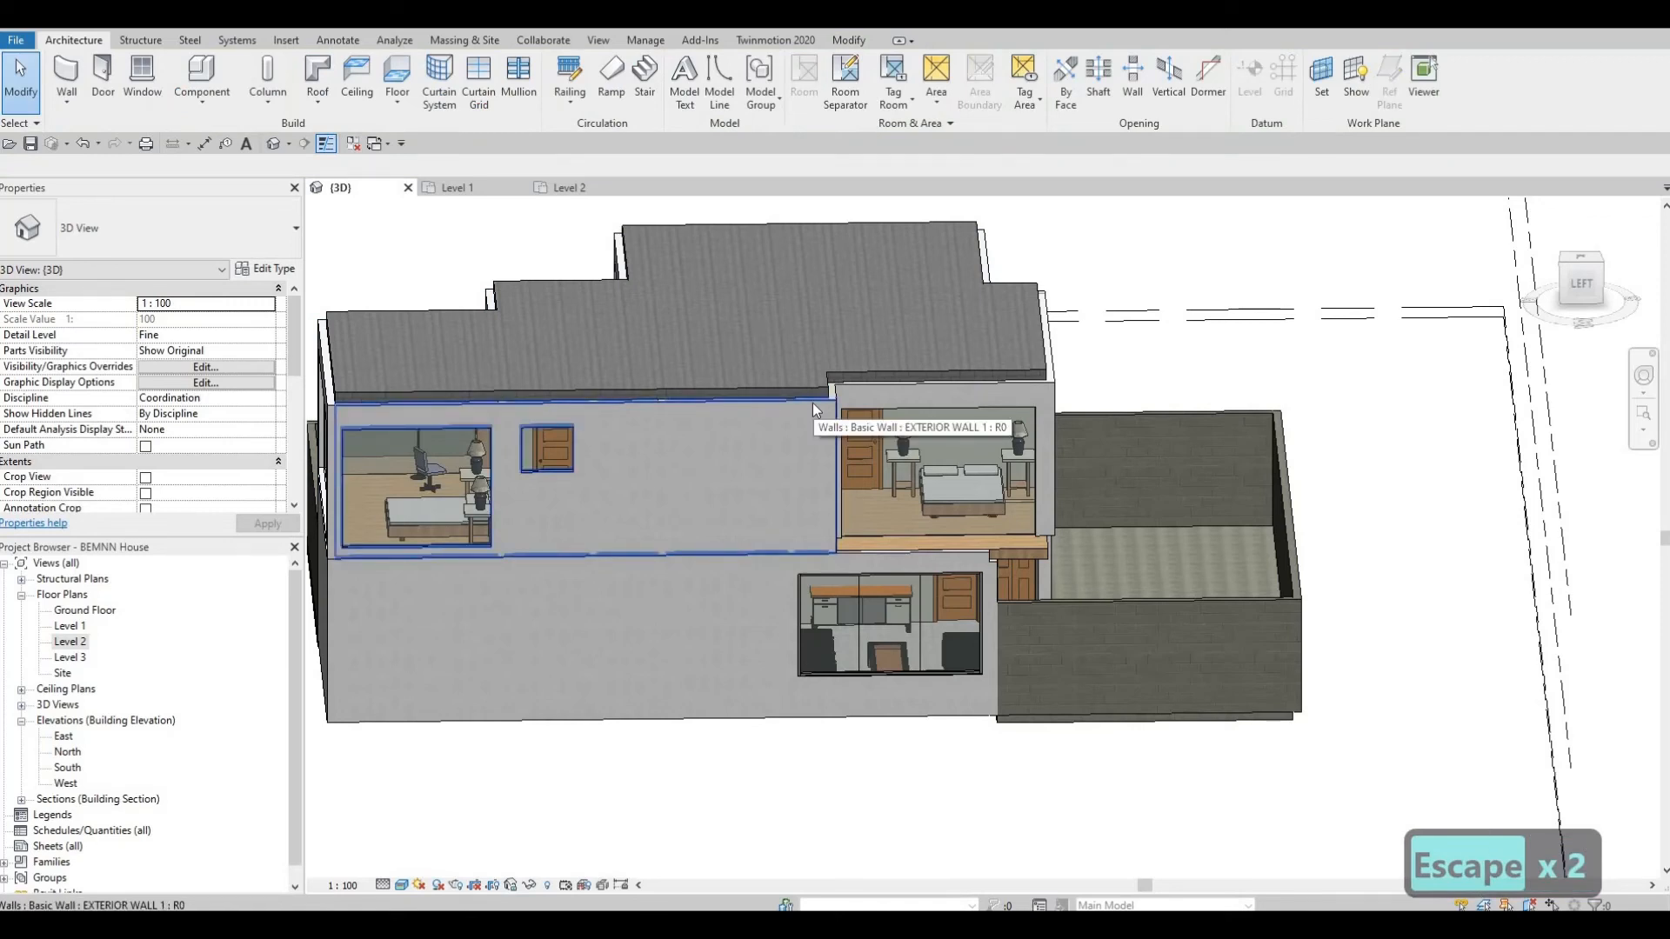
- Select the chain of upper-floor walls running around the roof, starting from the long side wall
{"action": "key", "text": "Tab"}
{"action": "key", "text": "Tab"}
{"action": "key", "text": "Tab"}
{"action": "key", "text": "Tab"}
{"action": "key", "text": "Tab"}
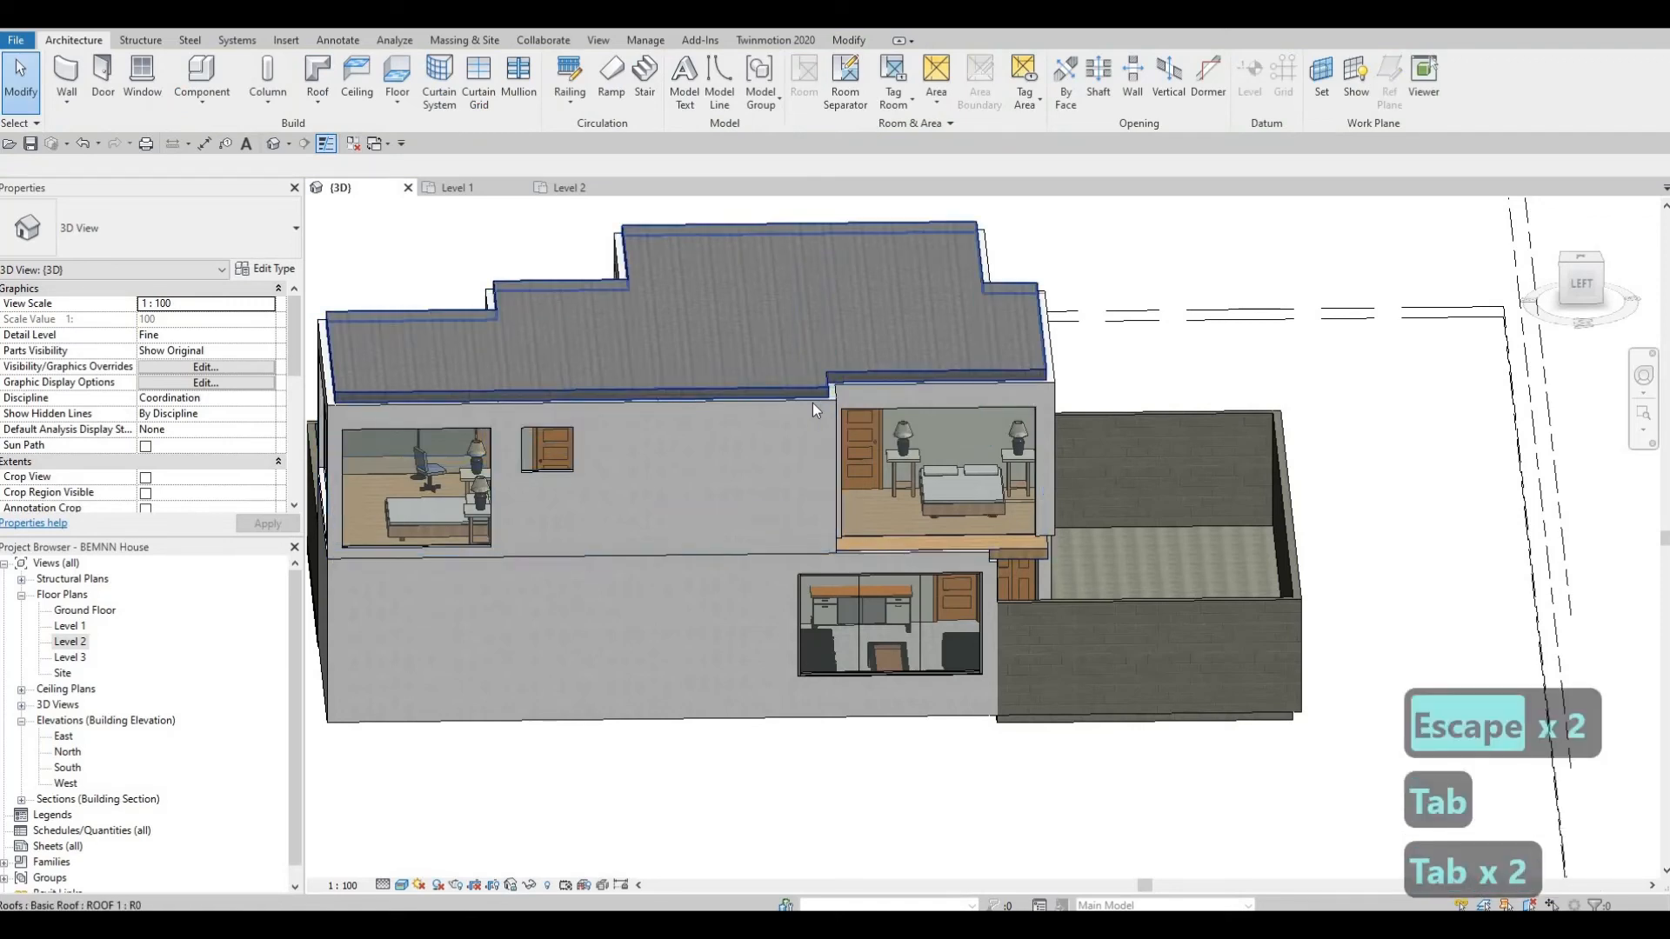
{"action": "key", "text": "Tab"}
{"action": "key", "text": "Tab"}
{"action": "key", "text": "Tab"}
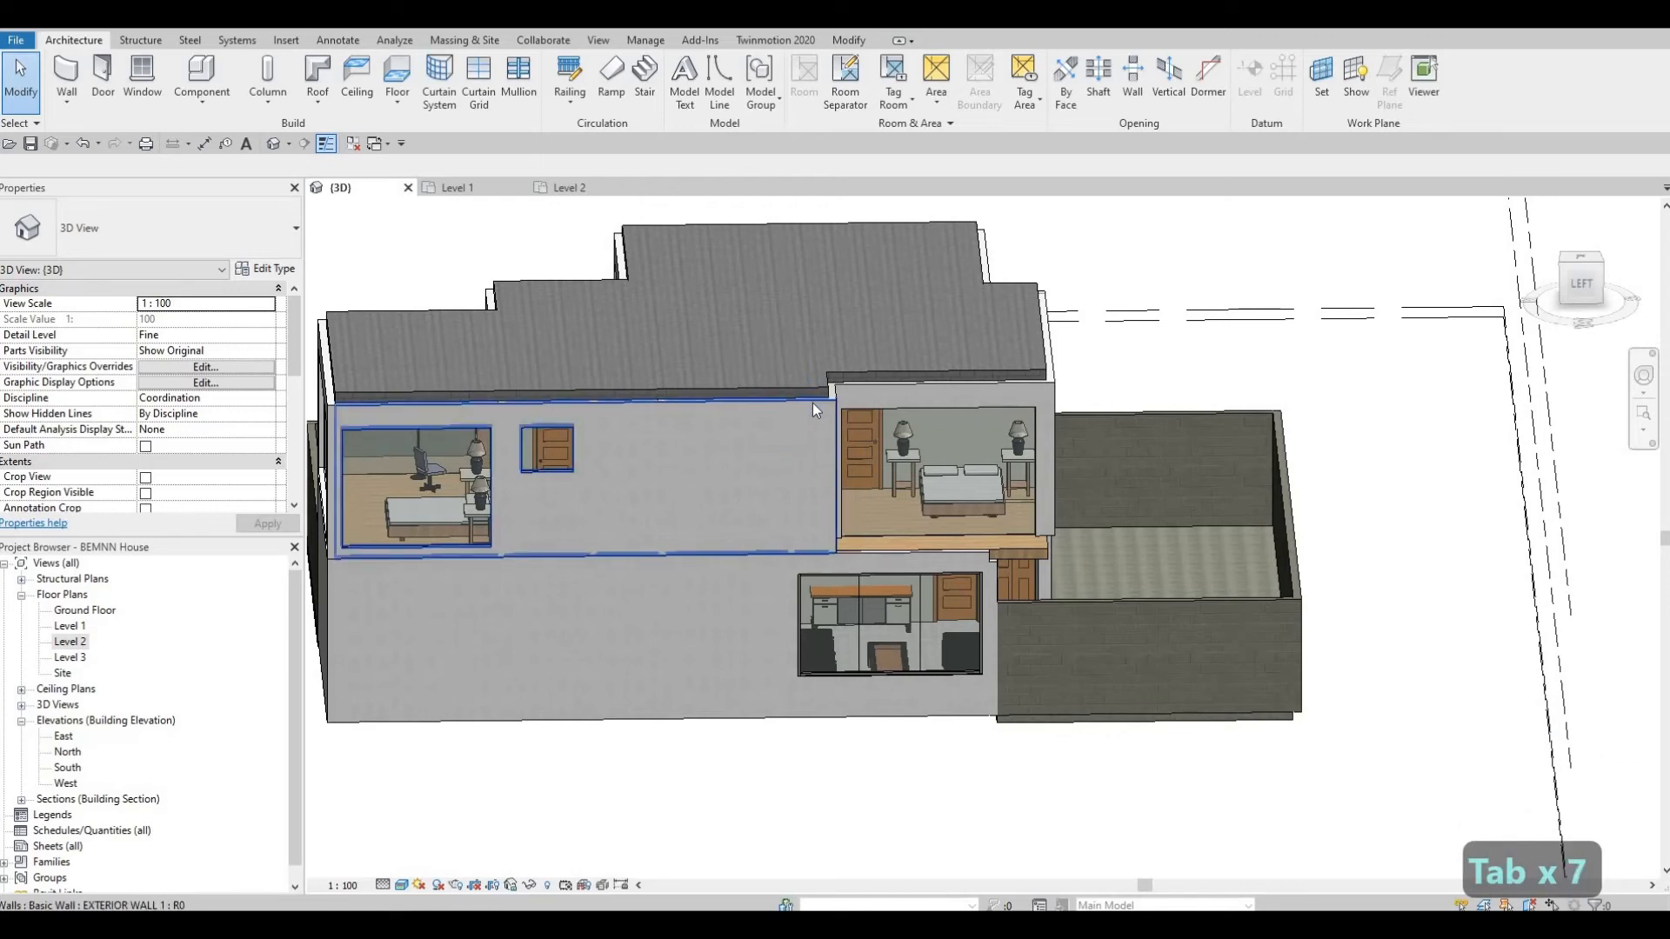
{"action": "key", "text": "Tab"}
{"action": "left_click", "coordinate": [813, 401]}
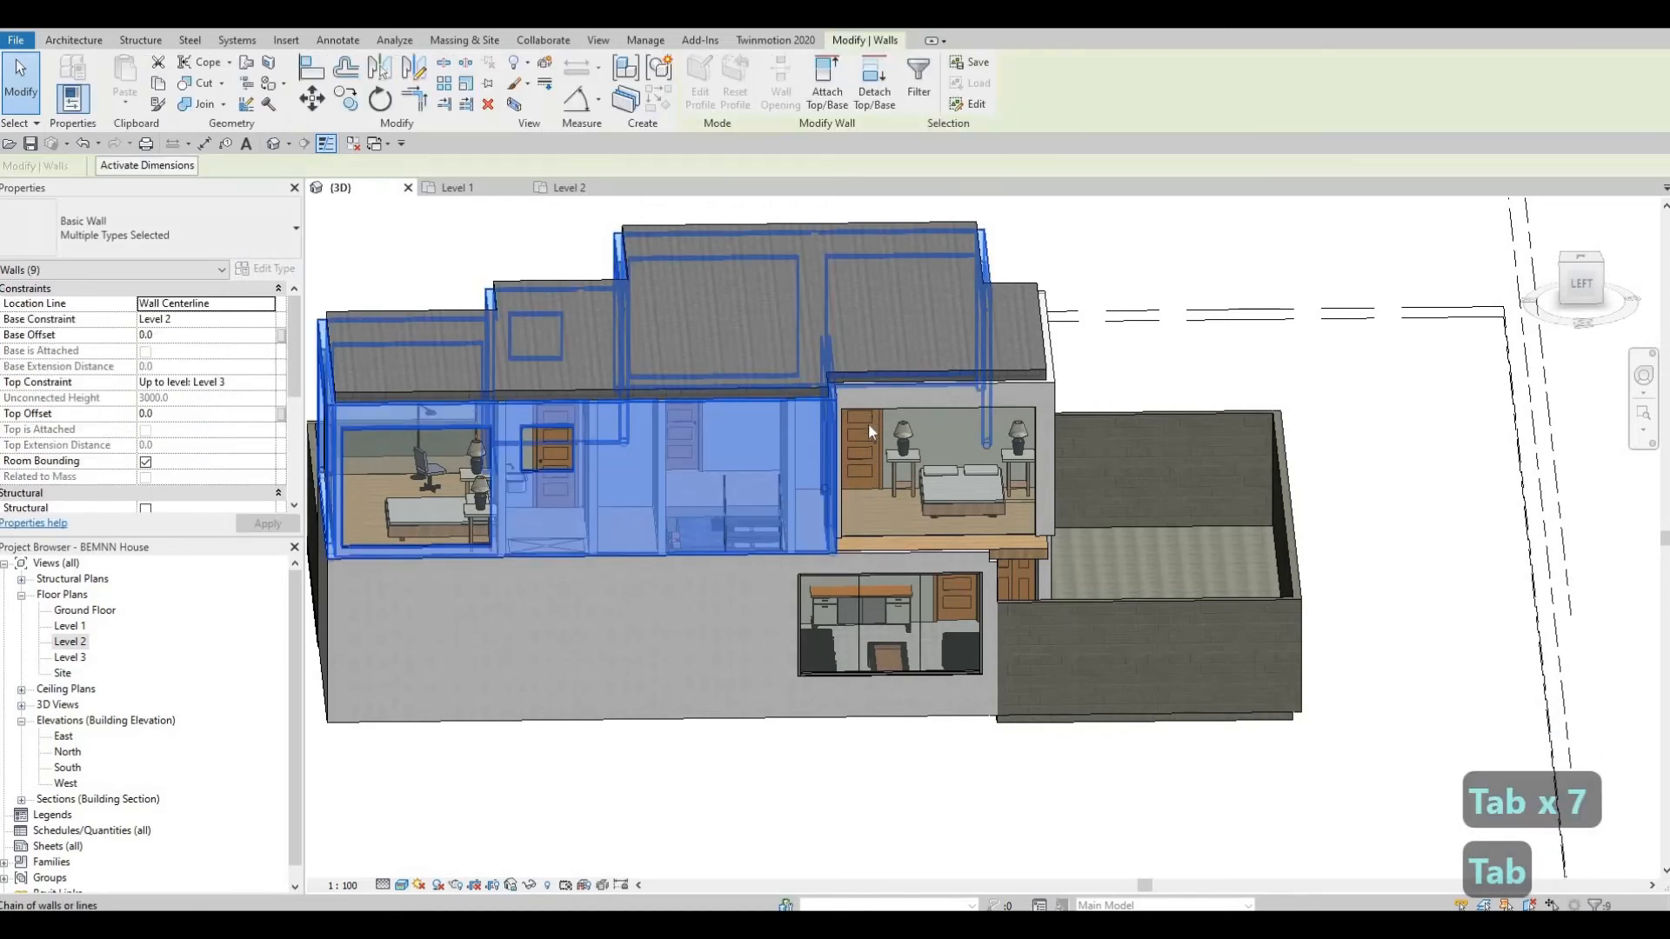
- Add the front wall with the small window and the short interior wall beside the front balcony to the selection
{"action": "middle_click_drag", "start_coordinate": [813, 401], "coordinate": [719, 451], "text": "shift"}
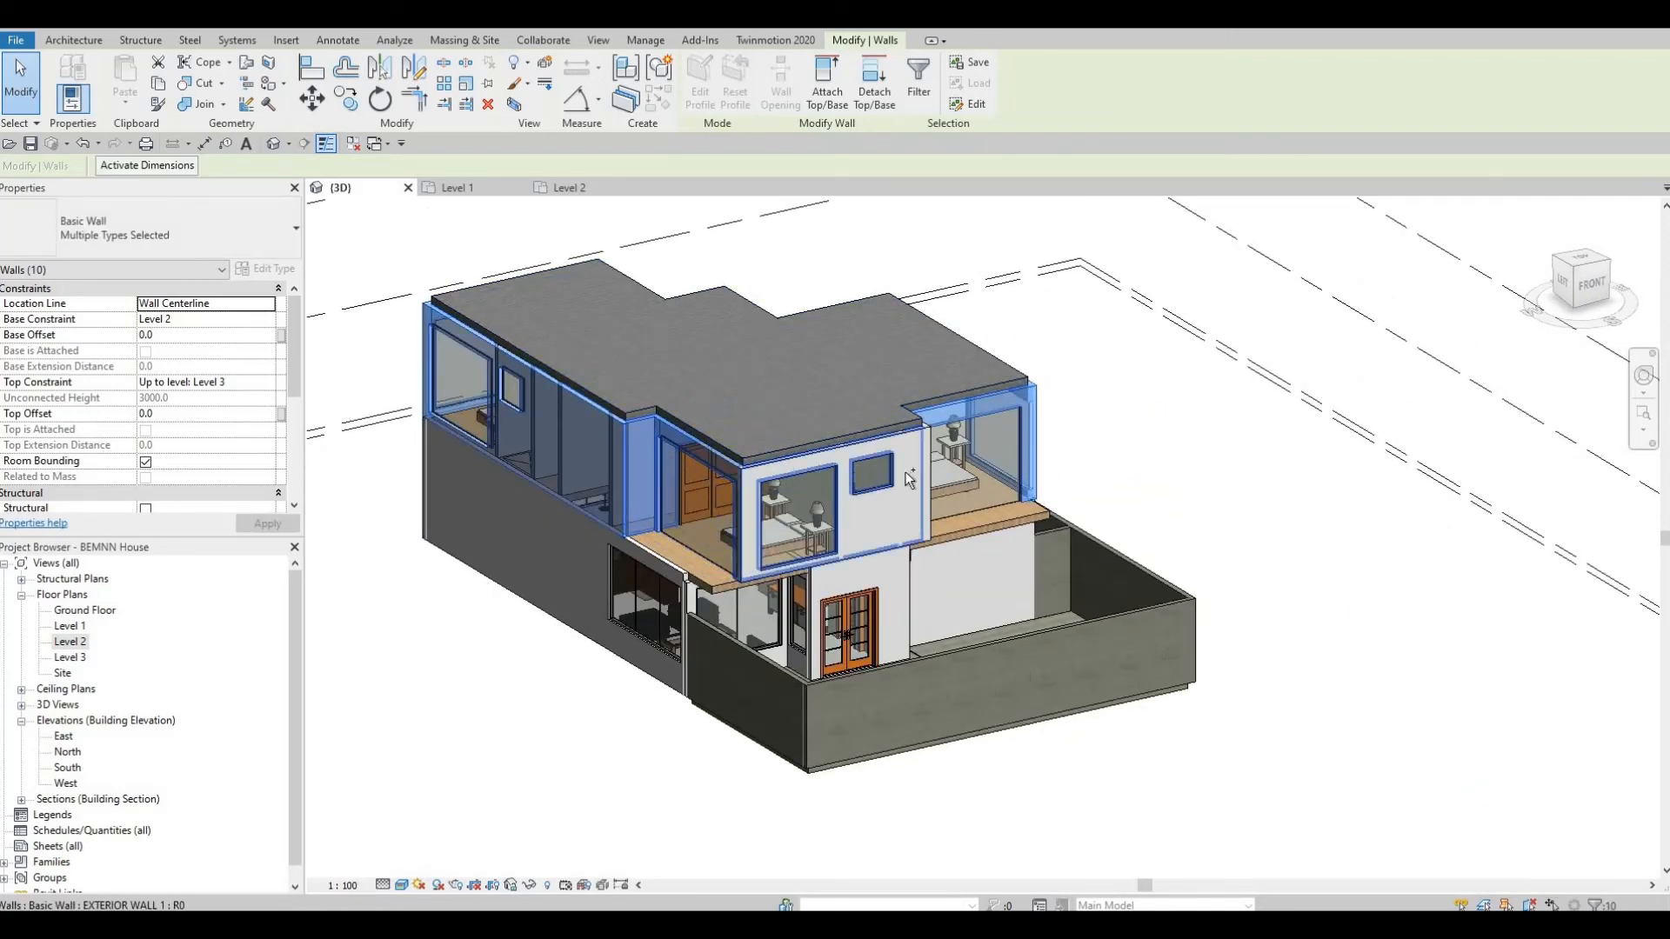
{"action": "left_click", "coordinate": [843, 521], "text": "ctrl"}
{"action": "middle_click_drag", "start_coordinate": [842, 522], "coordinate": [708, 487], "text": "shift"}
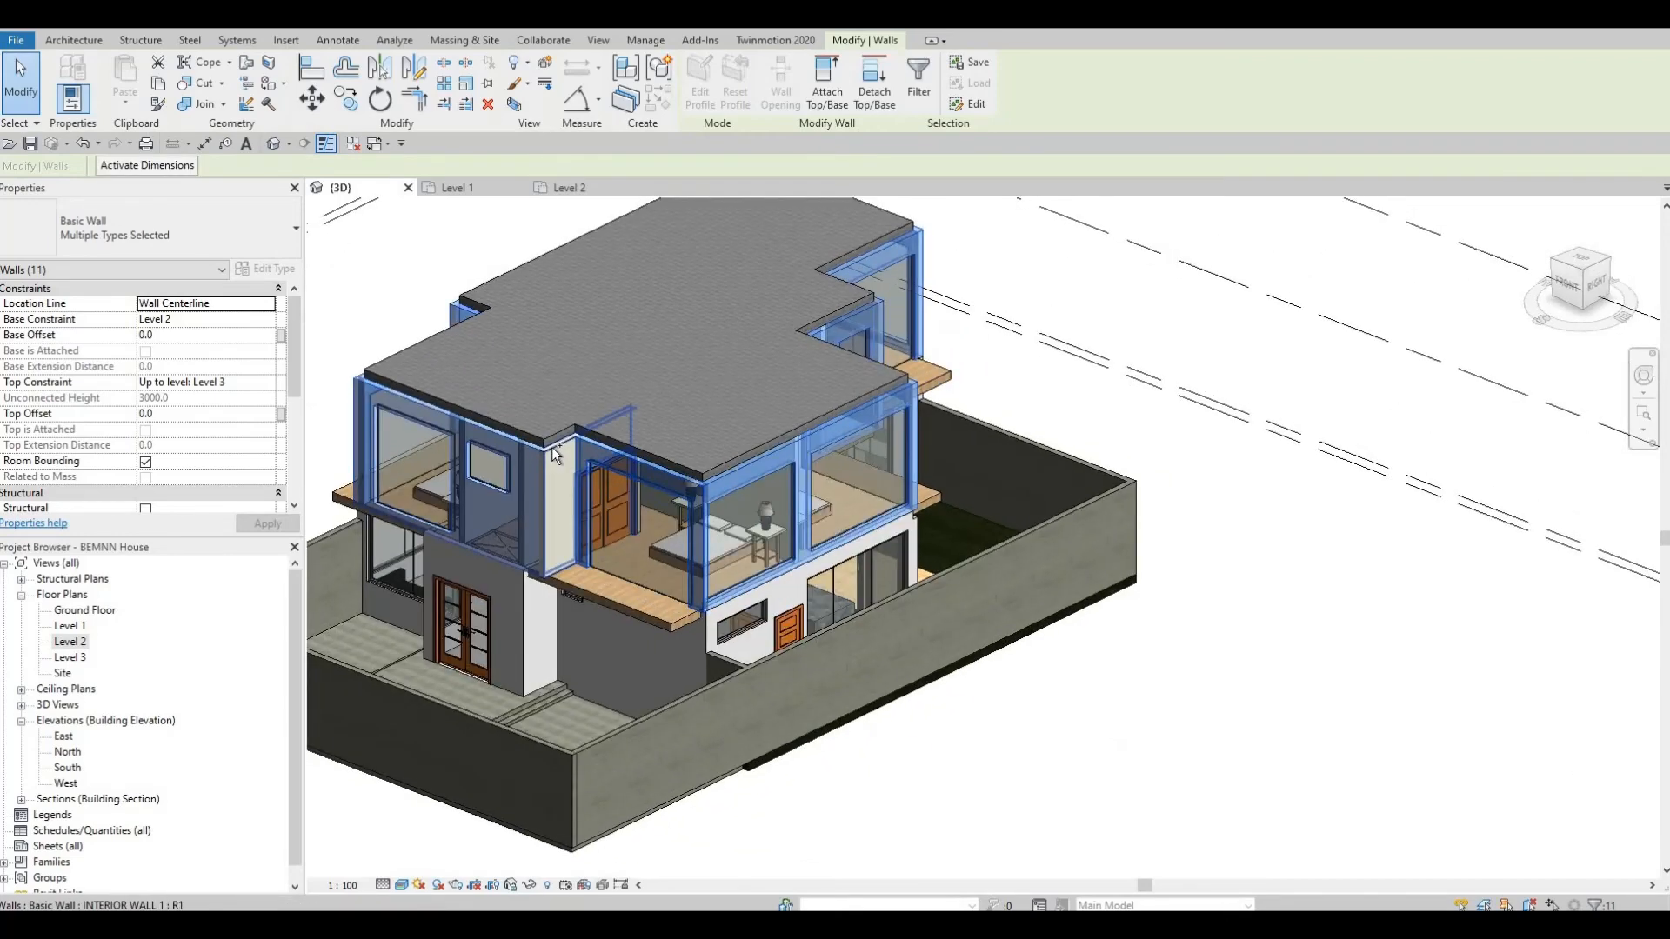
{"action": "left_click", "coordinate": [720, 450], "text": "ctrl"}
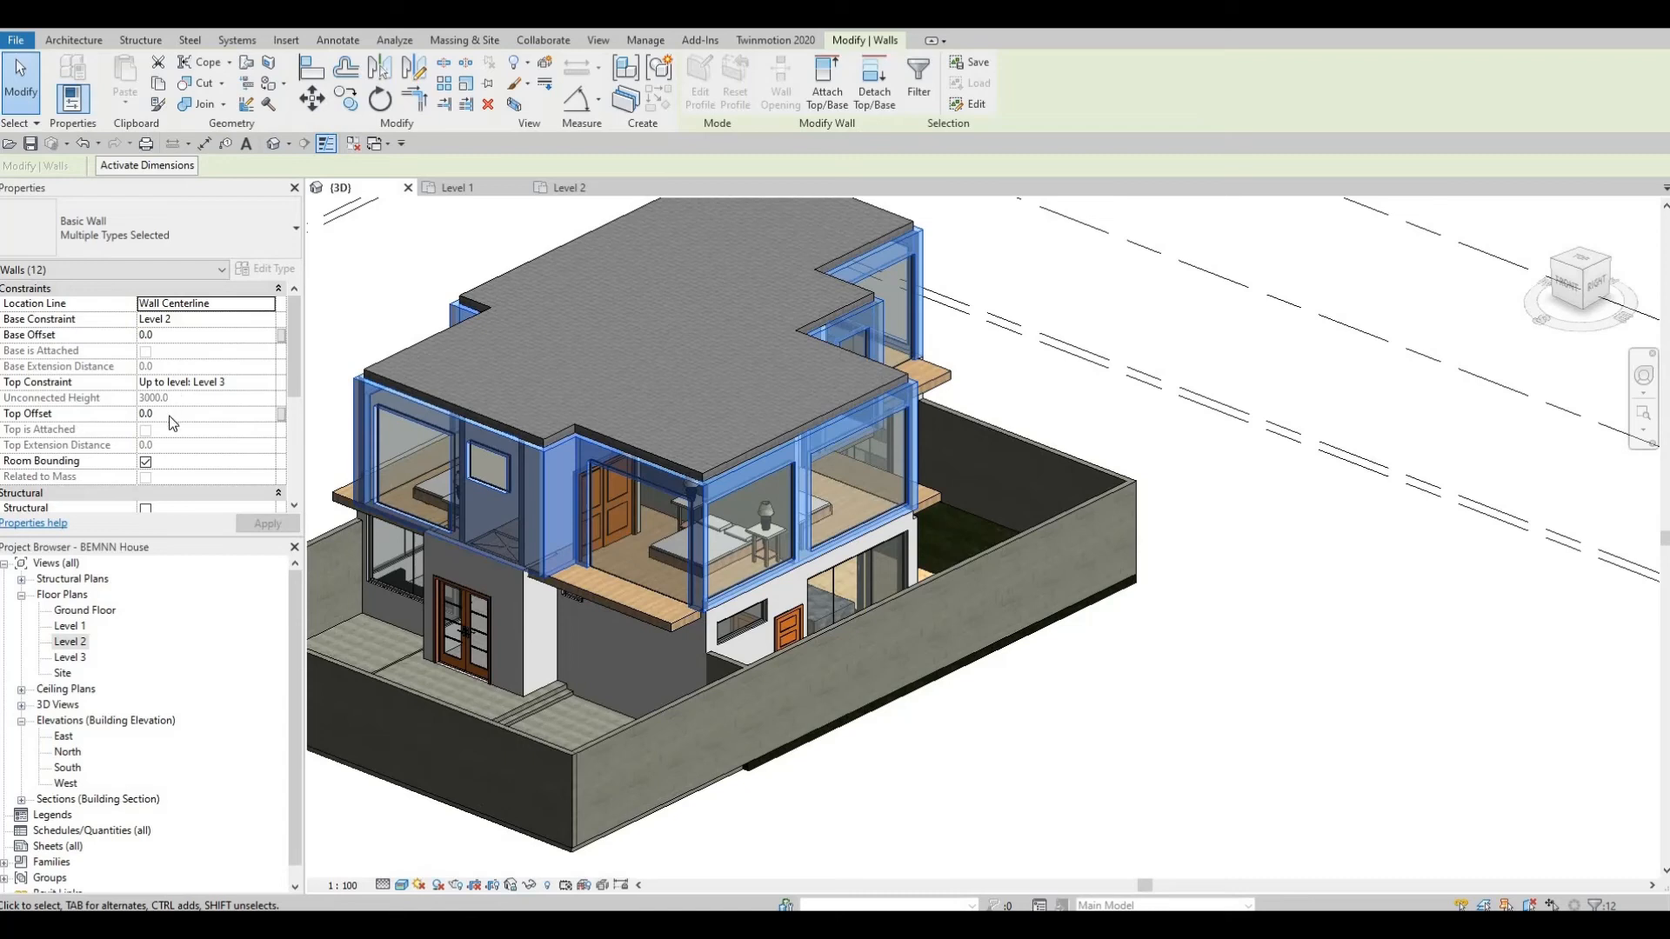
- Set the selected walls' Top Offset to 600 mm above Level 3 and clear the selection
{"action": "left_click", "coordinate": [57, 417]}
{"action": "type", "text": "600"}
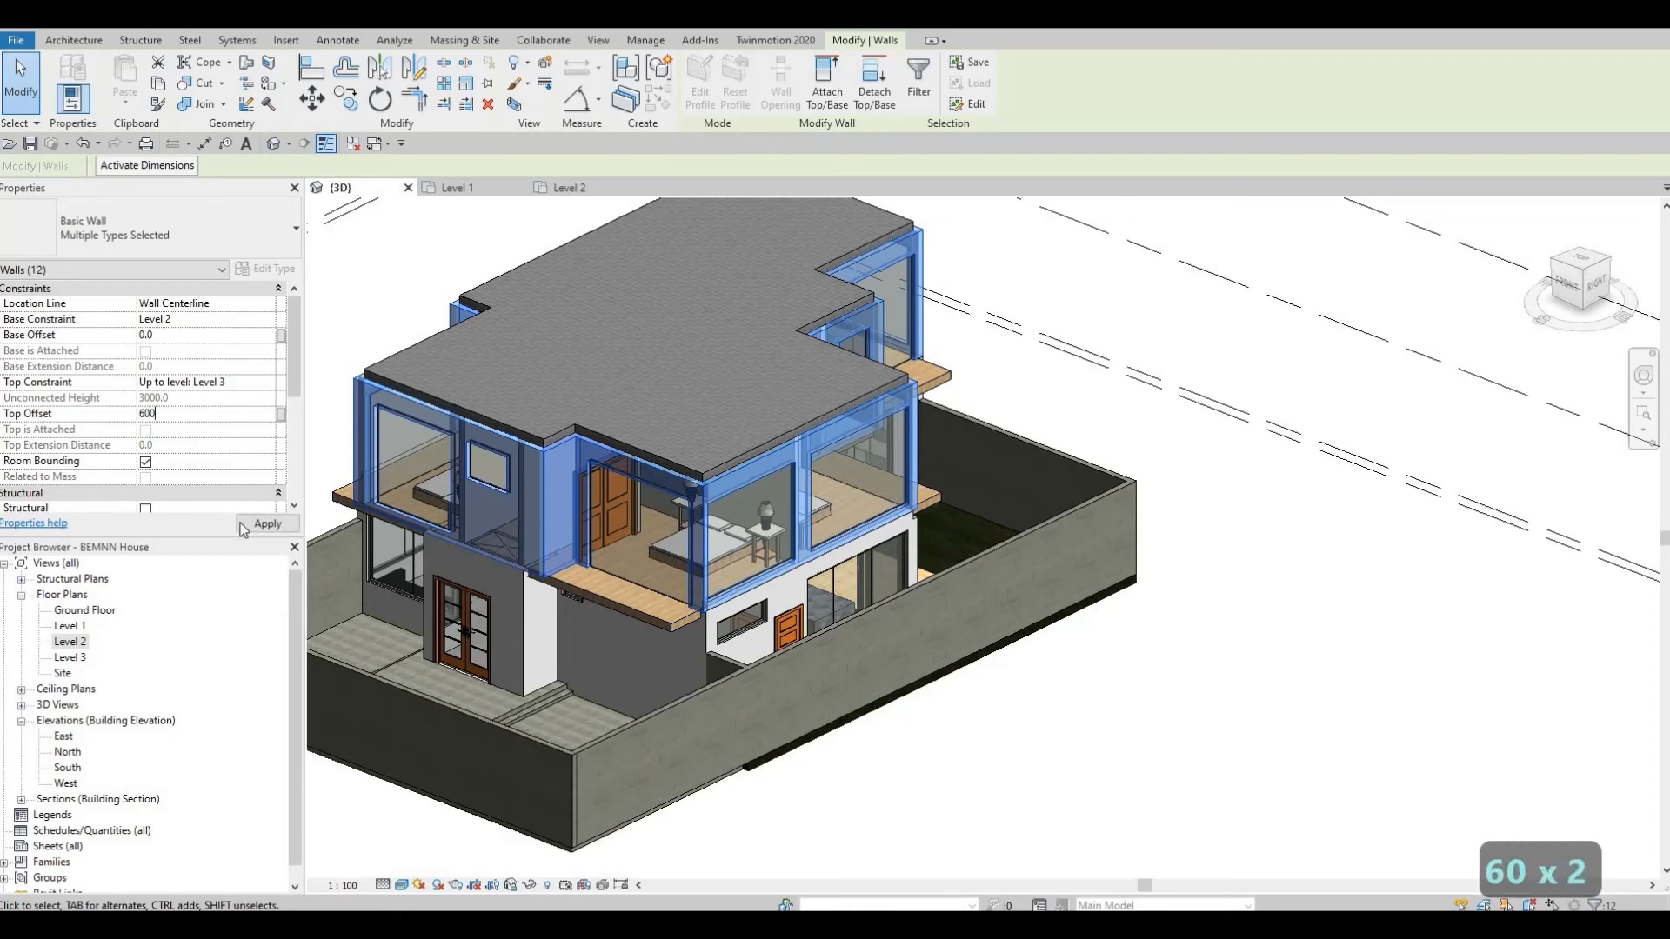
{"action": "left_click", "coordinate": [240, 524]}
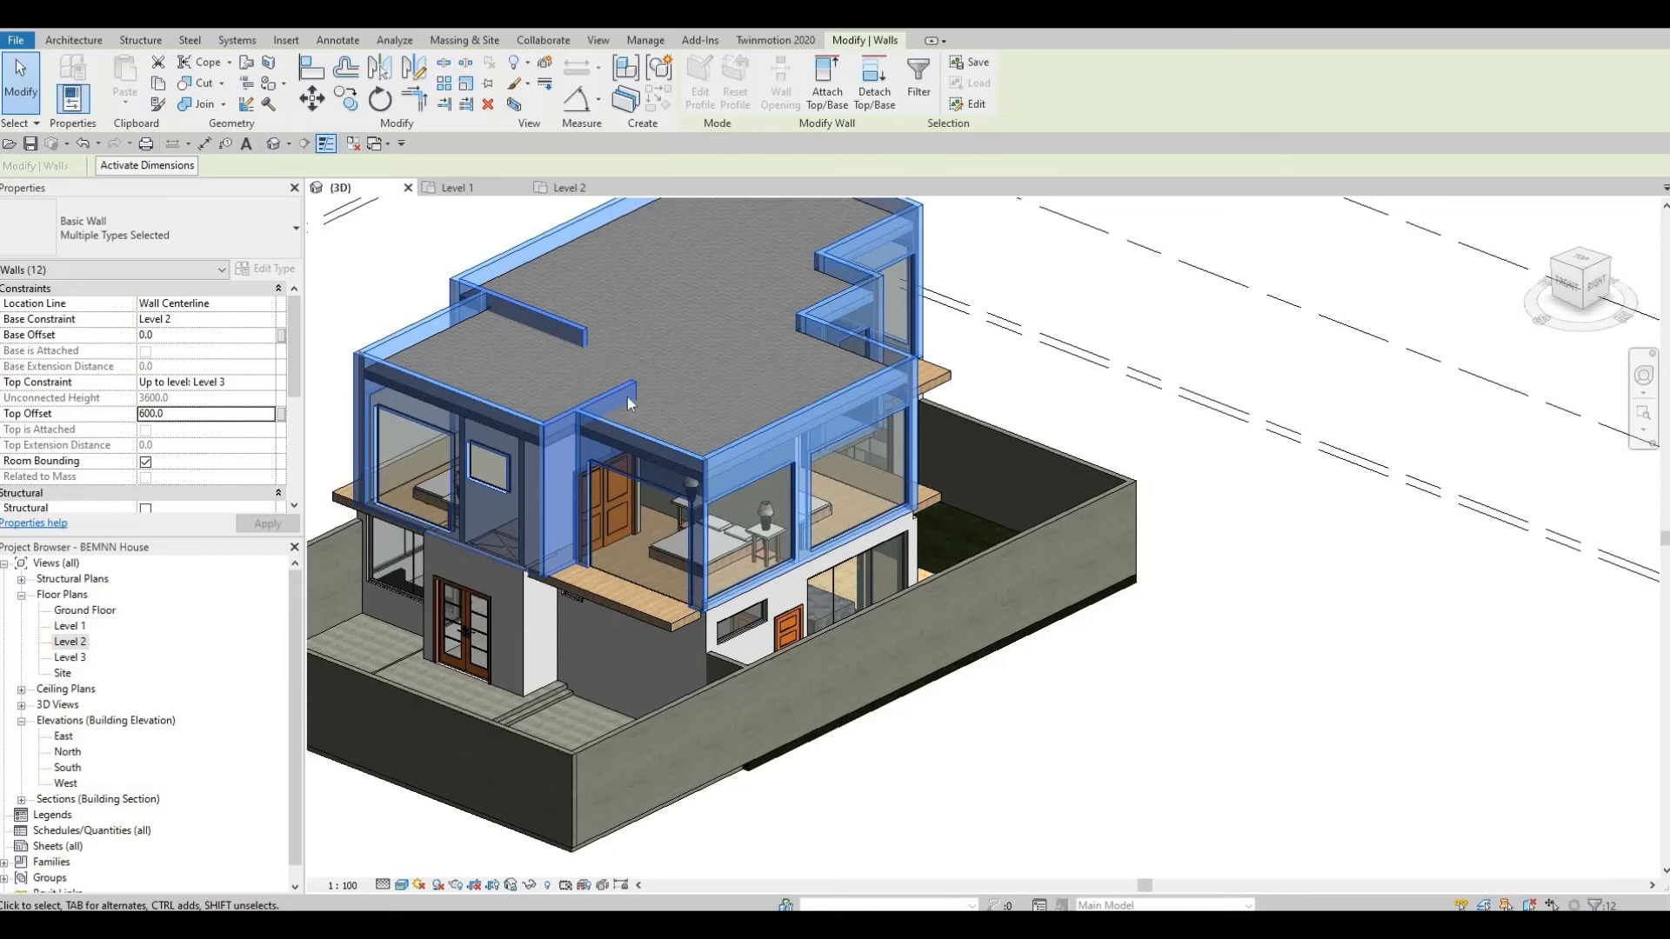
{"action": "key", "text": "Escape"}
{"action": "key", "text": "Escape"}
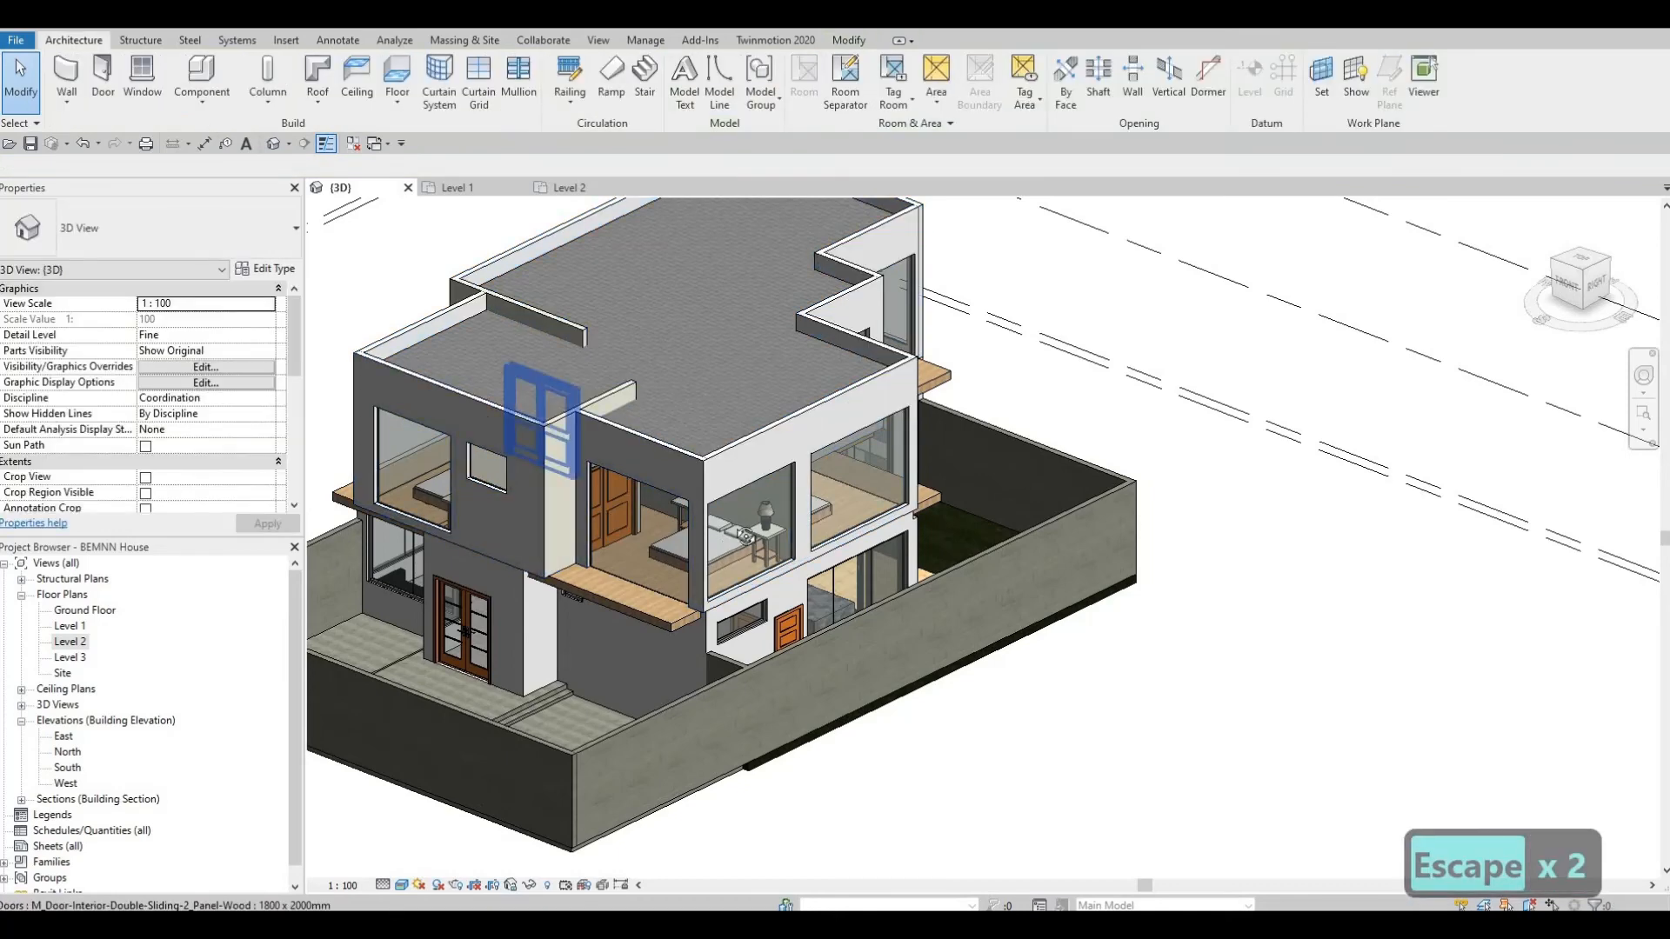
- Examine the raised walls from several angles, checking where interior walls run across the roof surface
{"action": "middle_click_drag", "start_coordinate": [745, 536], "coordinate": [557, 315], "text": "shift"}
{"action": "scroll", "coordinate": [608, 347], "scroll_direction": "up", "scroll_amount": 3}
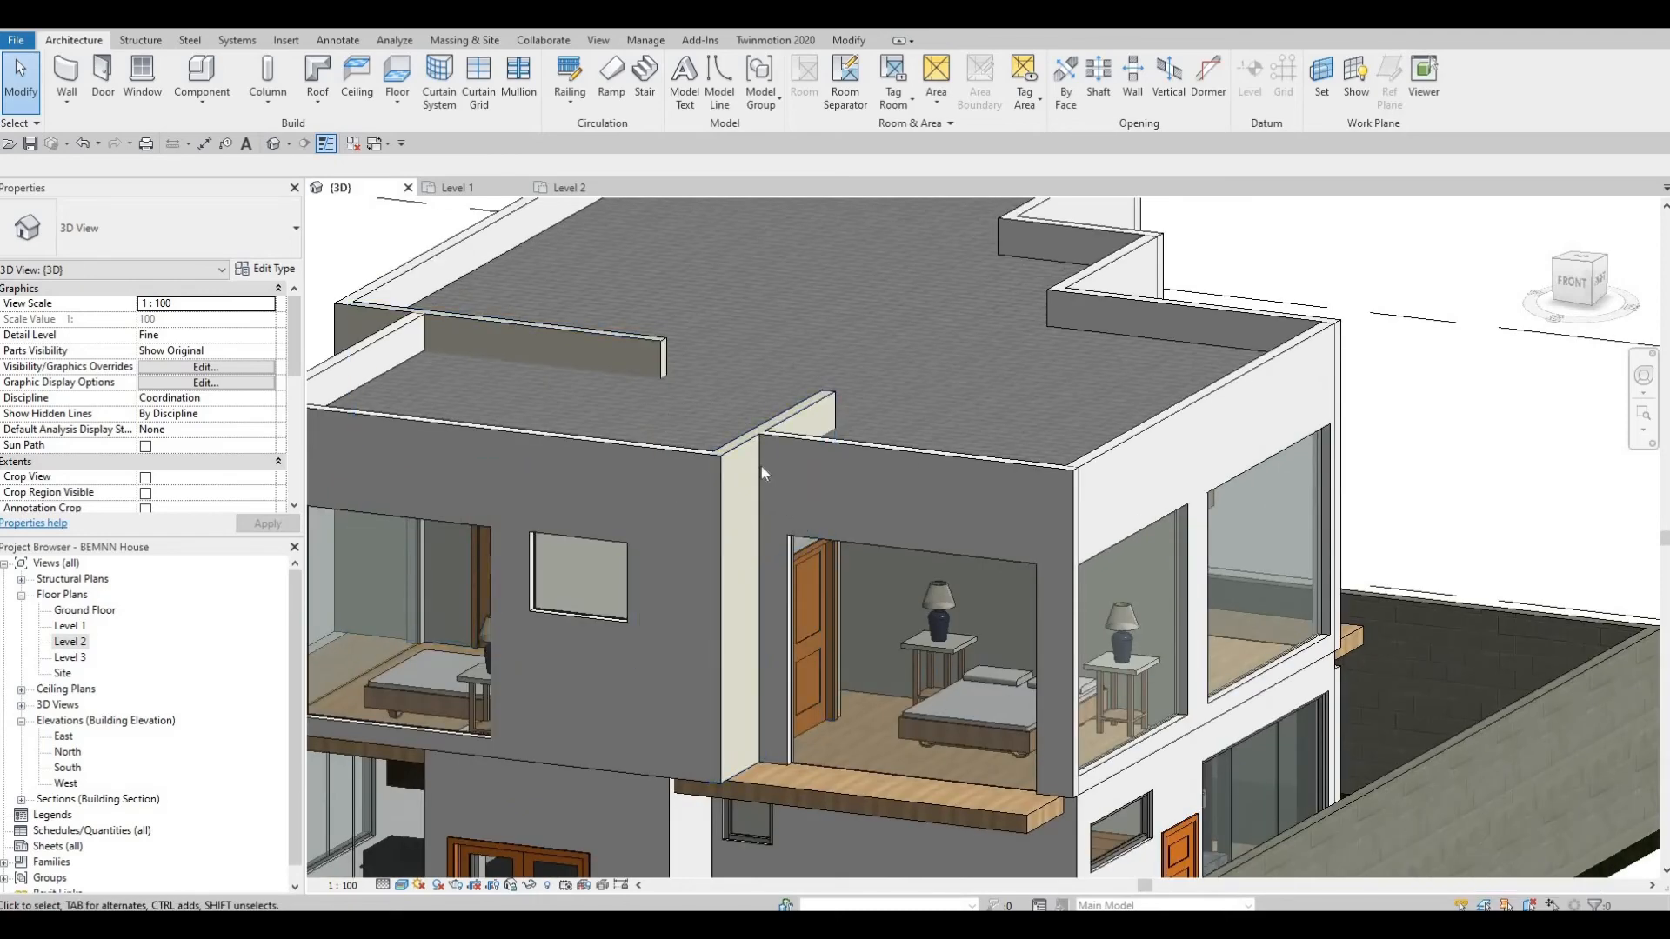
{"action": "middle_click_drag", "start_coordinate": [760, 466], "coordinate": [686, 449], "text": "shift"}
{"action": "left_click", "coordinate": [671, 453]}
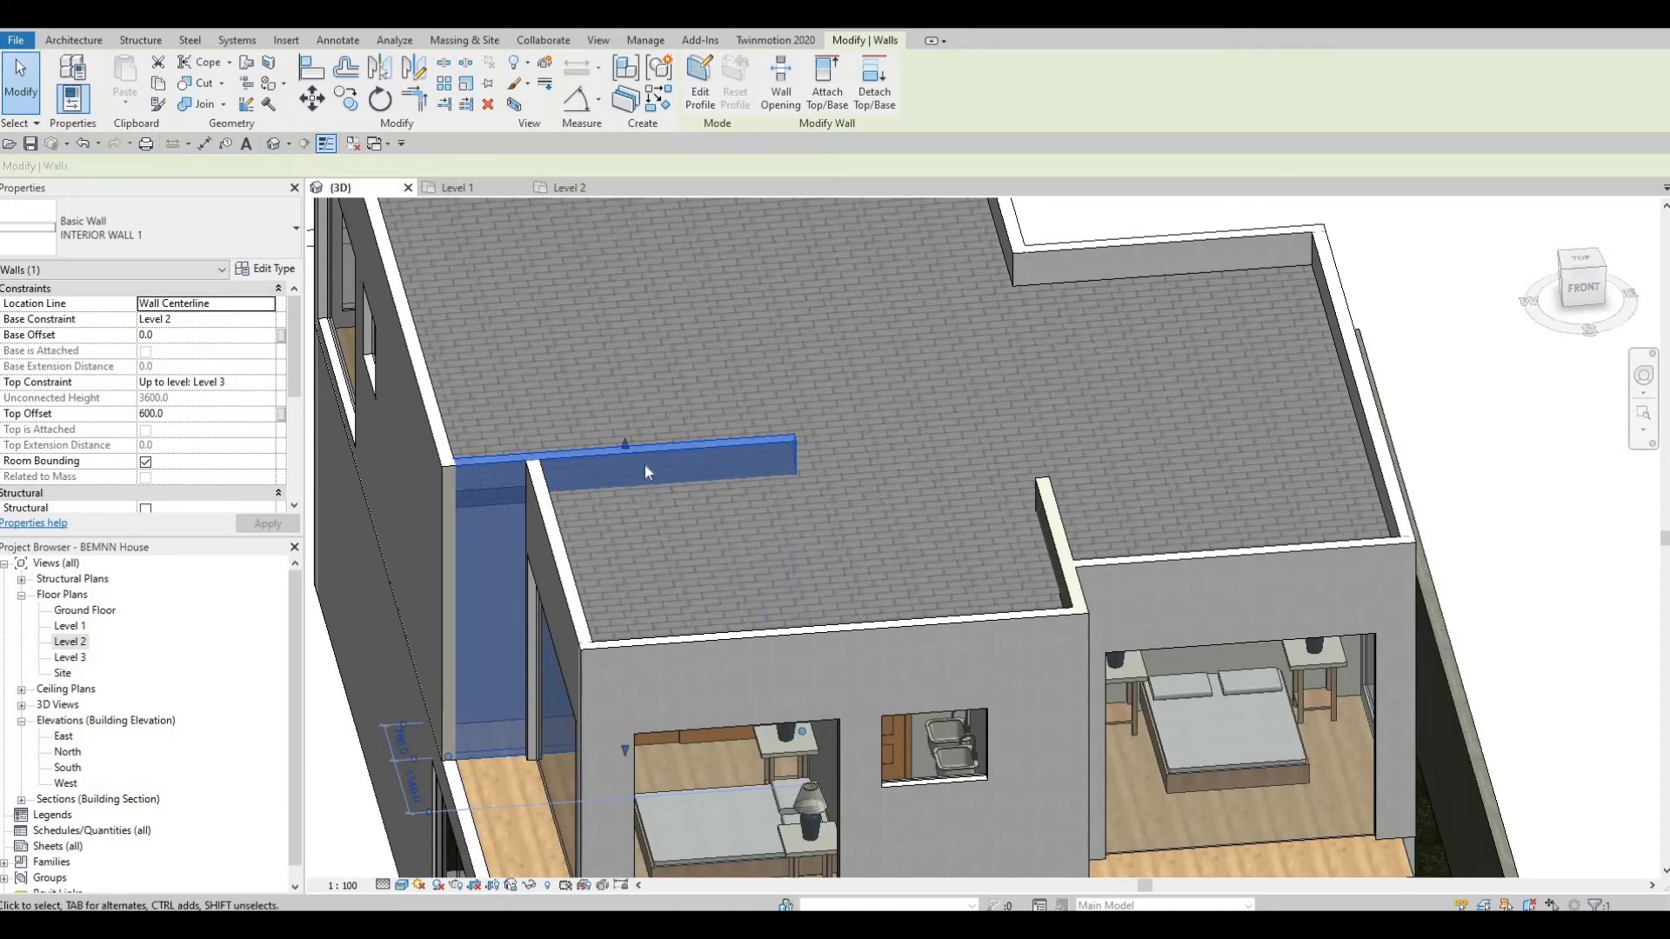
{"action": "key", "text": "Escape"}
{"action": "key", "text": "Escape"}
{"action": "middle_click_drag", "start_coordinate": [728, 496], "coordinate": [607, 382], "text": "shift"}
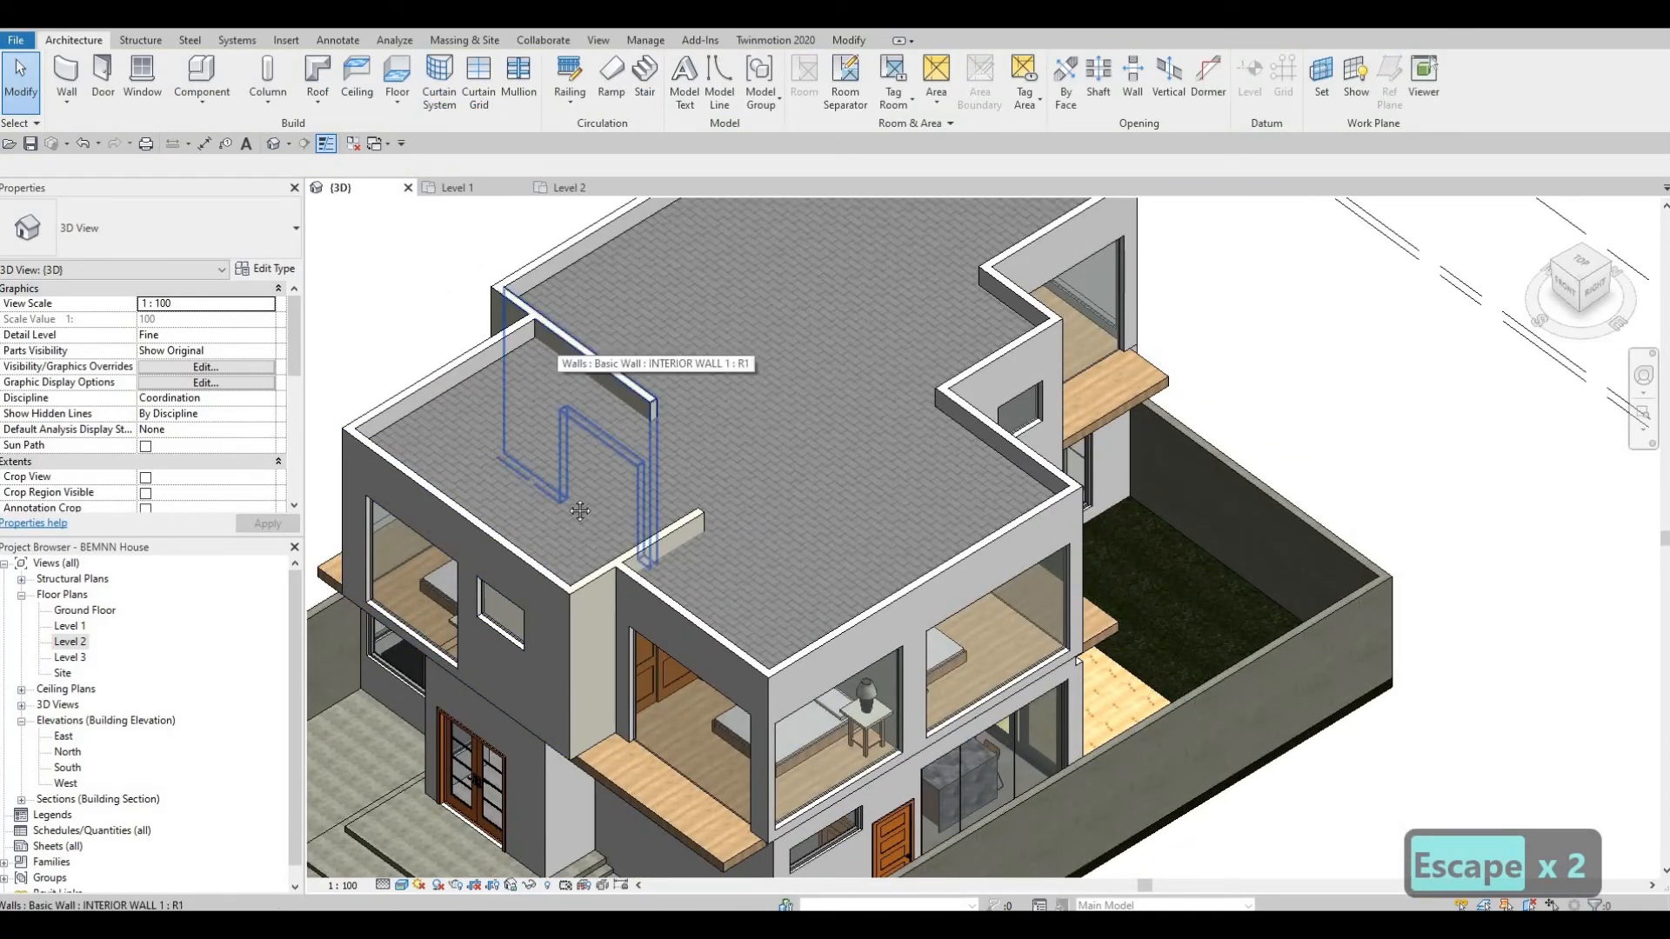
{"action": "middle_click_drag", "start_coordinate": [600, 634], "coordinate": [737, 447]}
{"action": "key", "text": "Escape"}
{"action": "key", "text": "Escape"}
{"action": "scroll", "coordinate": [730, 461], "scroll_direction": "down", "scroll_amount": 1}
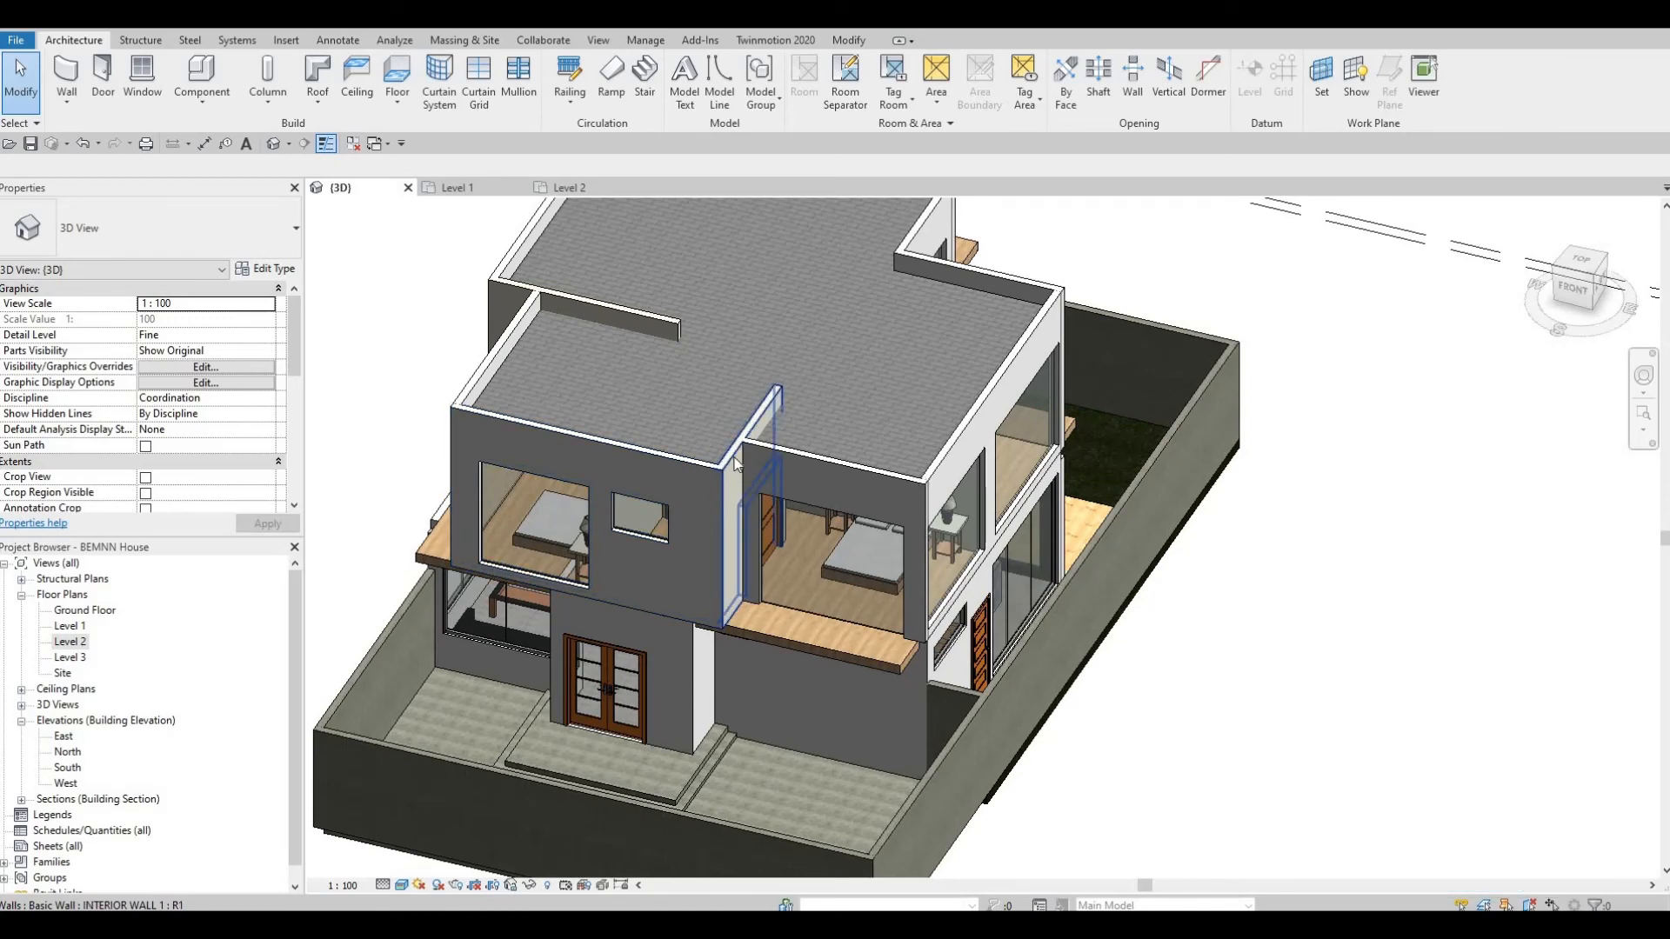
- On Level 2, shorten the interior closet wall beside the right-hand bedroom's balcony back to the bedroom's exterior wall, unjoining the elements
{"action": "left_click", "coordinate": [733, 458]}
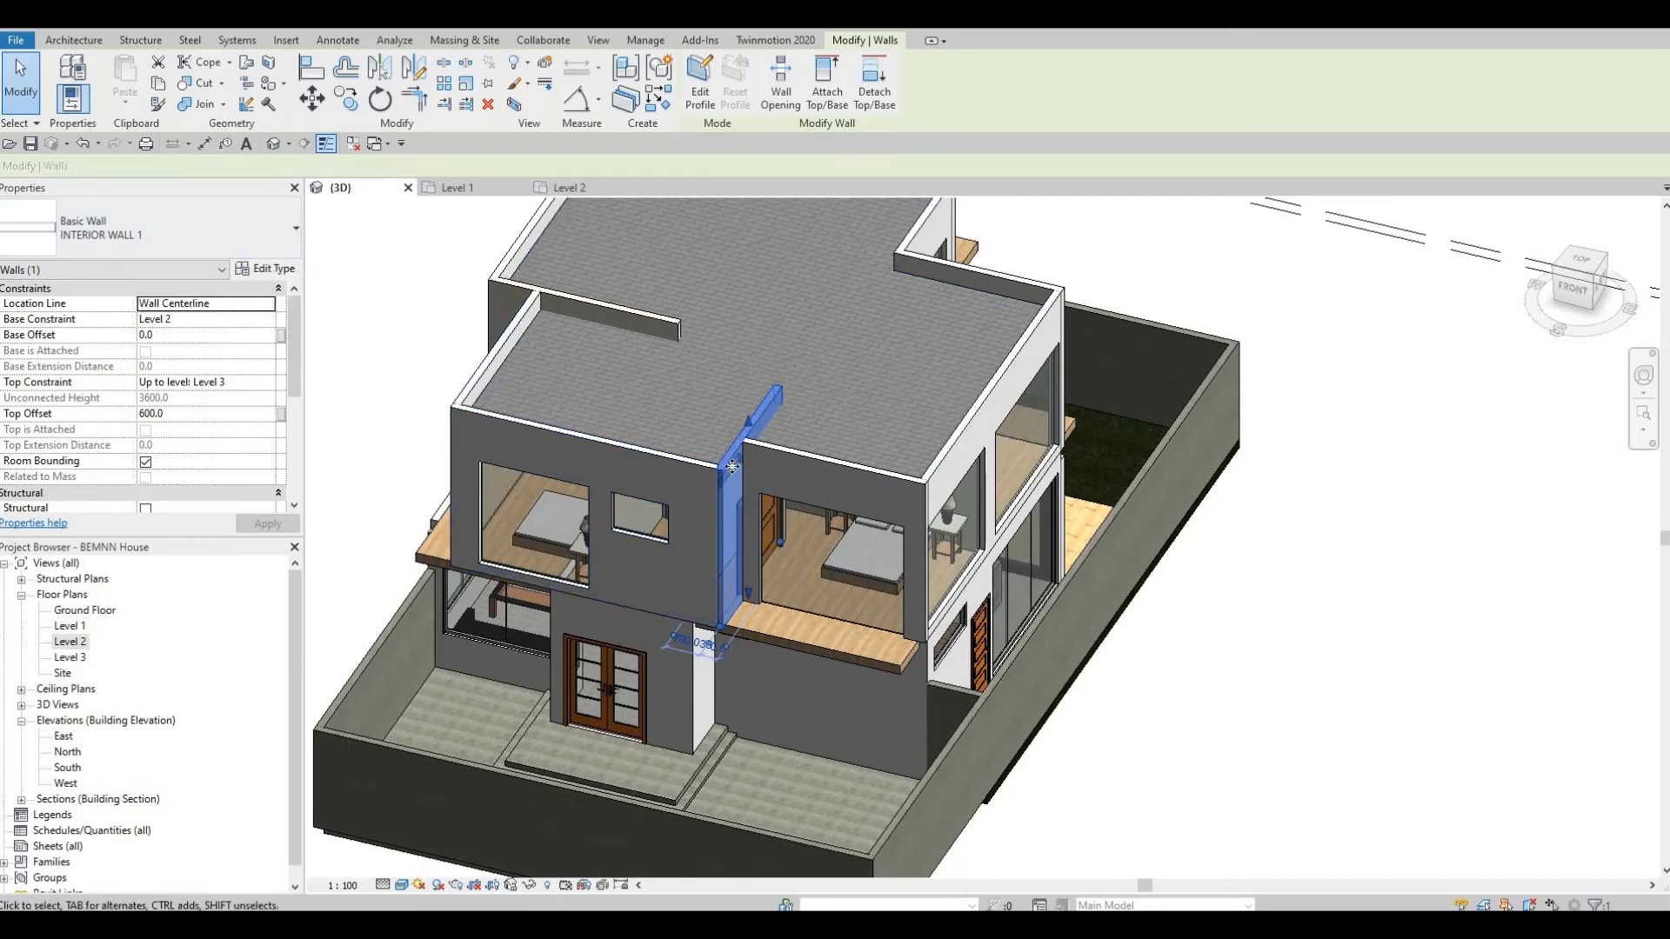
{"action": "double_click", "coordinate": [57, 644]}
{"action": "scroll", "coordinate": [574, 395], "scroll_direction": "up", "scroll_amount": 4}
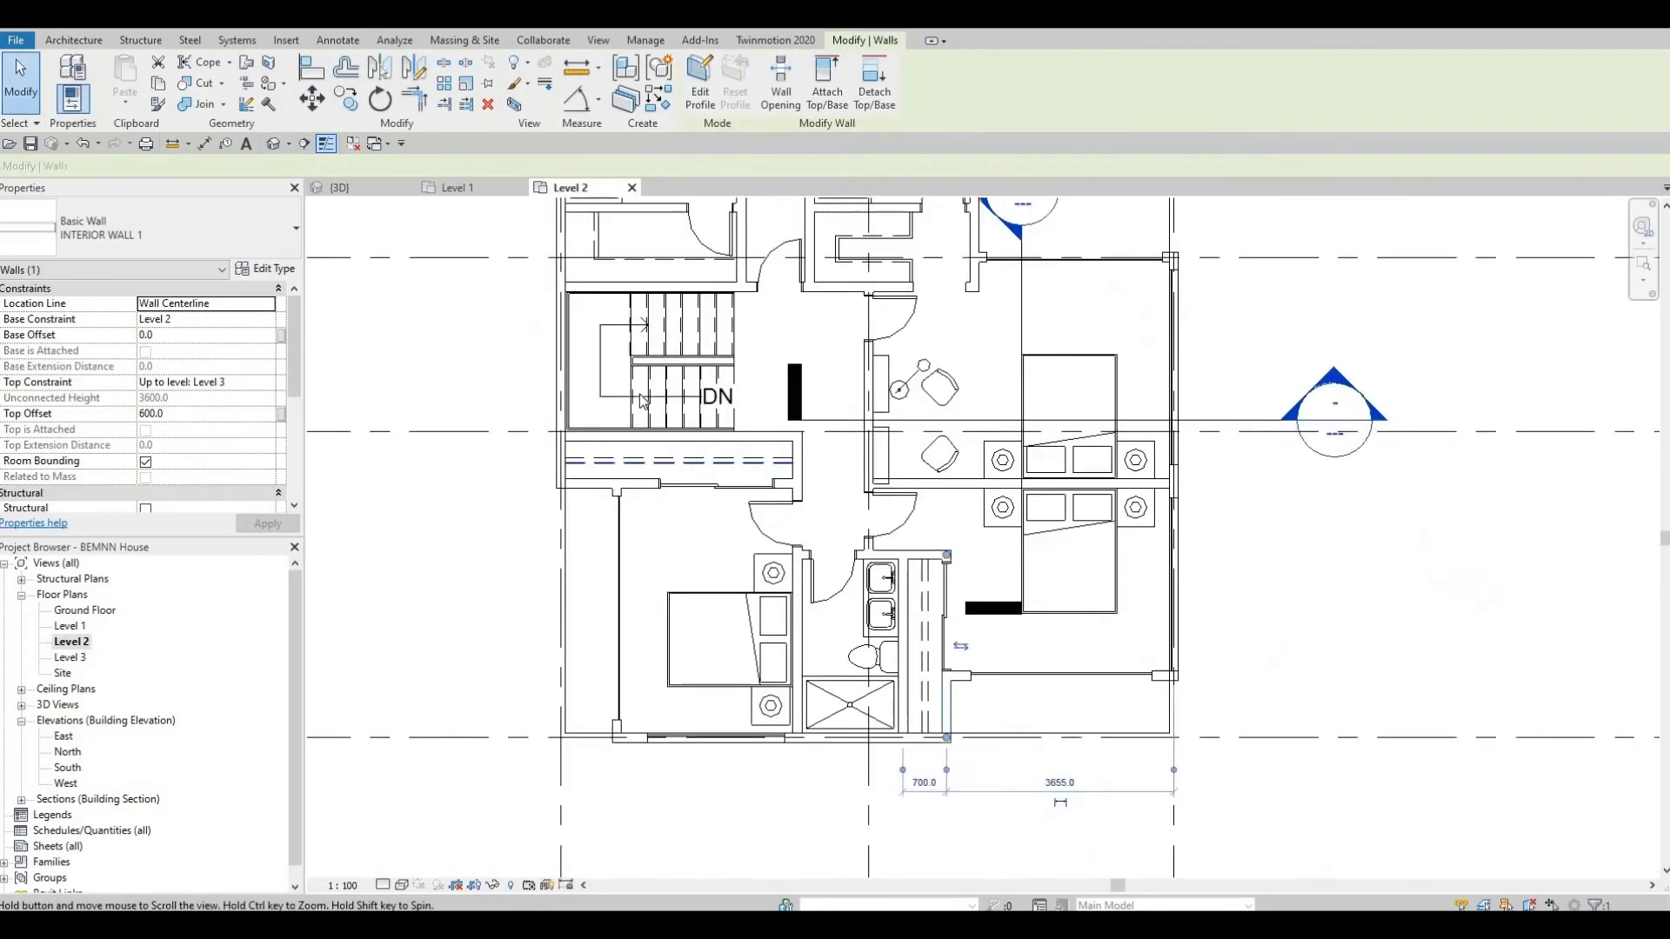
{"action": "scroll", "coordinate": [574, 396], "scroll_direction": "up", "scroll_amount": 2}
{"action": "key", "text": "Escape"}
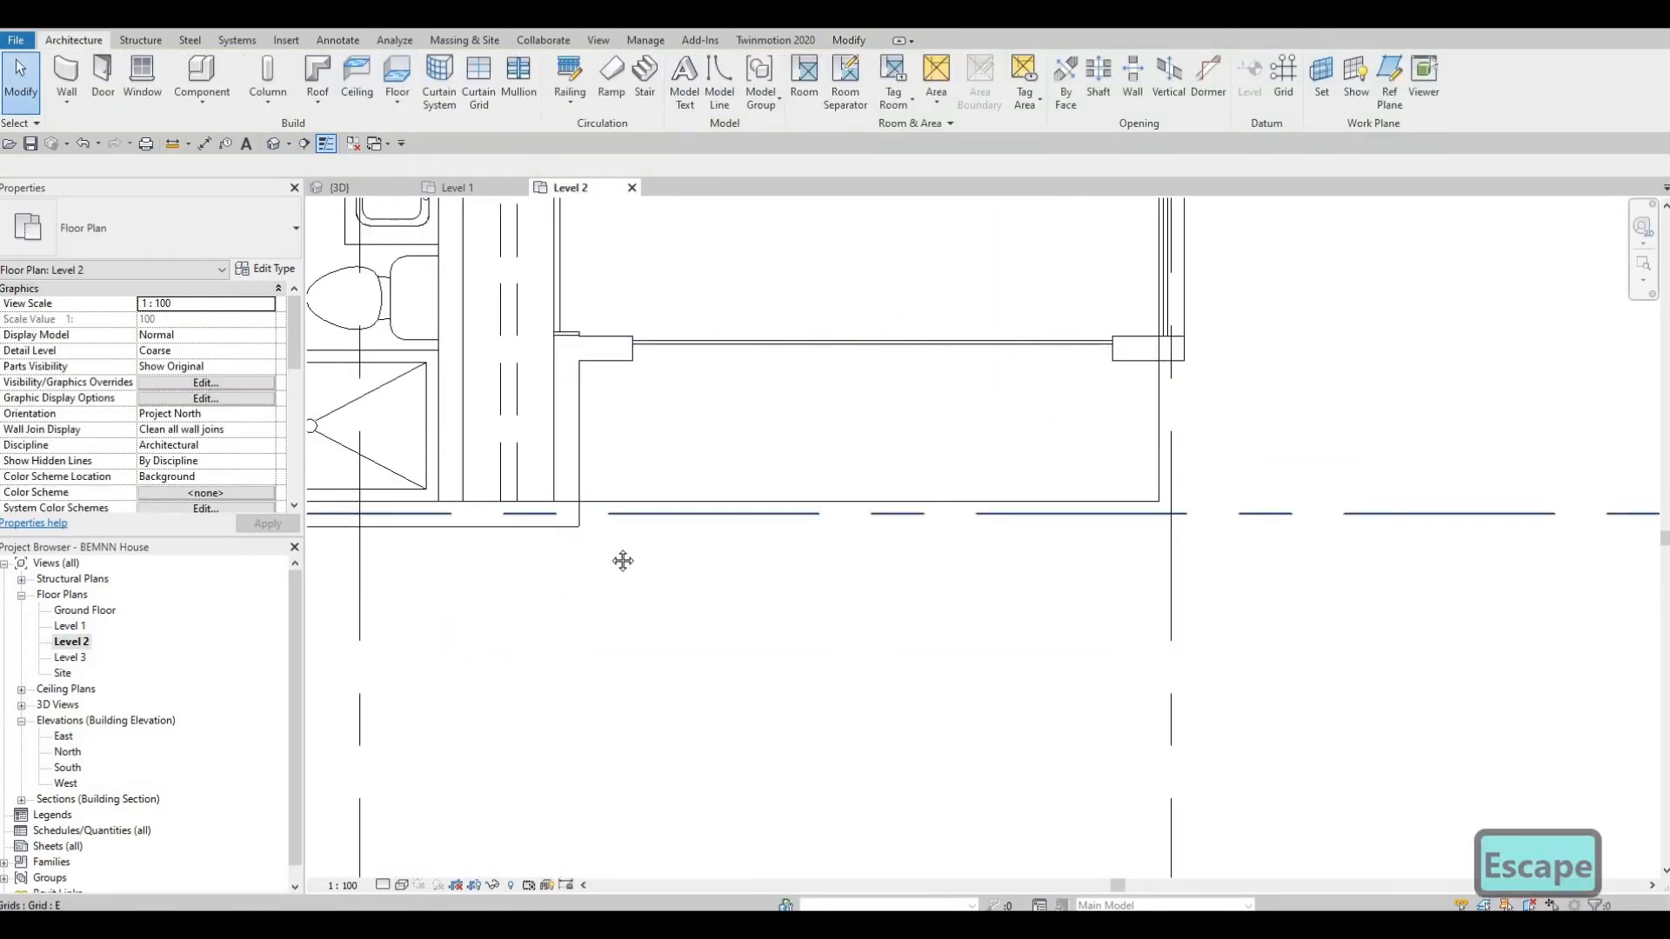
{"action": "middle_click_drag", "start_coordinate": [674, 579], "coordinate": [666, 598]}
{"action": "left_click", "coordinate": [669, 589]}
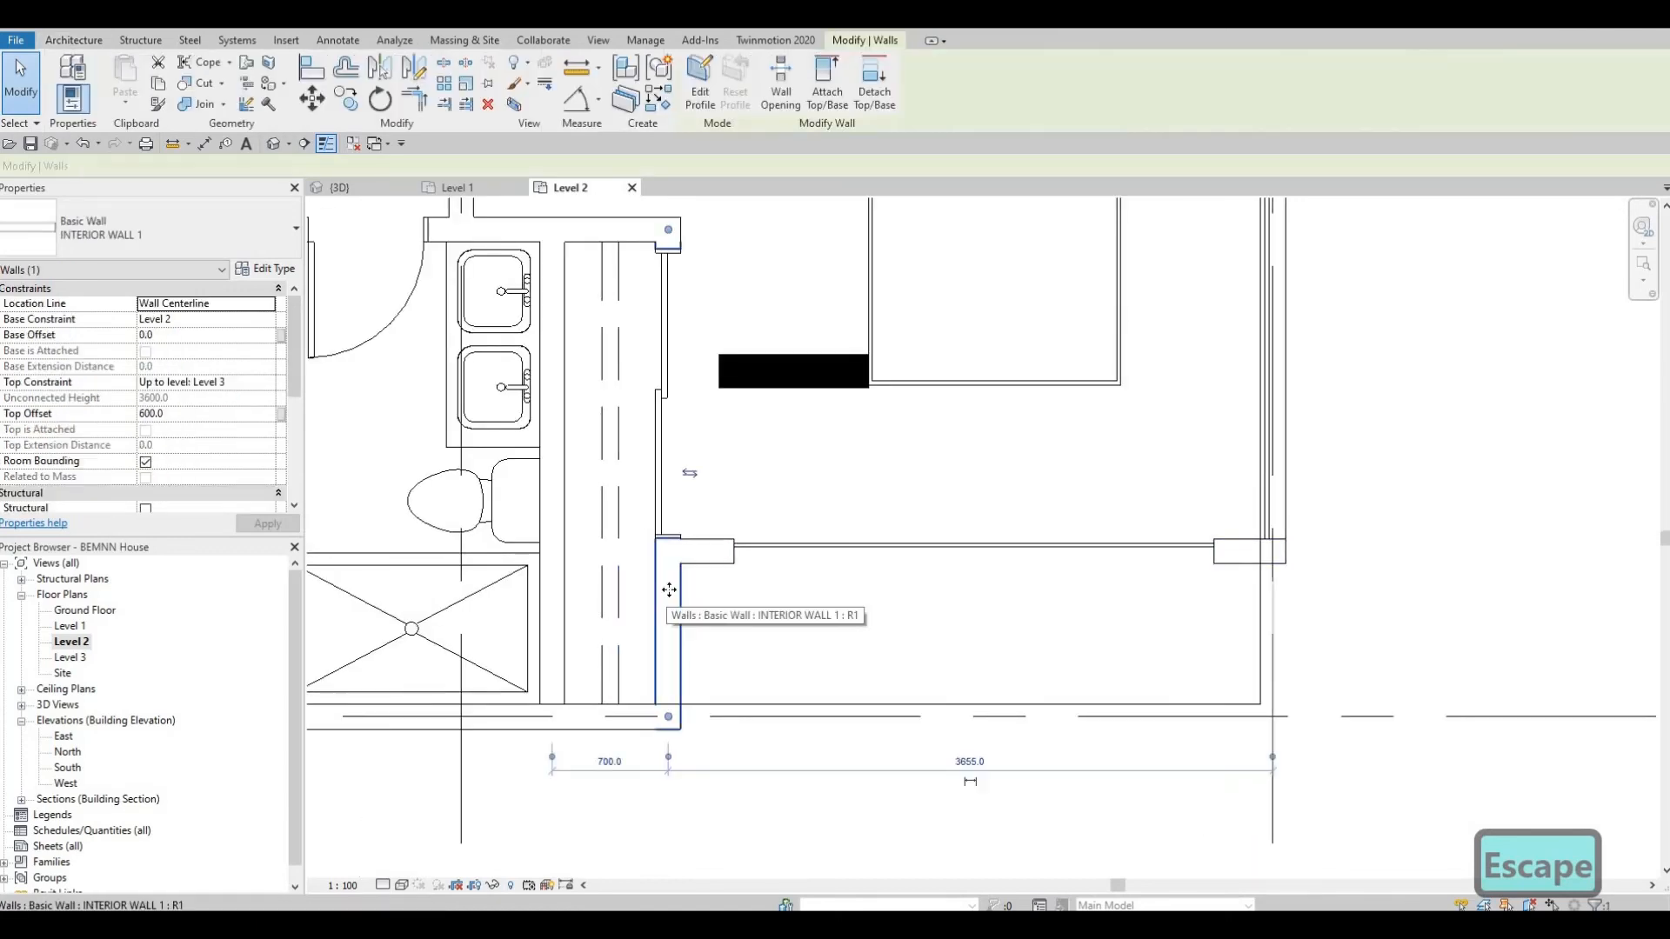
{"action": "left_click_drag", "start_coordinate": [669, 718], "coordinate": [654, 551]}
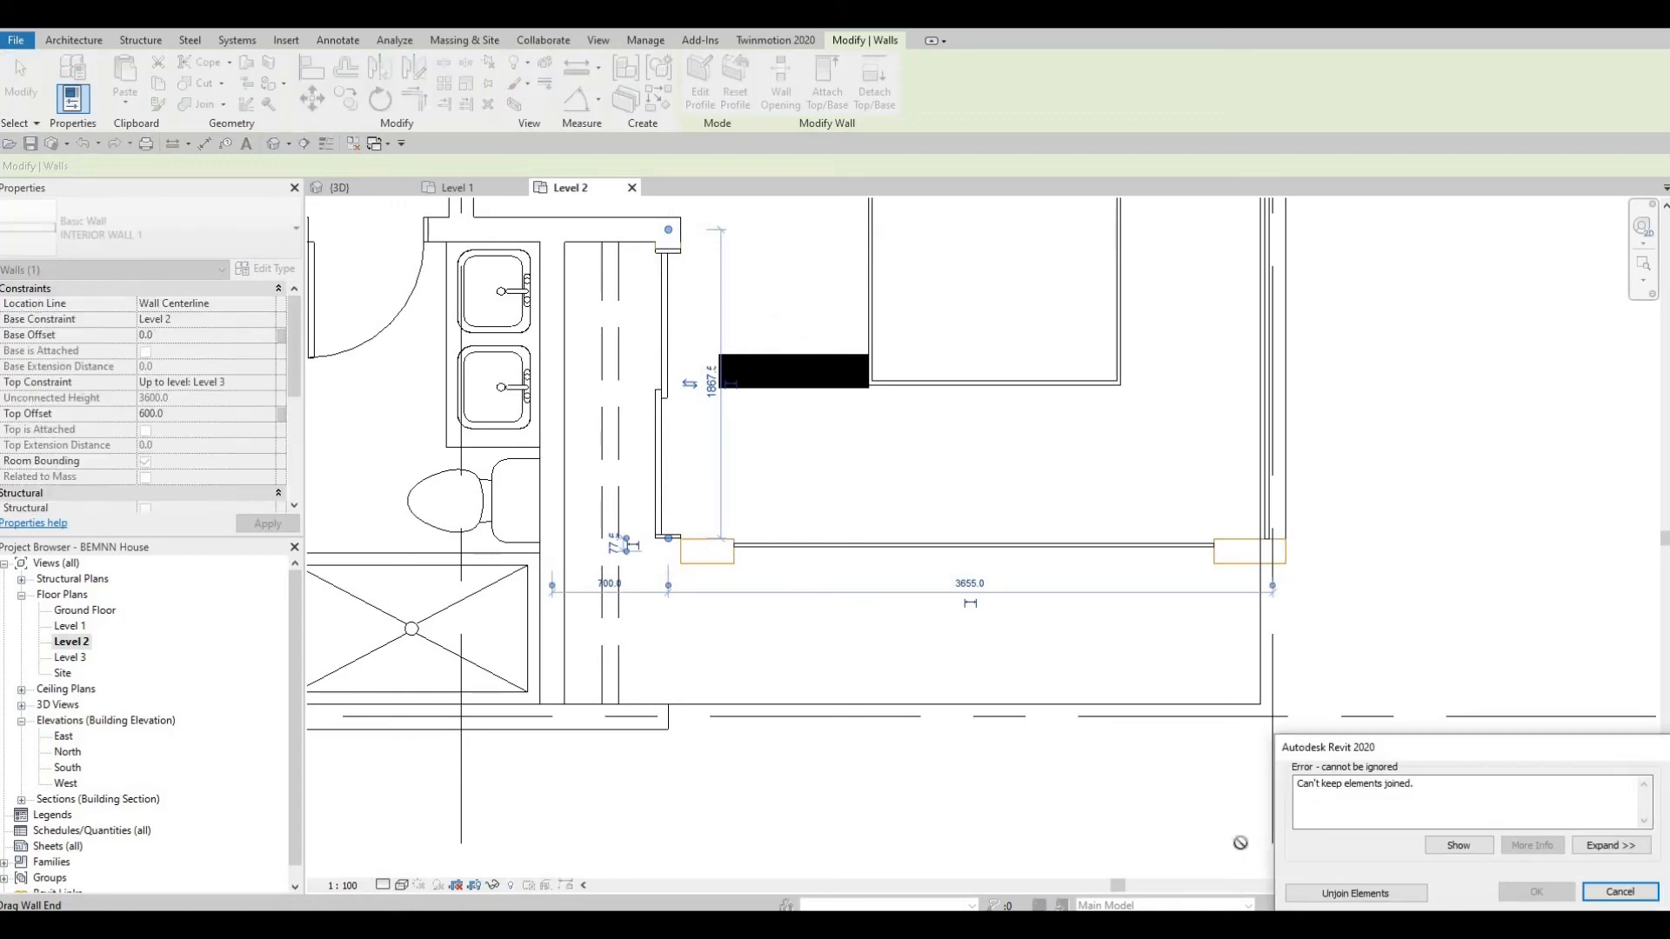
{"action": "key", "text": "Return"}
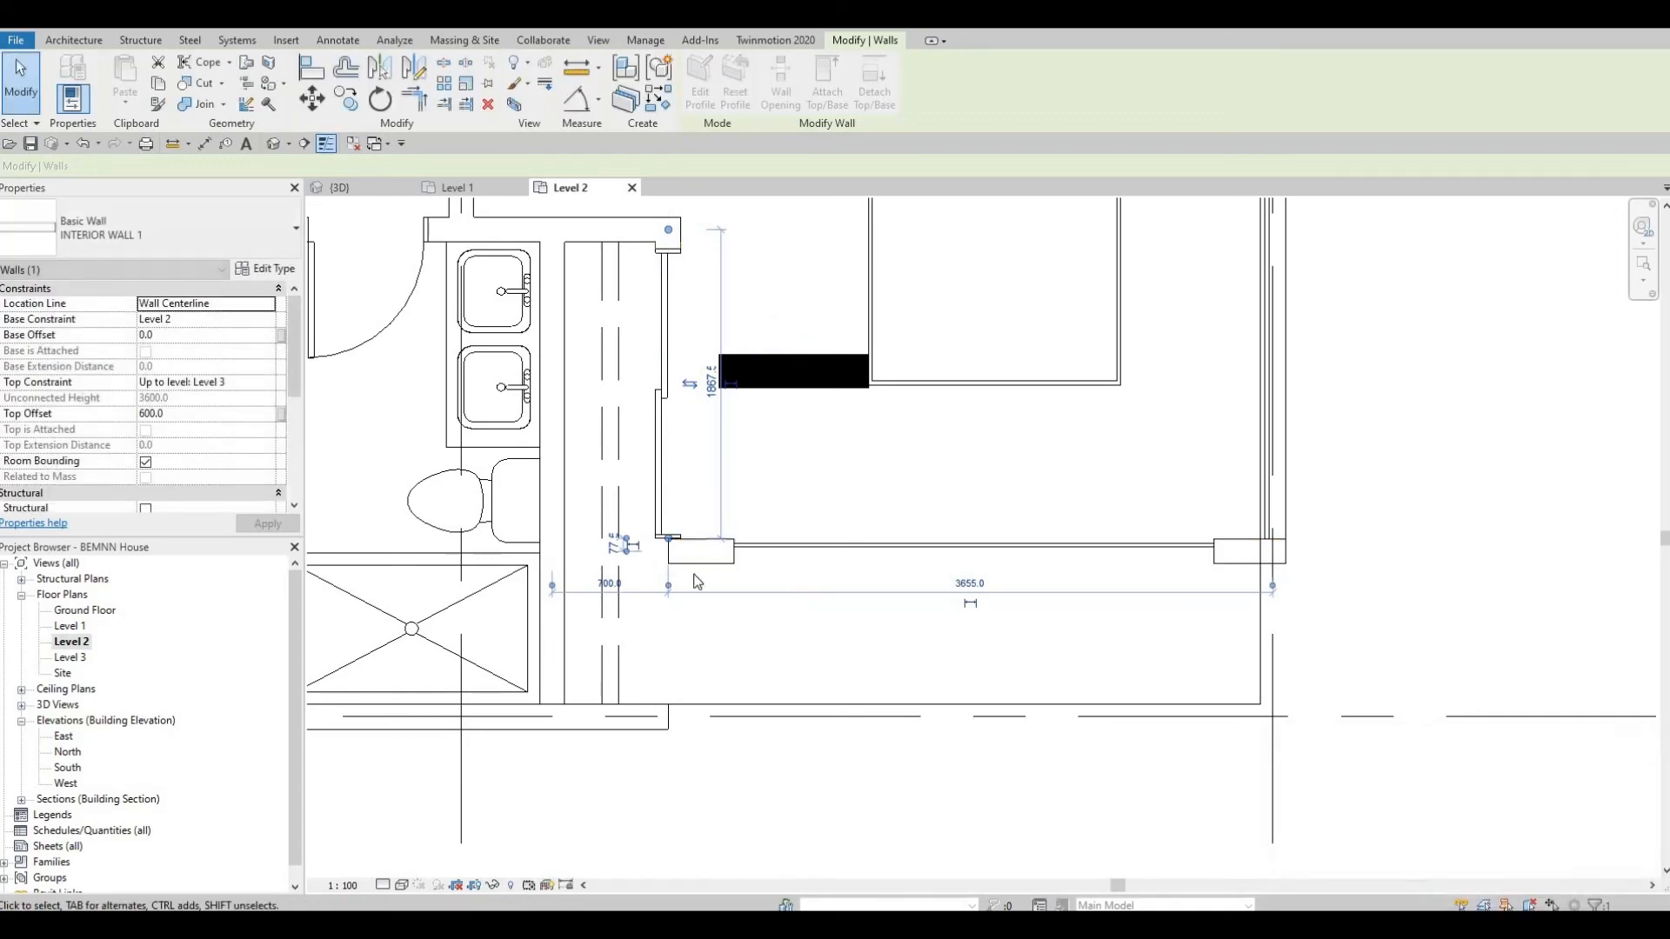
{"action": "key", "text": "Escape"}
{"action": "key", "text": "Escape"}
- Draw an EXTERIOR WALL 1 segment beside the balcony, from the front exterior wall up to the right-hand bedroom's exterior wall
{"action": "left_click", "coordinate": [706, 571]}
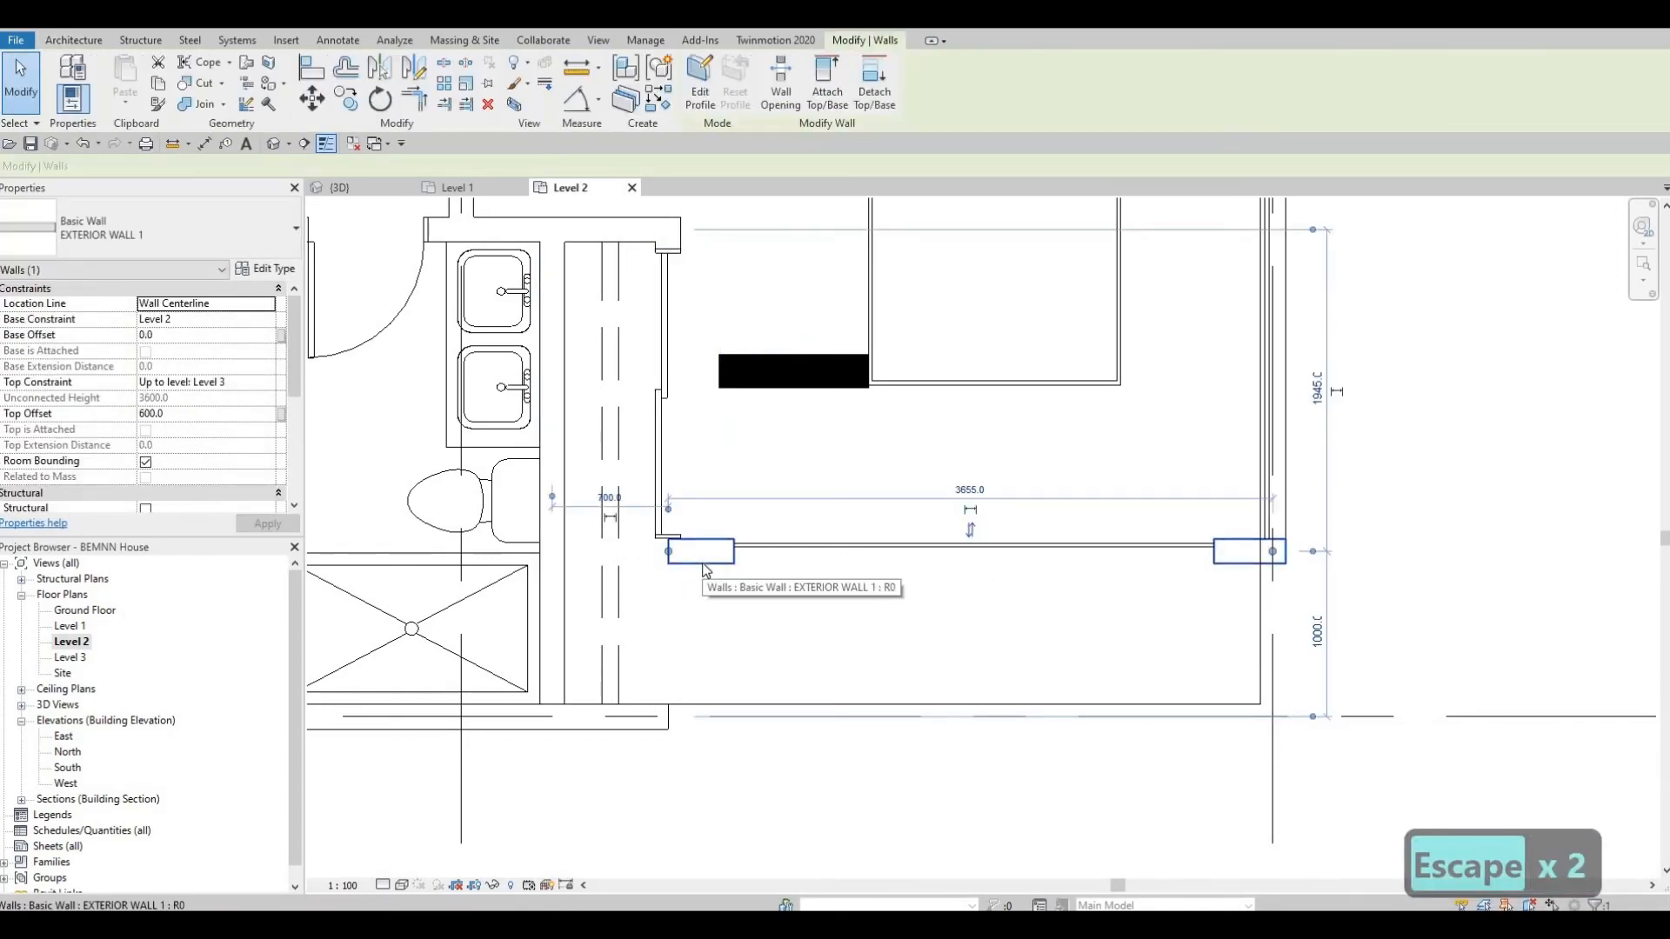
{"action": "key", "text": "c"}
{"action": "key", "text": "s"}
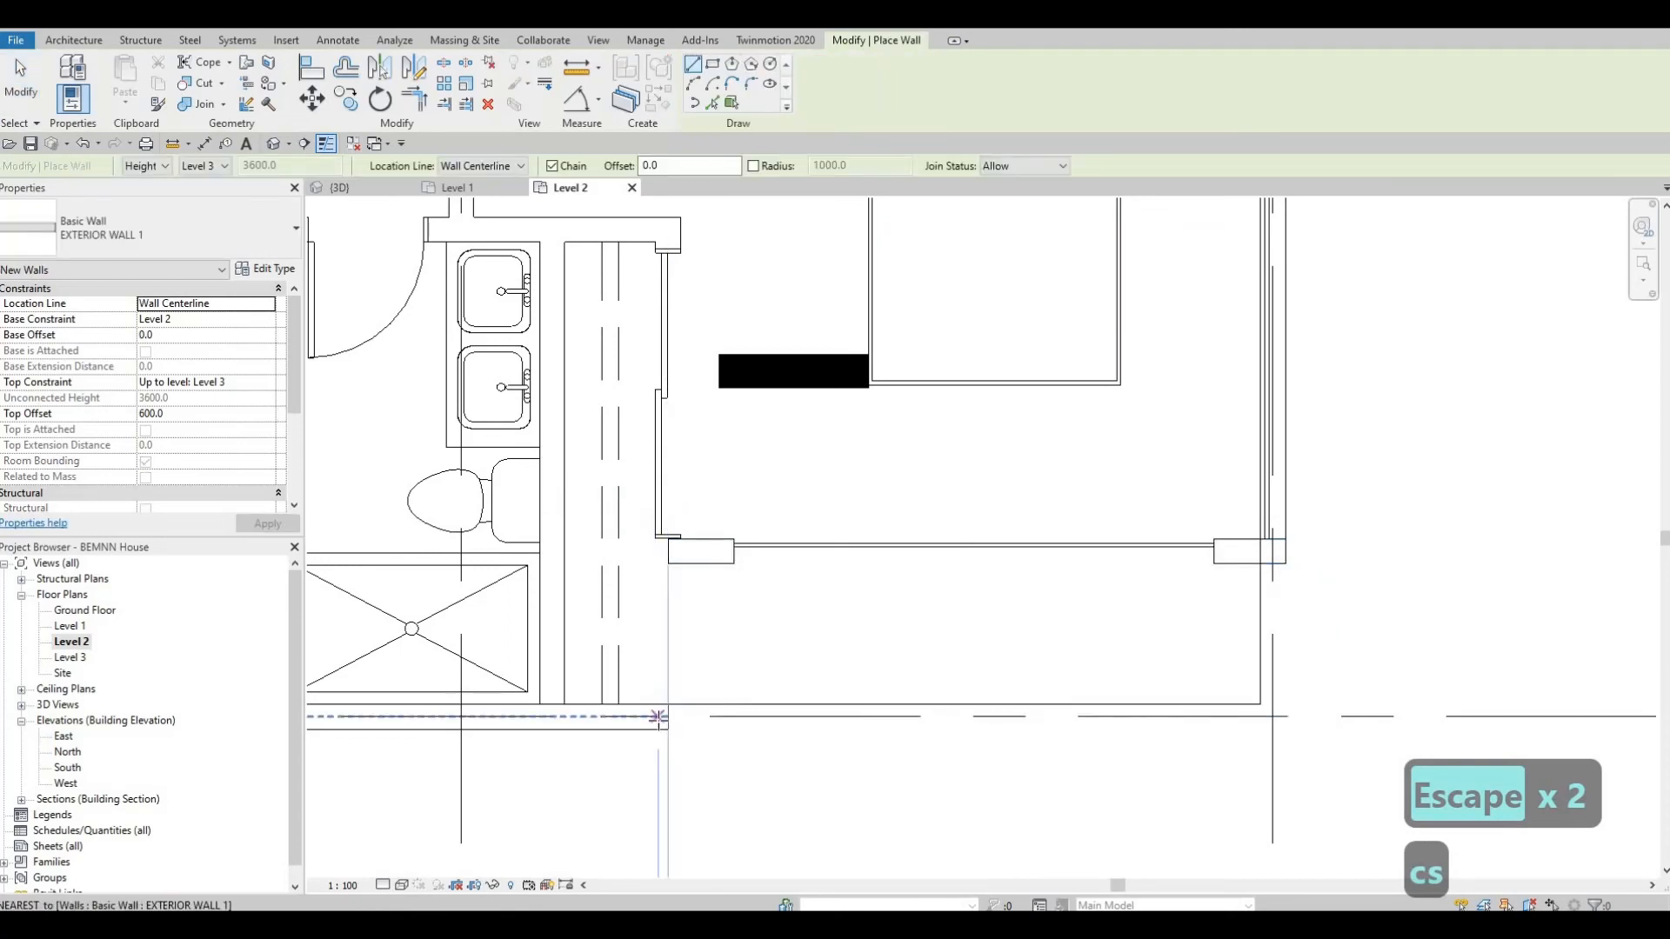
{"action": "left_click", "coordinate": [658, 716]}
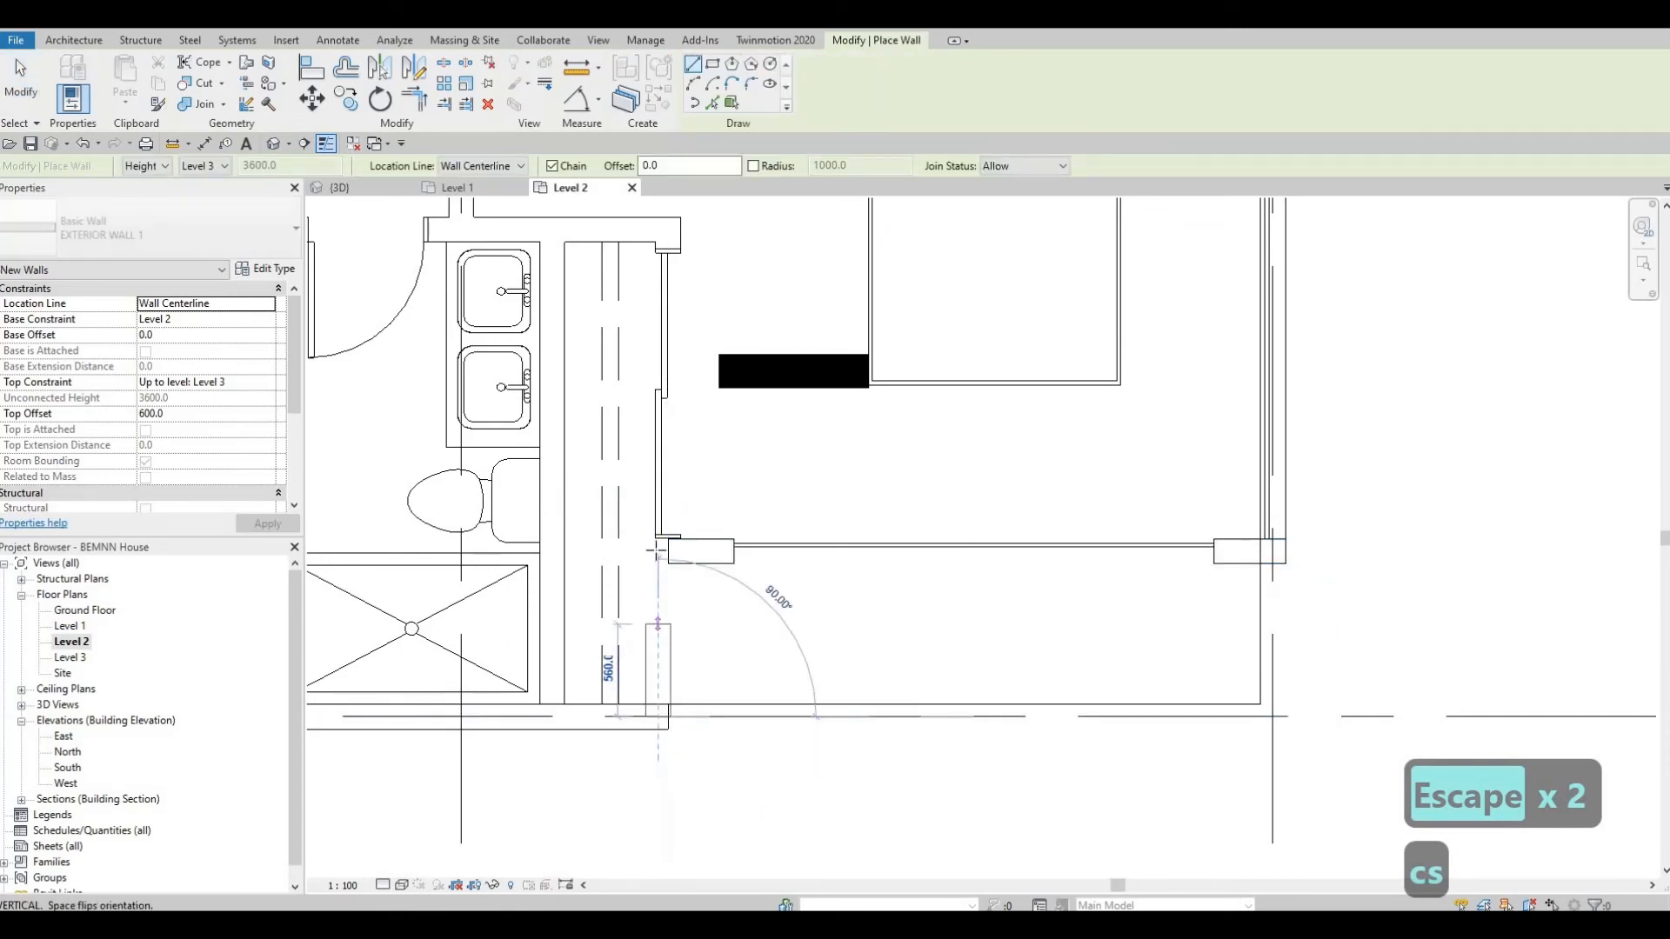
{"action": "left_click", "coordinate": [656, 598]}
{"action": "key", "text": "Escape"}
{"action": "key", "text": "Escape"}
{"action": "key", "text": "Escape"}
- Align the new exterior wall's balcony-side face with the face of the interior closet wall
{"action": "key", "text": "a"}
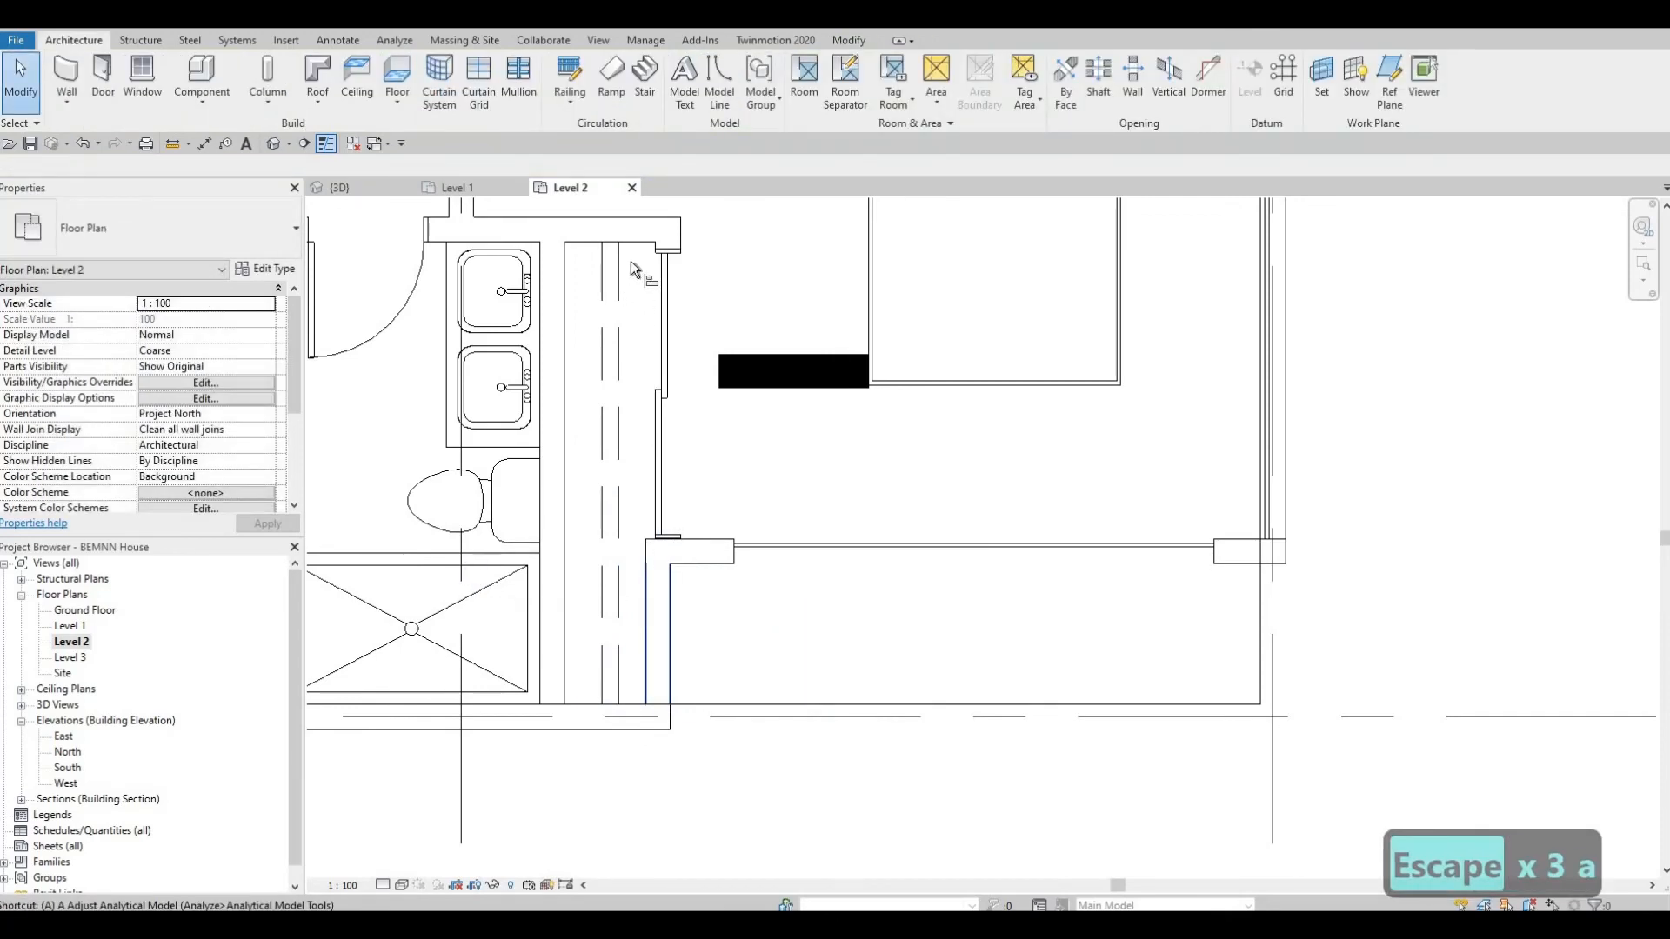
{"action": "key", "text": "l"}
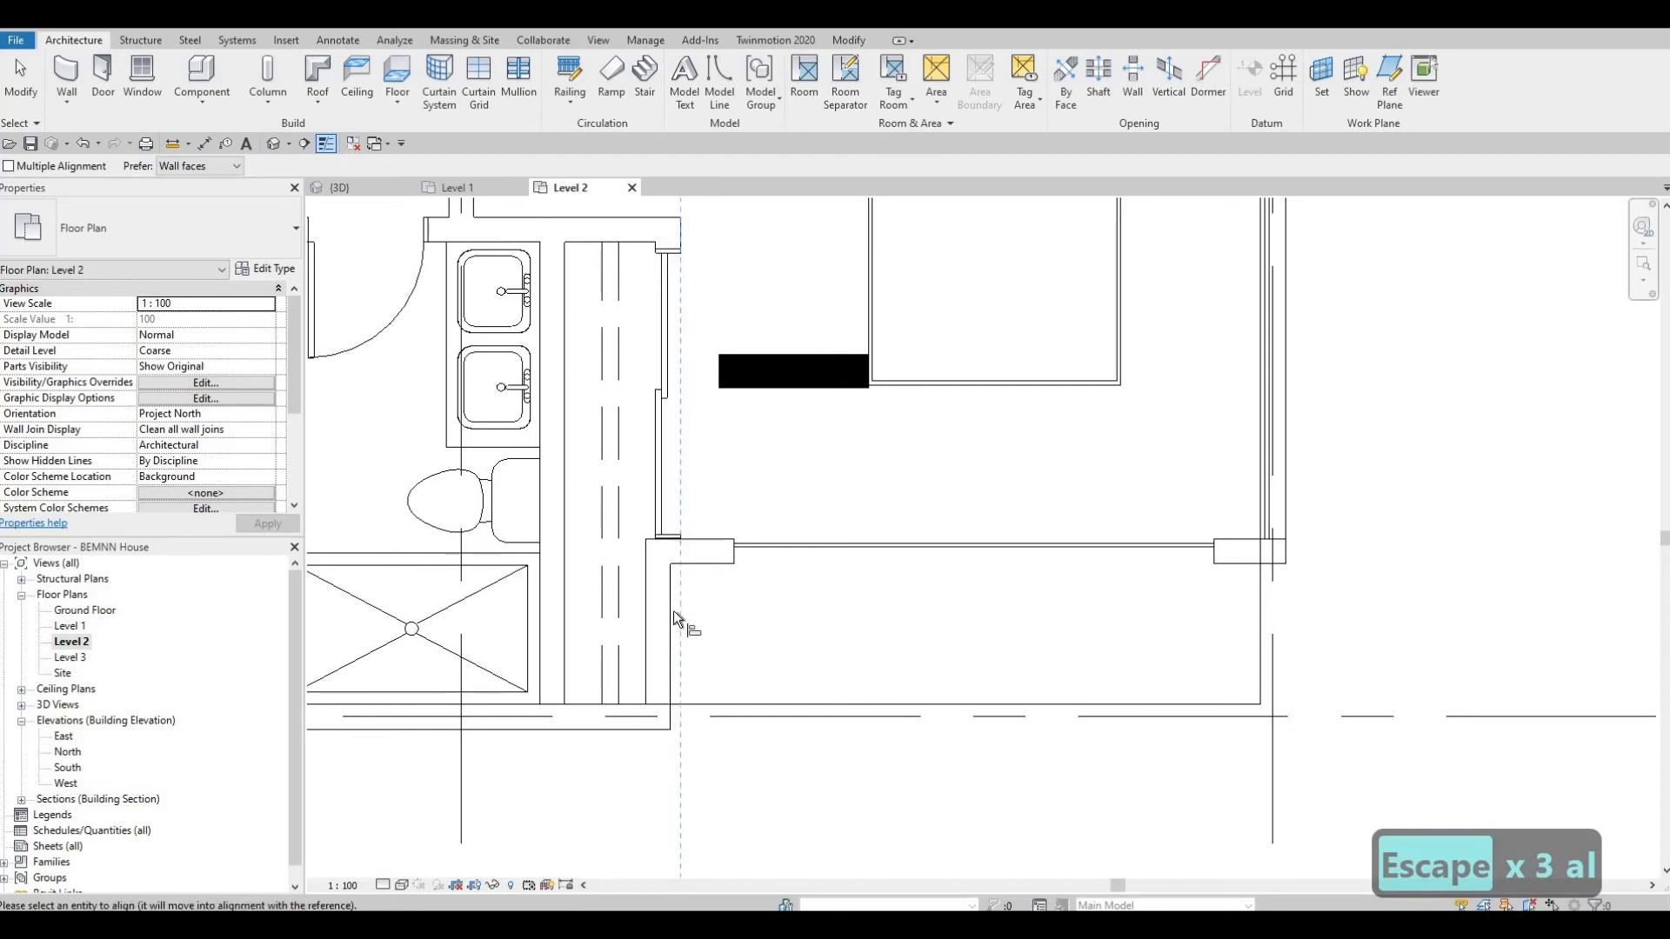
{"action": "left_click", "coordinate": [664, 694]}
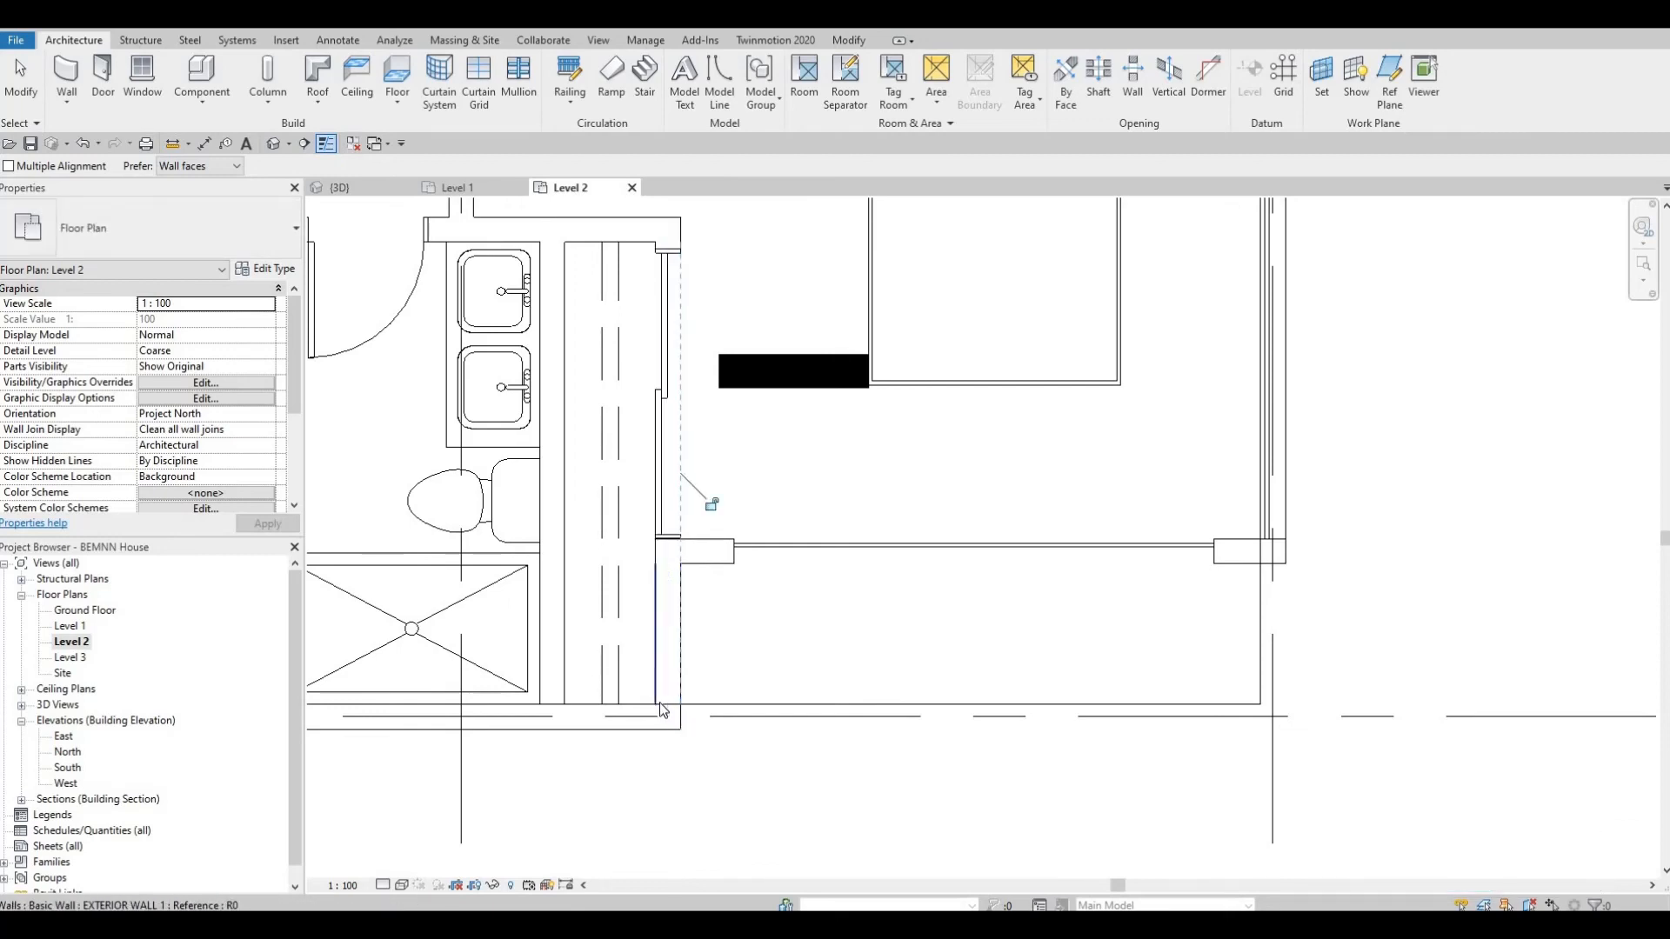
{"action": "key", "text": "Escape"}
{"action": "key", "text": "Escape"}
{"action": "key", "text": "Escape"}
- Shorten the lower-left bedroom's closet wall so its outer end stops at the corner with the bedroom's window wall
{"action": "middle_click_drag", "start_coordinate": [484, 570], "coordinate": [1092, 732]}
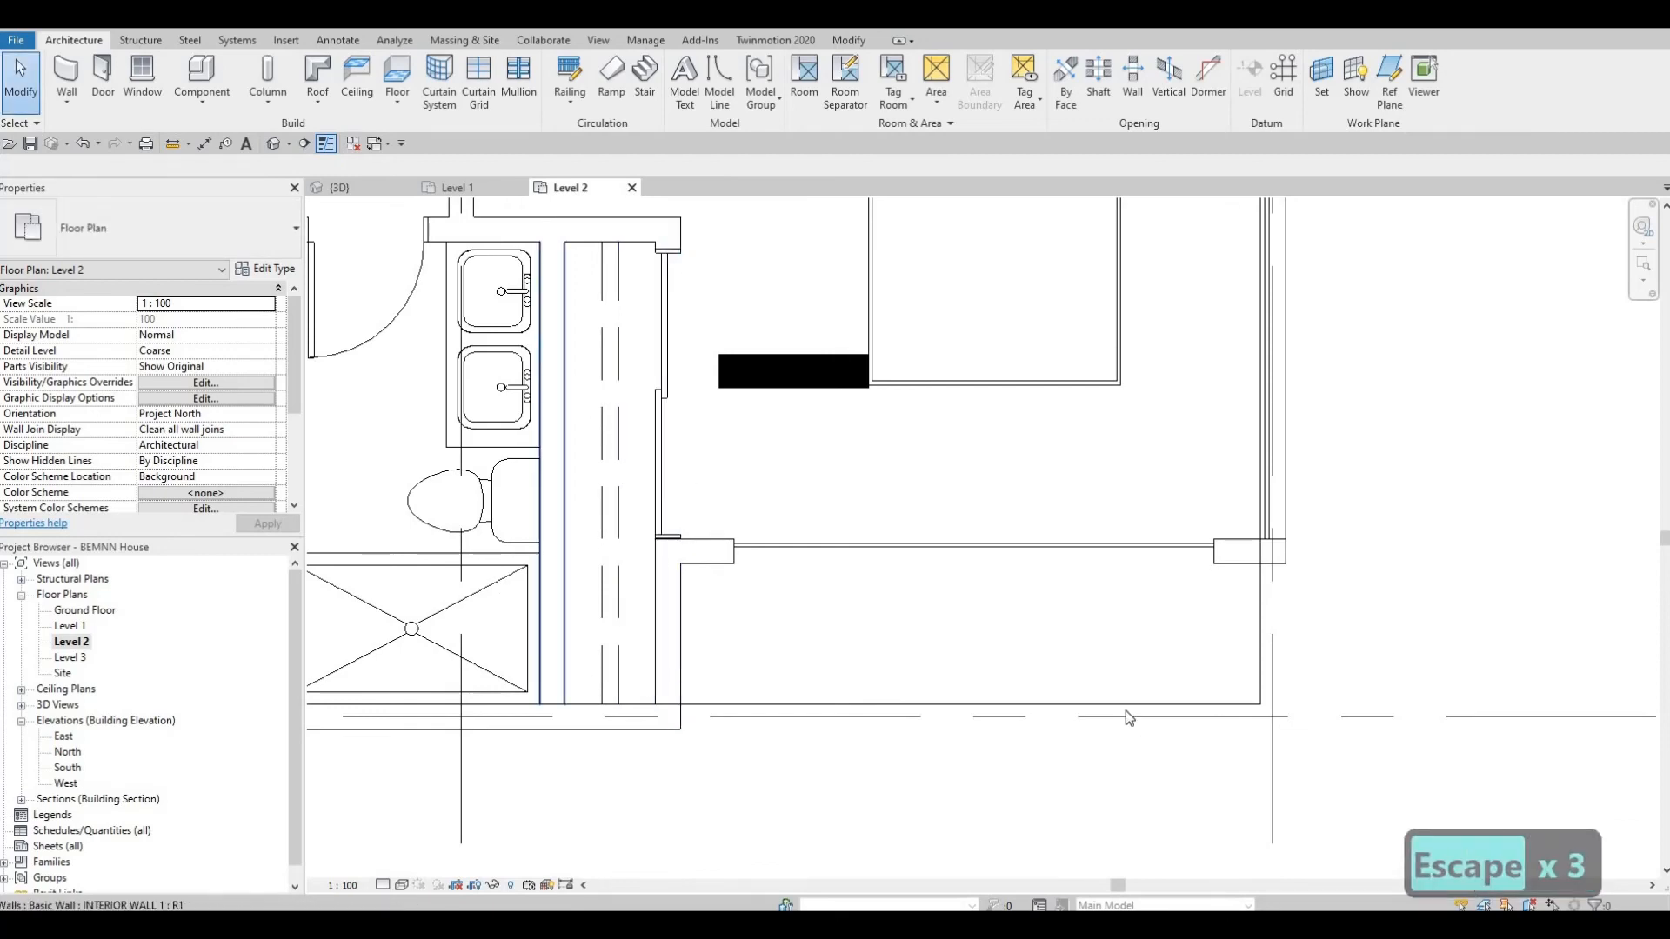
{"action": "scroll", "coordinate": [1122, 713], "scroll_direction": "down", "scroll_amount": 1}
{"action": "middle_click_drag", "start_coordinate": [593, 339], "coordinate": [630, 476]}
{"action": "key", "text": "Escape"}
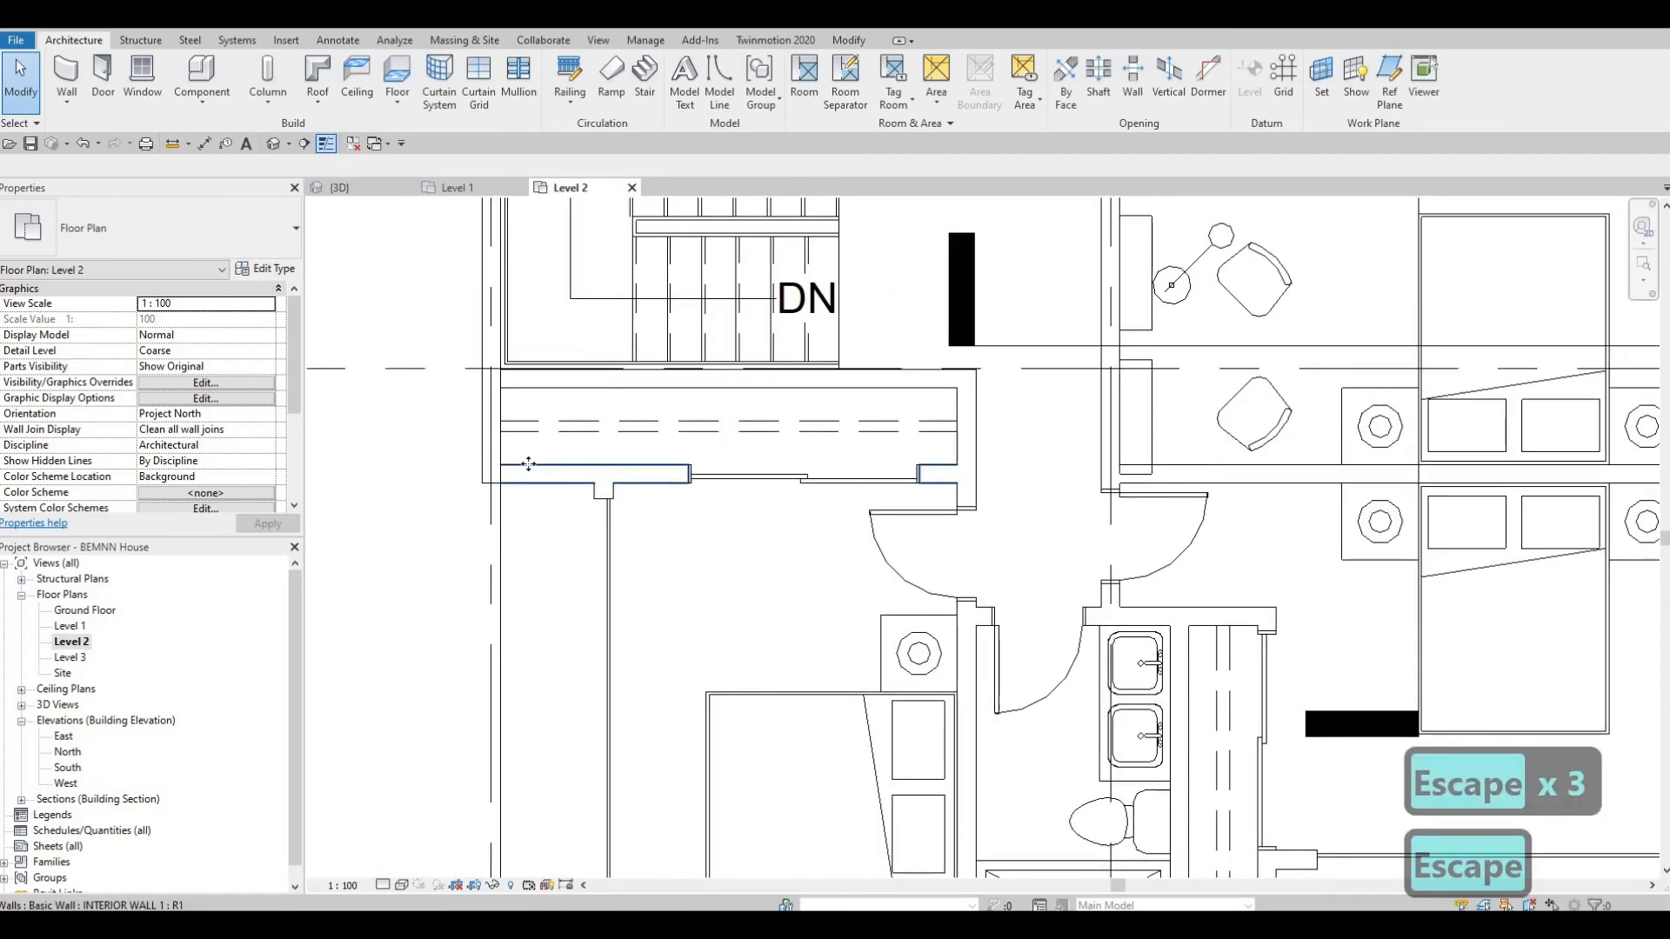
{"action": "left_click", "coordinate": [630, 481]}
{"action": "scroll", "coordinate": [631, 478], "scroll_direction": "up", "scroll_amount": 2}
{"action": "key", "text": "Escape"}
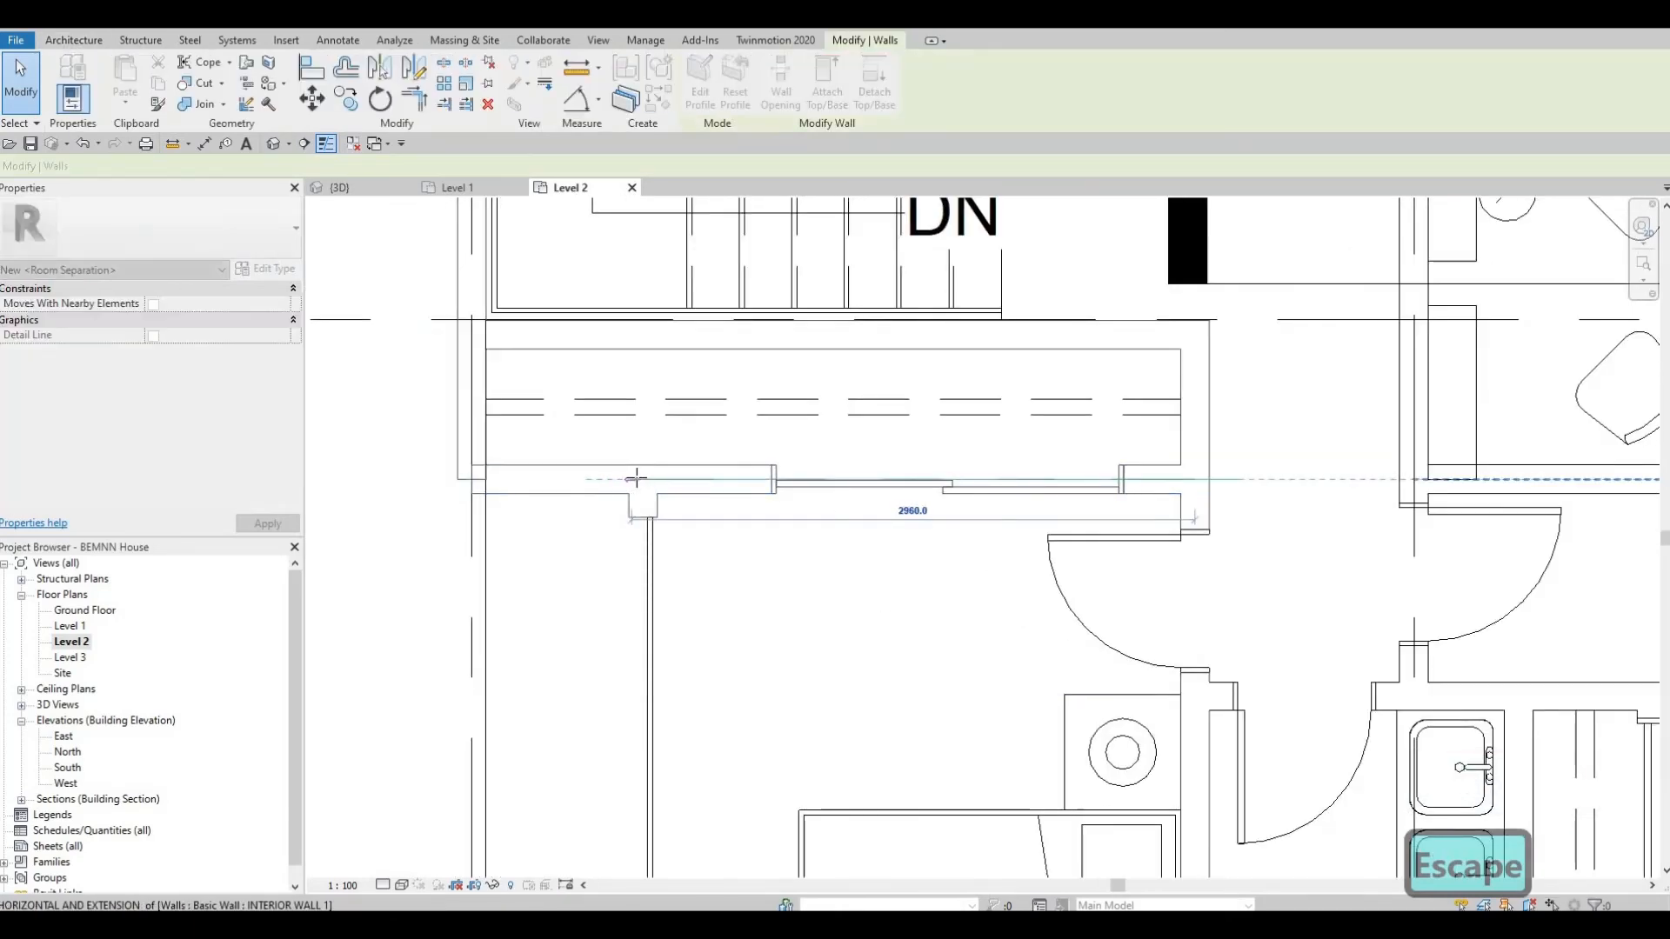
{"action": "left_click", "coordinate": [628, 486]}
{"action": "key", "text": "Escape"}
{"action": "key", "text": "Escape"}
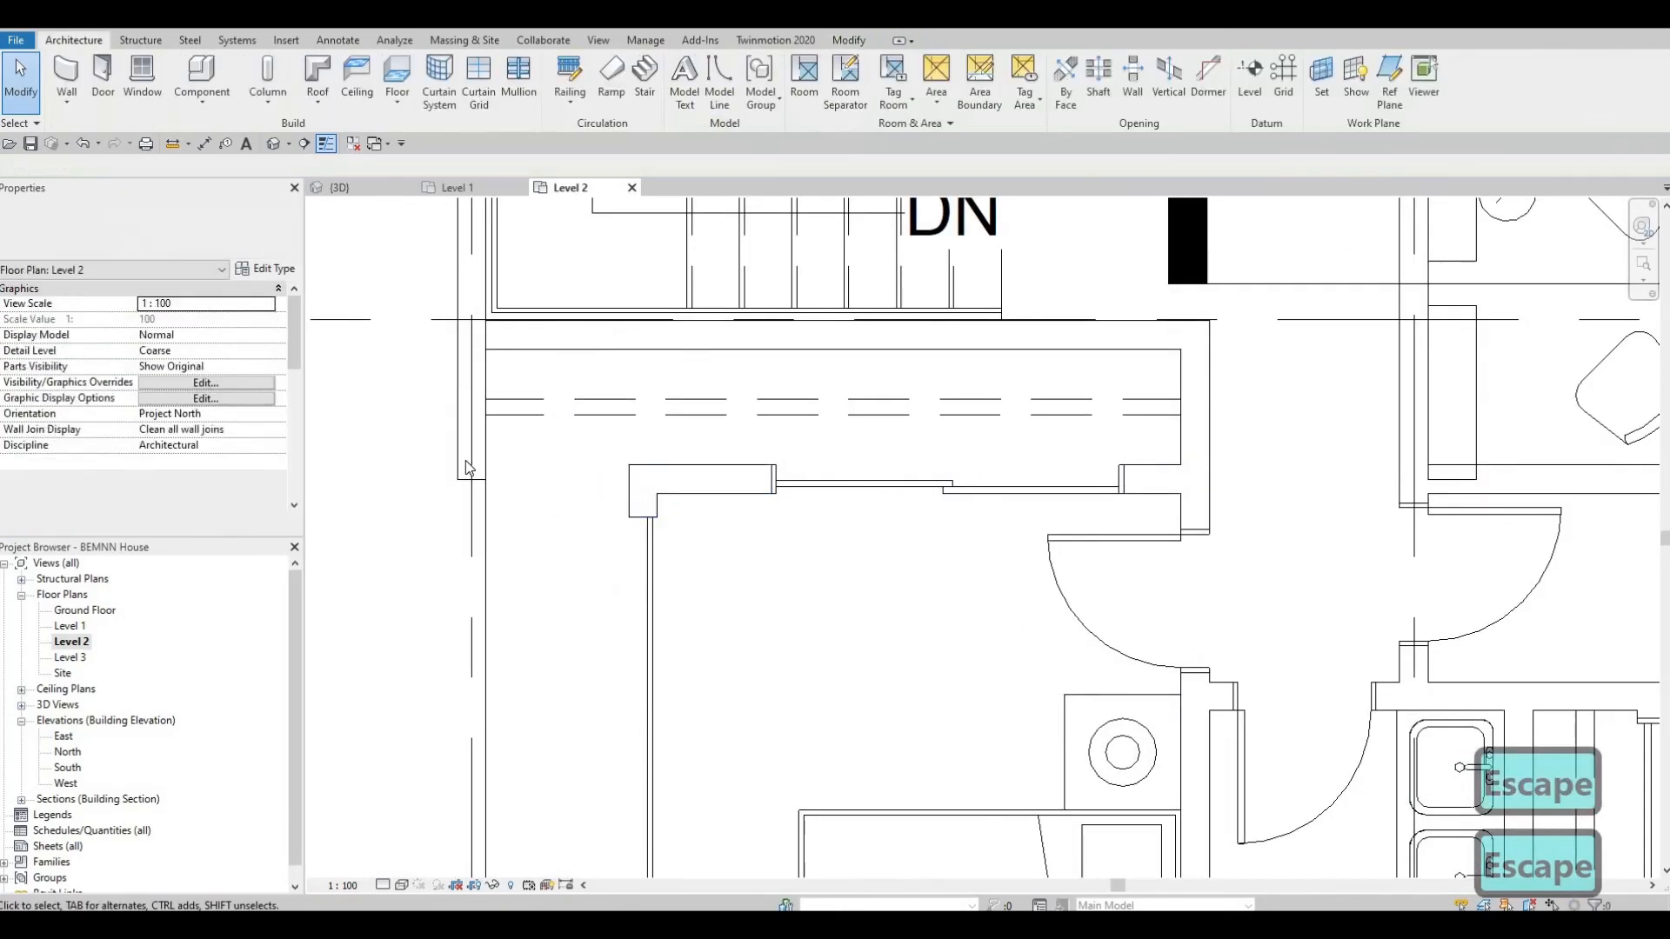
- Draw a short EXTERIOR WALL 1 segment from the end of the outer exterior wall toward the bedroom's closet wall, along its centerline
{"action": "left_click", "coordinate": [463, 478]}
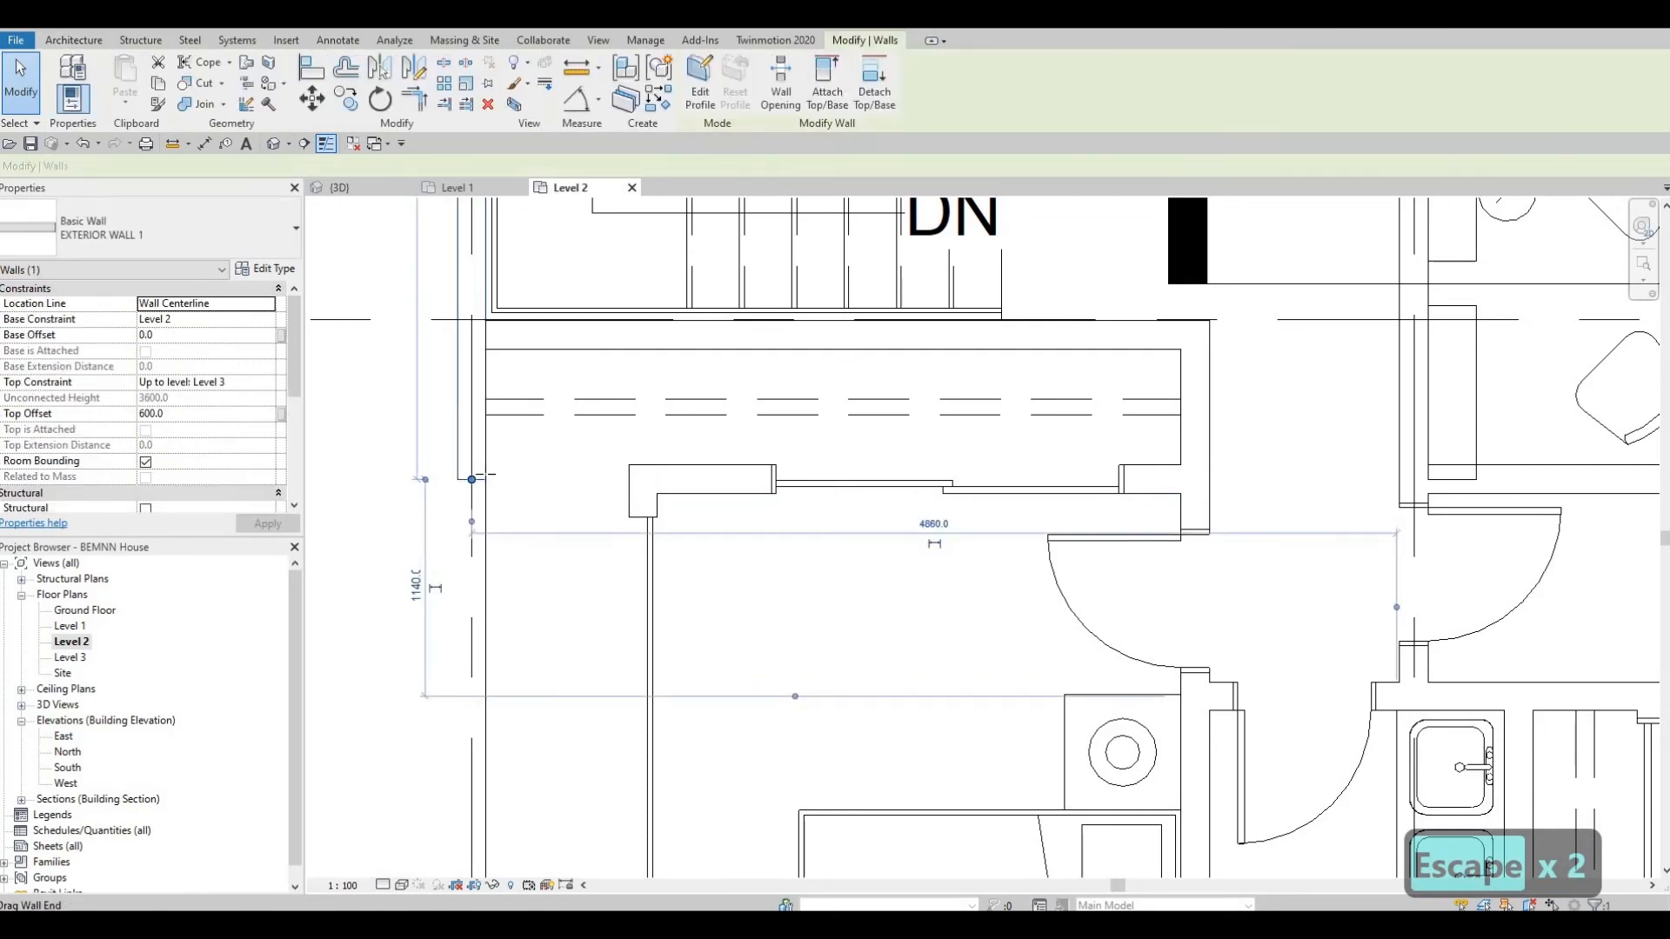
{"action": "key", "text": "c"}
{"action": "key", "text": "s"}
{"action": "left_click", "coordinate": [471, 480]}
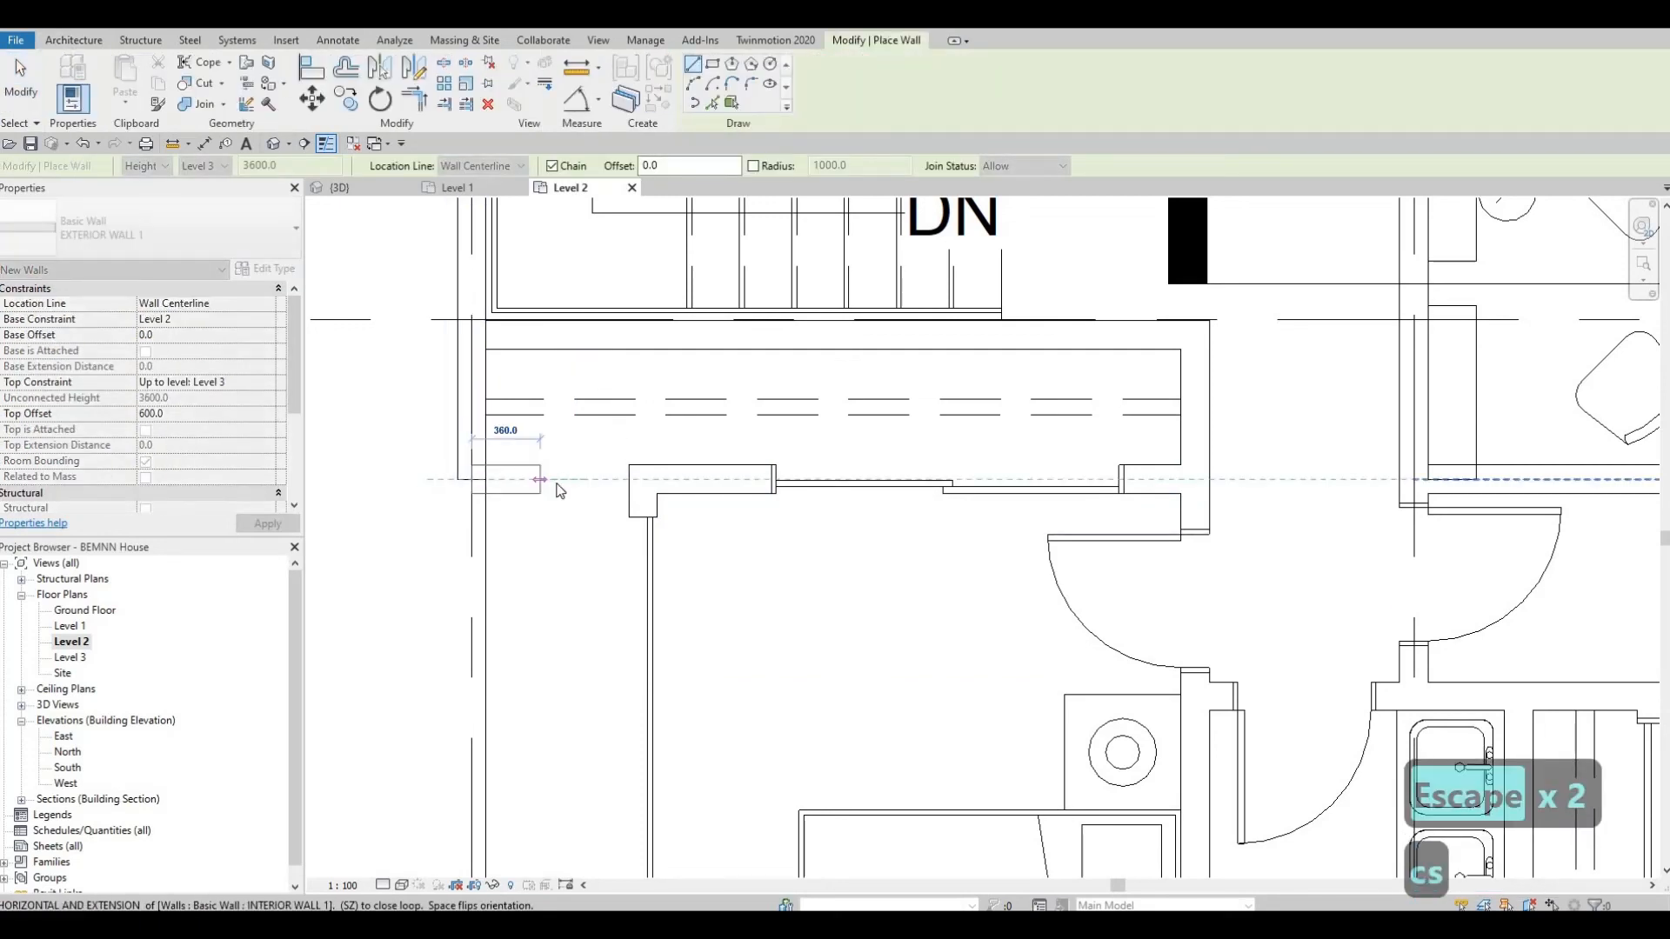
{"action": "left_click", "coordinate": [557, 488]}
{"action": "key", "text": "Escape"}
{"action": "key", "text": "Escape"}
{"action": "key", "text": "Escape"}
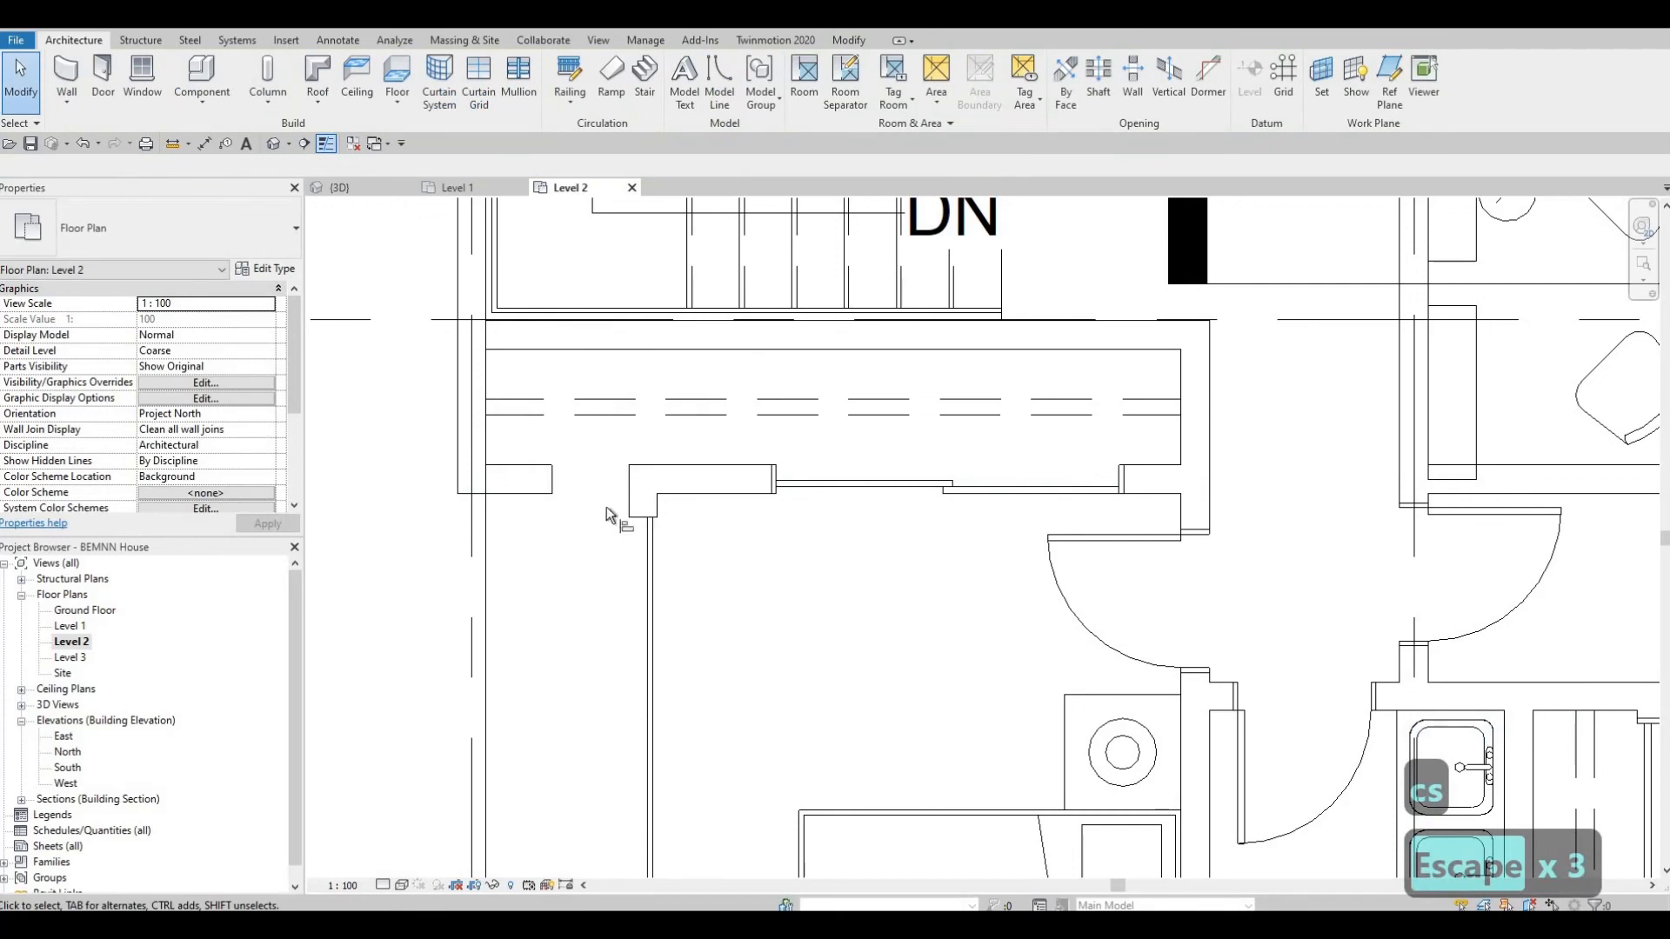
{"action": "key", "text": "a"}
{"action": "key", "text": "l"}
{"action": "left_click", "coordinate": [552, 493]}
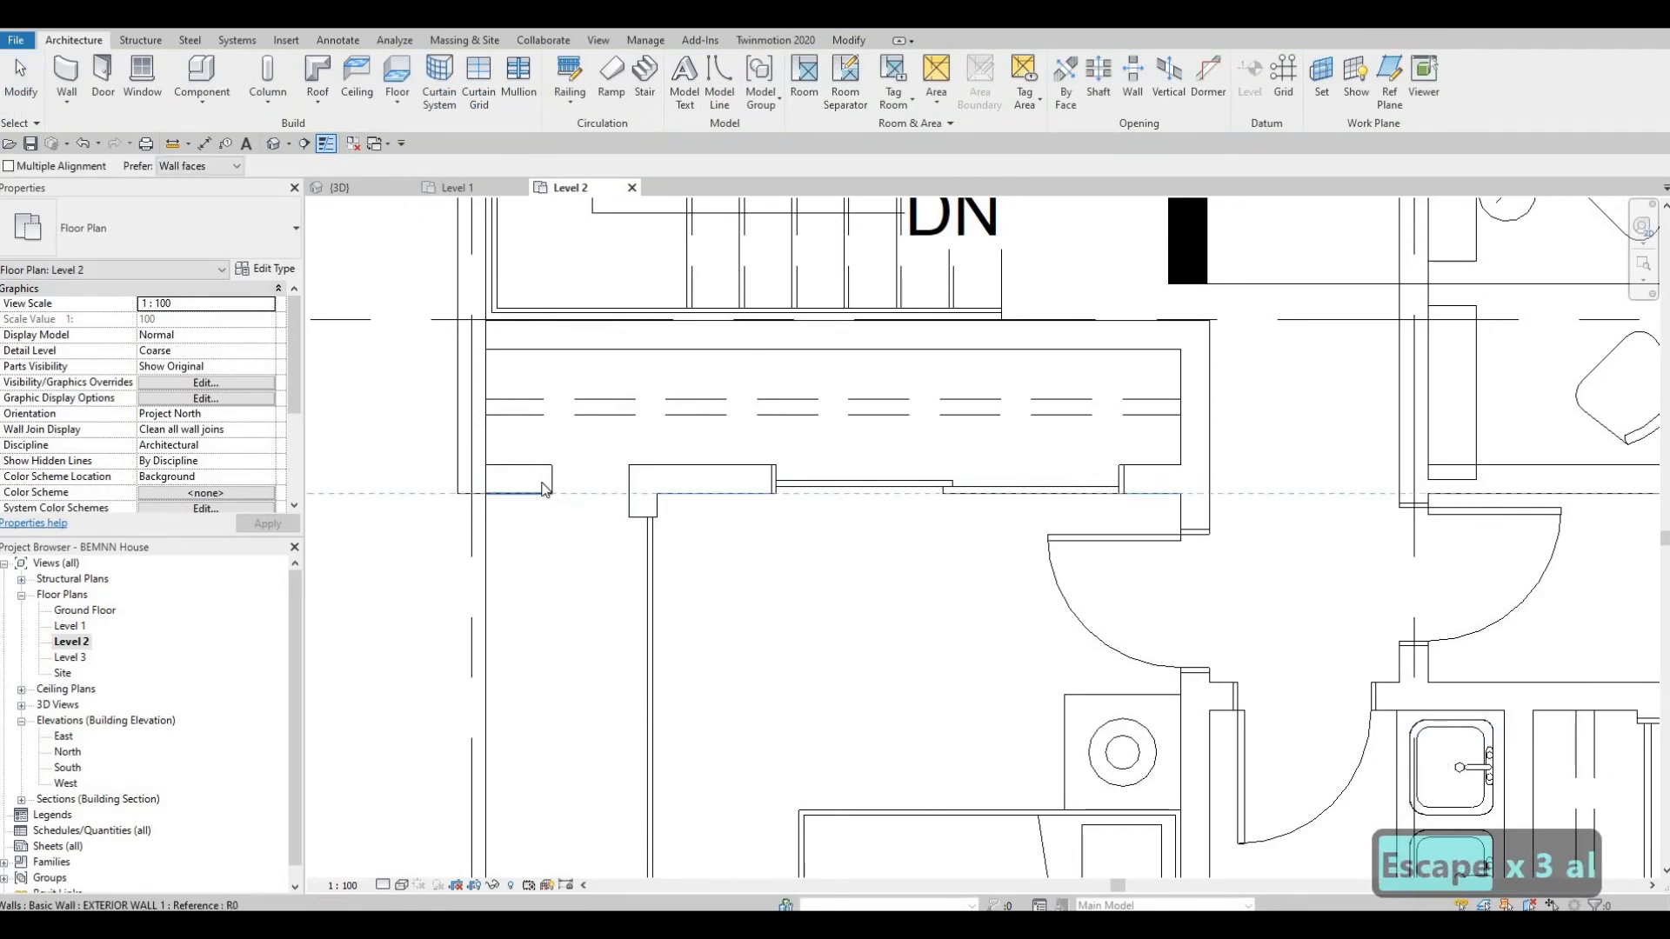
{"action": "key", "text": "Escape"}
{"action": "key", "text": "Escape"}
- Extend the short exterior wall segment to the corner where the closet wall meets the bedroom's window wall, closing the gap
{"action": "left_click", "coordinate": [639, 489]}
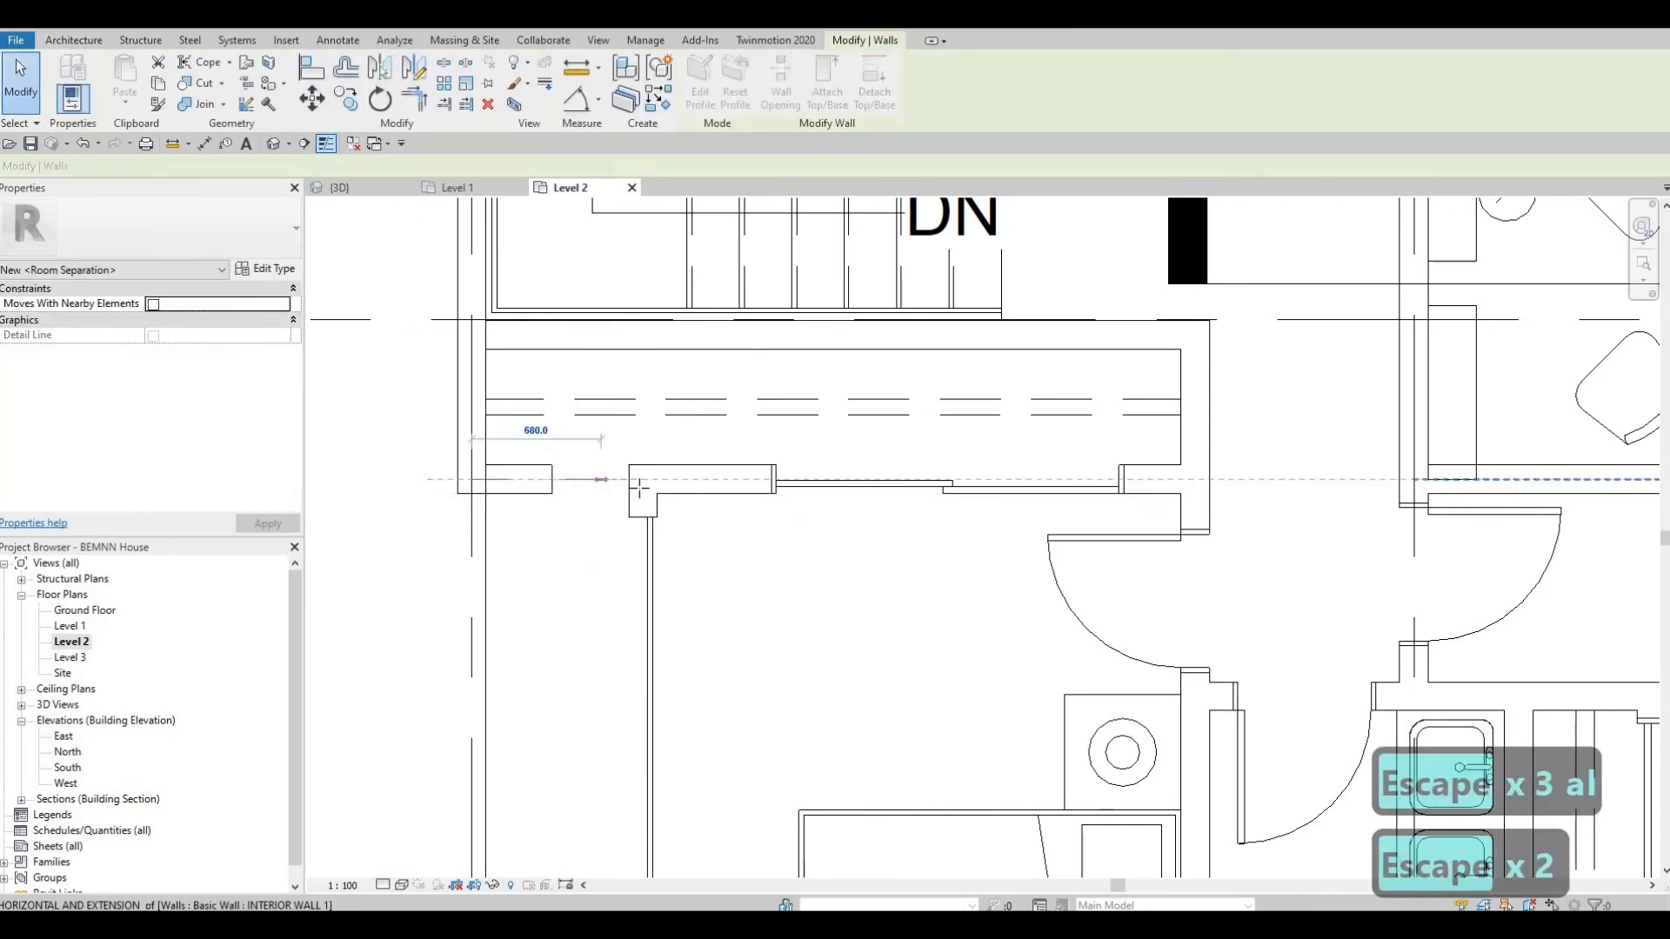
{"action": "key", "text": "Escape"}
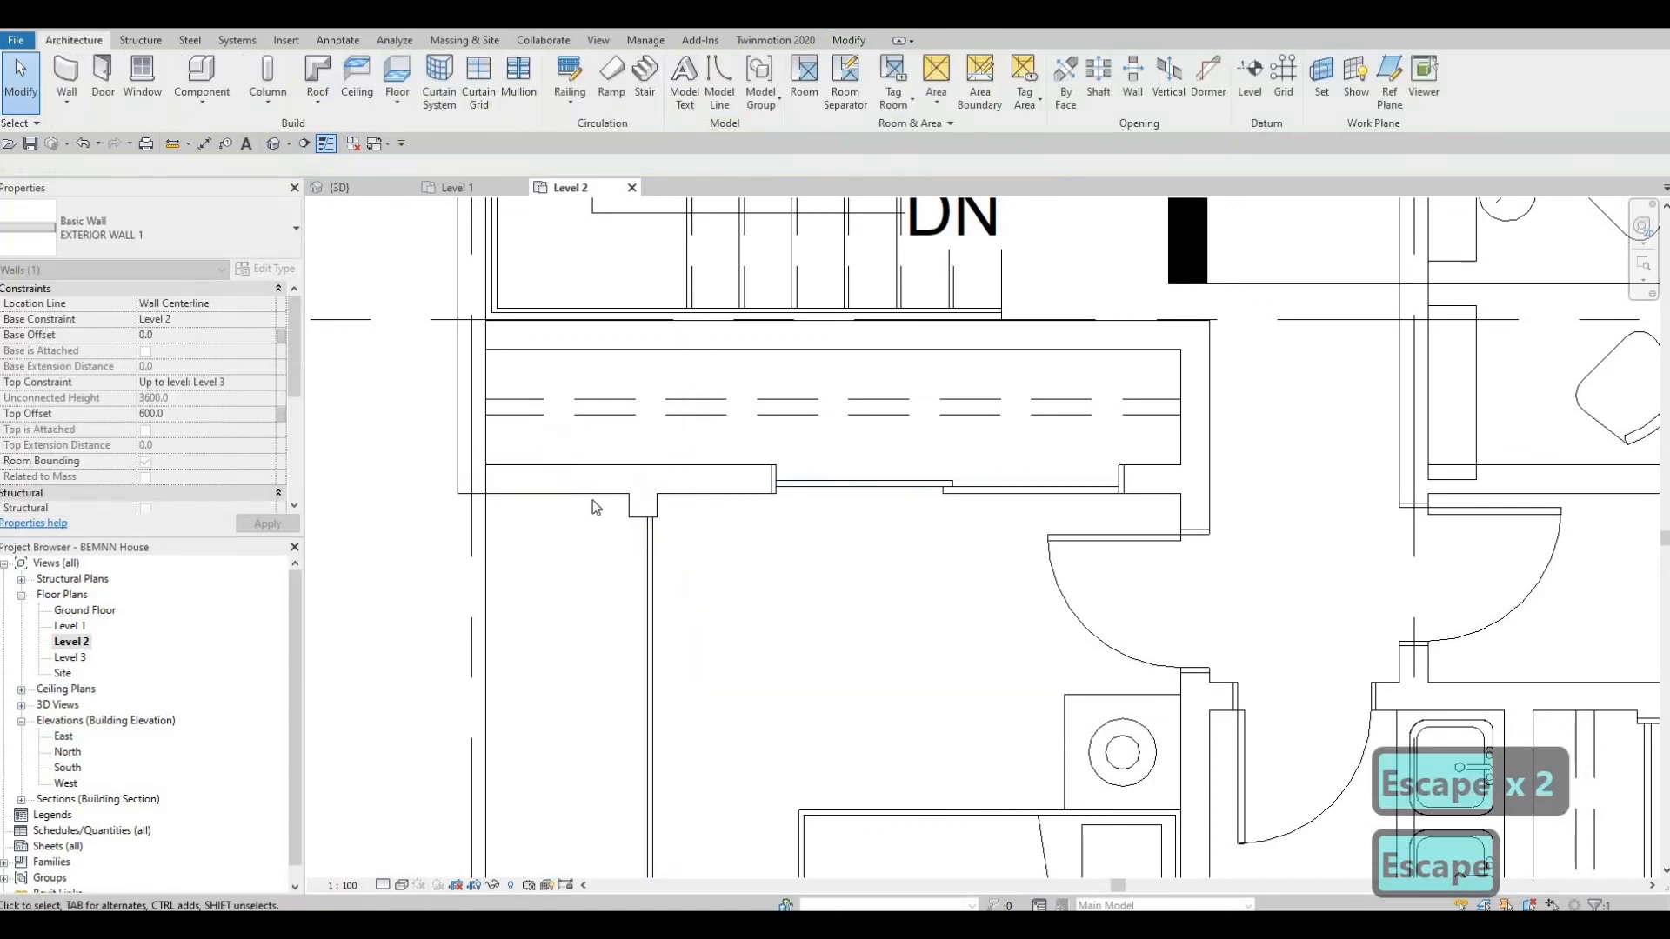
{"action": "key", "text": "Escape"}
{"action": "left_click", "coordinate": [557, 491]}
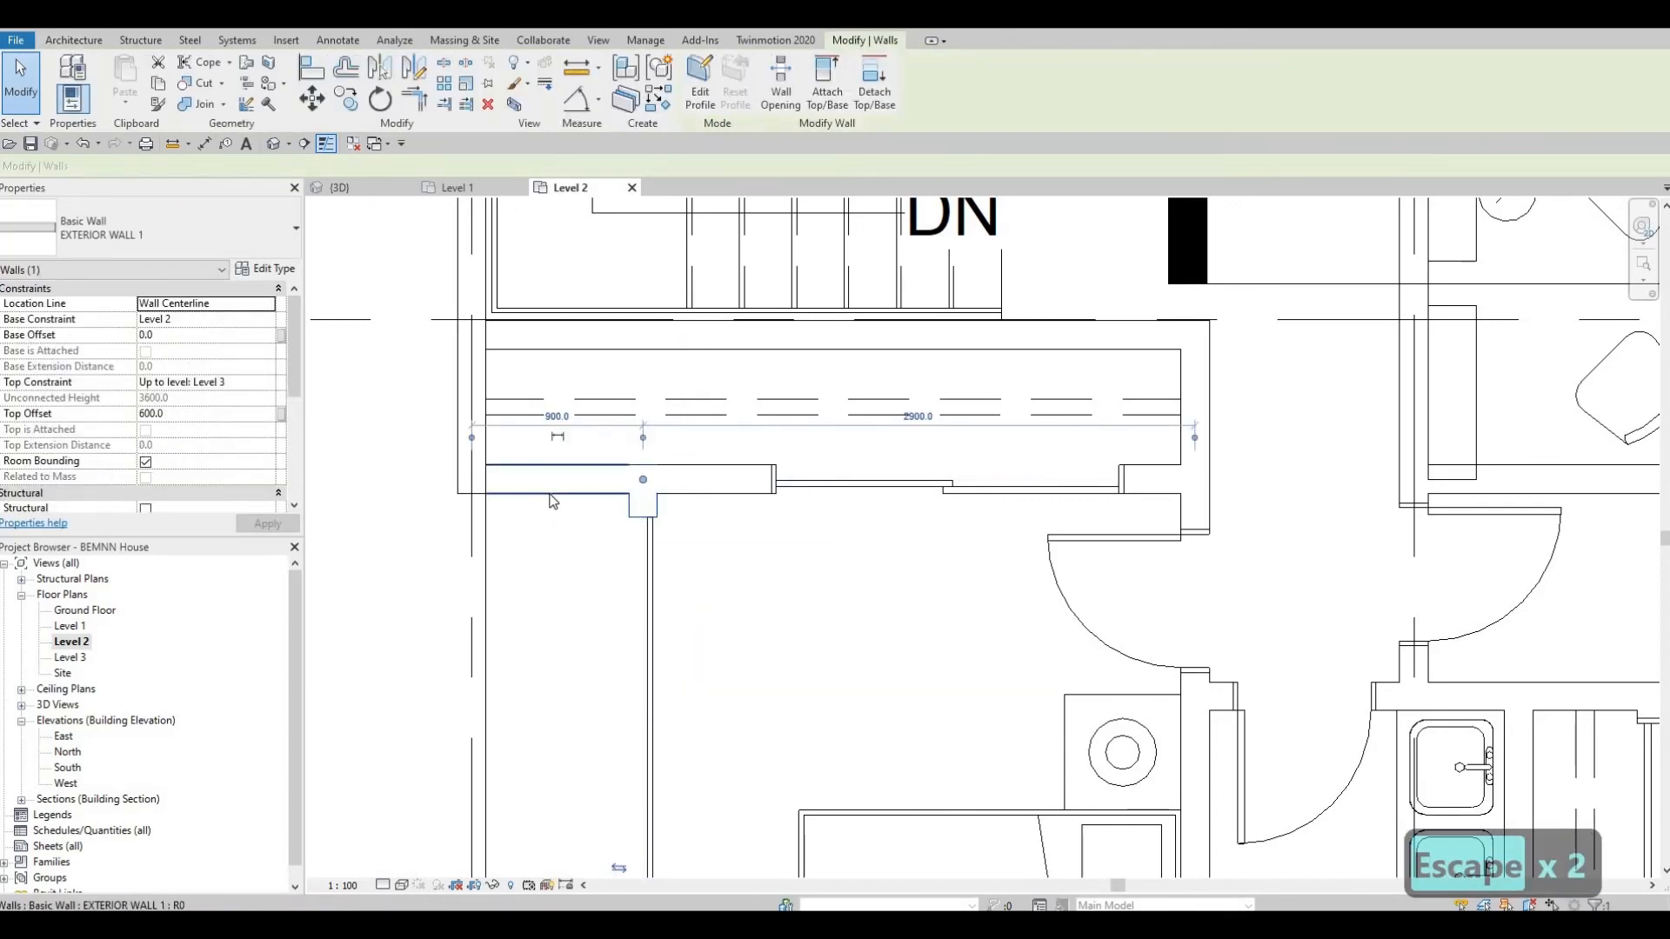
{"action": "key", "text": "Escape"}
{"action": "left_click", "coordinate": [557, 491]}
{"action": "key", "text": "Escape"}
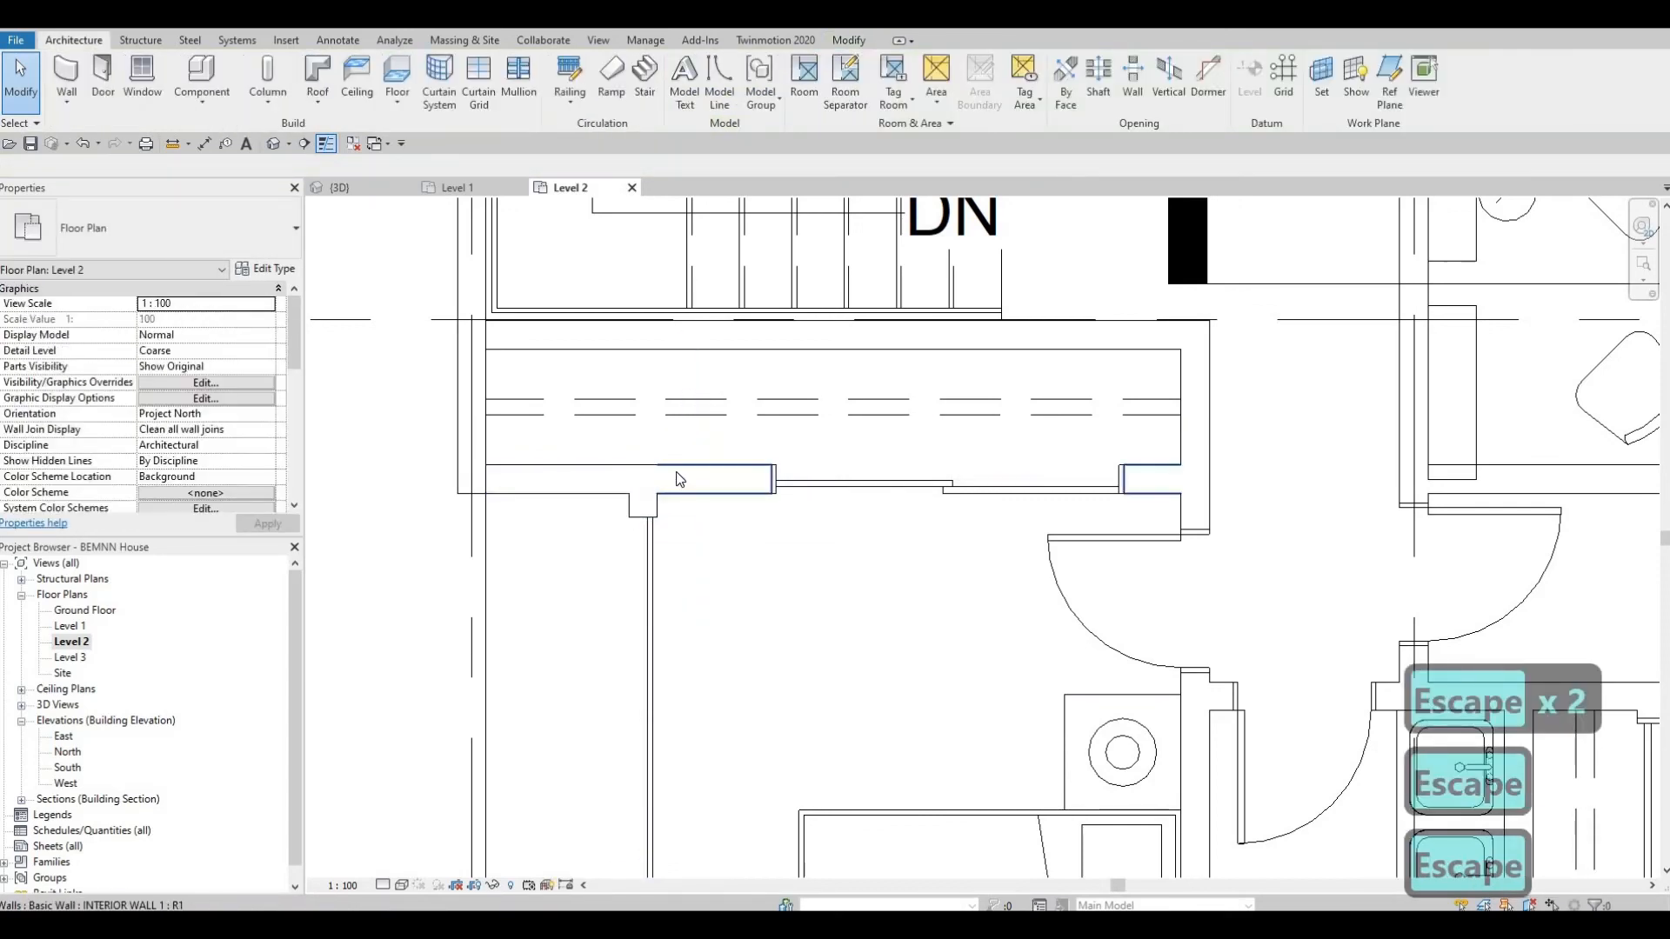
{"action": "left_click", "coordinate": [682, 484]}
{"action": "key", "text": "Escape"}
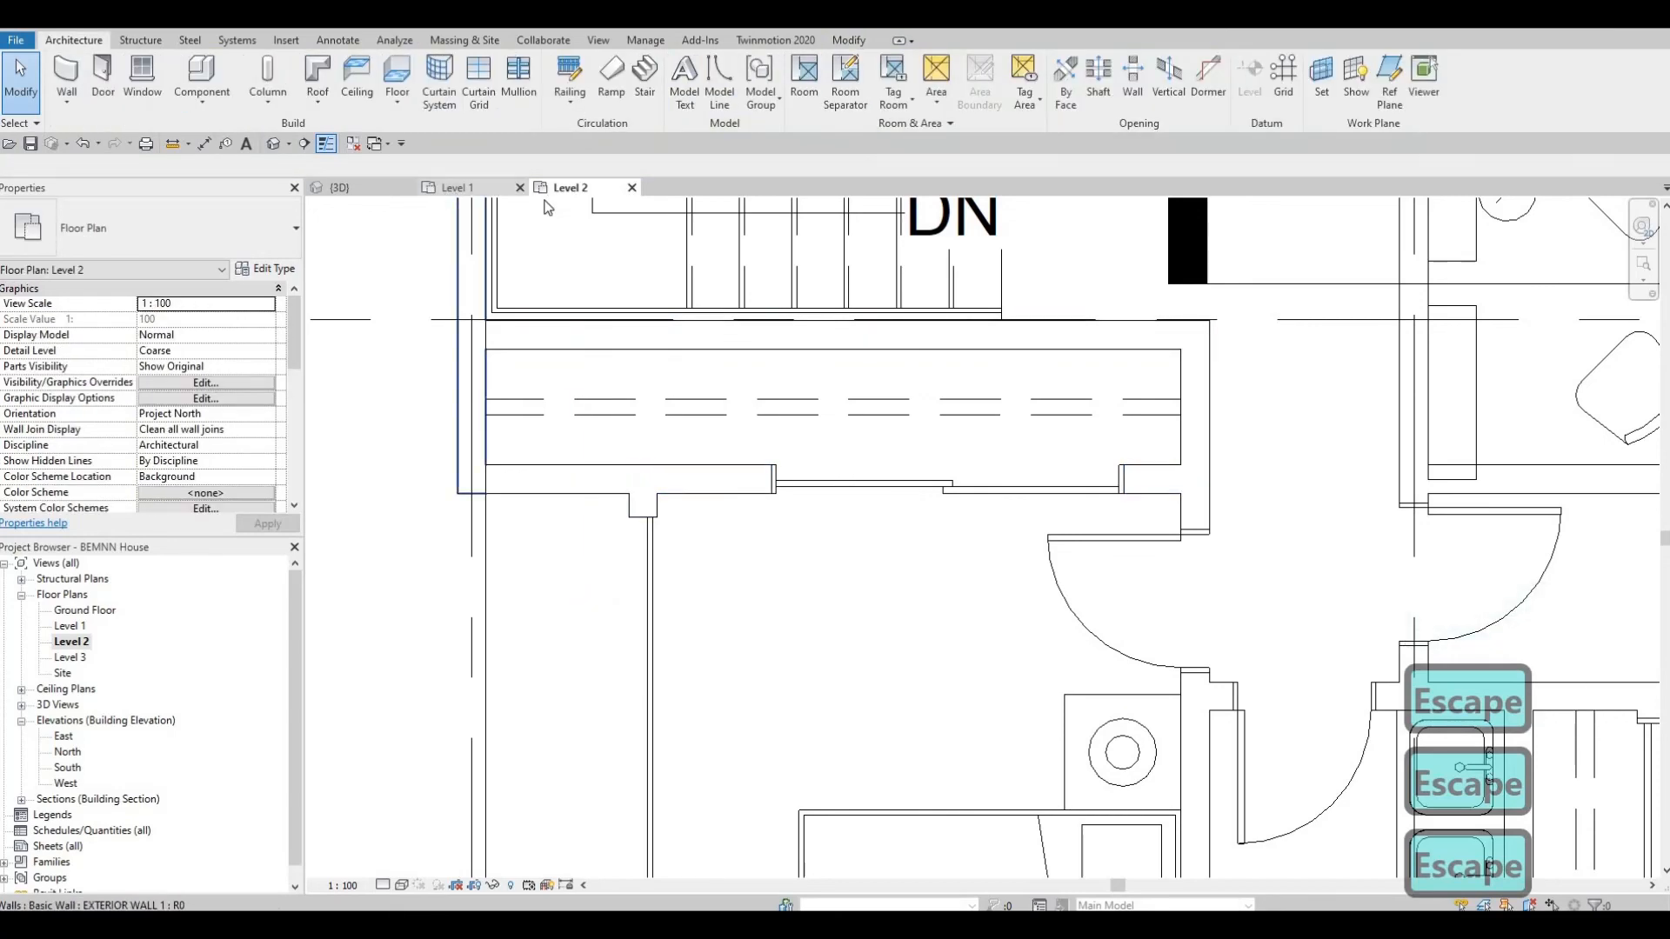
- In the 3D view, attach the tops of the two INTERIOR WALL 1 walls protruding through the roof to ROOF 1
{"action": "left_click", "coordinate": [340, 187]}
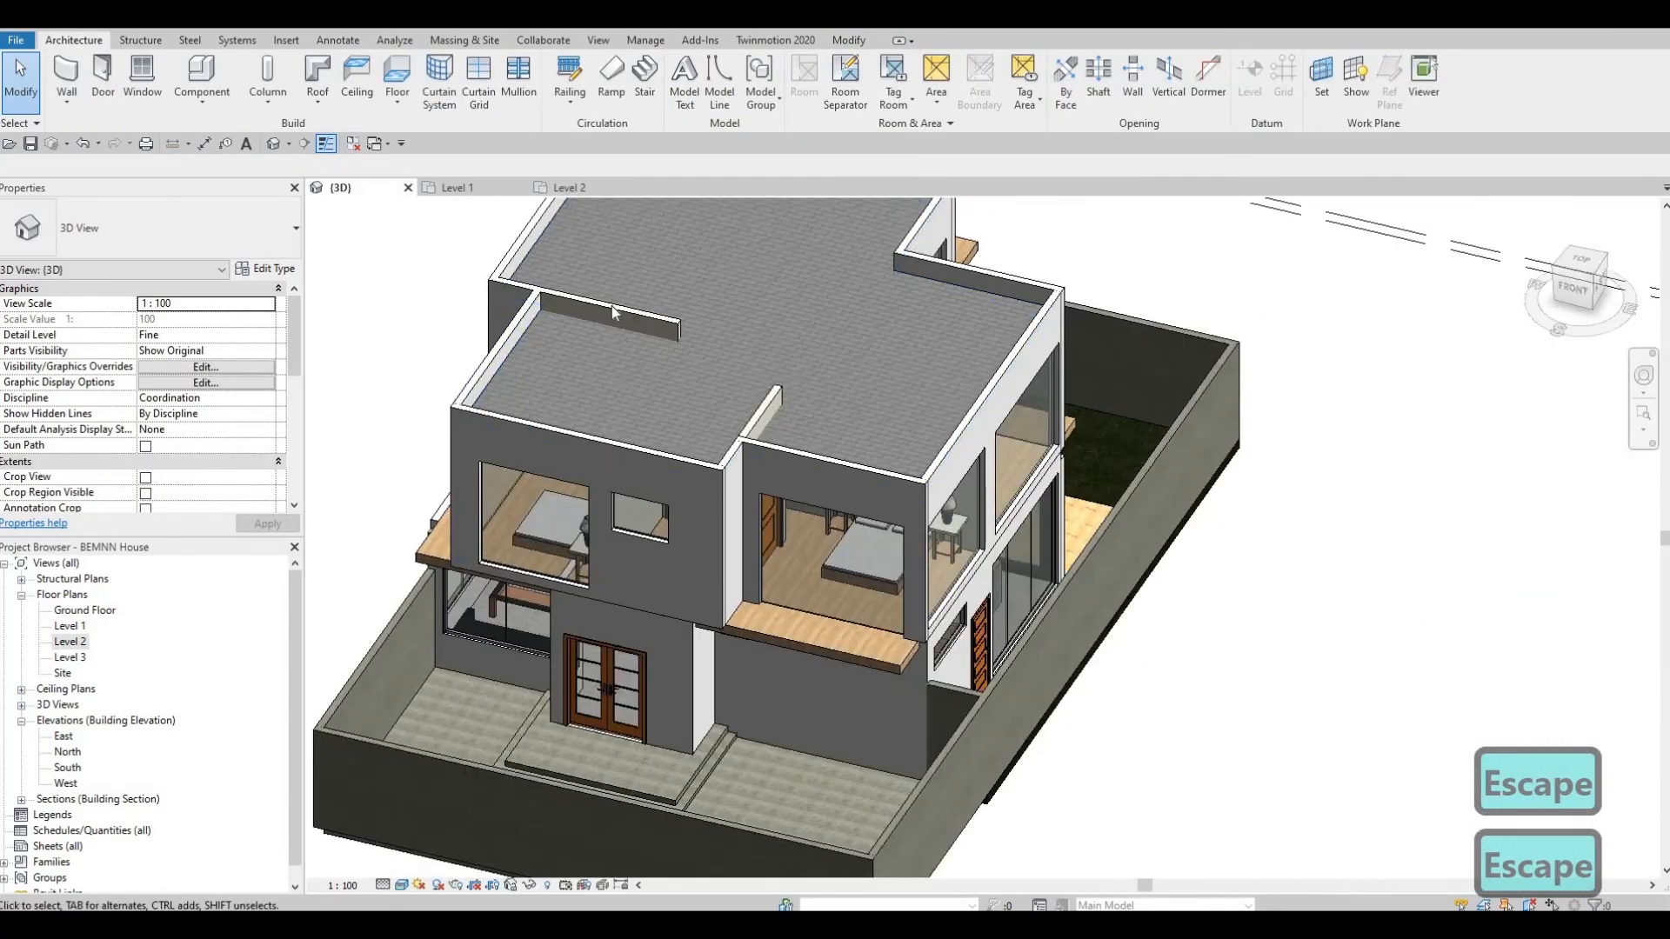
{"action": "left_click", "coordinate": [613, 306]}
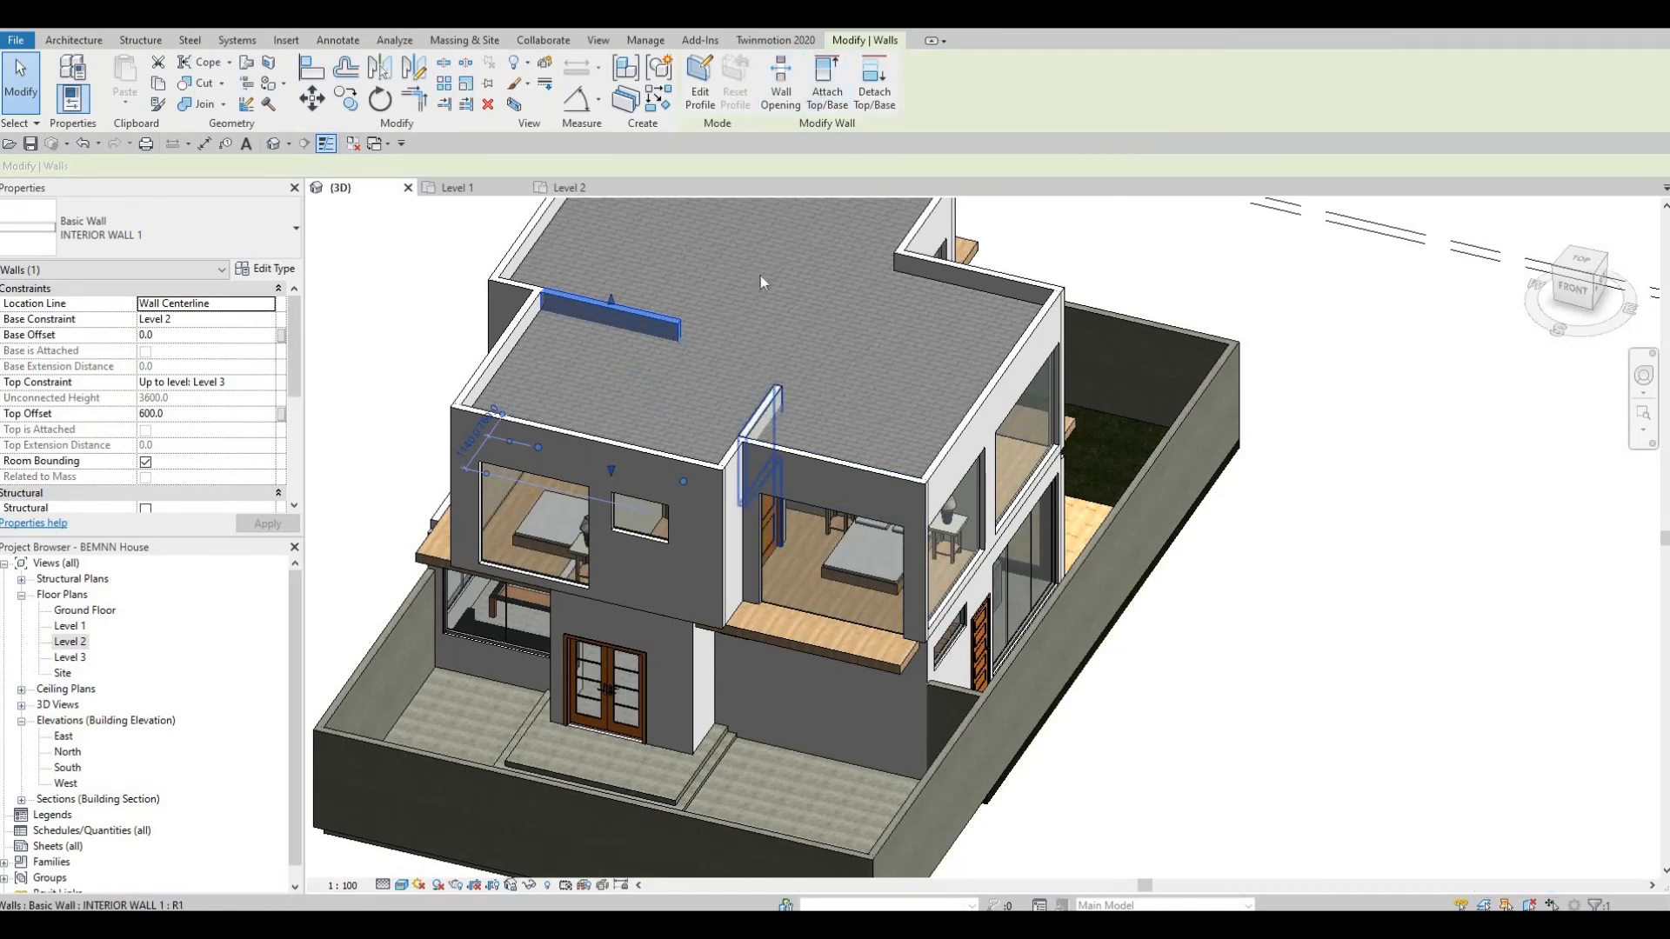
{"action": "left_click", "coordinate": [759, 416], "text": "ctrl"}
{"action": "left_click", "coordinate": [830, 109]}
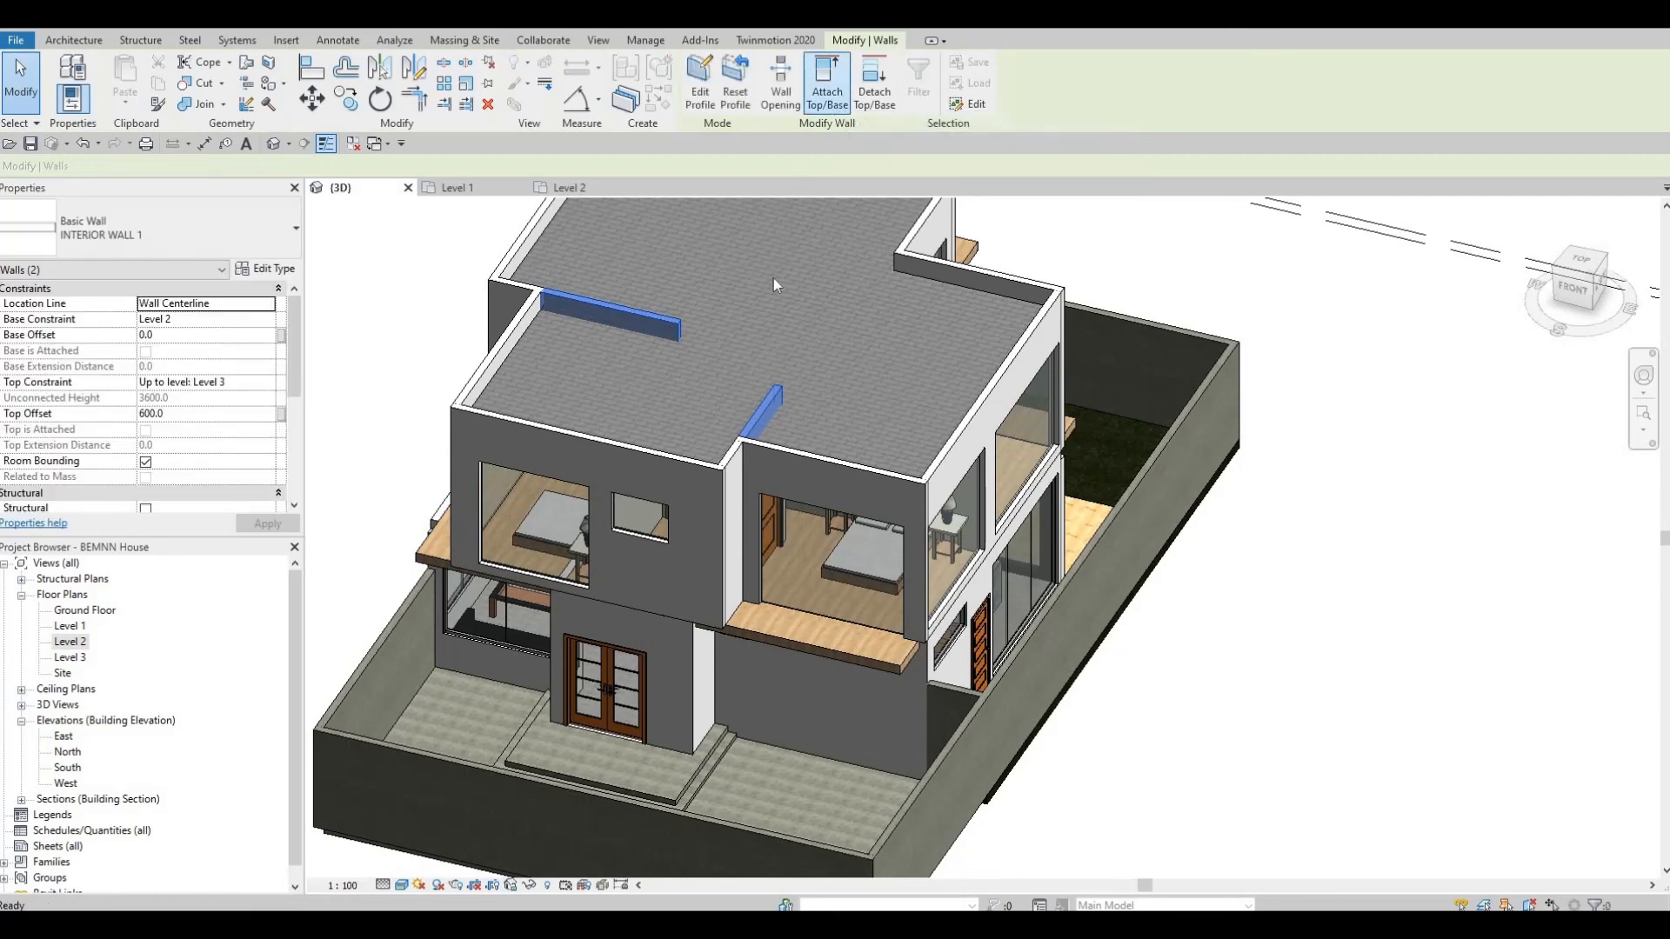
{"action": "middle_click_drag", "start_coordinate": [800, 383], "coordinate": [788, 549]}
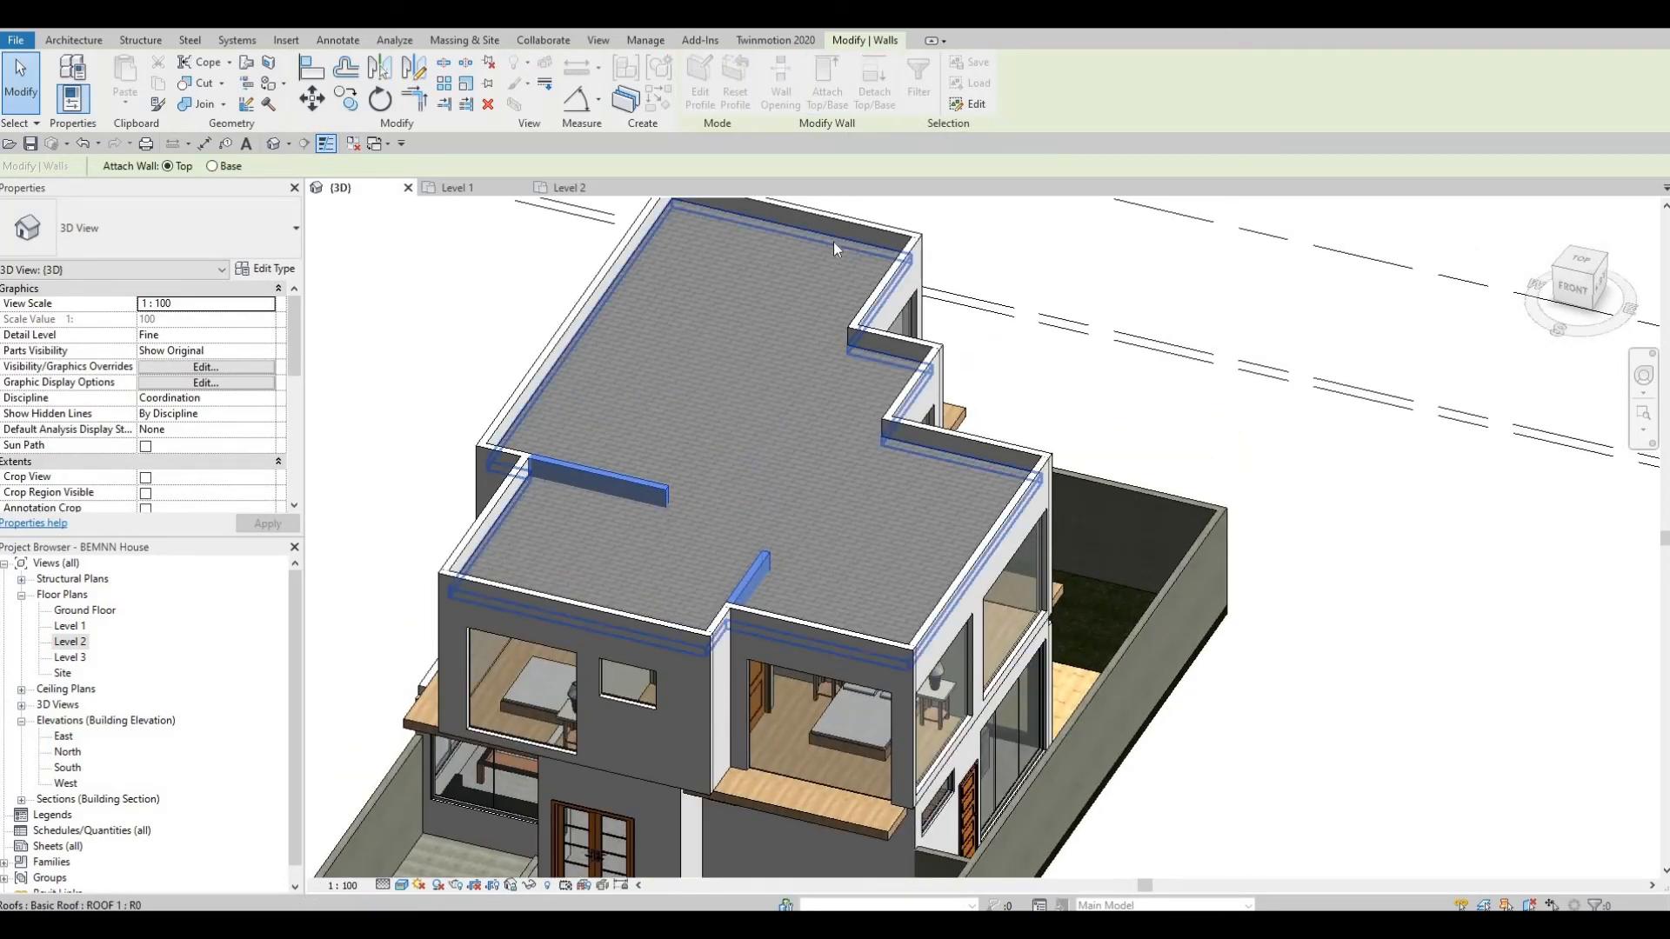
{"action": "left_click", "coordinate": [833, 242]}
{"action": "key", "text": "Escape"}
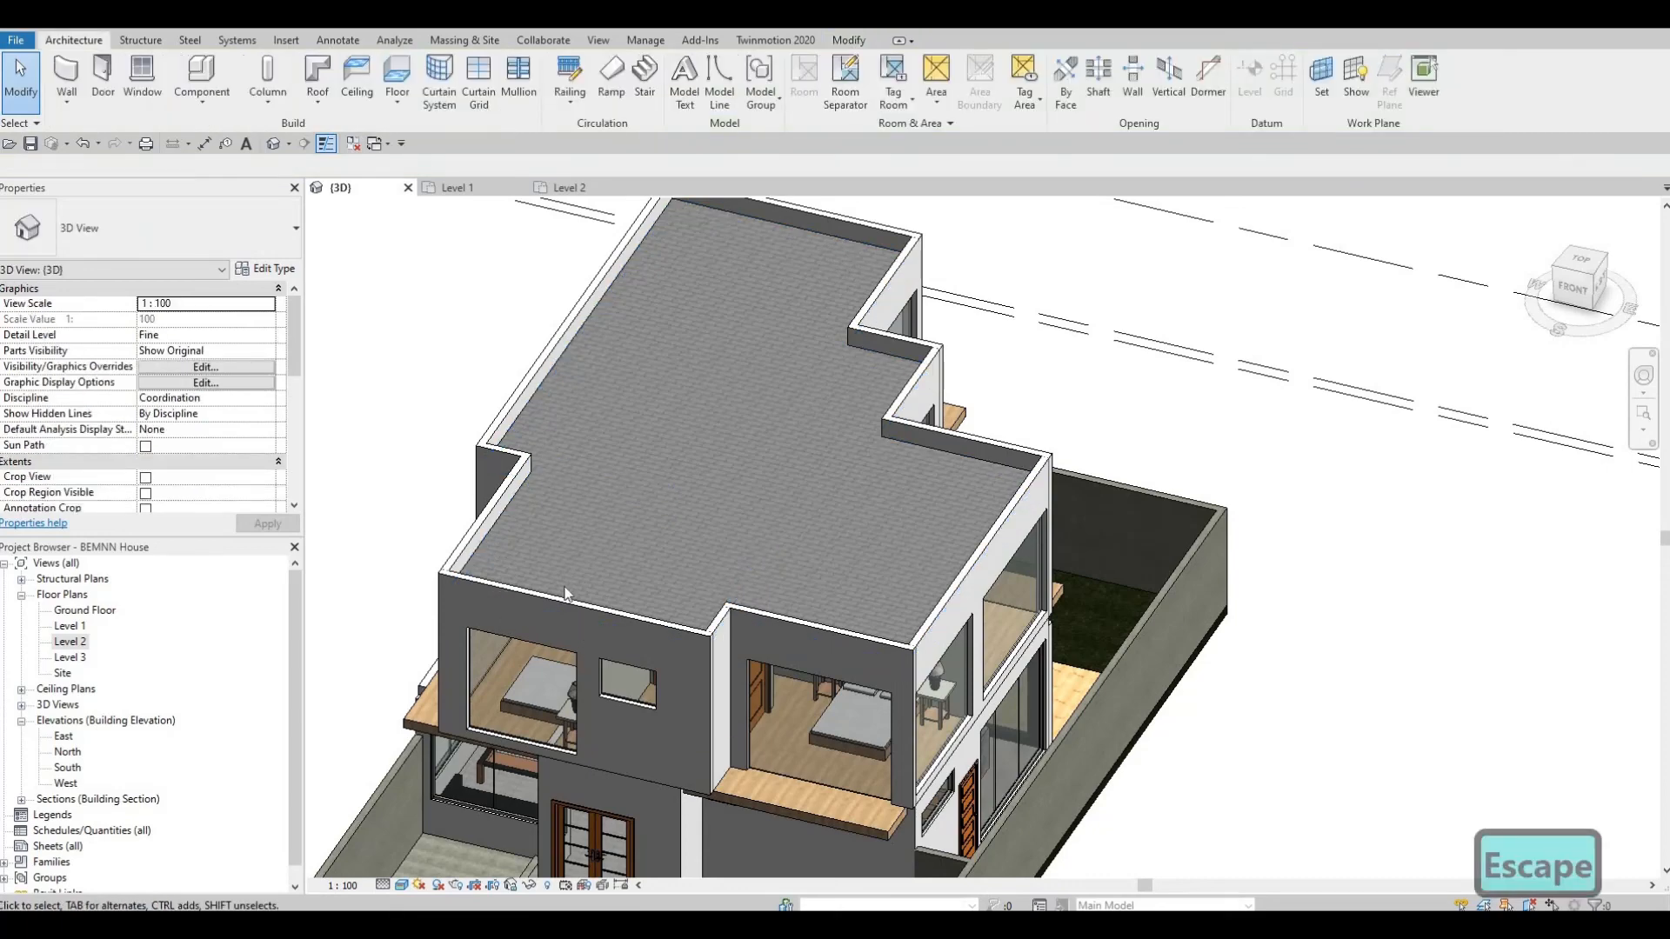
- Set the top offset of the whole chain of upper-floor exterior walls to 400 mm
{"action": "scroll", "coordinate": [570, 574], "scroll_direction": "down", "scroll_amount": 2}
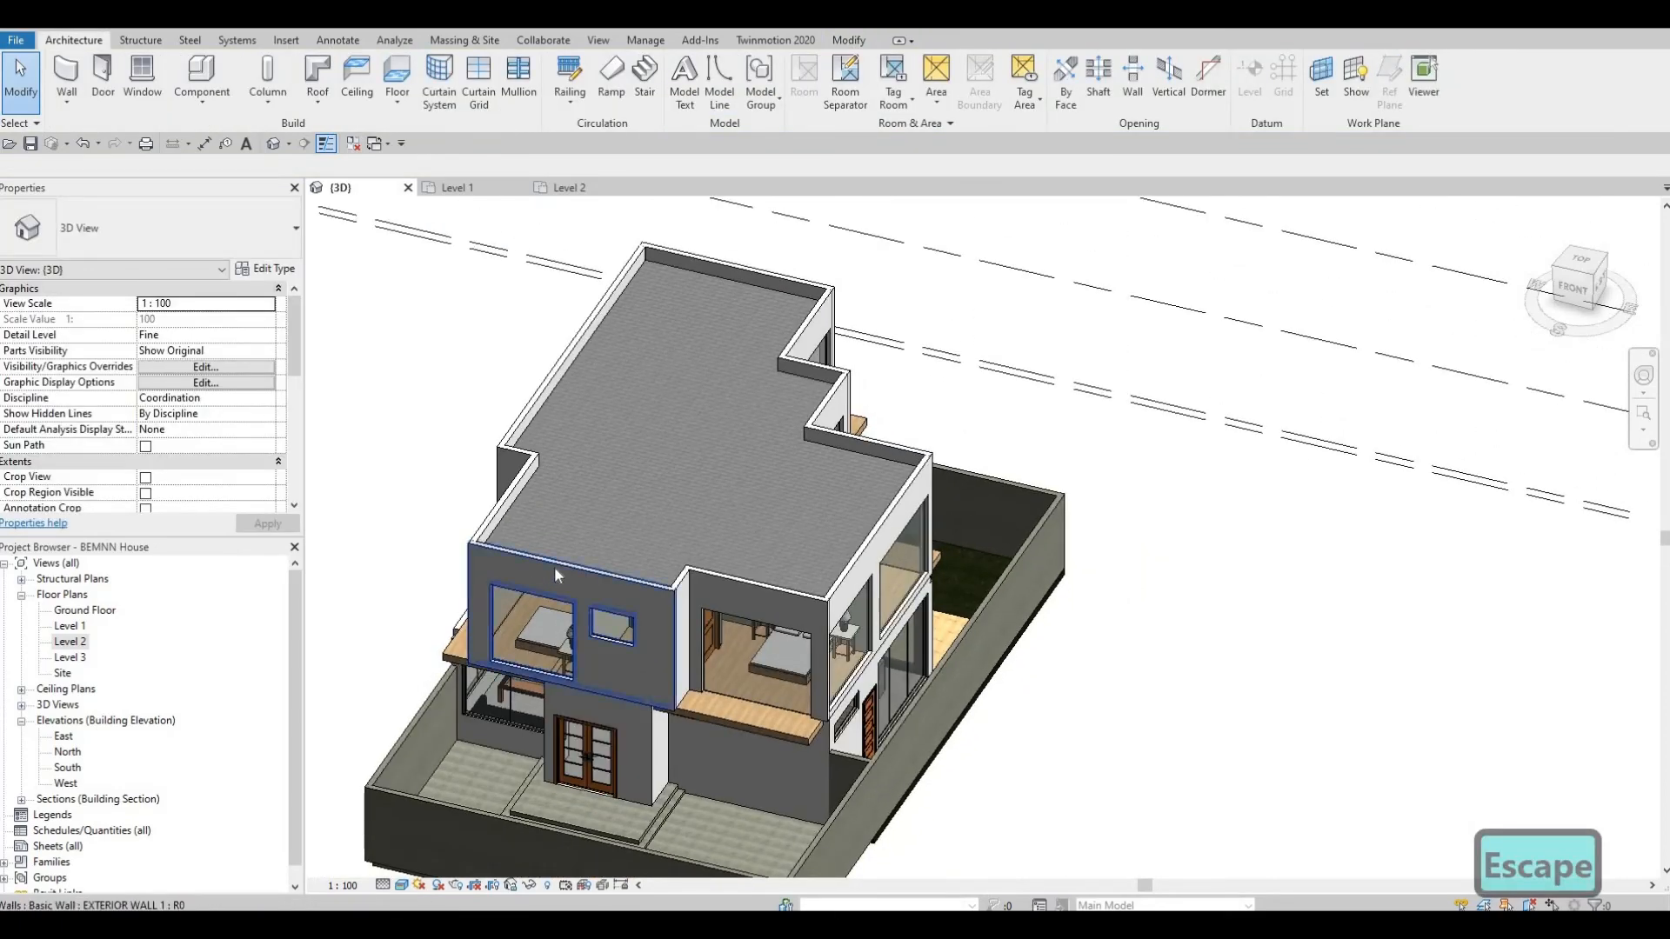
{"action": "key", "text": "Tab"}
{"action": "left_click", "coordinate": [470, 625]}
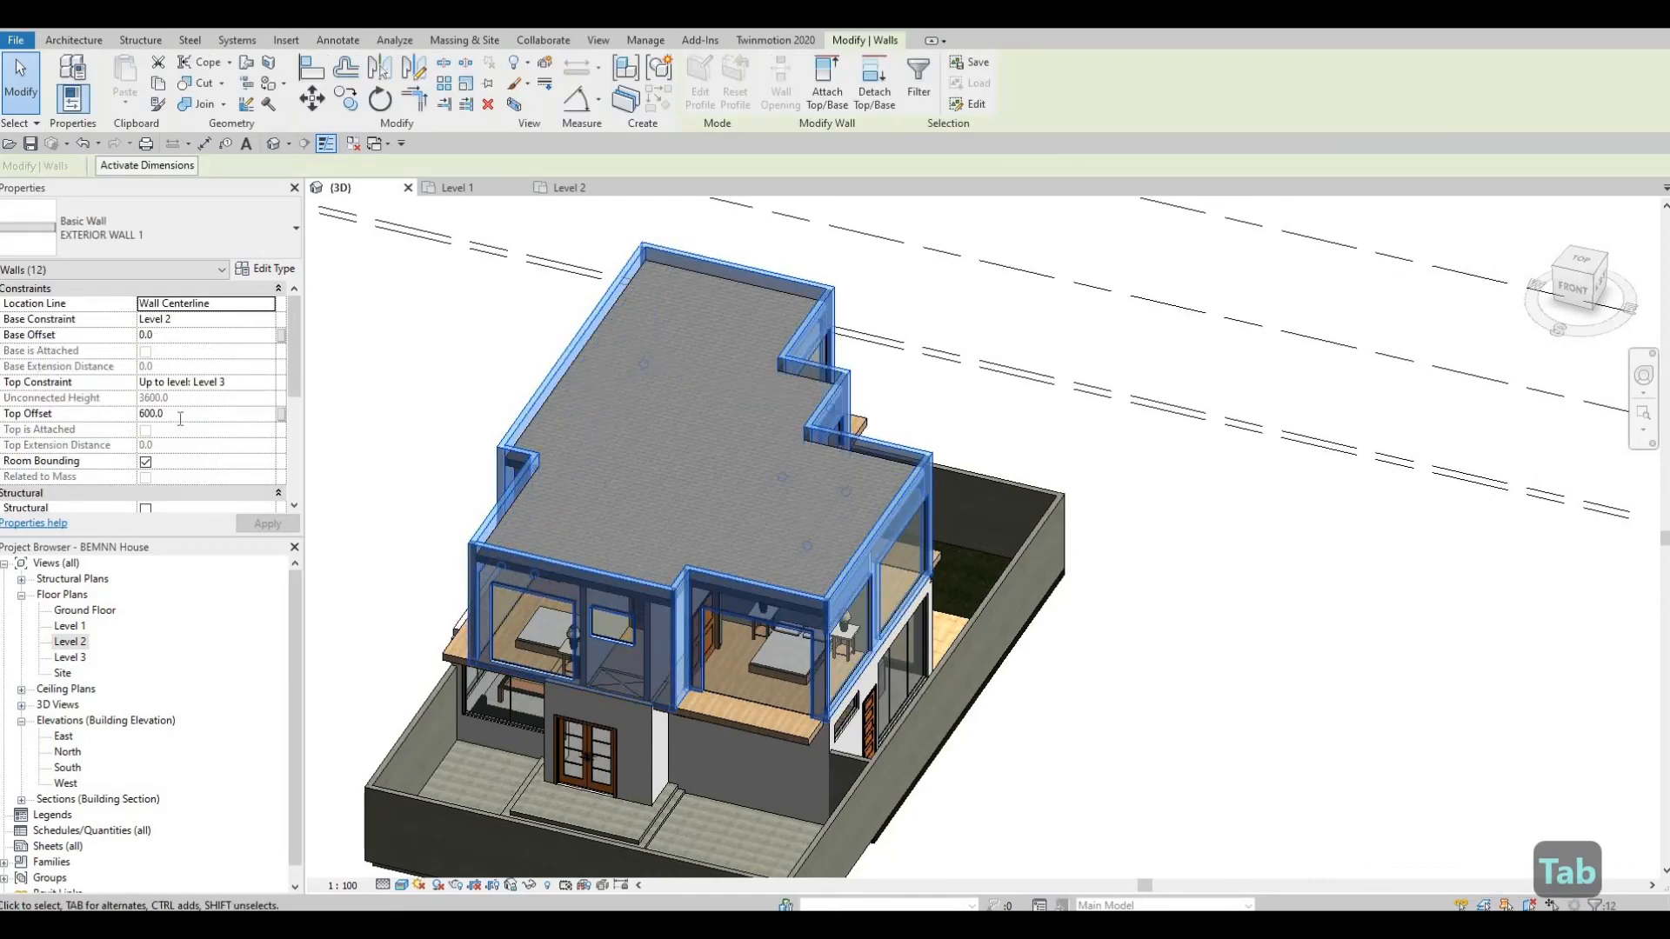
{"action": "type", "text": "400"}
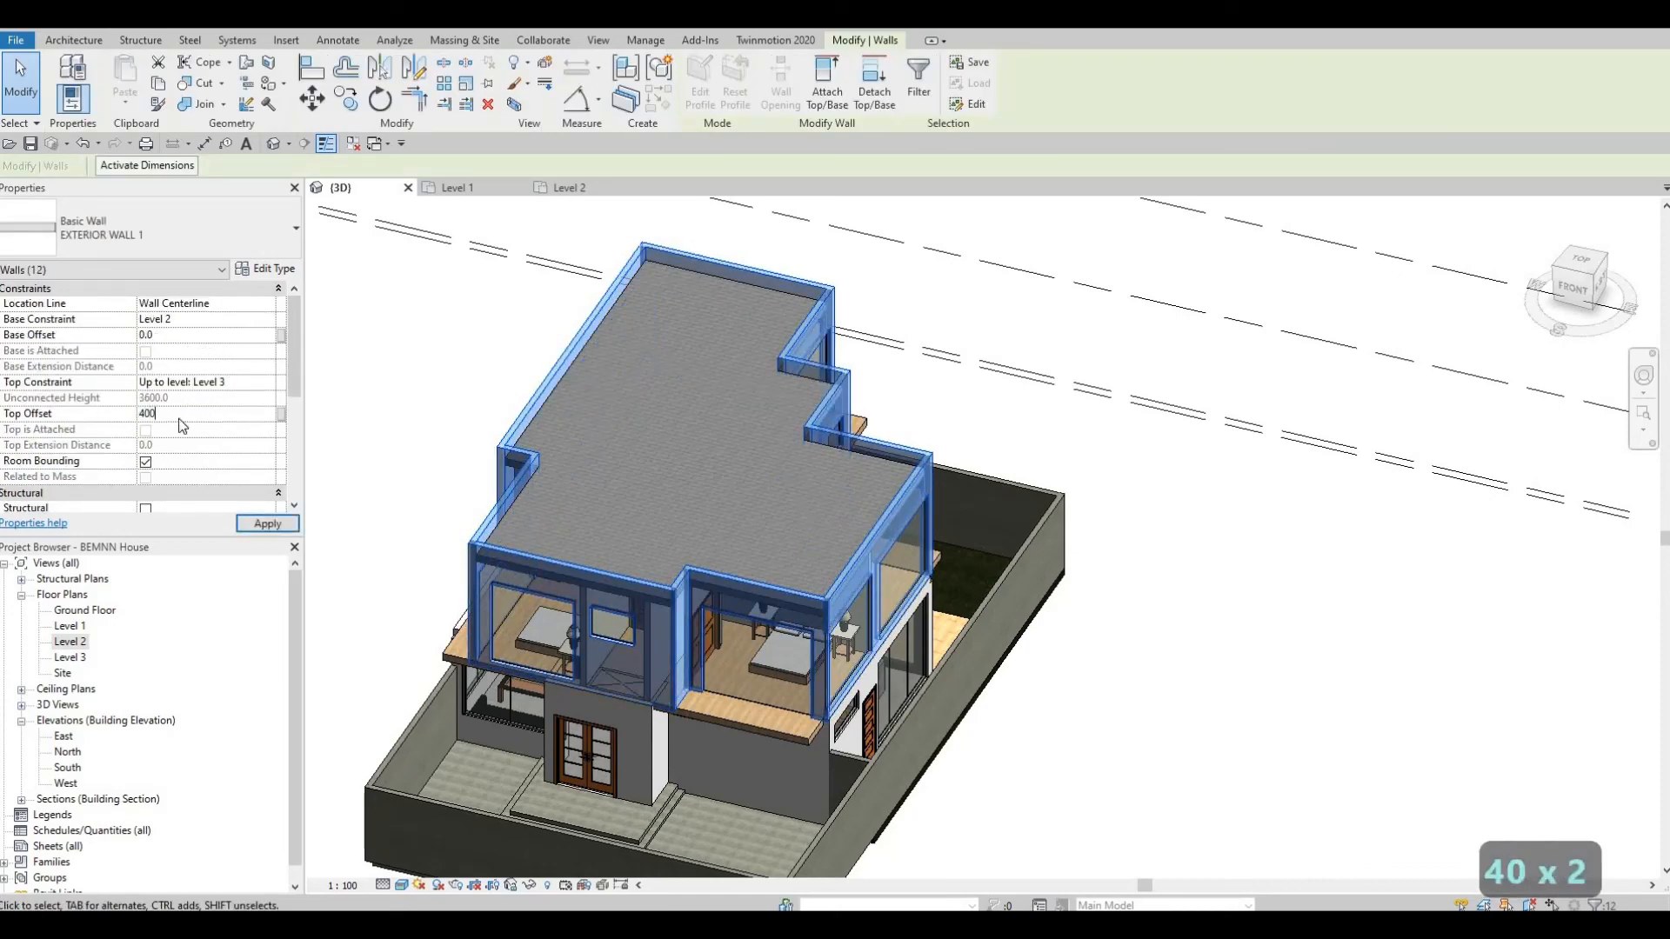
{"action": "key", "text": "Return"}
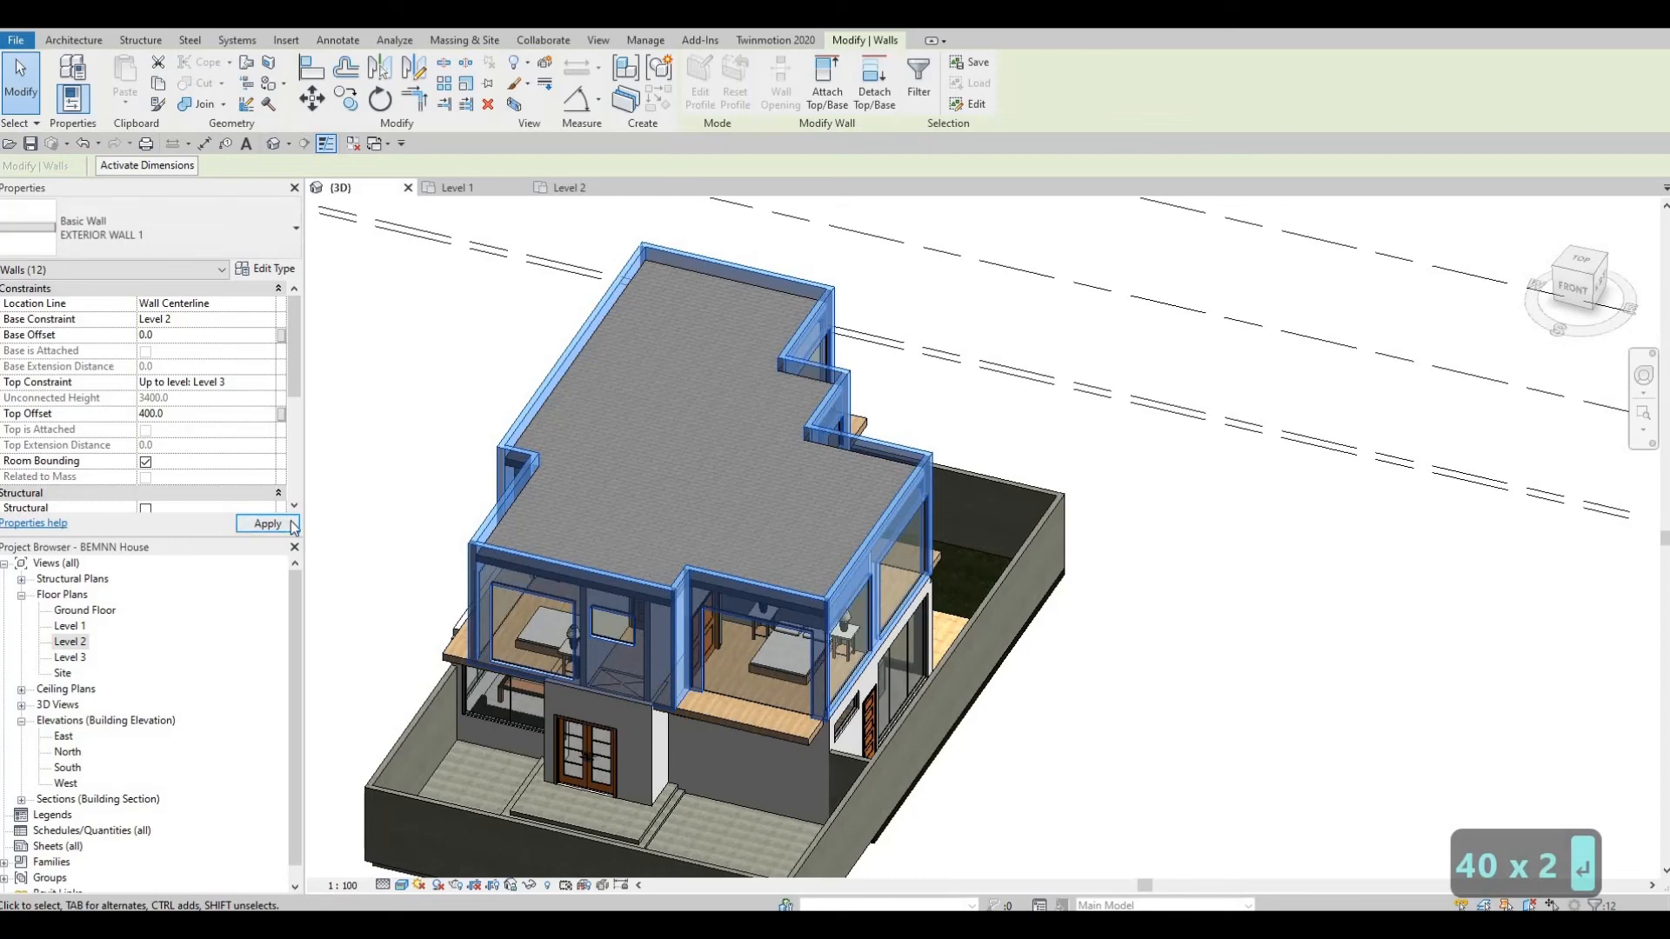
{"action": "key", "text": "Escape"}
{"action": "key", "text": "Escape"}
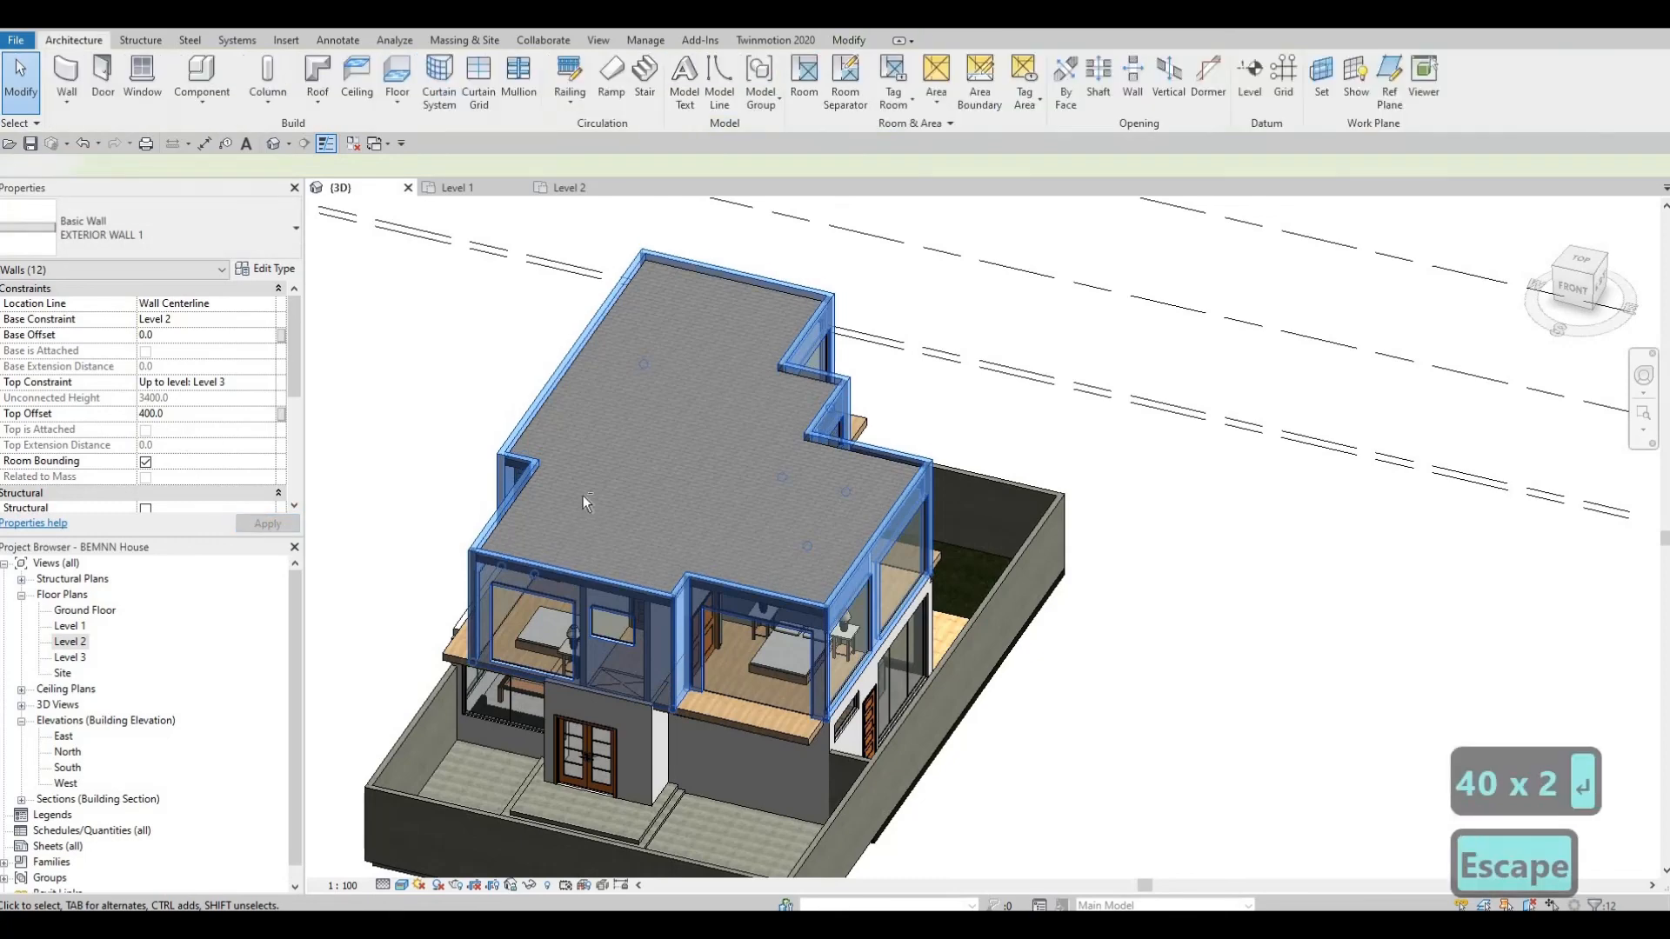
{"action": "middle_click_drag", "start_coordinate": [583, 494], "coordinate": [943, 369], "text": "shift"}
{"action": "scroll", "coordinate": [872, 400], "scroll_direction": "up", "scroll_amount": 2}
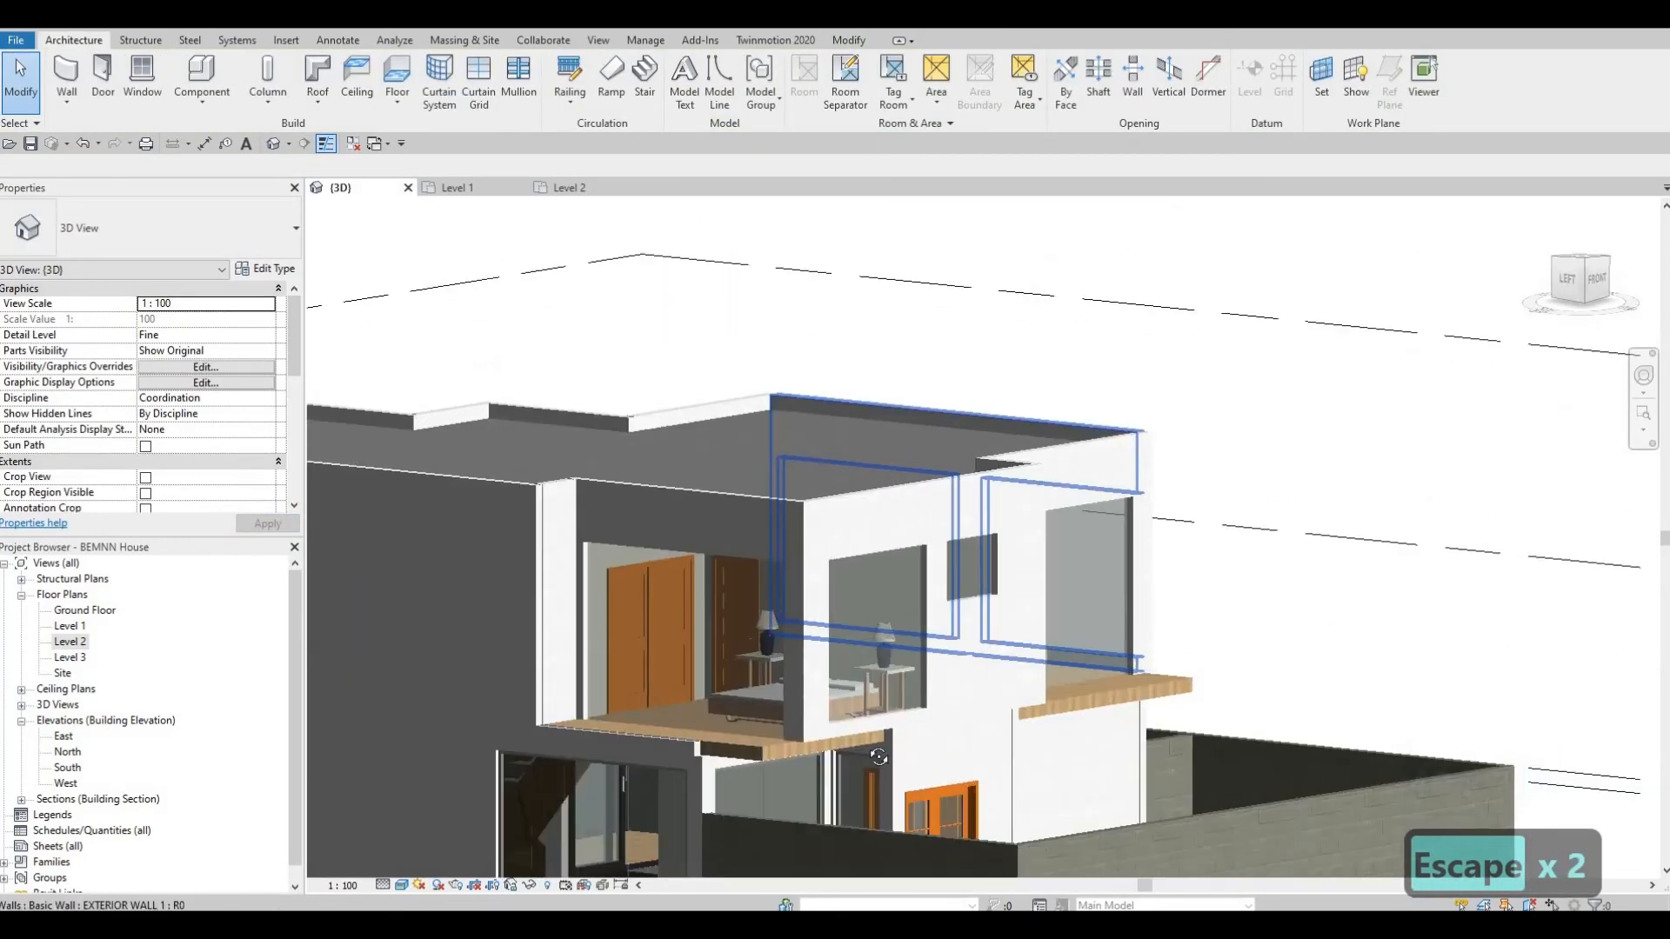
{"action": "middle_click_drag", "start_coordinate": [932, 843], "coordinate": [713, 607], "text": "shift"}
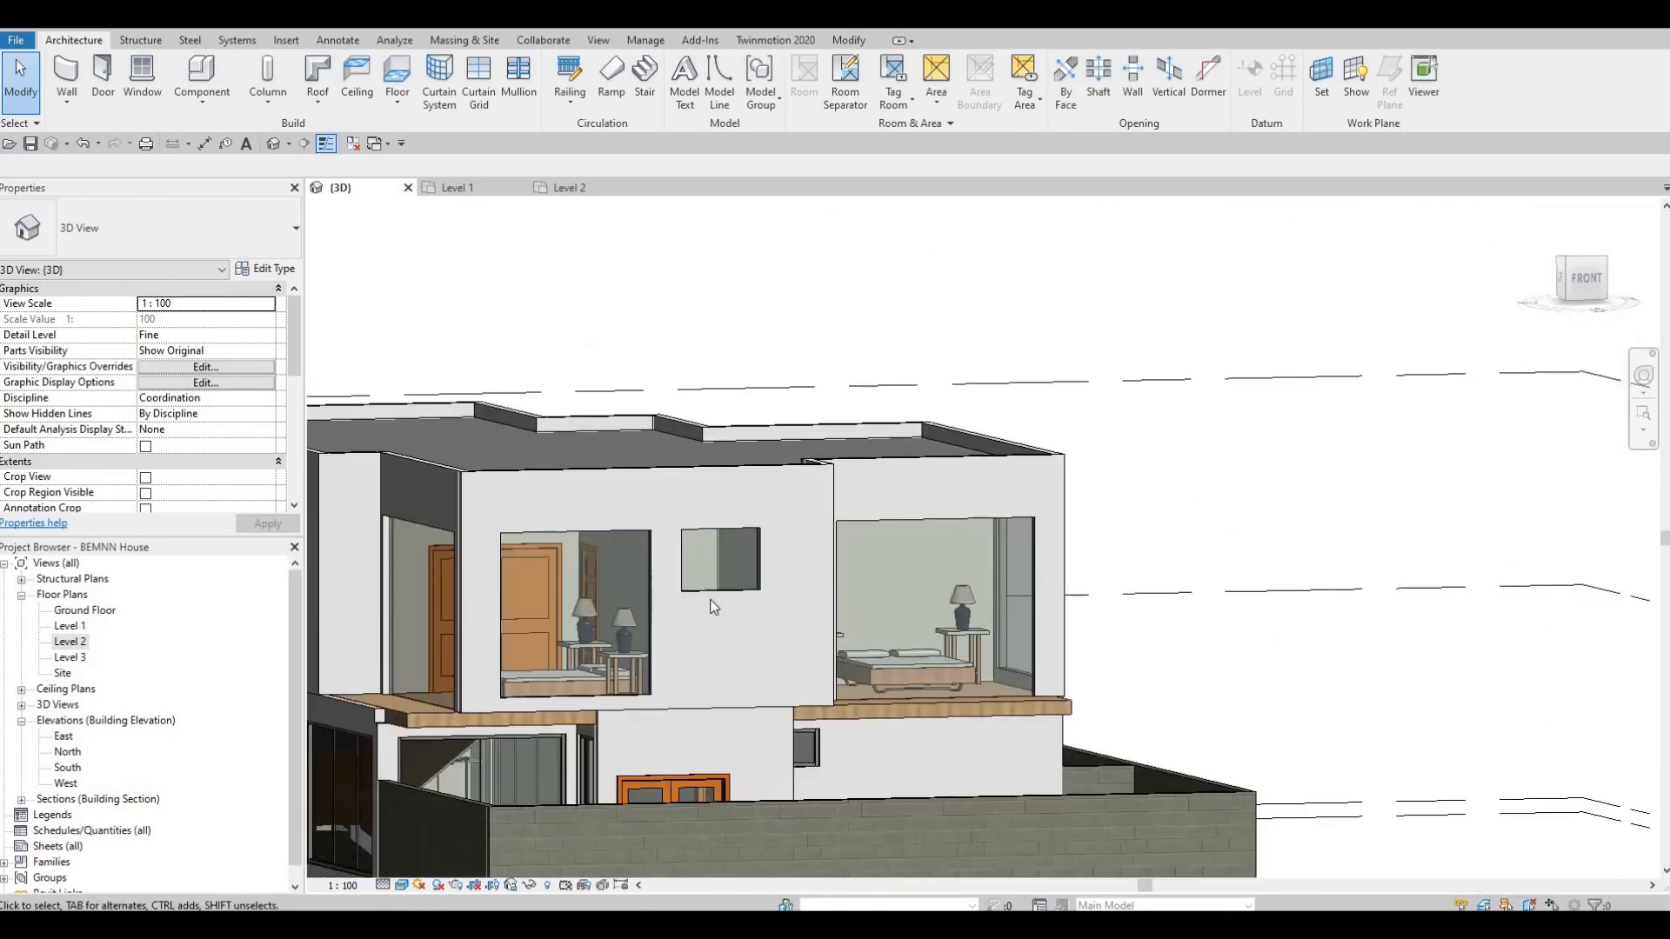
{"action": "middle_click_drag", "start_coordinate": [768, 863], "coordinate": [953, 768], "text": "shift"}
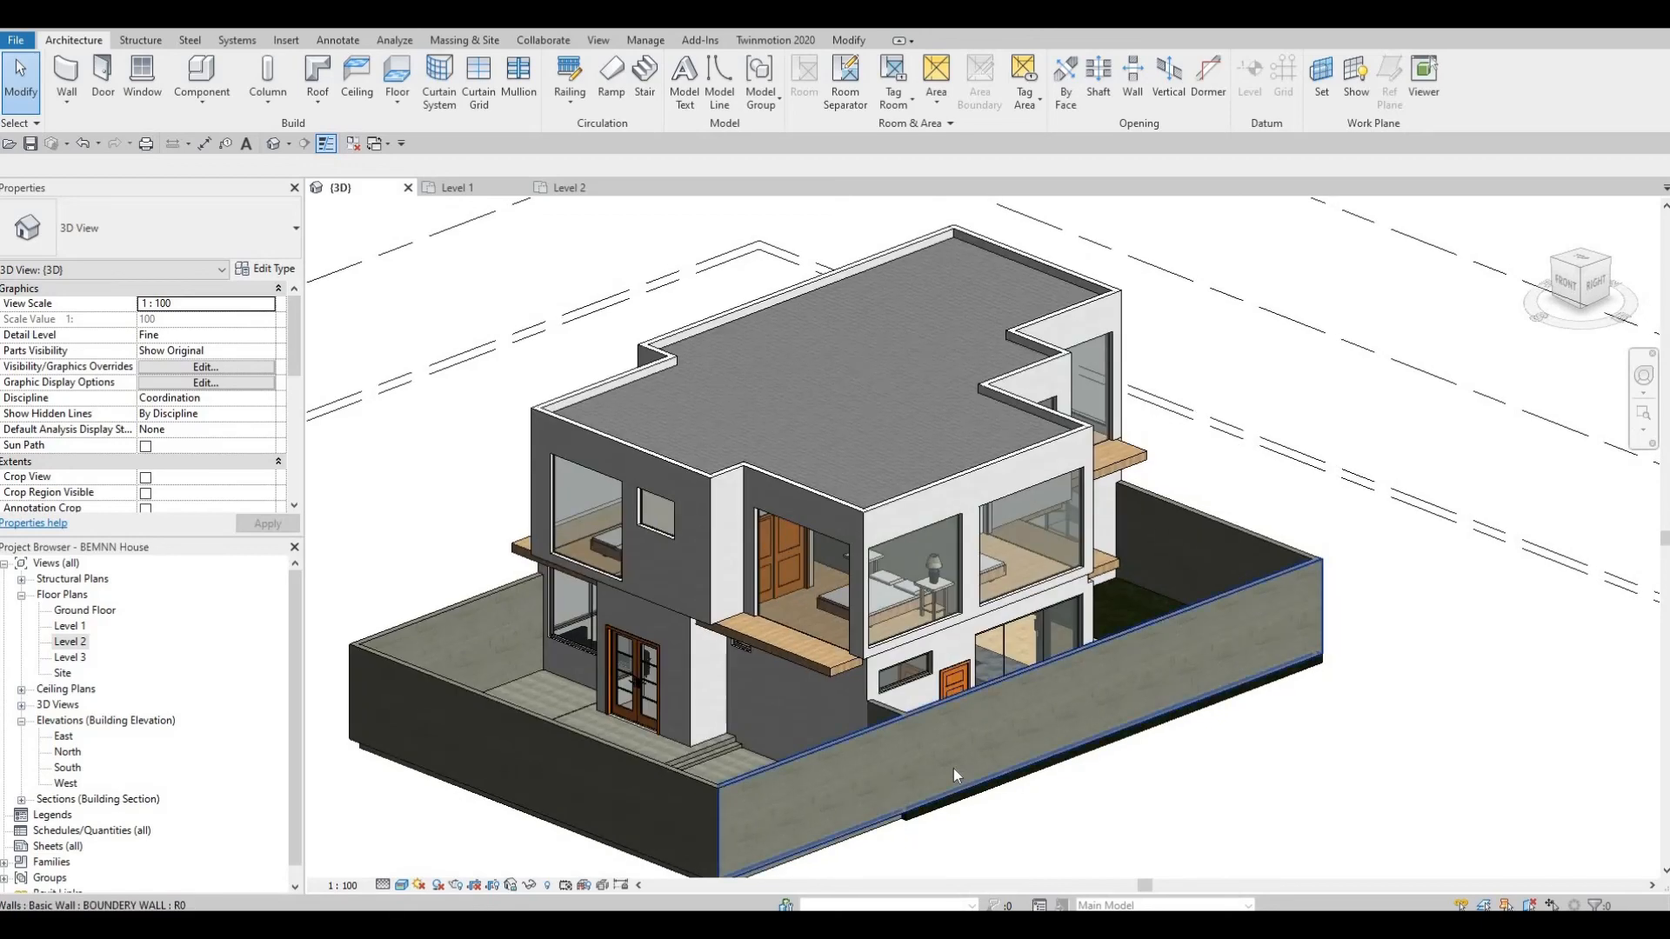